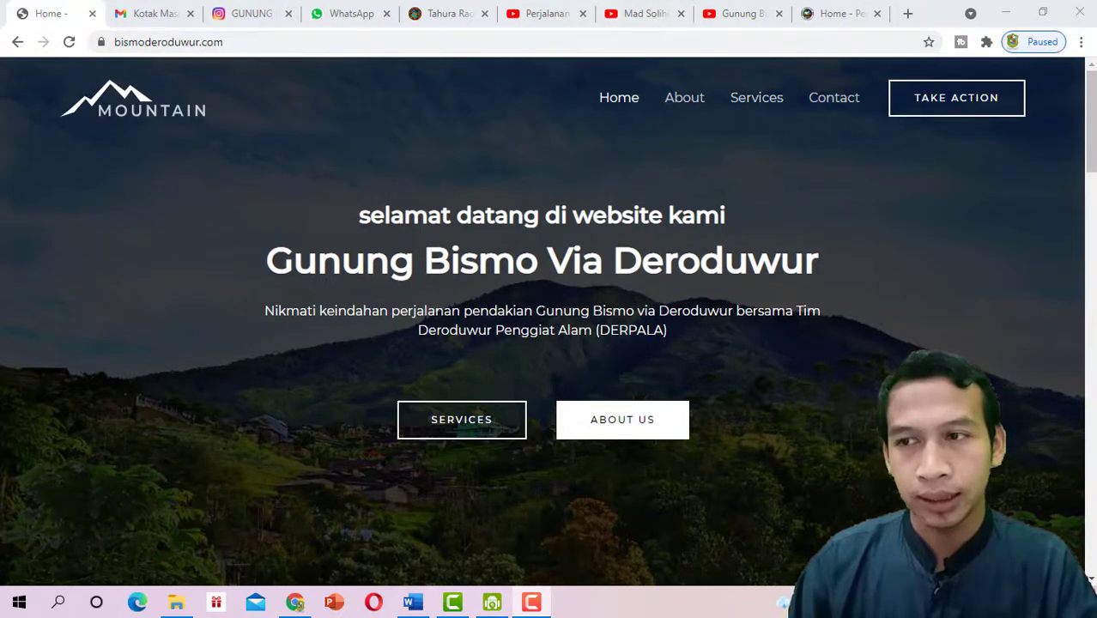
Look through the website's Home, About and Services pages and return to the home page
{"action": "mouse_move", "coordinate": [1092, 160]}
{"action": "left_mouse_down"}
{"action": "mouse_move", "coordinate": [1092, 555]}
{"action": "mouse_move", "coordinate": [1092, 165]}
{"action": "left_mouse_up"}
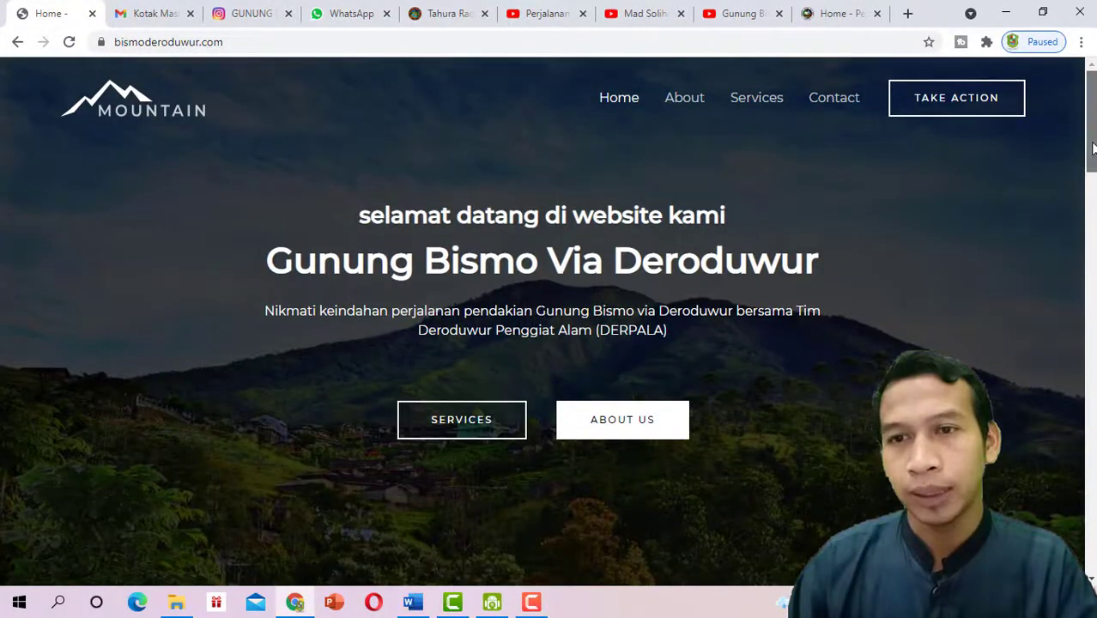
{"action": "left_click", "coordinate": [620, 109]}
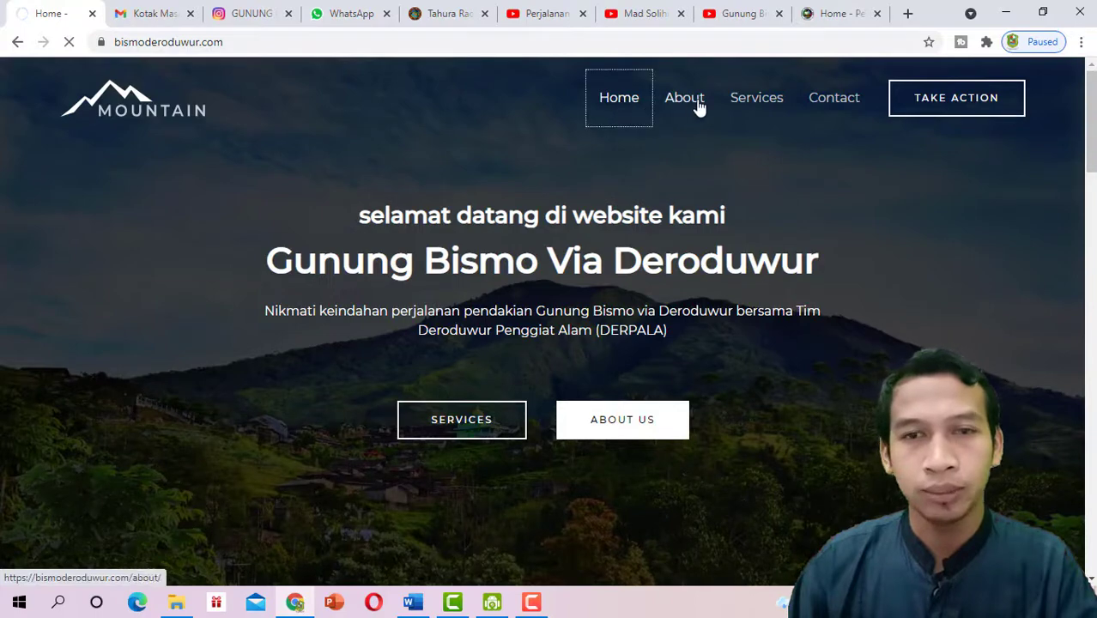
{"action": "scroll", "coordinate": [758, 206], "scroll_direction": "down", "scroll_amount": 1}
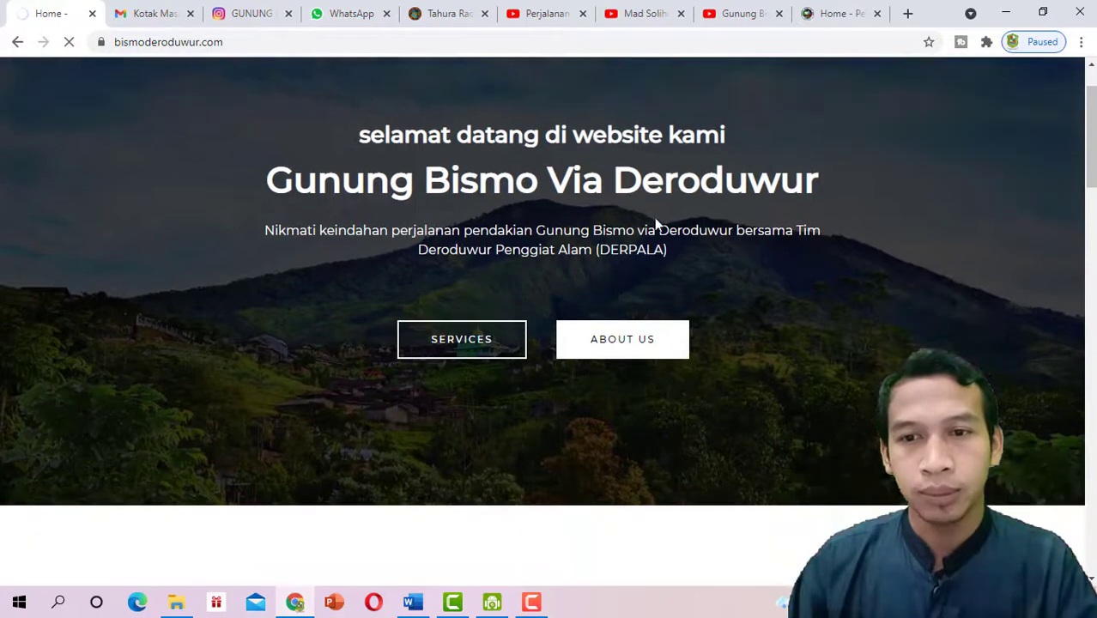
{"action": "scroll", "coordinate": [649, 258], "scroll_direction": "down", "scroll_amount": 1}
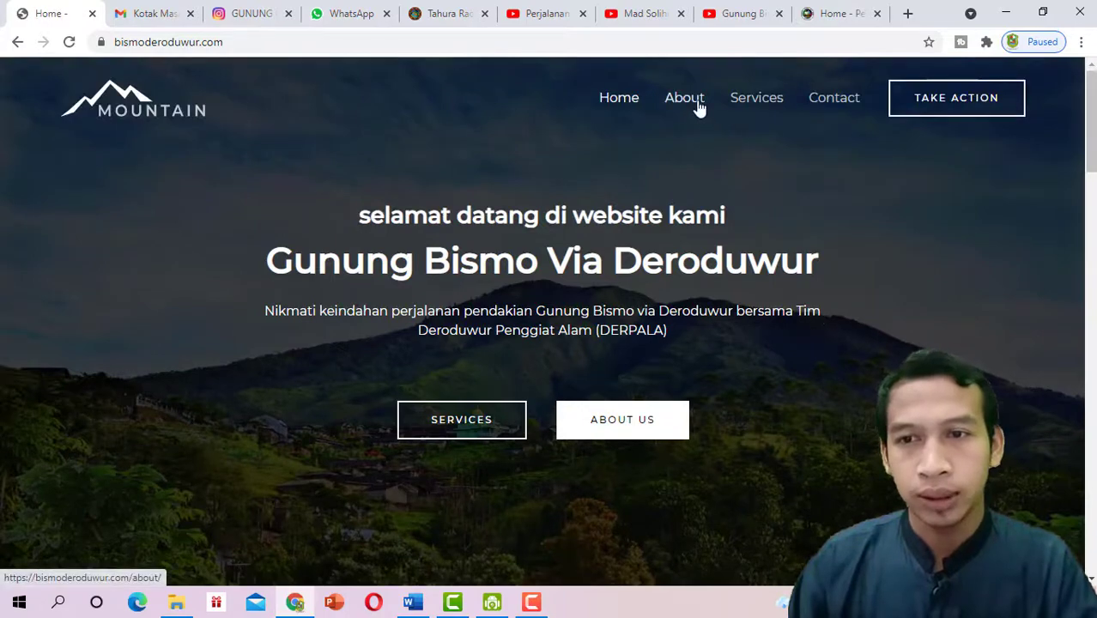
{"action": "left_click", "coordinate": [698, 106]}
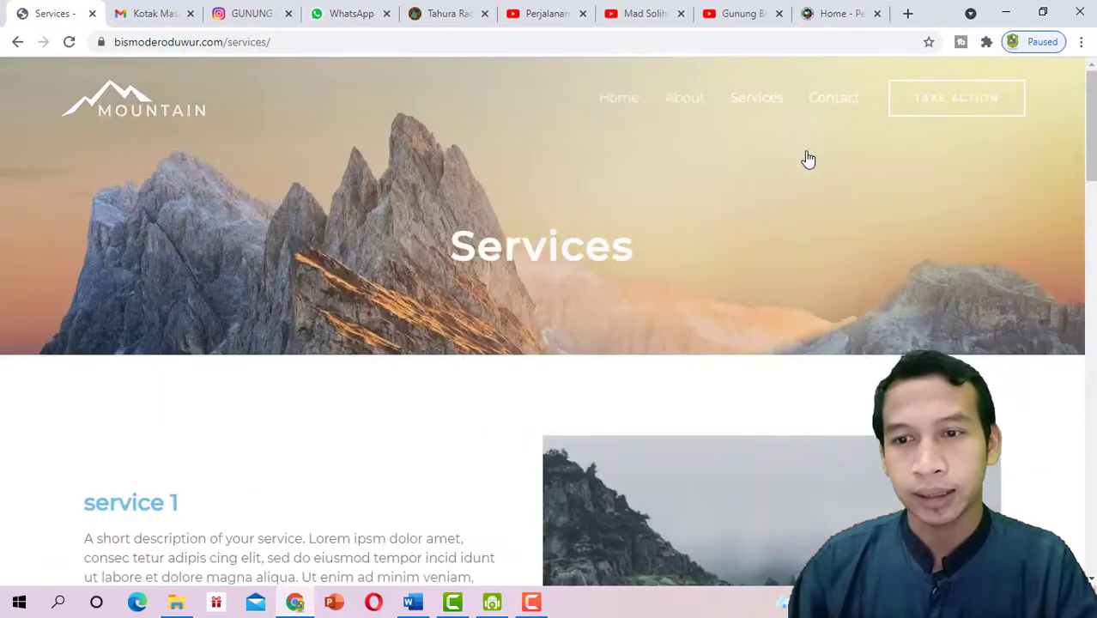
{"action": "scroll", "coordinate": [948, 210], "scroll_direction": "down", "scroll_amount": 2}
{"action": "scroll", "coordinate": [761, 157], "scroll_direction": "up", "scroll_amount": 1}
{"action": "scroll", "coordinate": [729, 176], "scroll_direction": "down", "scroll_amount": 1}
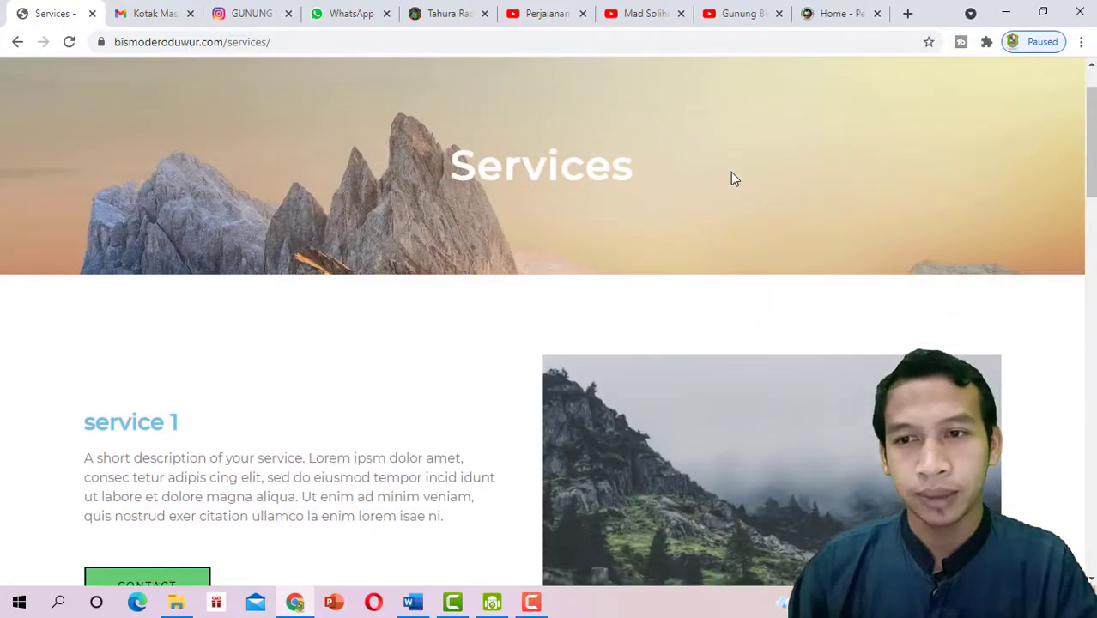
{"action": "scroll", "coordinate": [485, 171], "scroll_direction": "up", "scroll_amount": 1}
{"action": "left_click", "coordinate": [627, 108]}
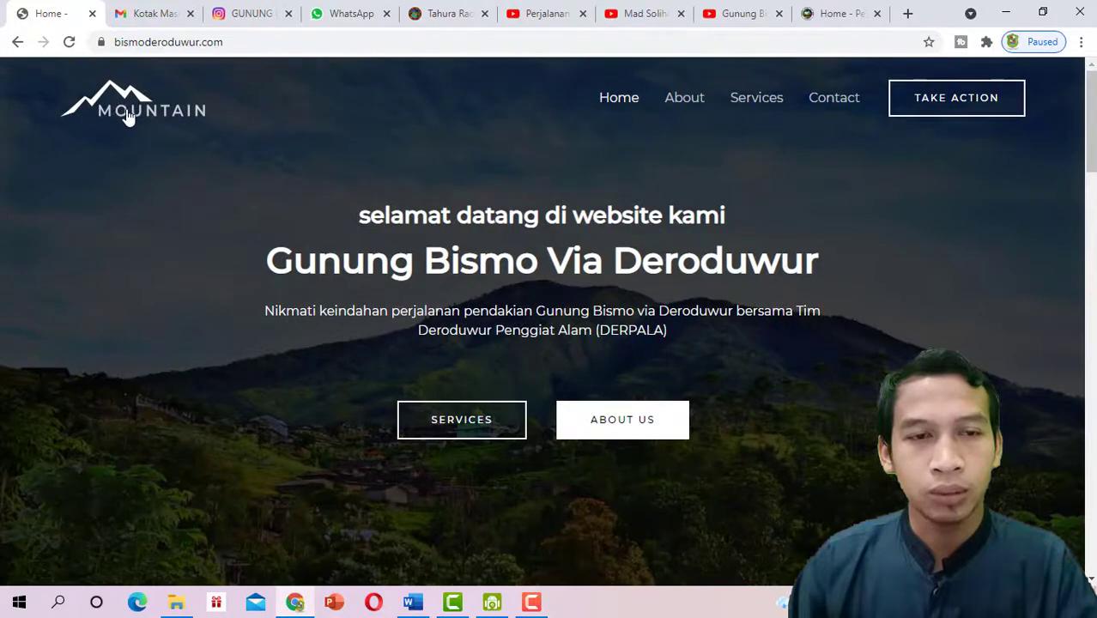
Examine the home page from the hero banner and its About Us button through the service cards, benefits and Call To Action sections
{"action": "scroll", "coordinate": [150, 129], "scroll_direction": "down", "scroll_amount": 2}
{"action": "scroll", "coordinate": [161, 135], "scroll_direction": "up", "scroll_amount": 2}
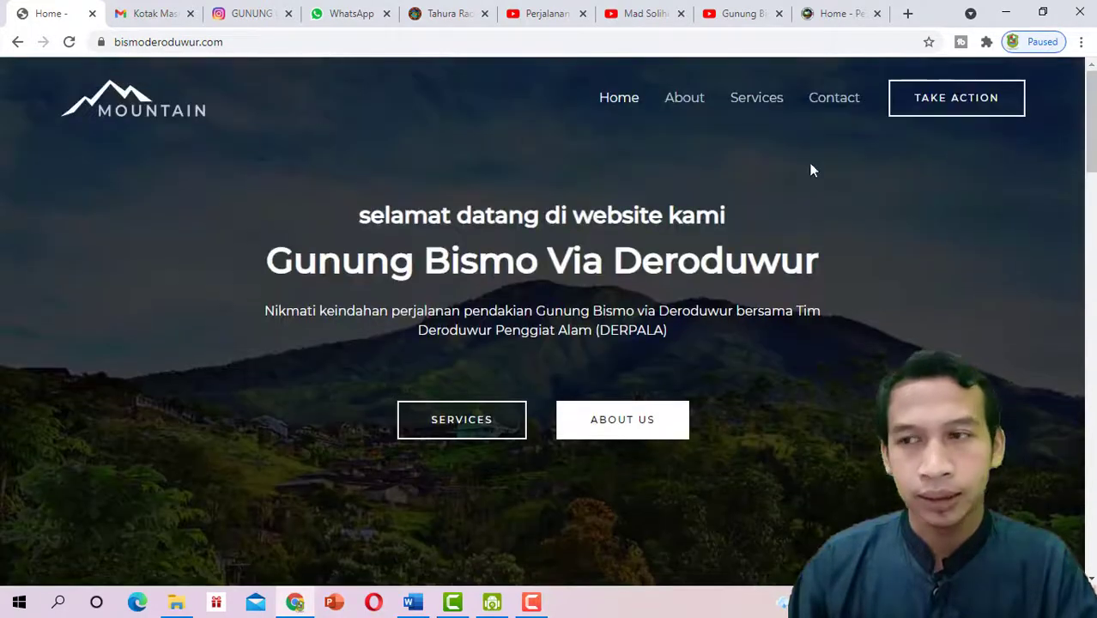
{"action": "left_click_drag", "start_coordinate": [1092, 161], "coordinate": [1068, 191]}
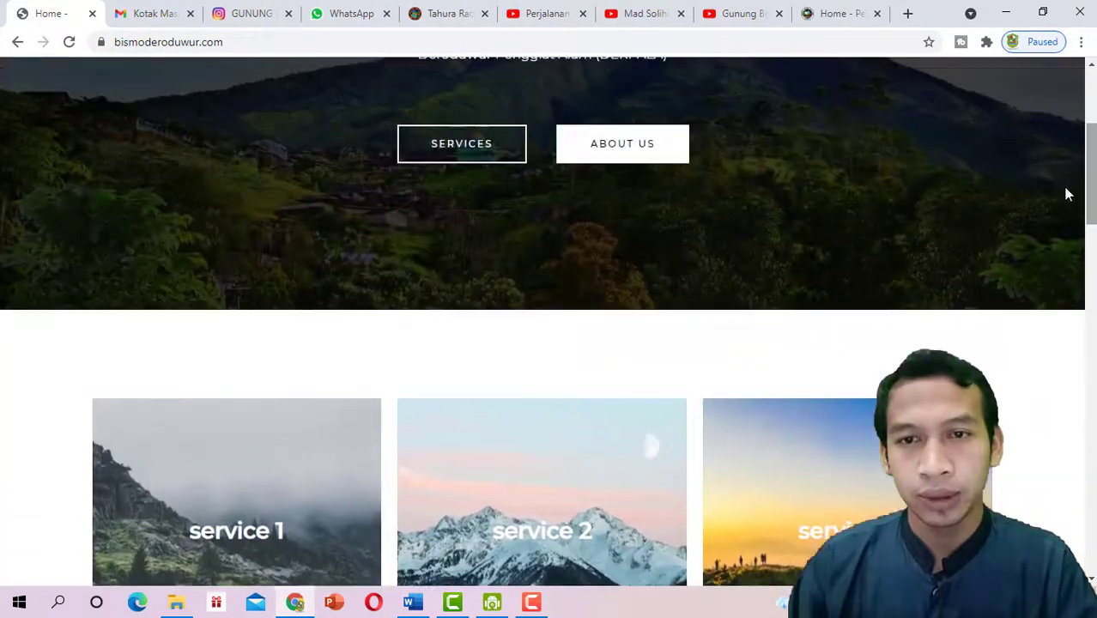
{"action": "left_click", "coordinate": [608, 161]}
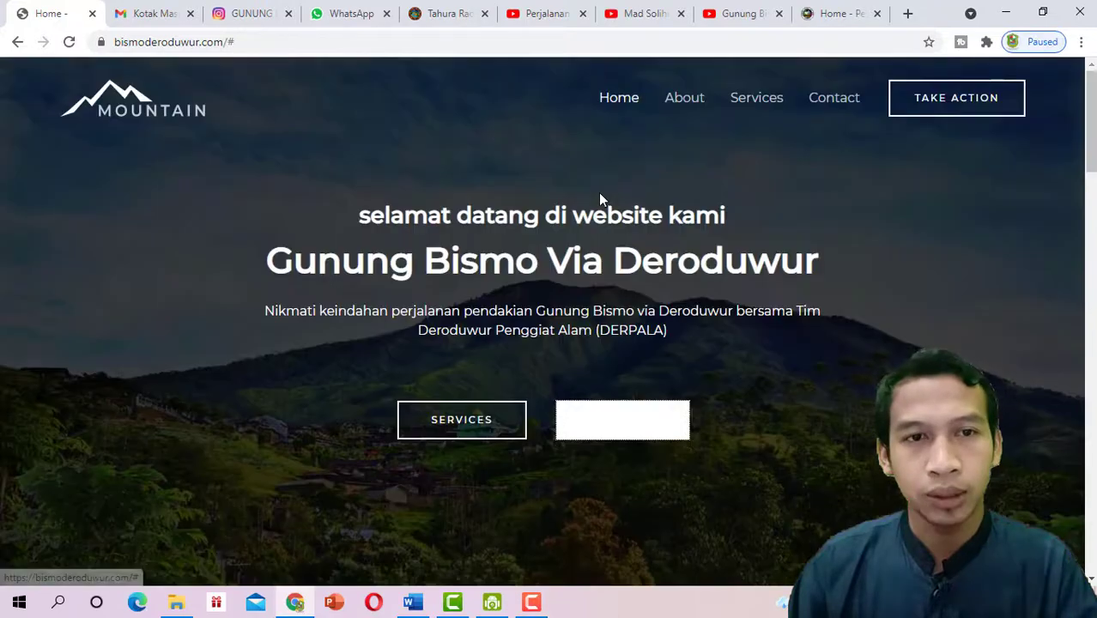
{"action": "scroll", "coordinate": [624, 225], "scroll_direction": "down", "scroll_amount": 3}
{"action": "scroll", "coordinate": [624, 225], "scroll_direction": "down", "scroll_amount": 6}
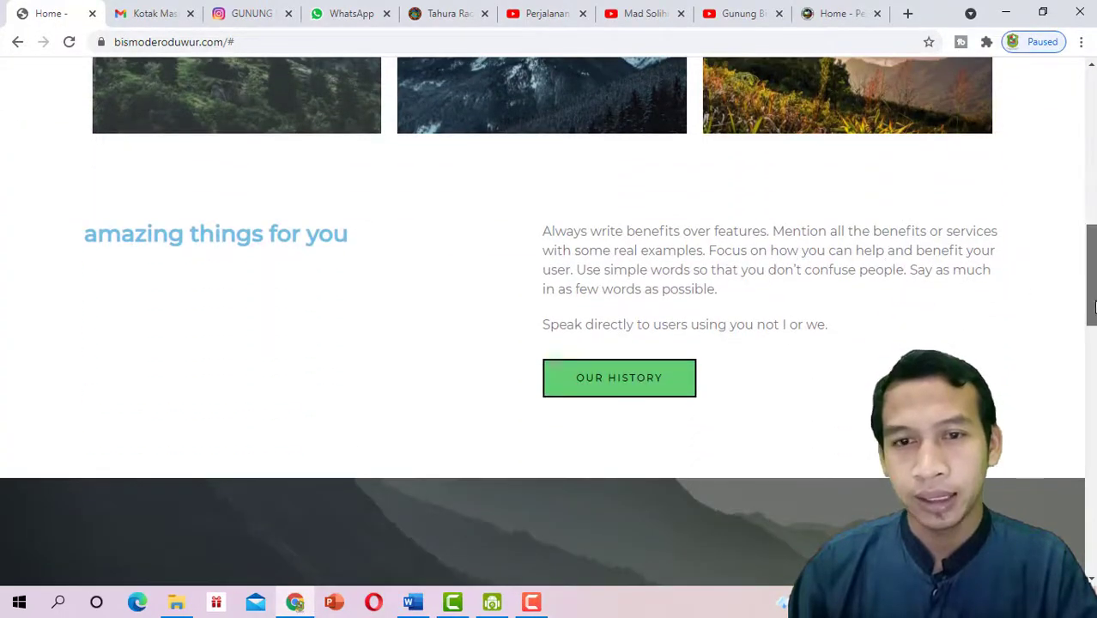
{"action": "left_click_drag", "start_coordinate": [1091, 293], "coordinate": [1092, 179]}
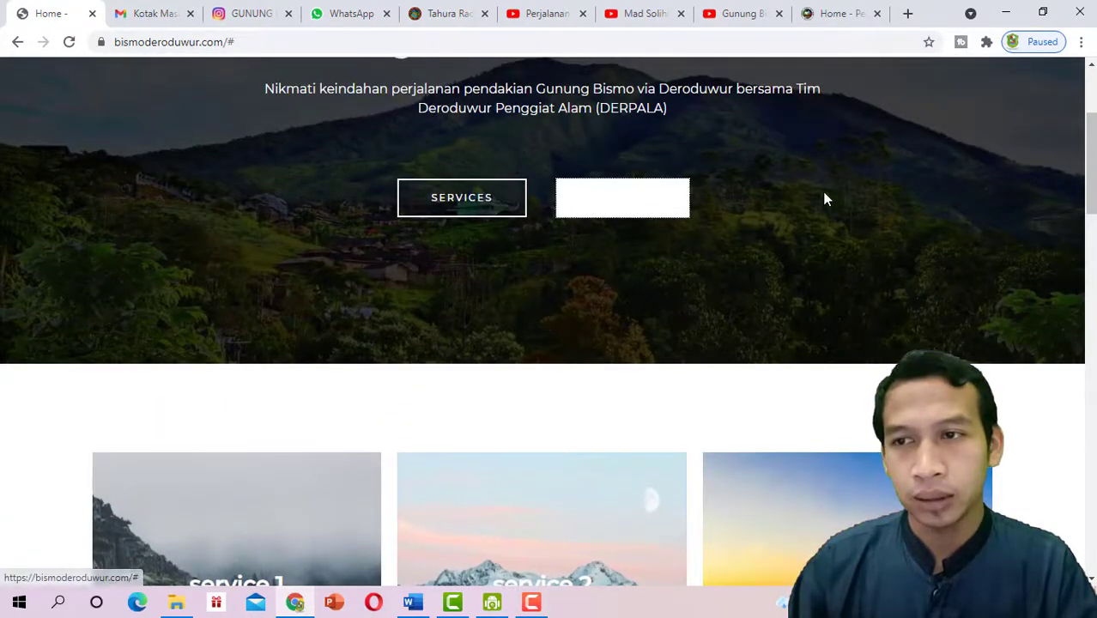
{"action": "scroll", "coordinate": [981, 114], "scroll_direction": "up", "scroll_amount": 3}
{"action": "scroll", "coordinate": [605, 301], "scroll_direction": "down", "scroll_amount": 15}
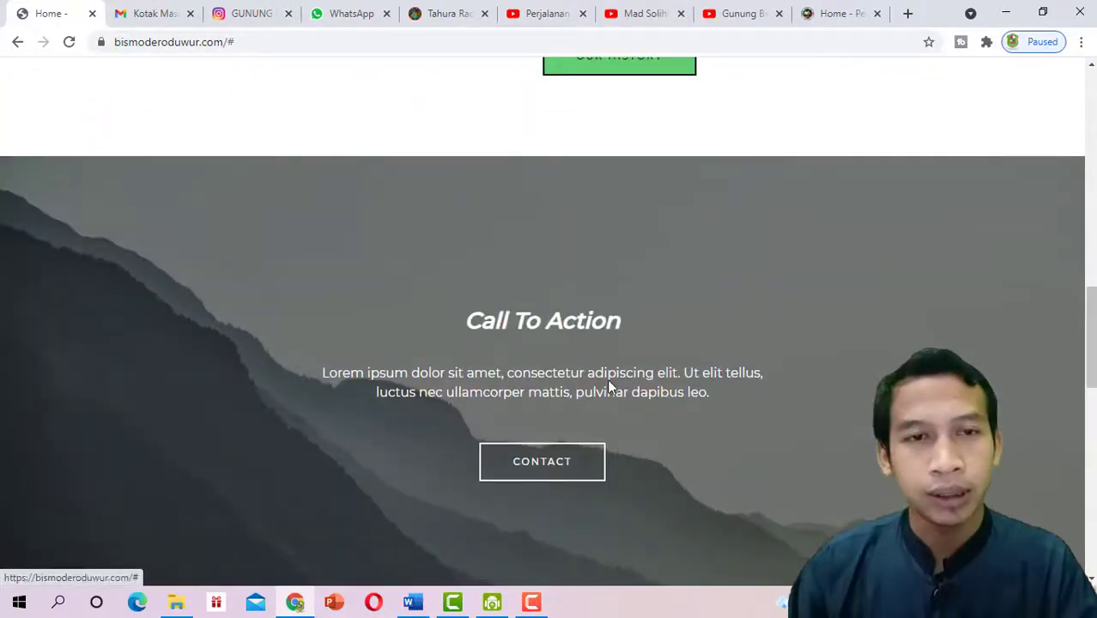
{"action": "scroll", "coordinate": [867, 370], "scroll_direction": "up", "scroll_amount": 2}
{"action": "scroll", "coordinate": [1056, 396], "scroll_direction": "down", "scroll_amount": 10}
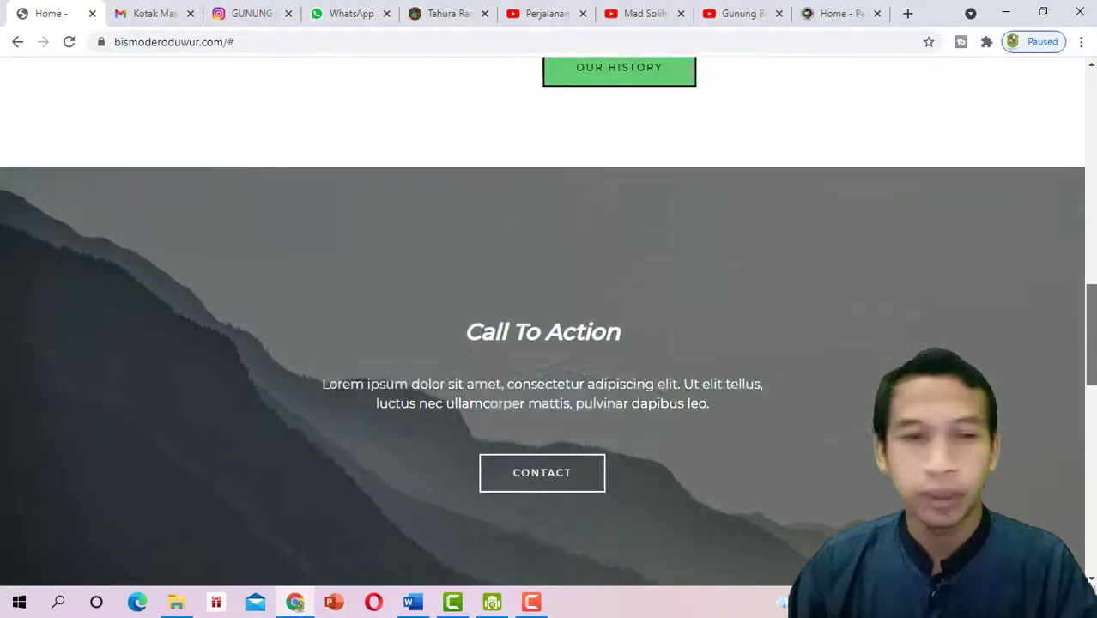
{"action": "scroll", "coordinate": [804, 216], "scroll_direction": "up", "scroll_amount": 20}
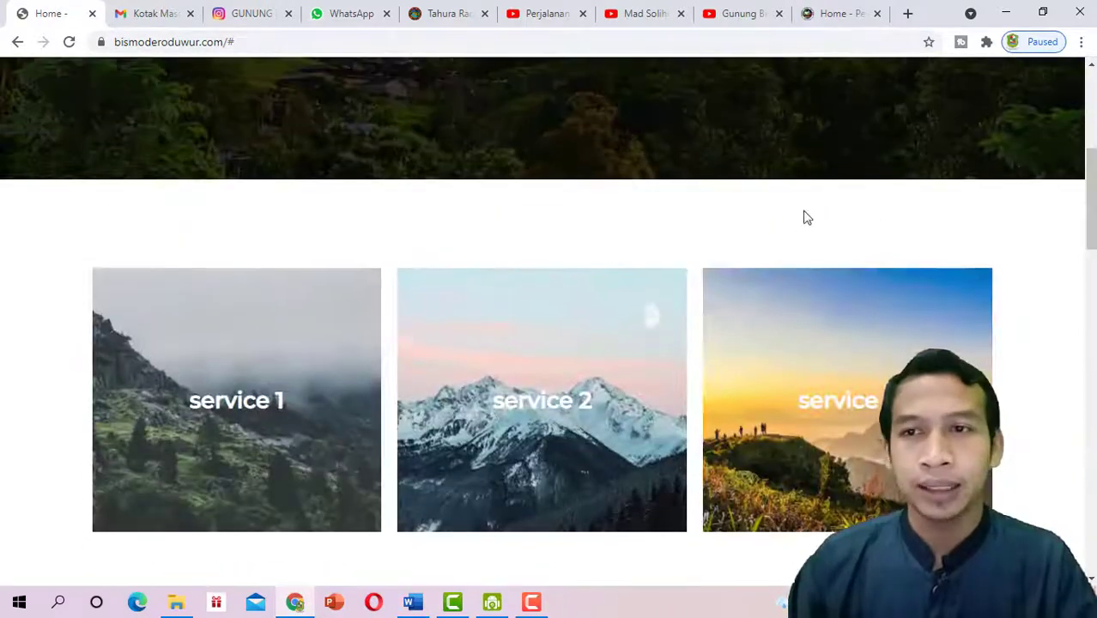
{"action": "scroll", "coordinate": [612, 243], "scroll_direction": "up", "scroll_amount": 2}
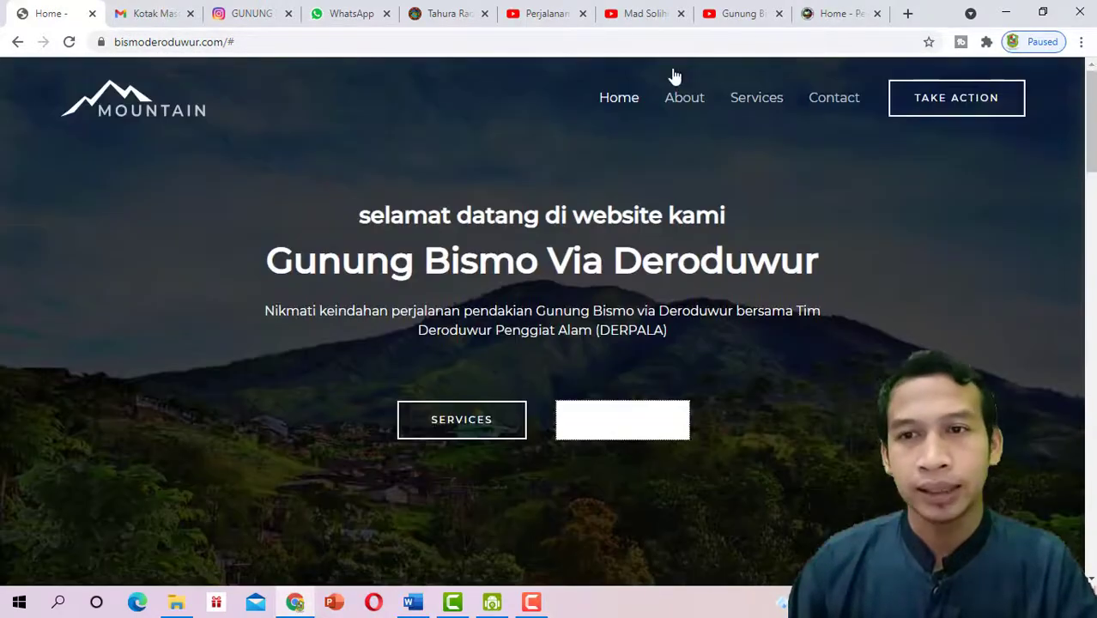
Switch to the open YouTube channel page and look over its header and channel statistics
{"action": "left_click", "coordinate": [646, 12]}
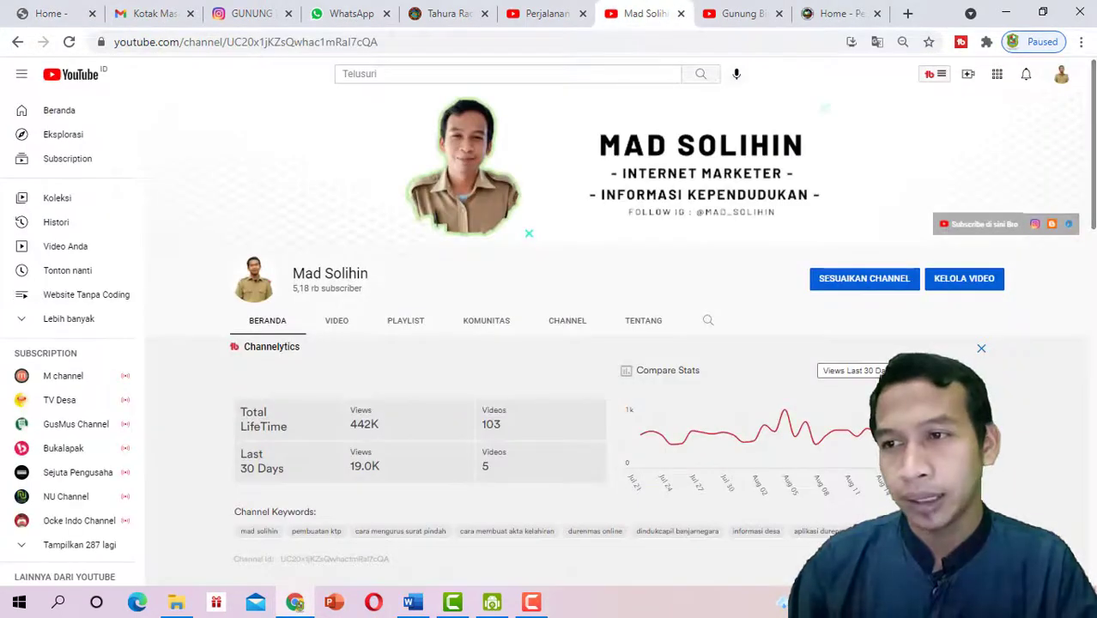
{"action": "left_click_drag", "start_coordinate": [1094, 145], "coordinate": [1095, 192]}
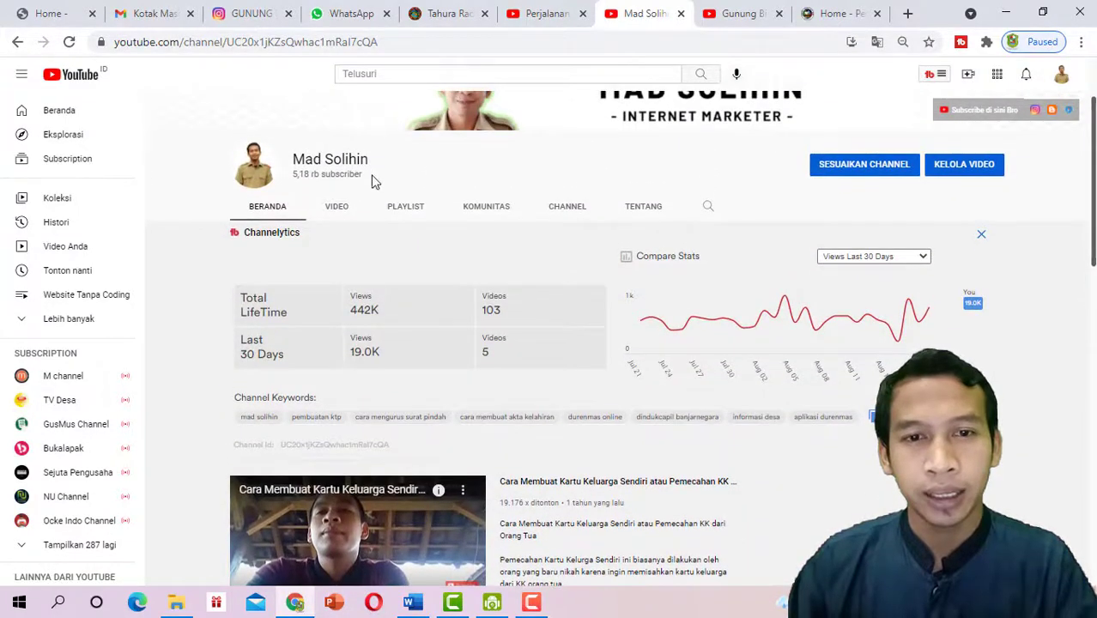
{"action": "scroll", "coordinate": [371, 180], "scroll_direction": "up", "scroll_amount": 2}
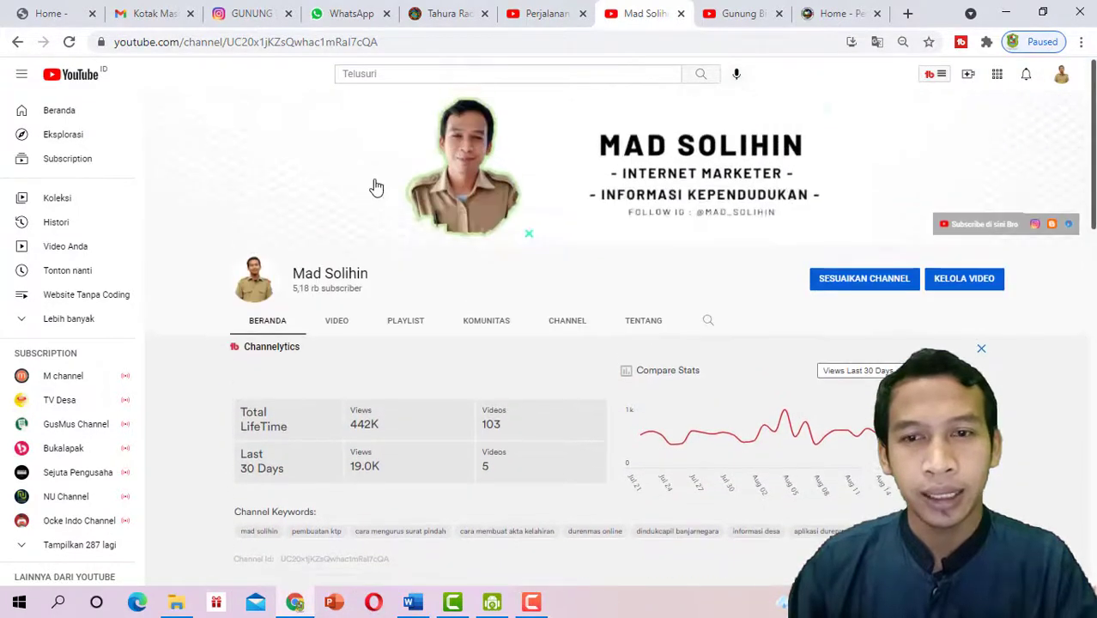
Return to the bismoderoduwur.com tab, review the home page down to the photo gallery and footer, and reload the home page
{"action": "left_click", "coordinate": [51, 13]}
{"action": "left_click_drag", "start_coordinate": [1093, 146], "coordinate": [1092, 284]}
{"action": "scroll", "coordinate": [315, 317], "scroll_direction": "down", "scroll_amount": 10}
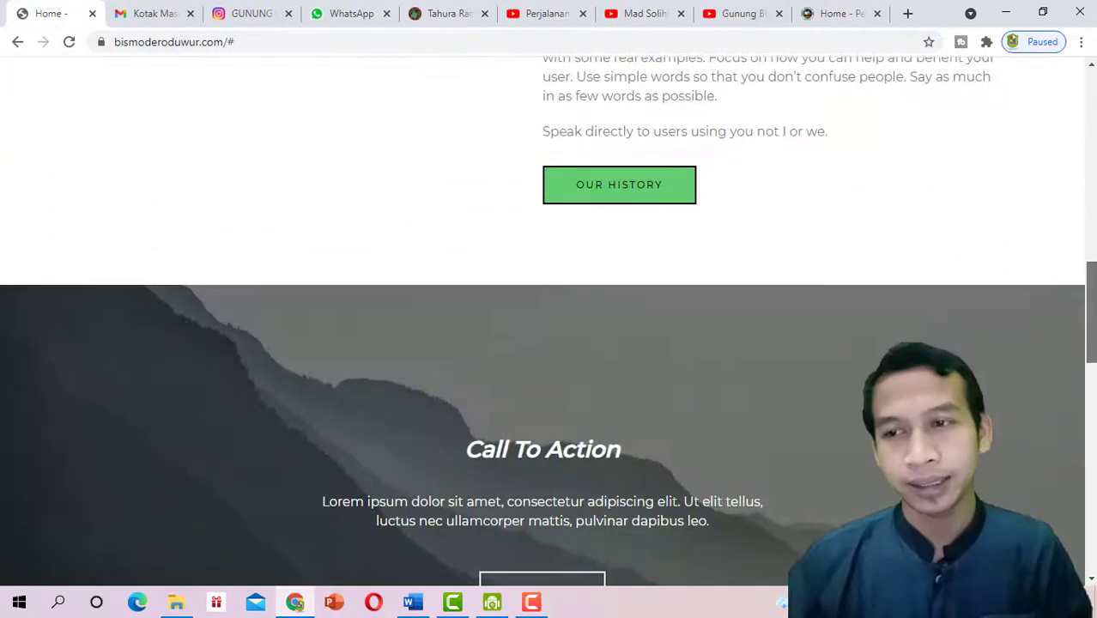
{"action": "scroll", "coordinate": [315, 318], "scroll_direction": "down", "scroll_amount": 5}
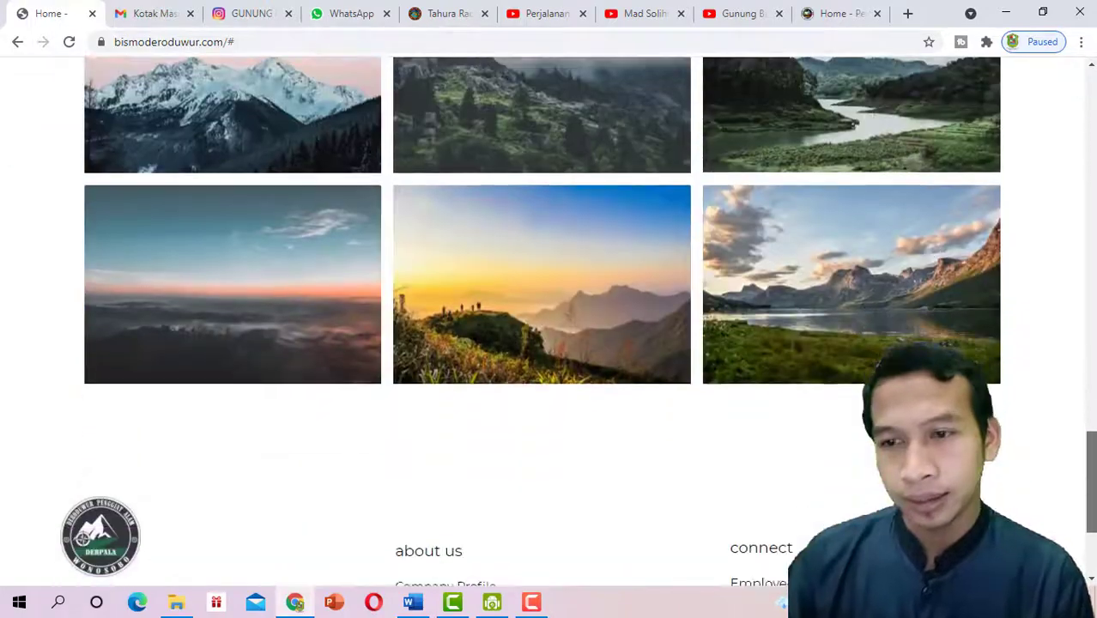
{"action": "scroll", "coordinate": [315, 318], "scroll_direction": "up", "scroll_amount": 15}
{"action": "scroll", "coordinate": [994, 159], "scroll_direction": "up", "scroll_amount": 10}
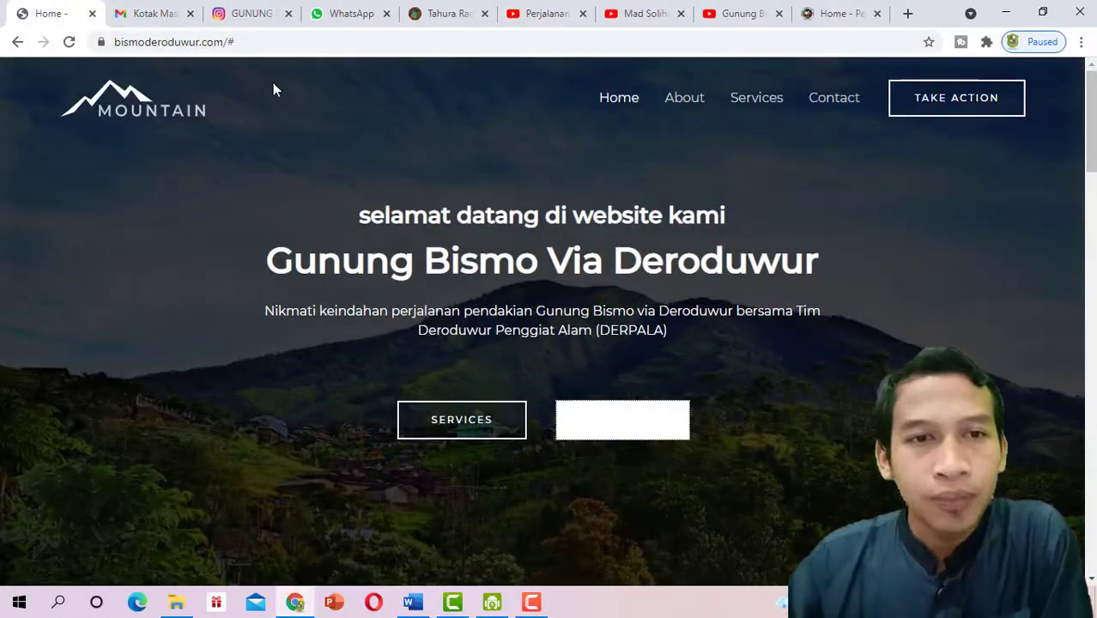
{"action": "left_click", "coordinate": [631, 103]}
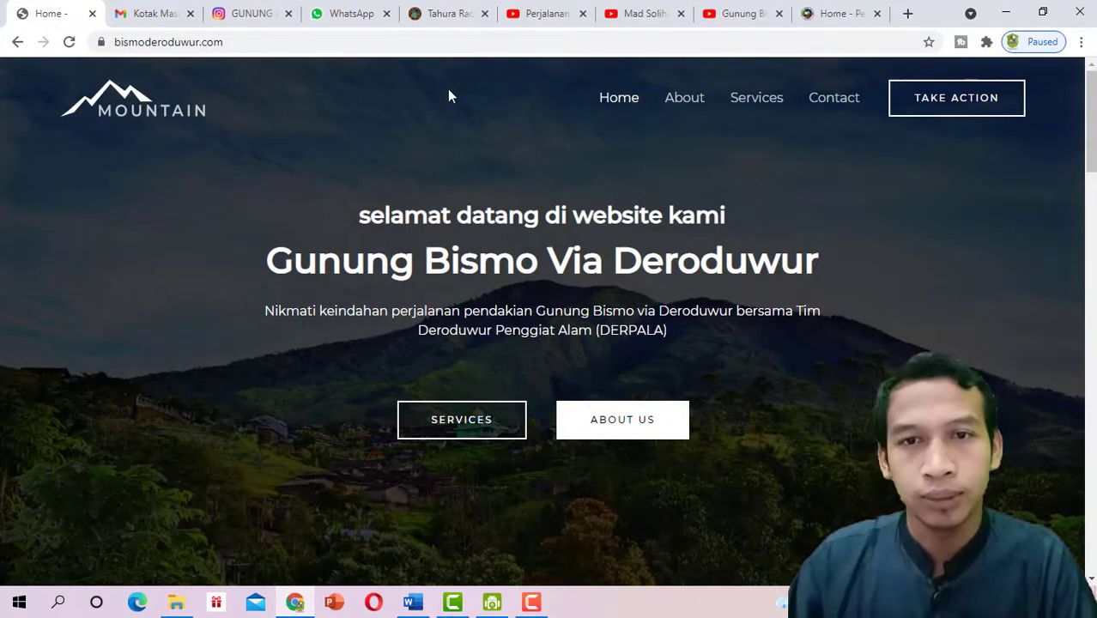
Open the WordPress login page at bismoderoduwur.com/wp-admin
{"action": "left_click", "coordinate": [409, 48]}
{"action": "left_click", "coordinate": [409, 48]}
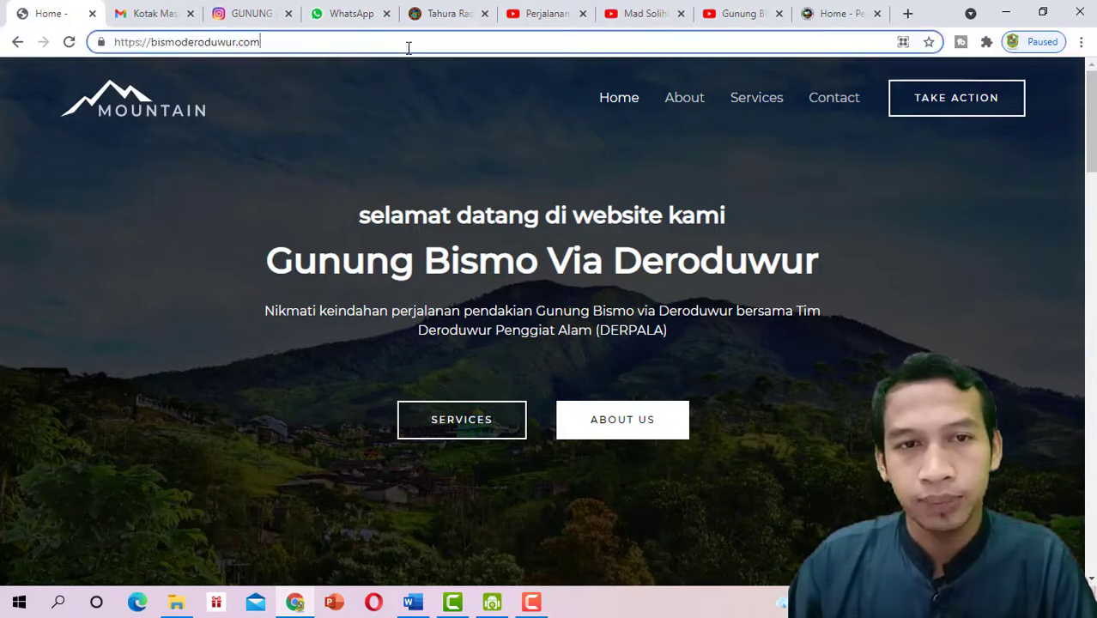
{"action": "type", "text": "/"}
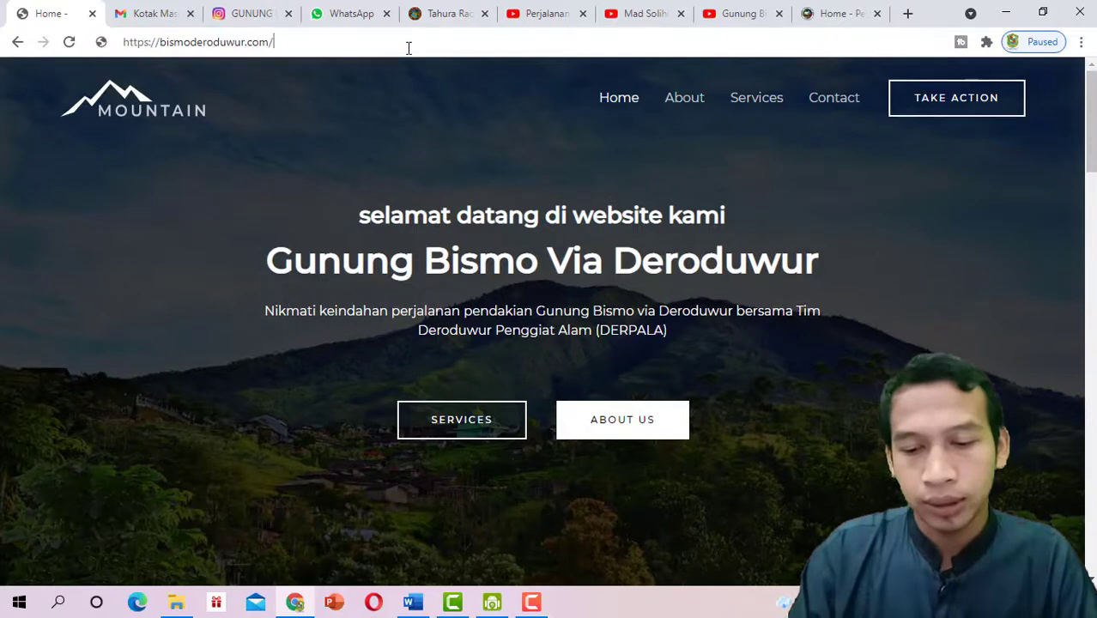
{"action": "type", "text": "wp-admin"}
{"action": "key", "text": "Return"}
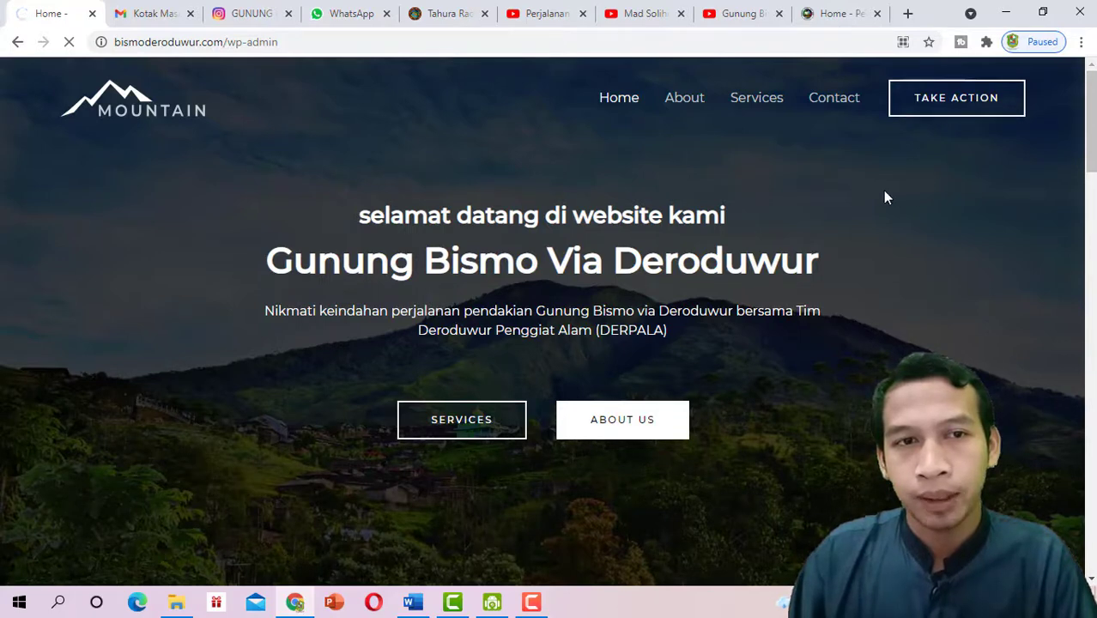
{"action": "scroll", "coordinate": [884, 196], "scroll_direction": "down", "scroll_amount": 1}
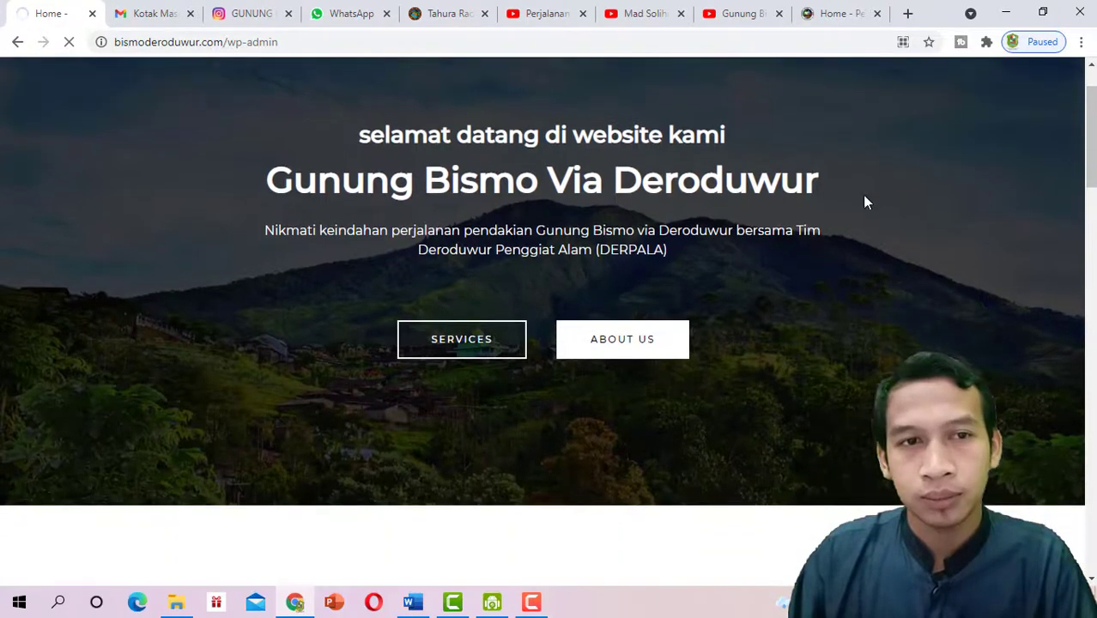
{"action": "scroll", "coordinate": [659, 201], "scroll_direction": "up", "scroll_amount": 1}
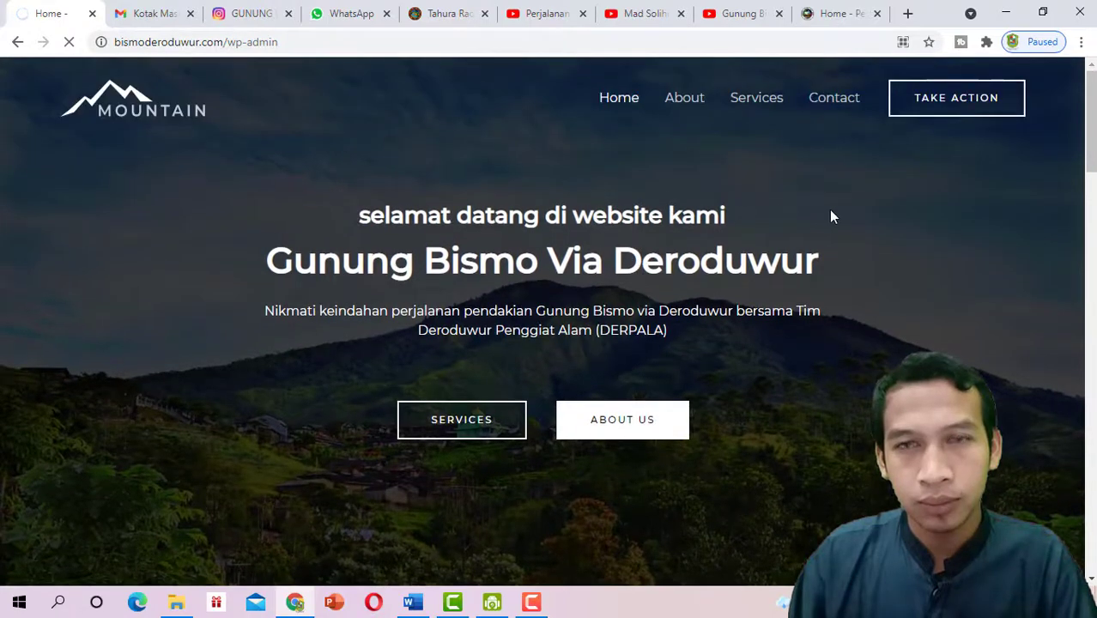
{"action": "scroll", "coordinate": [916, 198], "scroll_direction": "down", "scroll_amount": 2}
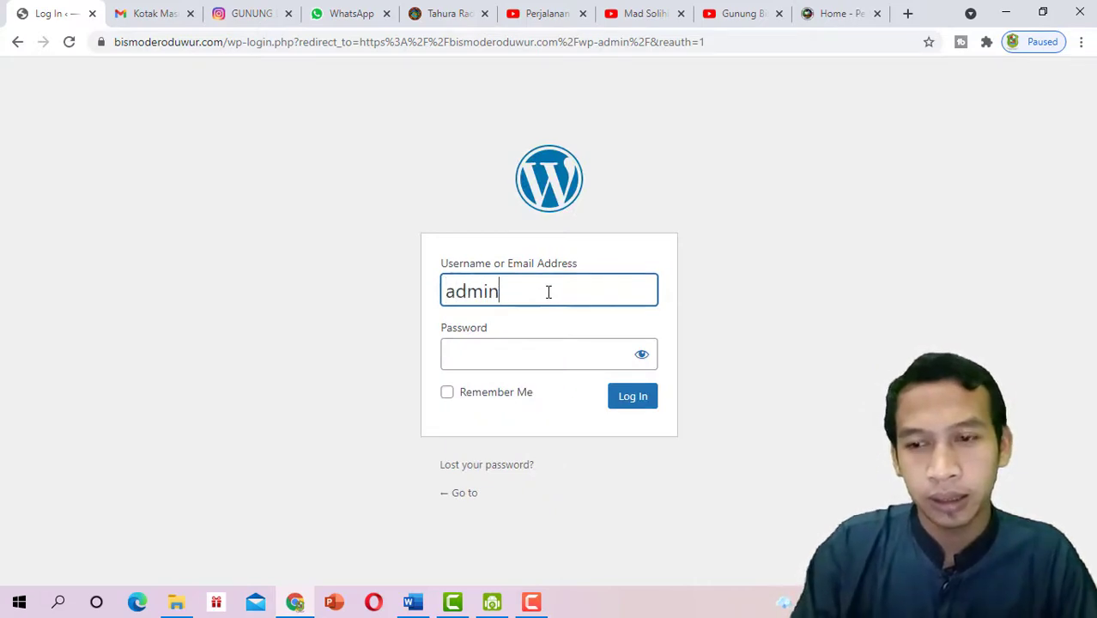
Log in to WordPress with the username admin and the account password
{"action": "key", "text": "Tab"}
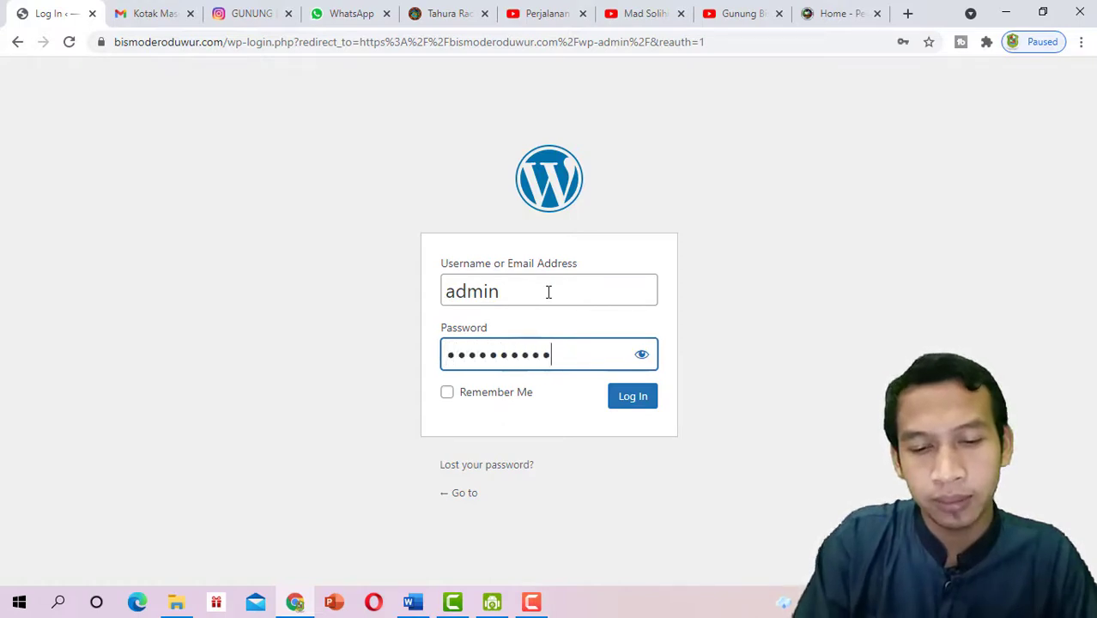
{"action": "left_click", "coordinate": [644, 403]}
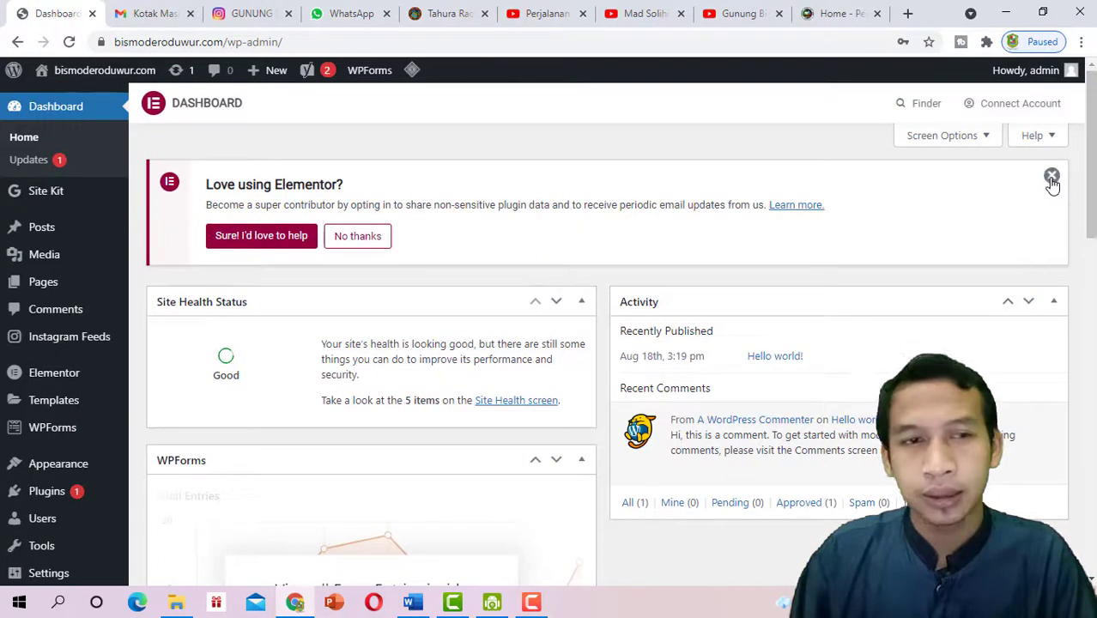
Dismiss the "Love using Elementor?" notice and look over the dashboard widgets
{"action": "left_click", "coordinate": [1052, 176]}
{"action": "scroll", "coordinate": [1084, 215], "scroll_direction": "down", "scroll_amount": 5}
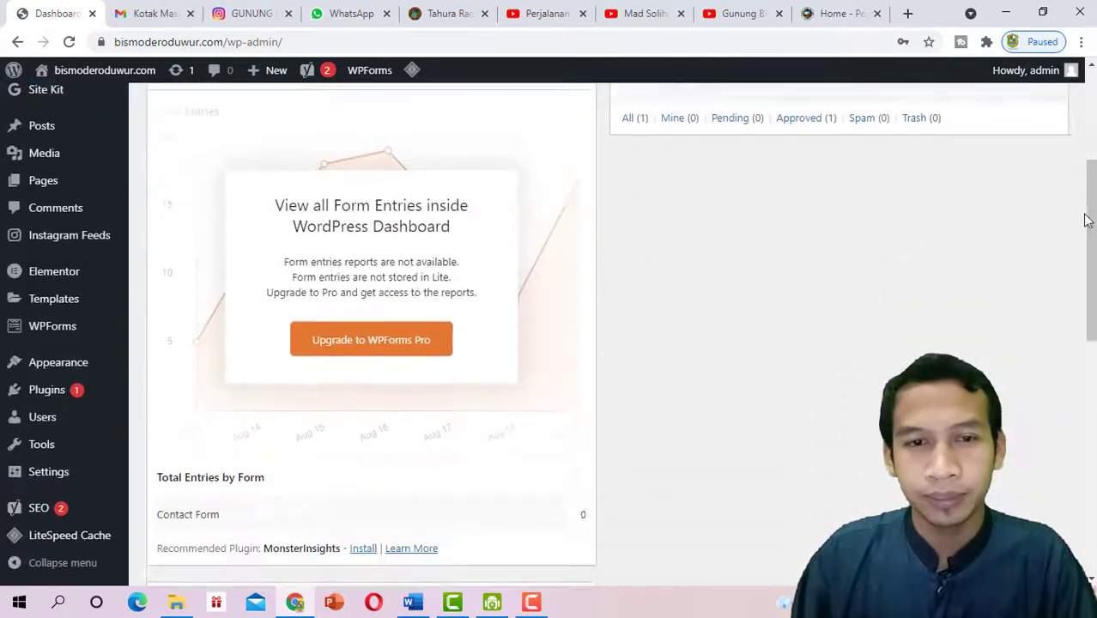
{"action": "scroll", "coordinate": [196, 216], "scroll_direction": "up", "scroll_amount": 2}
{"action": "scroll", "coordinate": [189, 206], "scroll_direction": "down", "scroll_amount": 1}
{"action": "scroll", "coordinate": [172, 206], "scroll_direction": "up", "scroll_amount": 3}
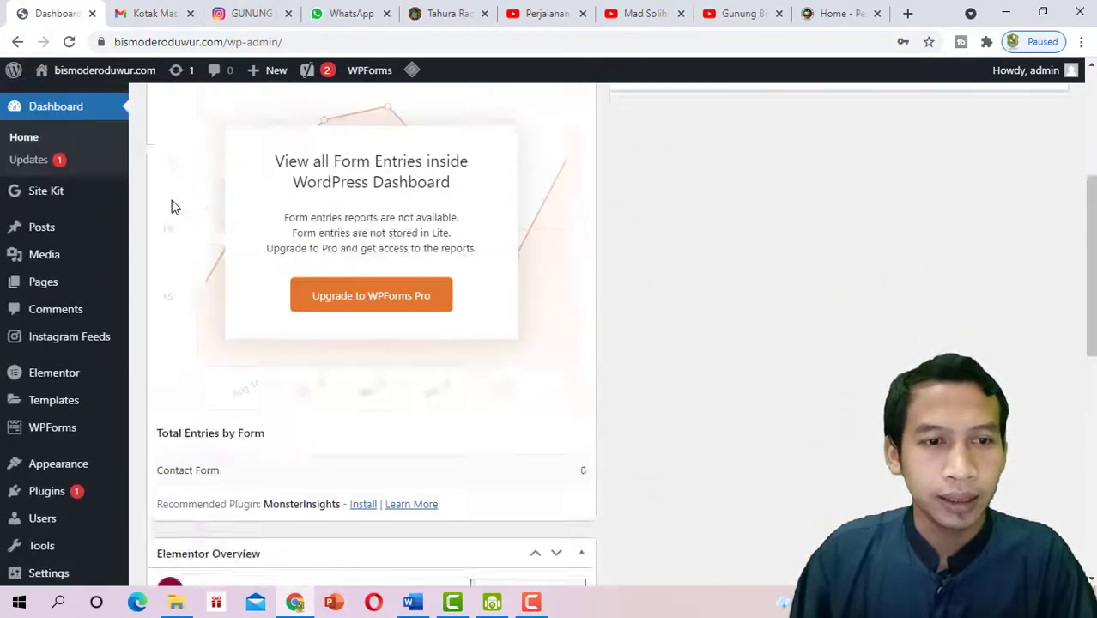
{"action": "scroll", "coordinate": [97, 104], "scroll_direction": "up", "scroll_amount": 1}
Open the live site from the dashboard in a new browser tab and switch to it
{"action": "mouse_move", "coordinate": [84, 77]}
{"action": "right_click", "coordinate": [65, 104]}
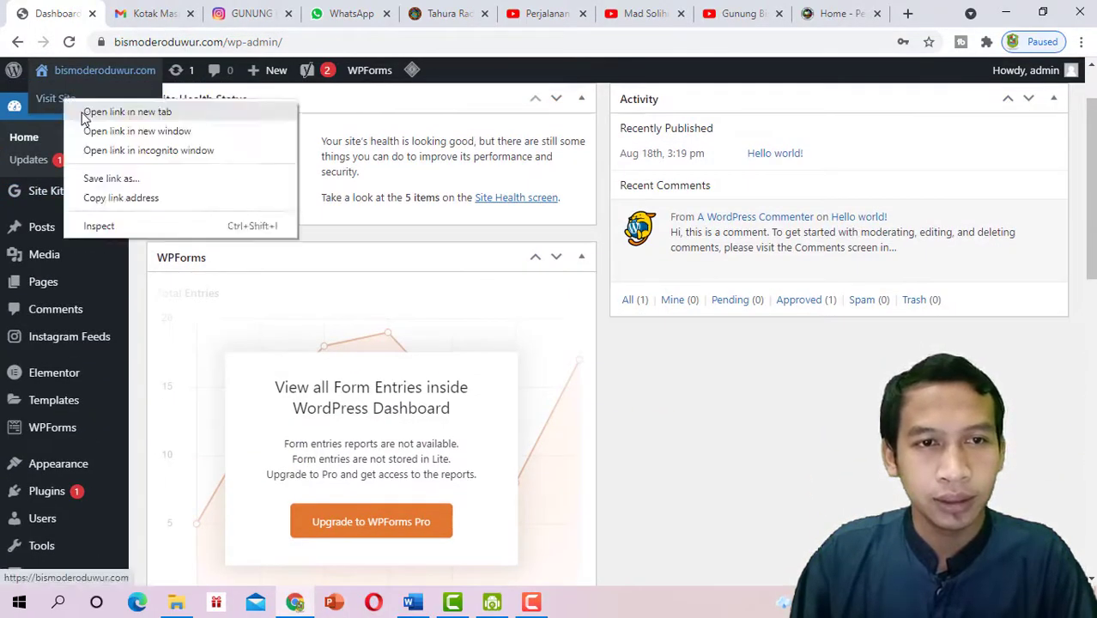
{"action": "left_click", "coordinate": [89, 110]}
{"action": "left_click", "coordinate": [137, 21]}
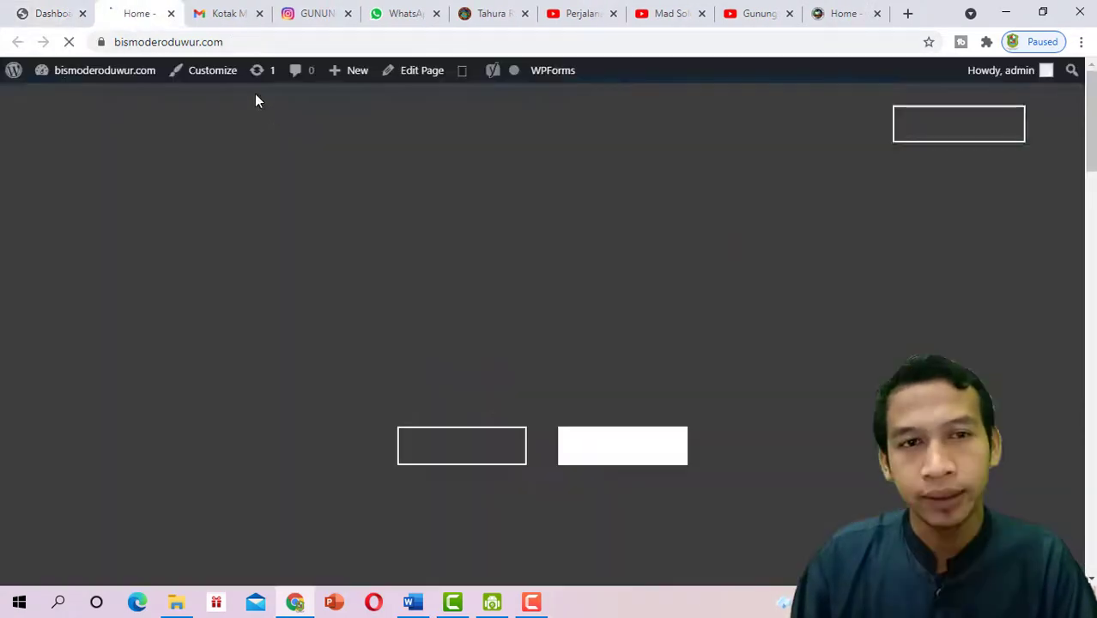
Look over the live home page from the hero section to the footer and return to its beginning
{"action": "scroll", "coordinate": [656, 202], "scroll_direction": "down", "scroll_amount": 10}
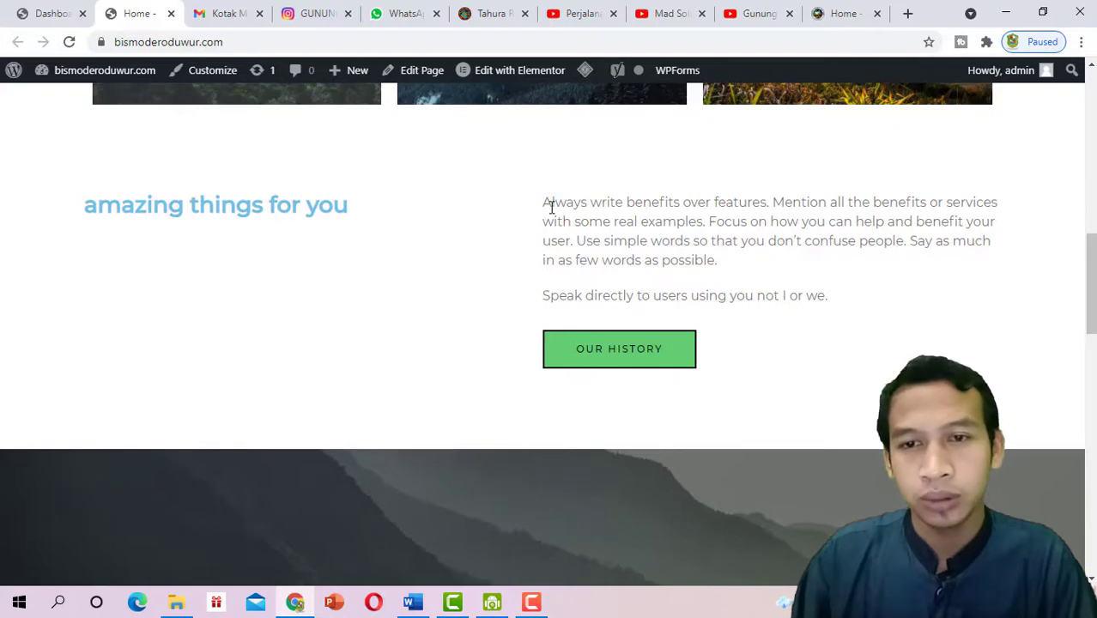
{"action": "scroll", "coordinate": [747, 289], "scroll_direction": "down", "scroll_amount": 5}
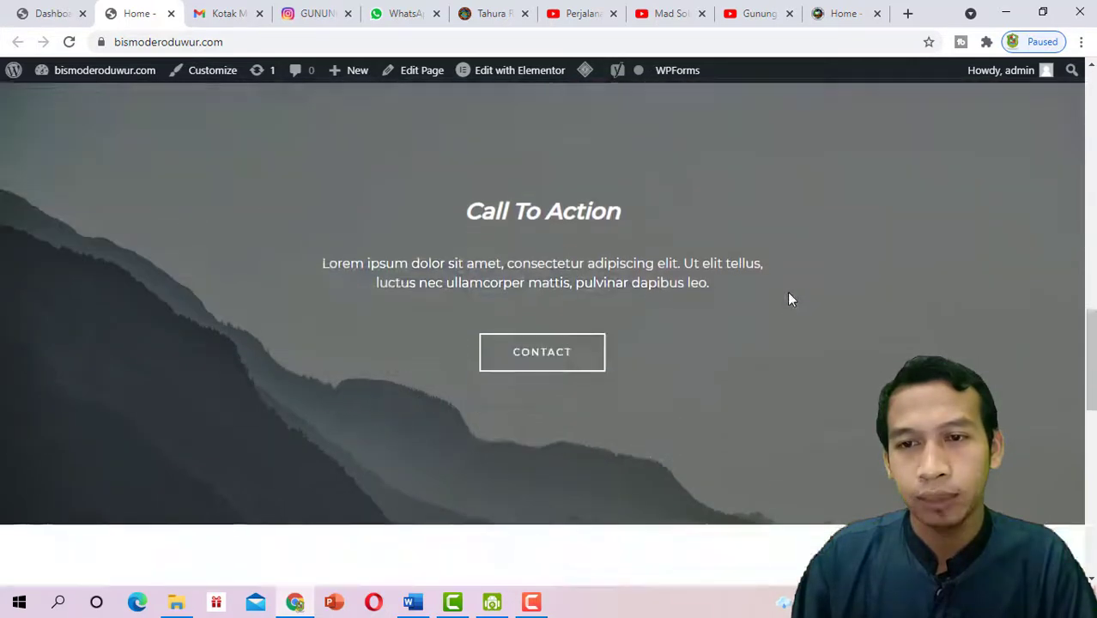
{"action": "scroll", "coordinate": [858, 301], "scroll_direction": "up", "scroll_amount": 2}
{"action": "scroll", "coordinate": [859, 292], "scroll_direction": "down", "scroll_amount": 3}
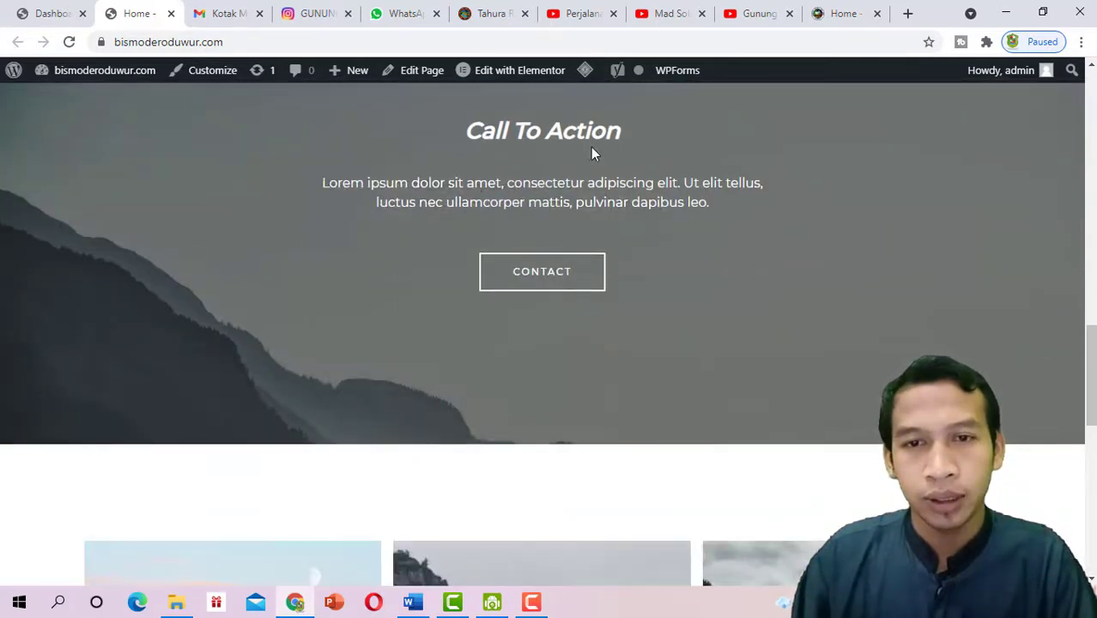
{"action": "scroll", "coordinate": [962, 249], "scroll_direction": "down", "scroll_amount": 8}
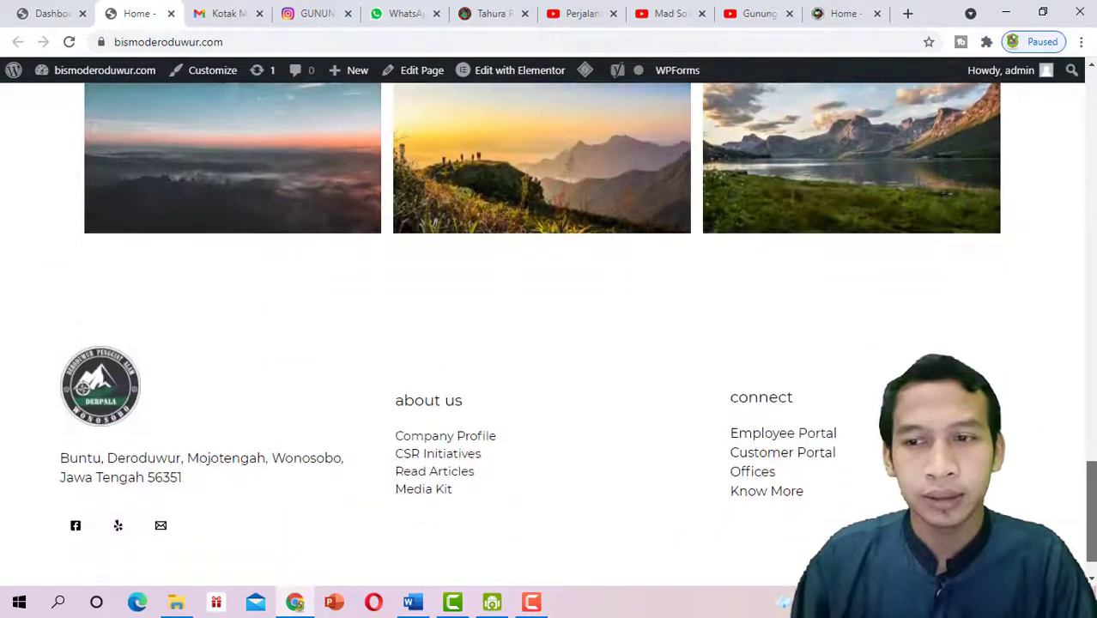
{"action": "scroll", "coordinate": [181, 287], "scroll_direction": "down", "scroll_amount": 2}
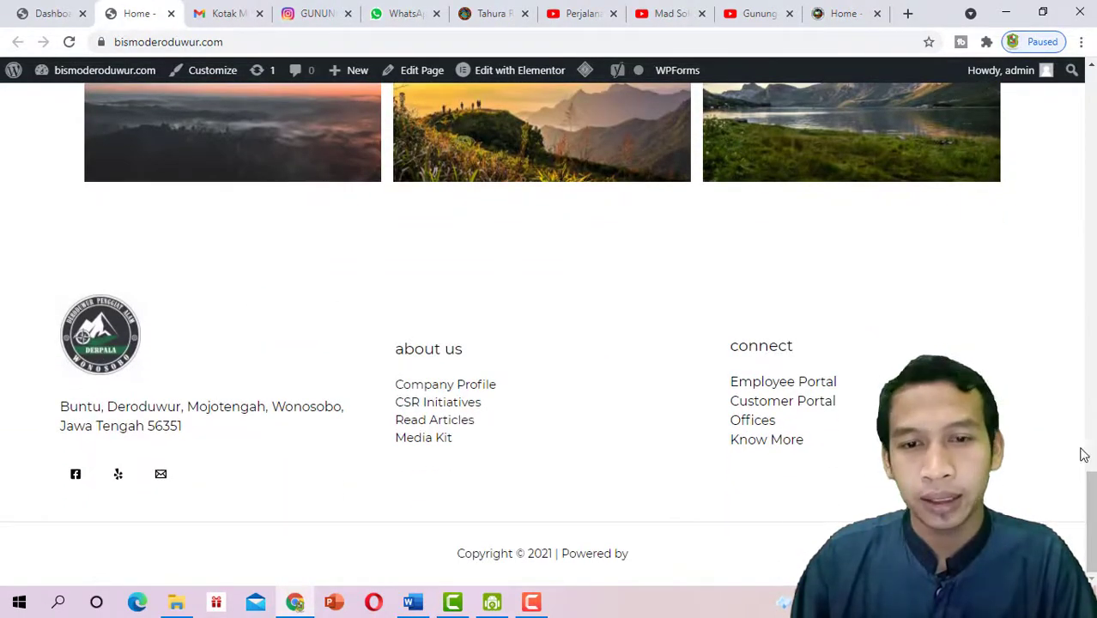
{"action": "left_click_drag", "start_coordinate": [1095, 504], "coordinate": [1094, 101]}
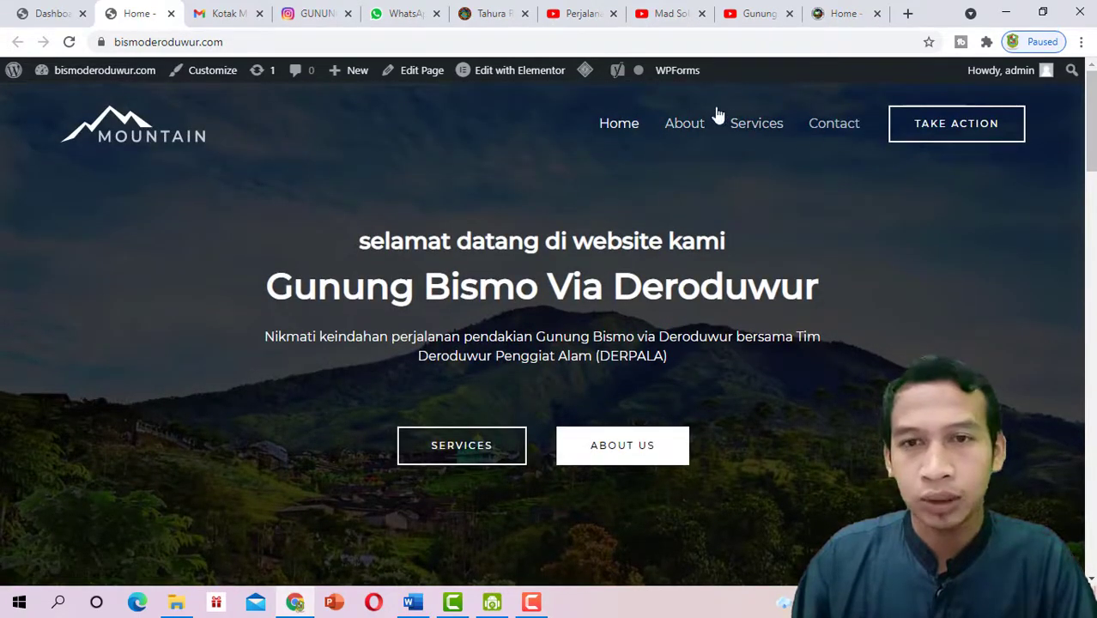
Open the home page for editing with Elementor and look through its sections down to the image gallery
{"action": "mouse_move", "coordinate": [517, 81]}
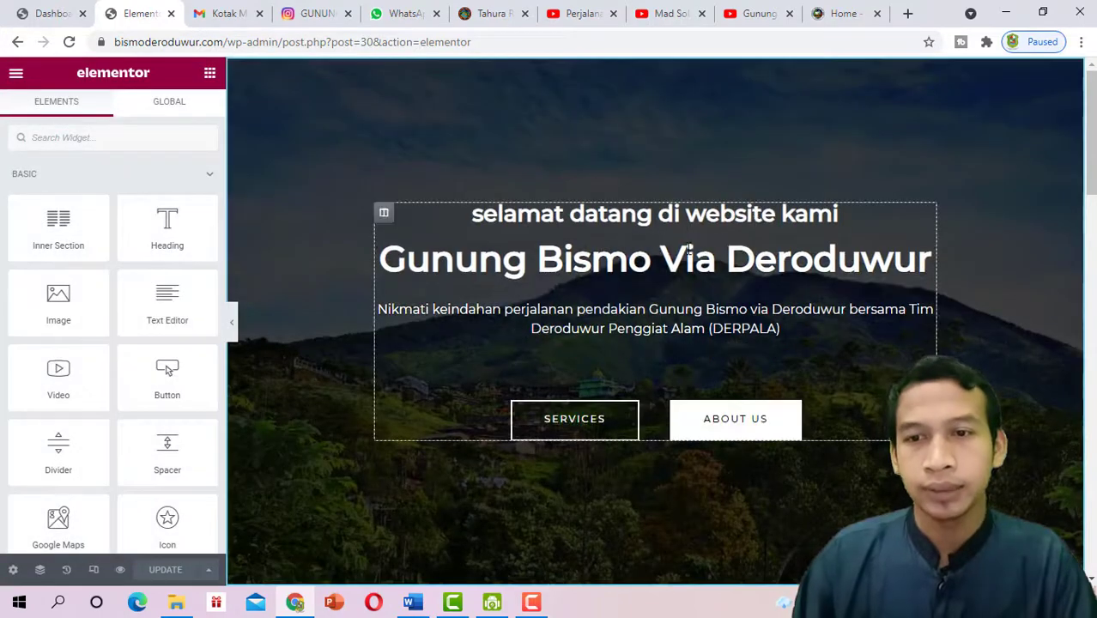
{"action": "scroll", "coordinate": [576, 263], "scroll_direction": "down", "scroll_amount": 4}
{"action": "scroll", "coordinate": [451, 255], "scroll_direction": "up", "scroll_amount": 4}
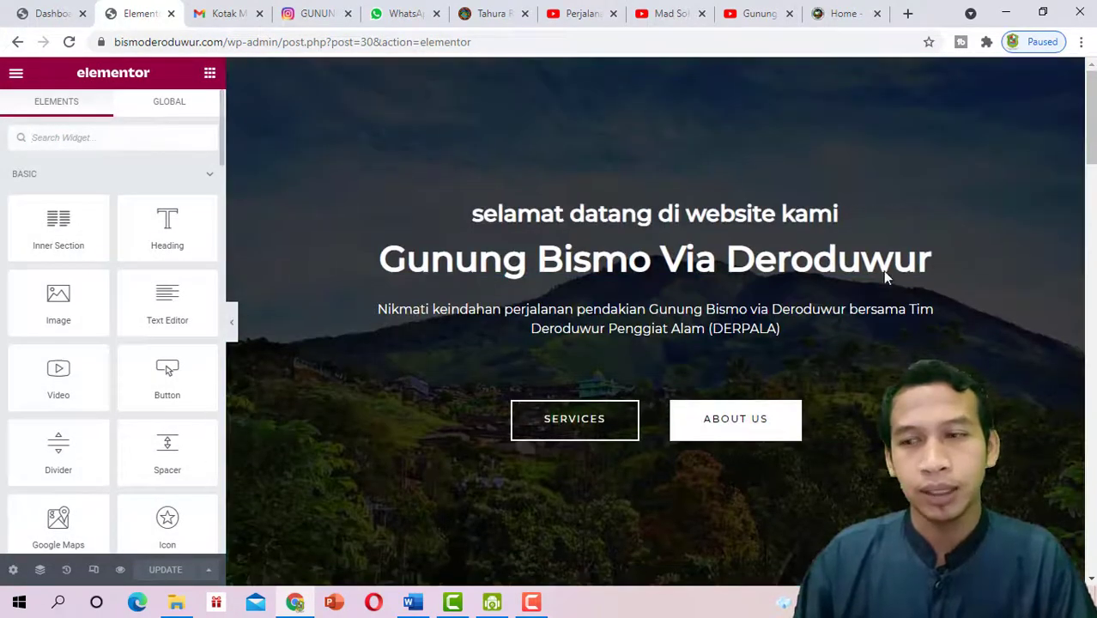
{"action": "mouse_move", "coordinate": [1090, 161]}
{"action": "left_mouse_down"}
{"action": "mouse_move", "coordinate": [1090, 431]}
{"action": "mouse_move", "coordinate": [1090, 163]}
{"action": "left_mouse_up"}
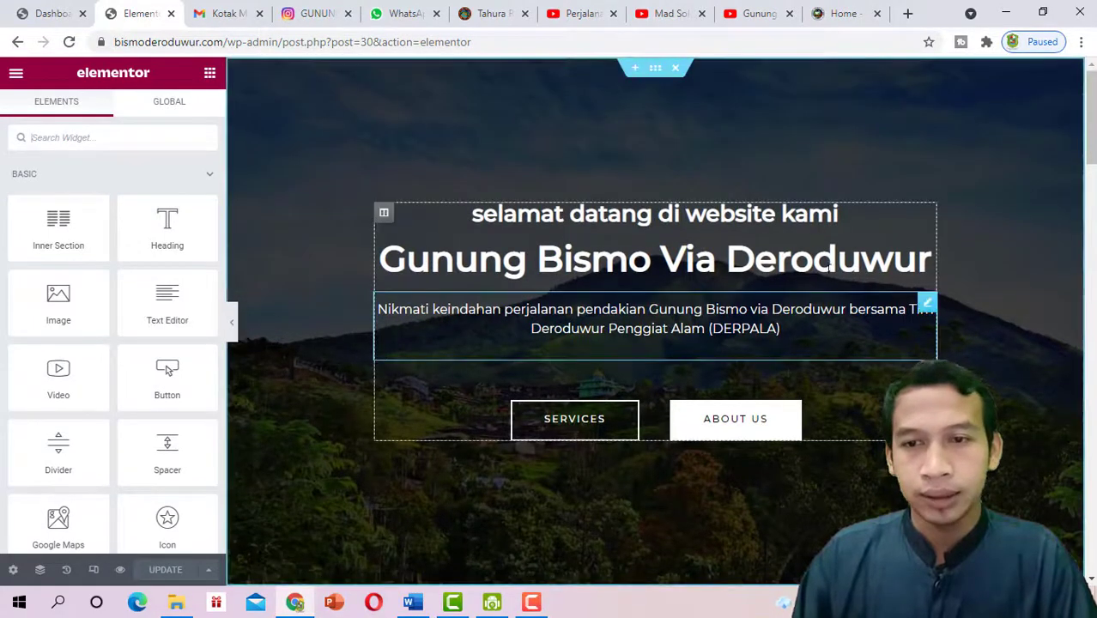
{"action": "scroll", "coordinate": [1094, 171], "scroll_direction": "down", "scroll_amount": 2}
{"action": "left_click_drag", "start_coordinate": [1094, 171], "coordinate": [1094, 456]}
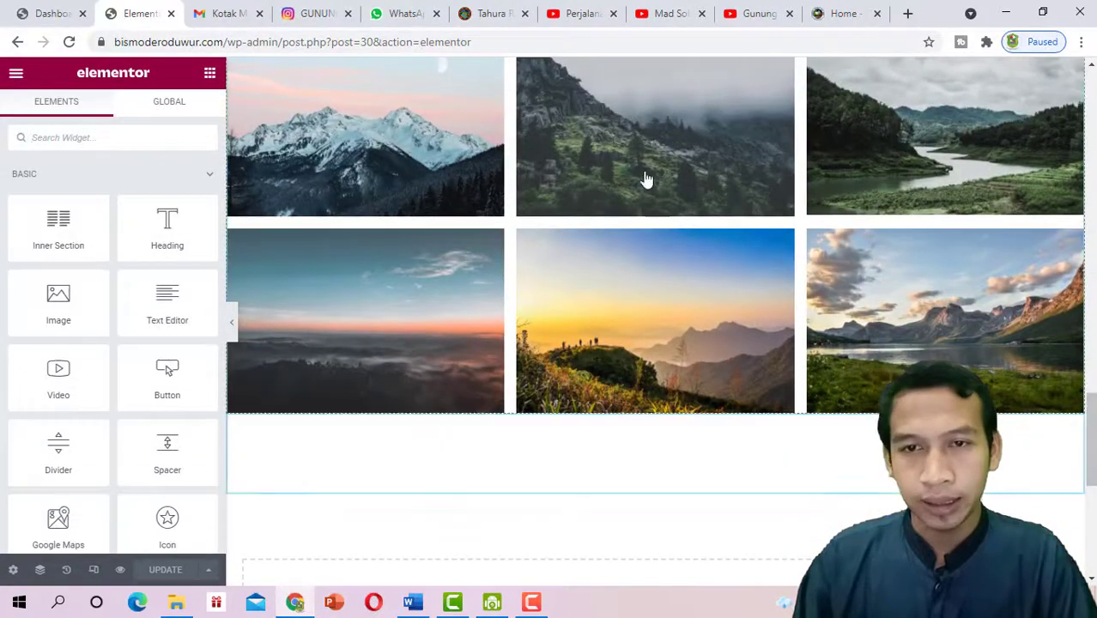
{"action": "scroll", "coordinate": [651, 196], "scroll_direction": "up", "scroll_amount": 2}
{"action": "left_click_drag", "start_coordinate": [1092, 393], "coordinate": [1094, 132]}
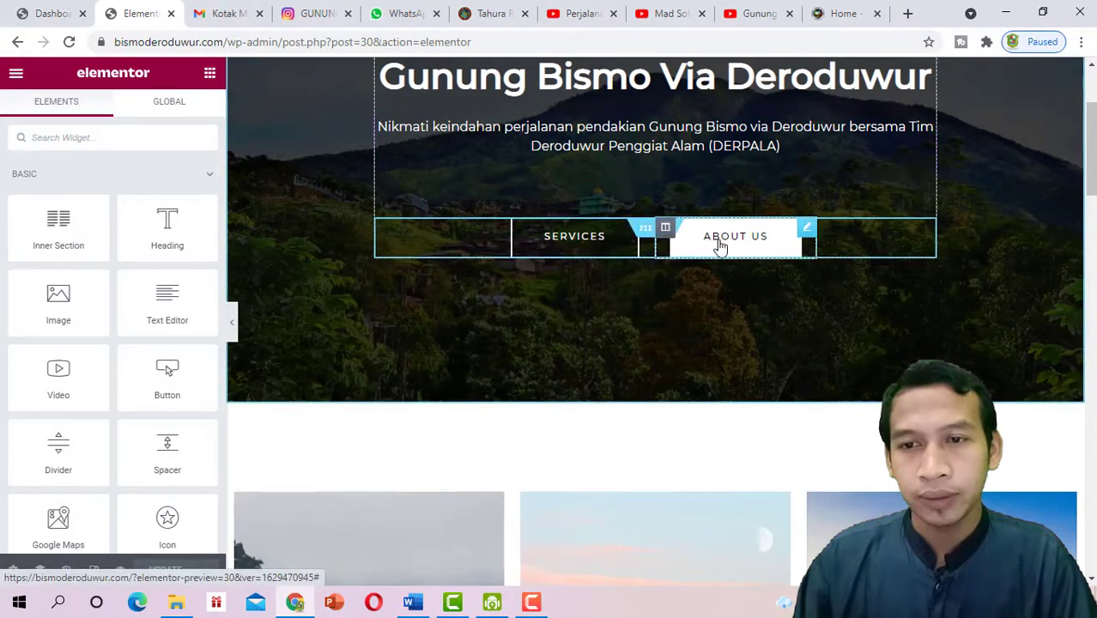
Replace the "Amazing Things for You" heading's title with "profil Gunung Bismo"
{"action": "scroll", "coordinate": [720, 245], "scroll_direction": "down", "scroll_amount": 5}
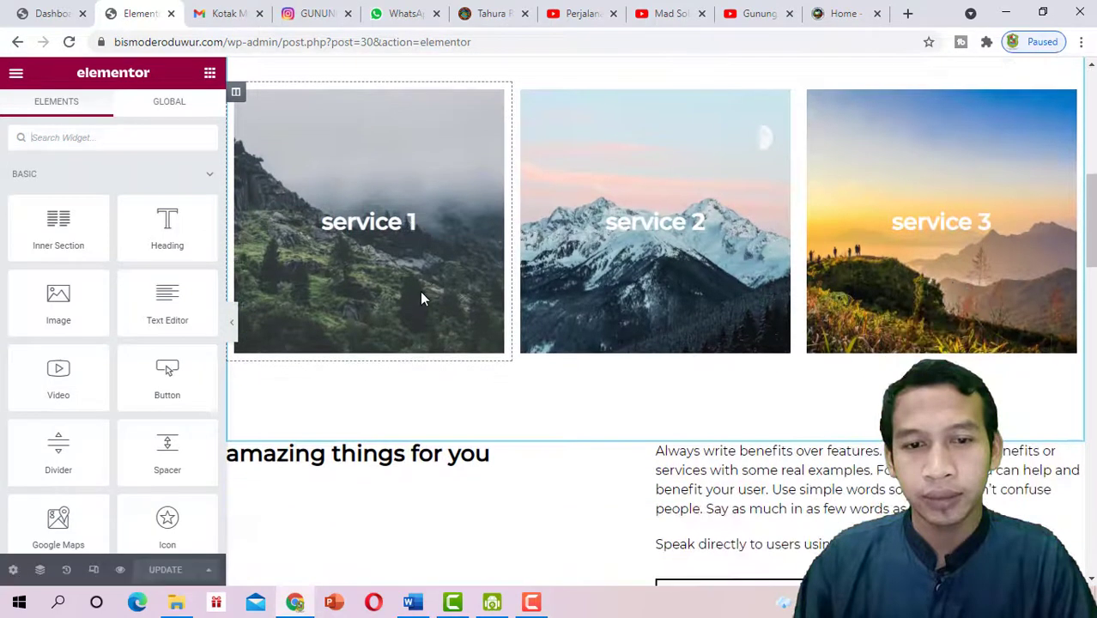
{"action": "scroll", "coordinate": [420, 298], "scroll_direction": "down", "scroll_amount": 1}
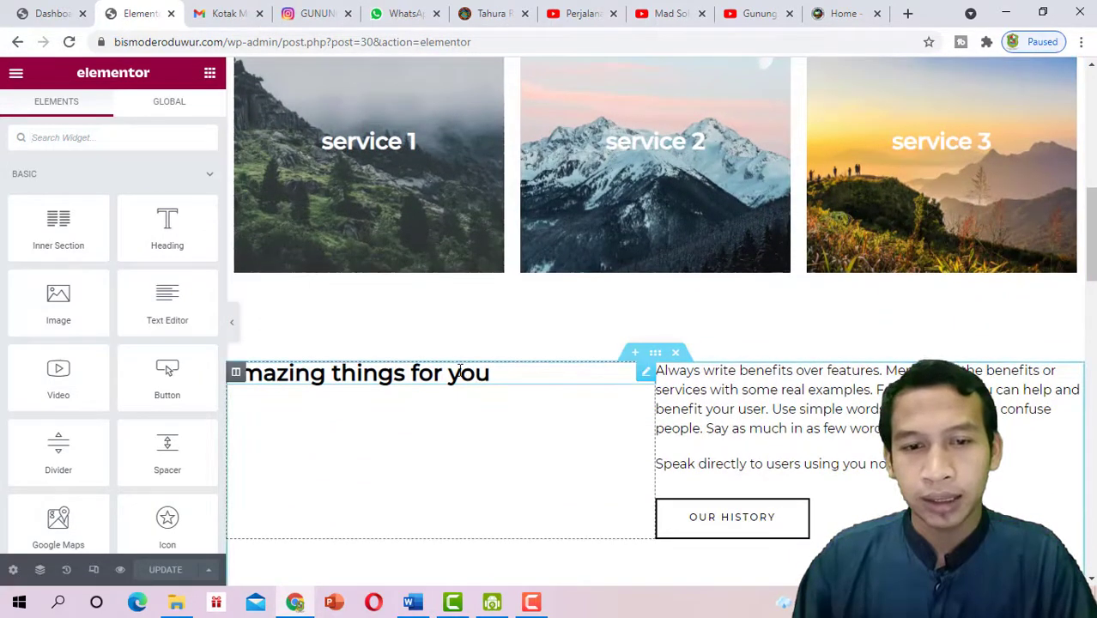
{"action": "left_click", "coordinate": [417, 479]}
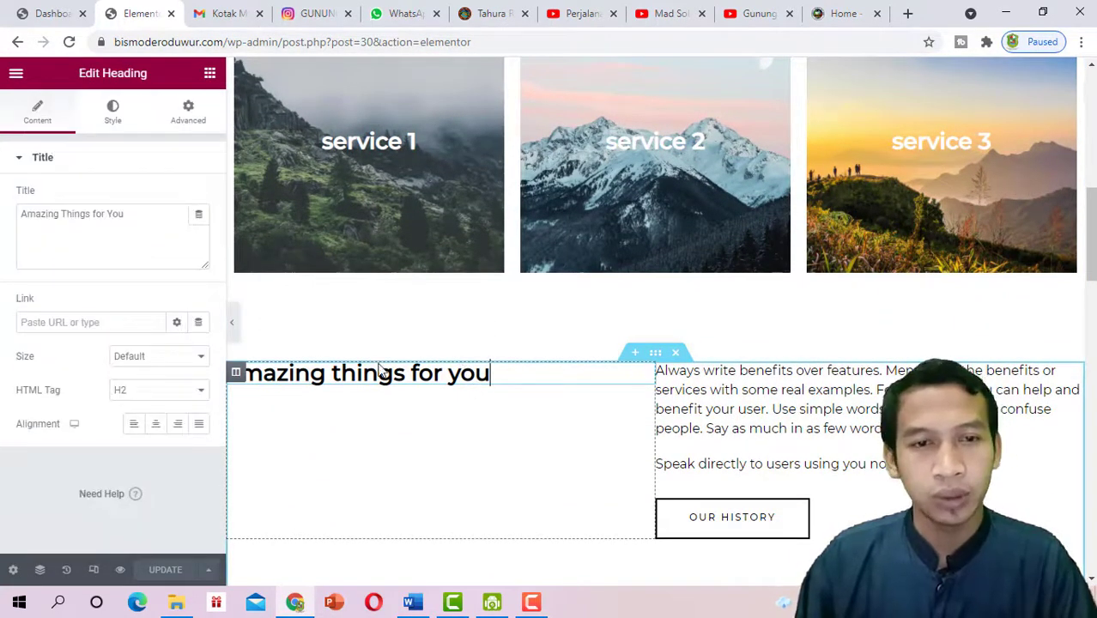
{"action": "left_click_drag", "start_coordinate": [134, 214], "coordinate": [17, 223]}
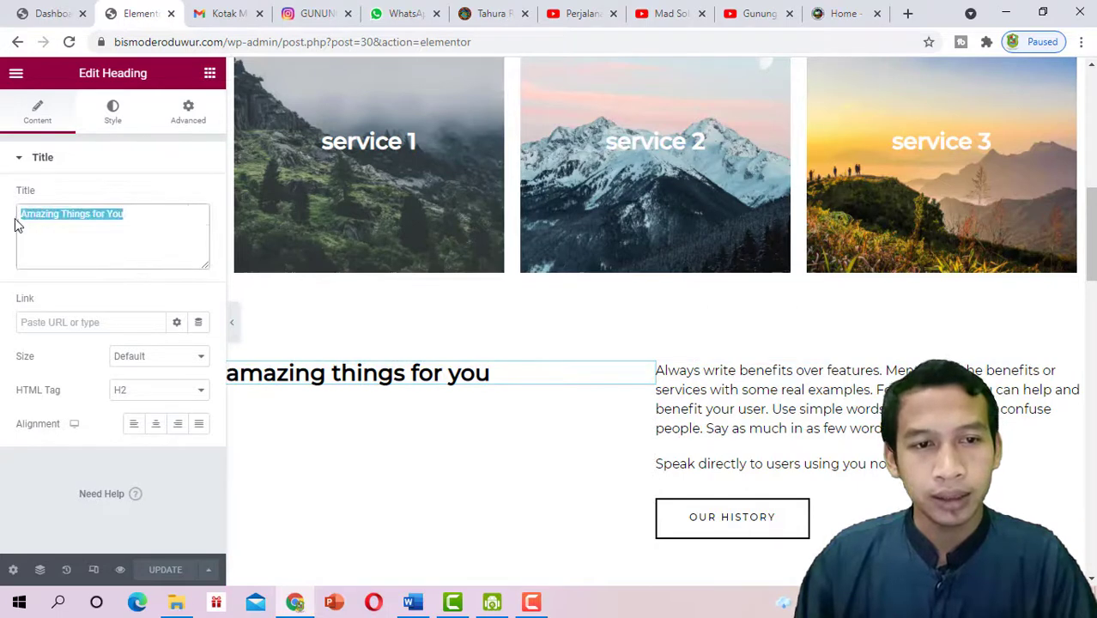
{"action": "type", "text": "p"}
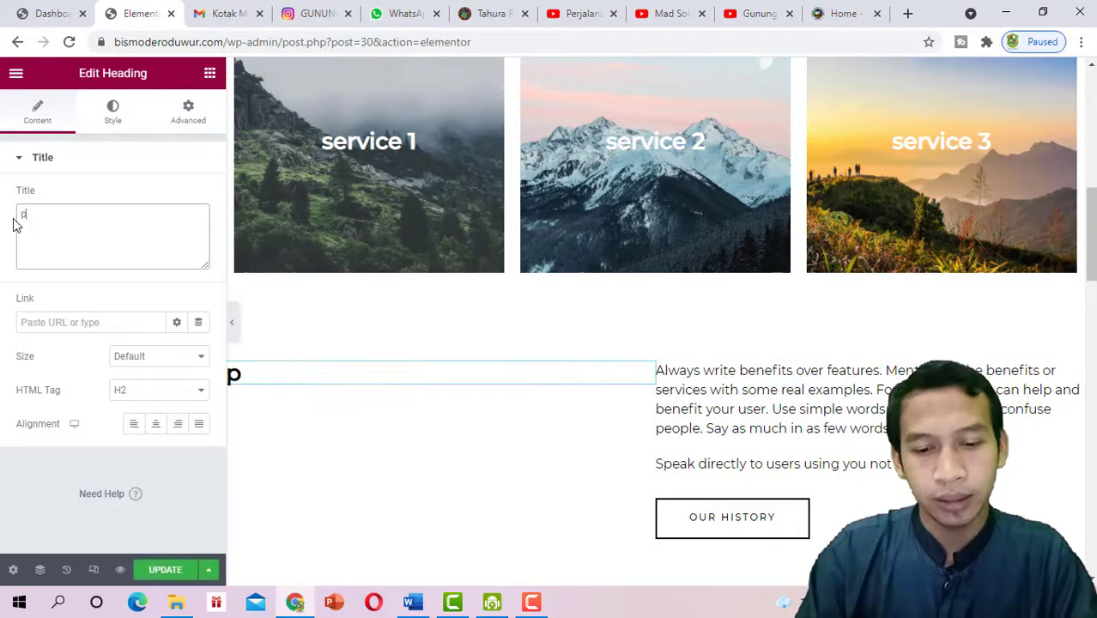
{"action": "type", "text": "rofil "}
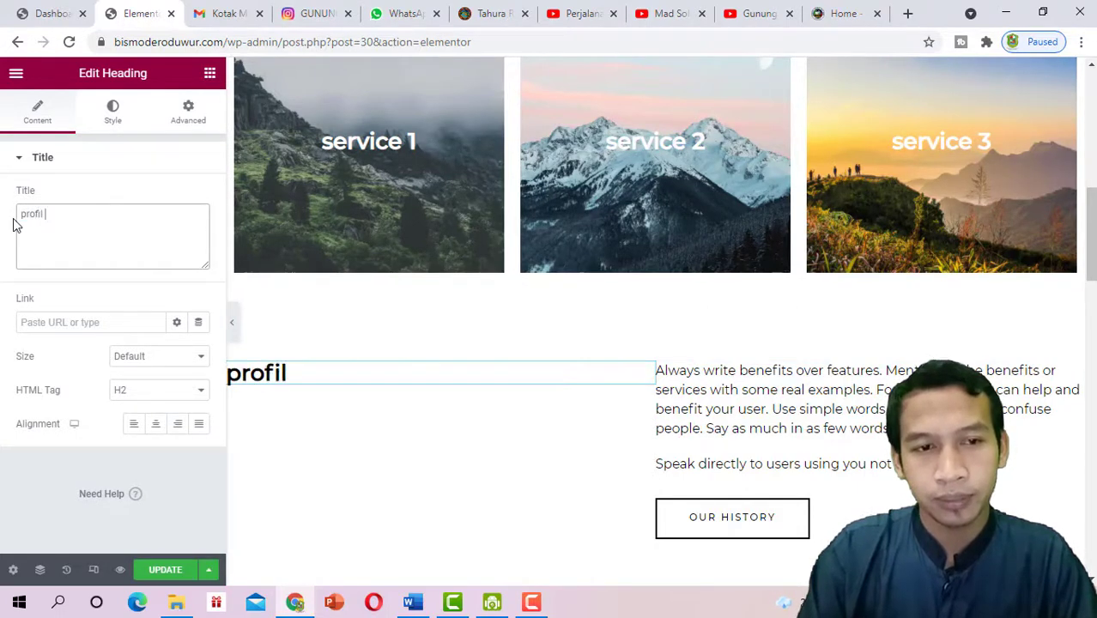
{"action": "type", "text": "Gunu"}
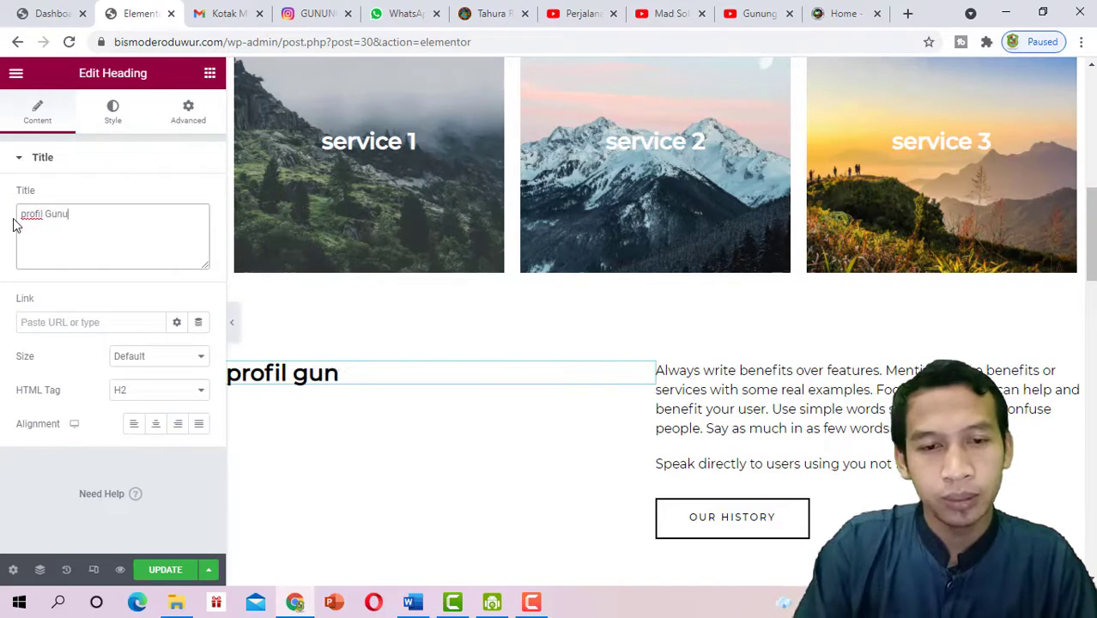
{"action": "type", "text": "ng Bismo"}
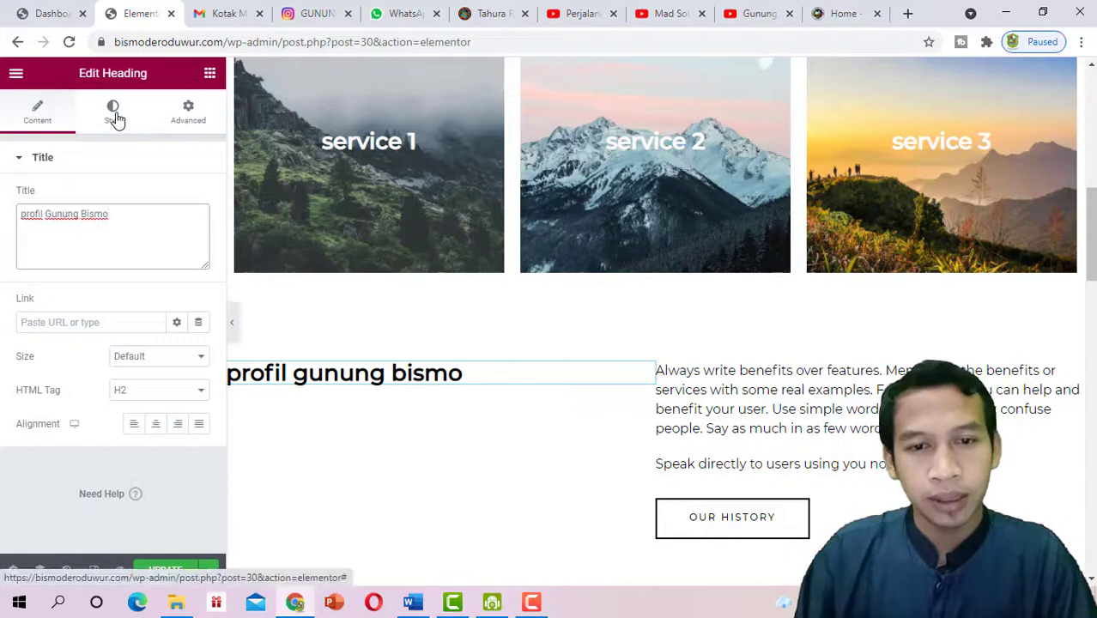
Preview the page at full width without the editing controls, check the new profile heading, and bring the controls back
{"action": "left_click", "coordinate": [236, 325]}
{"action": "scroll", "coordinate": [384, 323], "scroll_direction": "down", "scroll_amount": 2}
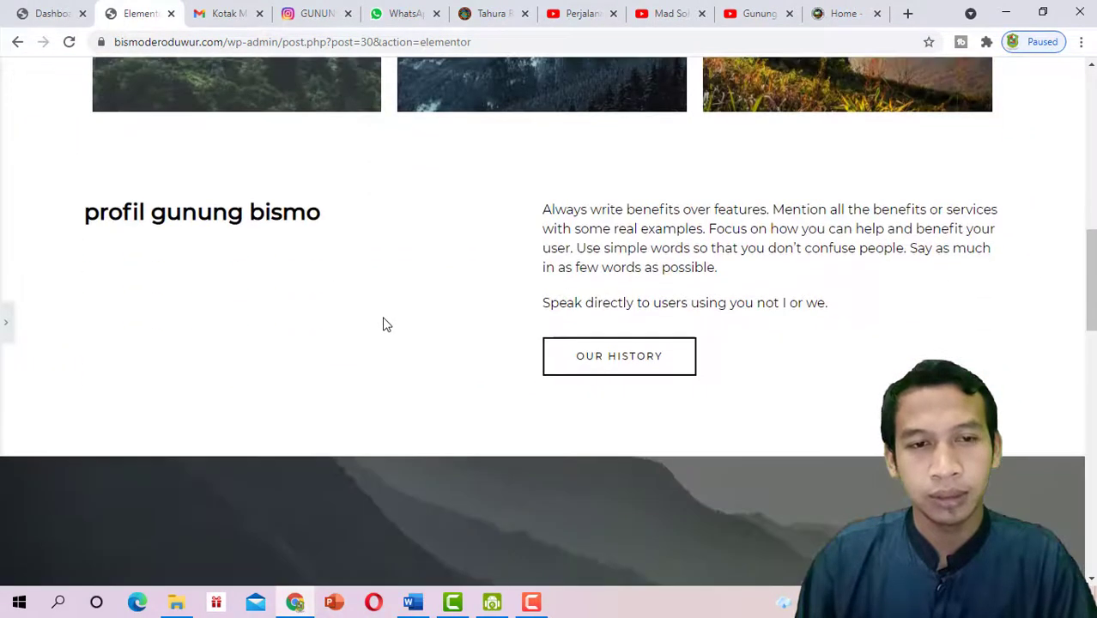
{"action": "scroll", "coordinate": [382, 321], "scroll_direction": "up", "scroll_amount": 8}
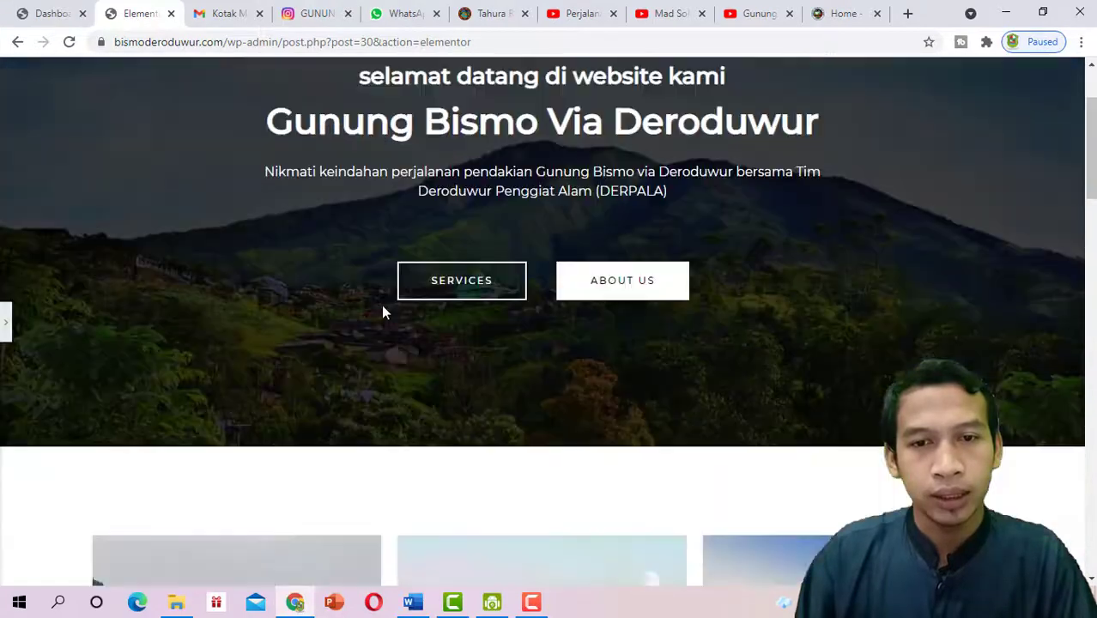
{"action": "scroll", "coordinate": [384, 313], "scroll_direction": "down", "scroll_amount": 6}
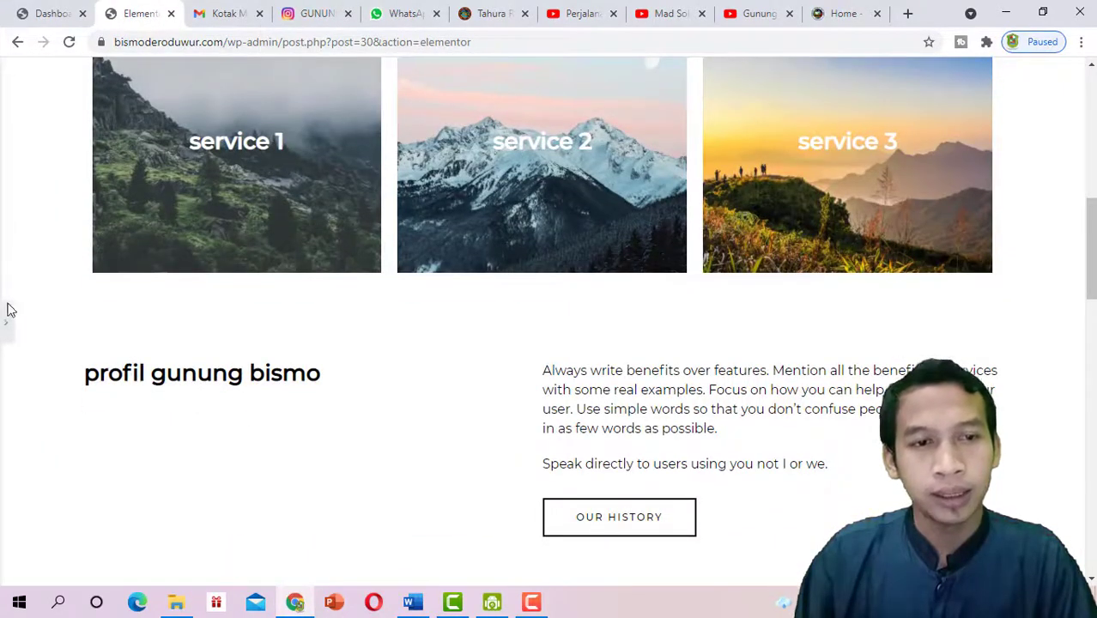
{"action": "left_click", "coordinate": [5, 320]}
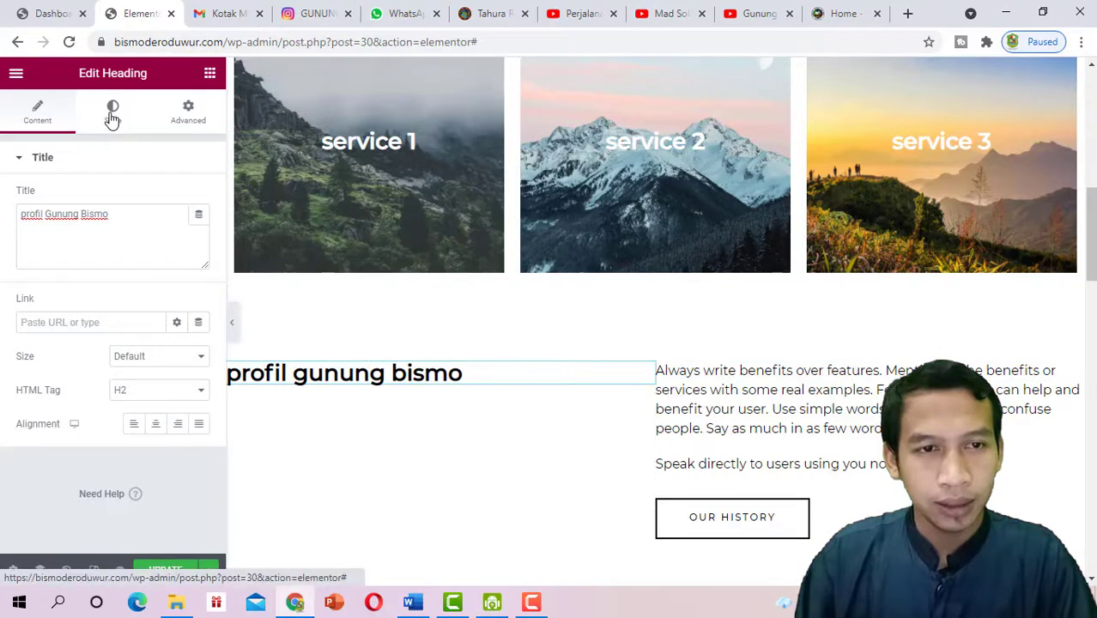
Set the profile heading's typography transform to Lowercase and preview it at full width
{"action": "left_click", "coordinate": [112, 119]}
{"action": "left_click", "coordinate": [198, 232]}
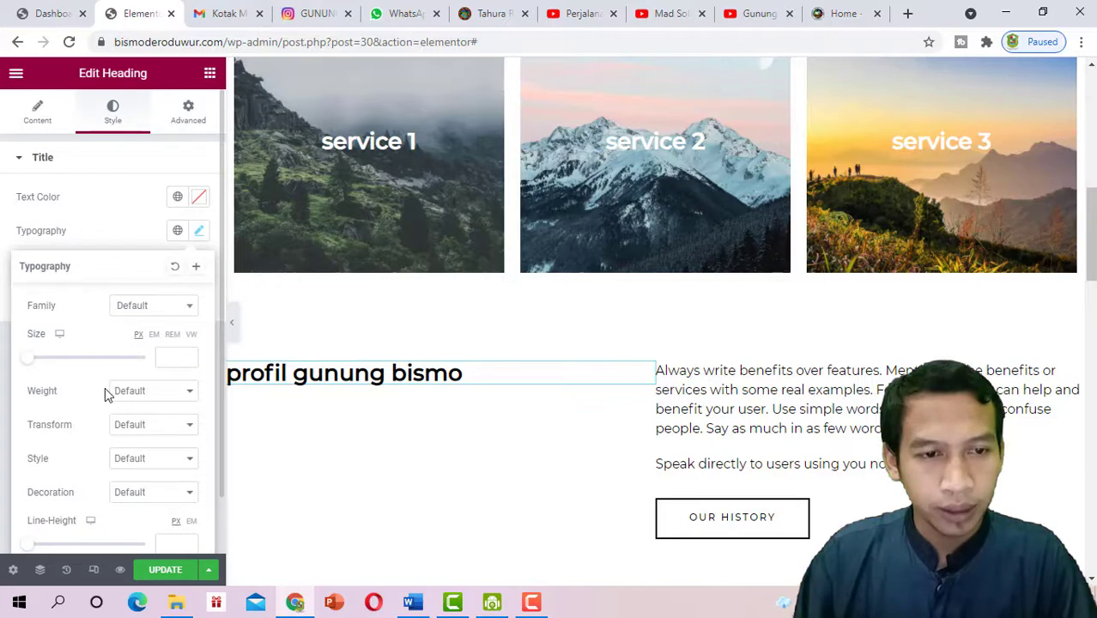
{"action": "scroll", "coordinate": [111, 425], "scroll_direction": "down", "scroll_amount": 1}
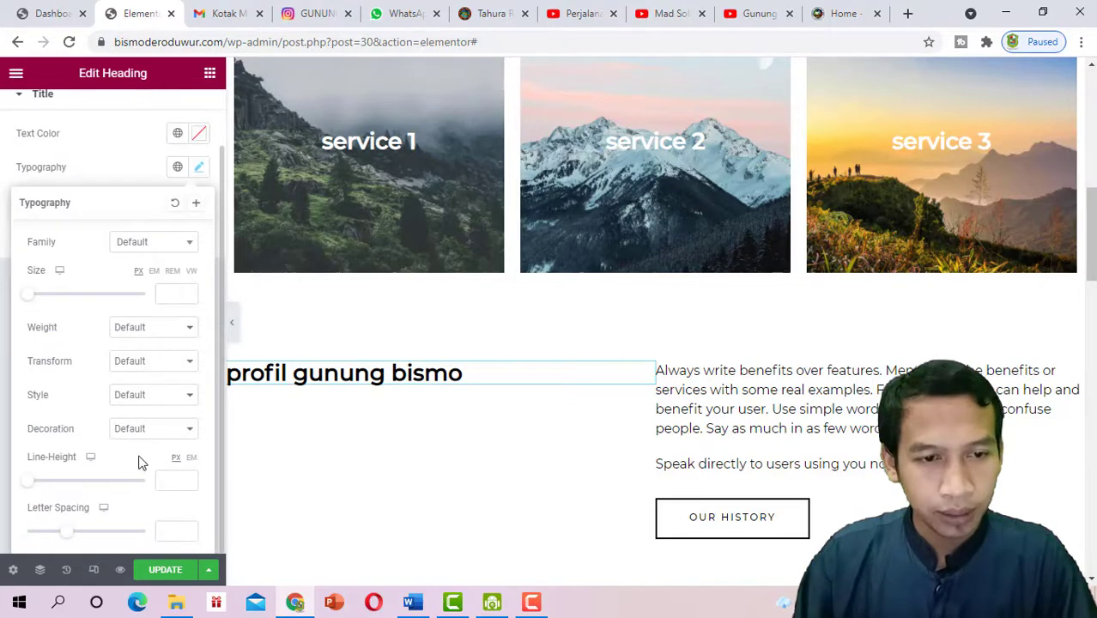
{"action": "left_click", "coordinate": [160, 400]}
{"action": "left_click", "coordinate": [160, 400]}
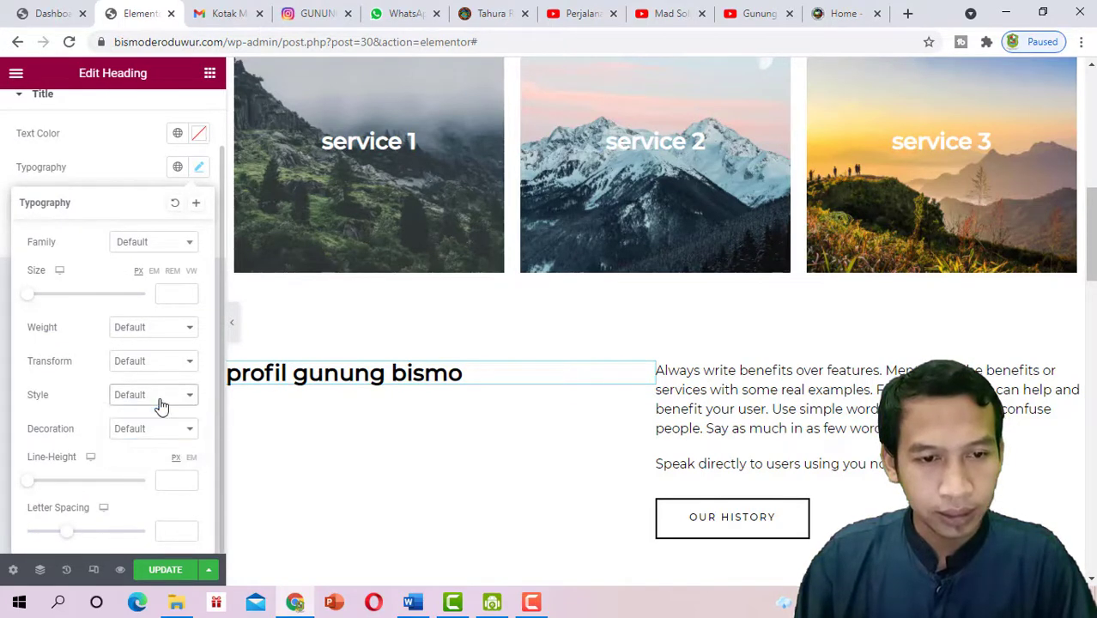
{"action": "left_click", "coordinate": [172, 367]}
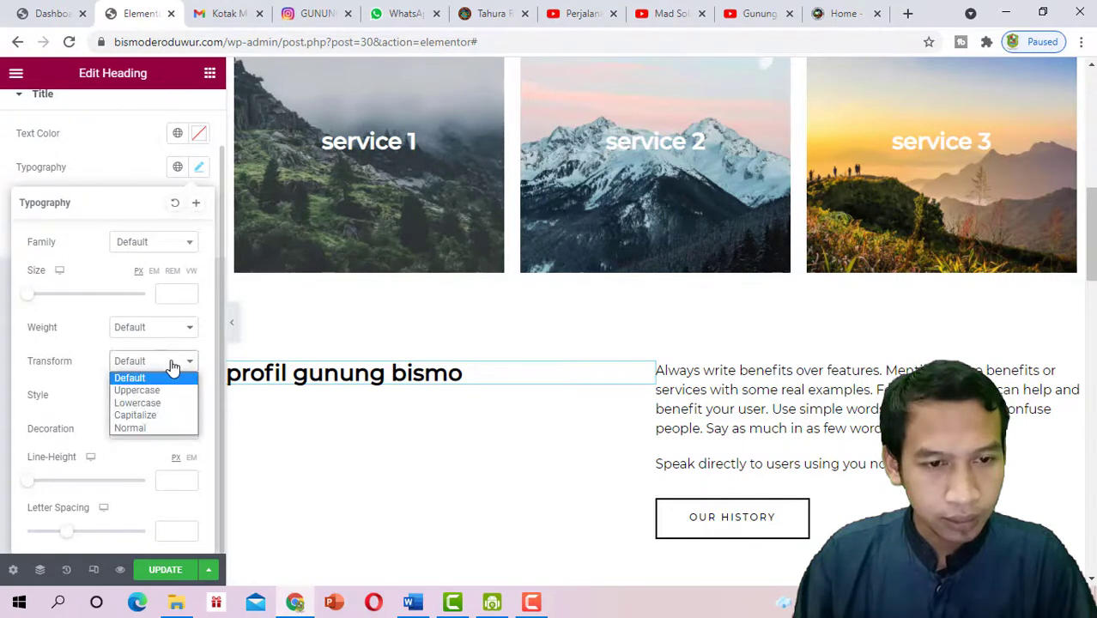
{"action": "left_click", "coordinate": [137, 402]}
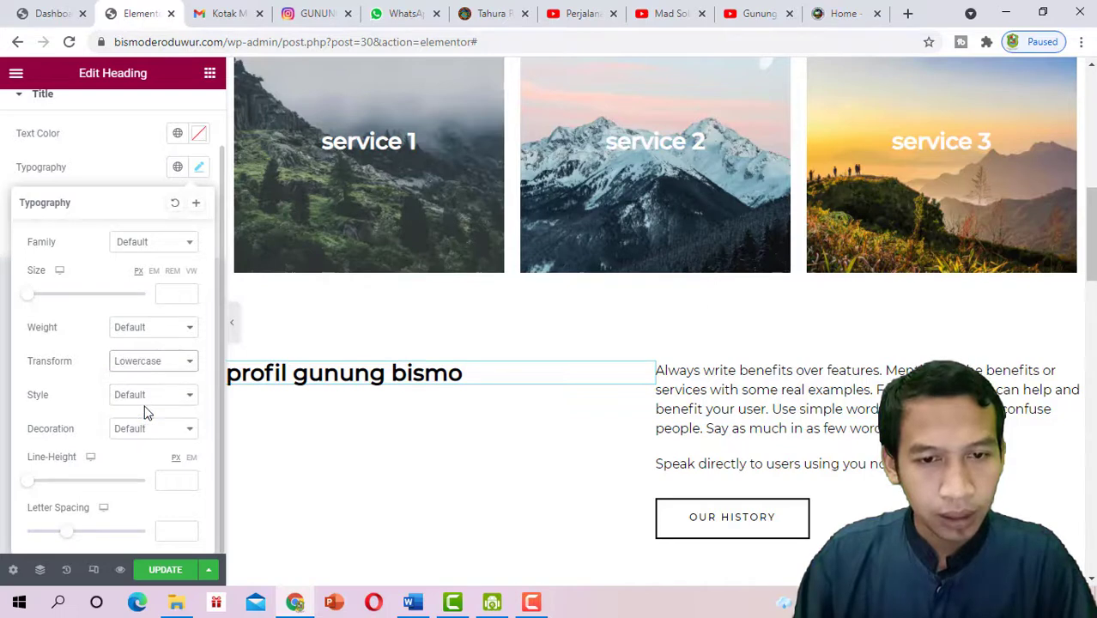
{"action": "left_click", "coordinate": [231, 322]}
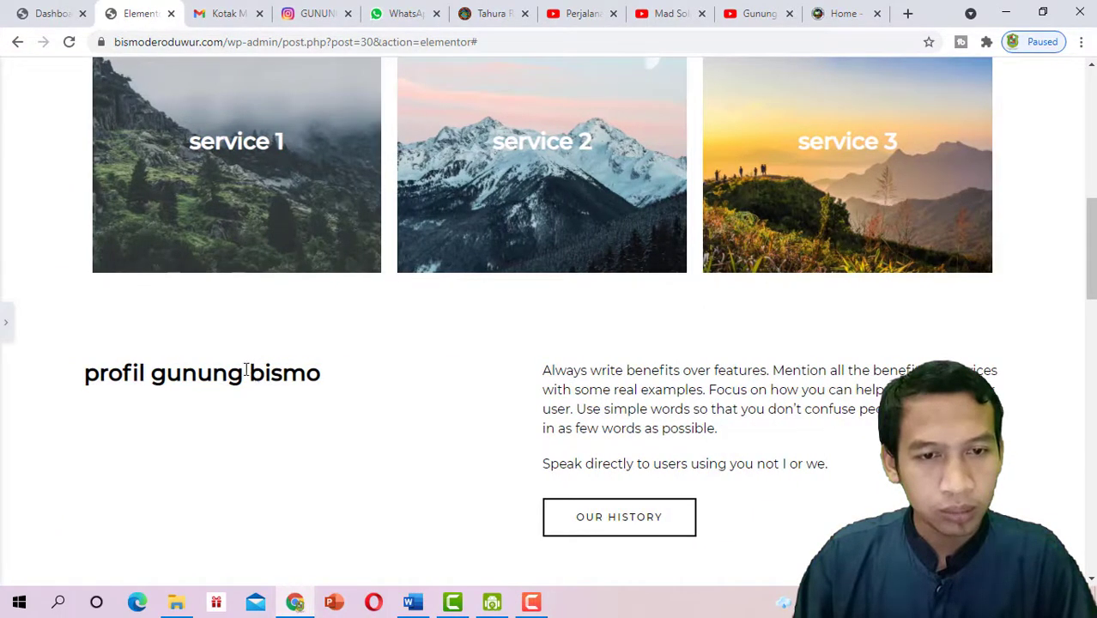
{"action": "left_click", "coordinate": [208, 372]}
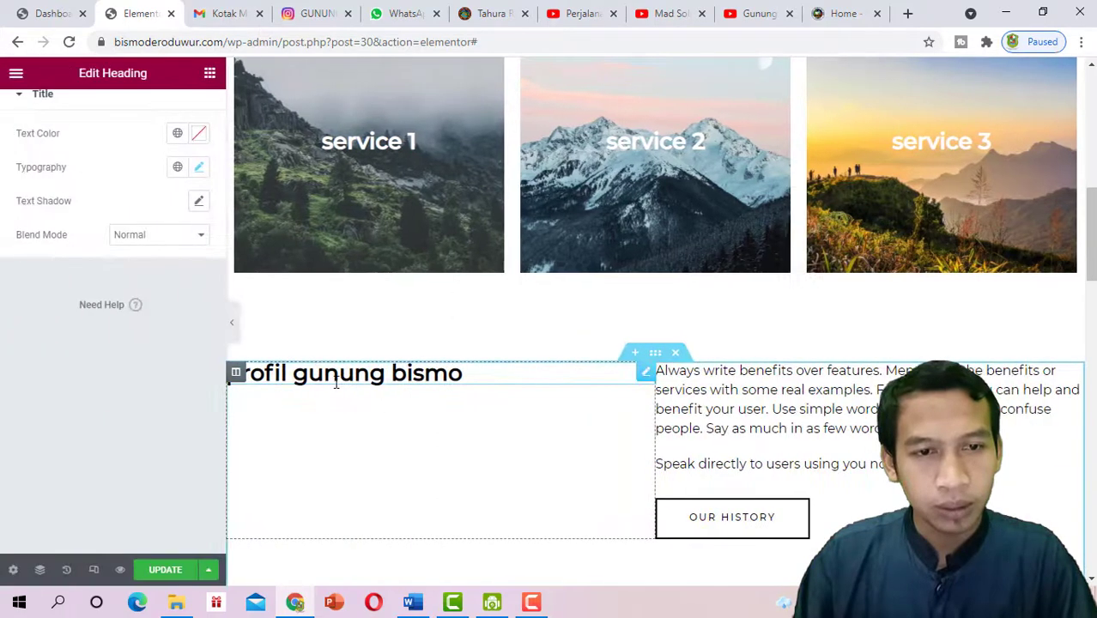
Set the profile heading's typography transform to Capitalize, preview it at full width, and bring the editing controls back
{"action": "left_click", "coordinate": [461, 375]}
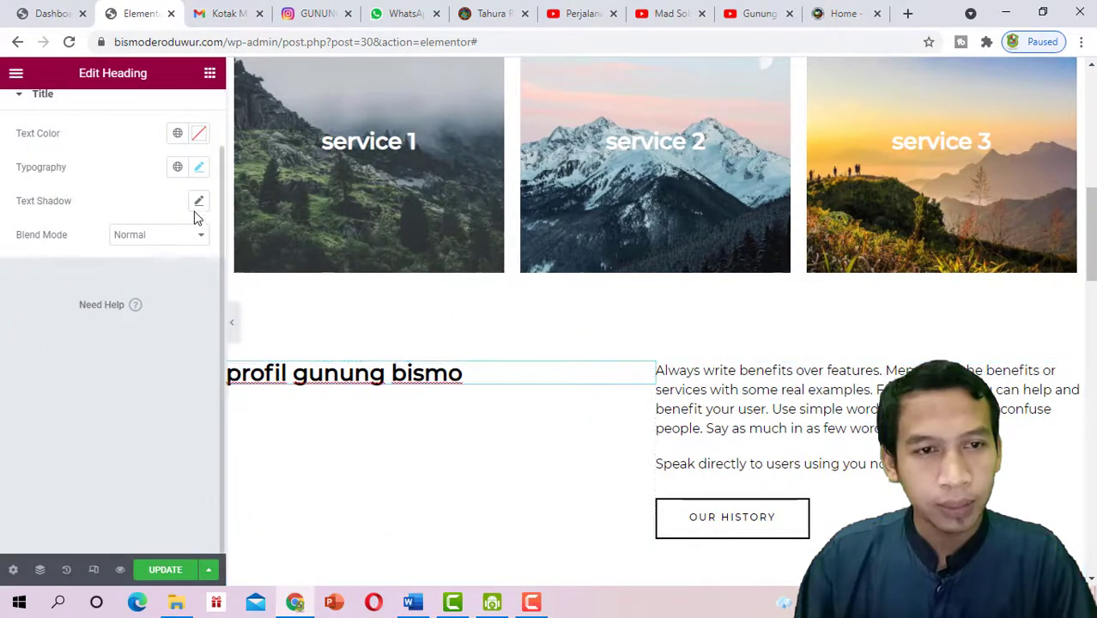
{"action": "left_click", "coordinate": [198, 168]}
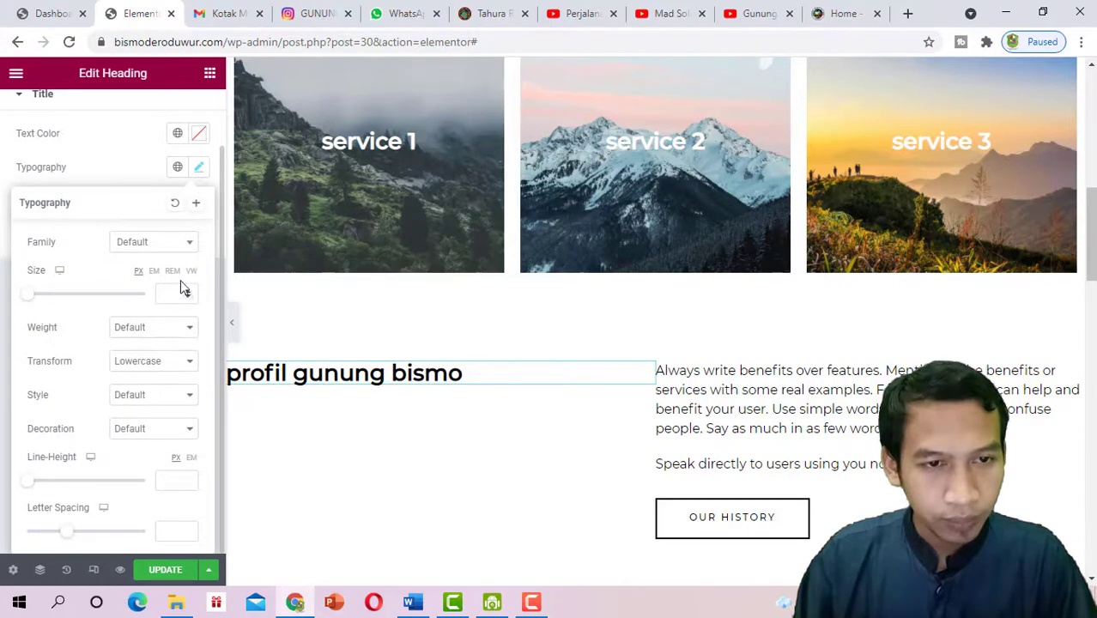
{"action": "left_click", "coordinate": [171, 366]}
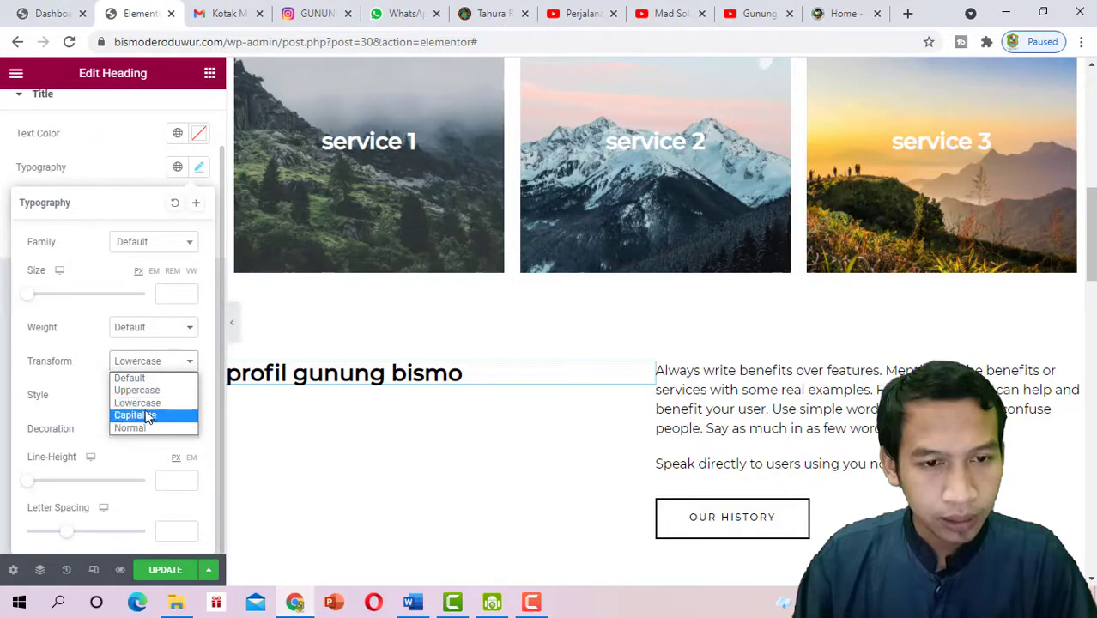
{"action": "left_click", "coordinate": [147, 393]}
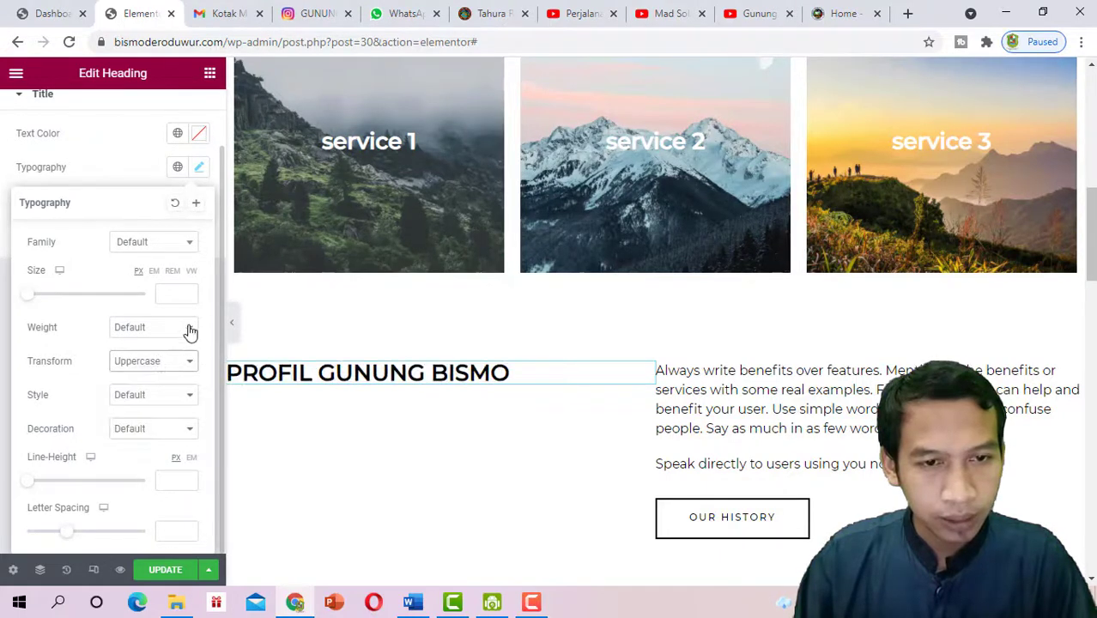
{"action": "left_click", "coordinate": [180, 365]}
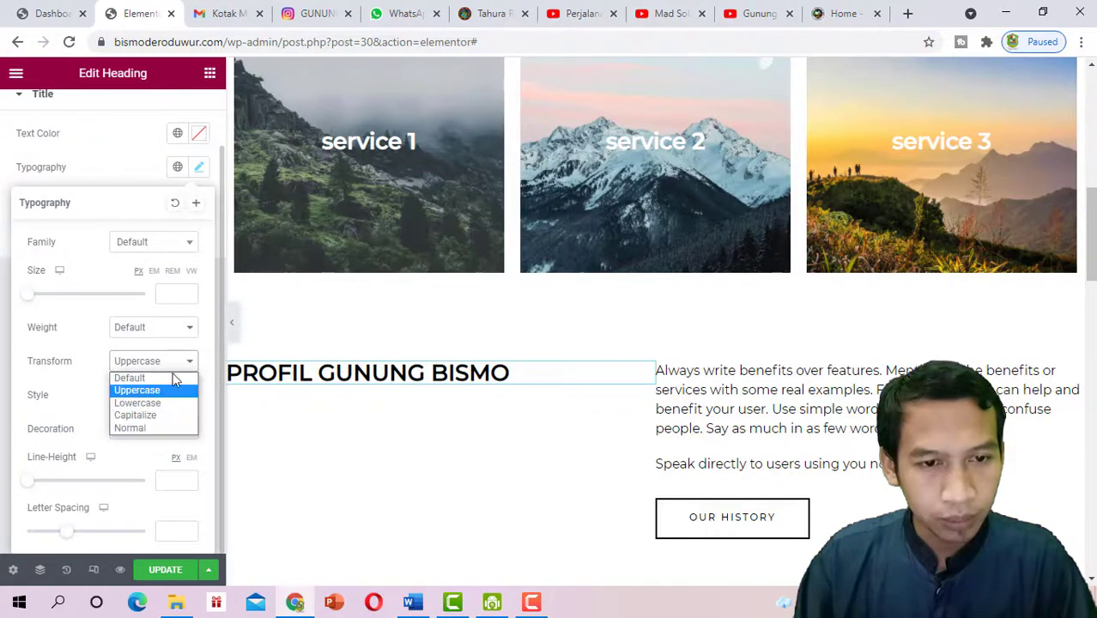
{"action": "left_click", "coordinate": [153, 415]}
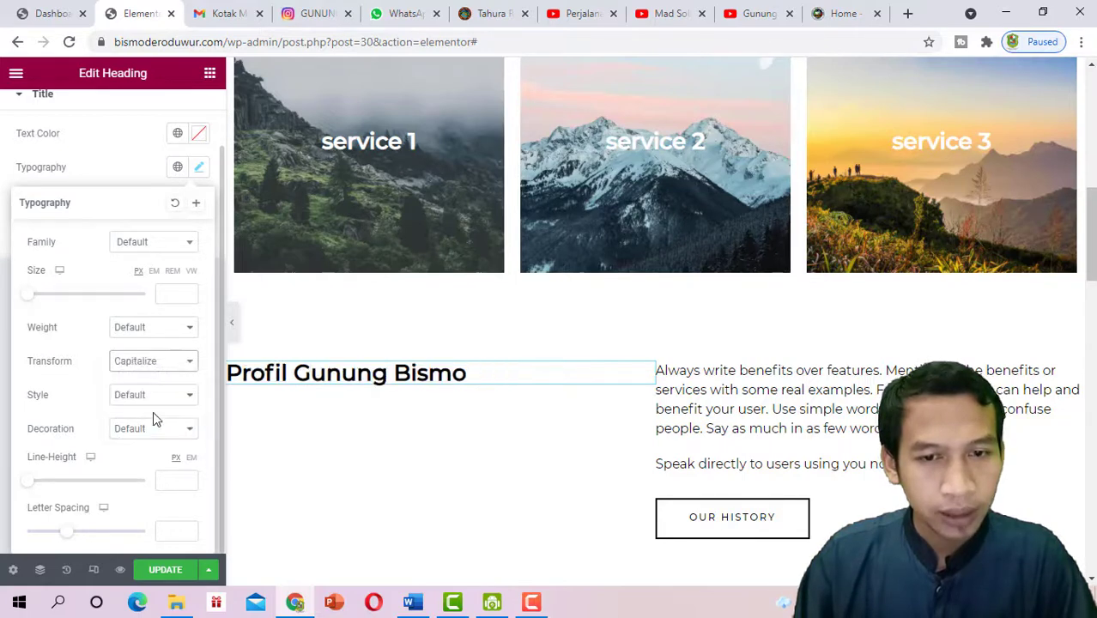
{"action": "left_click", "coordinate": [230, 324]}
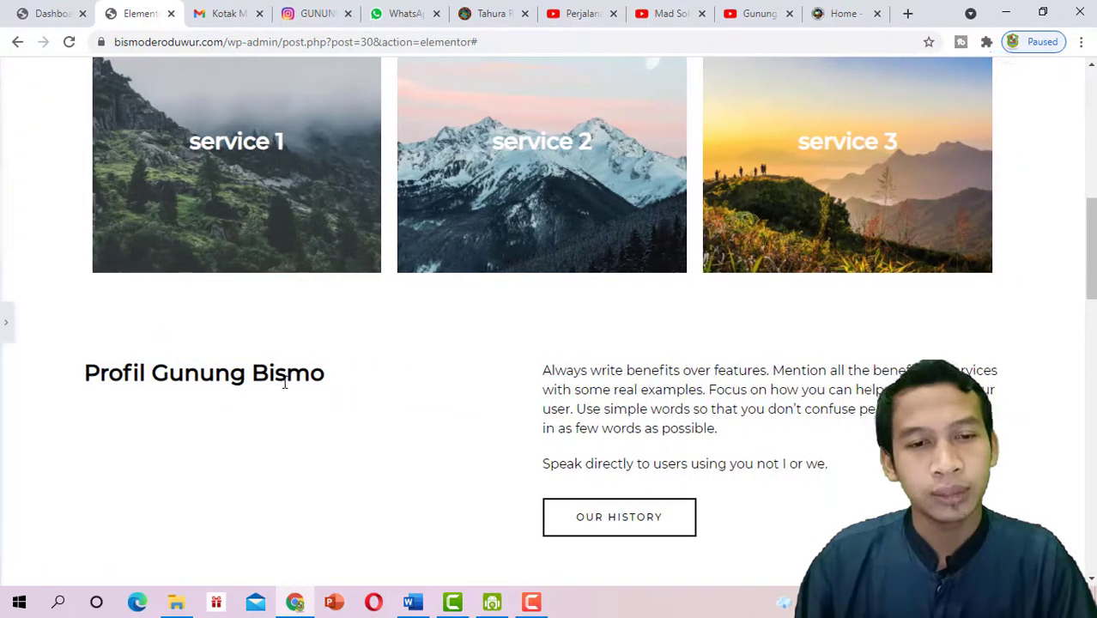
{"action": "scroll", "coordinate": [276, 307], "scroll_direction": "down", "scroll_amount": 2}
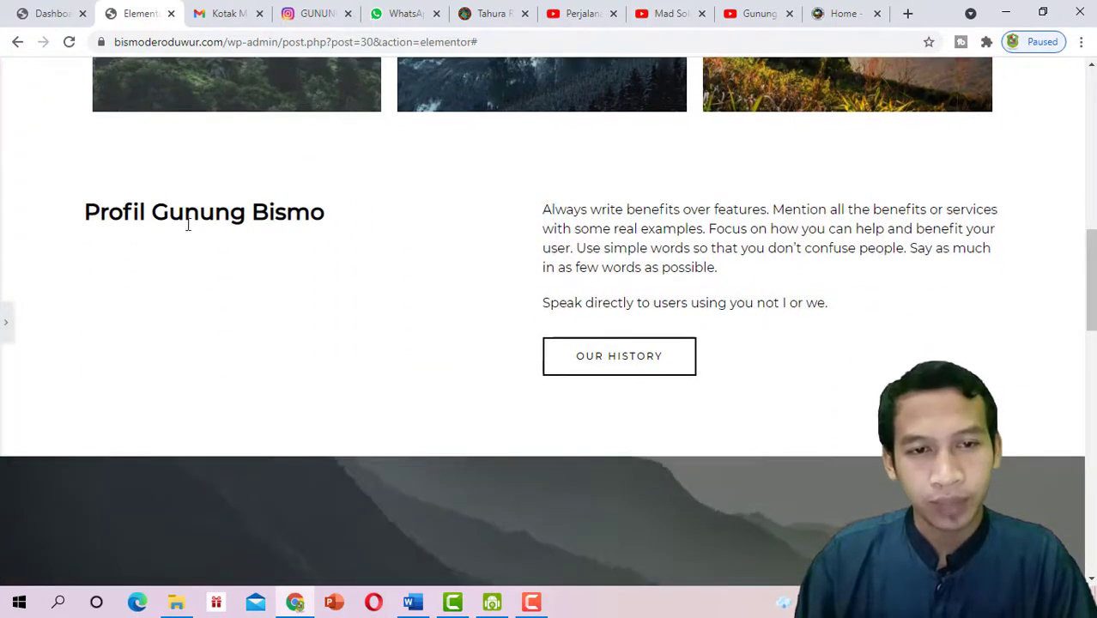
{"action": "left_click", "coordinate": [5, 324]}
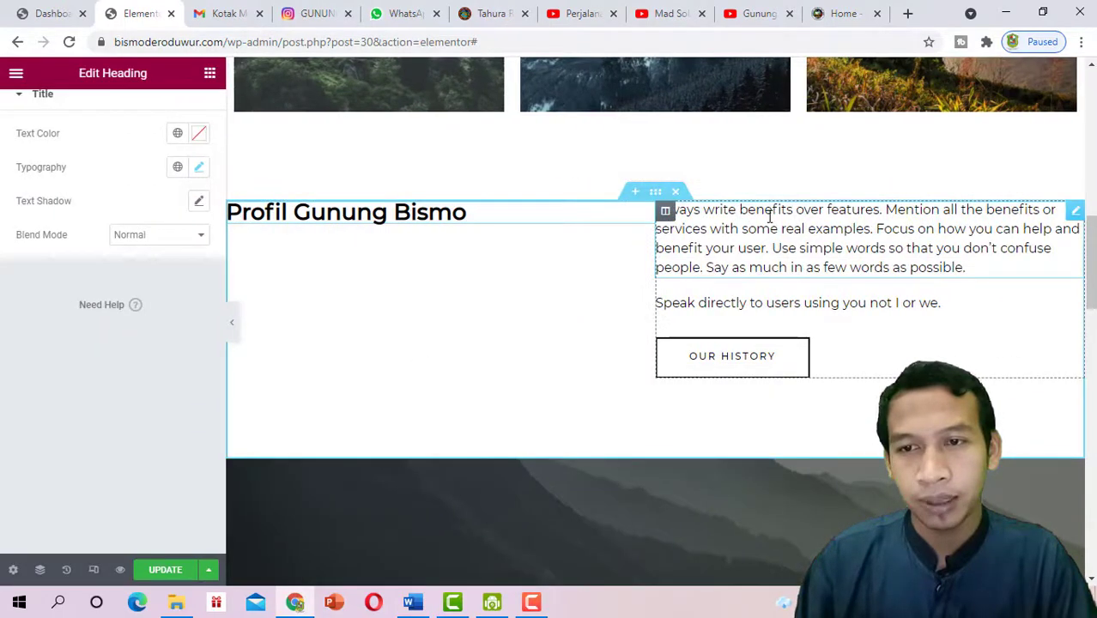
Copy the two Gunung Bisma paragraphs from the open Word document and return to the Elementor page in Chrome
{"action": "left_click", "coordinate": [770, 216]}
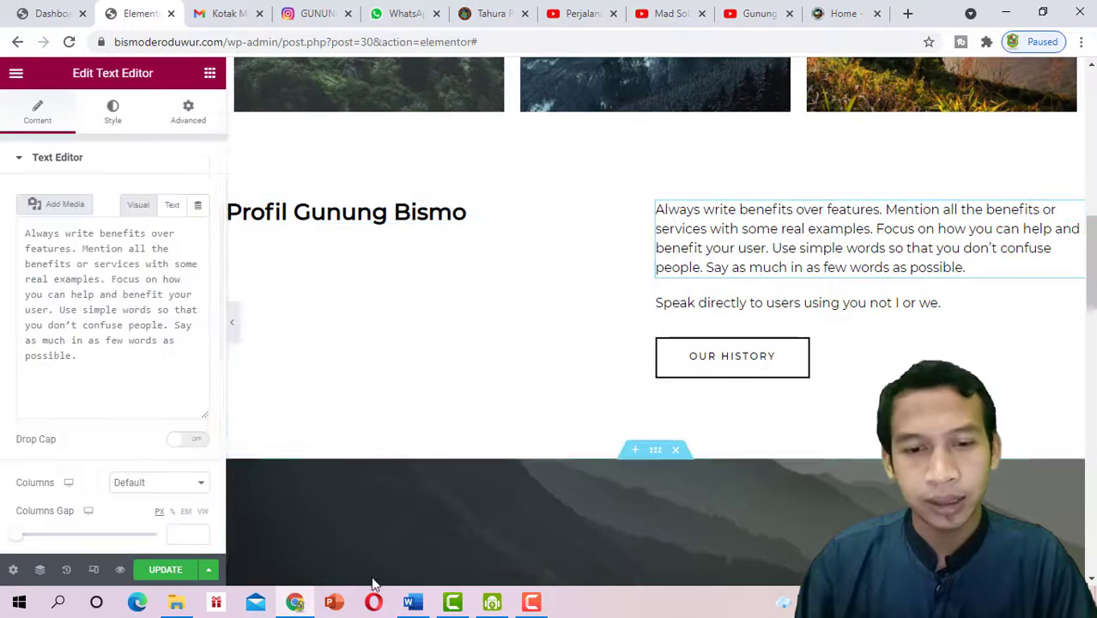
{"action": "left_click", "coordinate": [413, 603]}
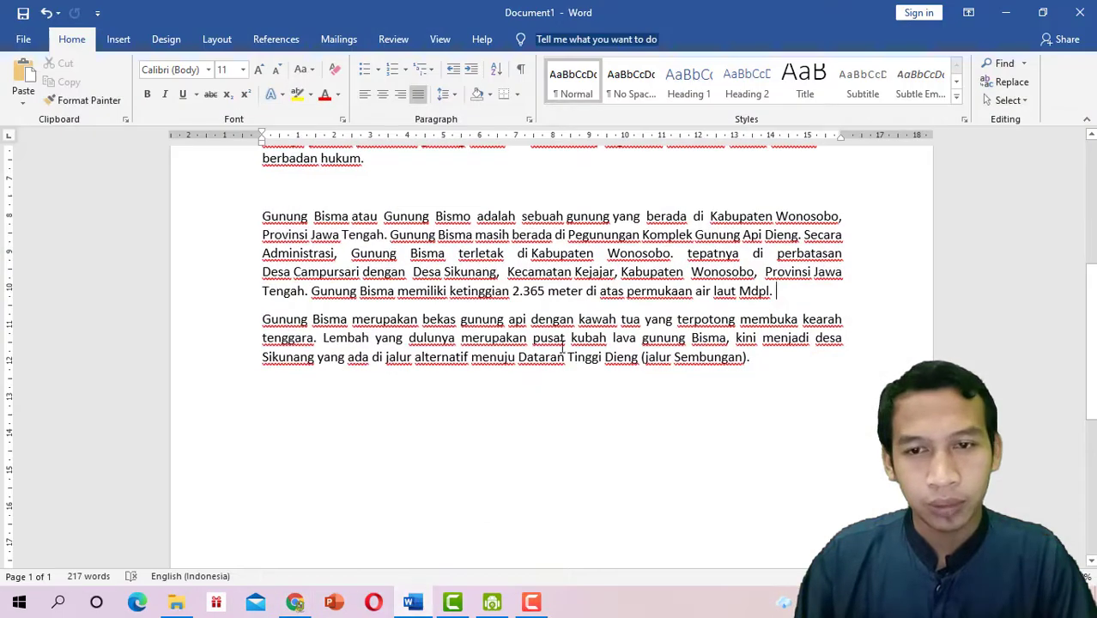
{"action": "left_click_drag", "start_coordinate": [265, 216], "coordinate": [794, 356]}
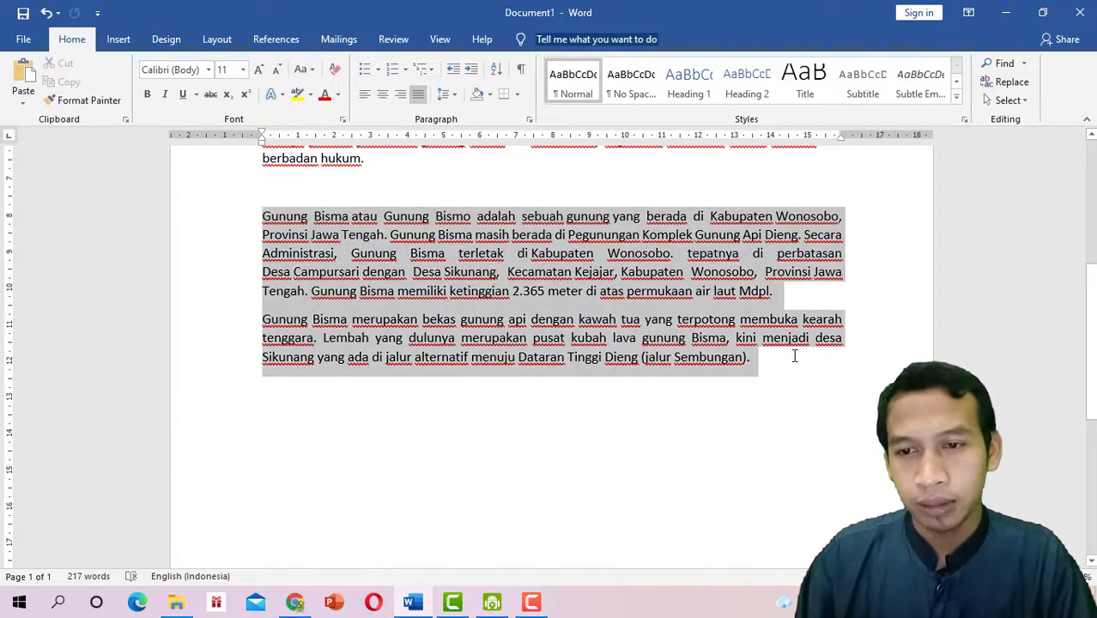
{"action": "right_click", "coordinate": [532, 262]}
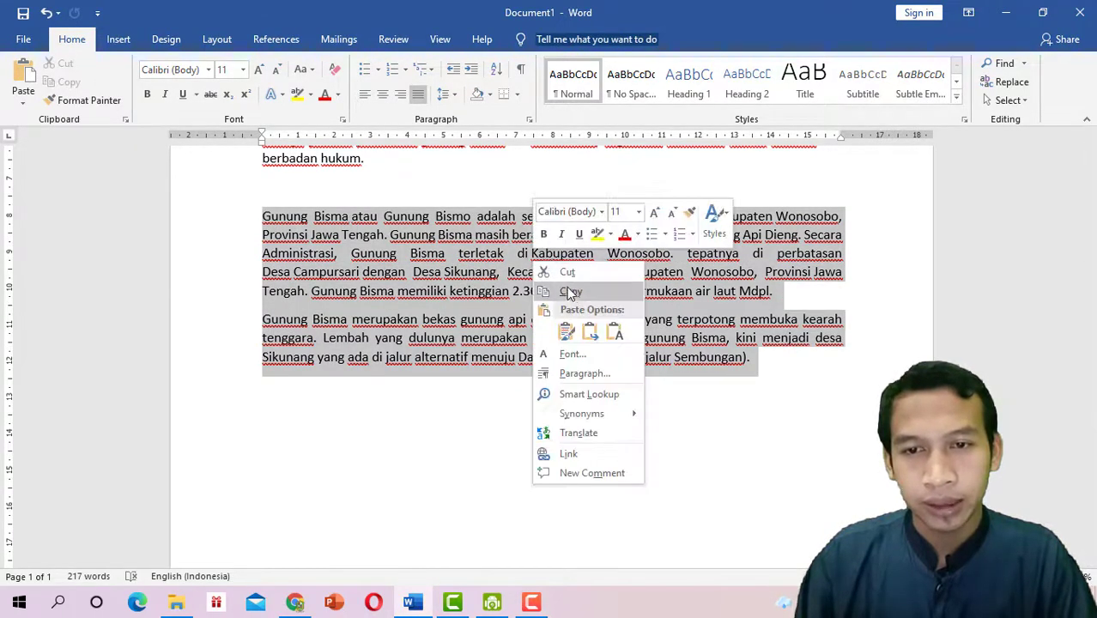
{"action": "left_click", "coordinate": [569, 292]}
{"action": "left_click", "coordinate": [295, 603]}
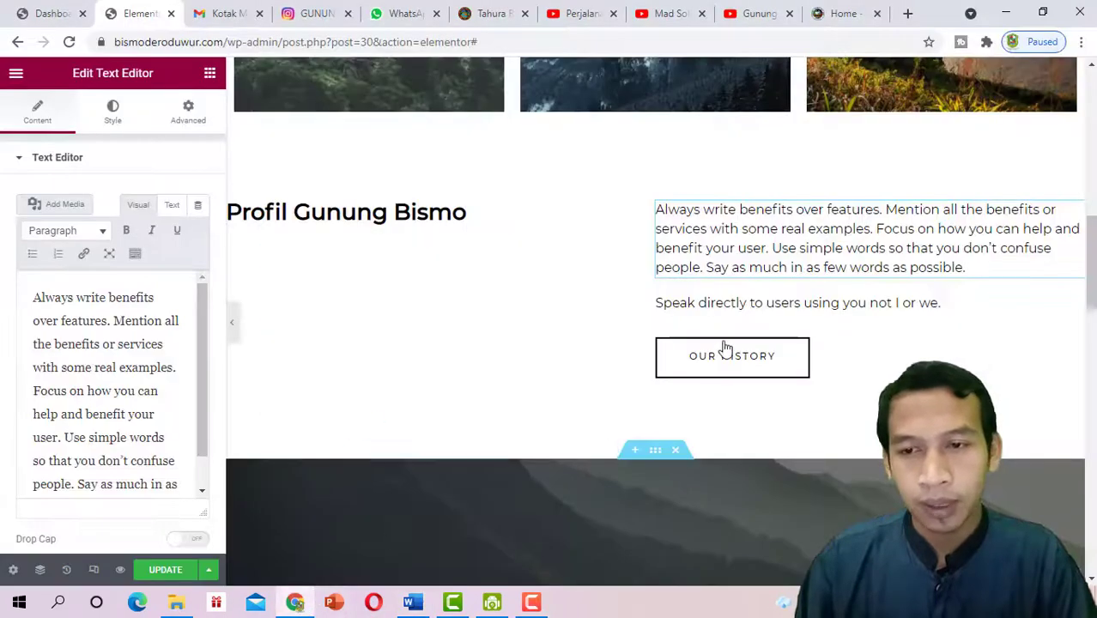
Replace the "Always write benefits over features" text beside the profile heading with the copied Gunung Bisma paragraphs
{"action": "left_click", "coordinate": [712, 248]}
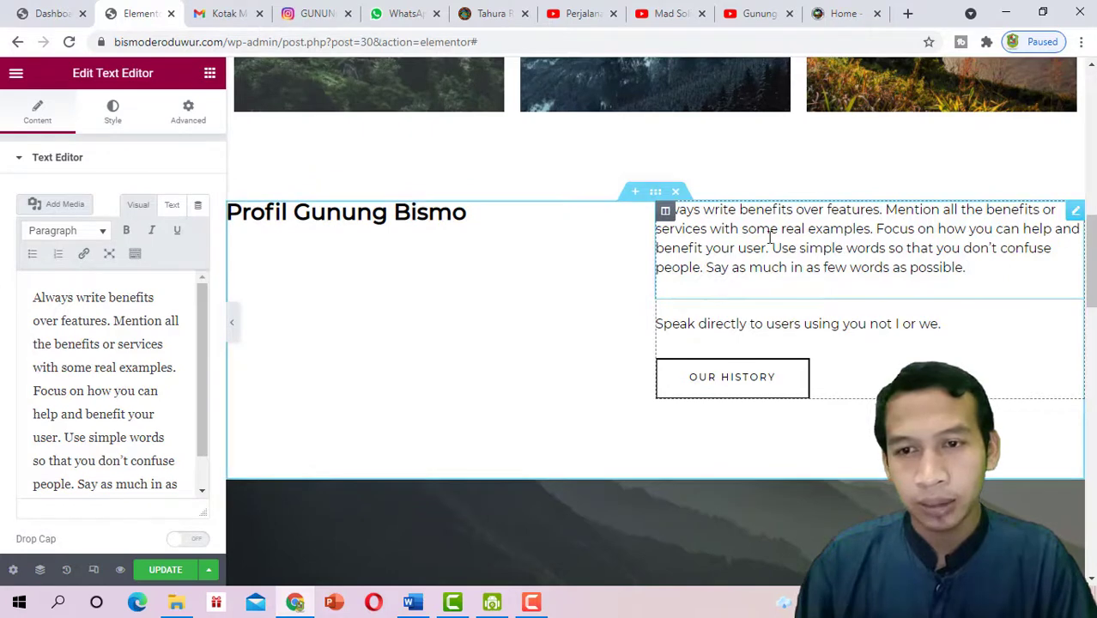
{"action": "left_click", "coordinate": [405, 220]}
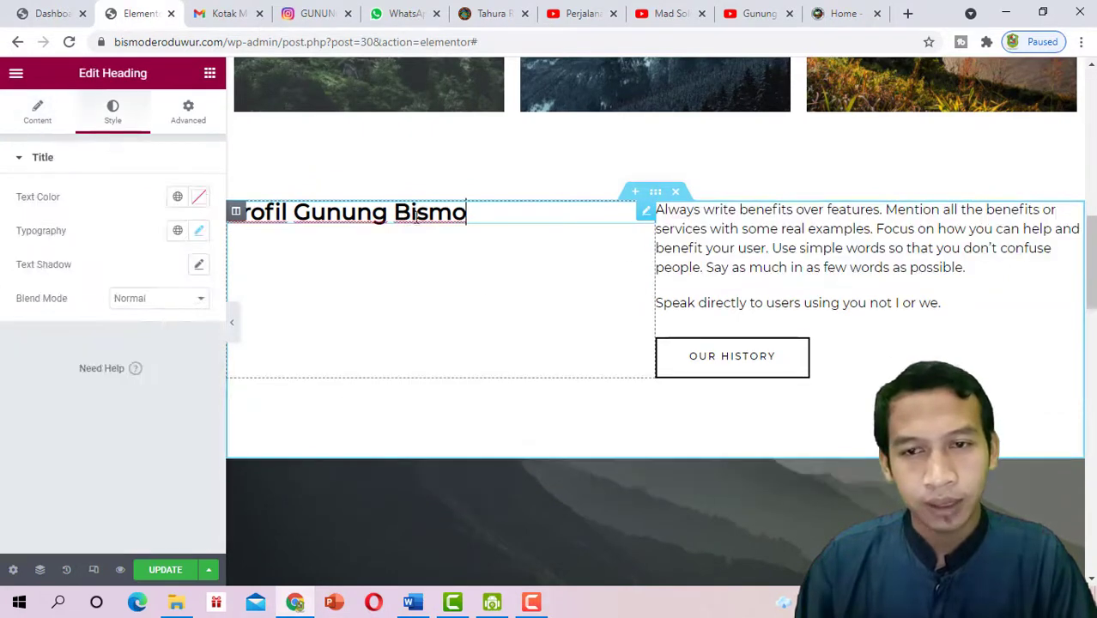
{"action": "left_click", "coordinate": [766, 225]}
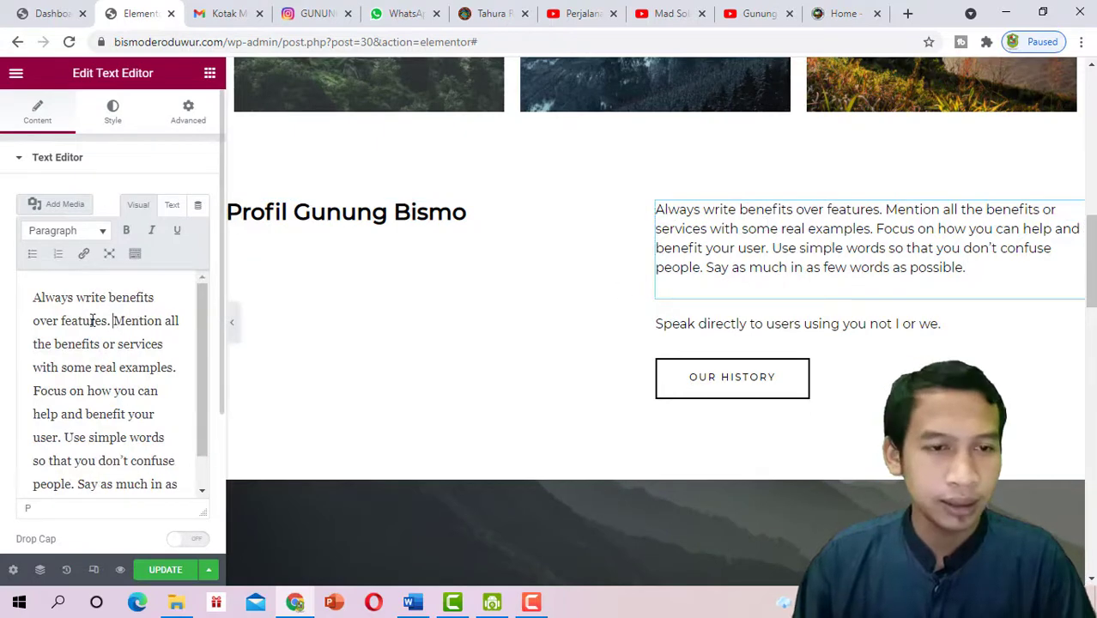
{"action": "left_click", "coordinate": [33, 297]}
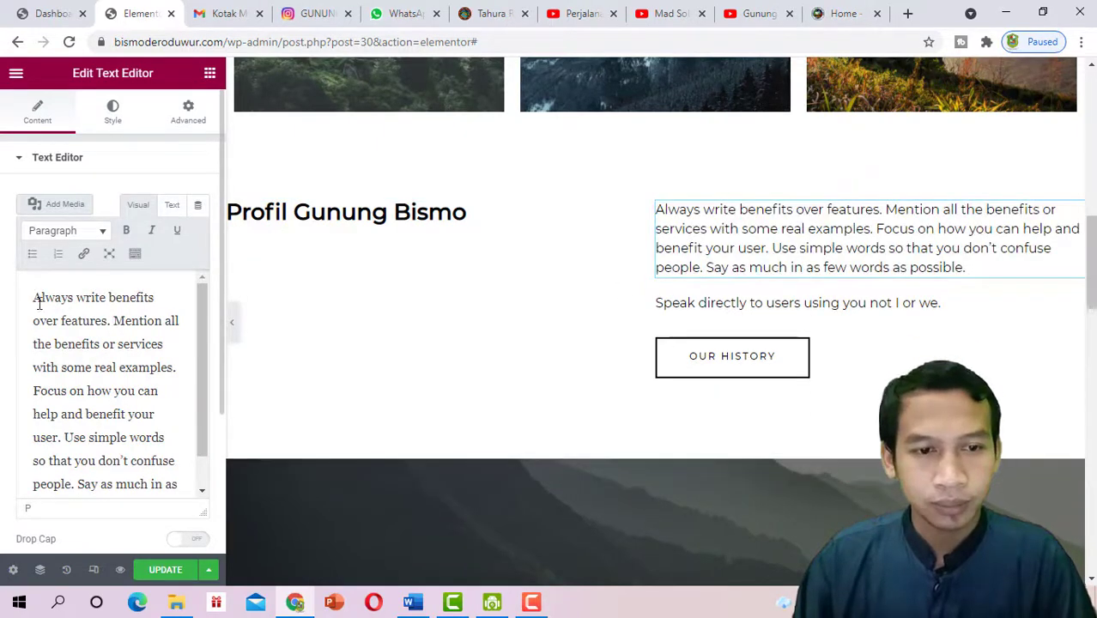
{"action": "left_click", "coordinate": [104, 369]}
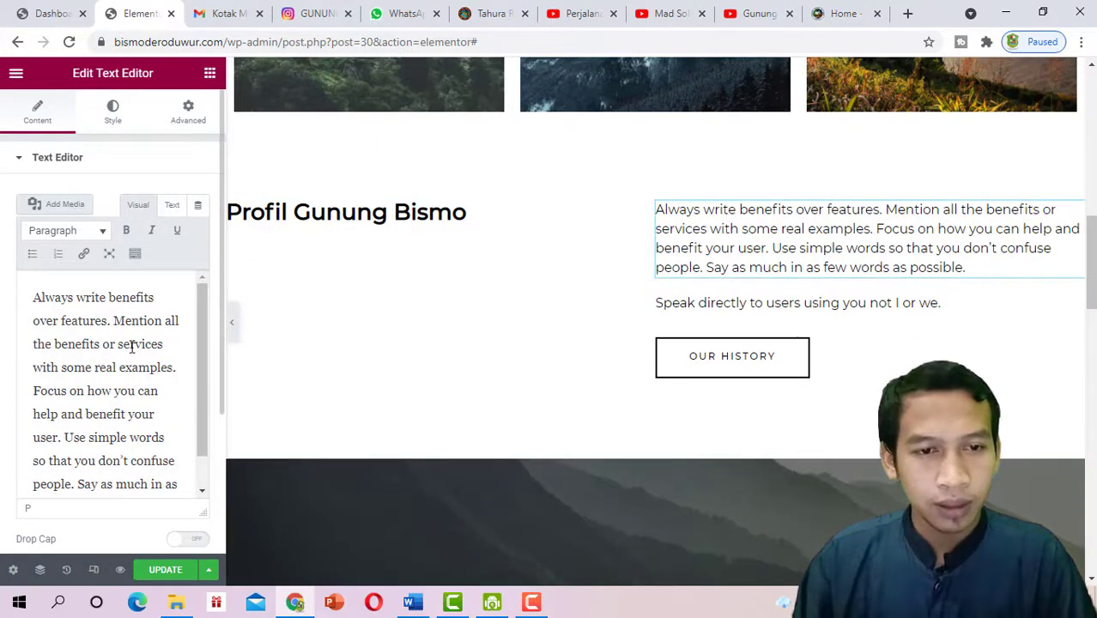
{"action": "scroll", "coordinate": [130, 339], "scroll_direction": "down", "scroll_amount": 1}
{"action": "scroll", "coordinate": [133, 360], "scroll_direction": "up", "scroll_amount": 1}
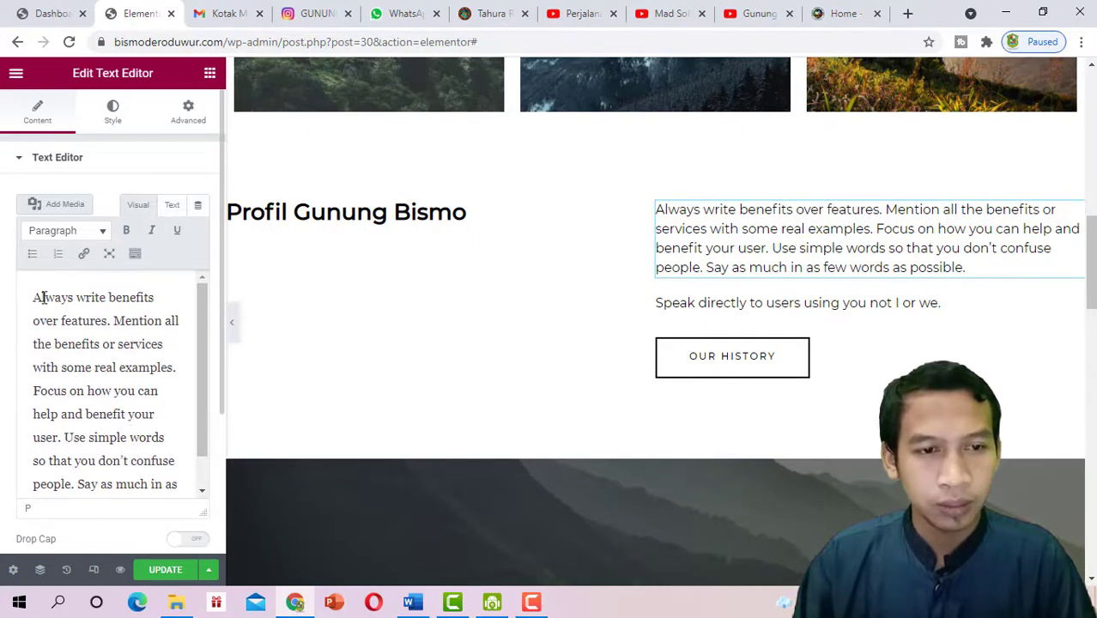
{"action": "left_click_drag", "start_coordinate": [33, 297], "coordinate": [174, 521]}
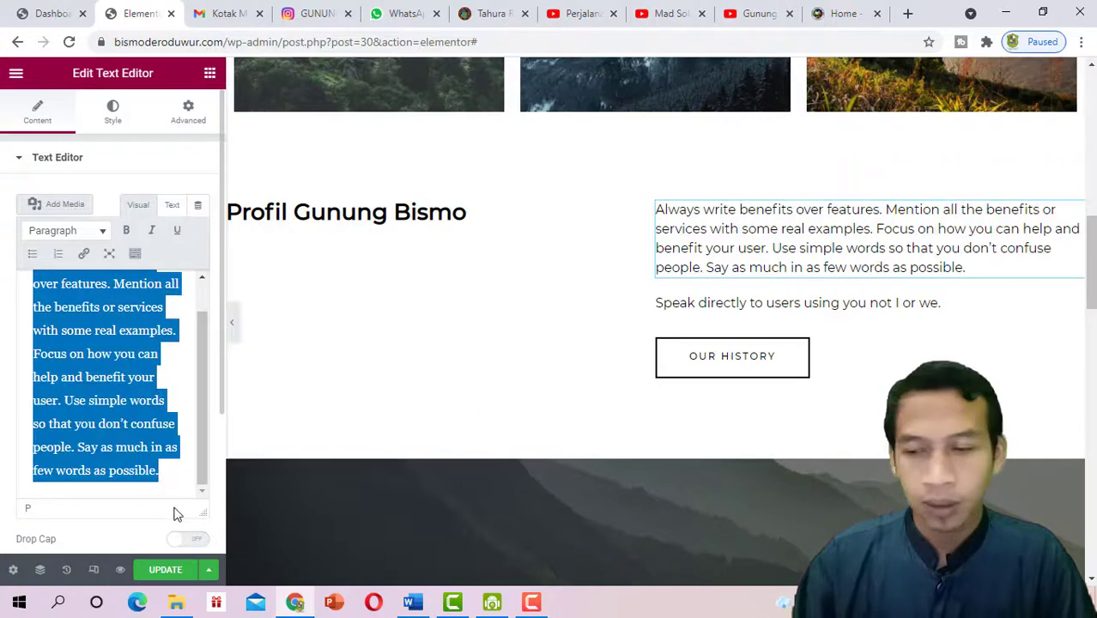
{"action": "key", "text": "BackSpace"}
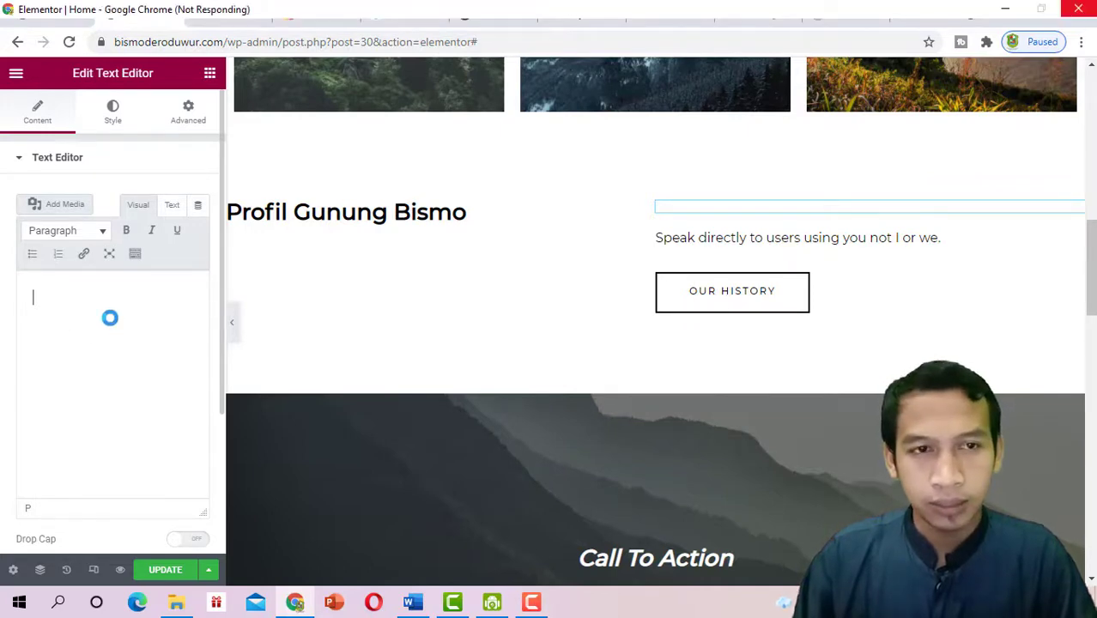
{"action": "key", "text": "ctrl+v"}
Look over the new profile paragraphs in the page, including at full width without the editing controls
{"action": "scroll", "coordinate": [851, 268], "scroll_direction": "down", "scroll_amount": 1}
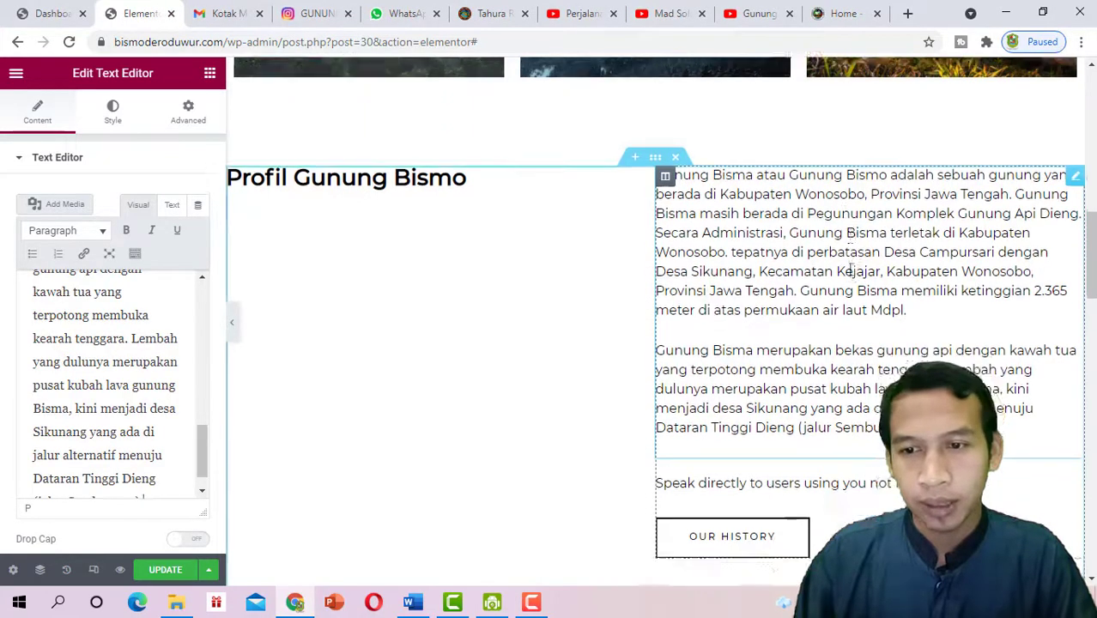
{"action": "scroll", "coordinate": [850, 271], "scroll_direction": "down", "scroll_amount": 2}
{"action": "scroll", "coordinate": [846, 283], "scroll_direction": "up", "scroll_amount": 2}
{"action": "scroll", "coordinate": [832, 318], "scroll_direction": "down", "scroll_amount": 2}
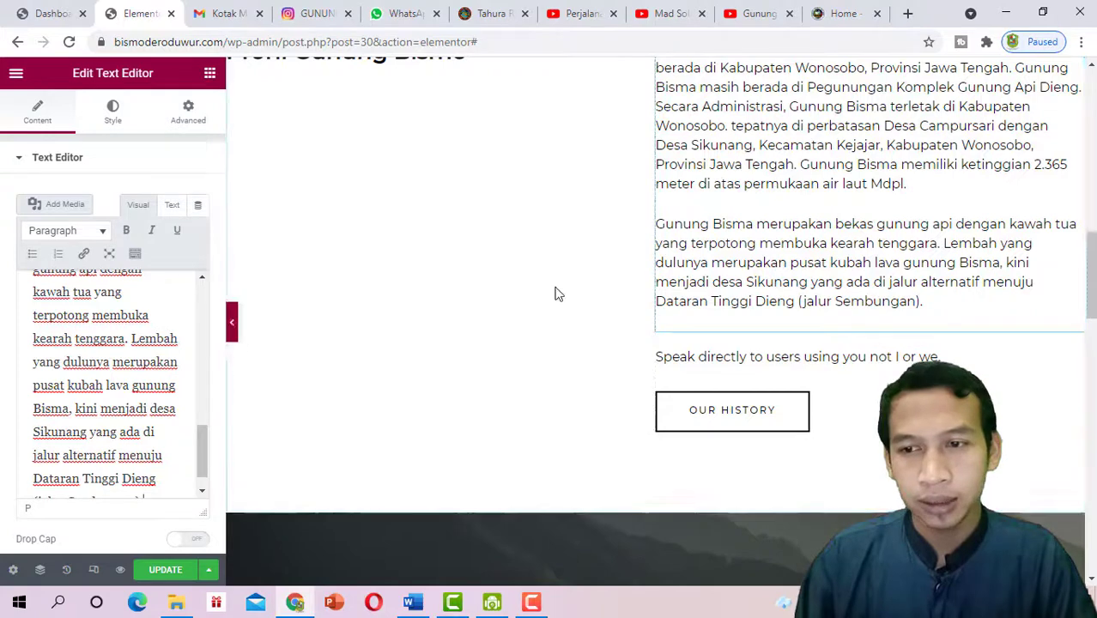
{"action": "left_click", "coordinate": [232, 335]}
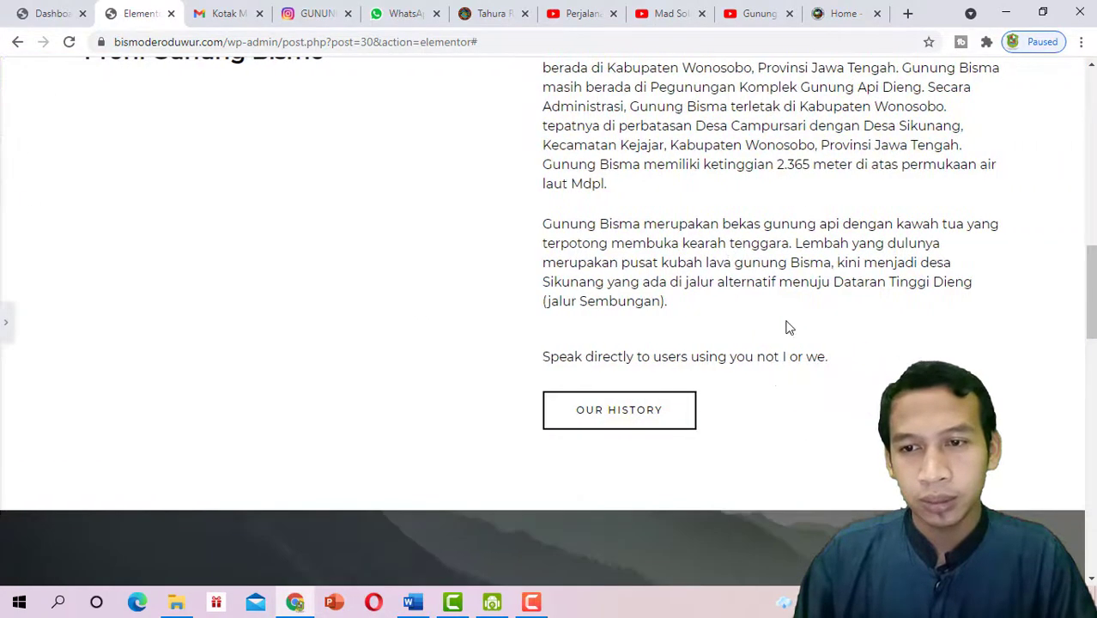
{"action": "left_click", "coordinate": [5, 330]}
Delete the "Speak directly to users" text and the OUR HISTORY button below the profile paragraphs, and update the page
{"action": "left_click", "coordinate": [821, 357]}
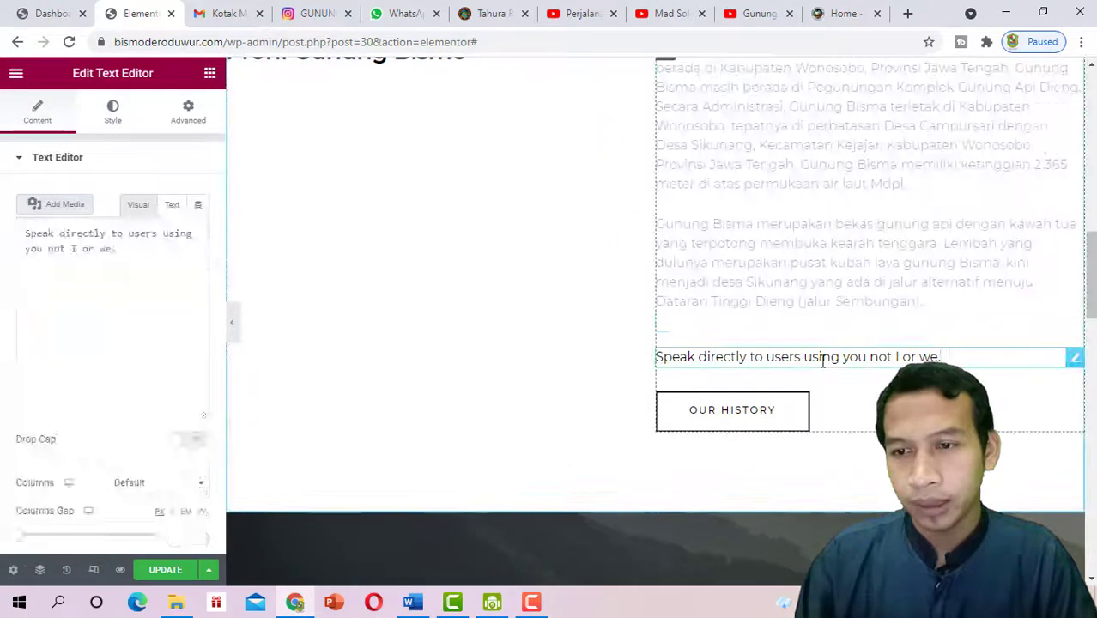
{"action": "right_click", "coordinate": [1075, 364]}
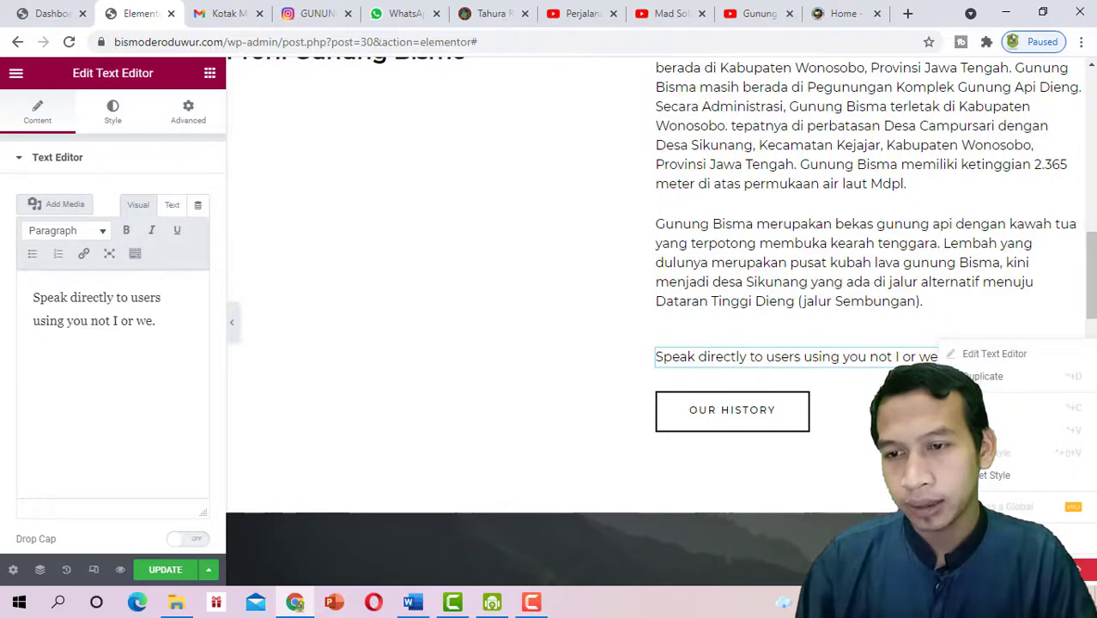
{"action": "left_click", "coordinate": [1056, 569]}
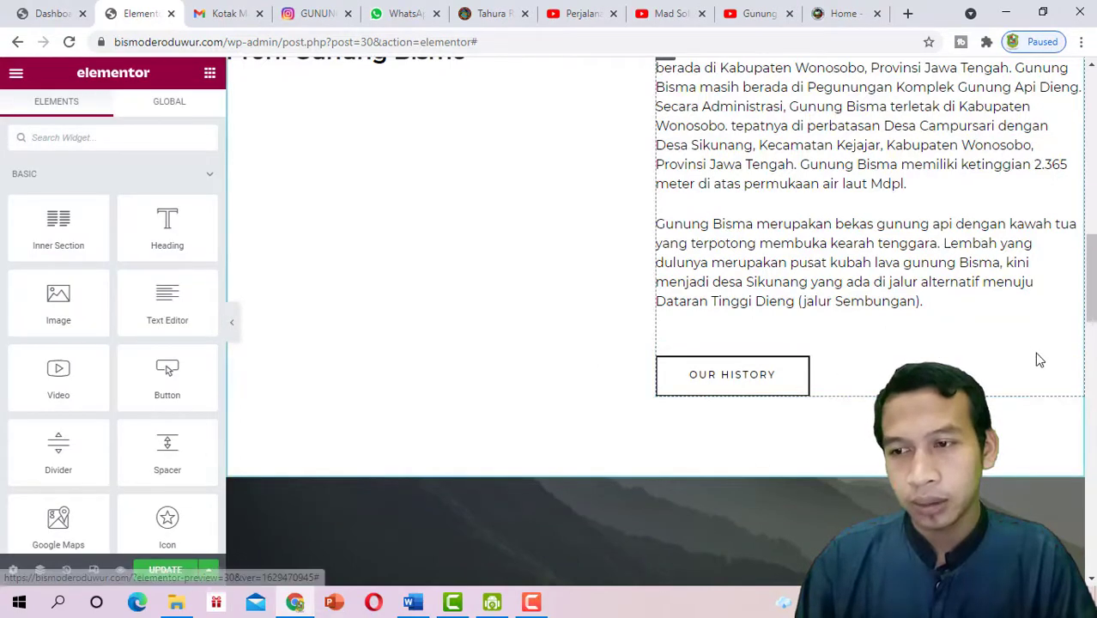
{"action": "right_click", "coordinate": [1077, 361]}
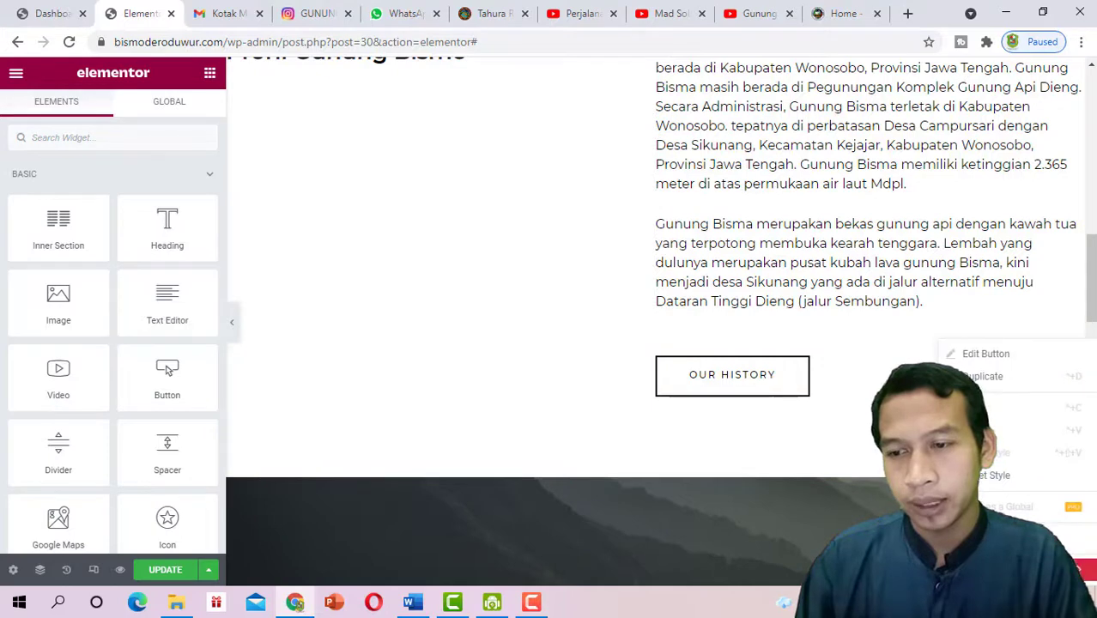
{"action": "scroll", "coordinate": [601, 378], "scroll_direction": "up", "scroll_amount": 2}
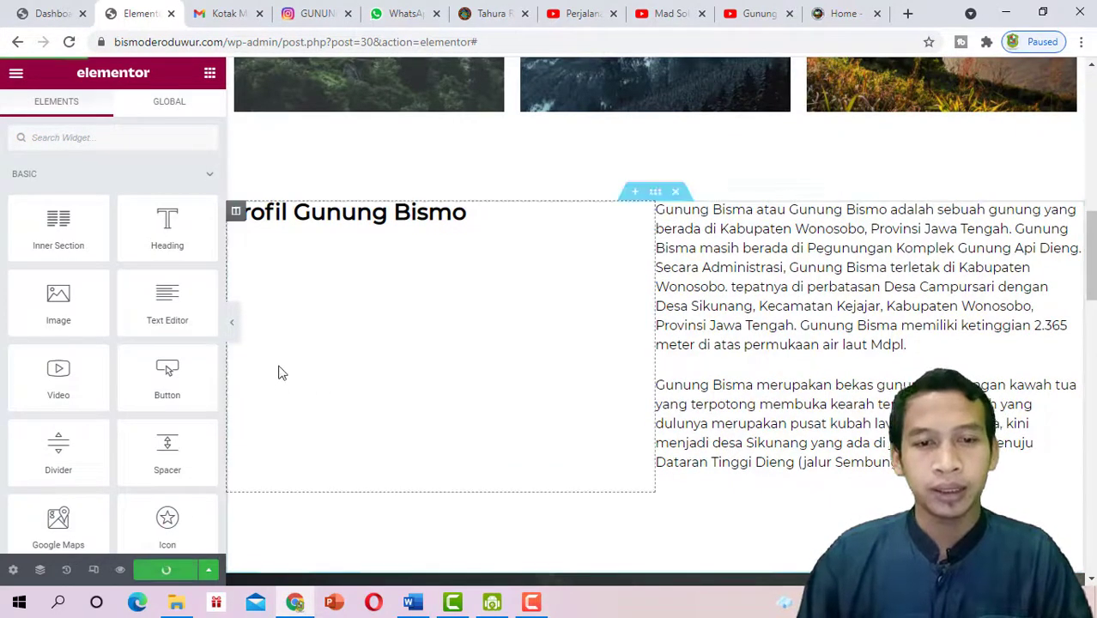
{"action": "left_click", "coordinate": [187, 575]}
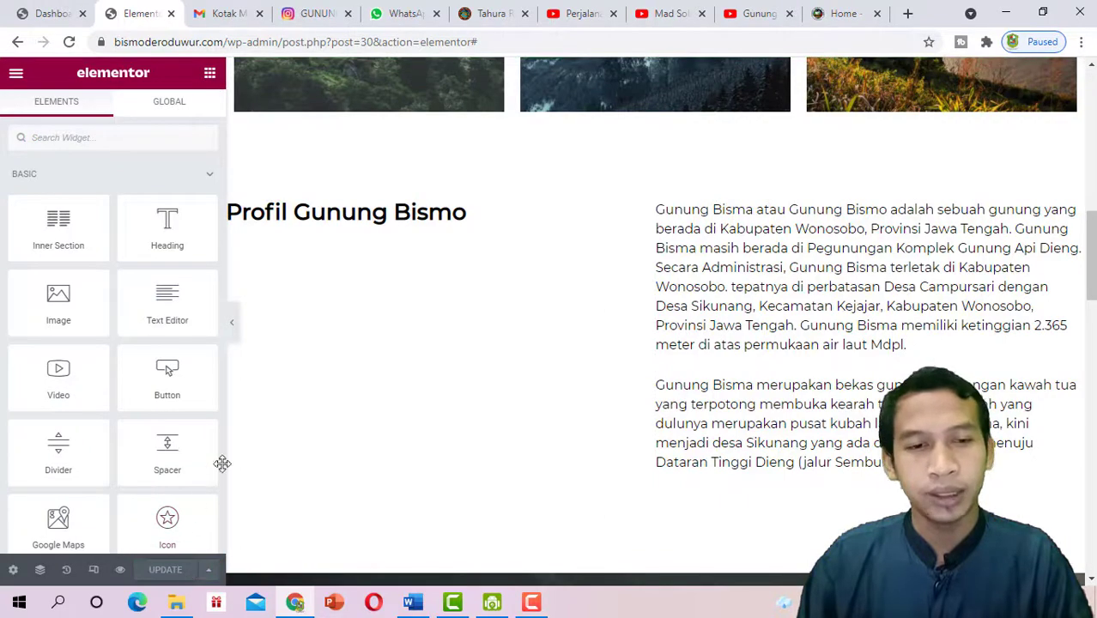
Preview the page at full width up to the hero section, restore the editing controls, and open the hero's description text for editing
{"action": "left_click", "coordinate": [233, 327]}
{"action": "scroll", "coordinate": [798, 260], "scroll_direction": "up", "scroll_amount": 5}
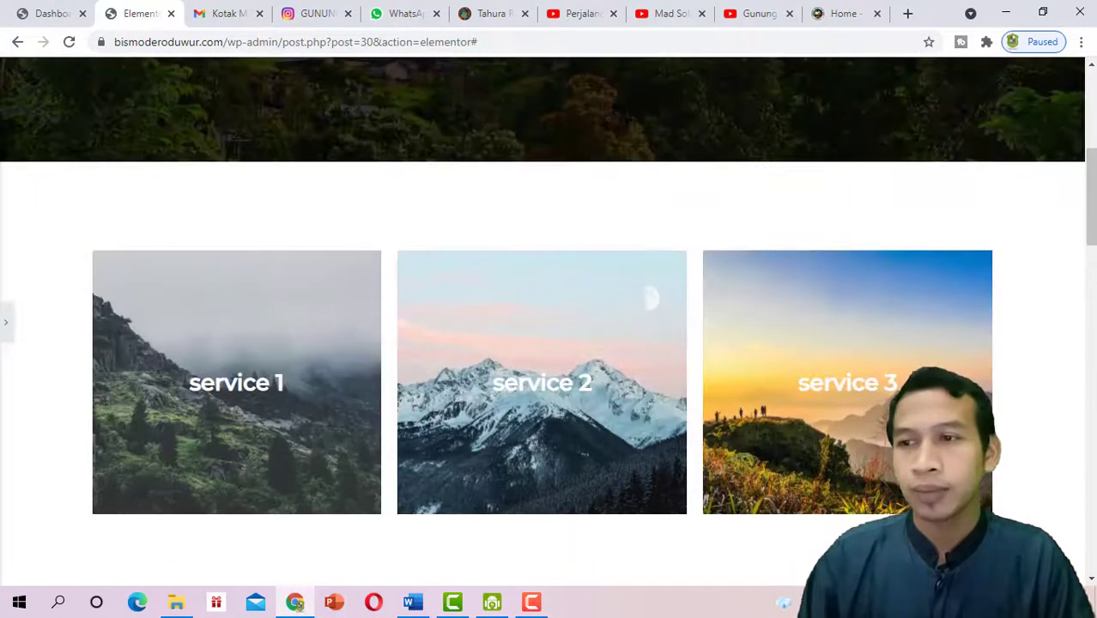
{"action": "left_click_drag", "start_coordinate": [1094, 196], "coordinate": [1094, 117]}
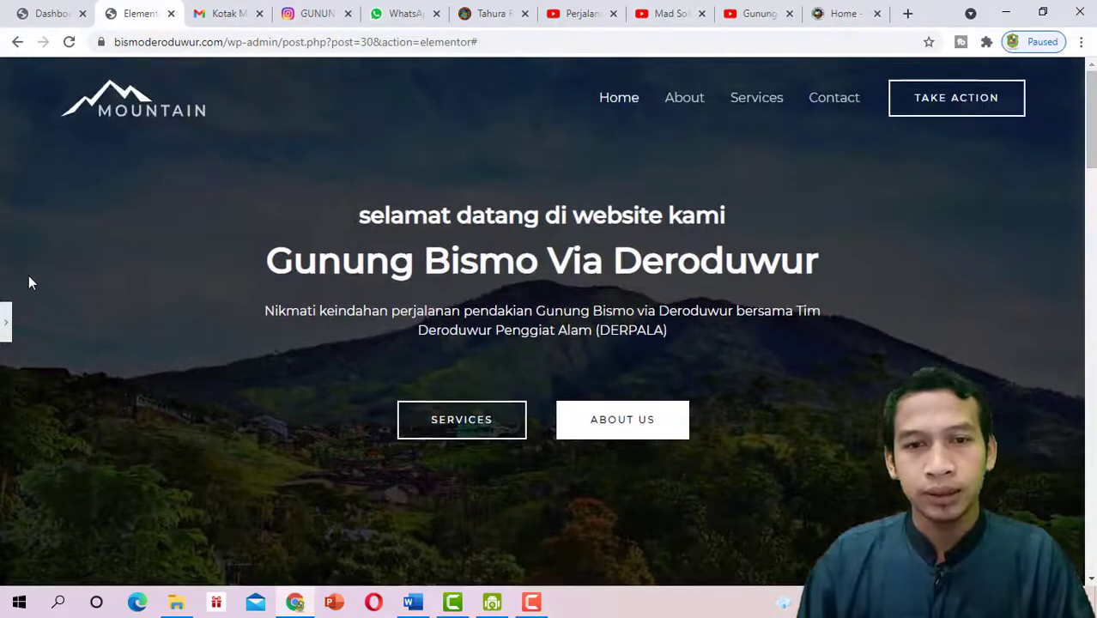
{"action": "left_click", "coordinate": [5, 327]}
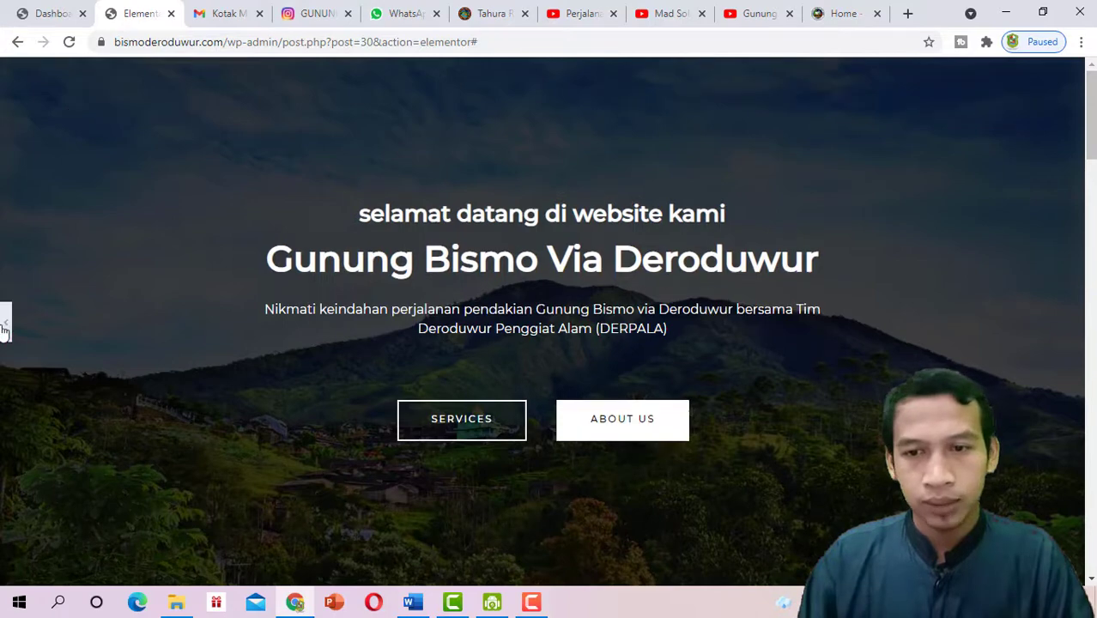
{"action": "left_click", "coordinate": [839, 323]}
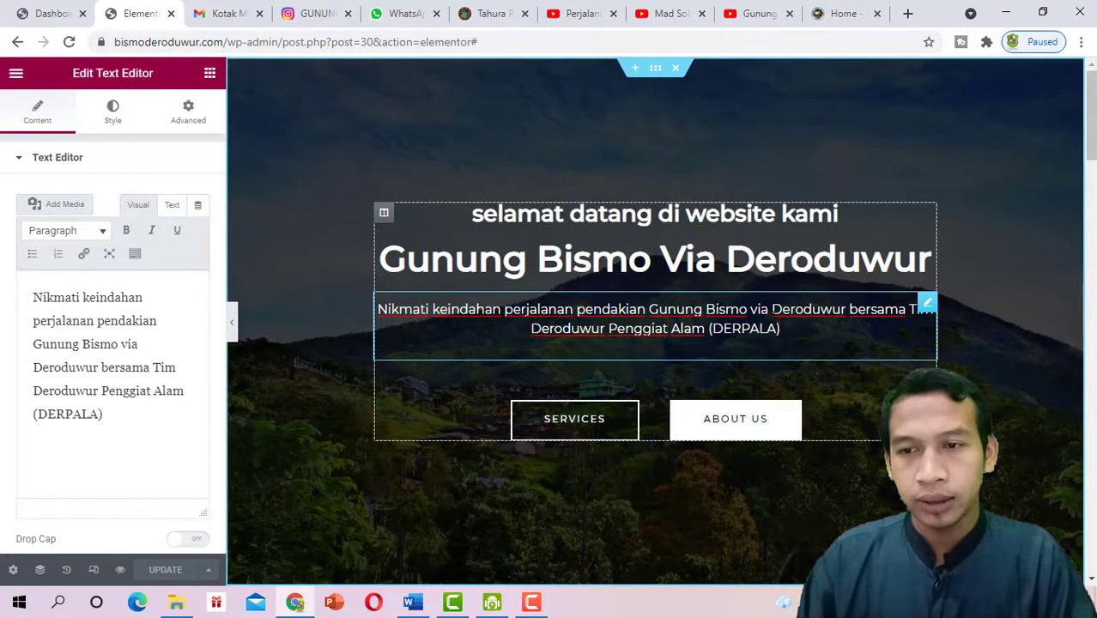
{"action": "type", "text": "jal"}
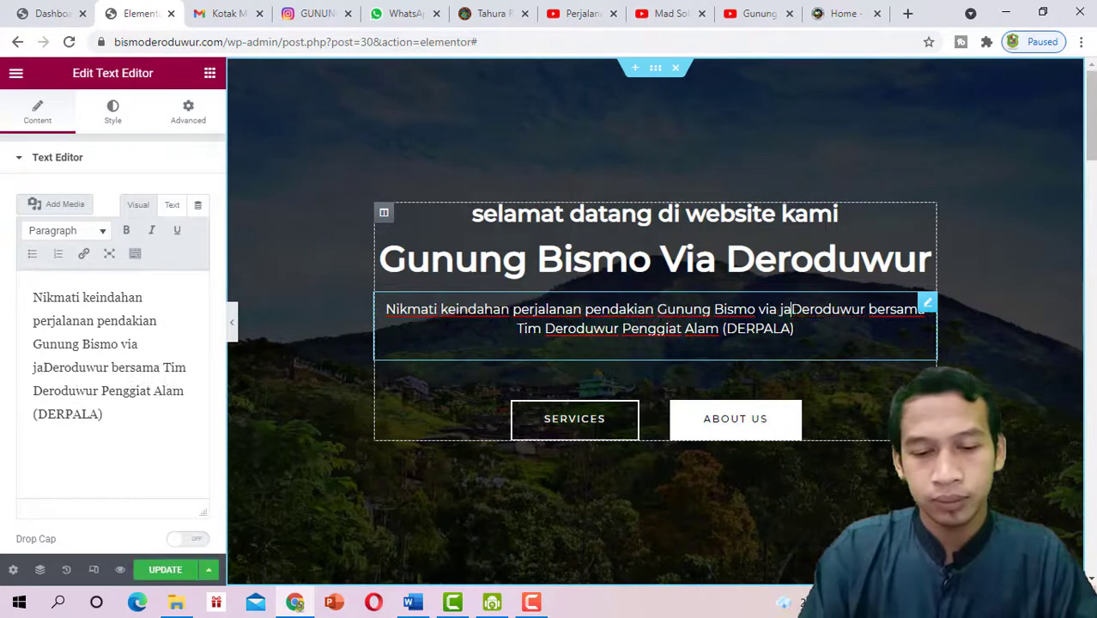
{"action": "type", "text": "ur"}
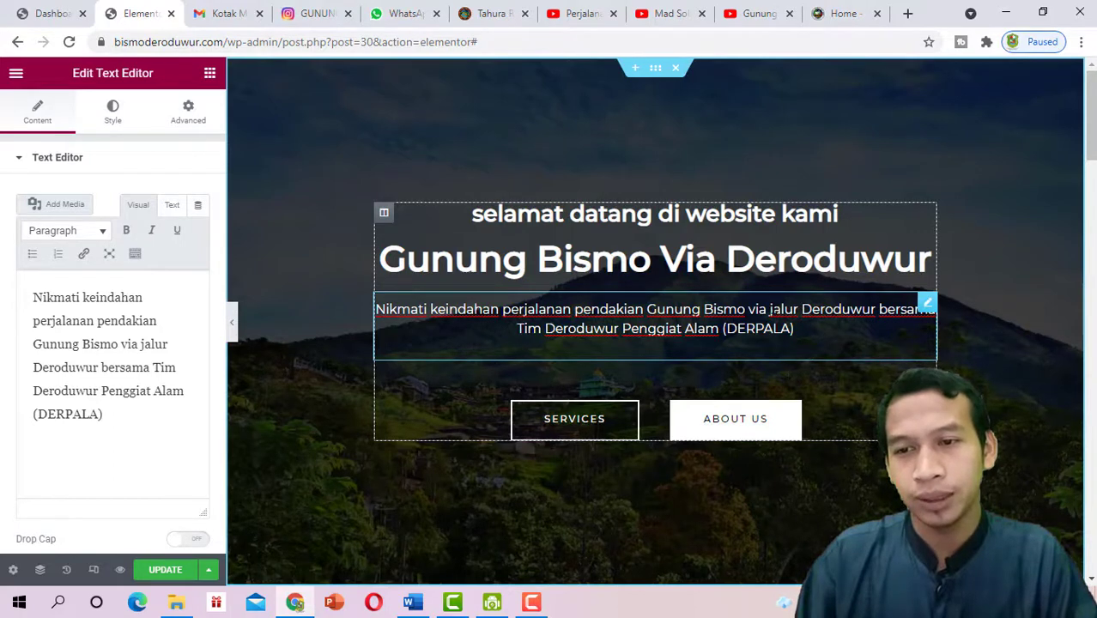
{"action": "left_click", "coordinate": [792, 312]}
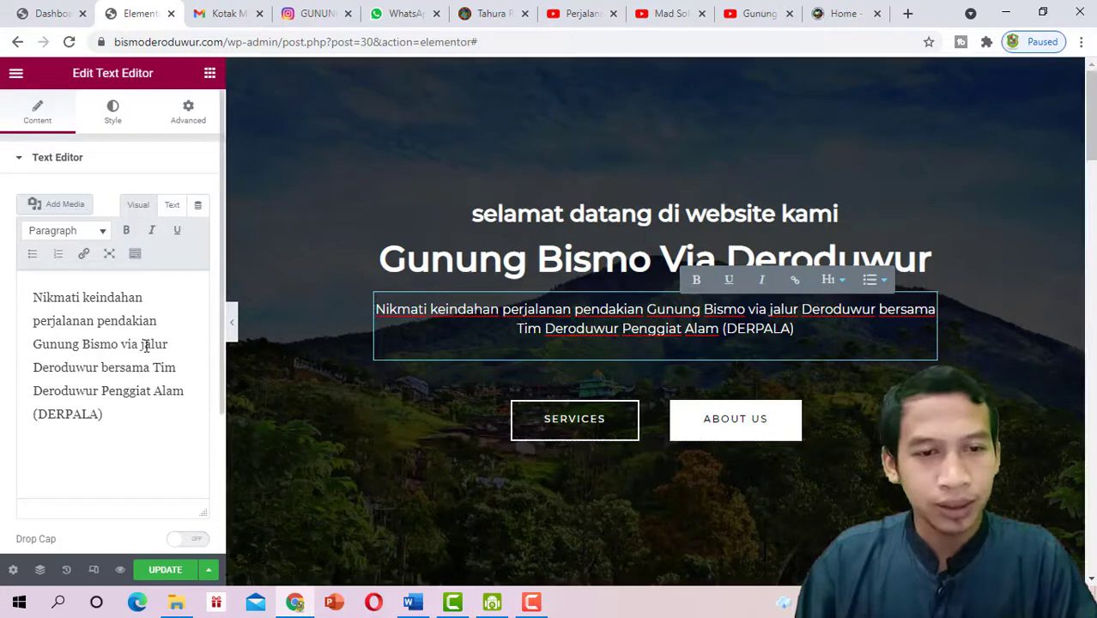
{"action": "left_click_drag", "start_coordinate": [143, 344], "coordinate": [169, 347]}
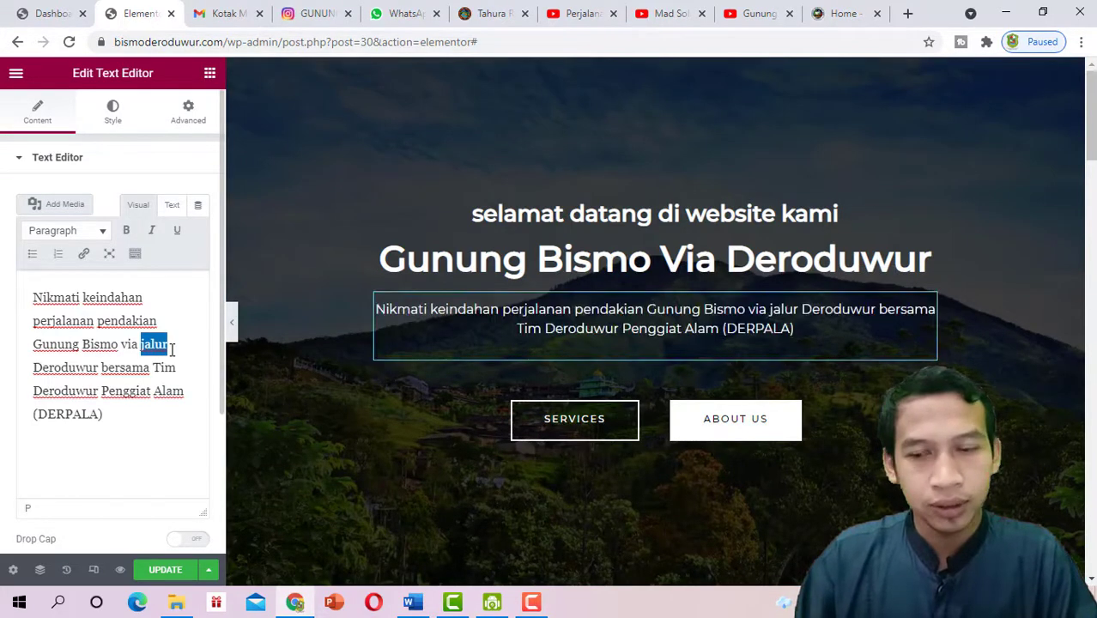
{"action": "key", "text": "BackSpace"}
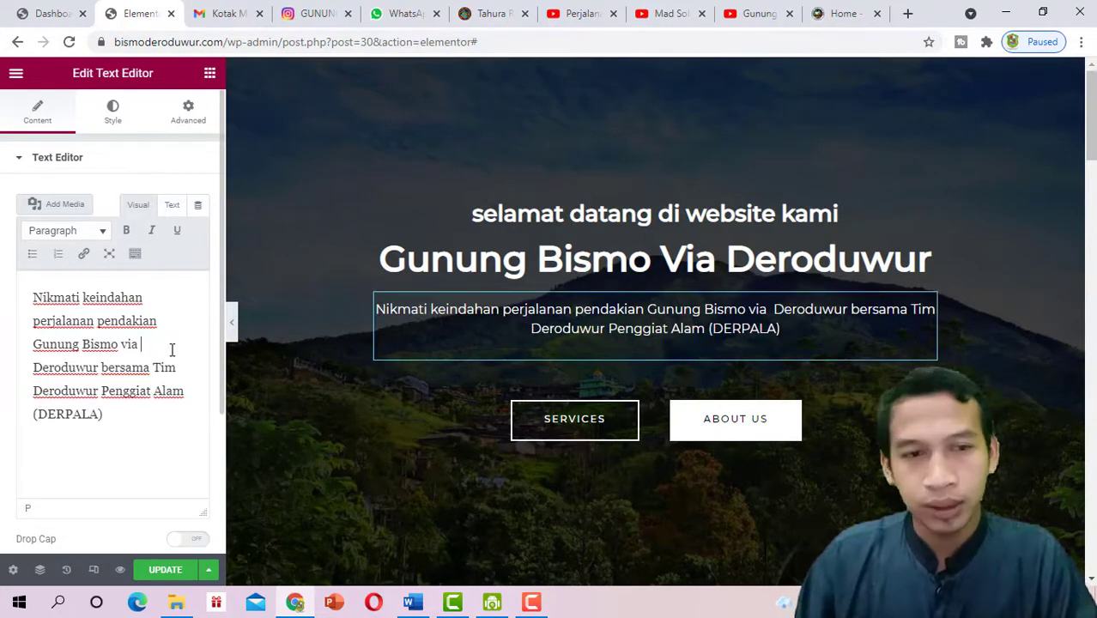
{"action": "key", "text": "BackSpace"}
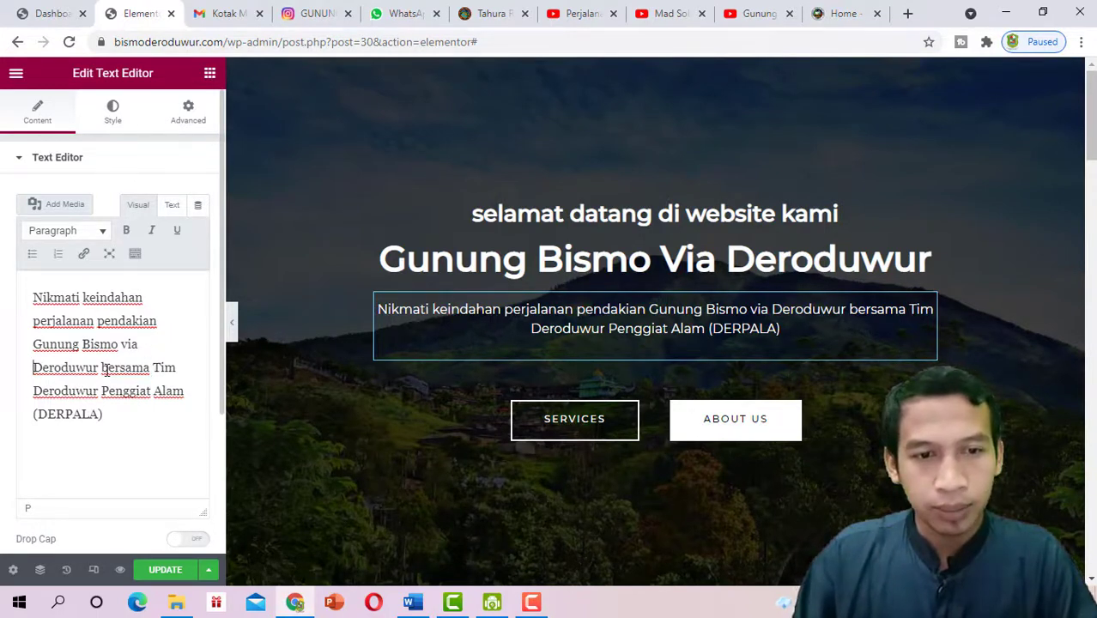
Delete "bersama Tim Deroduwur Penggiat Alam (DERPALA)" from the end of the hero description and preview the hero at full width
{"action": "left_click_drag", "start_coordinate": [101, 368], "coordinate": [129, 395]}
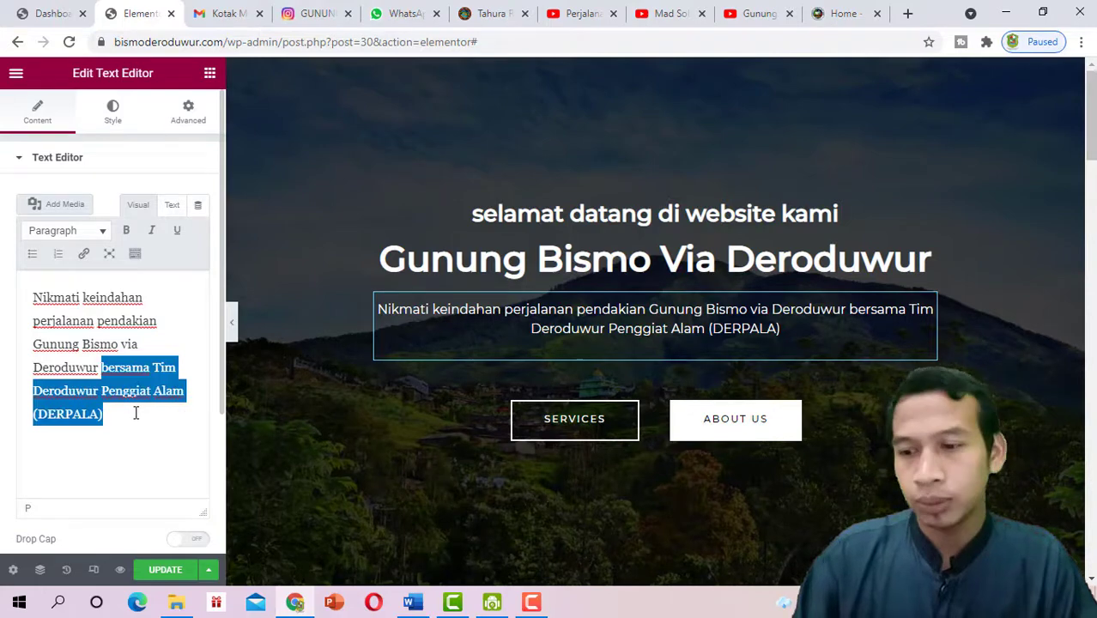
{"action": "key", "text": "BackSpace"}
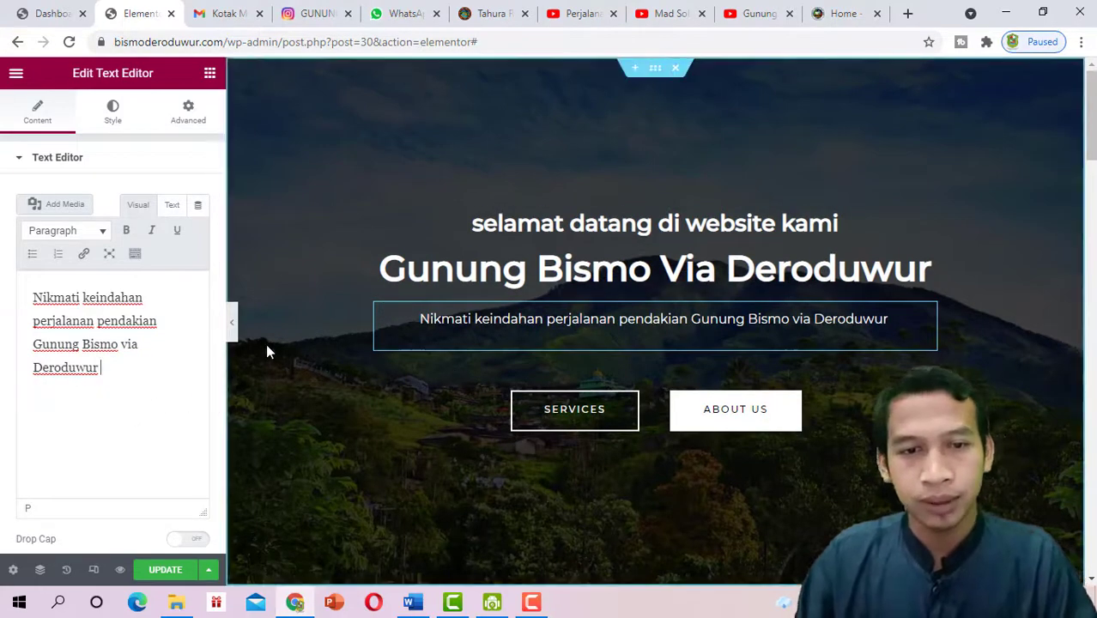
{"action": "left_click", "coordinate": [232, 326]}
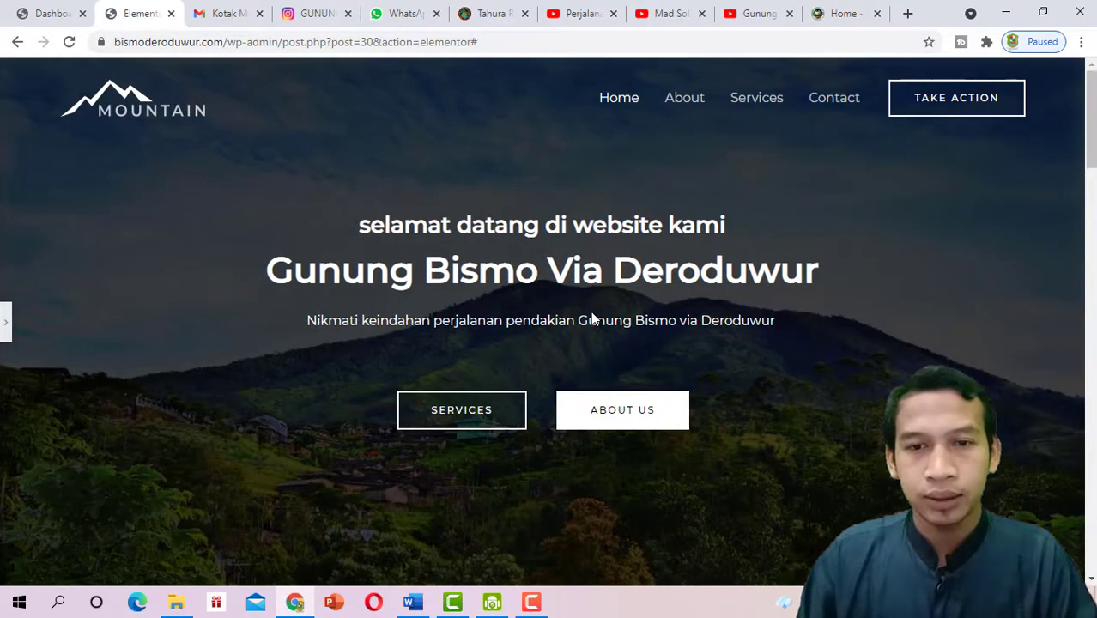
{"action": "scroll", "coordinate": [614, 327], "scroll_direction": "down", "scroll_amount": 1}
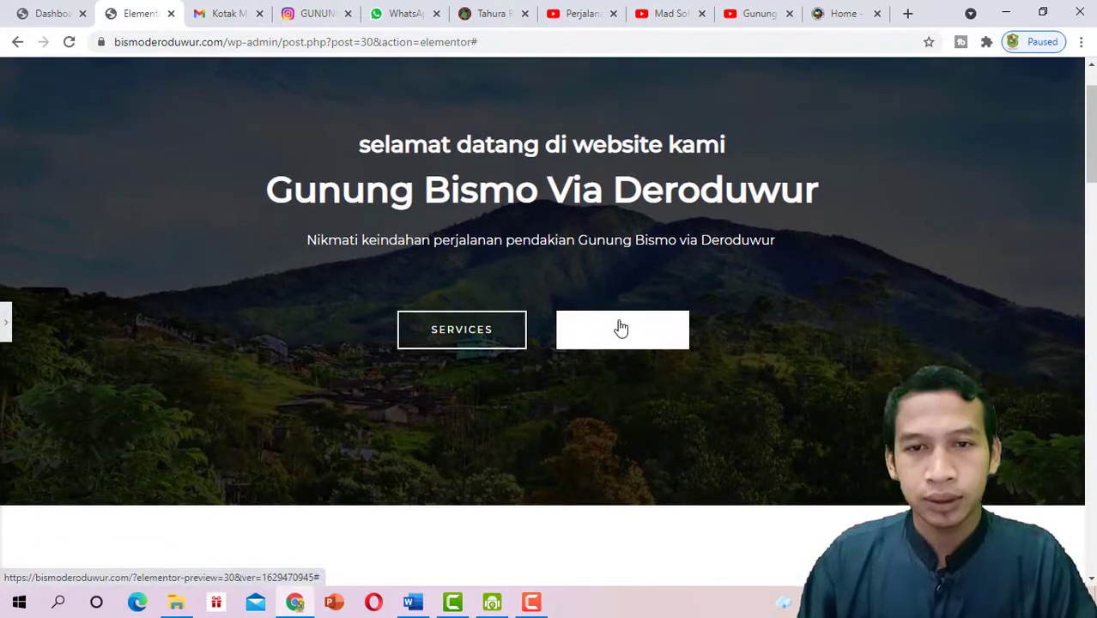
{"action": "left_click", "coordinate": [5, 330]}
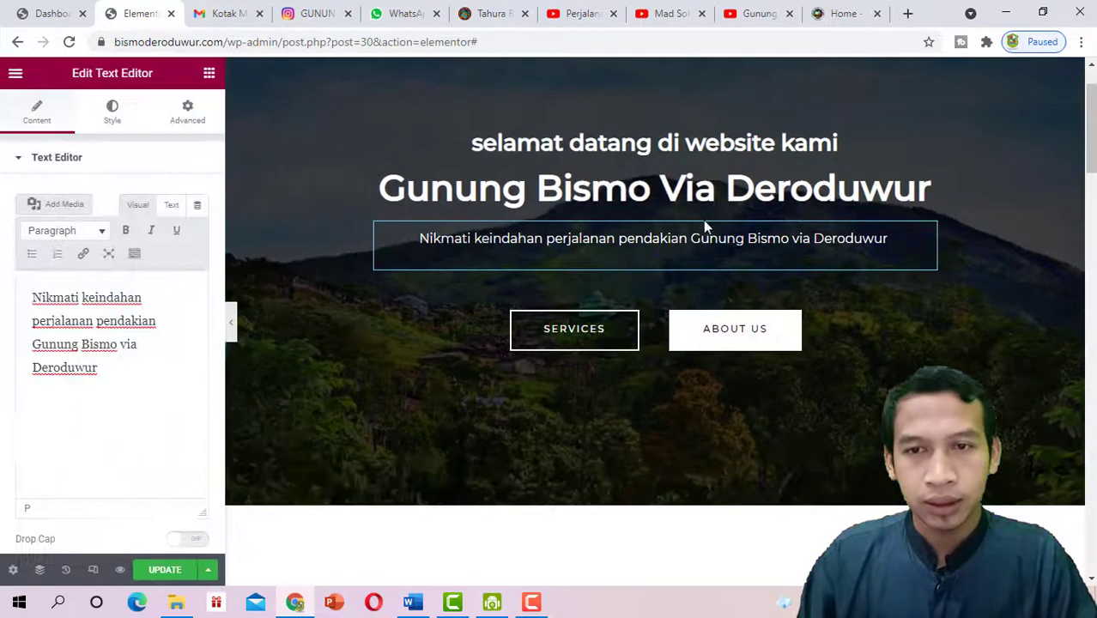
Shorten the hero's welcome heading to "Selamat datang di website" and update the page
{"action": "left_click", "coordinate": [642, 146]}
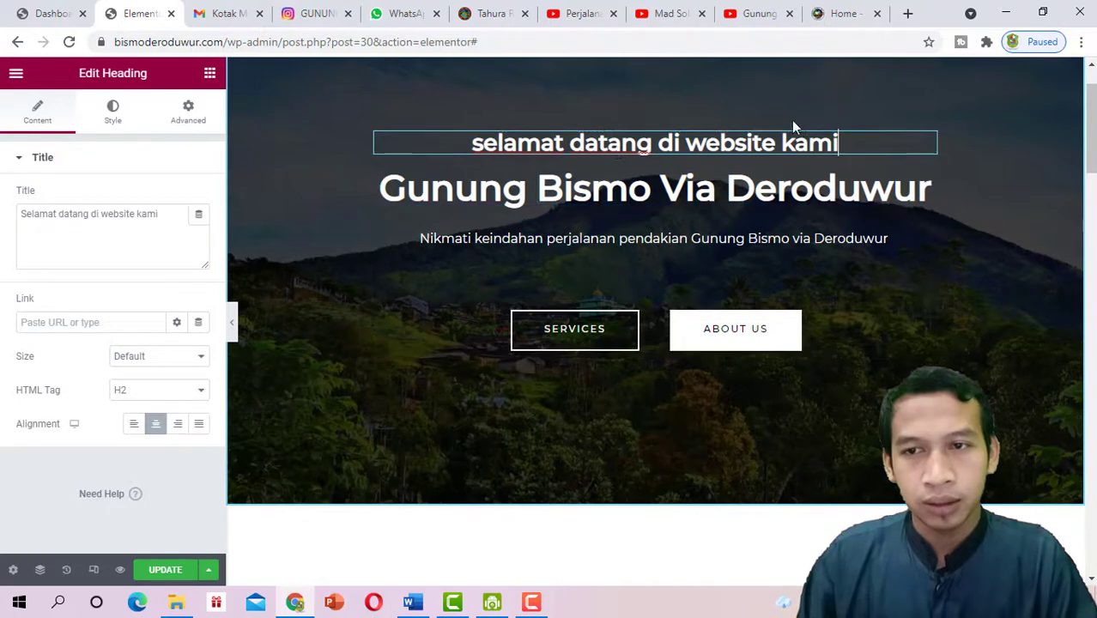
{"action": "left_click", "coordinate": [163, 214]}
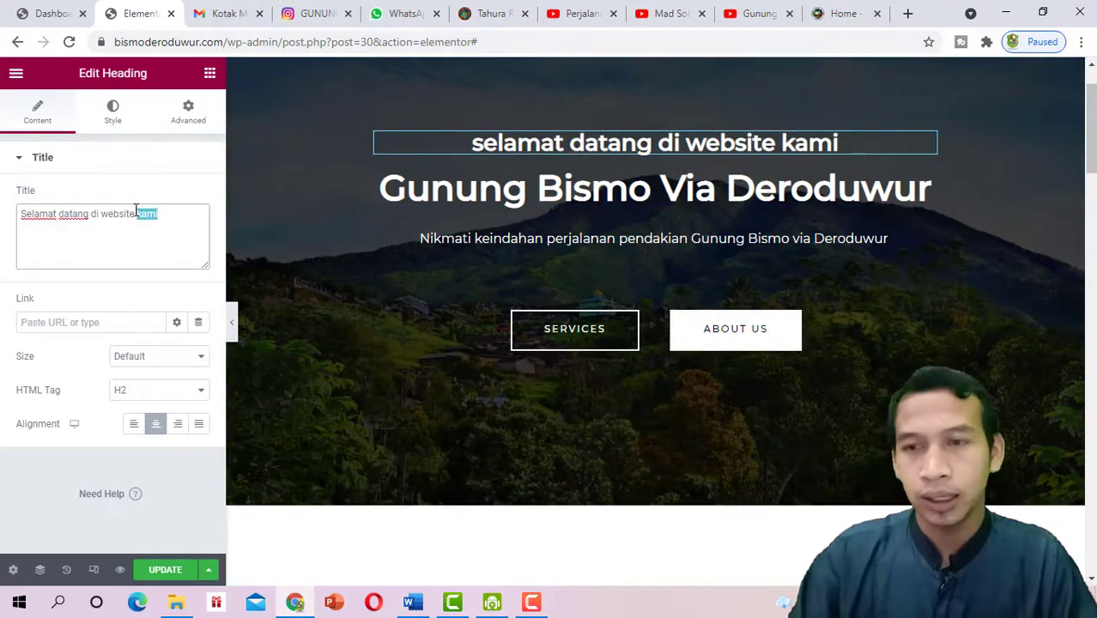
{"action": "key", "text": "BackSpace"}
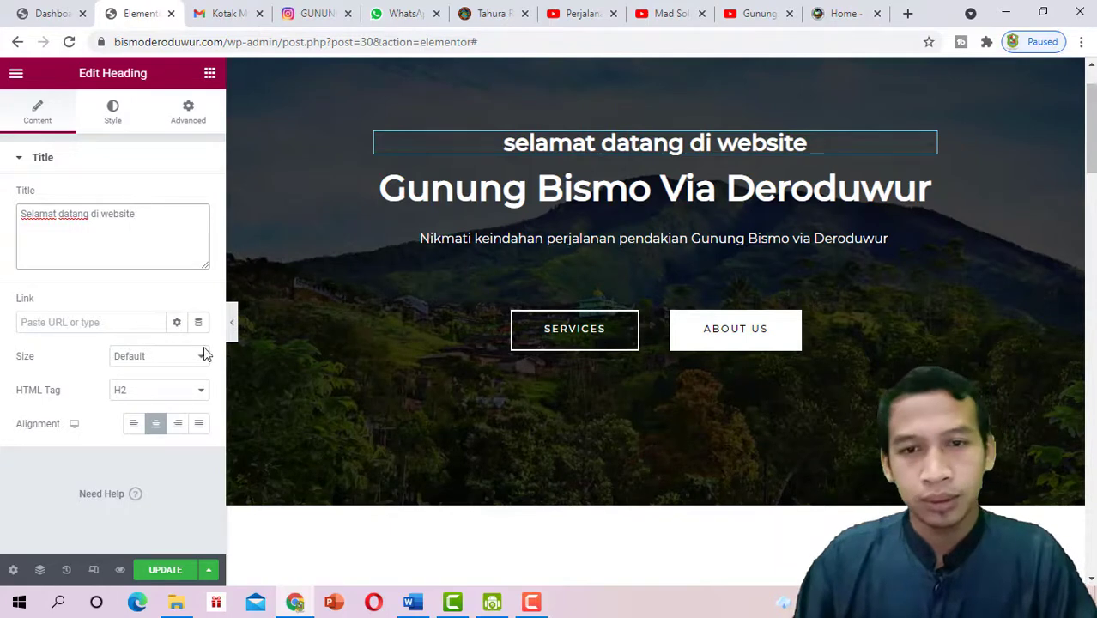
{"action": "left_click", "coordinate": [168, 571]}
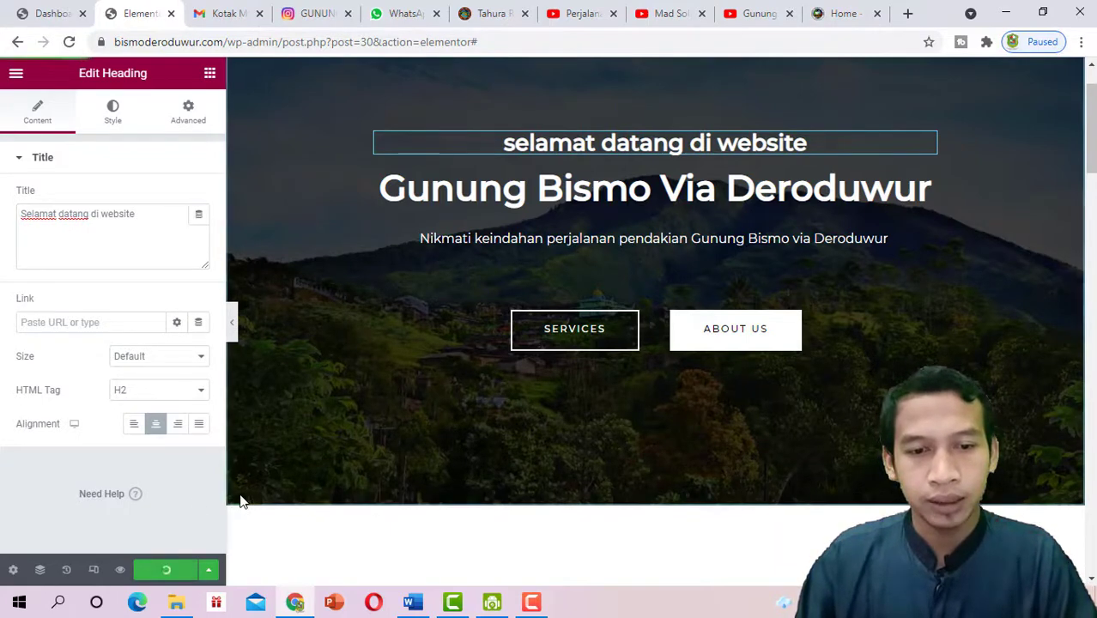
Examine the updated hero section and the rest of the page at full width, and bring back the editing controls
{"action": "left_click", "coordinate": [233, 339]}
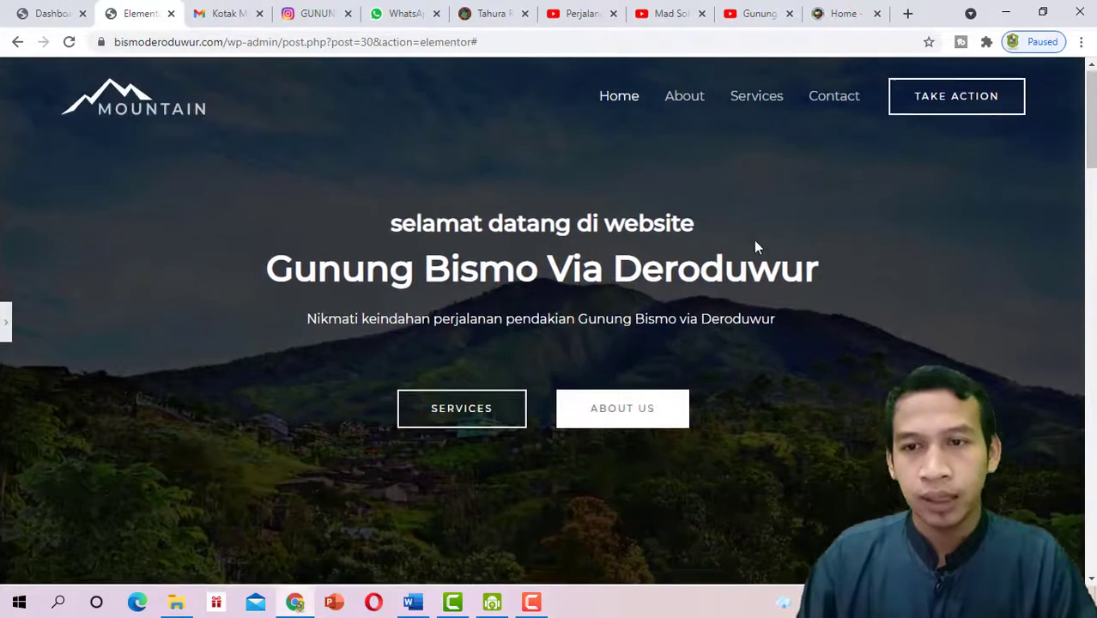
{"action": "mouse_move", "coordinate": [1092, 118]}
{"action": "left_mouse_down"}
{"action": "mouse_move", "coordinate": [1092, 500]}
{"action": "mouse_move", "coordinate": [1091, 136]}
{"action": "left_mouse_up"}
{"action": "scroll", "coordinate": [519, 216], "scroll_direction": "up", "scroll_amount": 2}
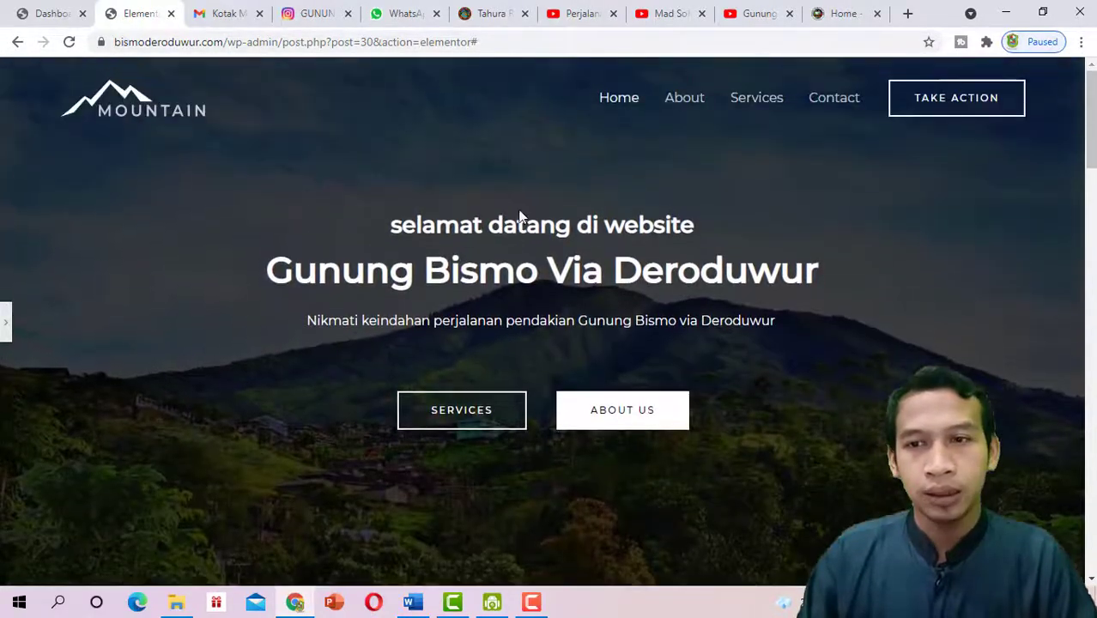
{"action": "left_click", "coordinate": [4, 323]}
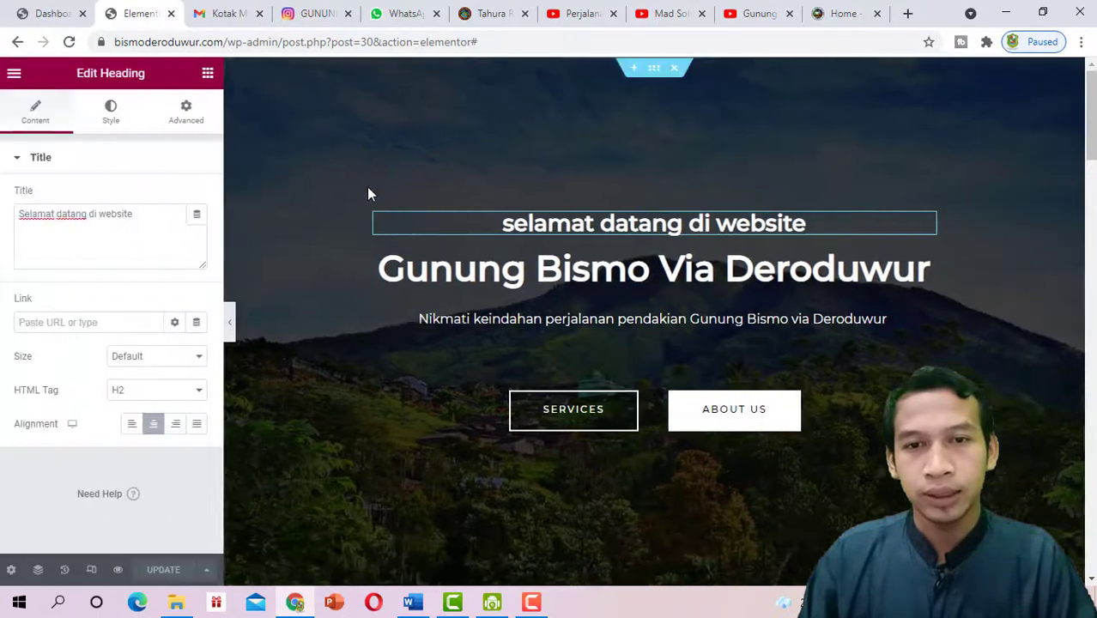
{"action": "right_click", "coordinate": [431, 124]}
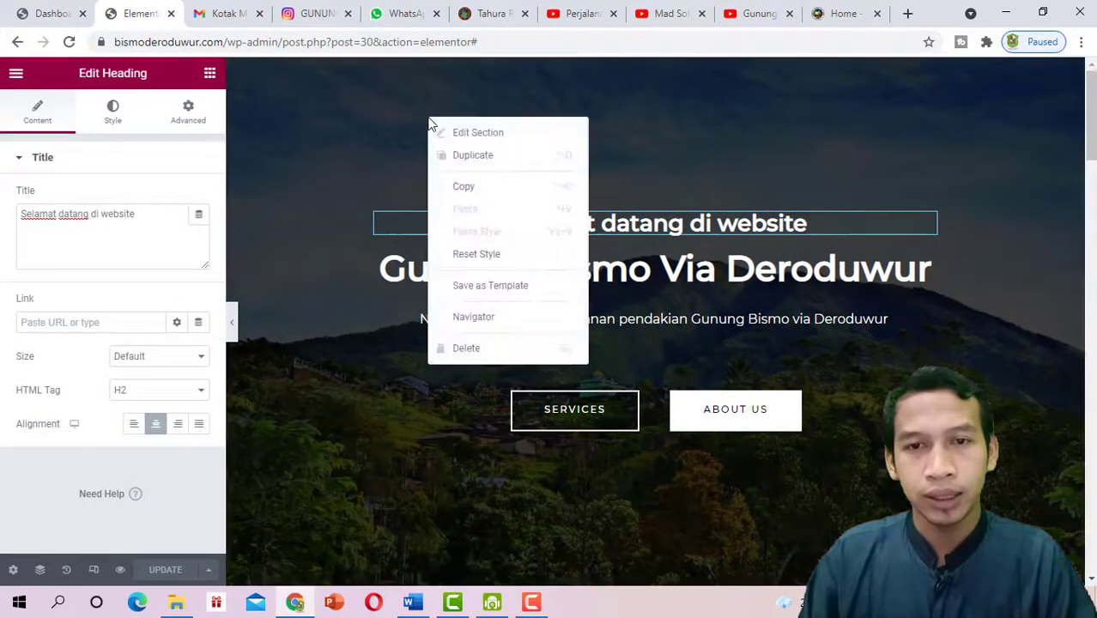
{"action": "left_click", "coordinate": [236, 325]}
{"action": "left_click", "coordinate": [238, 327]}
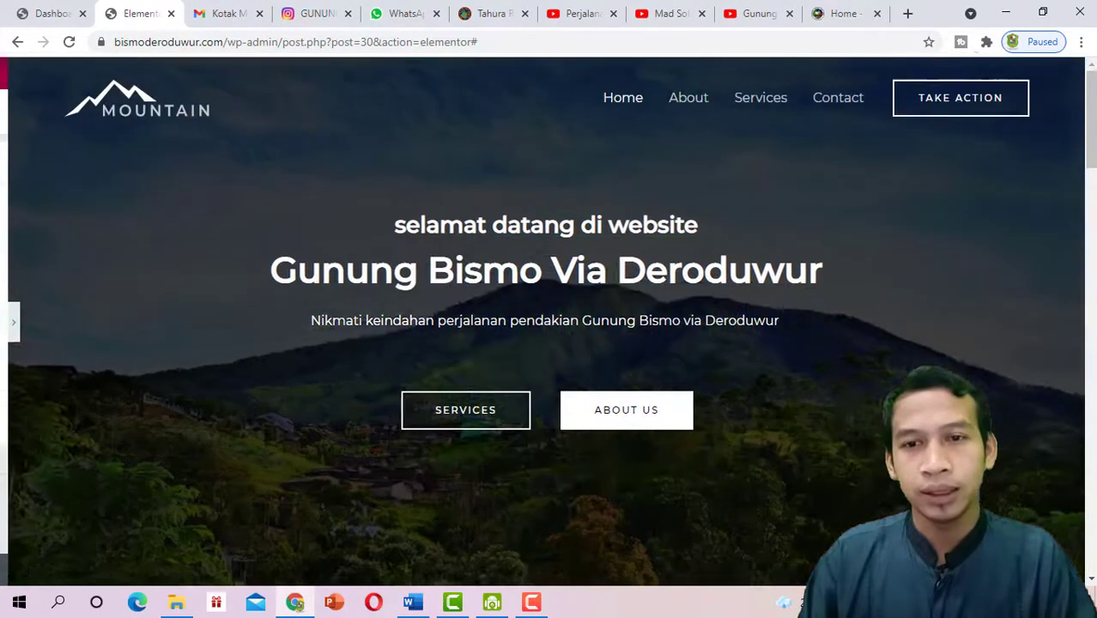
{"action": "scroll", "coordinate": [1065, 207], "scroll_direction": "down", "scroll_amount": 10}
{"action": "scroll", "coordinate": [744, 176], "scroll_direction": "up", "scroll_amount": 10}
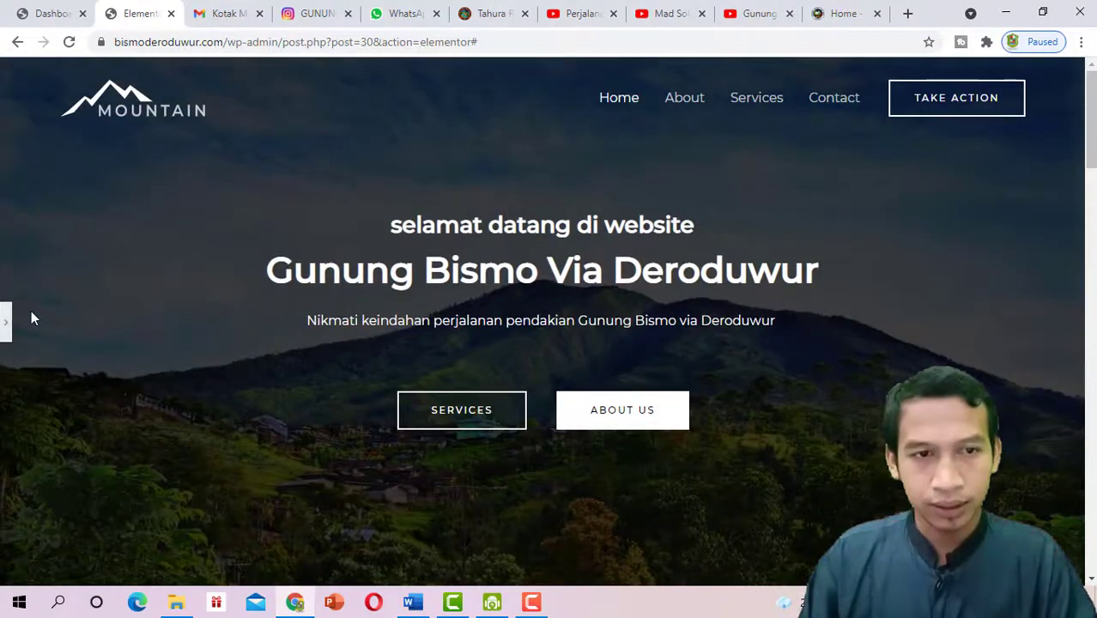
{"action": "left_click", "coordinate": [4, 324]}
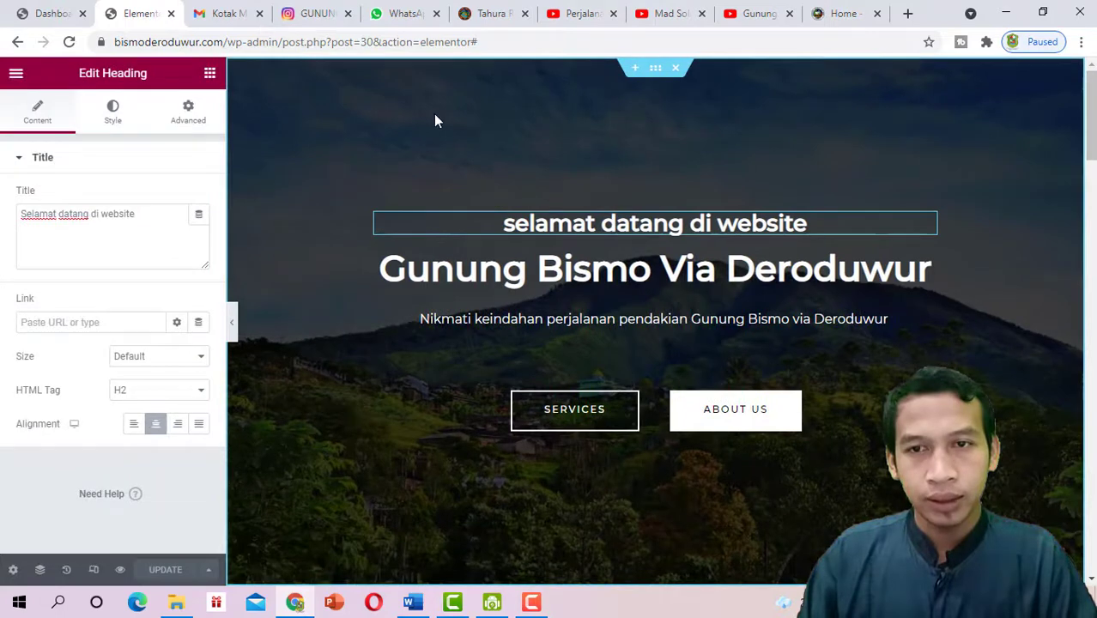
In the hero section's background style settings, remove the background image and insert Gunung_Bisma.jpg from the media library
{"action": "left_click", "coordinate": [659, 76]}
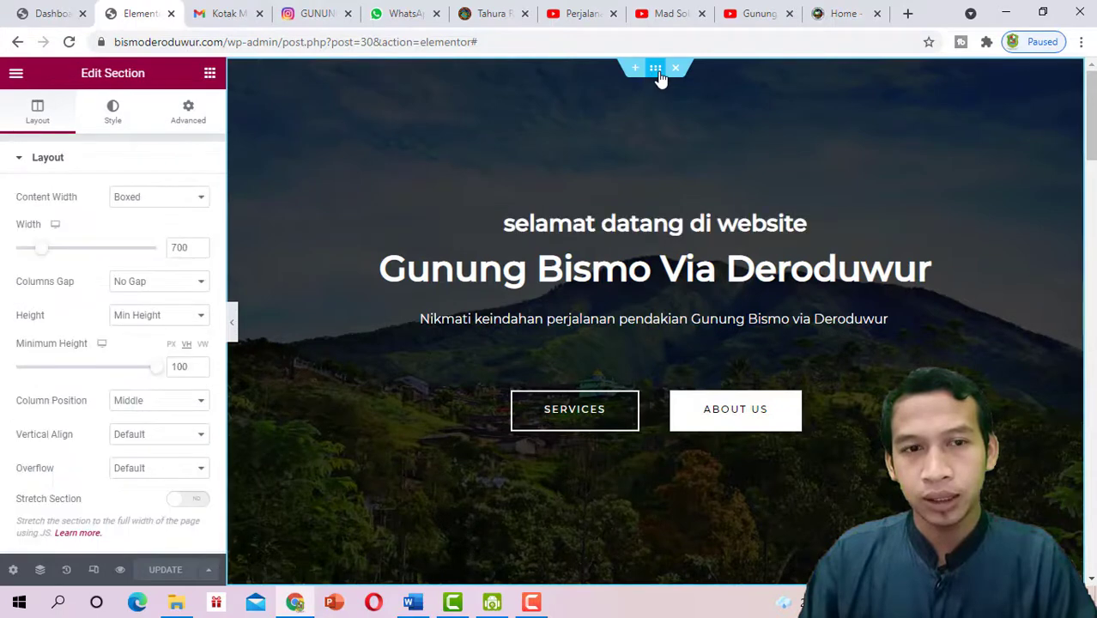
{"action": "right_click", "coordinate": [660, 79]}
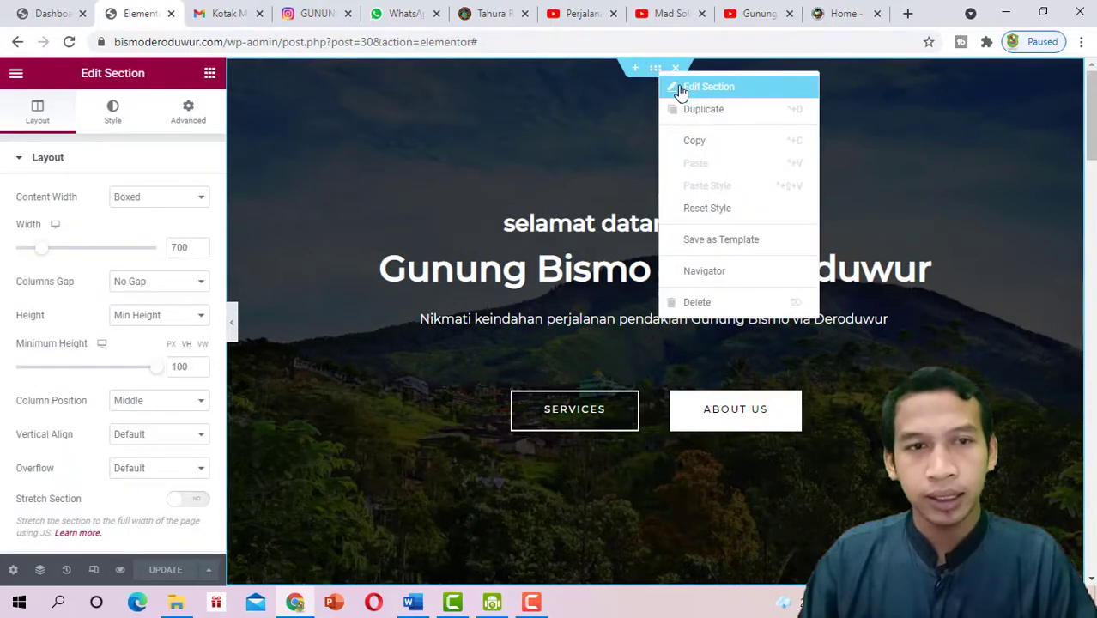
{"action": "left_click", "coordinate": [679, 88]}
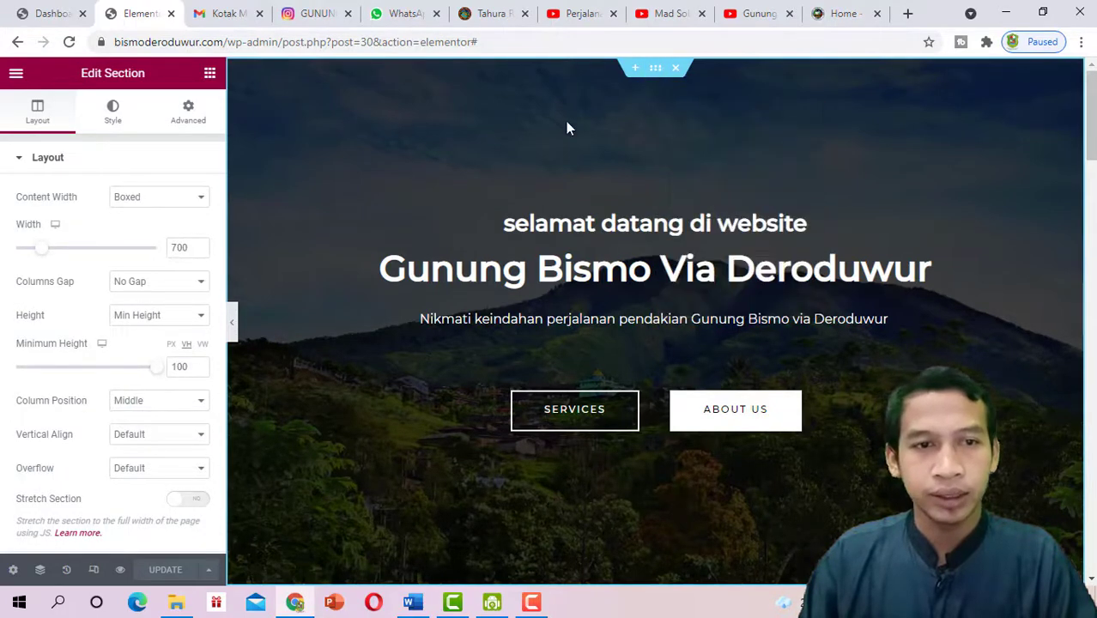
{"action": "left_click", "coordinate": [114, 112]}
{"action": "mouse_move", "coordinate": [108, 384]}
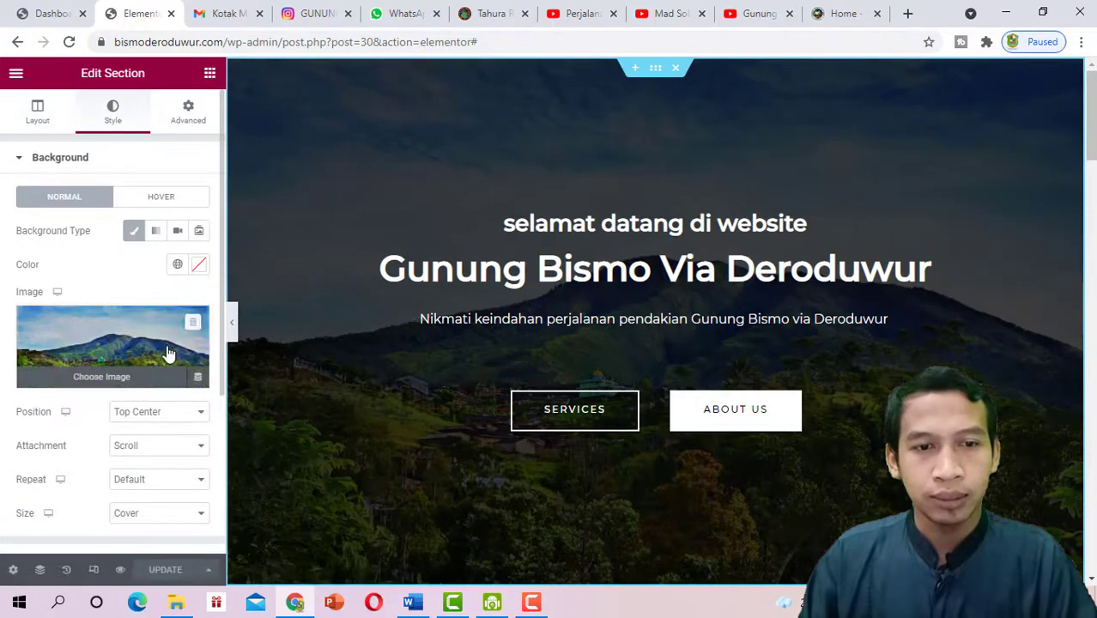
{"action": "left_click", "coordinate": [192, 325]}
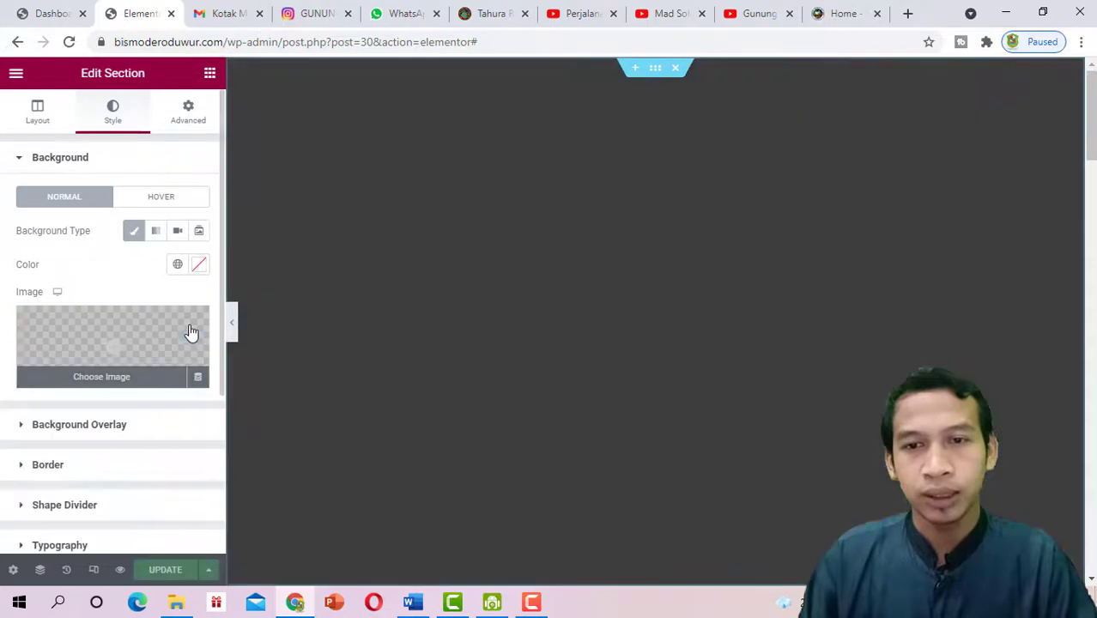
{"action": "mouse_move", "coordinate": [126, 342]}
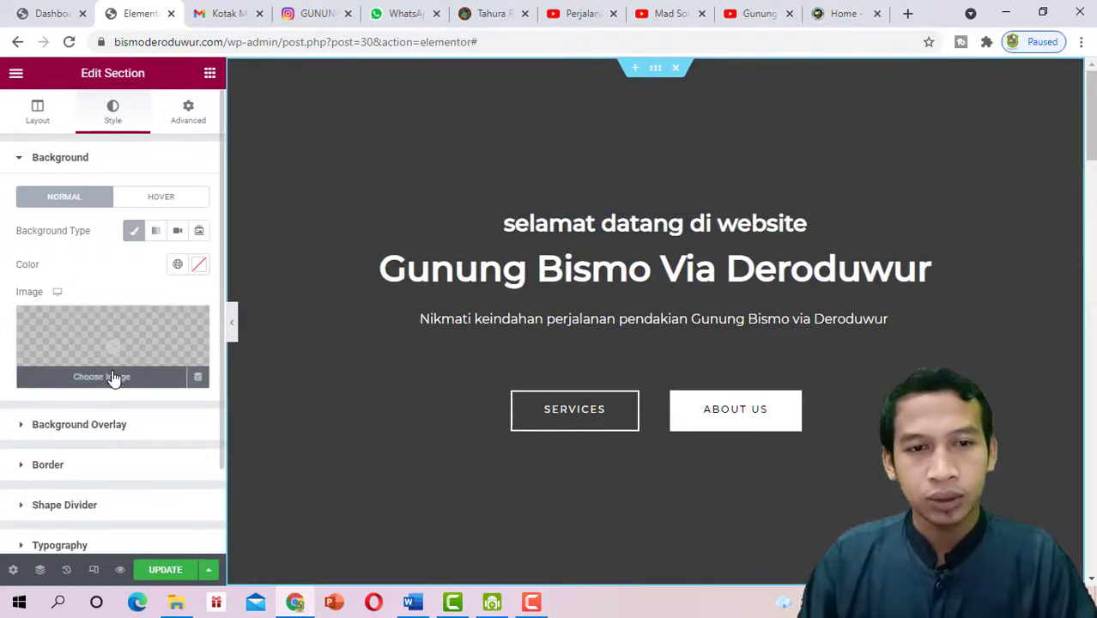
{"action": "left_click", "coordinate": [112, 379]}
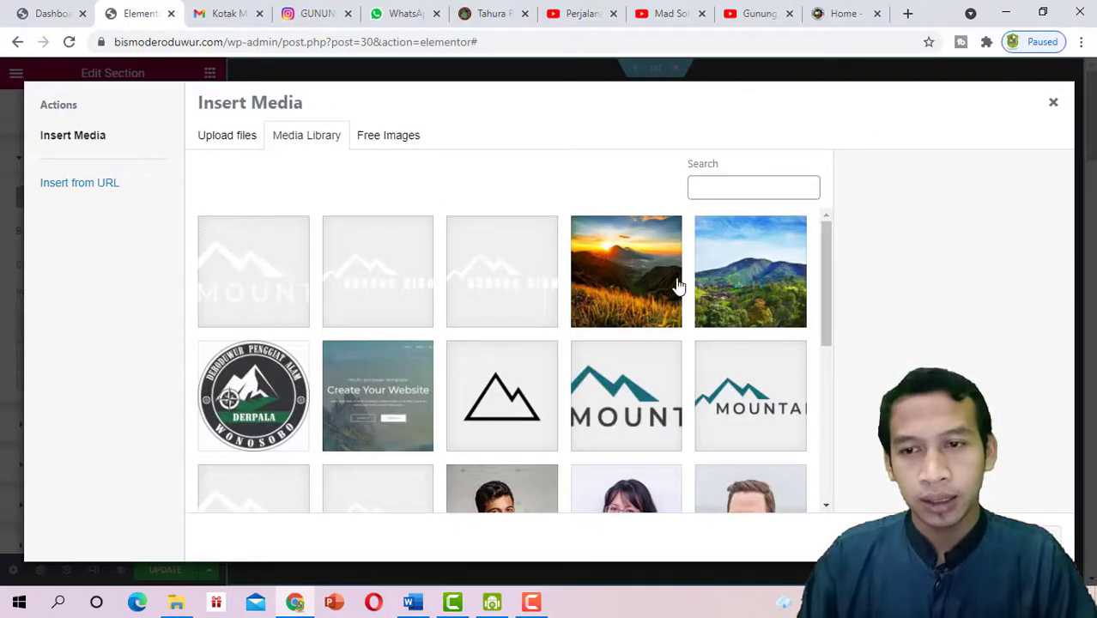
{"action": "left_click", "coordinate": [734, 281]}
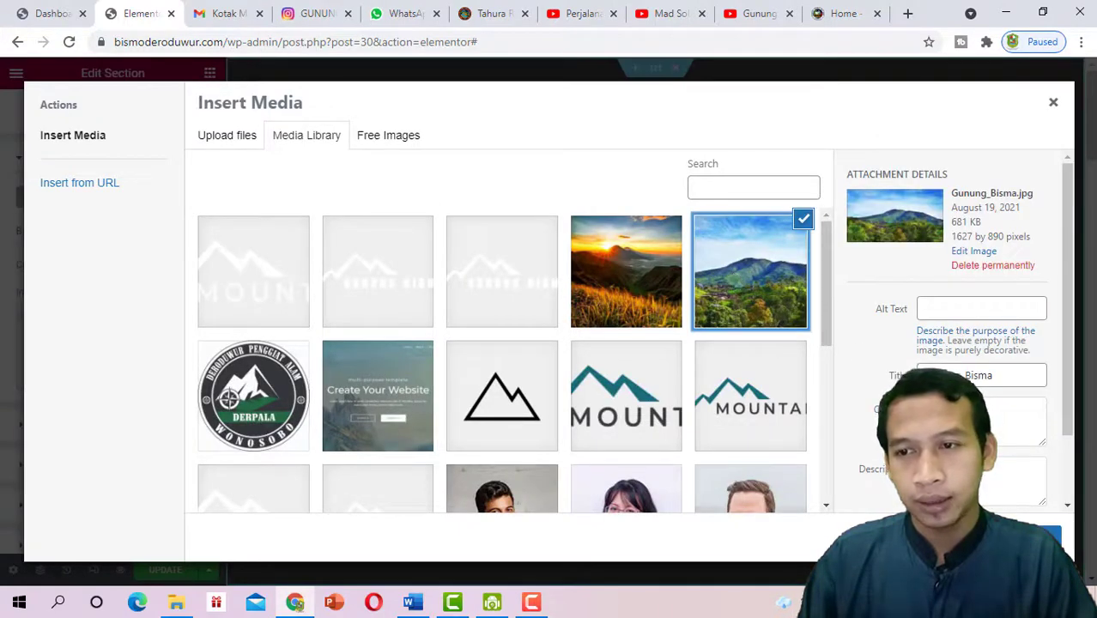
{"action": "key", "text": "Return"}
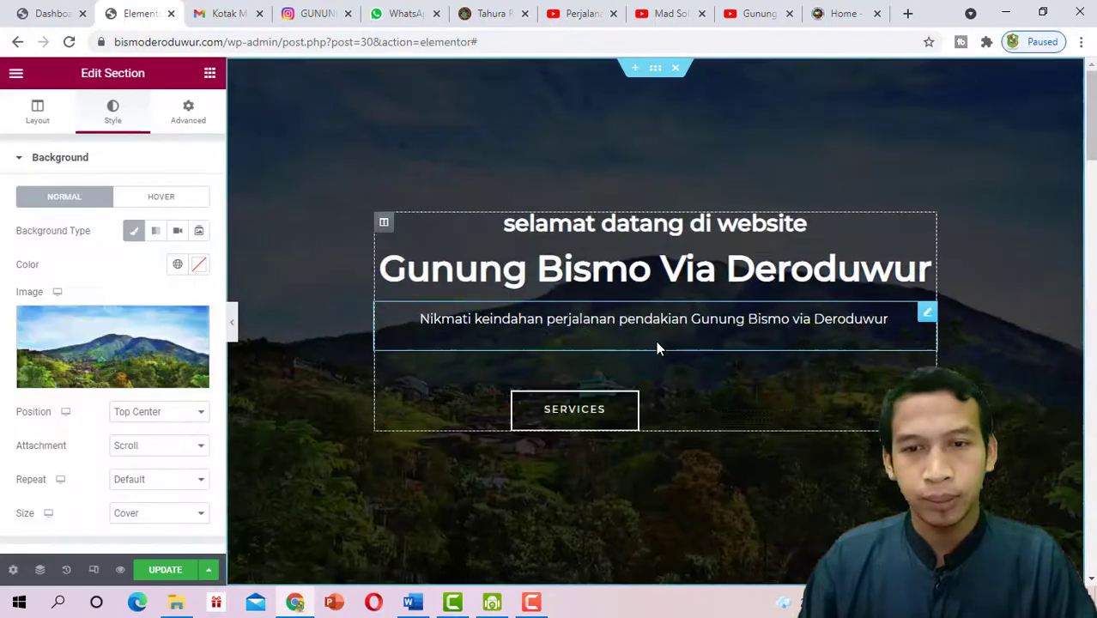
Preview the hero background and the services area below it at full width, and restore the editing controls
{"action": "left_click", "coordinate": [231, 325]}
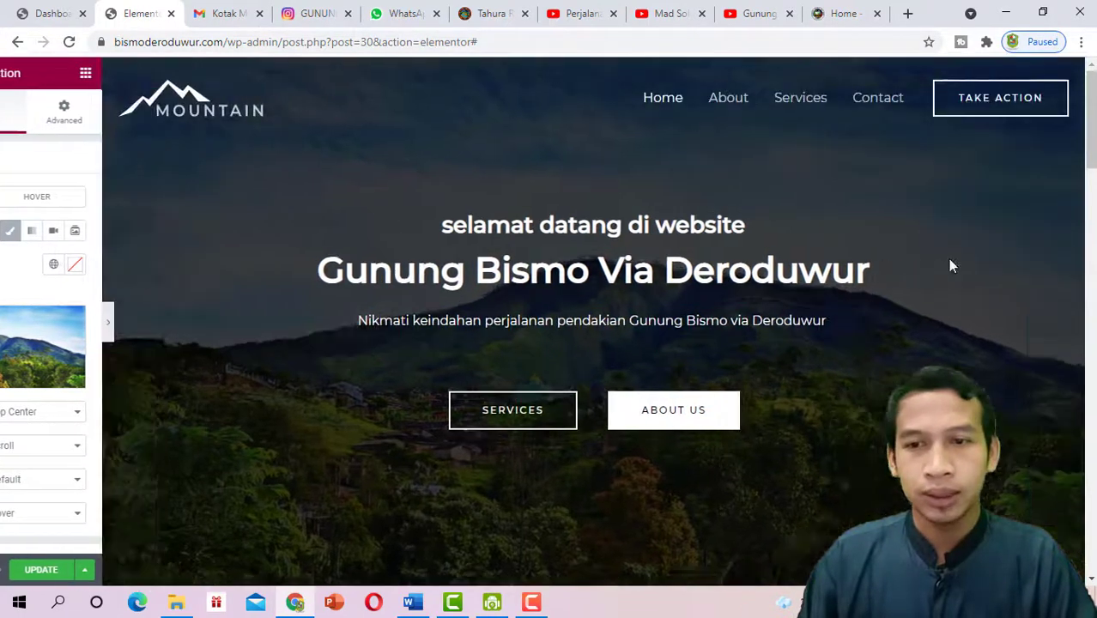
{"action": "scroll", "coordinate": [950, 263], "scroll_direction": "down", "scroll_amount": 4}
{"action": "scroll", "coordinate": [953, 264], "scroll_direction": "up", "scroll_amount": 4}
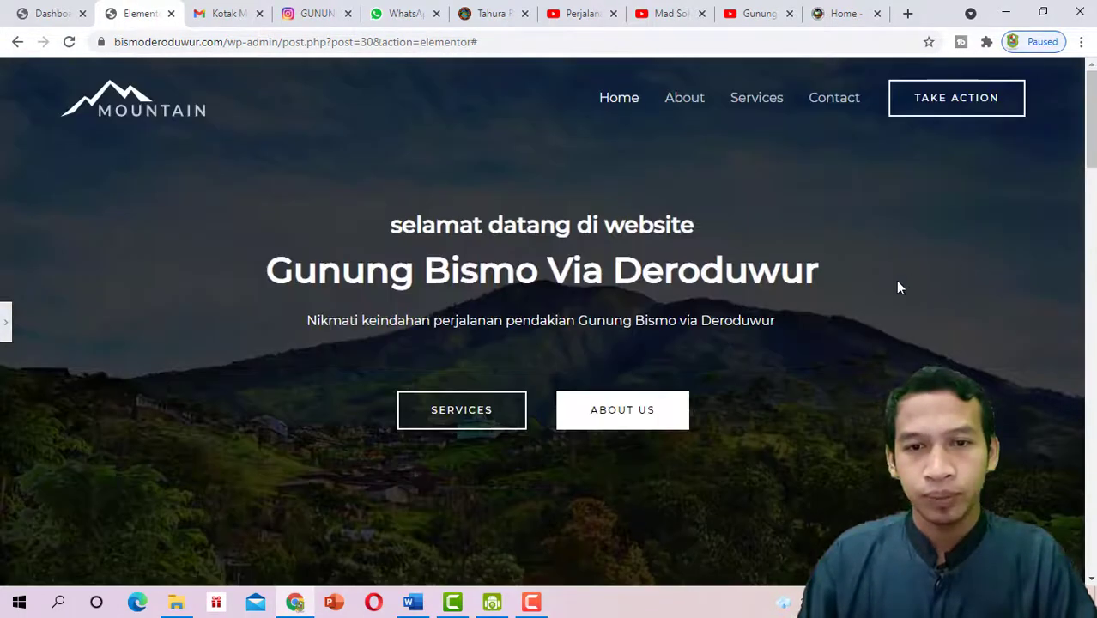
{"action": "scroll", "coordinate": [778, 283], "scroll_direction": "down", "scroll_amount": 1}
{"action": "scroll", "coordinate": [877, 257], "scroll_direction": "up", "scroll_amount": 1}
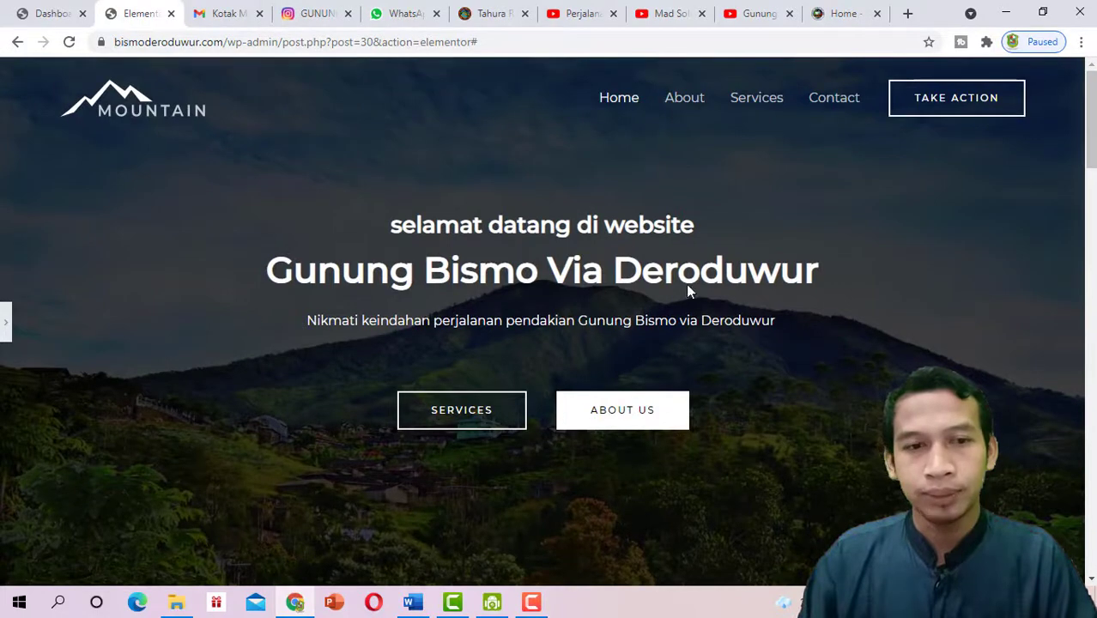
{"action": "scroll", "coordinate": [258, 318], "scroll_direction": "down", "scroll_amount": 3}
{"action": "left_click", "coordinate": [6, 322]}
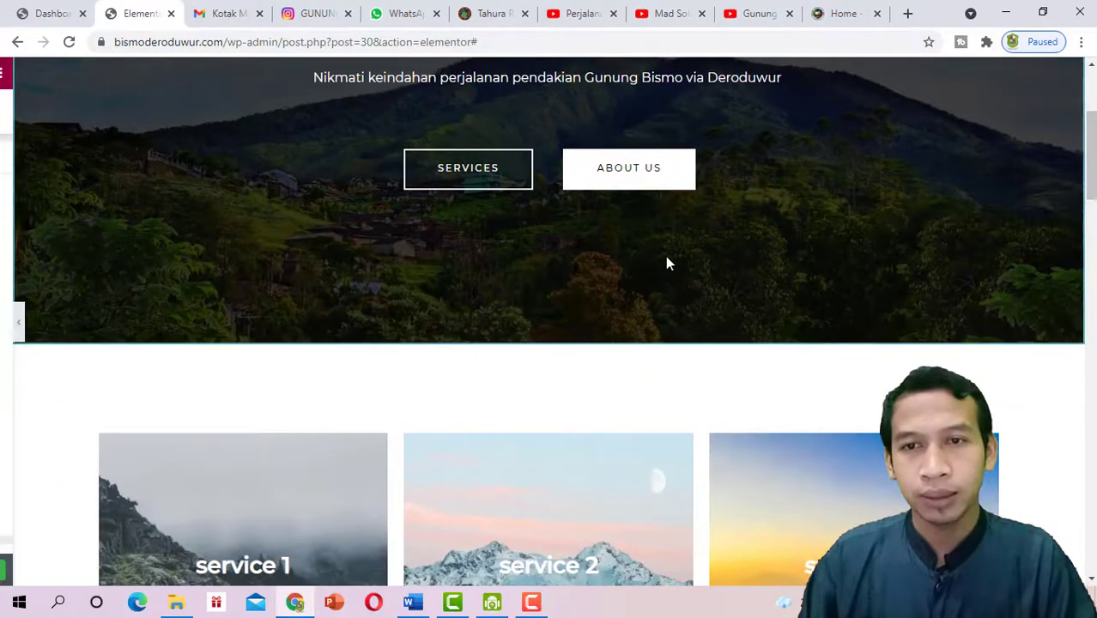
Look through the page from the hero down to the Call To Action section and the image gallery below it, and restore the editing controls
{"action": "scroll", "coordinate": [665, 255], "scroll_direction": "up", "scroll_amount": 2}
{"action": "scroll", "coordinate": [665, 255], "scroll_direction": "down", "scroll_amount": 2}
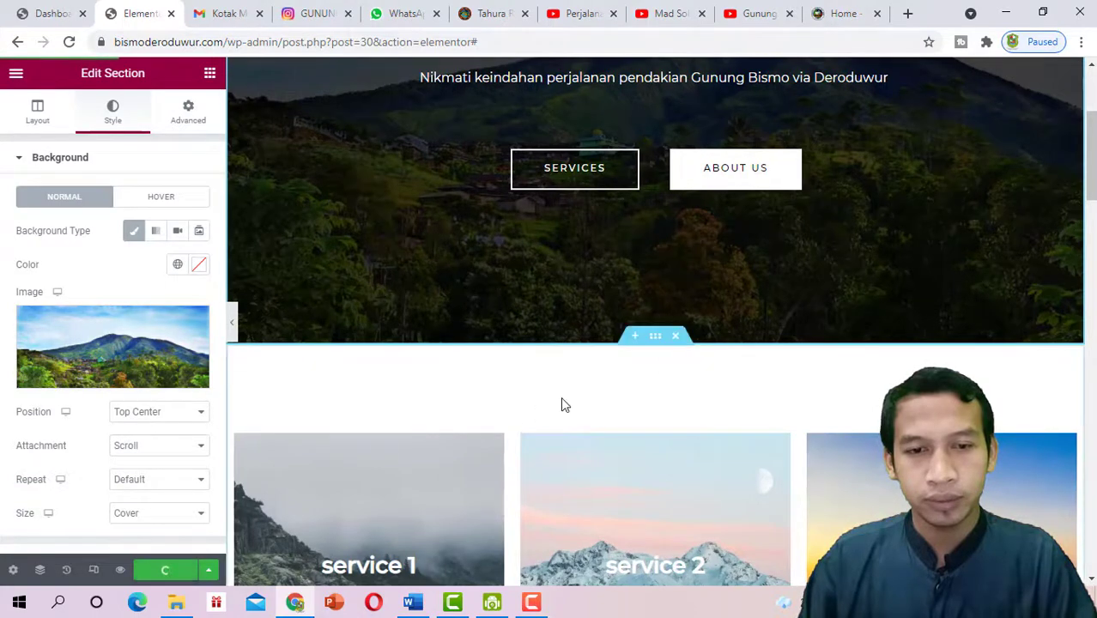
{"action": "scroll", "coordinate": [560, 396], "scroll_direction": "down", "scroll_amount": 5}
{"action": "scroll", "coordinate": [560, 395], "scroll_direction": "down", "scroll_amount": 6}
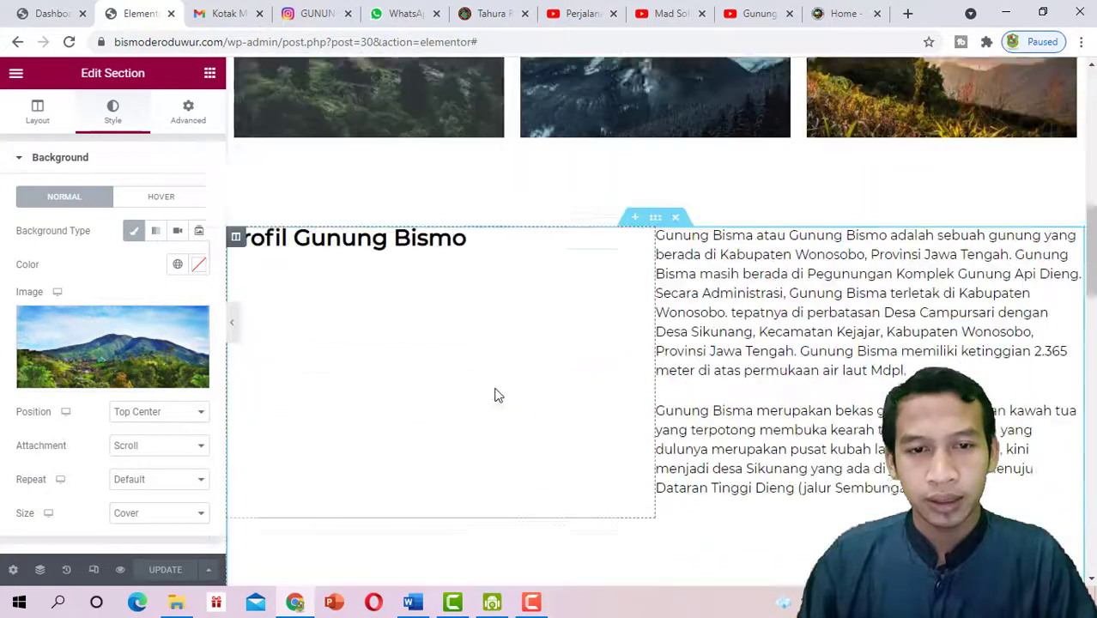
{"action": "scroll", "coordinate": [516, 392], "scroll_direction": "down", "scroll_amount": 3}
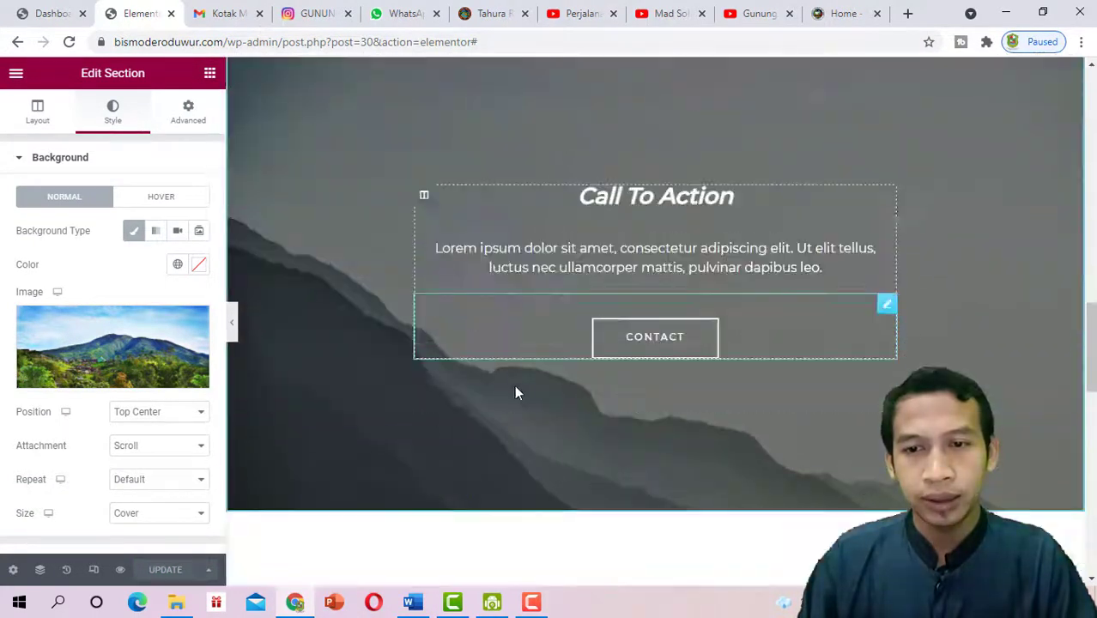
{"action": "scroll", "coordinate": [328, 397], "scroll_direction": "up", "scroll_amount": 2}
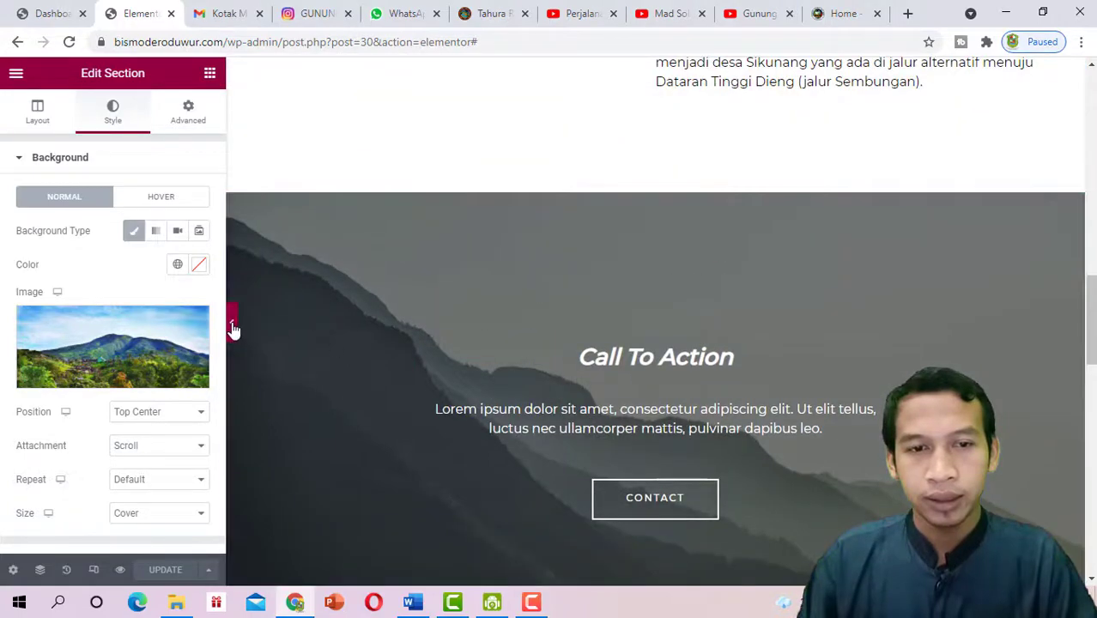
{"action": "left_click", "coordinate": [233, 323]}
{"action": "scroll", "coordinate": [776, 322], "scroll_direction": "down", "scroll_amount": 2}
{"action": "scroll", "coordinate": [778, 330], "scroll_direction": "down", "scroll_amount": 9}
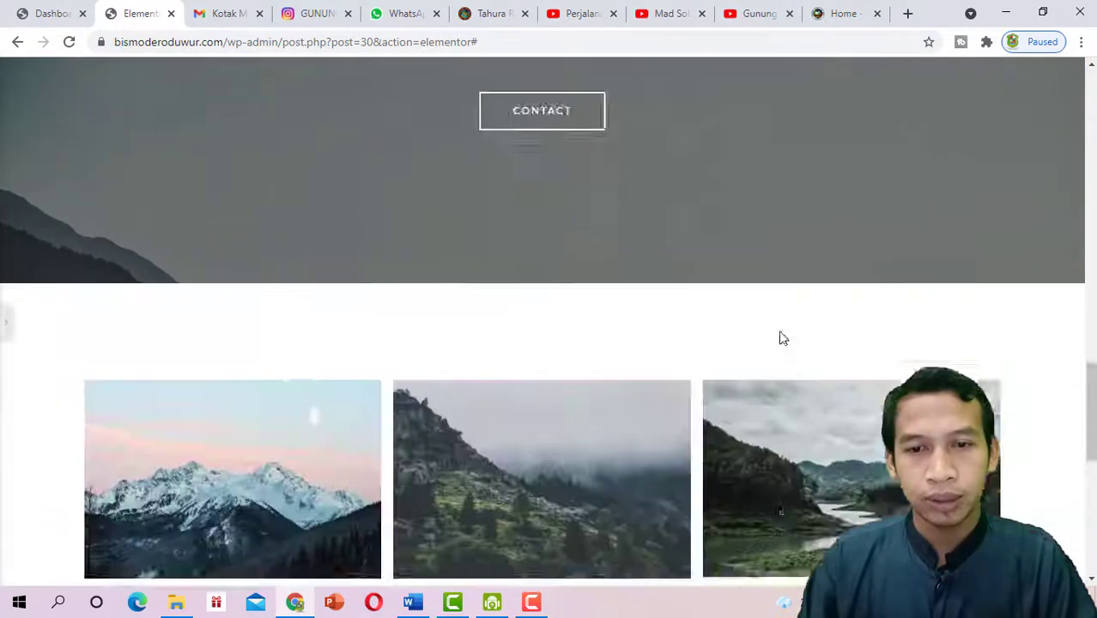
{"action": "scroll", "coordinate": [779, 343], "scroll_direction": "up", "scroll_amount": 6}
{"action": "scroll", "coordinate": [143, 344], "scroll_direction": "up", "scroll_amount": 5}
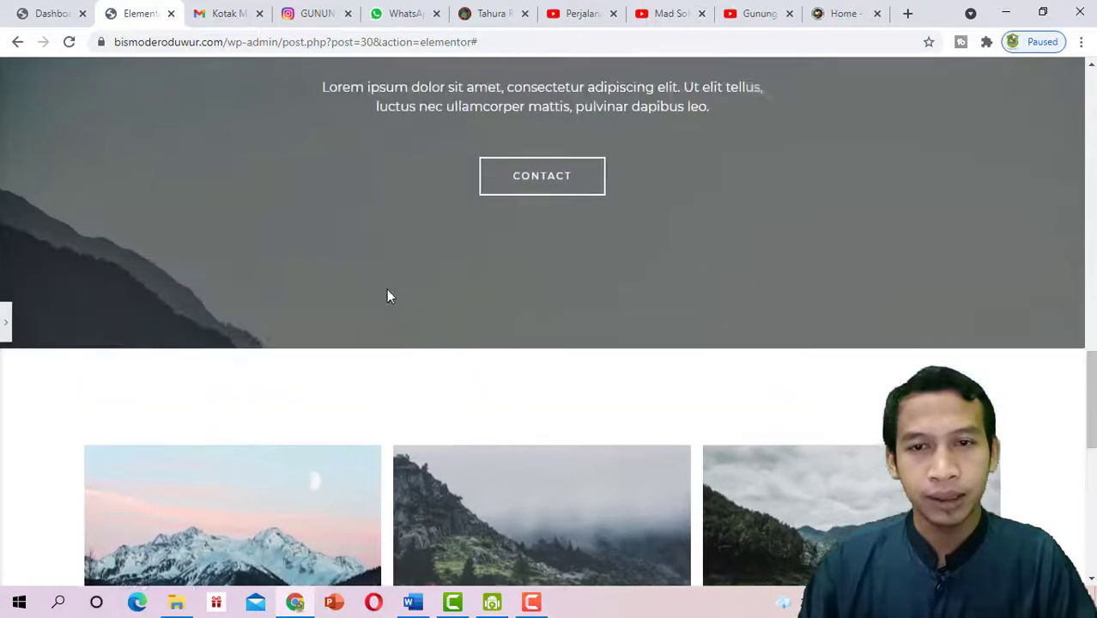
{"action": "left_click", "coordinate": [542, 289]}
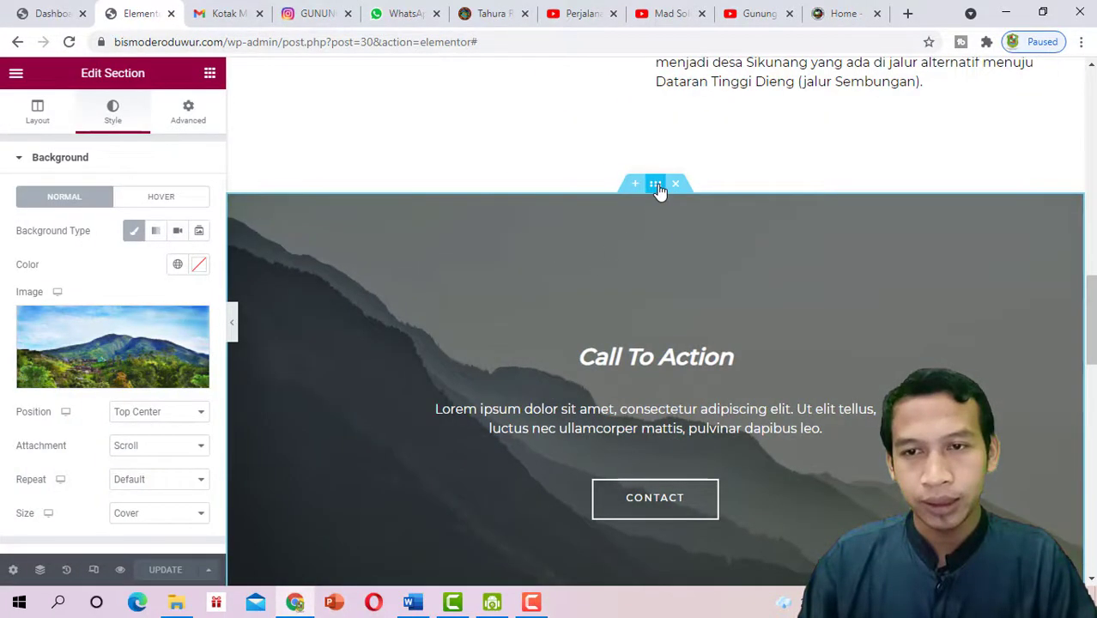
Open the Call To Action section's background style settings and start choosing a different background image
{"action": "left_click", "coordinate": [656, 186]}
{"action": "right_click", "coordinate": [658, 189]}
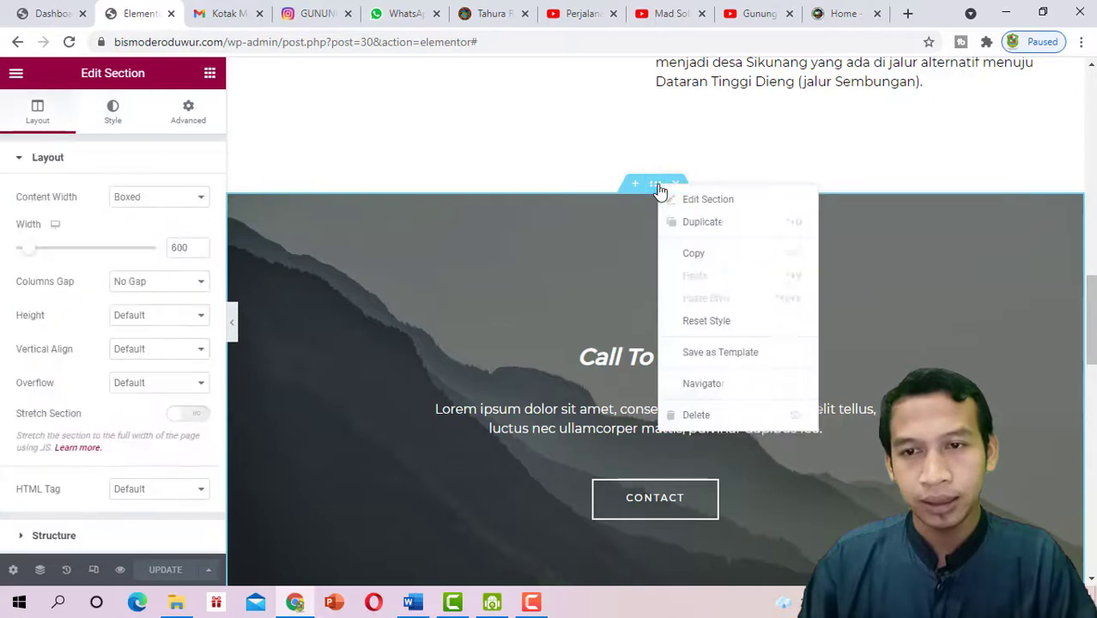
{"action": "left_click", "coordinate": [677, 208]}
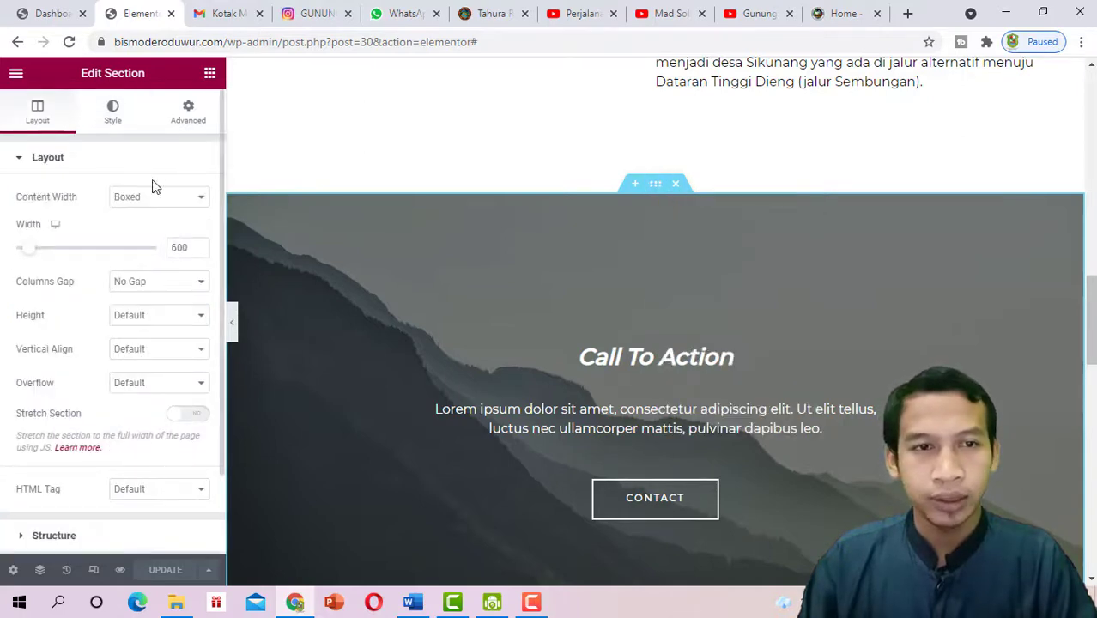
{"action": "left_click", "coordinate": [114, 121]}
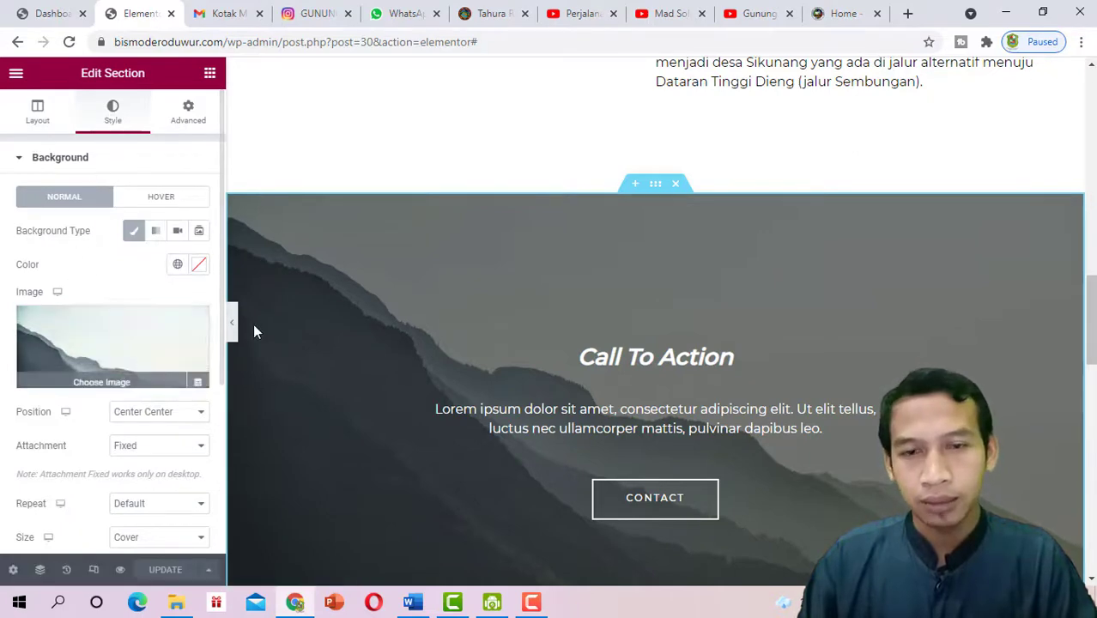
{"action": "left_click", "coordinate": [114, 380]}
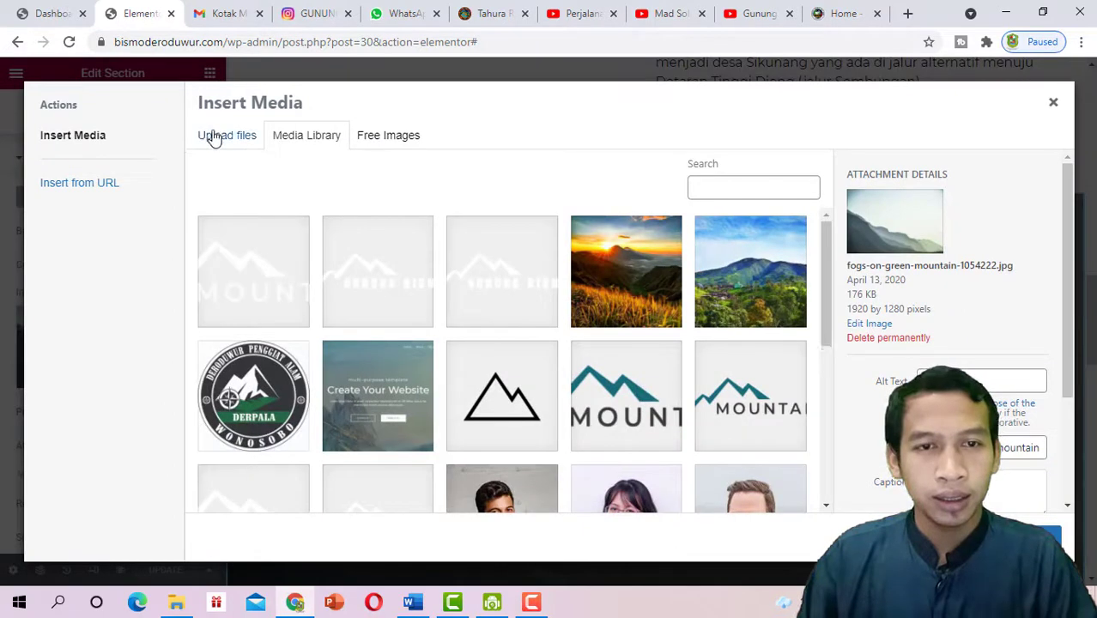
Upload bb3dd475-3df1-48f6-93a9-ab4a2f295263 from the Downloads folder and insert it as the Call To Action section's background image
{"action": "left_click", "coordinate": [215, 140]}
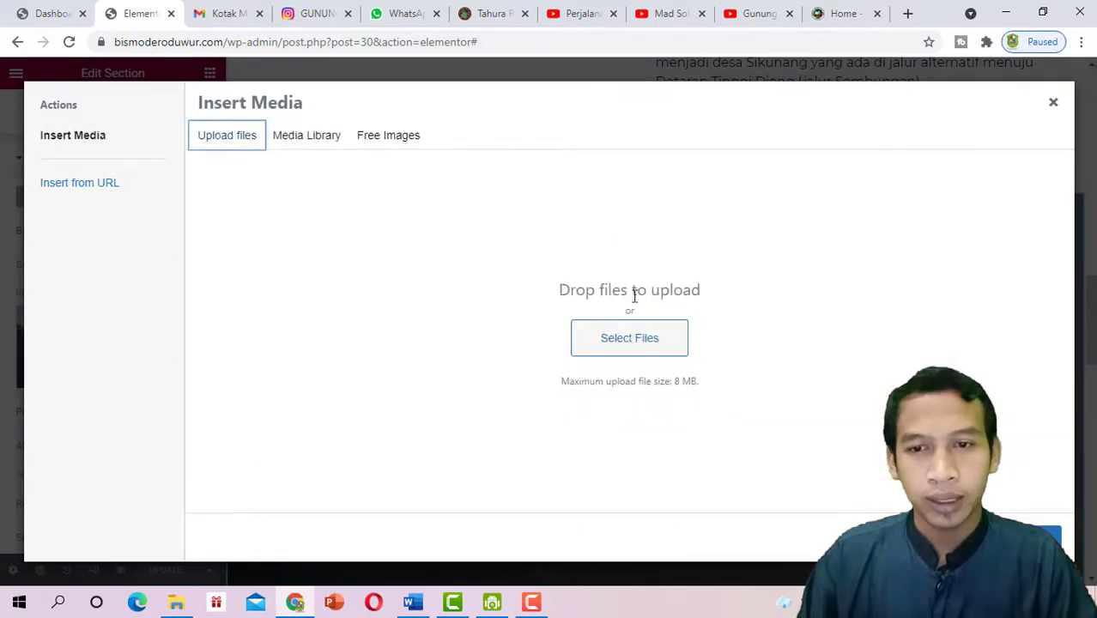
{"action": "left_click", "coordinate": [621, 342]}
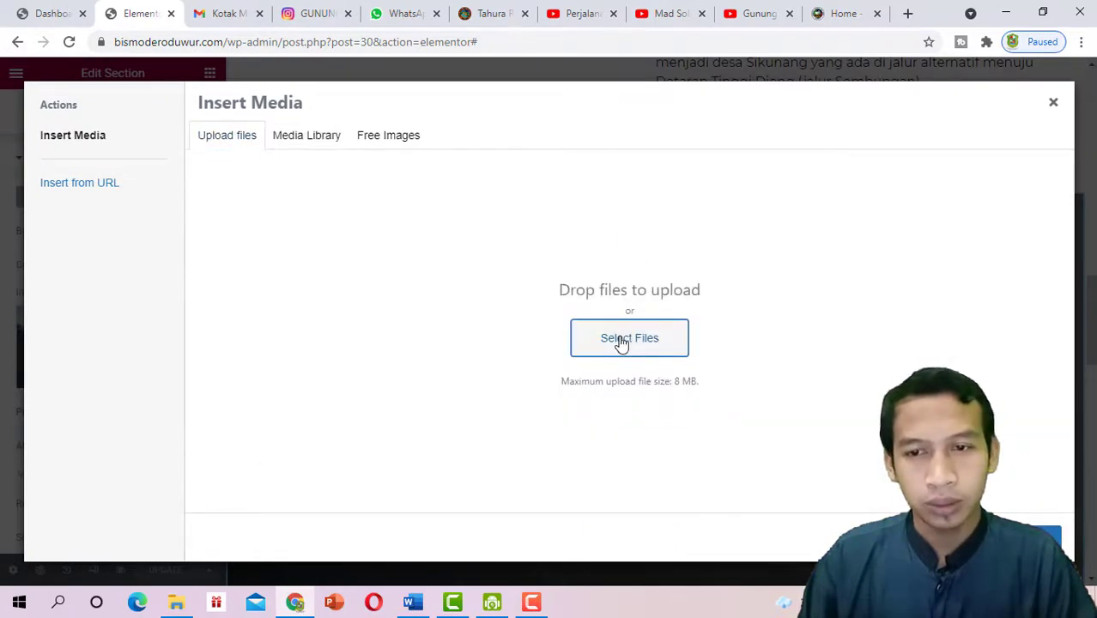
{"action": "left_click", "coordinate": [621, 342]}
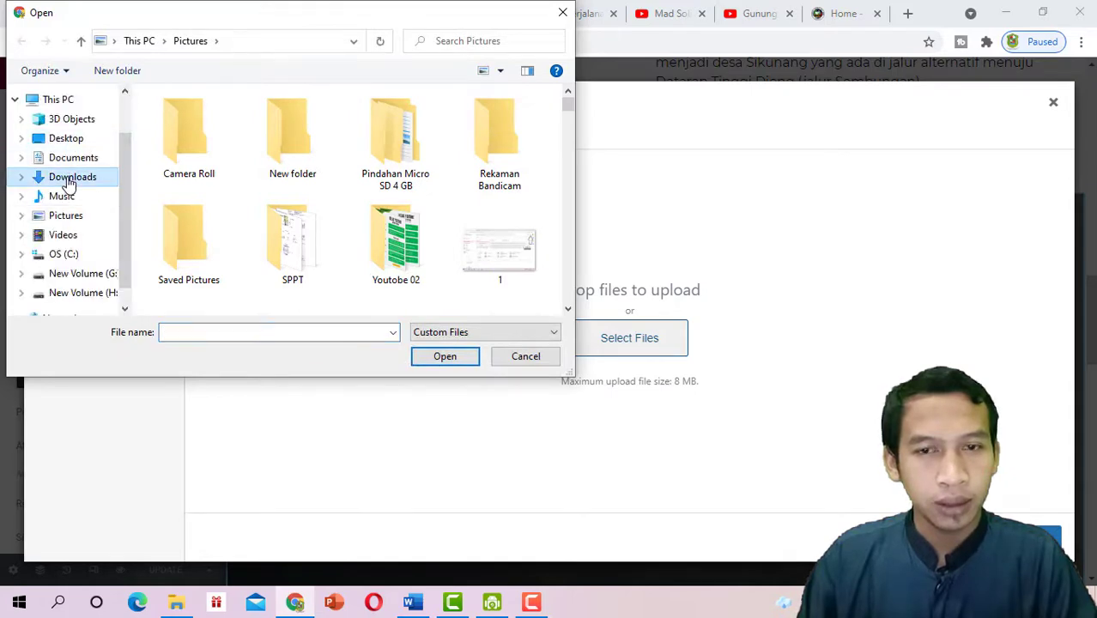
{"action": "left_click", "coordinate": [70, 182]}
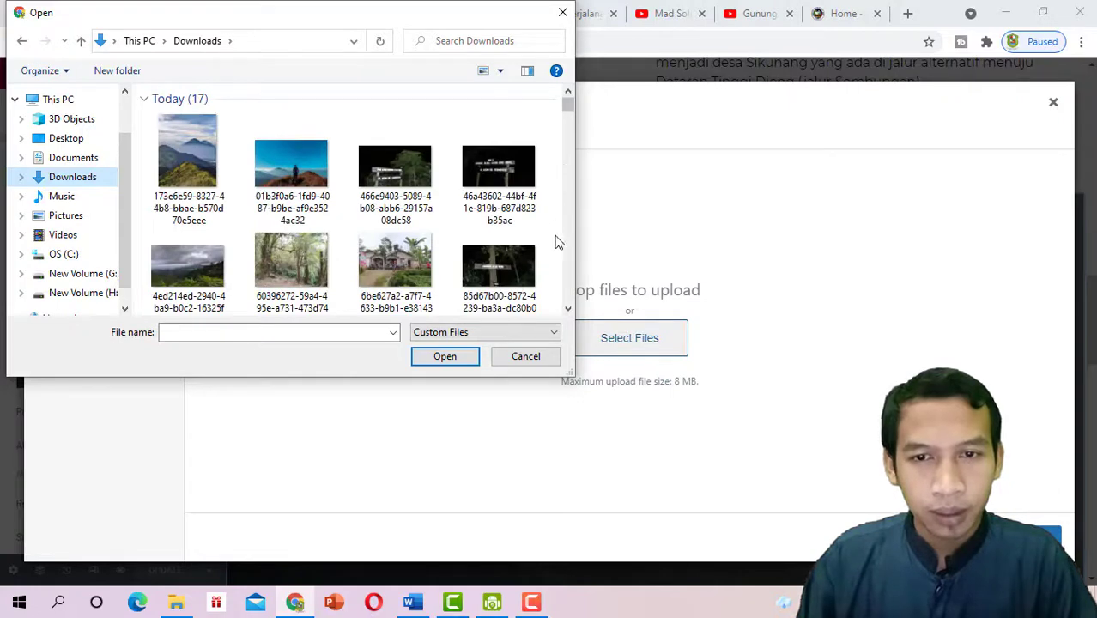
{"action": "left_click", "coordinate": [567, 311]}
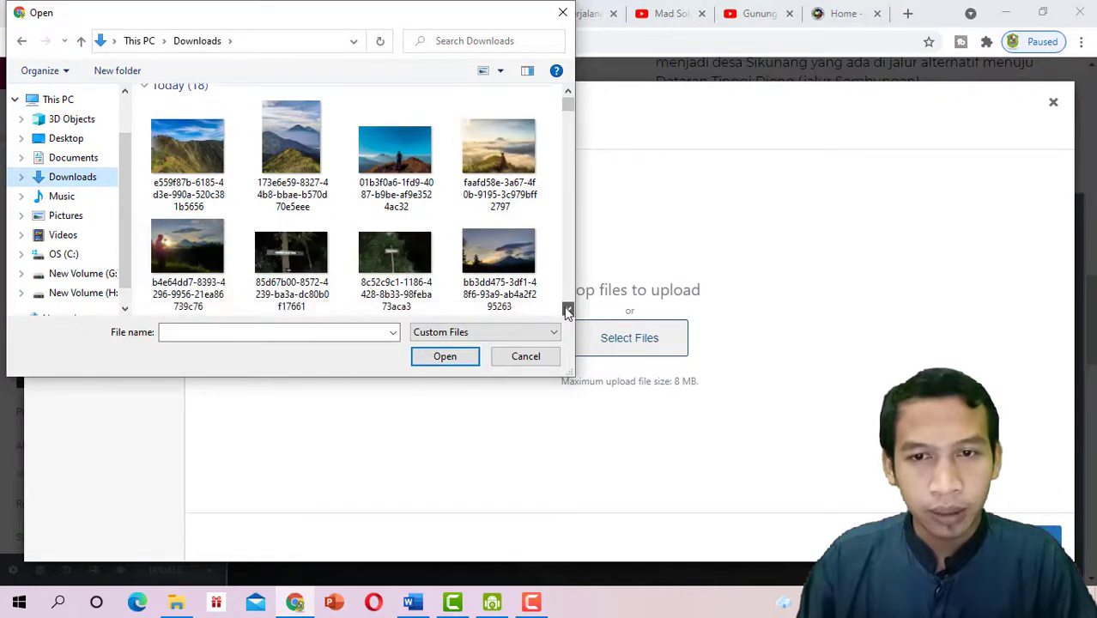
{"action": "left_click", "coordinate": [566, 311]}
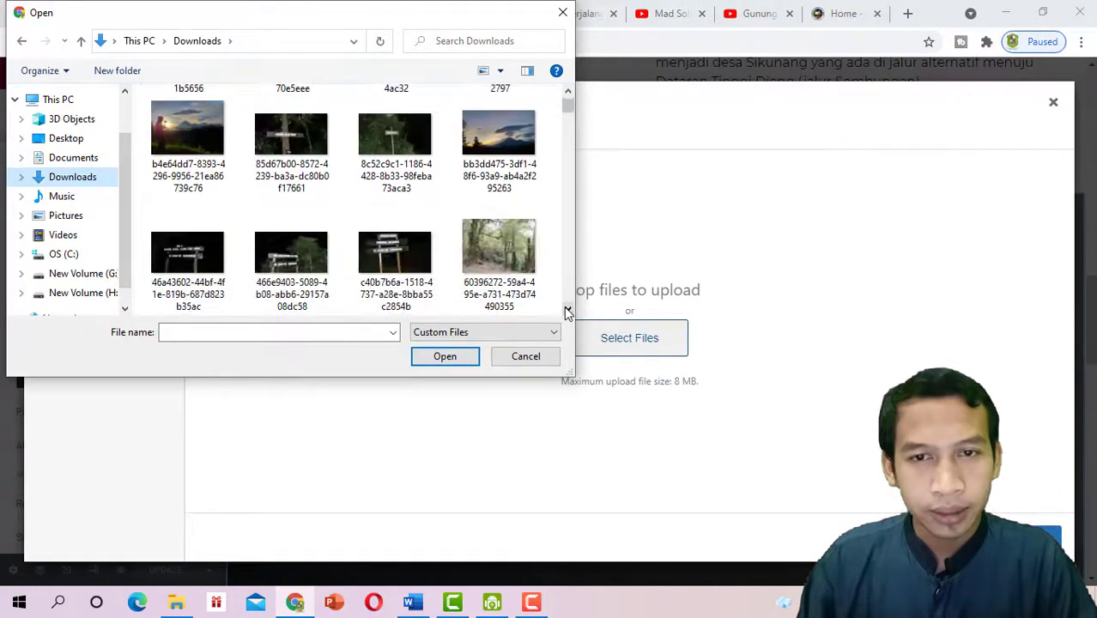
{"action": "left_click", "coordinate": [516, 153]}
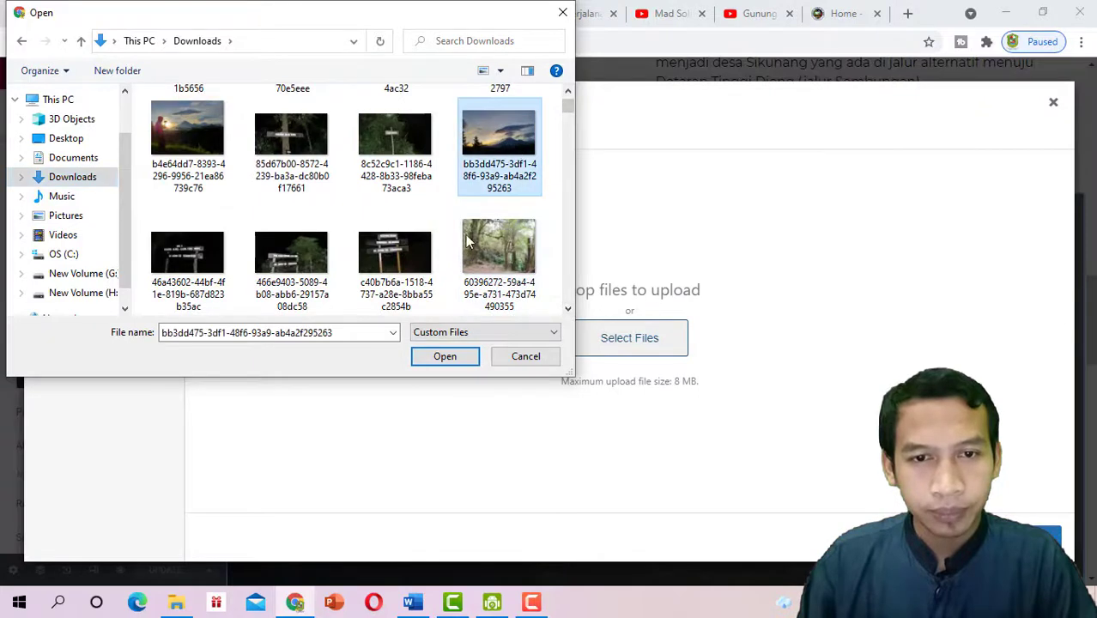
{"action": "left_click", "coordinate": [443, 355]}
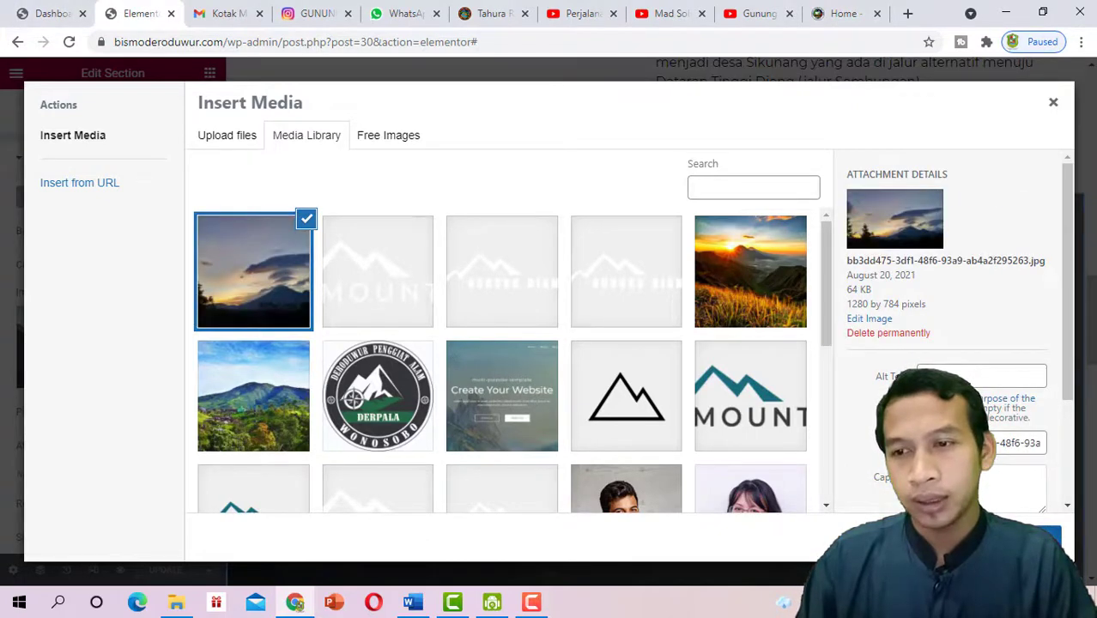
{"action": "left_click", "coordinate": [1020, 539]}
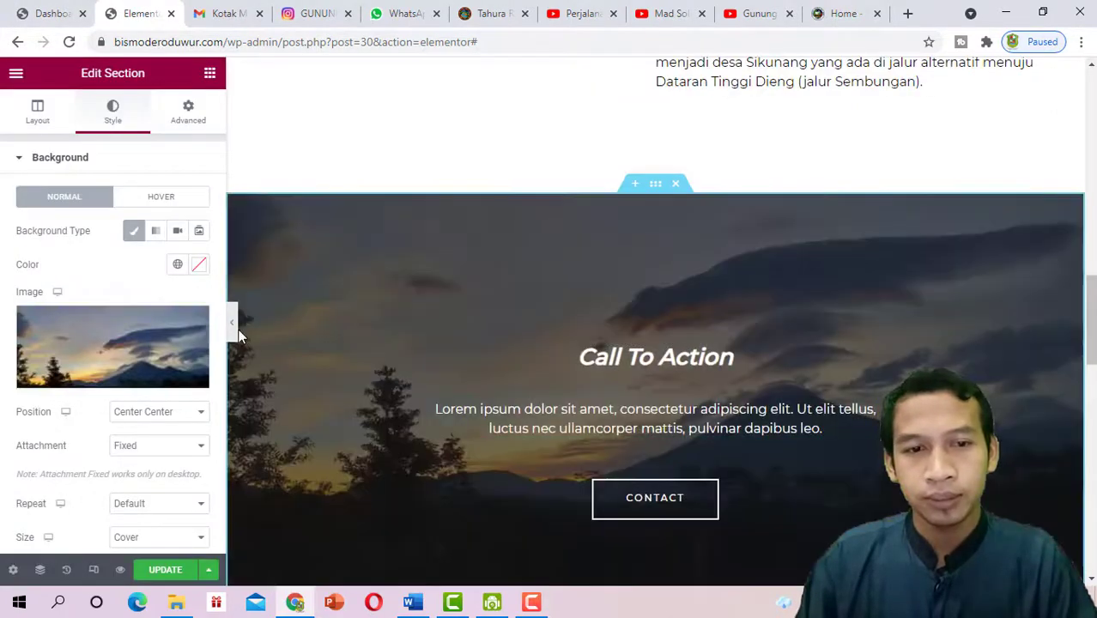
Preview the Call To Action section's new background and its neighbouring sections at full width, and bring back the editing controls
{"action": "left_click", "coordinate": [232, 334]}
{"action": "scroll", "coordinate": [1079, 409], "scroll_direction": "down", "scroll_amount": 3}
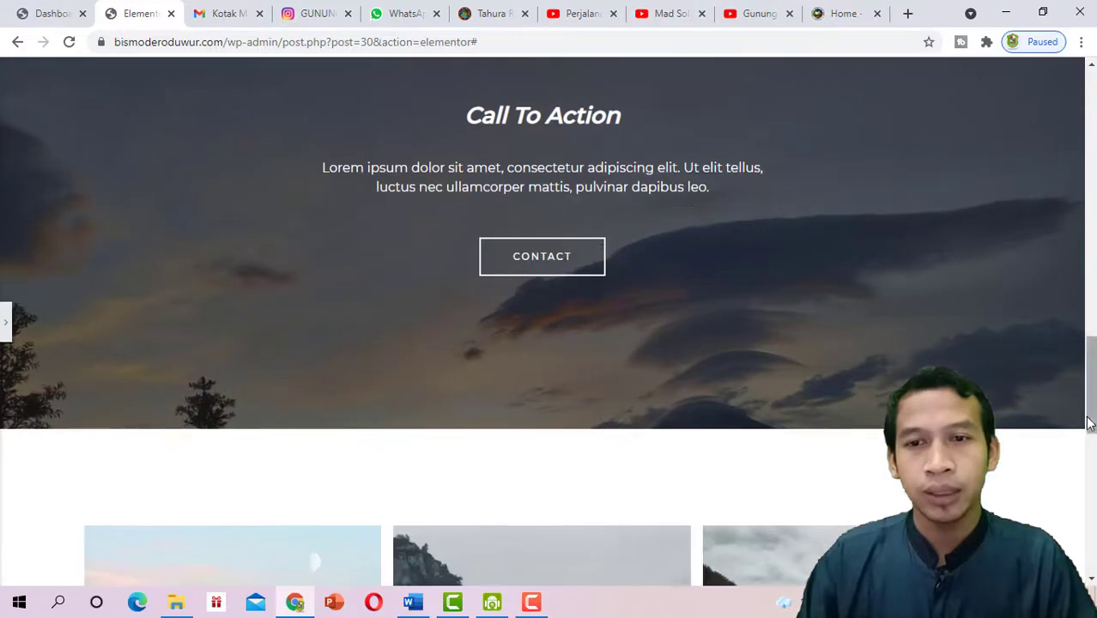
{"action": "scroll", "coordinate": [1089, 423], "scroll_direction": "up", "scroll_amount": 3}
{"action": "scroll", "coordinate": [1093, 425], "scroll_direction": "up", "scroll_amount": 1}
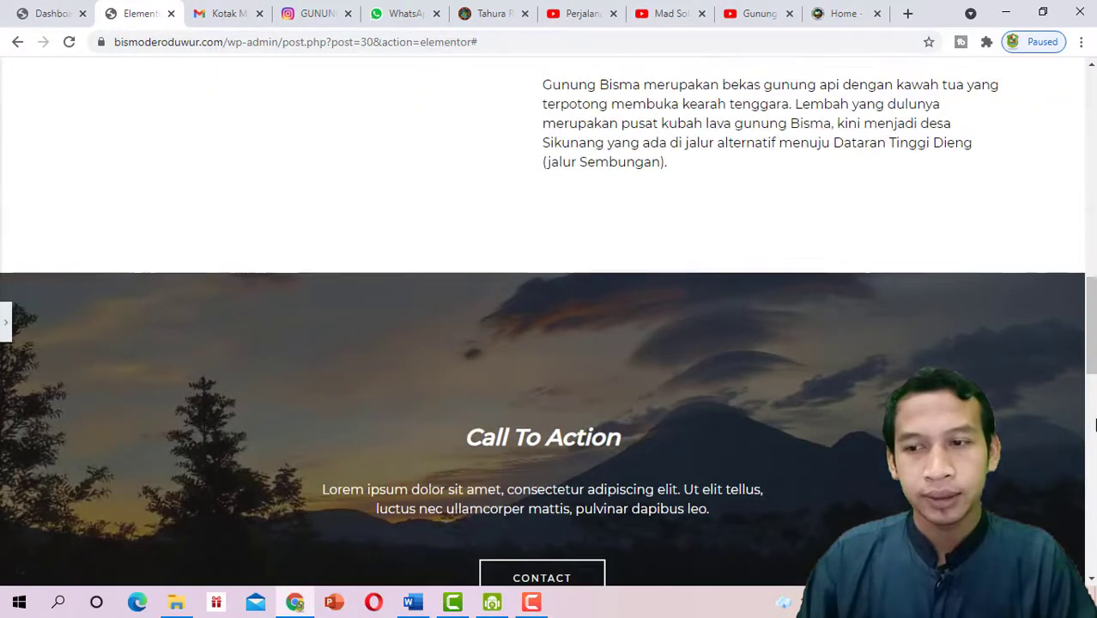
{"action": "scroll", "coordinate": [1093, 425], "scroll_direction": "down", "scroll_amount": 2}
{"action": "scroll", "coordinate": [1093, 425], "scroll_direction": "down", "scroll_amount": 7}
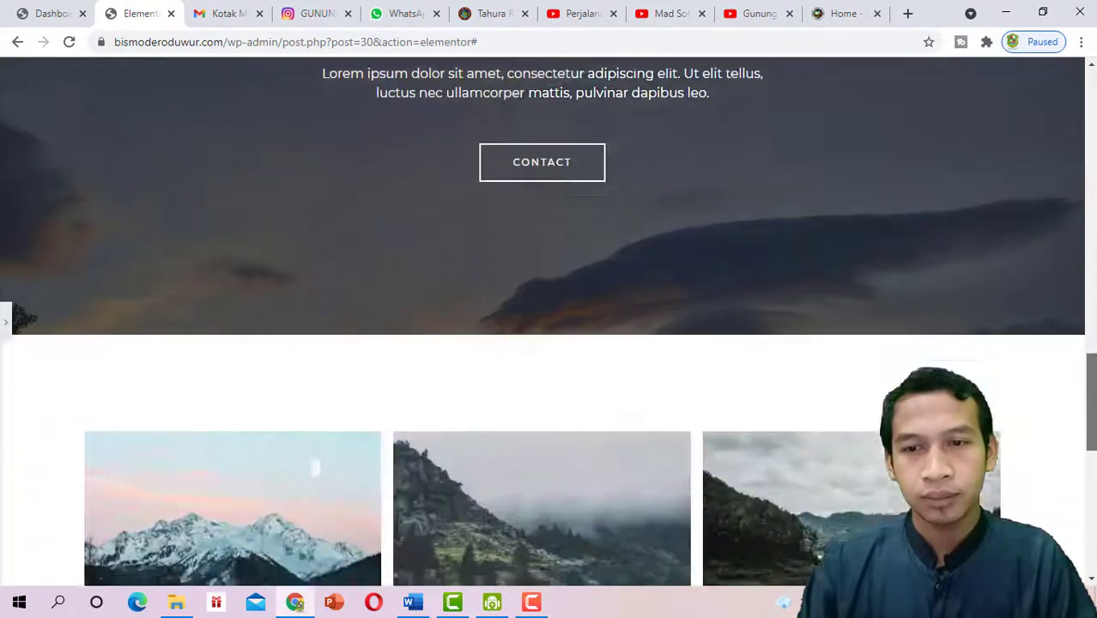
{"action": "scroll", "coordinate": [1092, 425], "scroll_direction": "up", "scroll_amount": 7}
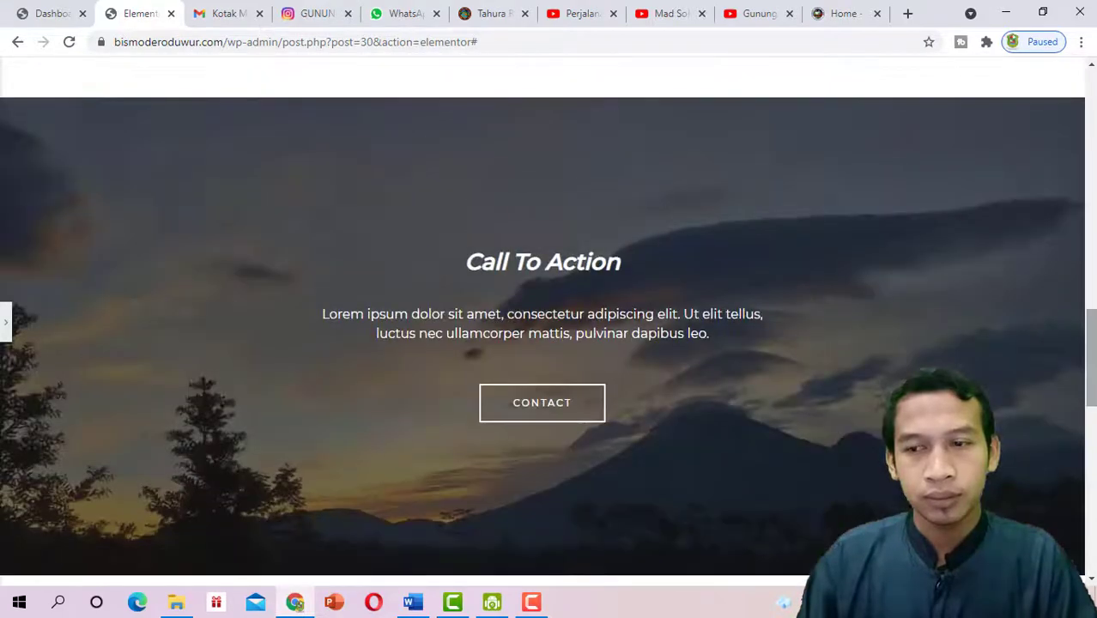
{"action": "mouse_move", "coordinate": [1093, 357]}
{"action": "left_mouse_down"}
{"action": "mouse_move", "coordinate": [1093, 323]}
{"action": "mouse_move", "coordinate": [1093, 346]}
{"action": "left_mouse_up"}
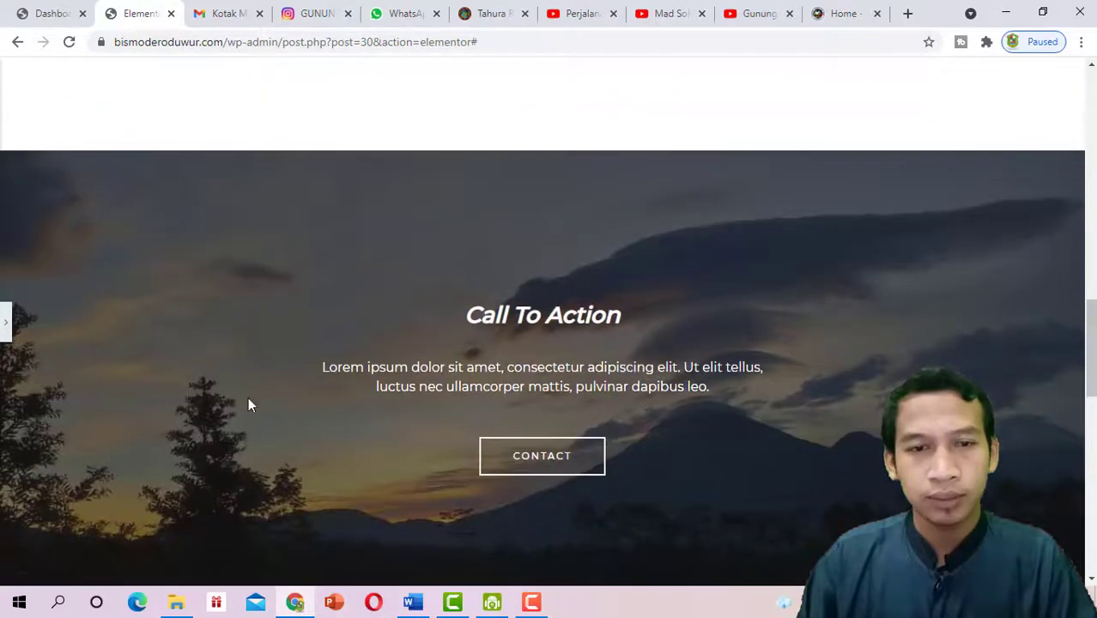
{"action": "left_click", "coordinate": [6, 319]}
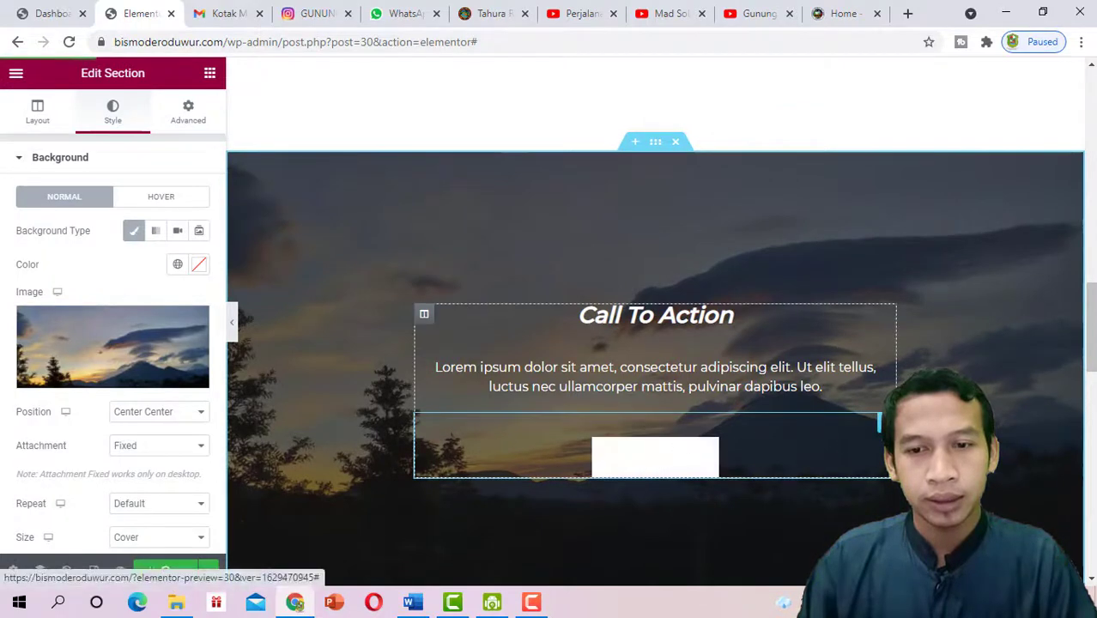
Collapse the section's background settings, check the Call To Action area once more at full width, and restore the editing controls
{"action": "scroll", "coordinate": [652, 464], "scroll_direction": "down", "scroll_amount": 1}
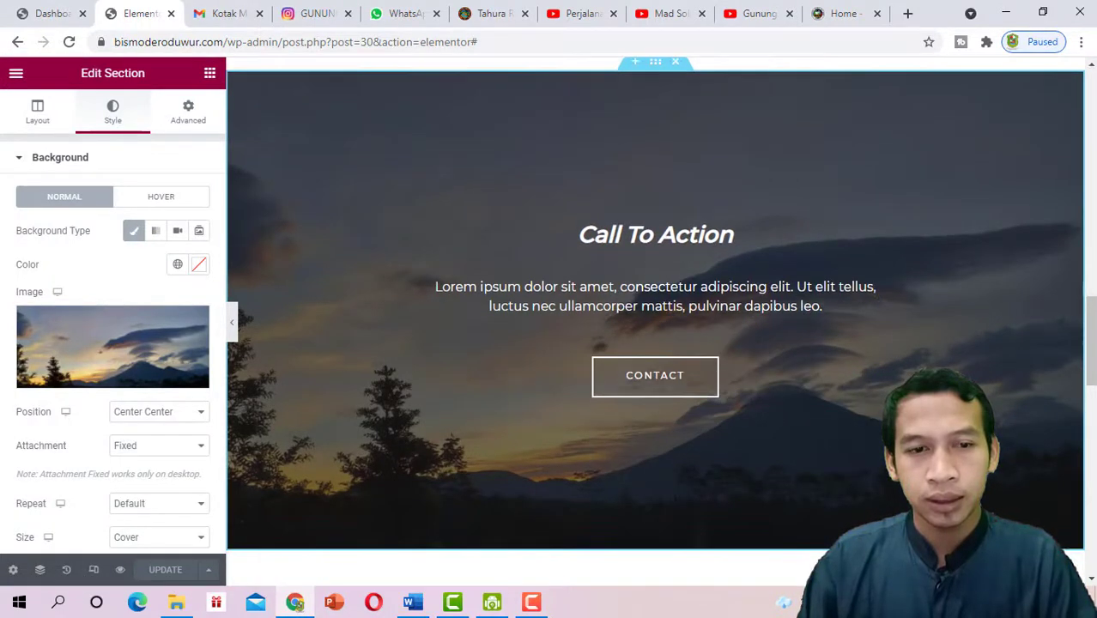
{"action": "left_click", "coordinate": [71, 167]}
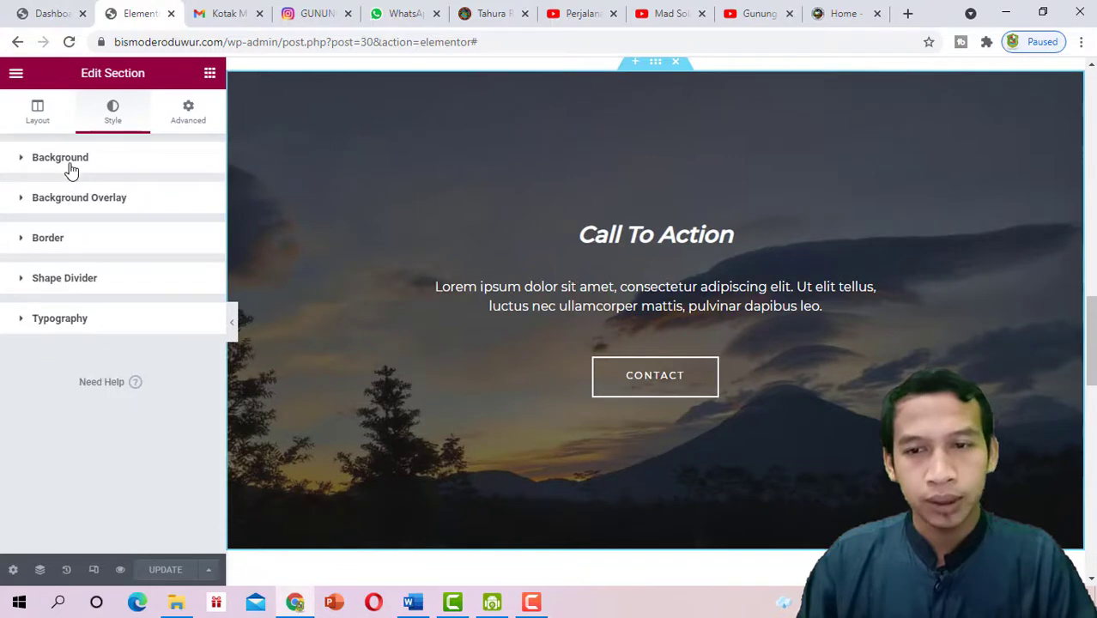
{"action": "left_click", "coordinate": [233, 335]}
{"action": "scroll", "coordinate": [772, 343], "scroll_direction": "down", "scroll_amount": 2}
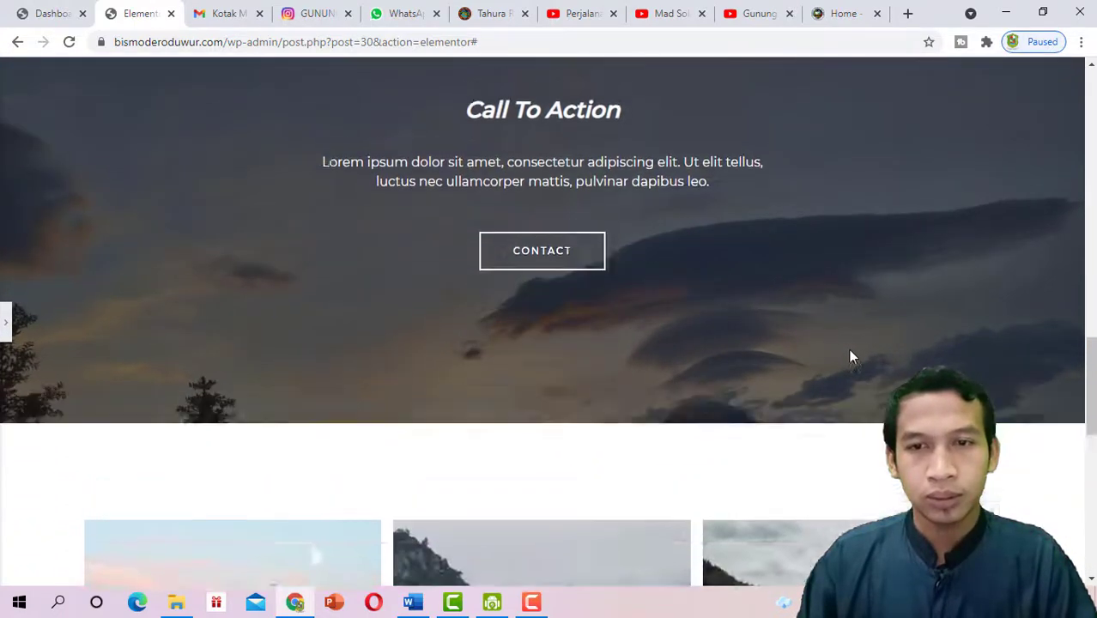
{"action": "scroll", "coordinate": [994, 360], "scroll_direction": "up", "scroll_amount": 3}
{"action": "scroll", "coordinate": [996, 357], "scroll_direction": "down", "scroll_amount": 1}
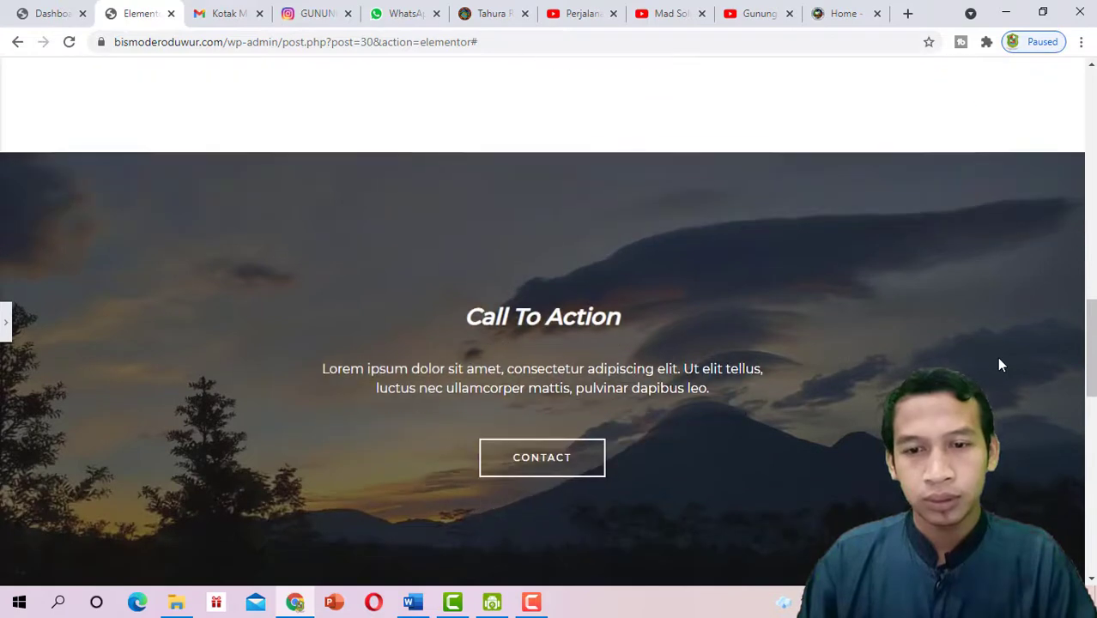
{"action": "left_click", "coordinate": [4, 336]}
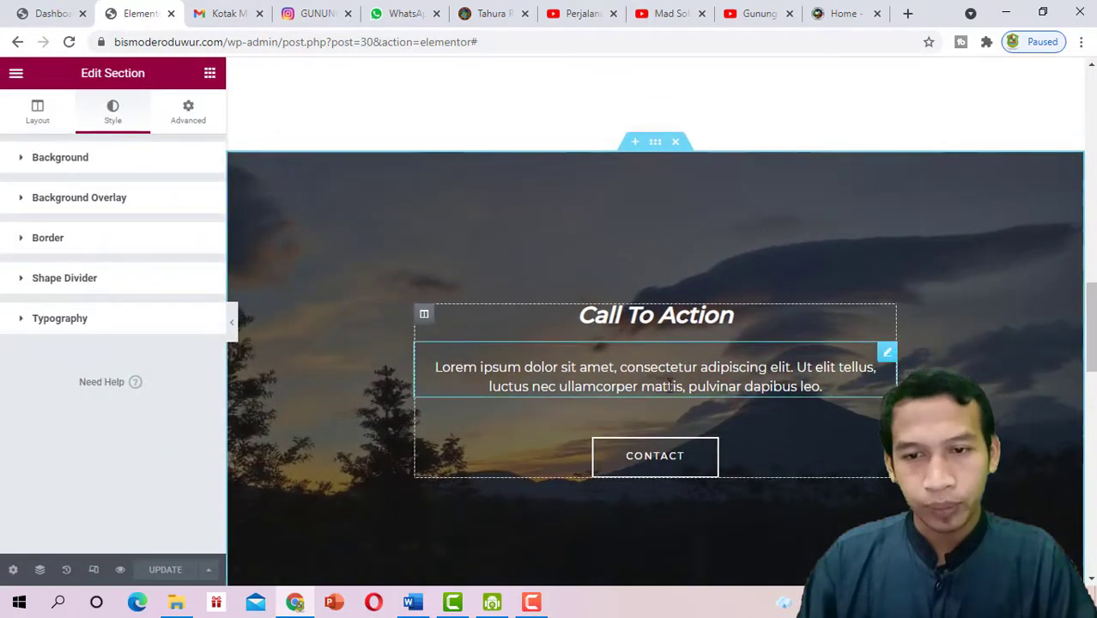
Open the Background Overlay style settings of the Call To Action section
{"action": "left_click", "coordinate": [671, 384]}
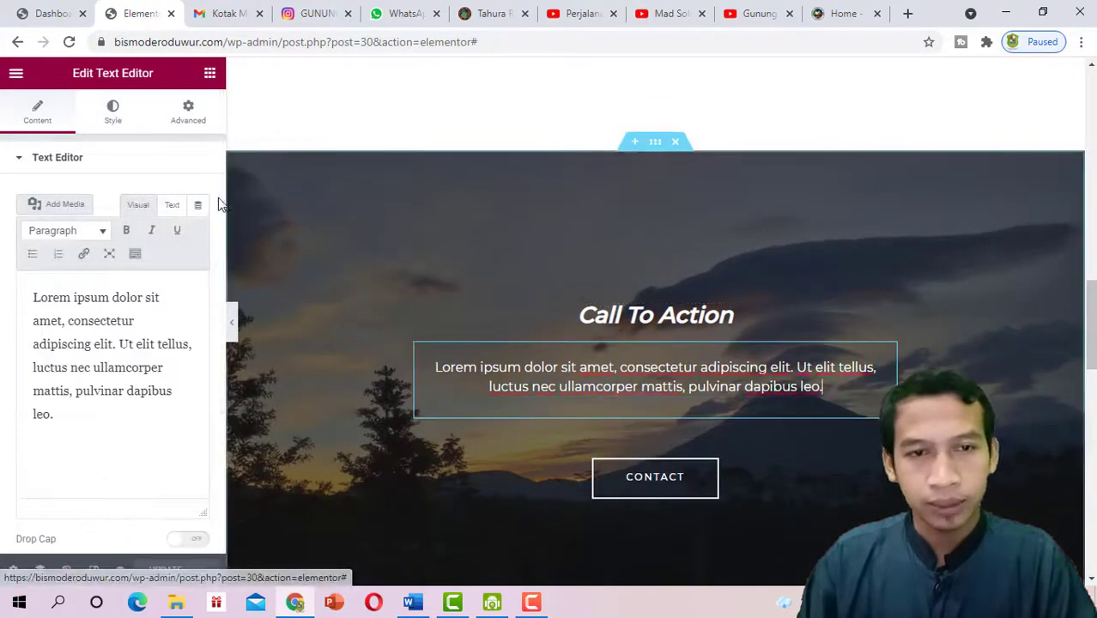
{"action": "left_click", "coordinate": [113, 113]}
{"action": "right_click", "coordinate": [379, 198]}
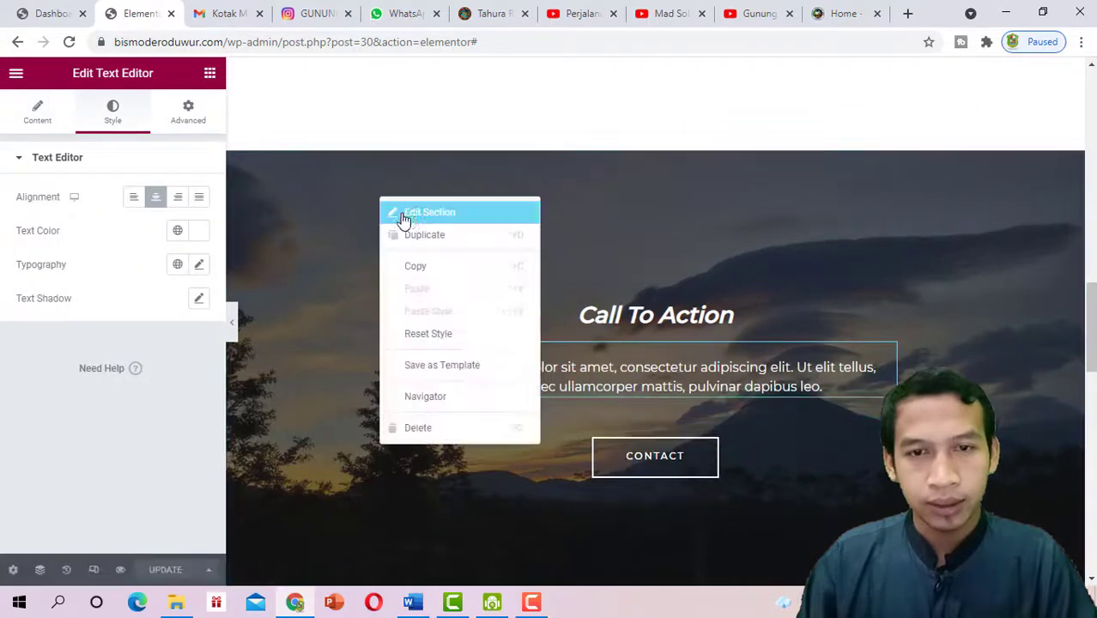
{"action": "left_click", "coordinate": [409, 215]}
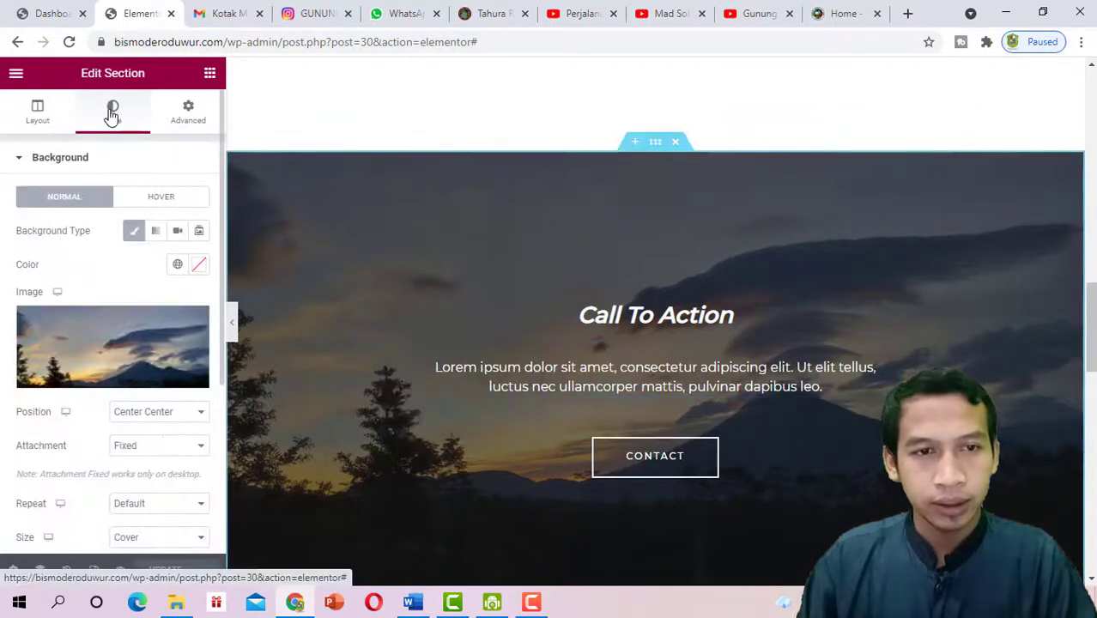
{"action": "left_click", "coordinate": [54, 163]}
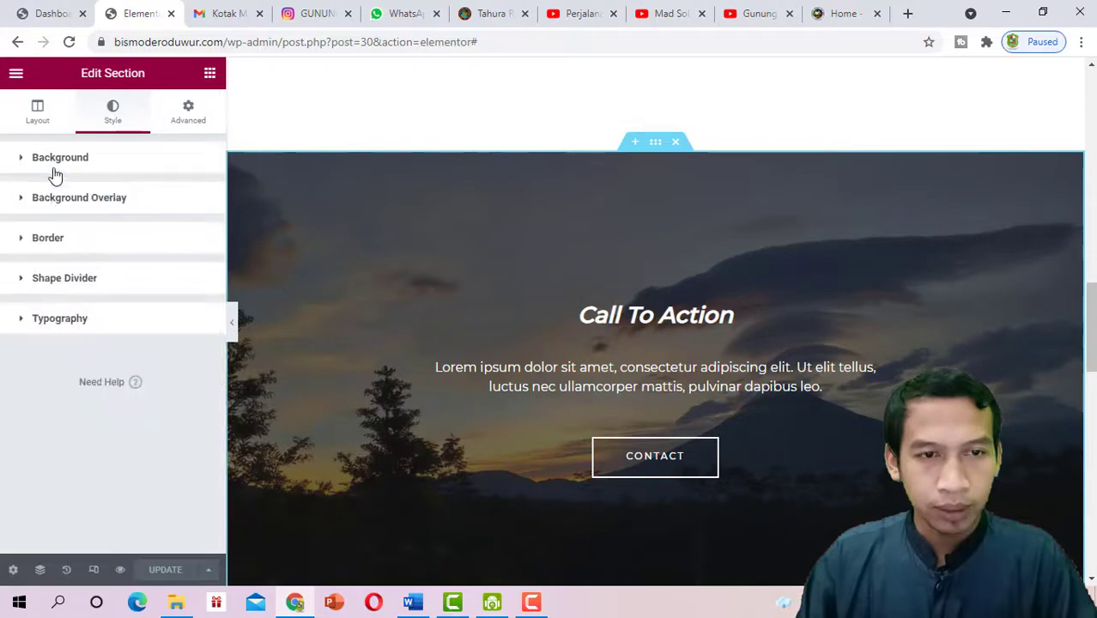
{"action": "left_click", "coordinate": [63, 199]}
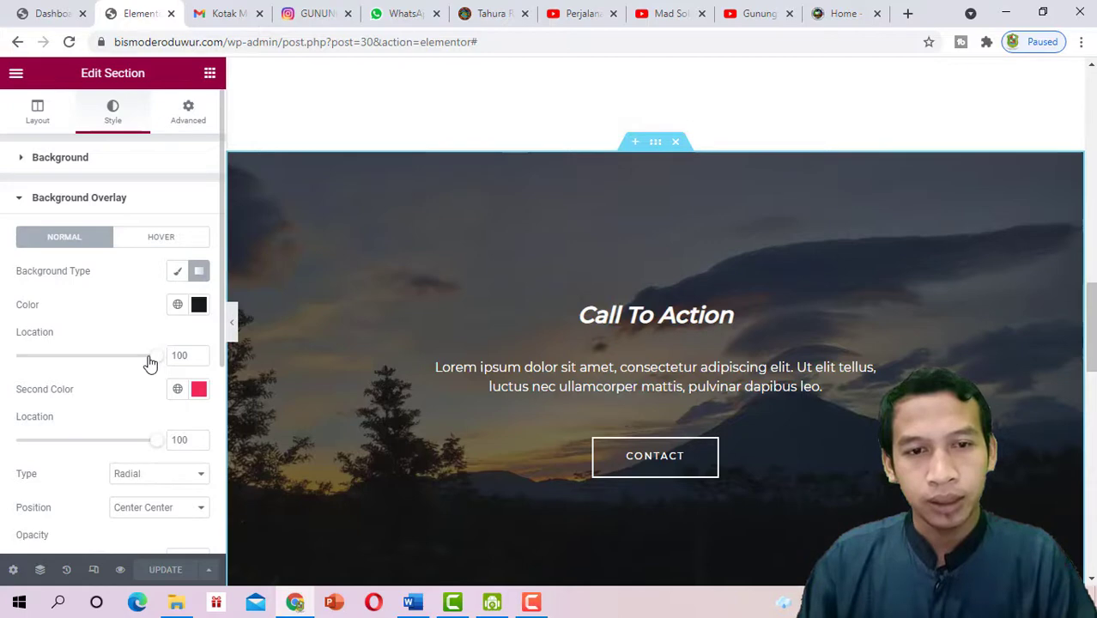
Try white (#FFFFFF) as the overlay's first colour, preview the section at full width, and restore the editing controls
{"action": "left_click", "coordinate": [199, 305]}
{"action": "left_click_drag", "start_coordinate": [218, 362], "coordinate": [71, 358]}
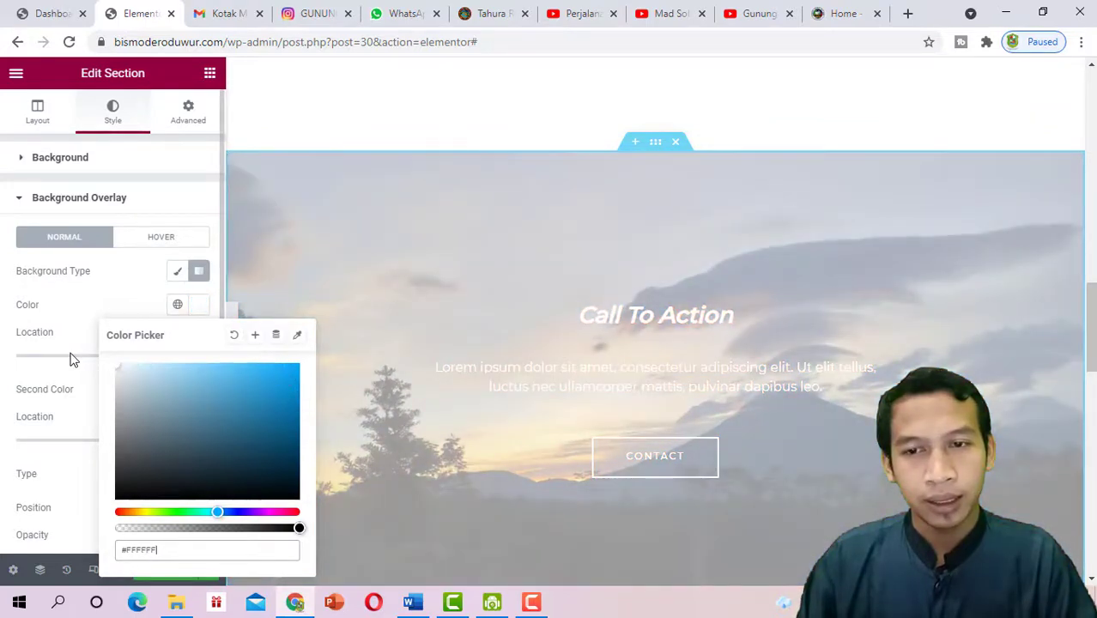
{"action": "left_click", "coordinate": [233, 308]}
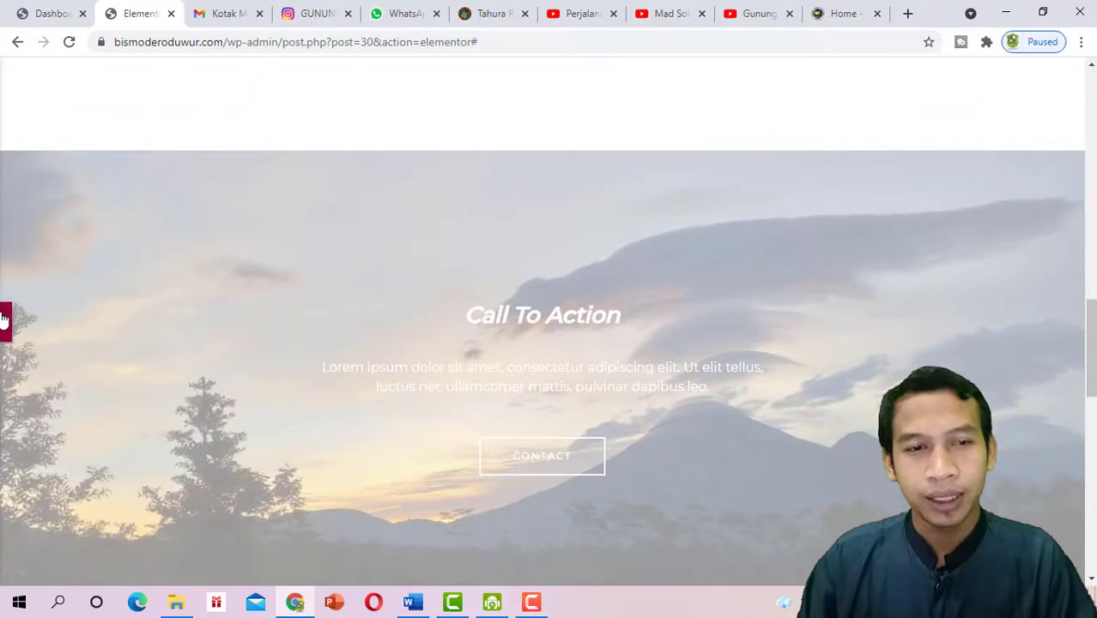
{"action": "left_click", "coordinate": [5, 320]}
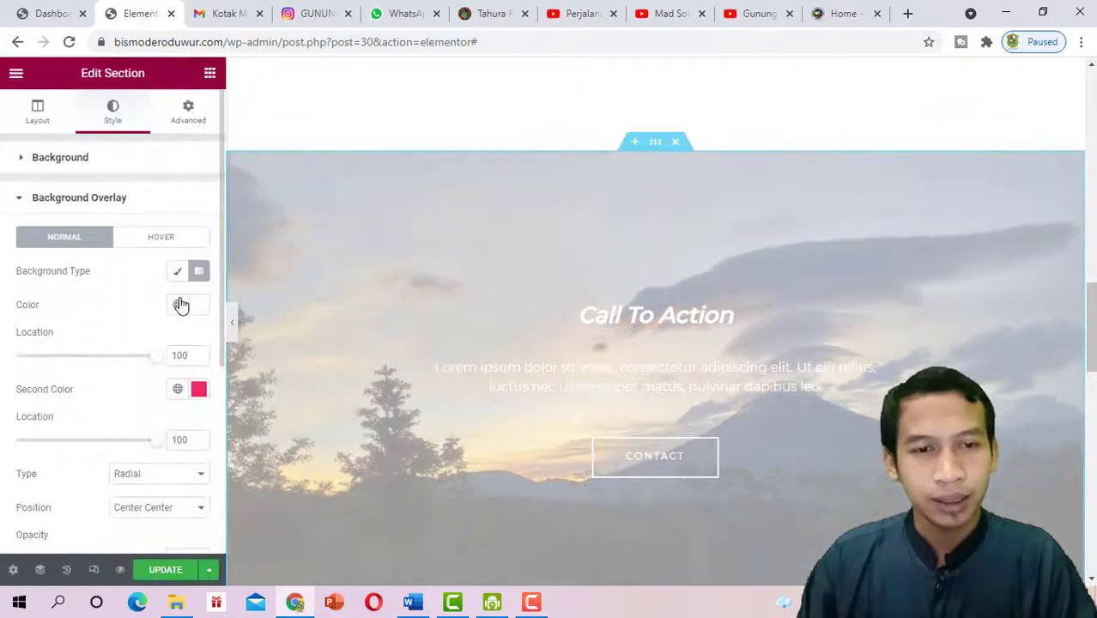
Set the first colour of the Call To Action section's background overlay to a near-black shade
{"action": "left_click", "coordinate": [196, 306]}
{"action": "left_click", "coordinate": [152, 483]}
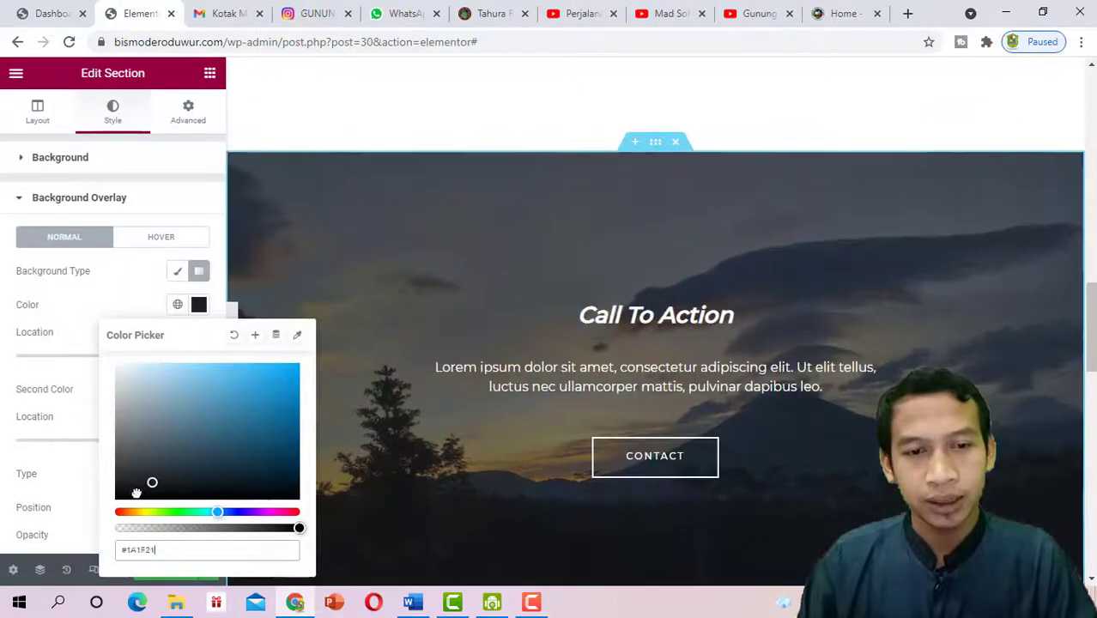
{"action": "left_click_drag", "start_coordinate": [136, 492], "coordinate": [98, 506]}
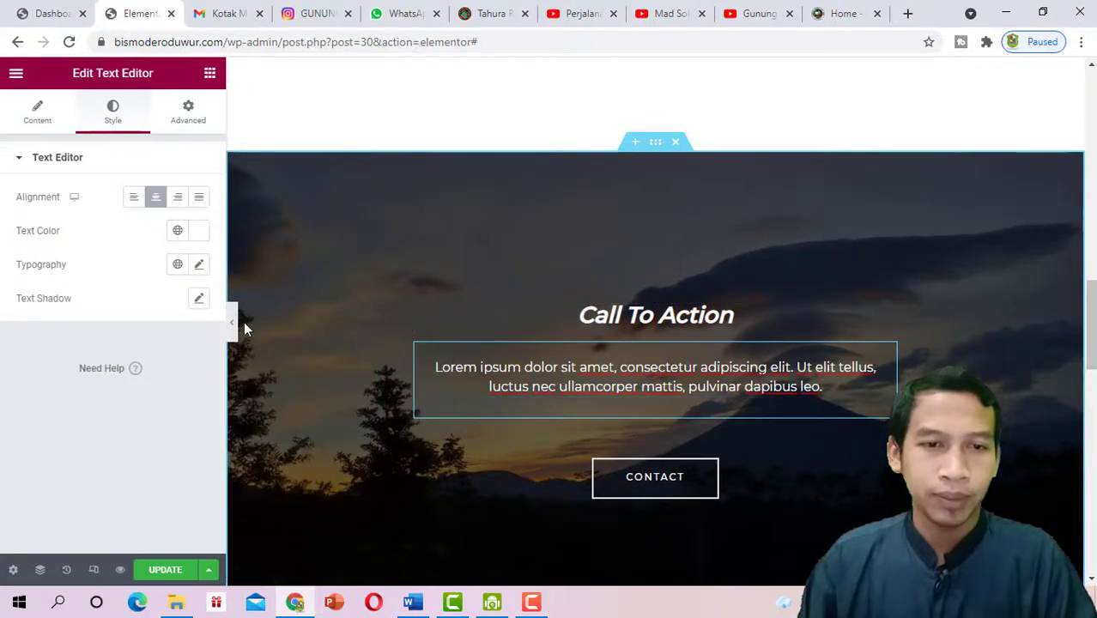
Preview the Call To Action section with its dark overlay at full width, along with the sections above and below it
{"action": "left_click", "coordinate": [232, 326]}
{"action": "scroll", "coordinate": [792, 291], "scroll_direction": "down", "scroll_amount": 2}
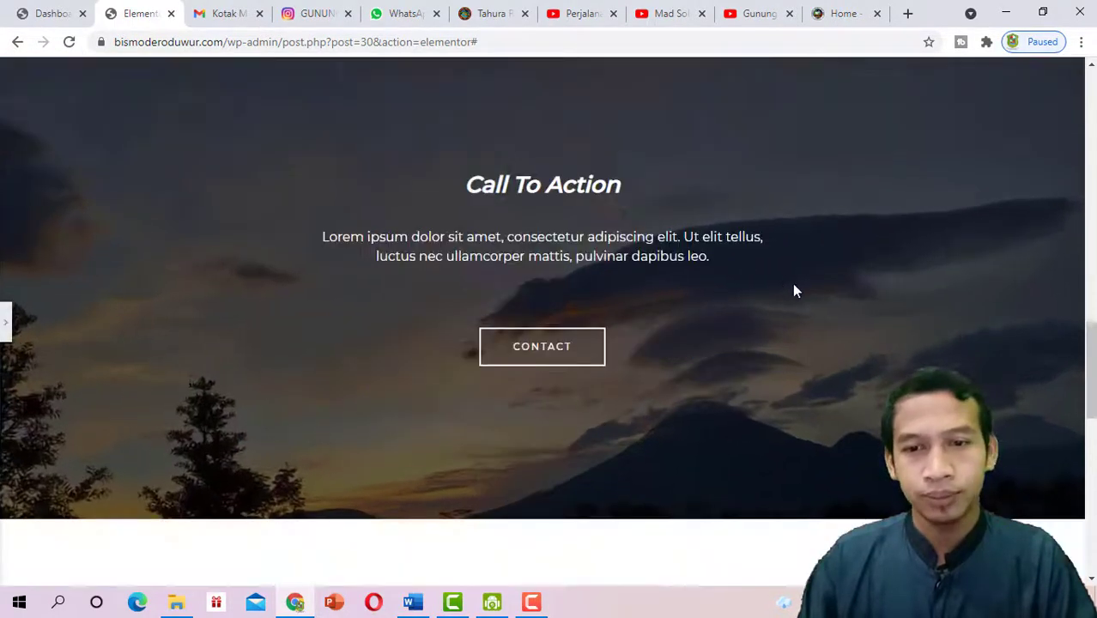
{"action": "scroll", "coordinate": [792, 291], "scroll_direction": "down", "scroll_amount": 2}
{"action": "scroll", "coordinate": [787, 298], "scroll_direction": "up", "scroll_amount": 2}
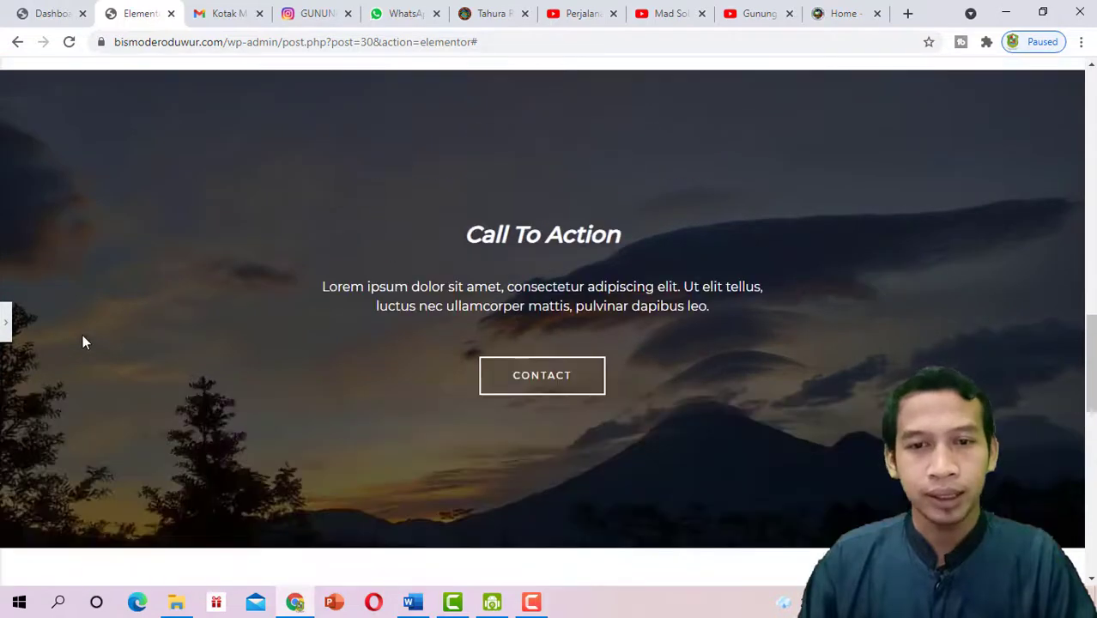
{"action": "left_click", "coordinate": [6, 335]}
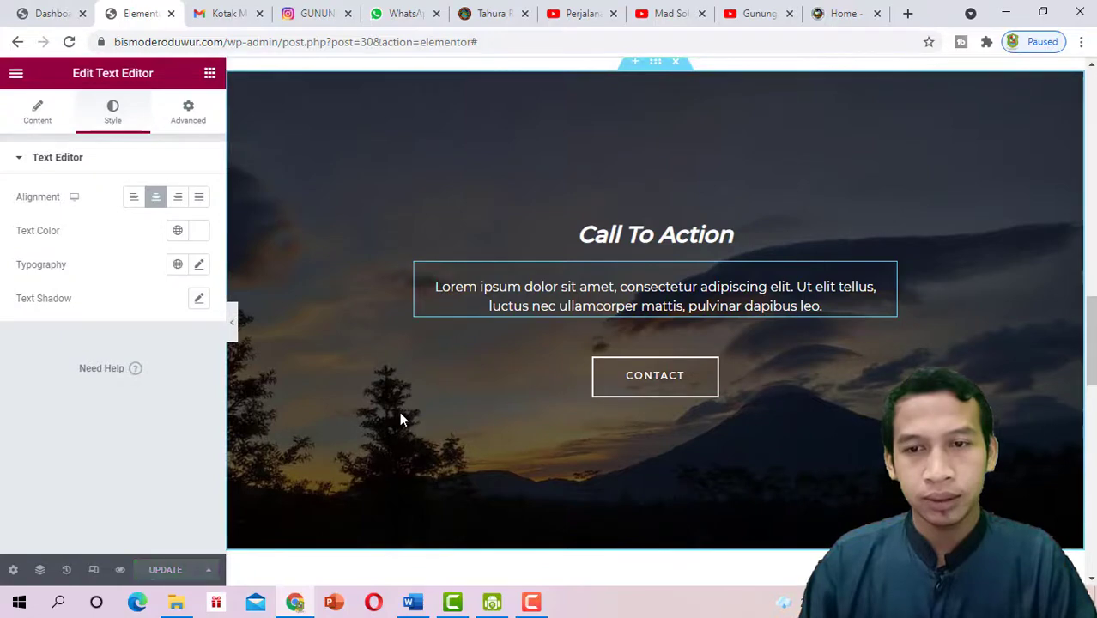
{"action": "left_click", "coordinate": [232, 324]}
{"action": "scroll", "coordinate": [253, 350], "scroll_direction": "up", "scroll_amount": 3}
{"action": "scroll", "coordinate": [261, 353], "scroll_direction": "down", "scroll_amount": 1}
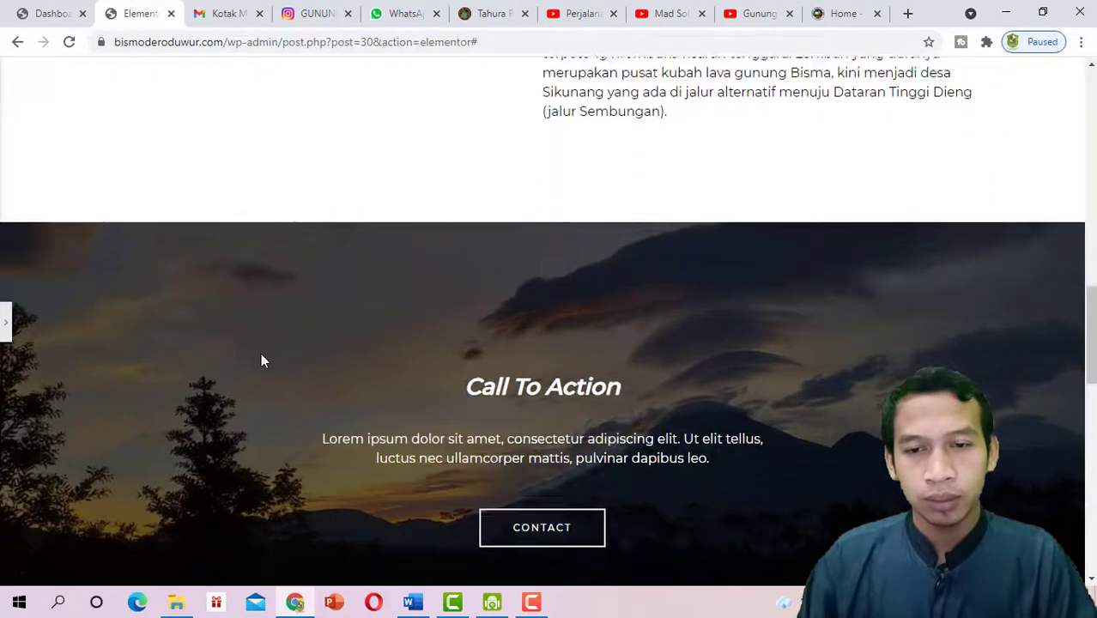
{"action": "scroll", "coordinate": [262, 360], "scroll_direction": "down", "scroll_amount": 3}
{"action": "scroll", "coordinate": [331, 332], "scroll_direction": "up", "scroll_amount": 2}
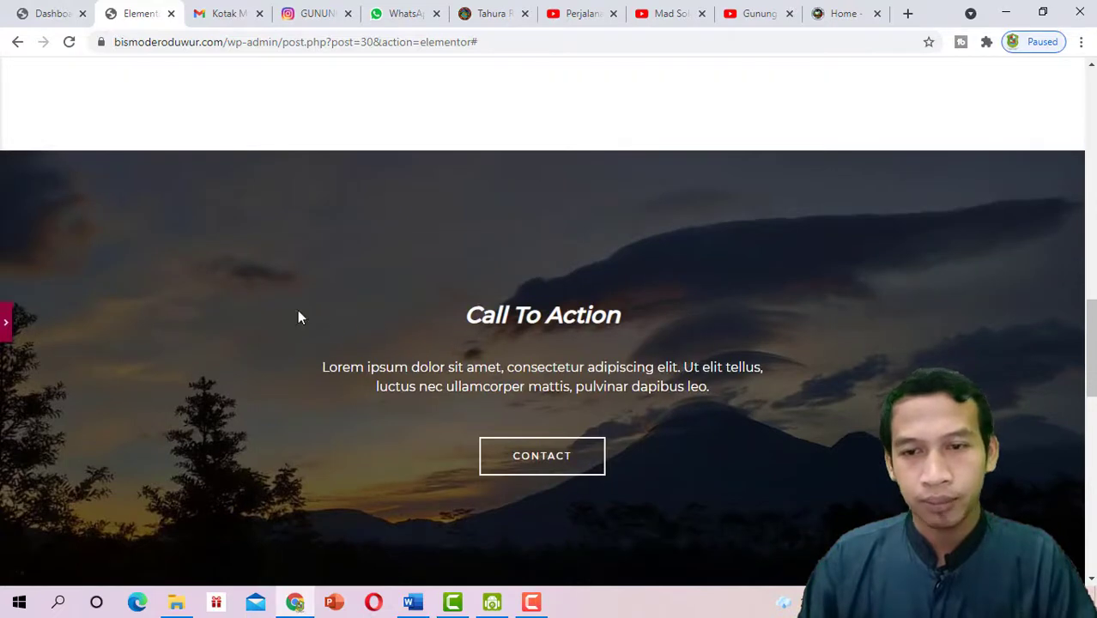
Change the Call To Action heading's title to "Info Pendakian"
{"action": "left_click", "coordinate": [559, 313]}
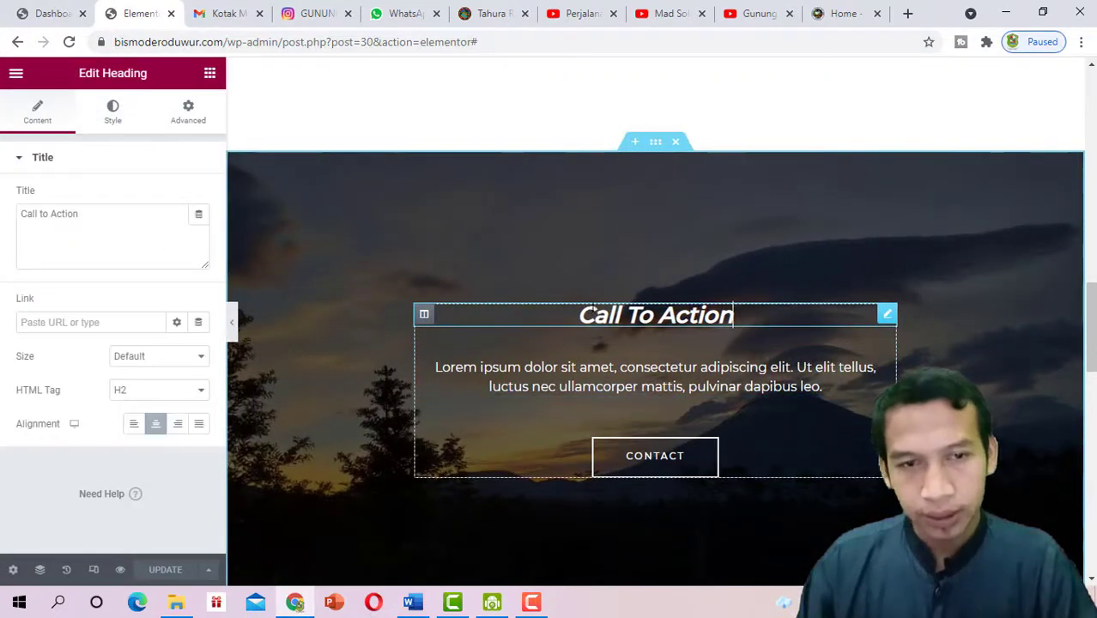
{"action": "left_click_drag", "start_coordinate": [89, 213], "coordinate": [43, 213]}
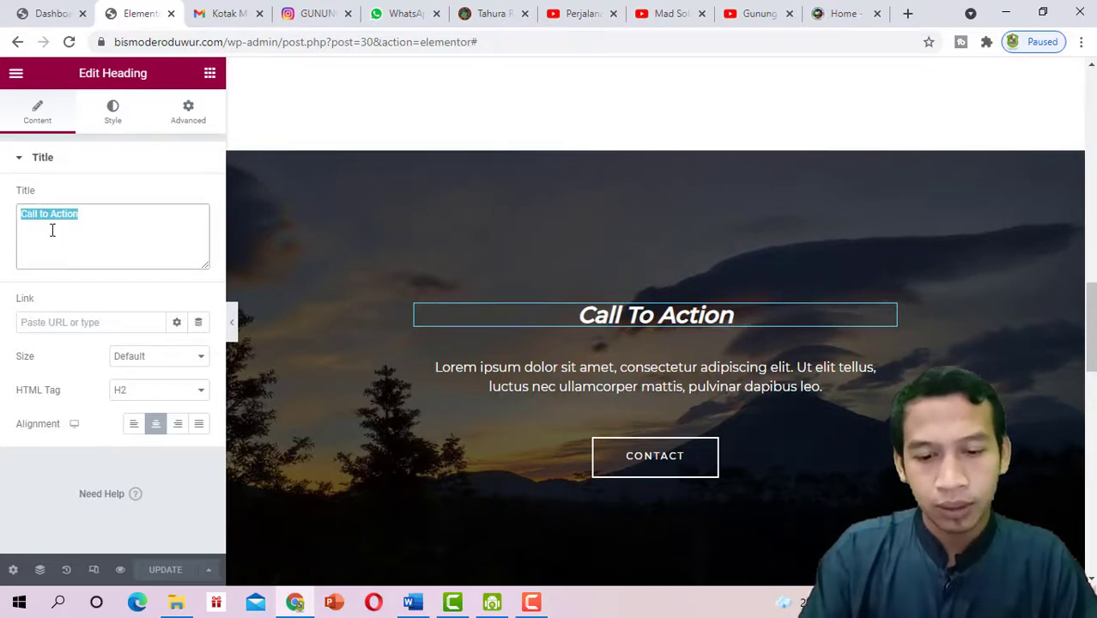
{"action": "type", "text": "Info"}
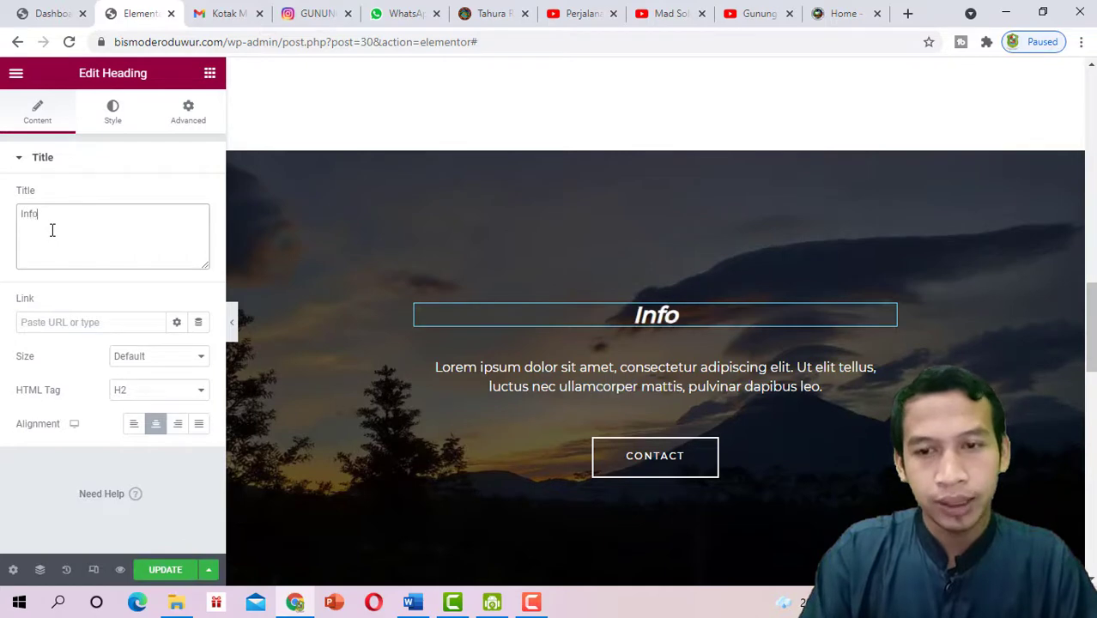
{"action": "type", "text": " Pend"}
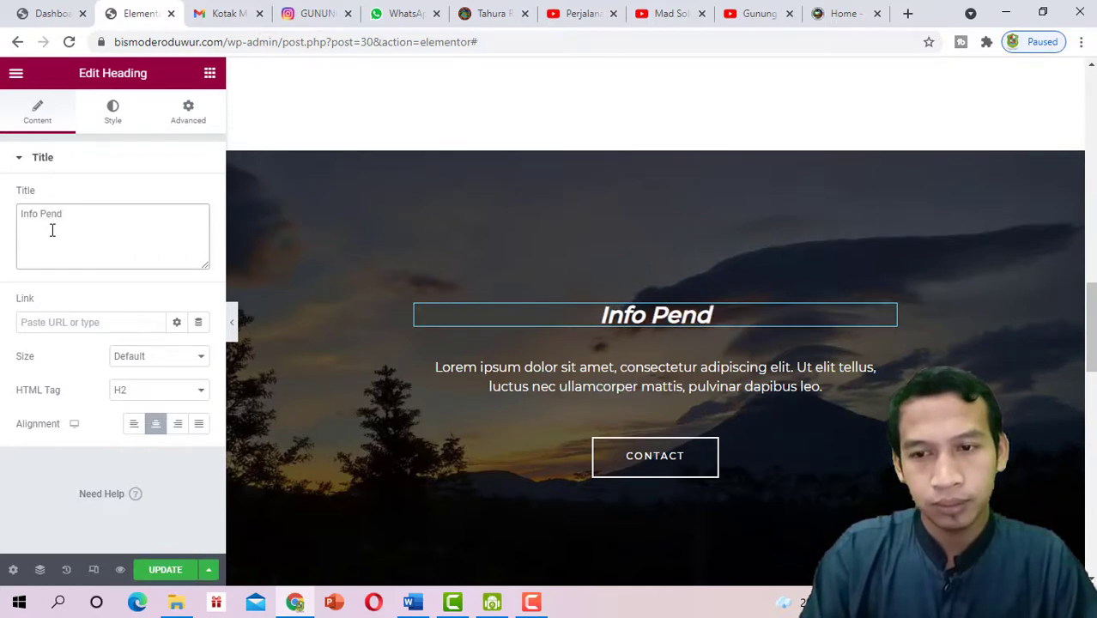
{"action": "type", "text": "akian"}
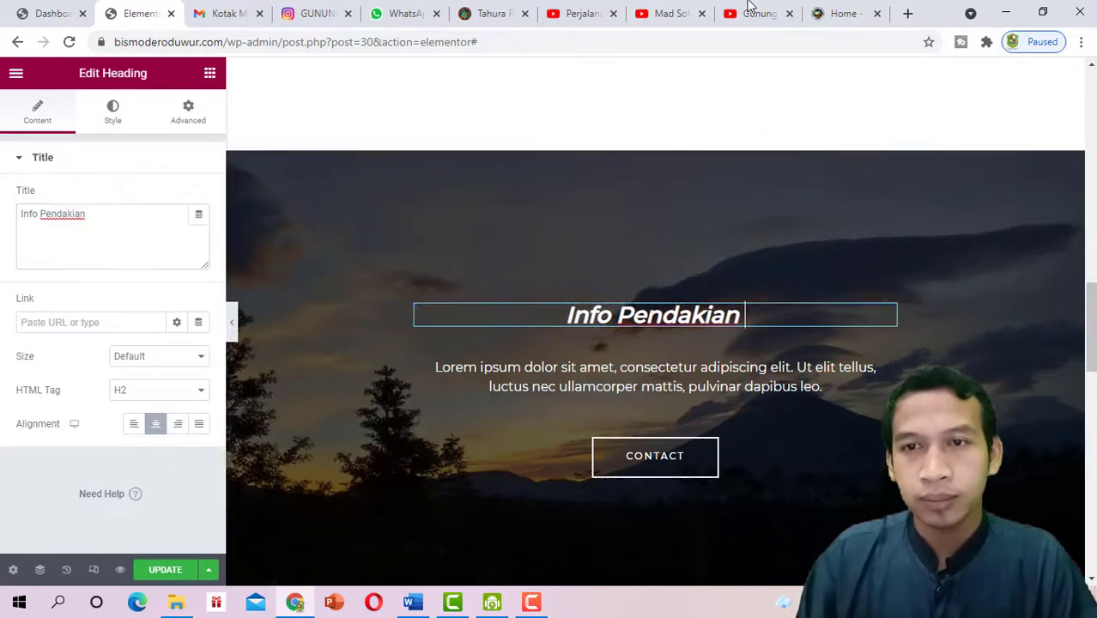
Check the service titles on gunungcikuray.com for reference, and retitle the section heading in the Elementor page as "informasi pendakian"
{"action": "left_click", "coordinate": [837, 15]}
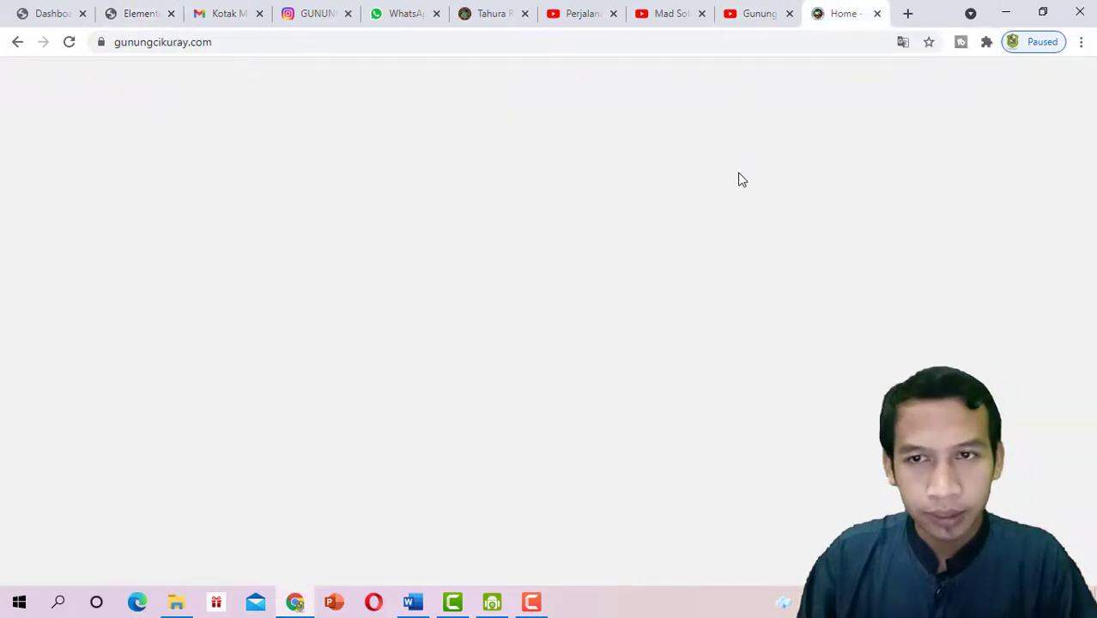
{"action": "scroll", "coordinate": [758, 179], "scroll_direction": "down", "scroll_amount": 1}
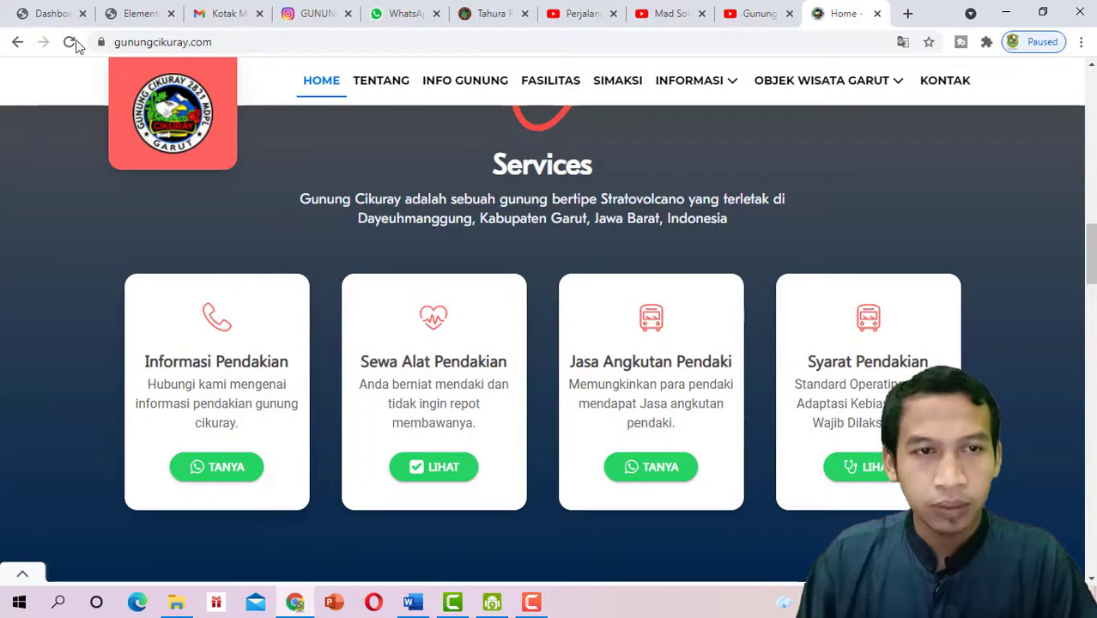
{"action": "left_click", "coordinate": [57, 16]}
{"action": "left_click", "coordinate": [130, 14]}
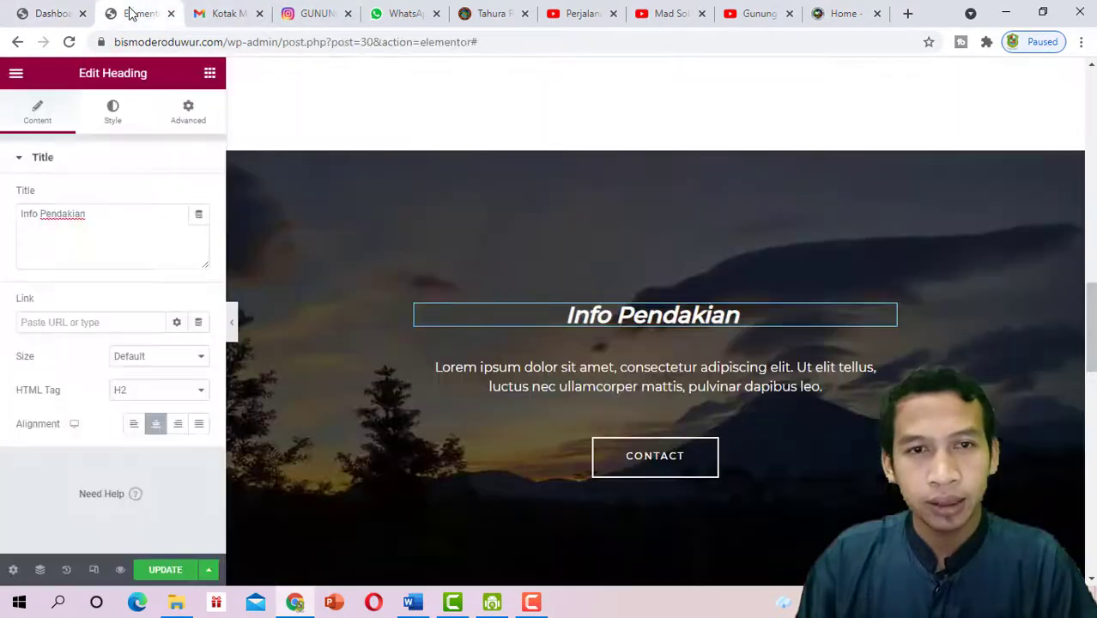
{"action": "left_click_drag", "start_coordinate": [85, 214], "coordinate": [60, 215]}
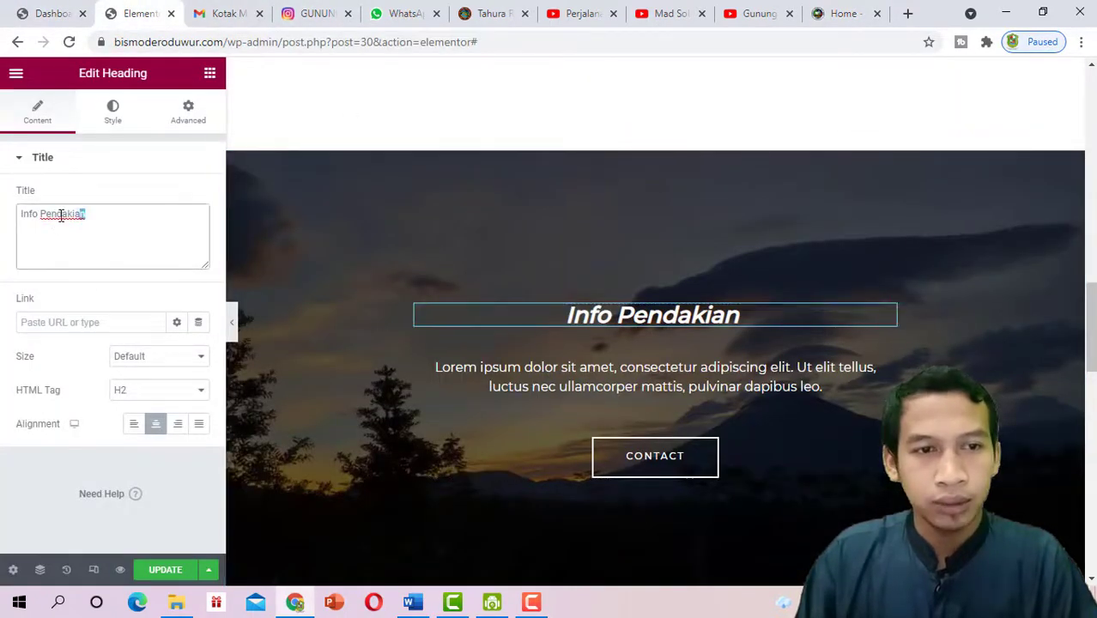
{"action": "type", "text": "I"}
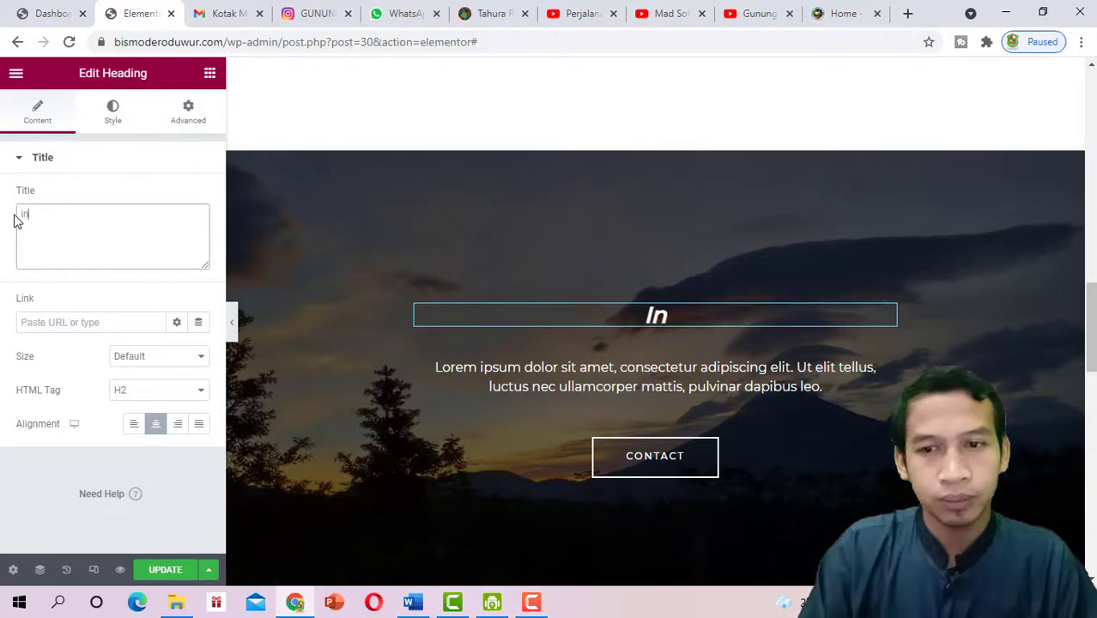
{"action": "type", "text": "nformasi "}
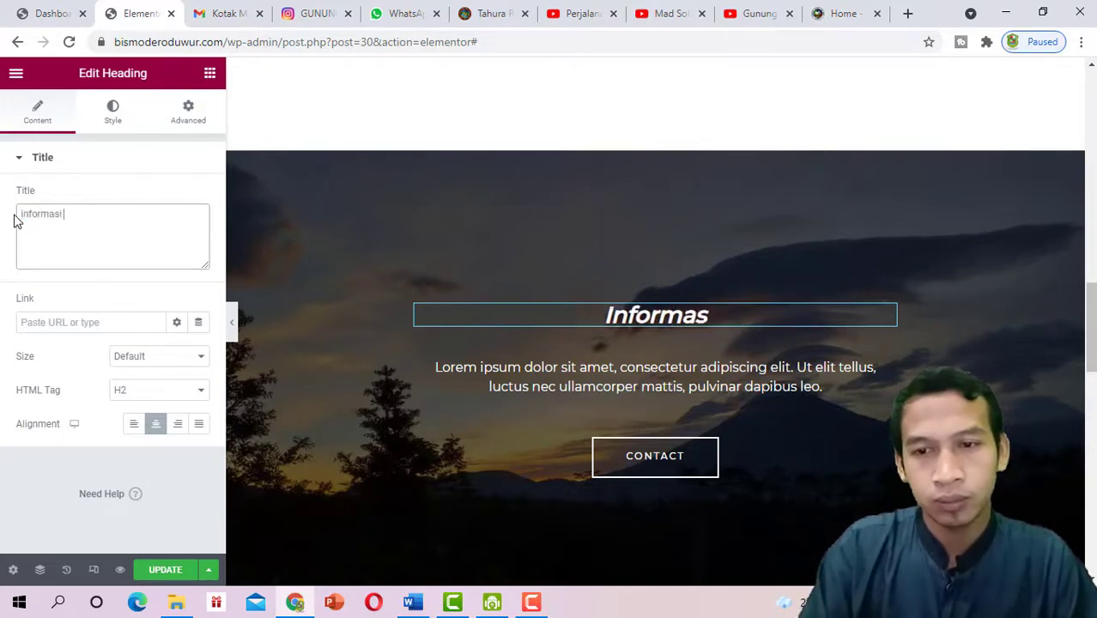
{"action": "type", "text": "Pendakian"}
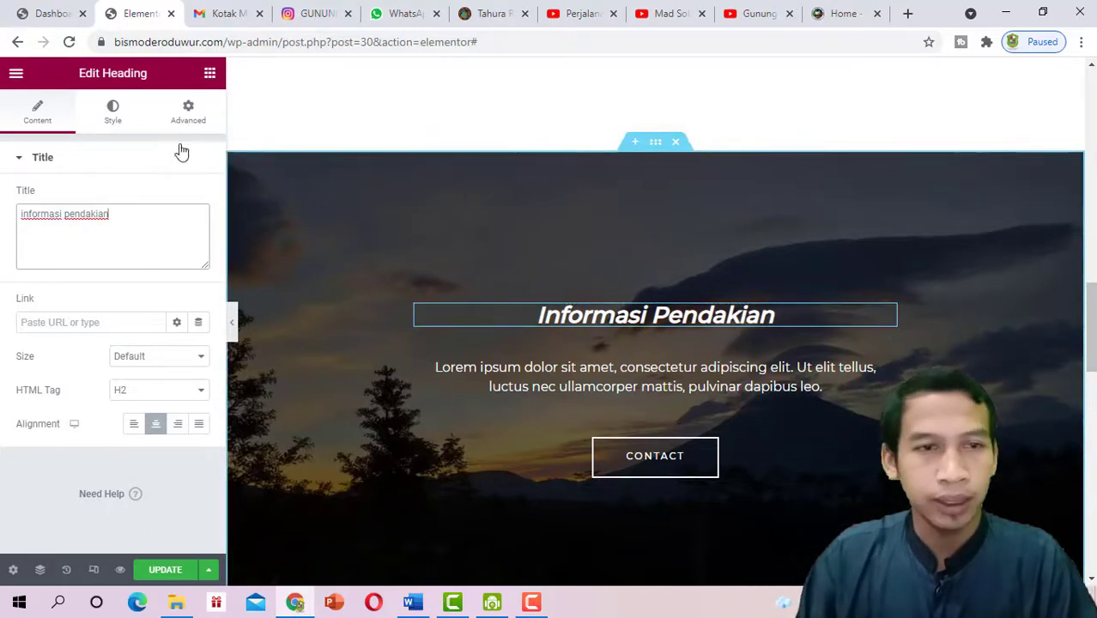
Set the font style in the Informasi Pendakian heading's typography to Normal
{"action": "left_click", "coordinate": [114, 119]}
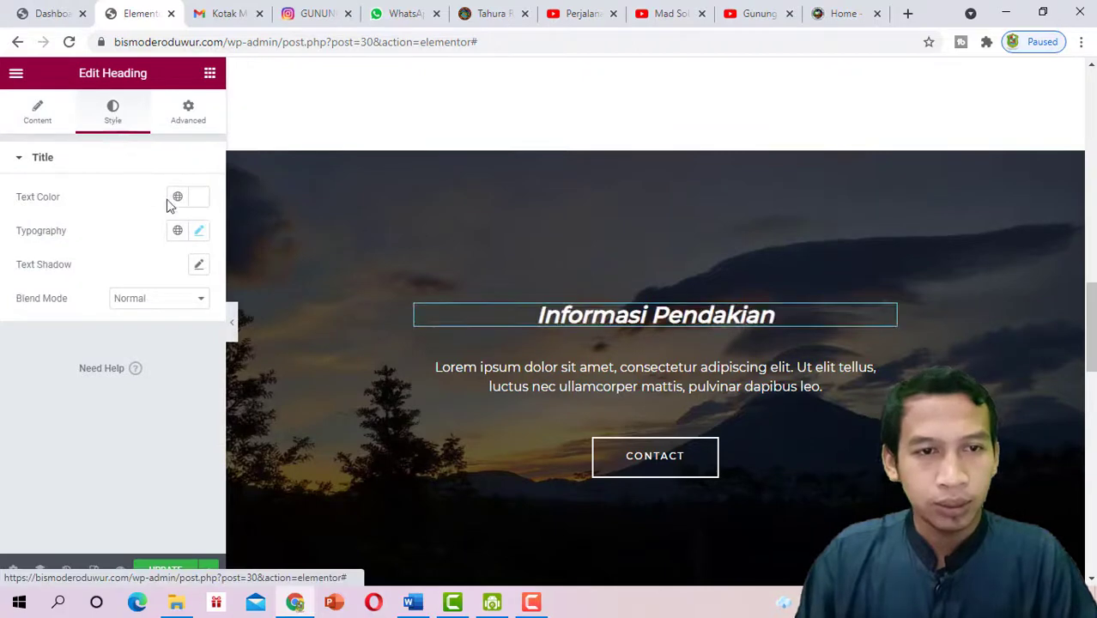
{"action": "left_click", "coordinate": [200, 233]}
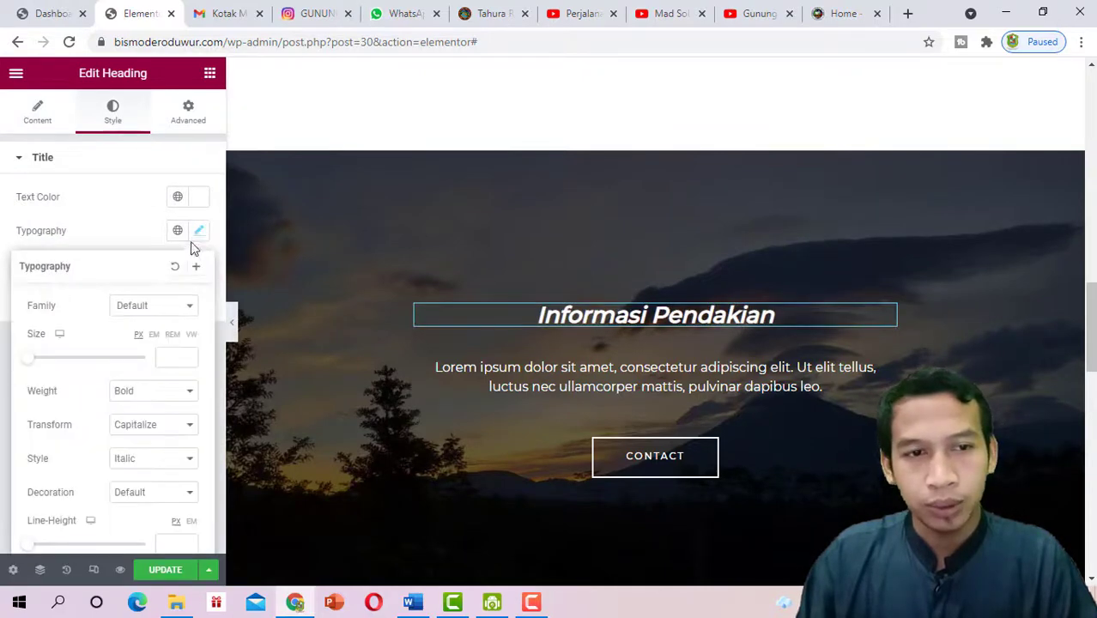
{"action": "left_click", "coordinate": [182, 463]}
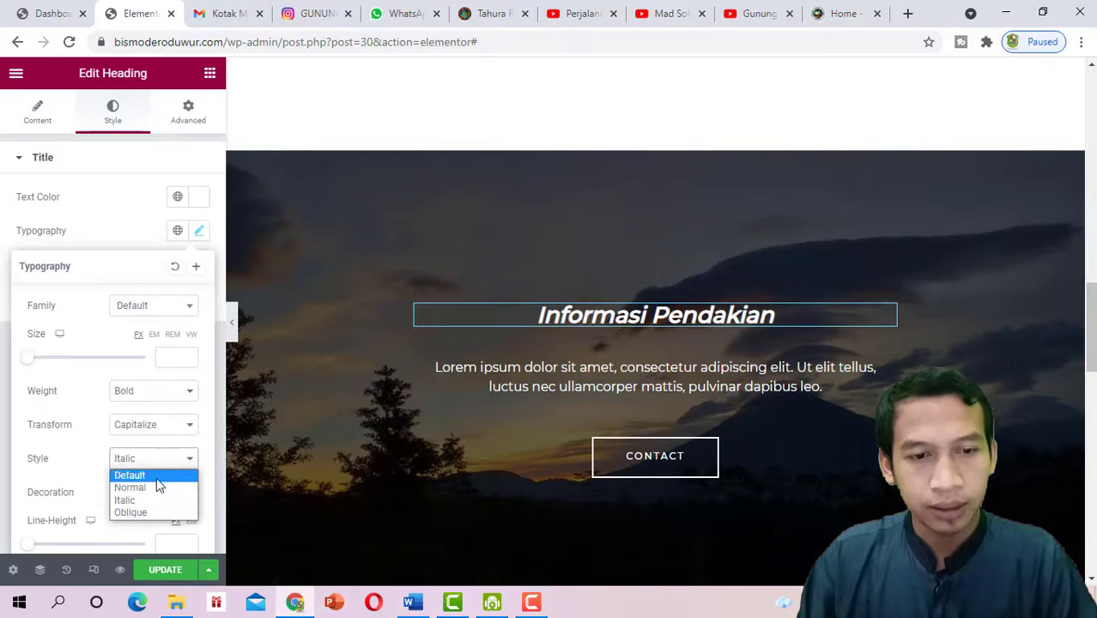
{"action": "left_click", "coordinate": [156, 477]}
{"action": "left_click", "coordinate": [169, 455]}
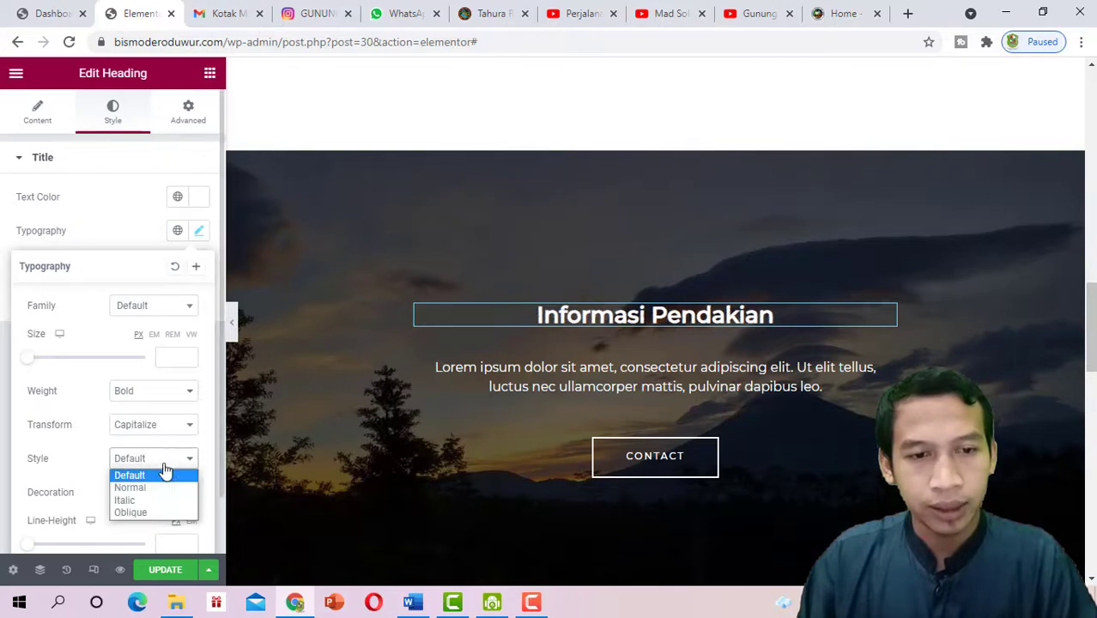
{"action": "left_click", "coordinate": [155, 486]}
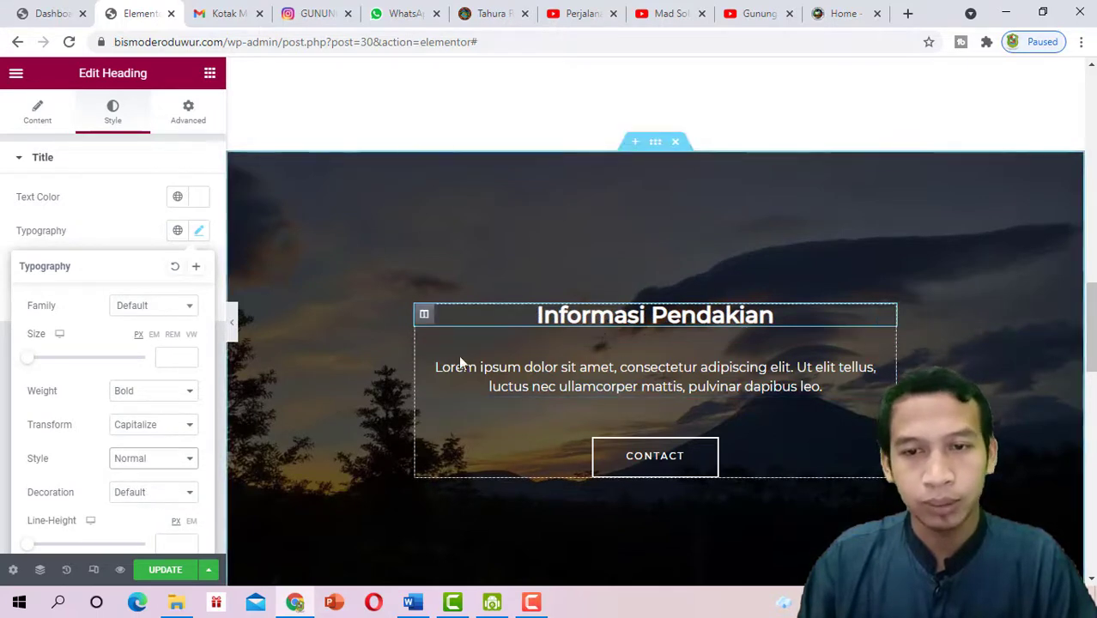
Copy "Hubungi kami mengenai informasi pendakian" from the Informasi Pendakian service card on gunungcikuray.com
{"action": "left_click", "coordinate": [541, 382]}
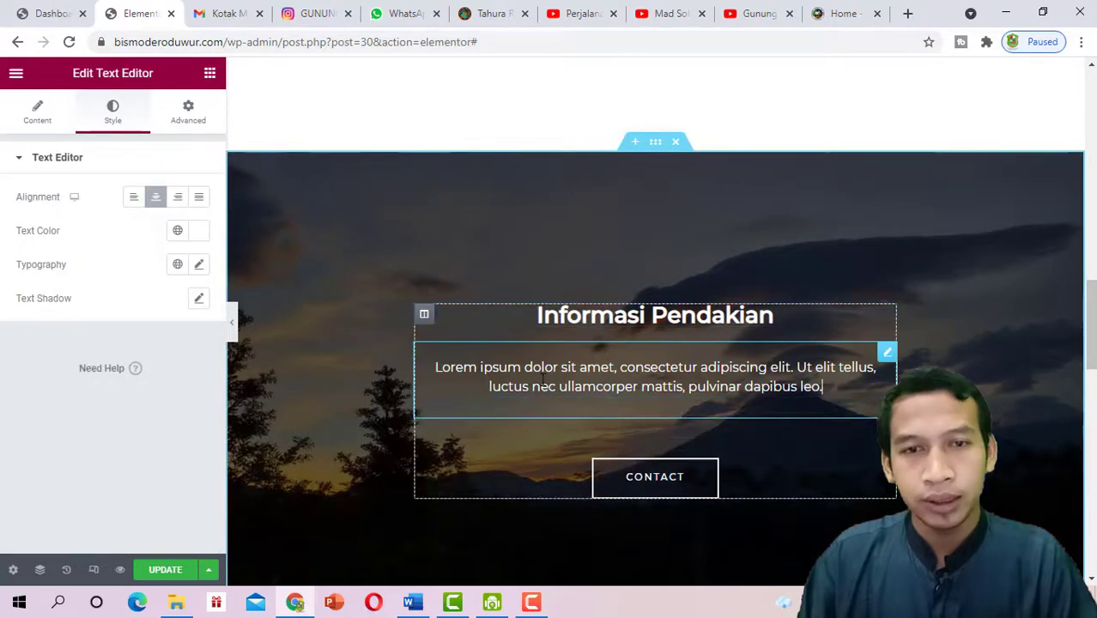
{"action": "left_click", "coordinate": [843, 13]}
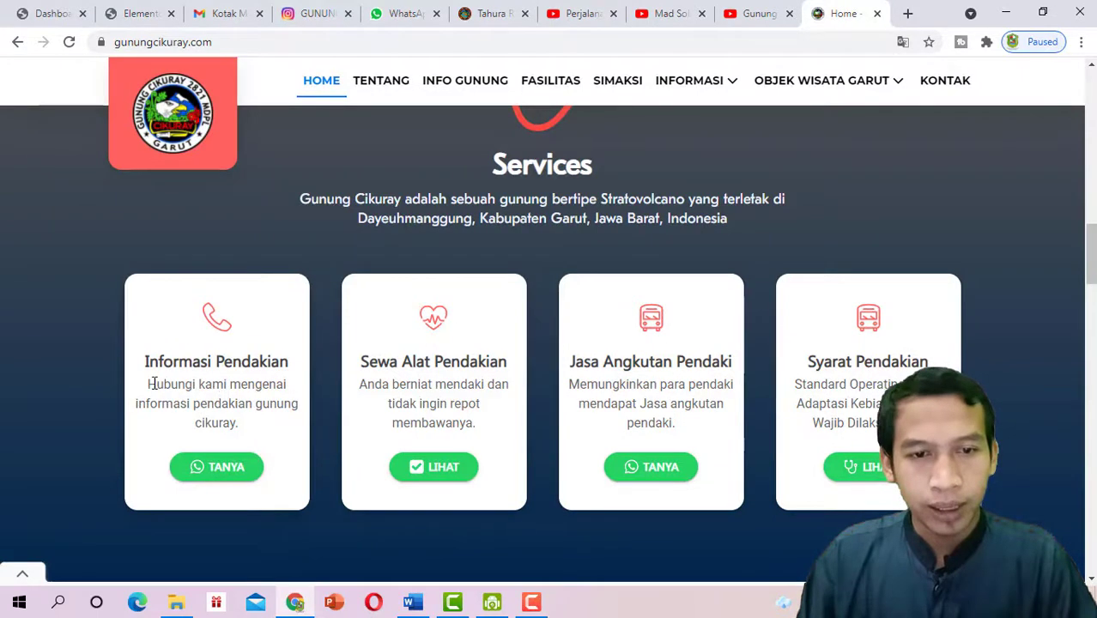
{"action": "left_click_drag", "start_coordinate": [153, 385], "coordinate": [257, 403]}
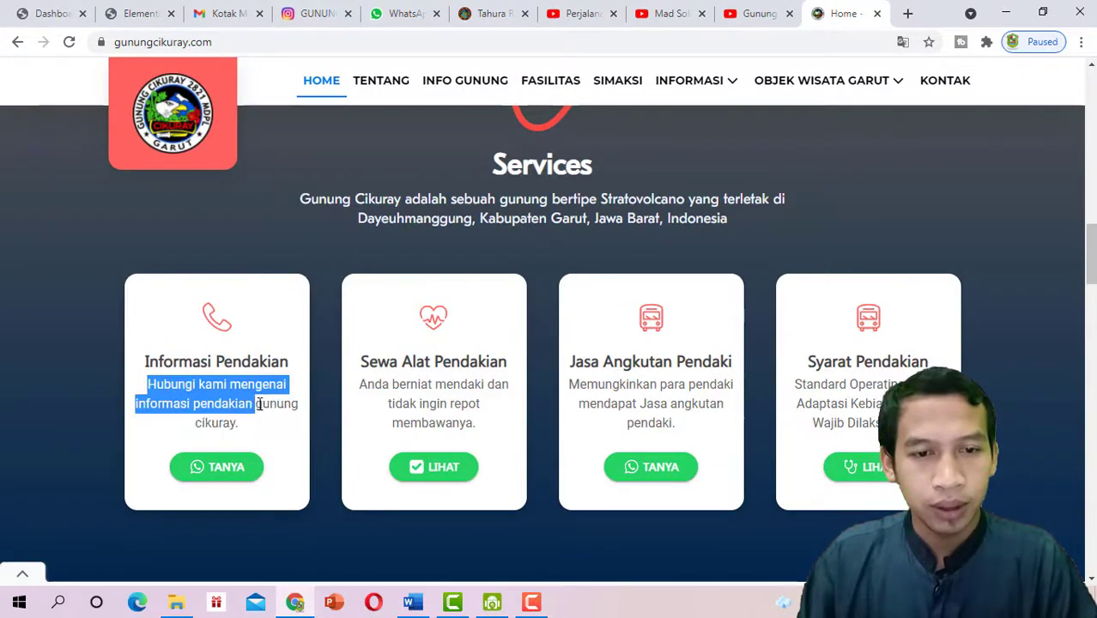
{"action": "right_click", "coordinate": [229, 385]}
{"action": "left_click", "coordinate": [256, 396]}
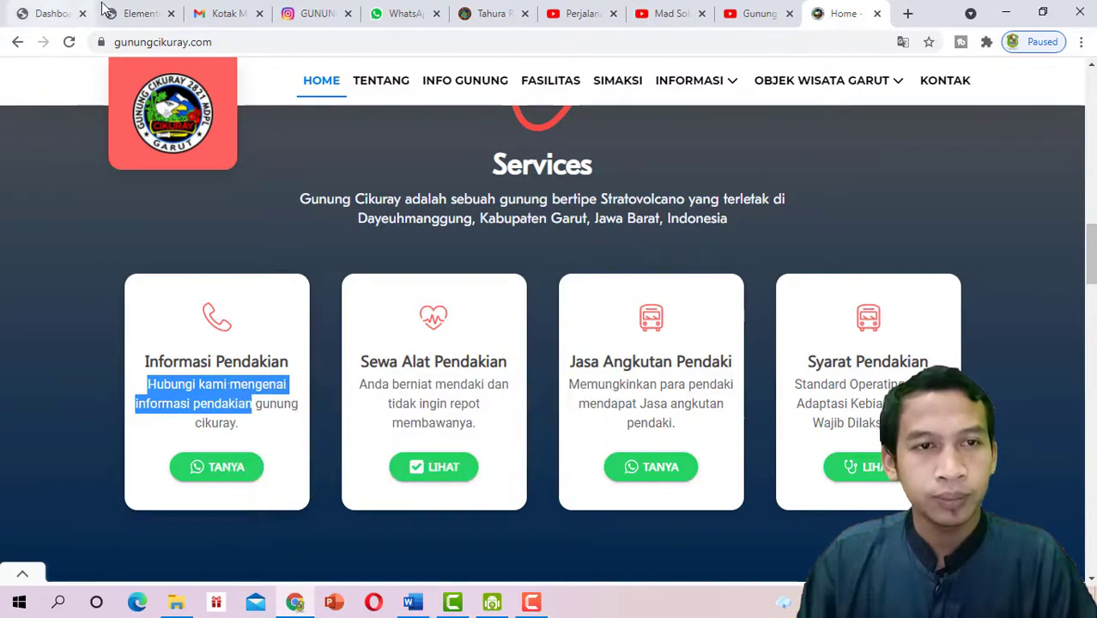
Back in the Elementor page, replace the placeholder paragraph under the Informasi Pendakian heading with the copied text
{"action": "left_click", "coordinate": [137, 14]}
{"action": "left_click", "coordinate": [418, 360]}
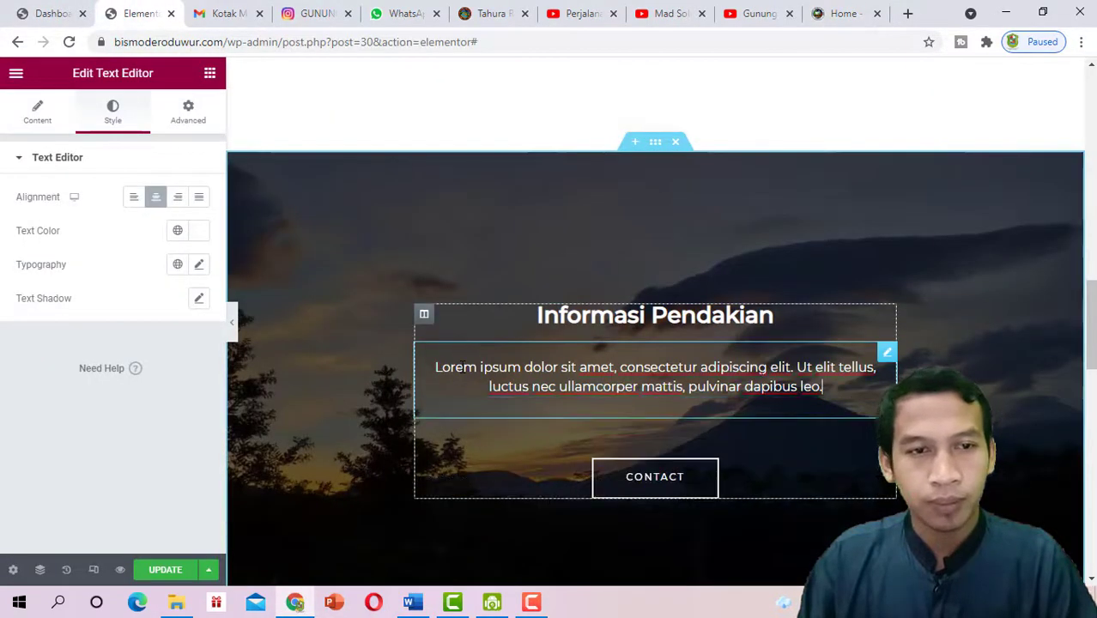
{"action": "left_click", "coordinate": [887, 358]}
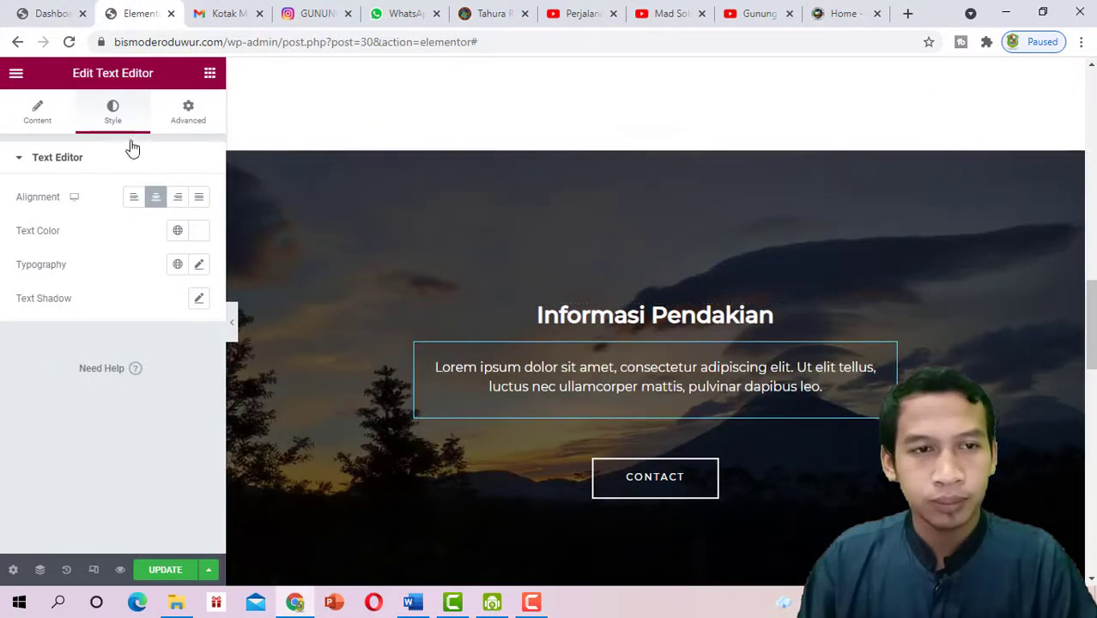
{"action": "left_click", "coordinate": [37, 113]}
{"action": "left_click", "coordinate": [79, 321]}
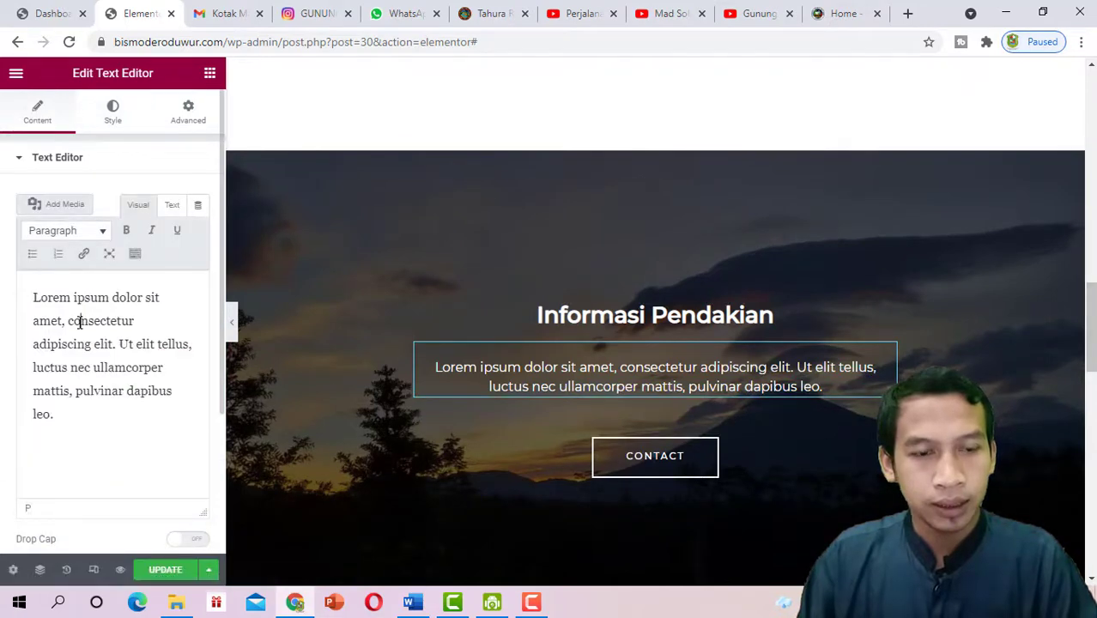
{"action": "key", "text": "ctrl+a"}
{"action": "key", "text": "BackSpace"}
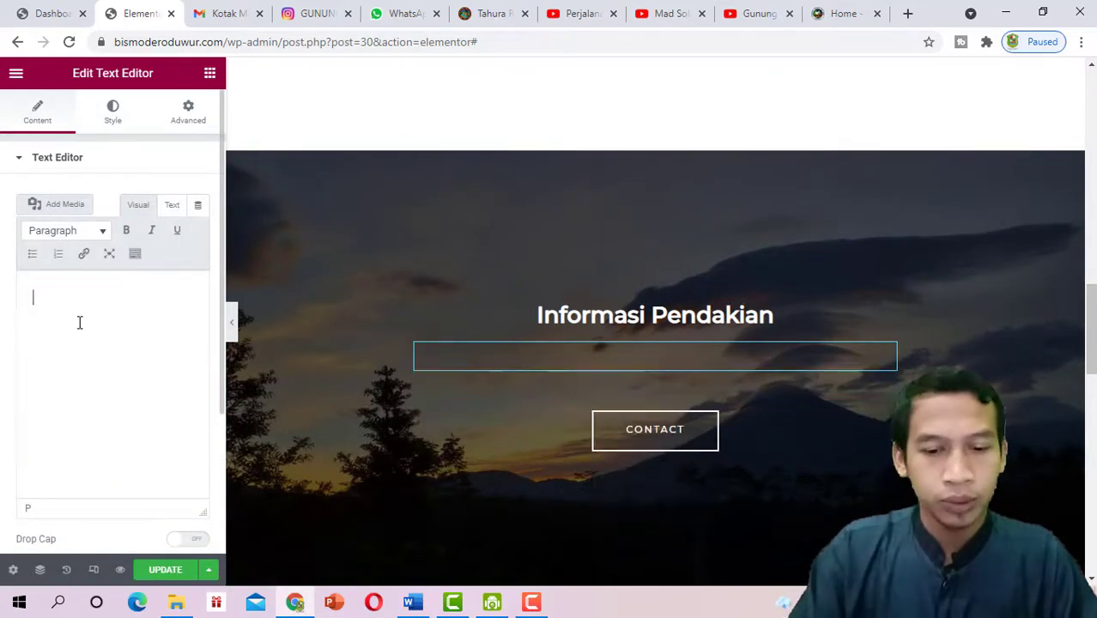
{"action": "key", "text": "ctrl+v"}
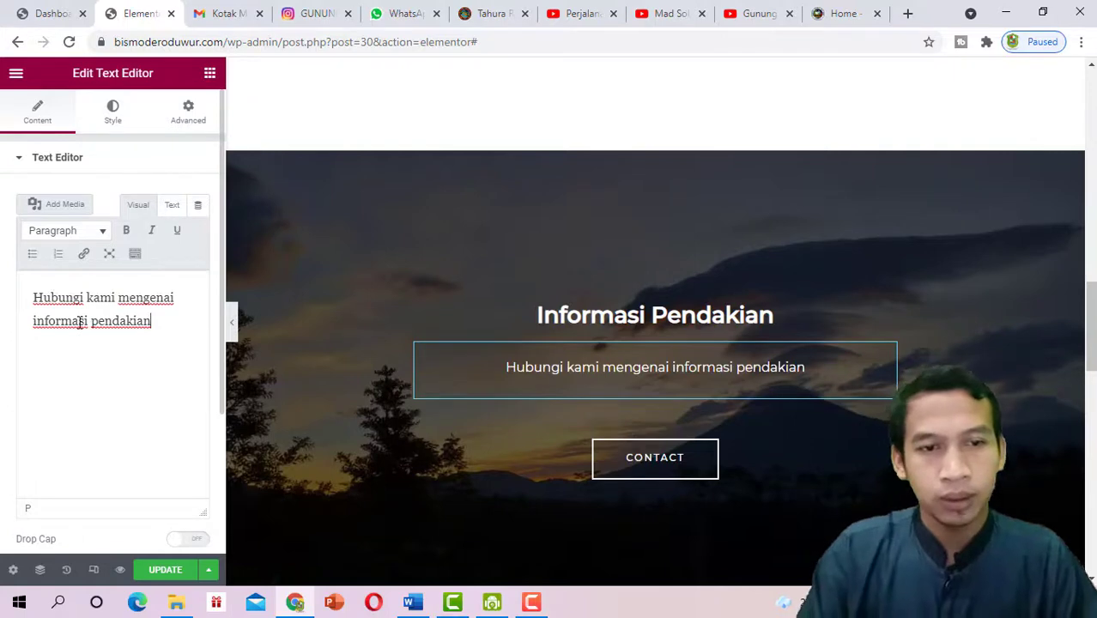
Complete the Informasi Pendakian paragraph with "Gunung Bismo via Deroduwur" and update the page
{"action": "type", "text": "Gunun"}
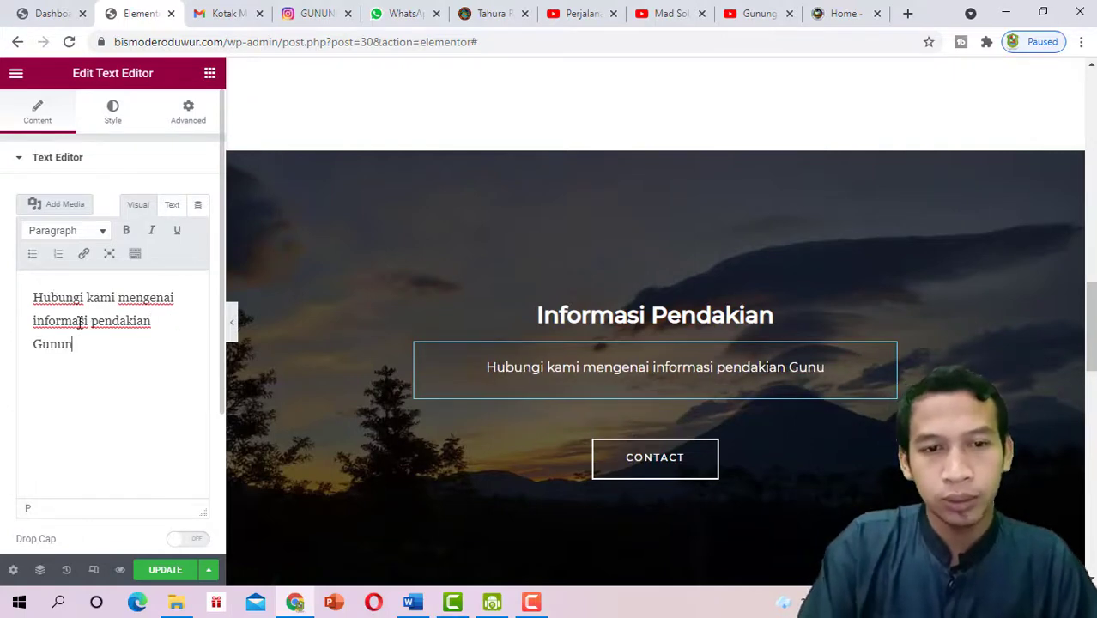
{"action": "type", "text": "g Bismo "}
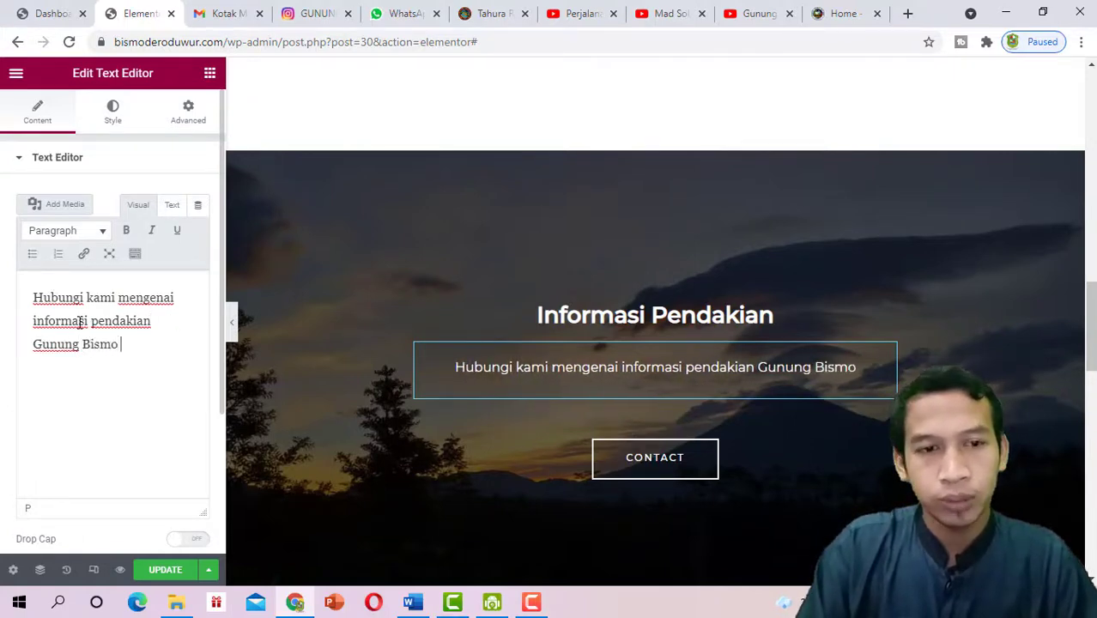
{"action": "type", "text": "va"}
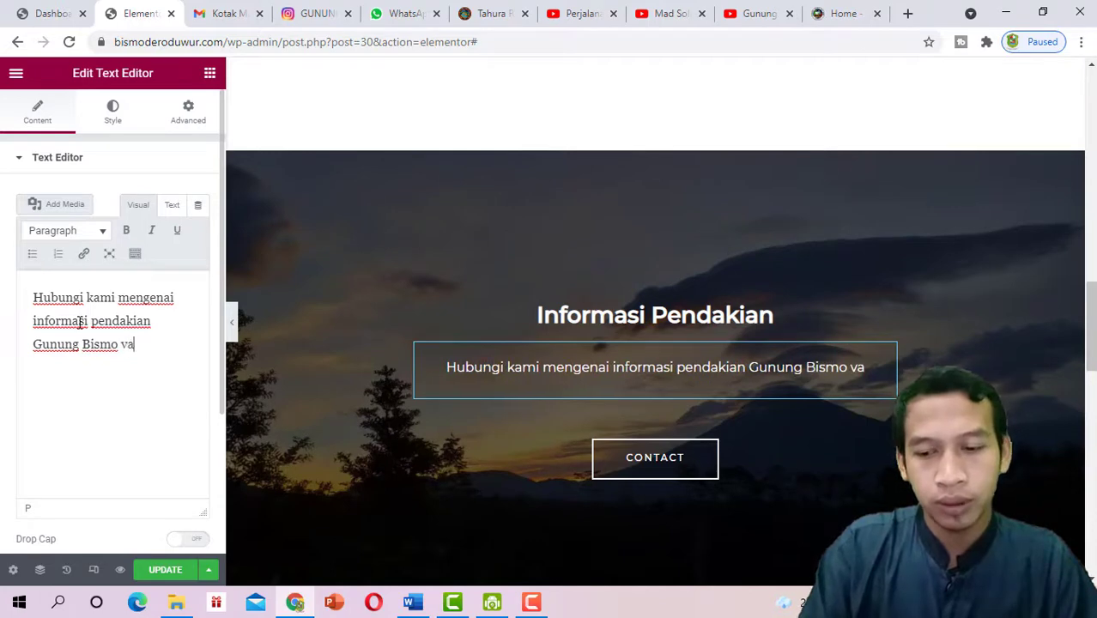
{"action": "key", "text": "BackSpace"}
{"action": "type", "text": "ia D"}
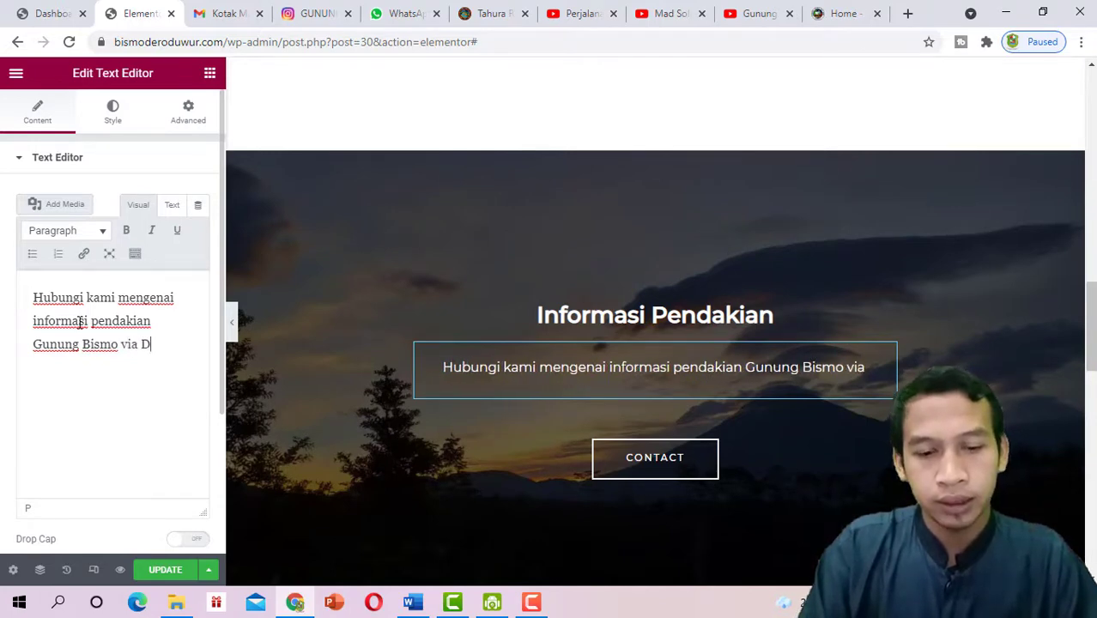
{"action": "type", "text": "eroduwu"}
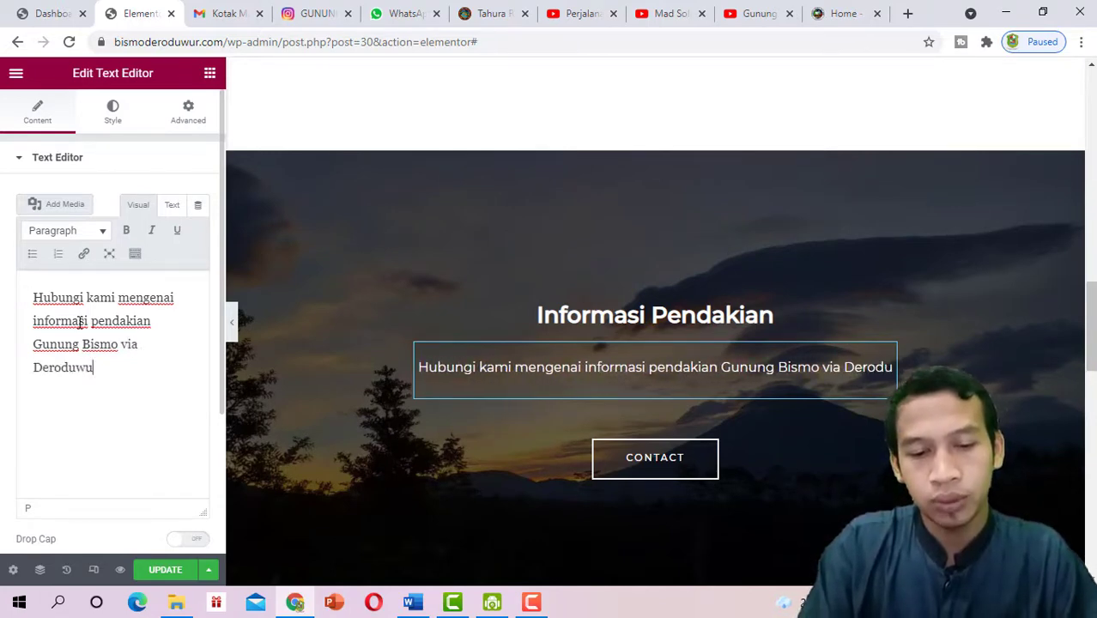
{"action": "type", "text": "r"}
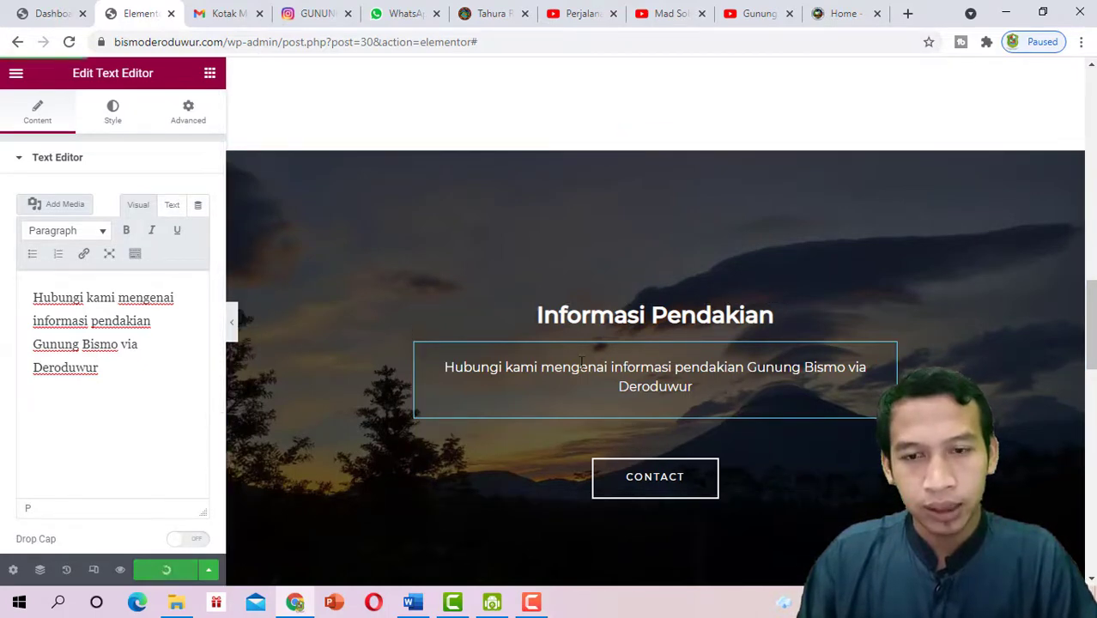
Check the Informasi Pendakian section on desktop, and preview the page's sections in responsive mode at tablet size
{"action": "scroll", "coordinate": [612, 350], "scroll_direction": "down", "scroll_amount": 2}
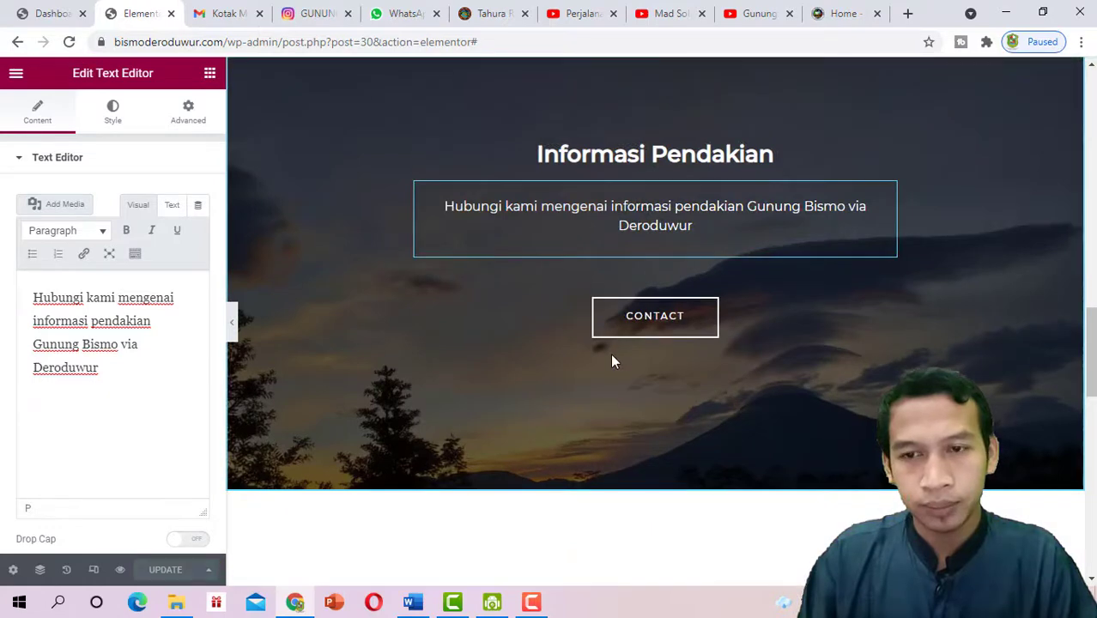
{"action": "scroll", "coordinate": [548, 326], "scroll_direction": "up", "scroll_amount": 3}
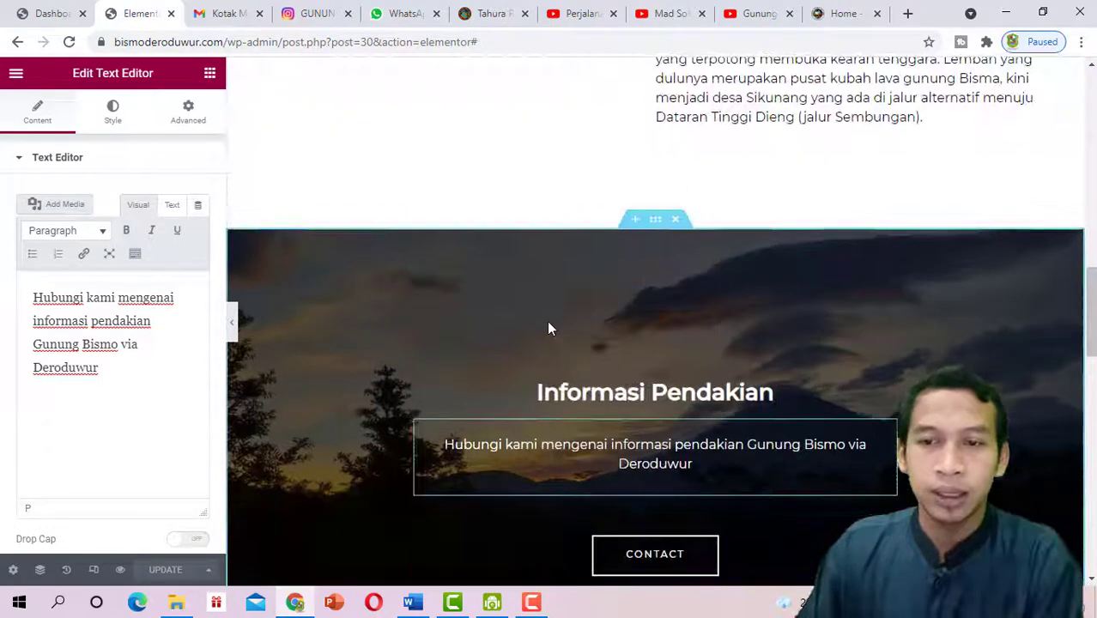
{"action": "scroll", "coordinate": [567, 344], "scroll_direction": "down", "scroll_amount": 3}
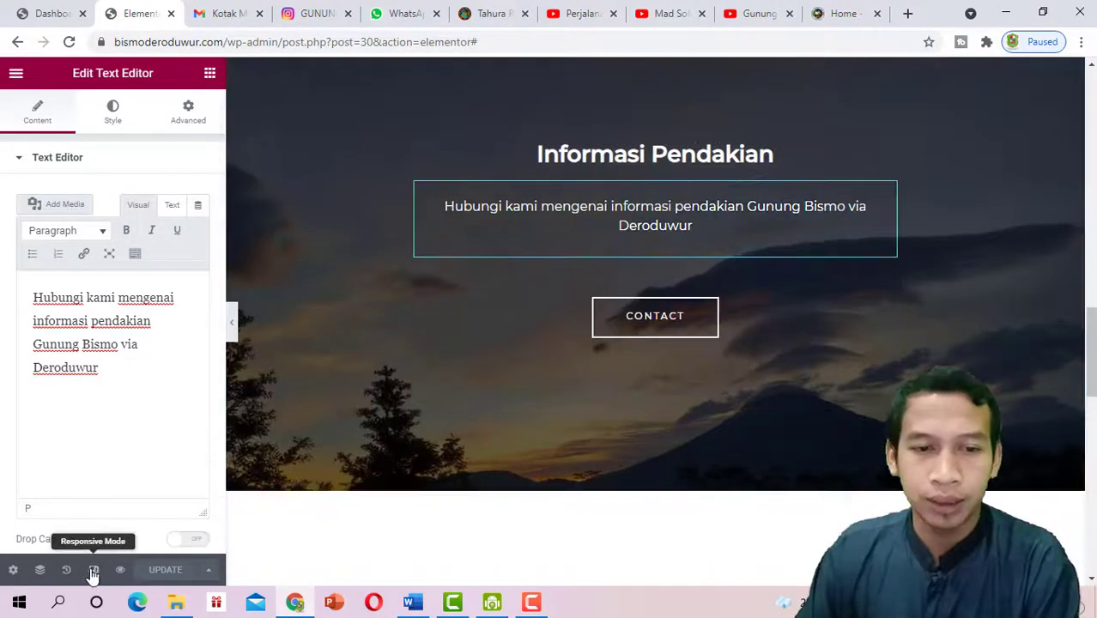
{"action": "left_click", "coordinate": [92, 570]}
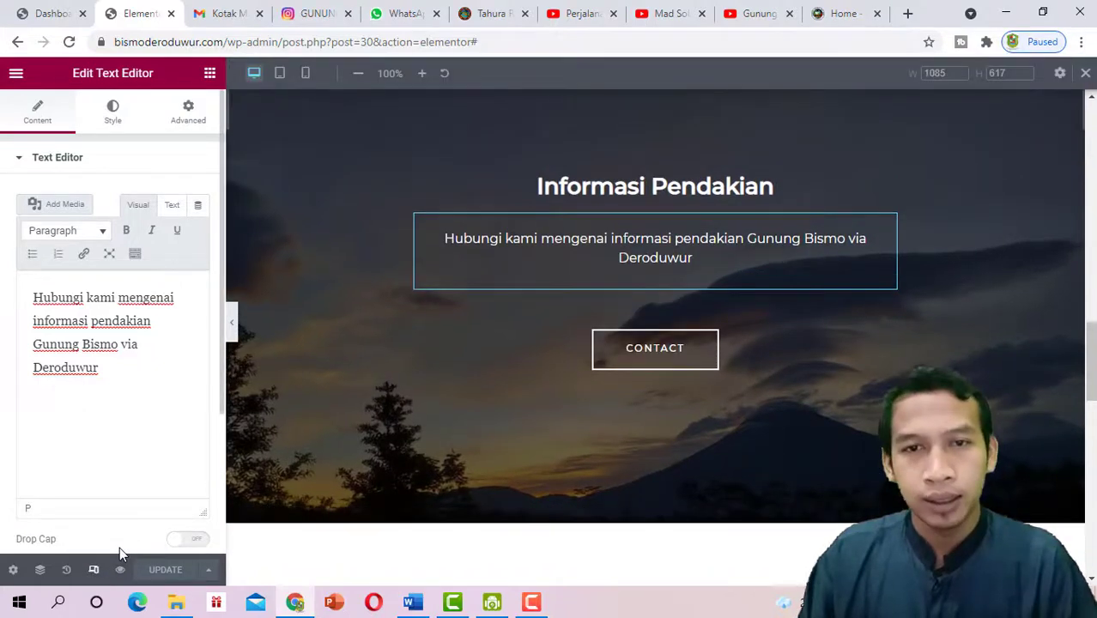
{"action": "left_click", "coordinate": [94, 570]}
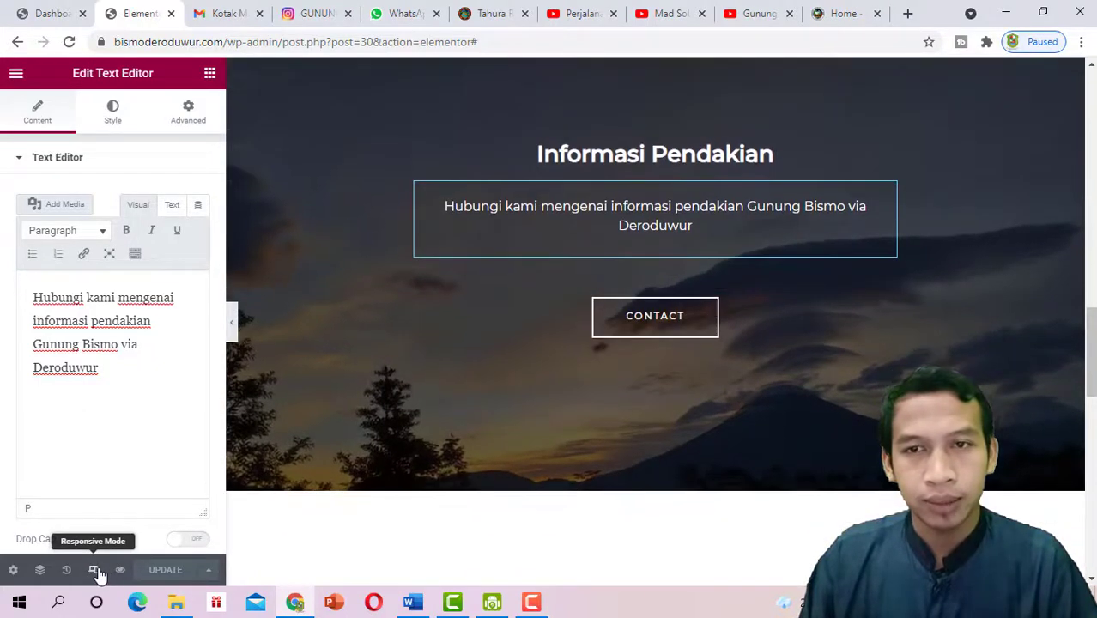
{"action": "left_click", "coordinate": [95, 569]}
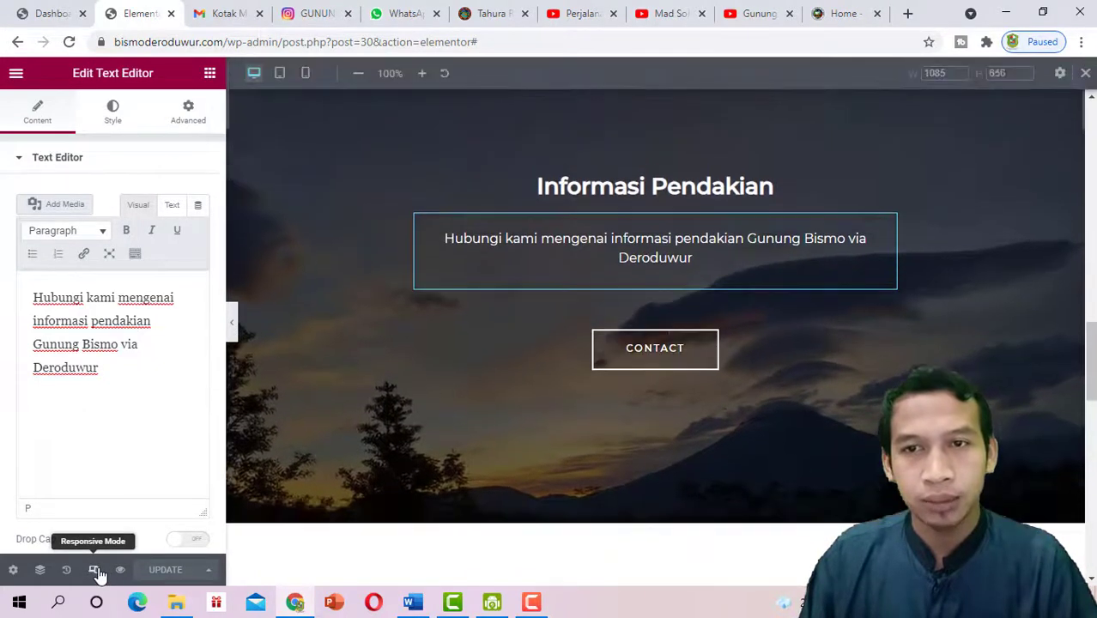
{"action": "left_click", "coordinate": [280, 76]}
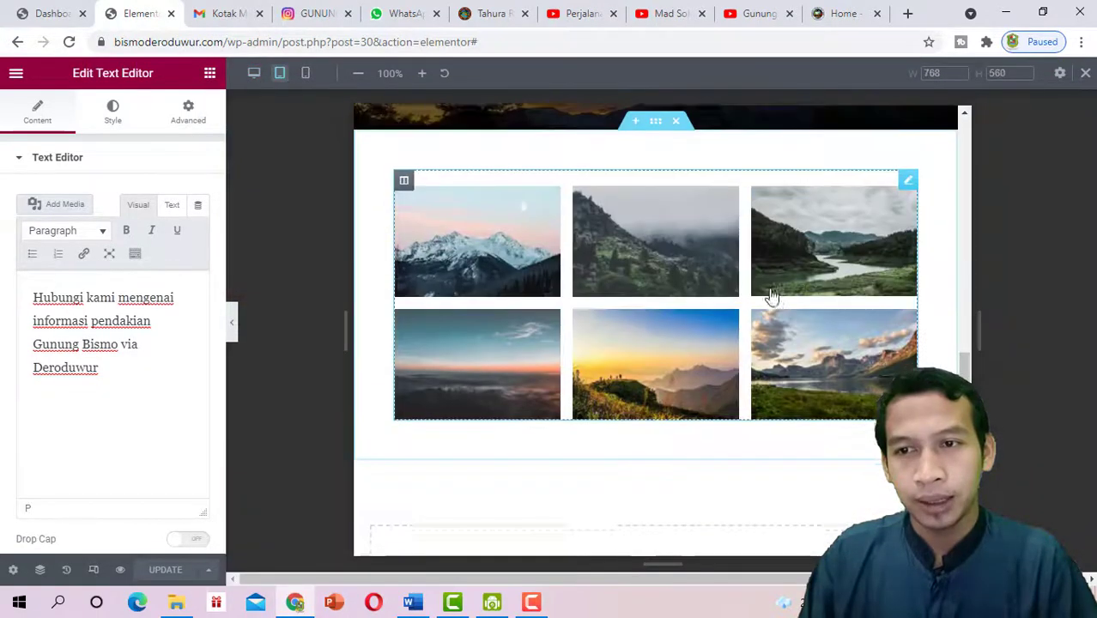
{"action": "scroll", "coordinate": [815, 292], "scroll_direction": "up", "scroll_amount": 2}
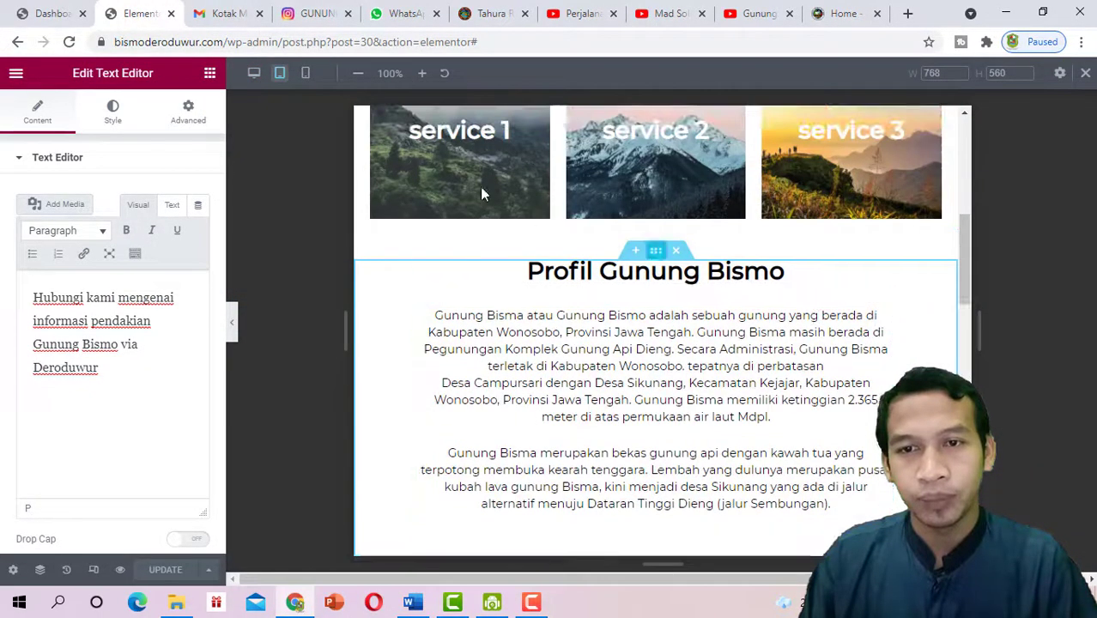
Preview the page at mobile size from the welcome banner to the Informasi Pendakian section, and return to the normal desktop editor
{"action": "left_click", "coordinate": [307, 79]}
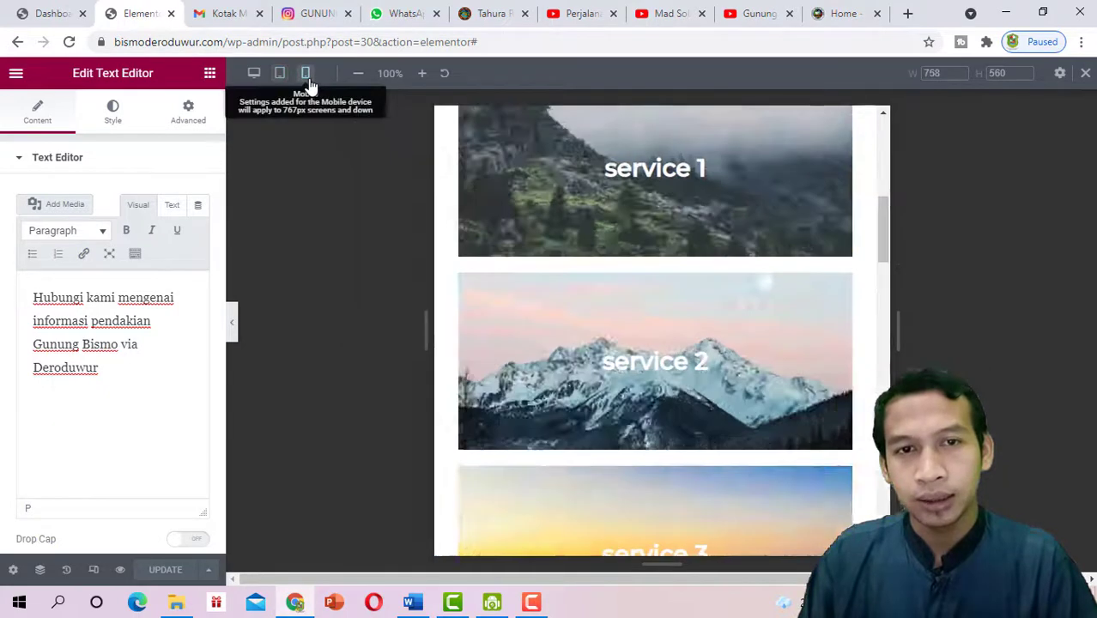
{"action": "scroll", "coordinate": [781, 253], "scroll_direction": "down", "scroll_amount": 6}
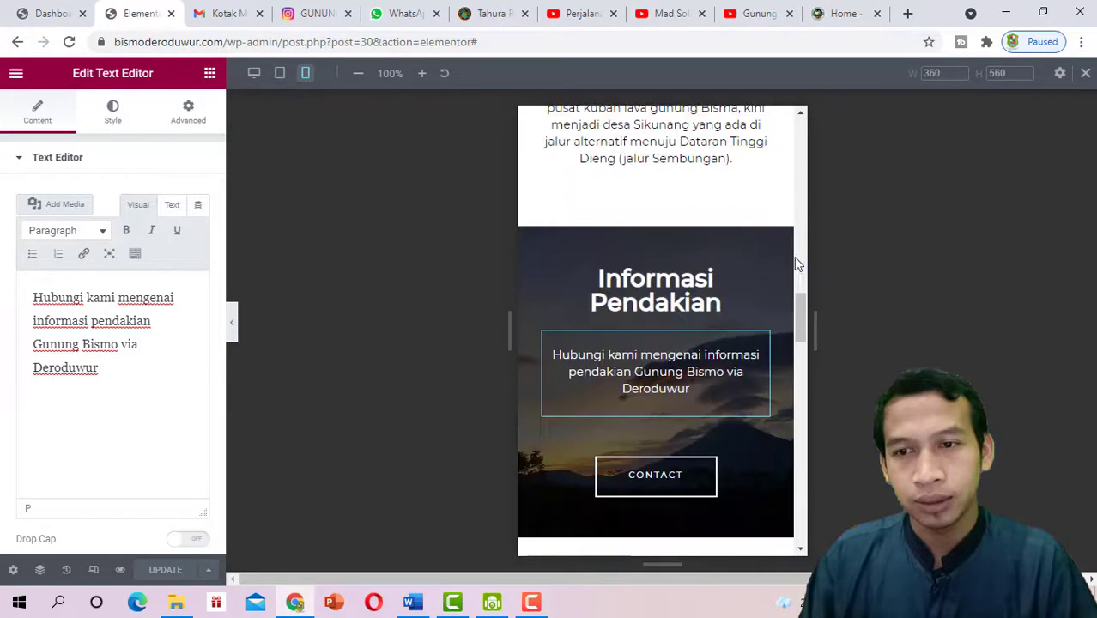
{"action": "left_click_drag", "start_coordinate": [799, 341], "coordinate": [799, 180]}
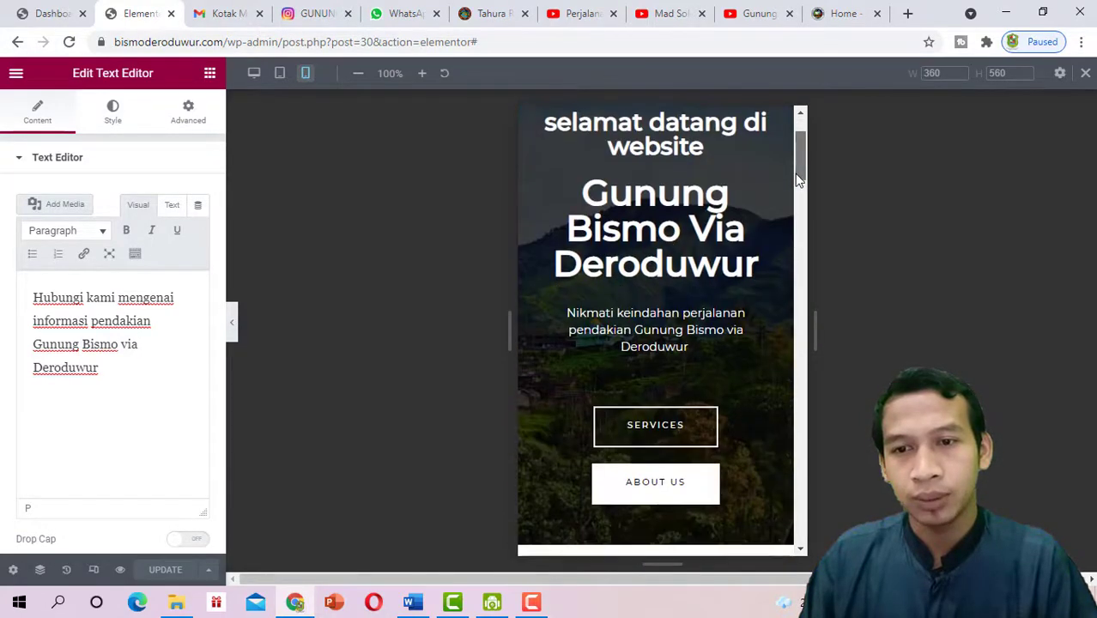
{"action": "scroll", "coordinate": [798, 174], "scroll_direction": "up", "scroll_amount": 1}
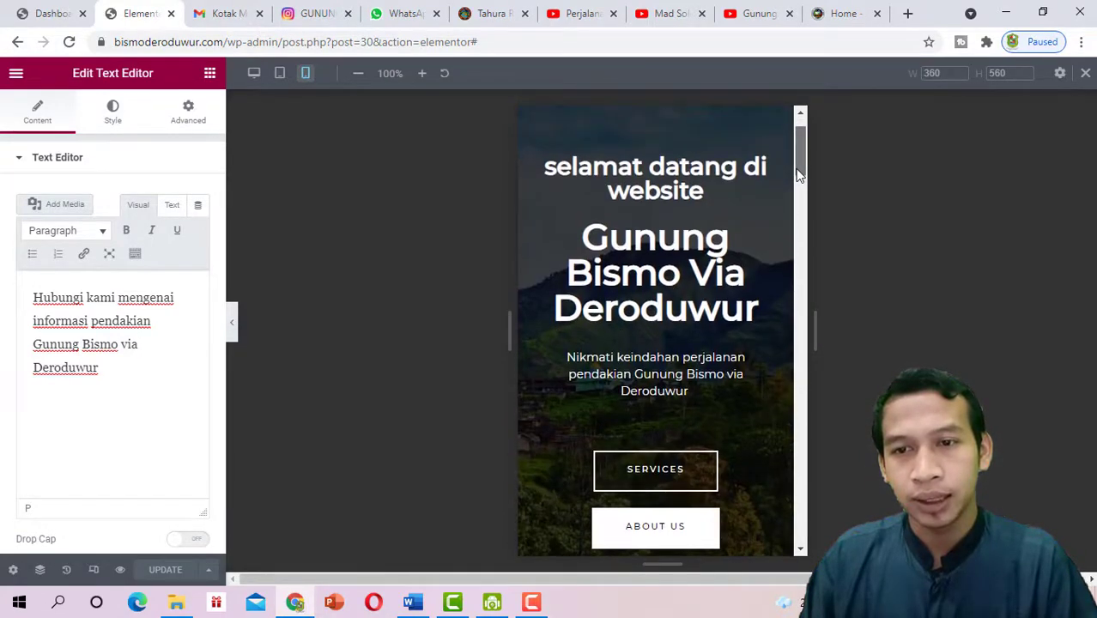
{"action": "scroll", "coordinate": [797, 174], "scroll_direction": "down", "scroll_amount": 2}
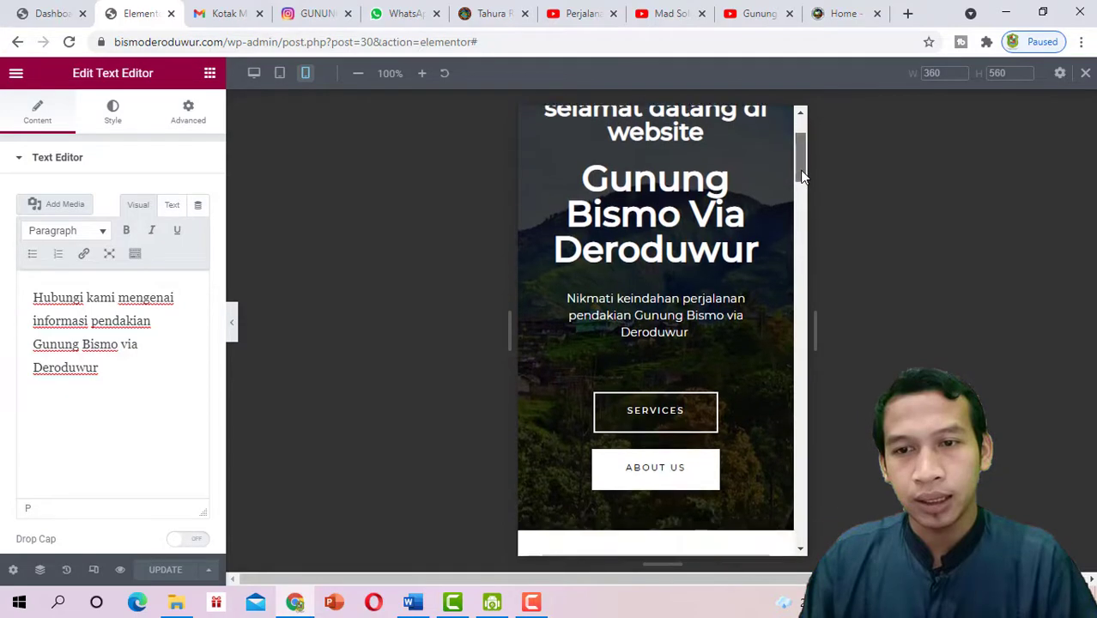
{"action": "left_click_drag", "start_coordinate": [801, 180], "coordinate": [812, 328]}
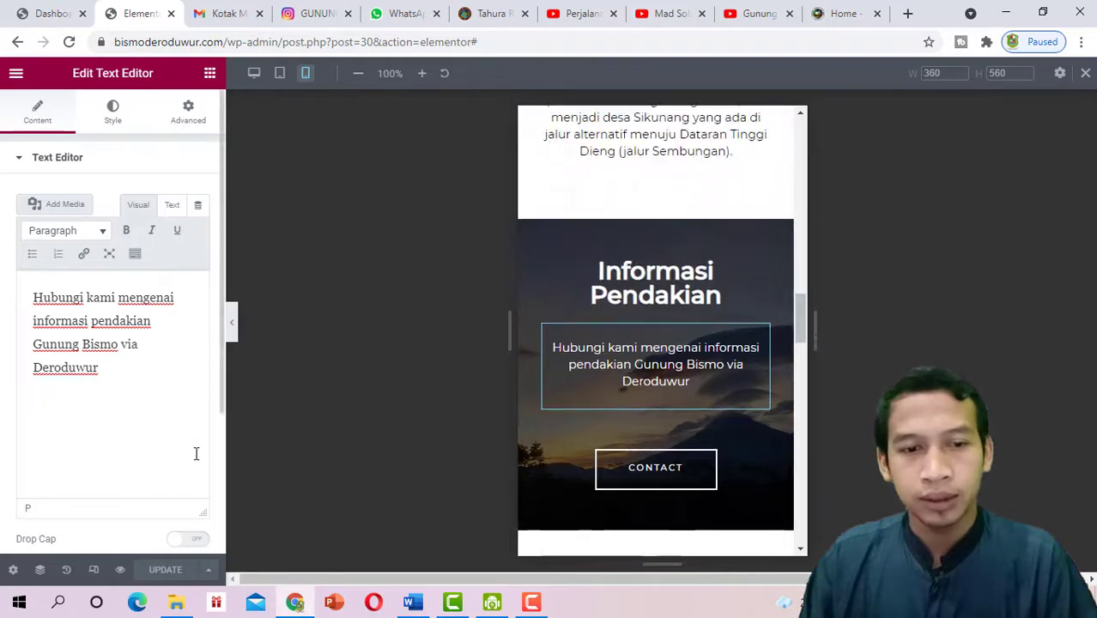
{"action": "left_click", "coordinate": [254, 73]}
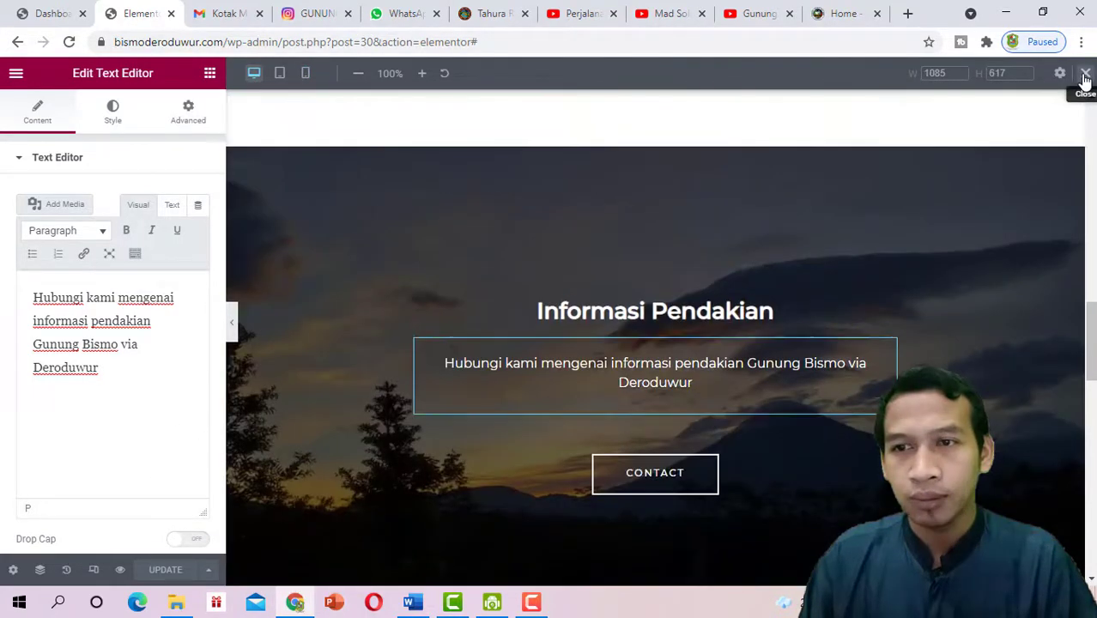
{"action": "left_click", "coordinate": [1083, 77]}
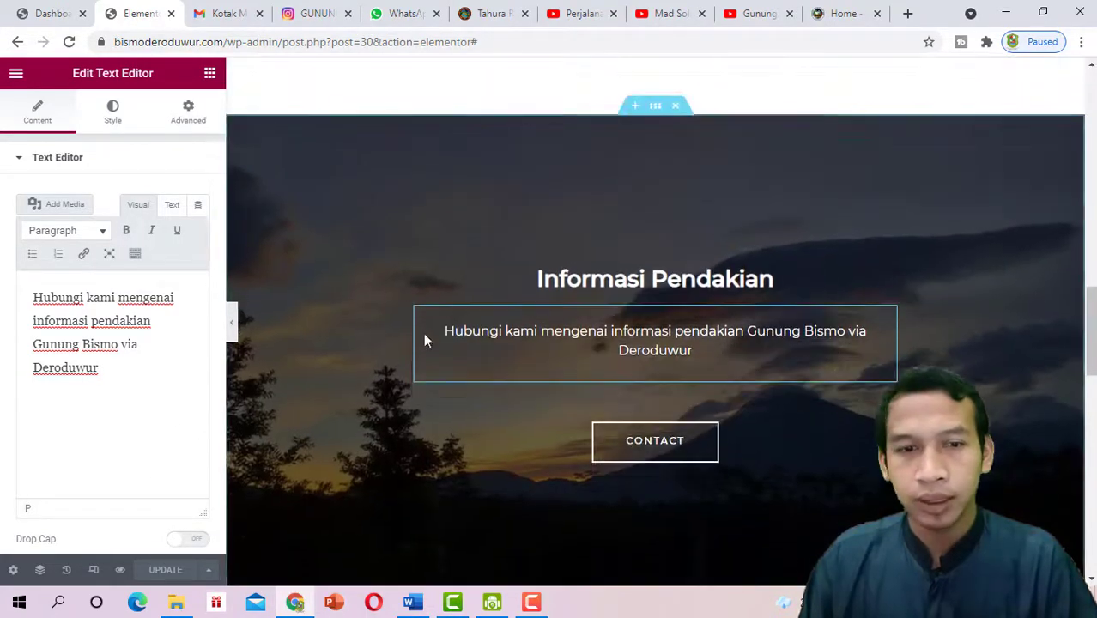
Examine the image gallery below the Informasi Pendakian section, viewing the foggy mountain photo enlarged and the gallery with the editor panel hidden
{"action": "scroll", "coordinate": [605, 303], "scroll_direction": "down", "scroll_amount": 8}
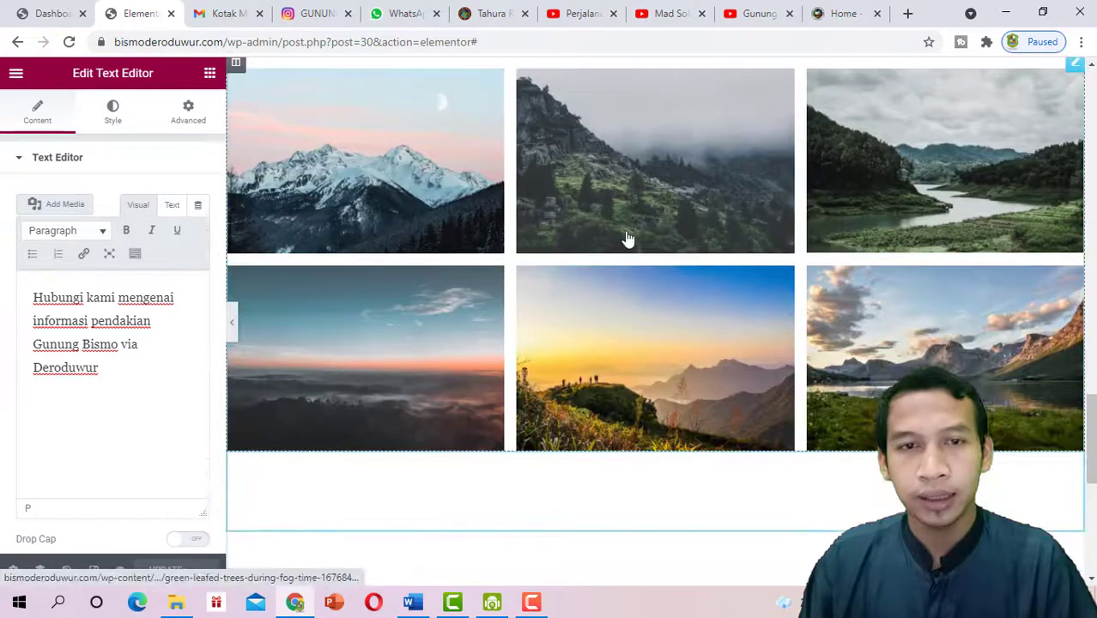
{"action": "left_click", "coordinate": [595, 246]}
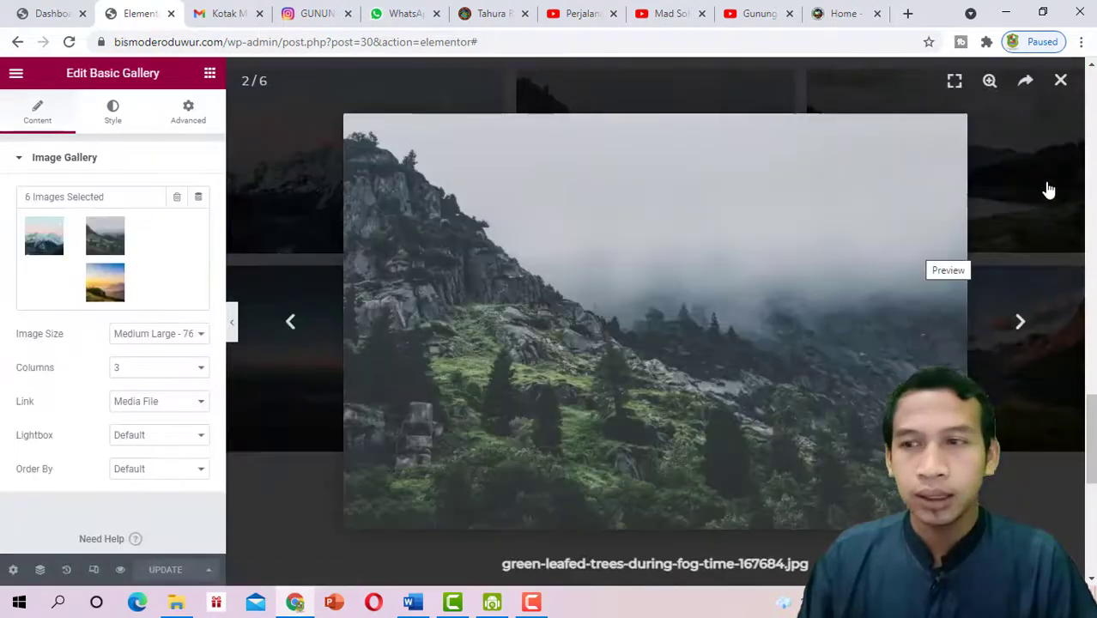
{"action": "left_click", "coordinate": [1063, 81]}
{"action": "scroll", "coordinate": [568, 307], "scroll_direction": "up", "scroll_amount": 1}
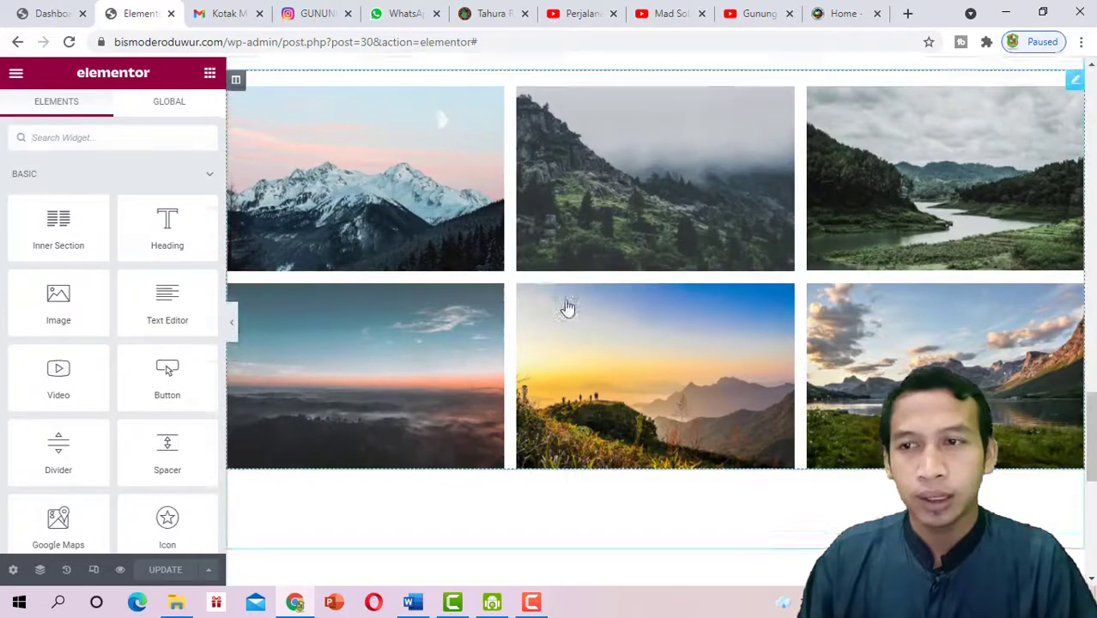
{"action": "scroll", "coordinate": [567, 307], "scroll_direction": "up", "scroll_amount": 2}
{"action": "left_click", "coordinate": [231, 322]}
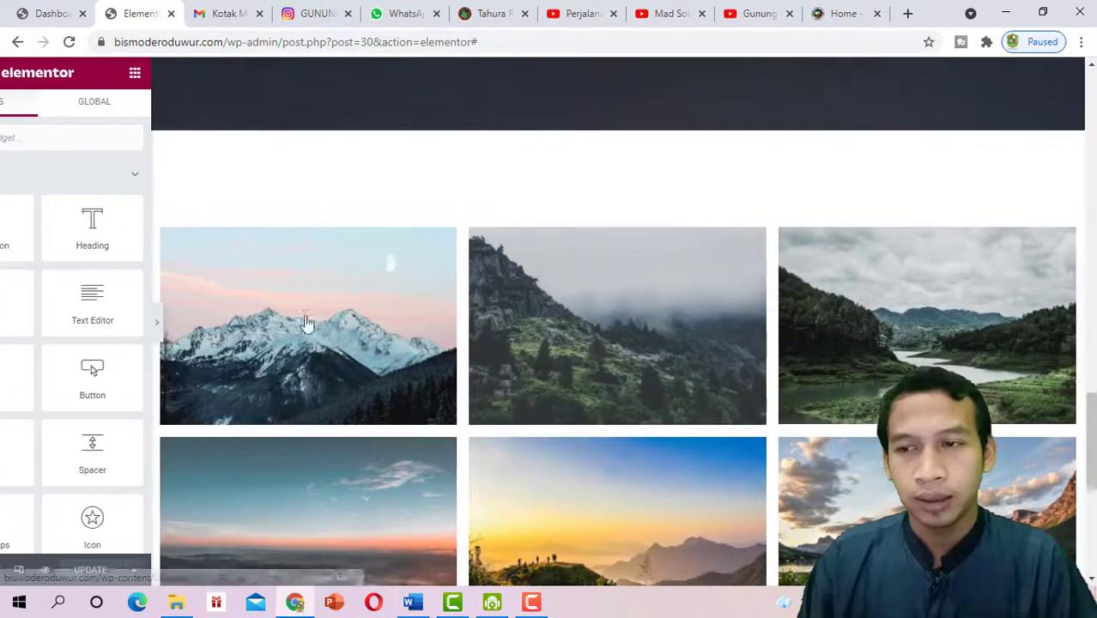
Open the image gallery below the Informasi Pendakian section for editing and reset it to remove all template images
{"action": "scroll", "coordinate": [925, 257], "scroll_direction": "down", "scroll_amount": 1}
{"action": "left_click", "coordinate": [4, 330]}
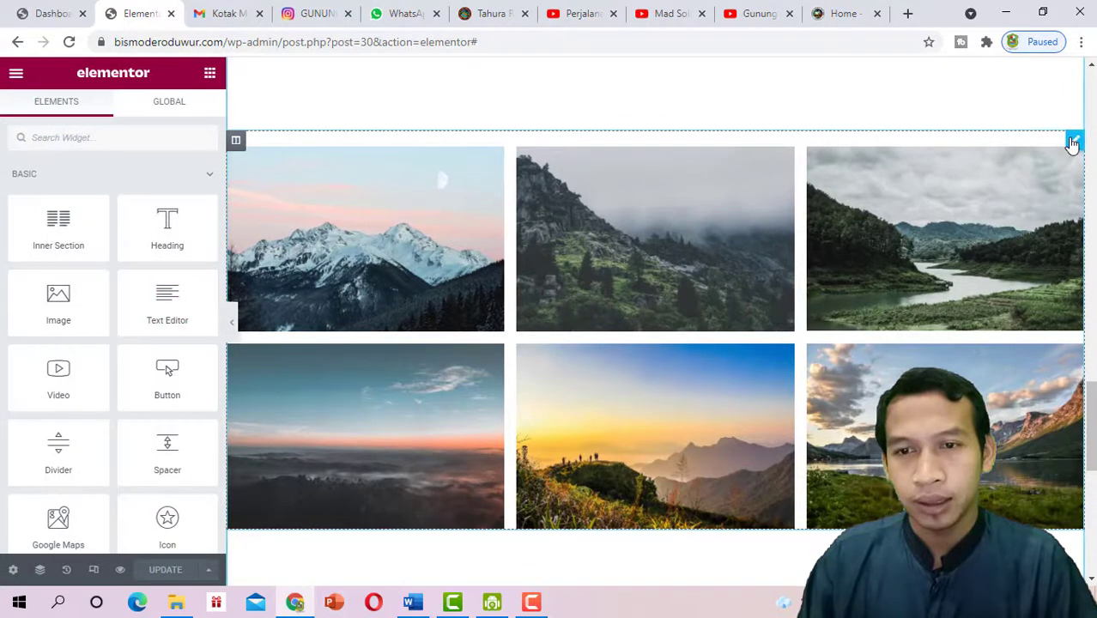
{"action": "left_click", "coordinate": [1072, 142]}
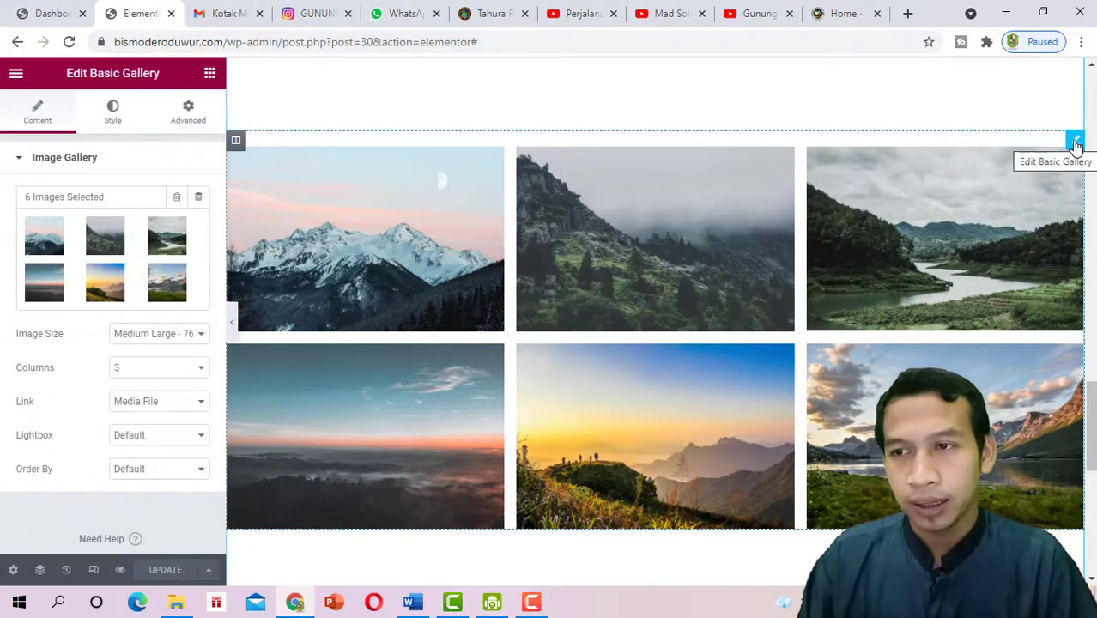
{"action": "left_click", "coordinate": [176, 198]}
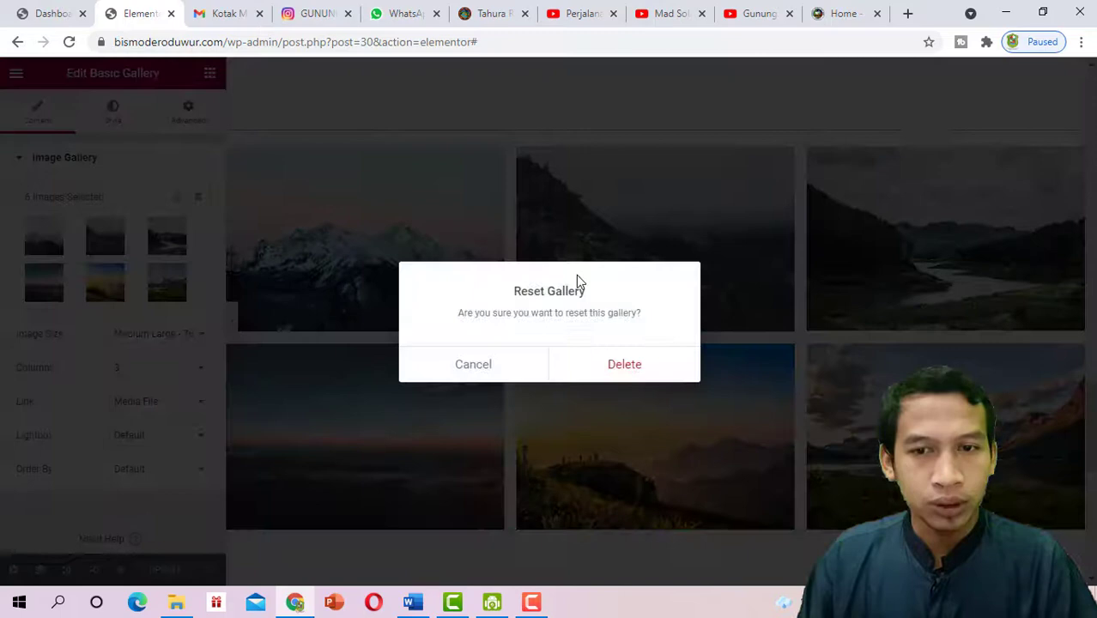
{"action": "left_click", "coordinate": [626, 366]}
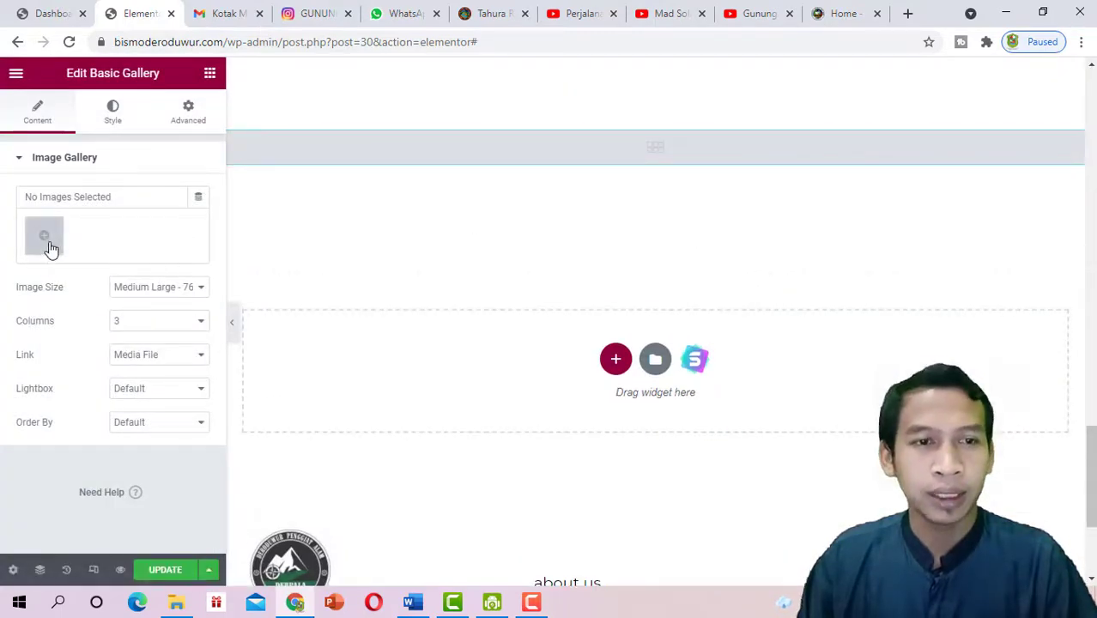
Start a new gallery from uploaded files, selecting the twilight mountain (bb3dd475), cloudy green valley (4ed214ed) and dark sunset (f3d453e7) photos from Downloads
{"action": "left_click", "coordinate": [48, 247]}
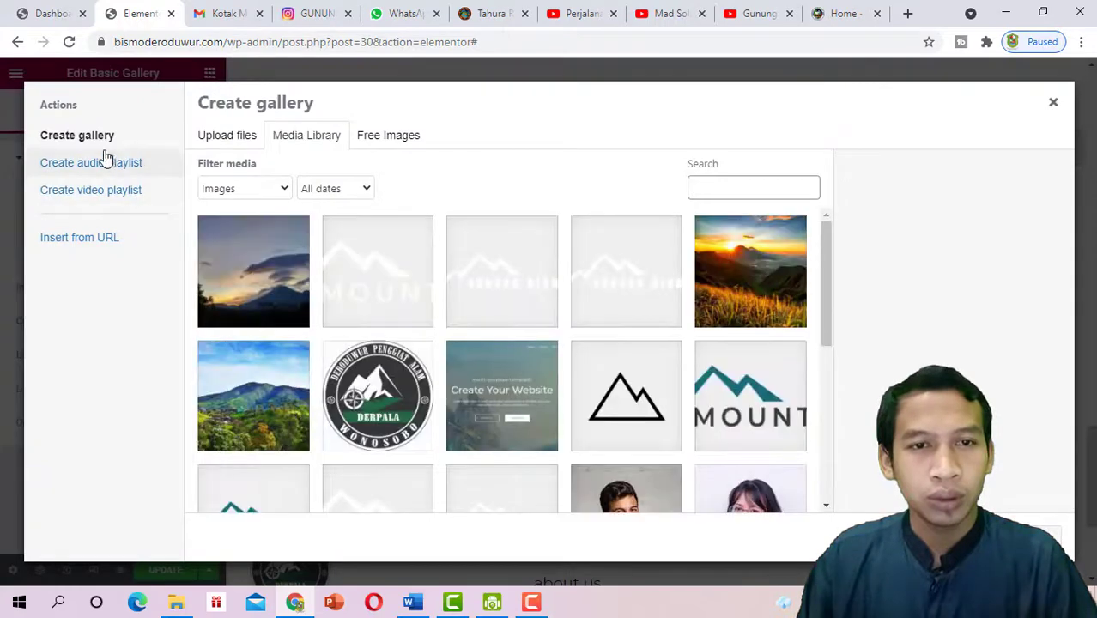
{"action": "left_click", "coordinate": [217, 144]}
{"action": "left_click", "coordinate": [601, 341]}
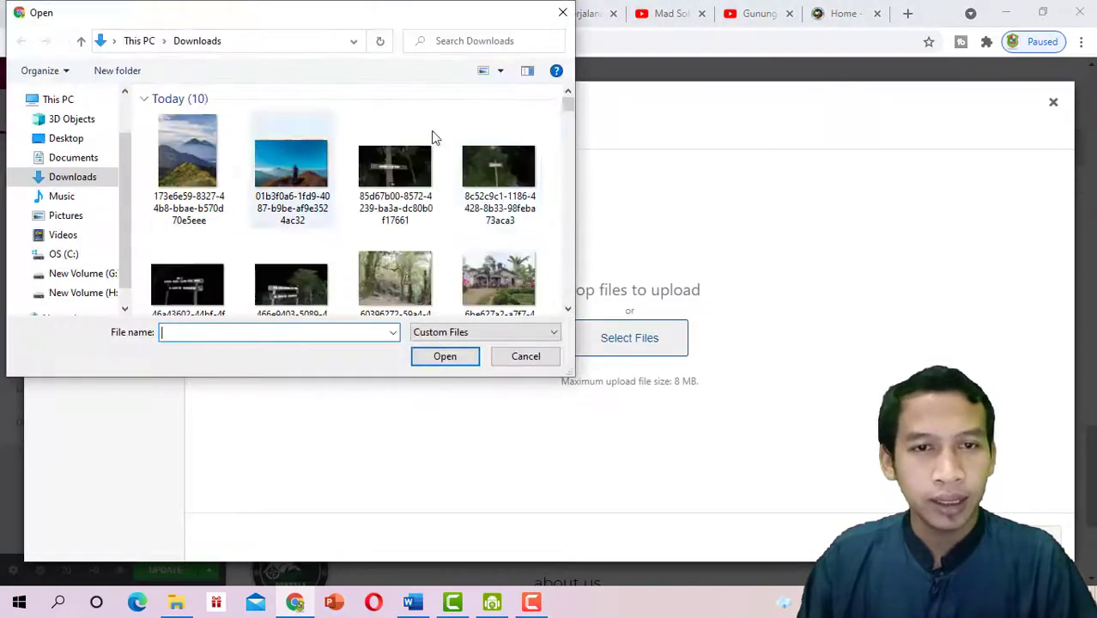
{"action": "left_click", "coordinate": [567, 310]}
{"action": "left_click", "coordinate": [568, 310]}
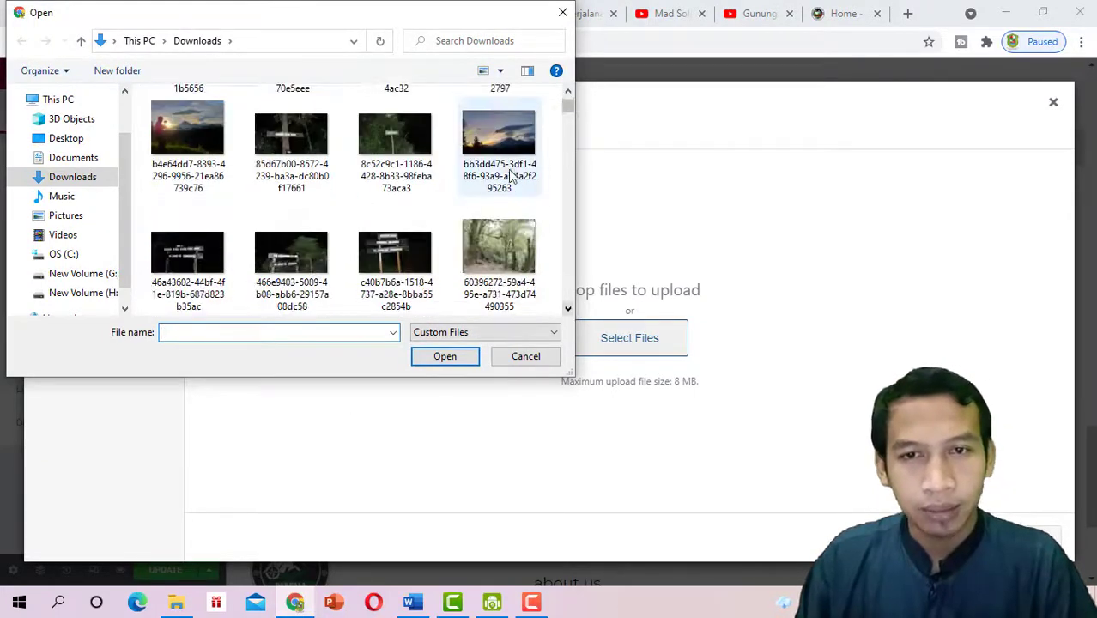
{"action": "left_click", "coordinate": [506, 156]}
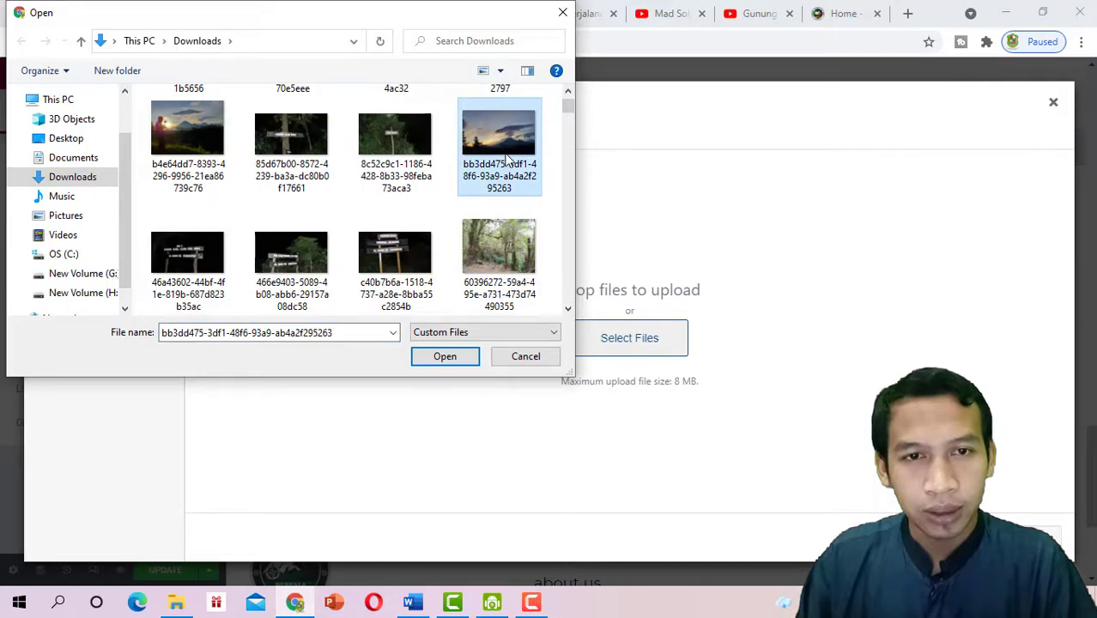
{"action": "left_click", "coordinate": [567, 311]}
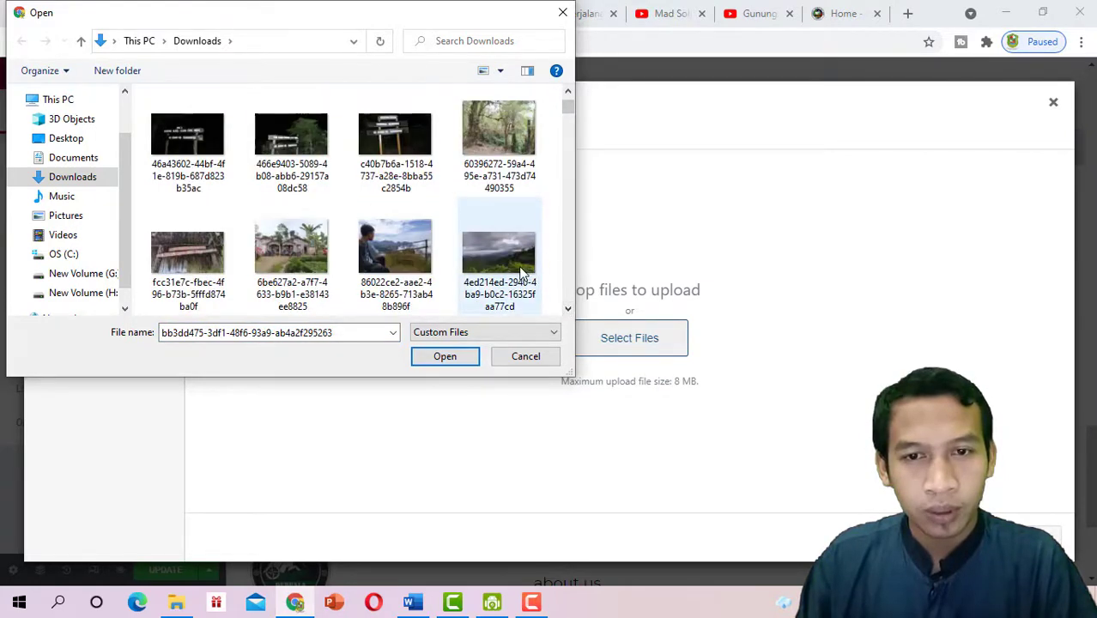
{"action": "left_click", "coordinate": [522, 273], "text": "ctrl"}
{"action": "left_click", "coordinate": [567, 311]}
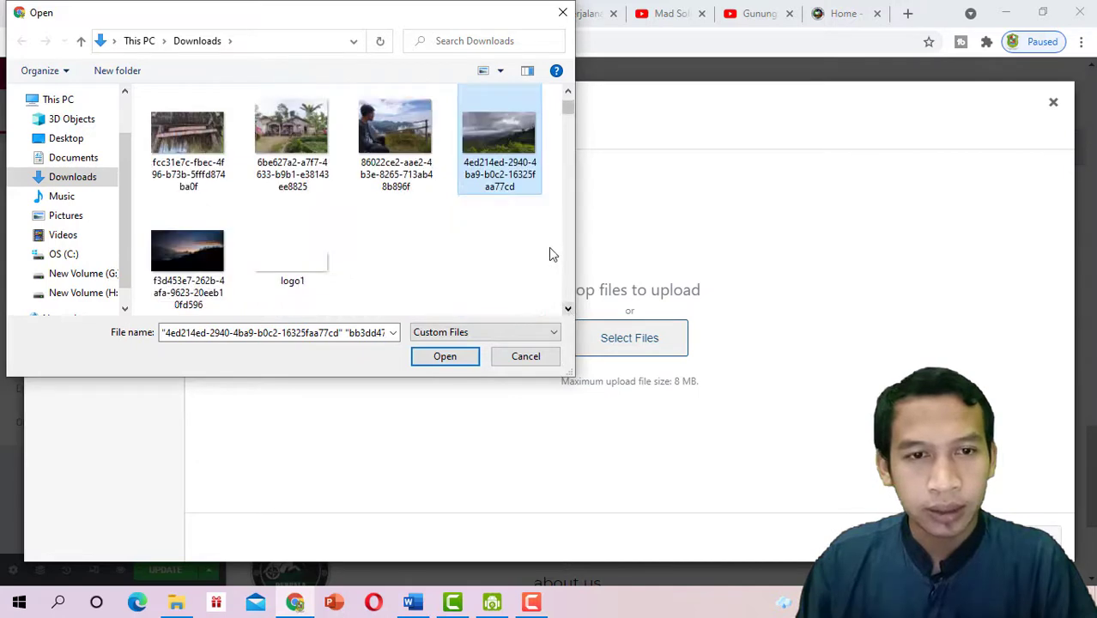
{"action": "left_click", "coordinate": [186, 260], "text": "ctrl"}
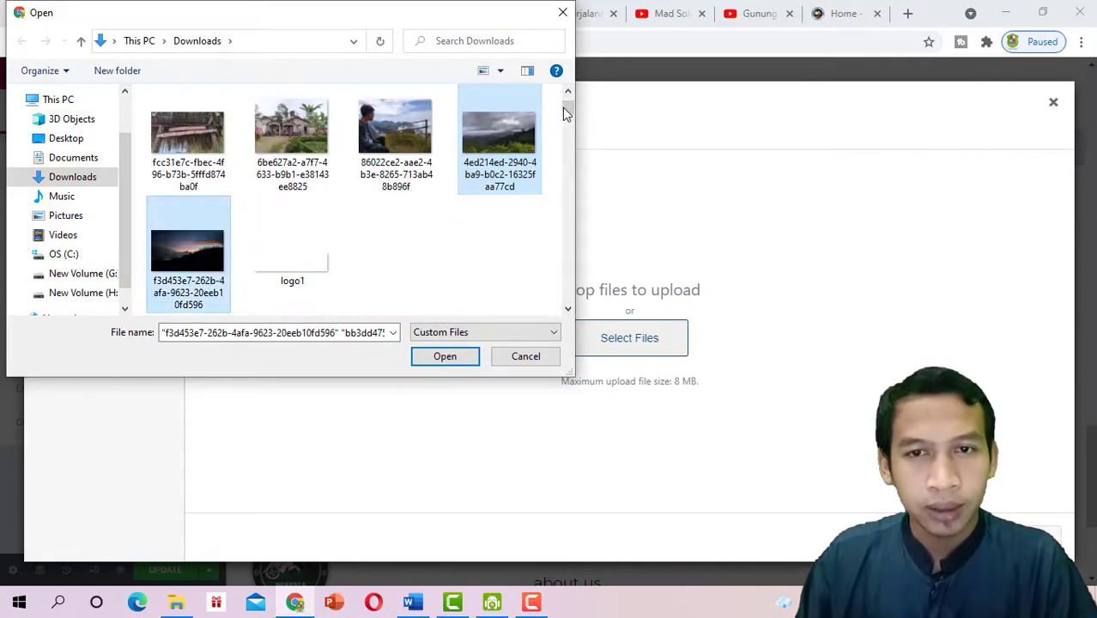
Add the sunrise photographer, forest trail, blue-sky hiker, sea-of-clouds hiker and green ridge photos to the upload selection
{"action": "left_click", "coordinate": [568, 94]}
{"action": "left_click", "coordinate": [568, 94]}
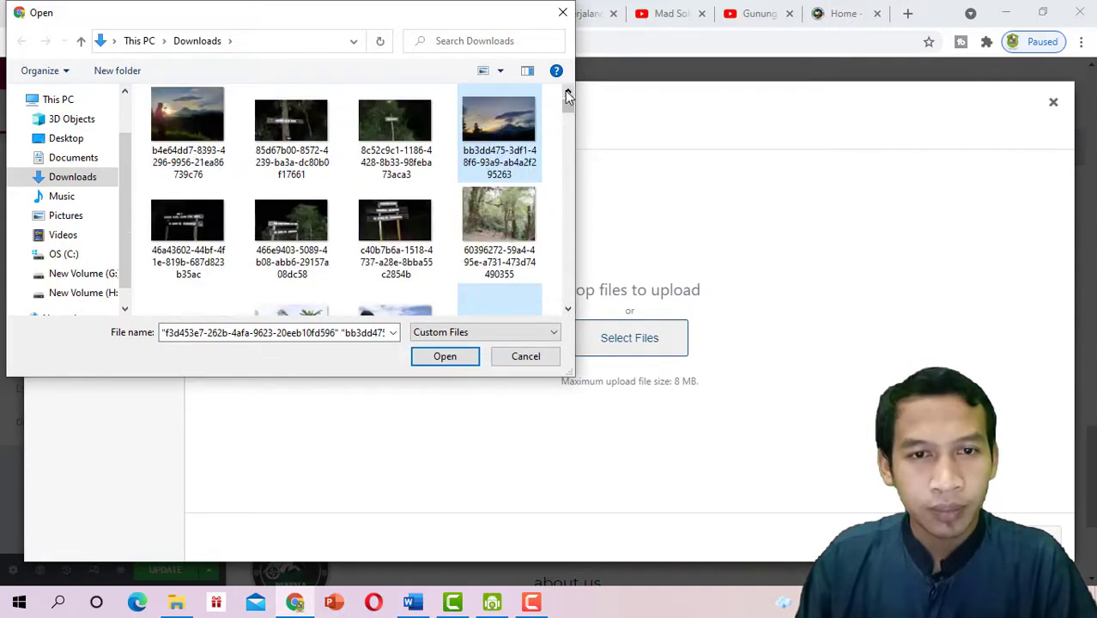
{"action": "left_click", "coordinate": [210, 138], "text": "ctrl"}
{"action": "left_click", "coordinate": [494, 230], "text": "ctrl"}
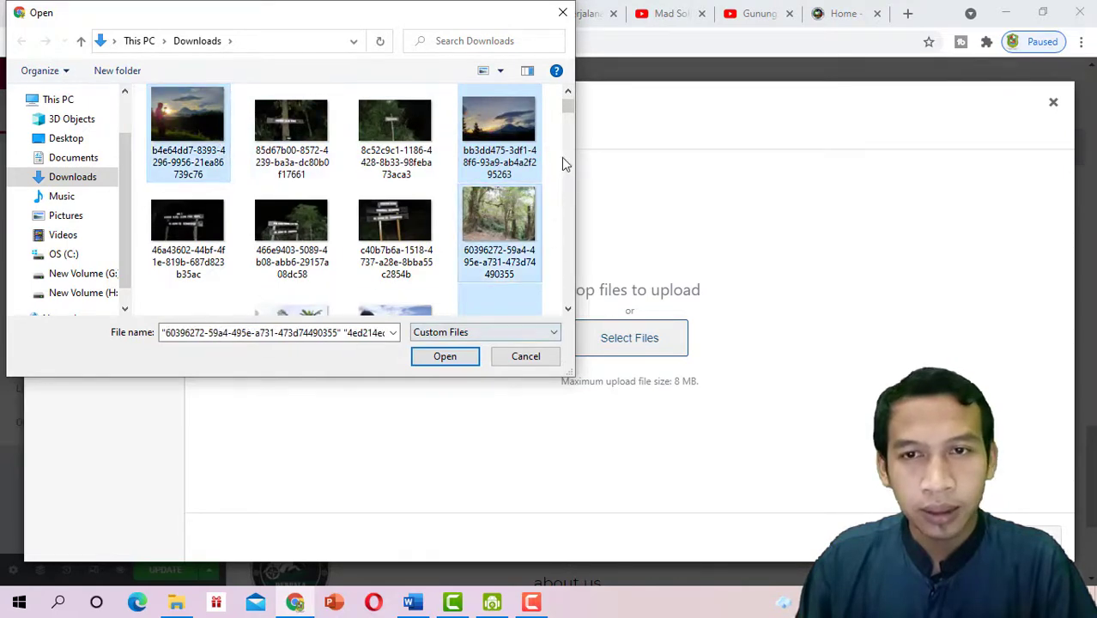
{"action": "left_click", "coordinate": [567, 94]}
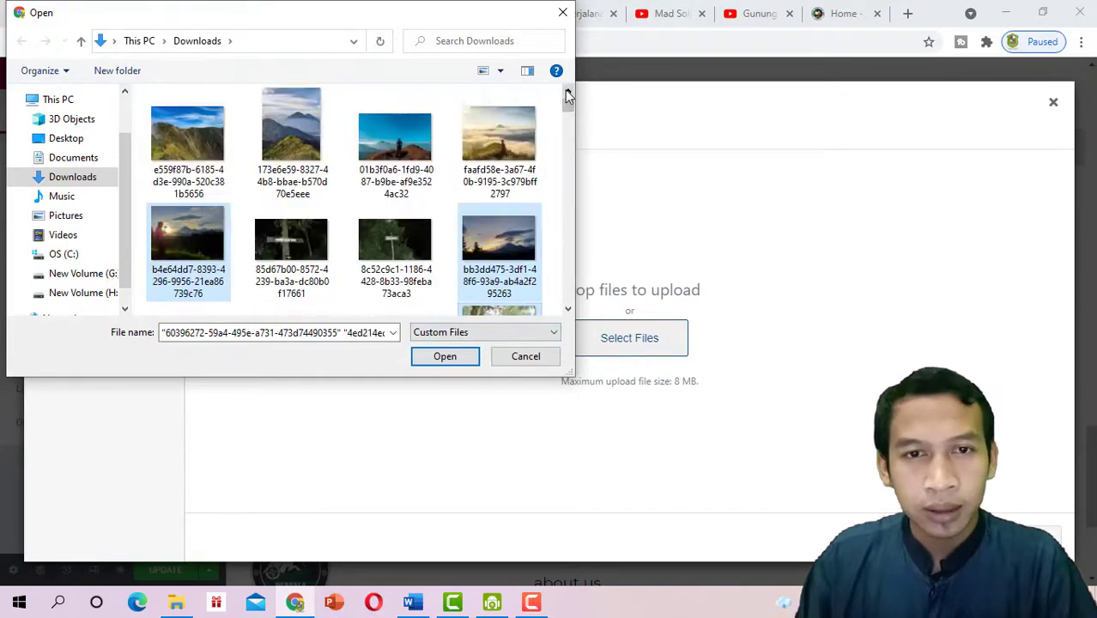
{"action": "left_click", "coordinate": [415, 148], "text": "ctrl"}
{"action": "left_click", "coordinate": [514, 159], "text": "ctrl"}
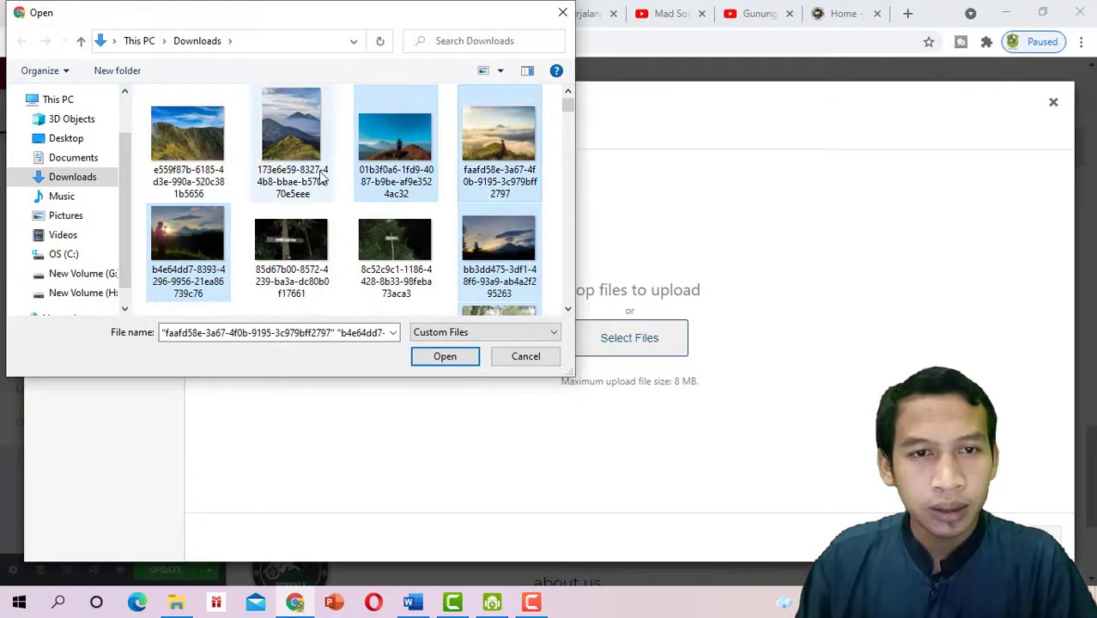
{"action": "left_click", "coordinate": [214, 155], "text": "ctrl"}
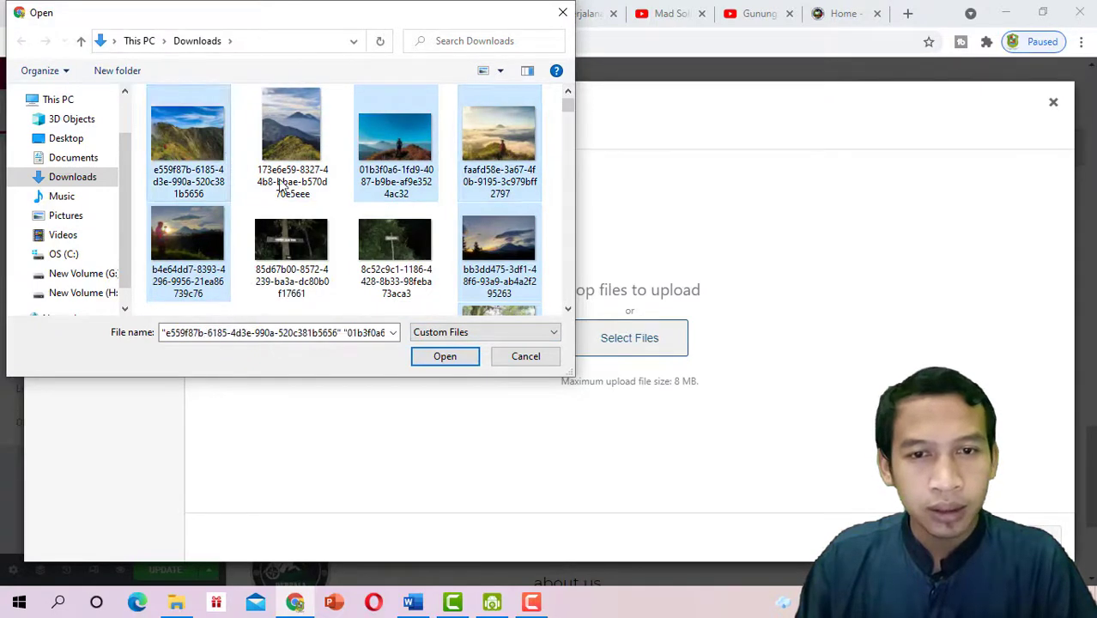
Add the Kantong Semar and Pos 1 signboard photos to the selection, upload all ten photos and insert them as the gallery
{"action": "left_click", "coordinate": [567, 309]}
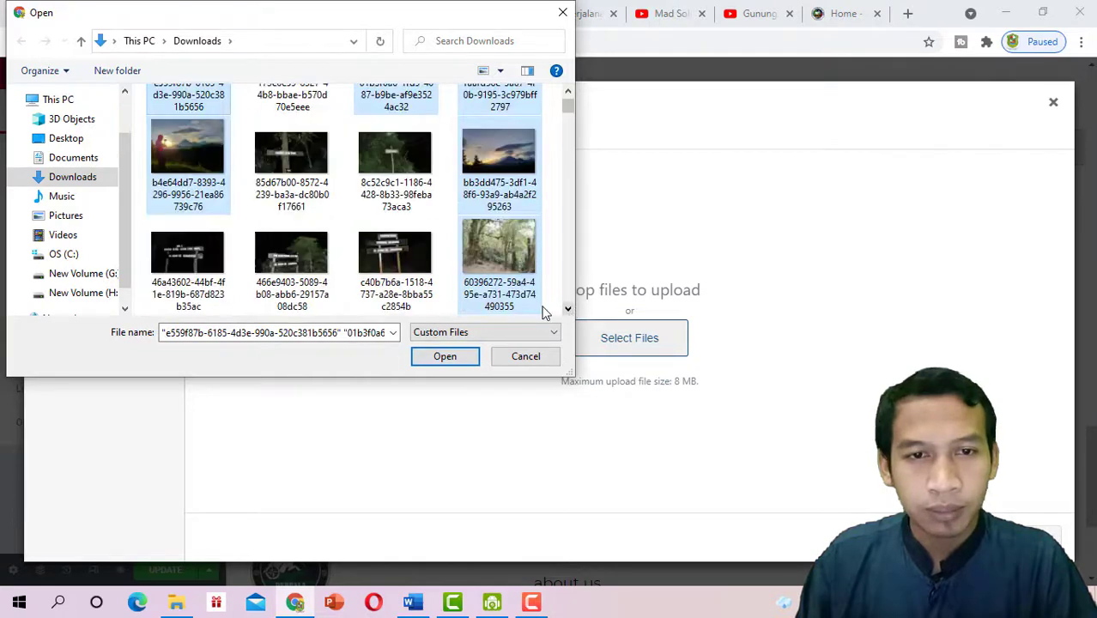
{"action": "left_click", "coordinate": [375, 251], "text": "ctrl"}
{"action": "left_click", "coordinate": [277, 271], "text": "ctrl"}
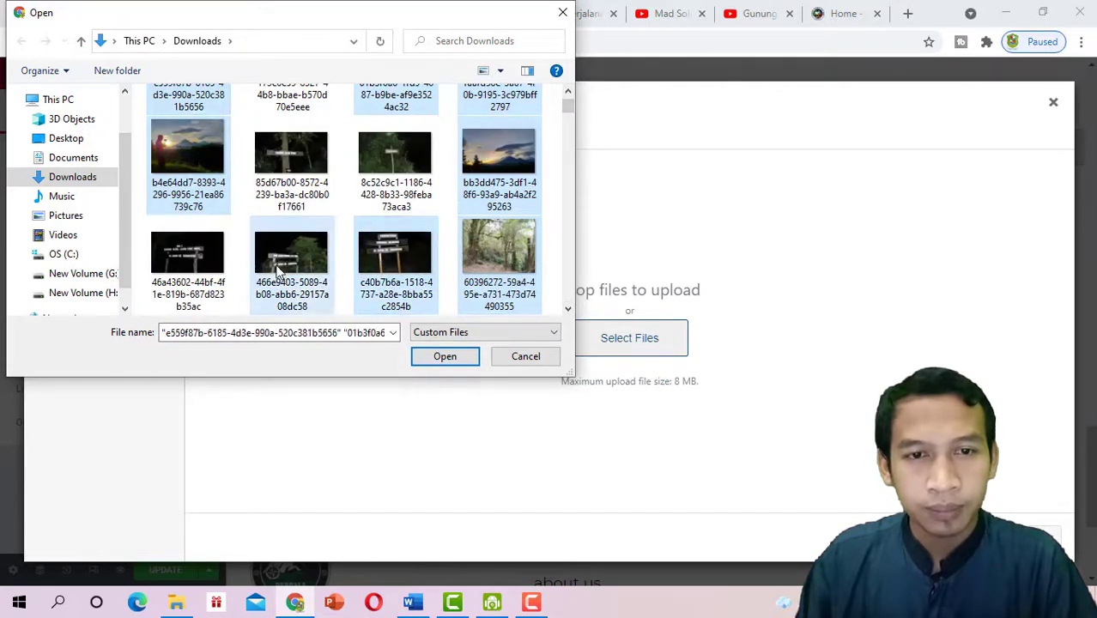
{"action": "left_click", "coordinate": [444, 356]}
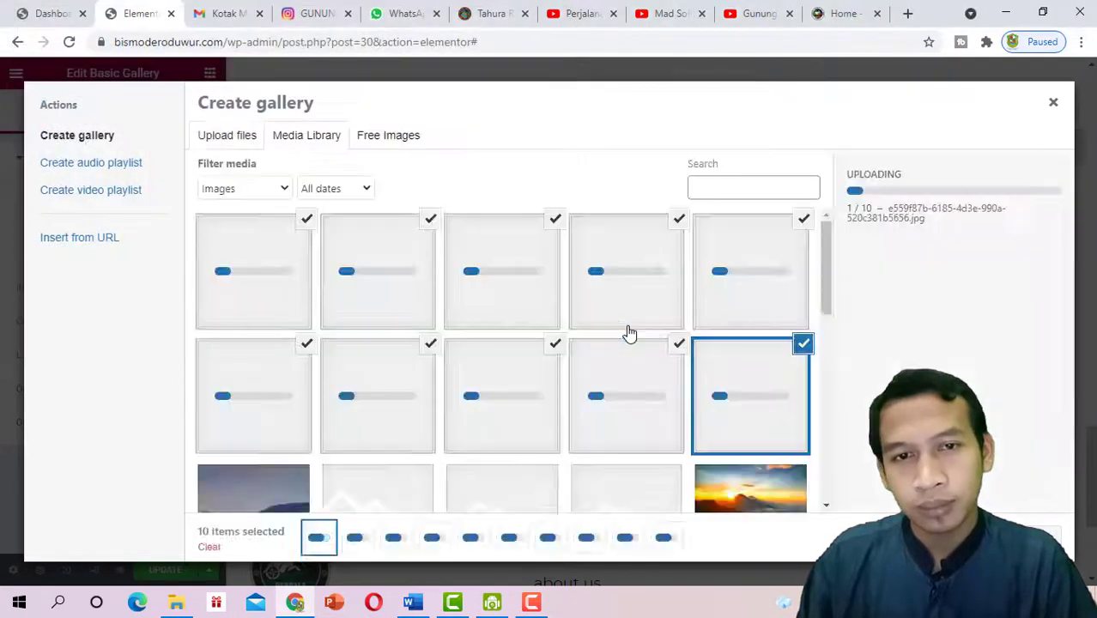
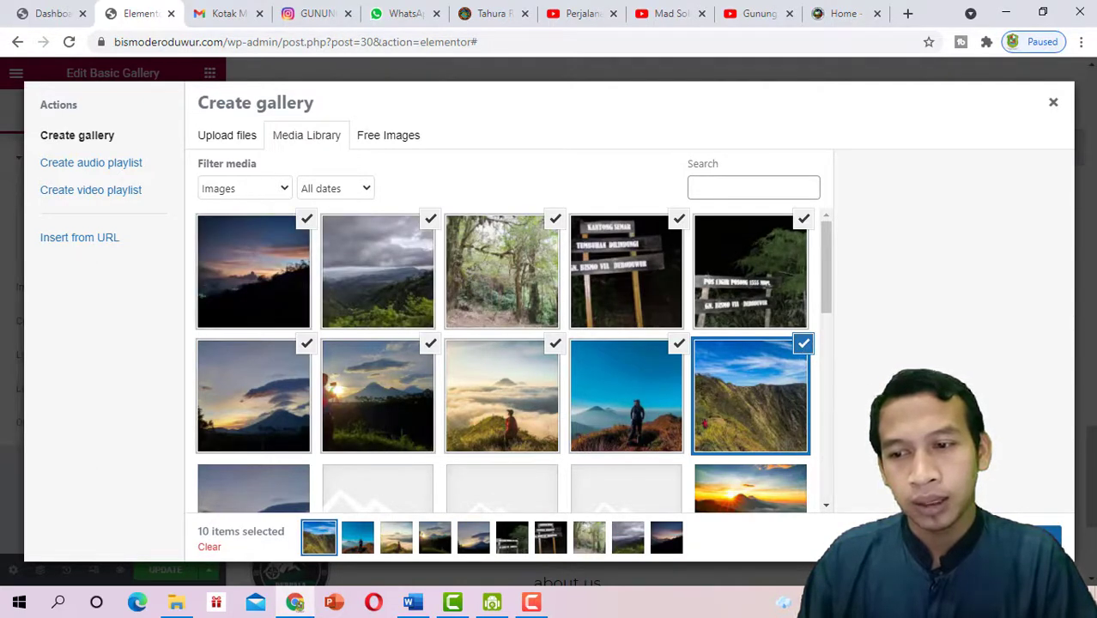
{"action": "left_click", "coordinate": [1029, 538]}
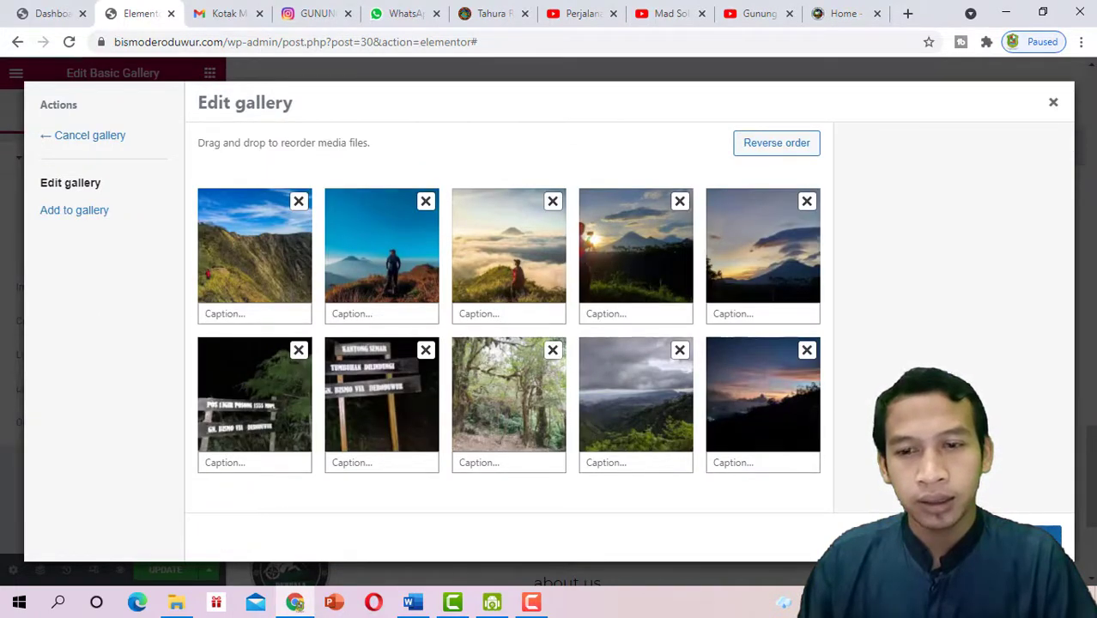
{"action": "left_click", "coordinate": [1034, 539]}
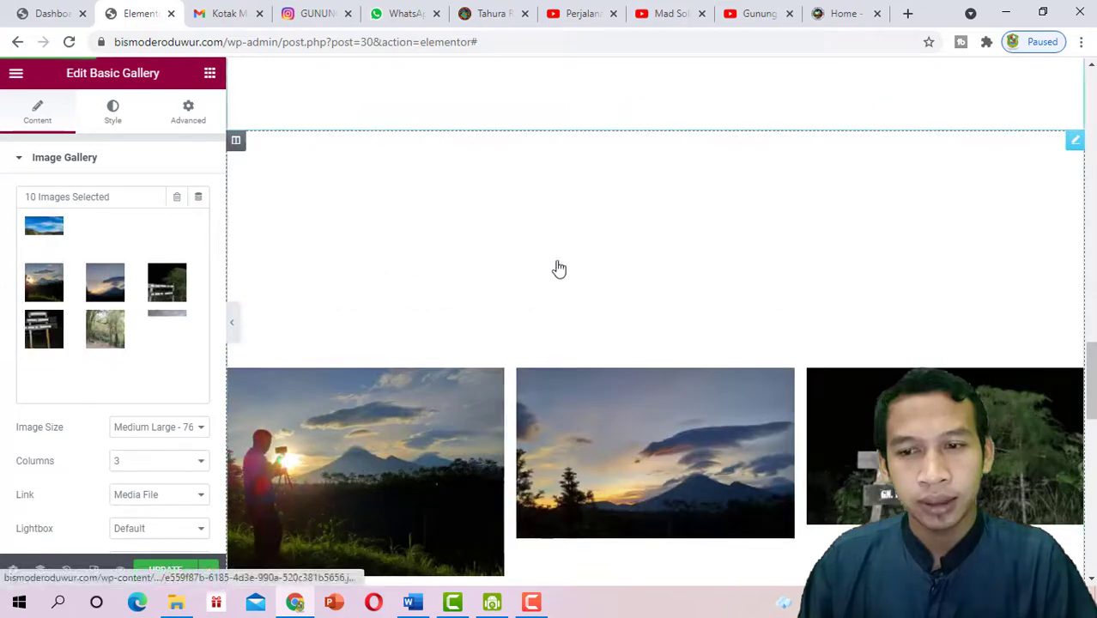
Examine the layout of the new photo gallery with the editor panel hidden, restore the panel and view the green ridge photo enlarged
{"action": "scroll", "coordinate": [559, 269], "scroll_direction": "down", "scroll_amount": 6}
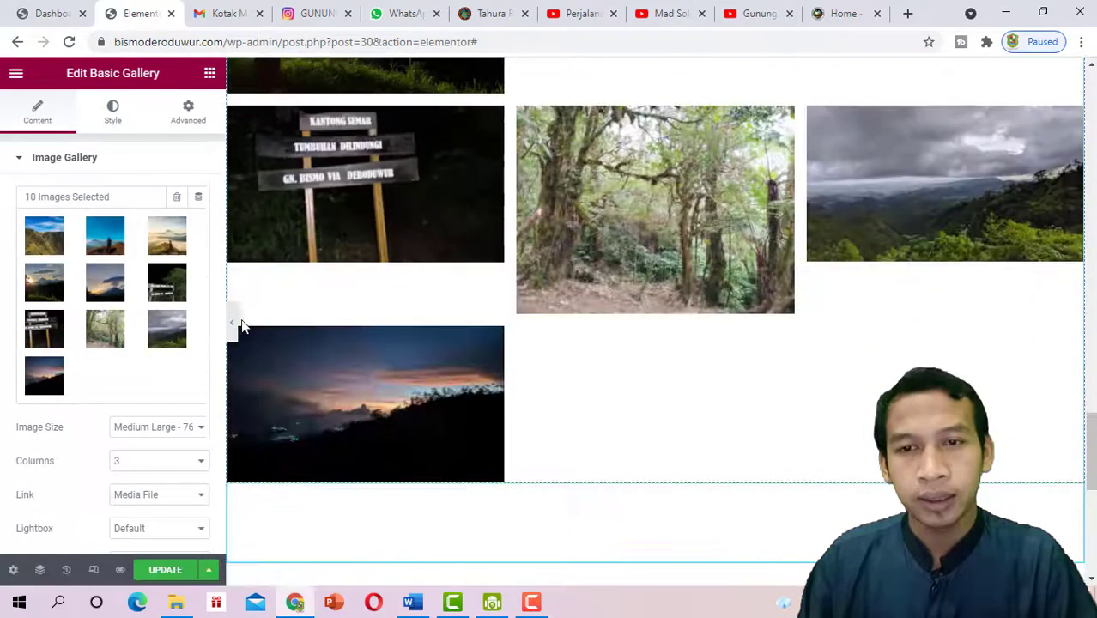
{"action": "left_click", "coordinate": [236, 340]}
{"action": "scroll", "coordinate": [573, 296], "scroll_direction": "up", "scroll_amount": 5}
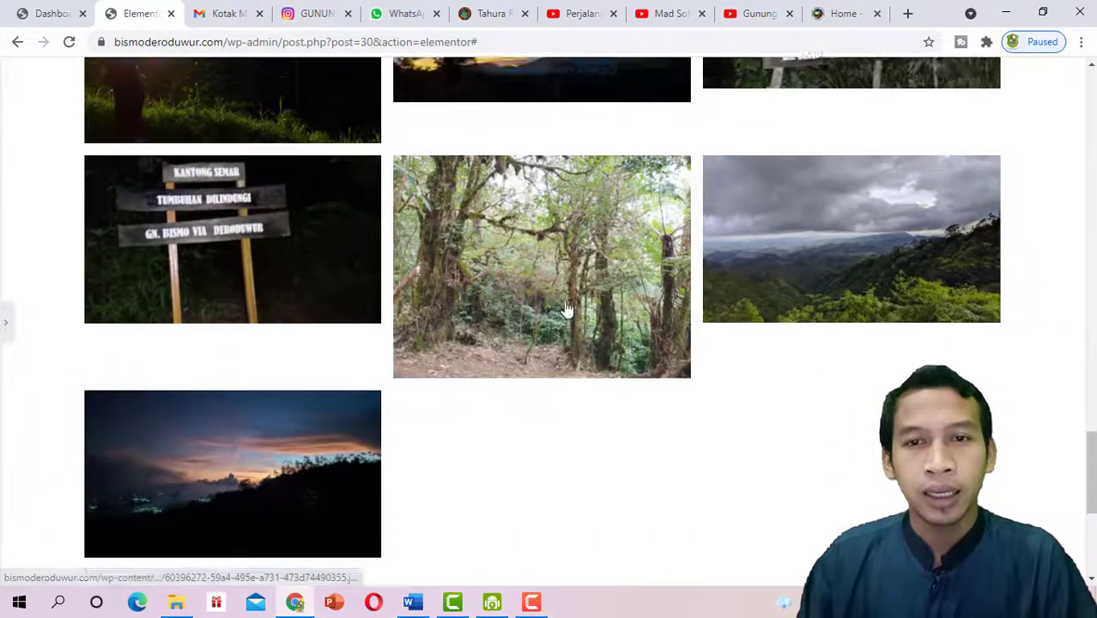
{"action": "scroll", "coordinate": [577, 288], "scroll_direction": "up", "scroll_amount": 1}
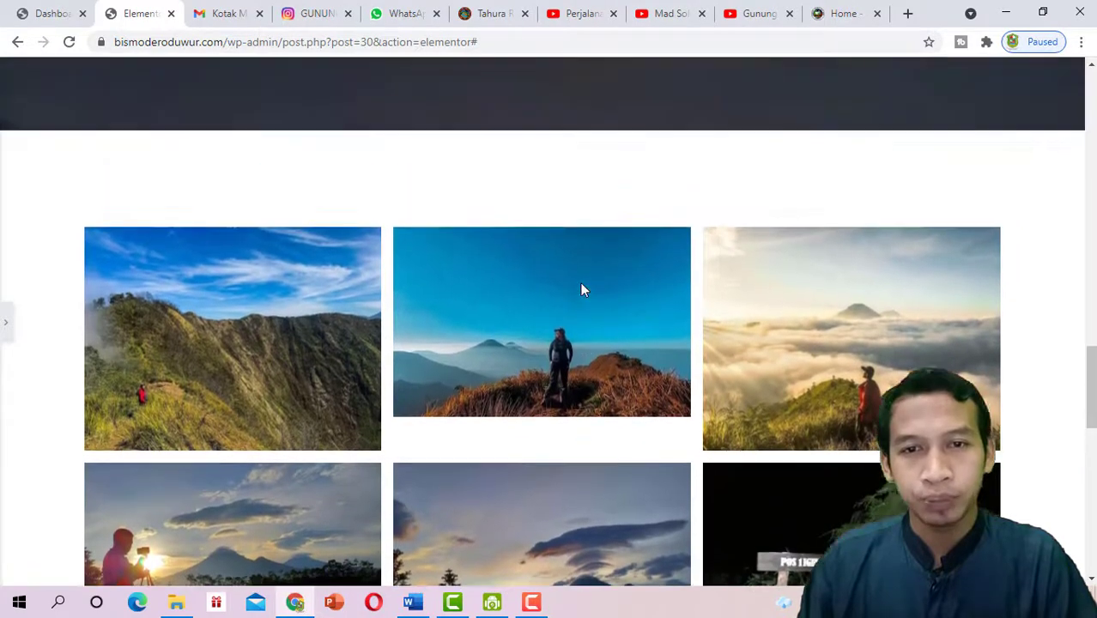
{"action": "scroll", "coordinate": [577, 284], "scroll_direction": "down", "scroll_amount": 1}
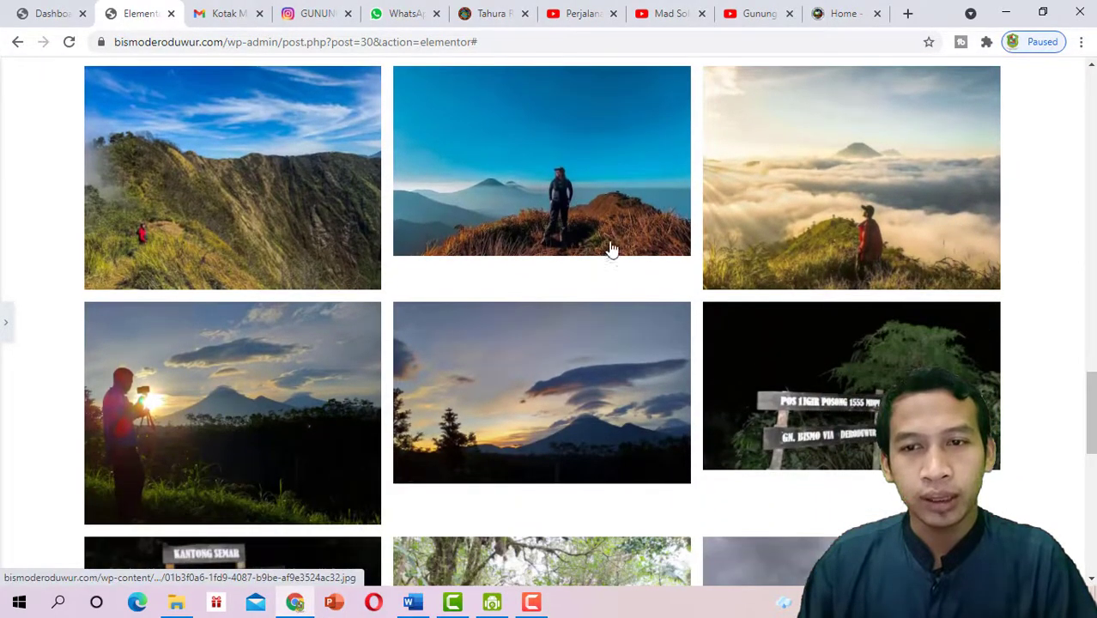
{"action": "scroll", "coordinate": [526, 262], "scroll_direction": "up", "scroll_amount": 1}
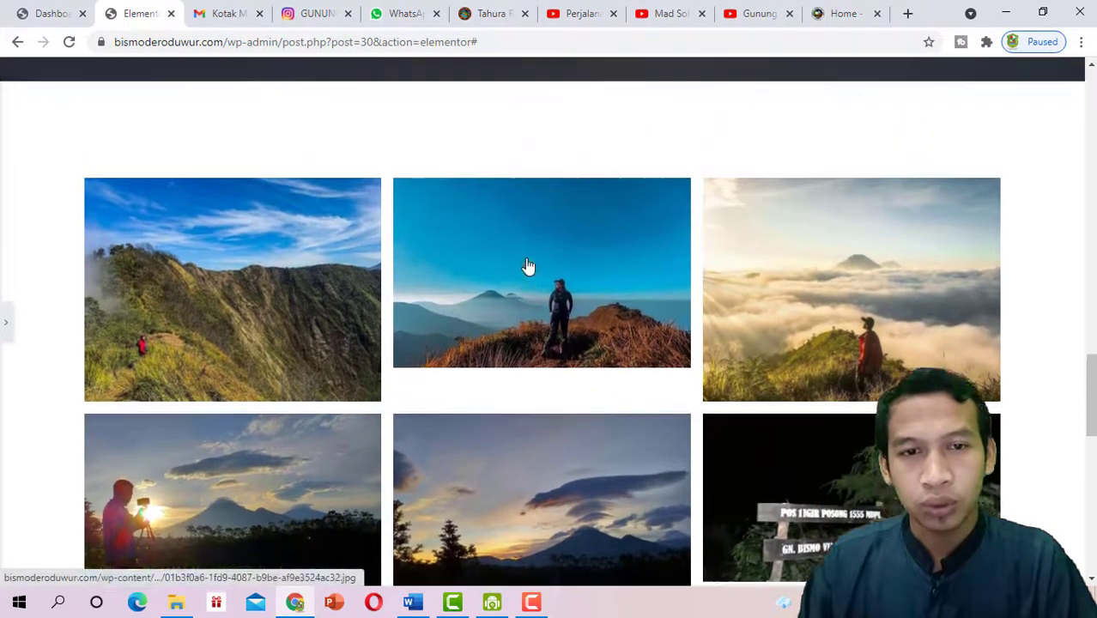
{"action": "scroll", "coordinate": [529, 269], "scroll_direction": "down", "scroll_amount": 1}
{"action": "scroll", "coordinate": [532, 268], "scroll_direction": "down", "scroll_amount": 5}
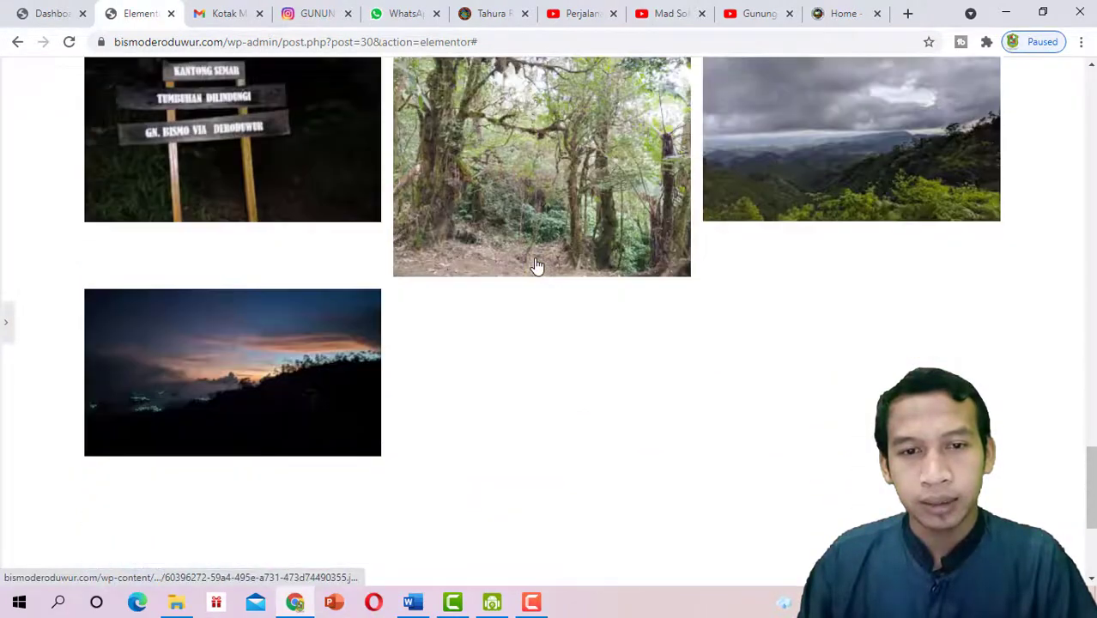
{"action": "scroll", "coordinate": [539, 265], "scroll_direction": "up", "scroll_amount": 5}
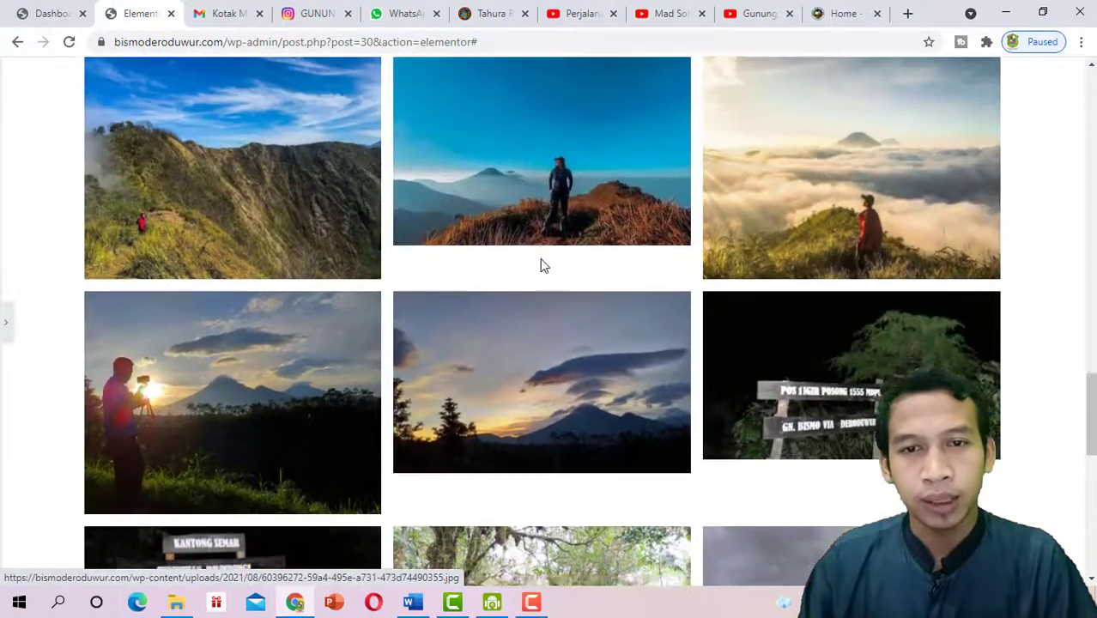
{"action": "scroll", "coordinate": [542, 268], "scroll_direction": "down", "scroll_amount": 2}
{"action": "scroll", "coordinate": [566, 262], "scroll_direction": "down", "scroll_amount": 1}
{"action": "scroll", "coordinate": [592, 256], "scroll_direction": "up", "scroll_amount": 3}
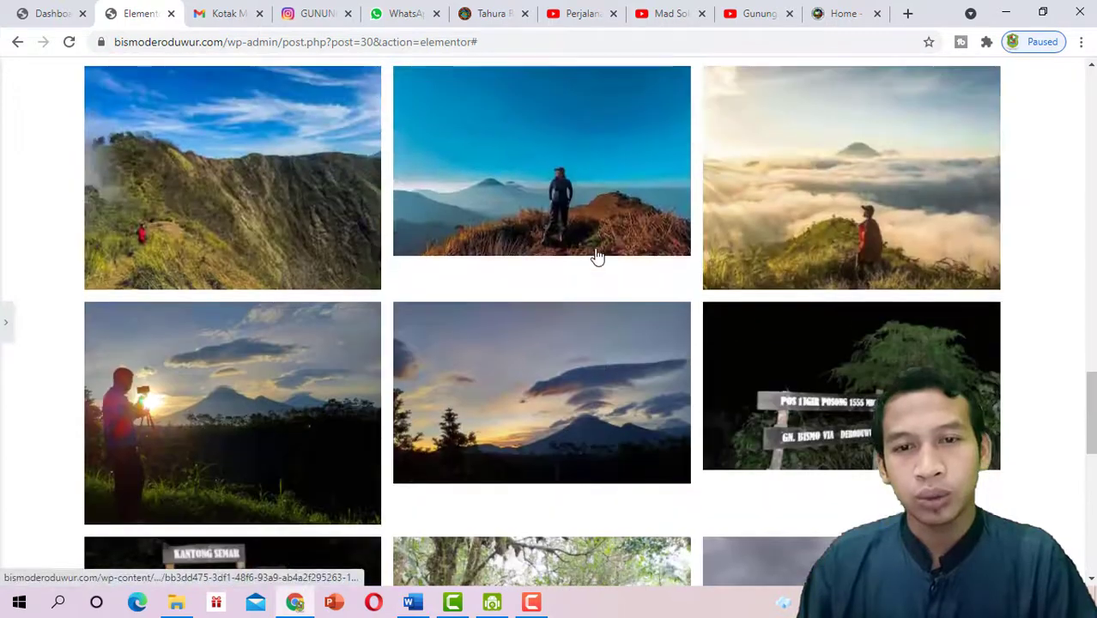
{"action": "scroll", "coordinate": [597, 256], "scroll_direction": "down", "scroll_amount": 2}
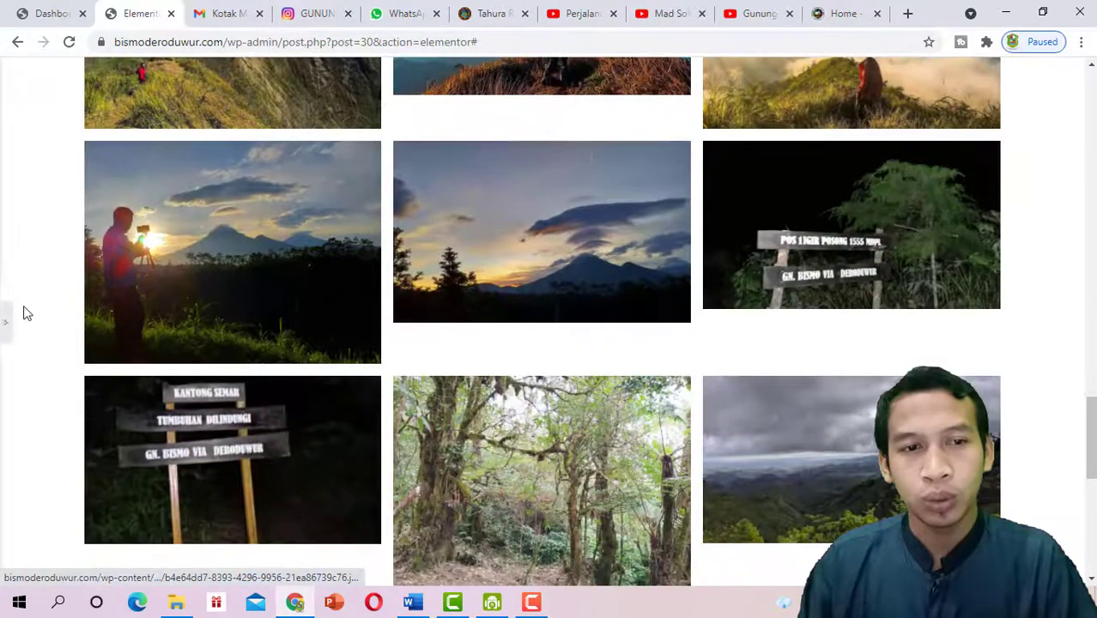
{"action": "scroll", "coordinate": [876, 293], "scroll_direction": "up", "scroll_amount": 2}
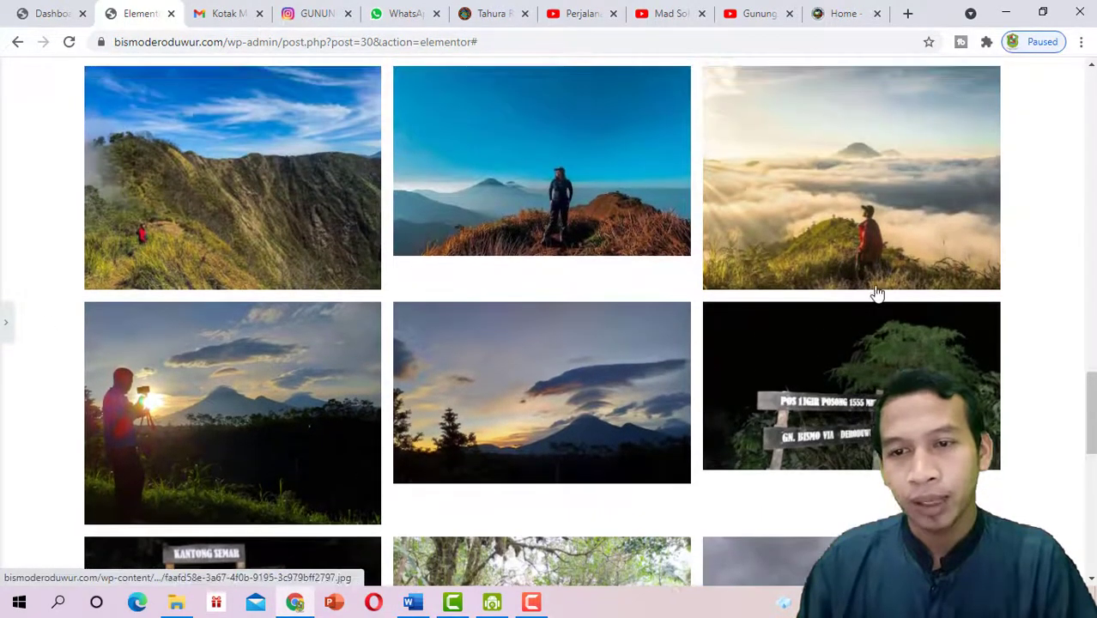
{"action": "scroll", "coordinate": [875, 292], "scroll_direction": "down", "scroll_amount": 2}
{"action": "scroll", "coordinate": [360, 289], "scroll_direction": "up", "scroll_amount": 4}
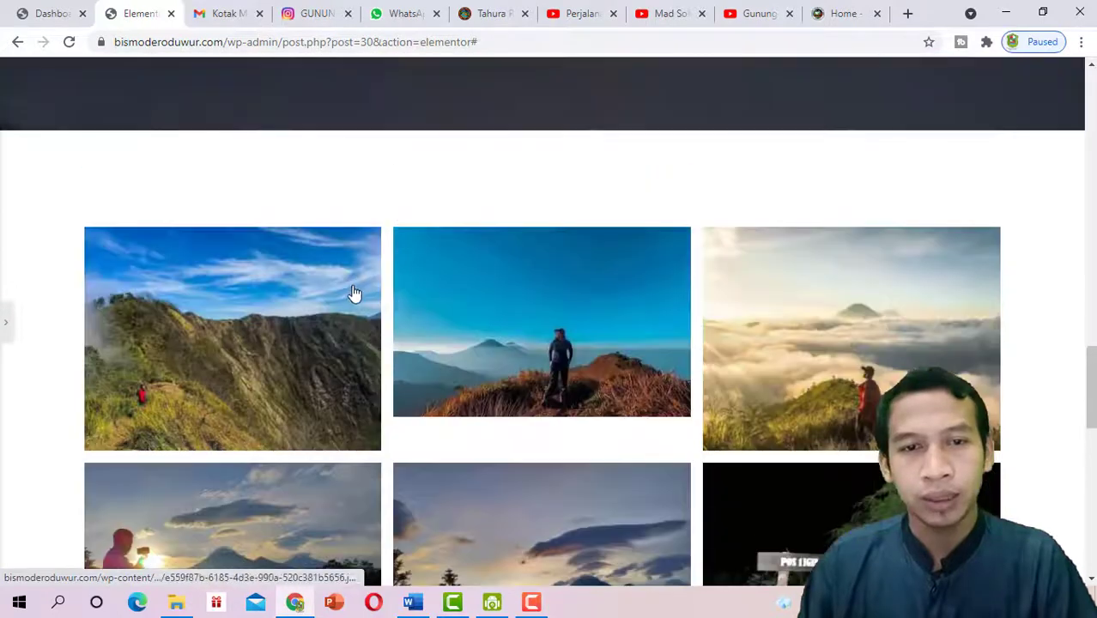
{"action": "scroll", "coordinate": [354, 294], "scroll_direction": "down", "scroll_amount": 1}
{"action": "left_click", "coordinate": [5, 335]}
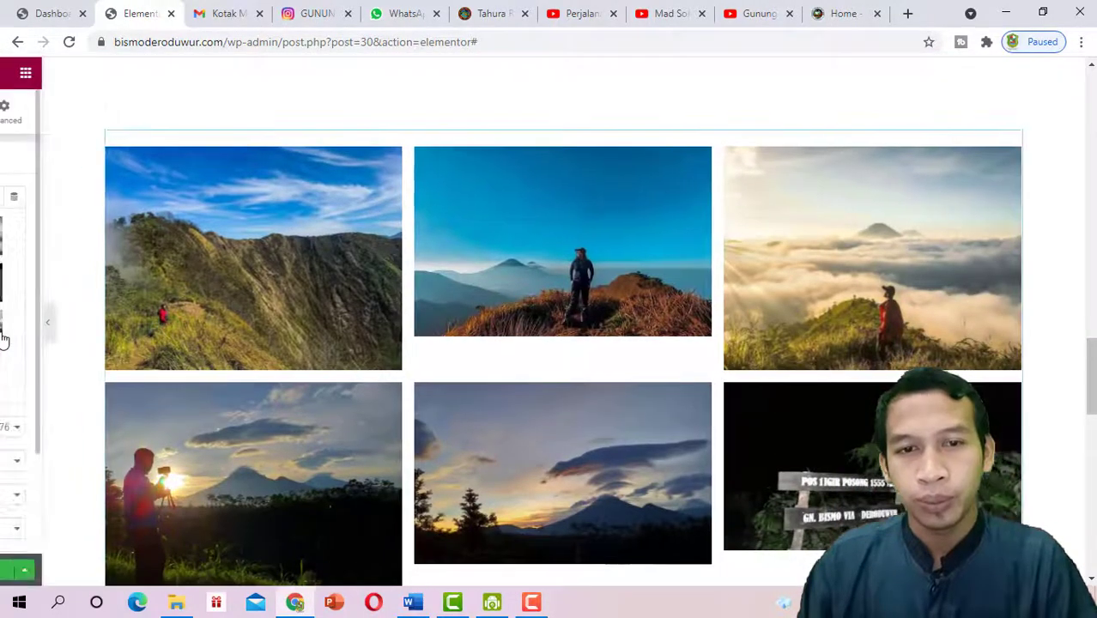
{"action": "left_click", "coordinate": [371, 289]}
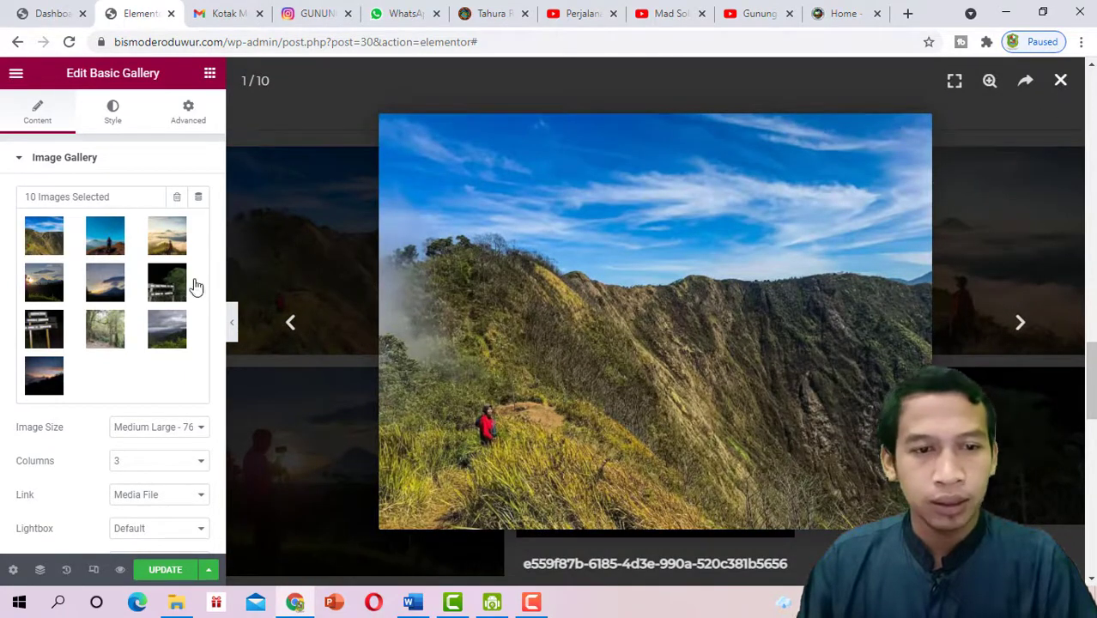
Close the enlarged green ridge photo and reopen the settings of the Basic Gallery widget
{"action": "key", "text": "Escape"}
{"action": "left_click", "coordinate": [1080, 143]}
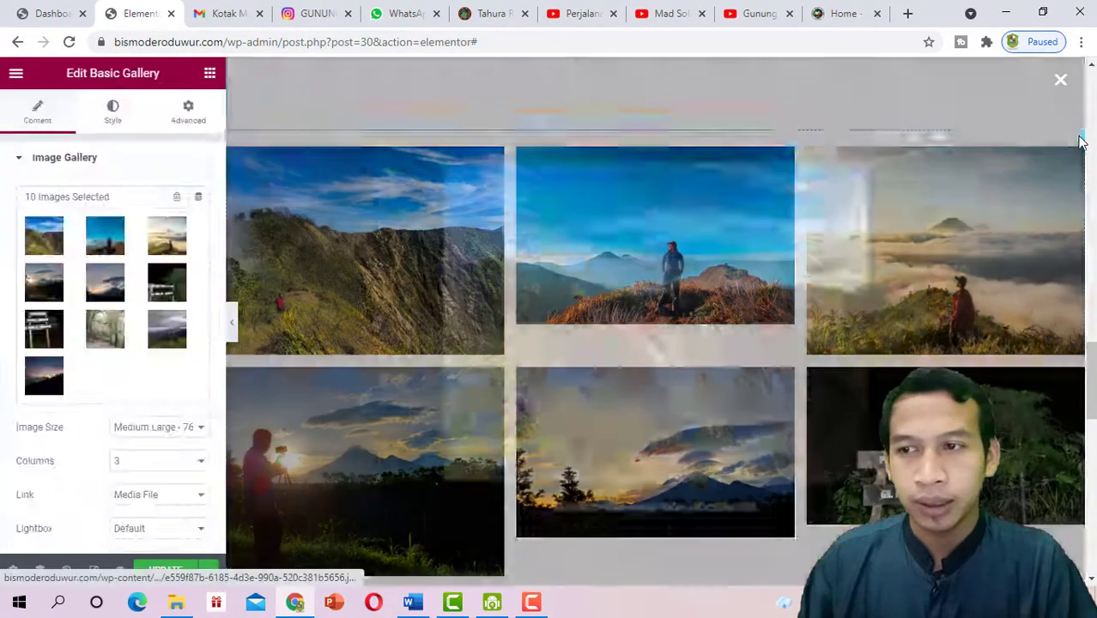
{"action": "left_click", "coordinate": [1058, 86]}
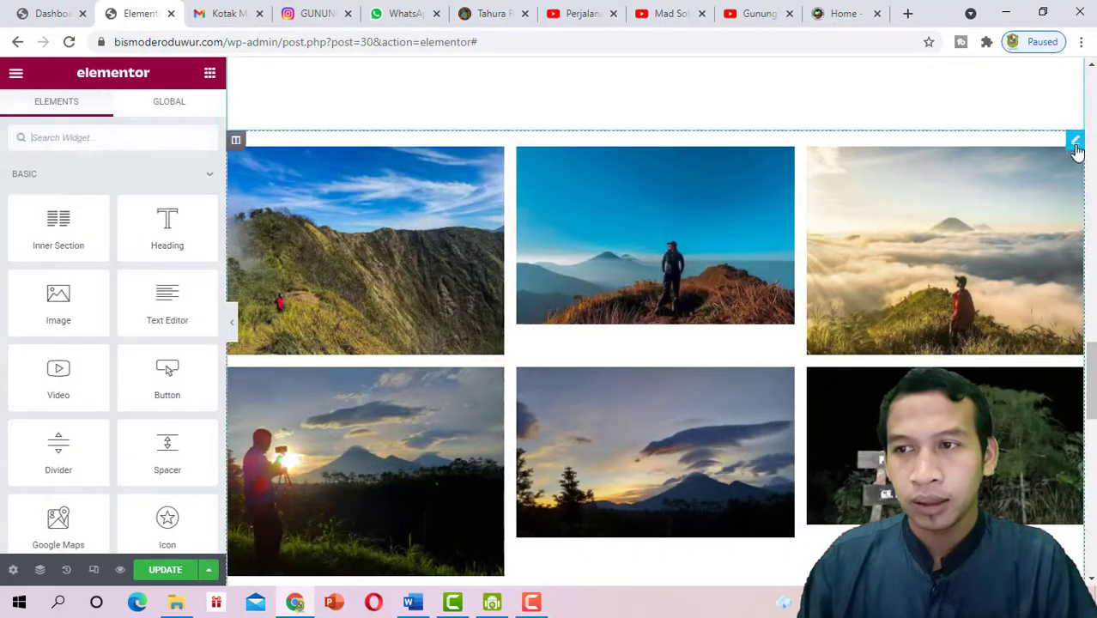
{"action": "left_click", "coordinate": [1076, 144]}
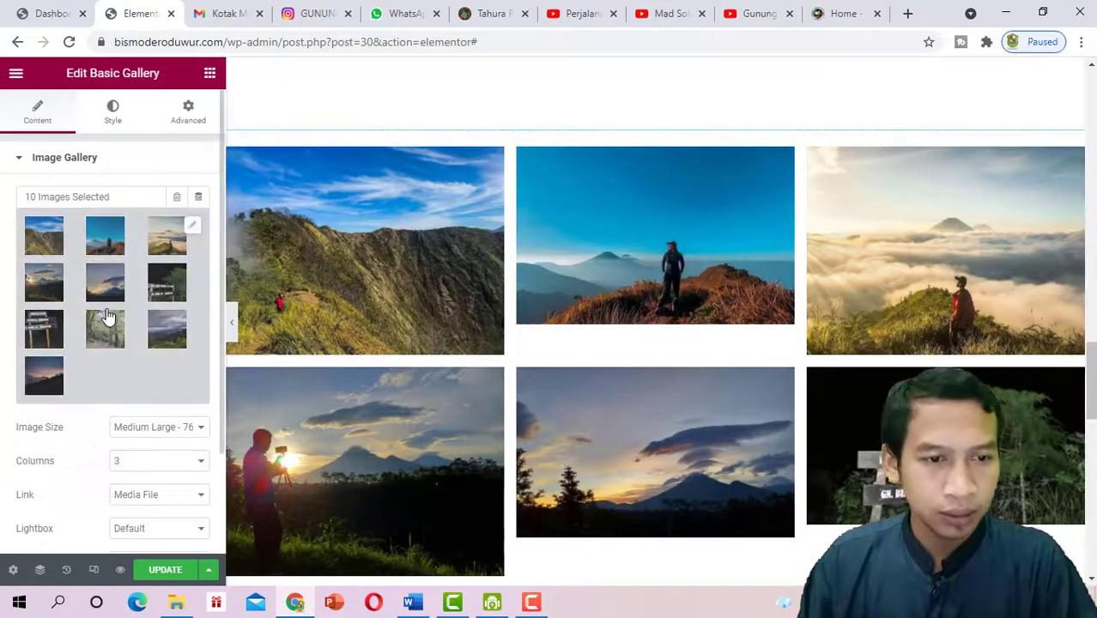
{"action": "scroll", "coordinate": [110, 313], "scroll_direction": "down", "scroll_amount": 3}
{"action": "scroll", "coordinate": [110, 309], "scroll_direction": "up", "scroll_amount": 3}
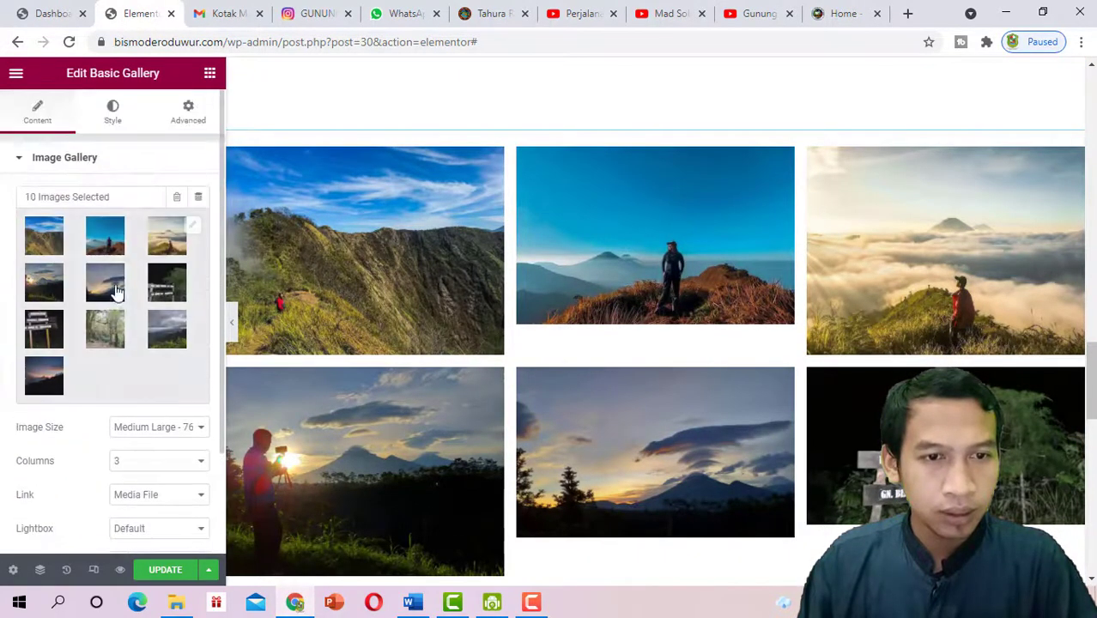
View the crop, rotate, flip and scale options for the gallery's green ridge photo and close the image editor without changes
{"action": "left_click", "coordinate": [190, 232]}
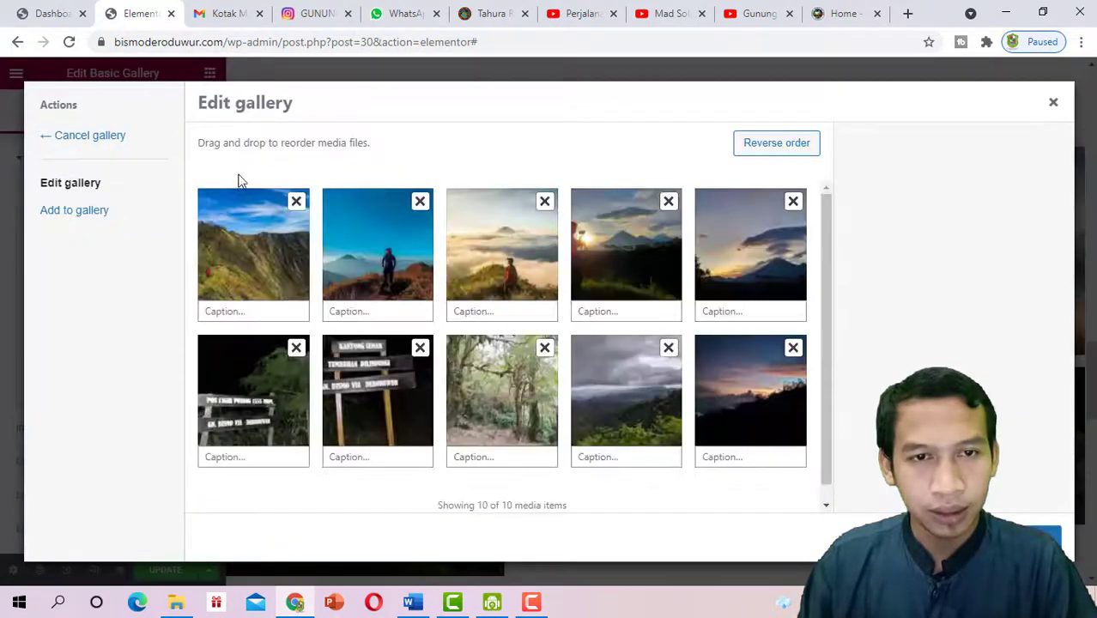
{"action": "left_click", "coordinate": [254, 245]}
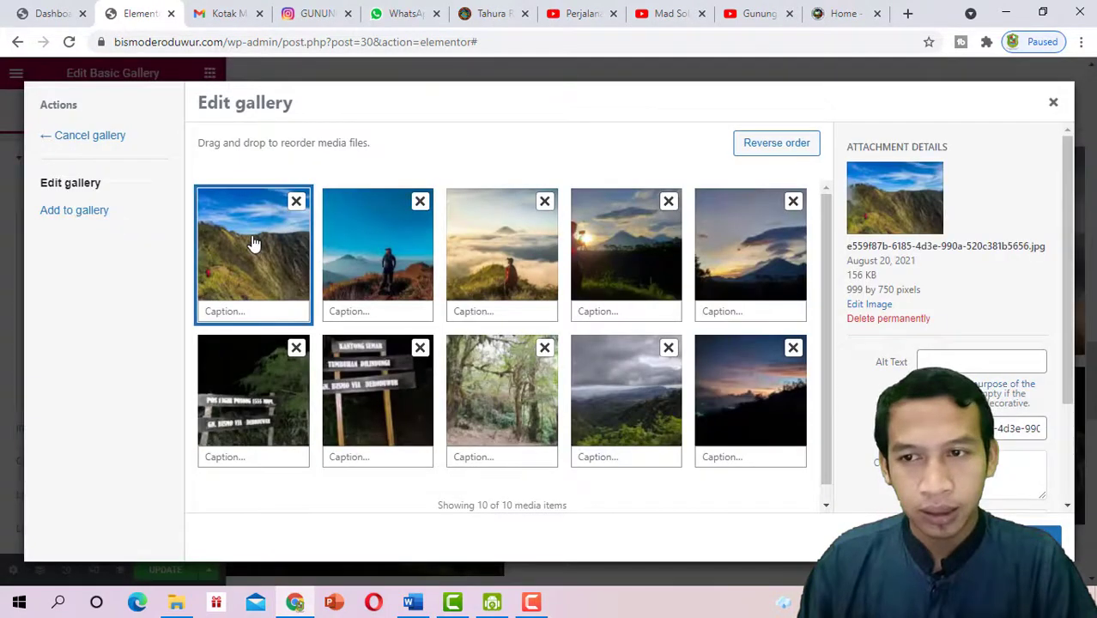
{"action": "left_click", "coordinate": [882, 306]}
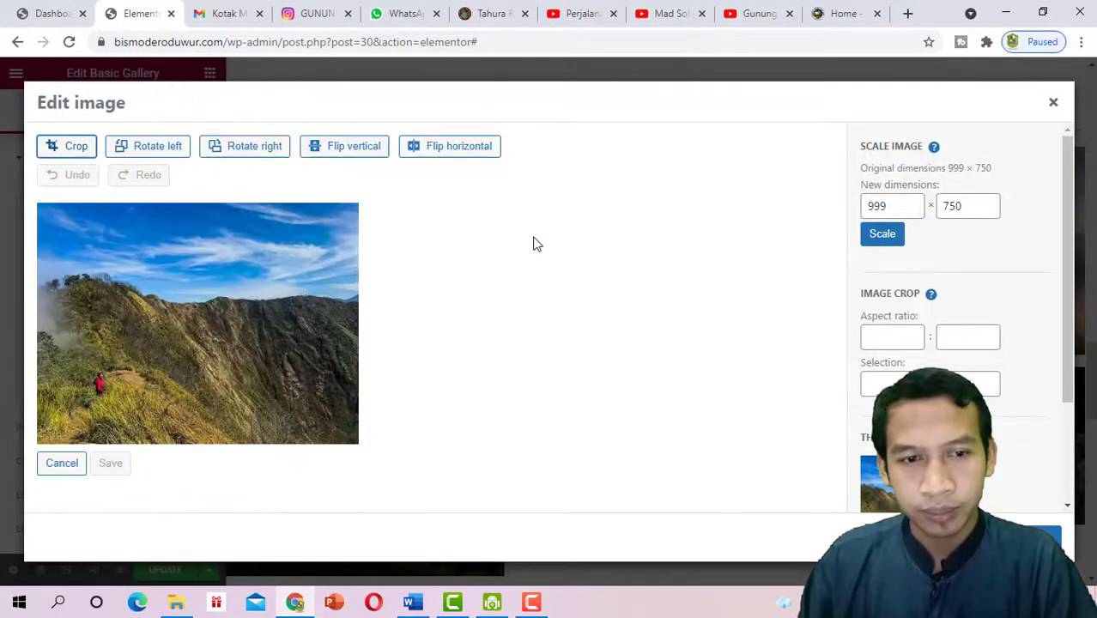
{"action": "left_click", "coordinate": [1052, 103]}
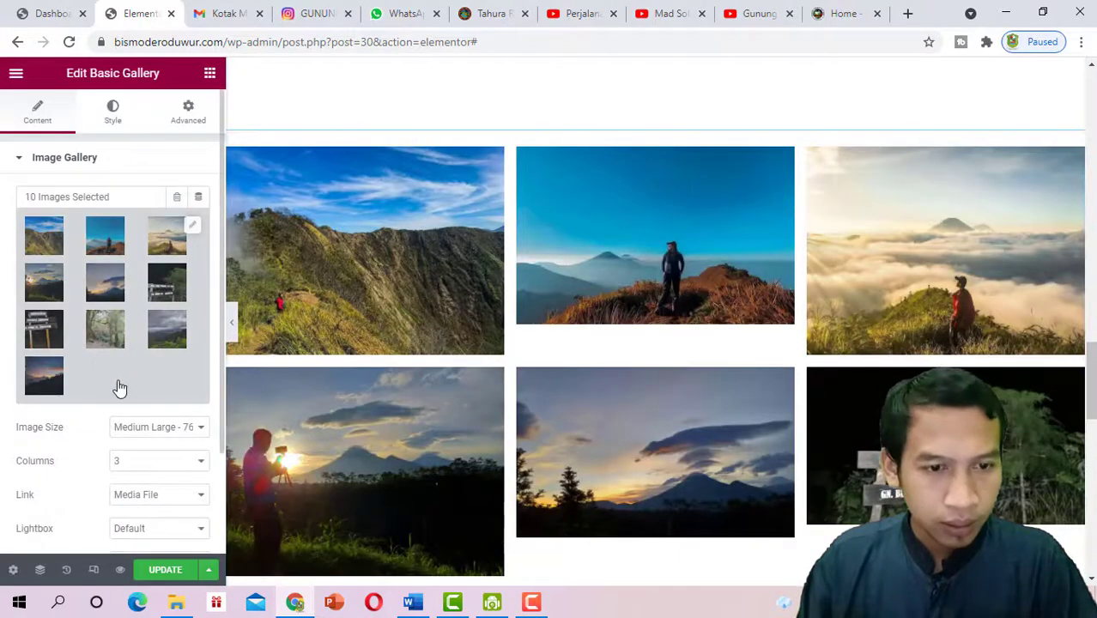
Try the Medium - 300 x 300 image size on the gallery and return it to Medium Large - 768 x 0
{"action": "scroll", "coordinate": [120, 389], "scroll_direction": "down", "scroll_amount": 1}
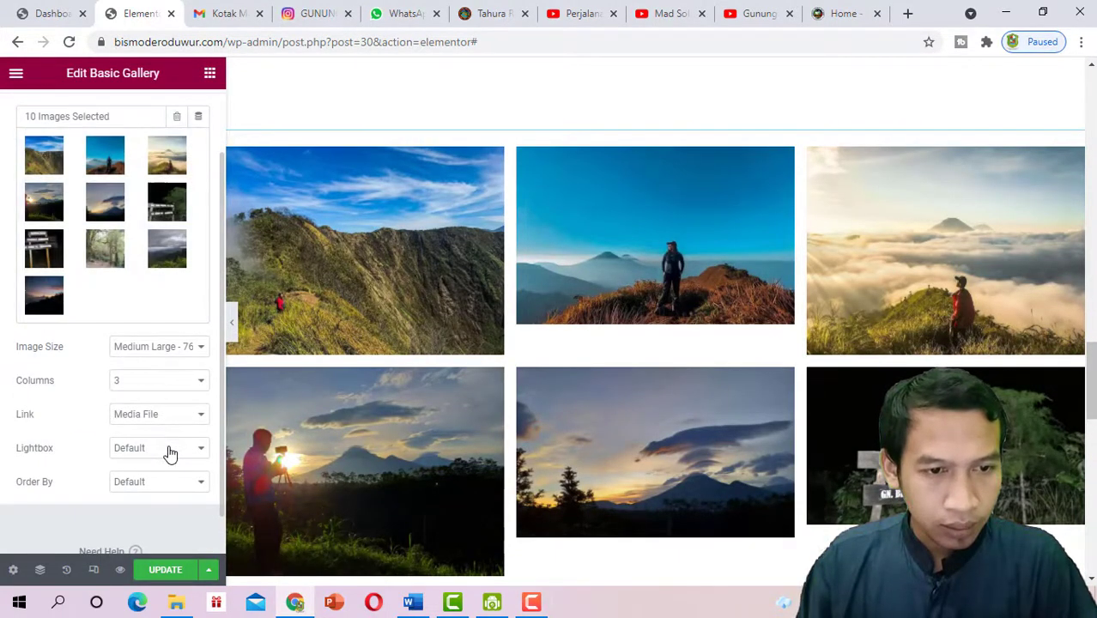
{"action": "left_click", "coordinate": [182, 352]}
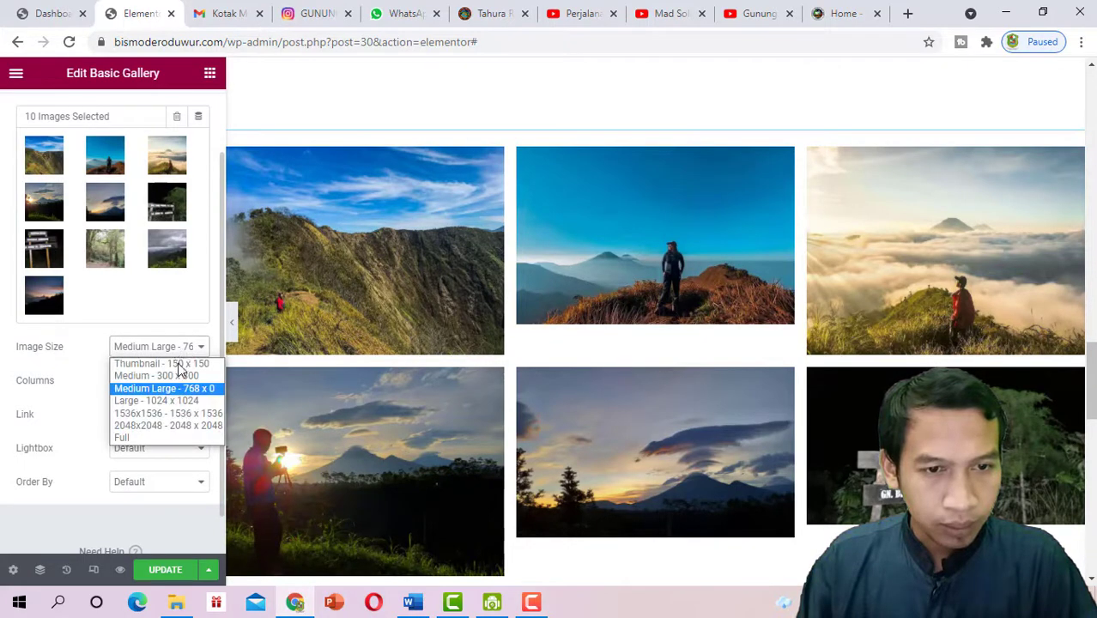
{"action": "left_click", "coordinate": [180, 376]}
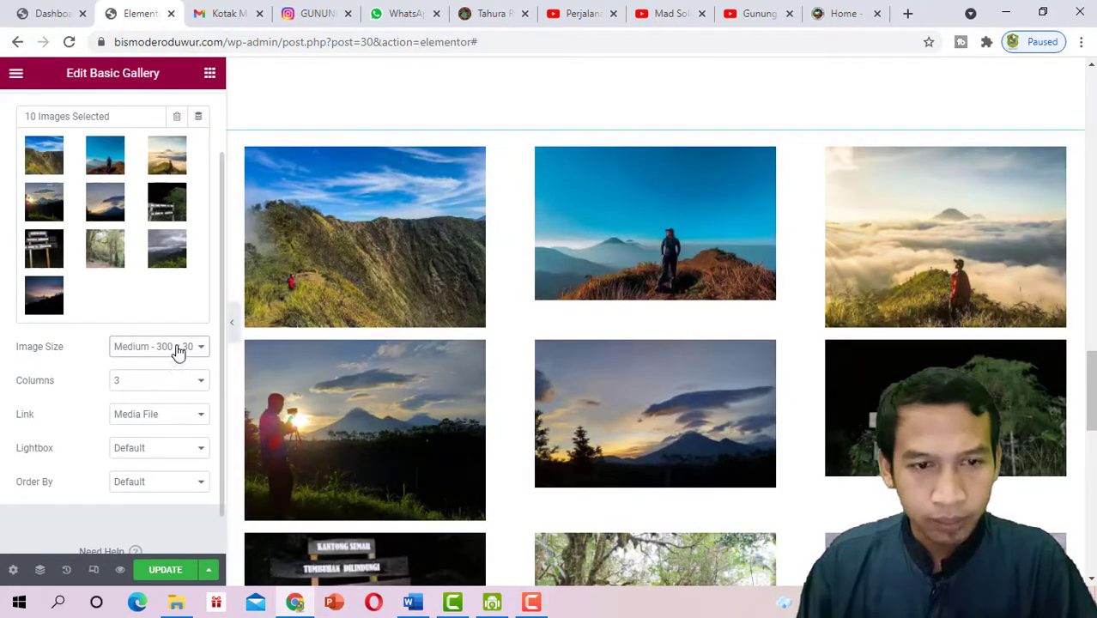
{"action": "left_click", "coordinate": [178, 349]}
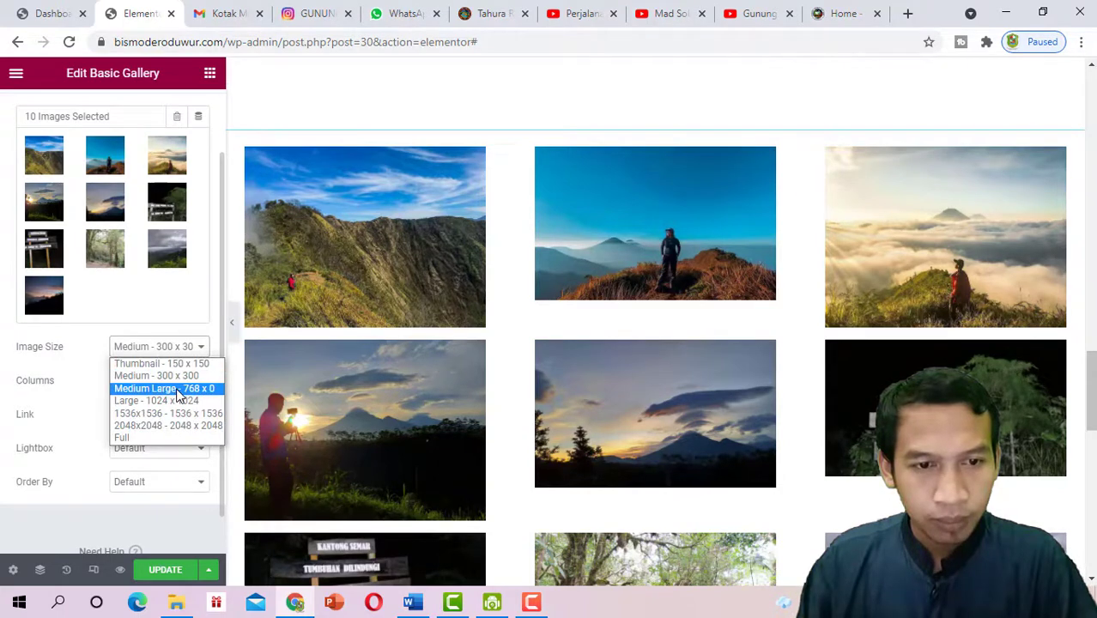
{"action": "left_click", "coordinate": [178, 391]}
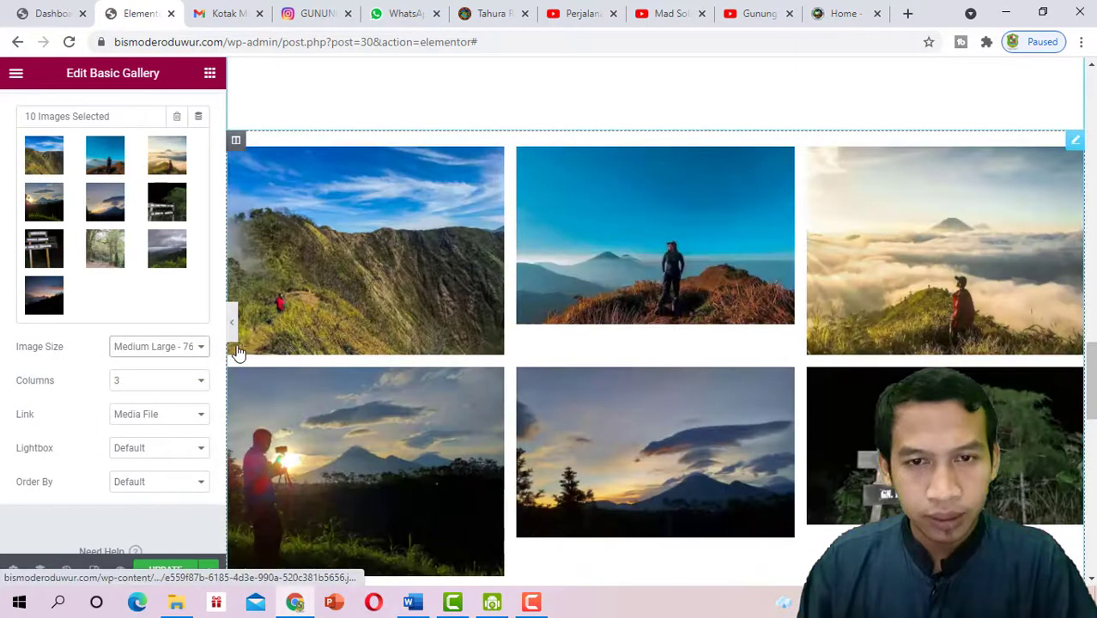
Reopen the green ridge photo from the gallery for image editing and leave without editing it
{"action": "left_click", "coordinate": [193, 148]}
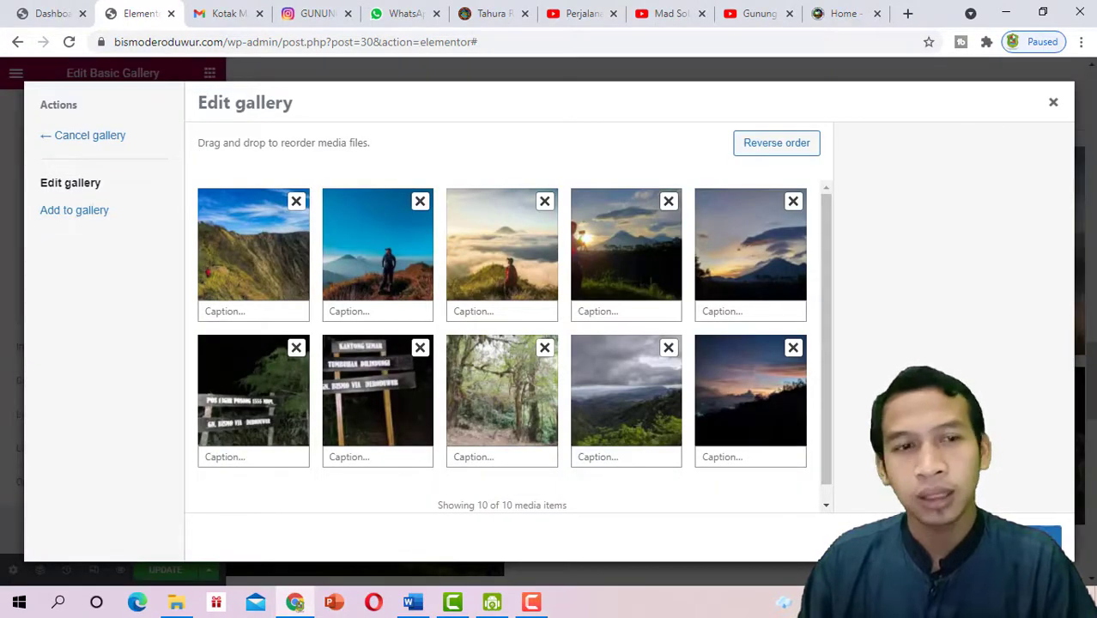
{"action": "left_click", "coordinate": [285, 281]}
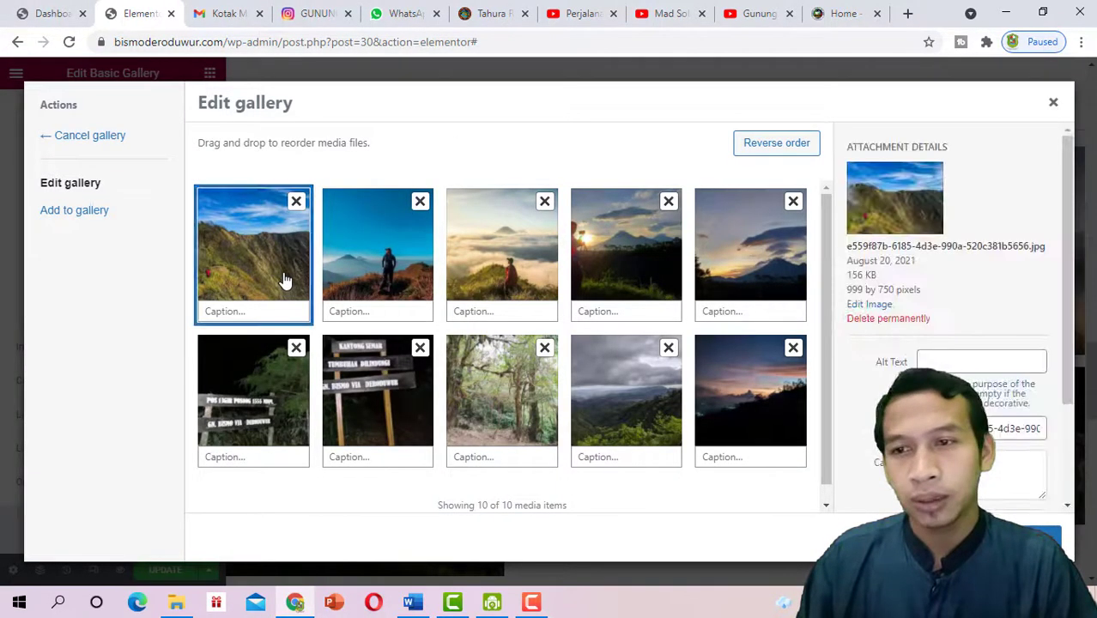
{"action": "left_click", "coordinate": [869, 304]}
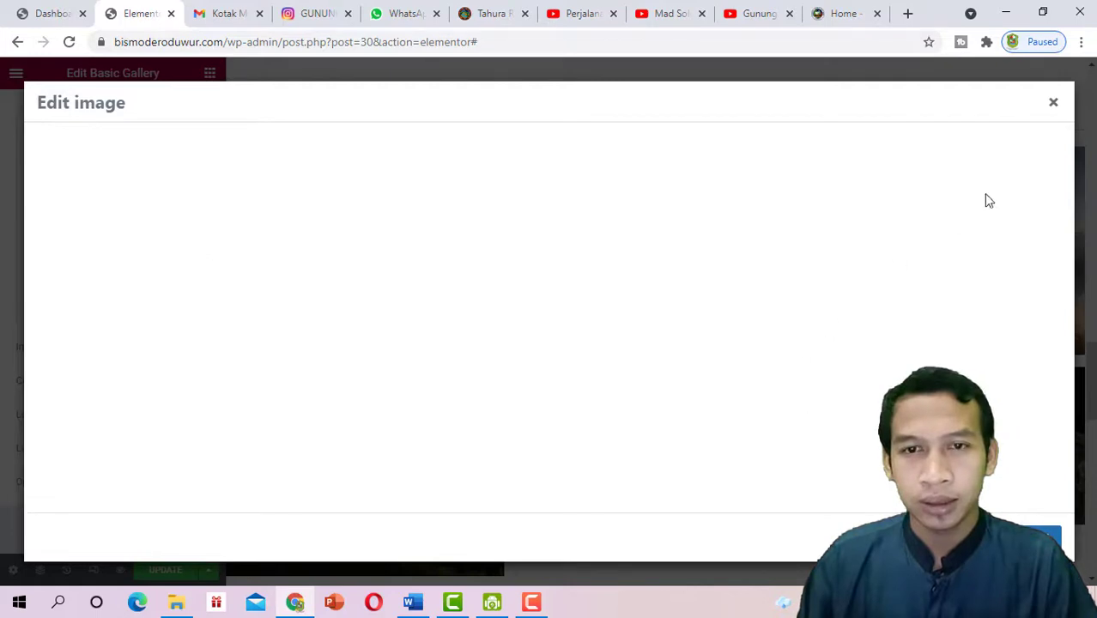
{"action": "left_click", "coordinate": [1054, 104]}
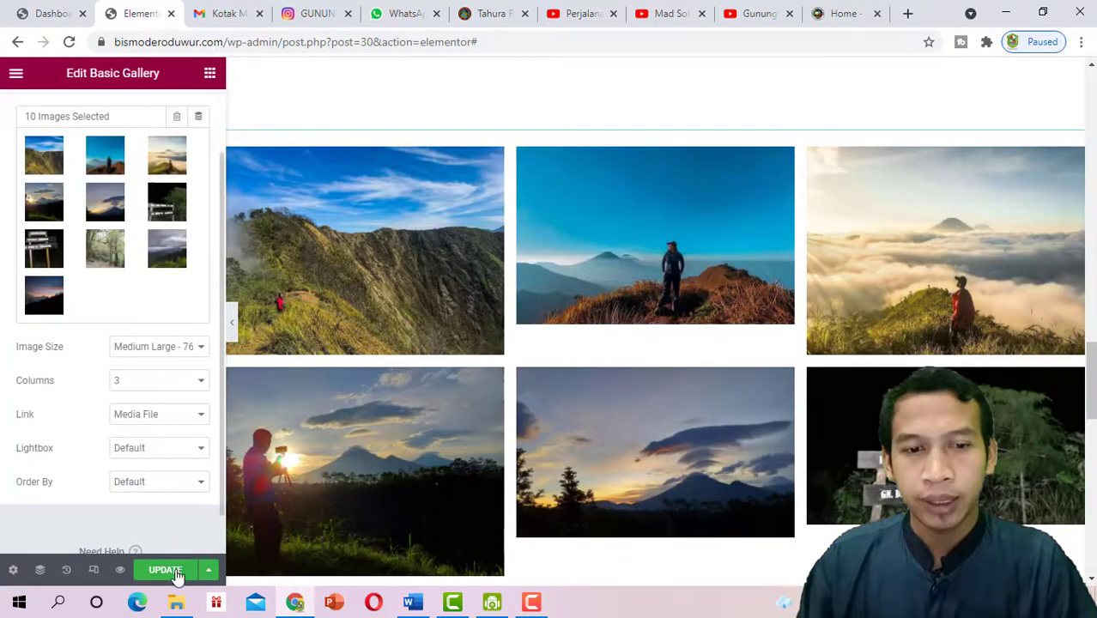
Examine how the gallery photos fill the three-column rows, including the last row with the dark sunset photo
{"action": "scroll", "coordinate": [683, 380], "scroll_direction": "down", "scroll_amount": 4}
{"action": "scroll", "coordinate": [760, 375], "scroll_direction": "down", "scroll_amount": 2}
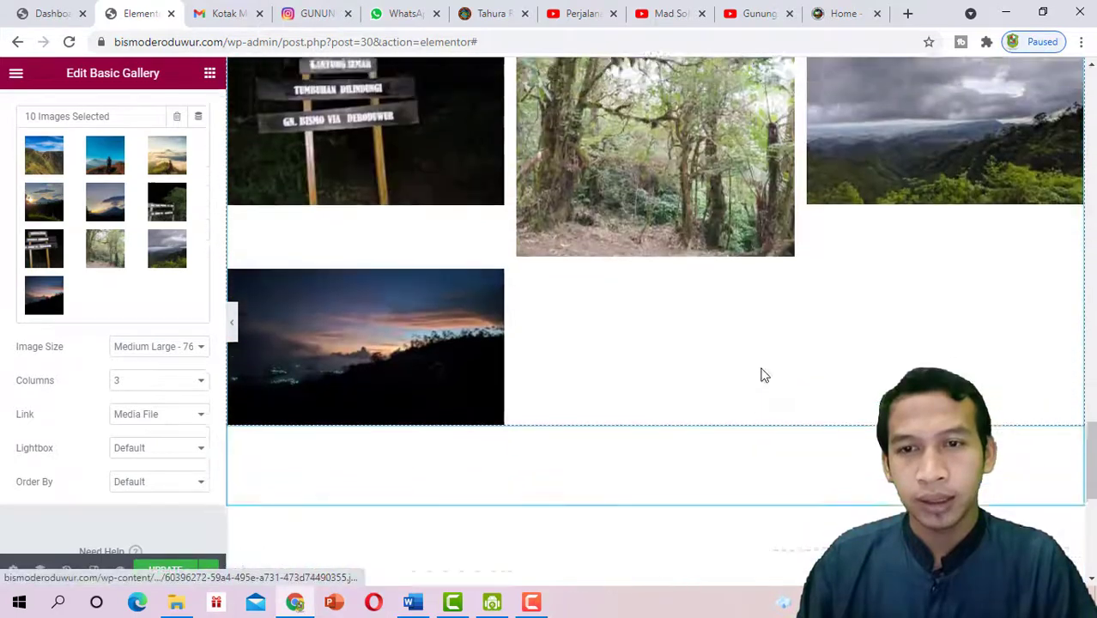
{"action": "scroll", "coordinate": [721, 356], "scroll_direction": "up", "scroll_amount": 4}
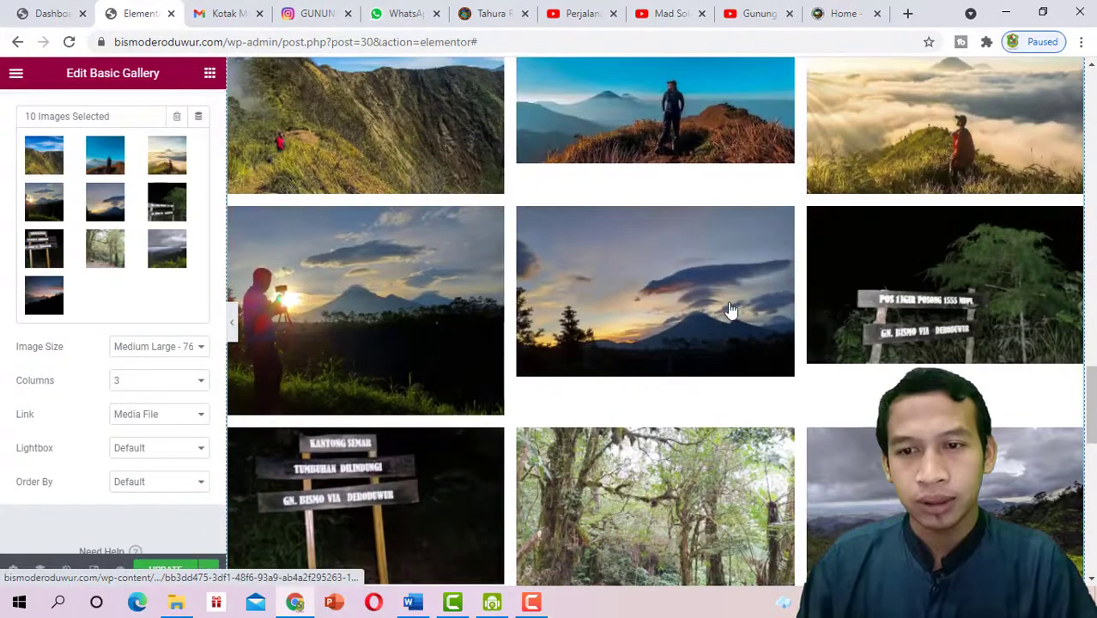
{"action": "scroll", "coordinate": [730, 310], "scroll_direction": "down", "scroll_amount": 2}
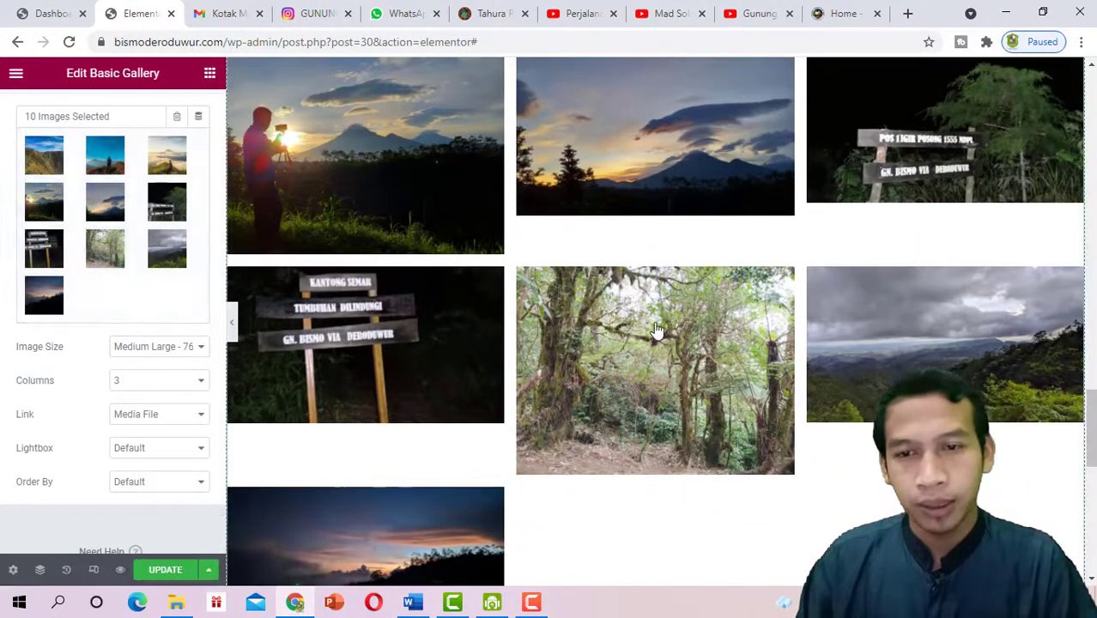
{"action": "scroll", "coordinate": [656, 326], "scroll_direction": "down", "scroll_amount": 3}
{"action": "scroll", "coordinate": [656, 326], "scroll_direction": "up", "scroll_amount": 4}
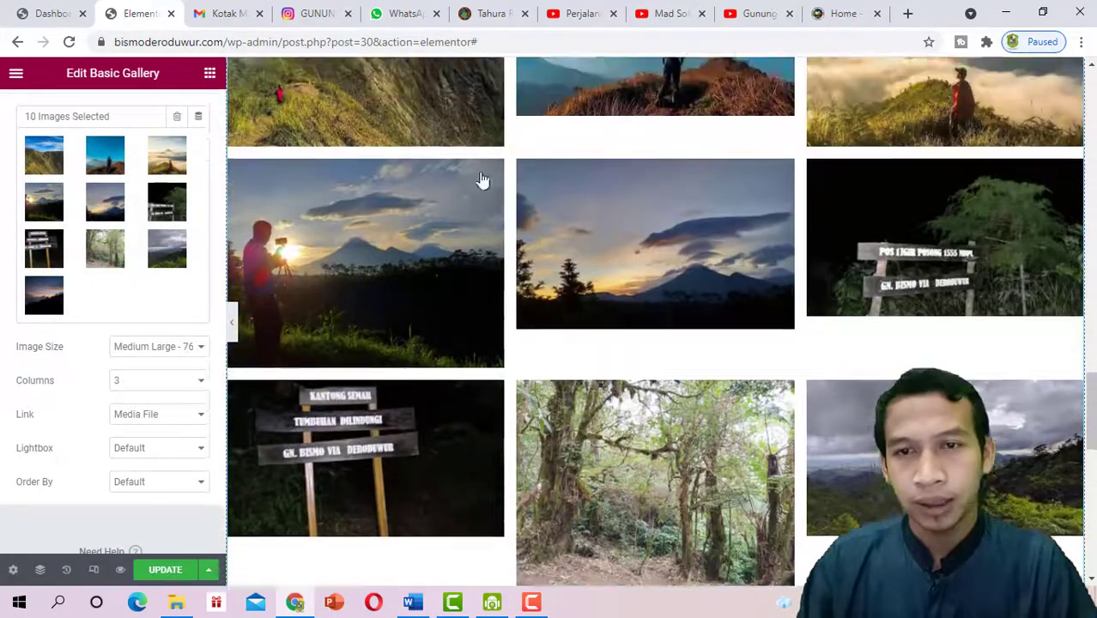
{"action": "scroll", "coordinate": [463, 168], "scroll_direction": "up", "scroll_amount": 1}
{"action": "scroll", "coordinate": [436, 182], "scroll_direction": "down", "scroll_amount": 3}
{"action": "scroll", "coordinate": [435, 184], "scroll_direction": "up", "scroll_amount": 3}
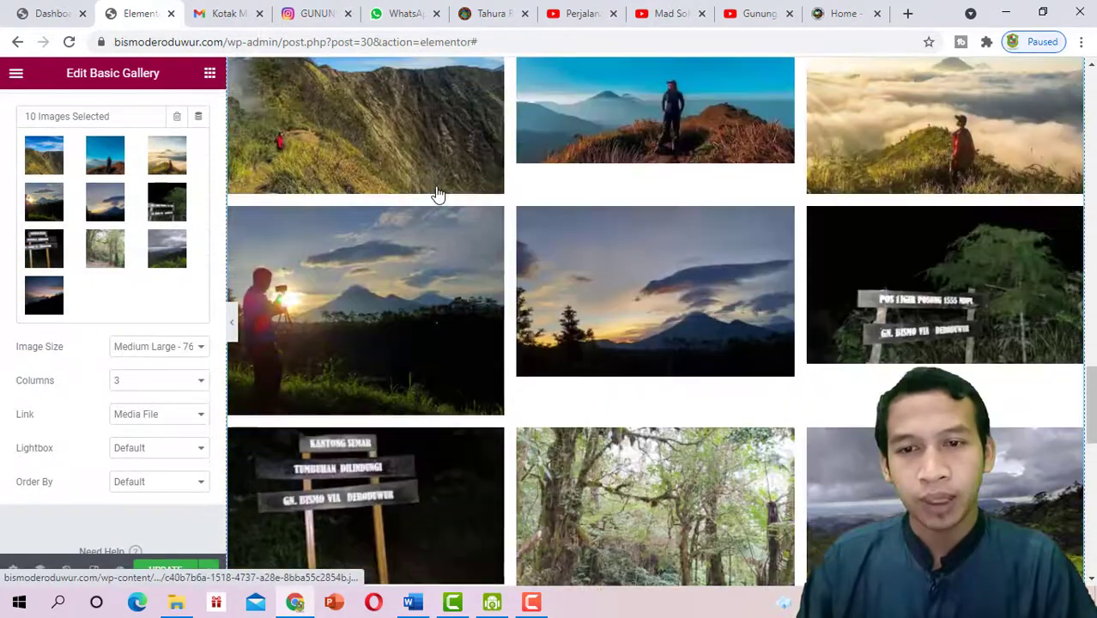
{"action": "scroll", "coordinate": [433, 206], "scroll_direction": "down", "scroll_amount": 2}
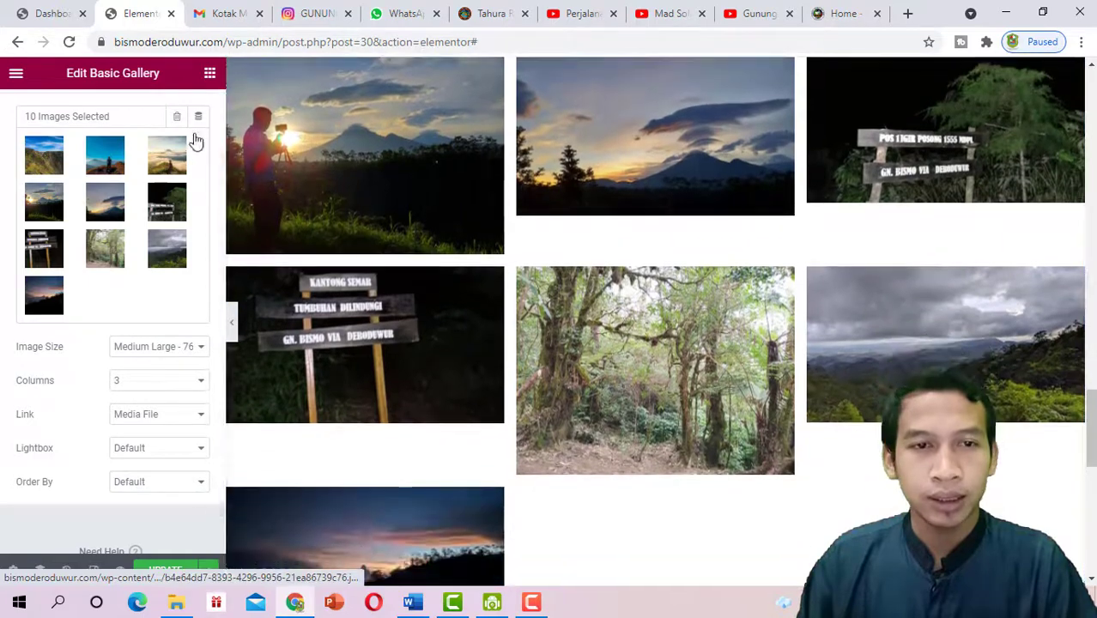
Start adding uploaded files to the existing gallery, selecting the Pos 2 (46a43602) and Pos 1 (466e9403) signboard photos from Downloads
{"action": "left_click", "coordinate": [195, 148]}
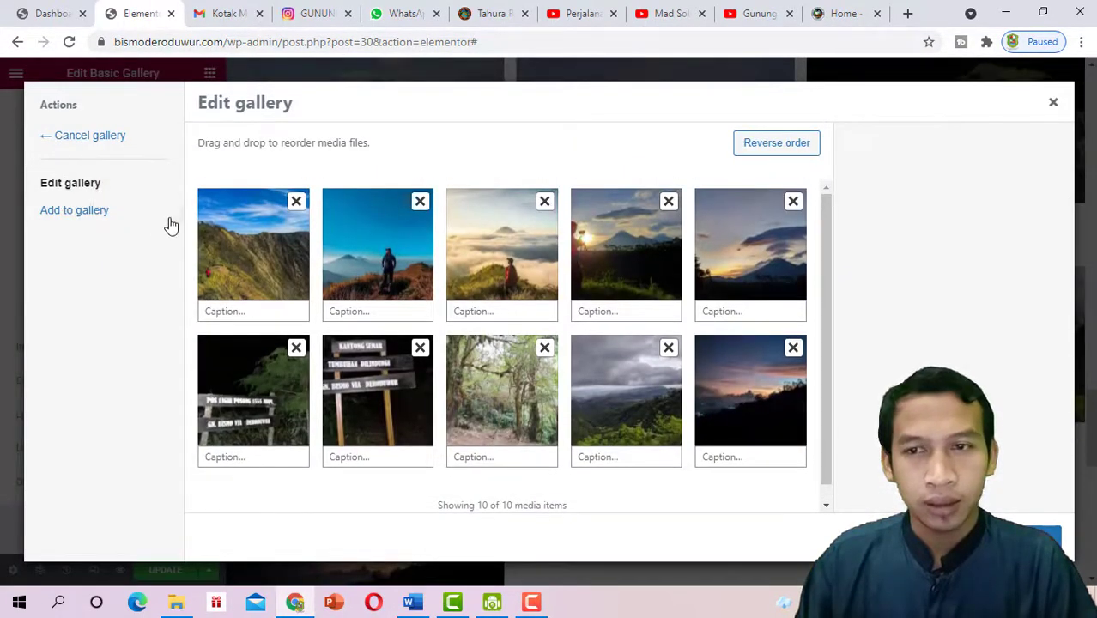
{"action": "left_click", "coordinate": [114, 216]}
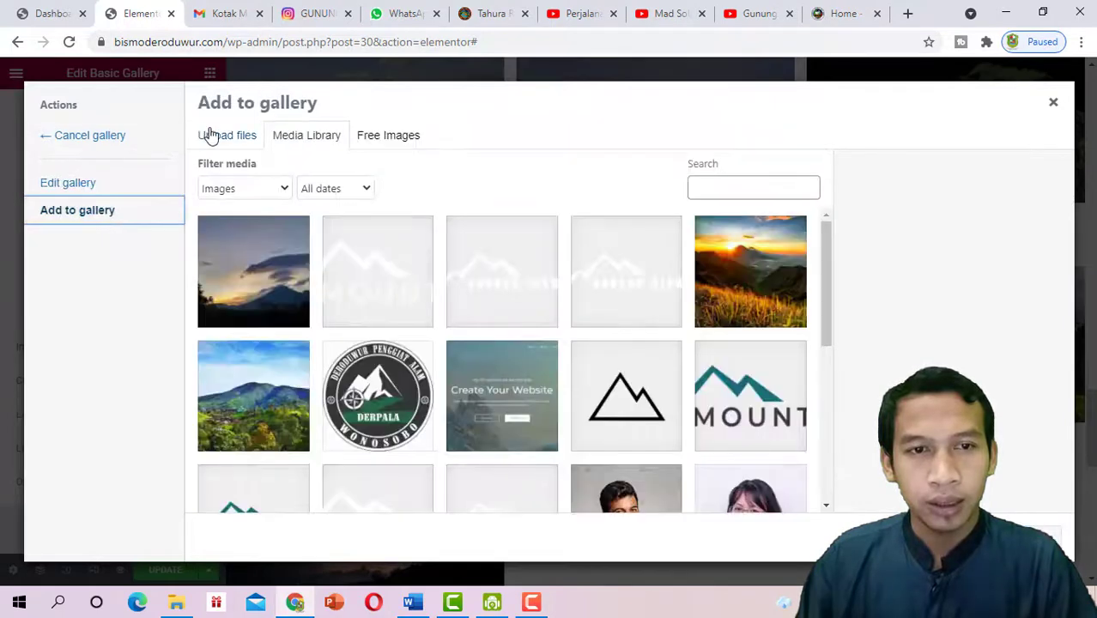
{"action": "left_click", "coordinate": [218, 136]}
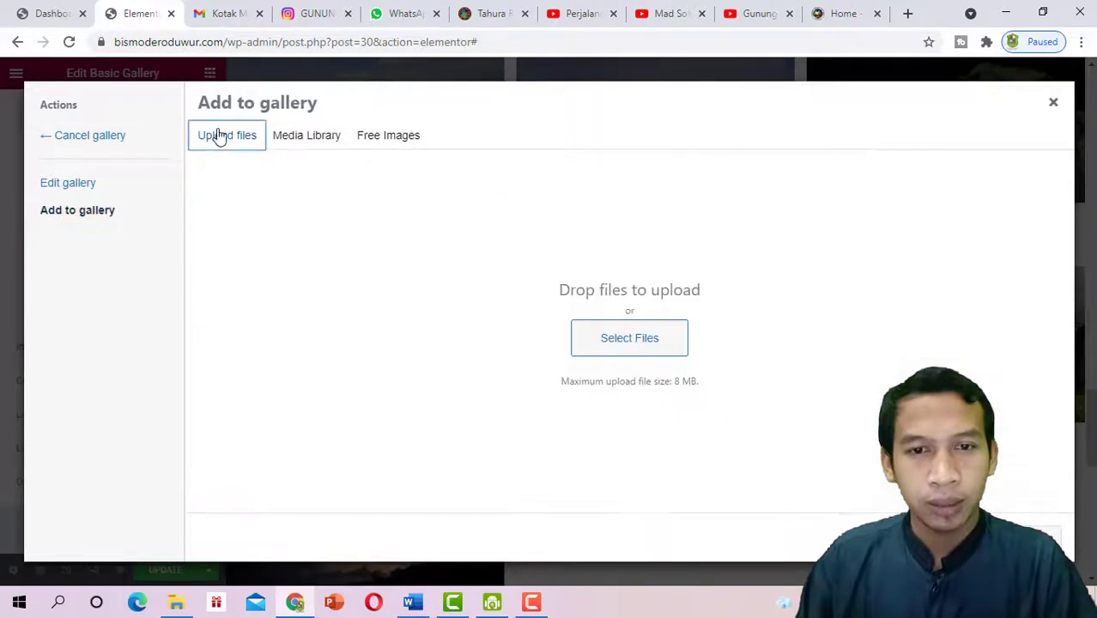
{"action": "left_click", "coordinate": [611, 337]}
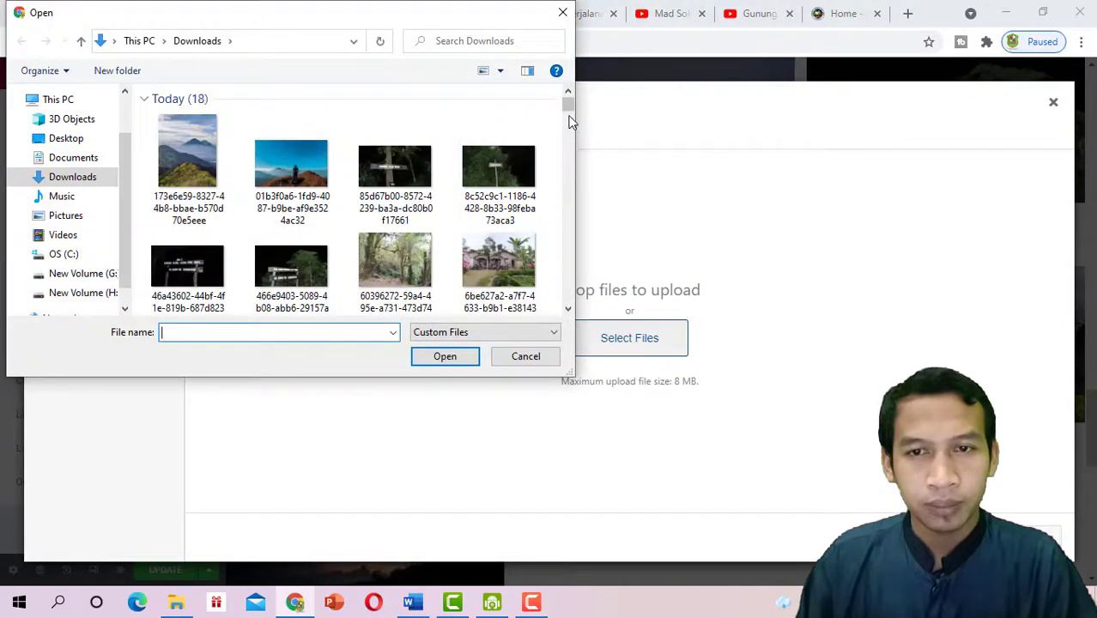
{"action": "left_click", "coordinate": [568, 307]}
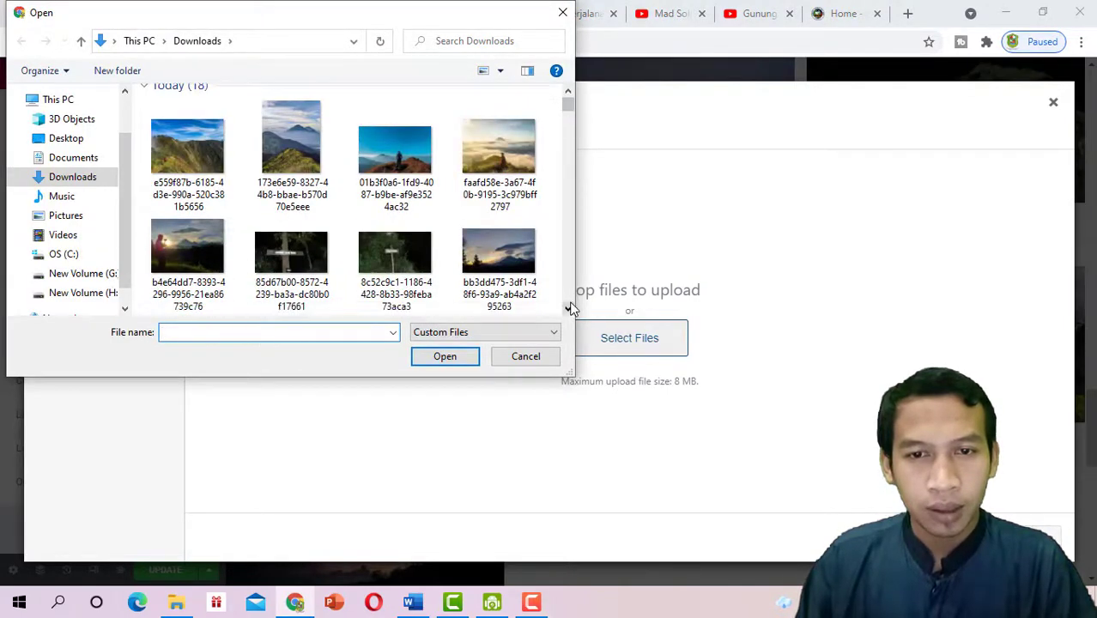
{"action": "left_click", "coordinate": [568, 307]}
{"action": "left_click", "coordinate": [569, 307]}
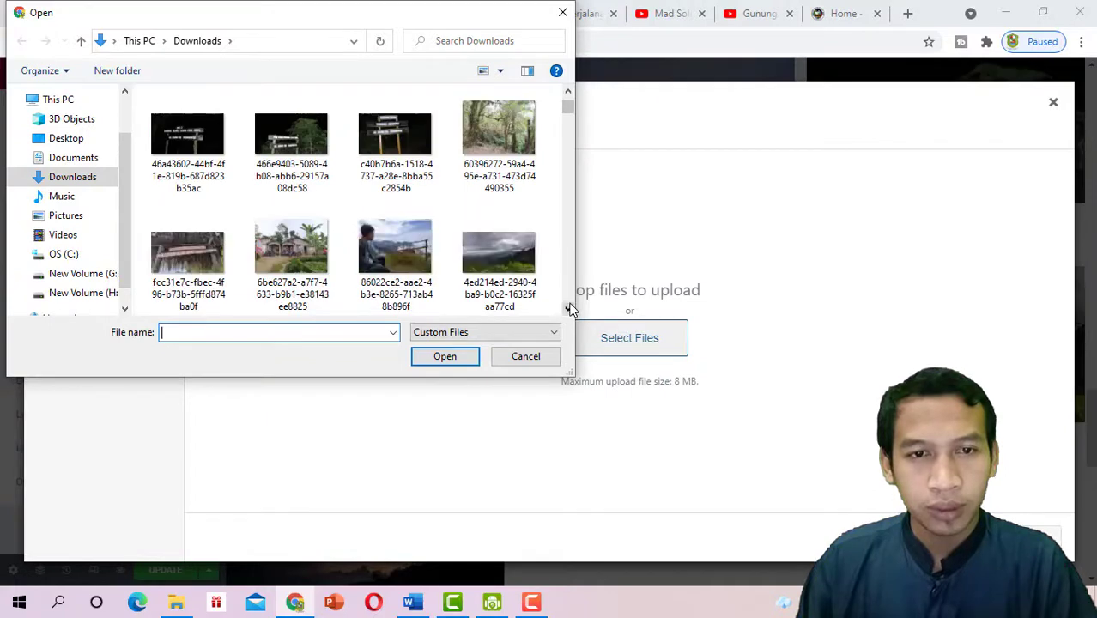
{"action": "left_click", "coordinate": [187, 142]}
{"action": "left_click", "coordinate": [314, 159], "text": "ctrl"}
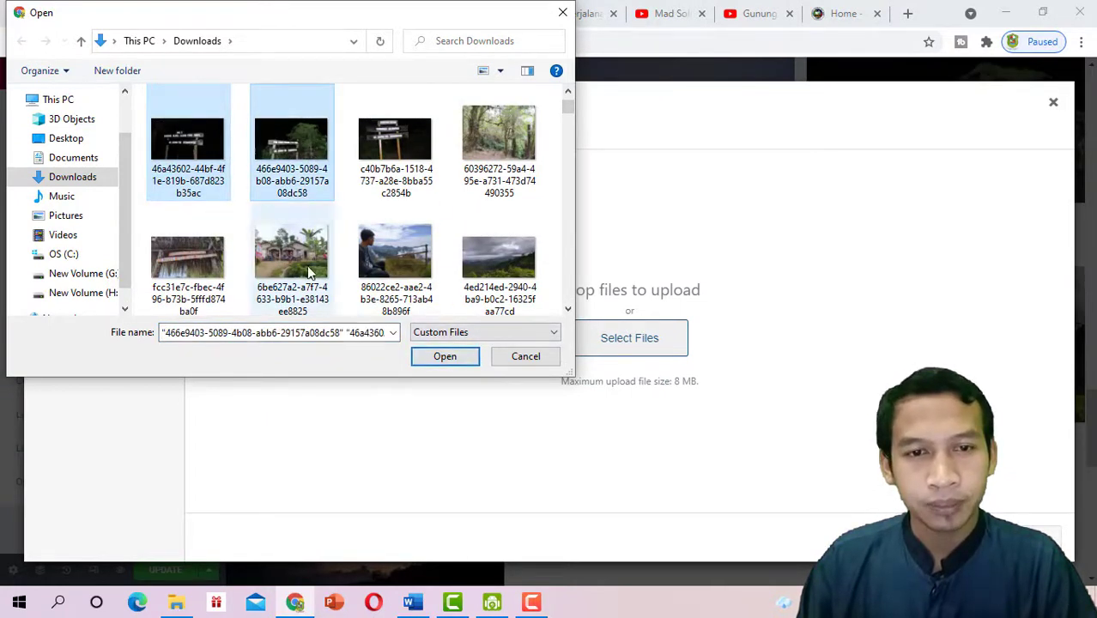
Upload the two selected signboard photos, add them to the gallery and insert the extended gallery into the page
{"action": "left_click", "coordinate": [568, 309]}
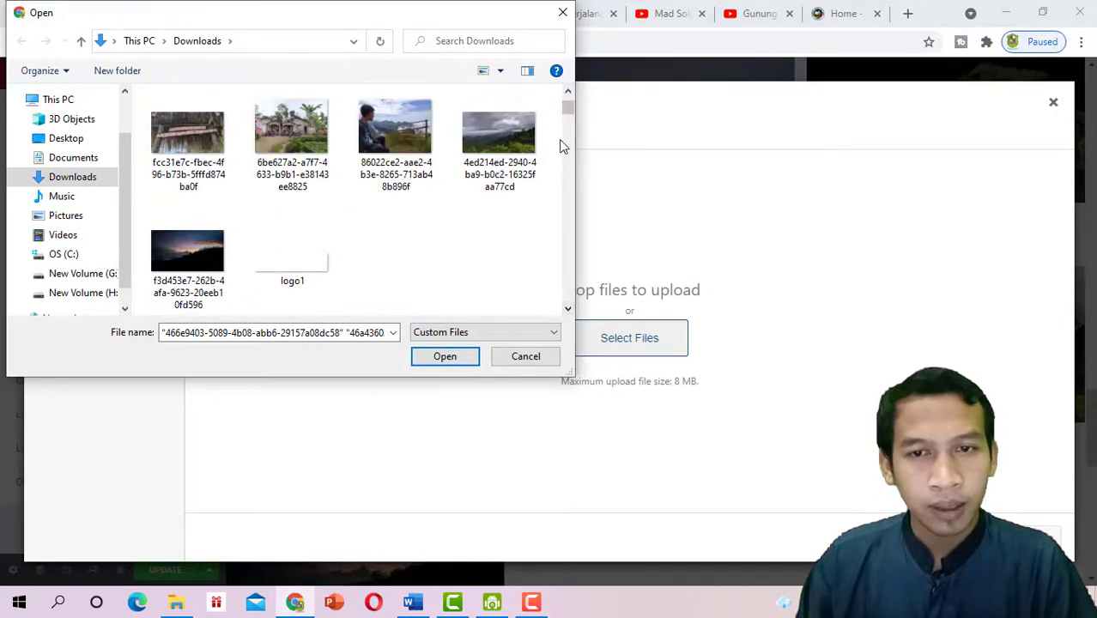
{"action": "left_click", "coordinate": [568, 92]}
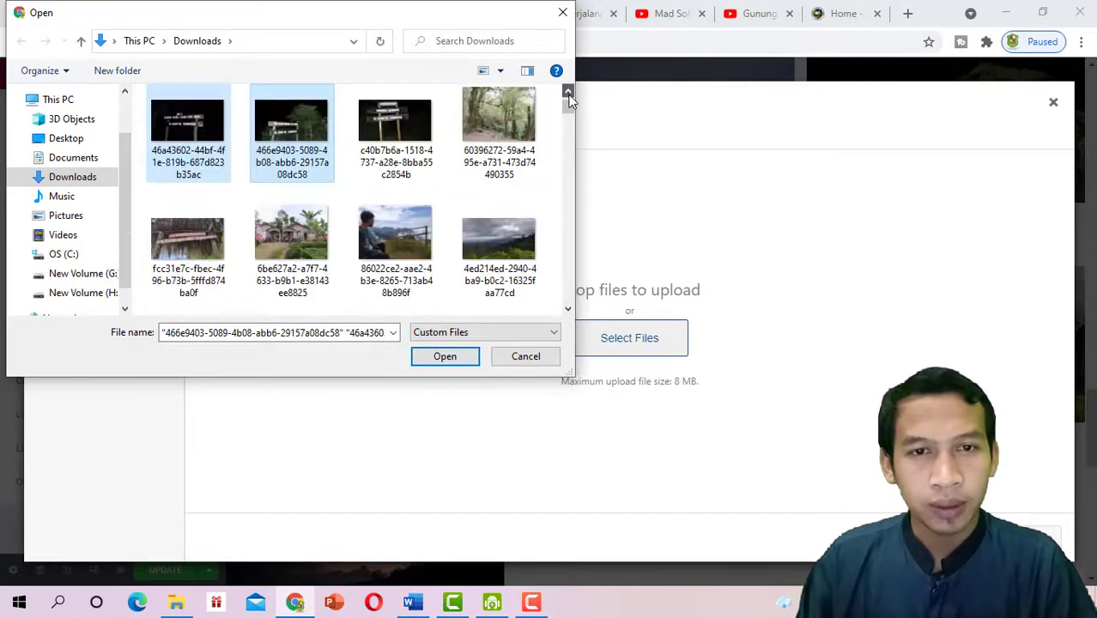
{"action": "left_click", "coordinate": [568, 92]}
{"action": "left_click", "coordinate": [445, 356]}
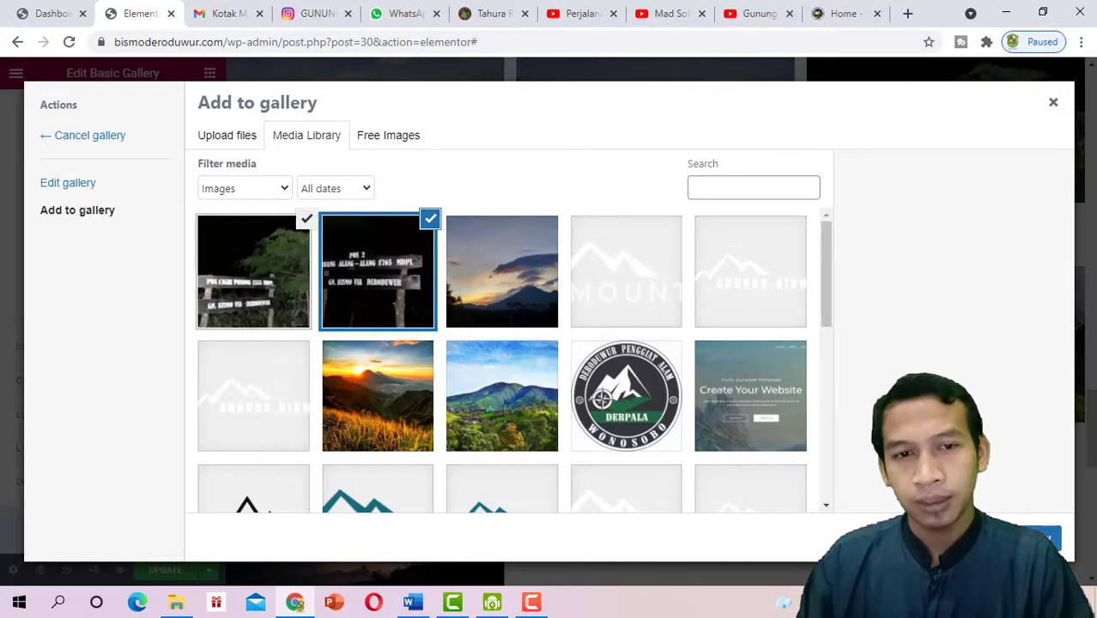
{"action": "left_click", "coordinate": [1017, 539]}
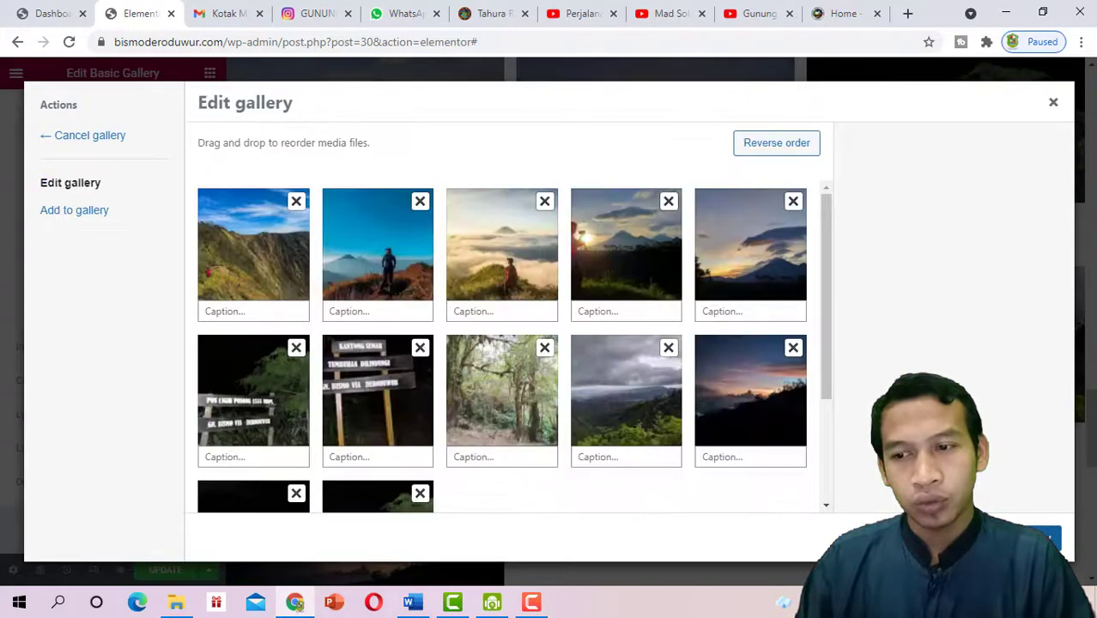
{"action": "left_click", "coordinate": [1038, 538]}
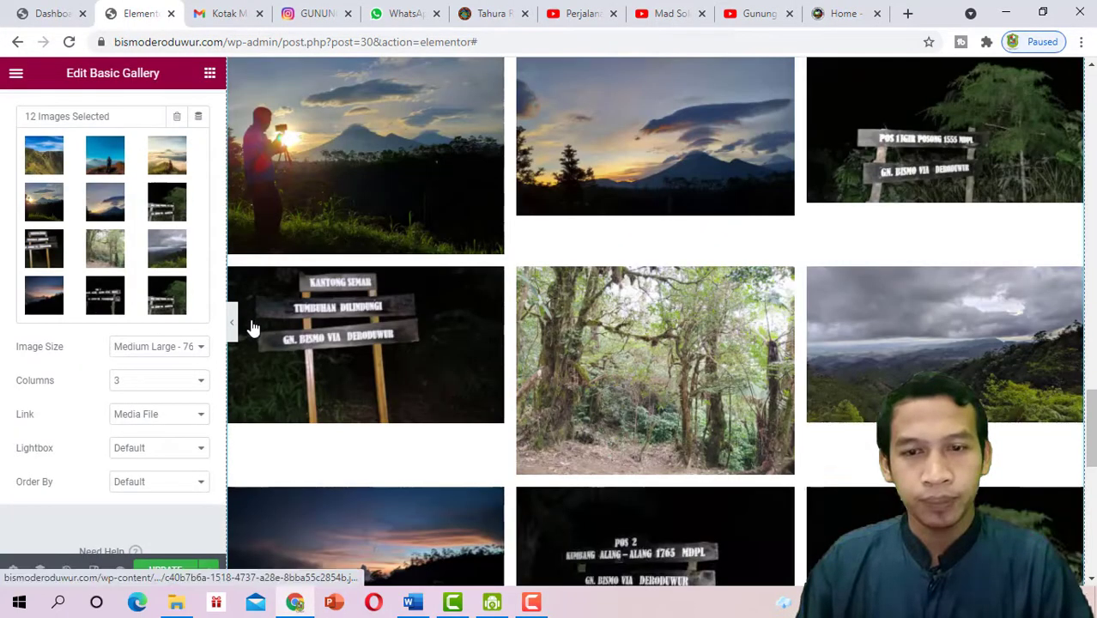
Check the end of the extended twelve-photo gallery and save the page update
{"action": "scroll", "coordinate": [687, 378], "scroll_direction": "down", "scroll_amount": 2}
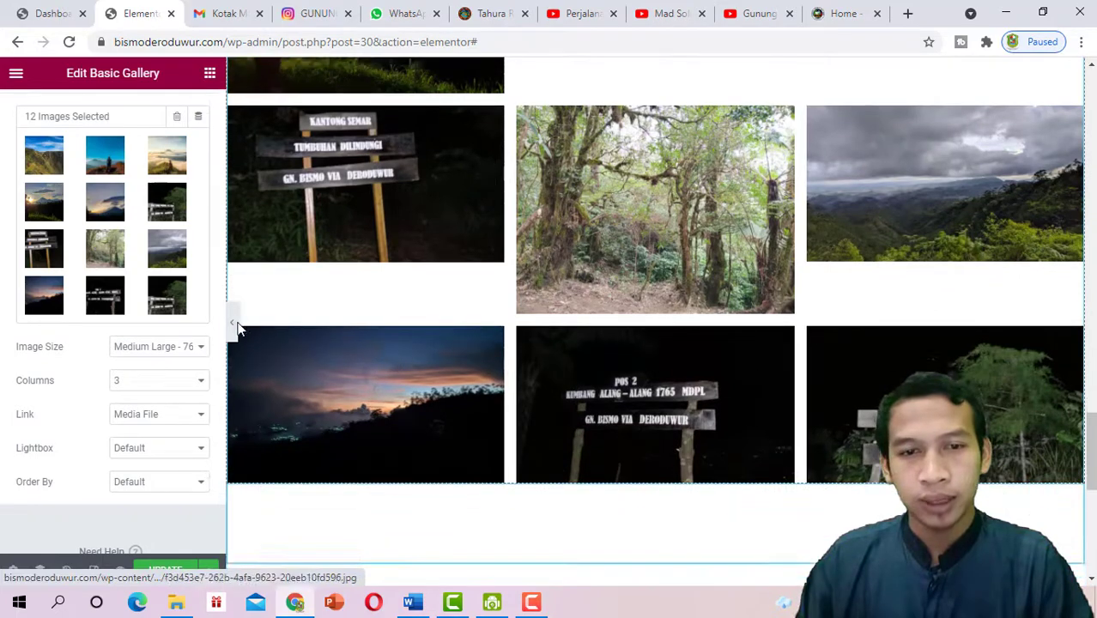
{"action": "scroll", "coordinate": [443, 299], "scroll_direction": "down", "scroll_amount": 2}
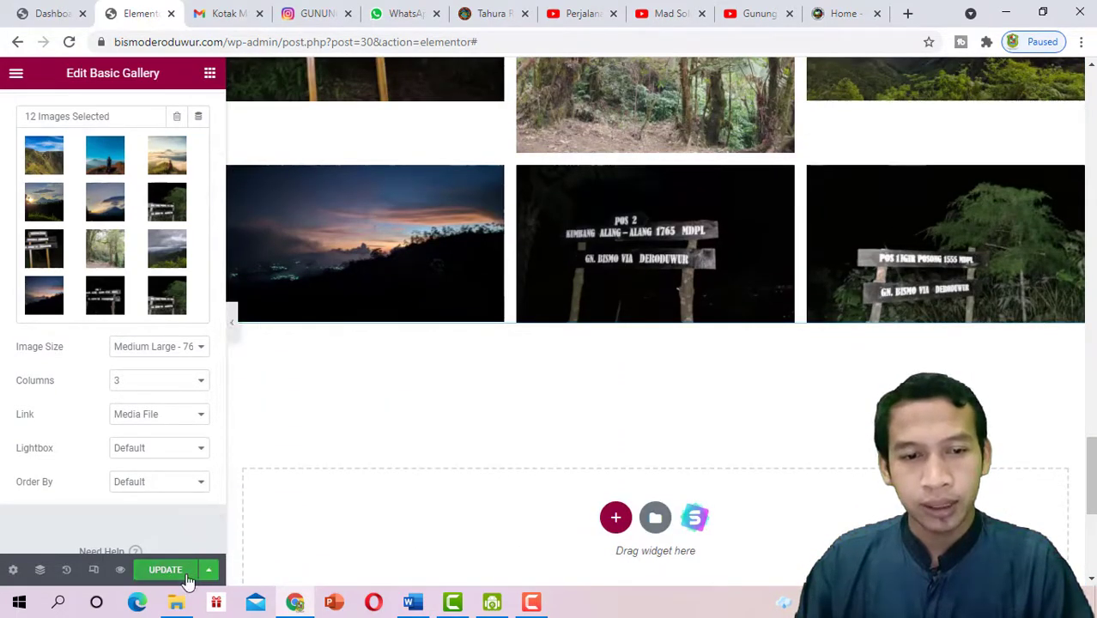
{"action": "left_click", "coordinate": [166, 569]}
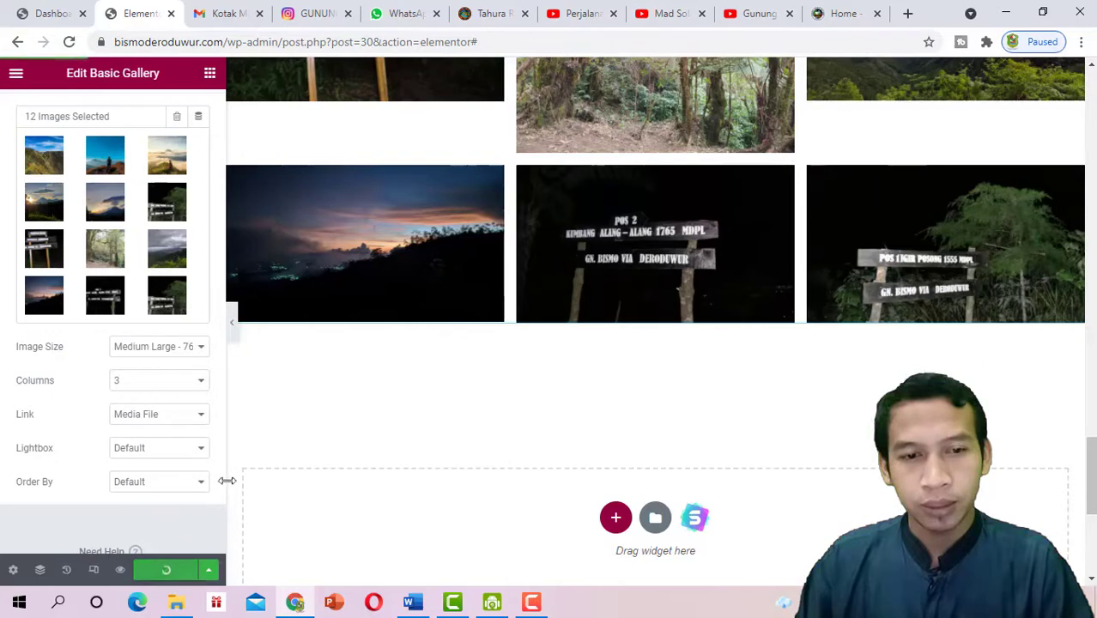
Hide the editing panel and examine the gallery rows at full width, including the Pos 2 and Pos 1 signboard photos
{"action": "left_click", "coordinate": [232, 333]}
{"action": "scroll", "coordinate": [856, 362], "scroll_direction": "up", "scroll_amount": 2}
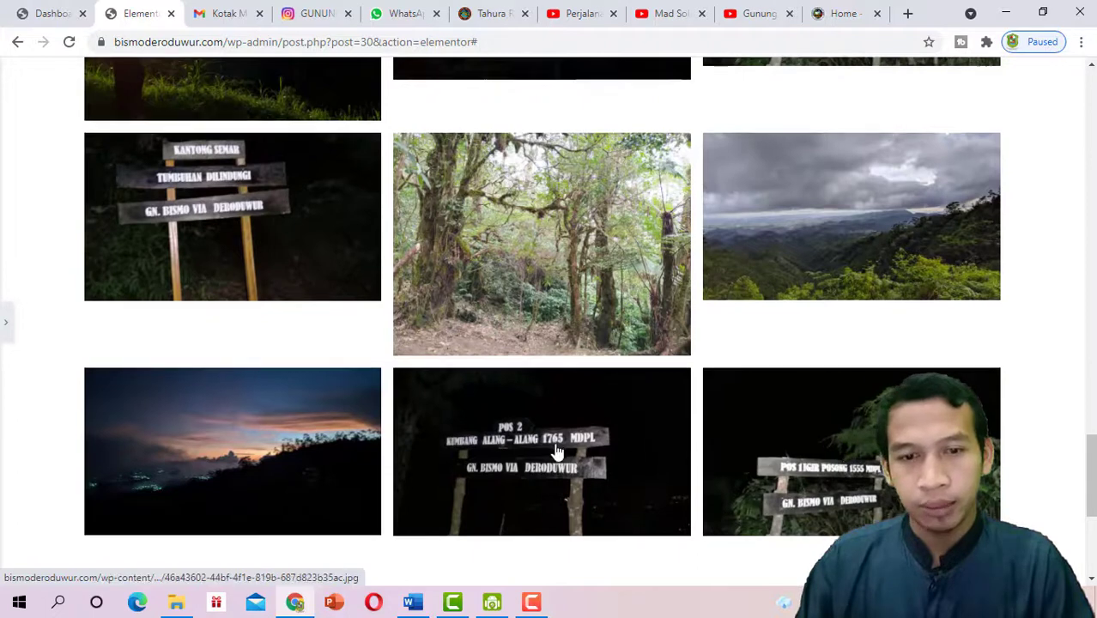
{"action": "scroll", "coordinate": [850, 466], "scroll_direction": "down", "scroll_amount": 1}
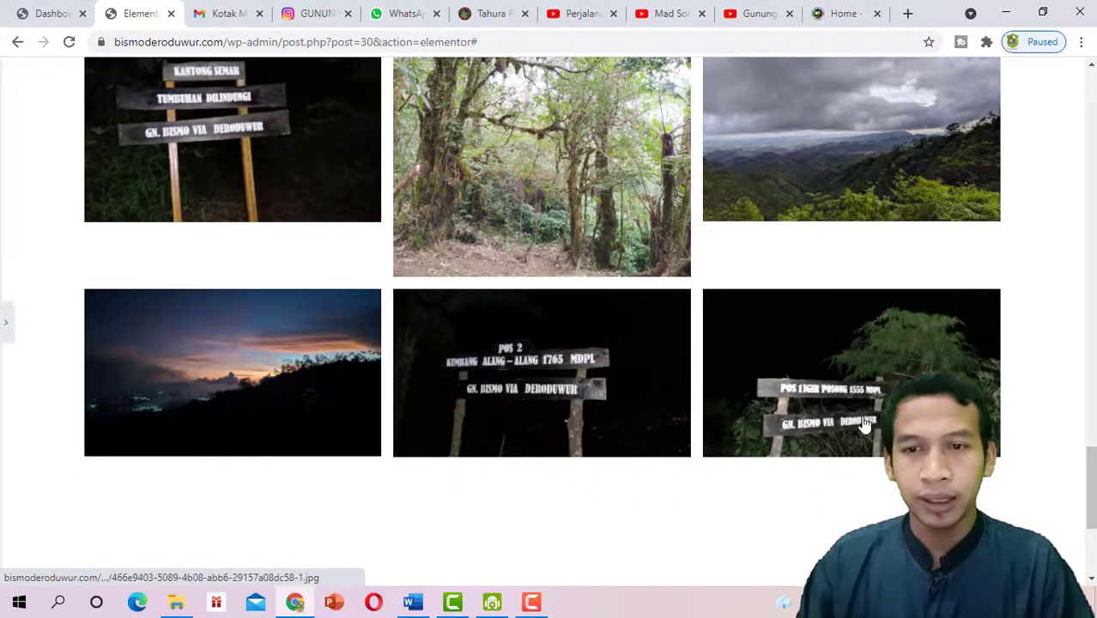
{"action": "scroll", "coordinate": [865, 424], "scroll_direction": "up", "scroll_amount": 1}
{"action": "scroll", "coordinate": [867, 427], "scroll_direction": "down", "scroll_amount": 1}
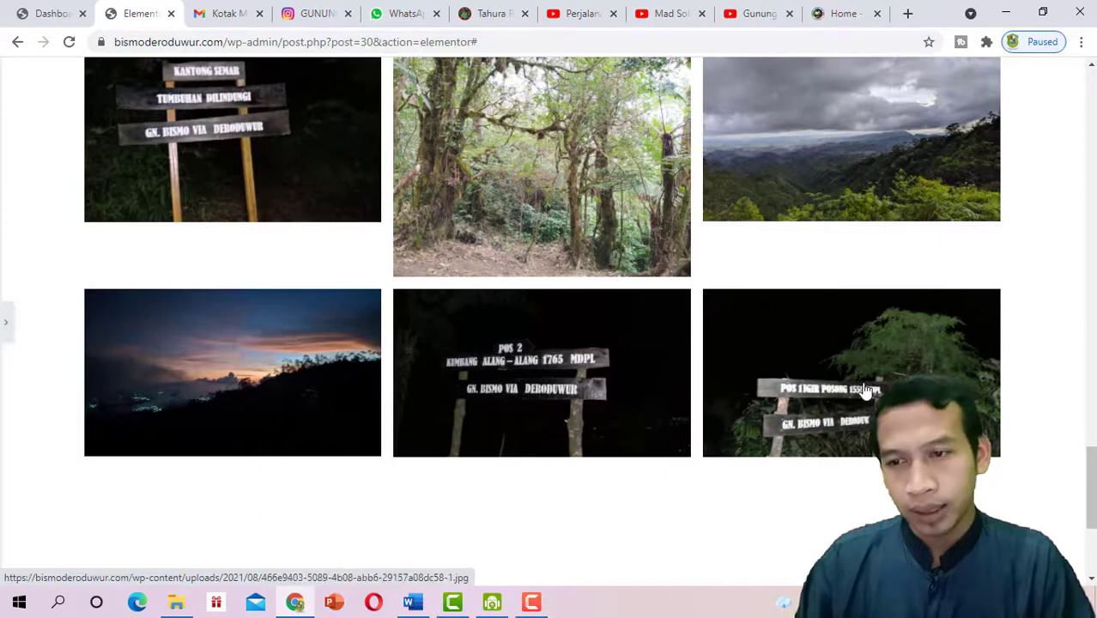
{"action": "scroll", "coordinate": [874, 391], "scroll_direction": "down", "scroll_amount": 1}
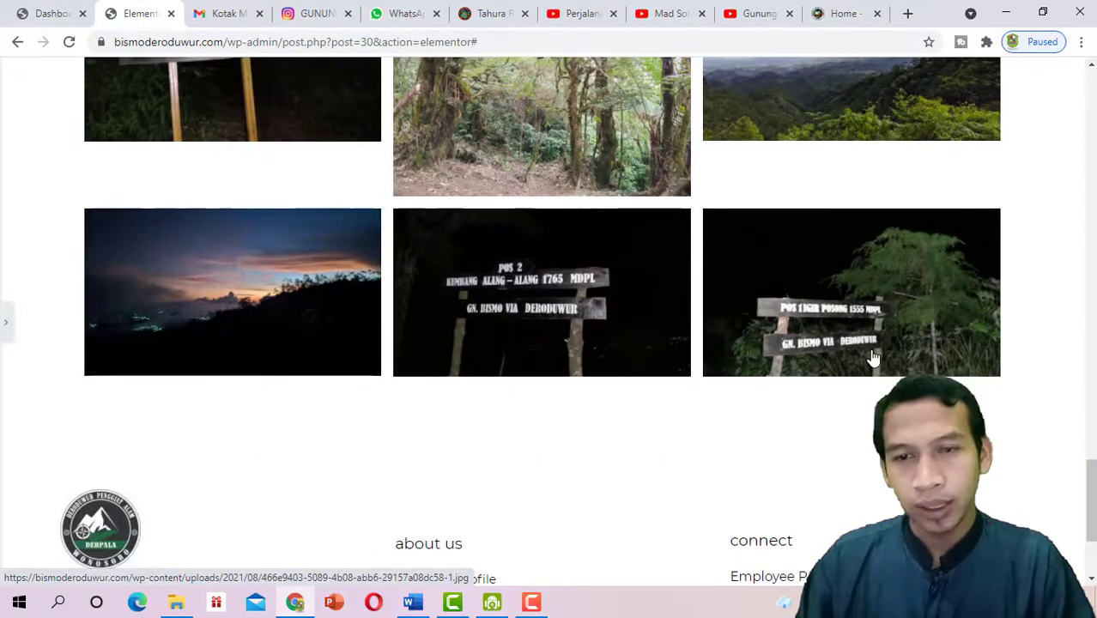
{"action": "scroll", "coordinate": [554, 345], "scroll_direction": "up", "scroll_amount": 1}
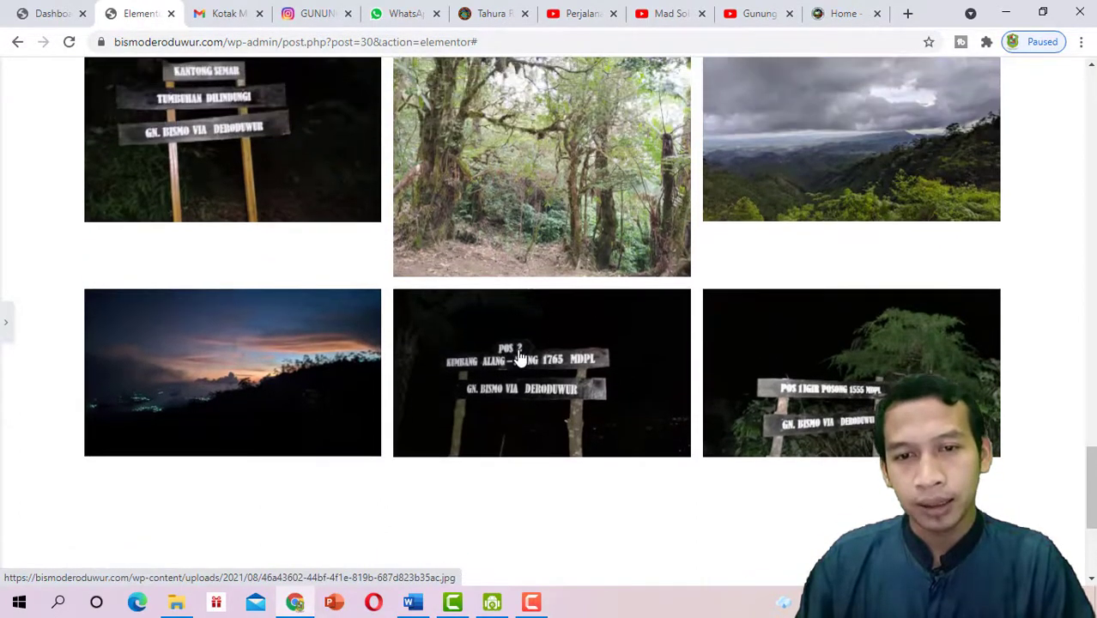
{"action": "scroll", "coordinate": [612, 374], "scroll_direction": "up", "scroll_amount": 3}
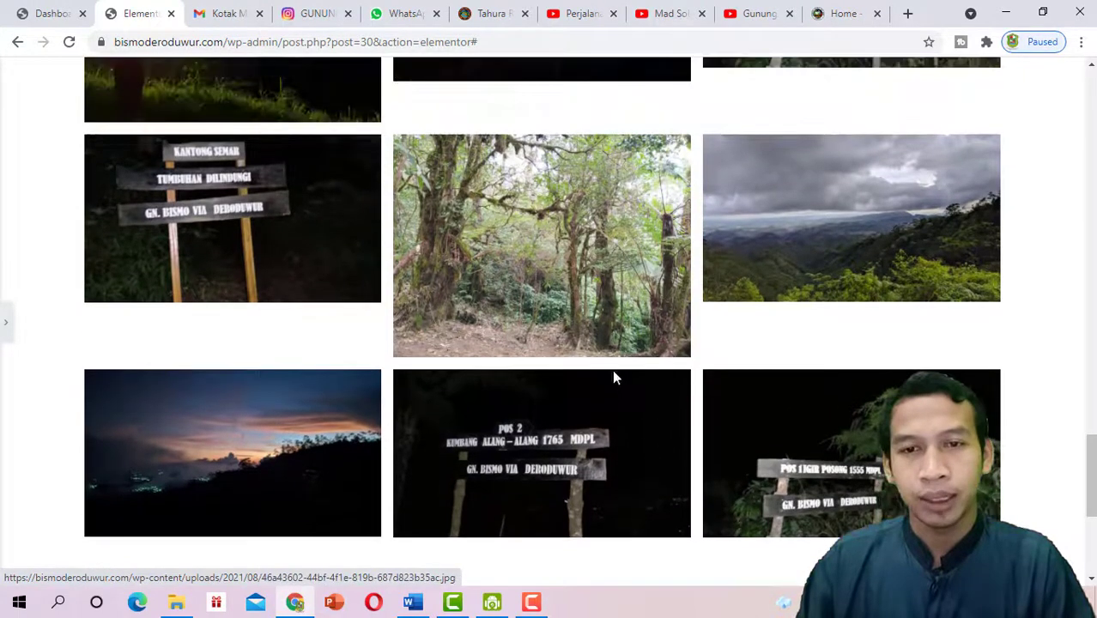
{"action": "scroll", "coordinate": [326, 352], "scroll_direction": "up", "scroll_amount": 2}
{"action": "scroll", "coordinate": [358, 363], "scroll_direction": "up", "scroll_amount": 3}
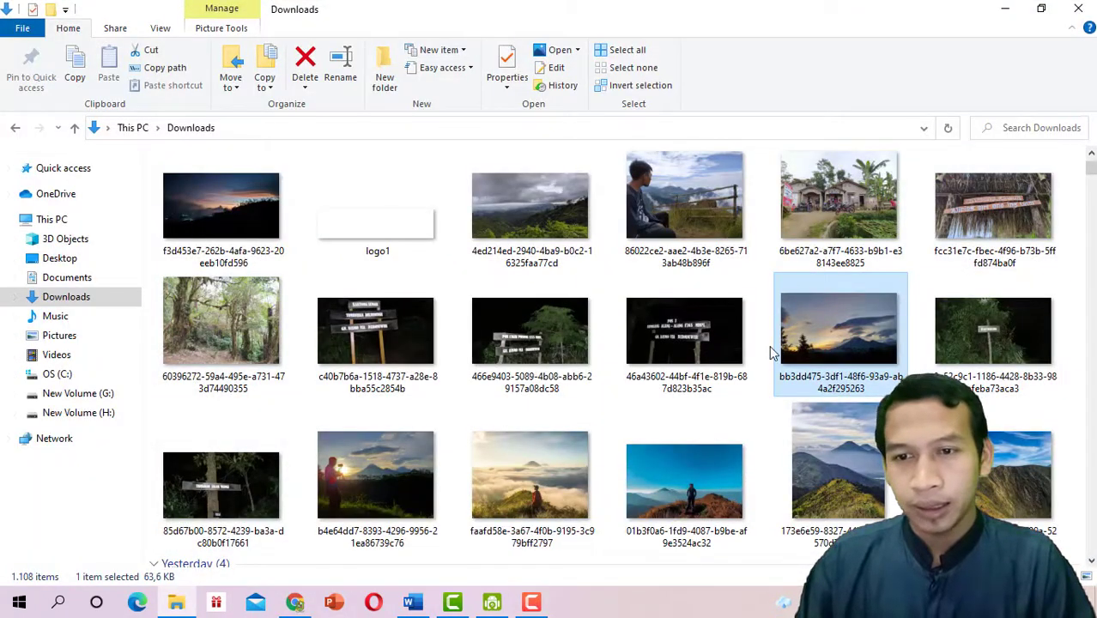
Switch to the Downloads folder and look through the signboard, sunrise and valley photos for gallery material
{"action": "left_click", "coordinate": [730, 348]}
{"action": "scroll", "coordinate": [642, 369], "scroll_direction": "down", "scroll_amount": 2}
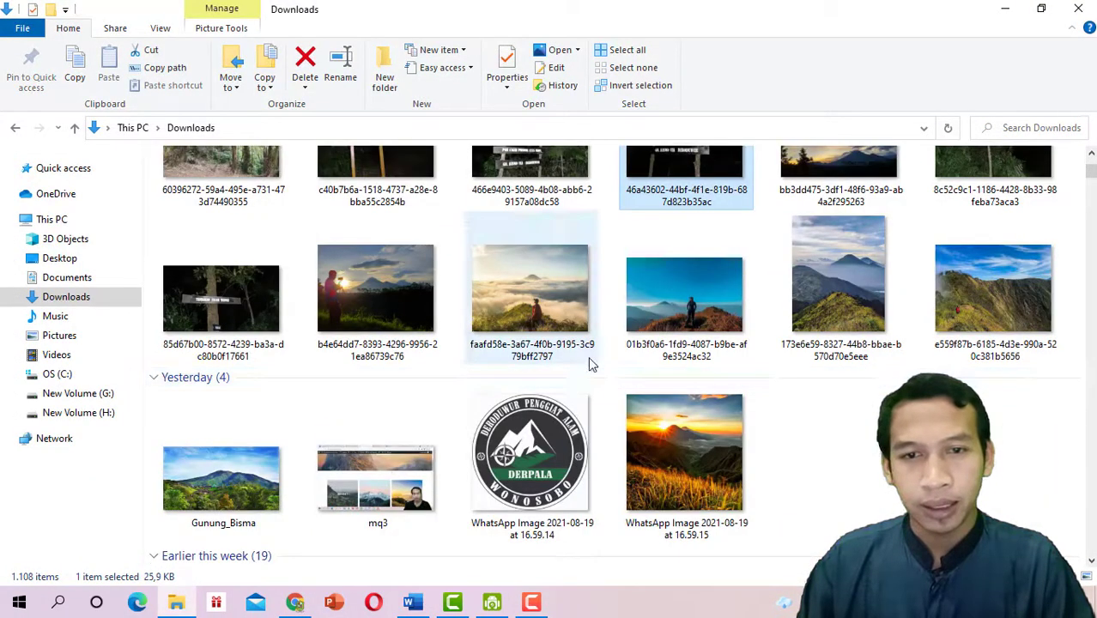
{"action": "left_click", "coordinate": [393, 313]}
{"action": "scroll", "coordinate": [380, 309], "scroll_direction": "up", "scroll_amount": 2}
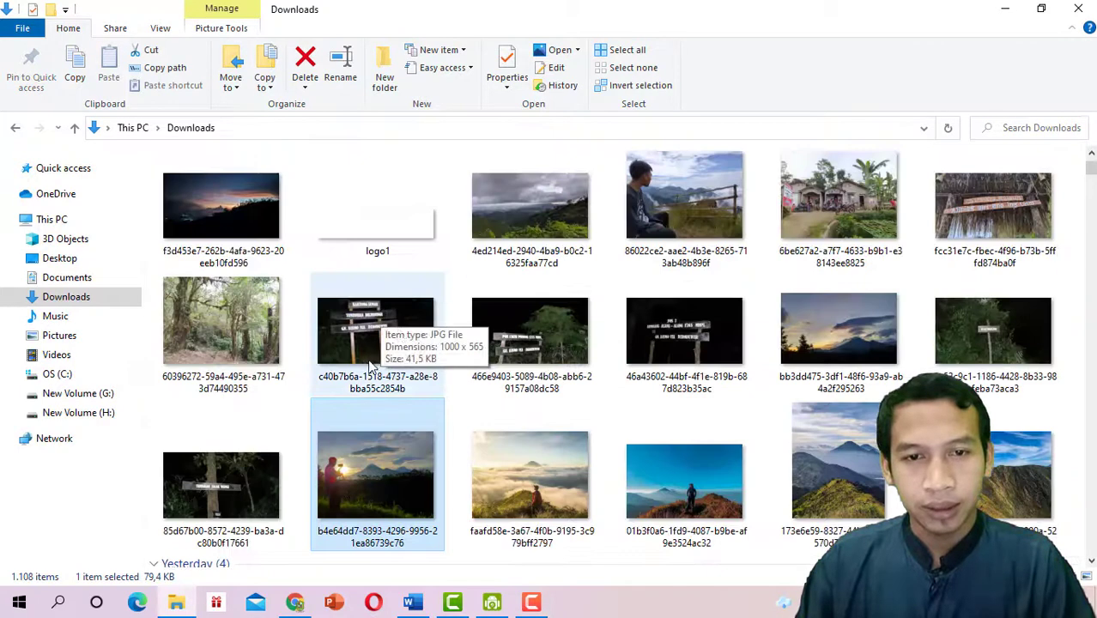
{"action": "scroll", "coordinate": [371, 364], "scroll_direction": "up", "scroll_amount": 1}
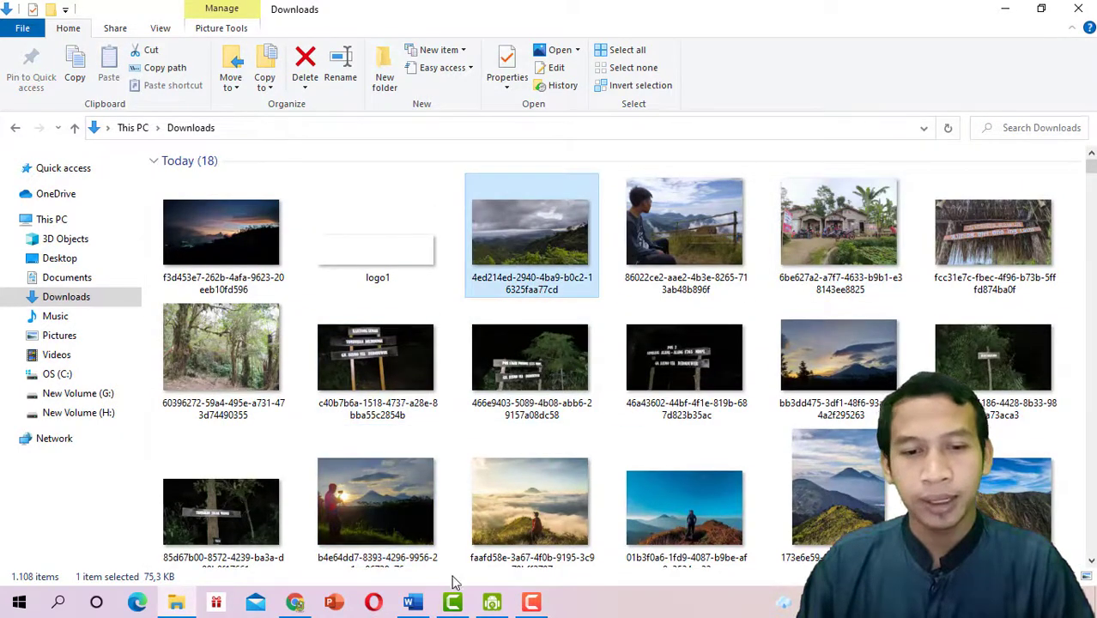
Return to the page in the browser and review its full layout from the photo gallery and footer up to the hero banner
{"action": "left_click", "coordinate": [296, 604]}
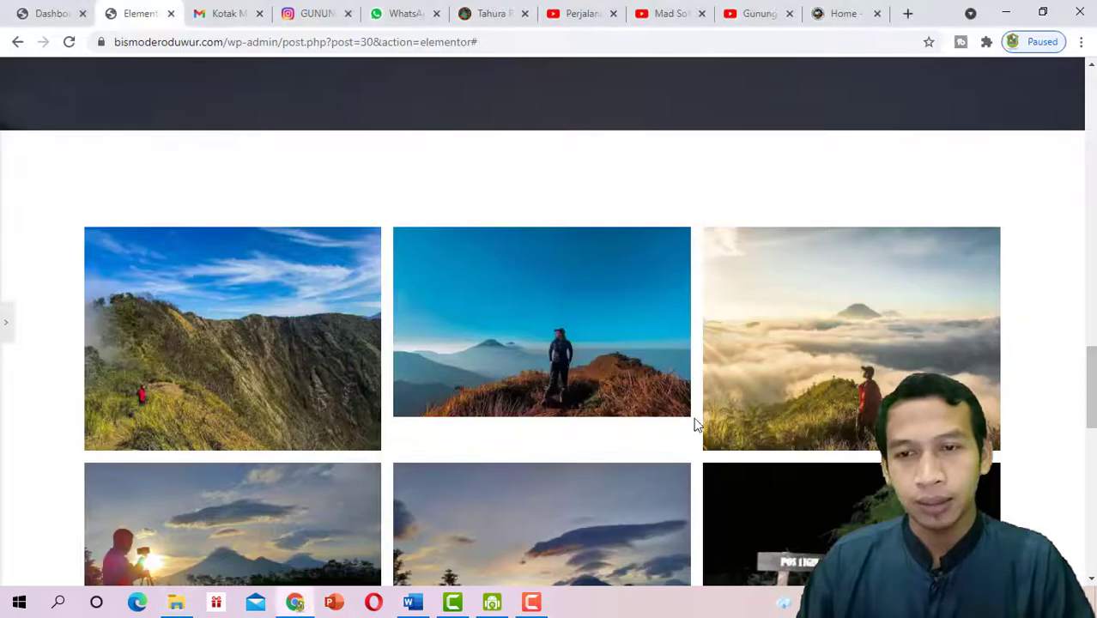
{"action": "scroll", "coordinate": [772, 394], "scroll_direction": "down", "scroll_amount": 6}
{"action": "scroll", "coordinate": [919, 356], "scroll_direction": "down", "scroll_amount": 4}
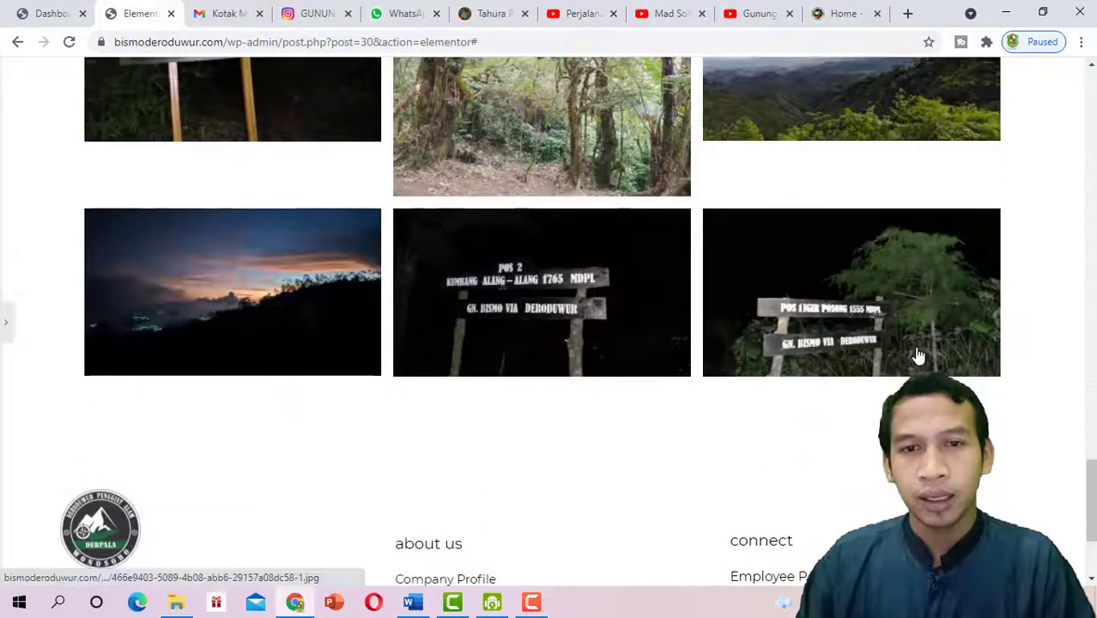
{"action": "scroll", "coordinate": [792, 368], "scroll_direction": "up", "scroll_amount": 4}
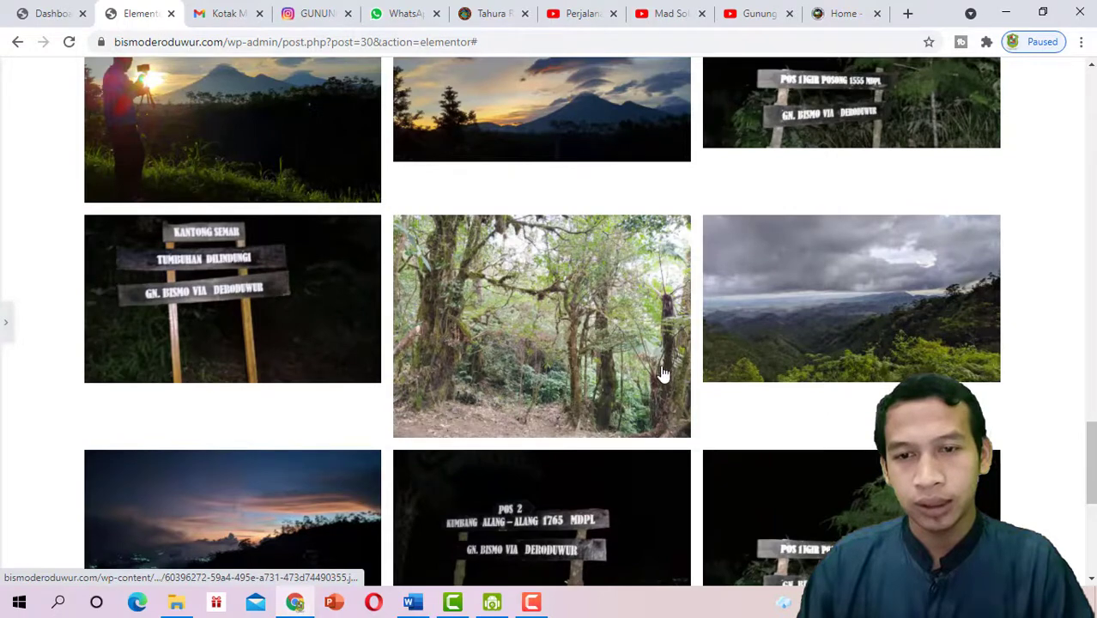
{"action": "scroll", "coordinate": [759, 369], "scroll_direction": "up", "scroll_amount": 4}
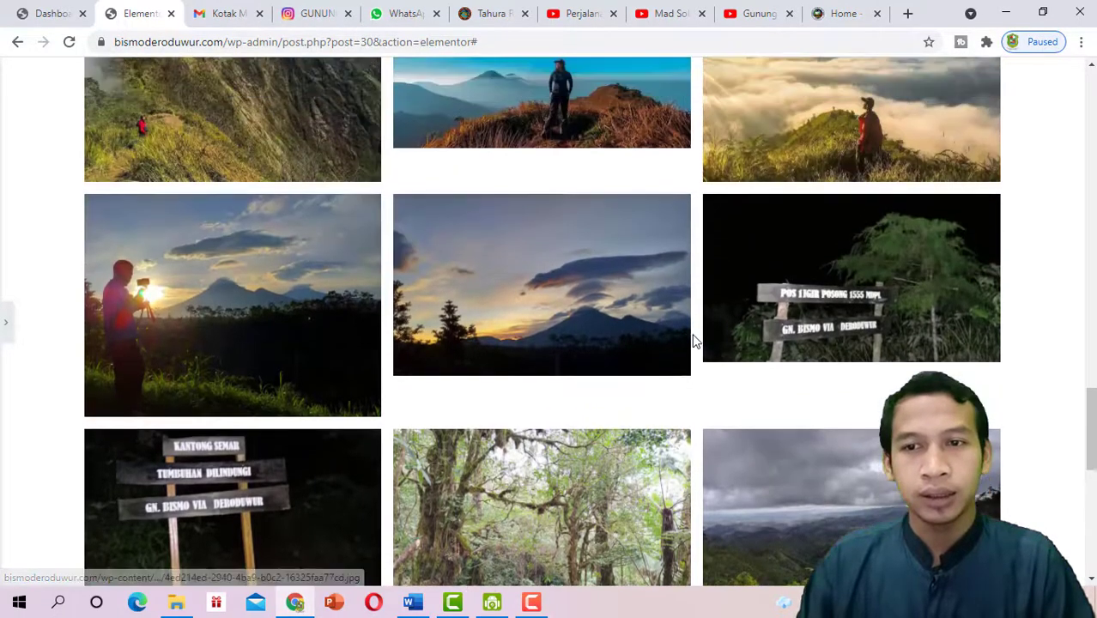
{"action": "scroll", "coordinate": [759, 381], "scroll_direction": "up", "scroll_amount": 5}
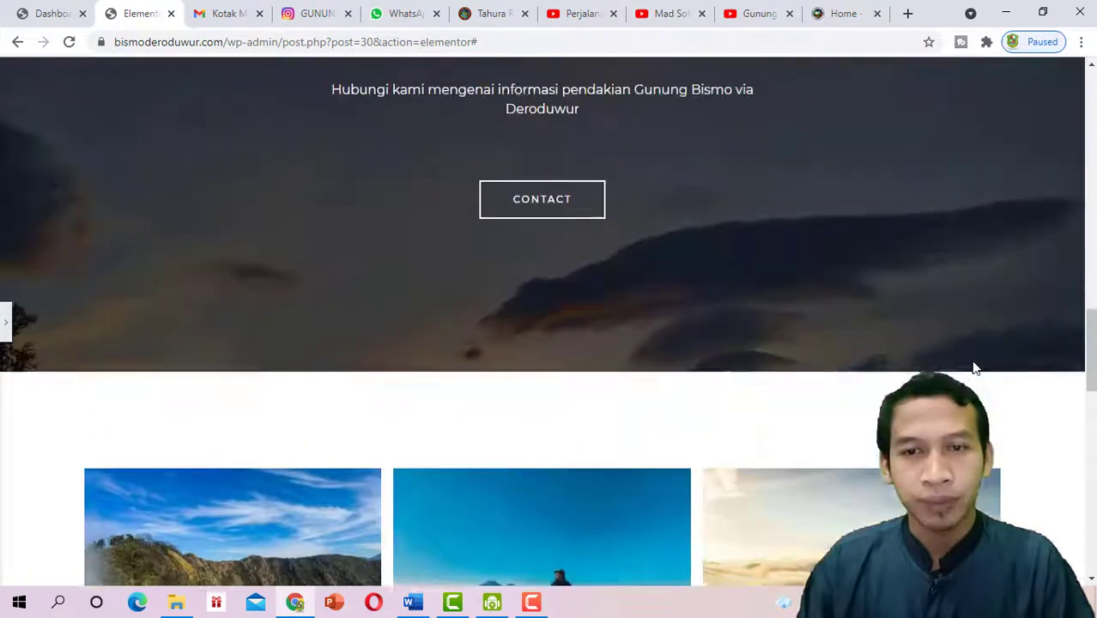
{"action": "scroll", "coordinate": [867, 413], "scroll_direction": "down", "scroll_amount": 7}
{"action": "scroll", "coordinate": [867, 413], "scroll_direction": "down", "scroll_amount": 7}
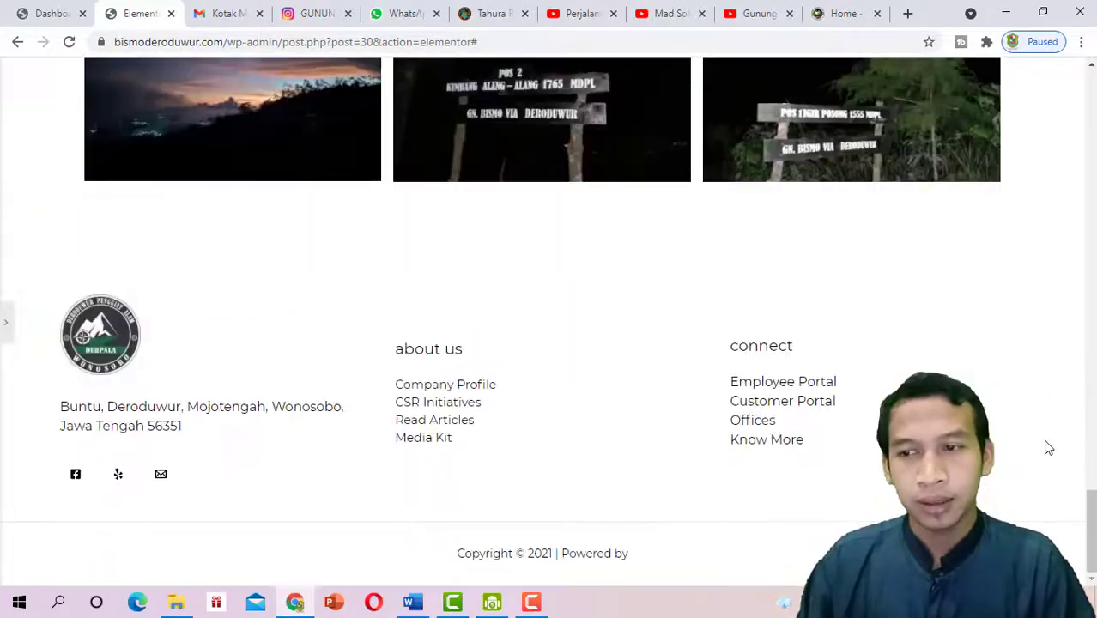
{"action": "scroll", "coordinate": [1045, 447], "scroll_direction": "up", "scroll_amount": 12}
{"action": "scroll", "coordinate": [548, 322], "scroll_direction": "up", "scroll_amount": 10}
{"action": "scroll", "coordinate": [547, 322], "scroll_direction": "down", "scroll_amount": 3}
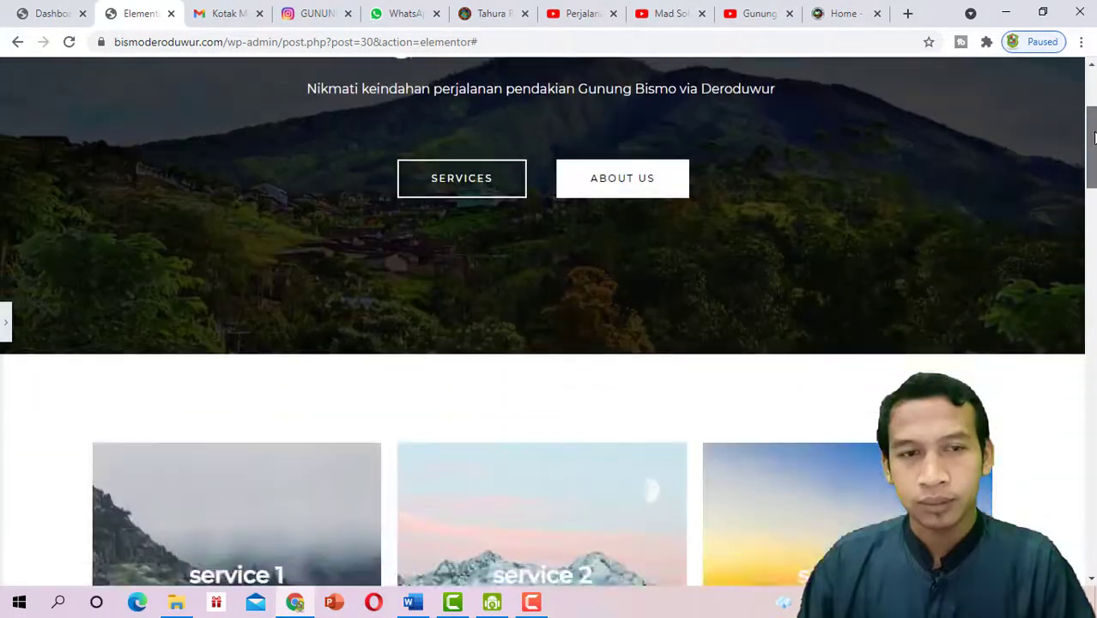
{"action": "scroll", "coordinate": [46, 274], "scroll_direction": "up", "scroll_amount": 2}
Show the editing panel again and open the "Service 1" heading's title and the first card's column options, leaving both unchanged
{"action": "left_click", "coordinate": [4, 325]}
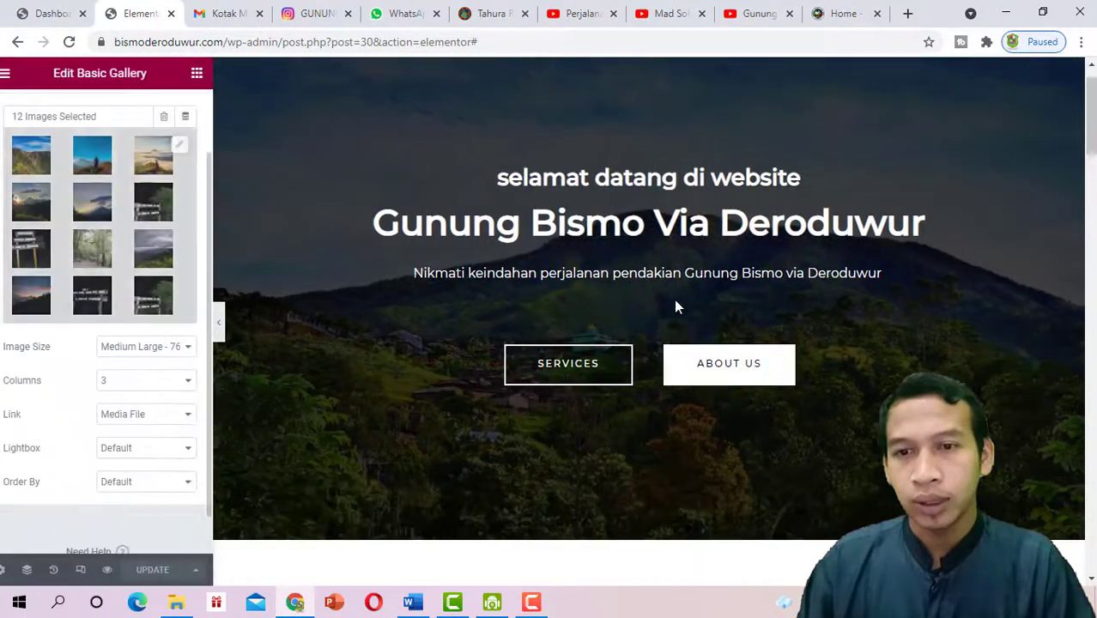
{"action": "scroll", "coordinate": [679, 298], "scroll_direction": "down", "scroll_amount": 3}
{"action": "scroll", "coordinate": [682, 307], "scroll_direction": "up", "scroll_amount": 3}
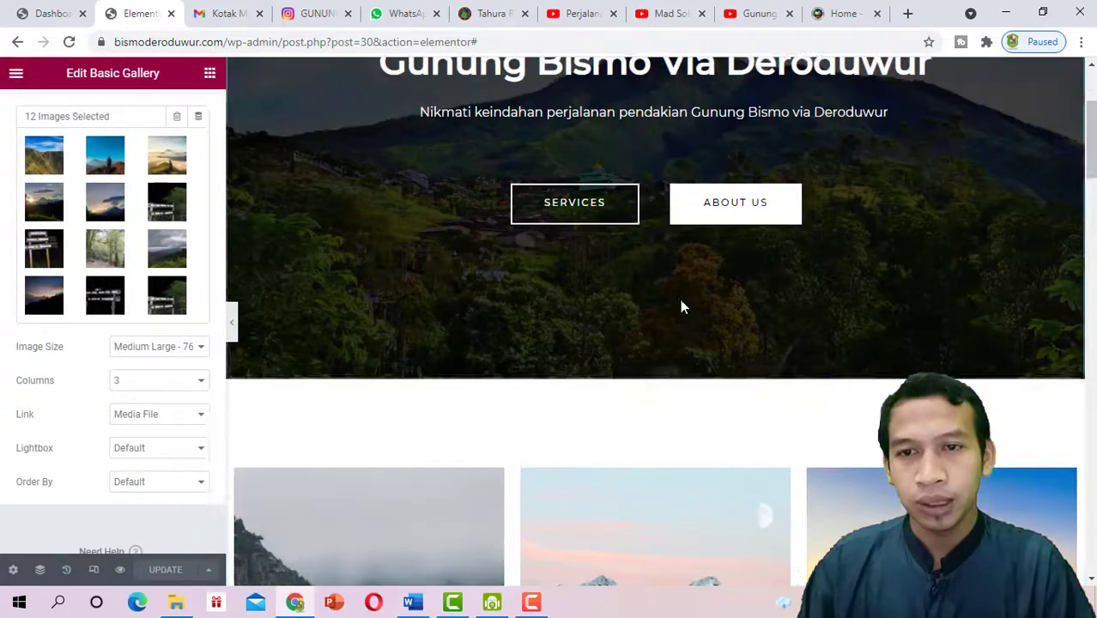
{"action": "scroll", "coordinate": [631, 309], "scroll_direction": "down", "scroll_amount": 5}
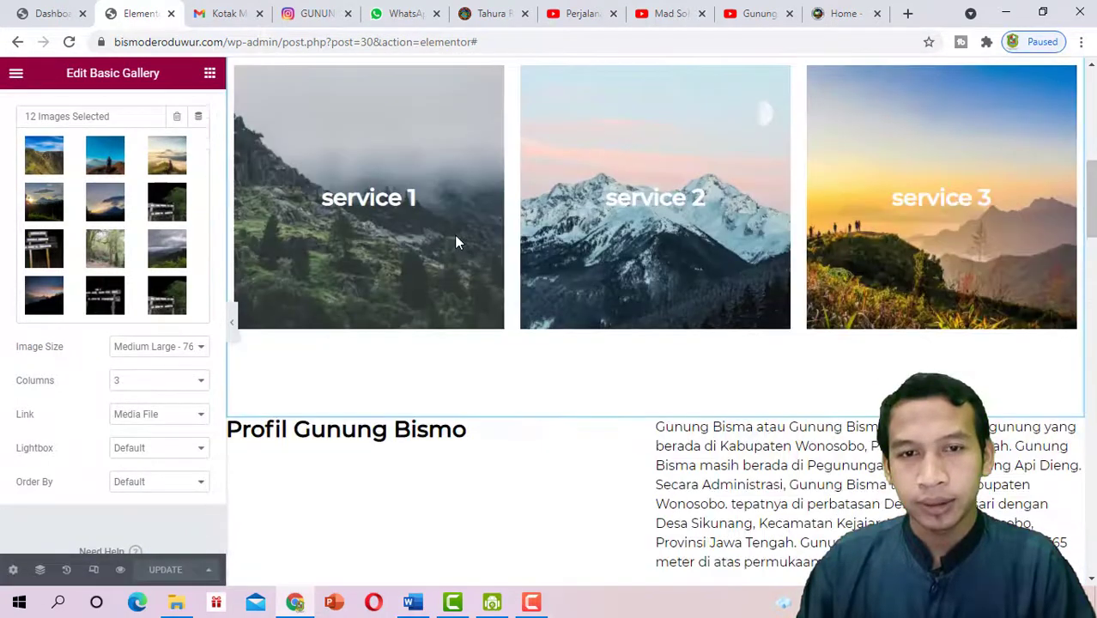
{"action": "scroll", "coordinate": [454, 237], "scroll_direction": "up", "scroll_amount": 2}
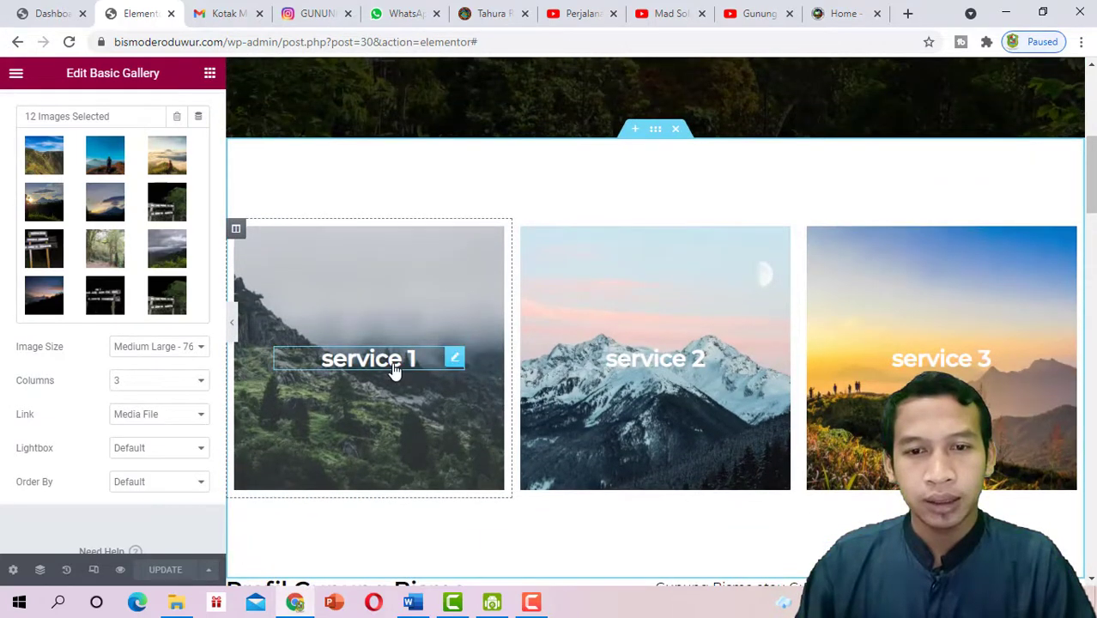
{"action": "left_click", "coordinate": [455, 357]}
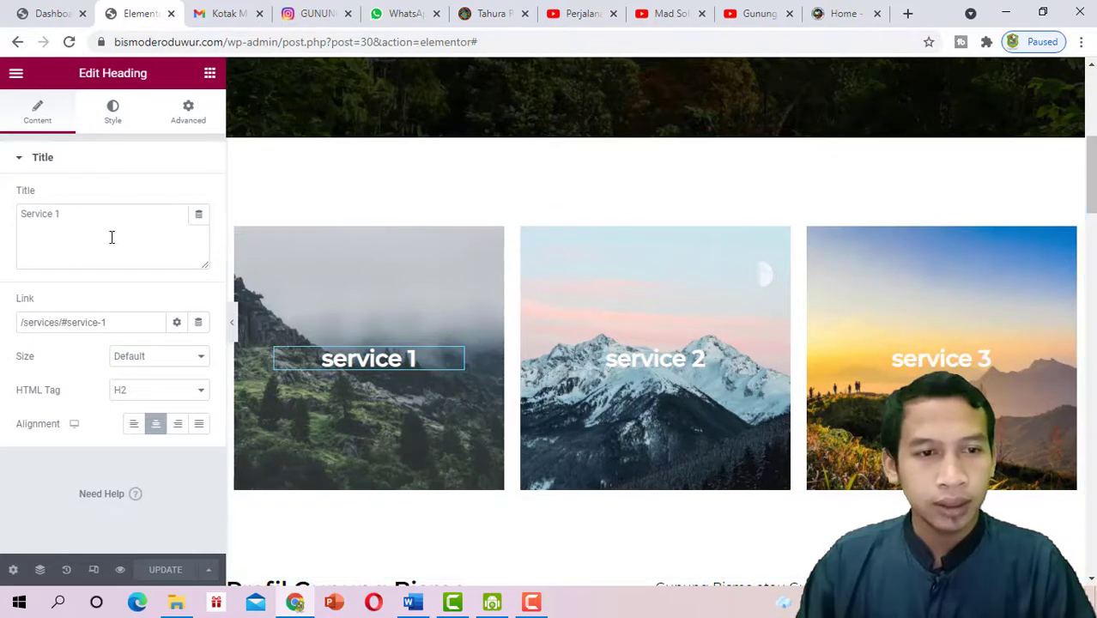
{"action": "left_click_drag", "start_coordinate": [97, 224], "coordinate": [22, 232]}
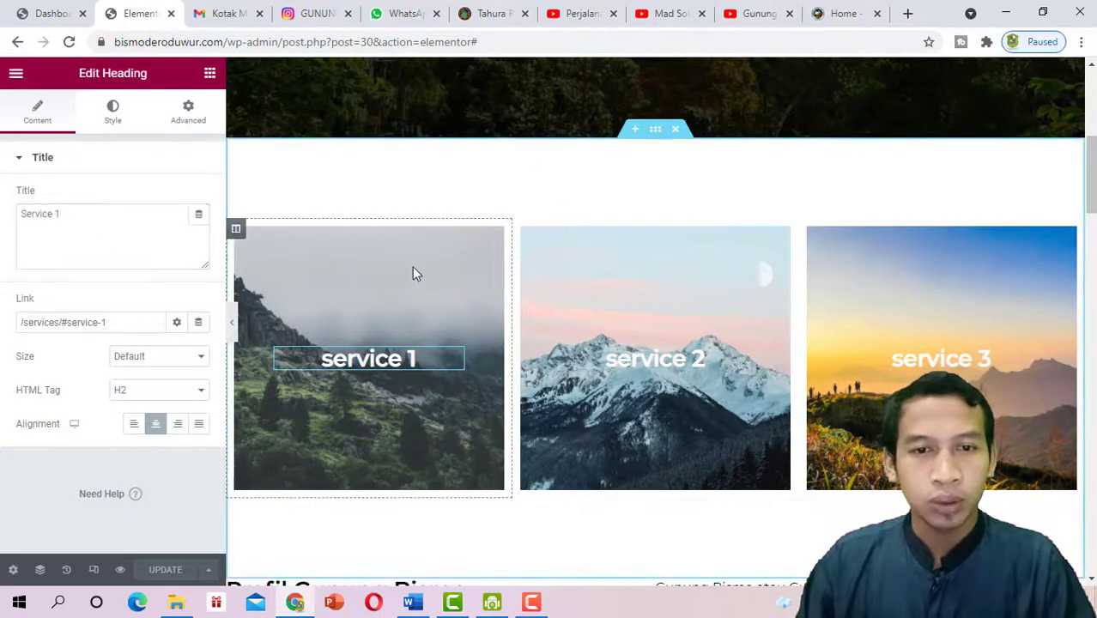
{"action": "right_click", "coordinate": [340, 248]}
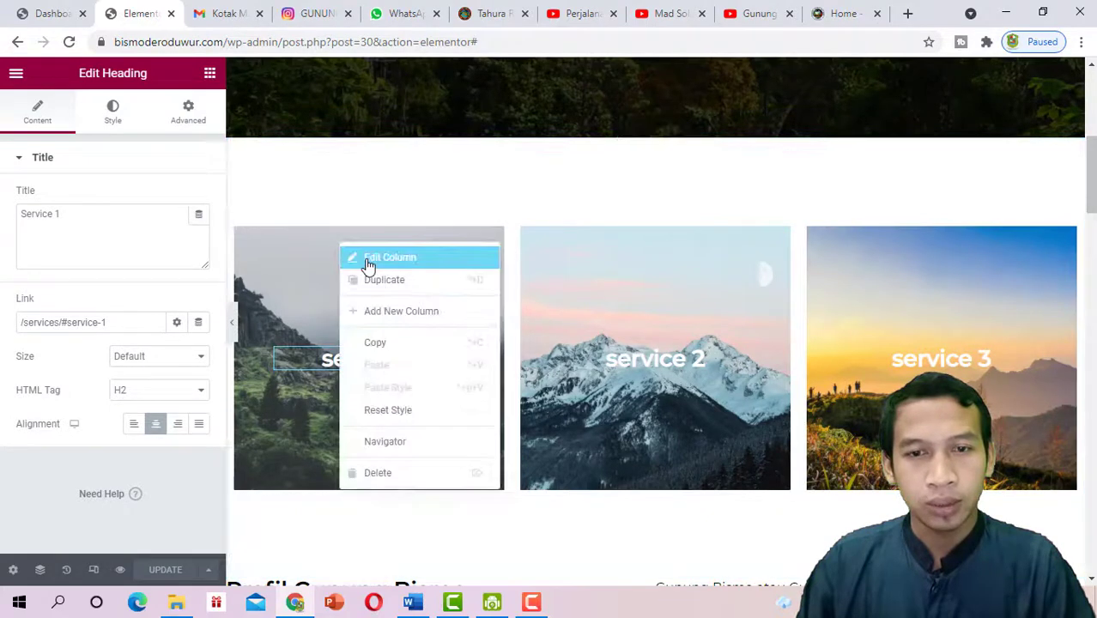
{"action": "left_click", "coordinate": [656, 247]}
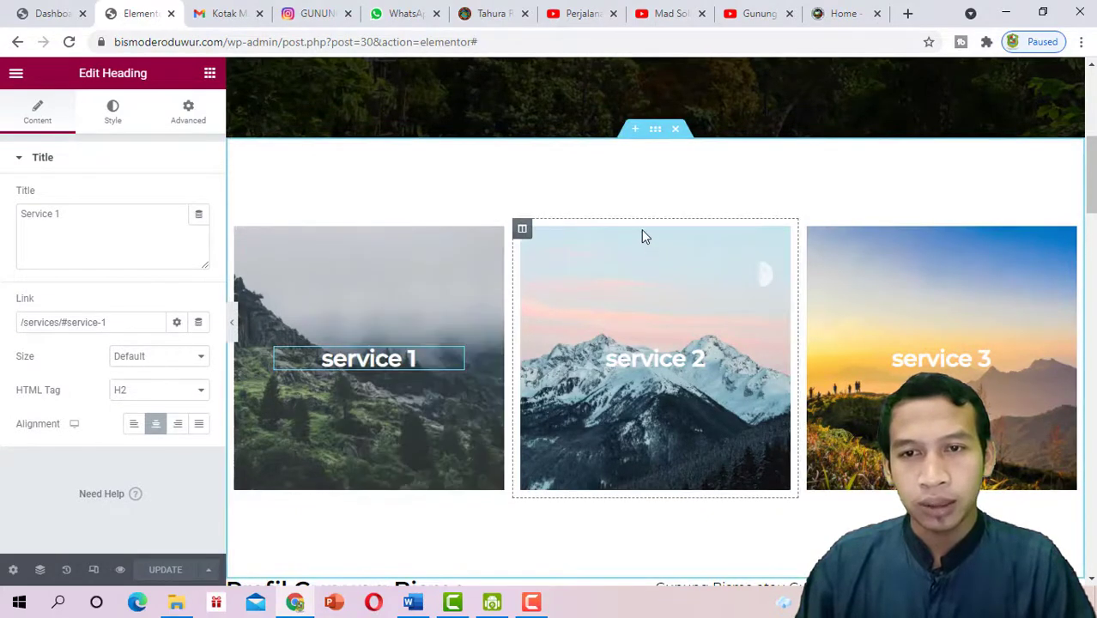
Try to place an Inner Section widget in the blank space above the three service cards
{"action": "left_click", "coordinate": [654, 132]}
{"action": "left_click", "coordinate": [210, 73]}
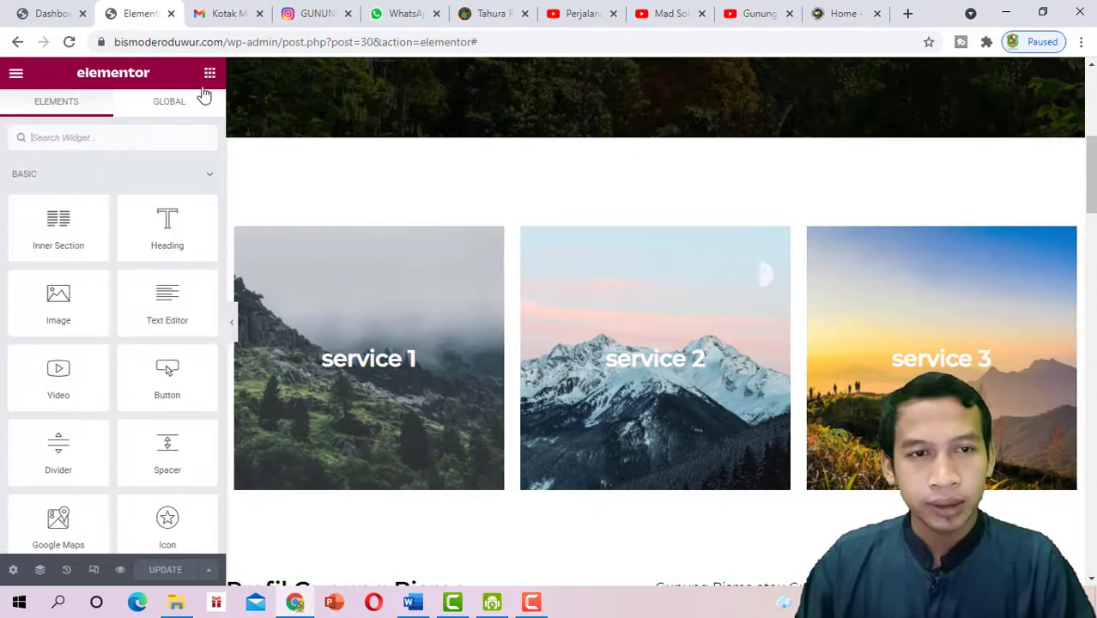
{"action": "left_click_drag", "start_coordinate": [89, 225], "coordinate": [657, 195]}
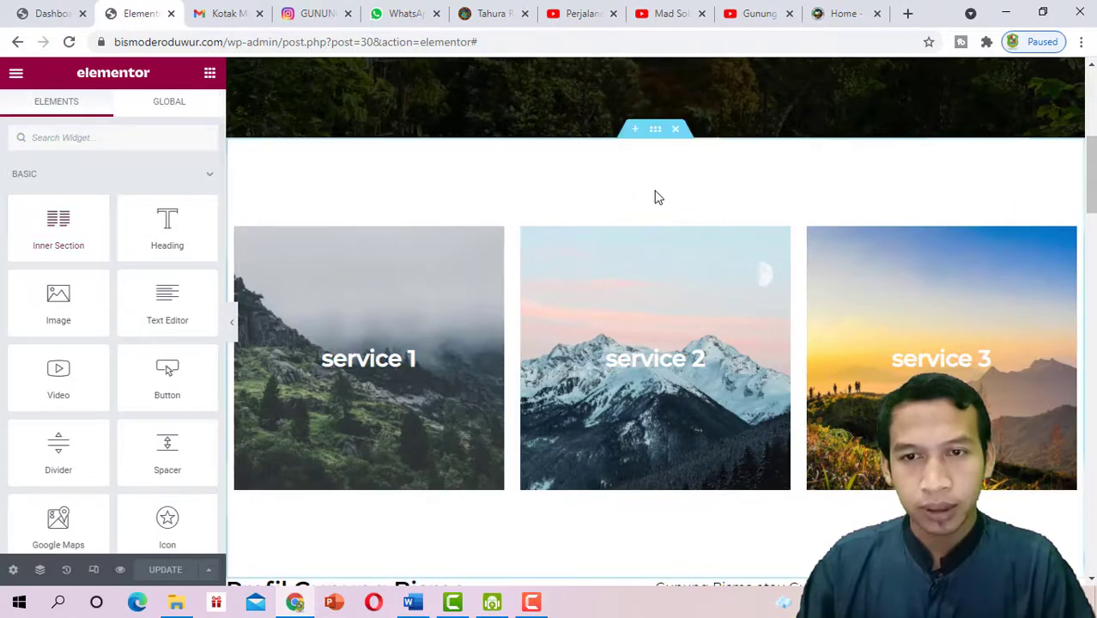
Insert a new section with three equal columns between the hero banner and the service cards
{"action": "left_click", "coordinate": [635, 133]}
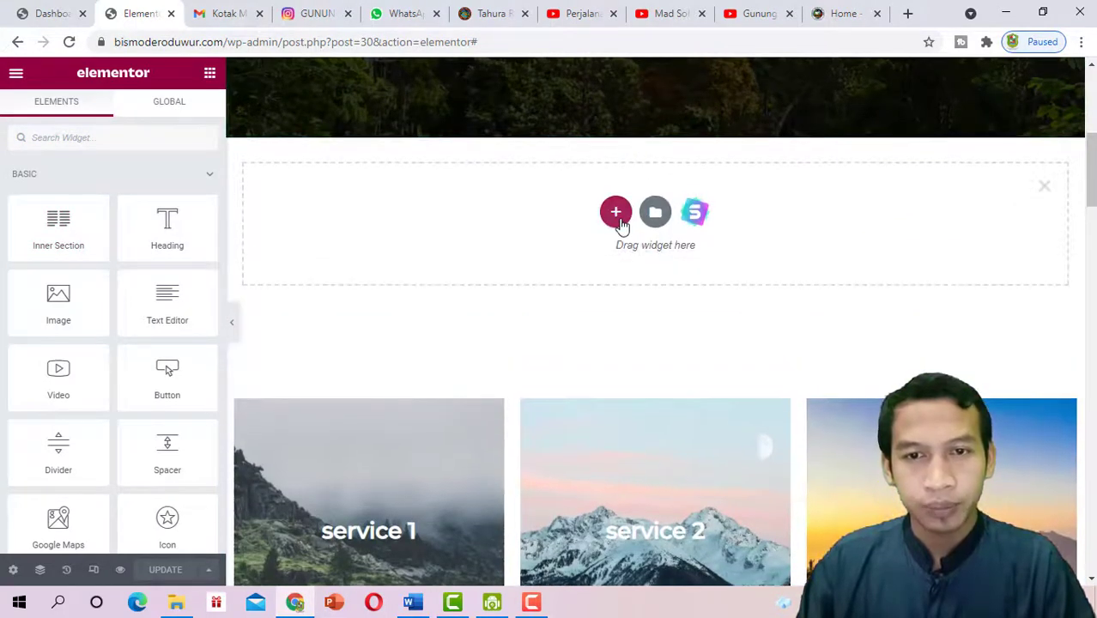
{"action": "left_click", "coordinate": [616, 213]}
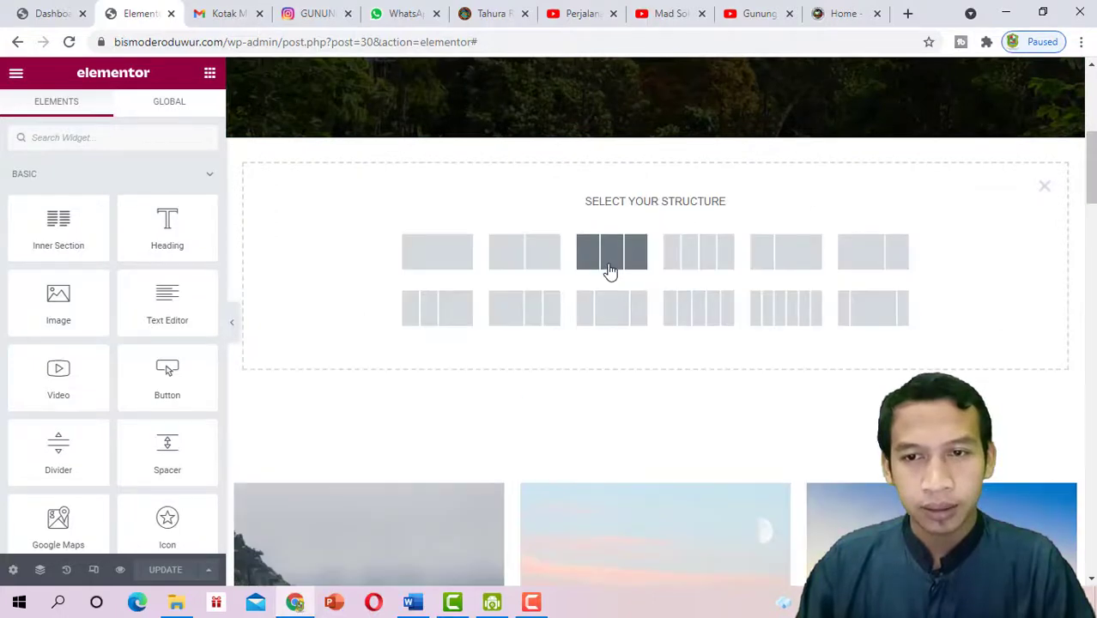
{"action": "left_click", "coordinate": [609, 258]}
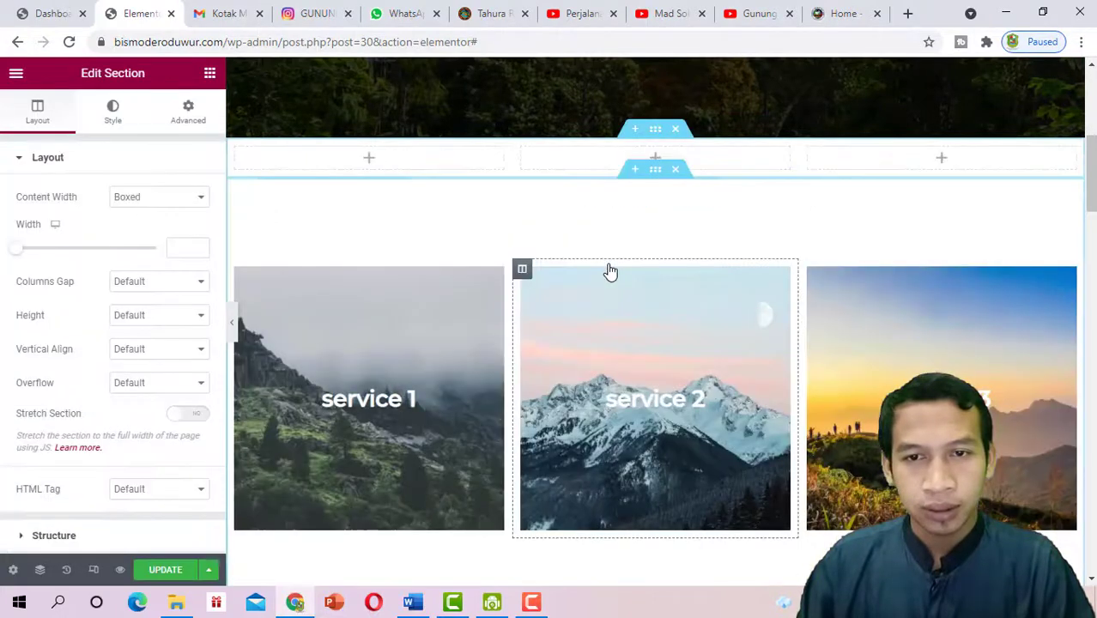
{"action": "right_click", "coordinate": [657, 137]}
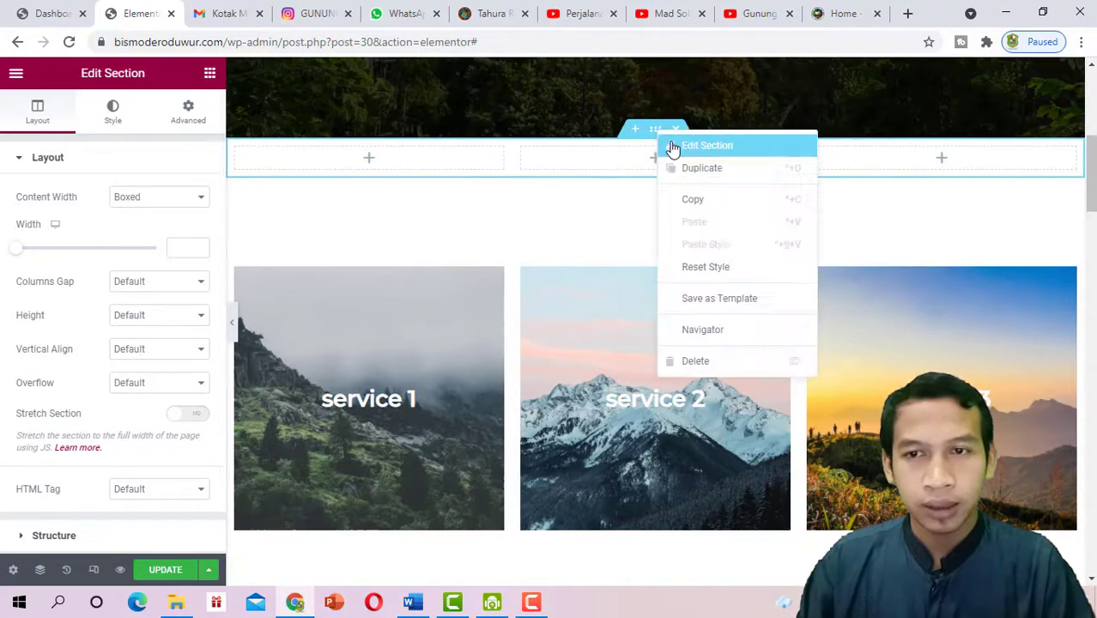
{"action": "key", "text": "Escape"}
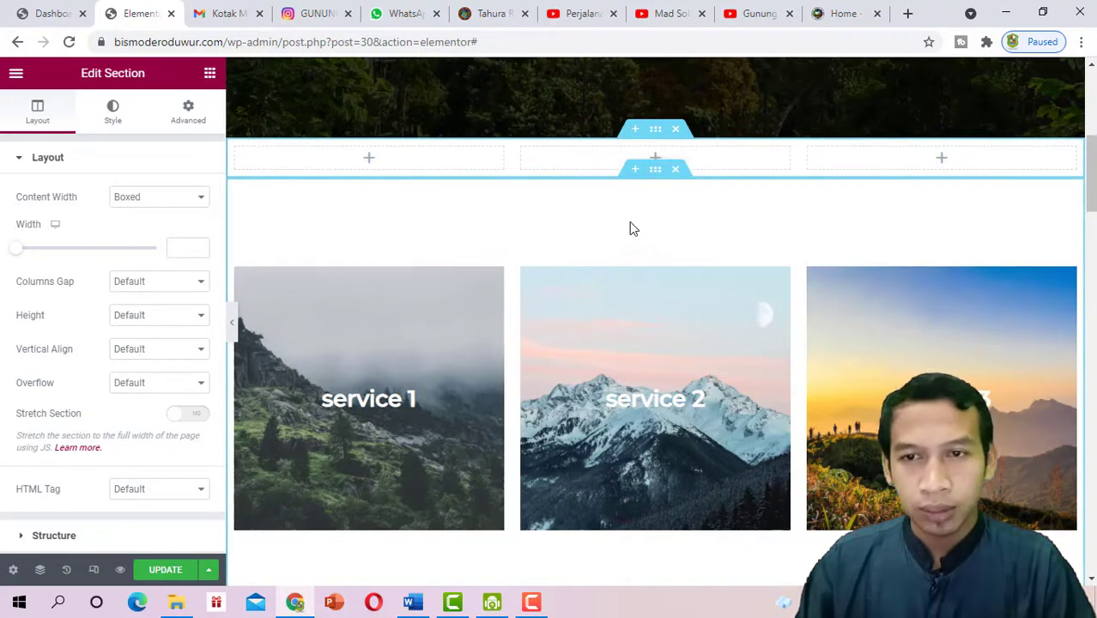
Open the service cards section's advanced settings and check its padding values against the spacing around the cards
{"action": "right_click", "coordinate": [654, 176]}
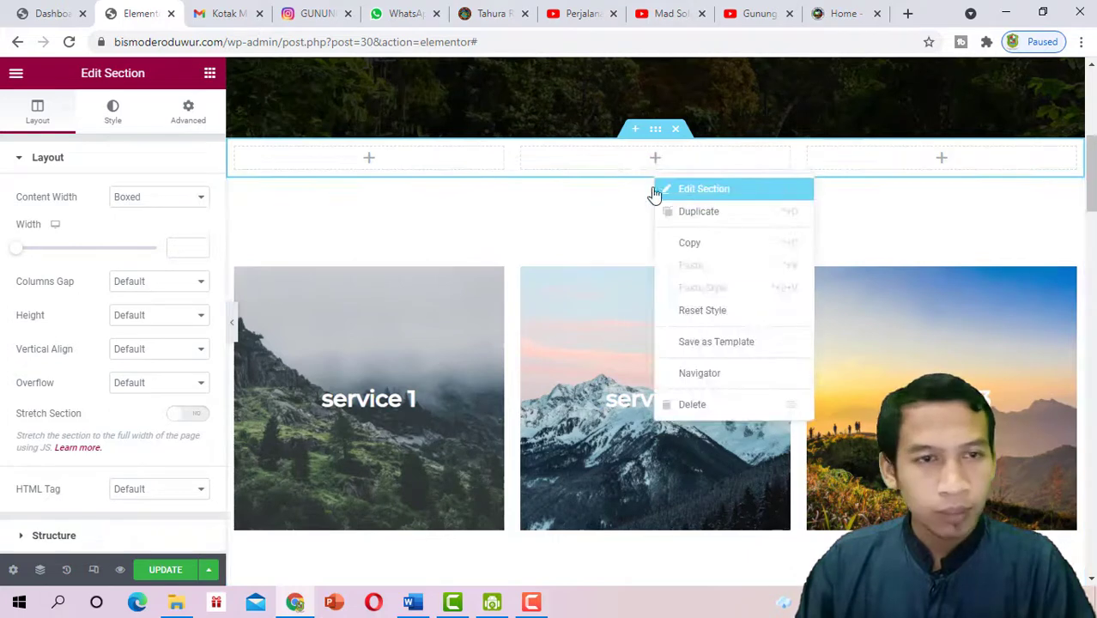
{"action": "left_click", "coordinate": [659, 190]}
{"action": "left_click", "coordinate": [190, 121]}
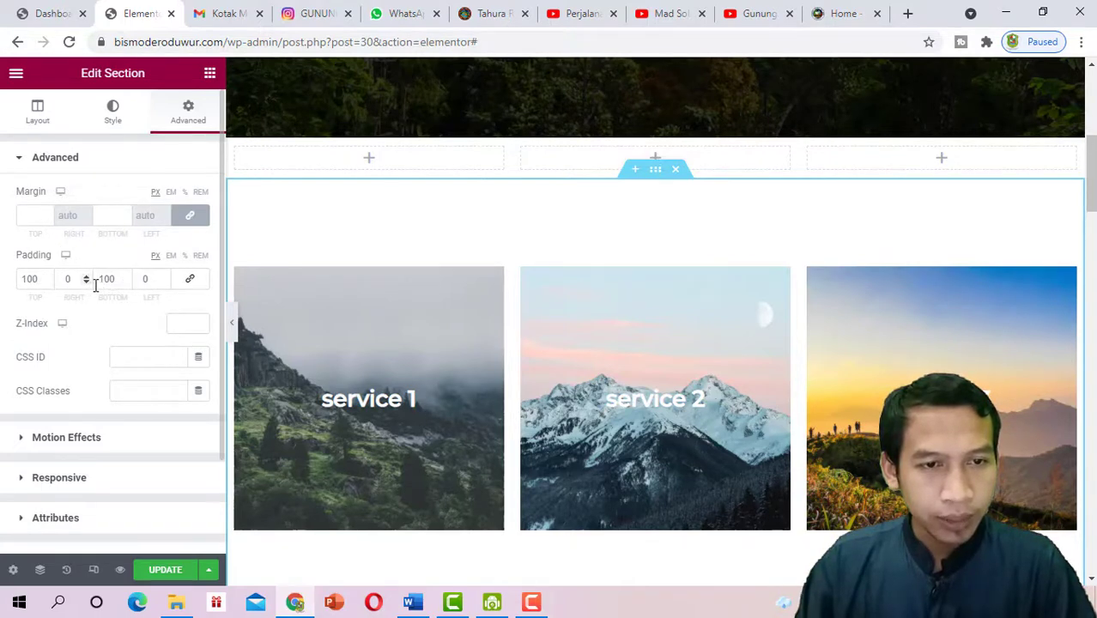
{"action": "scroll", "coordinate": [378, 373], "scroll_direction": "down", "scroll_amount": 1}
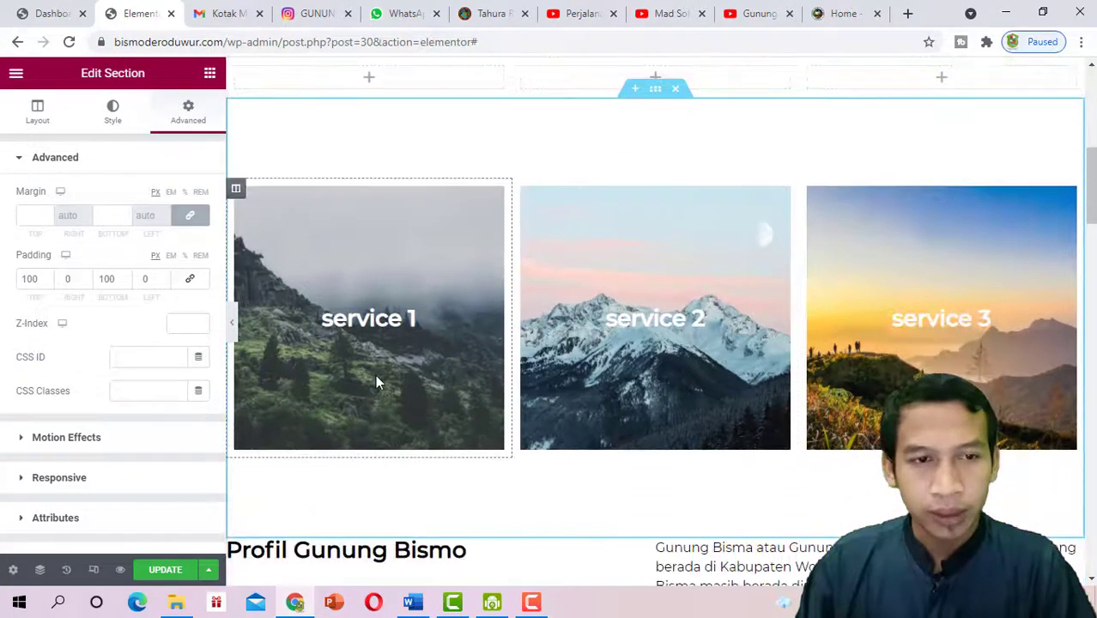
{"action": "scroll", "coordinate": [377, 373], "scroll_direction": "up", "scroll_amount": 1}
{"action": "scroll", "coordinate": [513, 433], "scroll_direction": "down", "scroll_amount": 2}
{"action": "scroll", "coordinate": [516, 439], "scroll_direction": "down", "scroll_amount": 1}
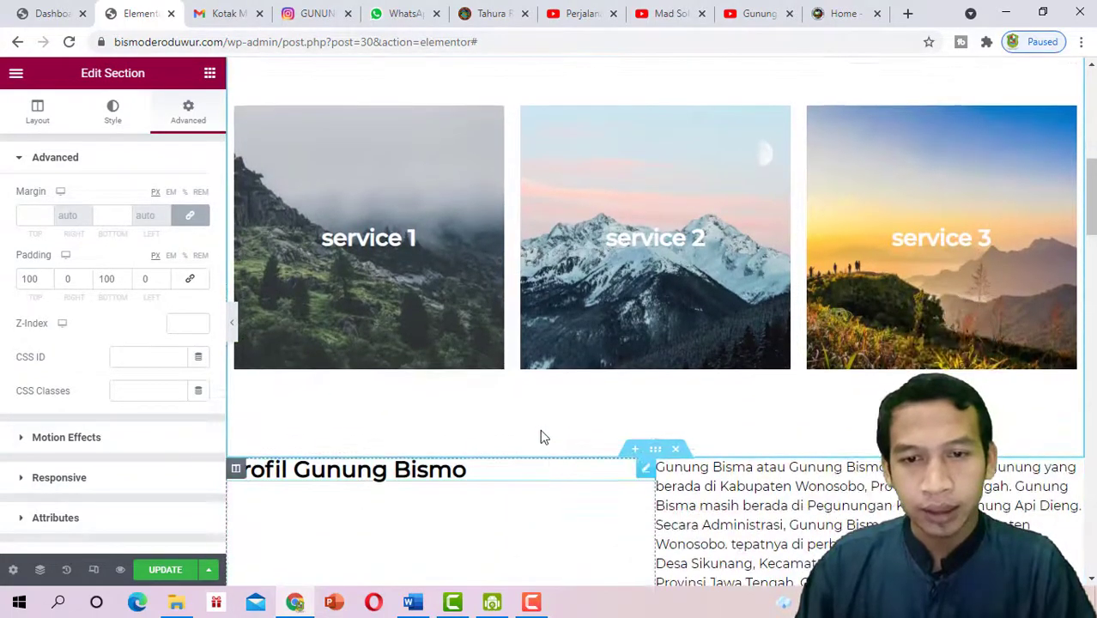
{"action": "scroll", "coordinate": [558, 412], "scroll_direction": "up", "scroll_amount": 2}
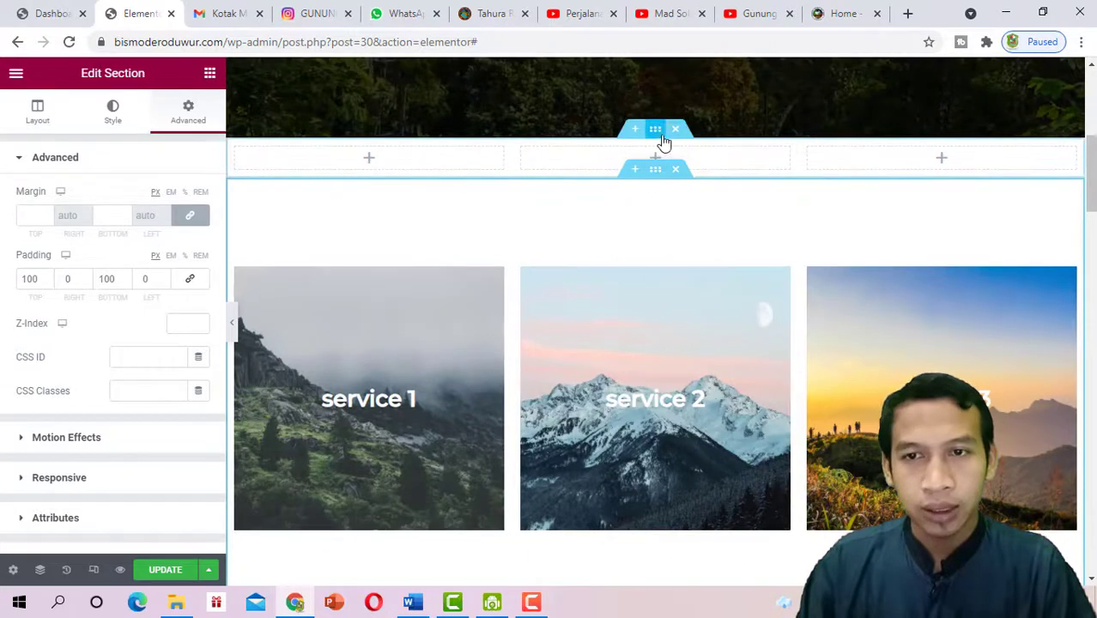
Unlink the padding values of the empty three-column section and set its top padding to 100 px
{"action": "left_click", "coordinate": [658, 139]}
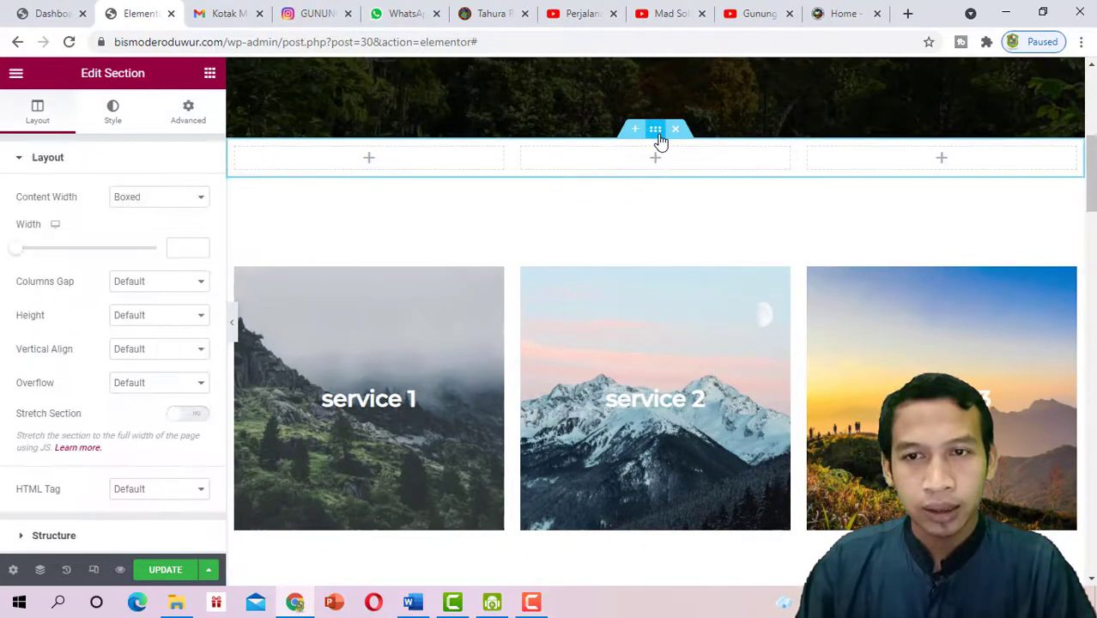
{"action": "left_click", "coordinate": [188, 110]}
{"action": "left_click", "coordinate": [46, 278]}
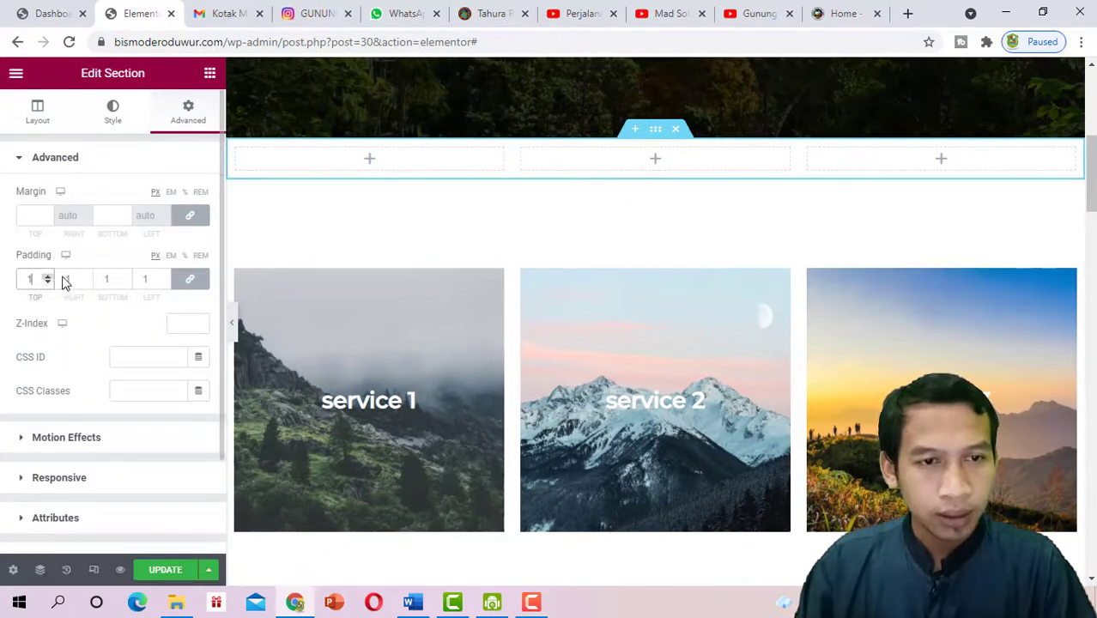
{"action": "key", "text": "BackSpace"}
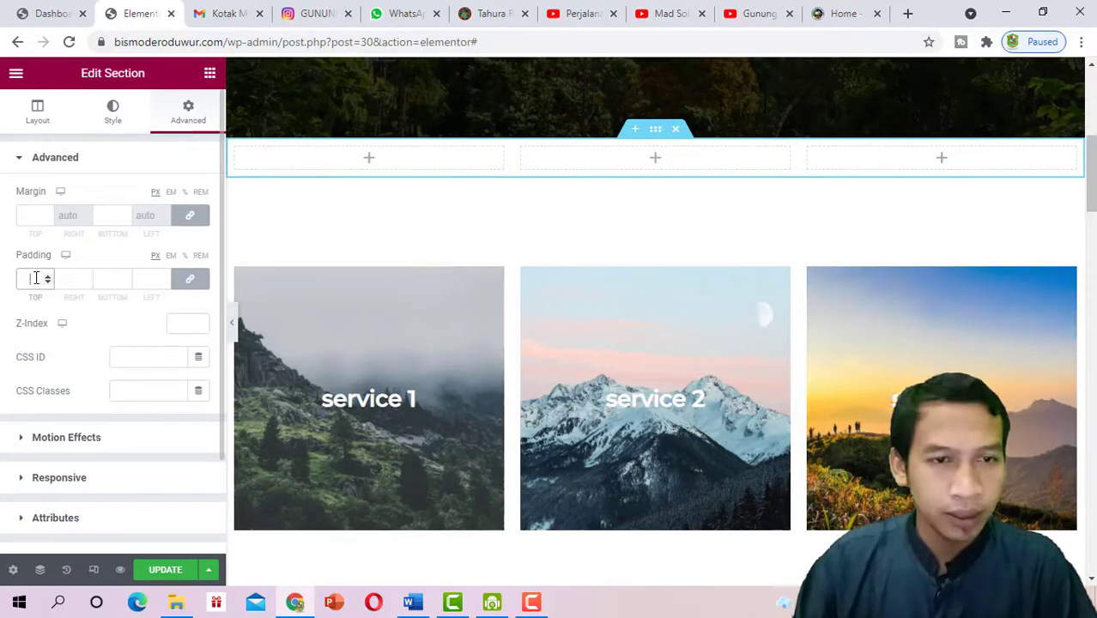
{"action": "left_click", "coordinate": [191, 284]}
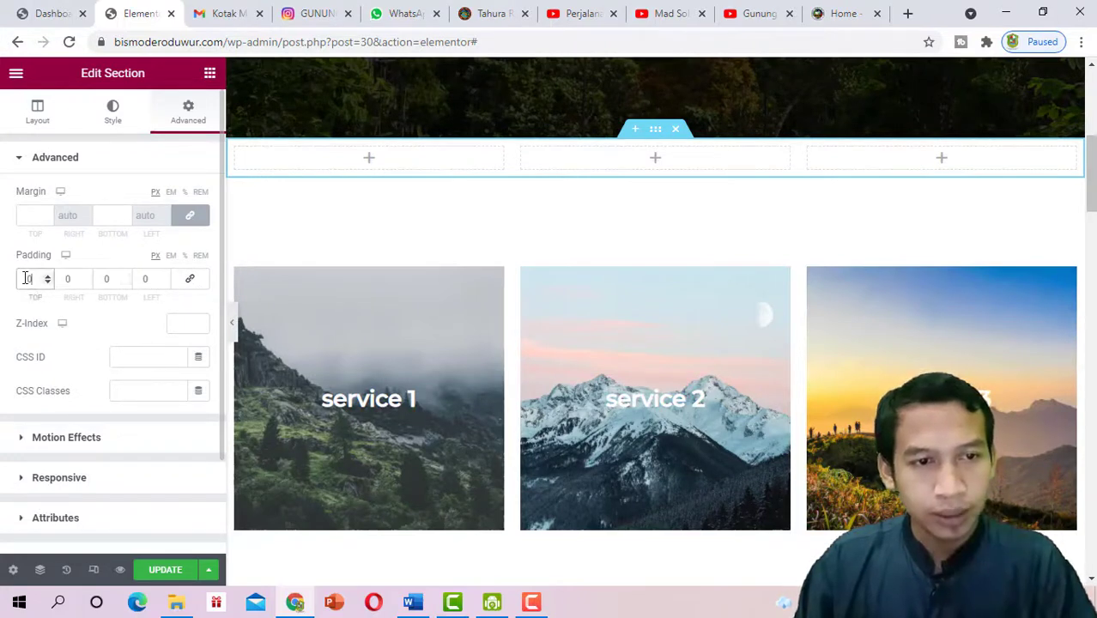
{"action": "type", "text": "10"}
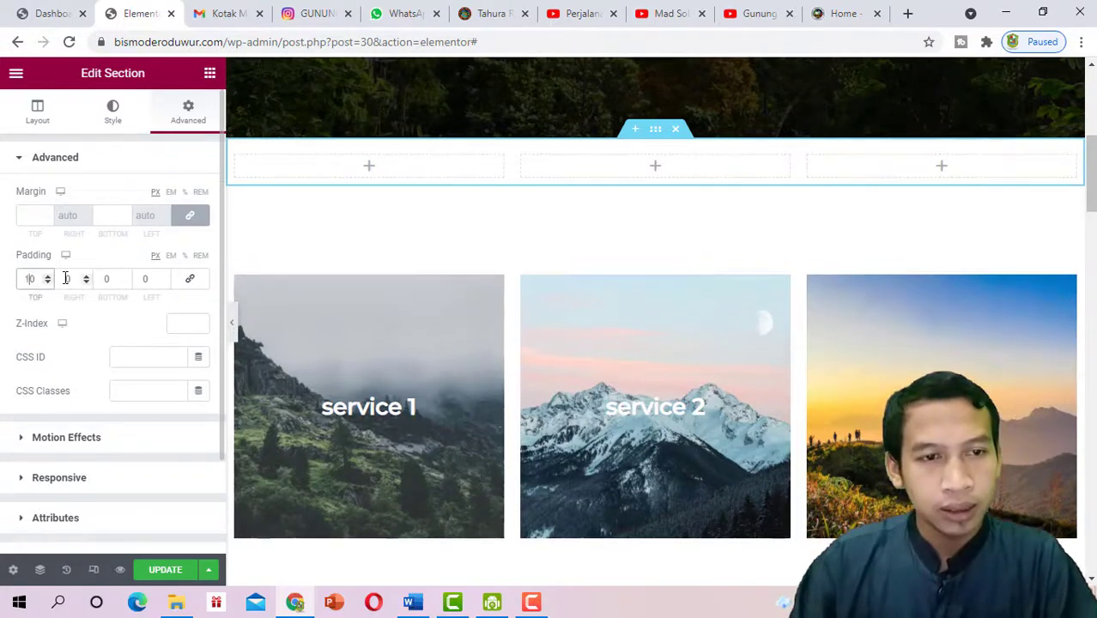
{"action": "key", "text": "BackSpace"}
{"action": "key", "text": "BackSpace"}
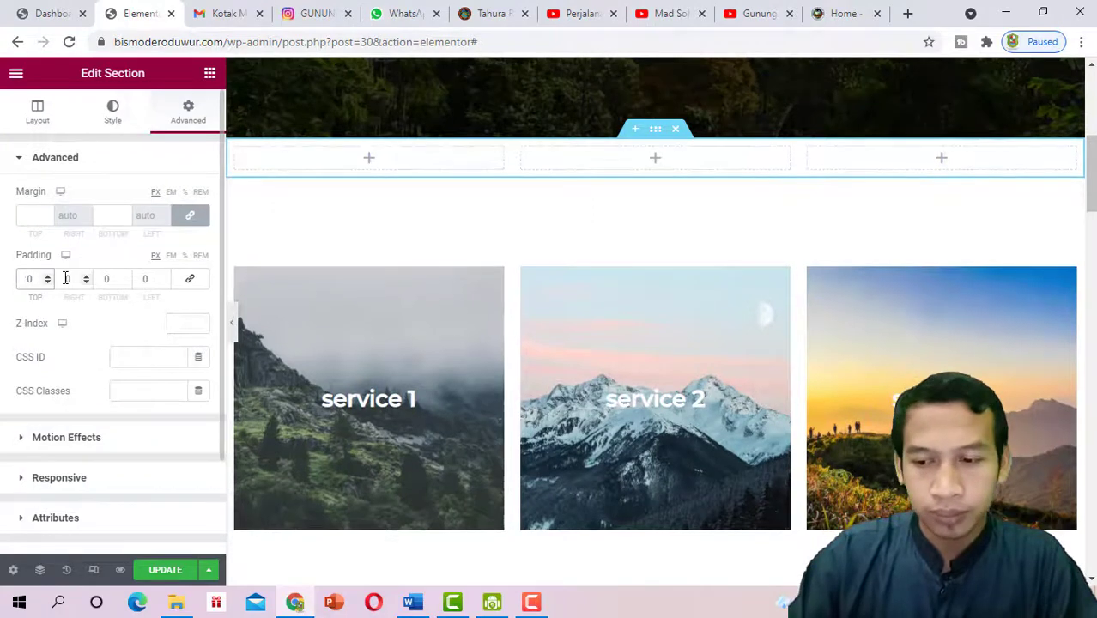
{"action": "type", "text": "10"}
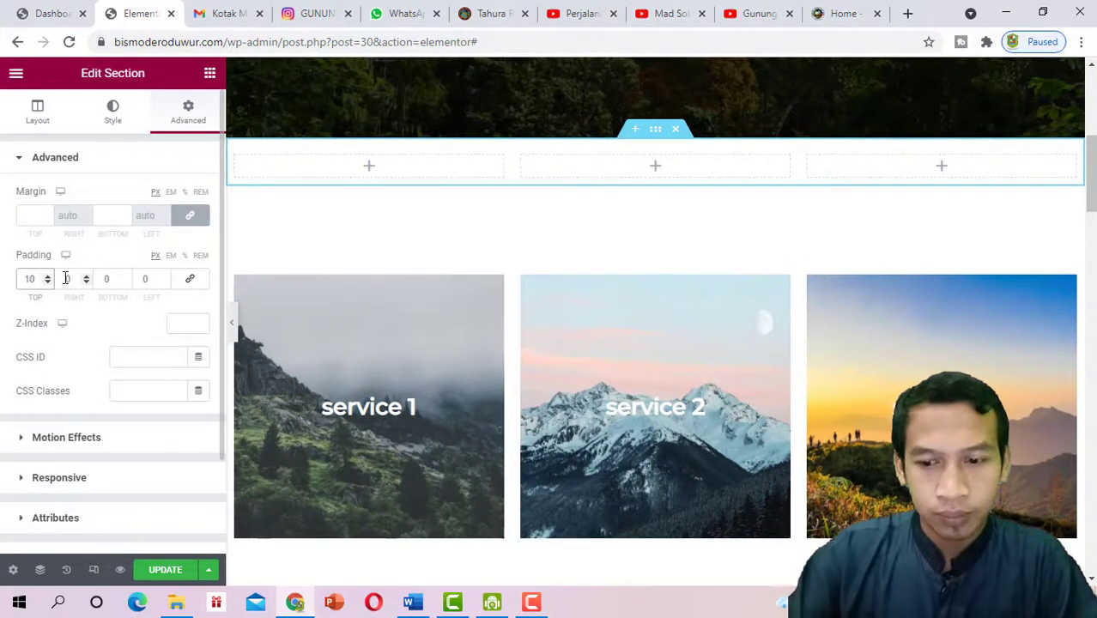
{"action": "type", "text": "0"}
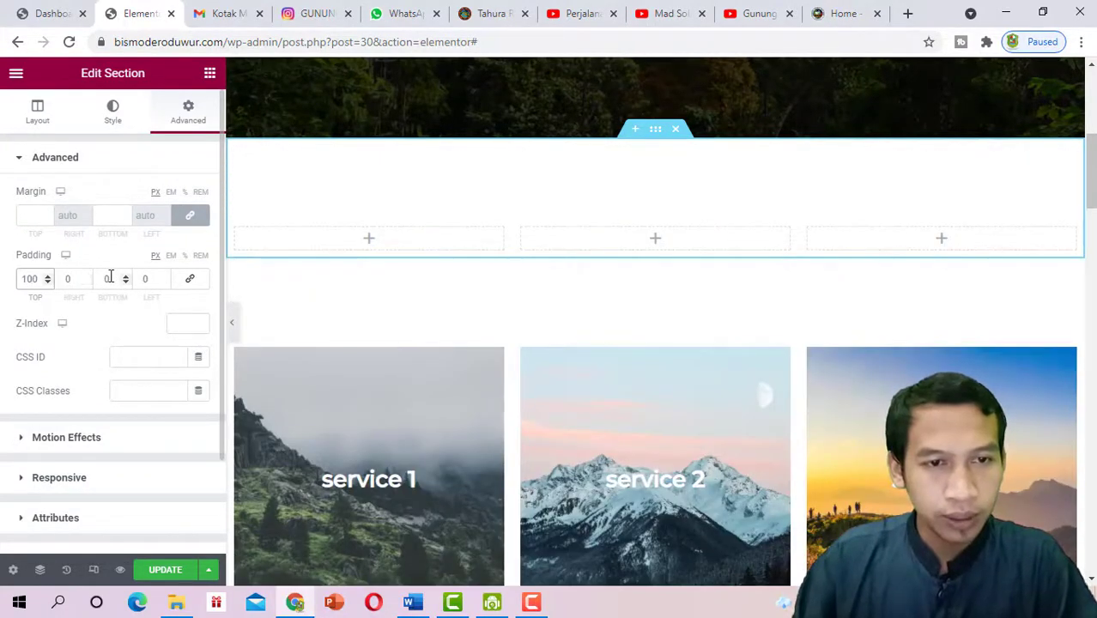
Set the empty three-column section's bottom padding to 100 px and update the page
{"action": "left_click", "coordinate": [106, 278]}
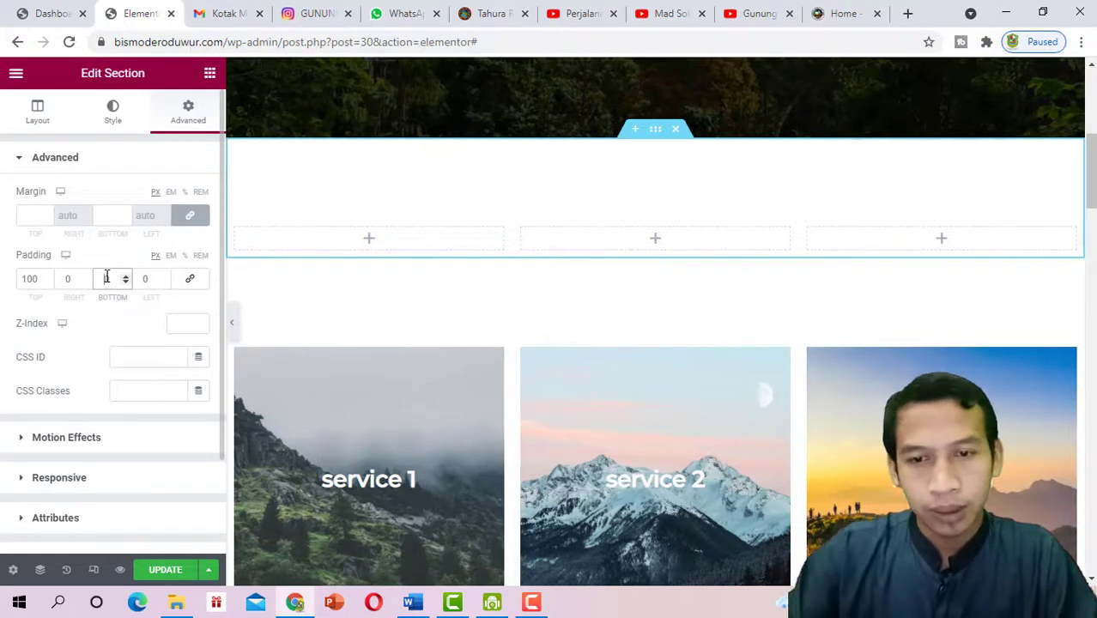
{"action": "type", "text": "100"}
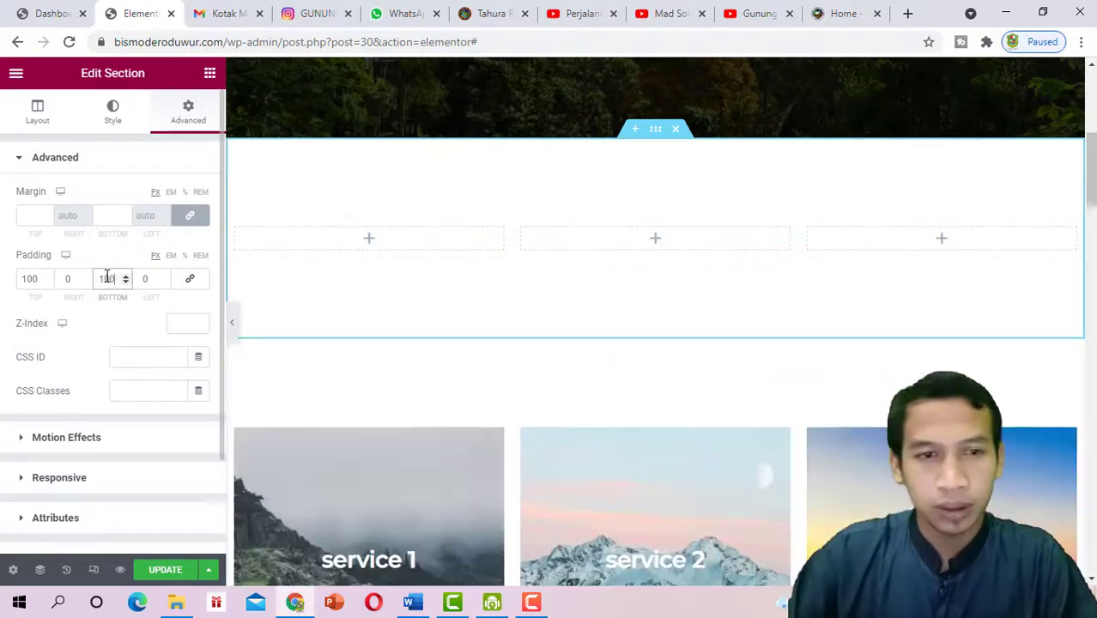
{"action": "left_click", "coordinate": [166, 572]}
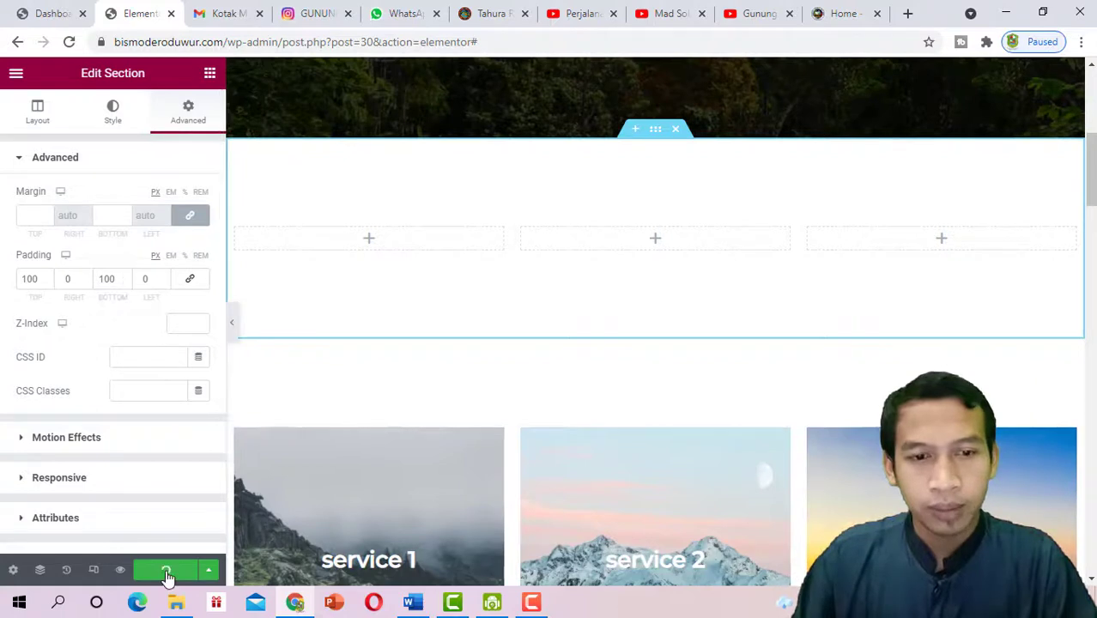
Show the widget list, examine the Services cards on the Gunung Cikuray site as a reference, and return to the page editor
{"action": "left_click", "coordinate": [209, 75]}
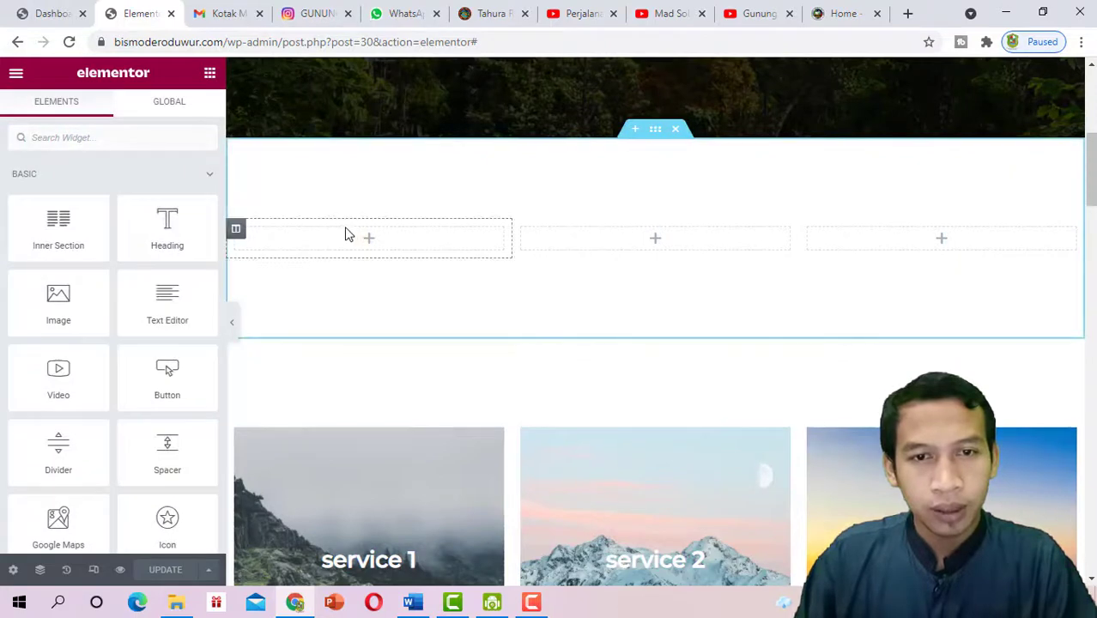
{"action": "left_click", "coordinate": [838, 14]}
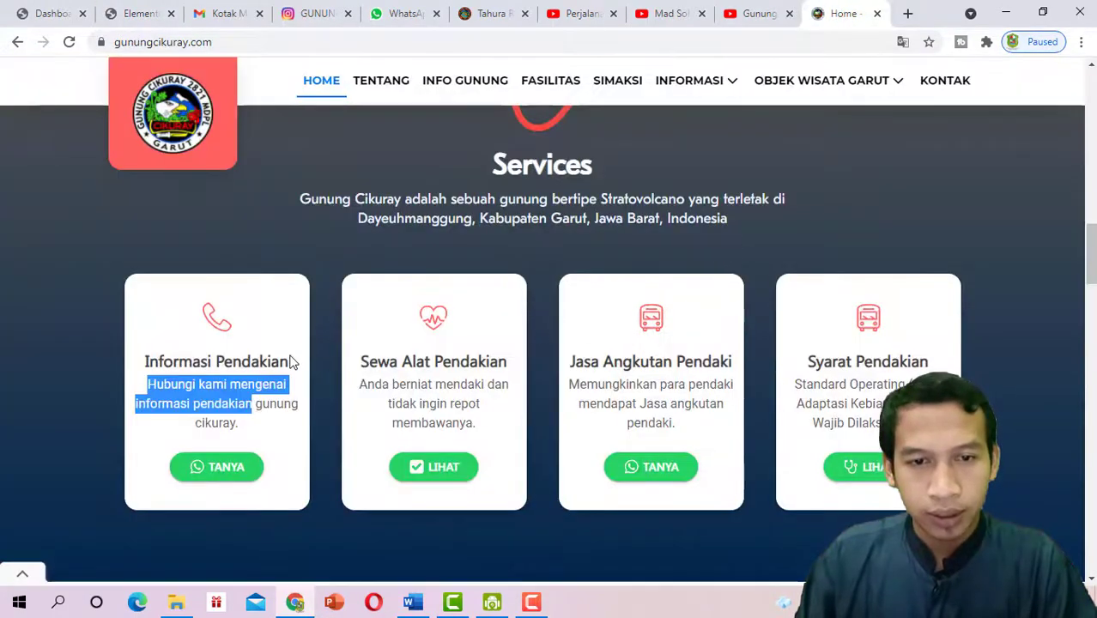
{"action": "left_click", "coordinate": [266, 337]}
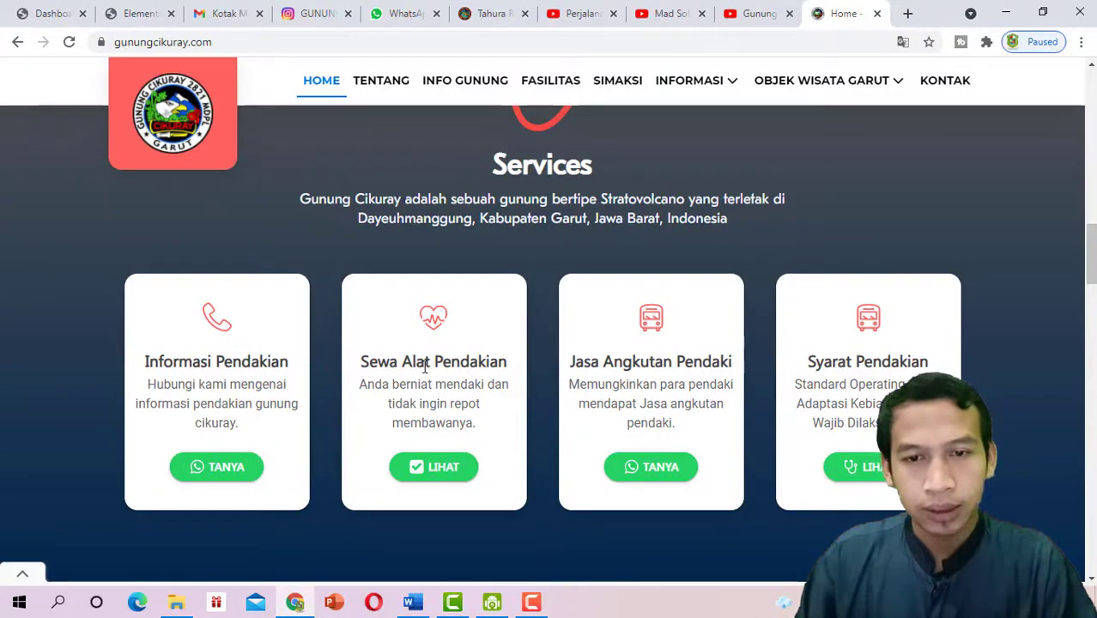
{"action": "scroll", "coordinate": [602, 338], "scroll_direction": "up", "scroll_amount": 2}
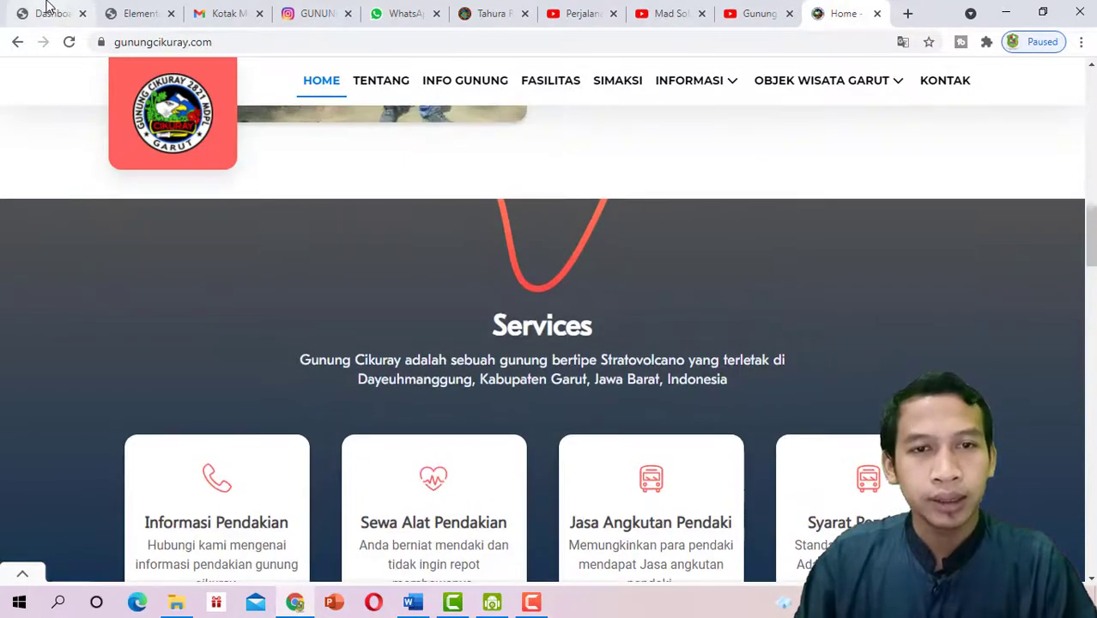
{"action": "left_click", "coordinate": [49, 10]}
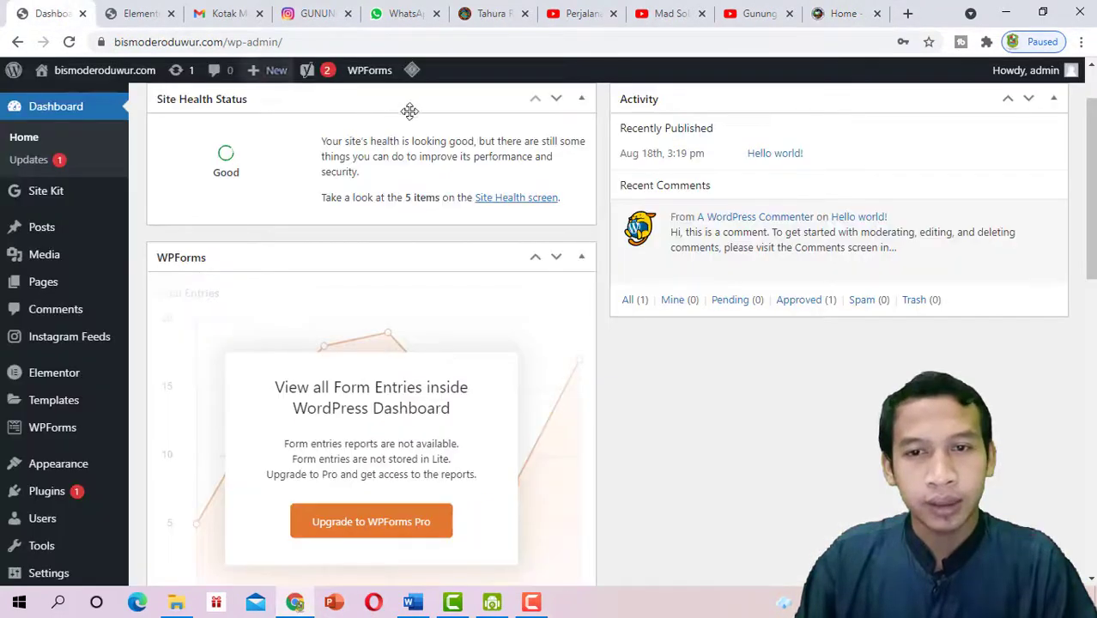
{"action": "left_click", "coordinate": [159, 14]}
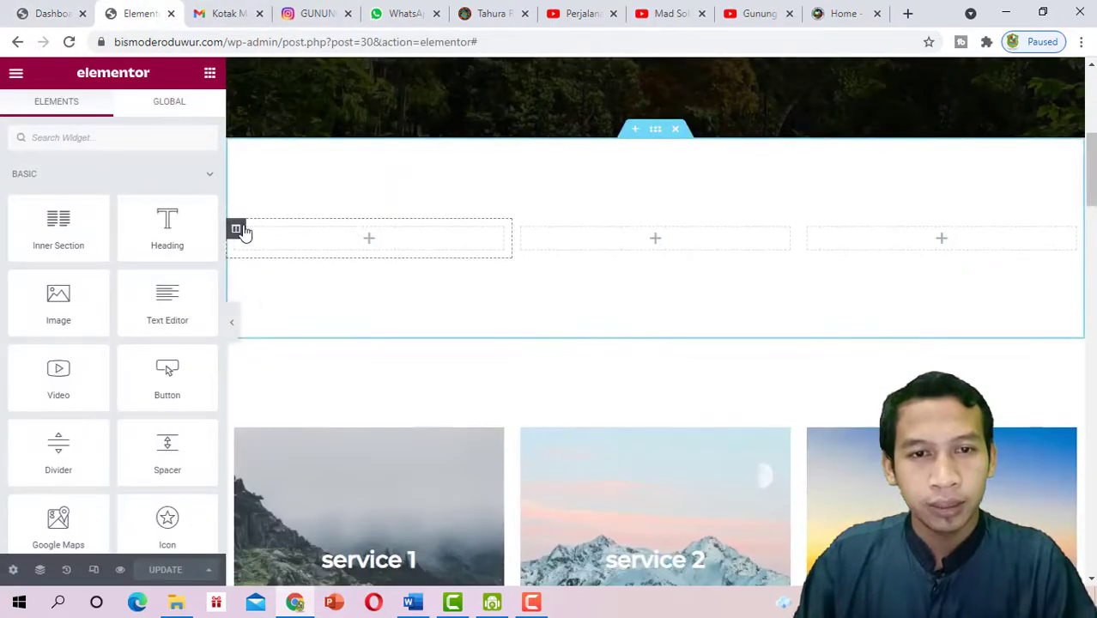
Open the column options for the first column of the empty three-column section
{"action": "right_click", "coordinate": [243, 232]}
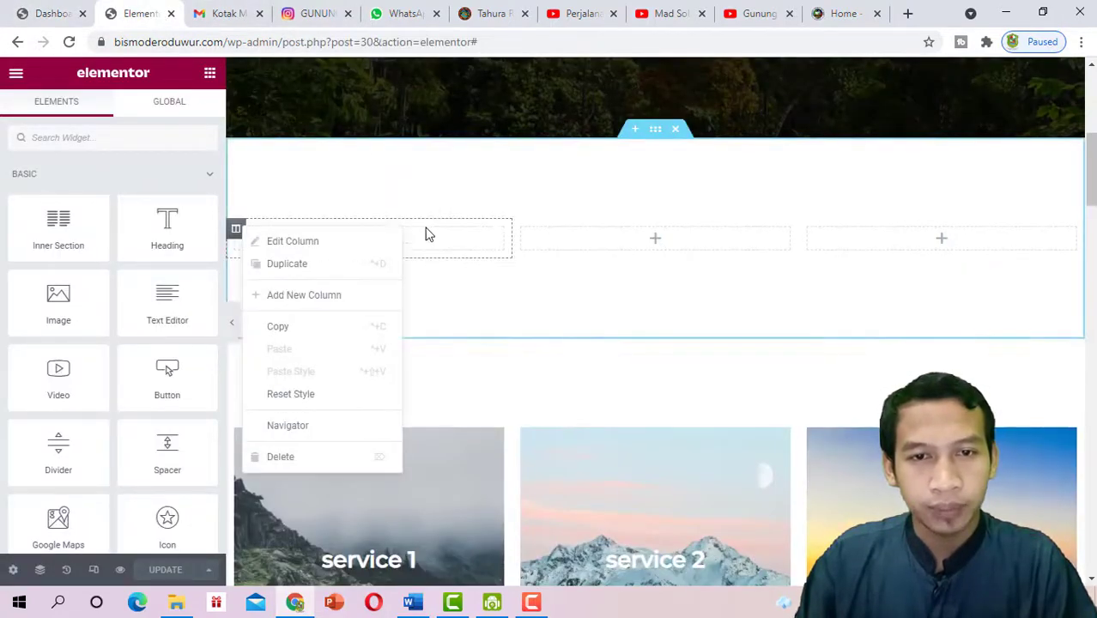
{"action": "left_click", "coordinate": [426, 233]}
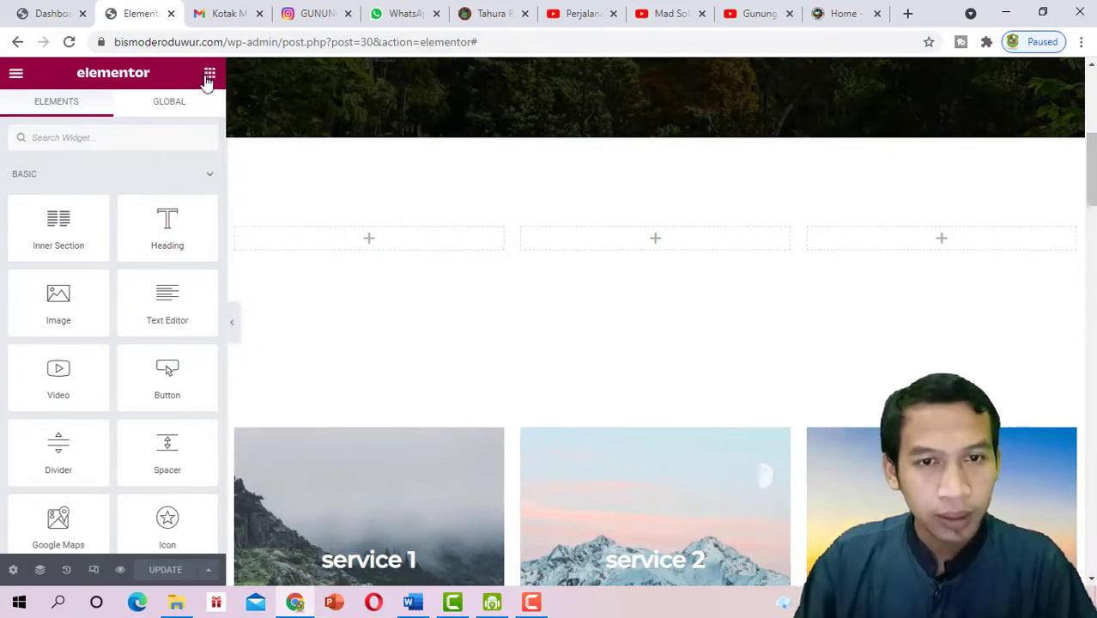
{"action": "scroll", "coordinate": [169, 306], "scroll_direction": "down", "scroll_amount": 3}
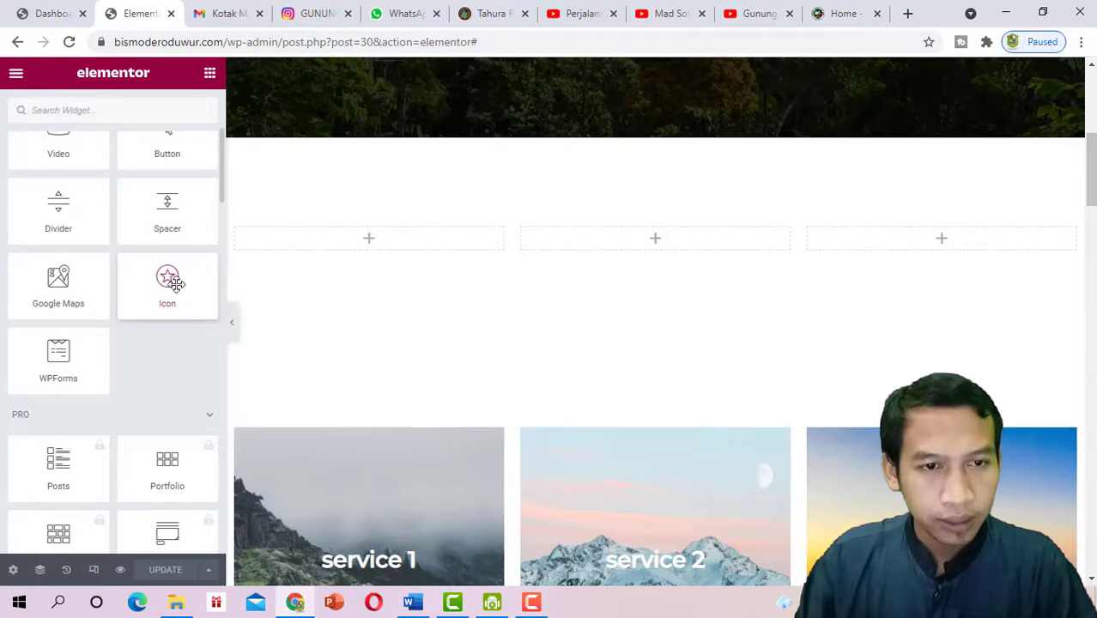
{"action": "left_click_drag", "start_coordinate": [171, 281], "coordinate": [509, 255]}
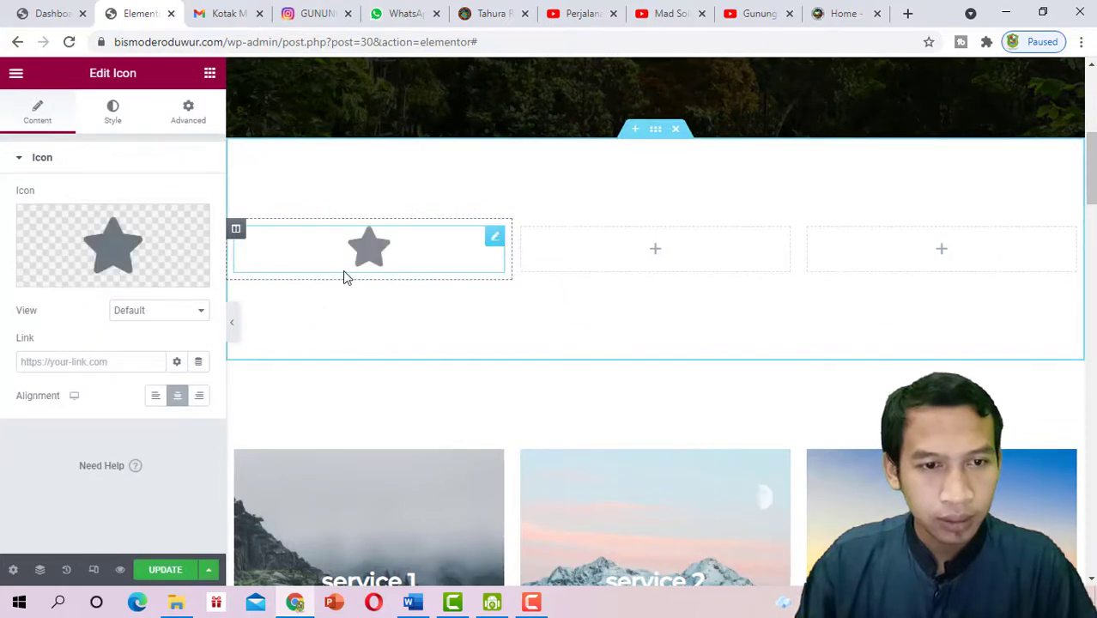
{"action": "right_click", "coordinate": [496, 247]}
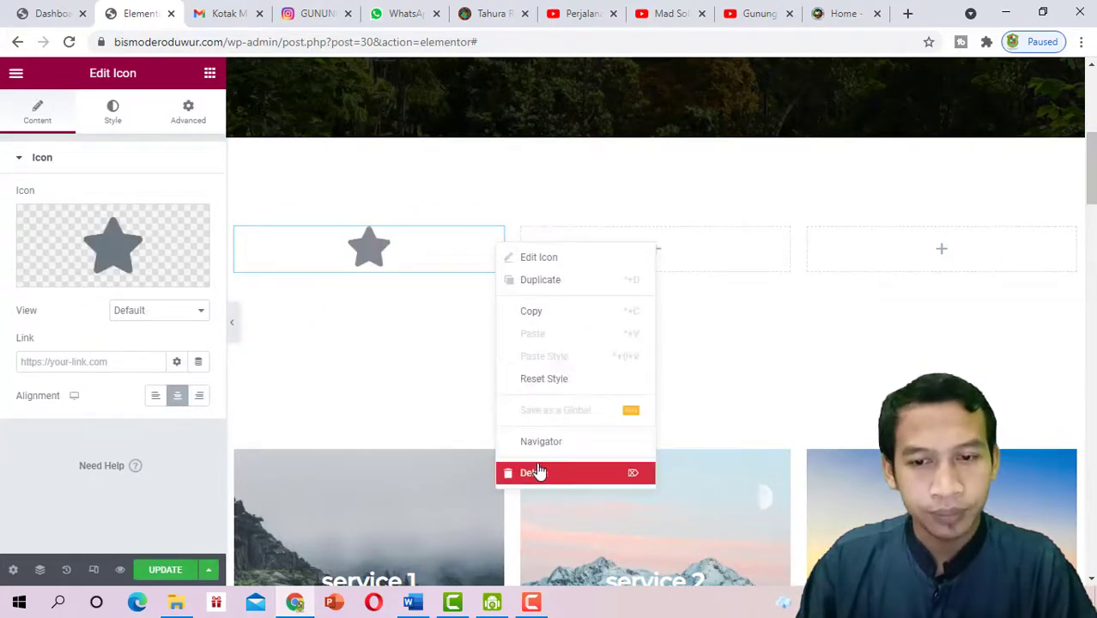
{"action": "key", "text": "Delete"}
{"action": "scroll", "coordinate": [183, 287], "scroll_direction": "down", "scroll_amount": 3}
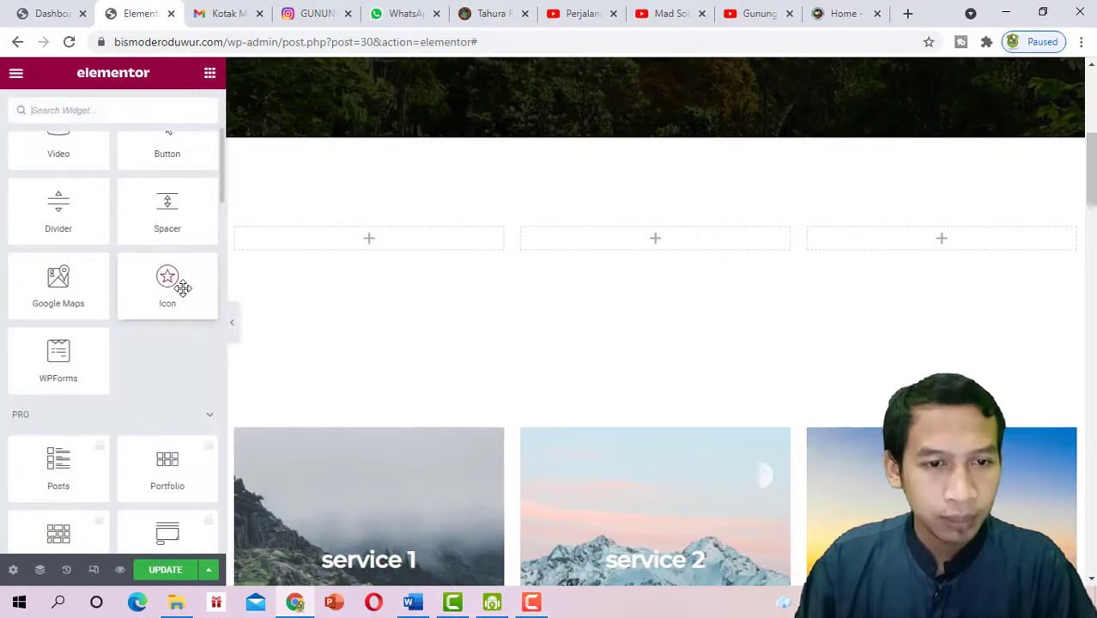
{"action": "scroll", "coordinate": [189, 295], "scroll_direction": "down", "scroll_amount": 2}
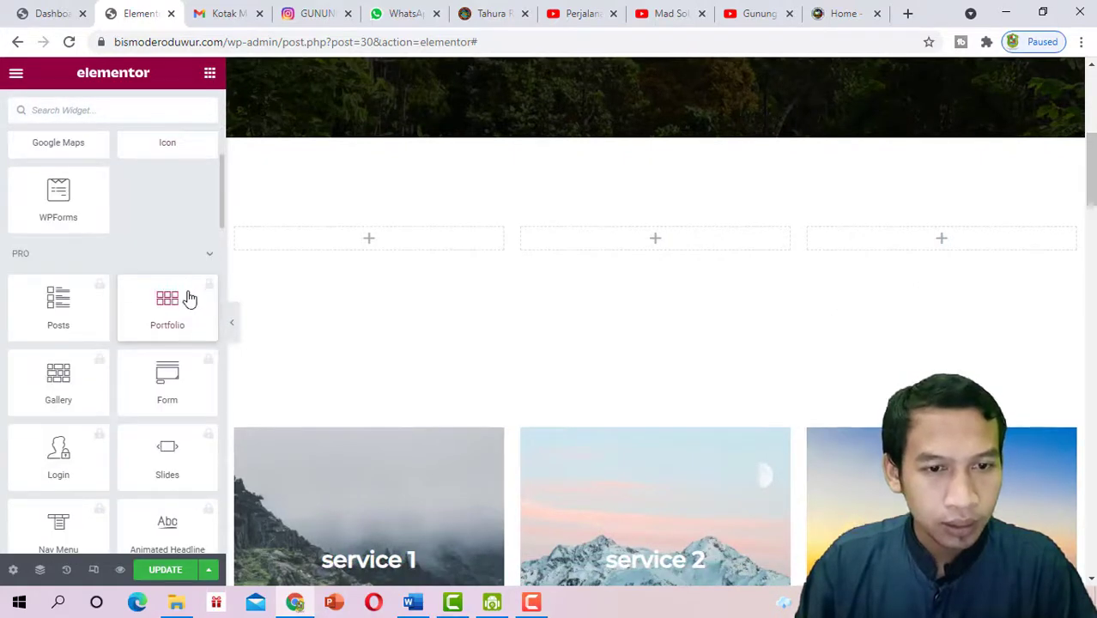
{"action": "scroll", "coordinate": [189, 296], "scroll_direction": "down", "scroll_amount": 11}
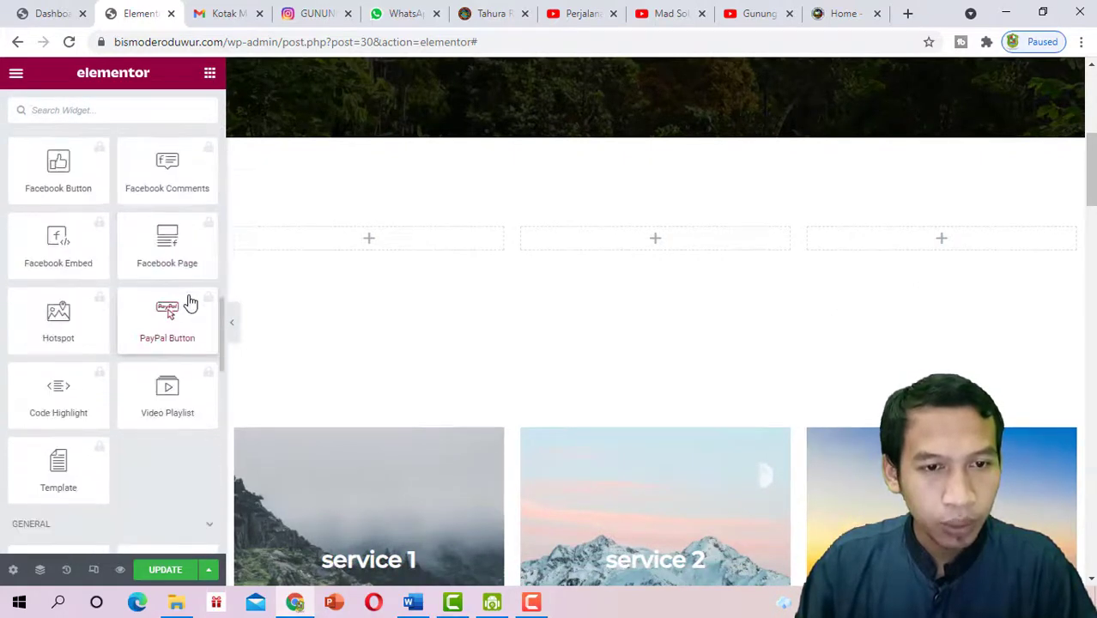
{"action": "scroll", "coordinate": [189, 300], "scroll_direction": "down", "scroll_amount": 4}
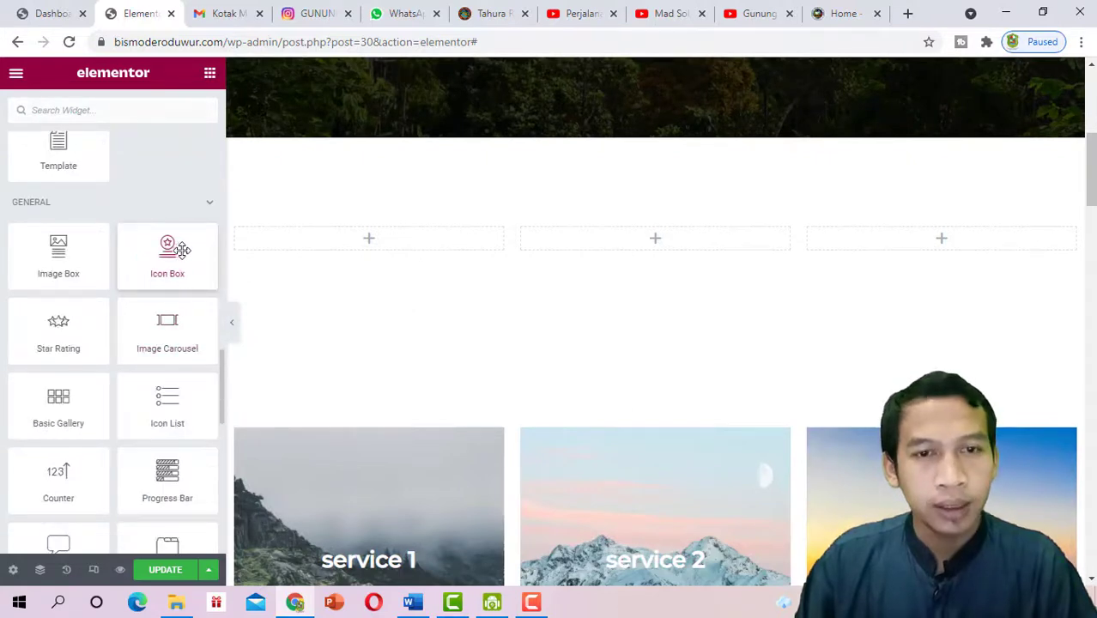
{"action": "left_click_drag", "start_coordinate": [61, 247], "coordinate": [472, 246]}
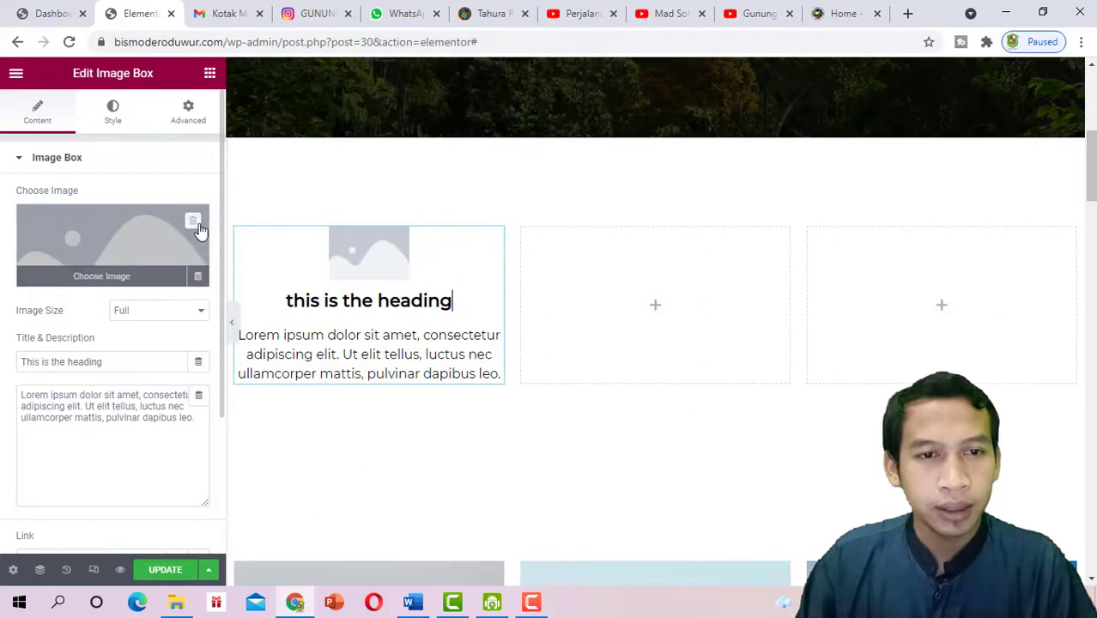
{"action": "left_click", "coordinate": [140, 277]}
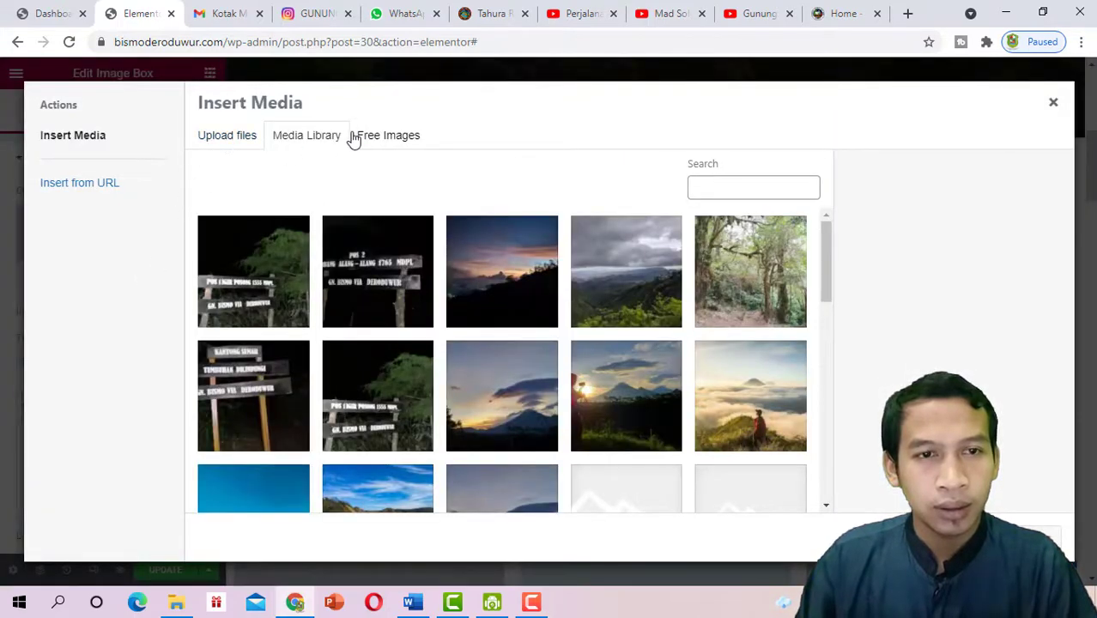
{"action": "left_click", "coordinate": [1054, 107]}
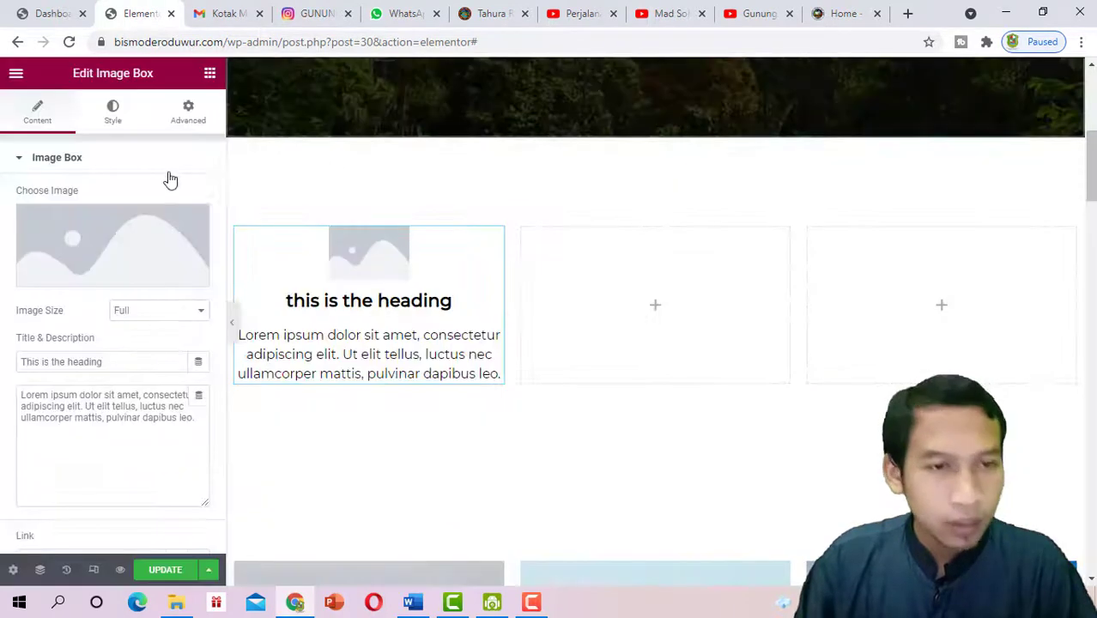
{"action": "right_click", "coordinate": [492, 239]}
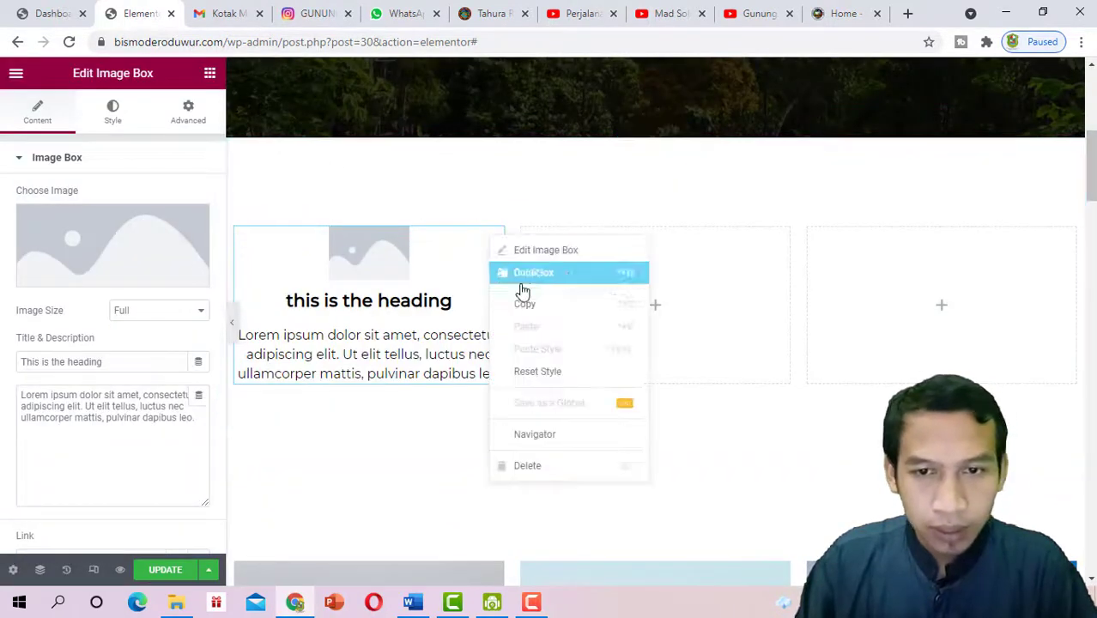
{"action": "left_click", "coordinate": [527, 465]}
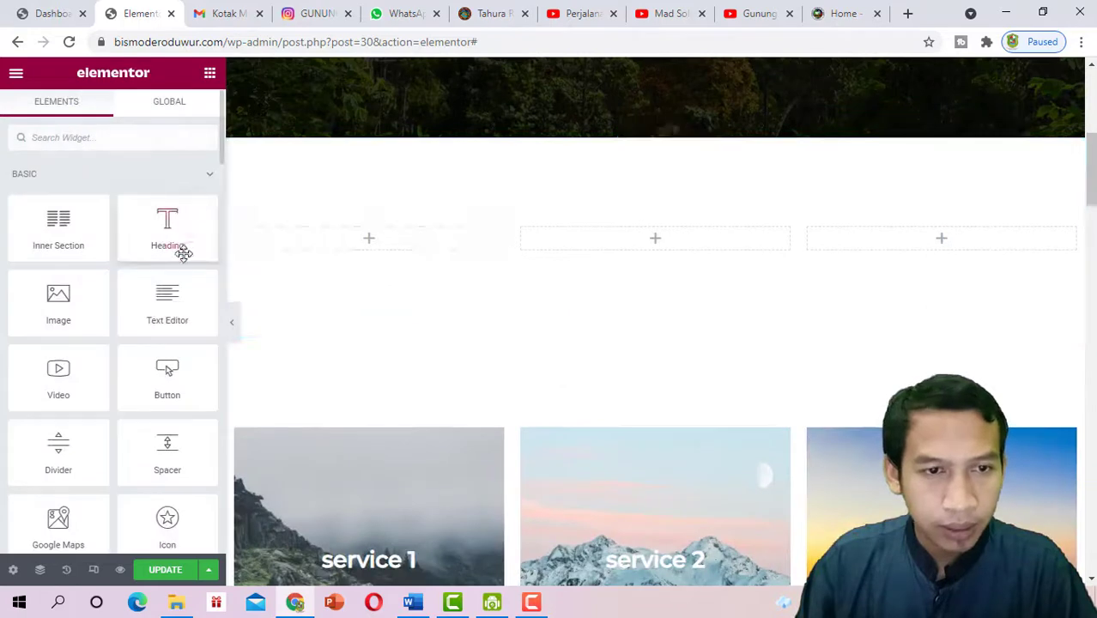
Add an Icon Box widget to the first column of the empty three-column section
{"action": "scroll", "coordinate": [149, 335], "scroll_direction": "down", "scroll_amount": 10}
{"action": "scroll", "coordinate": [149, 334], "scroll_direction": "down", "scroll_amount": 6}
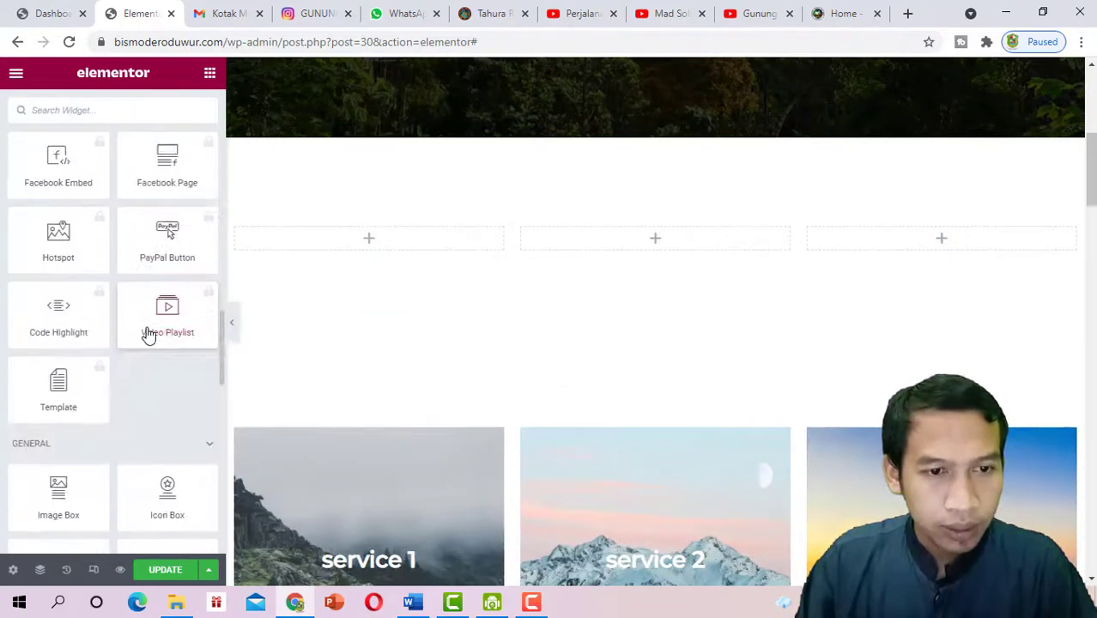
{"action": "scroll", "coordinate": [150, 335], "scroll_direction": "down", "scroll_amount": 1}
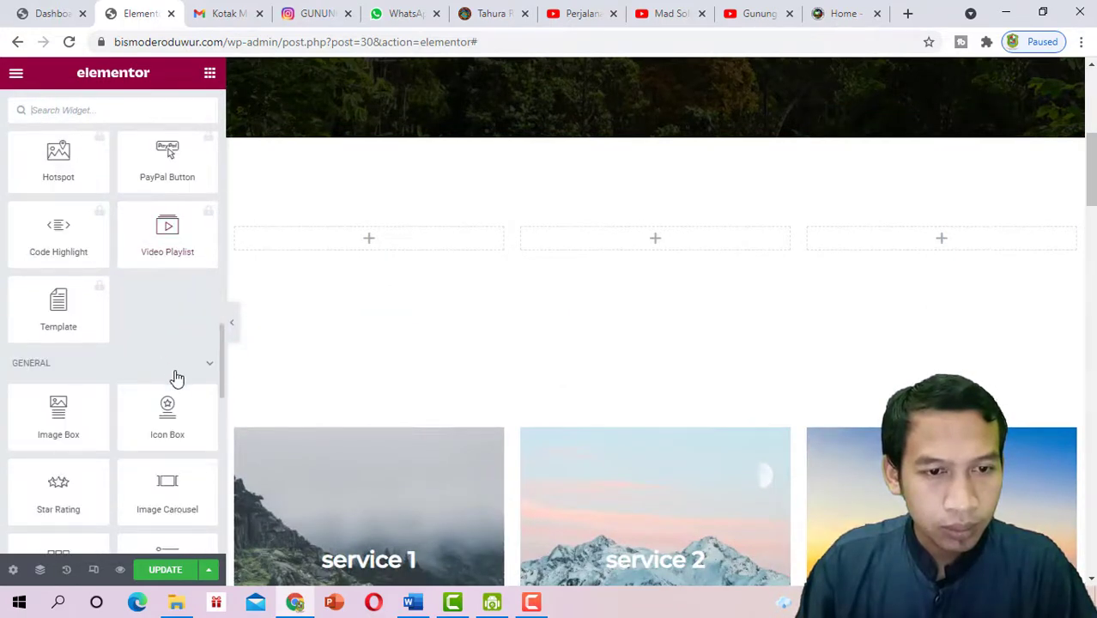
{"action": "left_click_drag", "start_coordinate": [177, 385], "coordinate": [382, 245]}
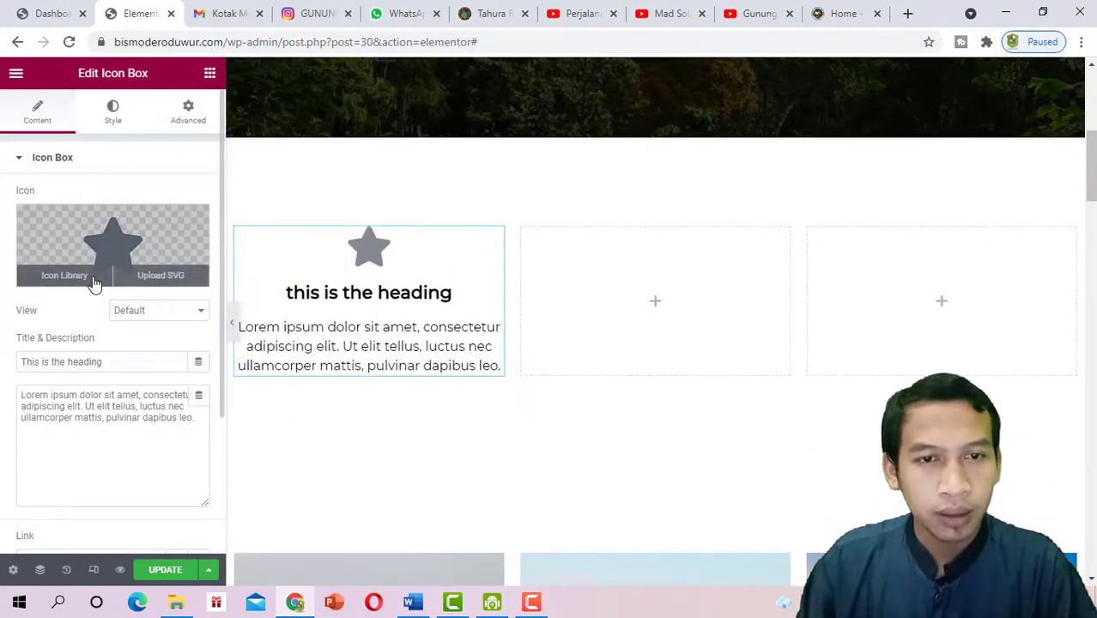
Replace the icon box's star with the plain WhatsApp icon, consulting the services on gunungcikuray.com and trying a search for "phone" first
{"action": "left_click", "coordinate": [64, 276]}
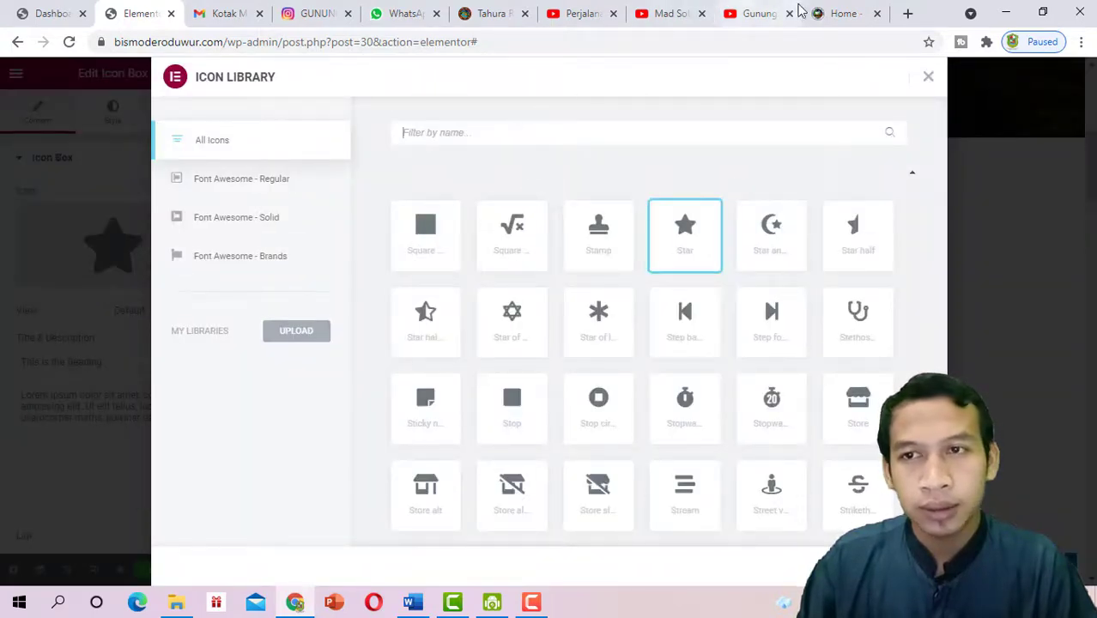
{"action": "left_click", "coordinate": [837, 14]}
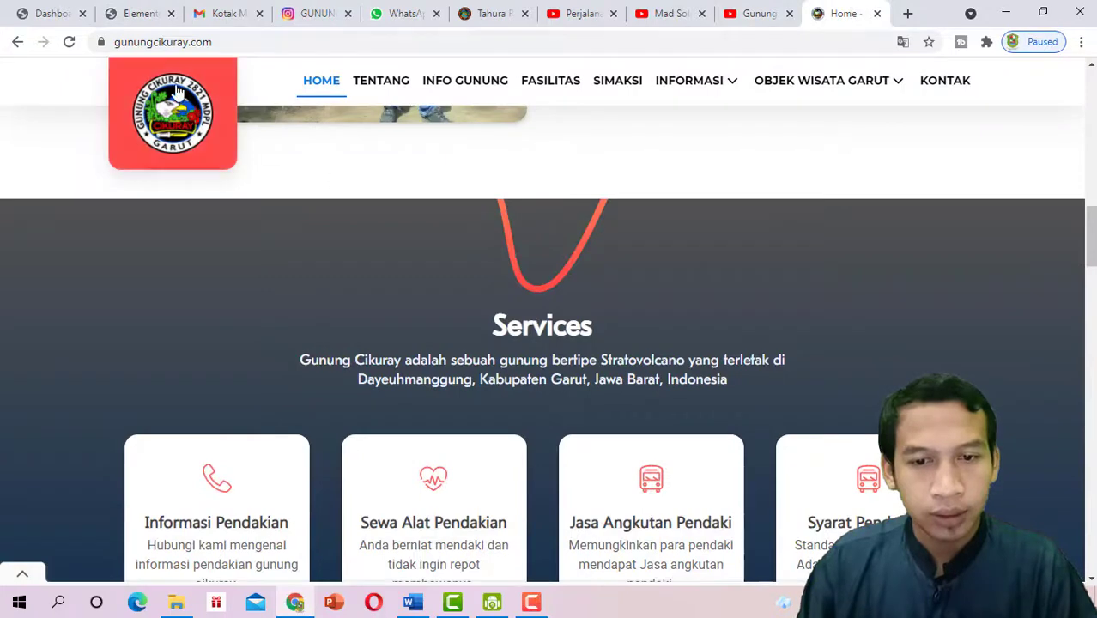
{"action": "left_click", "coordinate": [130, 14]}
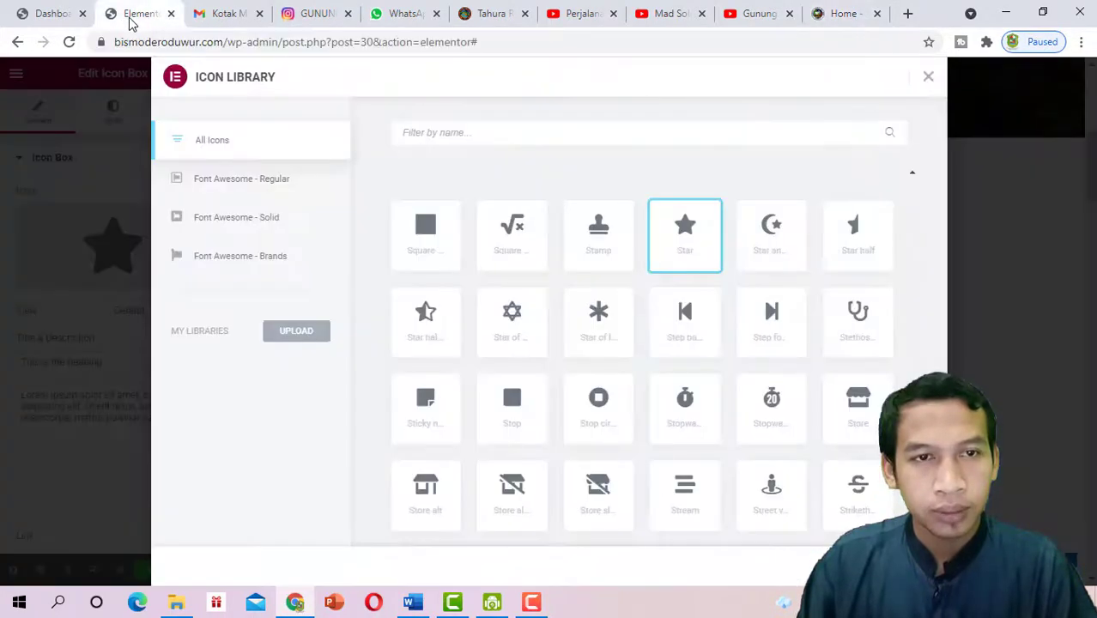
{"action": "left_click", "coordinate": [438, 135]}
{"action": "type", "text": "phone"}
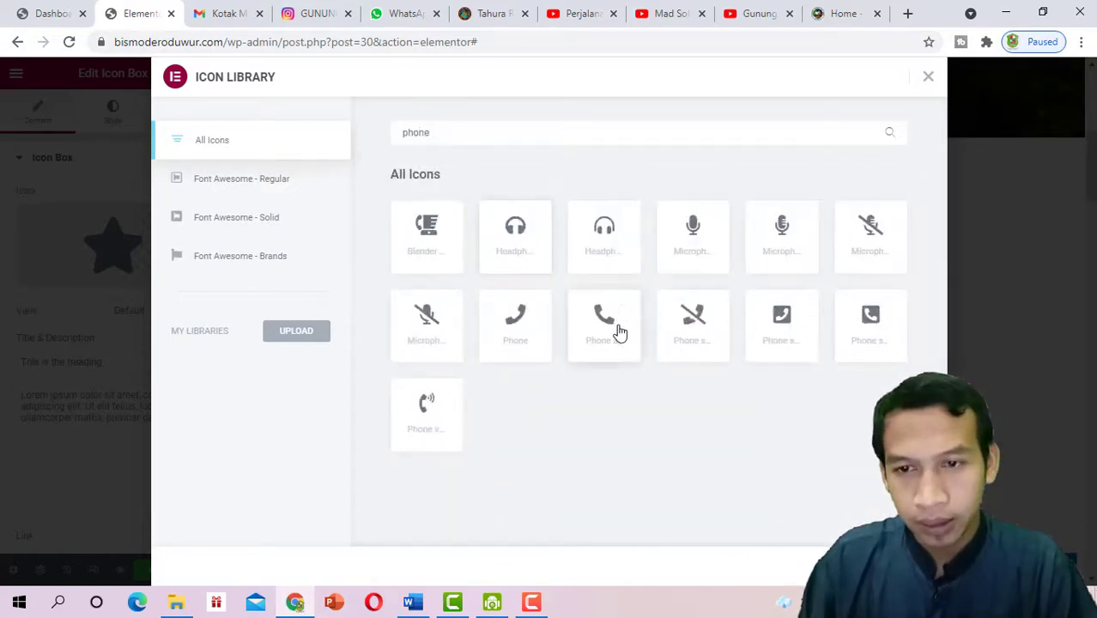
{"action": "left_click", "coordinate": [618, 330]}
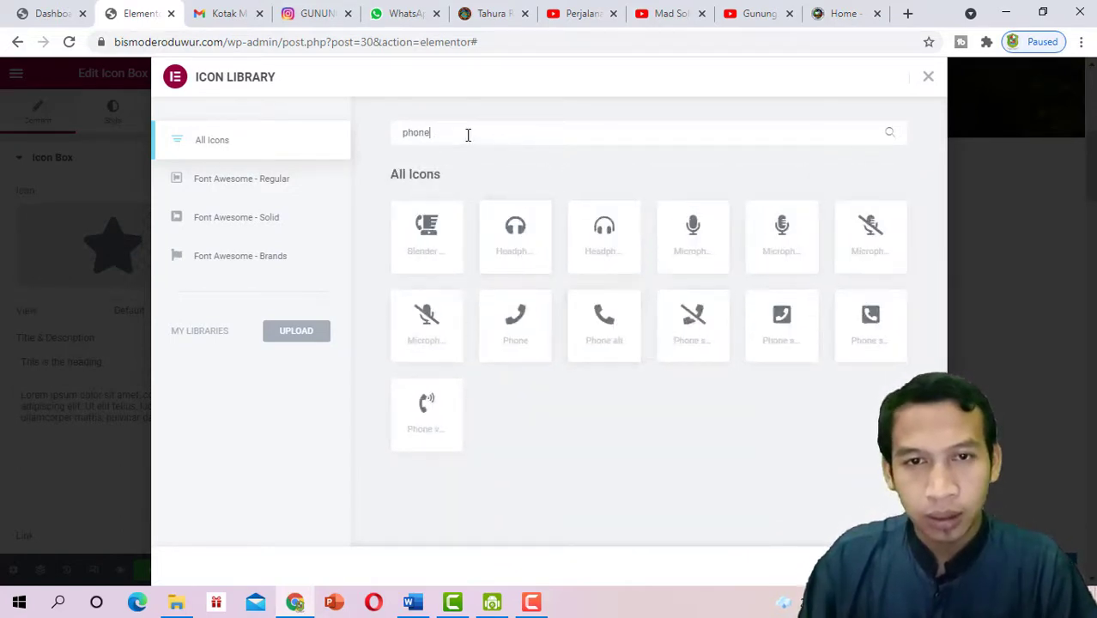
{"action": "key", "text": "BackSpace"}
{"action": "type", "text": "what"}
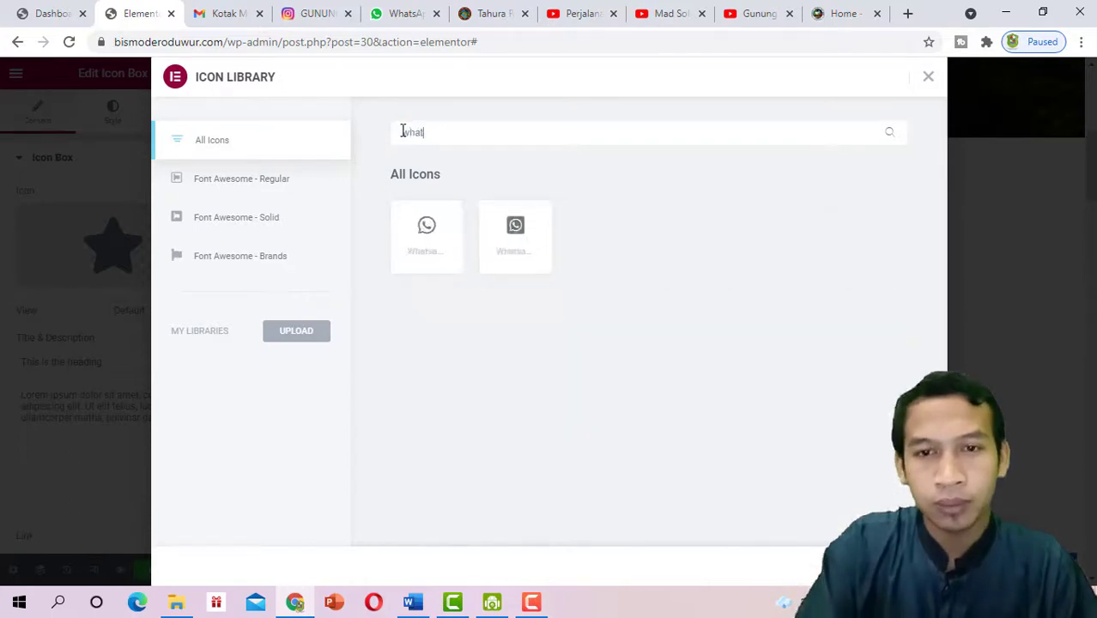
{"action": "left_click", "coordinate": [445, 247]}
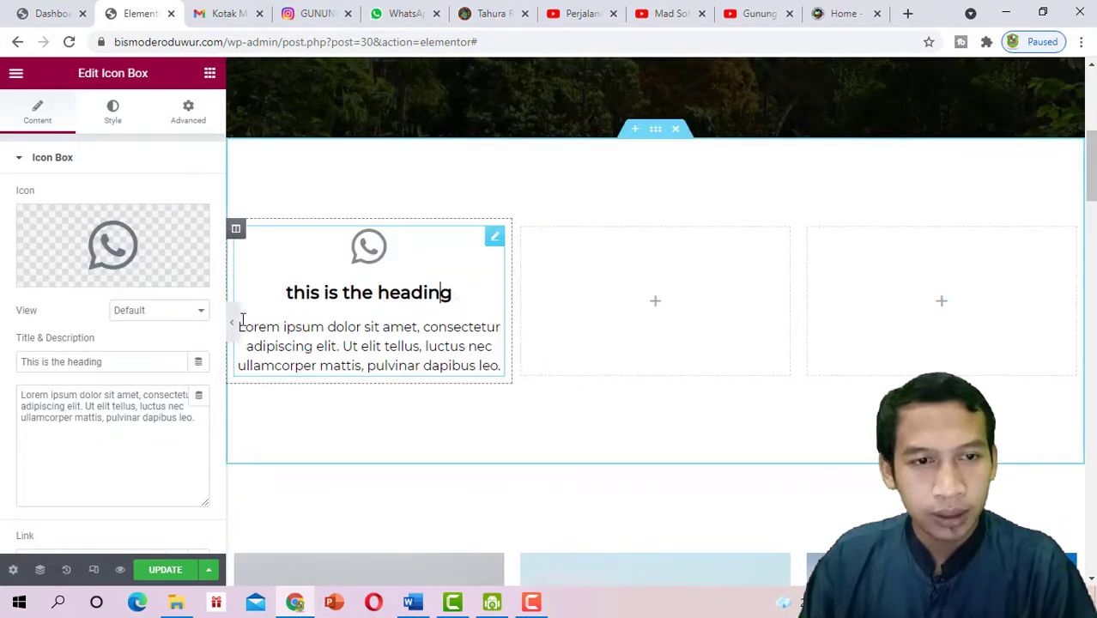
Set the icon box's title to "Informasi pendakian"
{"action": "left_click_drag", "start_coordinate": [99, 365], "coordinate": [12, 368]}
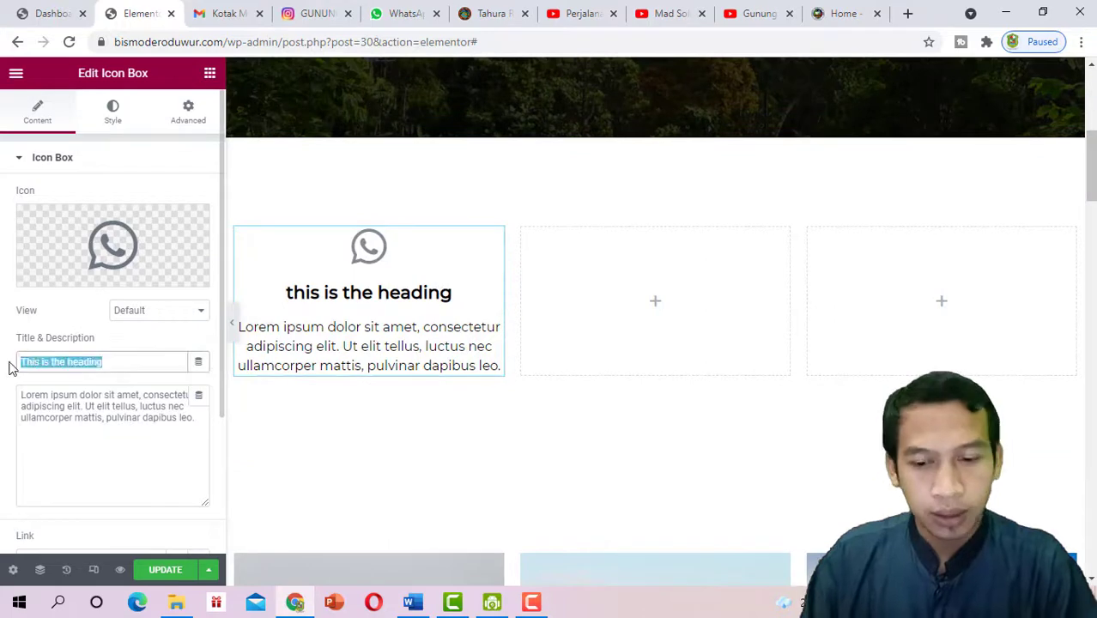
{"action": "type", "text": "Info "}
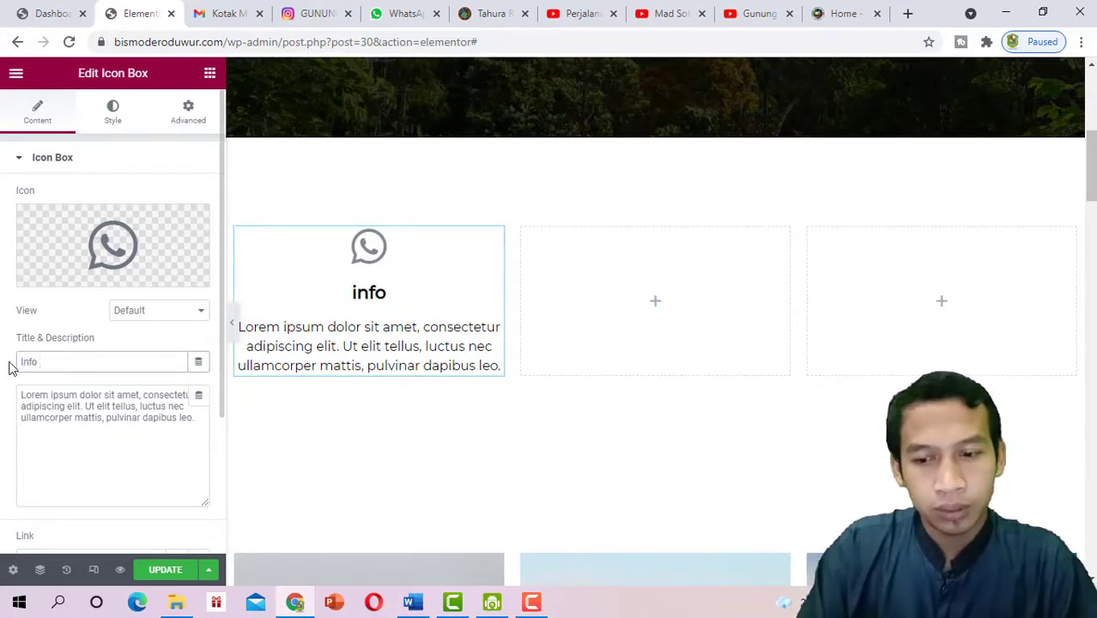
{"action": "type", "text": "Penda"}
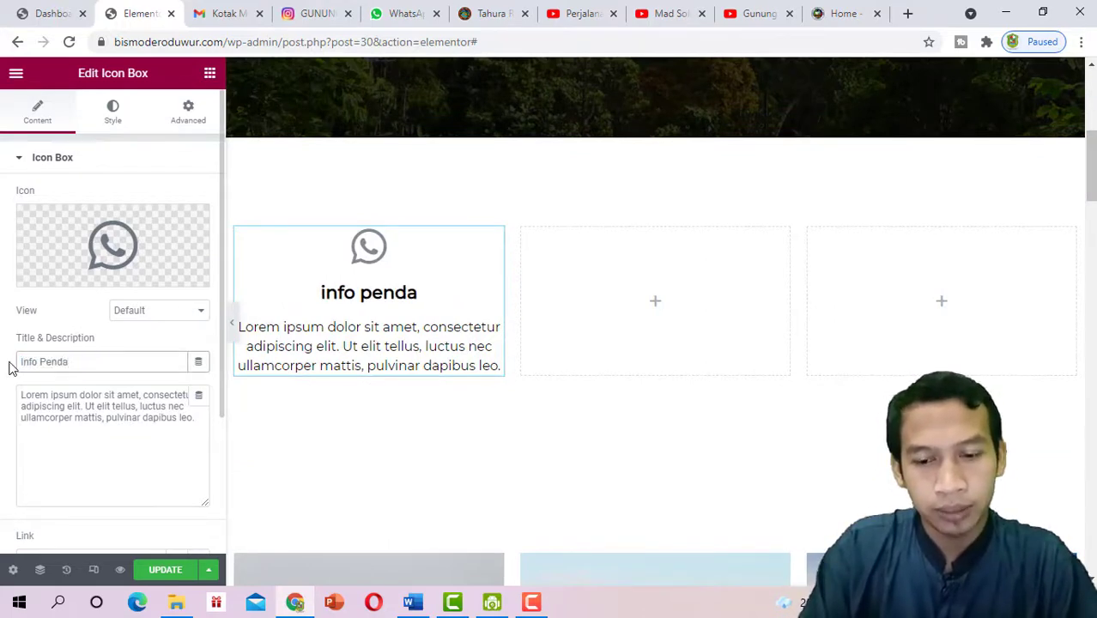
{"action": "key", "text": "BackSpace"}
{"action": "key", "text": "BackSpace"}
{"action": "key", "text": "BackSpace"}
{"action": "key", "text": "BackSpace"}
{"action": "key", "text": "BackSpace"}
{"action": "key", "text": "BackSpace"}
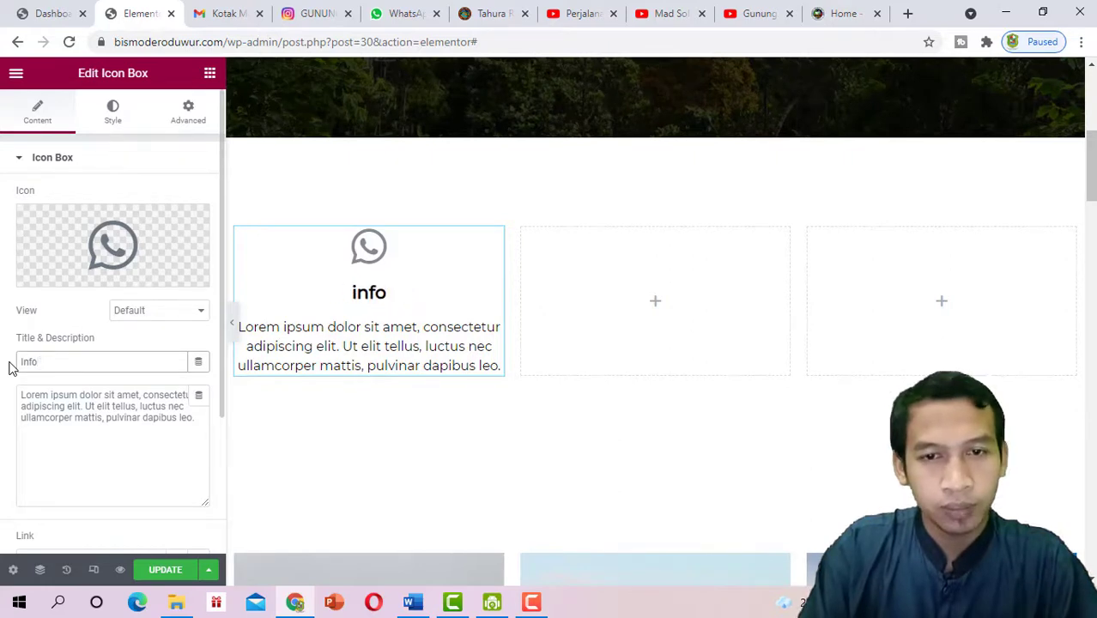
{"action": "type", "text": "rmasi p"}
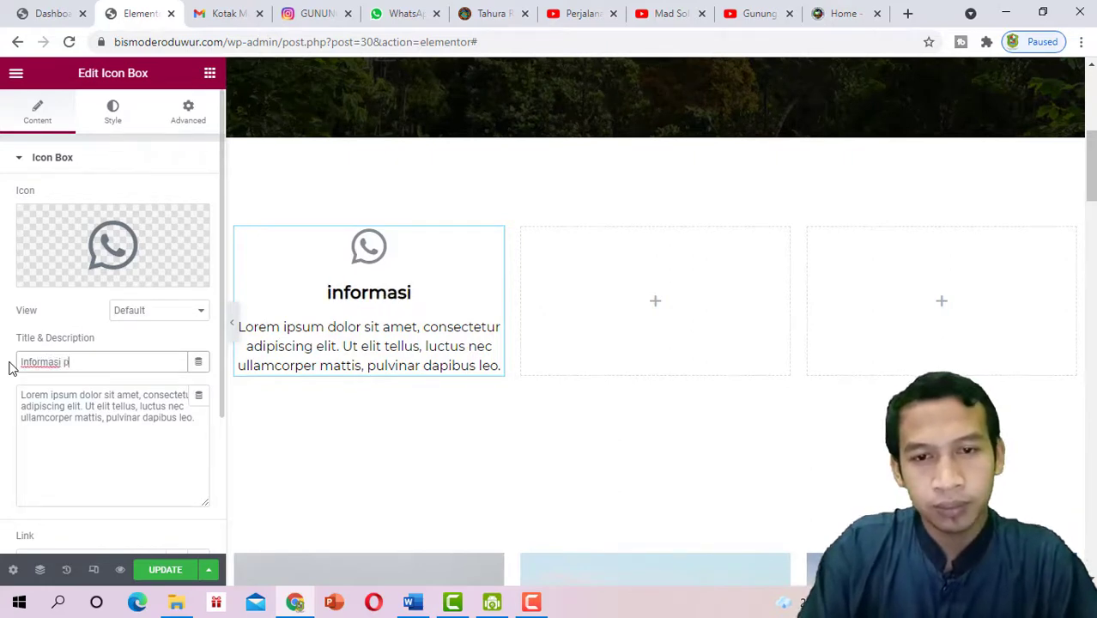
{"action": "type", "text": "endakian"}
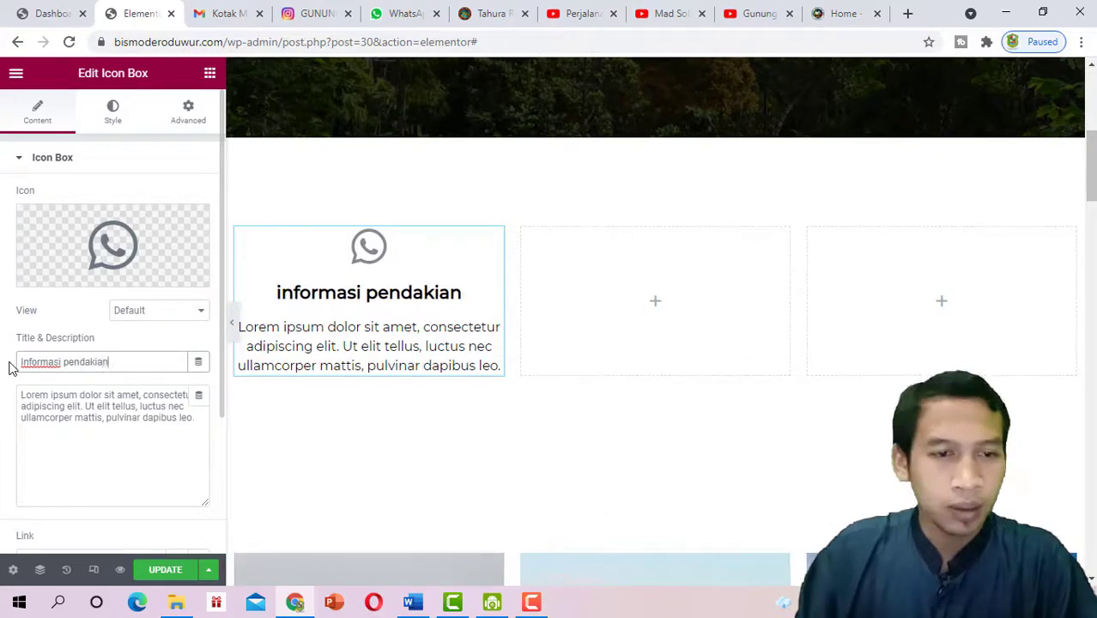
Copy the paragraph "Hubungi kami mengenai informasi pendakian Gunung Bismo via Deroduwur" from the Informasi Pendakian section's text editor
{"action": "left_click", "coordinate": [100, 422]}
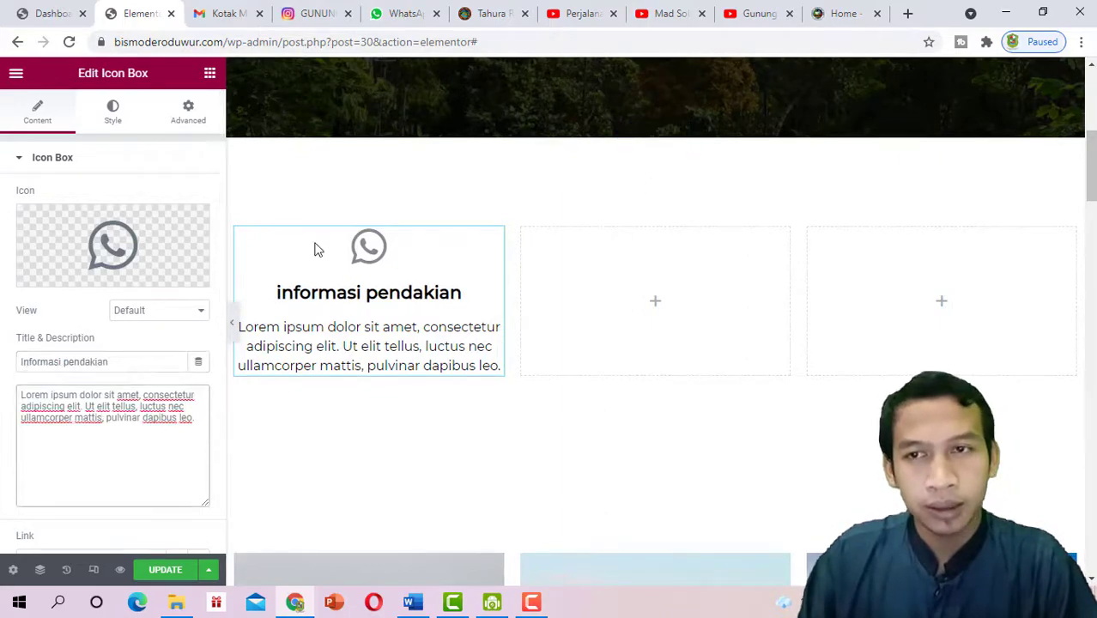
{"action": "scroll", "coordinate": [641, 328], "scroll_direction": "down", "scroll_amount": 15}
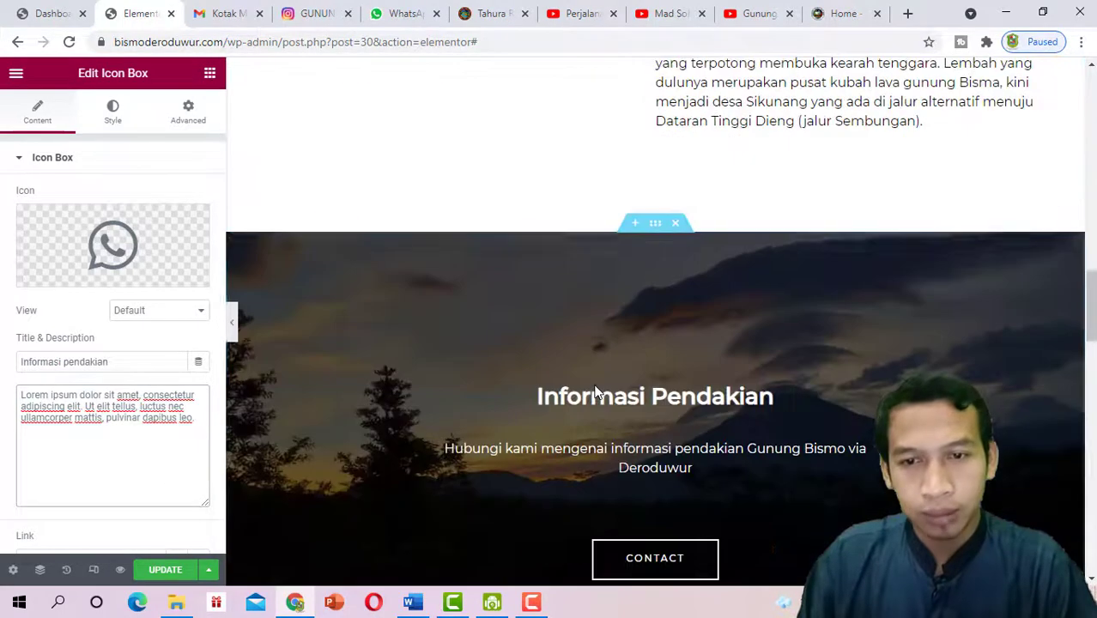
{"action": "scroll", "coordinate": [597, 360], "scroll_direction": "up", "scroll_amount": 6}
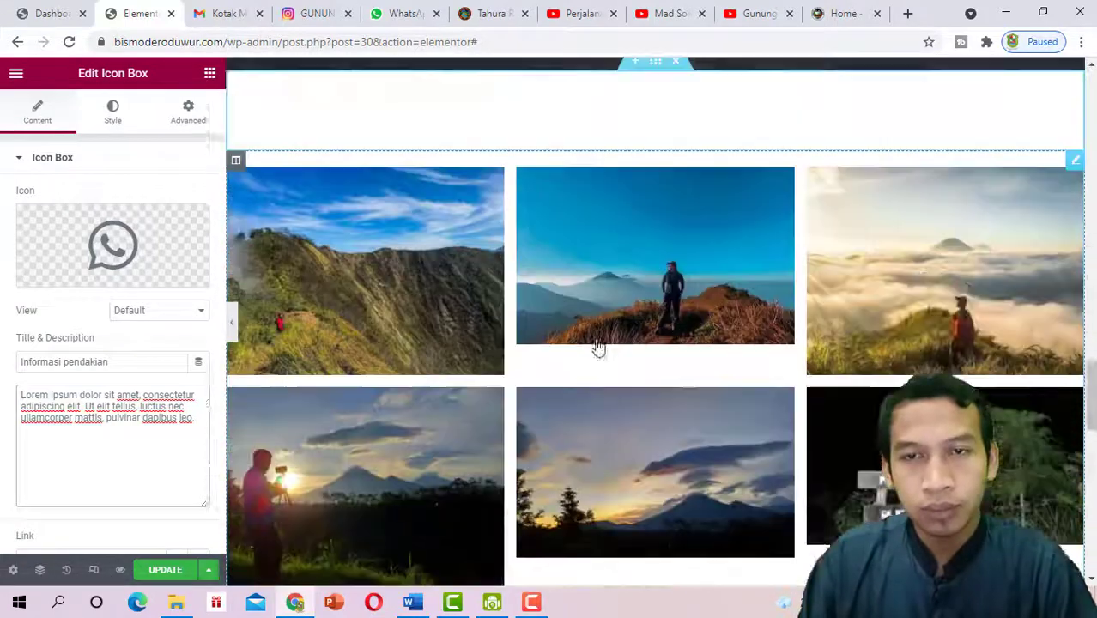
{"action": "left_click", "coordinate": [446, 206]}
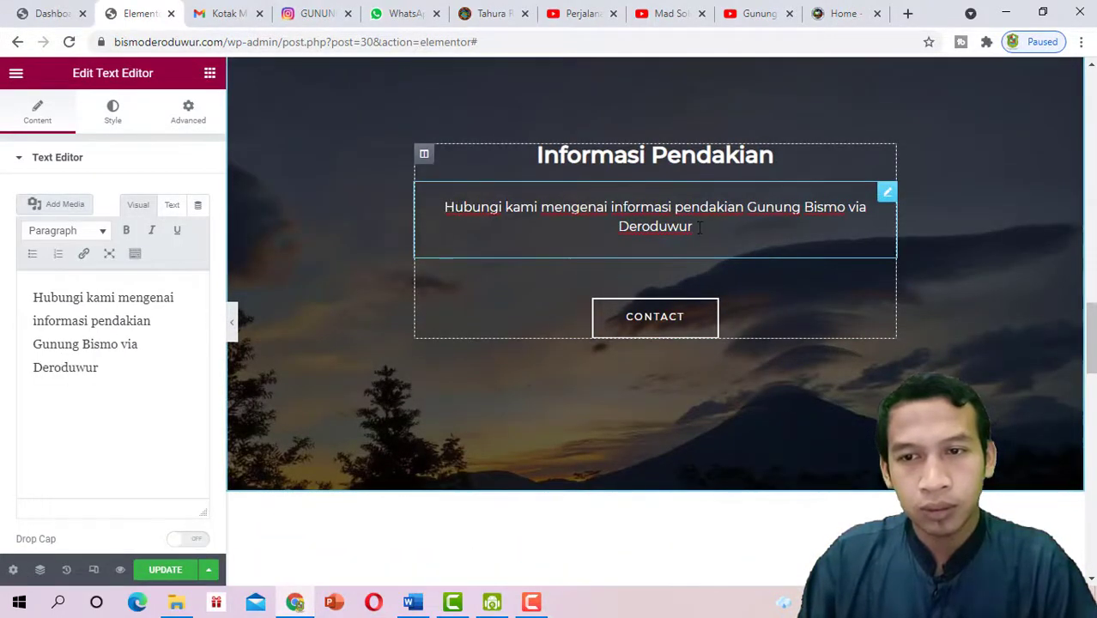
{"action": "left_click", "coordinate": [523, 208]}
{"action": "left_click", "coordinate": [564, 213]}
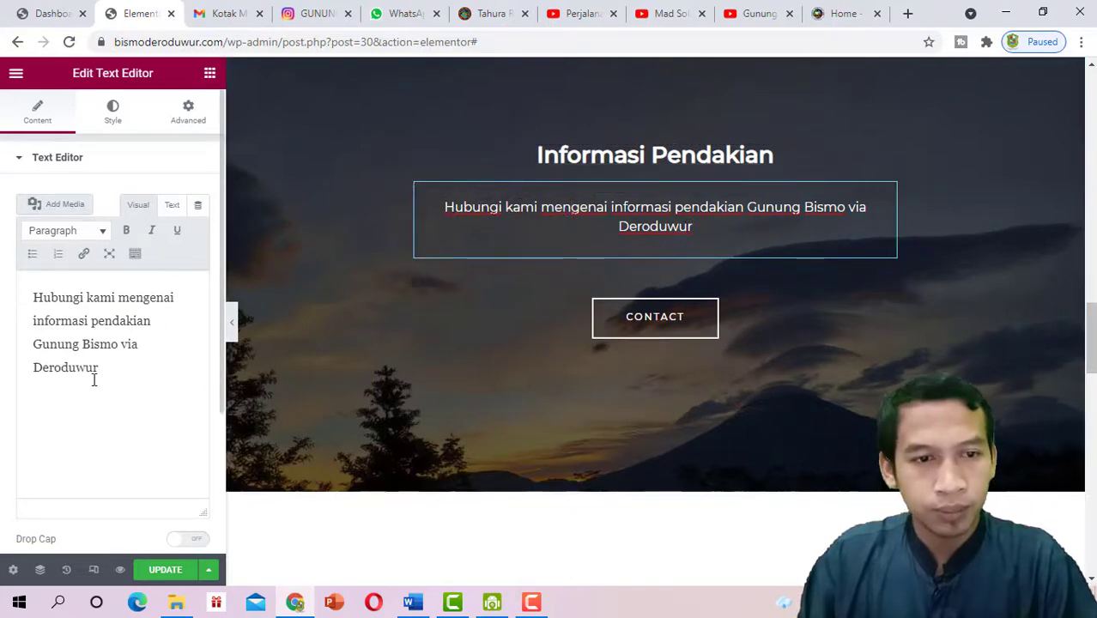
{"action": "left_click_drag", "start_coordinate": [101, 369], "coordinate": [28, 285]}
{"action": "key", "text": "ctrl+c"}
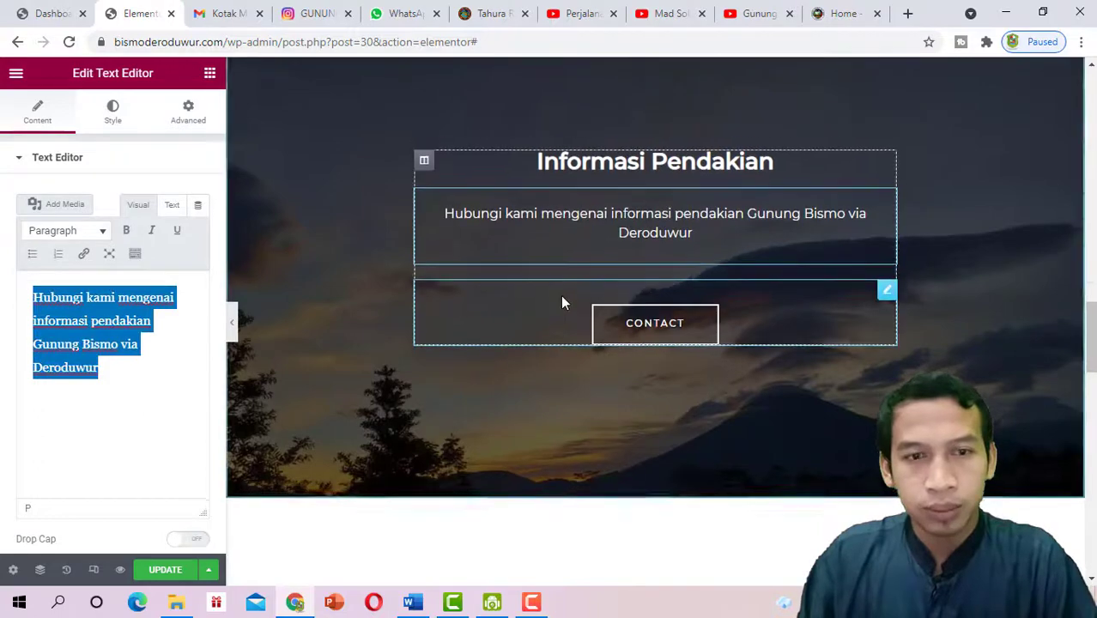
Replace the icon box's placeholder description with the copied paragraph "Hubungi kami mengenai informasi pendakian Gunung Bismo via Deroduwur" and preview the page without the editing panel
{"action": "scroll", "coordinate": [558, 258], "scroll_direction": "up", "scroll_amount": 10}
{"action": "scroll", "coordinate": [527, 273], "scroll_direction": "up", "scroll_amount": 5}
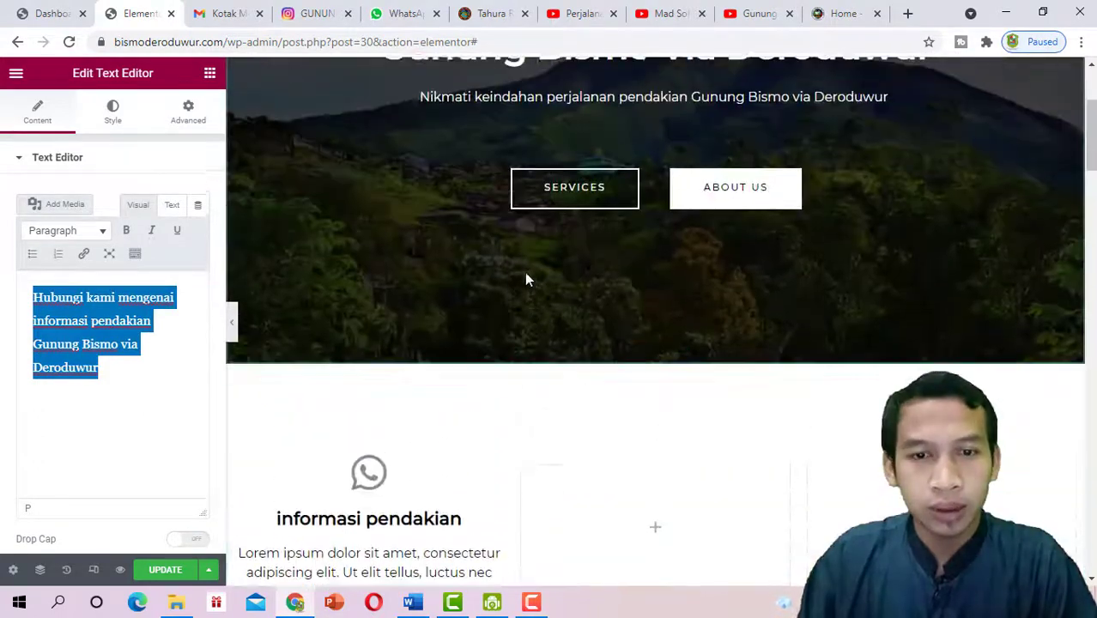
{"action": "scroll", "coordinate": [526, 273], "scroll_direction": "down", "scroll_amount": 5}
{"action": "left_click", "coordinate": [410, 266]}
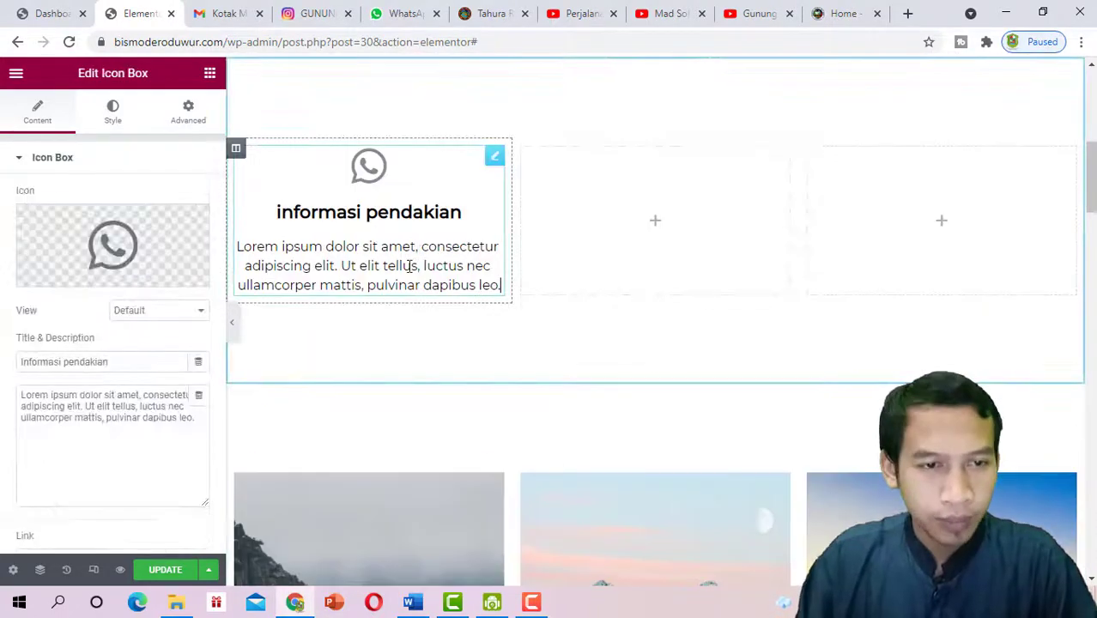
{"action": "left_click", "coordinate": [134, 419]}
{"action": "key", "text": "ctrl+a"}
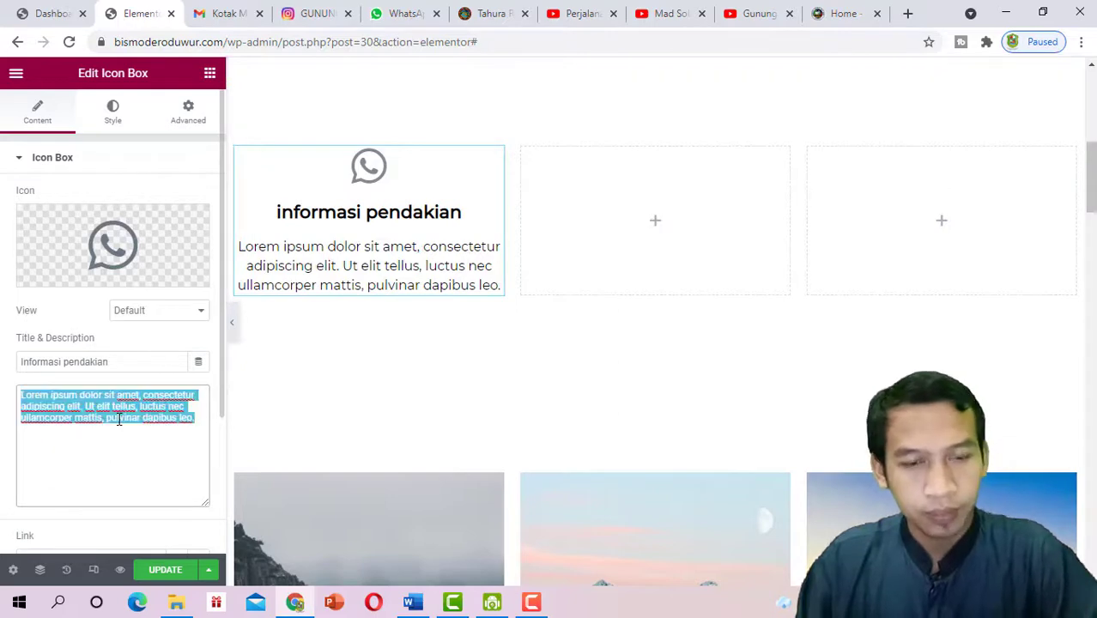
{"action": "key", "text": "ctrl+v"}
{"action": "left_click", "coordinate": [232, 324]}
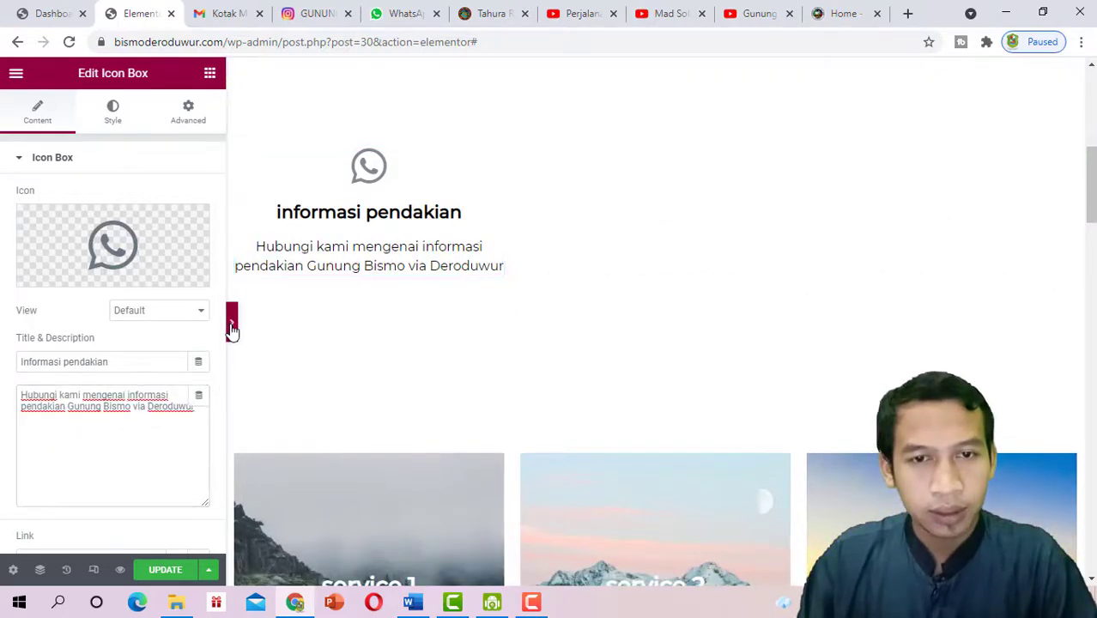
{"action": "scroll", "coordinate": [317, 330], "scroll_direction": "up", "scroll_amount": 2}
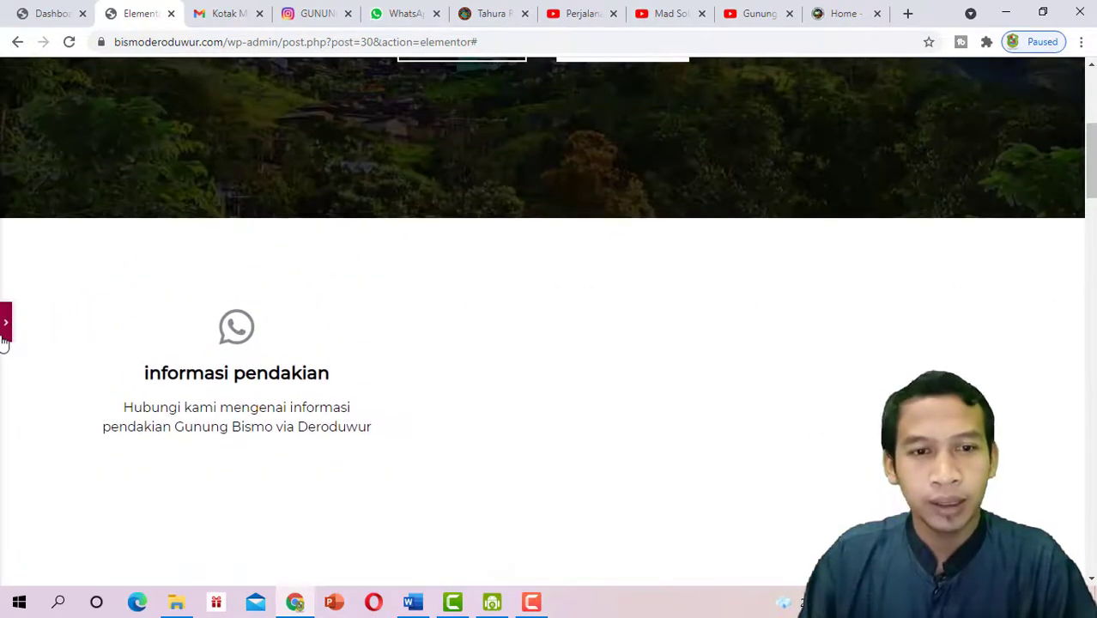
{"action": "left_click", "coordinate": [4, 335]}
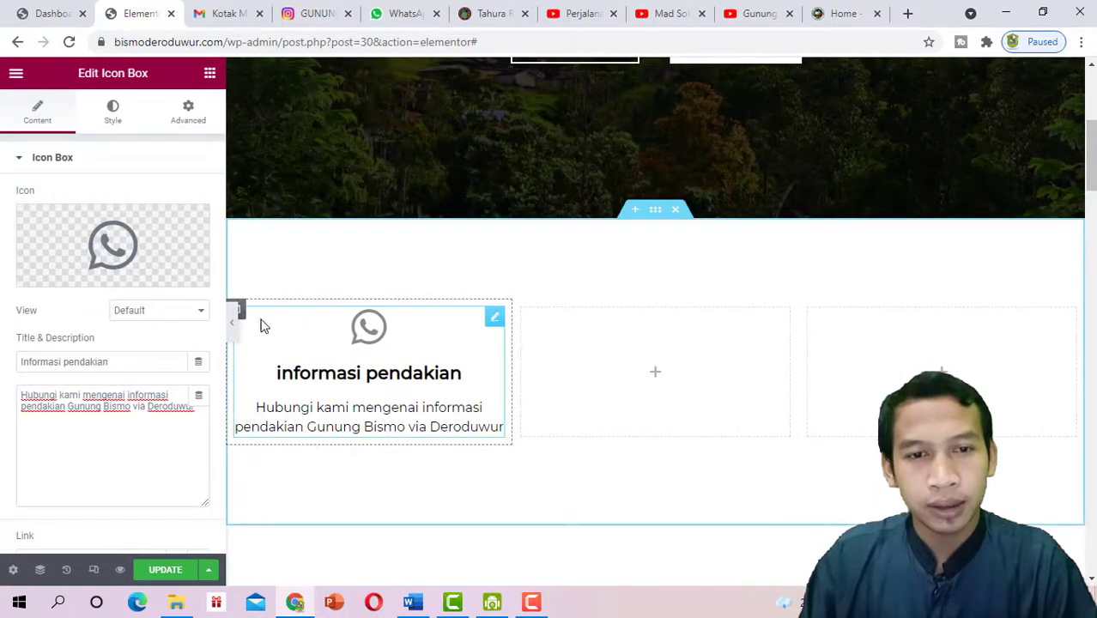
Add a Button widget below the icon box in the first column and align it to the center
{"action": "left_click", "coordinate": [210, 73]}
{"action": "left_click_drag", "start_coordinate": [166, 376], "coordinate": [371, 441]}
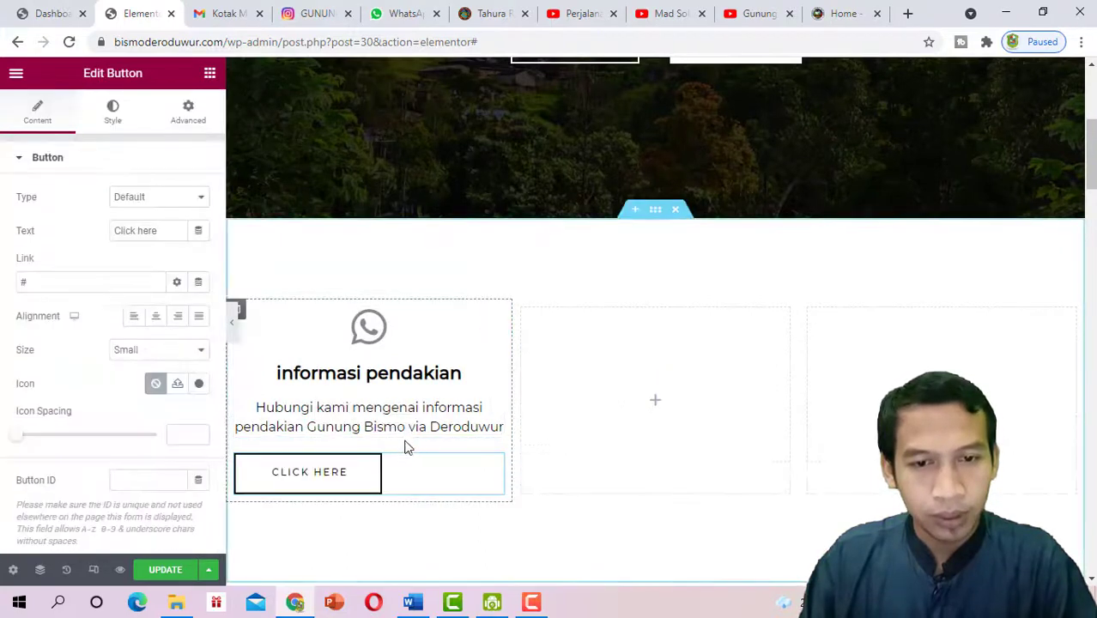
{"action": "left_click", "coordinate": [157, 318]}
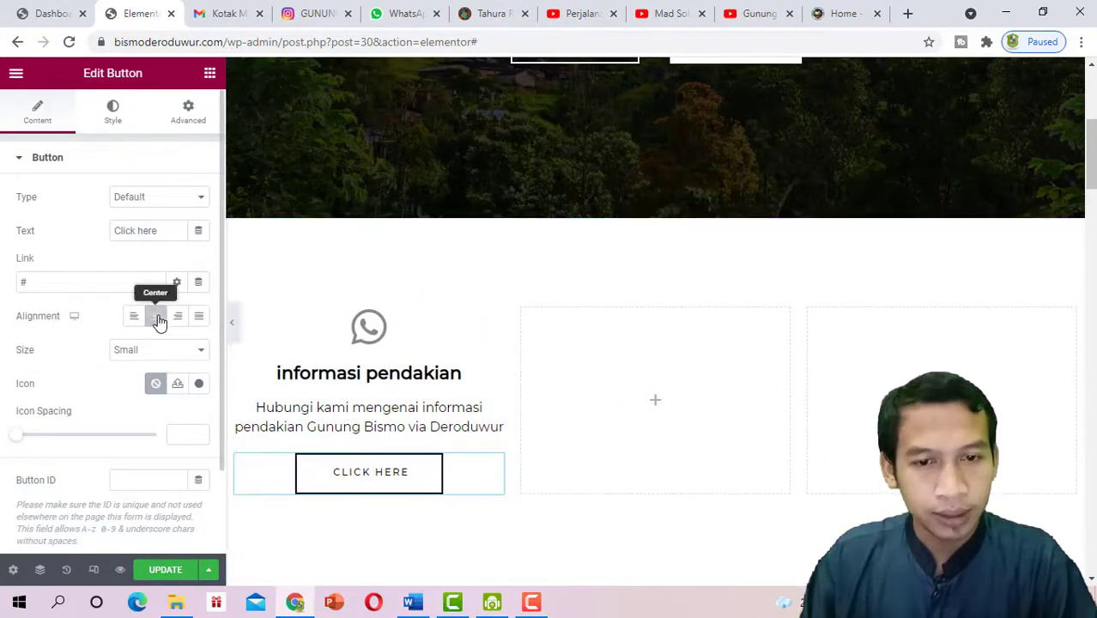
Try "Tanyak" as the button's text and compare it with the service buttons on gunungcikuray.com
{"action": "left_click_drag", "start_coordinate": [157, 231], "coordinate": [103, 237]}
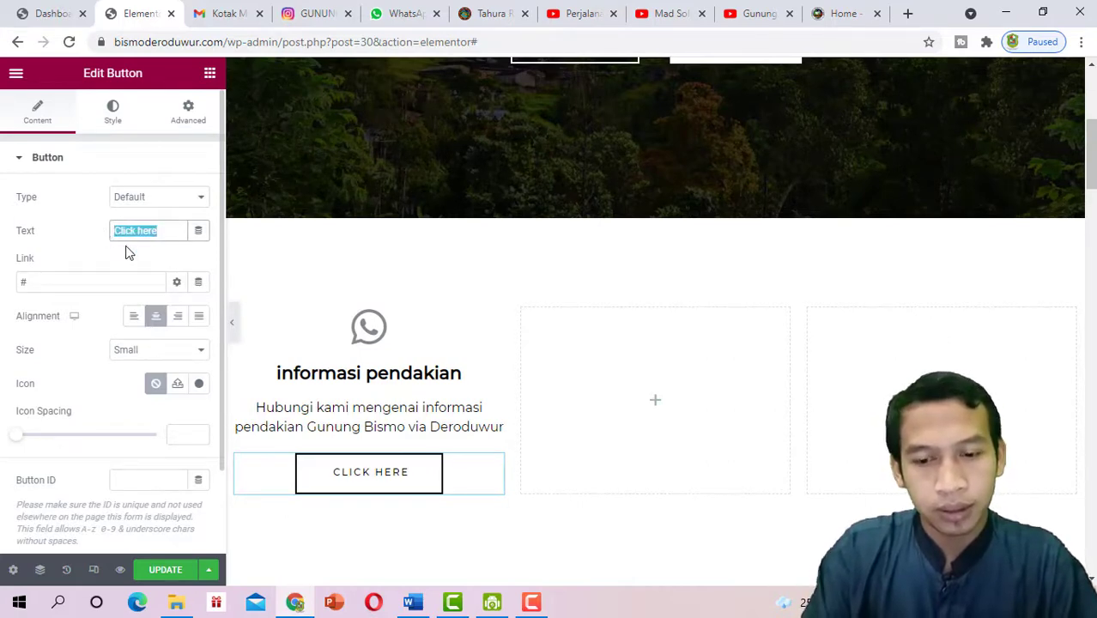
{"action": "type", "text": "Tanyak"}
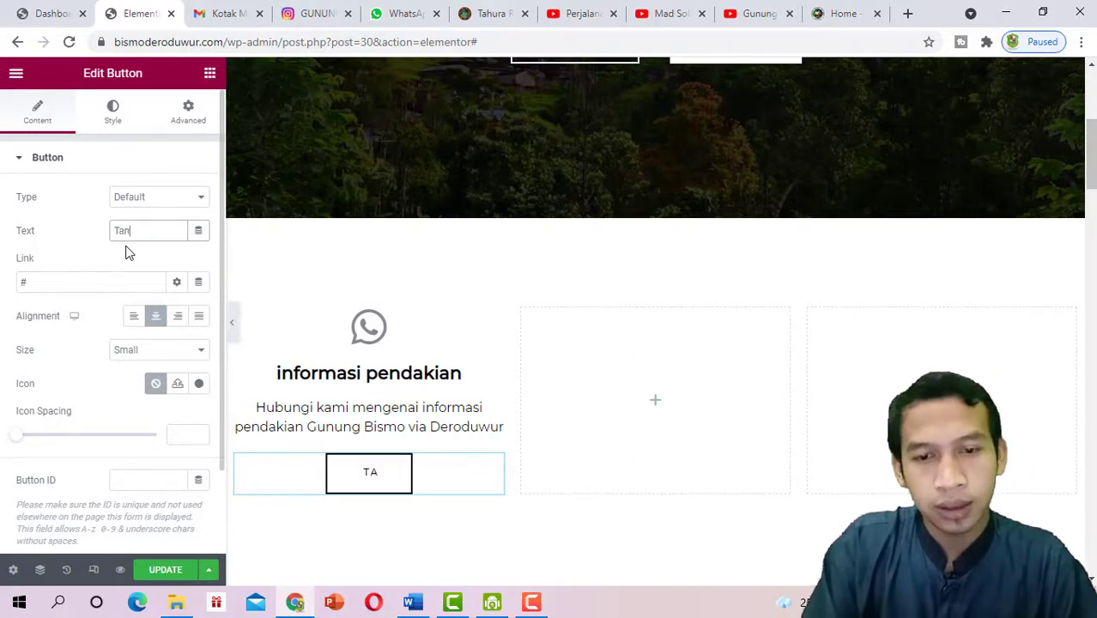
{"action": "left_click", "coordinate": [842, 13]}
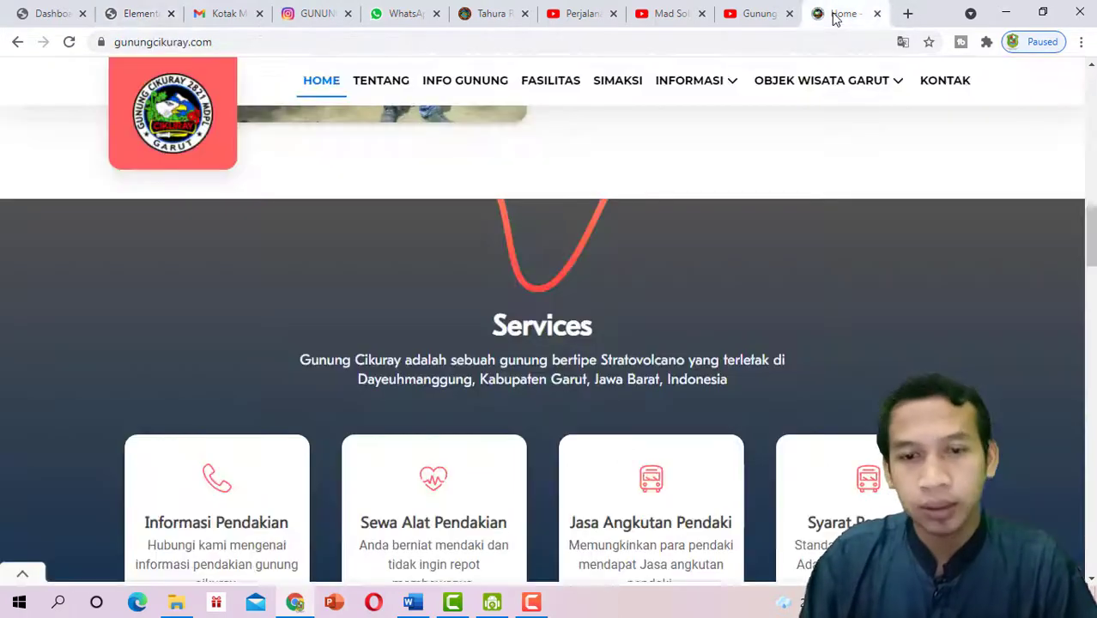
{"action": "scroll", "coordinate": [753, 206], "scroll_direction": "down", "scroll_amount": 1}
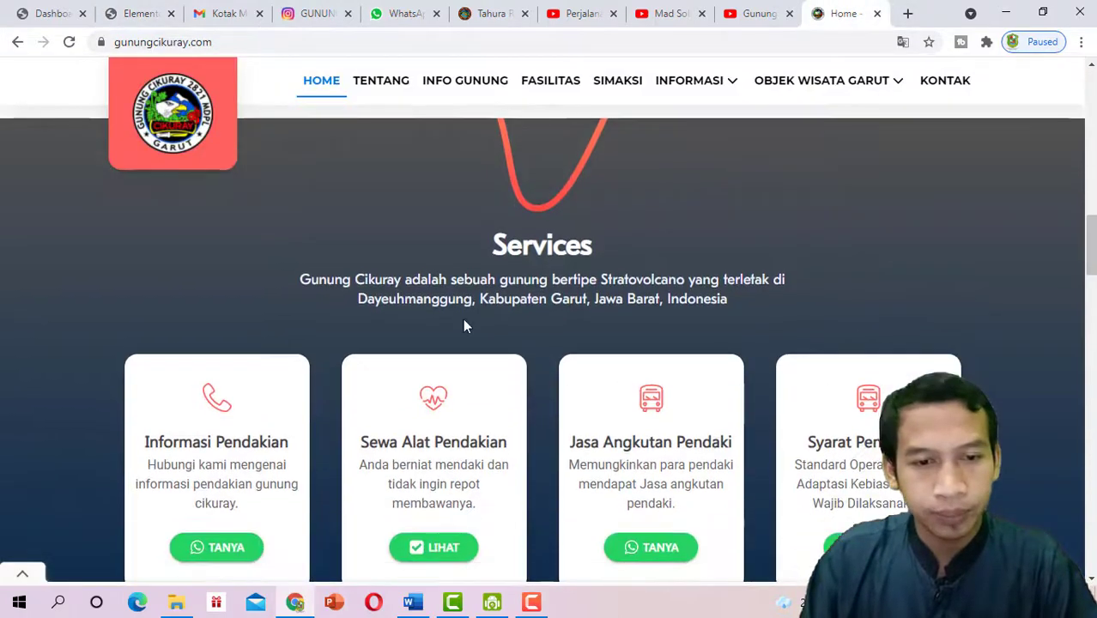
{"action": "left_click", "coordinate": [57, 12]}
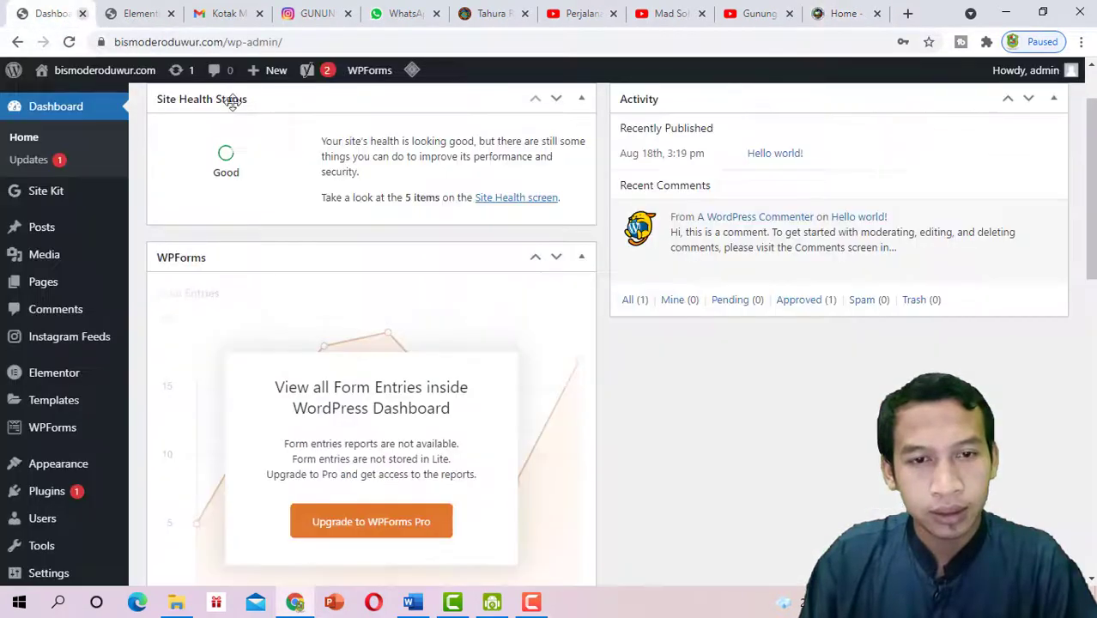
{"action": "left_click", "coordinate": [151, 12]}
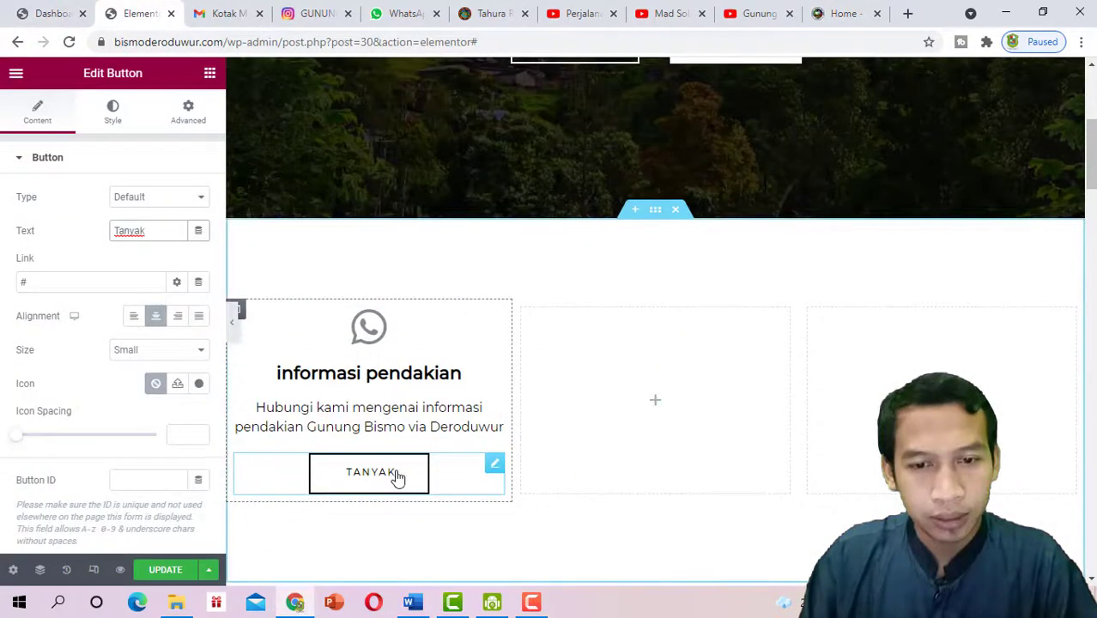
Change the text of the button below the icon box to "chat admin"
{"action": "key", "text": "BackSpace"}
{"action": "key", "text": "BackSpace"}
{"action": "key", "text": "BackSpace"}
{"action": "key", "text": "BackSpace"}
{"action": "key", "text": "BackSpace"}
{"action": "key", "text": "BackSpace"}
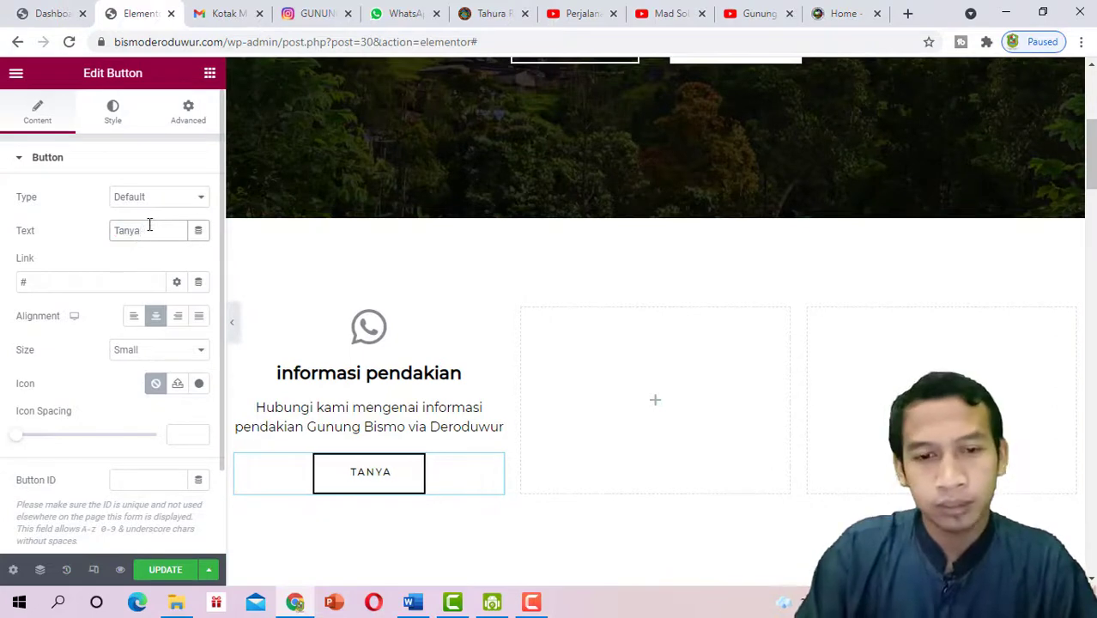
{"action": "type", "text": "c"}
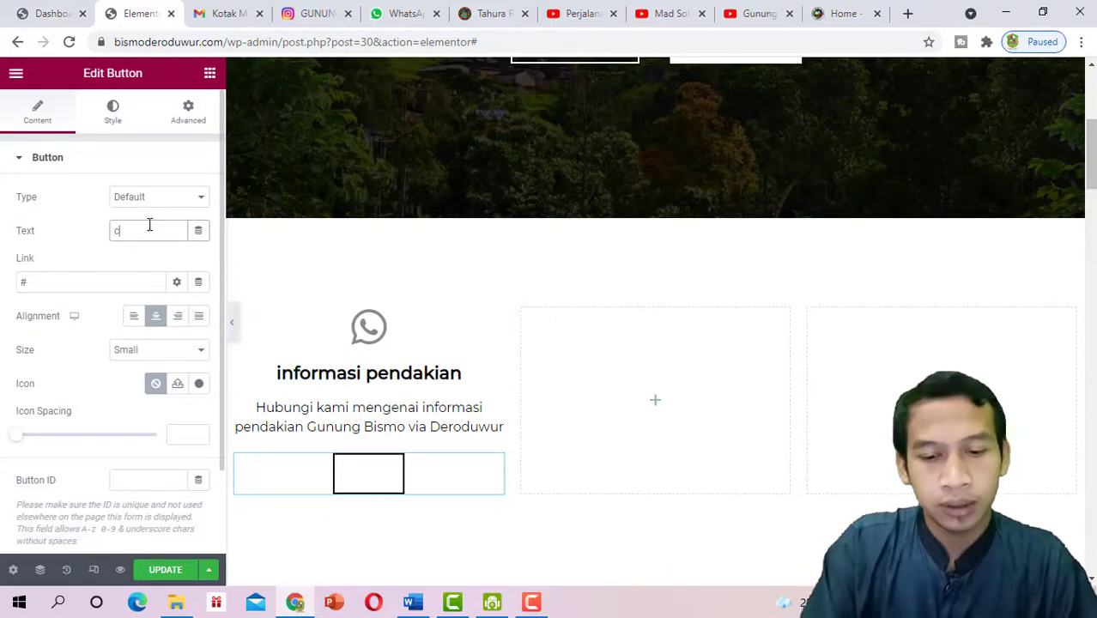
{"action": "type", "text": "hat adm"}
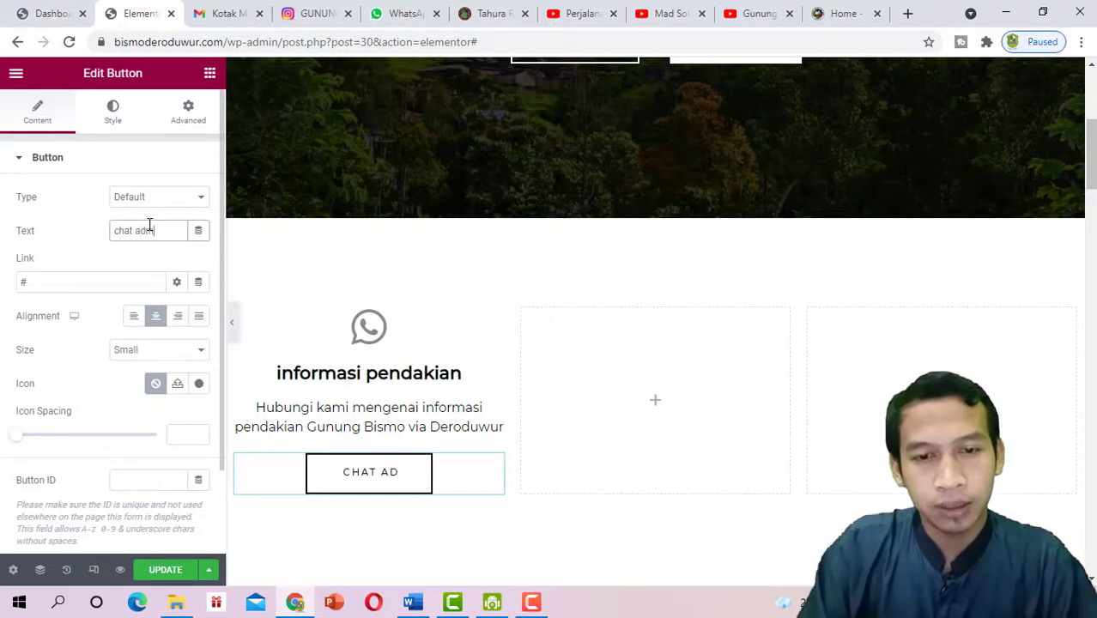
{"action": "type", "text": "in"}
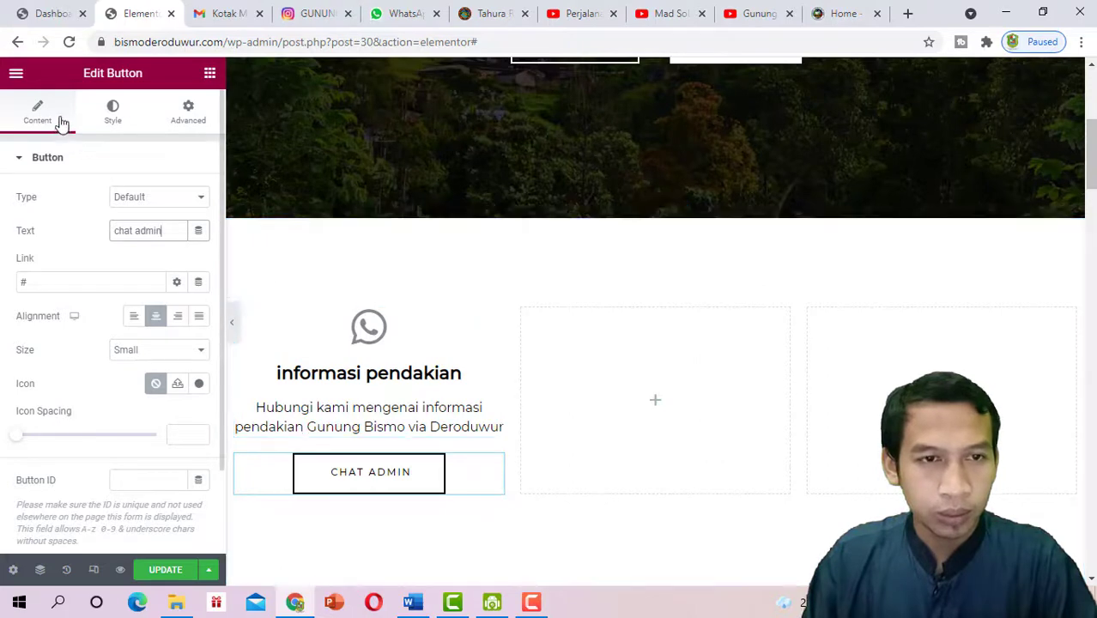
Set the button's typography transform to Capitalize
{"action": "left_click", "coordinate": [106, 117]}
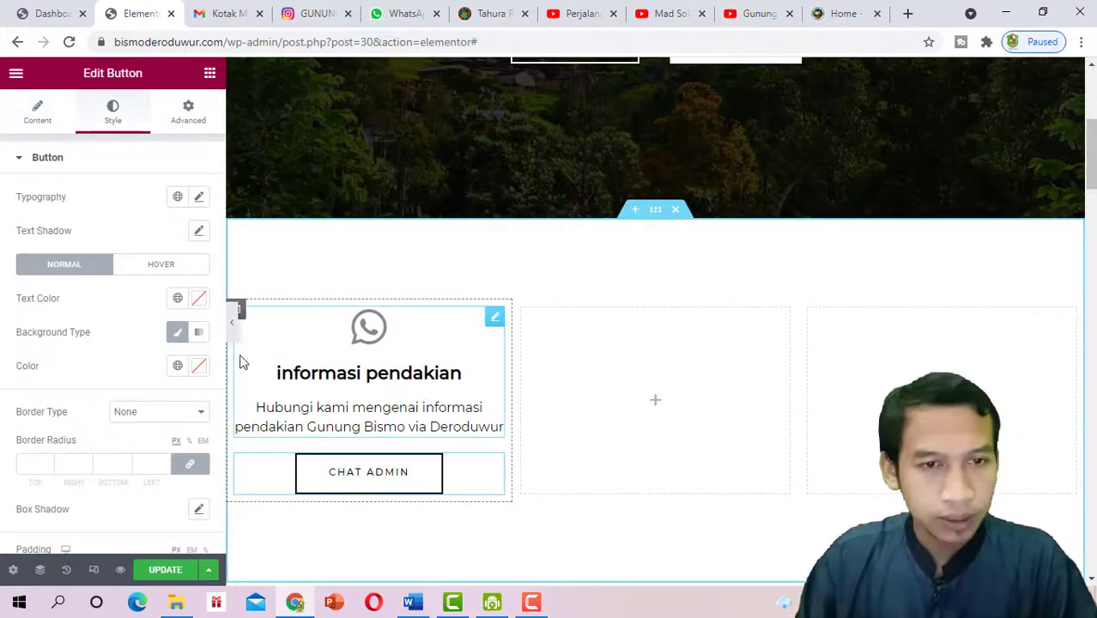
{"action": "left_click", "coordinate": [200, 198]}
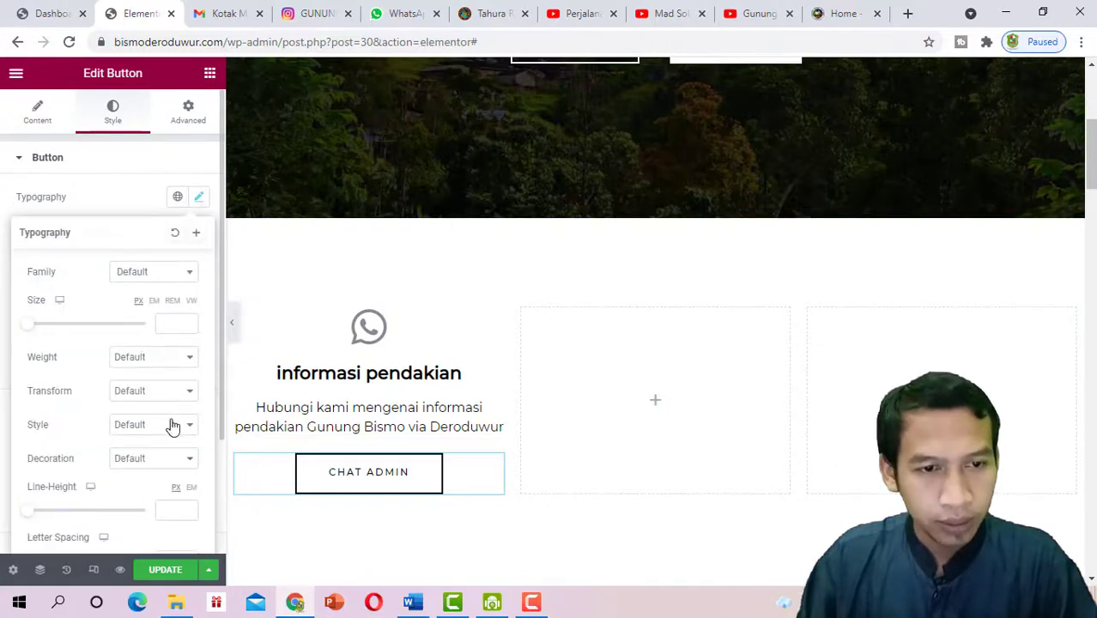
{"action": "left_click", "coordinate": [165, 393]}
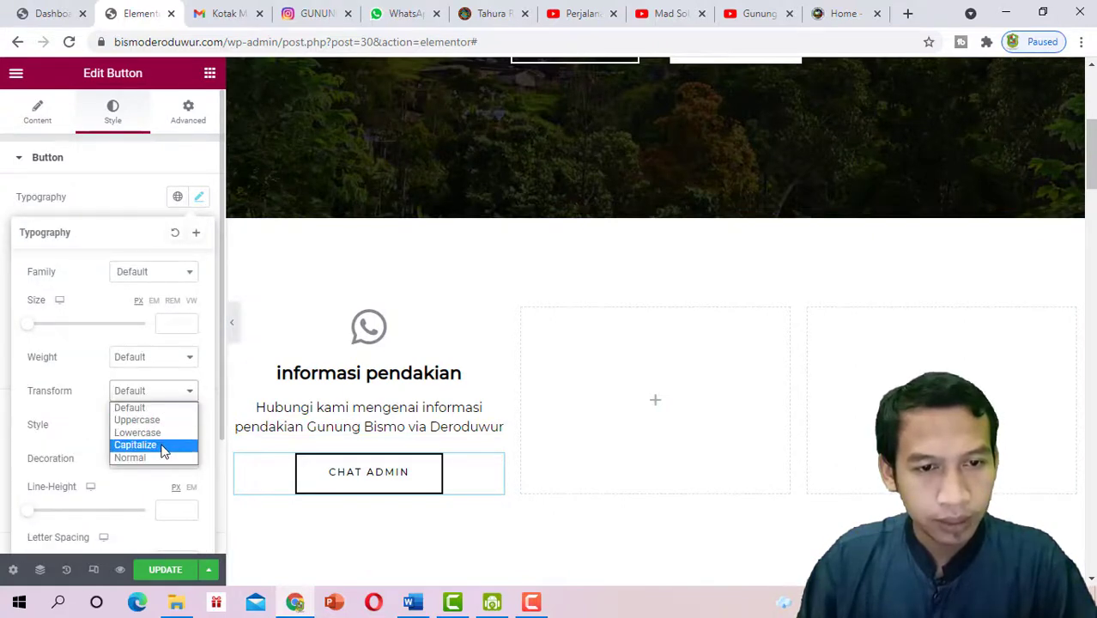
{"action": "left_click", "coordinate": [138, 445]}
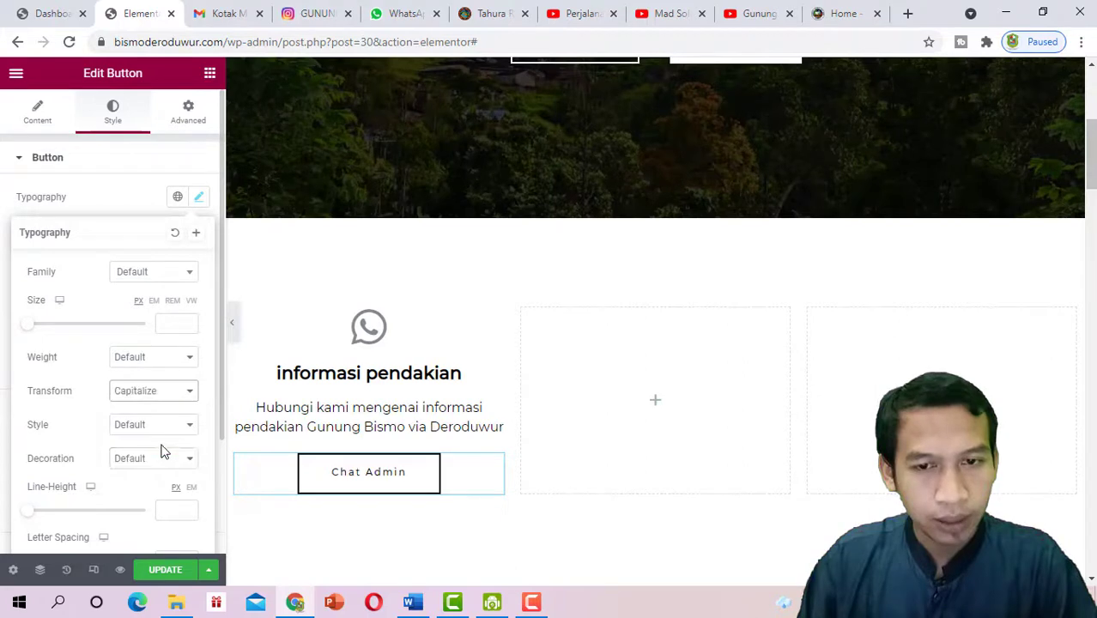
Set the icon box title's typography transform to Capitalize and preview the page without the editing panel
{"action": "left_click", "coordinate": [325, 376]}
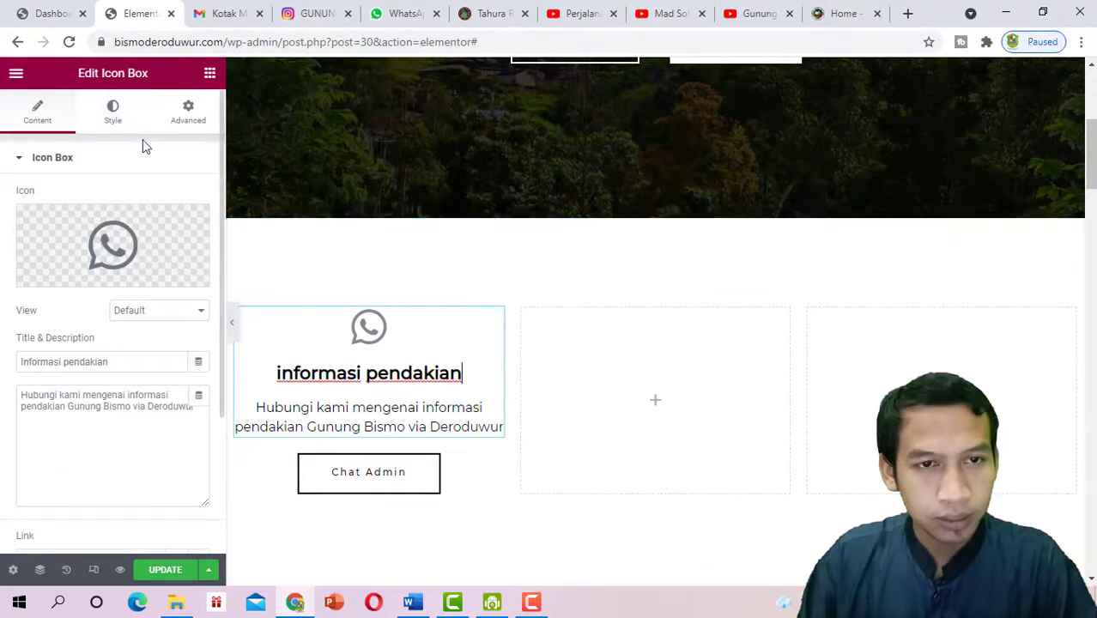
{"action": "left_click", "coordinate": [114, 114]}
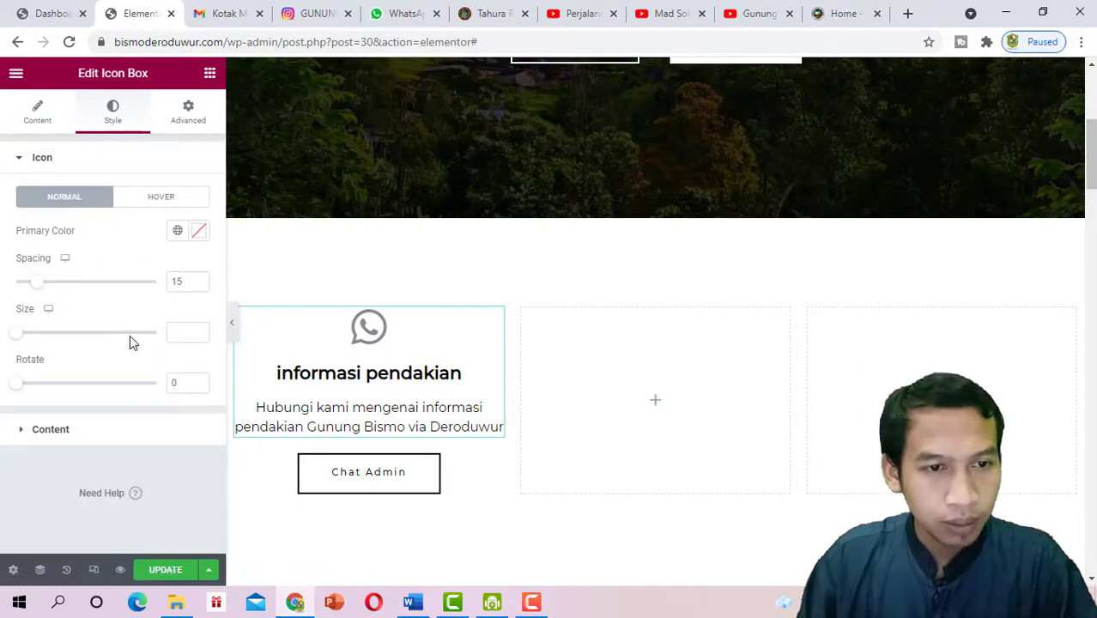
{"action": "left_click", "coordinate": [108, 431]}
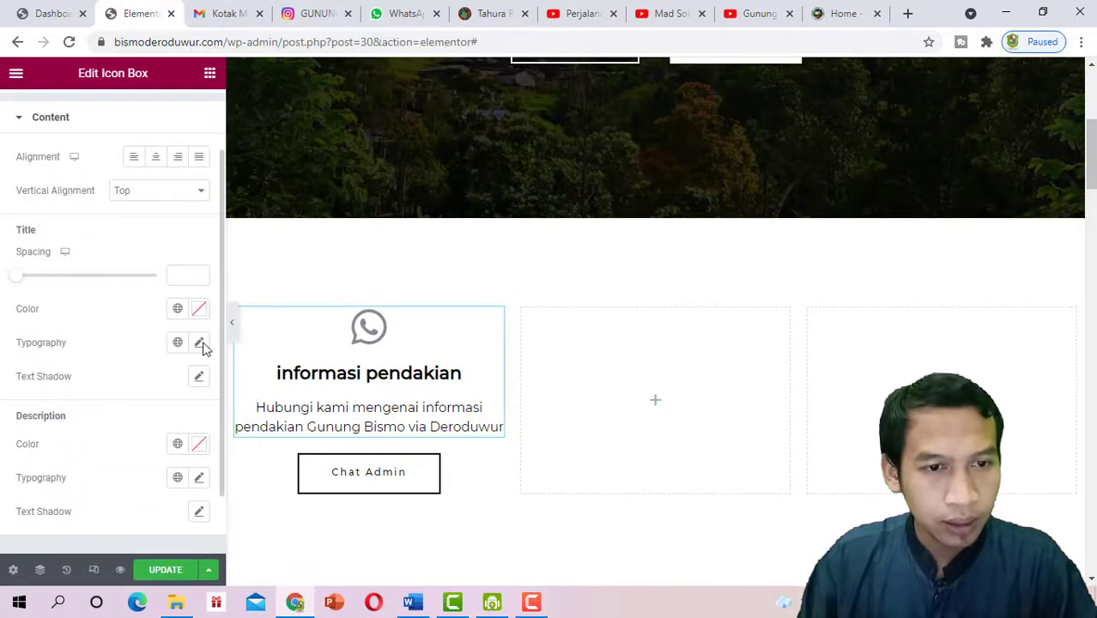
{"action": "scroll", "coordinate": [203, 345], "scroll_direction": "down", "scroll_amount": 1}
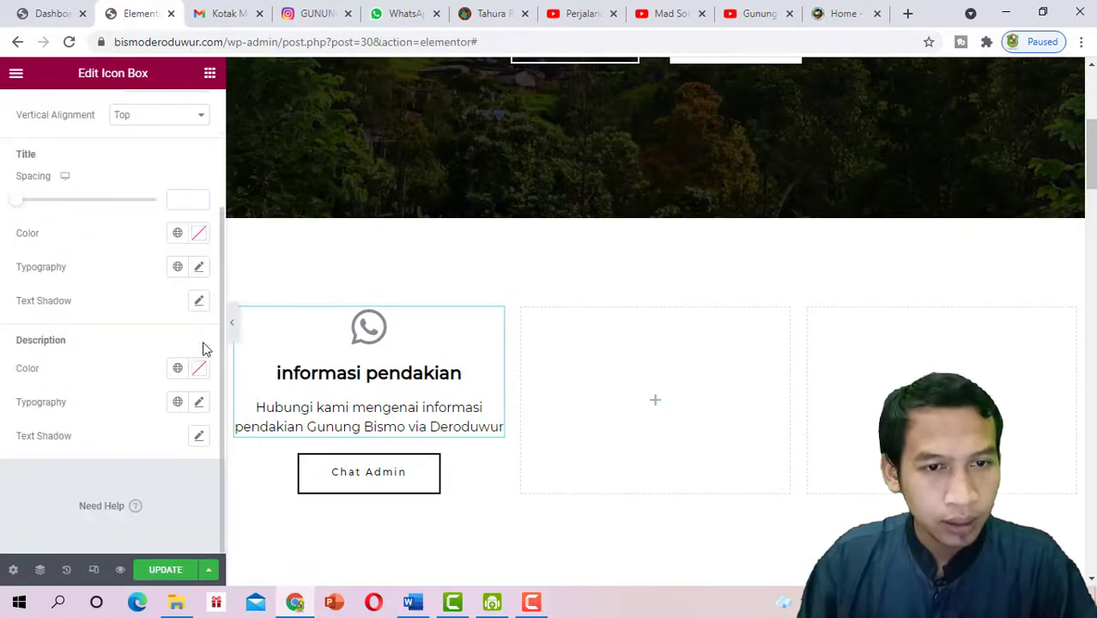
{"action": "left_click", "coordinate": [199, 268]}
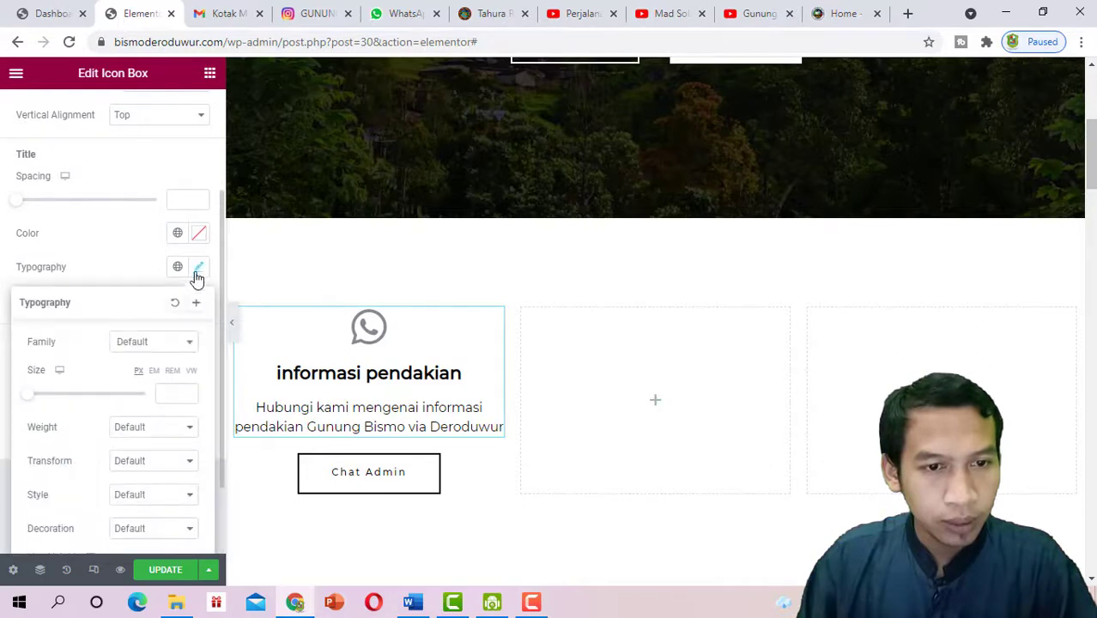
{"action": "left_click", "coordinate": [169, 467]}
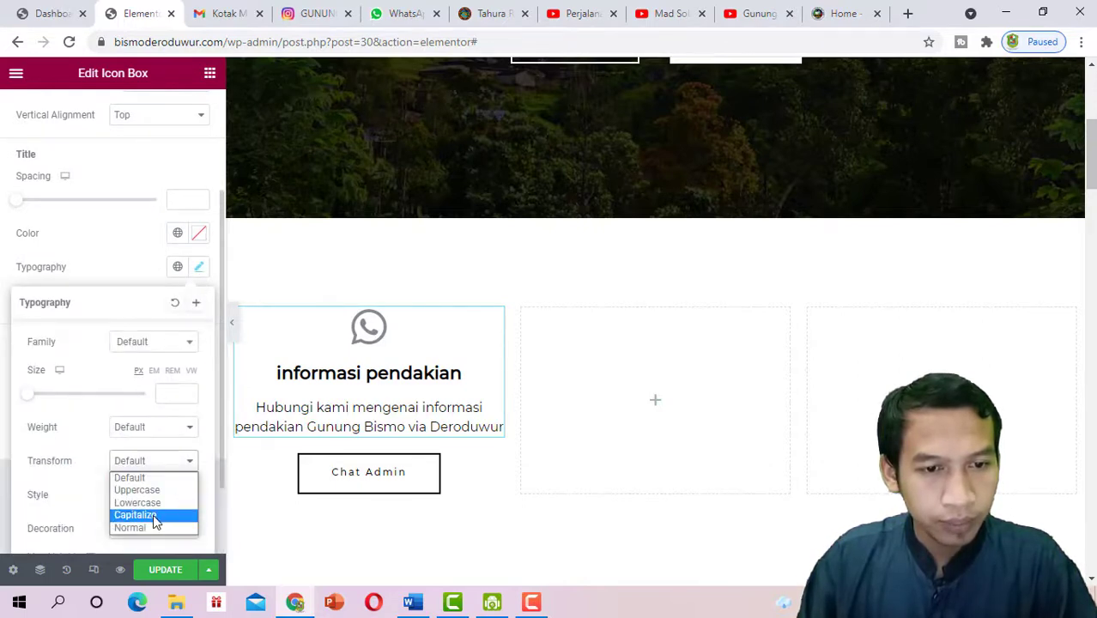
{"action": "left_click", "coordinate": [135, 515]}
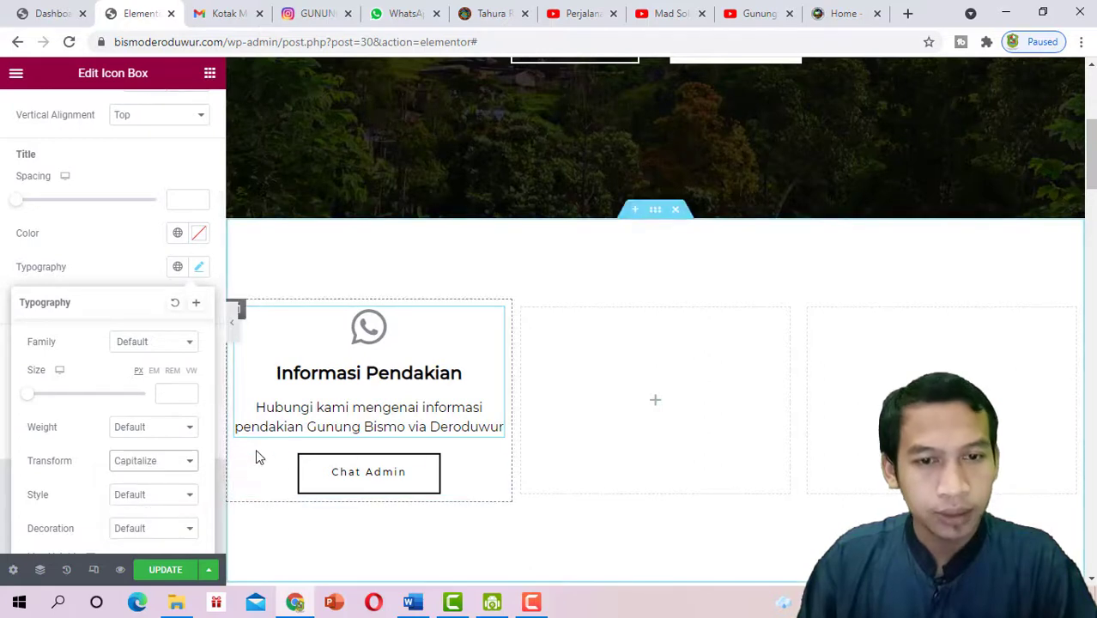
{"action": "left_click", "coordinate": [232, 333]}
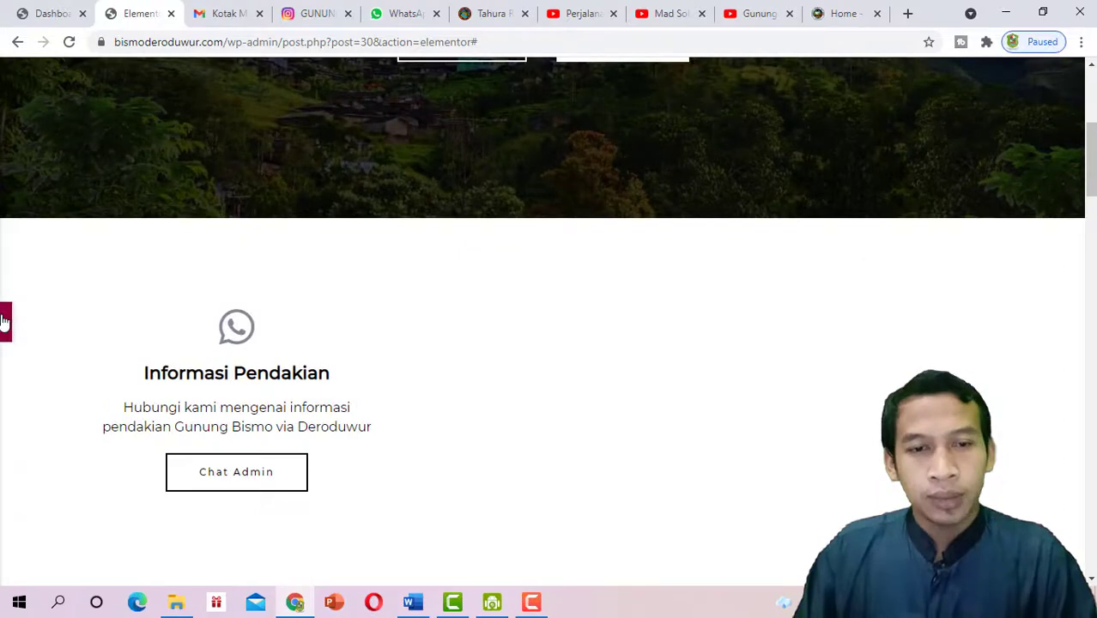
{"action": "left_click", "coordinate": [6, 321]}
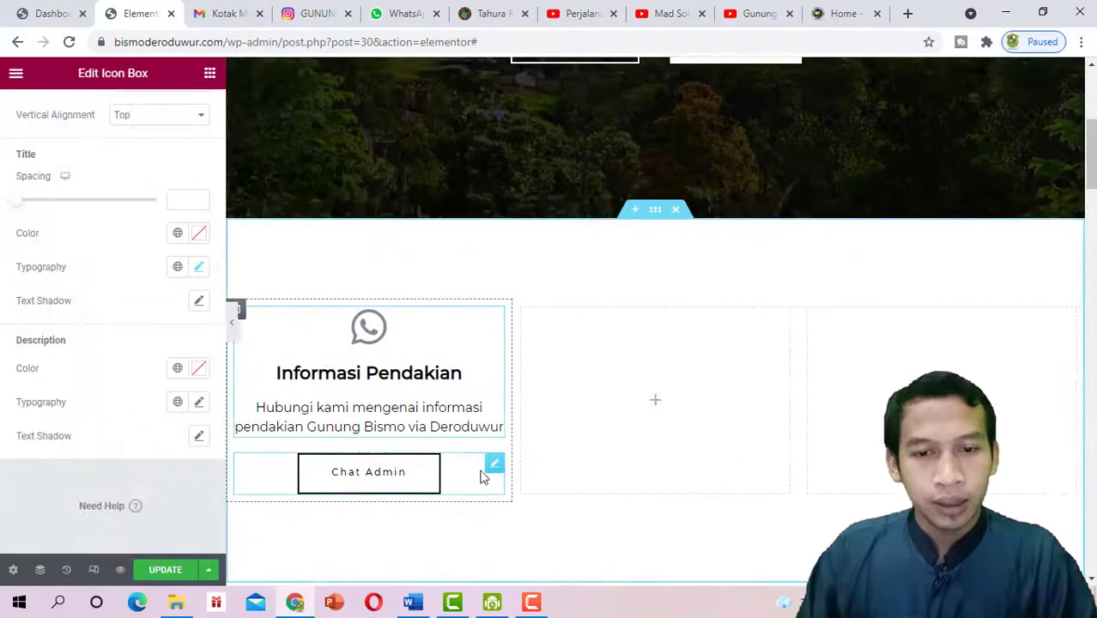
Set the Chat Admin button's typography transform to Uppercase and preview the page without the editing panel
{"action": "left_click", "coordinate": [243, 311]}
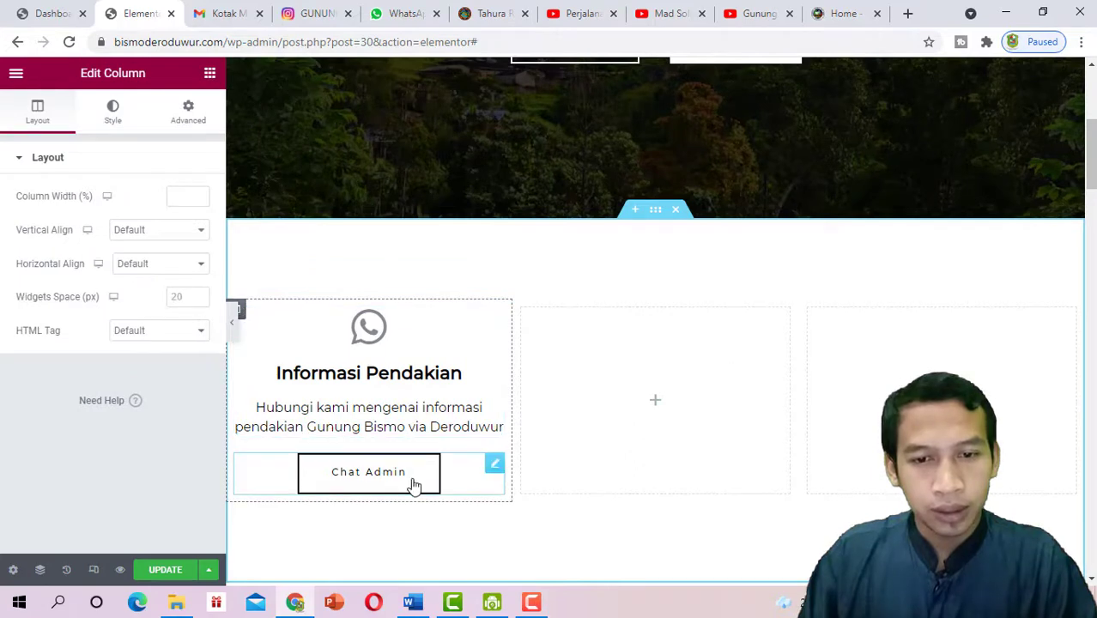
{"action": "left_click", "coordinate": [491, 467]}
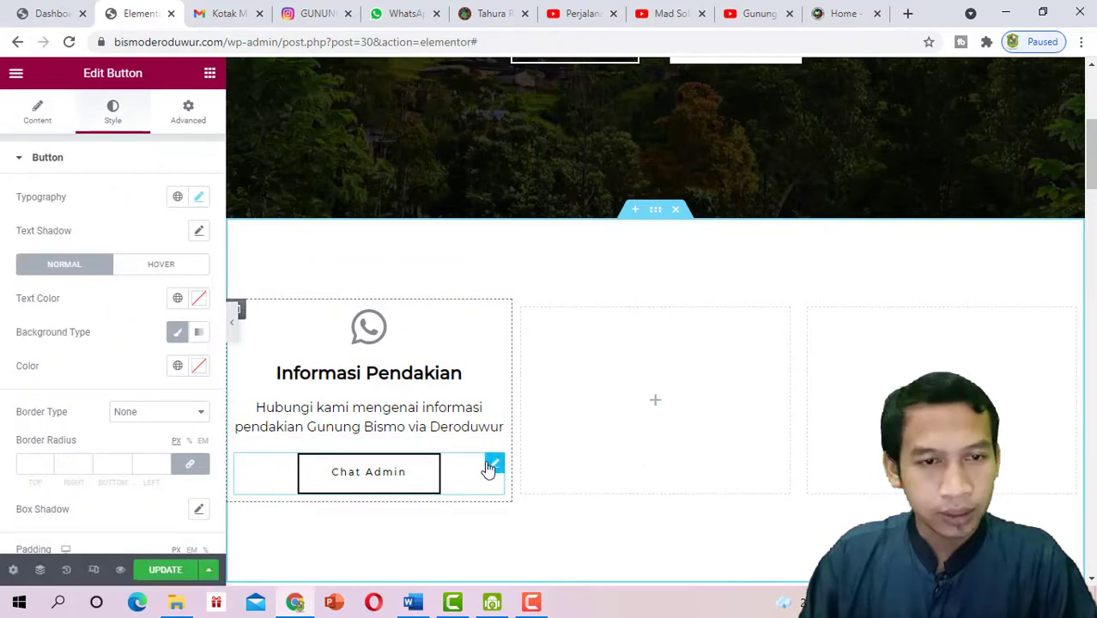
{"action": "scroll", "coordinate": [110, 357], "scroll_direction": "down", "scroll_amount": 1}
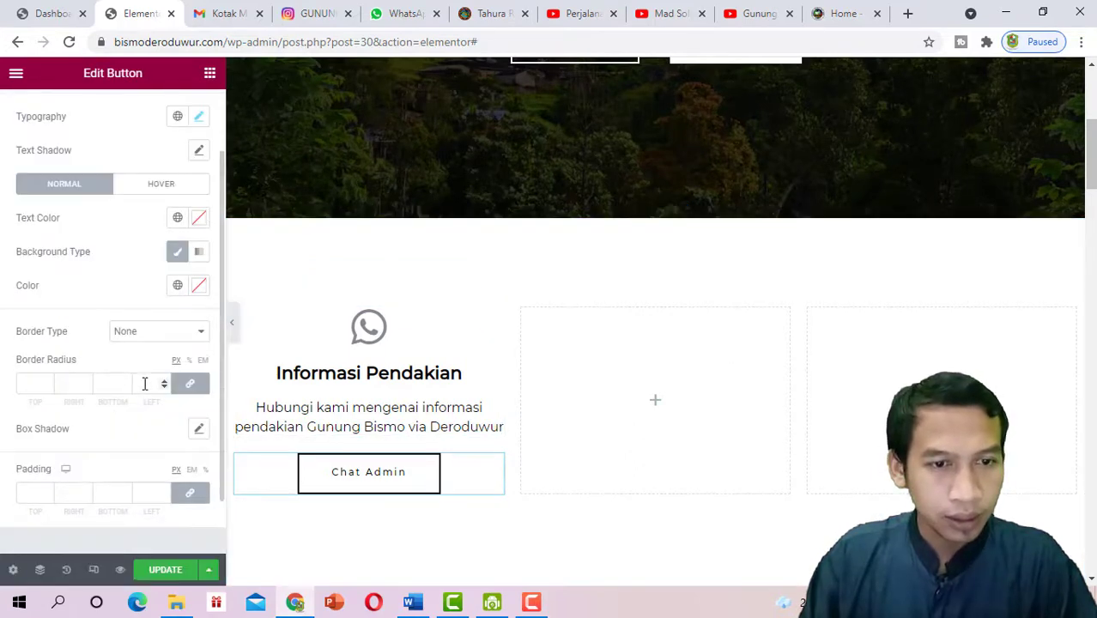
{"action": "scroll", "coordinate": [86, 217], "scroll_direction": "up", "scroll_amount": 1}
{"action": "left_click", "coordinate": [53, 161]}
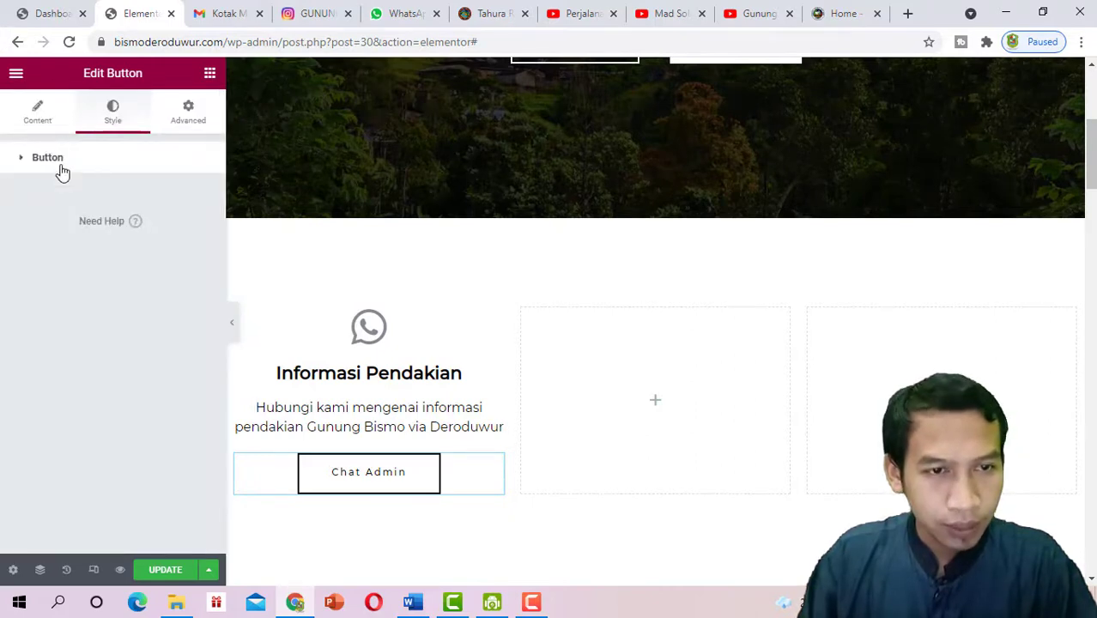
{"action": "left_click", "coordinate": [58, 165]}
{"action": "left_click", "coordinate": [58, 165]}
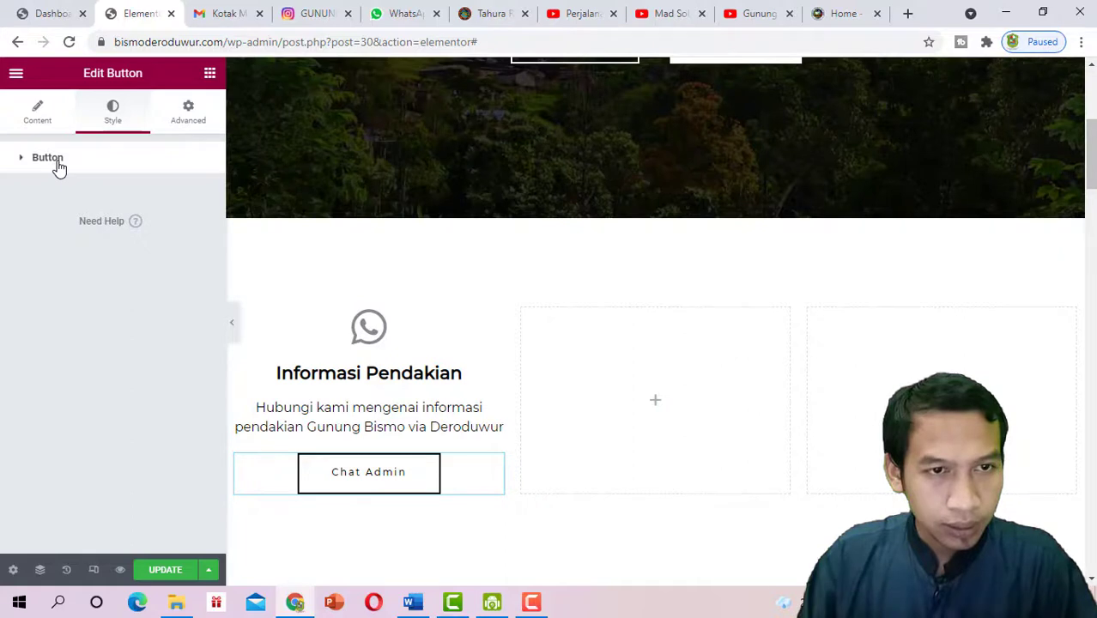
{"action": "left_click", "coordinate": [58, 165]}
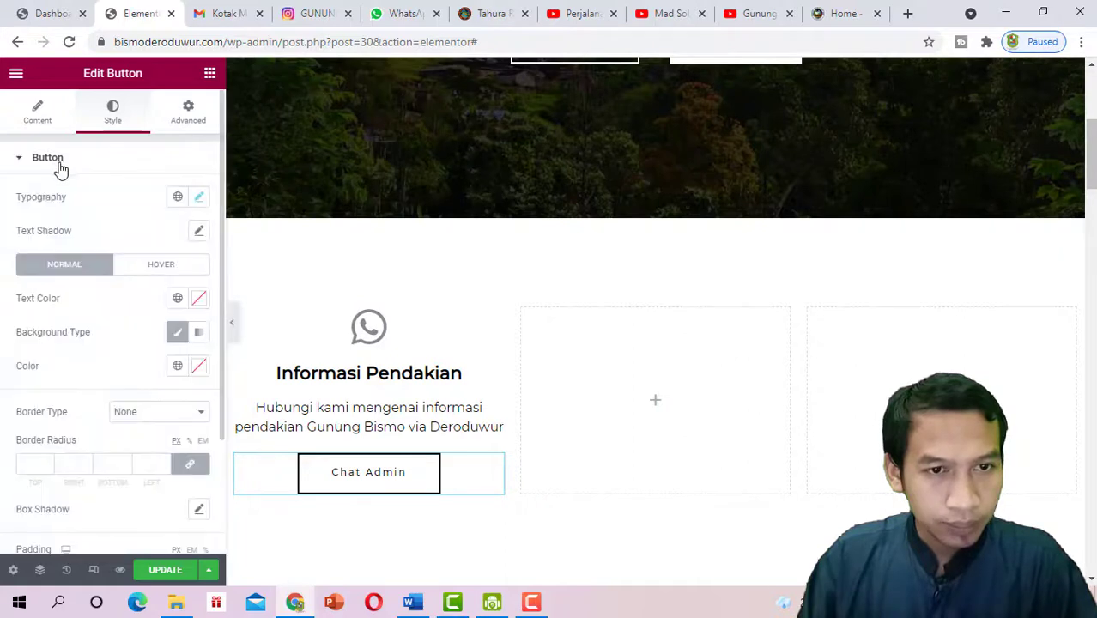
{"action": "left_click", "coordinate": [197, 199]}
{"action": "left_click", "coordinate": [173, 393]}
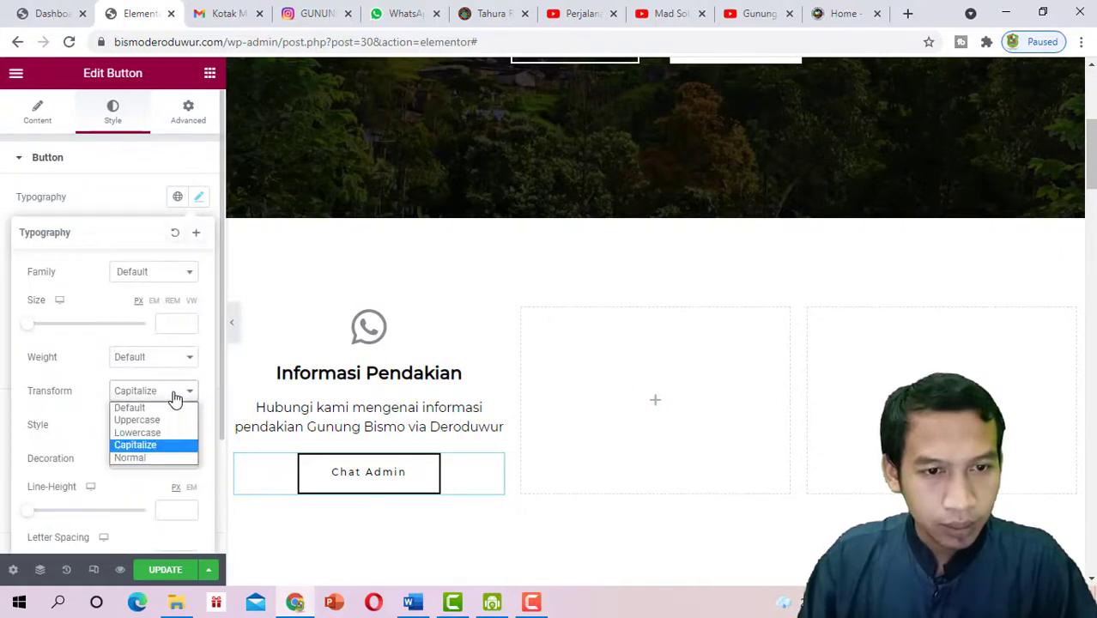
{"action": "left_click", "coordinate": [137, 420]}
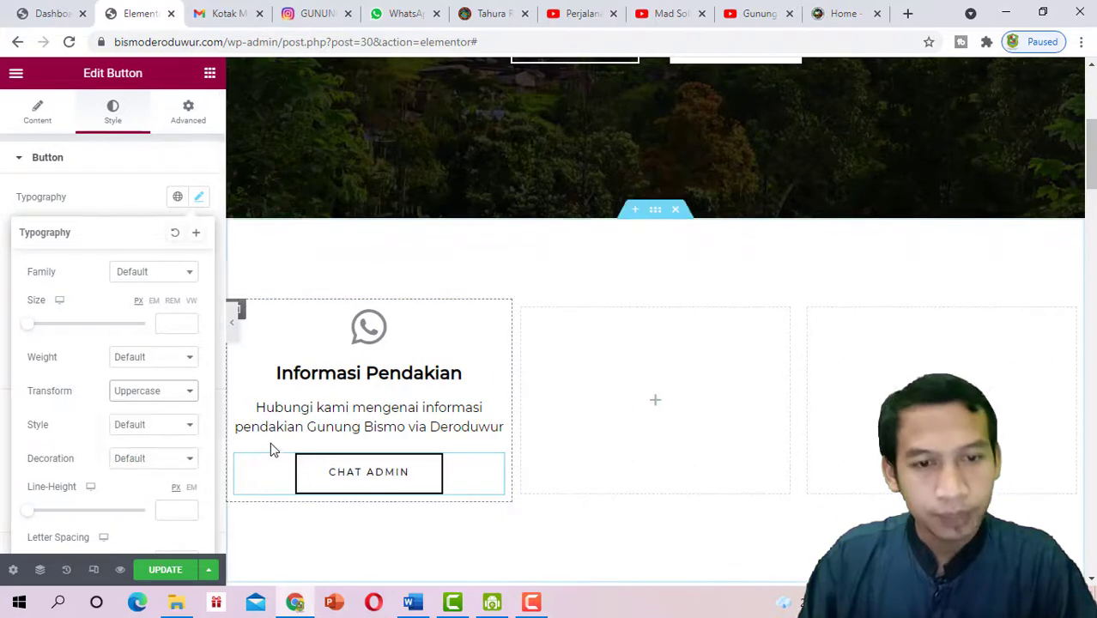
{"action": "left_click", "coordinate": [232, 322]}
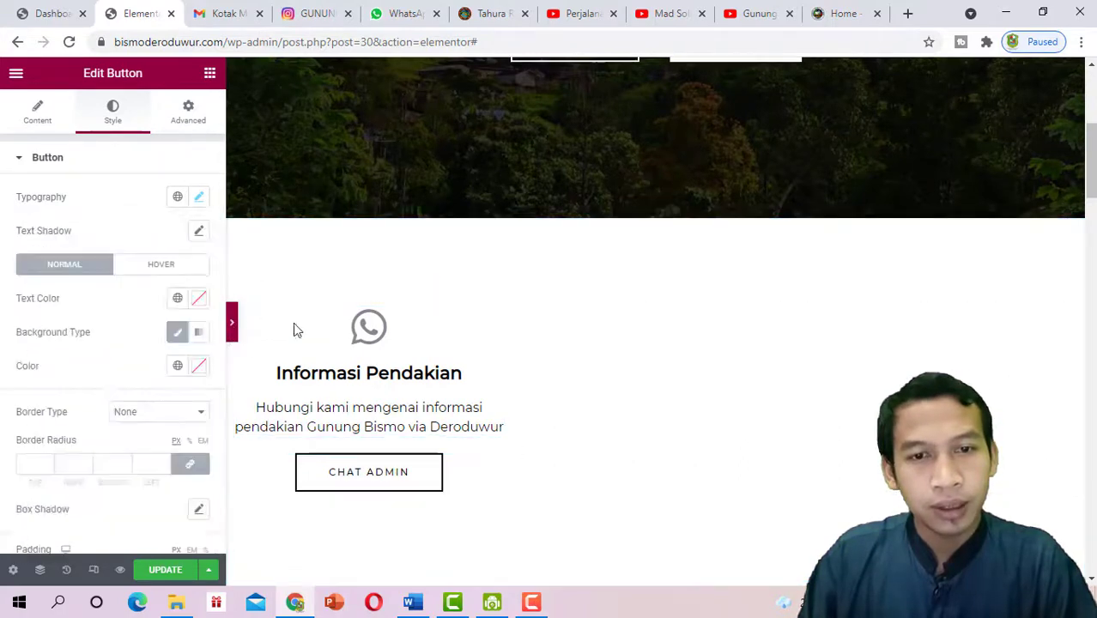
{"action": "scroll", "coordinate": [625, 375], "scroll_direction": "down", "scroll_amount": 4}
{"action": "scroll", "coordinate": [625, 375], "scroll_direction": "up", "scroll_amount": 2}
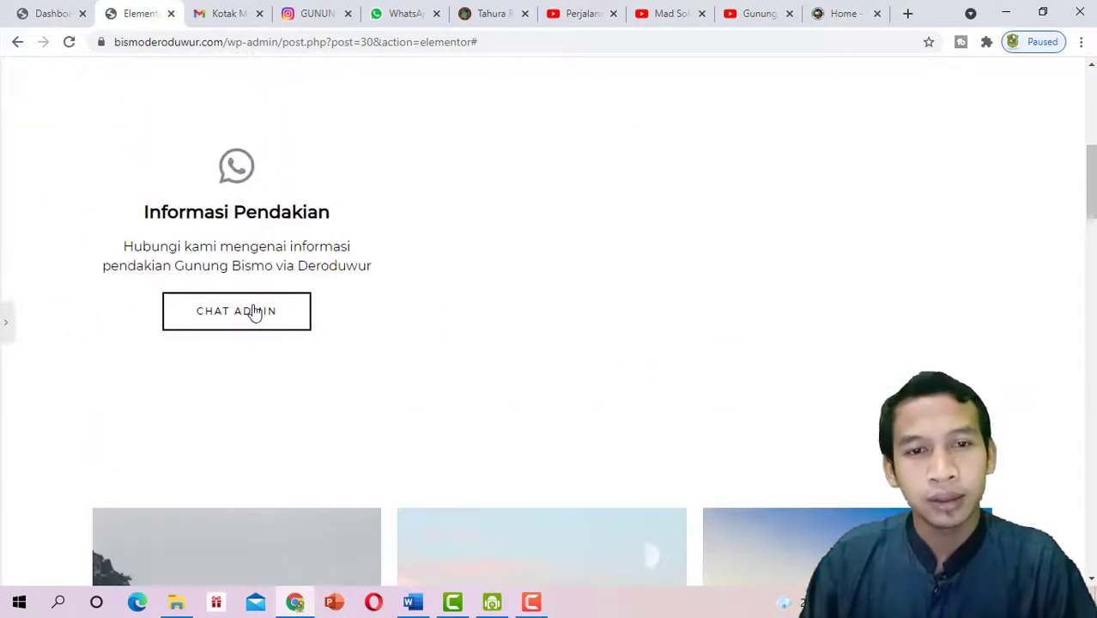
{"action": "left_click", "coordinate": [10, 340]}
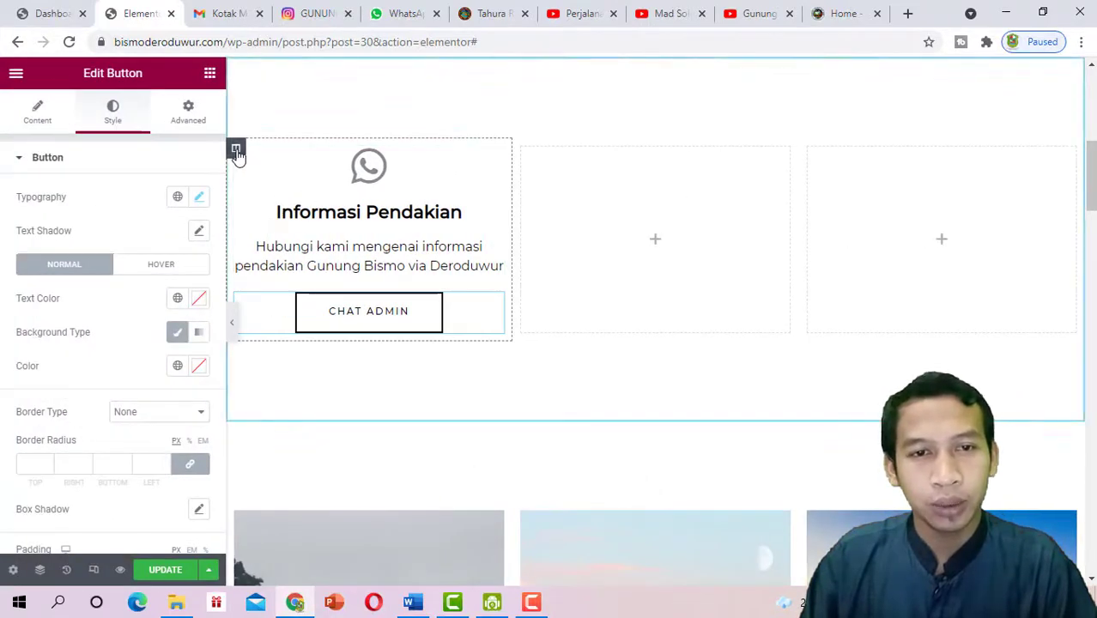
Give the column containing the Informasi Pendakian icon box a Solid border and preview it without the editing panel
{"action": "right_click", "coordinate": [238, 155]}
{"action": "key", "text": "Escape"}
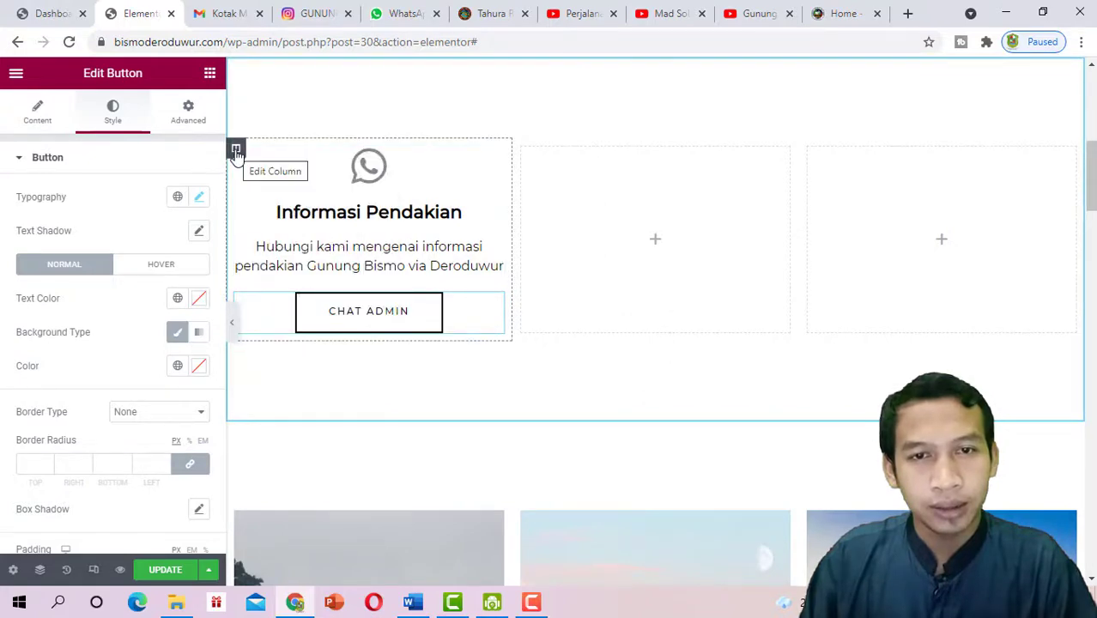
{"action": "left_click", "coordinate": [237, 153]}
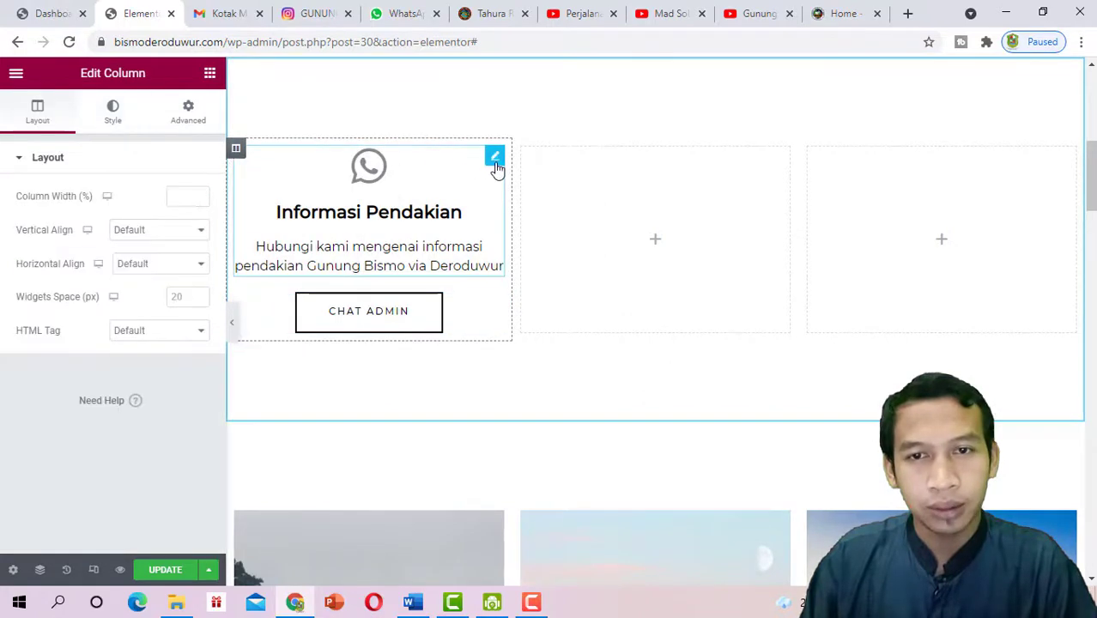
{"action": "right_click", "coordinate": [236, 152]}
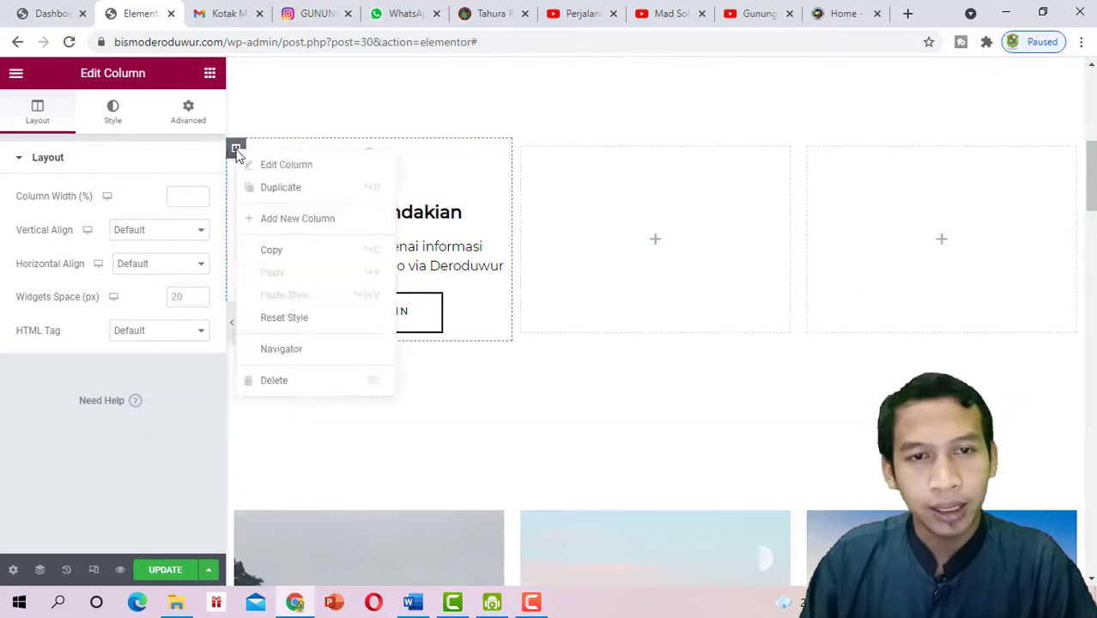
{"action": "left_click", "coordinate": [249, 166]}
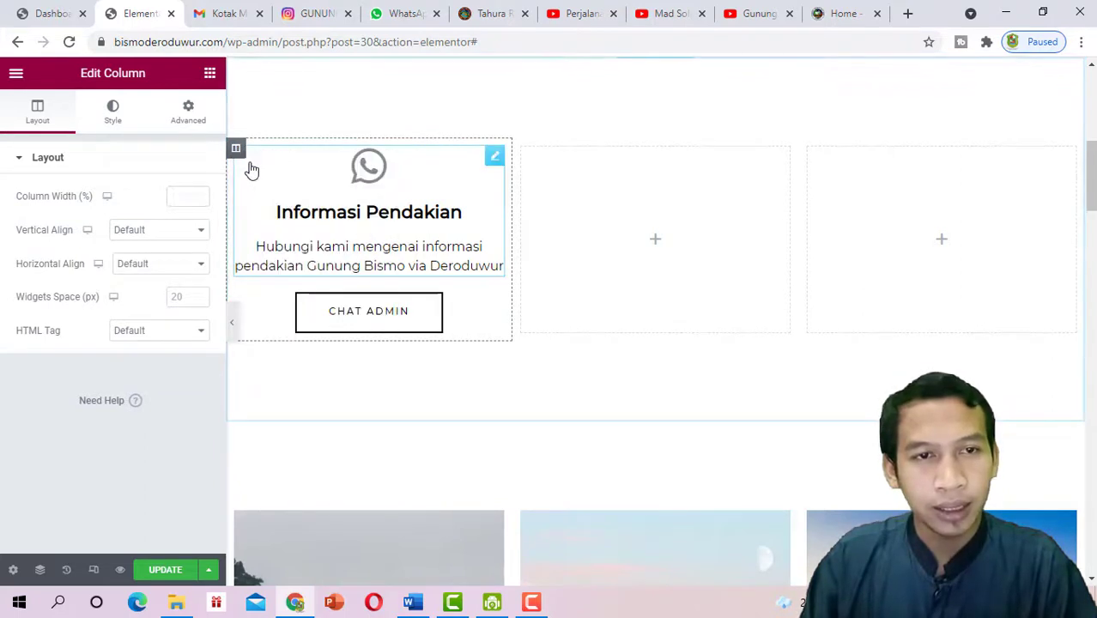
{"action": "left_click", "coordinate": [114, 119]}
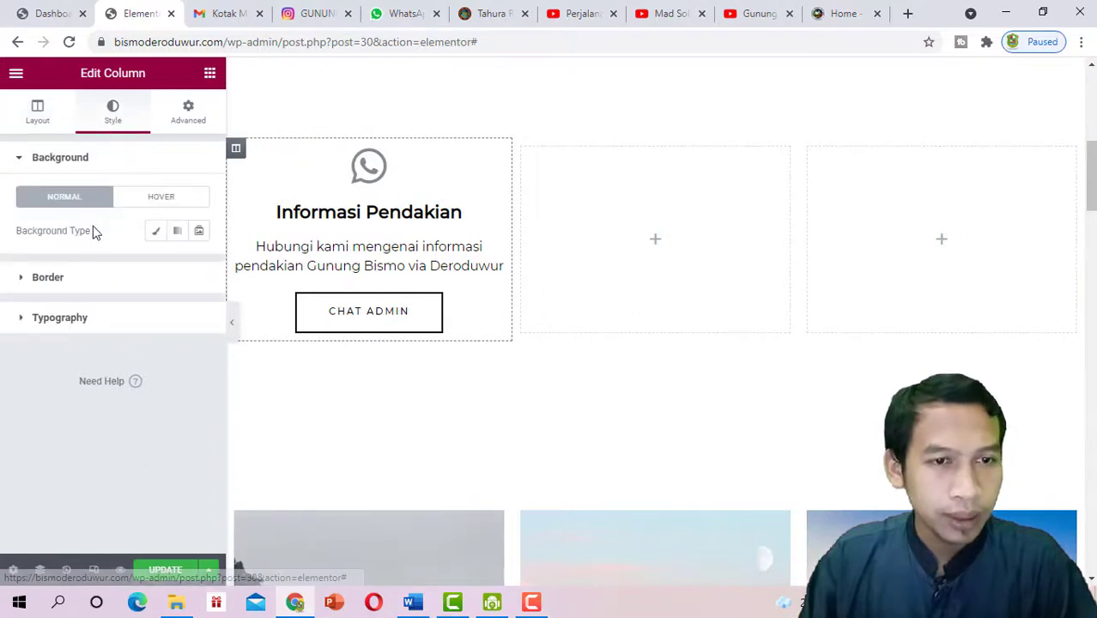
{"action": "left_click", "coordinate": [92, 286]}
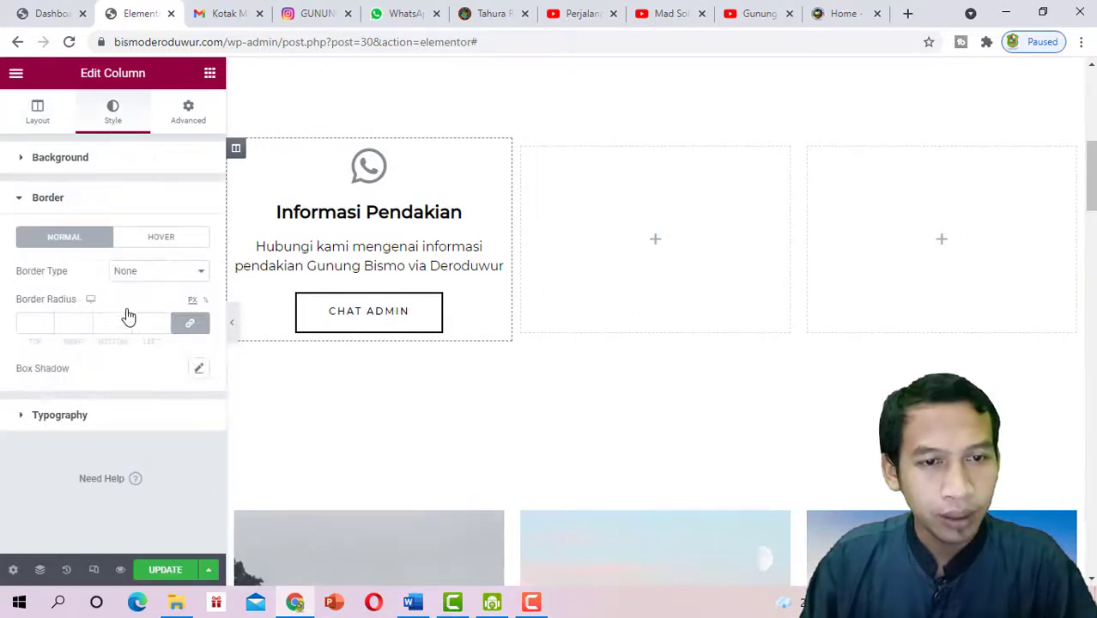
{"action": "left_click", "coordinate": [160, 273]}
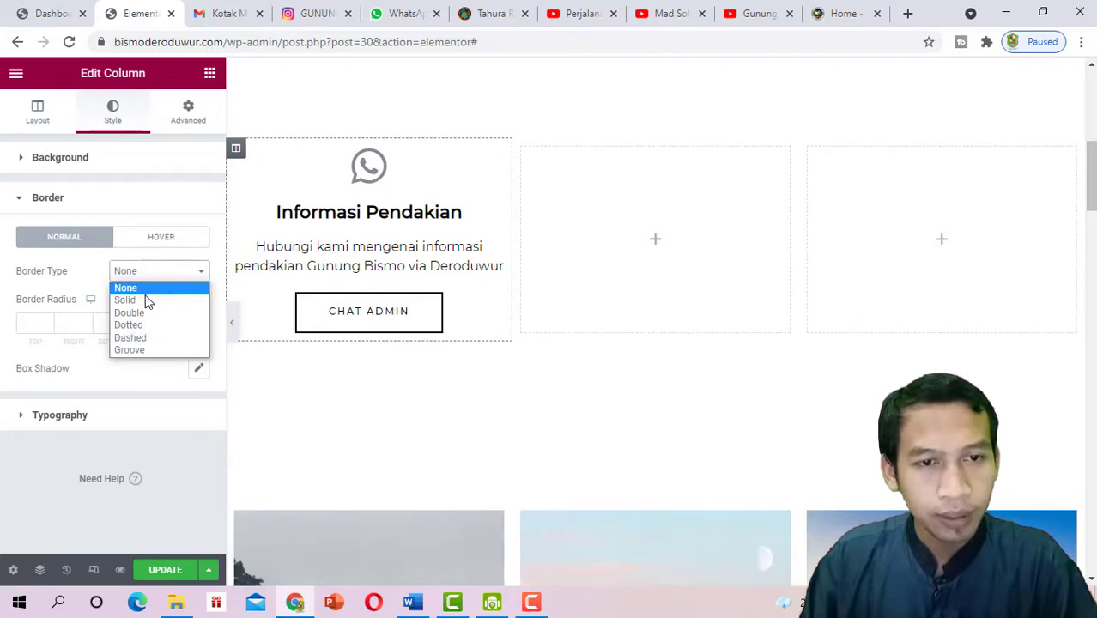
{"action": "left_click", "coordinate": [145, 302]}
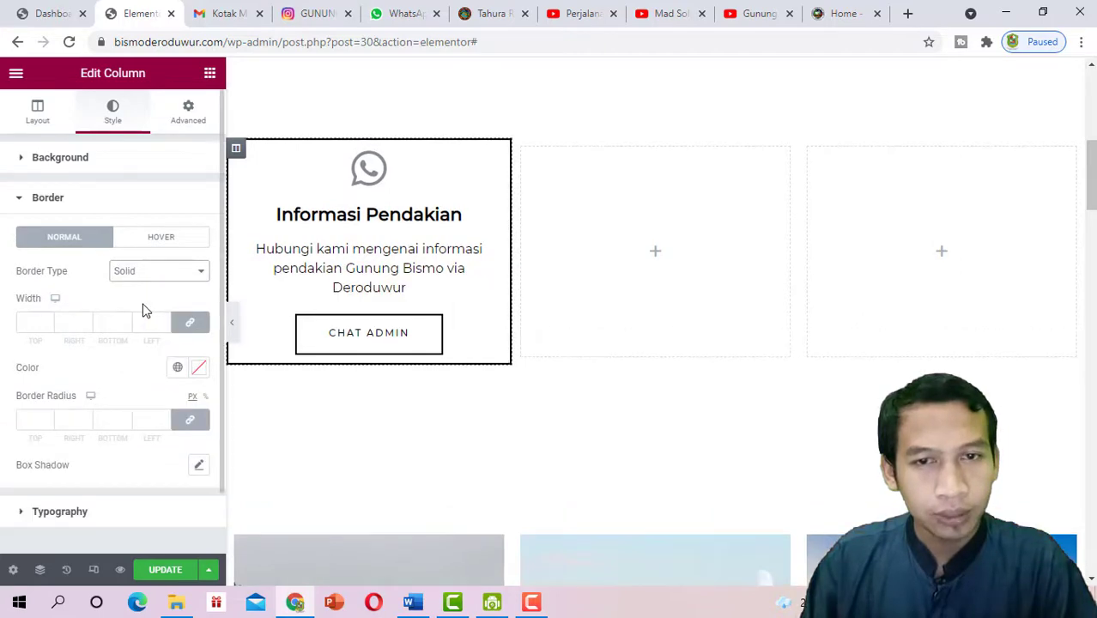
{"action": "left_click", "coordinate": [232, 322]}
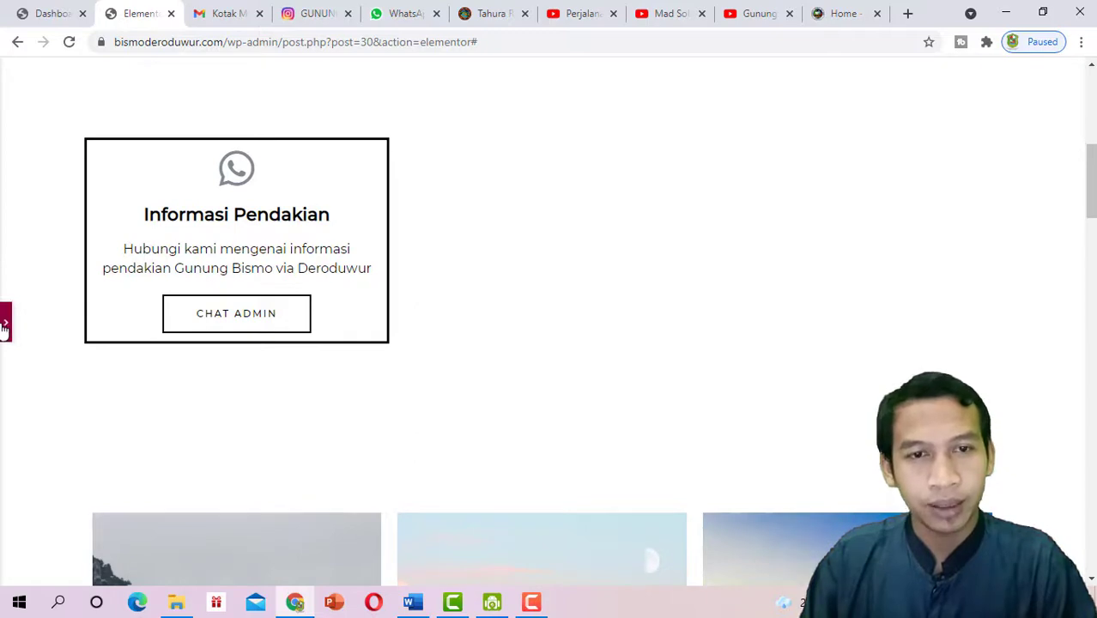
{"action": "left_click", "coordinate": [6, 323]}
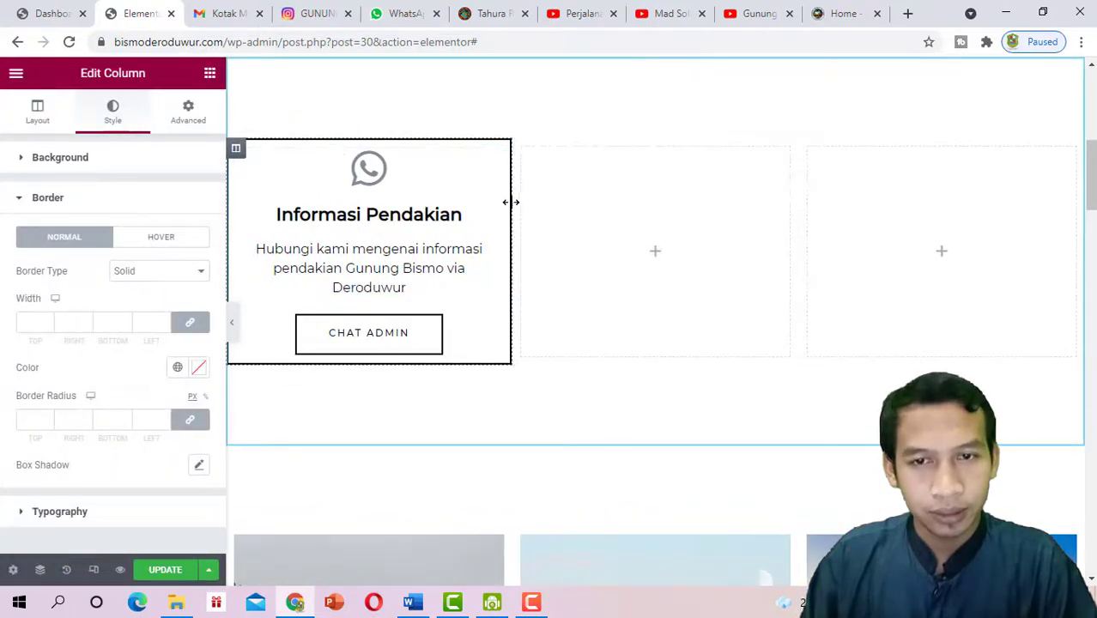
{"action": "left_click", "coordinate": [231, 323]}
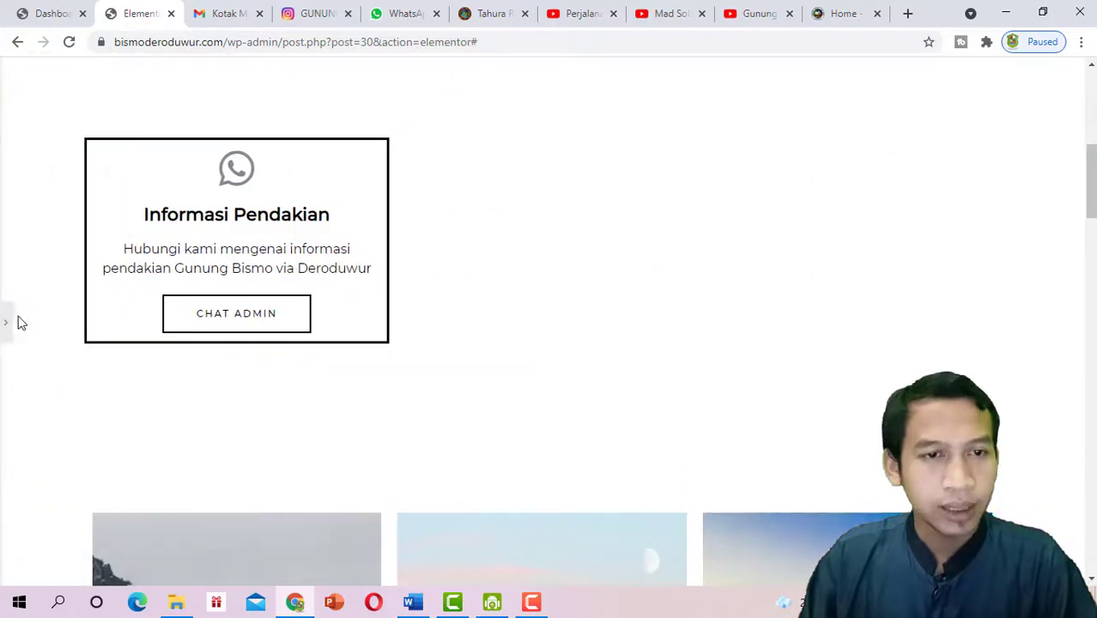
{"action": "left_click", "coordinate": [4, 324]}
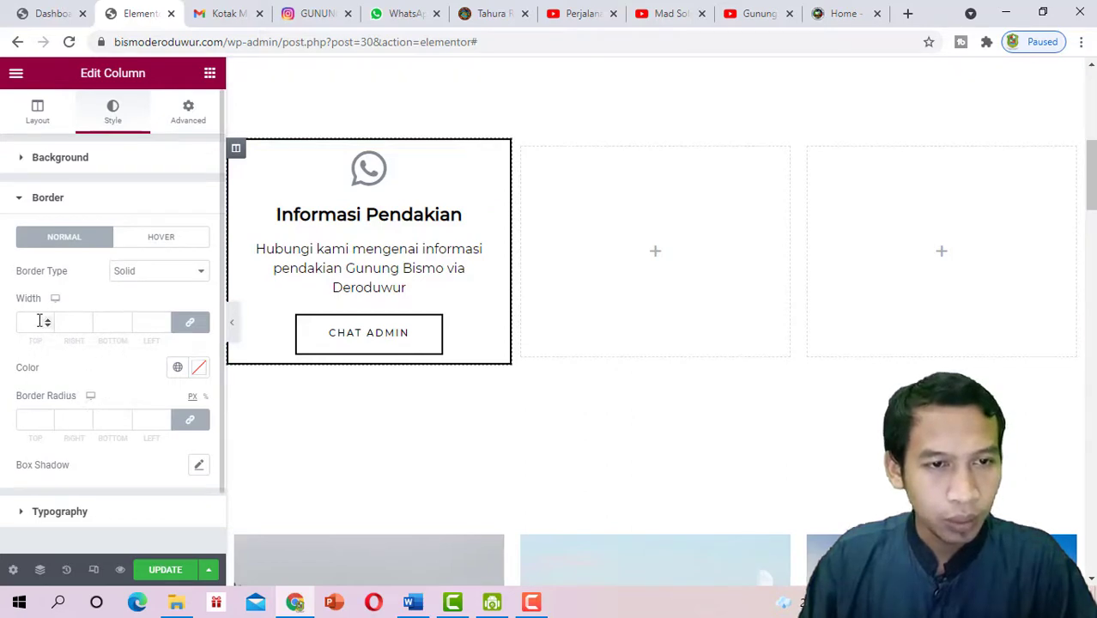
Try unlinking the Informasi Pendakian column's border widths at 0, preview the page, and link the values again
{"action": "left_click", "coordinate": [193, 326]}
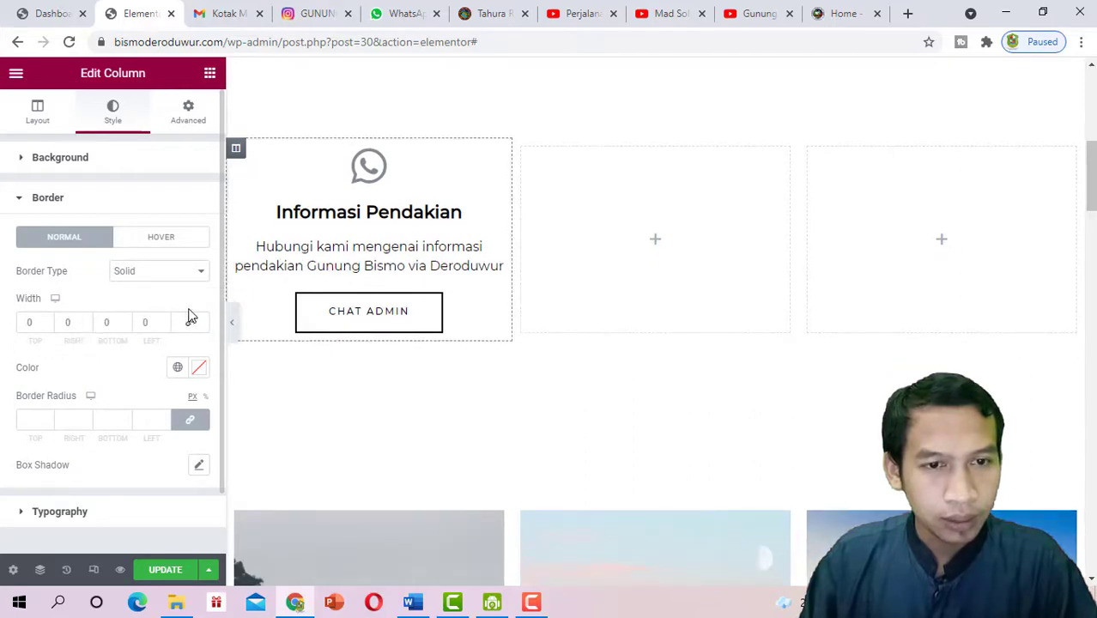
{"action": "left_click", "coordinate": [232, 325]}
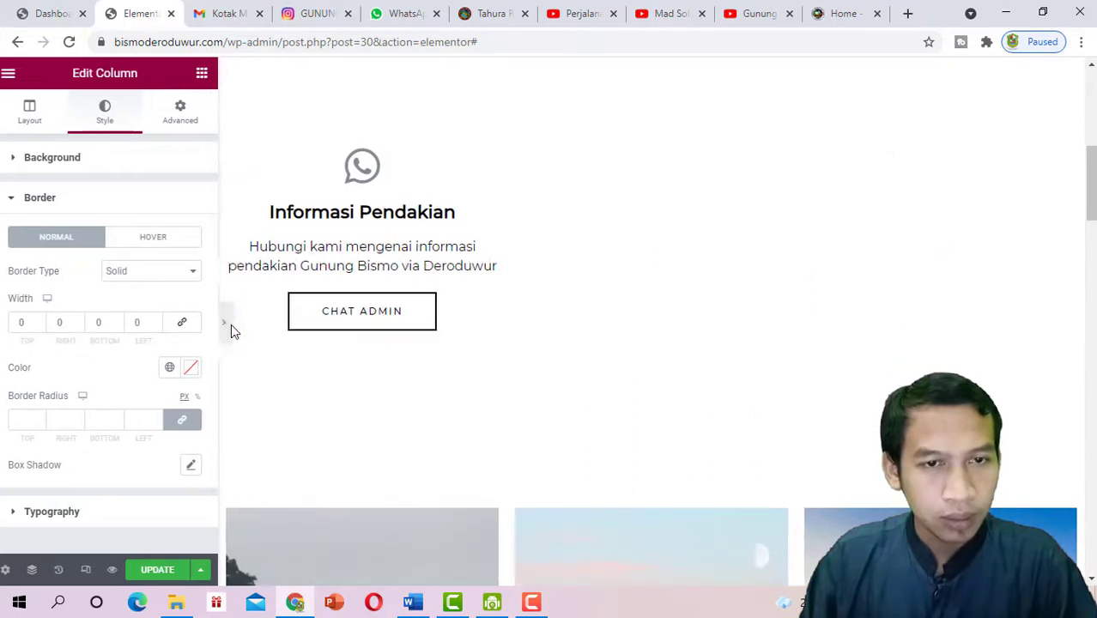
{"action": "left_click", "coordinate": [9, 330]}
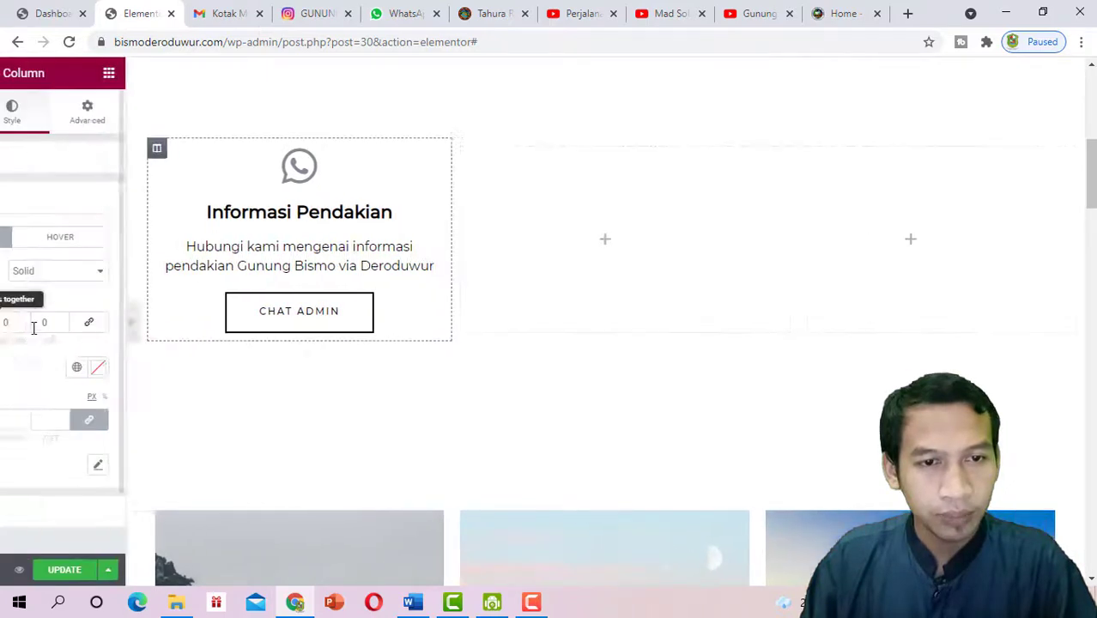
{"action": "left_click", "coordinate": [191, 324]}
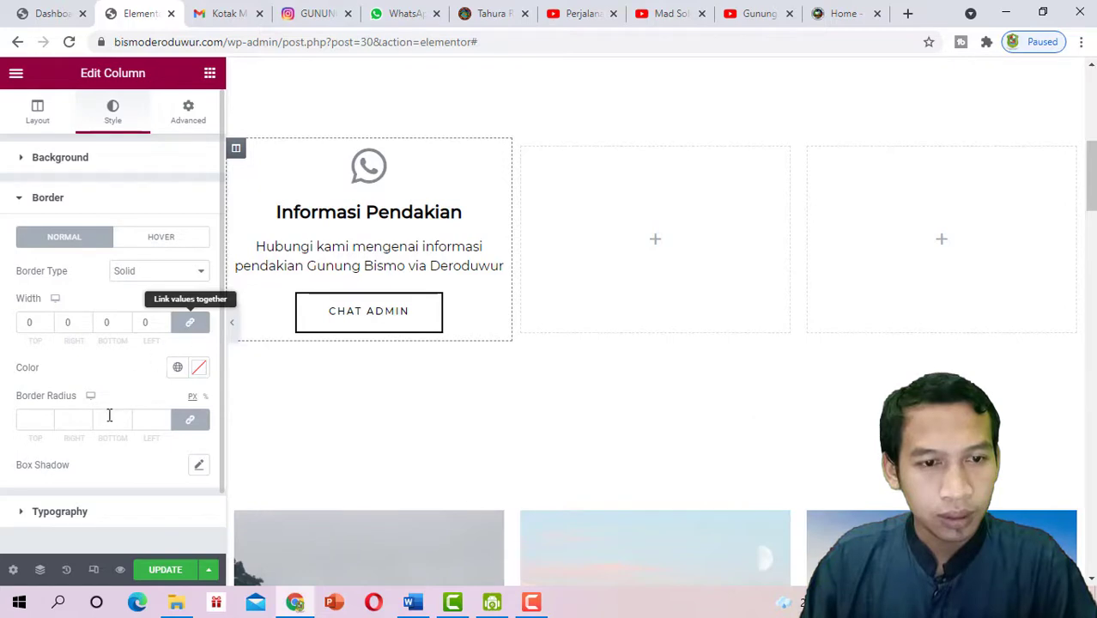
Undo the column's border width edits by restoring the history state at the Column Border Type edit
{"action": "left_click", "coordinate": [66, 570]}
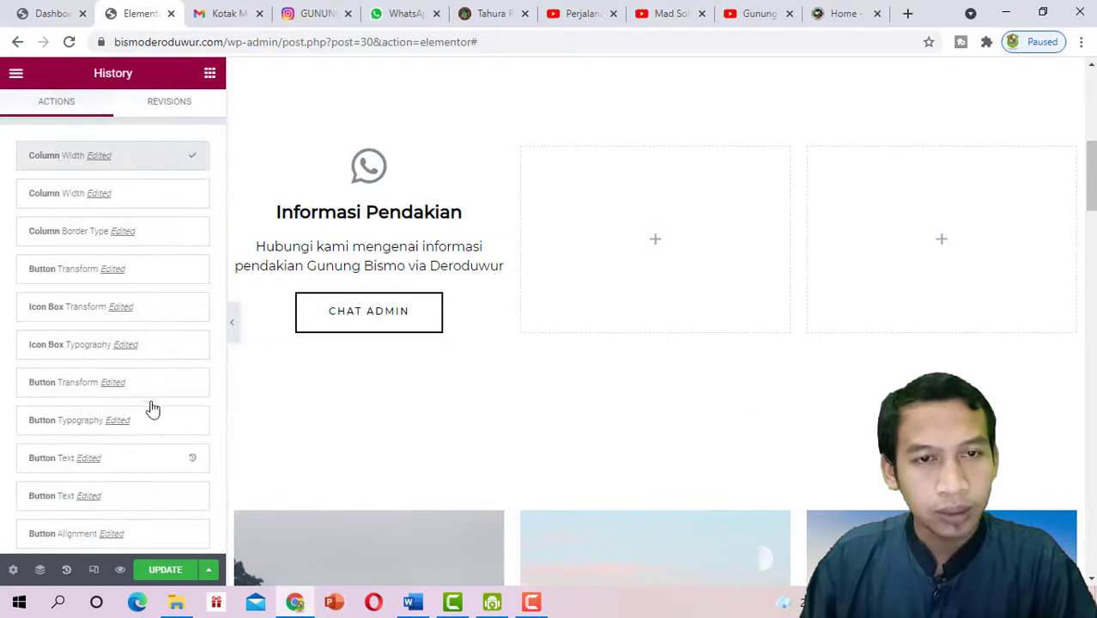
{"action": "left_click", "coordinate": [196, 196]}
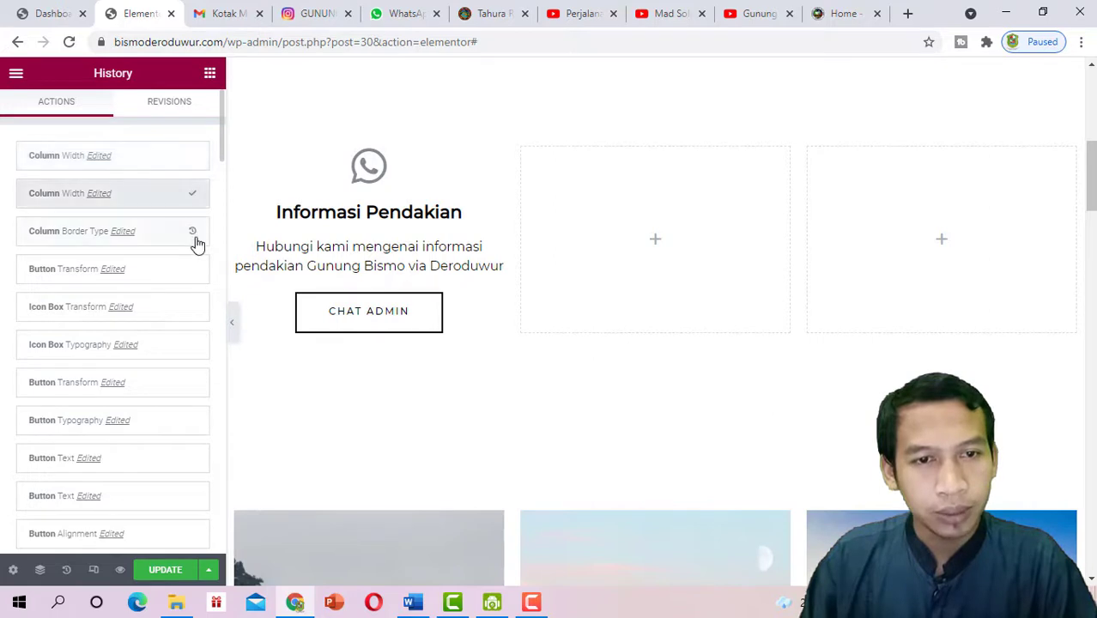
{"action": "left_click", "coordinate": [193, 234]}
{"action": "left_click", "coordinate": [193, 236]}
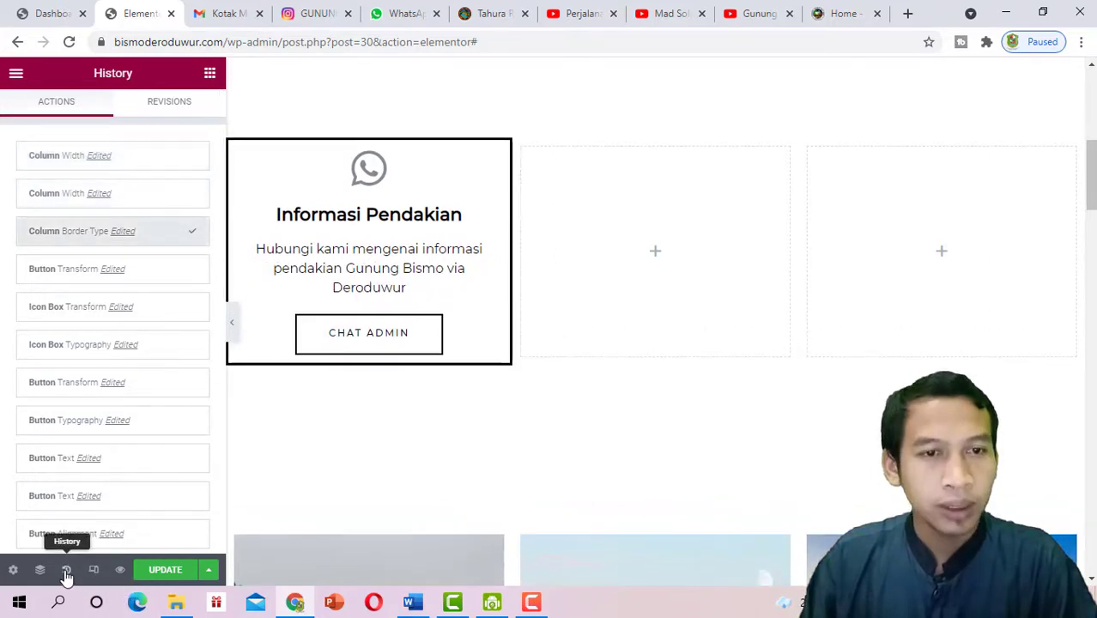
{"action": "left_click", "coordinate": [193, 273]}
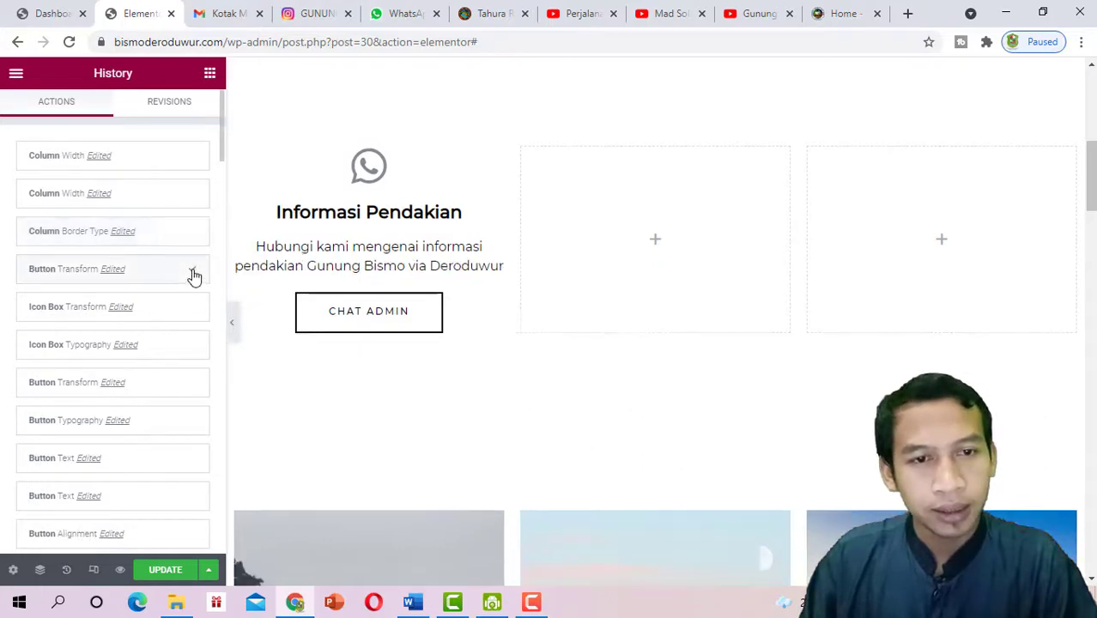
{"action": "left_click", "coordinate": [194, 238]}
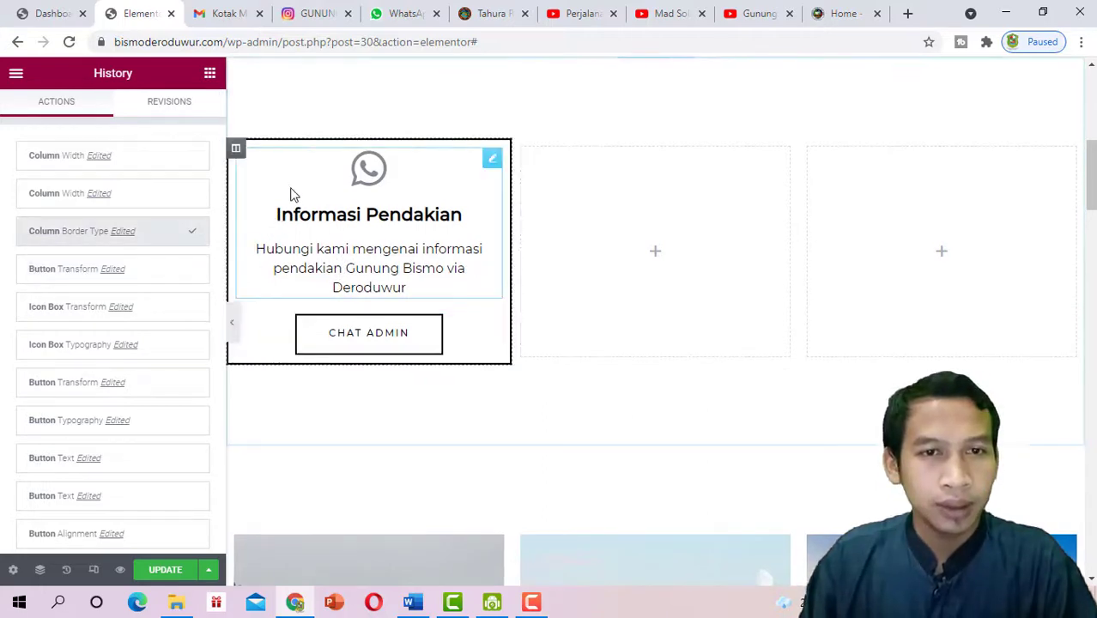
Unlink the Informasi Pendakian column's padding values and set its top padding to 30 px
{"action": "right_click", "coordinate": [241, 154]}
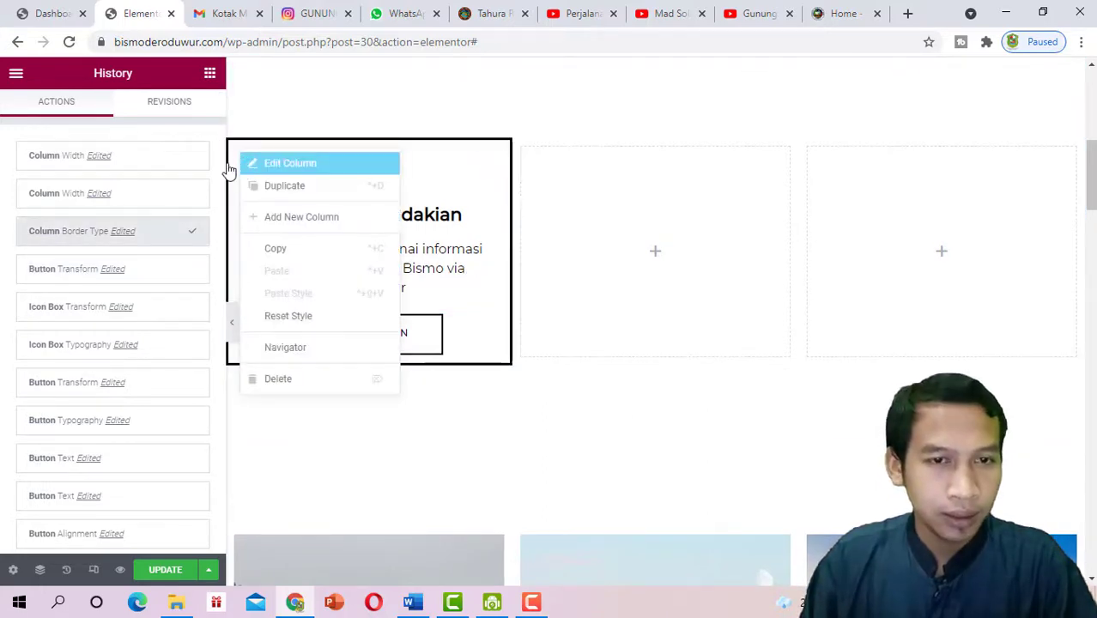
{"action": "left_click", "coordinate": [246, 164]}
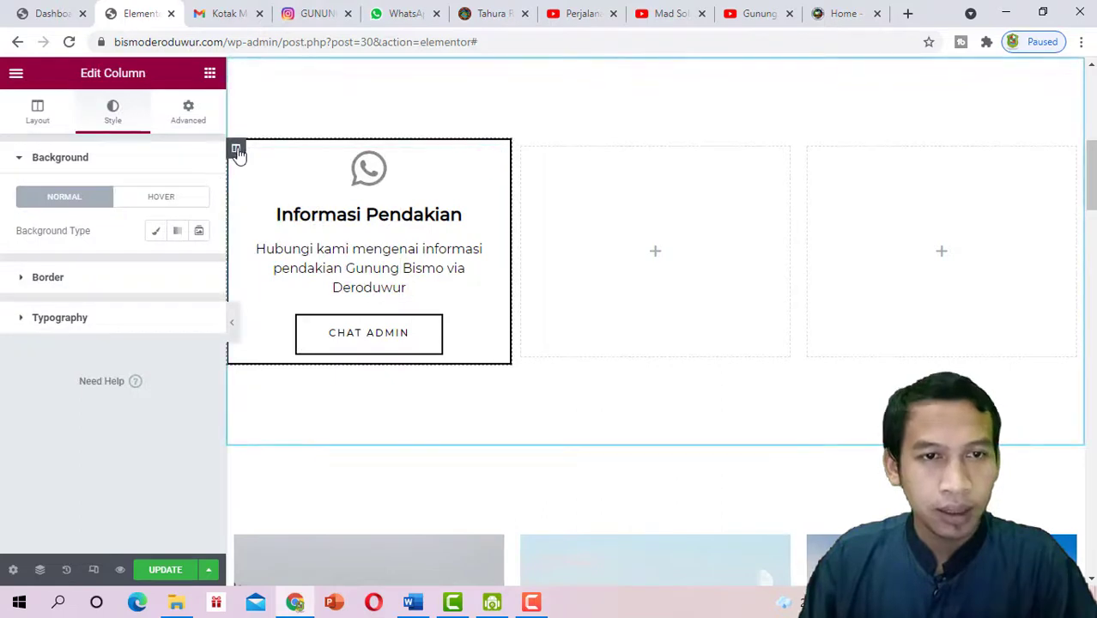
{"action": "left_click", "coordinate": [188, 111]}
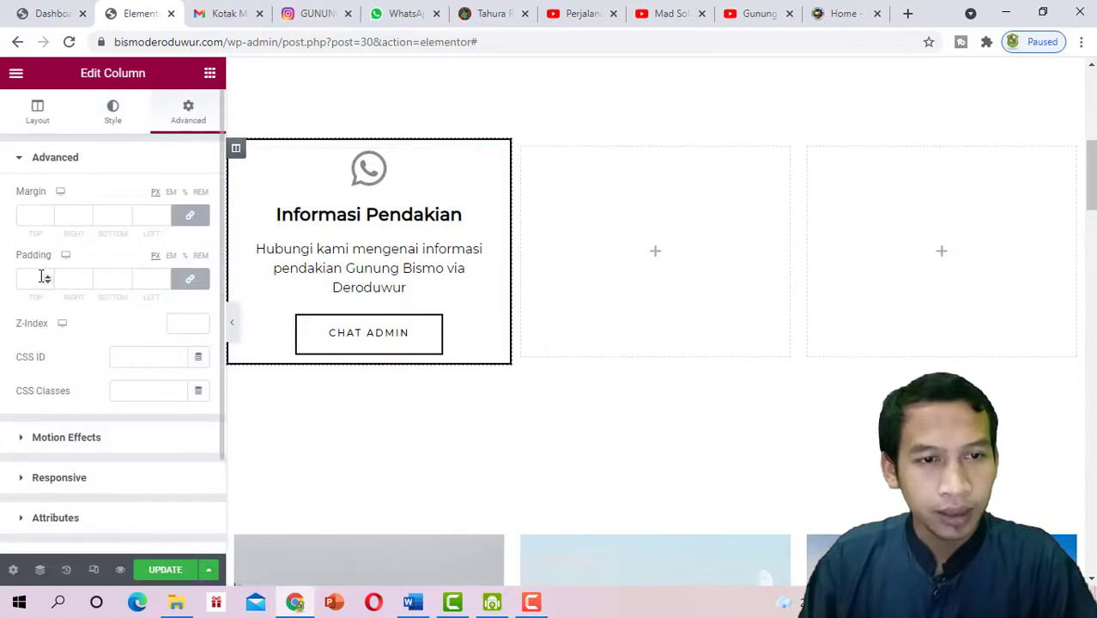
{"action": "left_click", "coordinate": [190, 283]}
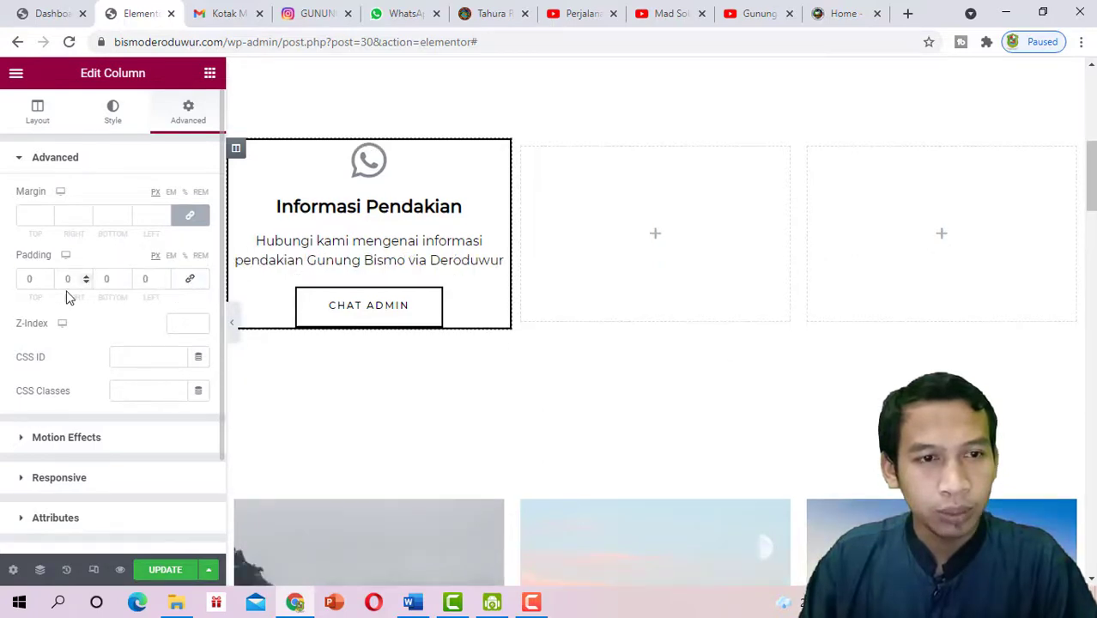
{"action": "left_click", "coordinate": [29, 278]}
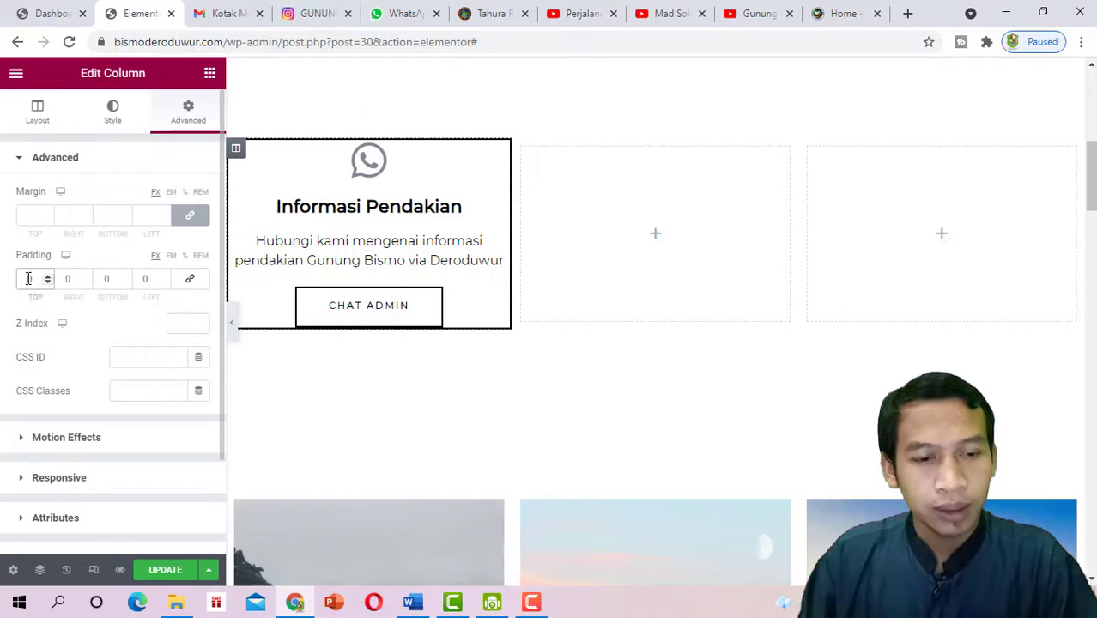
{"action": "type", "text": "100"}
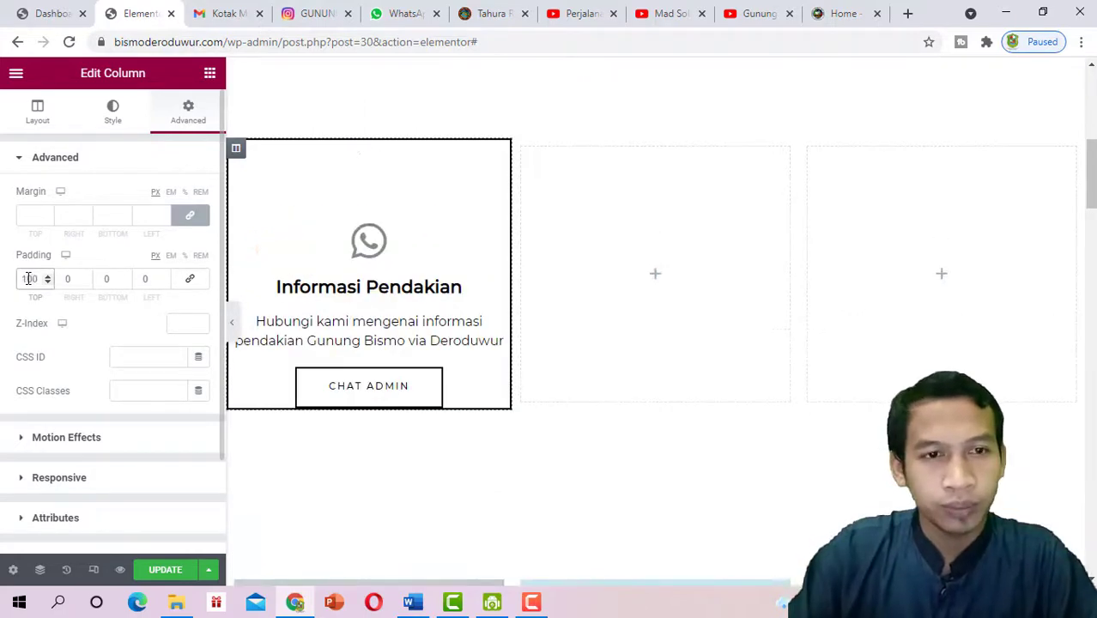
{"action": "key", "text": "BackSpace"}
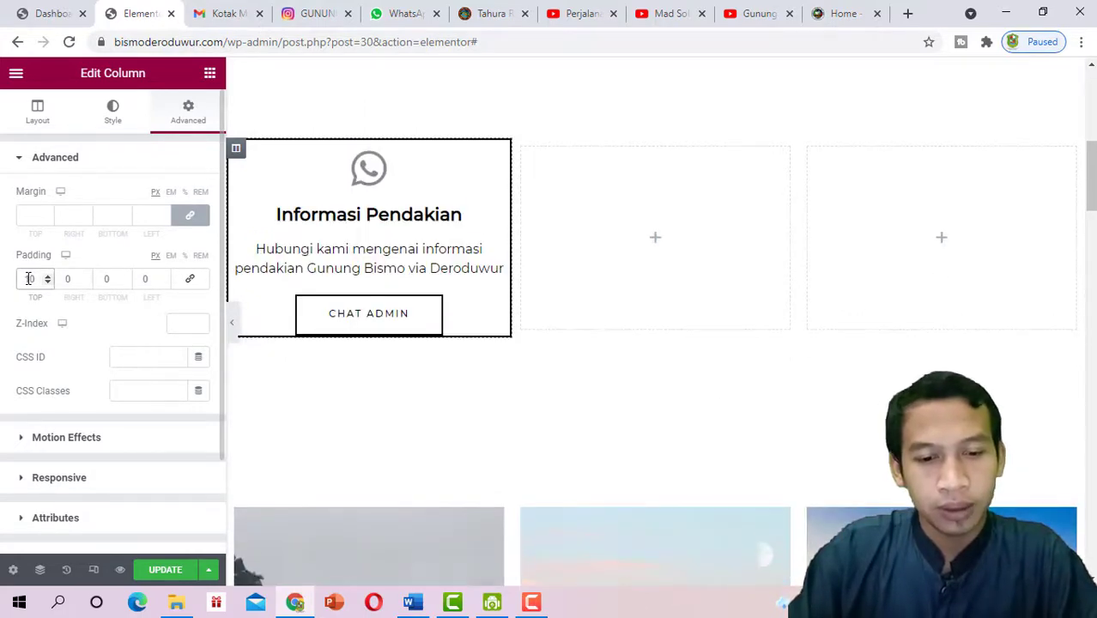
{"action": "key", "text": "BackSpace"}
{"action": "key", "text": "BackSpace"}
{"action": "type", "text": "300"}
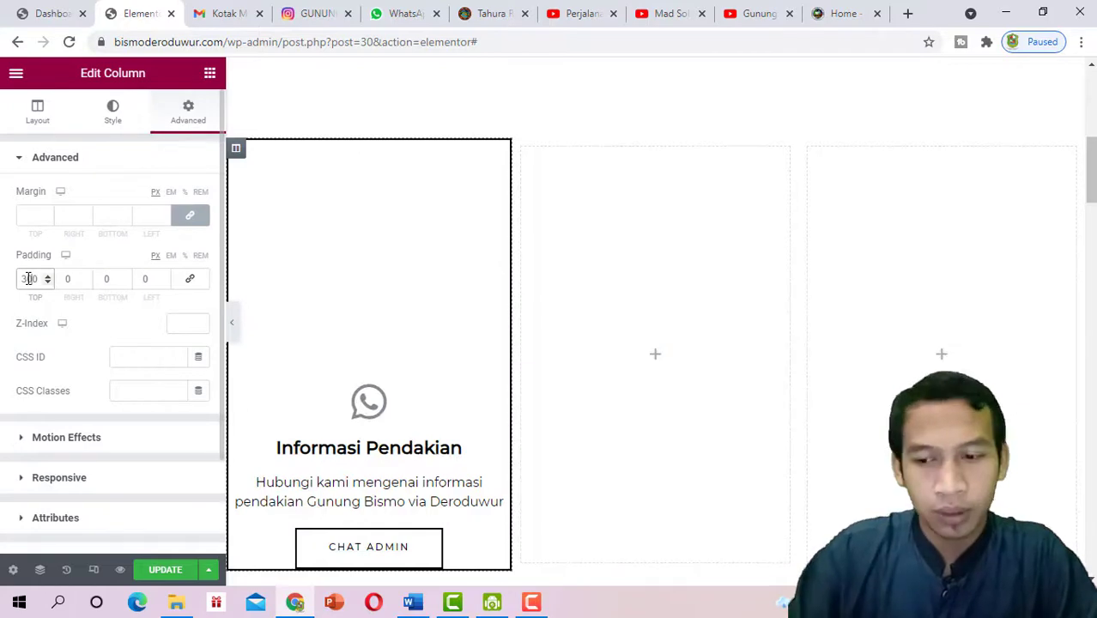
{"action": "key", "text": "BackSpace"}
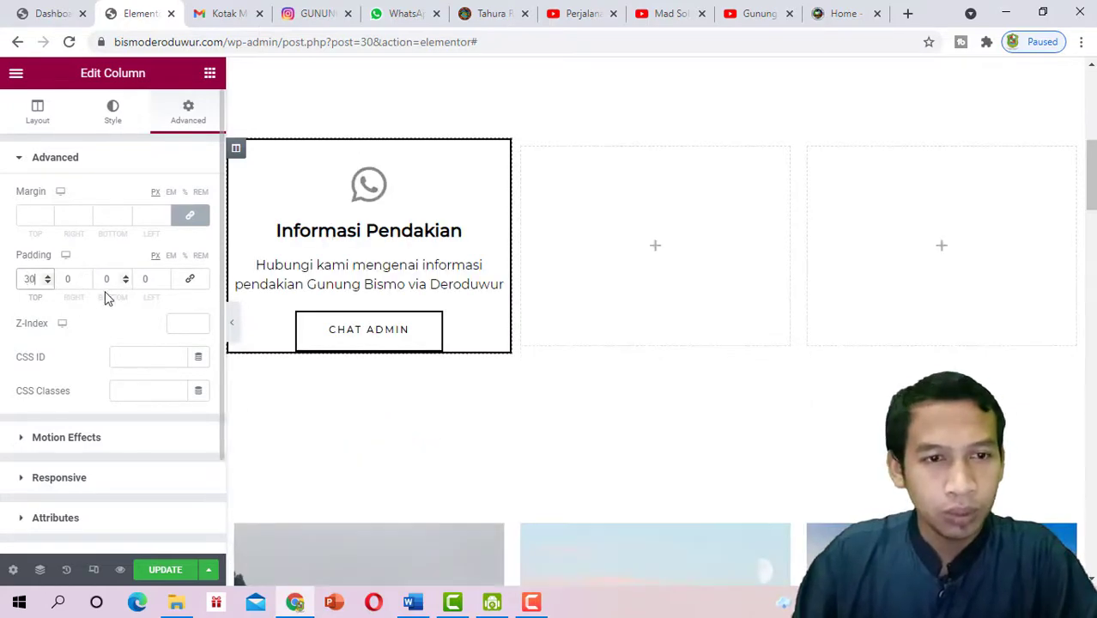
Set the Informasi Pendakian column's left, right and bottom padding to 30 px and preview it without the editing panel
{"action": "left_click", "coordinate": [143, 277]}
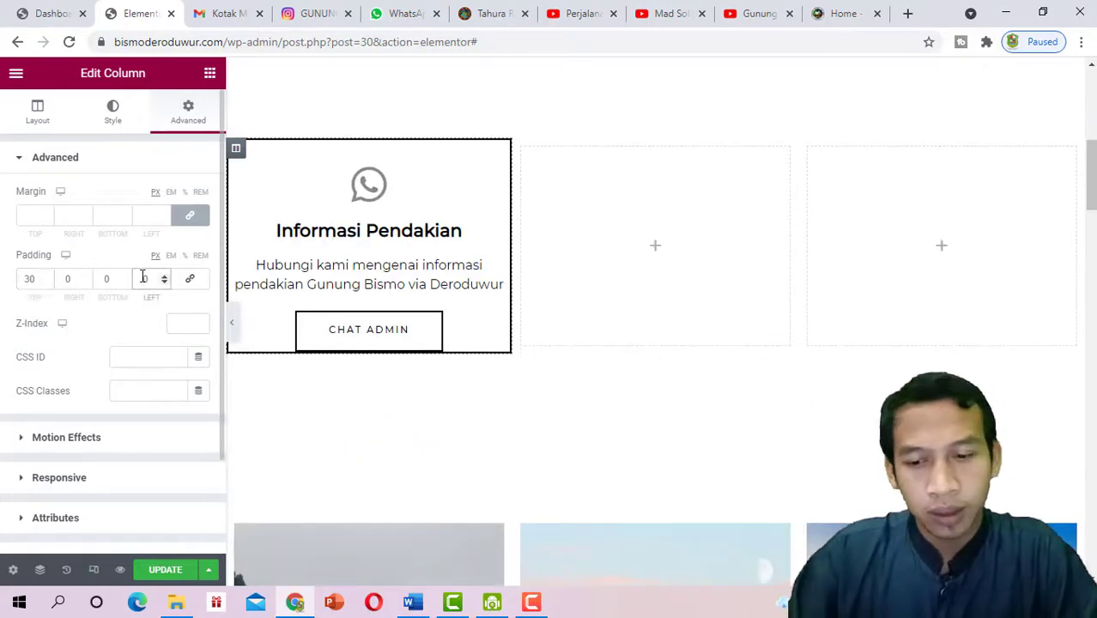
{"action": "type", "text": "30"}
{"action": "key", "text": "BackSpace"}
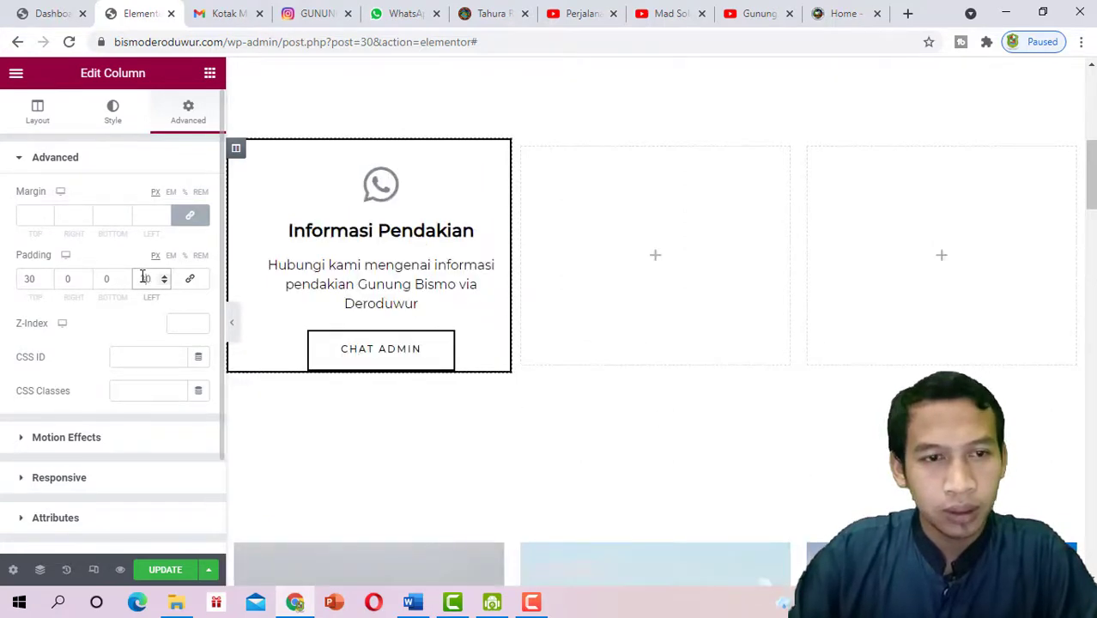
{"action": "left_click", "coordinate": [66, 279]}
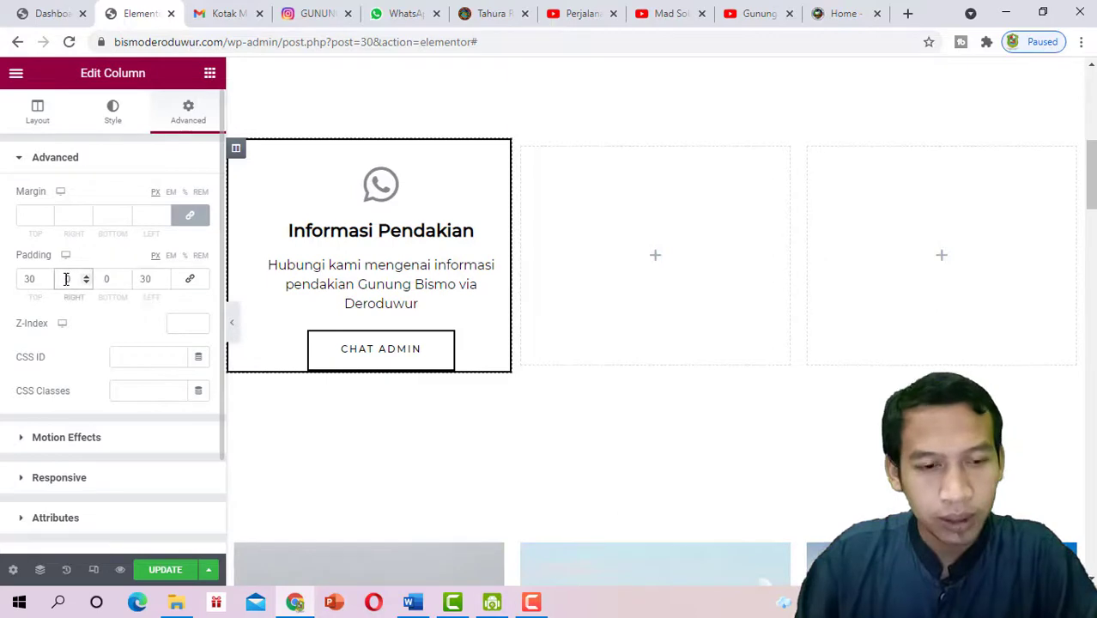
{"action": "type", "text": "300"}
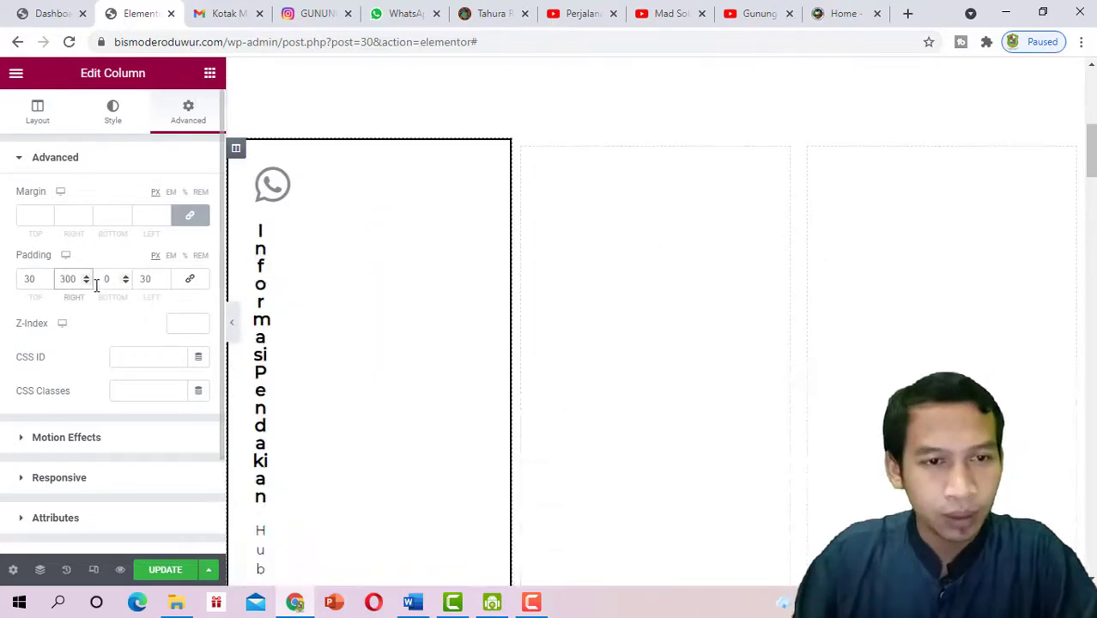
{"action": "key", "text": "BackSpace"}
{"action": "left_click", "coordinate": [106, 278]}
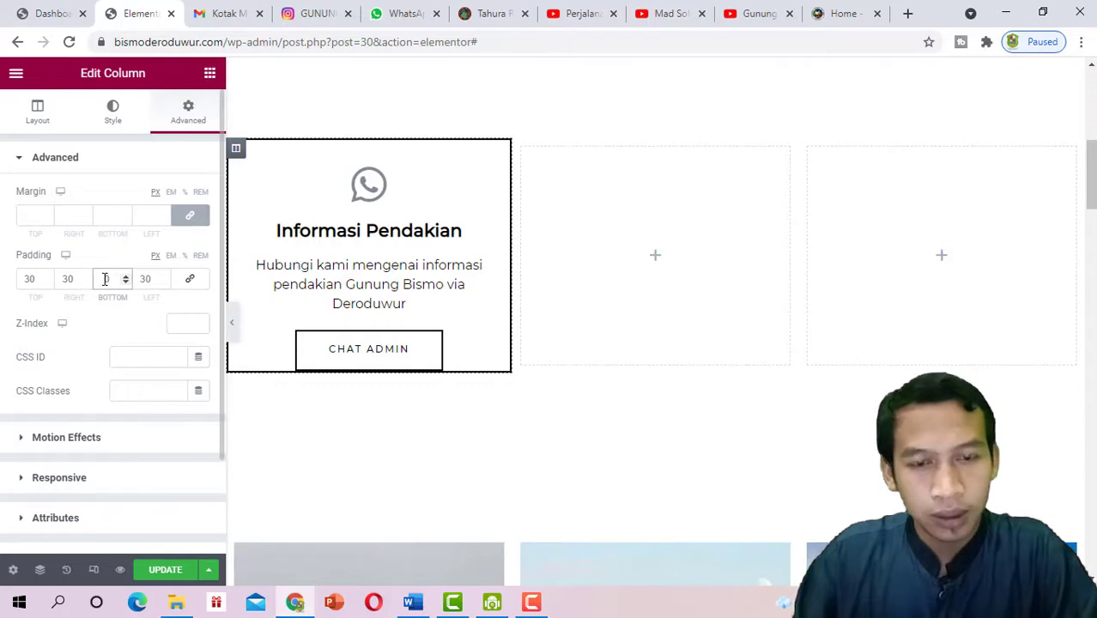
{"action": "type", "text": "30"}
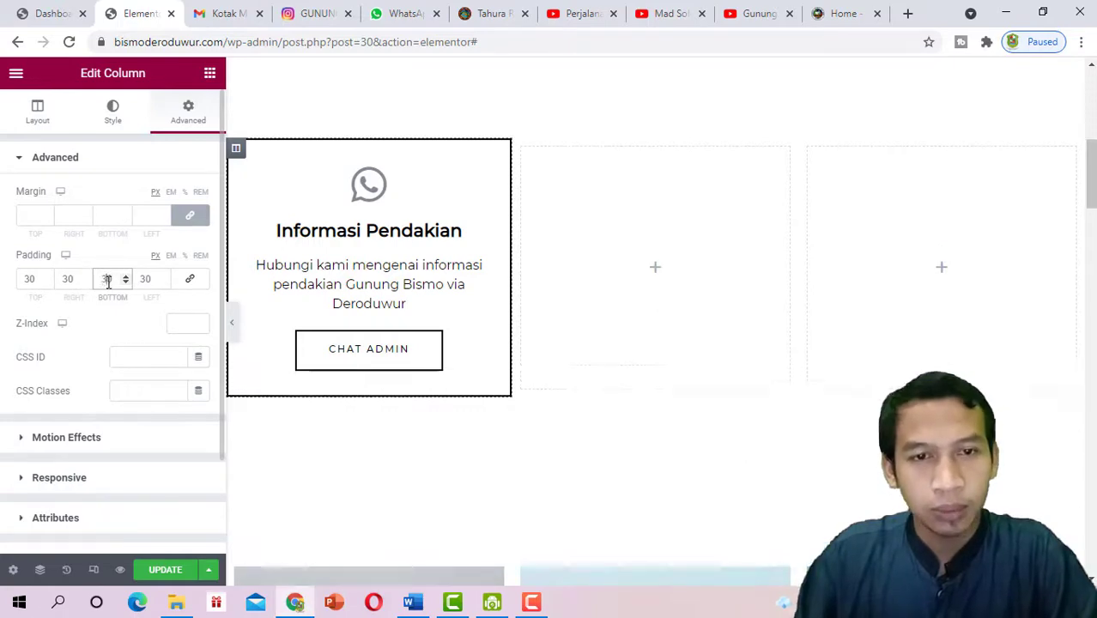
{"action": "left_click", "coordinate": [232, 324]}
{"action": "left_click", "coordinate": [5, 320]}
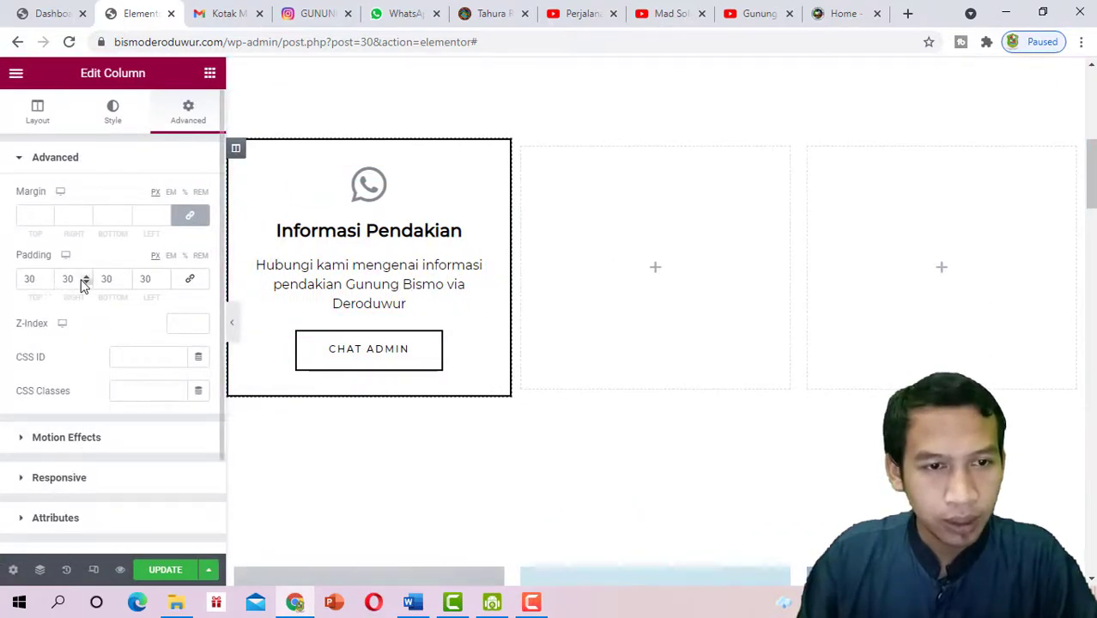
Set the Informasi Pendakian column's right and left padding to 40 px and preview the page without the editing panel
{"action": "left_click", "coordinate": [73, 279]}
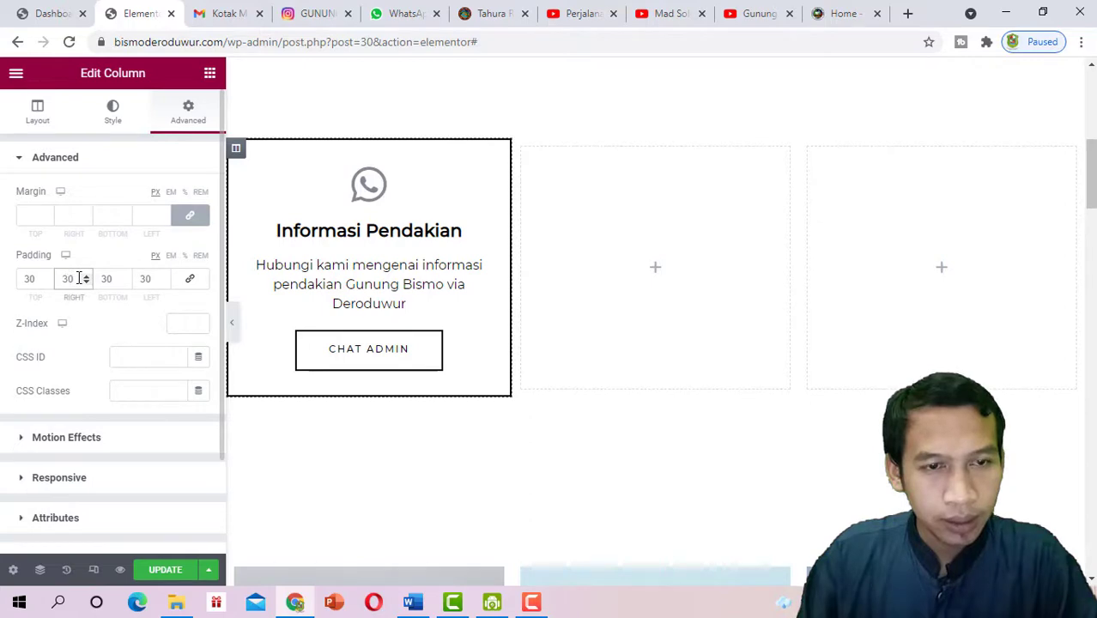
{"action": "type", "text": "40"}
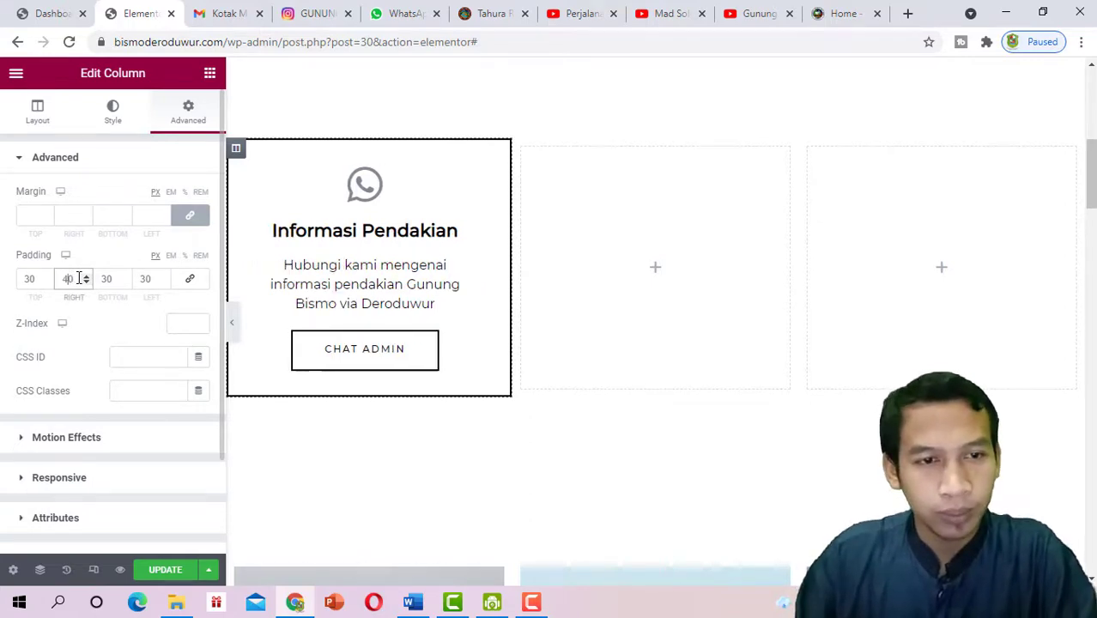
{"action": "double_click", "coordinate": [145, 278]}
{"action": "type", "text": "40"}
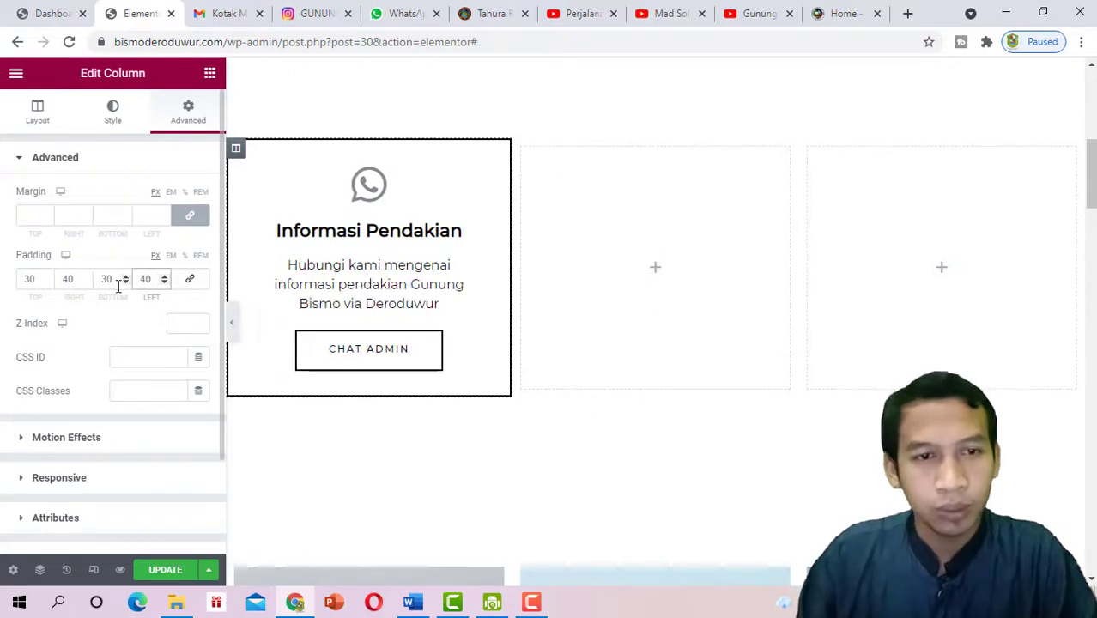
{"action": "left_click", "coordinate": [233, 326]}
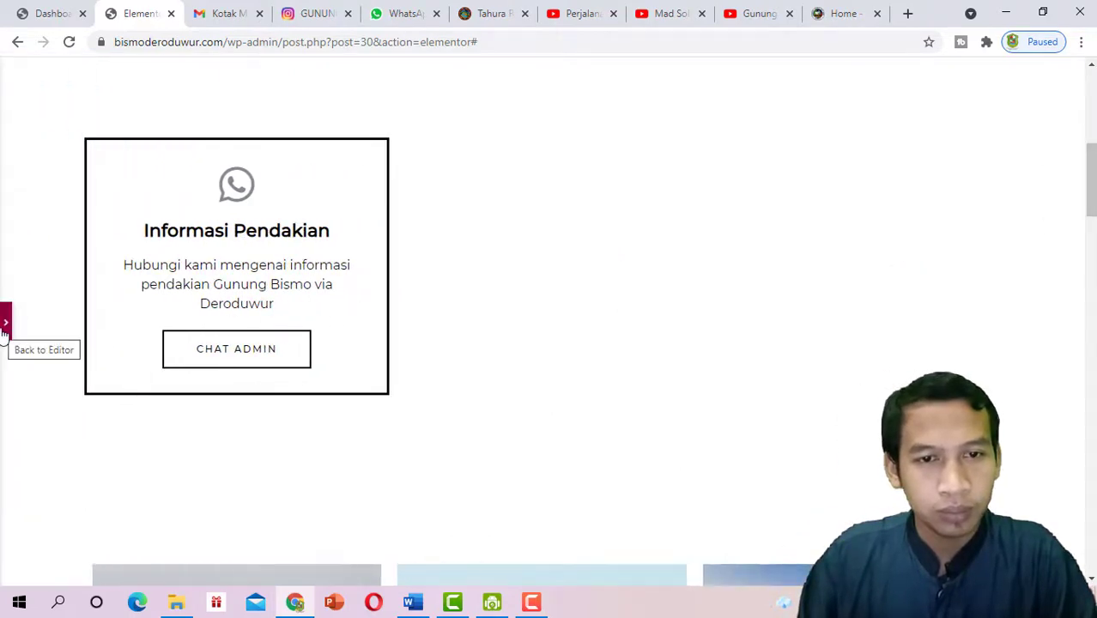
{"action": "left_click", "coordinate": [5, 326]}
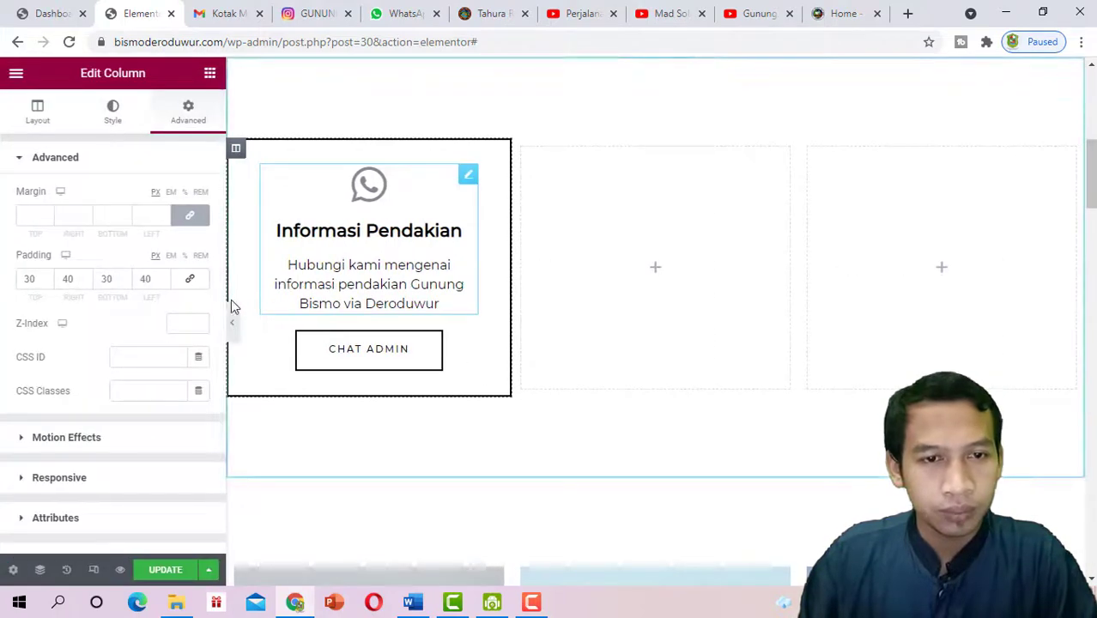
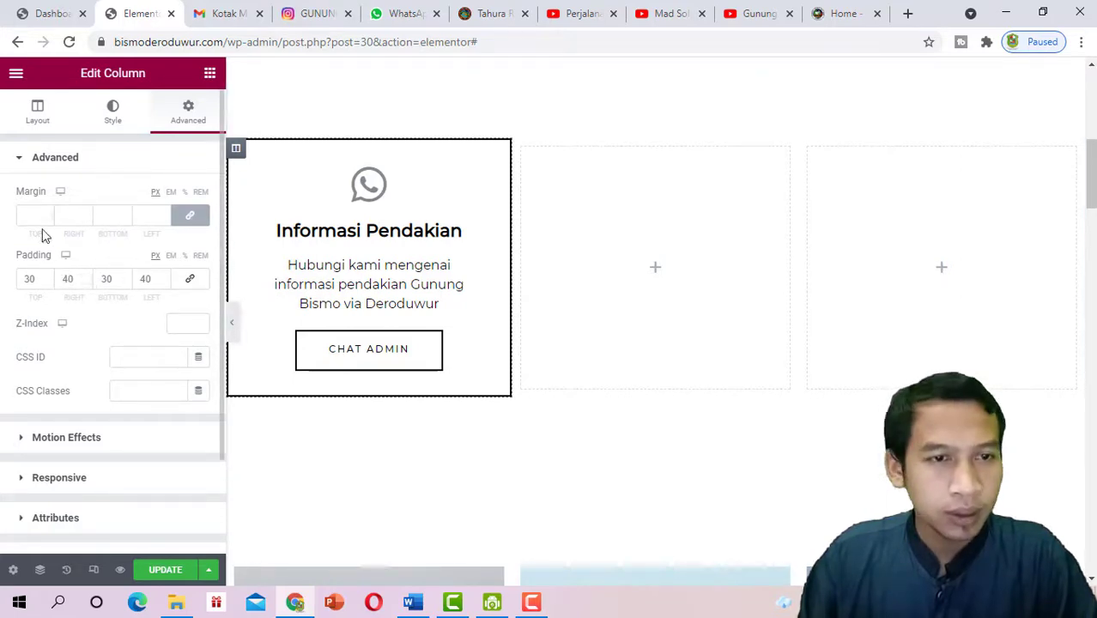
Unlink the Informasi Pendakian column's margin values, try a right margin of 40 px, and return it to 0
{"action": "left_click", "coordinate": [198, 219]}
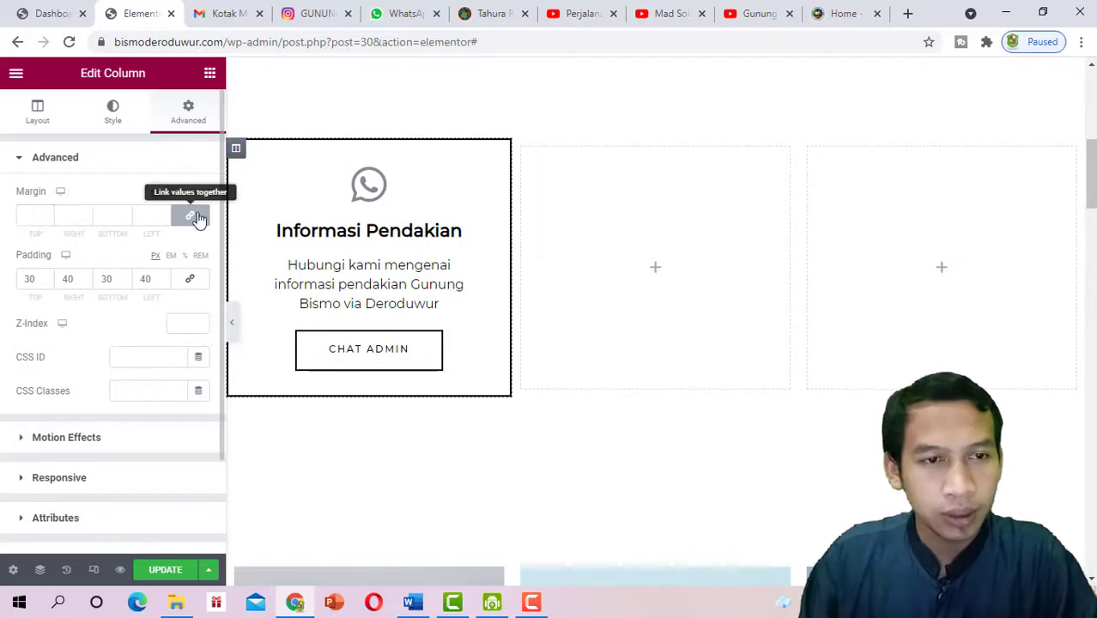
{"action": "left_click", "coordinate": [73, 216]}
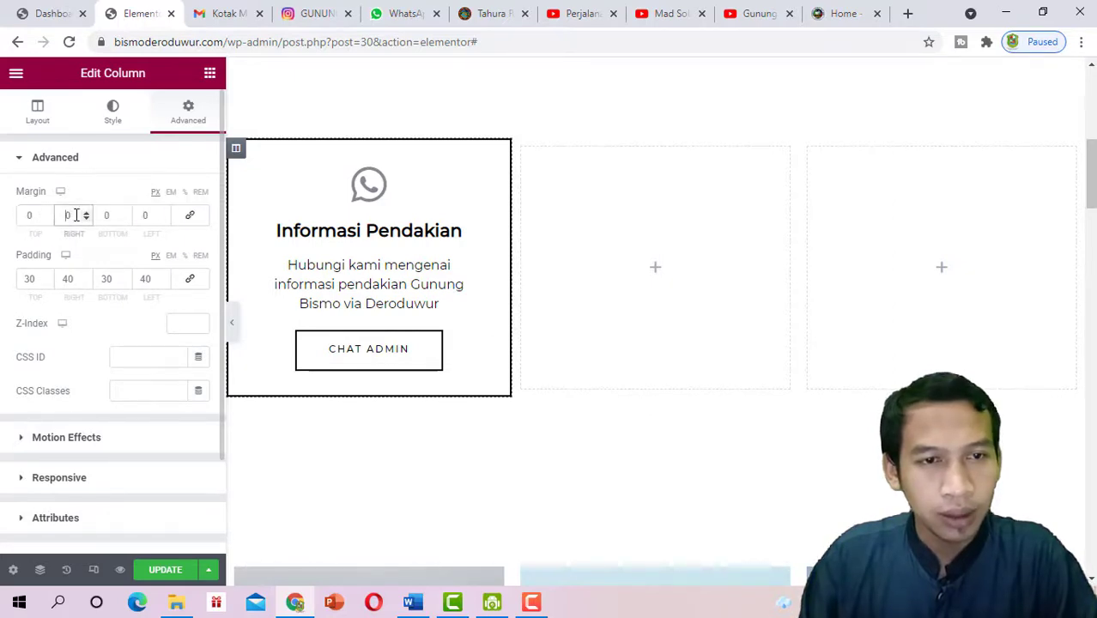
{"action": "type", "text": "40"}
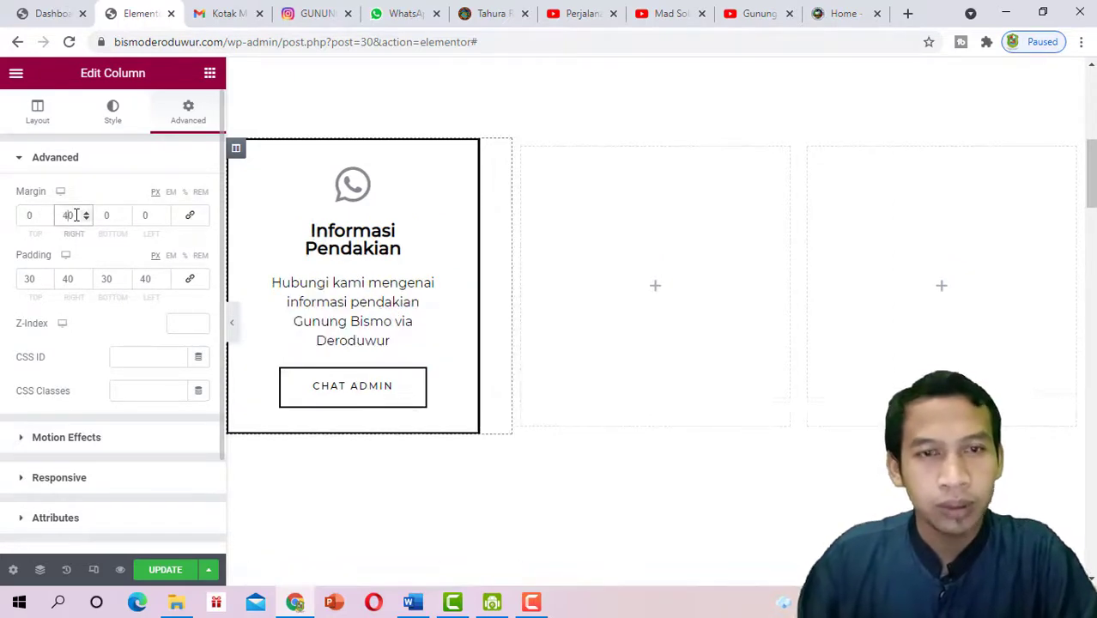
{"action": "key", "text": "BackSpace"}
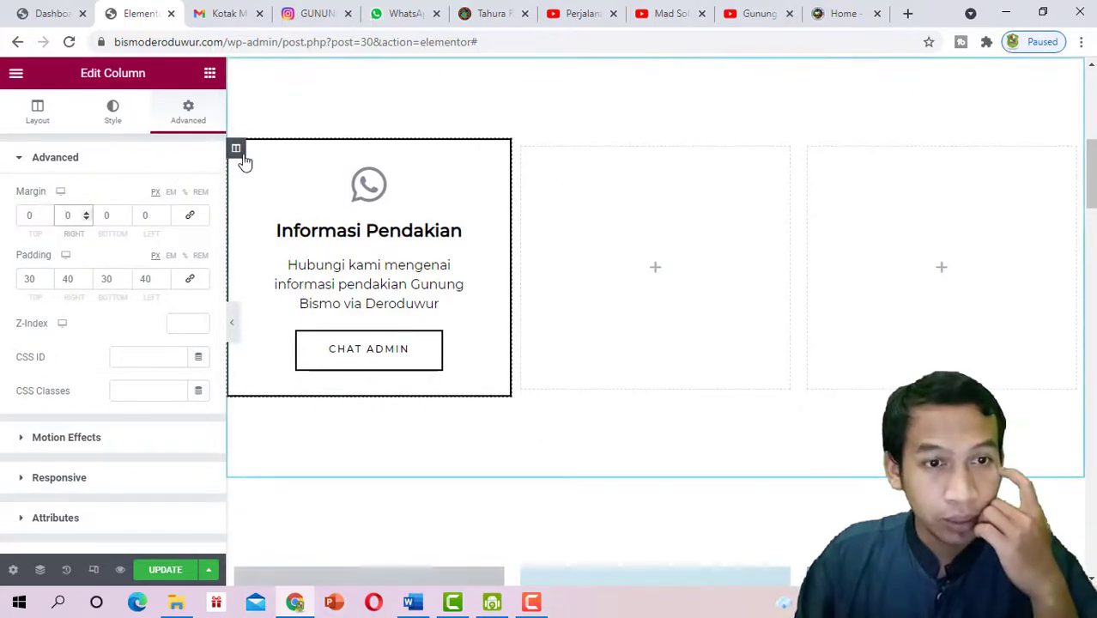
Set the Informasi Pendakian column's right and left margins to 20 px and preview the page without the editing panel
{"action": "left_click", "coordinate": [394, 267]}
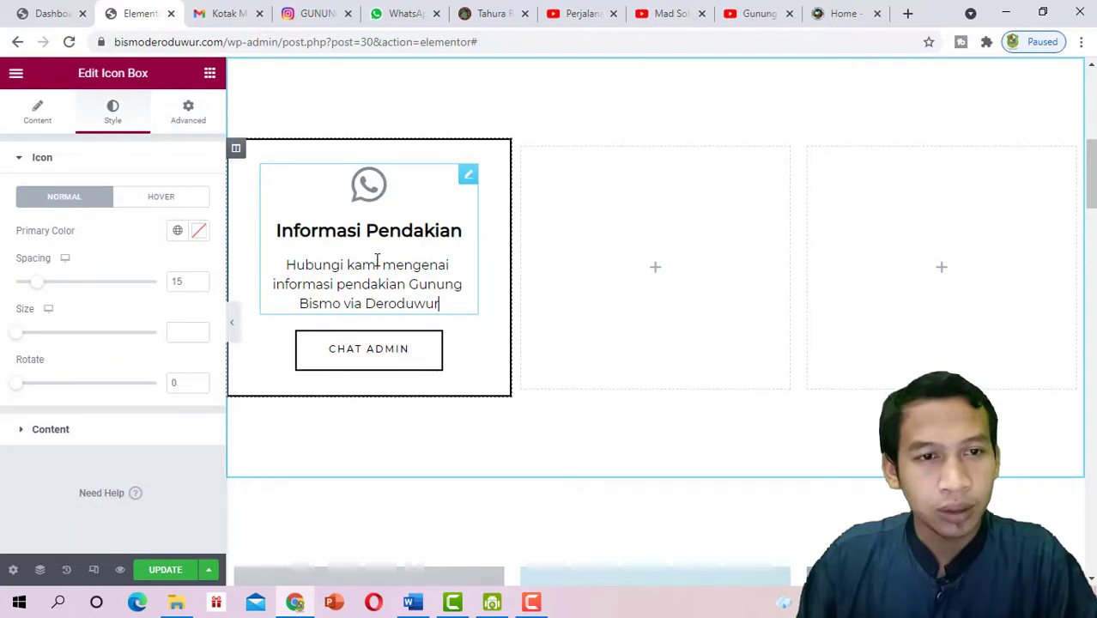
{"action": "left_click", "coordinate": [237, 155]}
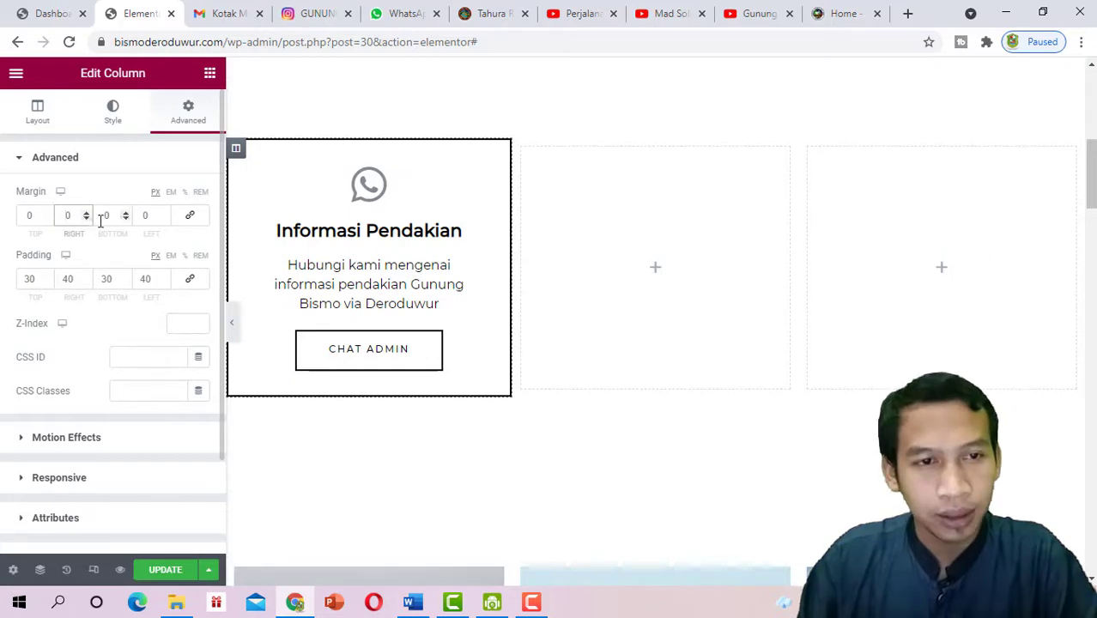
{"action": "type", "text": "200"}
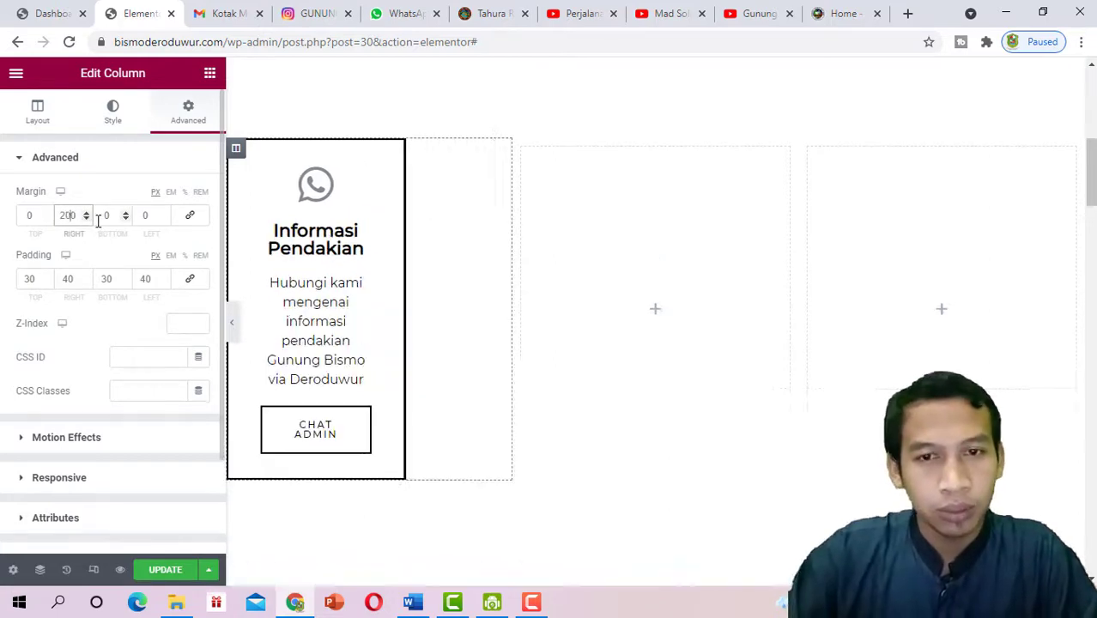
{"action": "key", "text": "BackSpace"}
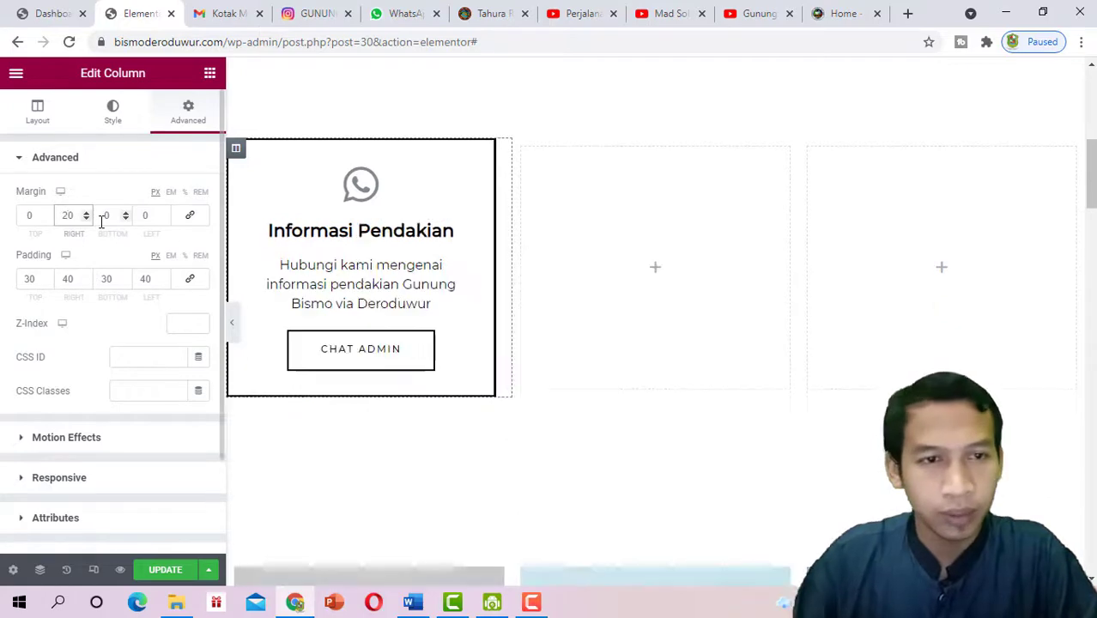
{"action": "left_click", "coordinate": [148, 215]}
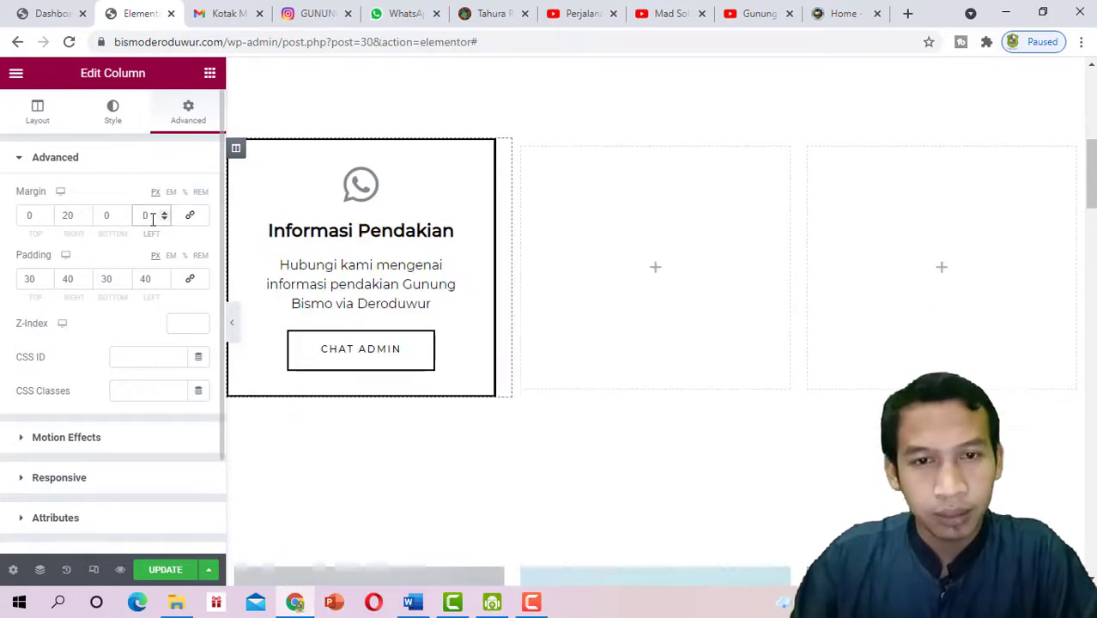
{"action": "type", "text": "20"}
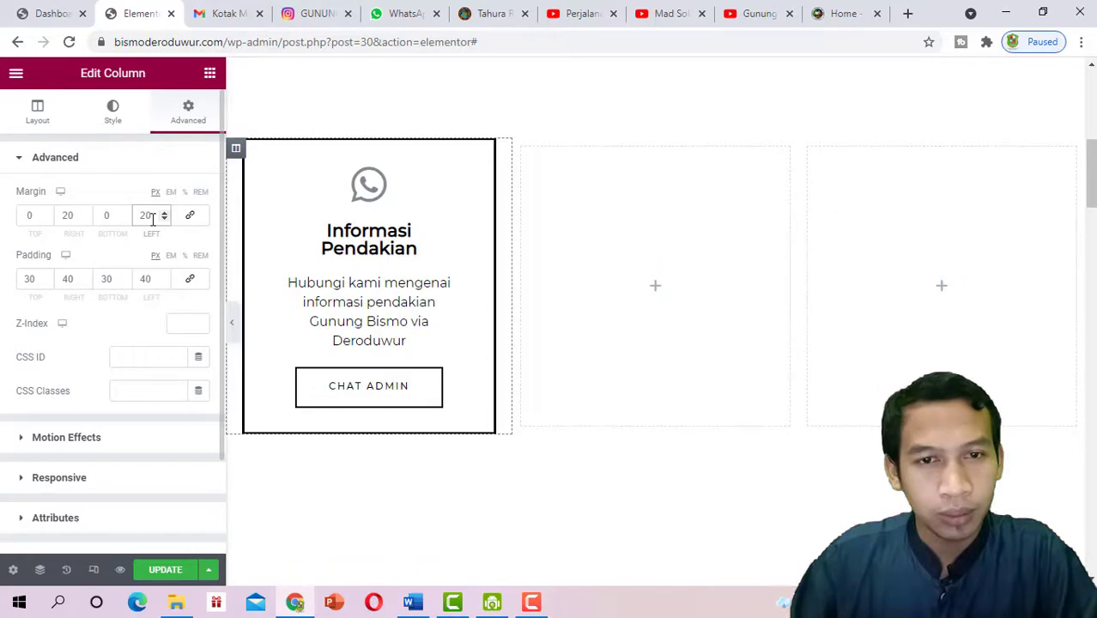
{"action": "left_click", "coordinate": [231, 323]}
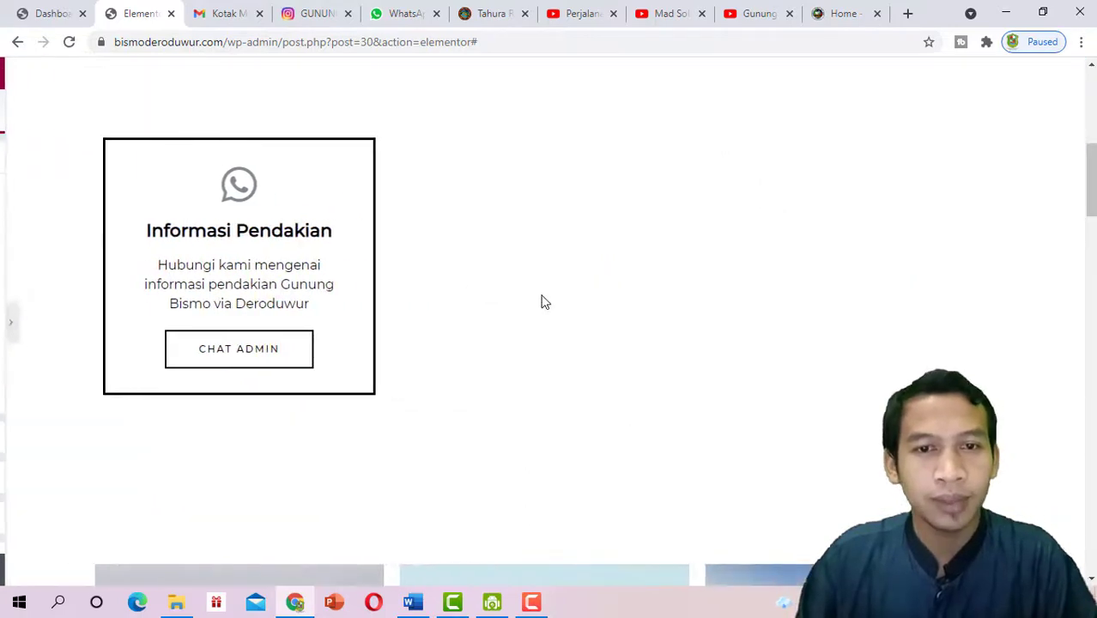
{"action": "left_click", "coordinate": [4, 326]}
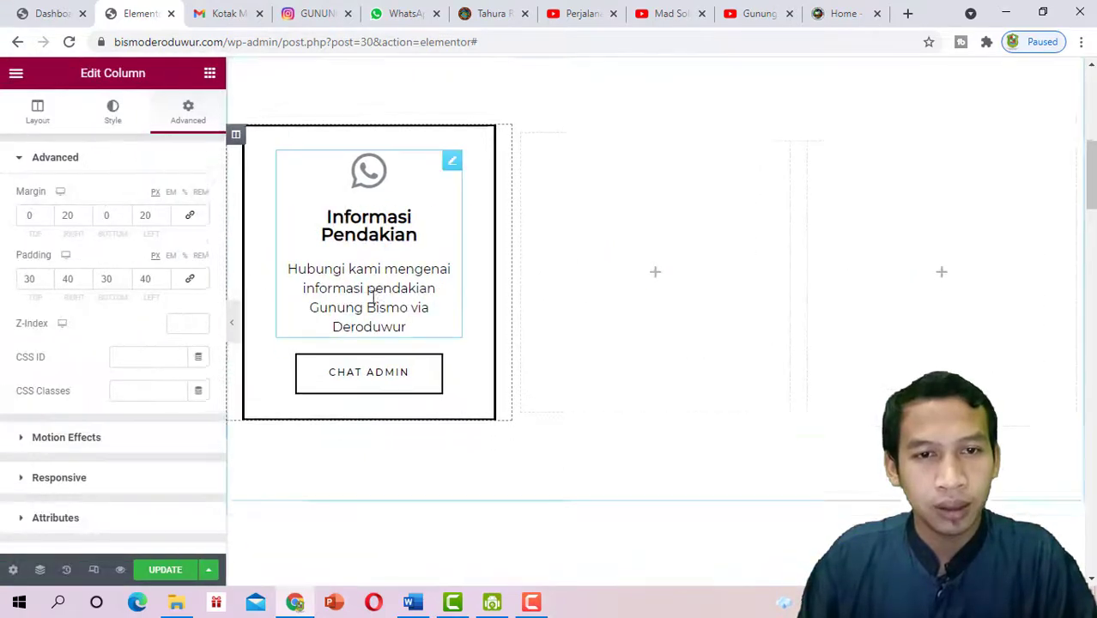
{"action": "scroll", "coordinate": [341, 296], "scroll_direction": "down", "scroll_amount": 2}
{"action": "left_click", "coordinate": [233, 326]}
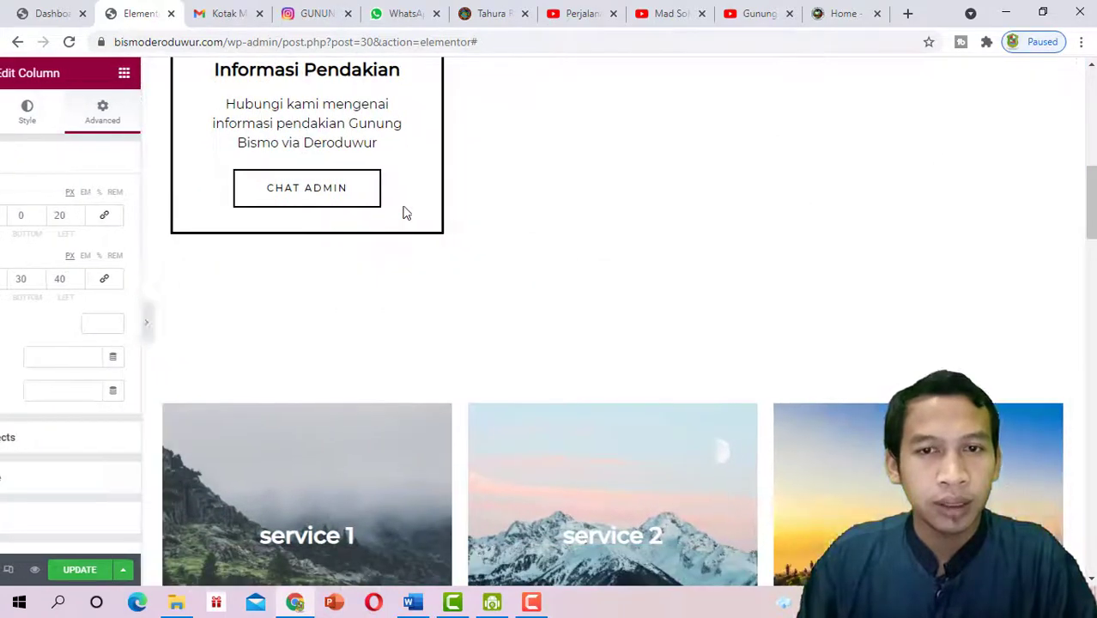
{"action": "scroll", "coordinate": [443, 247], "scroll_direction": "up", "scroll_amount": 3}
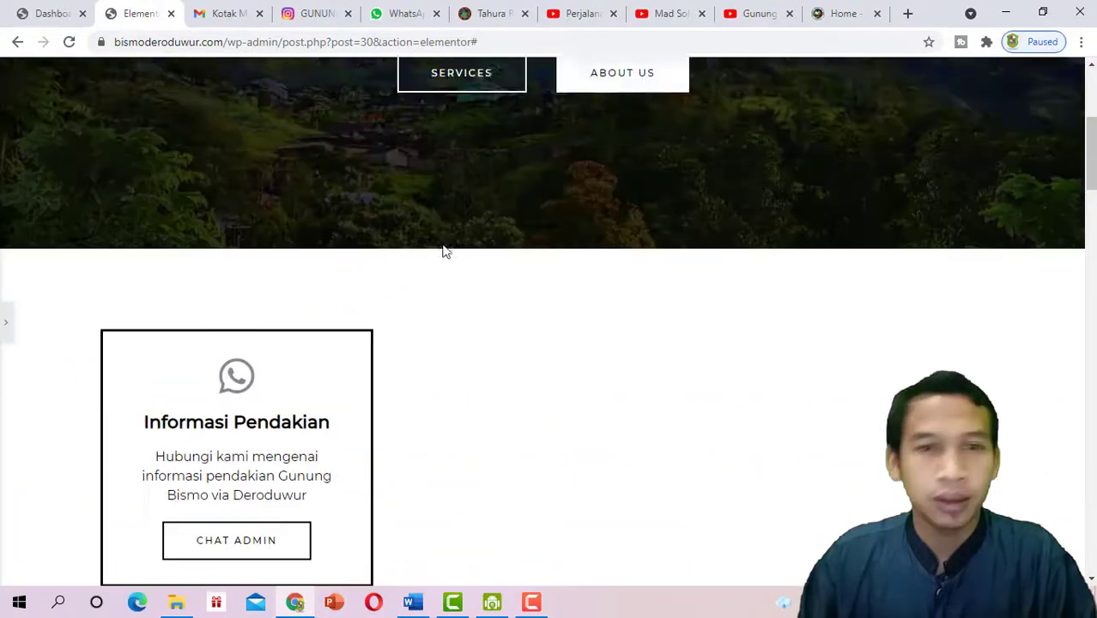
{"action": "scroll", "coordinate": [444, 357], "scroll_direction": "down", "scroll_amount": 1}
{"action": "scroll", "coordinate": [445, 356], "scroll_direction": "down", "scroll_amount": 2}
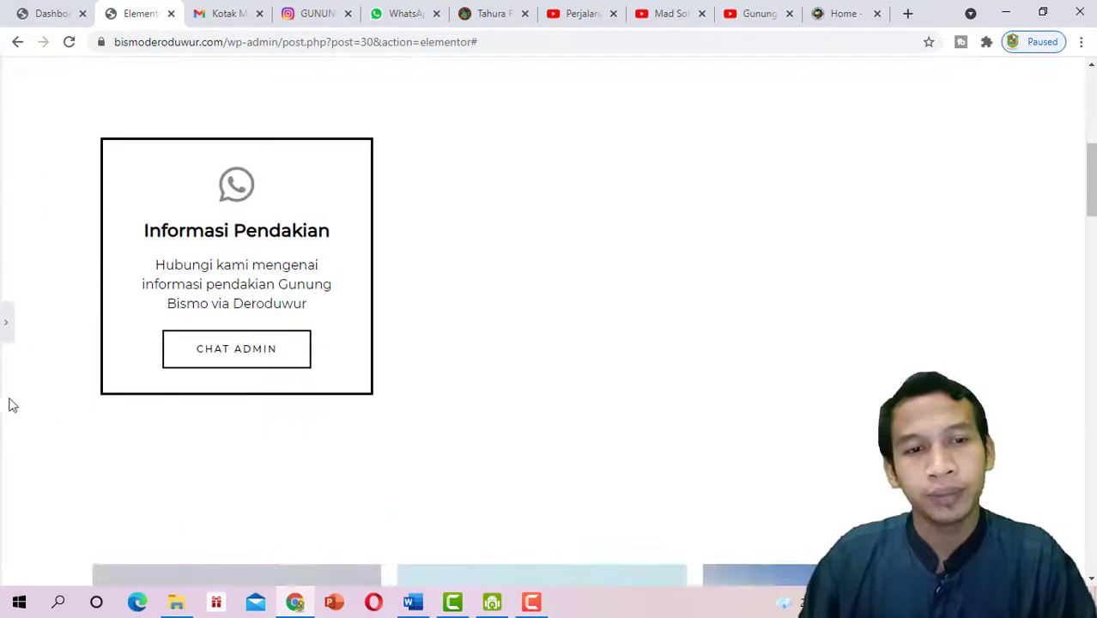
Reopen the Informasi Pendakian column for editing and give it a classic background in very light pink, #F9F5F5
{"action": "left_click", "coordinate": [4, 334]}
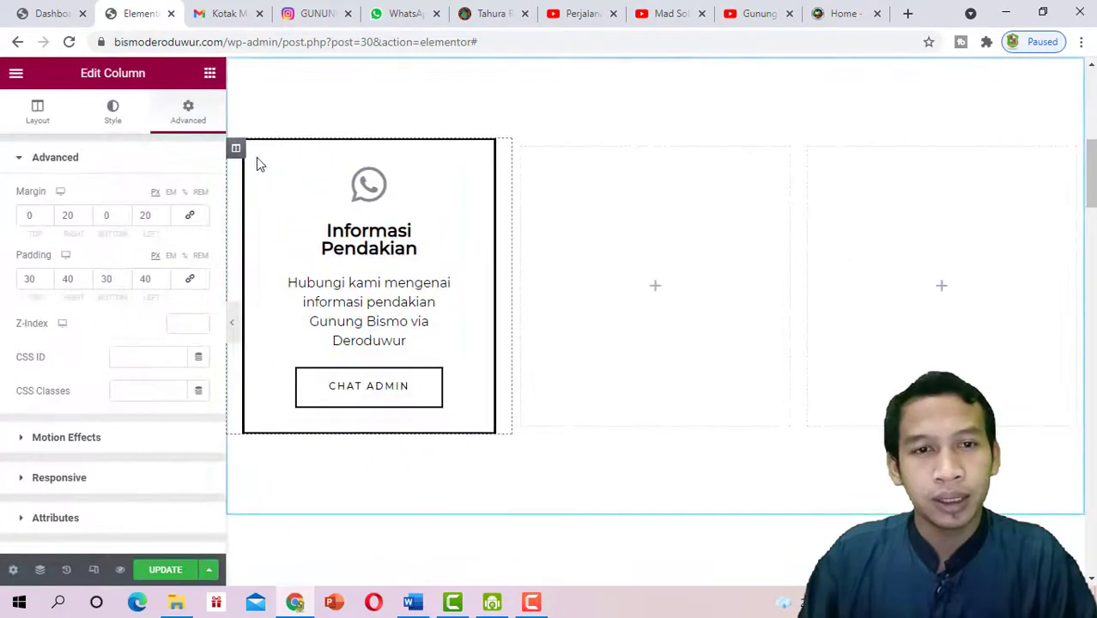
{"action": "right_click", "coordinate": [237, 156]}
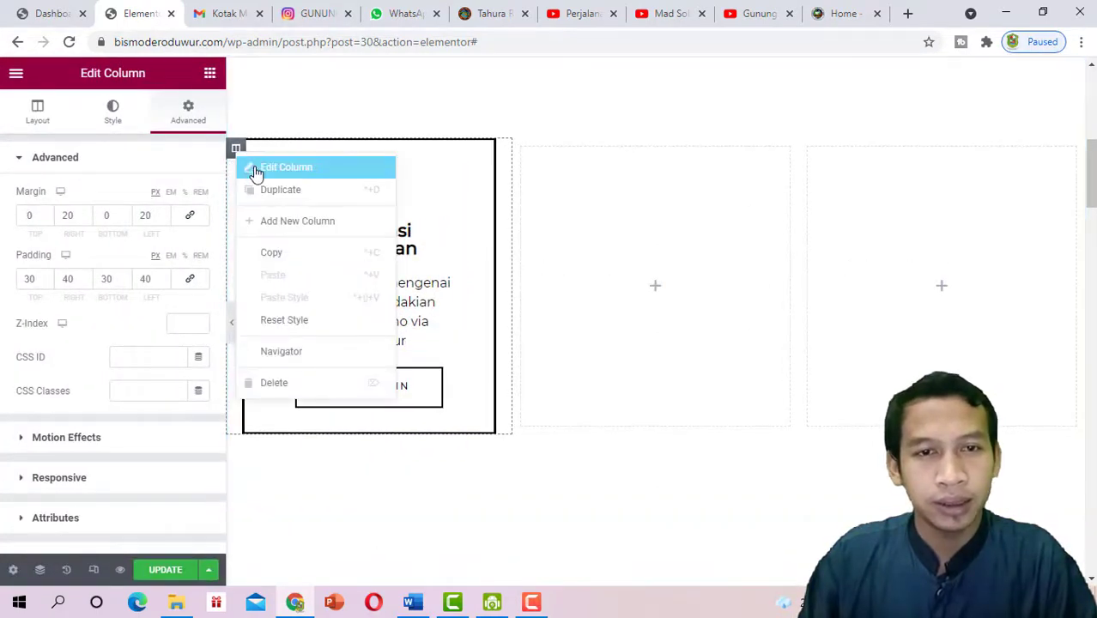
{"action": "left_click", "coordinate": [255, 172]}
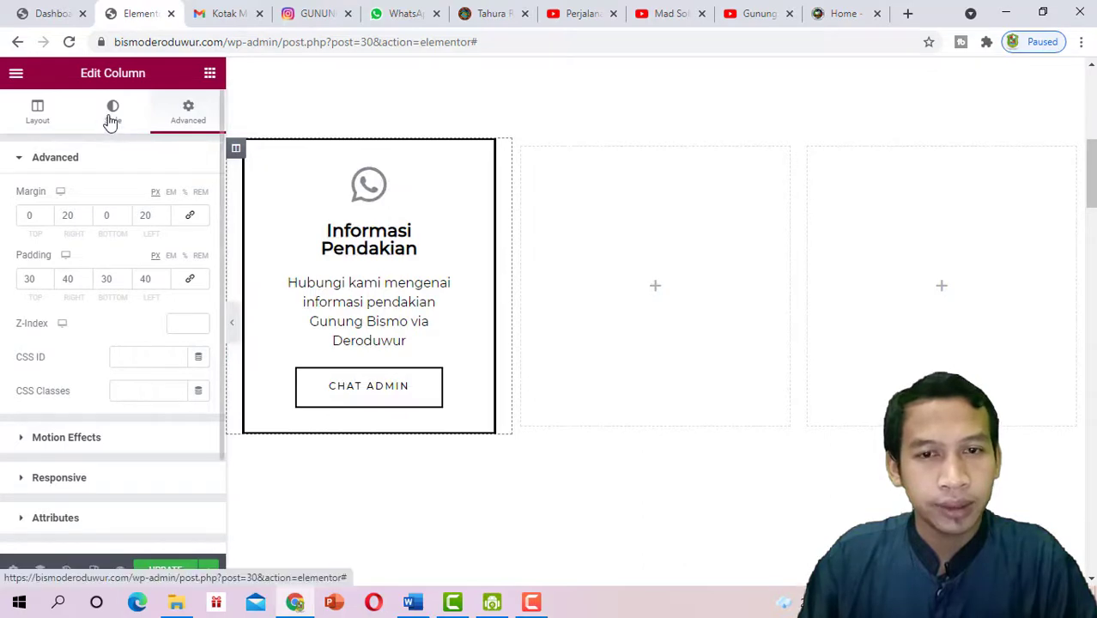
{"action": "left_click", "coordinate": [111, 121]}
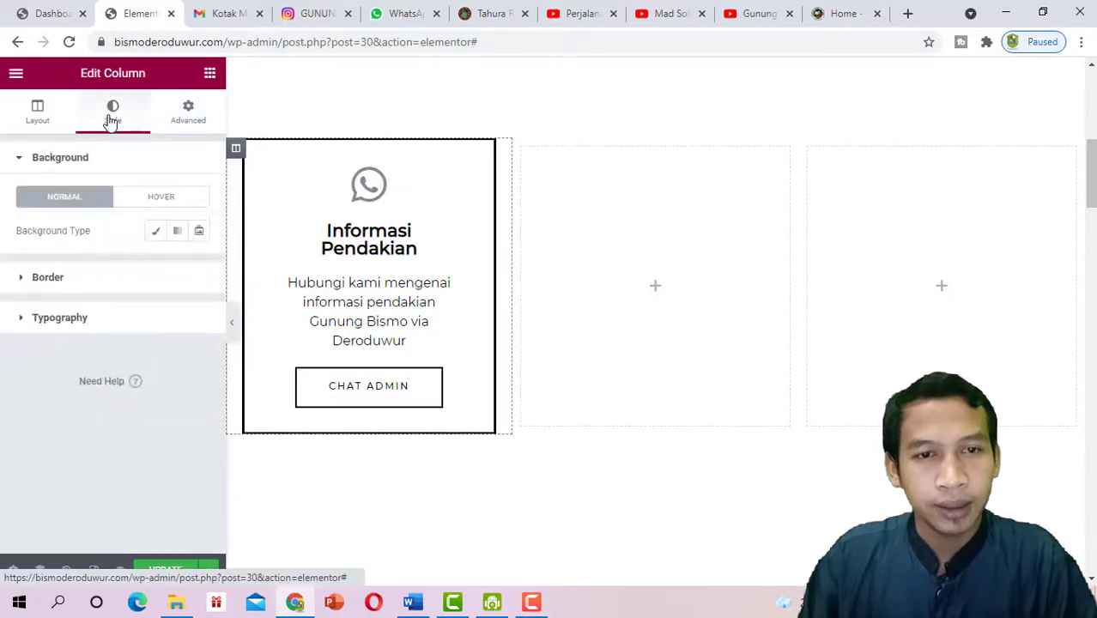
{"action": "left_click", "coordinate": [157, 232]}
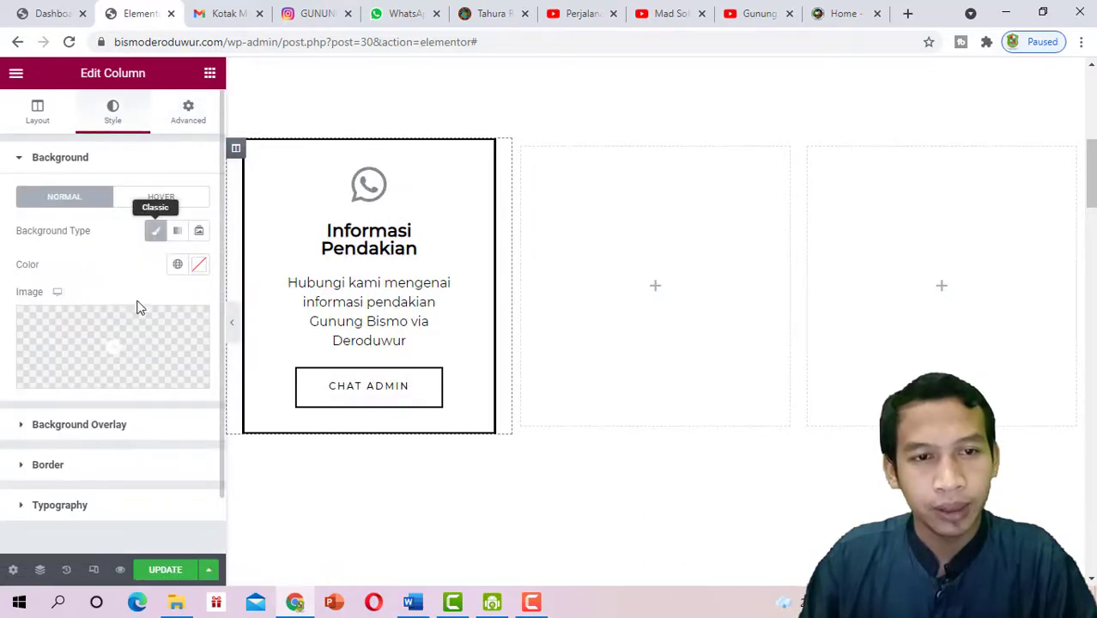
{"action": "left_click", "coordinate": [200, 268]}
{"action": "left_click_drag", "start_coordinate": [202, 341], "coordinate": [117, 326]}
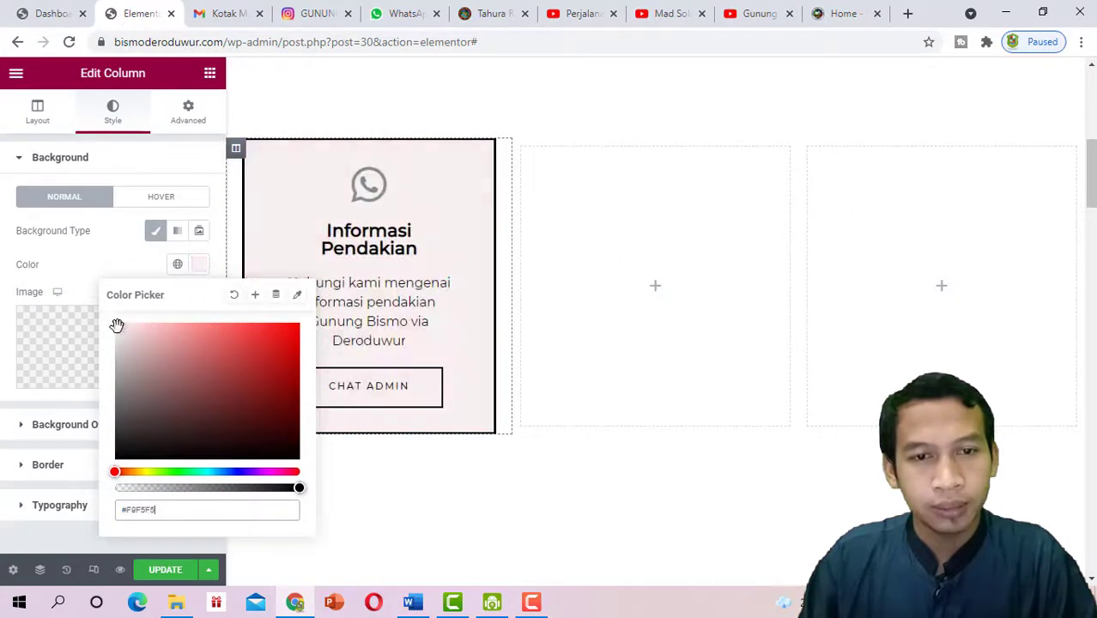
Try red, green and blue tones for the column's background colour, ending on pale green #C3E1D3
{"action": "left_click", "coordinate": [255, 357]}
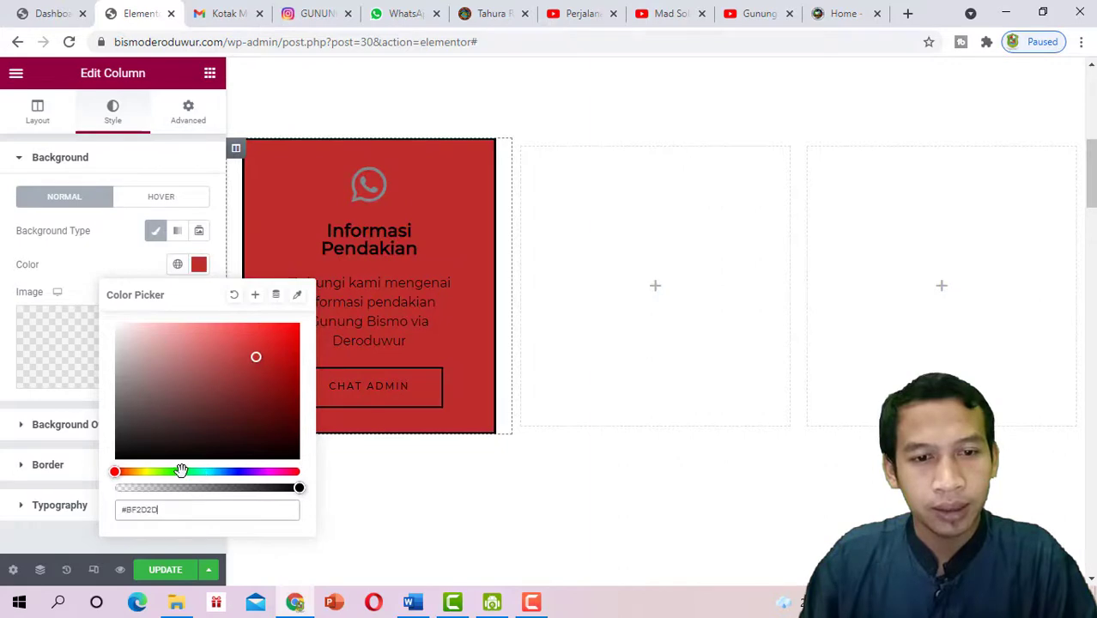
{"action": "left_click", "coordinate": [181, 471]}
{"action": "mouse_move", "coordinate": [254, 360]}
{"action": "left_mouse_down"}
{"action": "mouse_move", "coordinate": [240, 391]}
{"action": "mouse_move", "coordinate": [146, 358]}
{"action": "mouse_move", "coordinate": [118, 365]}
{"action": "mouse_move", "coordinate": [122, 328]}
{"action": "mouse_move", "coordinate": [127, 340]}
{"action": "mouse_move", "coordinate": [115, 343]}
{"action": "mouse_move", "coordinate": [140, 325]}
{"action": "left_mouse_up"}
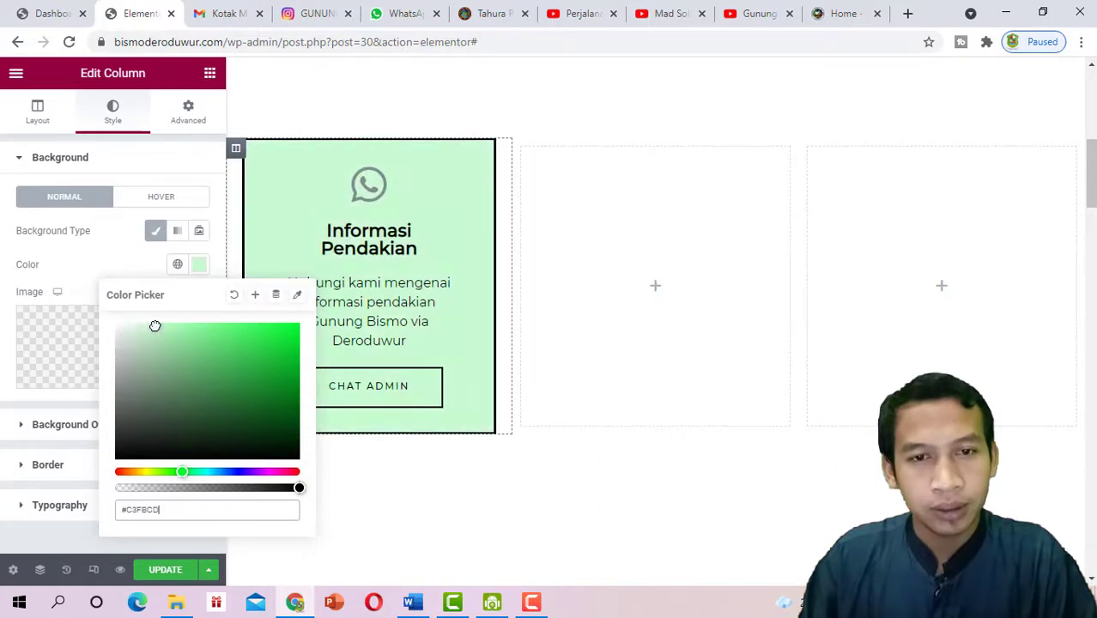
{"action": "left_click", "coordinate": [226, 471]}
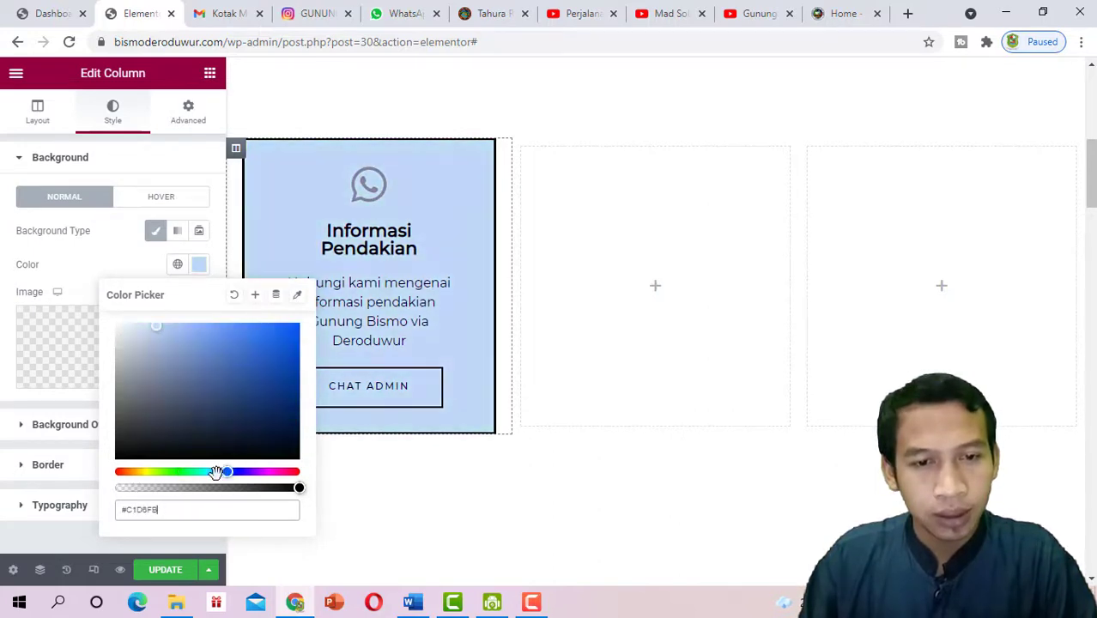
{"action": "left_click_drag", "start_coordinate": [217, 470], "coordinate": [194, 471]}
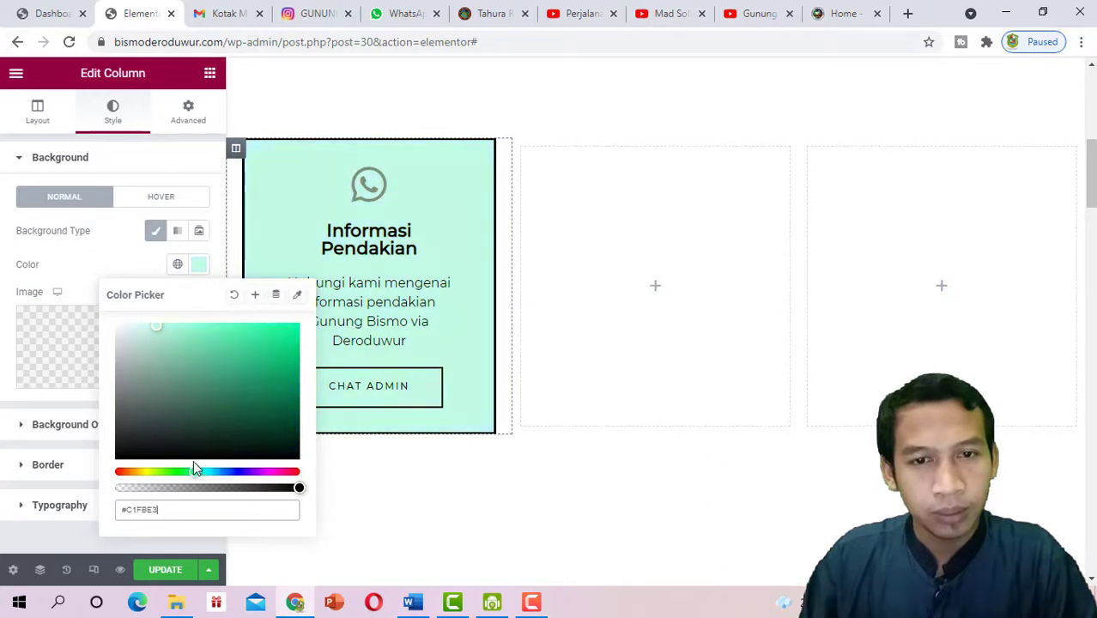
{"action": "mouse_move", "coordinate": [268, 352]}
{"action": "left_mouse_down"}
{"action": "mouse_move", "coordinate": [272, 340]}
{"action": "mouse_move", "coordinate": [195, 342]}
{"action": "mouse_move", "coordinate": [203, 348]}
{"action": "mouse_move", "coordinate": [139, 339]}
{"action": "left_mouse_up"}
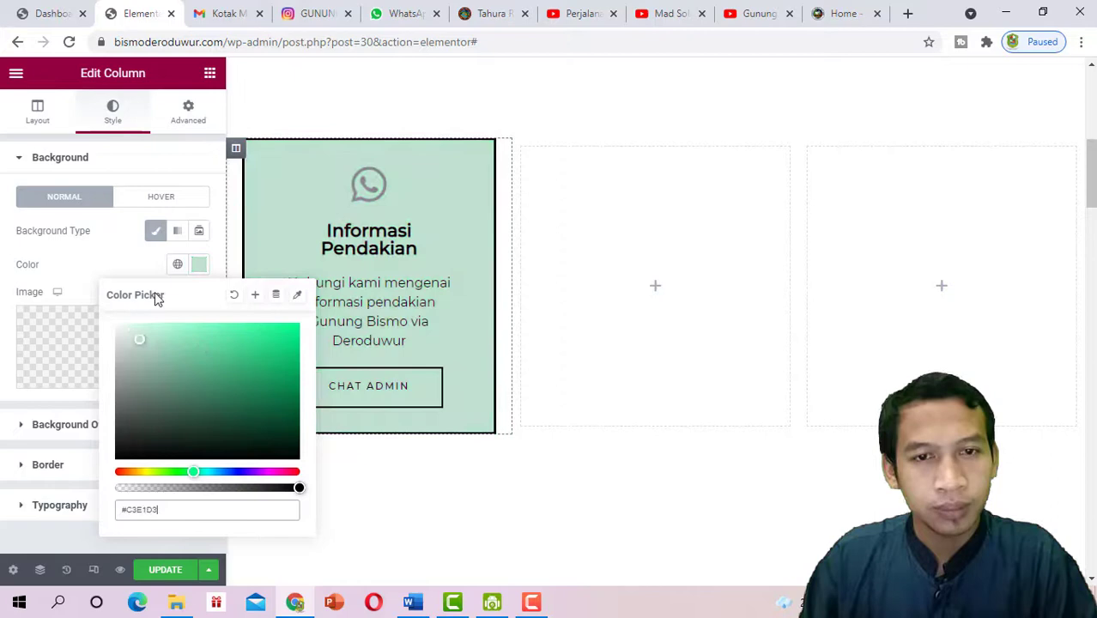
Set the column's hover background type to classic without picking a colour, and return to its normal-state background settings
{"action": "left_click", "coordinate": [155, 198]}
{"action": "left_click", "coordinate": [154, 198]}
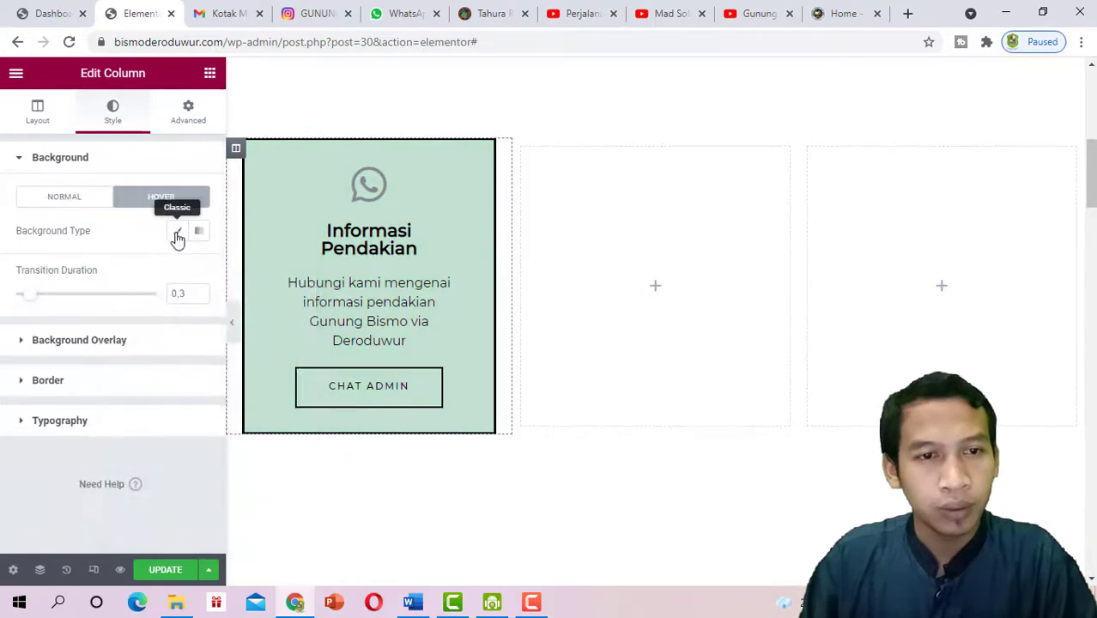
{"action": "left_click", "coordinate": [178, 232]}
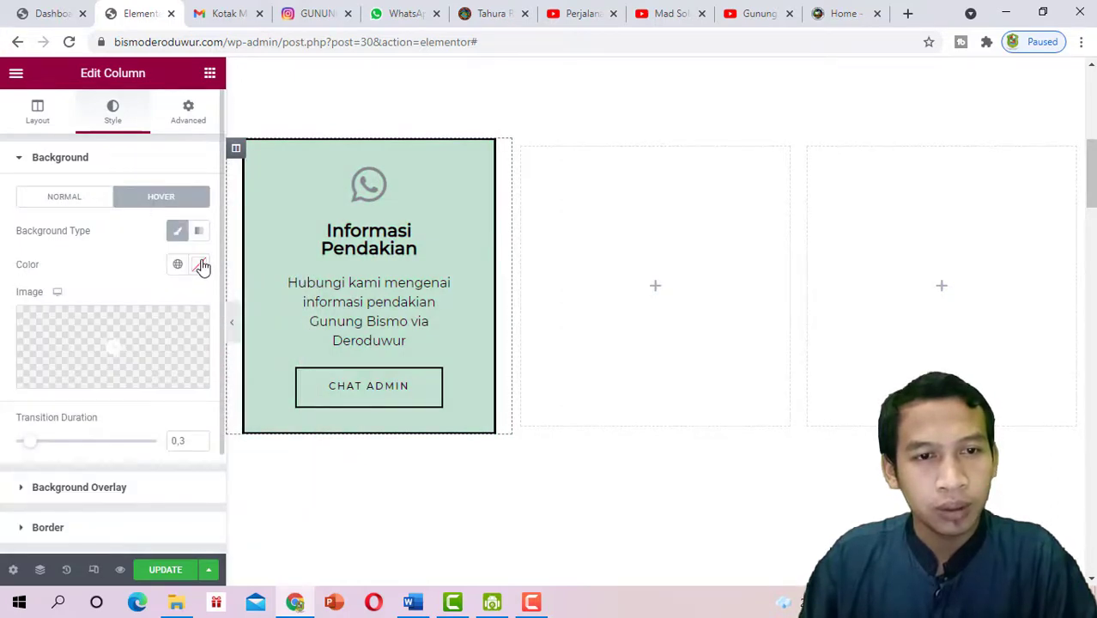
{"action": "left_click", "coordinate": [200, 266]}
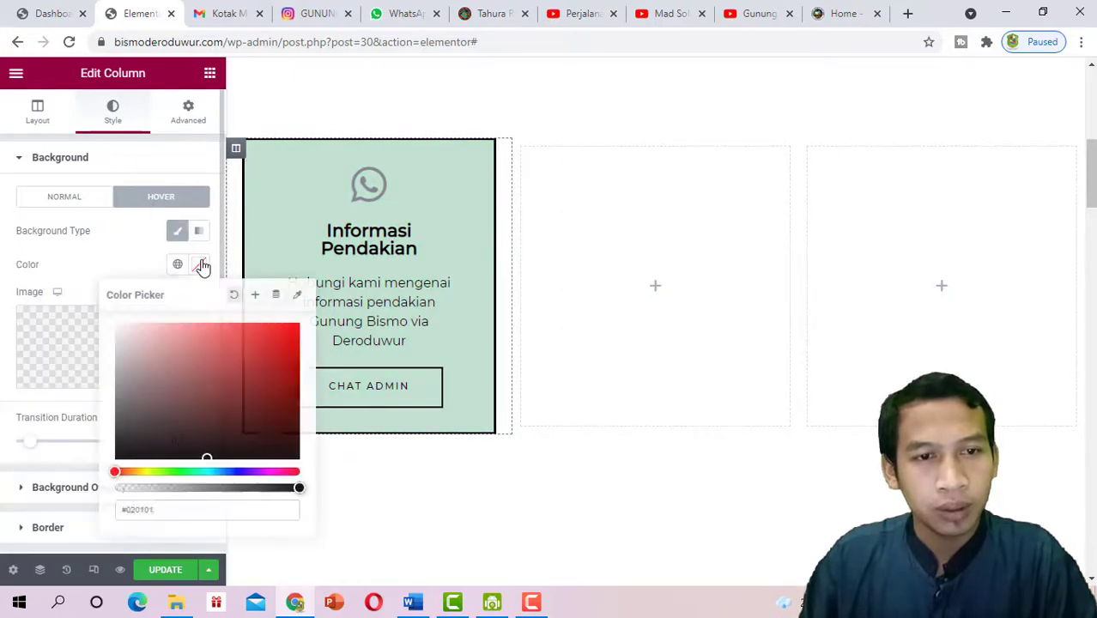
{"action": "left_click", "coordinate": [100, 206]}
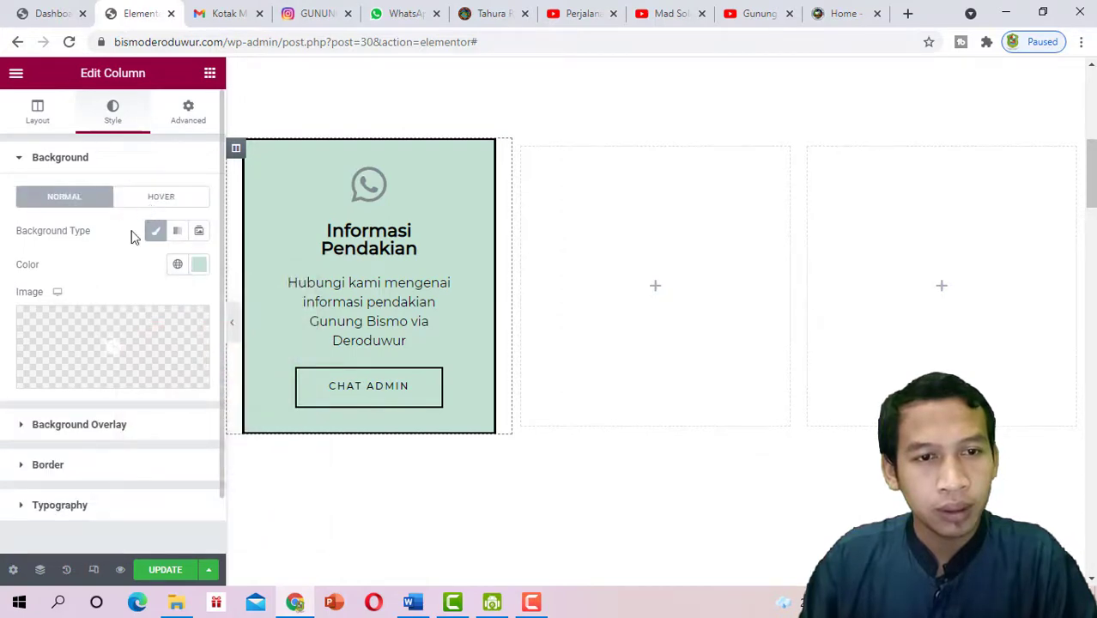
Change the column's normal background to a gradient and set its first colour to light grey-green #CCDDD5
{"action": "left_click", "coordinate": [177, 234]}
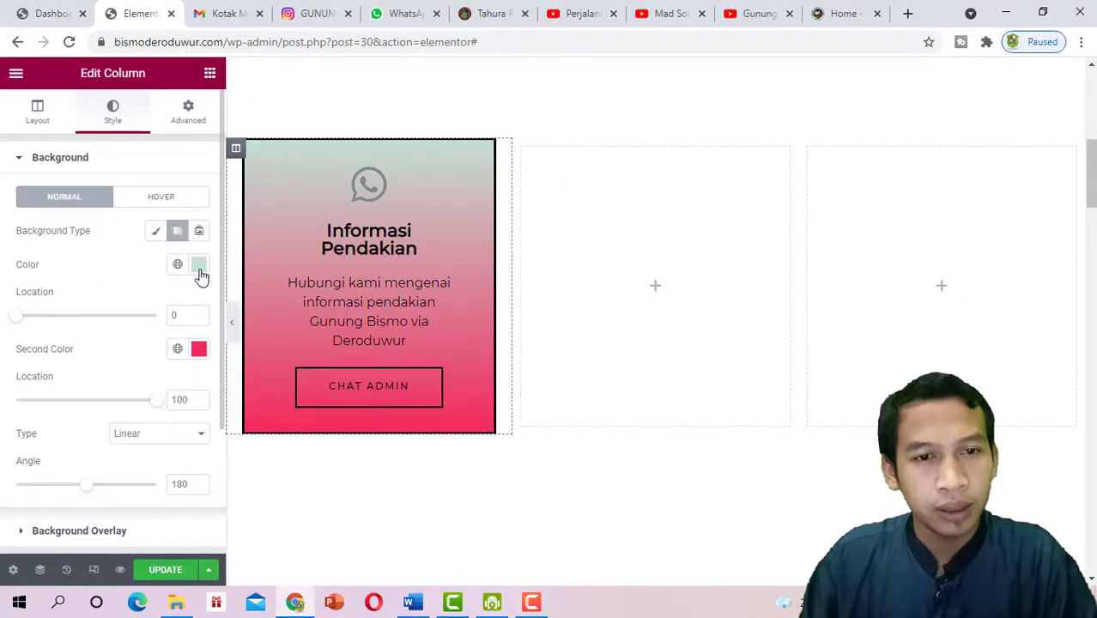
{"action": "left_click", "coordinate": [199, 266]}
{"action": "left_click", "coordinate": [176, 366]}
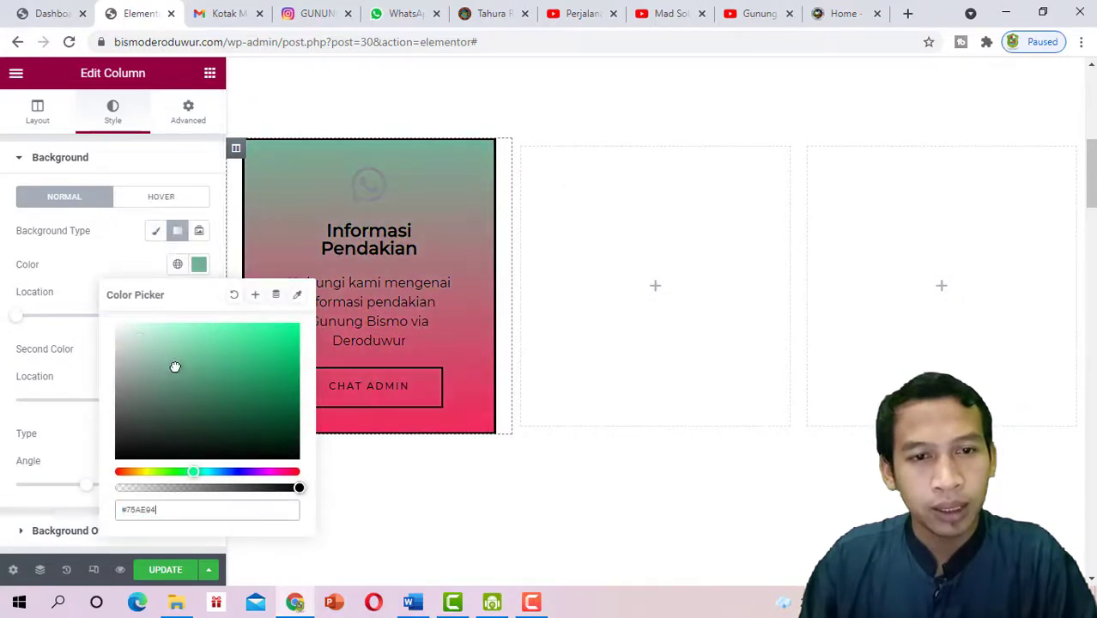
{"action": "left_click_drag", "start_coordinate": [147, 341], "coordinate": [119, 319]}
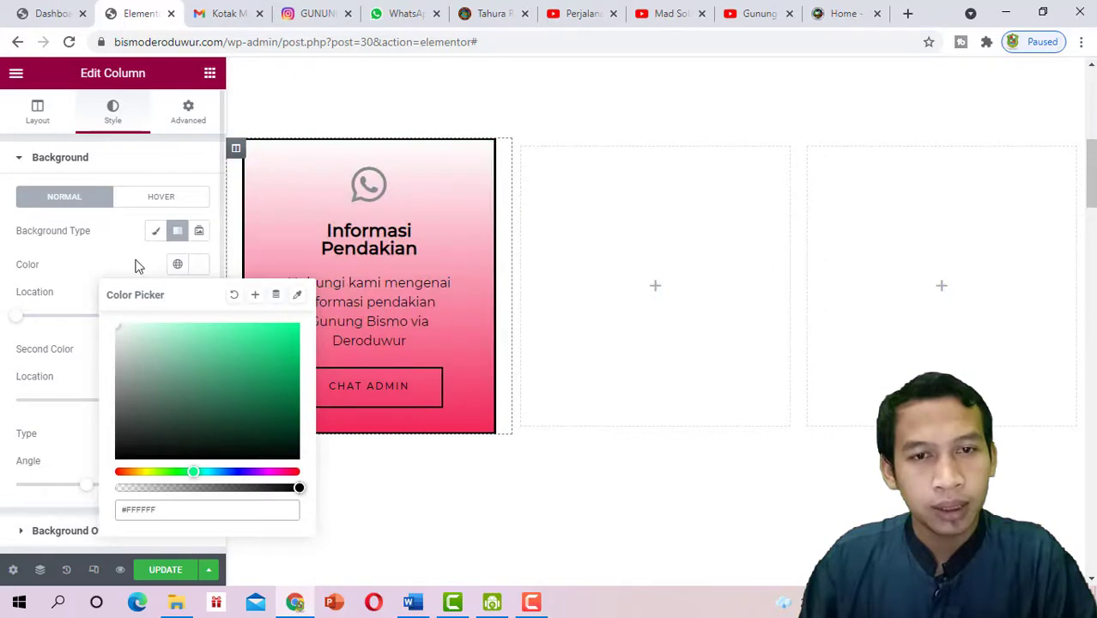
{"action": "left_click", "coordinate": [128, 336]}
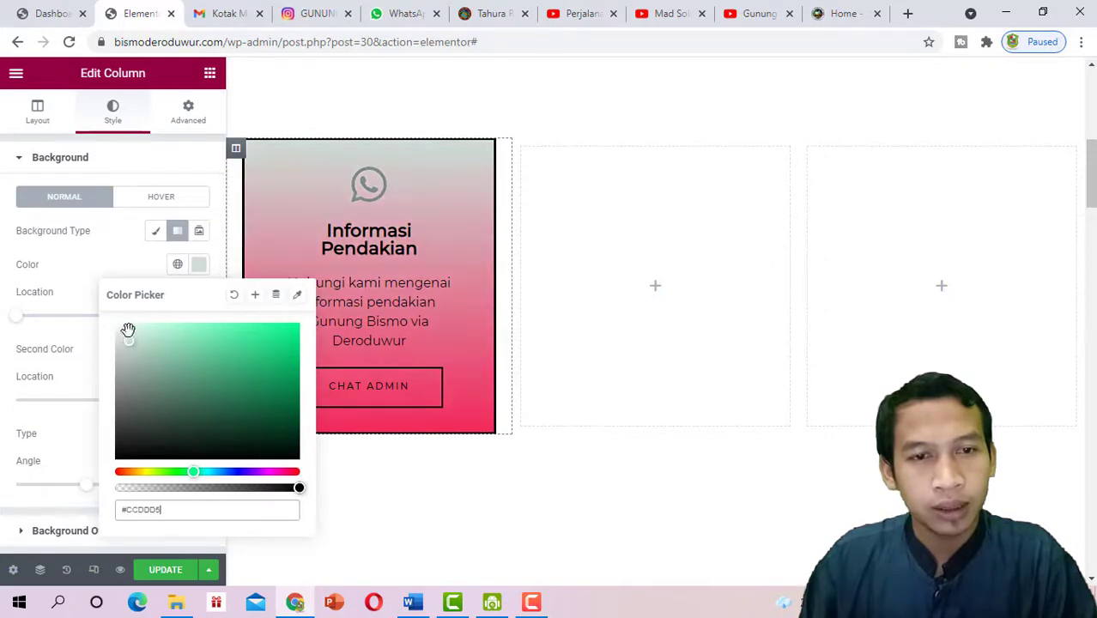
{"action": "left_click", "coordinate": [119, 261]}
Set the gradient's second colour to dark teal #266D64 and preview the page without the editing panel
{"action": "left_click", "coordinate": [199, 348]}
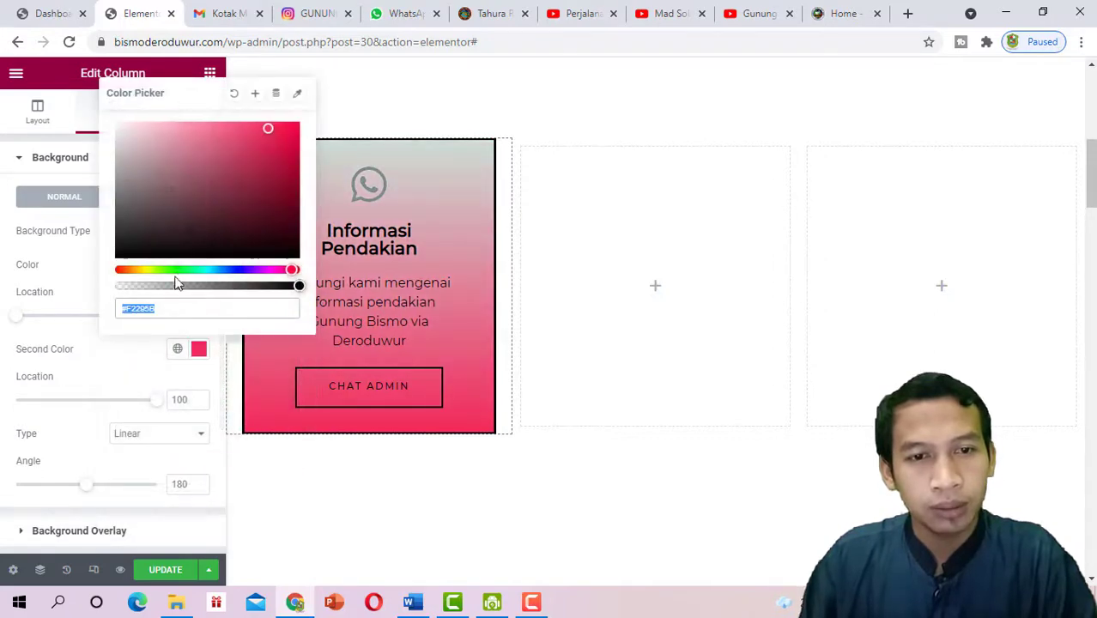
{"action": "left_click", "coordinate": [203, 271]}
{"action": "left_click_drag", "start_coordinate": [225, 244], "coordinate": [234, 203]}
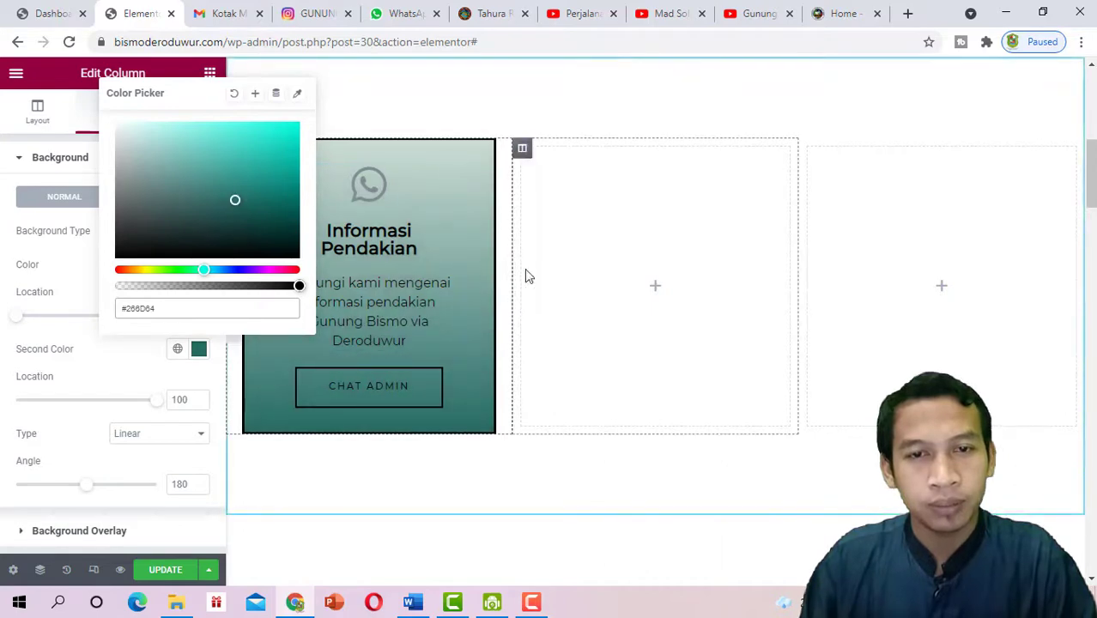
{"action": "left_click", "coordinate": [524, 269]}
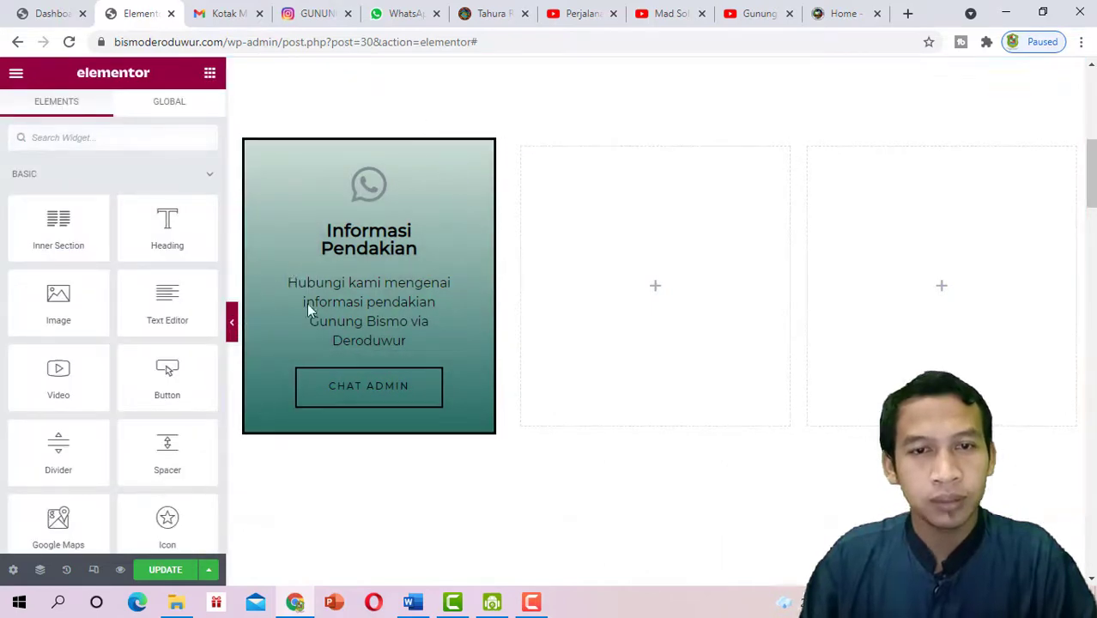
{"action": "left_click", "coordinate": [232, 322]}
{"action": "scroll", "coordinate": [613, 376], "scroll_direction": "down", "scroll_amount": 2}
{"action": "scroll", "coordinate": [606, 375], "scroll_direction": "up", "scroll_amount": 4}
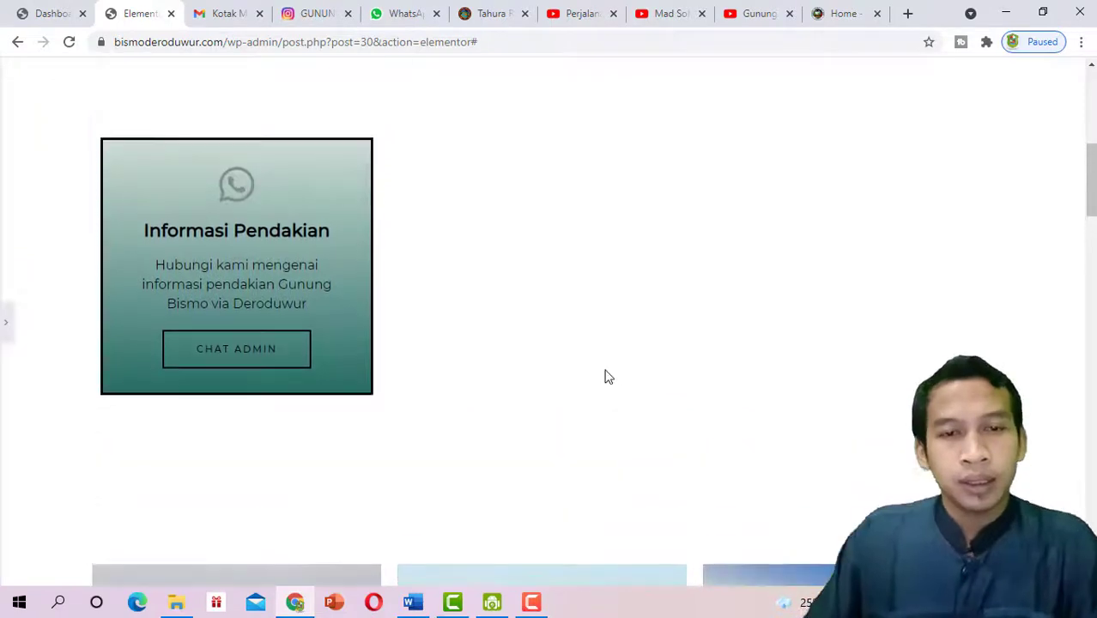
{"action": "scroll", "coordinate": [498, 380], "scroll_direction": "down", "scroll_amount": 2}
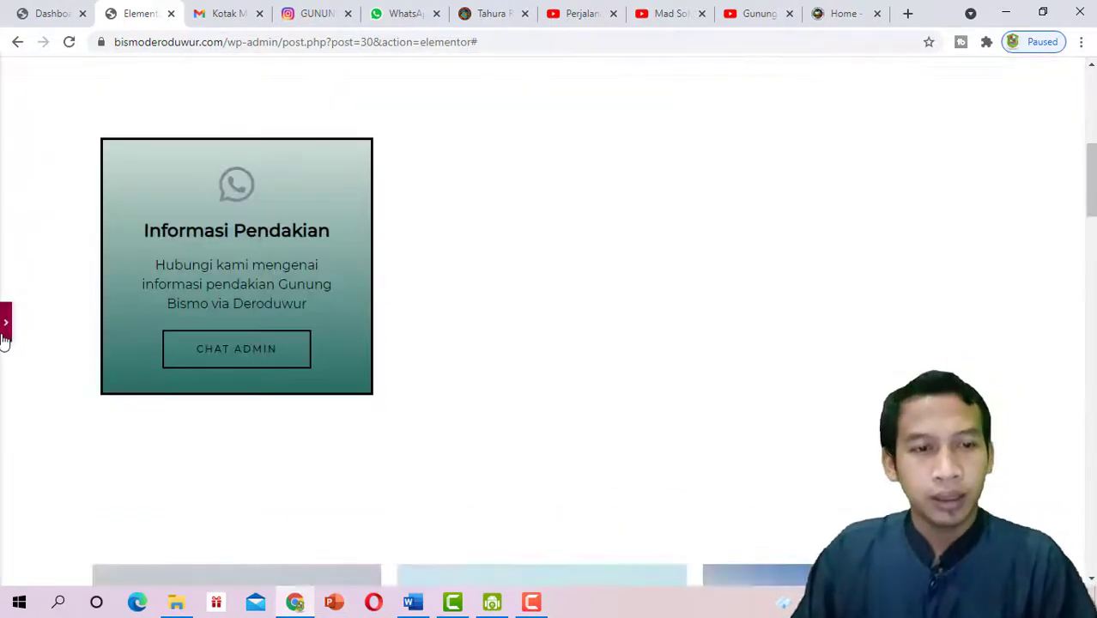
Open the Informasi Pendakian icon box for editing and set its icon's primary colour to white, #FFFFFF
{"action": "left_click", "coordinate": [5, 333]}
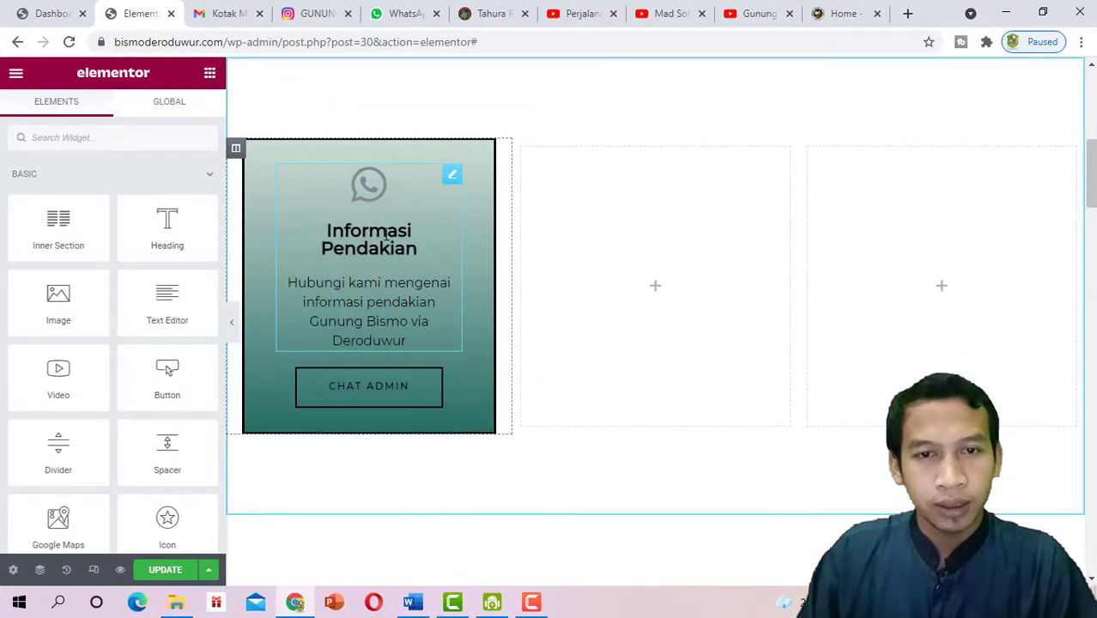
{"action": "left_click", "coordinate": [452, 178]}
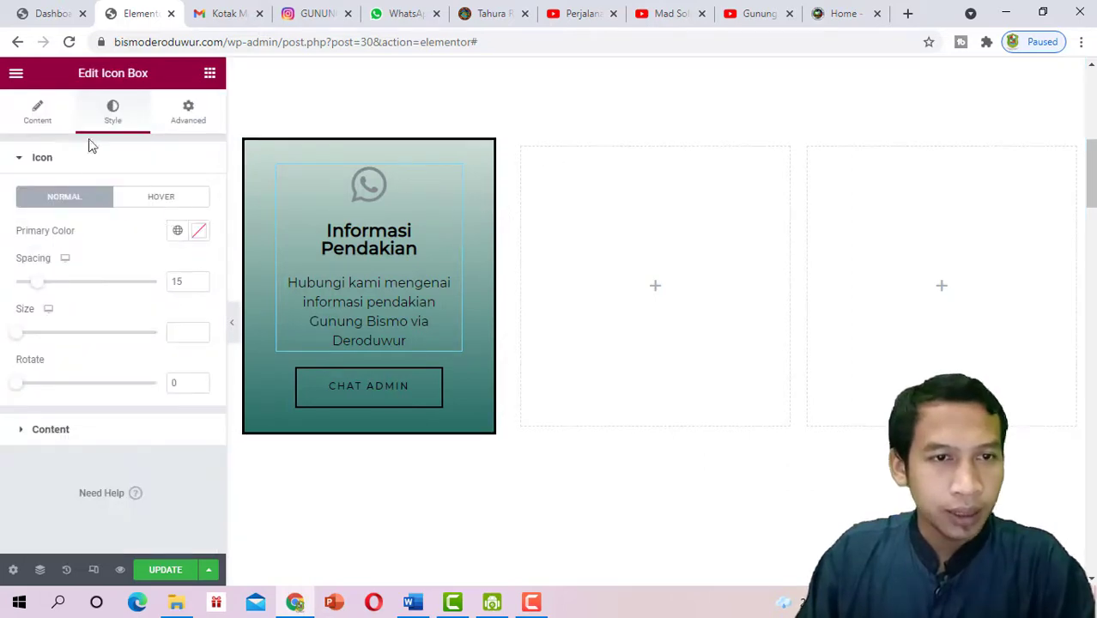
{"action": "left_click", "coordinate": [39, 116]}
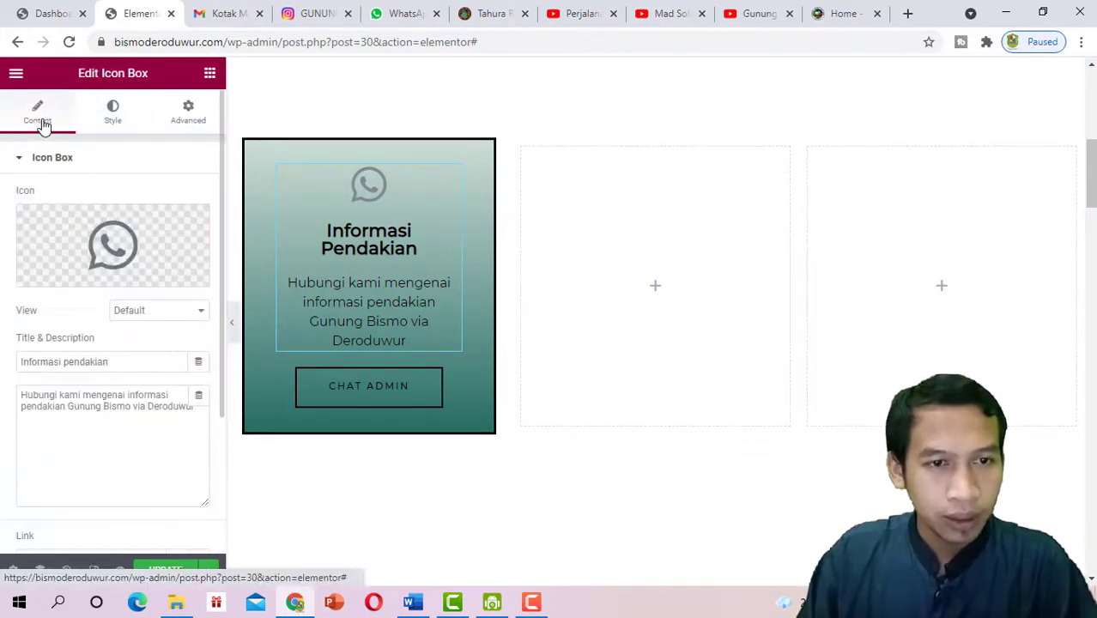
{"action": "left_click", "coordinate": [112, 113]}
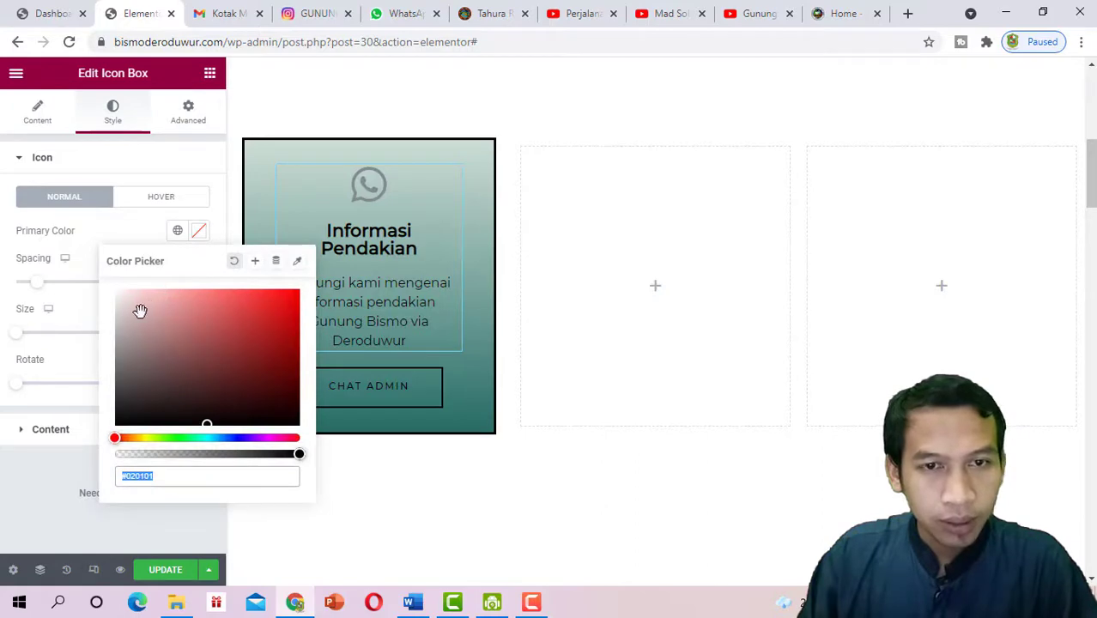
{"action": "type", "text": "#FFFFFF"}
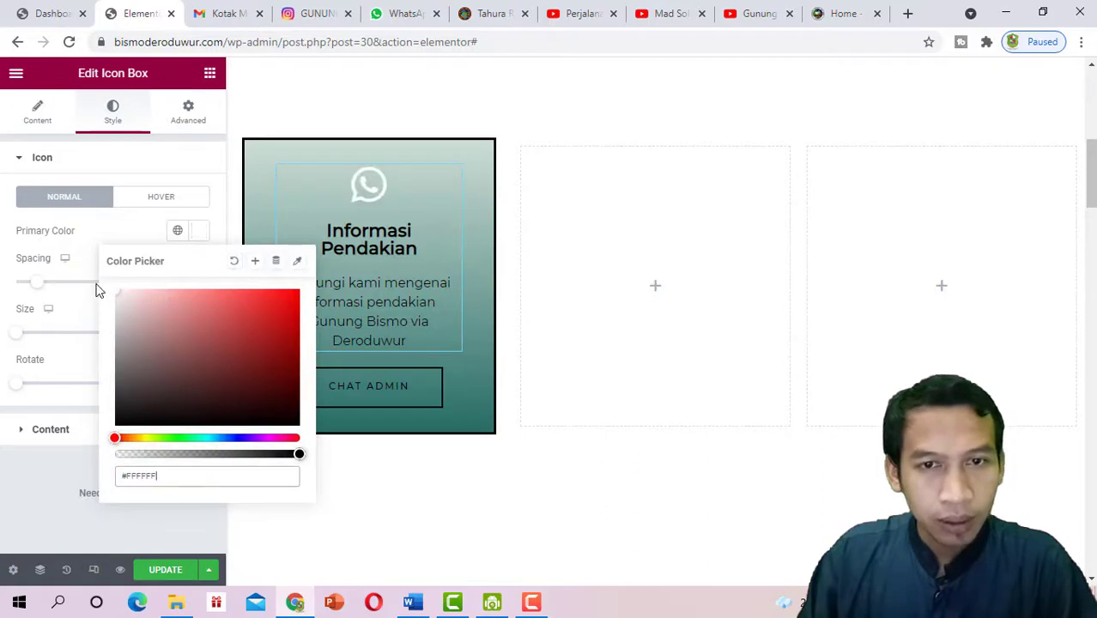
{"action": "left_click", "coordinate": [207, 177]}
Set the icon box's title colour to white, #FFFFFF
{"action": "left_click", "coordinate": [75, 199]}
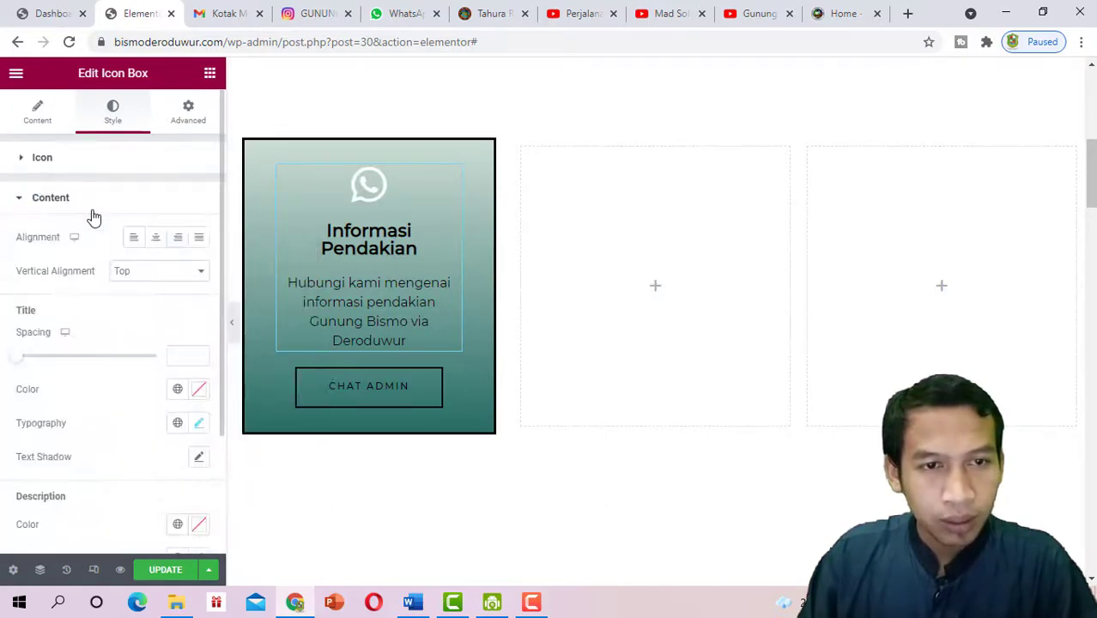
{"action": "left_click", "coordinate": [198, 390]}
{"action": "type", "text": "#FFFFFF"}
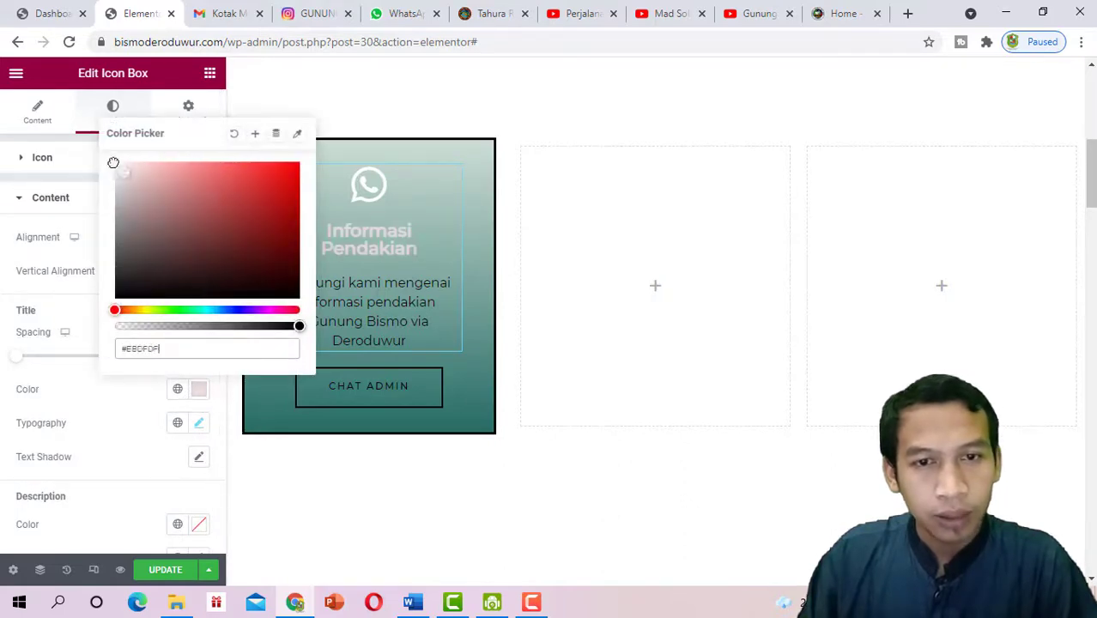
{"action": "scroll", "coordinate": [142, 474], "scroll_direction": "down", "scroll_amount": 1}
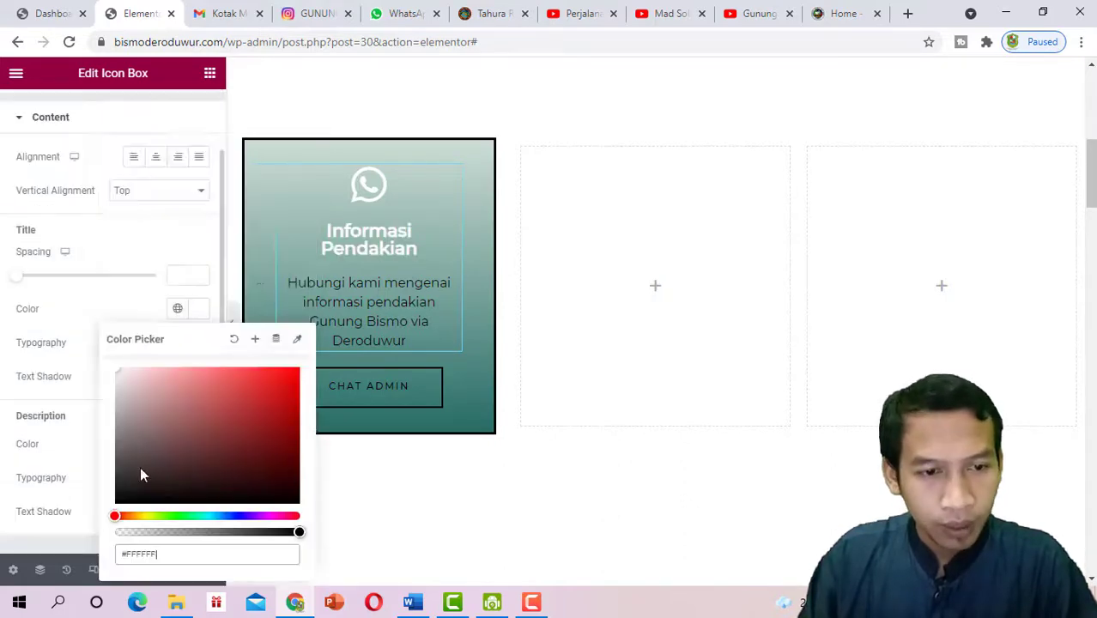
{"action": "left_click", "coordinate": [91, 297]}
{"action": "scroll", "coordinate": [91, 398], "scroll_direction": "down", "scroll_amount": 1}
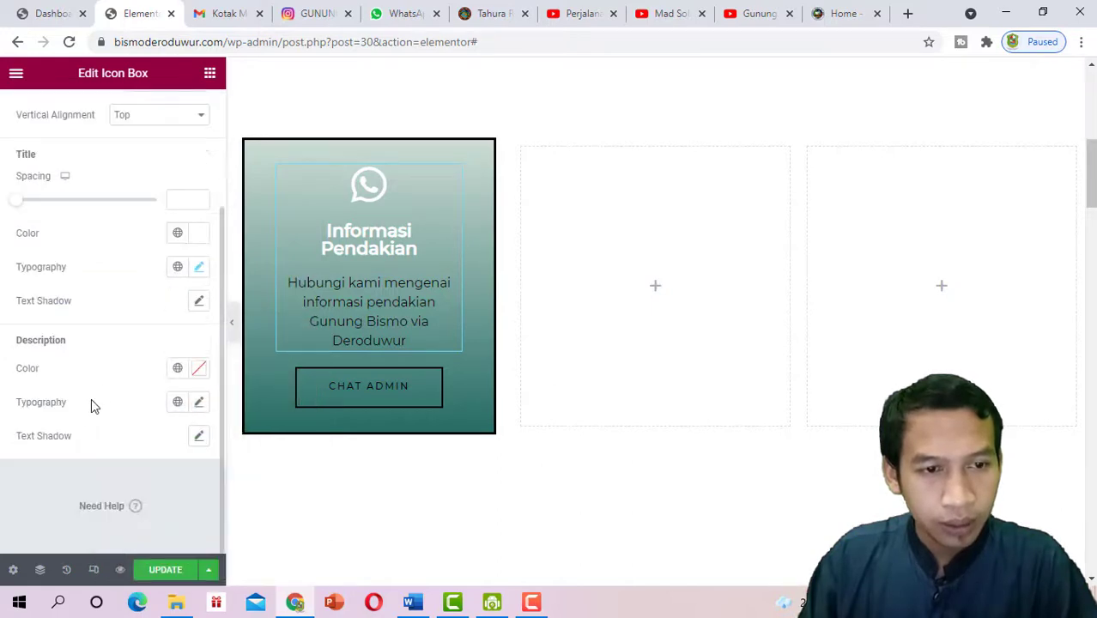
Set the Informasi Pendakian icon box's description colour to white, #FFFFFF
{"action": "left_click", "coordinate": [199, 369]}
{"action": "type", "text": "#FFFFFF"}
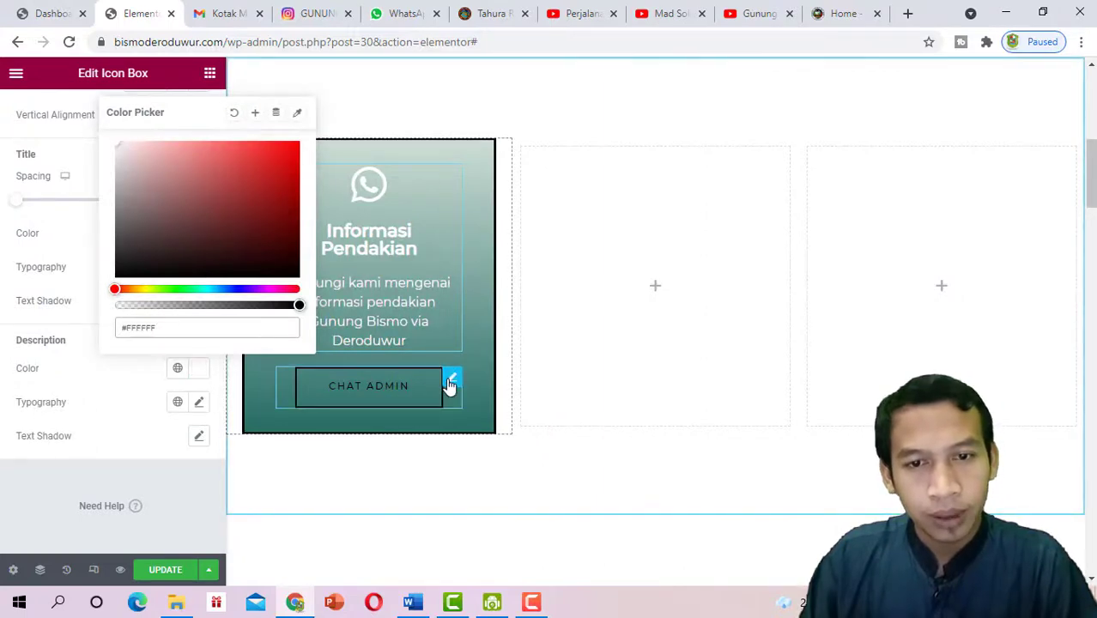
Set the Chat Admin button's normal text colour to near-white #FCFCFC and preview the page without the editing panel
{"action": "left_click", "coordinate": [450, 380]}
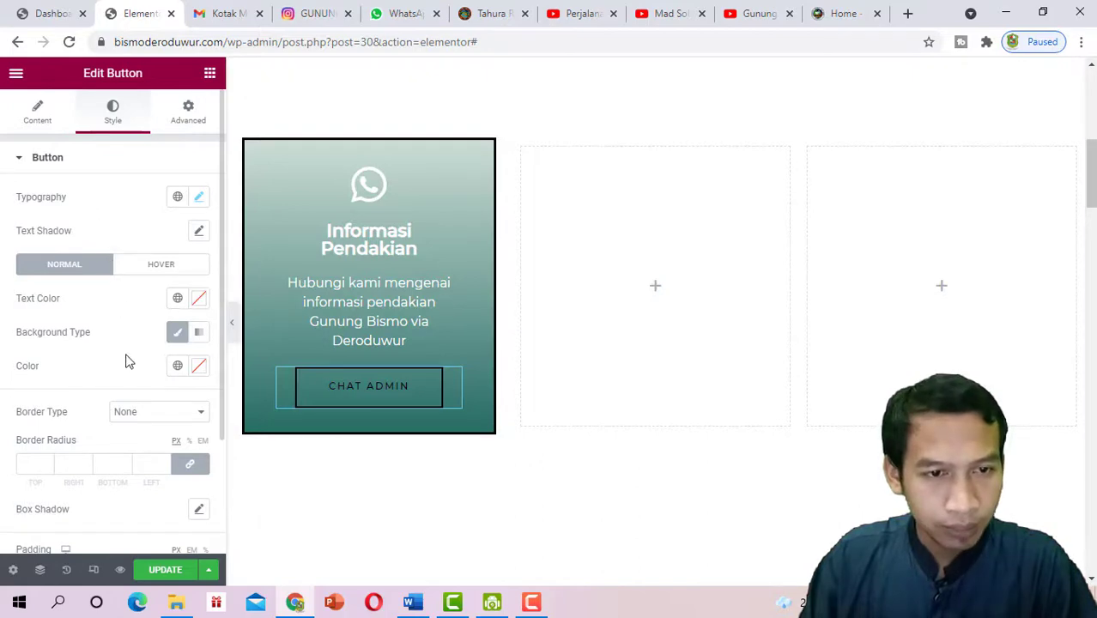
{"action": "scroll", "coordinate": [126, 367], "scroll_direction": "down", "scroll_amount": 2}
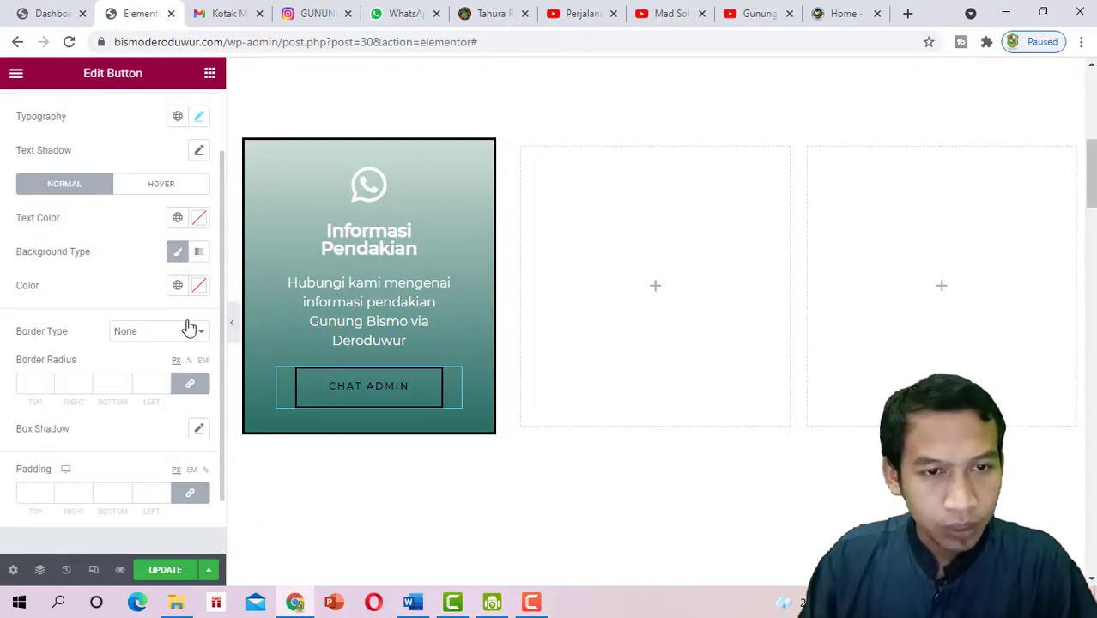
{"action": "scroll", "coordinate": [194, 214], "scroll_direction": "up", "scroll_amount": 2}
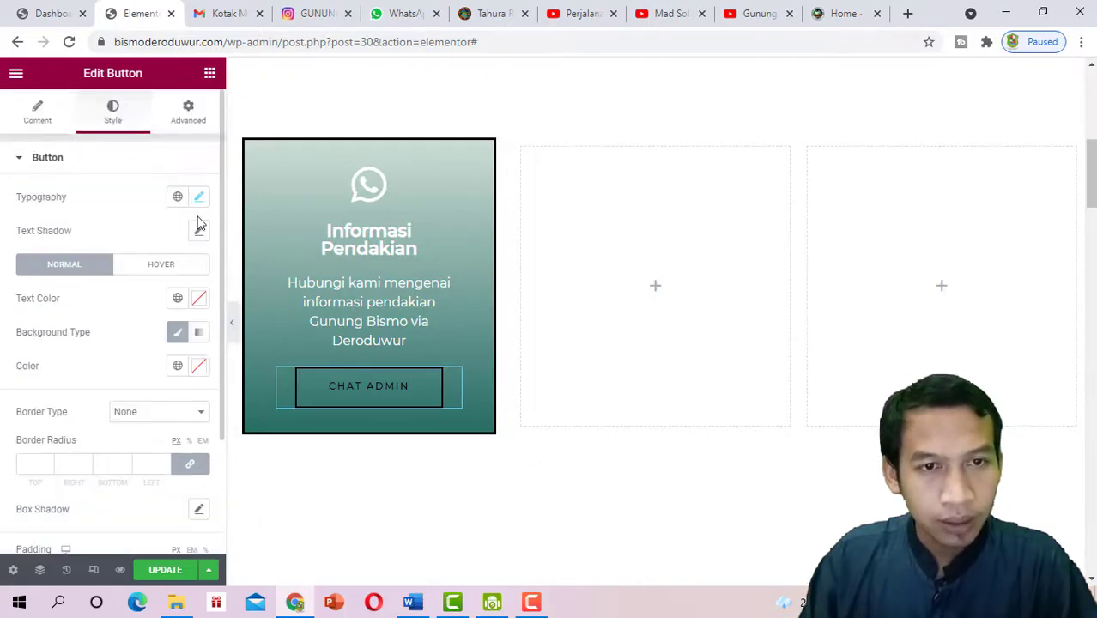
{"action": "left_click", "coordinate": [199, 299]}
{"action": "type", "text": "#FFFFFF"}
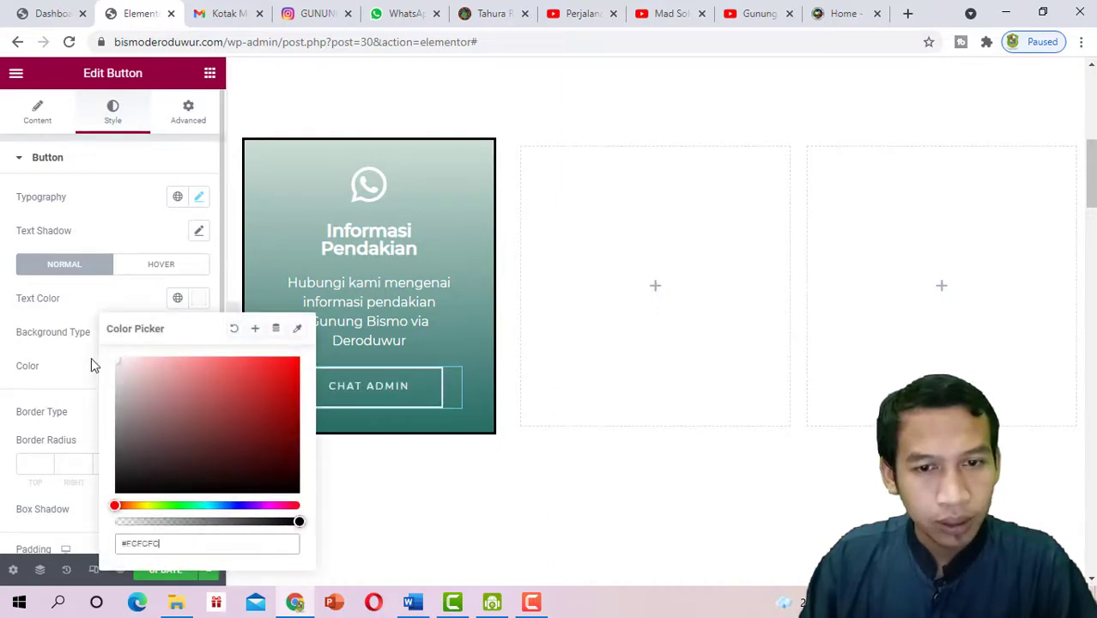
{"action": "left_click", "coordinate": [231, 315]}
{"action": "scroll", "coordinate": [669, 329], "scroll_direction": "up", "scroll_amount": 1}
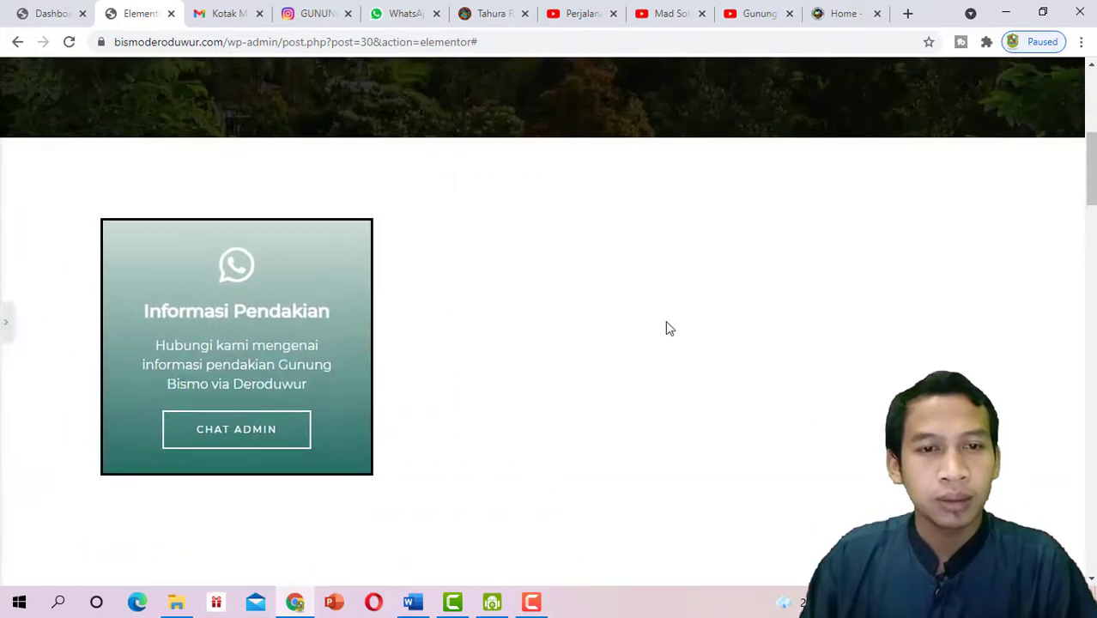
{"action": "left_click_drag", "start_coordinate": [1092, 196], "coordinate": [1092, 194]}
{"action": "left_click", "coordinate": [5, 330]}
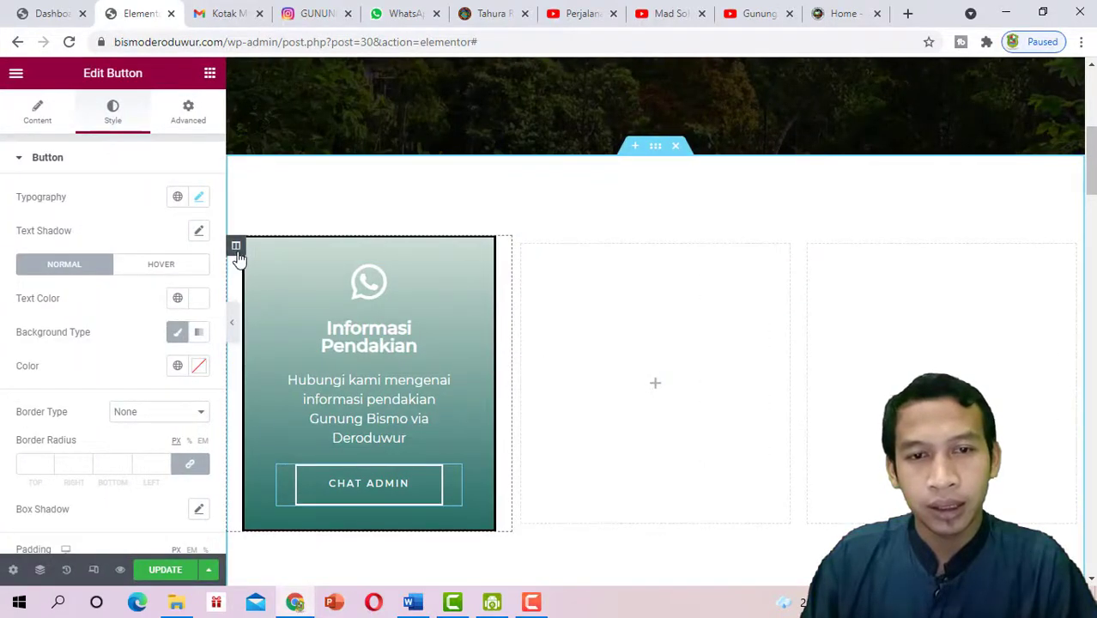
Duplicate the styled Informasi Pendakian column twice within its section
{"action": "right_click", "coordinate": [238, 257]}
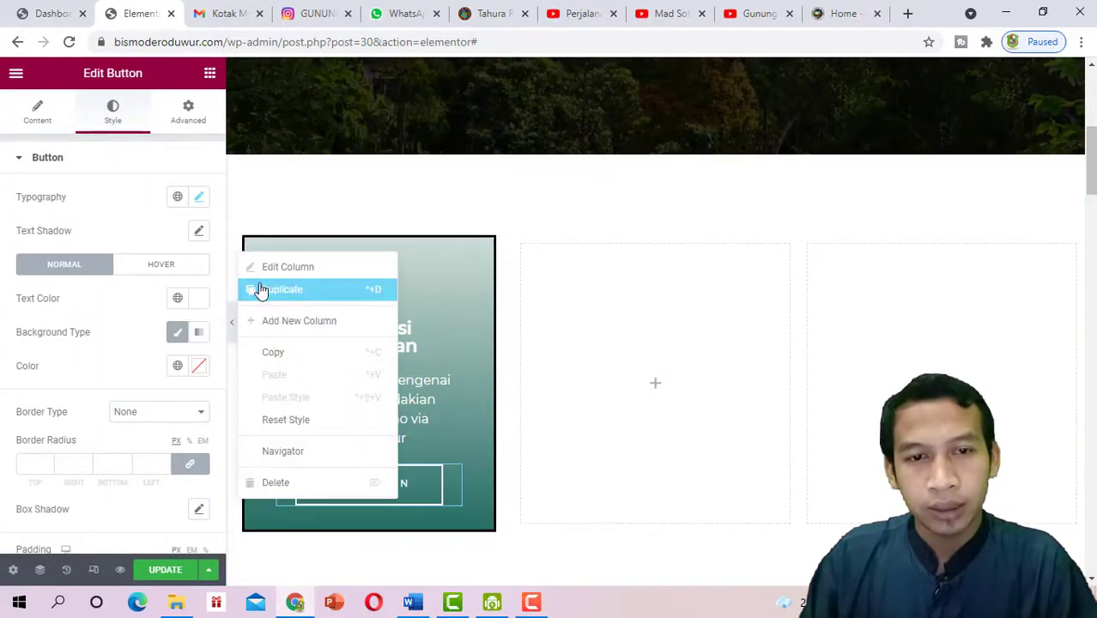
{"action": "left_click", "coordinate": [261, 292]}
{"action": "right_click", "coordinate": [240, 256]}
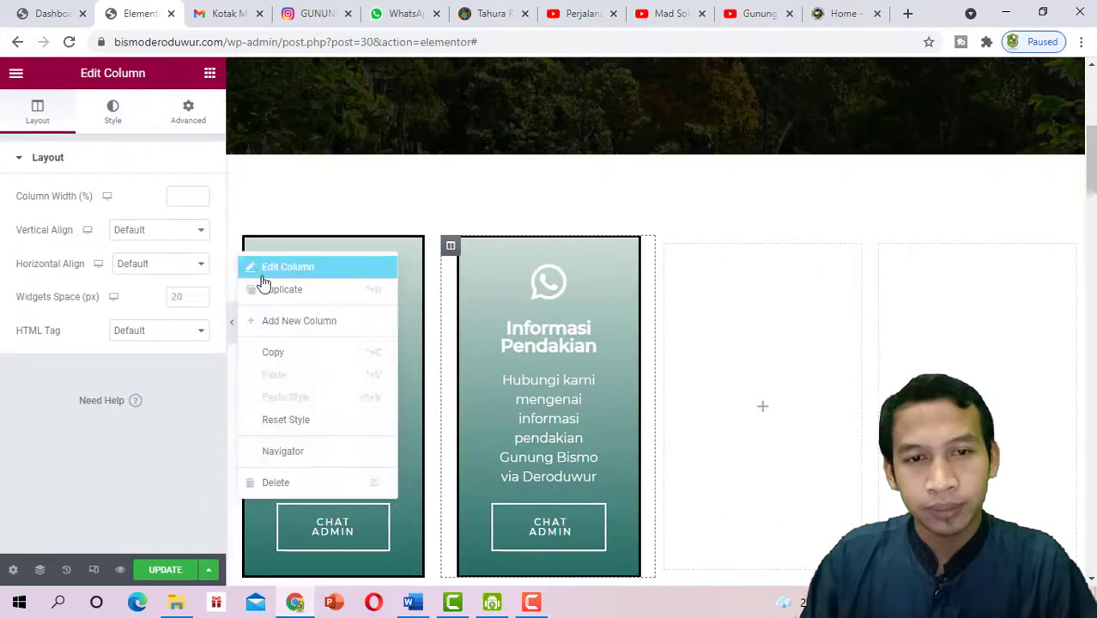
{"action": "left_click", "coordinate": [267, 291]}
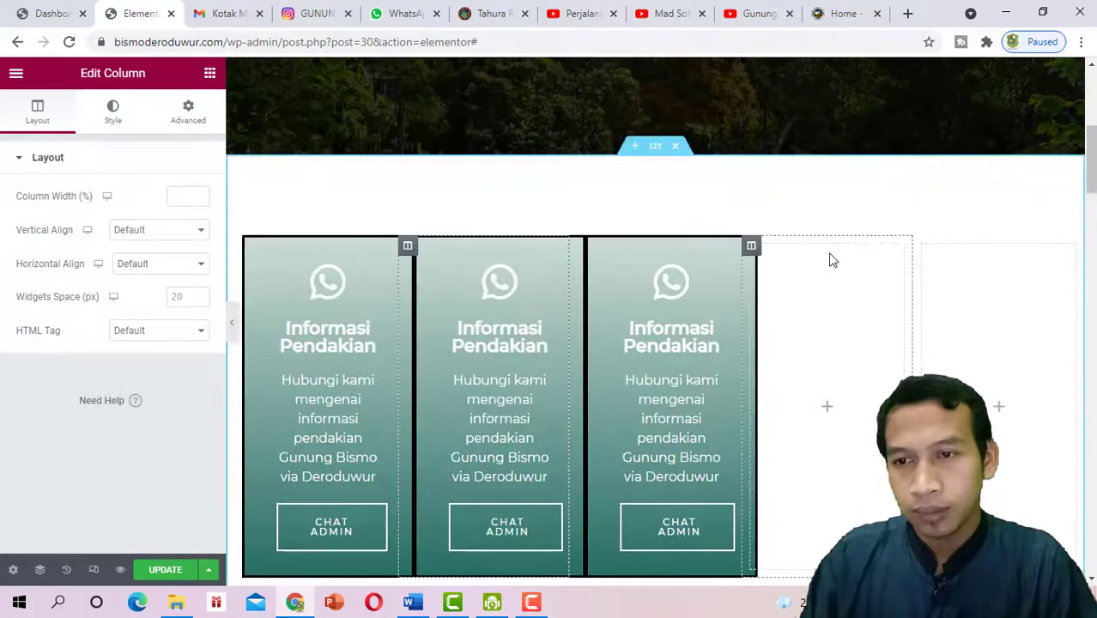
Delete the section's two empty columns and preview the three service cards without the editing panel
{"action": "right_click", "coordinate": [751, 249]}
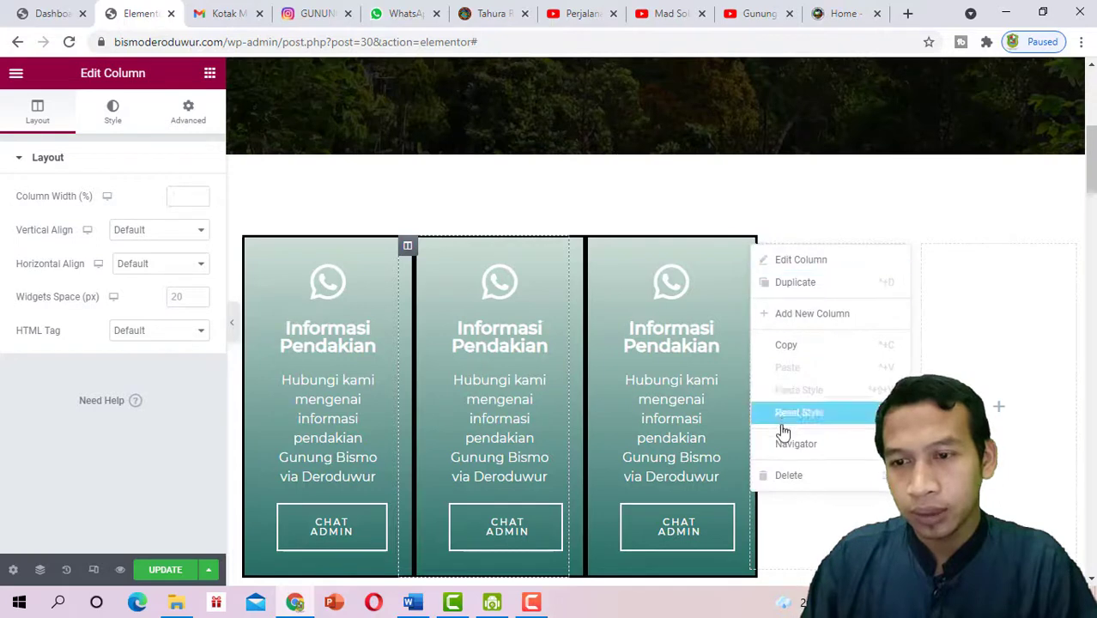
{"action": "left_click", "coordinate": [820, 413]}
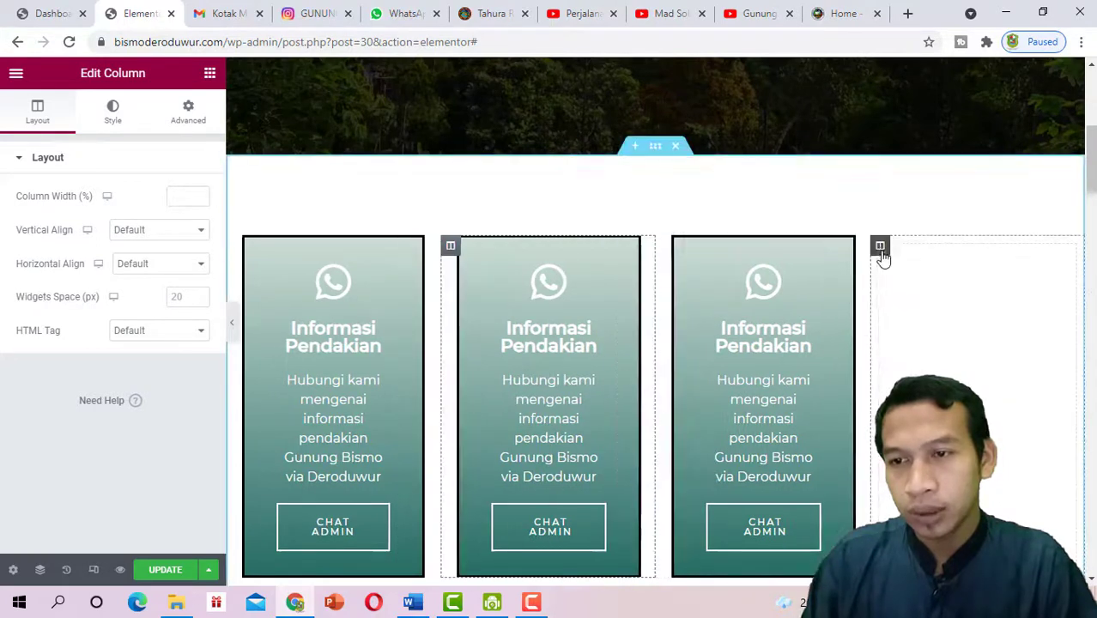
{"action": "right_click", "coordinate": [880, 247]}
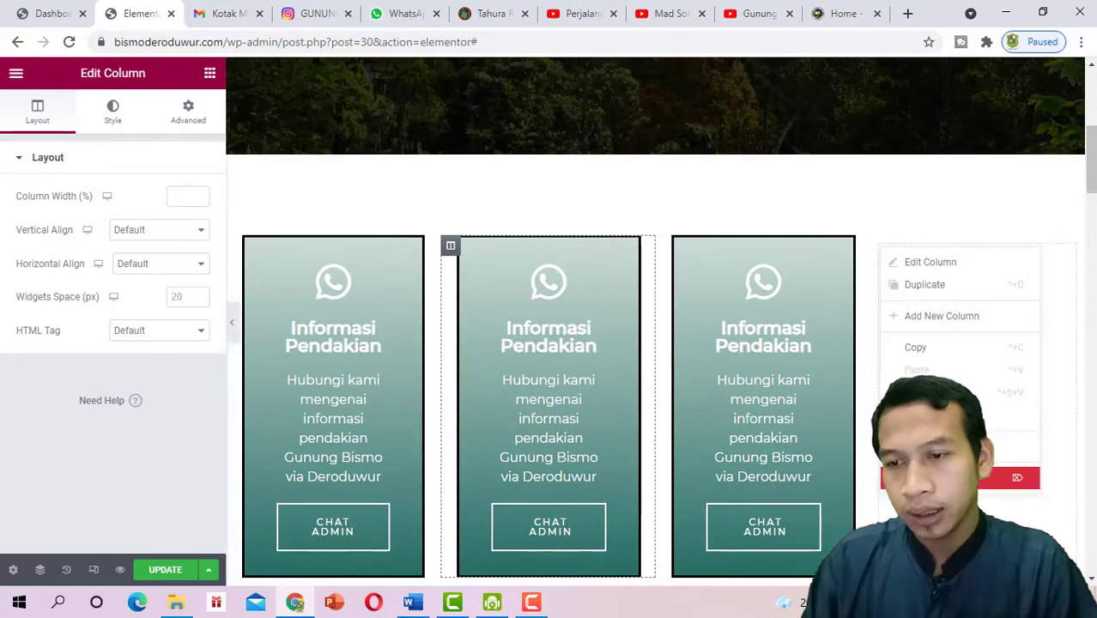
{"action": "left_click", "coordinate": [945, 477]}
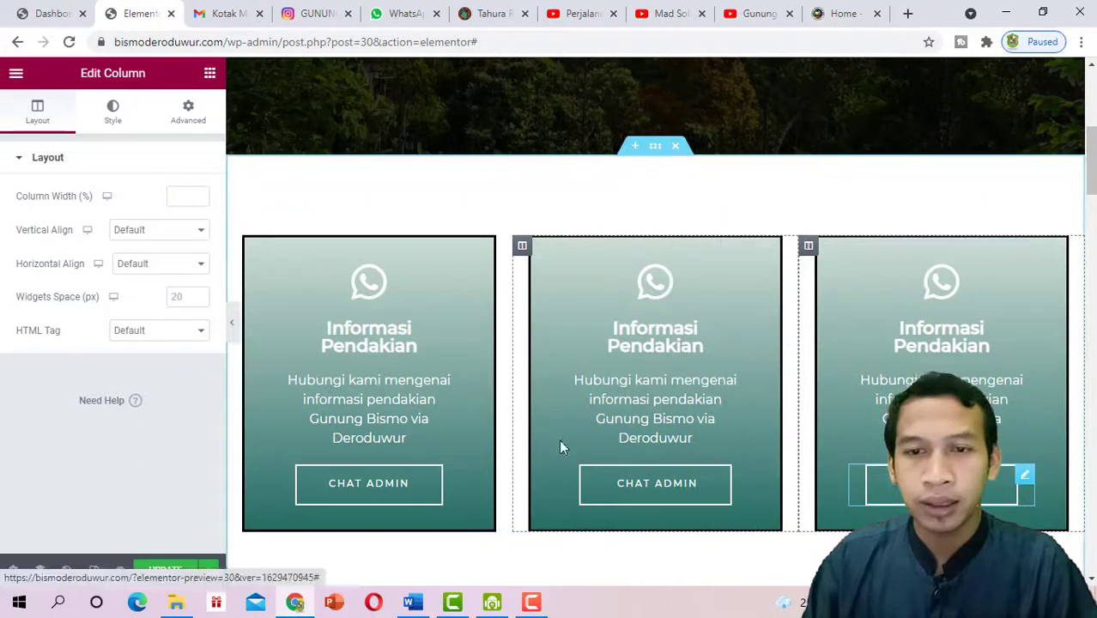
{"action": "left_click", "coordinate": [231, 323]}
{"action": "scroll", "coordinate": [732, 296], "scroll_direction": "down", "scroll_amount": 3}
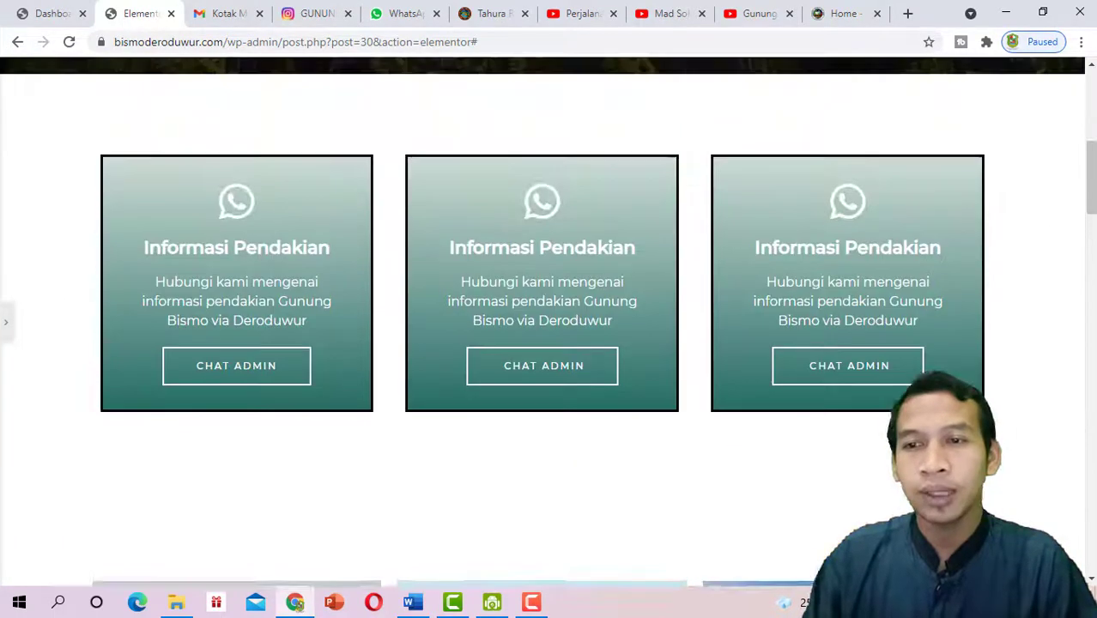
{"action": "scroll", "coordinate": [550, 326], "scroll_direction": "up", "scroll_amount": 3}
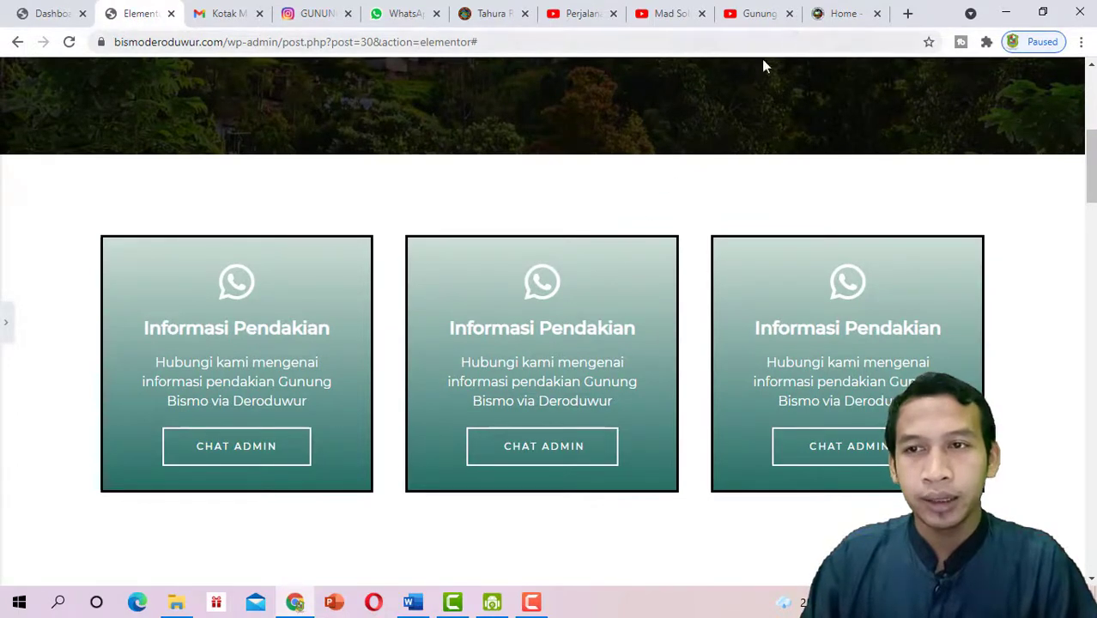
{"action": "left_click", "coordinate": [5, 325]}
Change the second column's icon box title to "Sewa Alat Pendakian", taken from the matching services card on gunungcikuray.com
{"action": "left_click", "coordinate": [628, 333]}
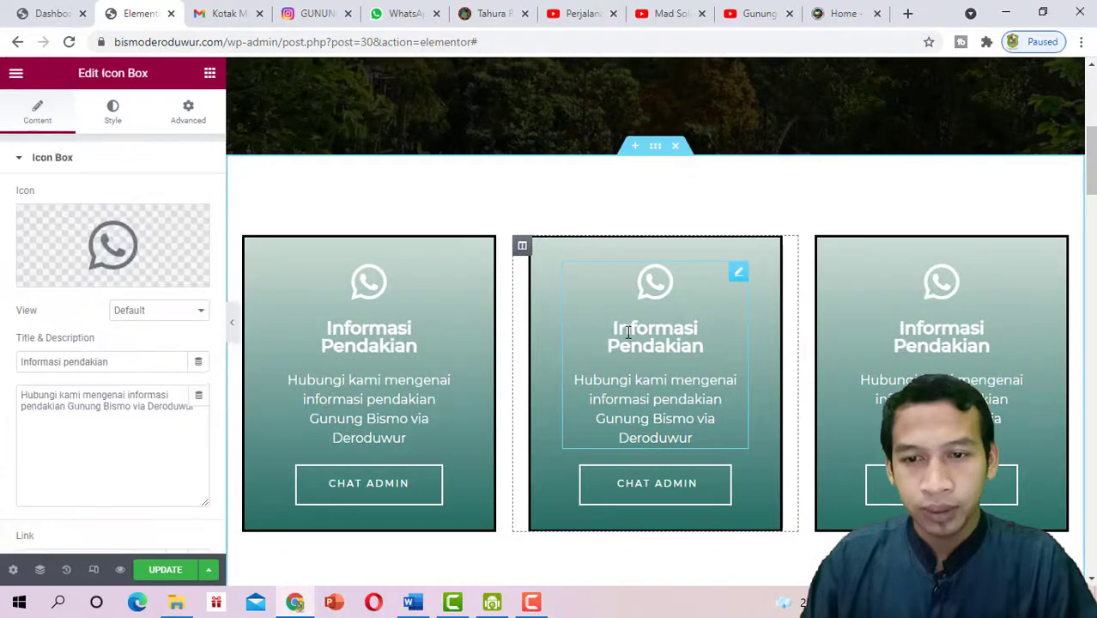
{"action": "left_click", "coordinate": [843, 15]}
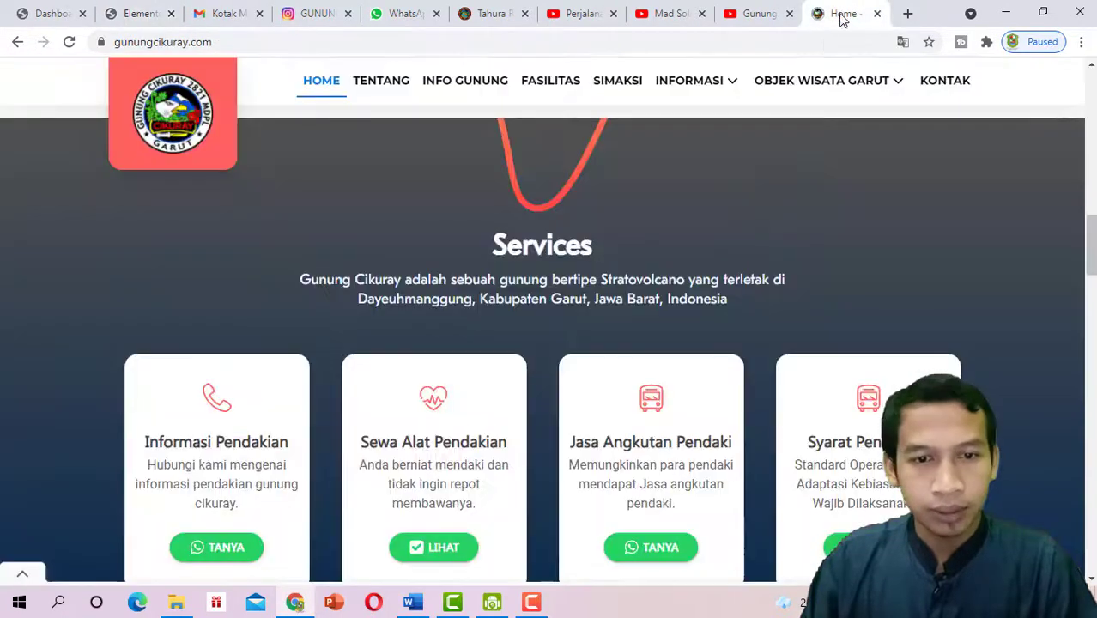
{"action": "scroll", "coordinate": [554, 339], "scroll_direction": "down", "scroll_amount": 1}
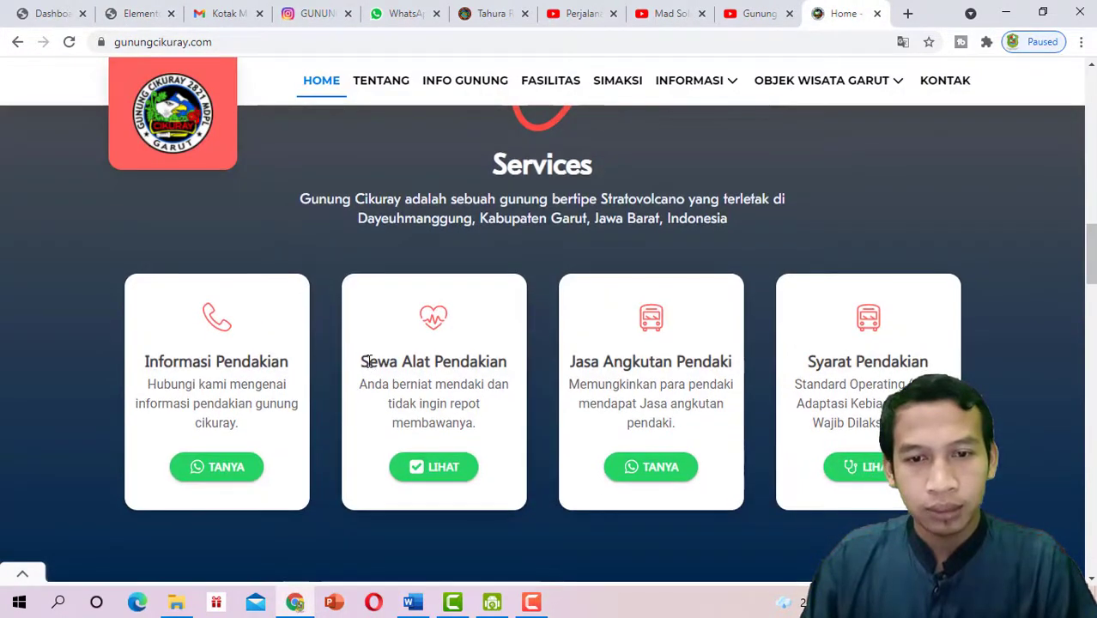
{"action": "left_click_drag", "start_coordinate": [362, 361], "coordinate": [504, 362]}
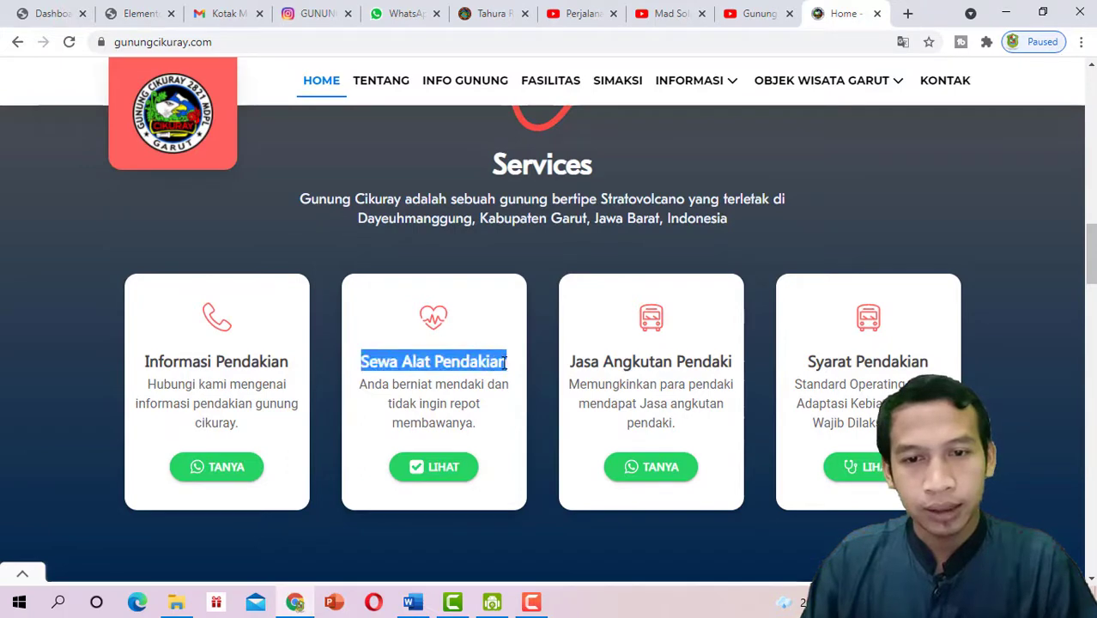
{"action": "left_click", "coordinate": [139, 13]}
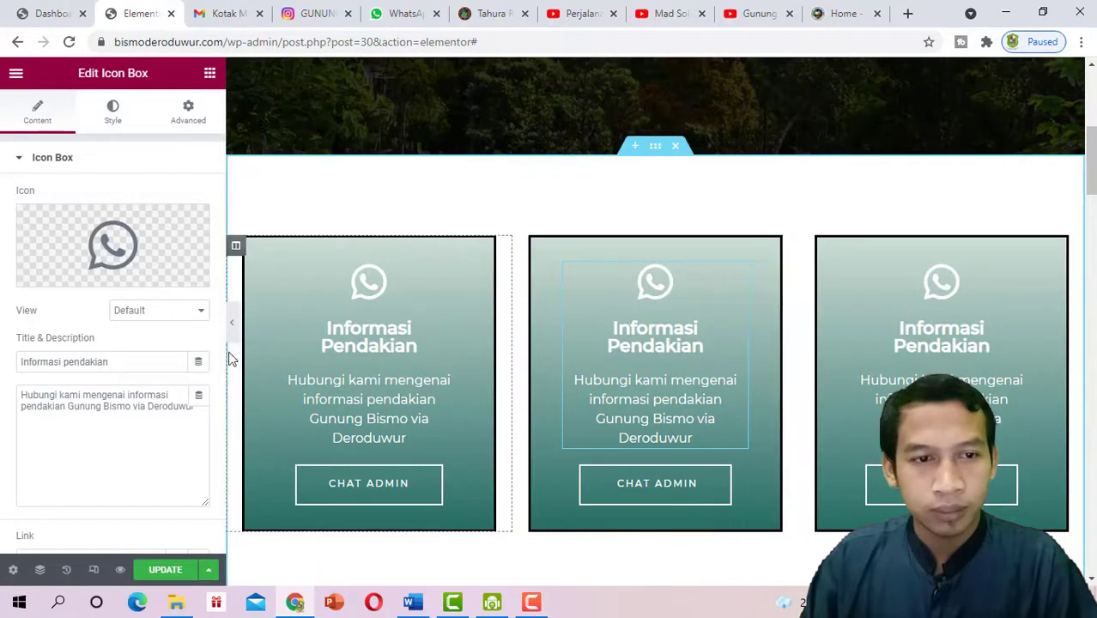
{"action": "left_click_drag", "start_coordinate": [122, 363], "coordinate": [12, 361]}
{"action": "type", "text": "Sewa Alat Pendakian"}
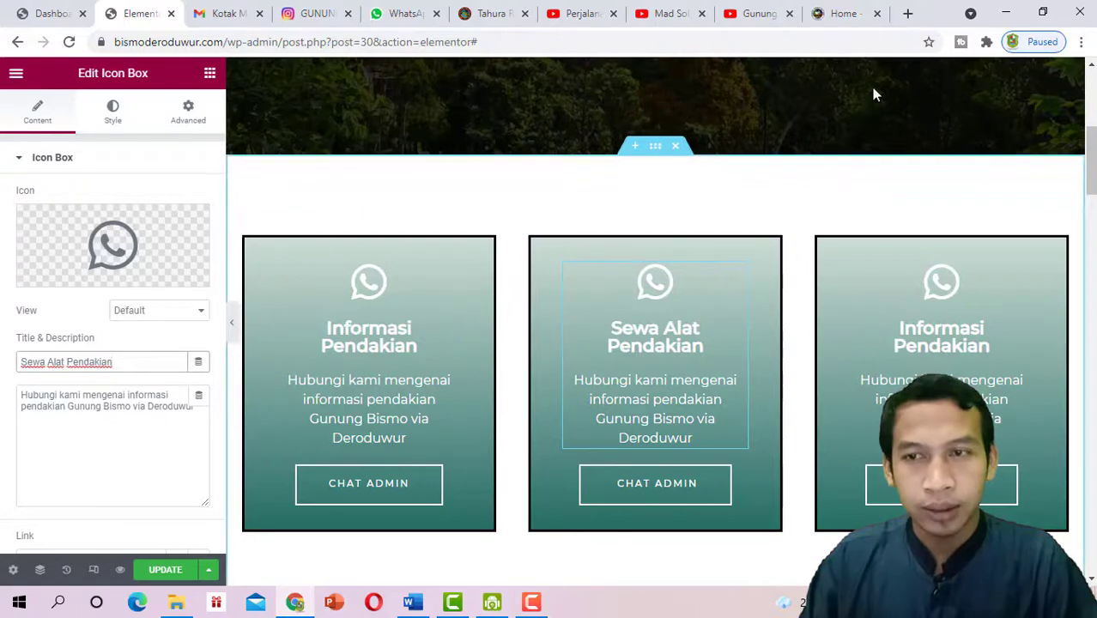
Replace the second icon box's description with gunungcikuray.com's "Anda berniat mendaki dan tidak ingin repot membawanya." and preview the page without the editing panel
{"action": "left_click", "coordinate": [843, 13]}
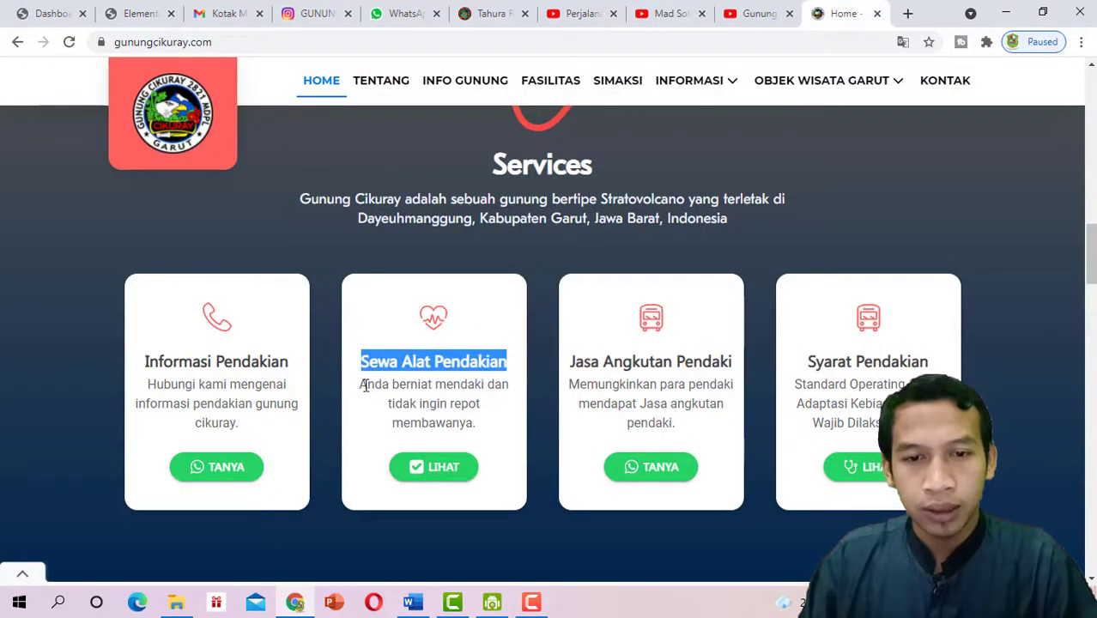
{"action": "left_click_drag", "start_coordinate": [365, 387], "coordinate": [483, 429]}
{"action": "key", "text": "ctrl+c"}
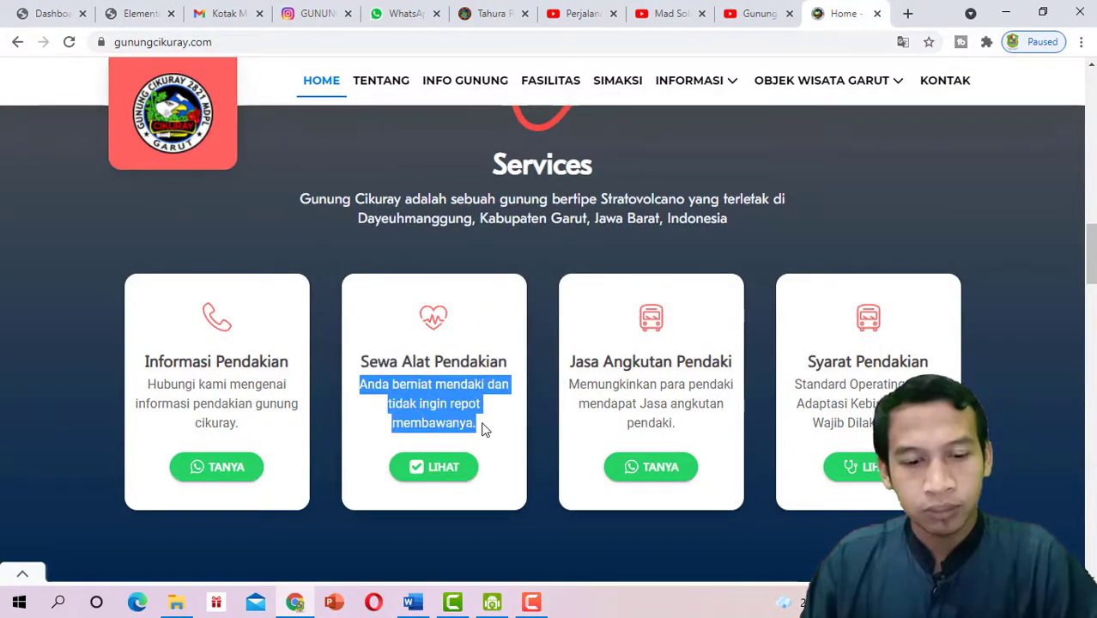
{"action": "left_click", "coordinate": [123, 15]}
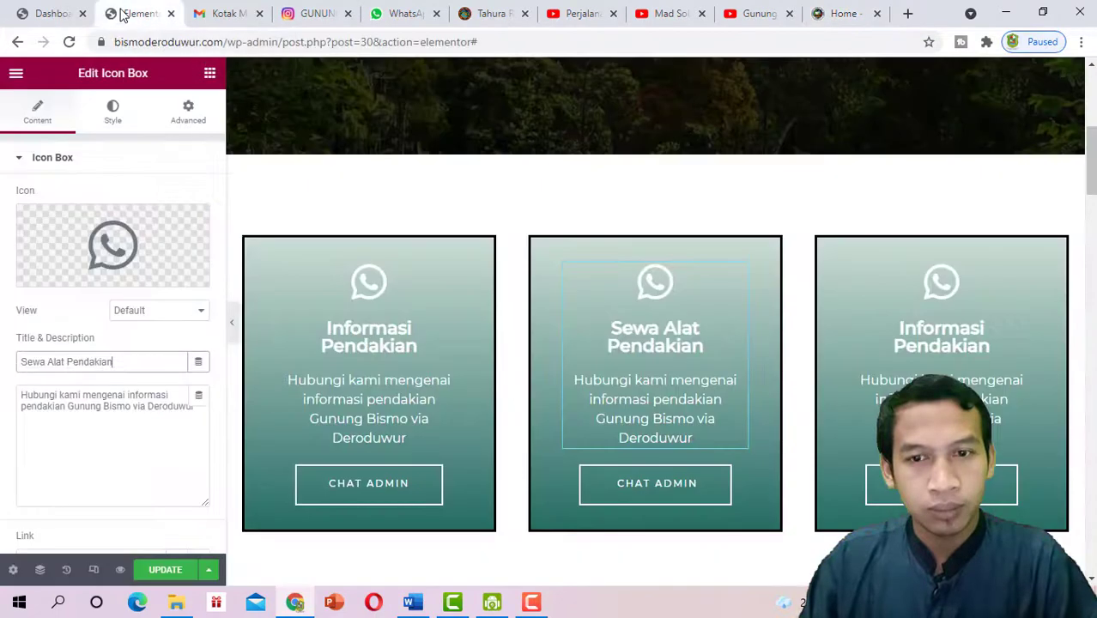
{"action": "triple_click", "coordinate": [99, 397]}
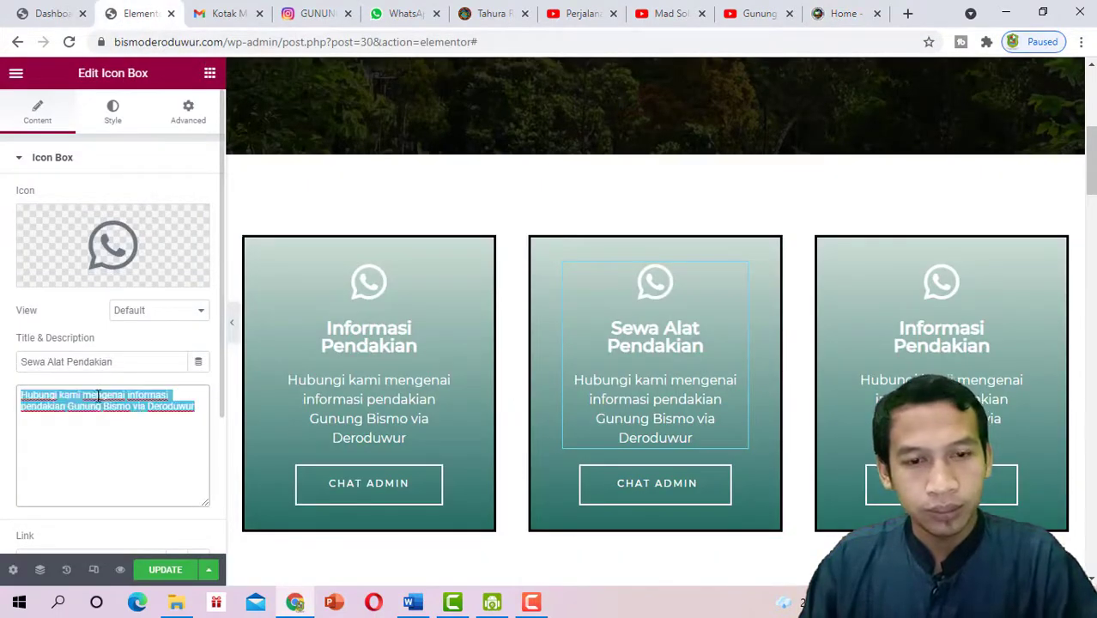
{"action": "key", "text": "BackSpace"}
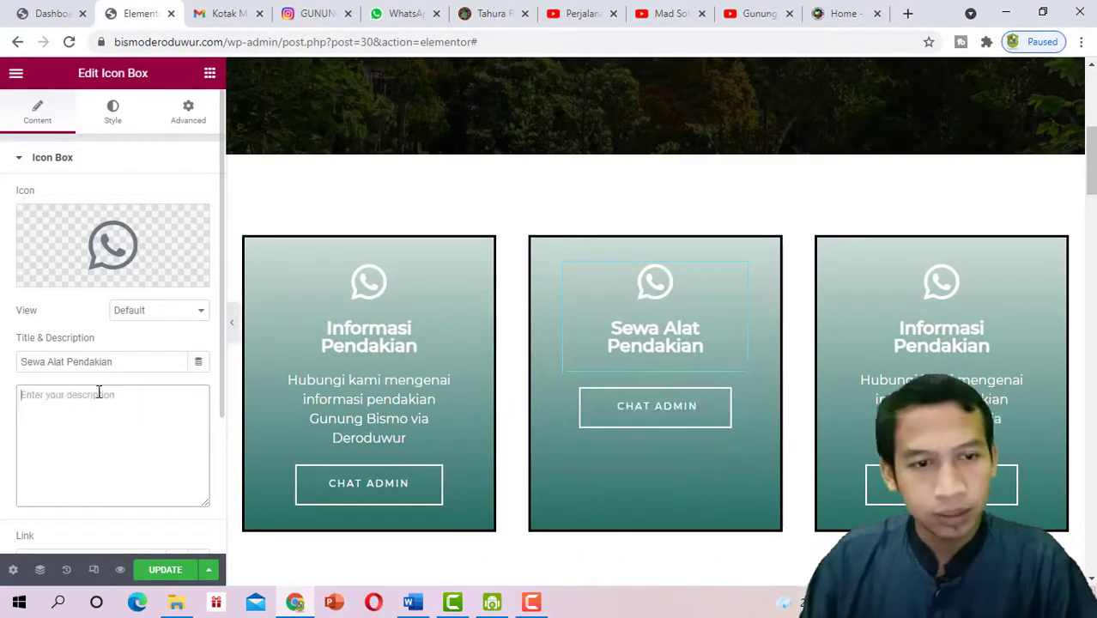
{"action": "key", "text": "ctrl+v"}
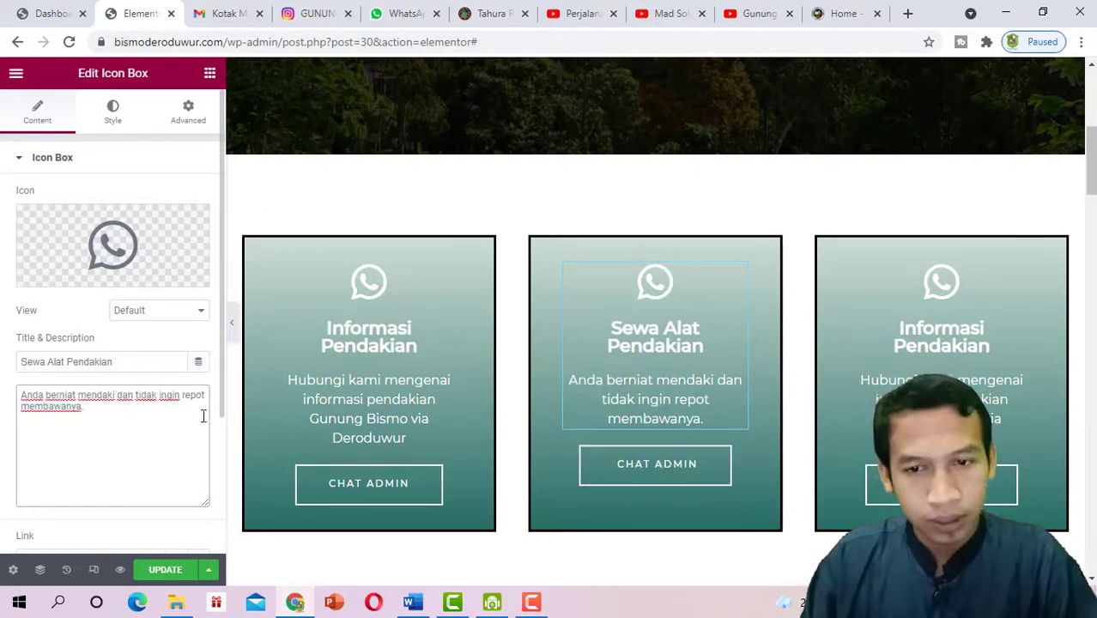
{"action": "left_click", "coordinate": [231, 325]}
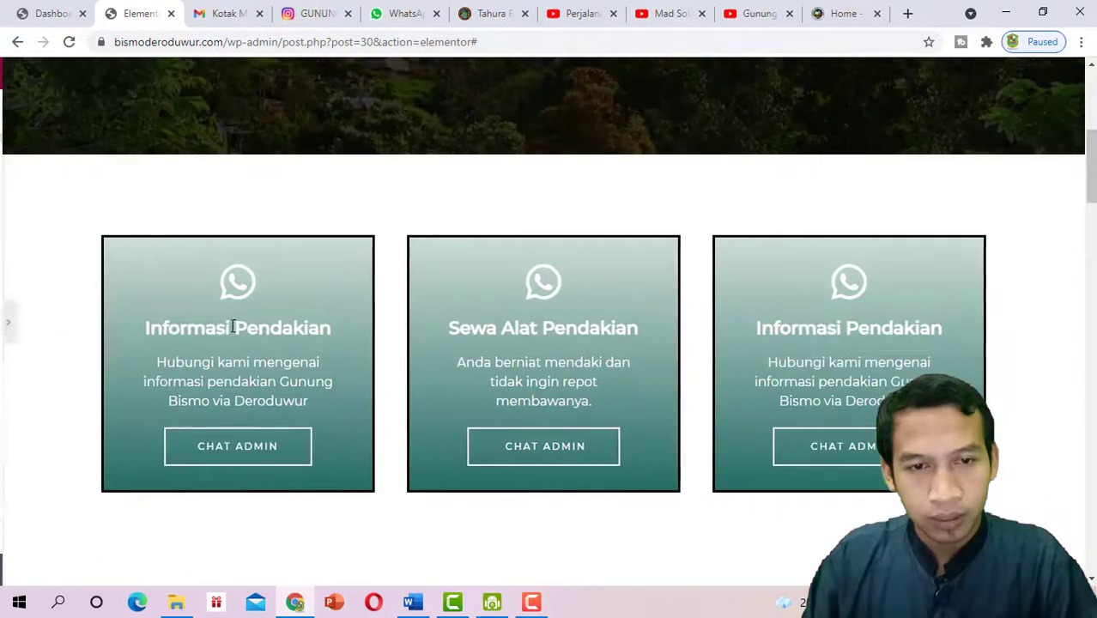
{"action": "scroll", "coordinate": [544, 456], "scroll_direction": "down", "scroll_amount": 1}
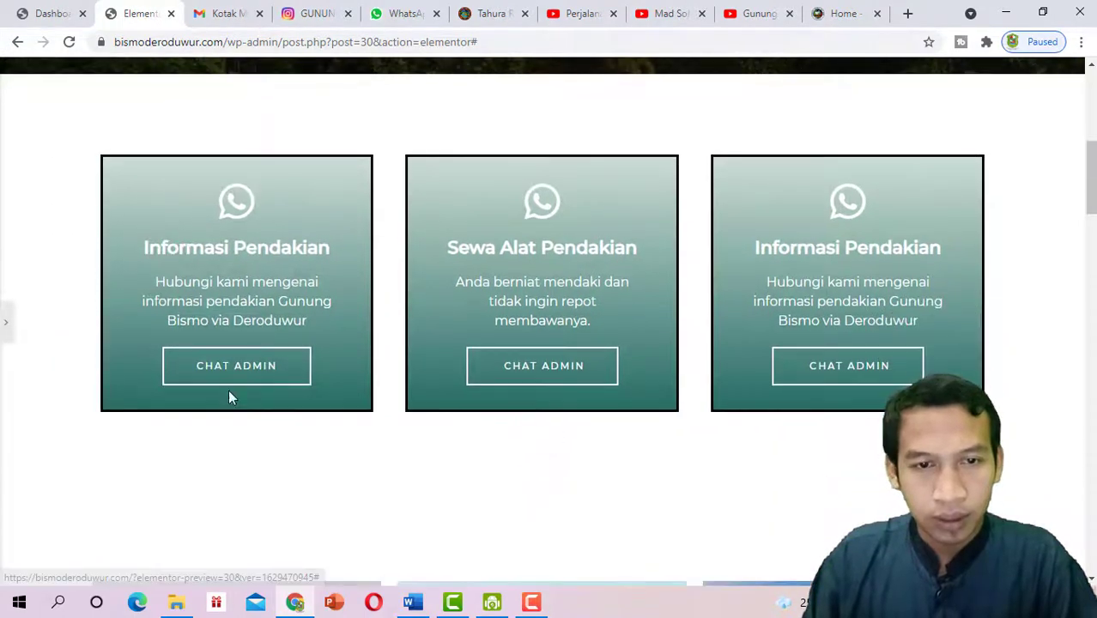
{"action": "left_click", "coordinate": [6, 324]}
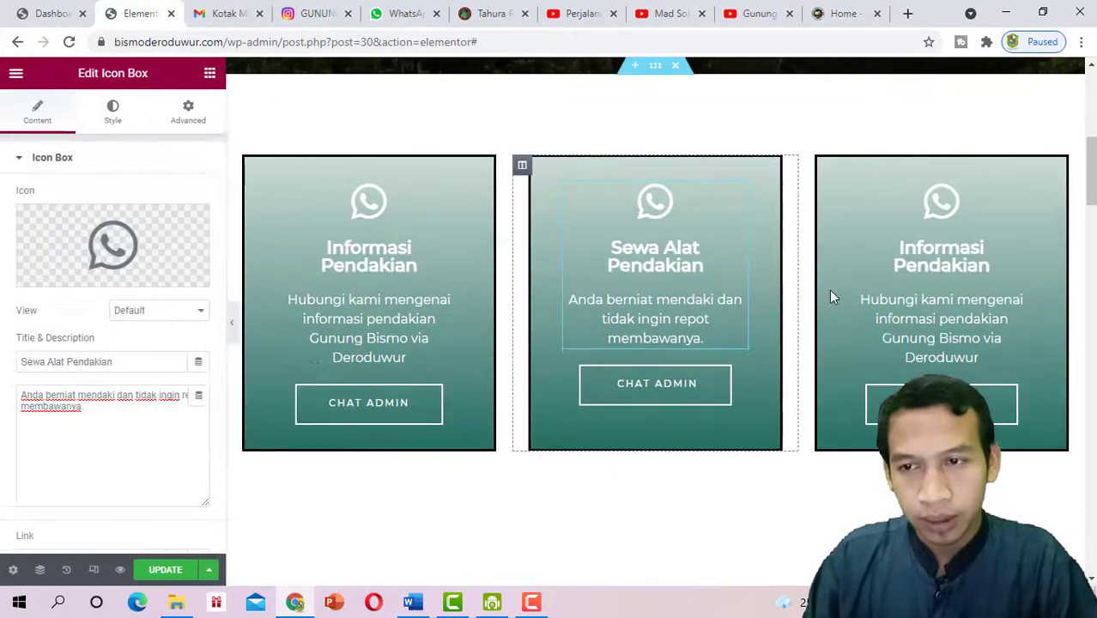
Open the third column's icon box for editing and review the services cards on gunungcikuray.com for its content
{"action": "left_click", "coordinate": [947, 260]}
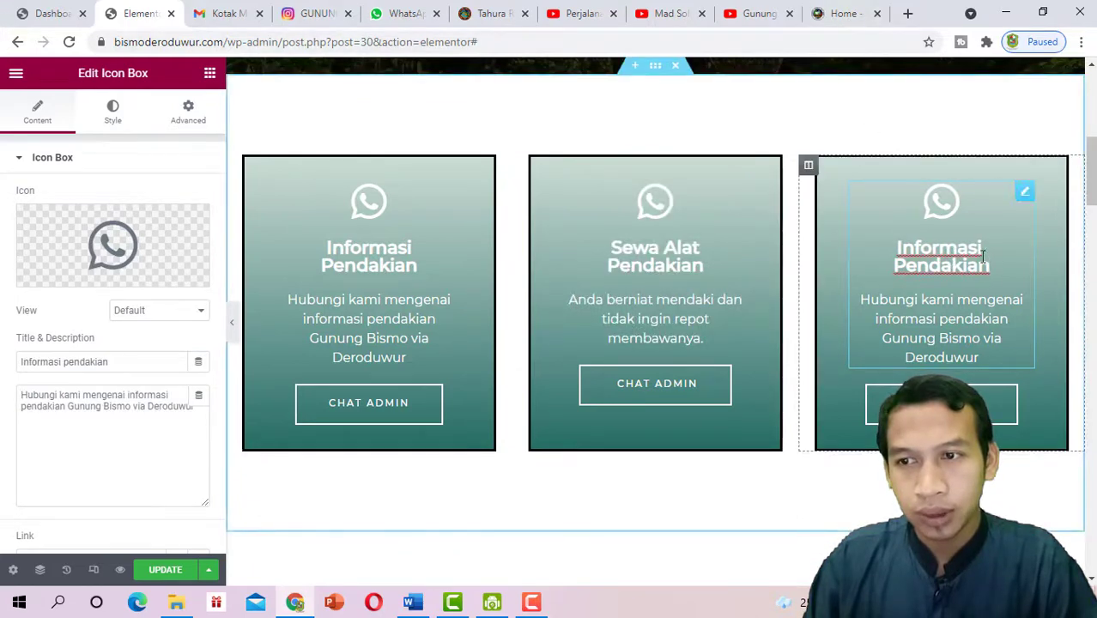
{"action": "left_click", "coordinate": [842, 14]}
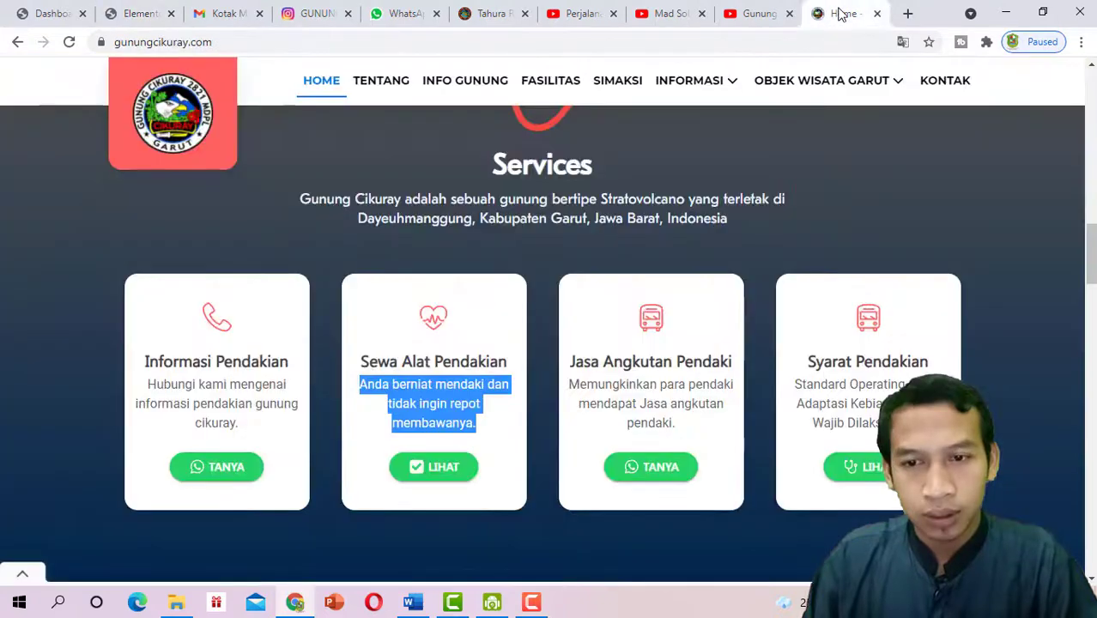
{"action": "left_click", "coordinate": [687, 368]}
{"action": "scroll", "coordinate": [689, 372], "scroll_direction": "down", "scroll_amount": 1}
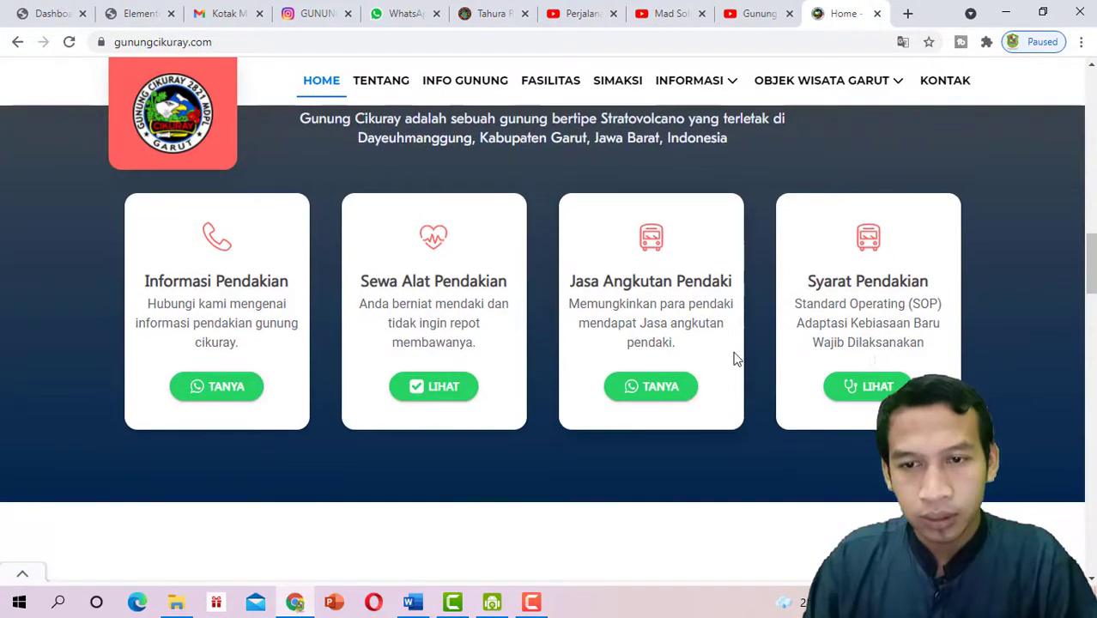
{"action": "scroll", "coordinate": [708, 339], "scroll_direction": "up", "scroll_amount": 1}
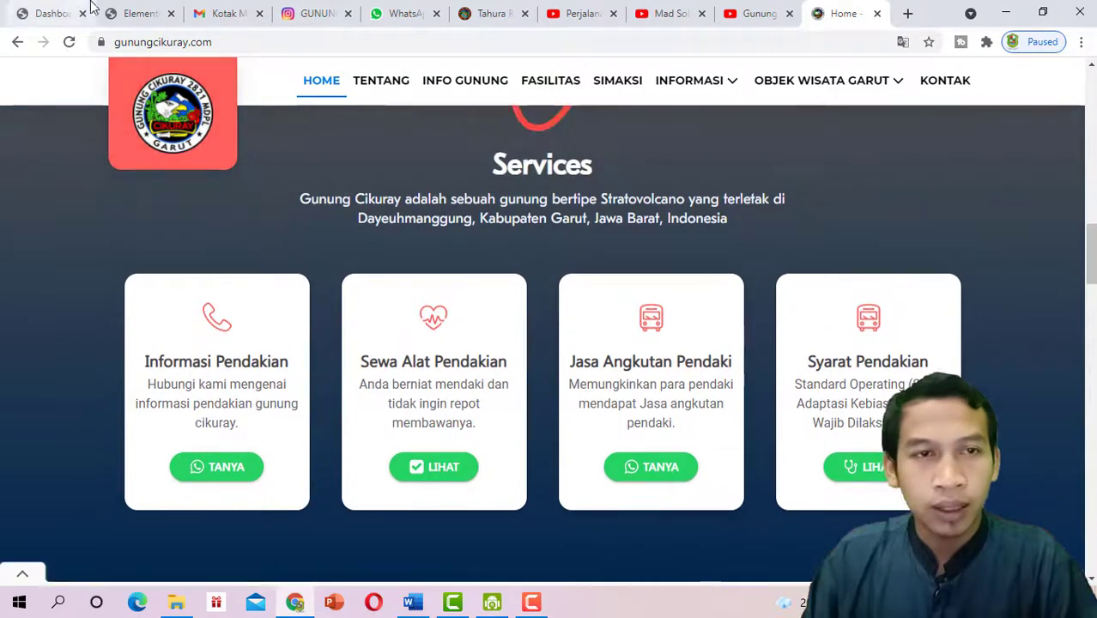
Switch to the WhatsApp chat and review its rental, service and sales lists for the third card's content, then return to the page editor
{"action": "left_click", "coordinate": [133, 12]}
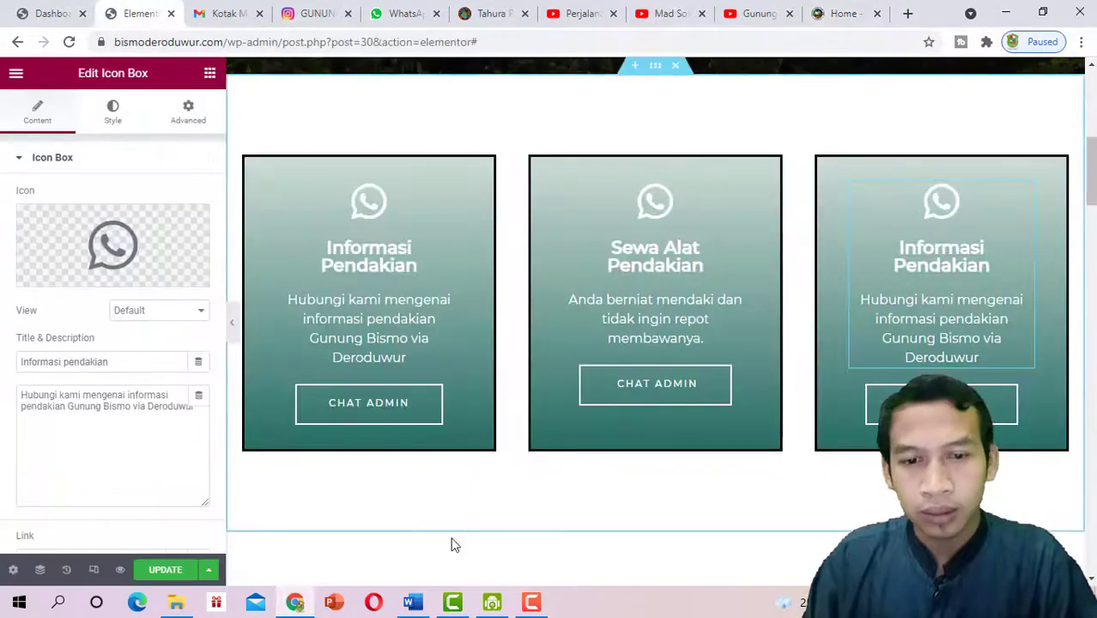
{"action": "left_click", "coordinate": [394, 14]}
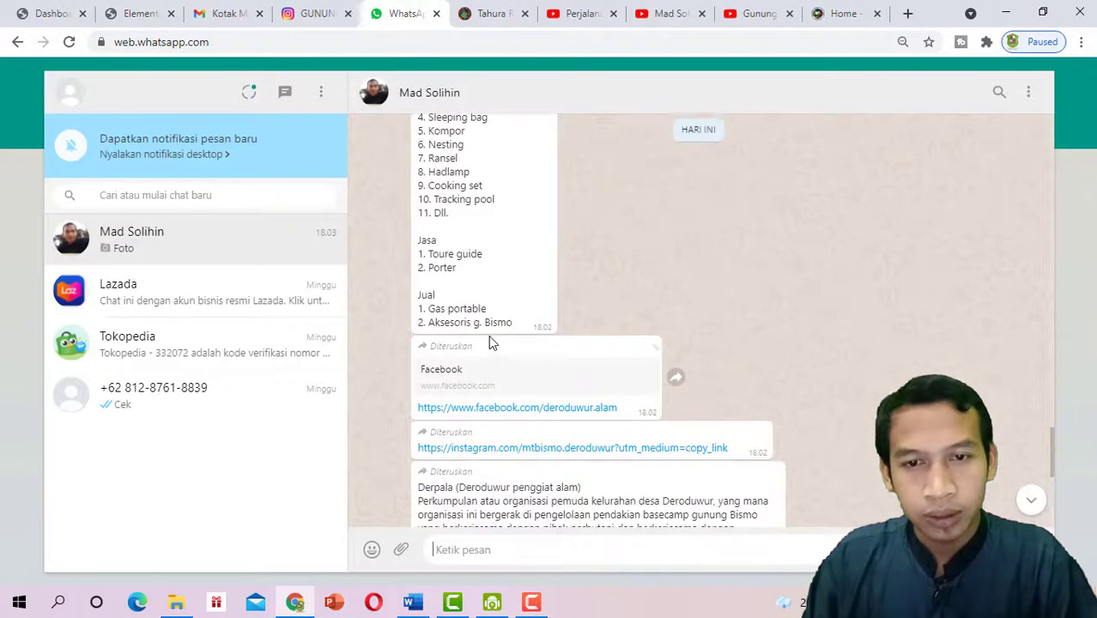
{"action": "scroll", "coordinate": [488, 248], "scroll_direction": "up", "scroll_amount": 1}
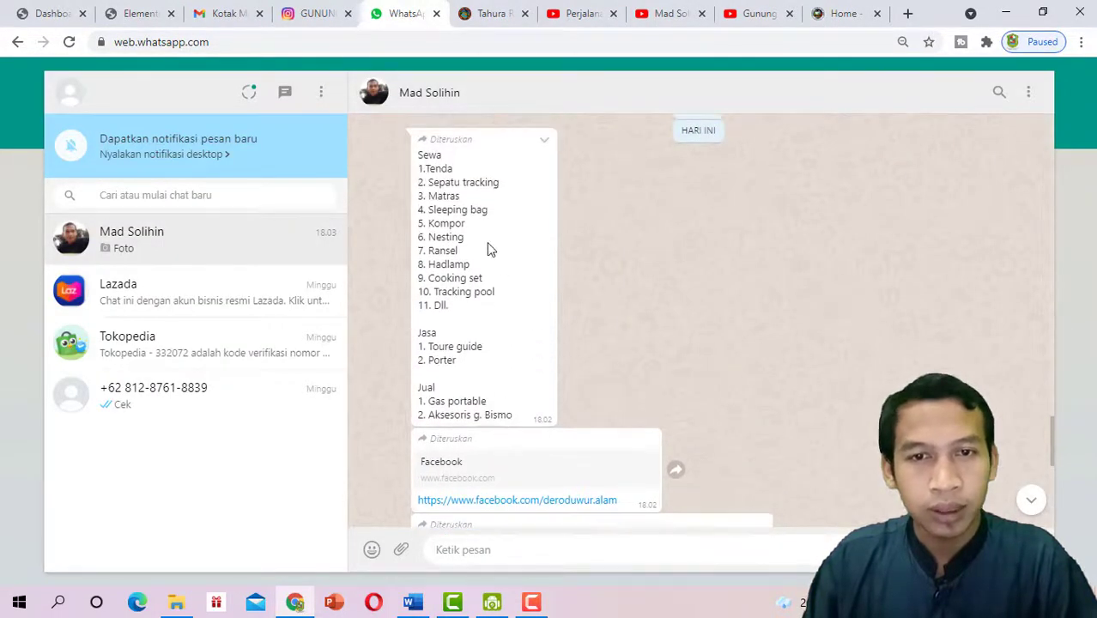
{"action": "scroll", "coordinate": [452, 251], "scroll_direction": "down", "scroll_amount": 1}
{"action": "scroll", "coordinate": [468, 247], "scroll_direction": "down", "scroll_amount": 3}
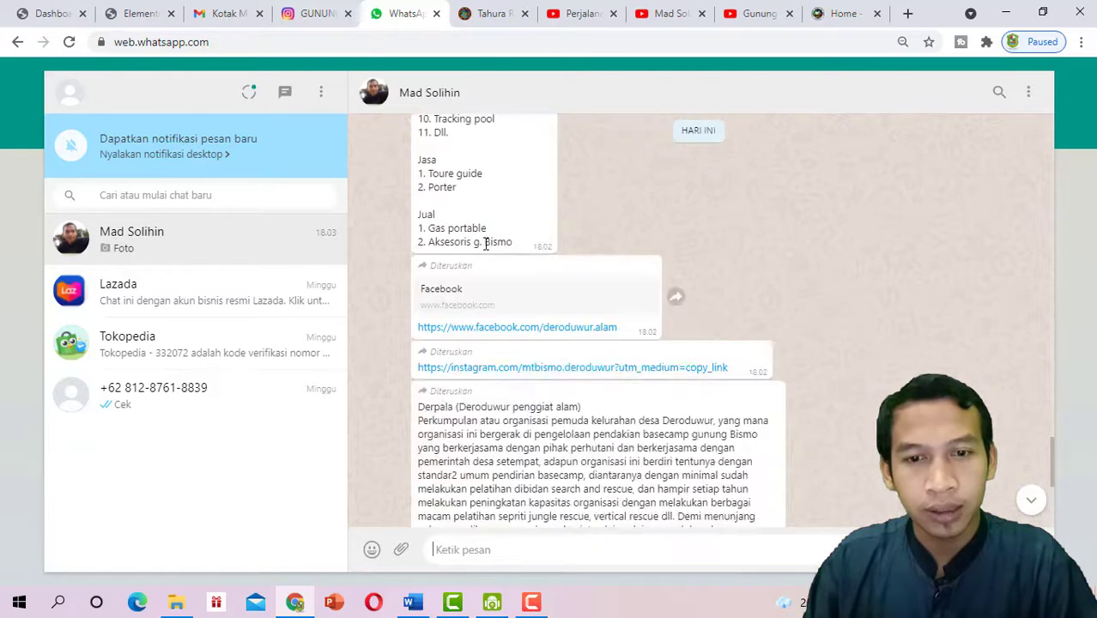
{"action": "left_click", "coordinate": [60, 10]}
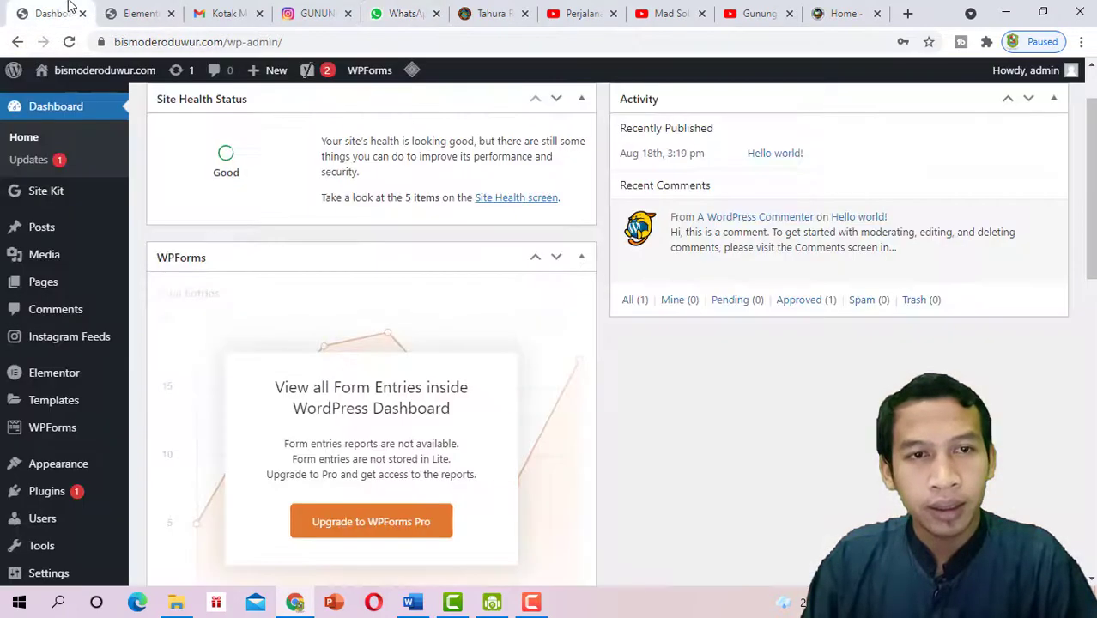
{"action": "left_click", "coordinate": [136, 13]}
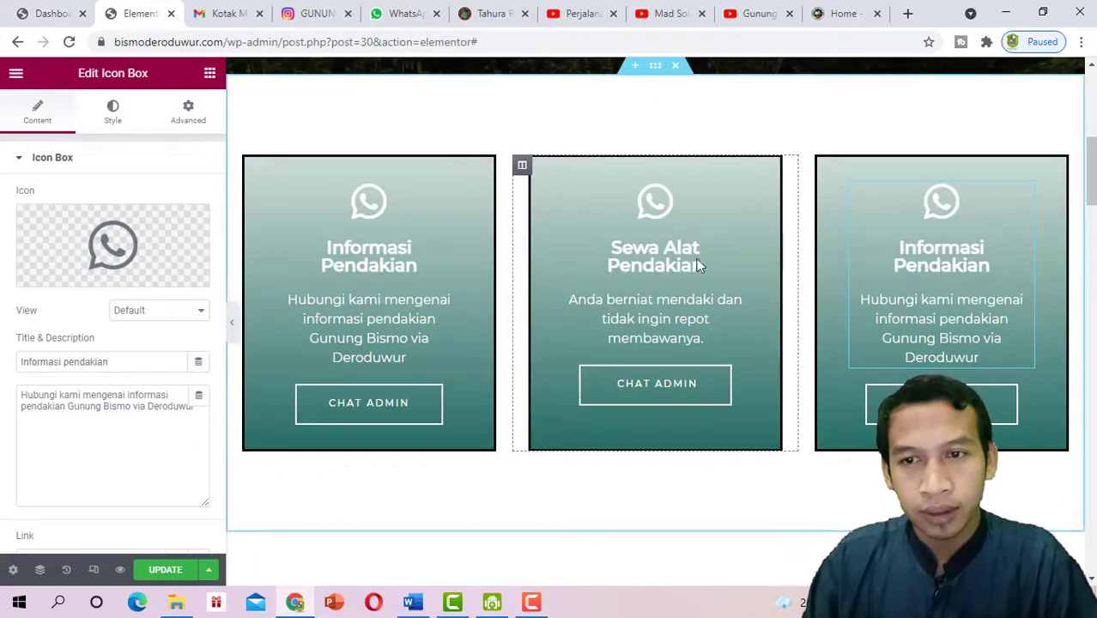
Preview the three service cards without the editing panel and delete the third column, the duplicate "Informasi Pendakian" card
{"action": "left_click", "coordinate": [234, 326]}
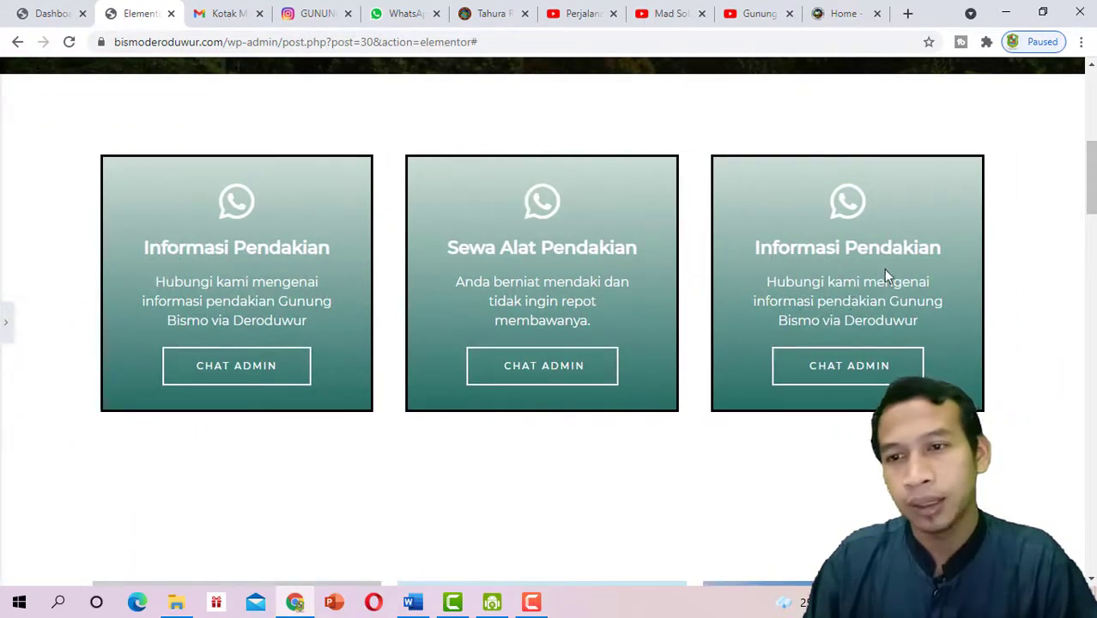
{"action": "scroll", "coordinate": [917, 246], "scroll_direction": "up", "scroll_amount": 1}
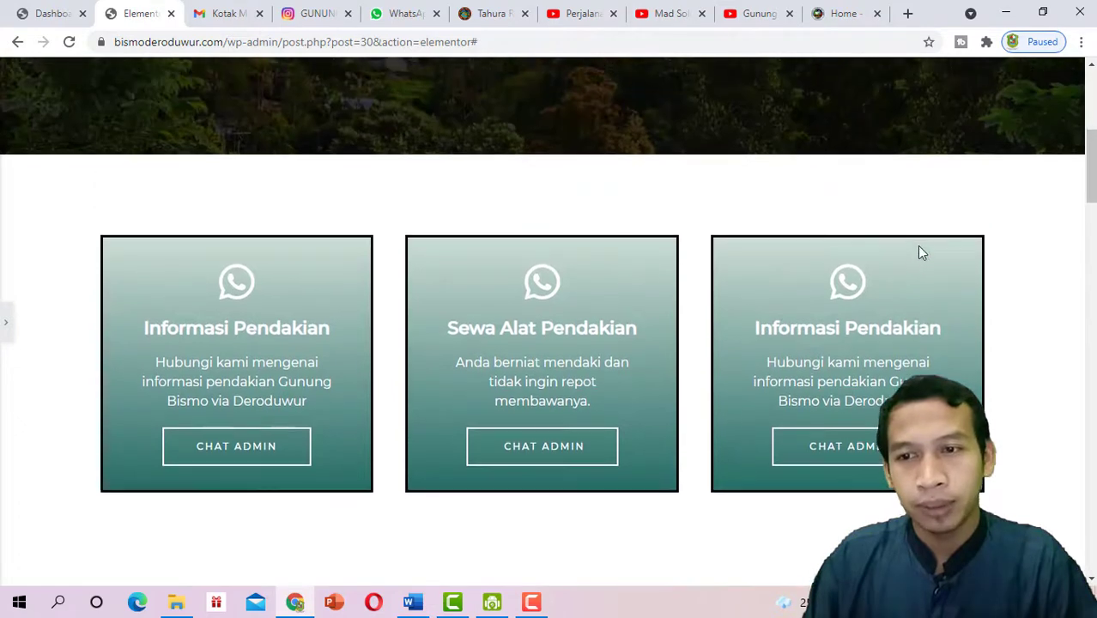
{"action": "left_click", "coordinate": [3, 320]}
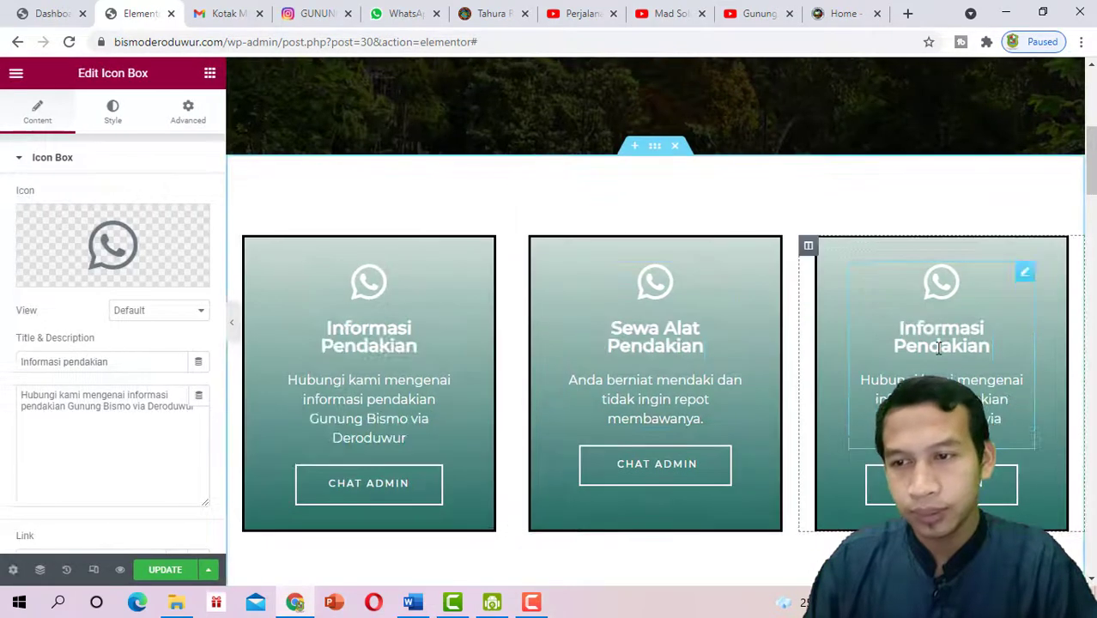
{"action": "left_click", "coordinate": [942, 348]}
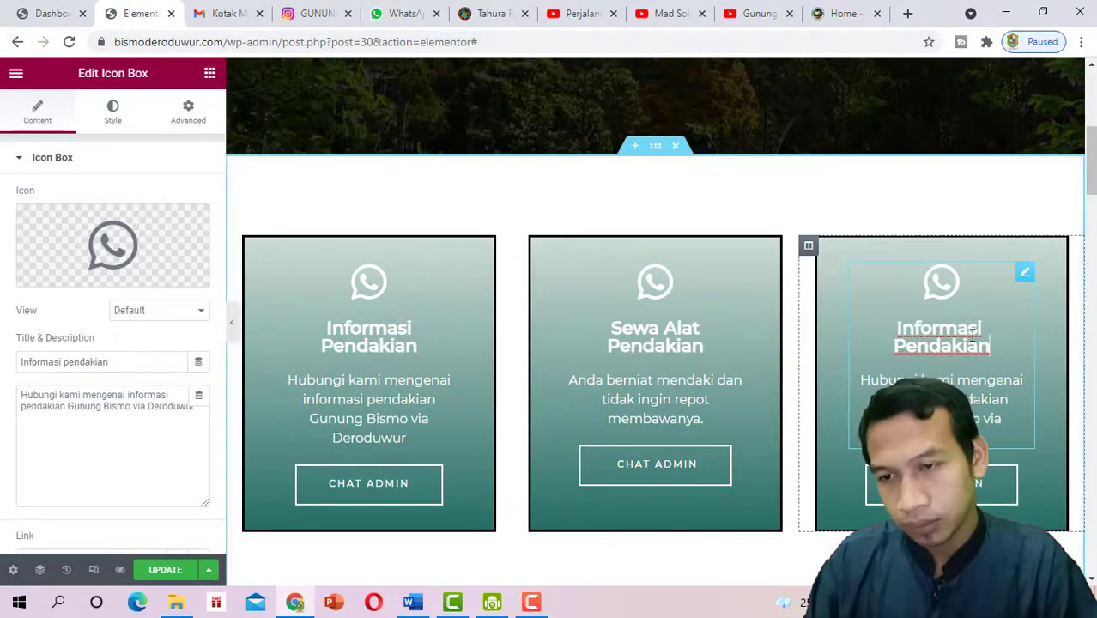
{"action": "right_click", "coordinate": [809, 257]}
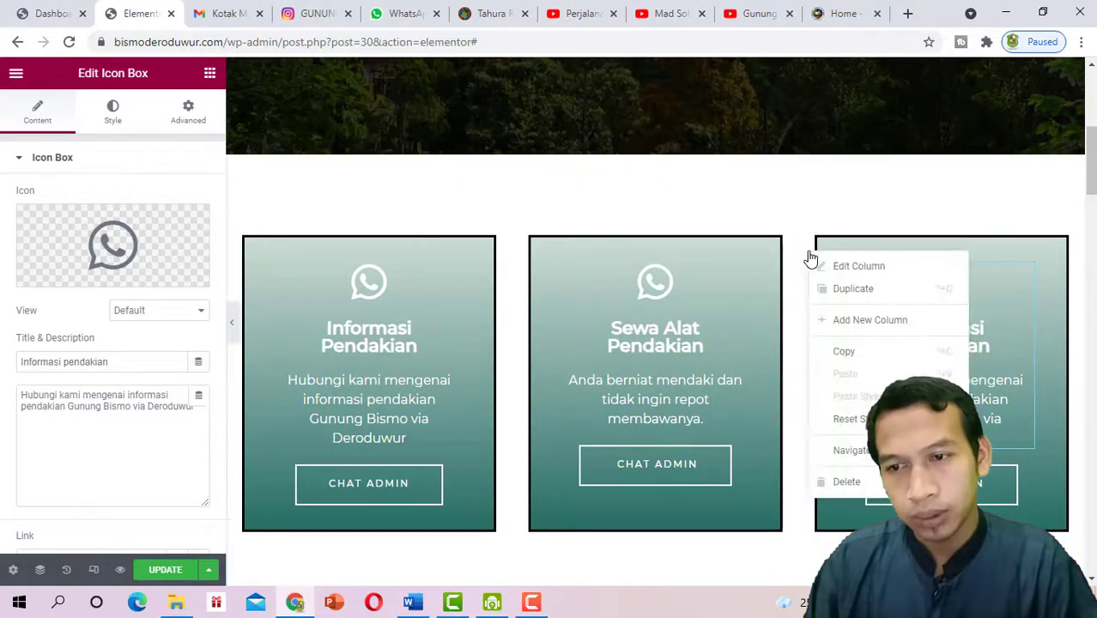
{"action": "left_click", "coordinate": [836, 483]}
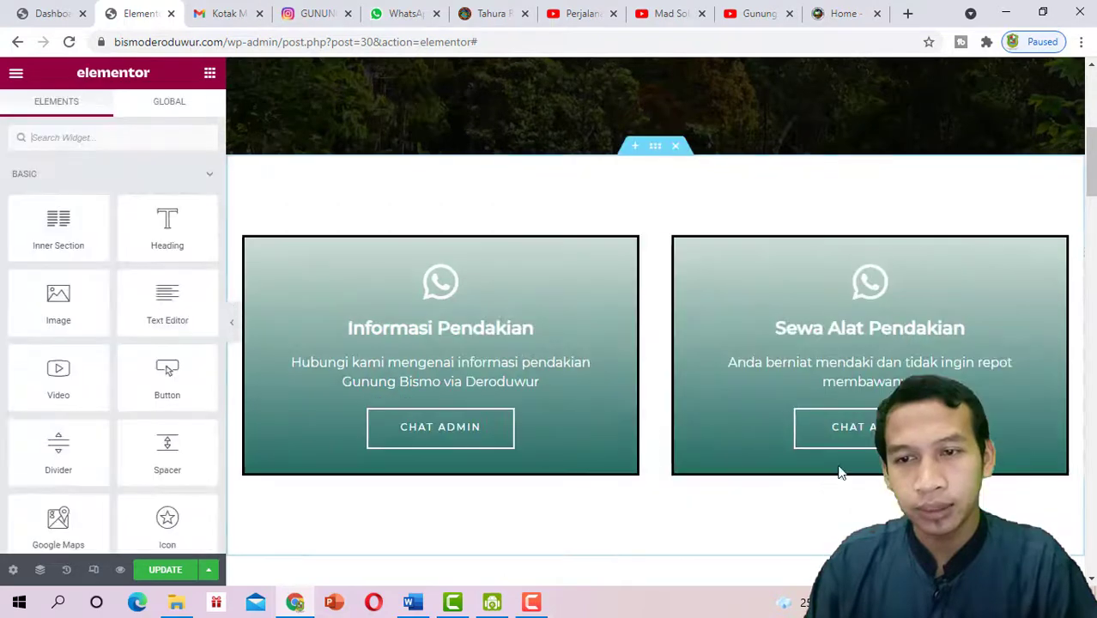
Preview the two remaining service cards and the service image row below them without the editing panel
{"action": "left_click", "coordinate": [232, 327]}
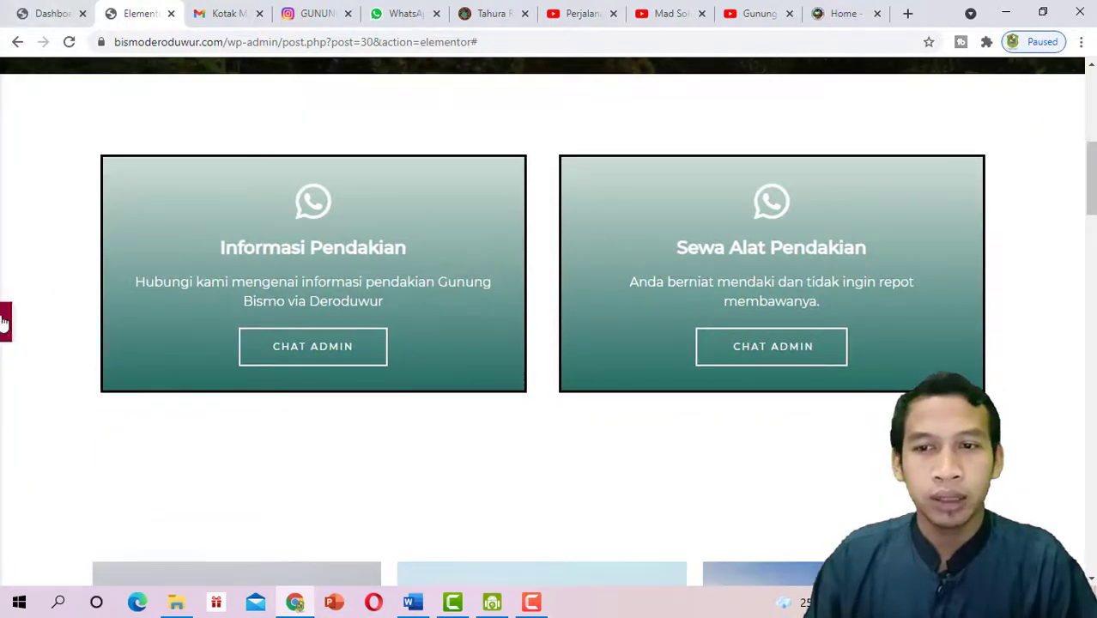
{"action": "scroll", "coordinate": [416, 284], "scroll_direction": "up", "scroll_amount": 1}
{"action": "scroll", "coordinate": [695, 305], "scroll_direction": "down", "scroll_amount": 1}
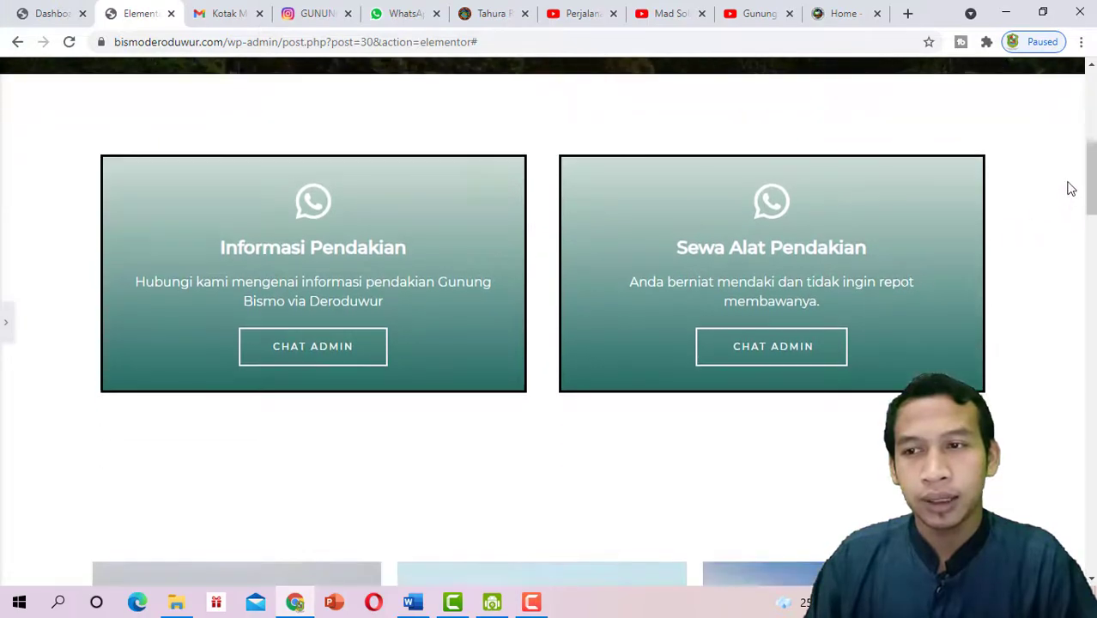
{"action": "left_click_drag", "start_coordinate": [1091, 184], "coordinate": [1091, 221]}
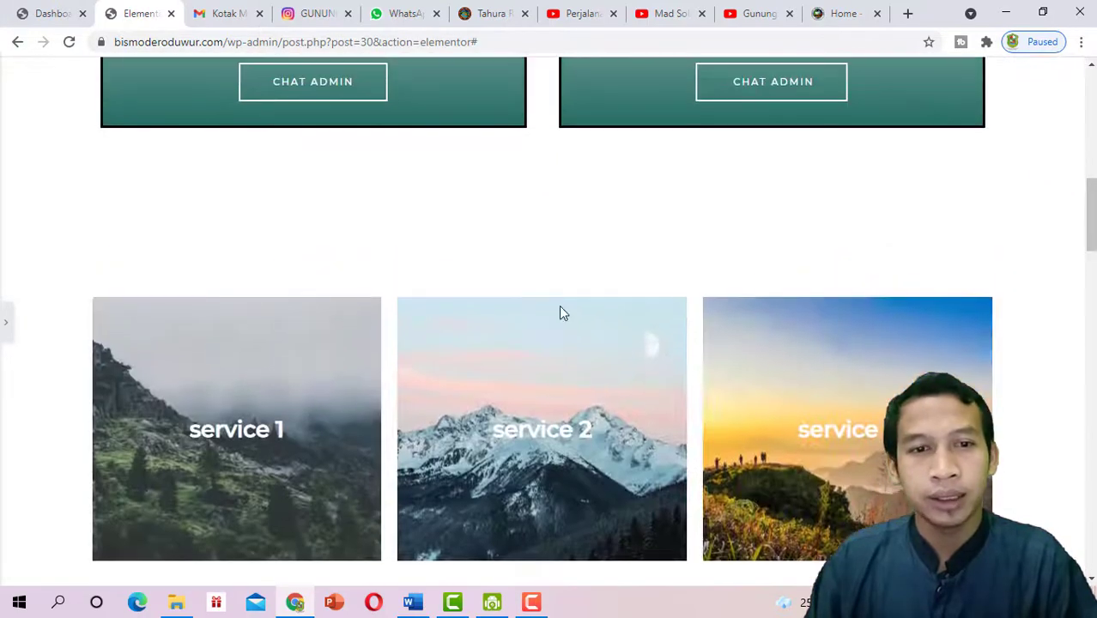
{"action": "left_click", "coordinate": [4, 326]}
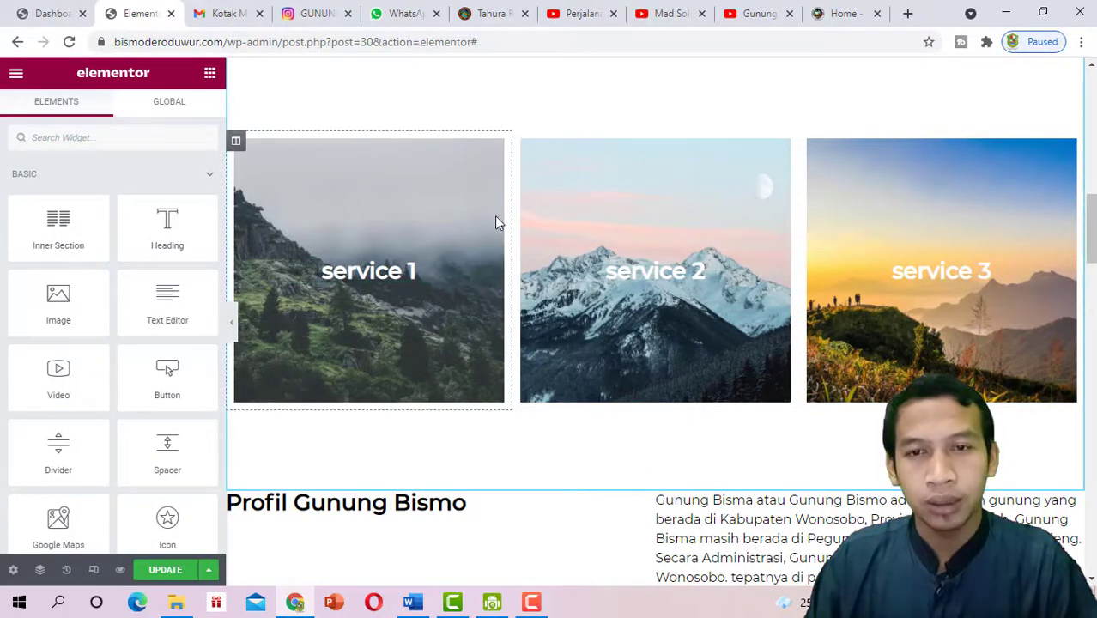
Change the "Informasi Pendakian" column's background to Classic with the cloudy green mountain landscape photo from the media library
{"action": "scroll", "coordinate": [495, 223], "scroll_direction": "up", "scroll_amount": 5}
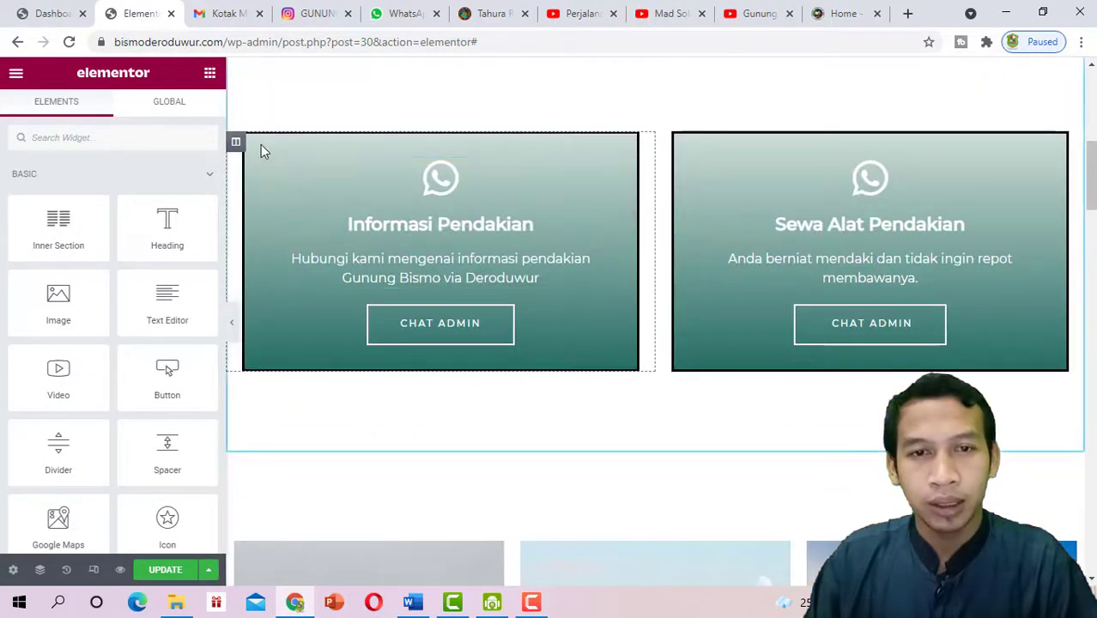
{"action": "right_click", "coordinate": [263, 151]}
{"action": "left_click", "coordinate": [111, 127]}
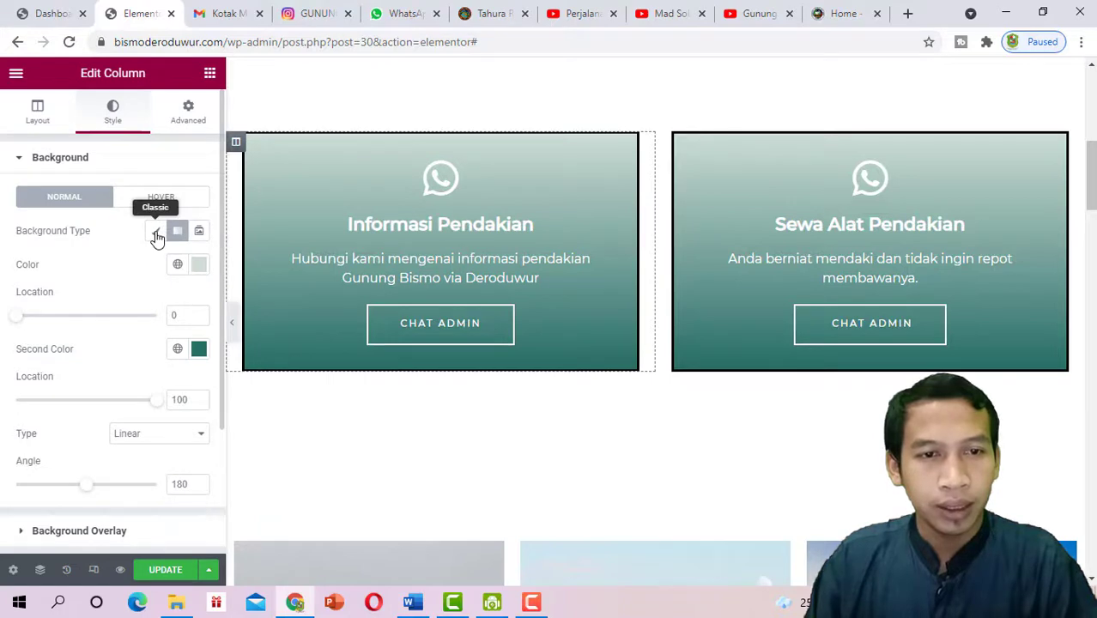
{"action": "left_click", "coordinate": [157, 236]}
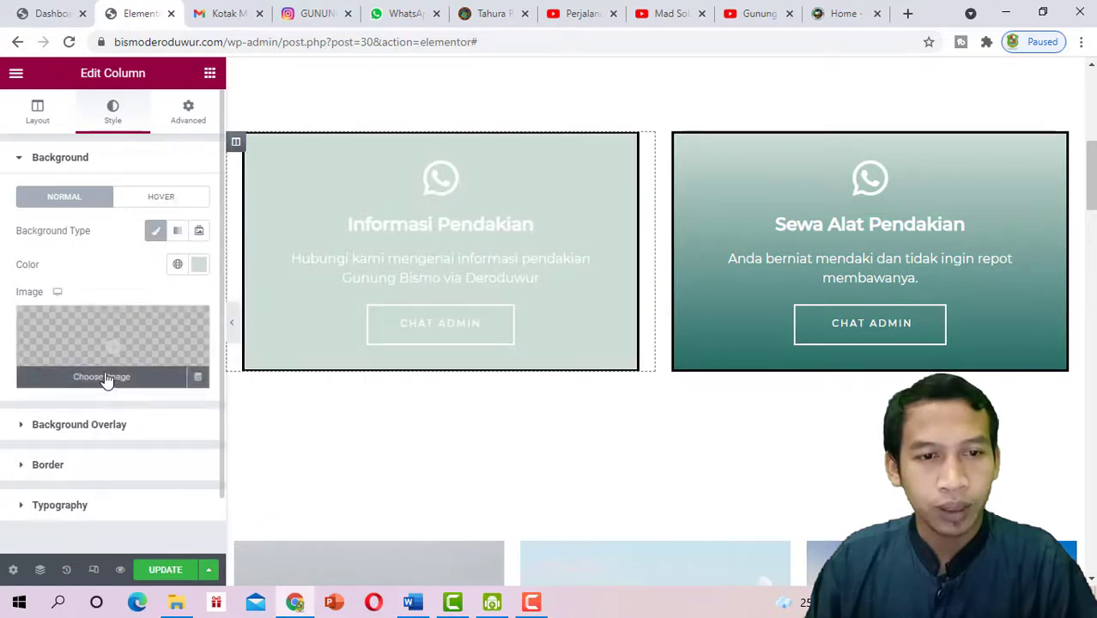
{"action": "left_click", "coordinate": [108, 378]}
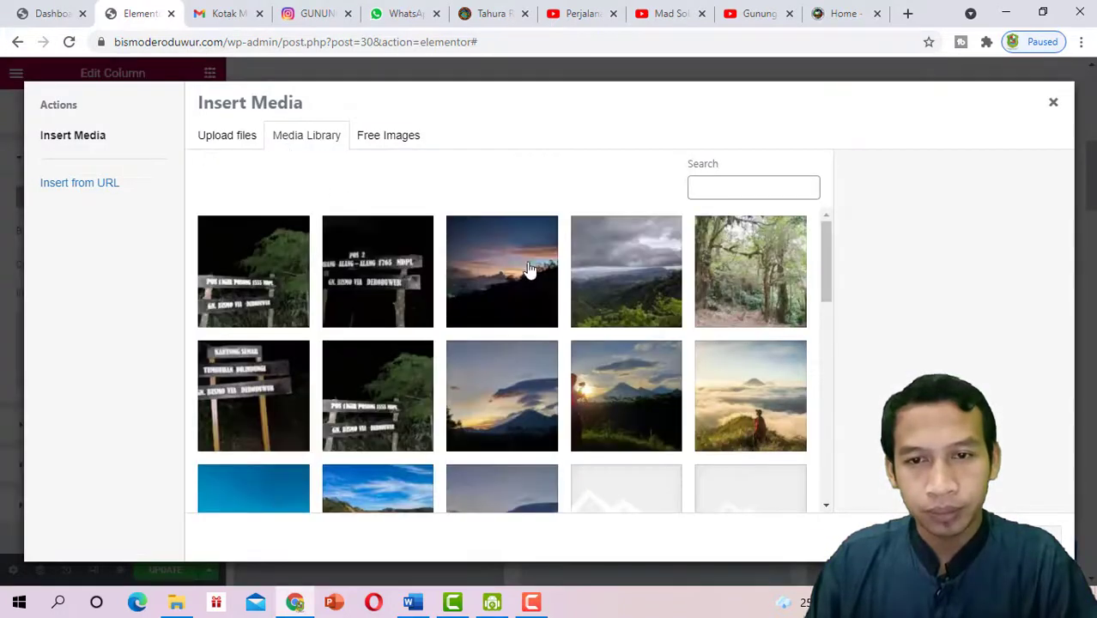
{"action": "left_click", "coordinate": [764, 273]}
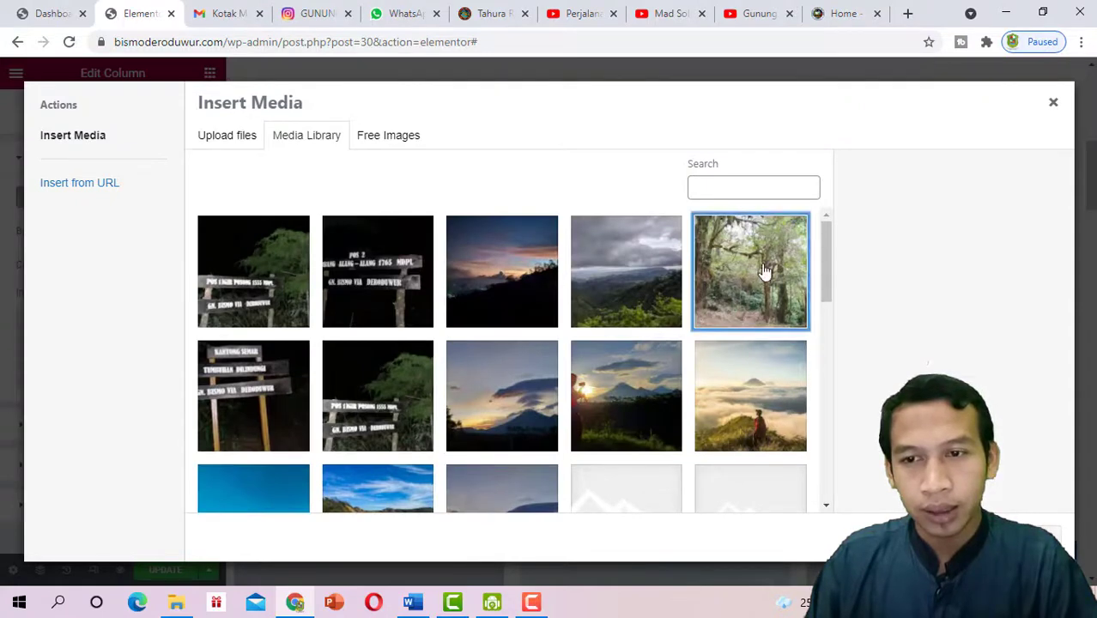
{"action": "left_click", "coordinate": [654, 286]}
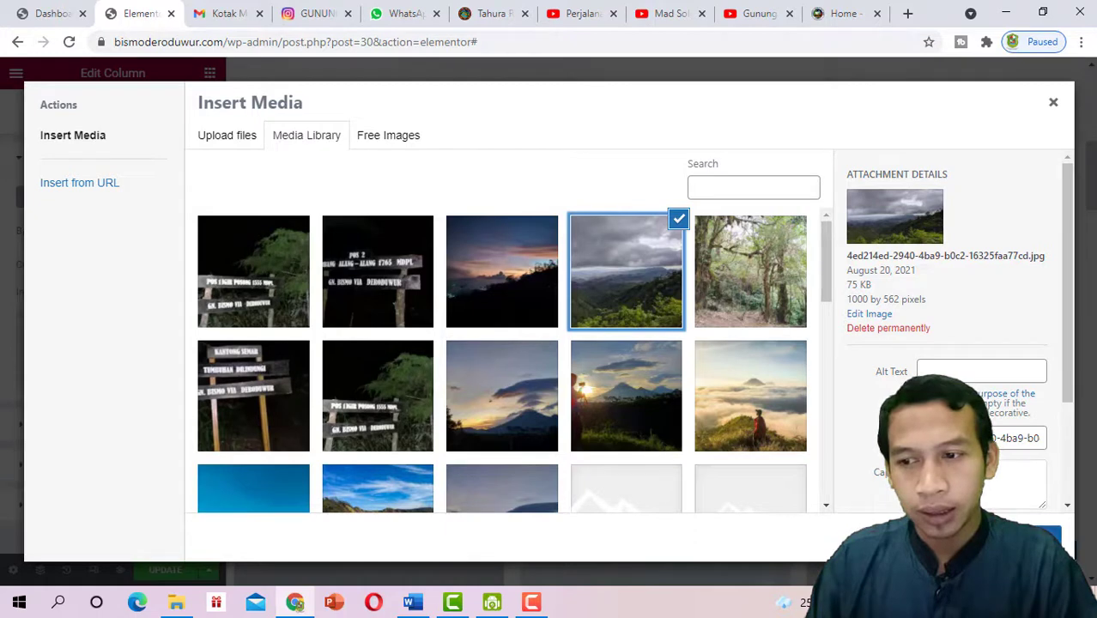
{"action": "left_click", "coordinate": [1018, 538]}
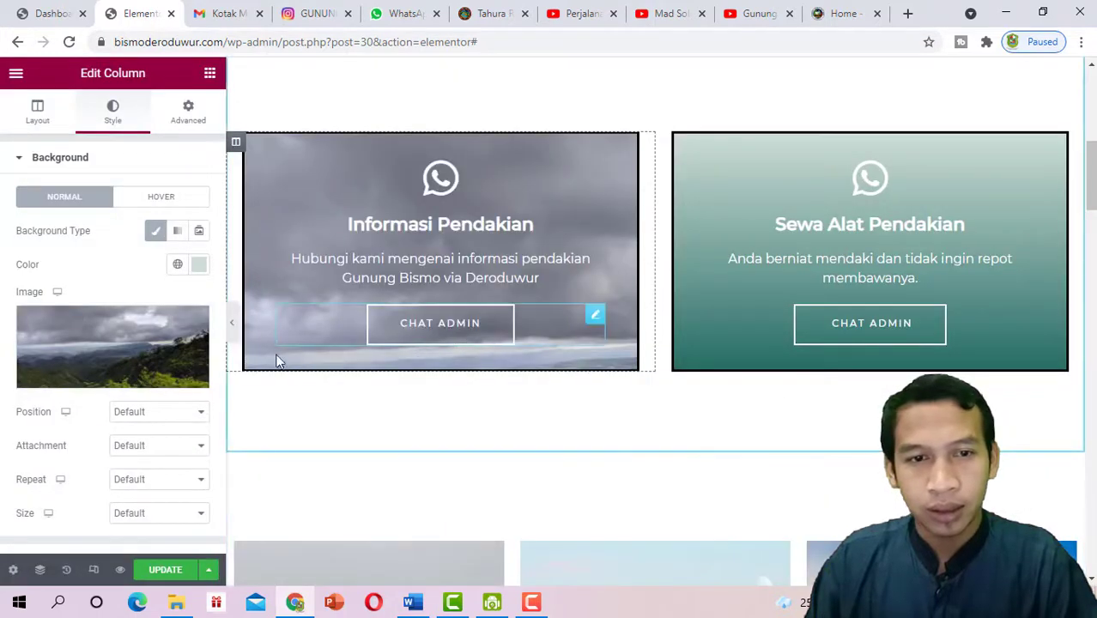
Set the "Informasi Pendakian" column's background image size to Cover and preview the page without the editing panel
{"action": "left_click", "coordinate": [149, 414]}
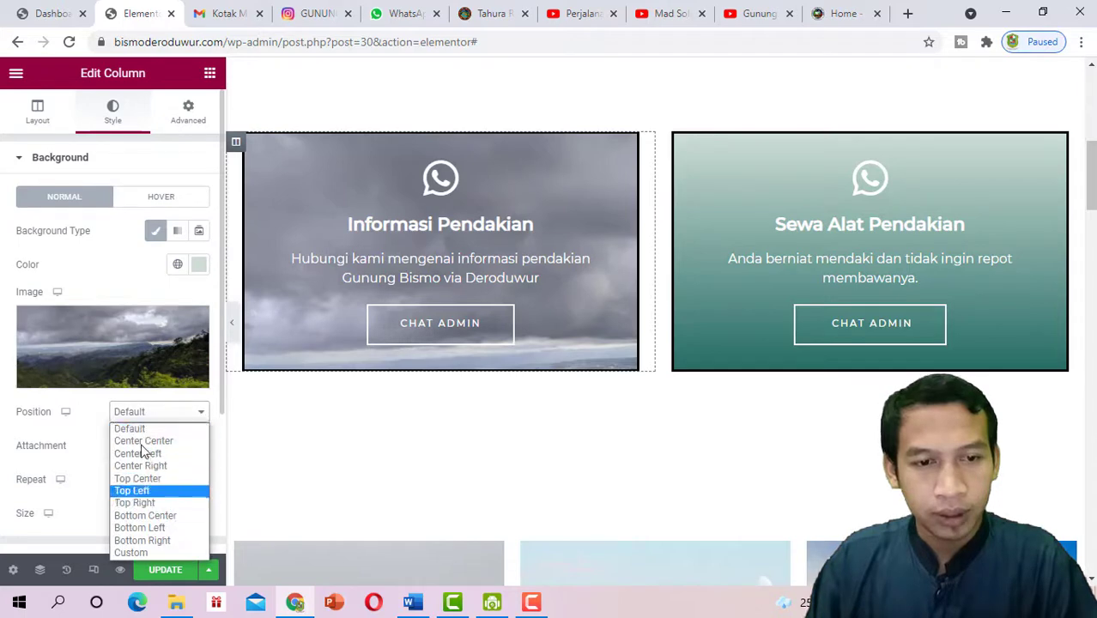
{"action": "left_click", "coordinate": [142, 422]}
{"action": "left_click", "coordinate": [157, 486]}
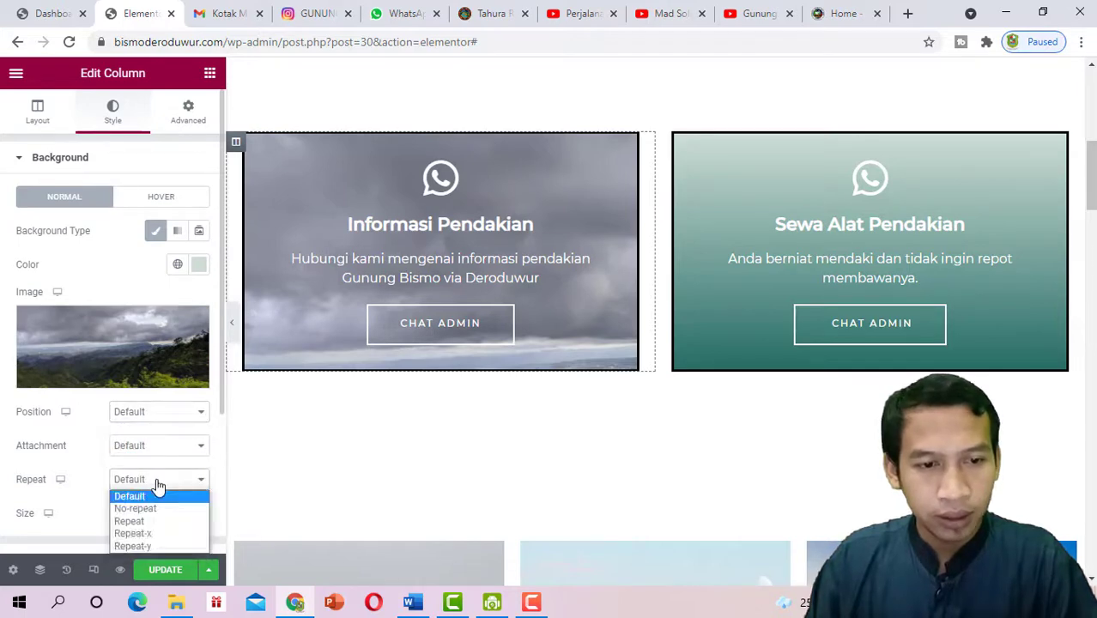
{"action": "left_click", "coordinate": [157, 486]}
{"action": "left_click", "coordinate": [165, 452]}
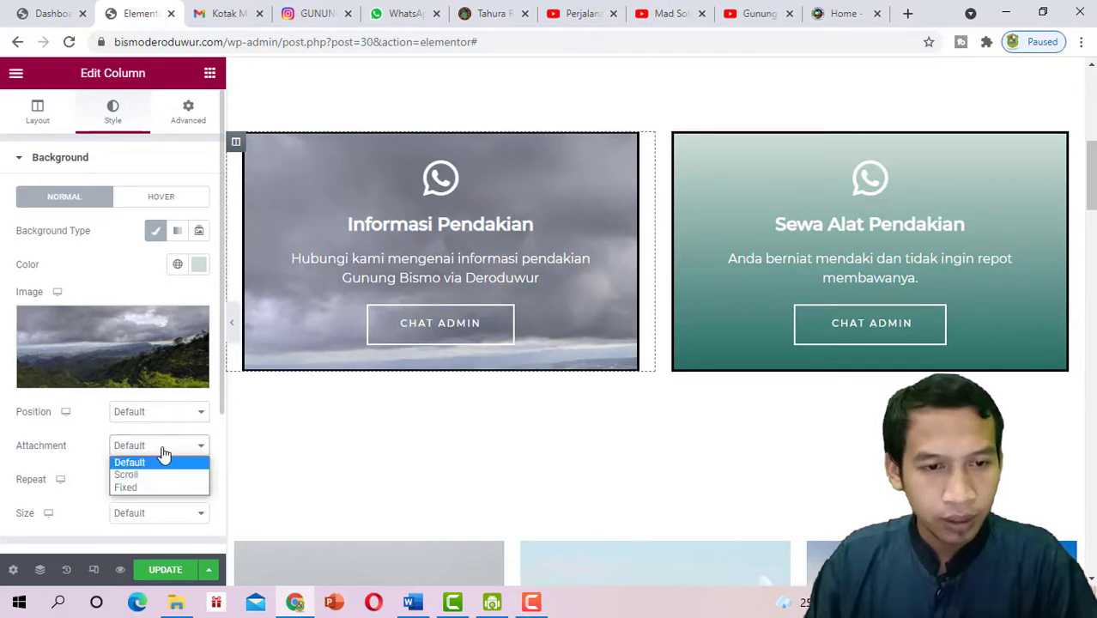
{"action": "left_click", "coordinate": [163, 454]}
{"action": "scroll", "coordinate": [162, 480], "scroll_direction": "down", "scroll_amount": 1}
{"action": "left_click", "coordinate": [164, 442]}
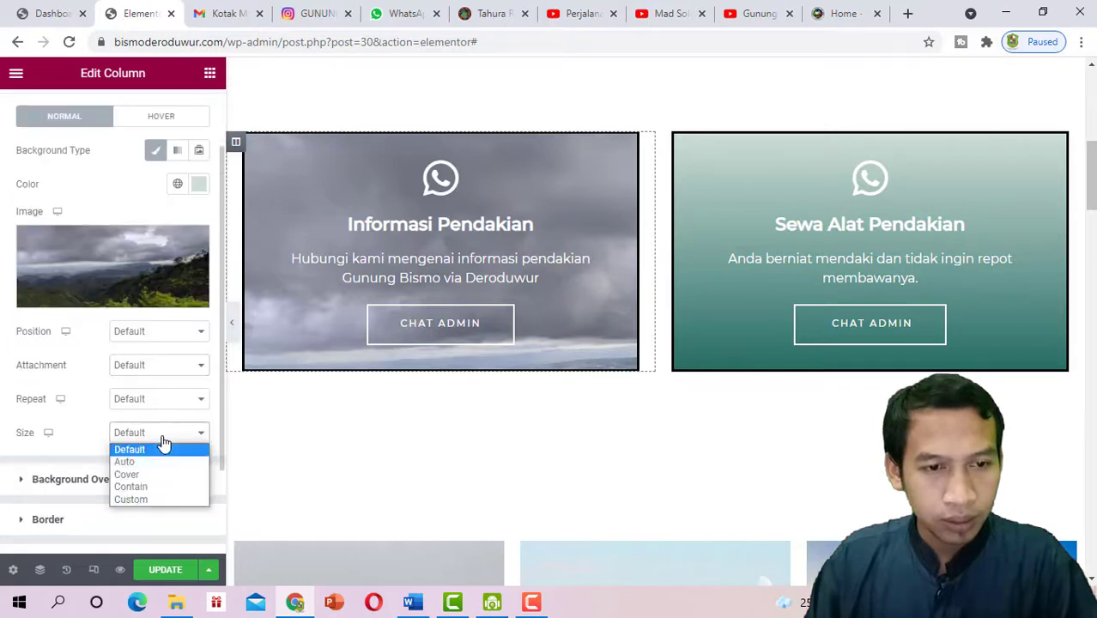
{"action": "left_click", "coordinate": [155, 474]}
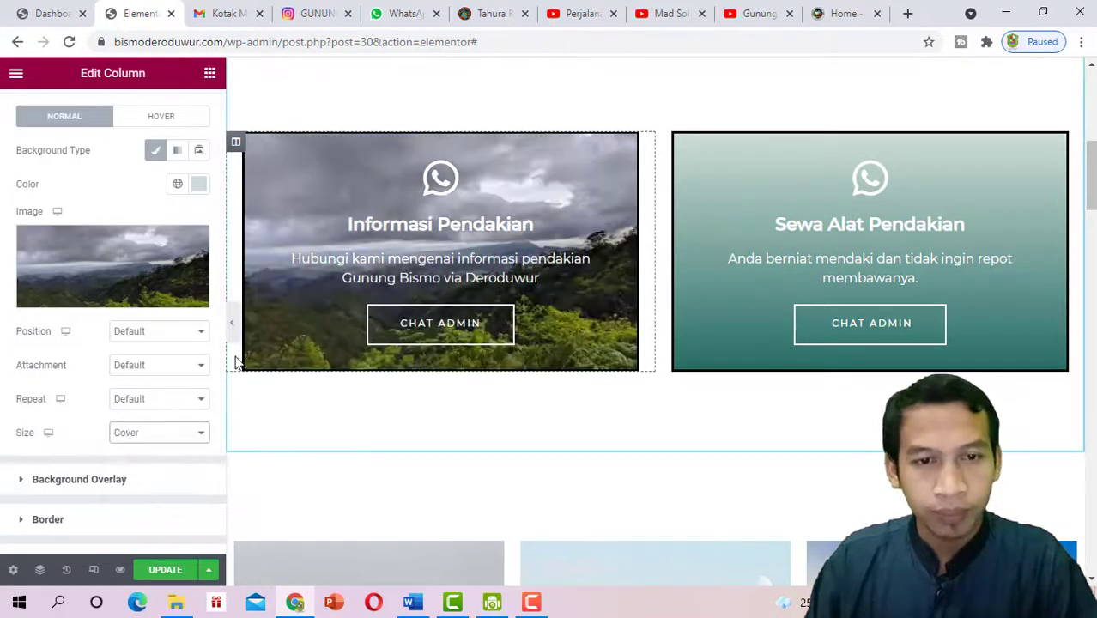
{"action": "left_click", "coordinate": [232, 326]}
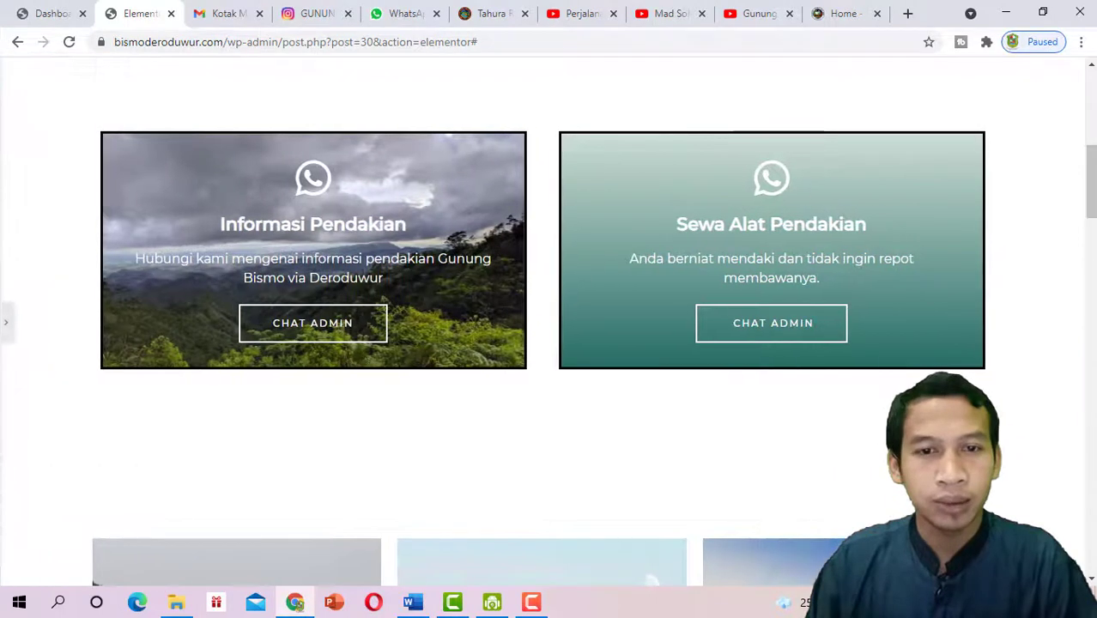
{"action": "scroll", "coordinate": [549, 295], "scroll_direction": "up", "scroll_amount": 2}
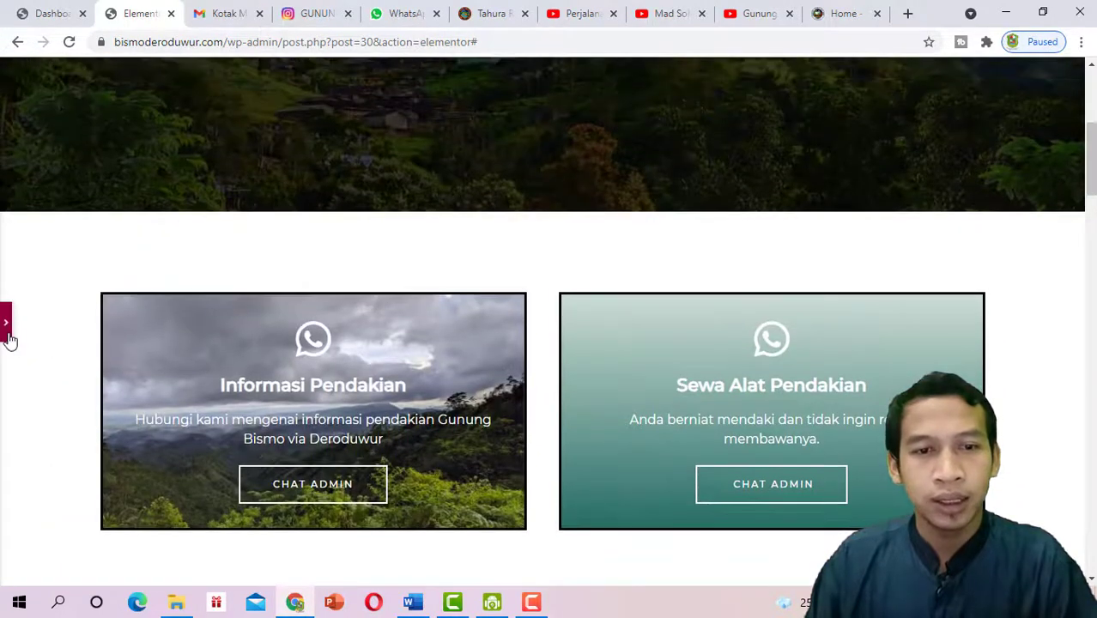
Use the edit history to undo the first column's background size, image and type changes, going back to the column removal
{"action": "left_click", "coordinate": [95, 302]}
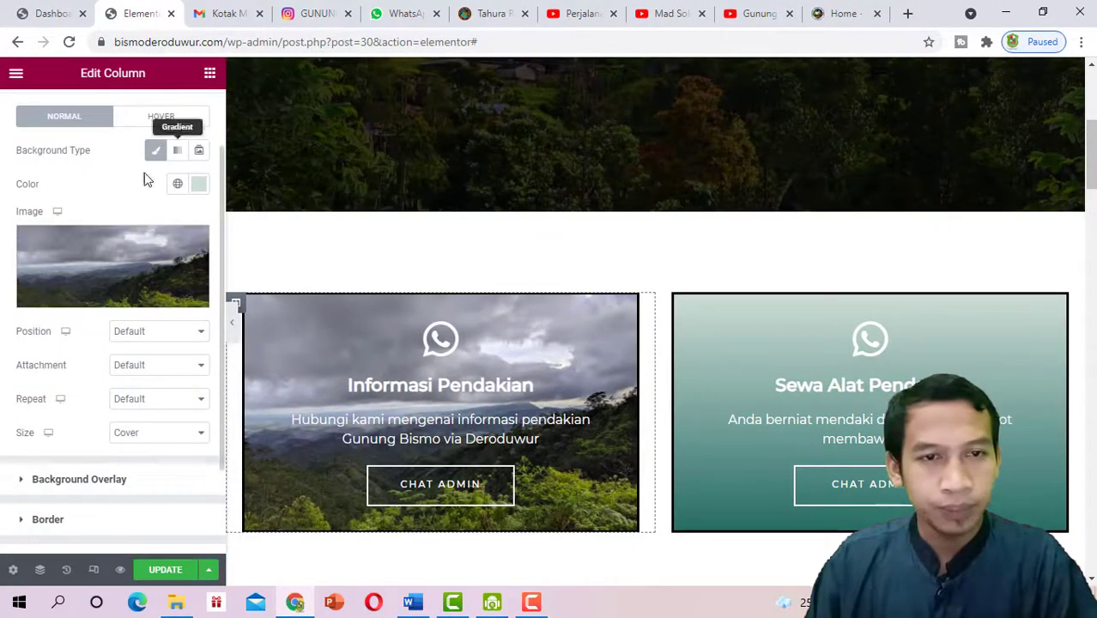
{"action": "scroll", "coordinate": [98, 433], "scroll_direction": "up", "scroll_amount": 1}
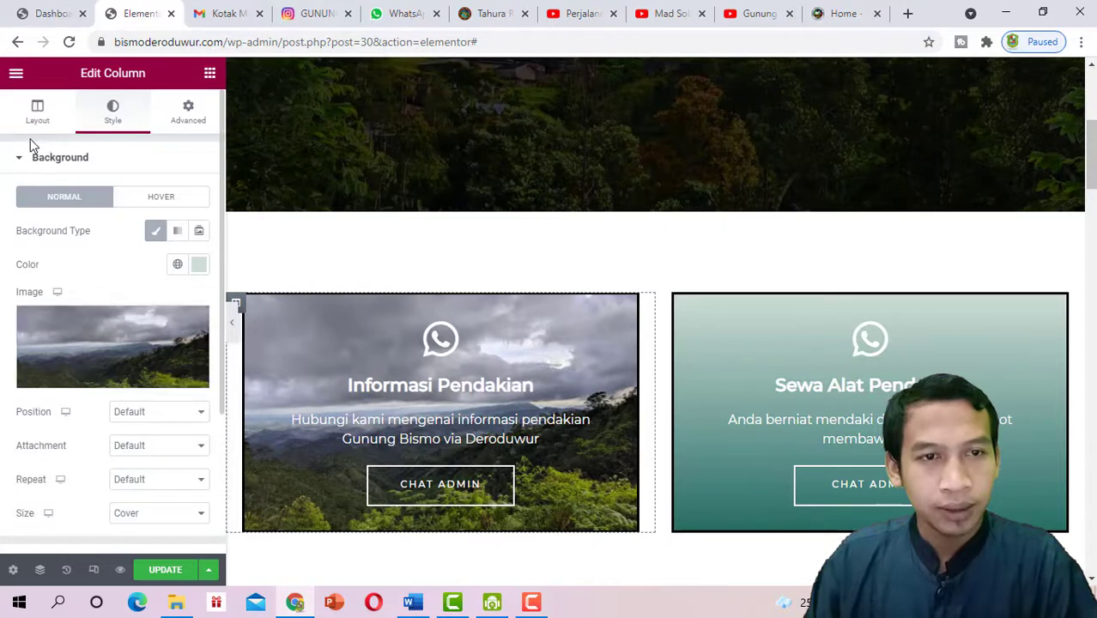
{"action": "left_click", "coordinate": [62, 573]}
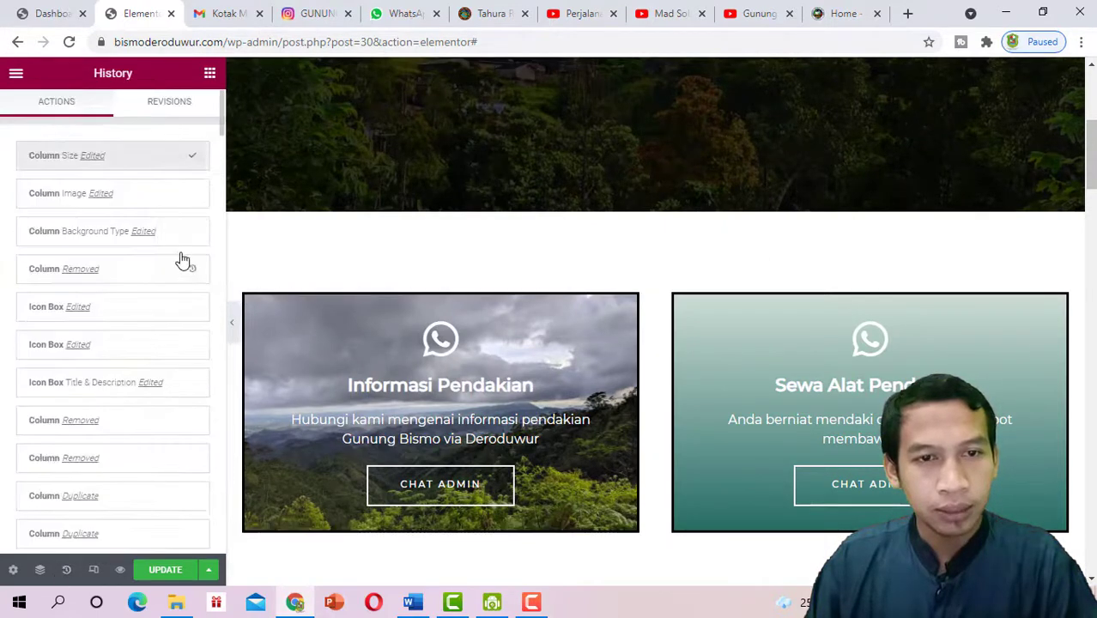
{"action": "left_click", "coordinate": [189, 192]}
{"action": "left_click", "coordinate": [194, 233]}
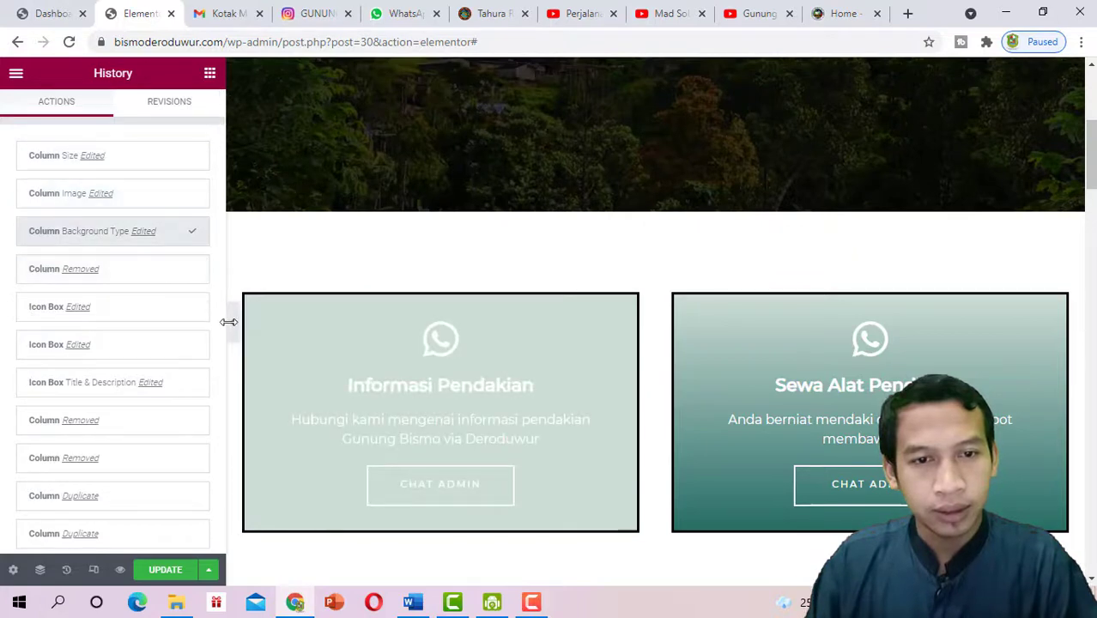
{"action": "left_click", "coordinate": [194, 271]}
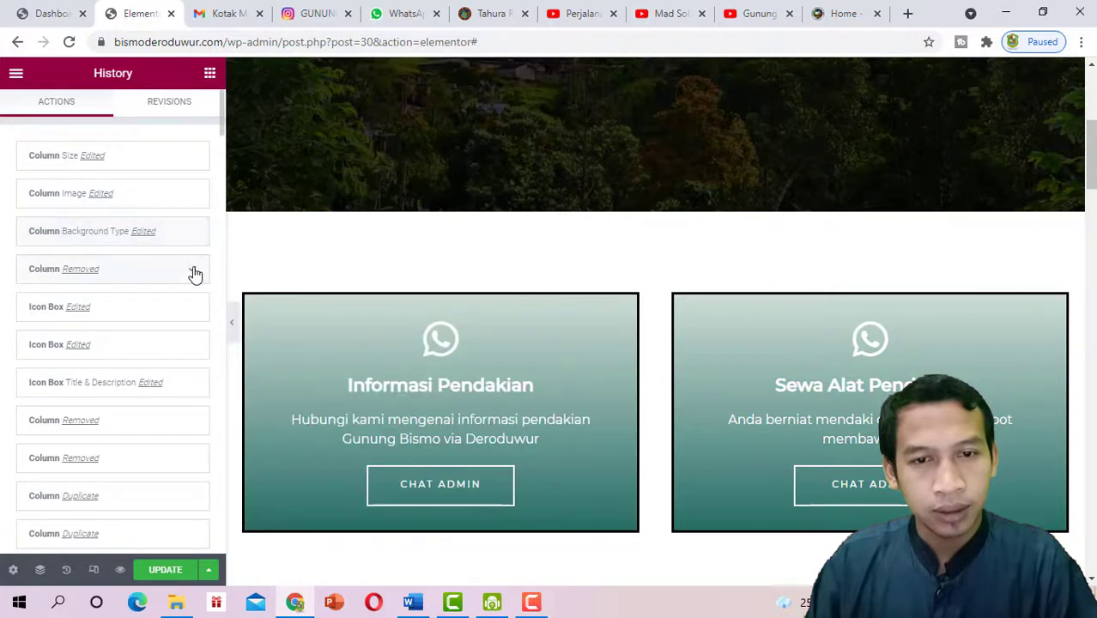
Delete the section holding the row of service images below the two service cards
{"action": "left_click", "coordinate": [232, 324]}
{"action": "scroll", "coordinate": [894, 312], "scroll_direction": "down", "scroll_amount": 3}
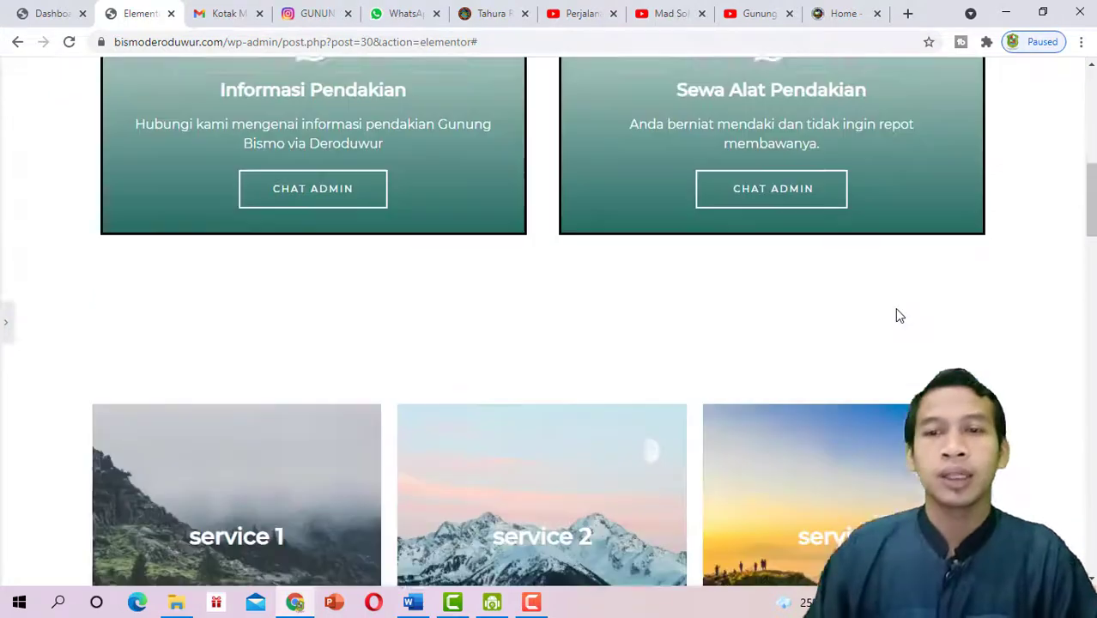
{"action": "scroll", "coordinate": [894, 311], "scroll_direction": "up", "scroll_amount": 4}
{"action": "left_click", "coordinate": [7, 324]}
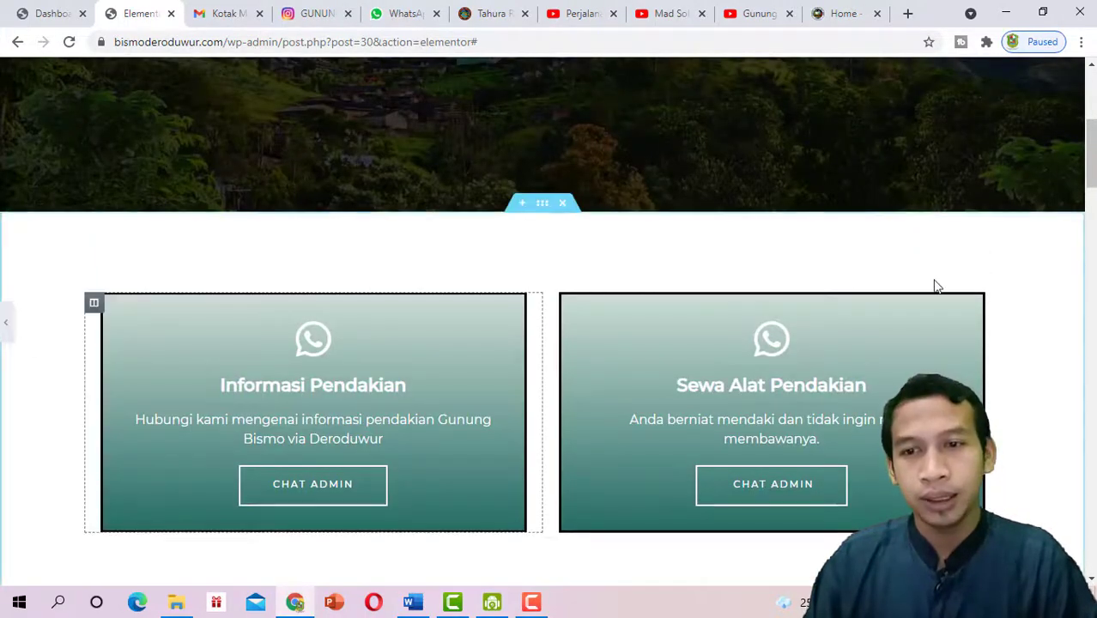
{"action": "scroll", "coordinate": [775, 303], "scroll_direction": "down", "scroll_amount": 4}
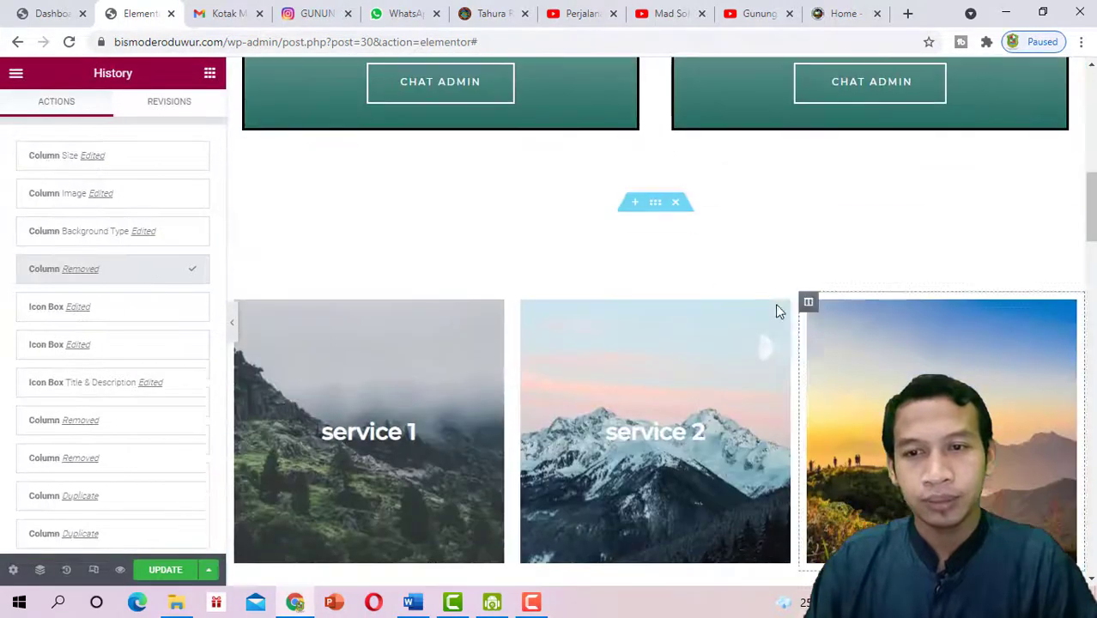
{"action": "left_click", "coordinate": [676, 204]}
Preview the rest of the home page without the editing panel, from the service cards through the profile and photo gallery to the footer
{"action": "left_click", "coordinate": [232, 324]}
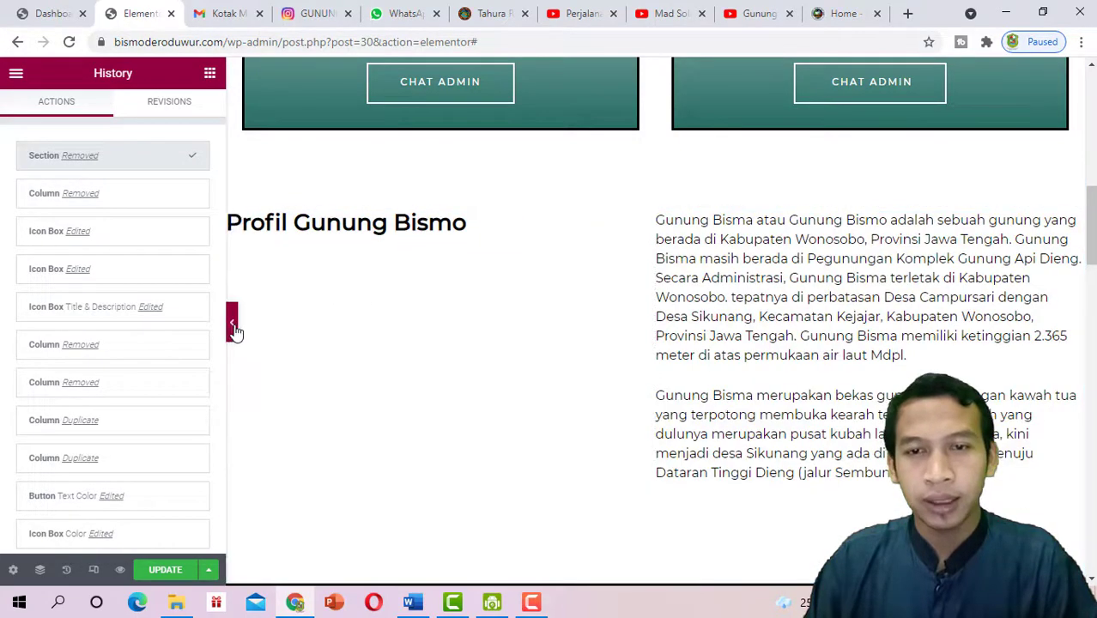
{"action": "scroll", "coordinate": [549, 322], "scroll_direction": "up", "scroll_amount": 1}
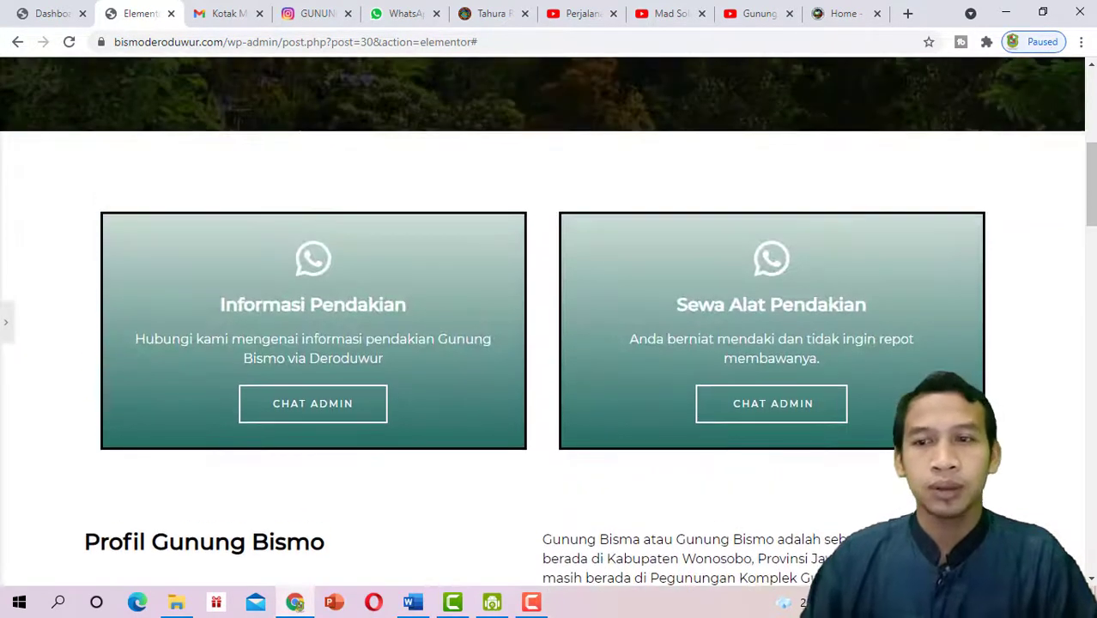
{"action": "scroll", "coordinate": [549, 322], "scroll_direction": "up", "scroll_amount": 3}
{"action": "scroll", "coordinate": [549, 322], "scroll_direction": "down", "scroll_amount": 3}
{"action": "scroll", "coordinate": [549, 322], "scroll_direction": "down", "scroll_amount": 8}
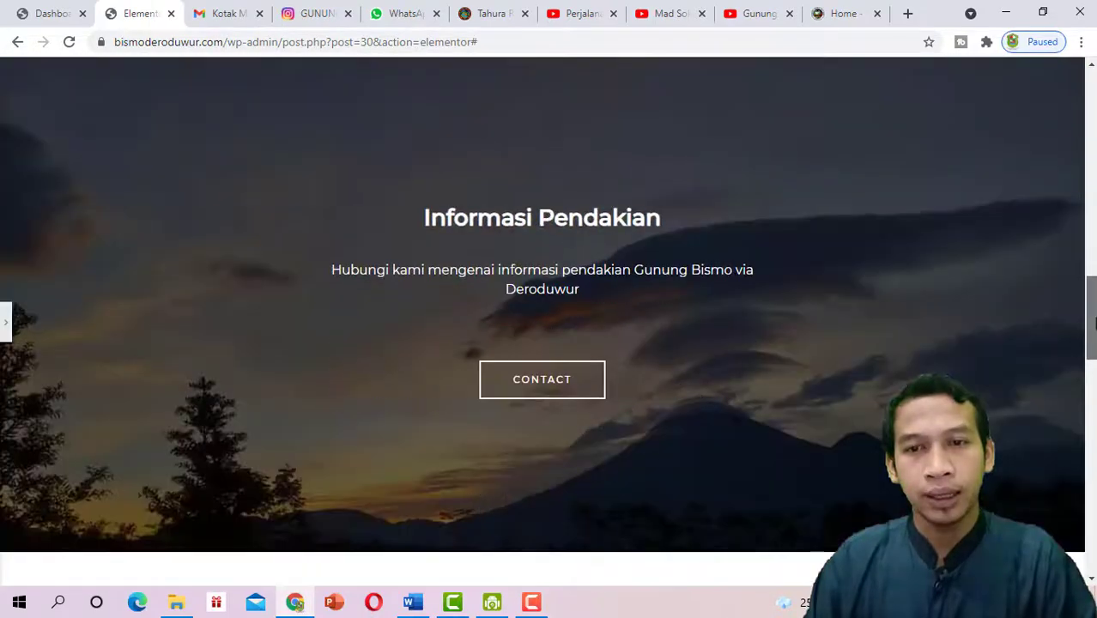
{"action": "scroll", "coordinate": [549, 322], "scroll_direction": "up", "scroll_amount": 3}
{"action": "scroll", "coordinate": [550, 322], "scroll_direction": "down", "scroll_amount": 3}
{"action": "scroll", "coordinate": [549, 322], "scroll_direction": "up", "scroll_amount": 4}
{"action": "scroll", "coordinate": [753, 363], "scroll_direction": "down", "scroll_amount": 12}
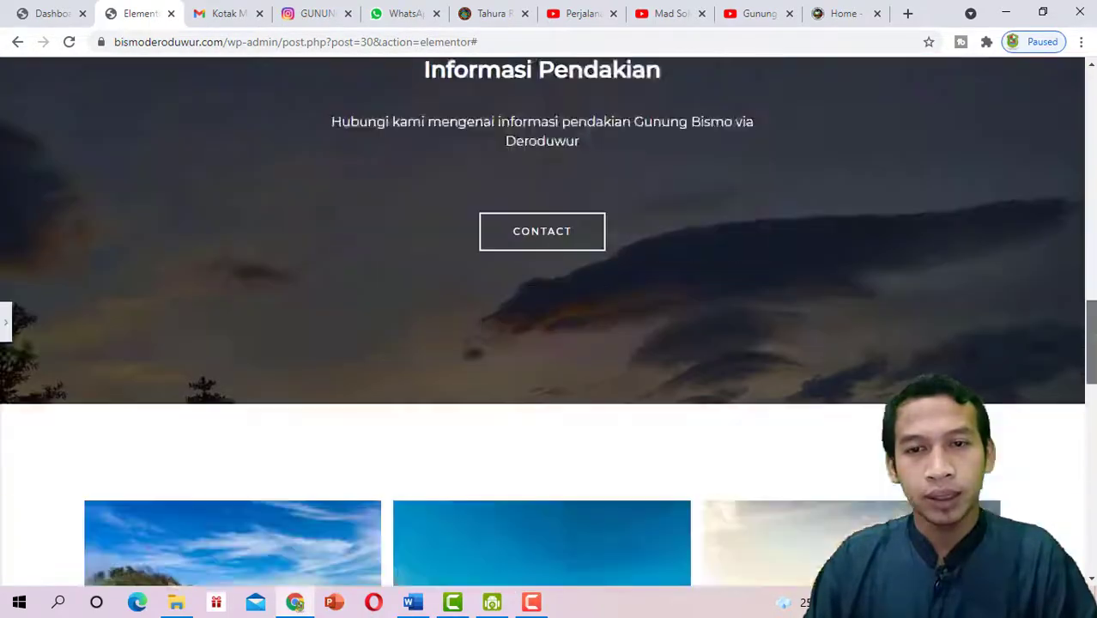
{"action": "scroll", "coordinate": [754, 363], "scroll_direction": "down", "scroll_amount": 9}
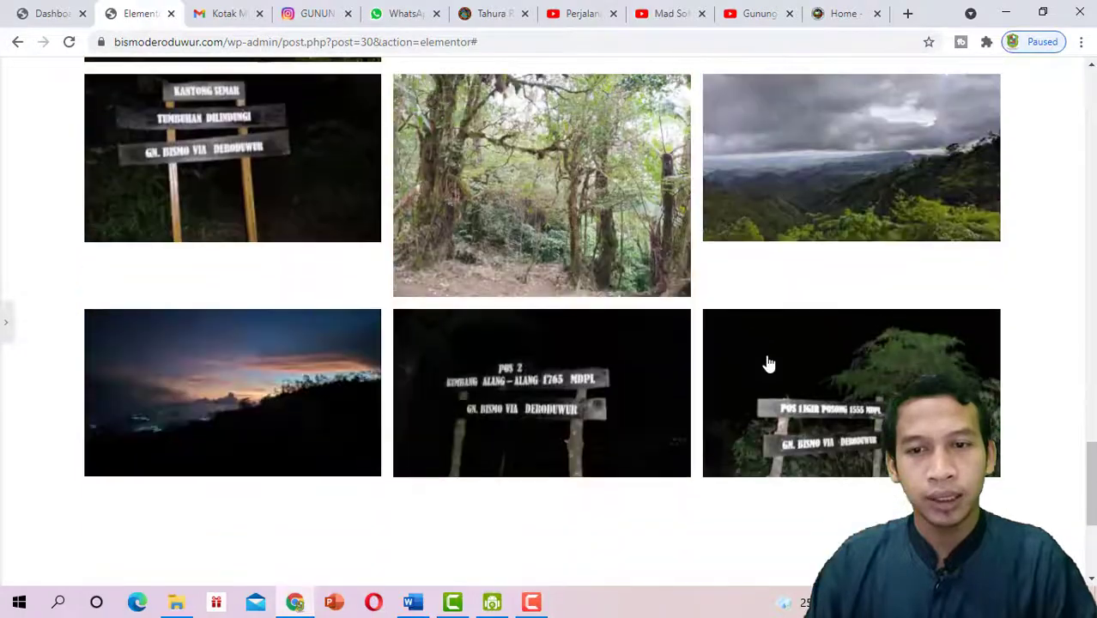
{"action": "scroll", "coordinate": [1091, 415], "scroll_direction": "up", "scroll_amount": 4}
{"action": "scroll", "coordinate": [1092, 414], "scroll_direction": "up", "scroll_amount": 9}
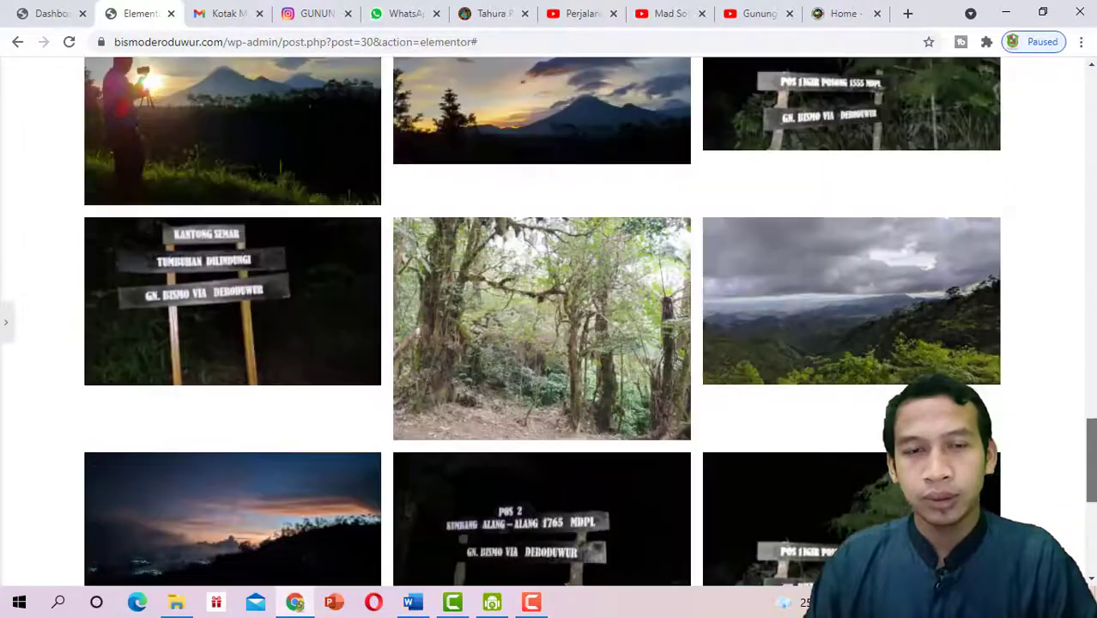
{"action": "scroll", "coordinate": [1092, 414], "scroll_direction": "down", "scroll_amount": 4}
{"action": "scroll", "coordinate": [549, 322], "scroll_direction": "down", "scroll_amount": 6}
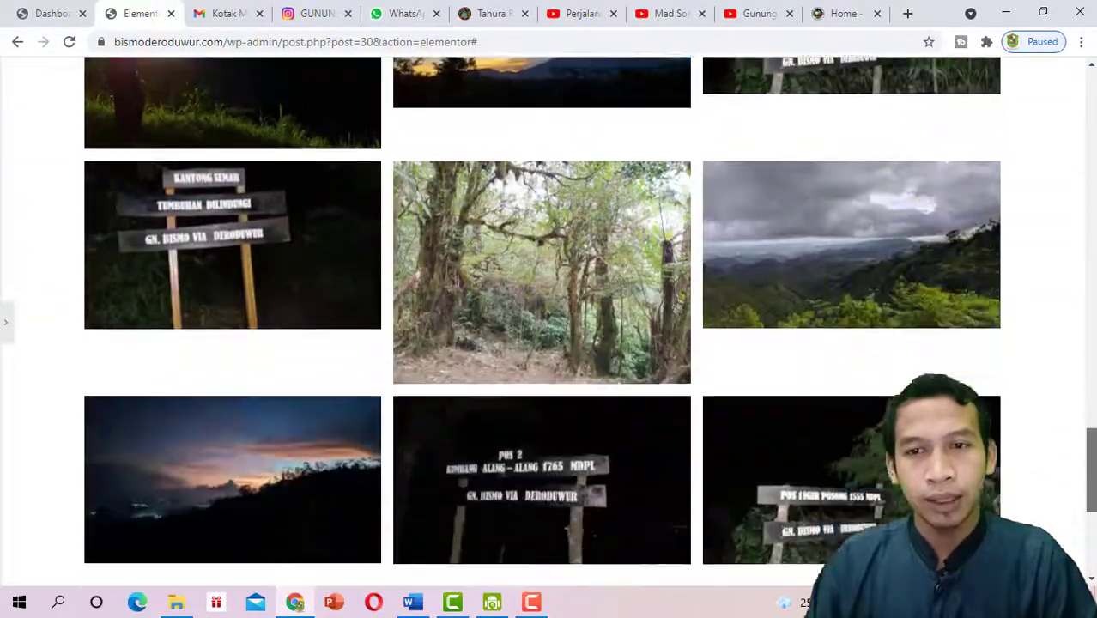
{"action": "scroll", "coordinate": [549, 322], "scroll_direction": "up", "scroll_amount": 10}
{"action": "scroll", "coordinate": [549, 322], "scroll_direction": "up", "scroll_amount": 10}
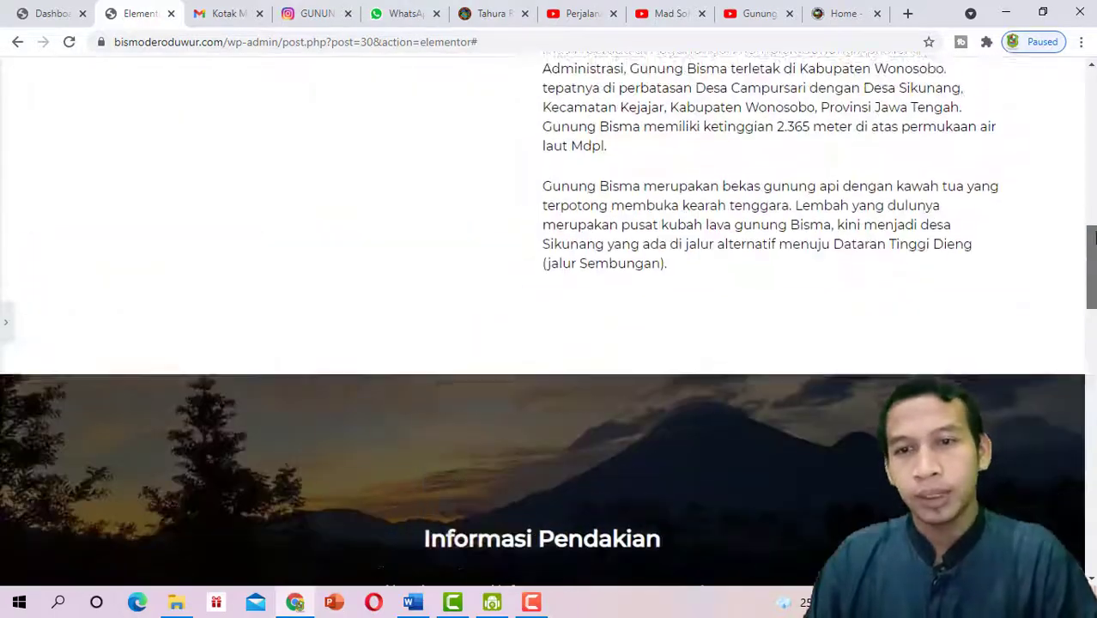
{"action": "scroll", "coordinate": [549, 322], "scroll_direction": "down", "scroll_amount": 7}
{"action": "scroll", "coordinate": [558, 258], "scroll_direction": "down", "scroll_amount": 8}
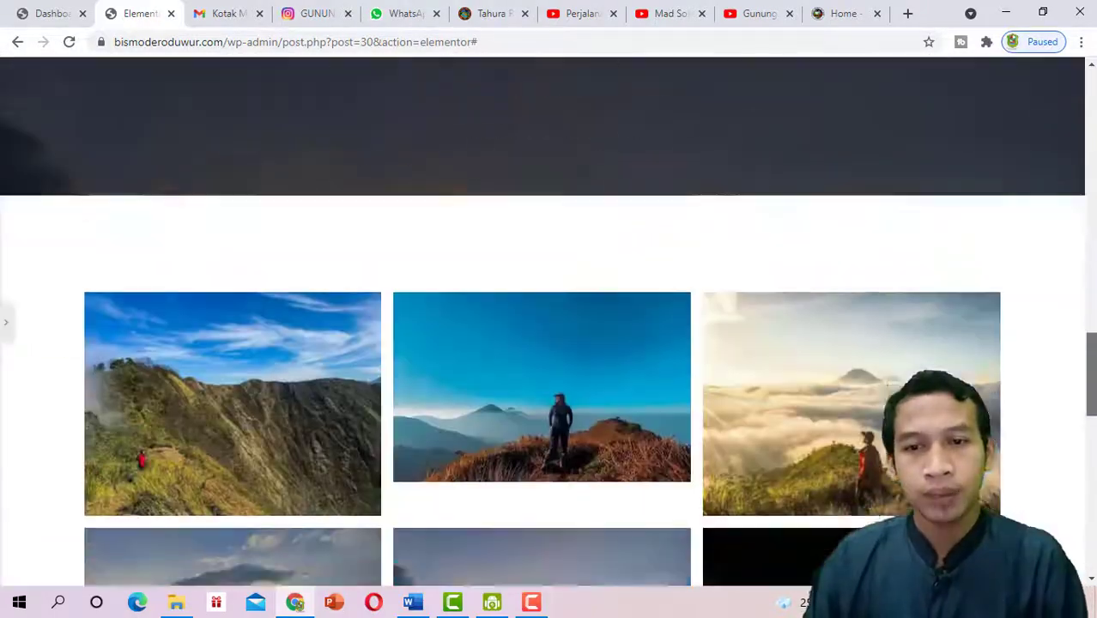
{"action": "scroll", "coordinate": [558, 257], "scroll_direction": "down", "scroll_amount": 7}
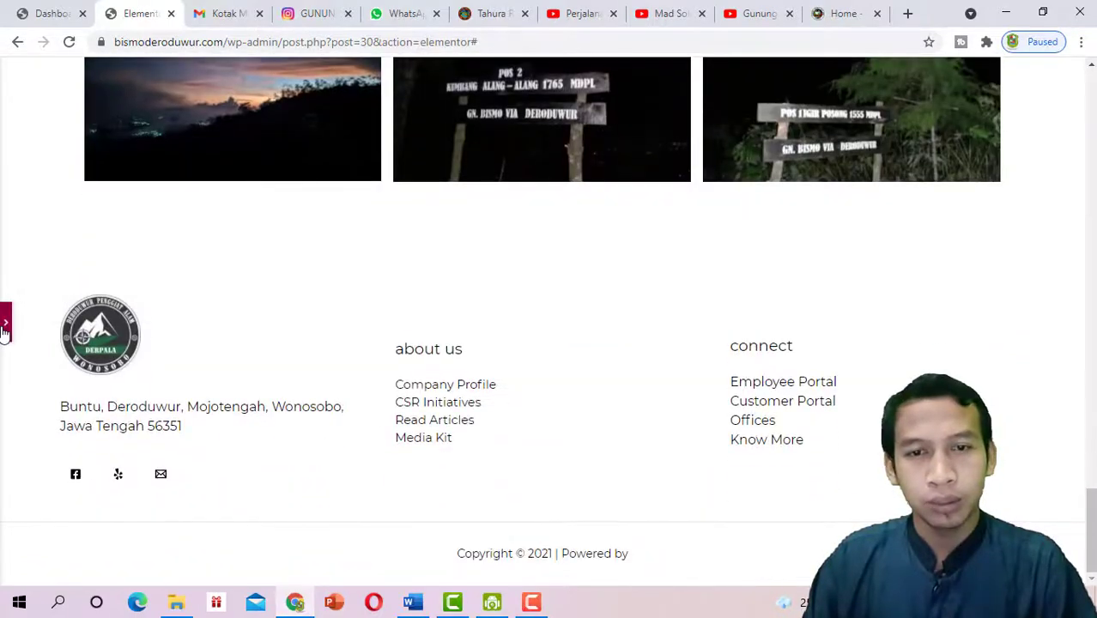
{"action": "left_click", "coordinate": [5, 326]}
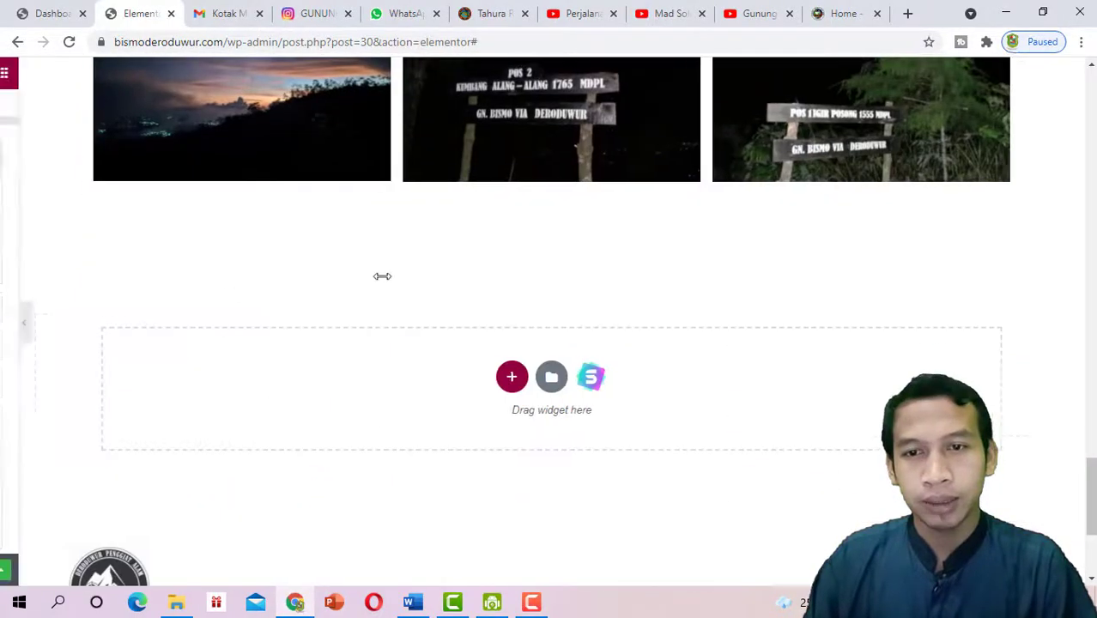
Add a new section with three equal columns below the photo gallery, above the footer
{"action": "scroll", "coordinate": [652, 295], "scroll_direction": "up", "scroll_amount": 1}
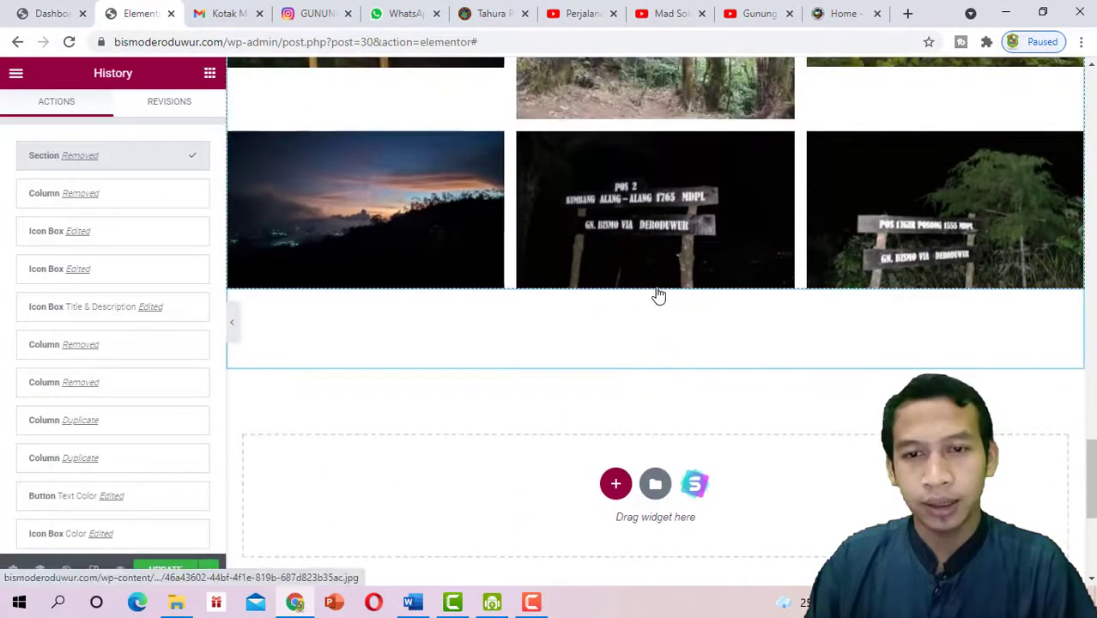
{"action": "scroll", "coordinate": [652, 311], "scroll_direction": "up", "scroll_amount": 2}
{"action": "scroll", "coordinate": [654, 314], "scroll_direction": "down", "scroll_amount": 4}
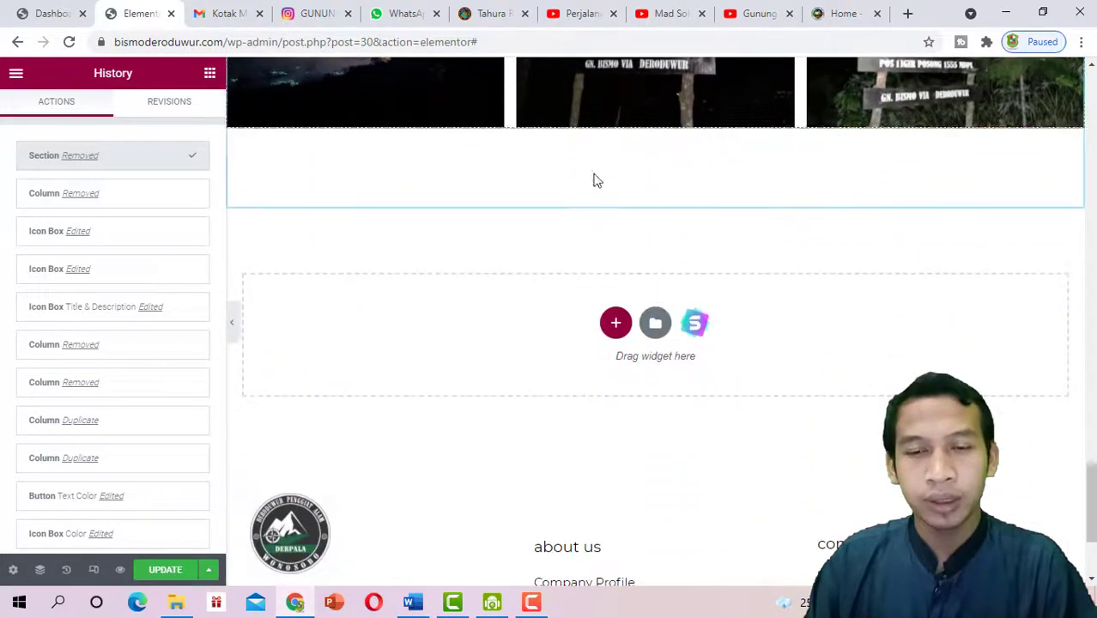
{"action": "left_click", "coordinate": [616, 322]}
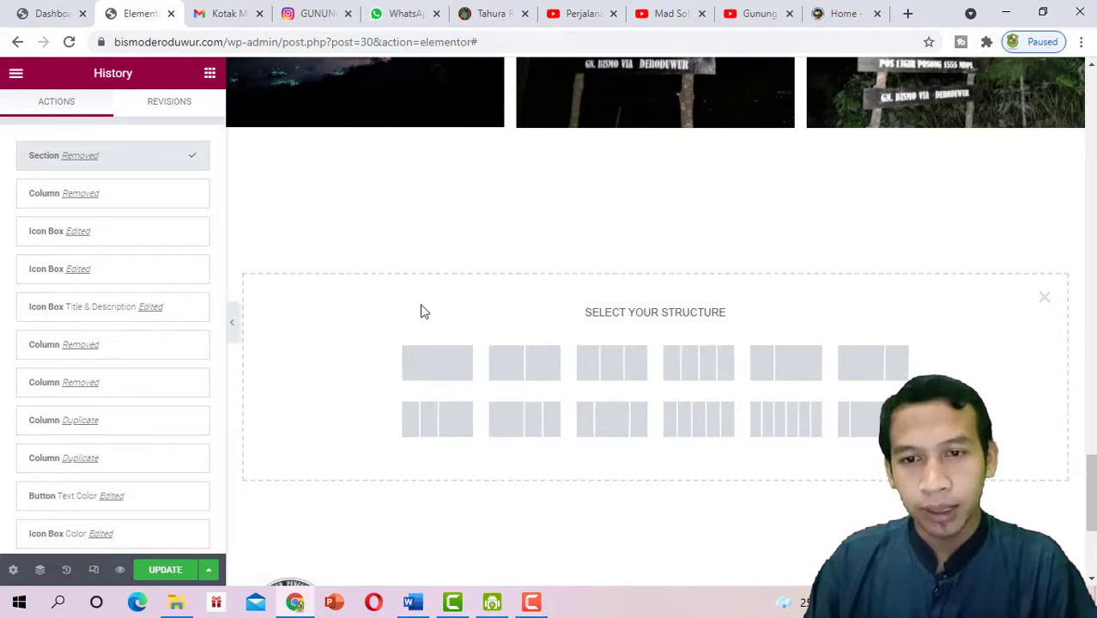
{"action": "left_click", "coordinate": [594, 371]}
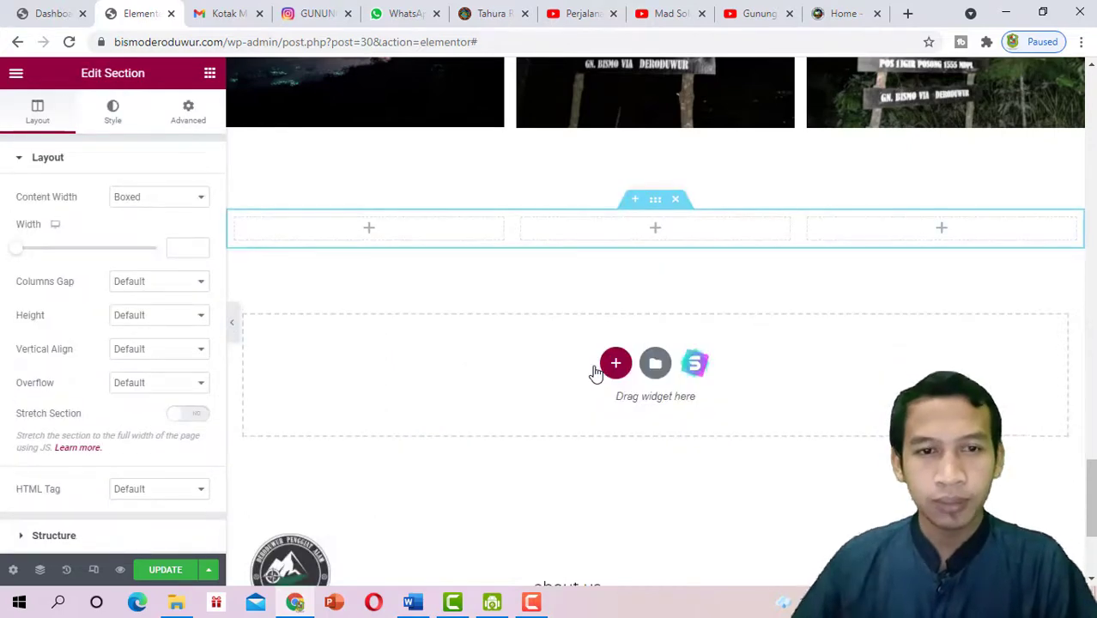
{"action": "right_click", "coordinate": [657, 210]}
{"action": "key", "text": "Escape"}
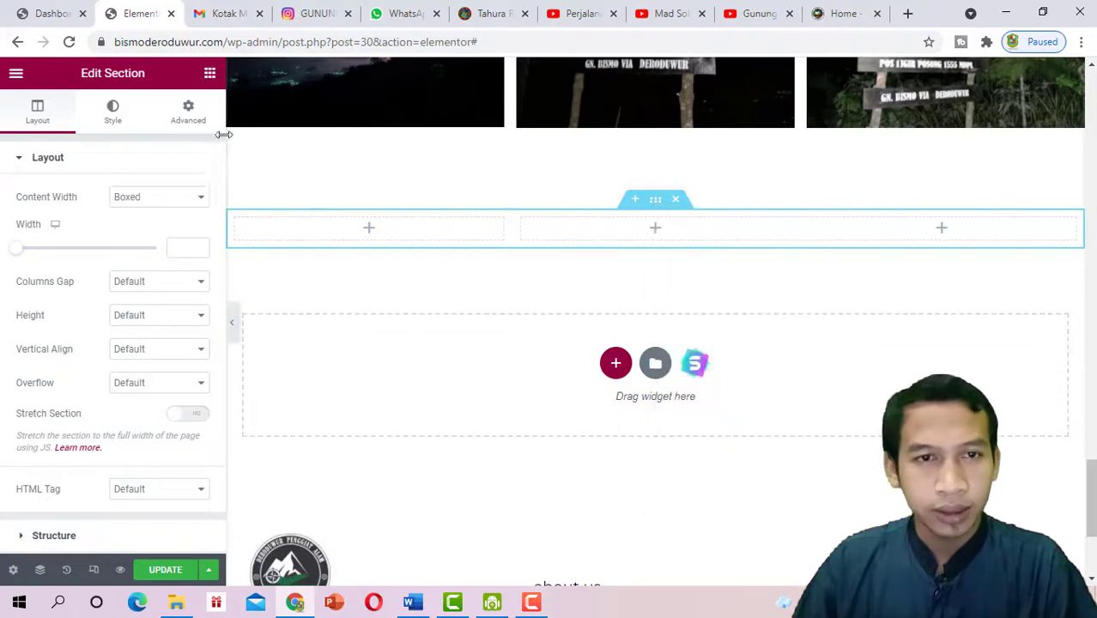
Unlink the new three-column section's padding values and set its top and bottom padding to 50 px each
{"action": "left_click", "coordinate": [188, 116]}
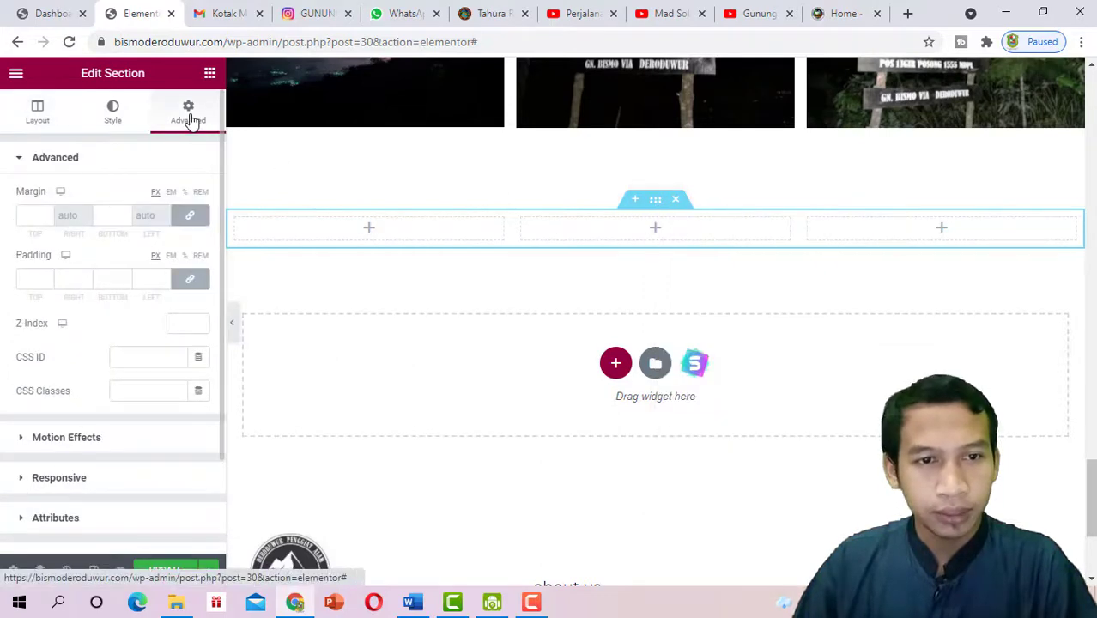
{"action": "left_click", "coordinate": [47, 286]}
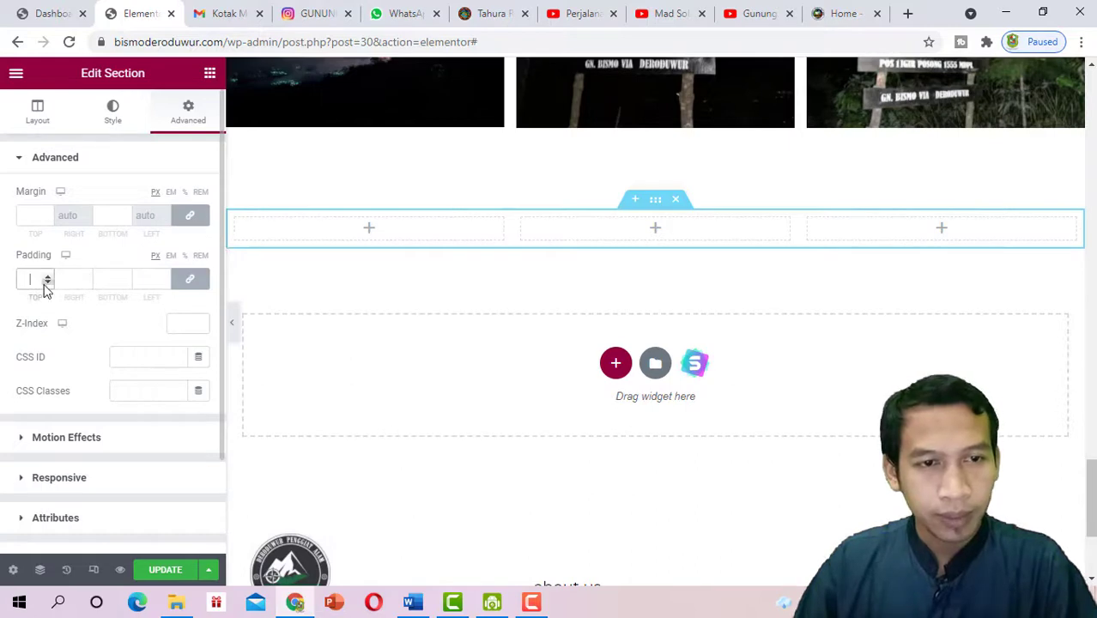
{"action": "type", "text": "1"}
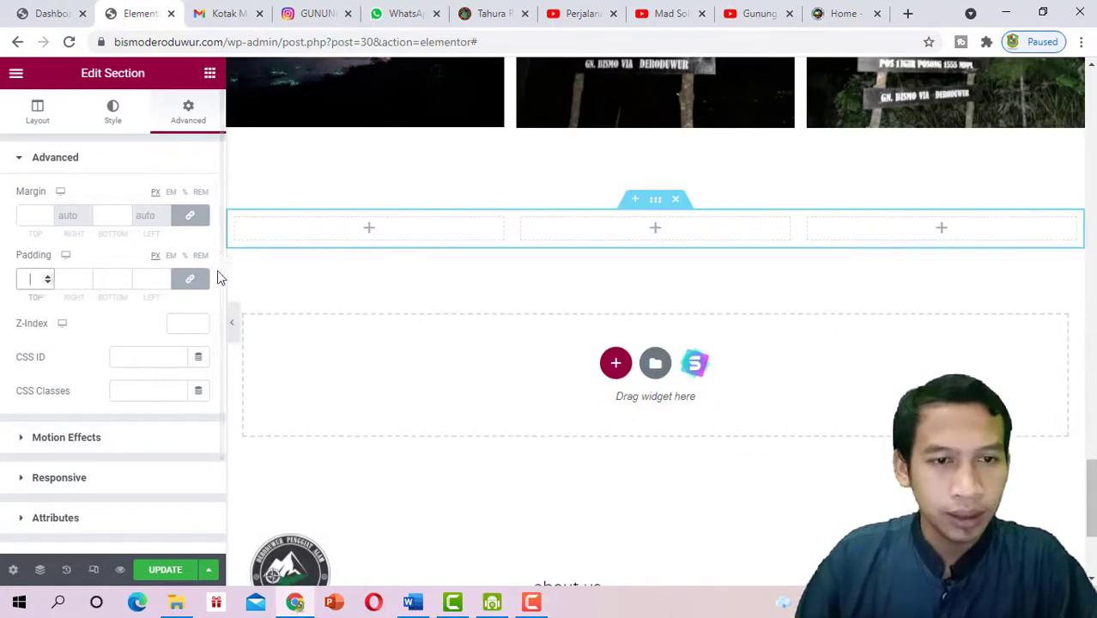
{"action": "key", "text": "BackSpace"}
{"action": "left_click", "coordinate": [192, 284]}
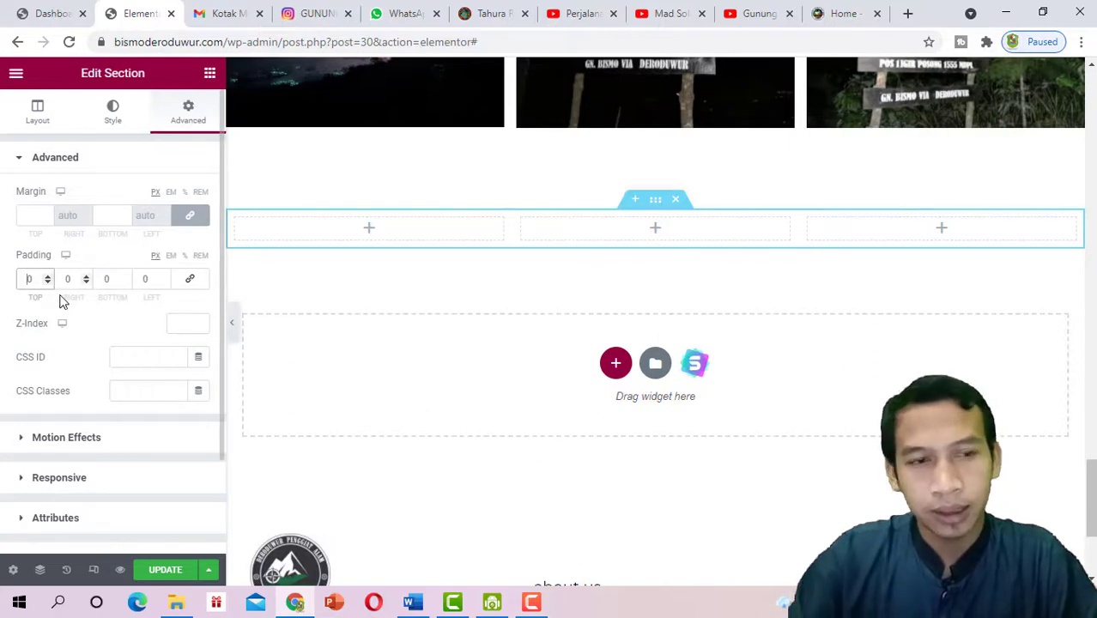
{"action": "type", "text": "100"}
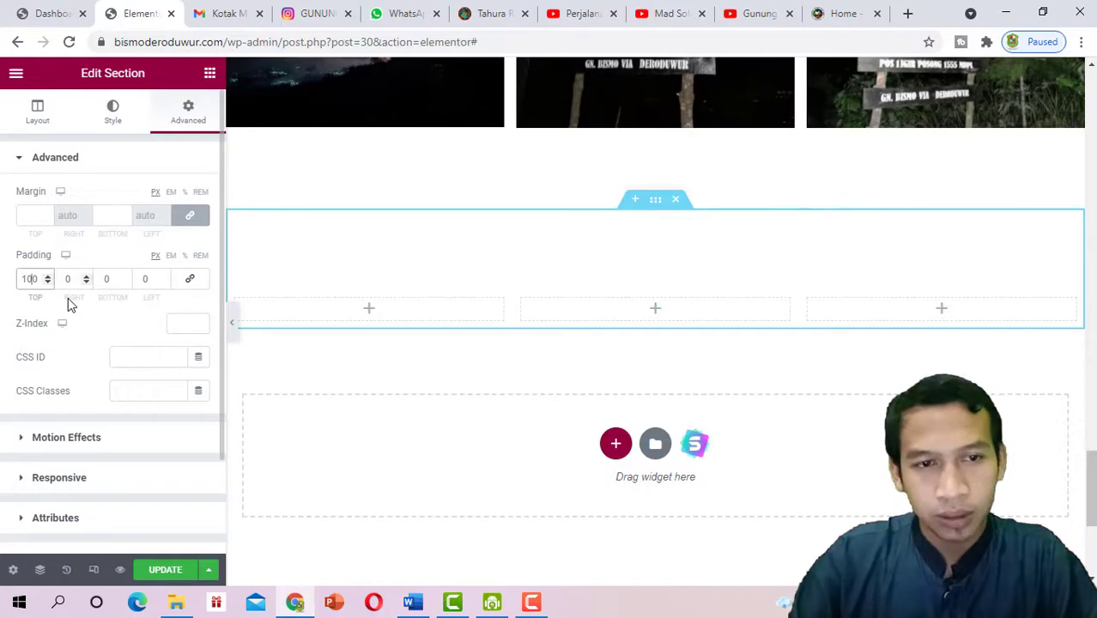
{"action": "key", "text": "BackSpace"}
{"action": "key", "text": "BackSpace"}
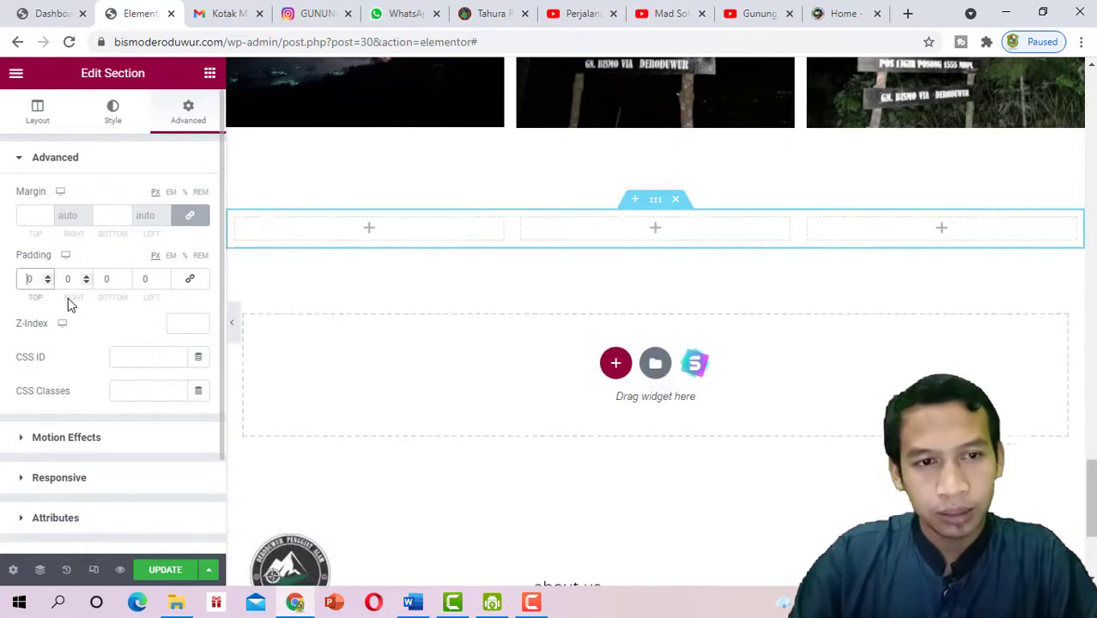
{"action": "type", "text": "50"}
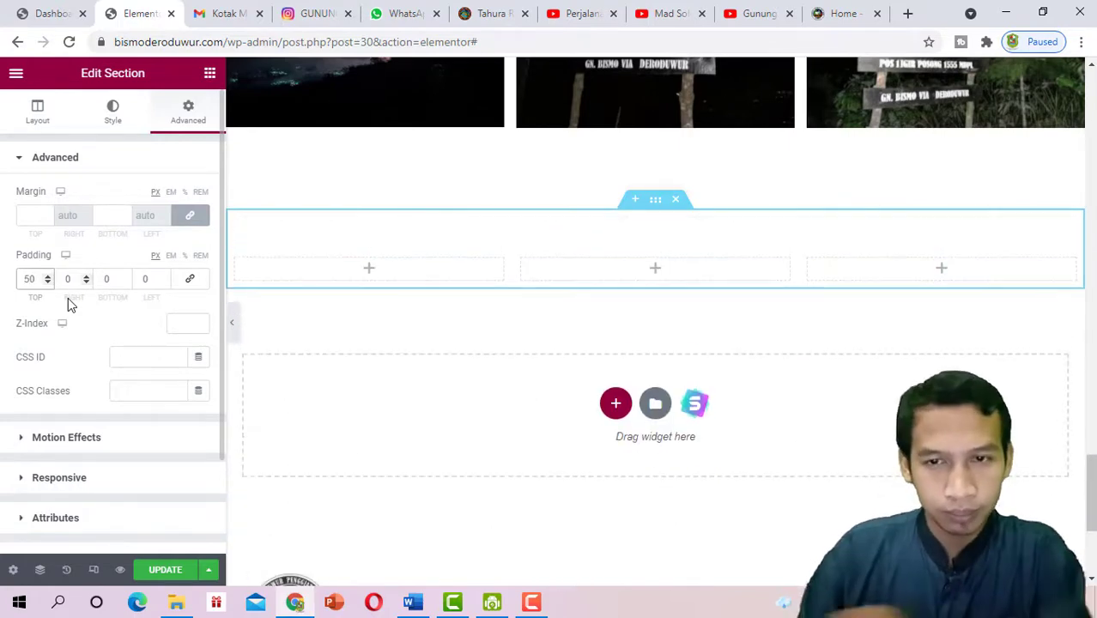
{"action": "left_click", "coordinate": [143, 283]}
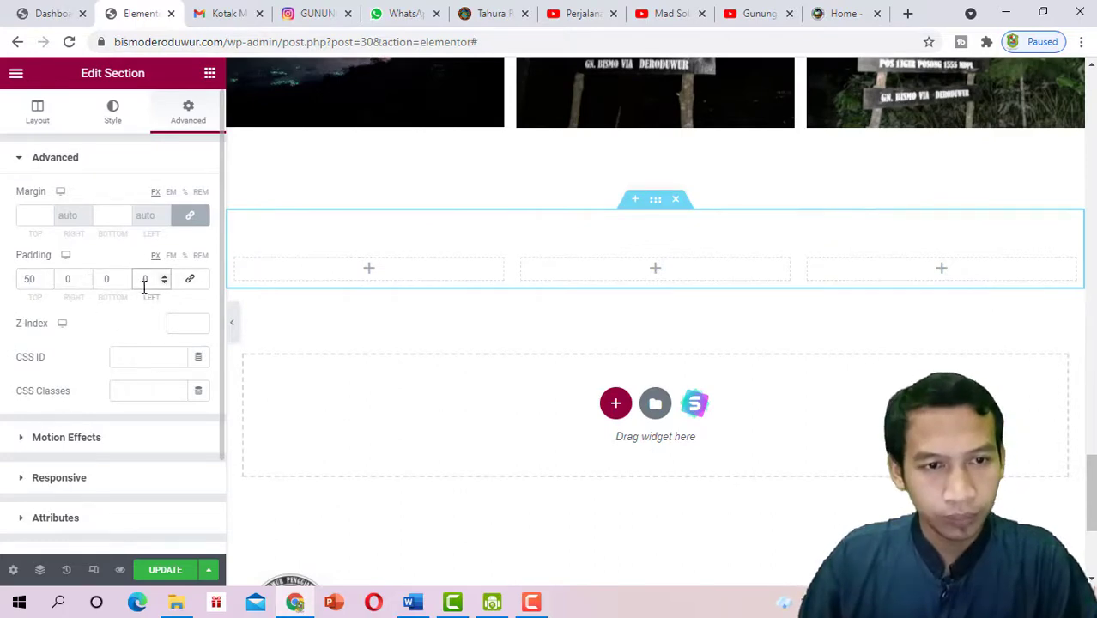
{"action": "left_click", "coordinate": [106, 282]}
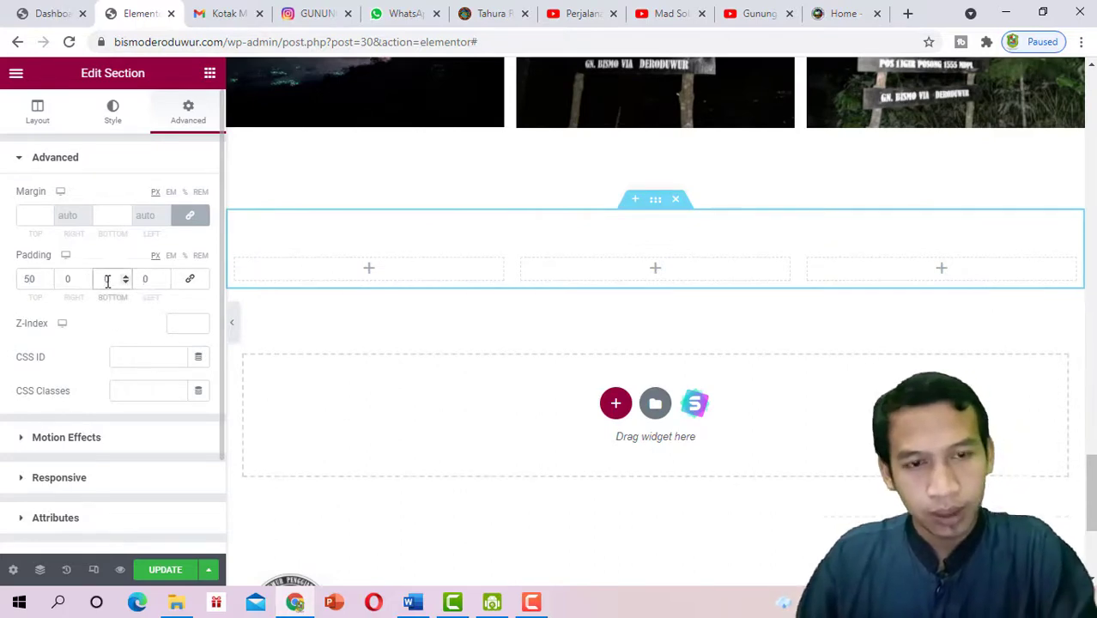
{"action": "type", "text": "50"}
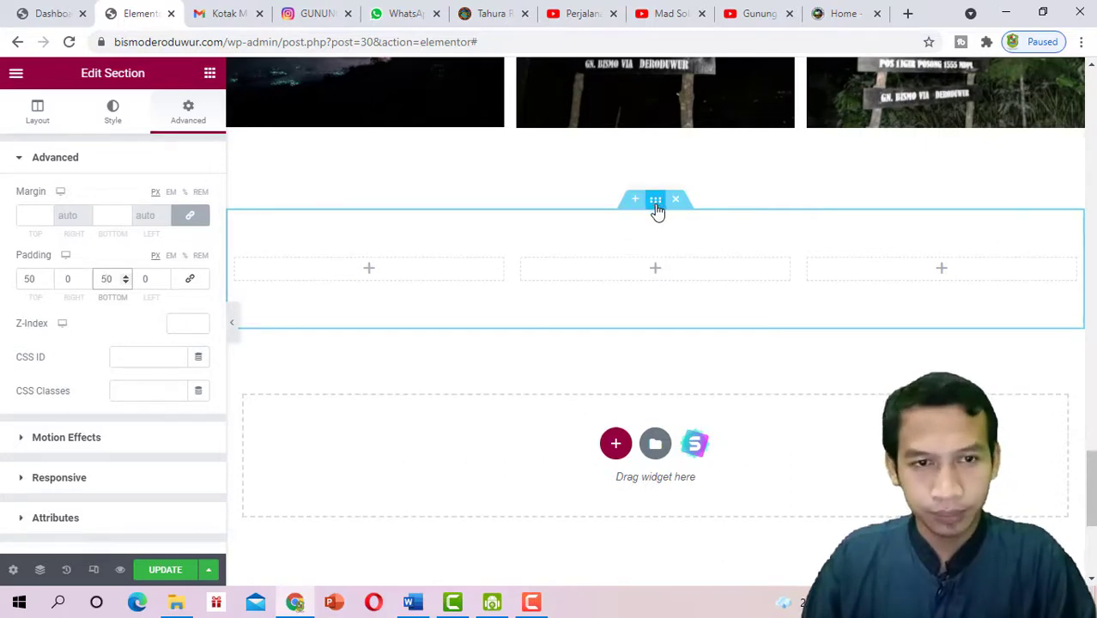
{"action": "left_click", "coordinate": [39, 118]}
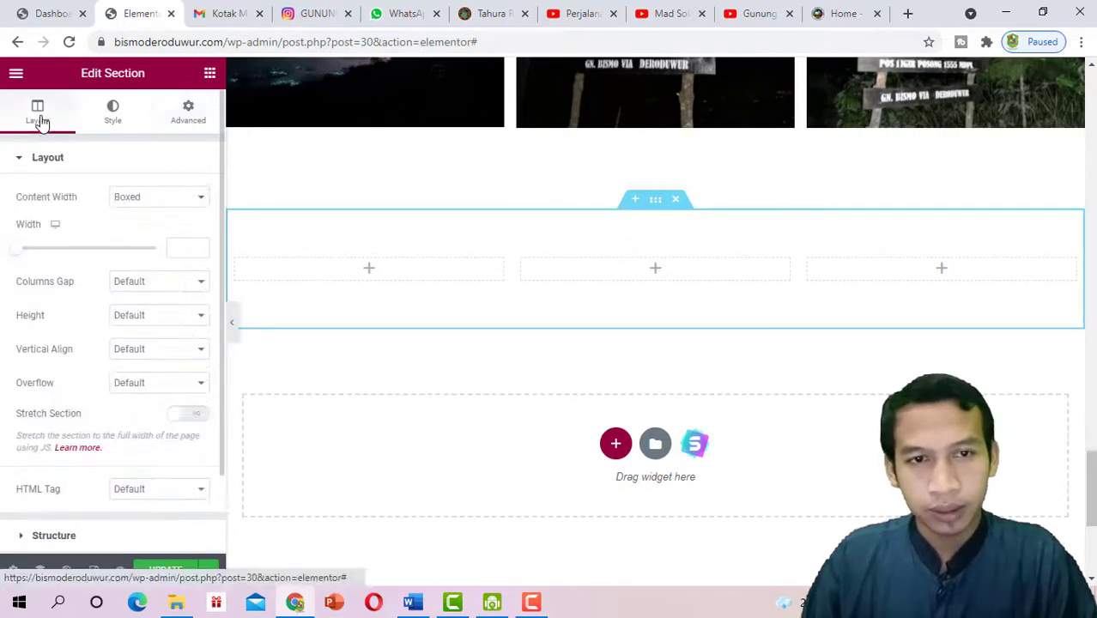
{"action": "left_click", "coordinate": [210, 75]}
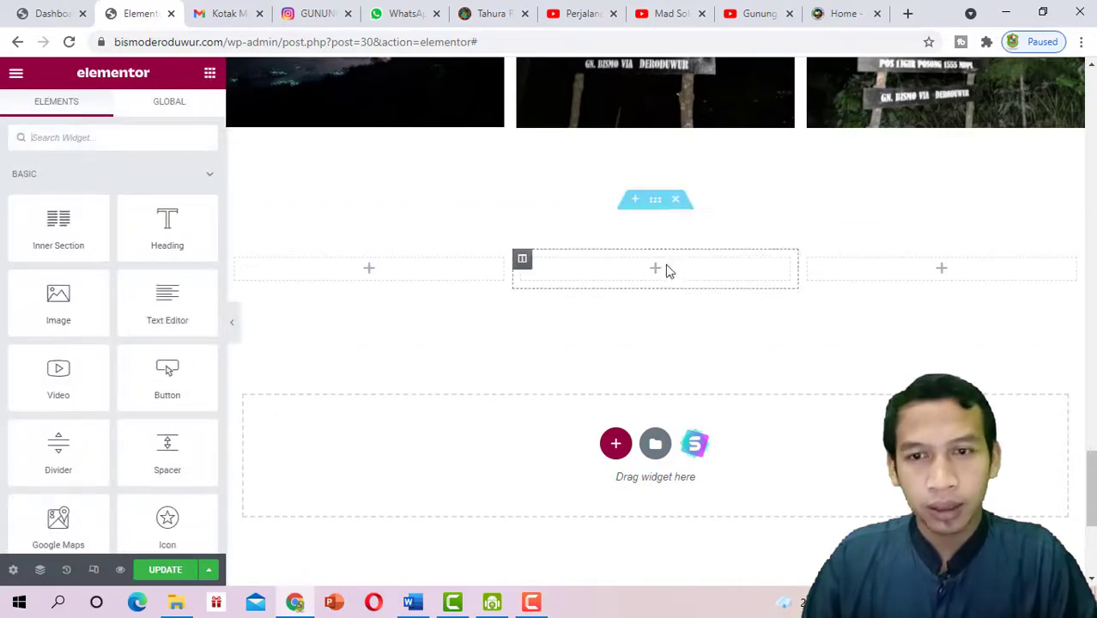
{"action": "left_click_drag", "start_coordinate": [174, 229], "coordinate": [150, 225]}
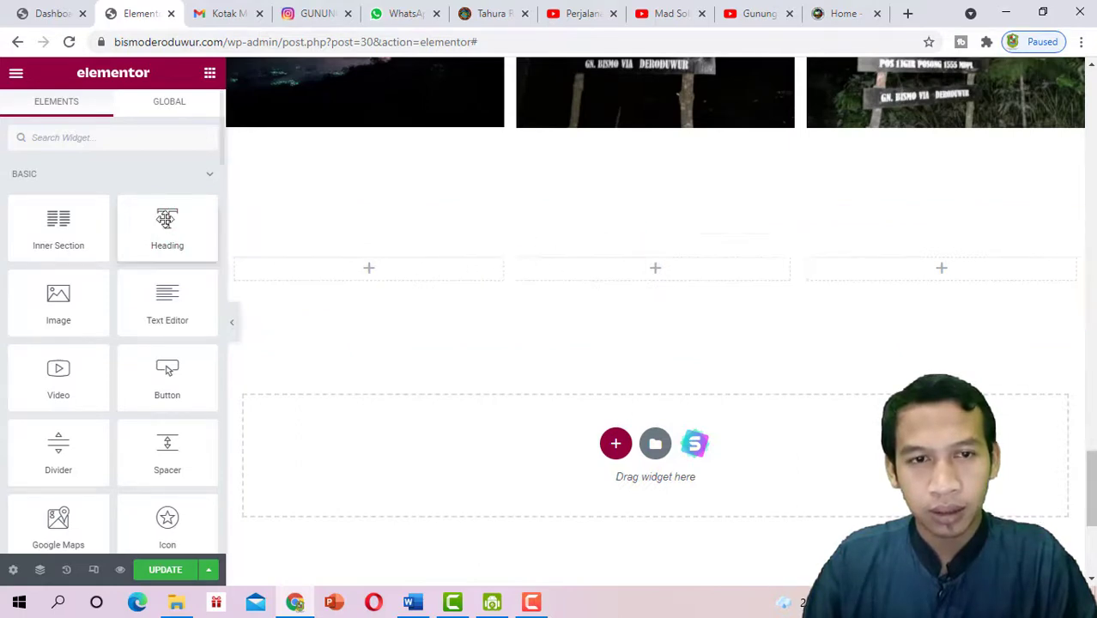
{"action": "mouse_move", "coordinate": [167, 221]}
{"action": "left_mouse_down"}
{"action": "mouse_move", "coordinate": [526, 238]}
{"action": "mouse_move", "coordinate": [582, 272]}
{"action": "mouse_move", "coordinate": [566, 247]}
{"action": "mouse_move", "coordinate": [170, 217]}
{"action": "left_mouse_up"}
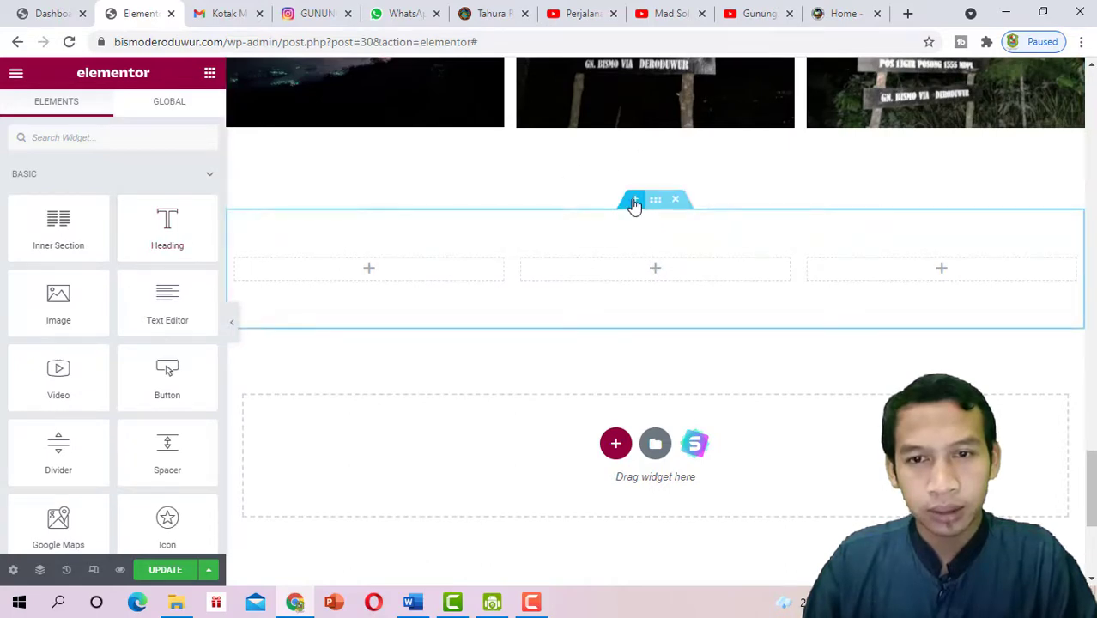
Insert a single-column section directly above the empty three-column section
{"action": "left_click", "coordinate": [634, 205]}
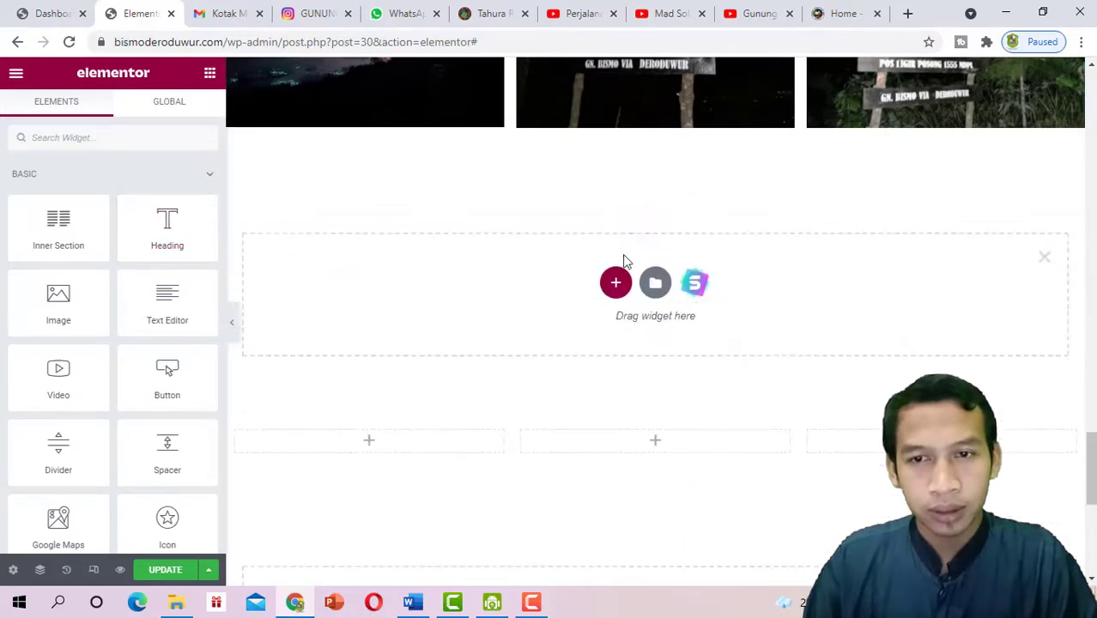
{"action": "left_click", "coordinate": [618, 290]}
{"action": "left_click", "coordinate": [413, 336]}
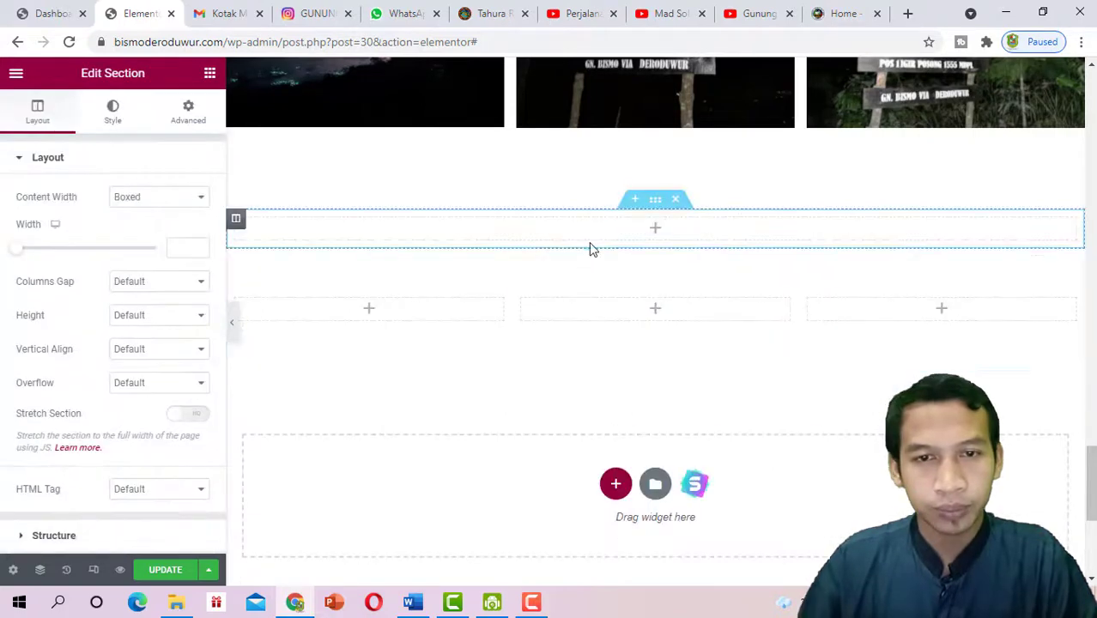
Add a Heading widget to the empty single-column section between the photo gallery and the three-column section
{"action": "left_click", "coordinate": [232, 326]}
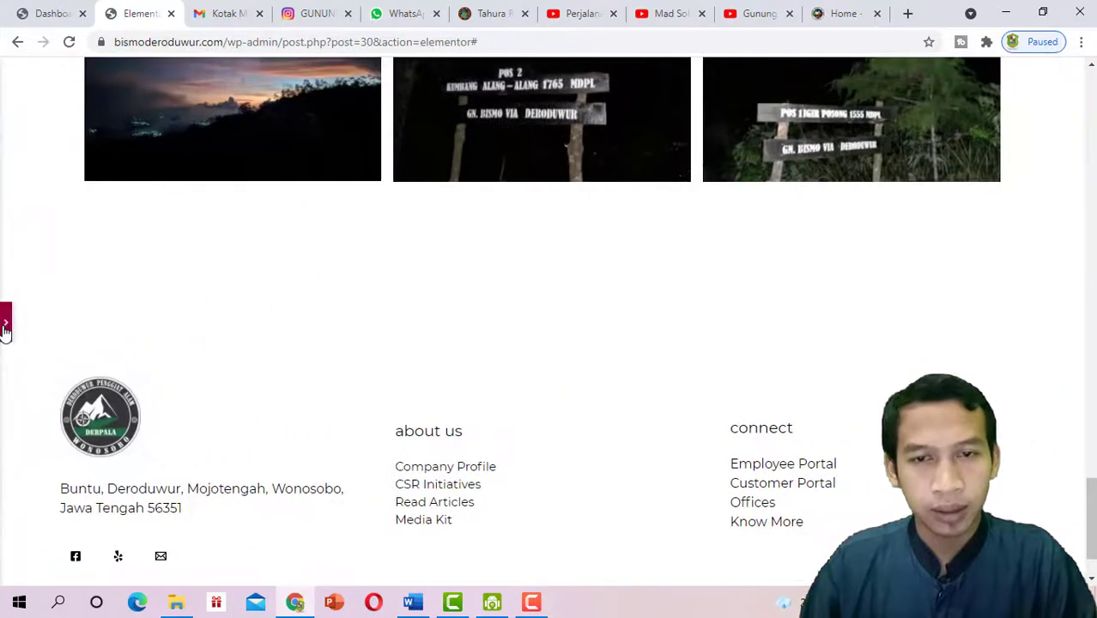
{"action": "left_click", "coordinate": [4, 331]}
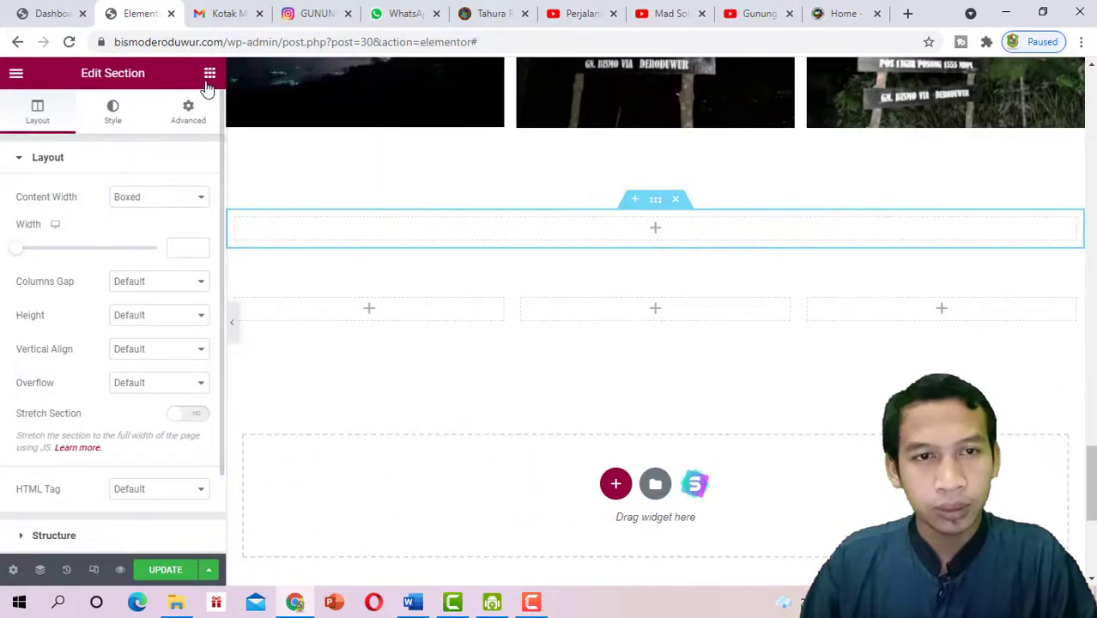
{"action": "left_click", "coordinate": [209, 73]}
{"action": "left_click_drag", "start_coordinate": [171, 208], "coordinate": [818, 233]}
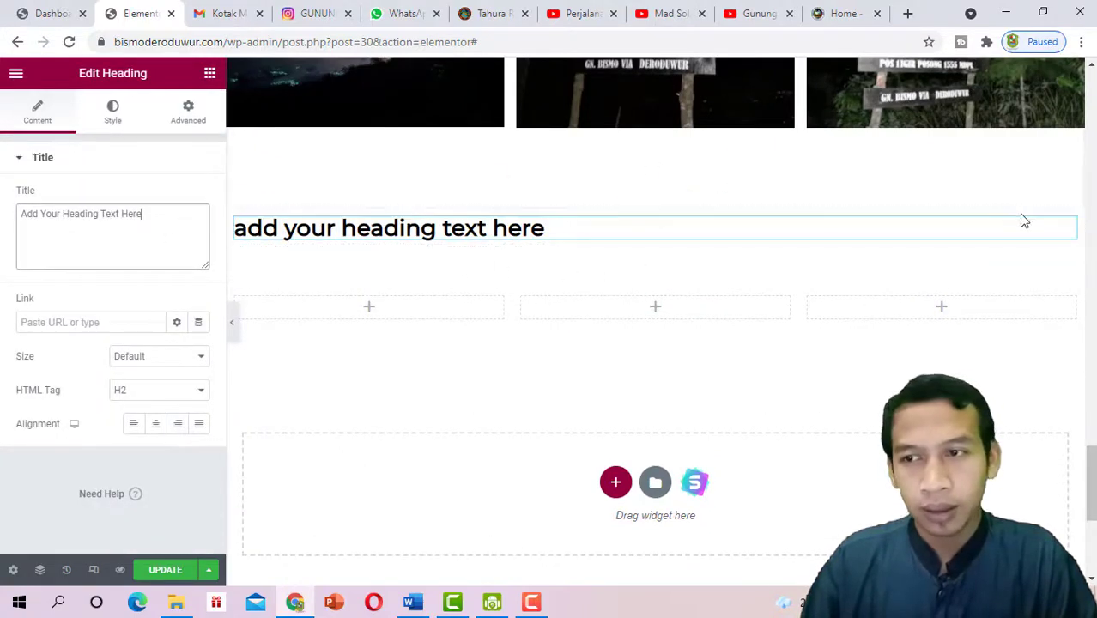
{"action": "left_click_drag", "start_coordinate": [157, 234], "coordinate": [11, 230]}
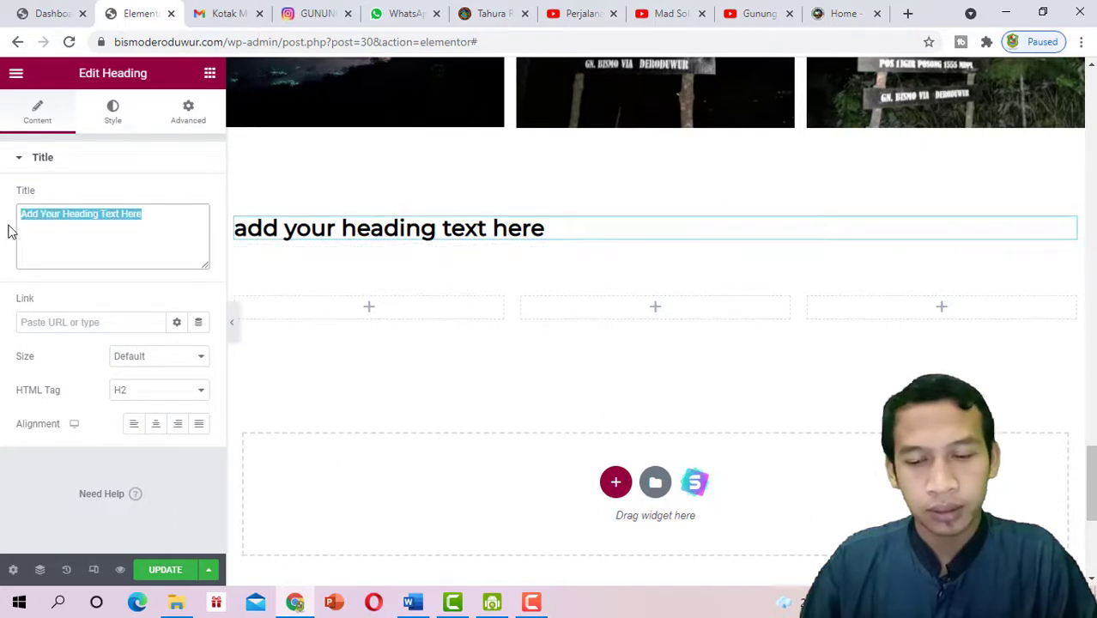
{"action": "key", "text": "BackSpace"}
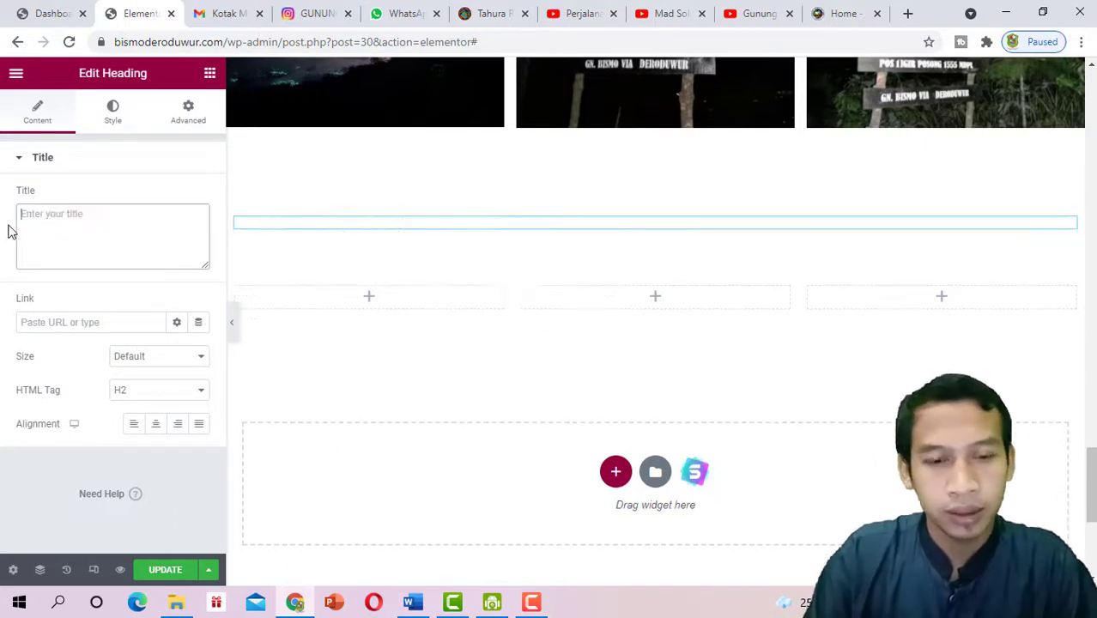
{"action": "type", "text": "dok"}
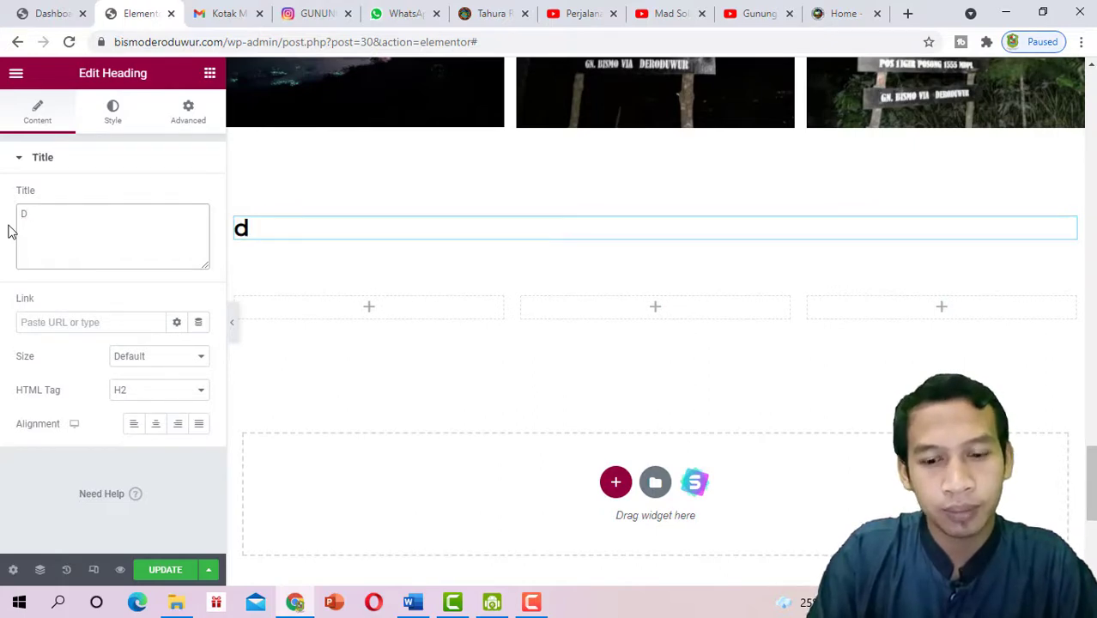
{"action": "key", "text": "BackSpace"}
{"action": "type", "text": "Per"}
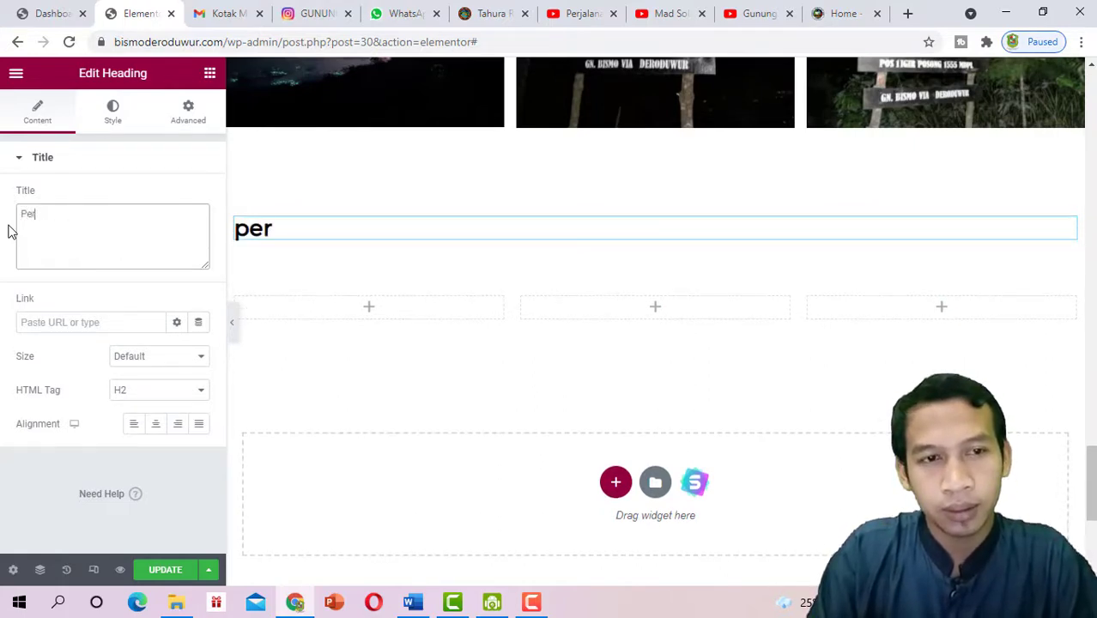
{"action": "type", "text": "ja"}
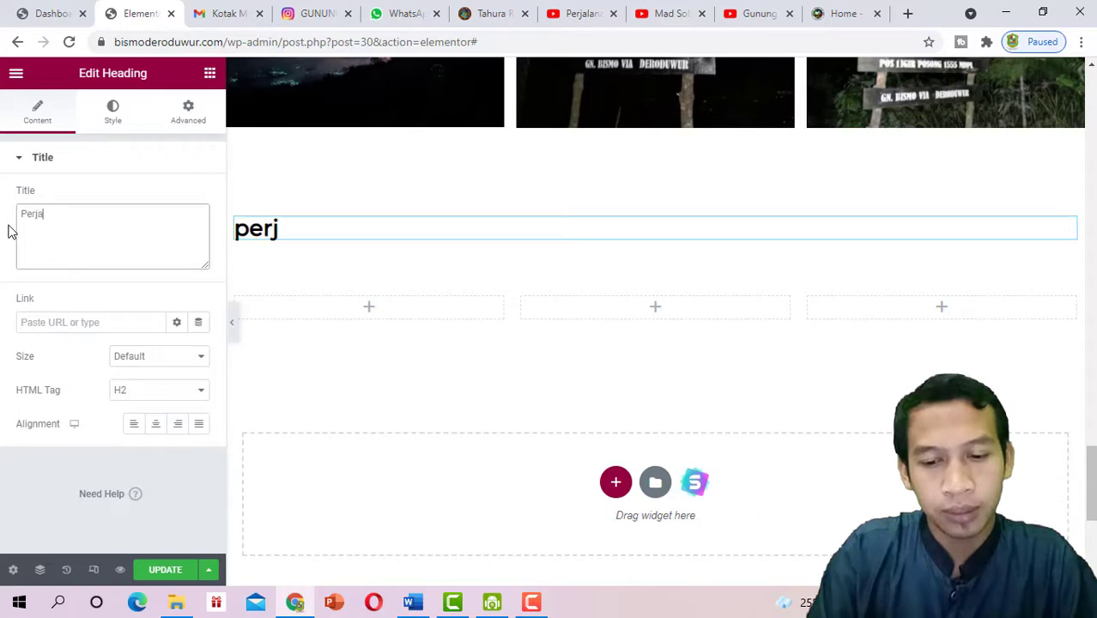
{"action": "type", "text": "lanan"}
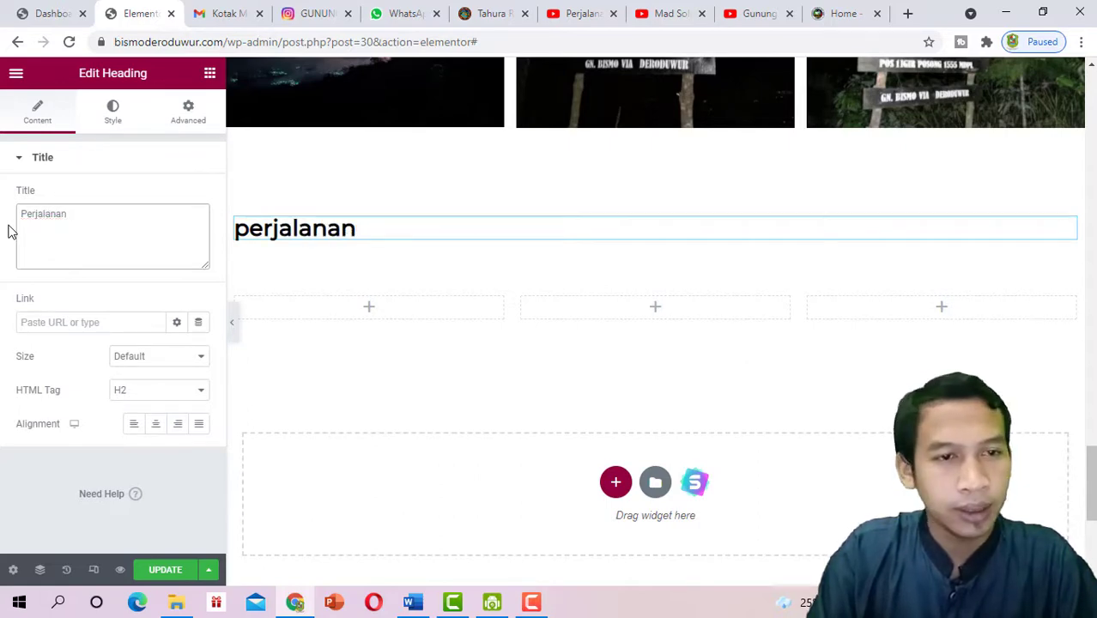
Replace the heading's title with "Pendakian Gunung Bismo via Deroduwur"
{"action": "key", "text": "ctrl+a"}
{"action": "key", "text": "BackSpace"}
{"action": "type", "text": "Pe"}
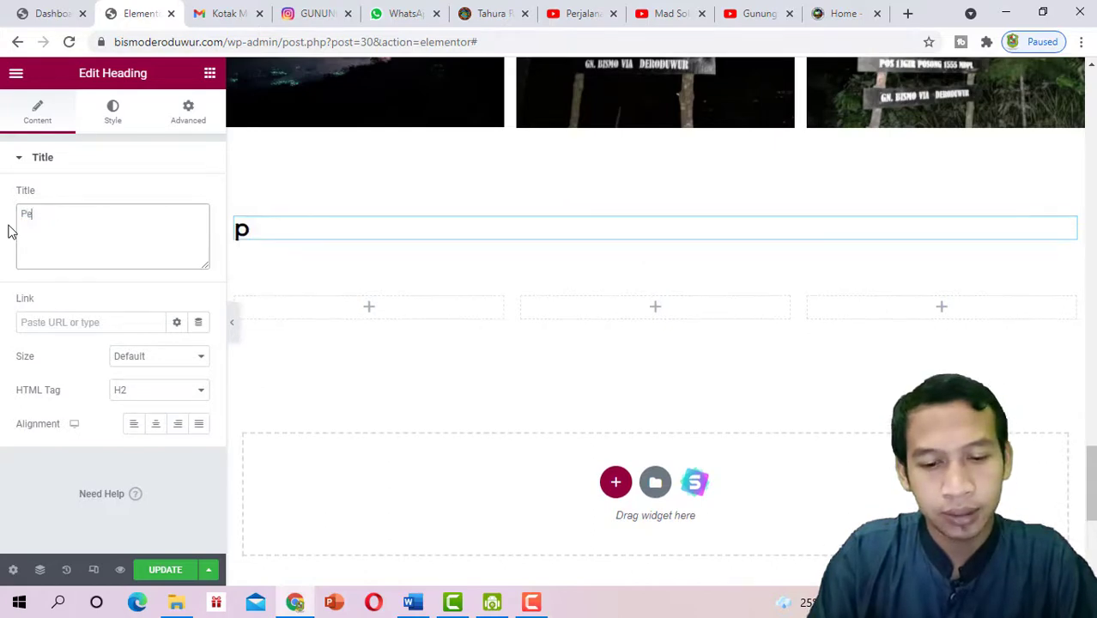
{"action": "type", "text": "ndakian"}
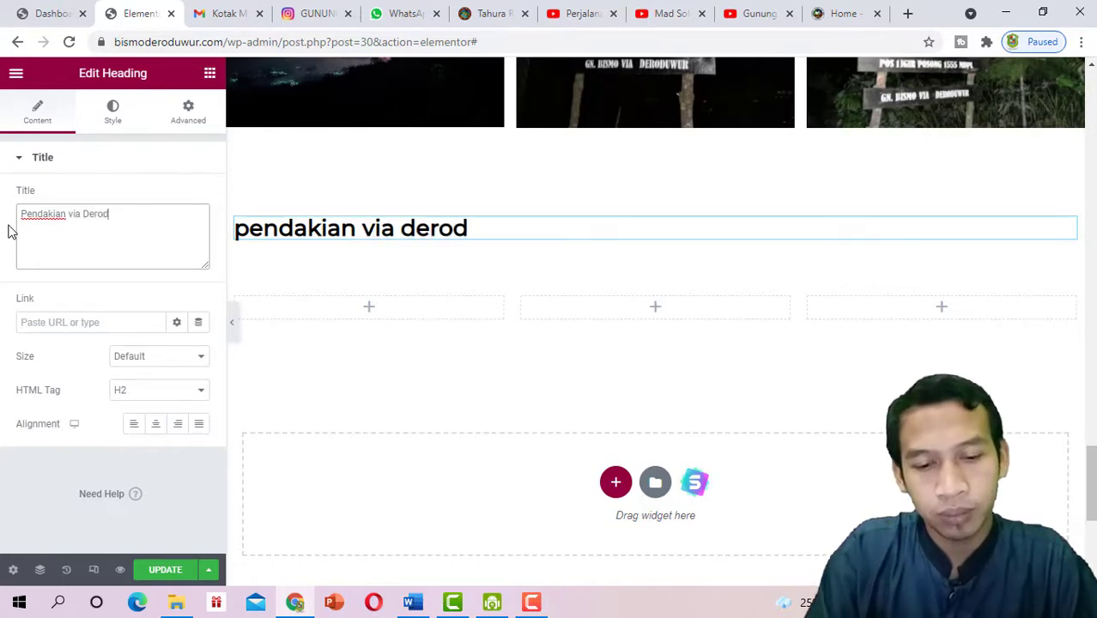
{"action": "type", "text": "via Deroduwur"}
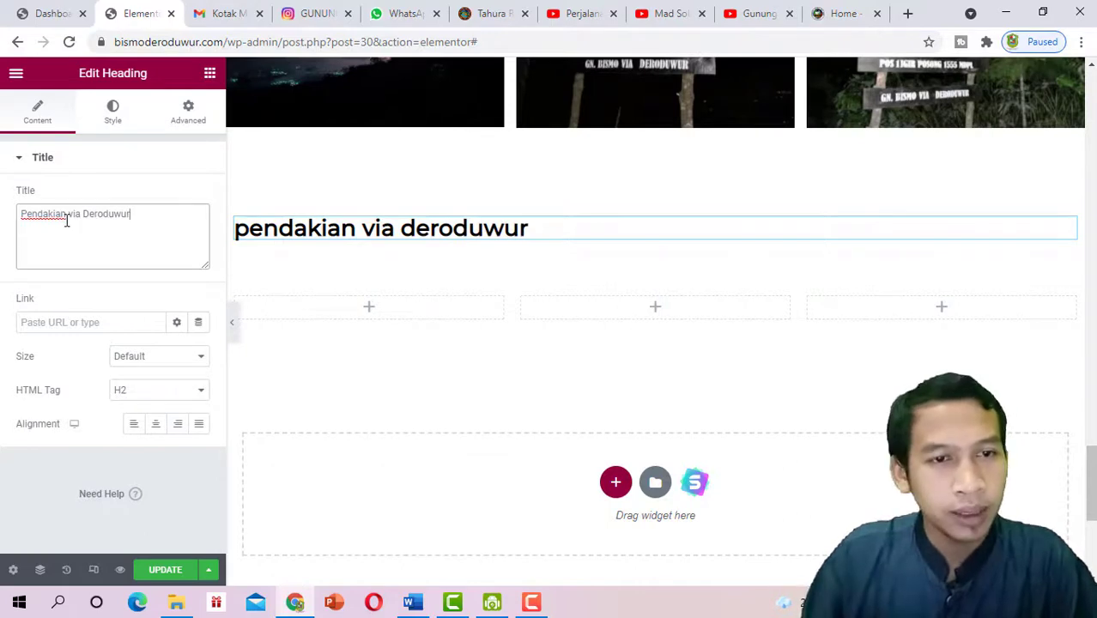
{"action": "type", "text": "Gunu"}
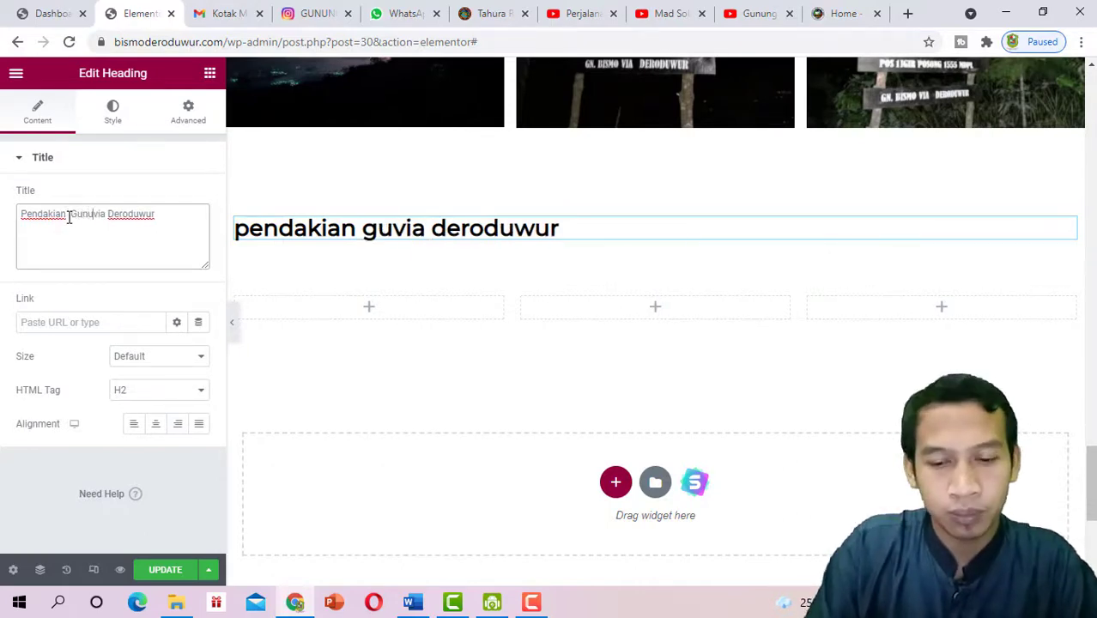
{"action": "type", "text": "ng Bismo"}
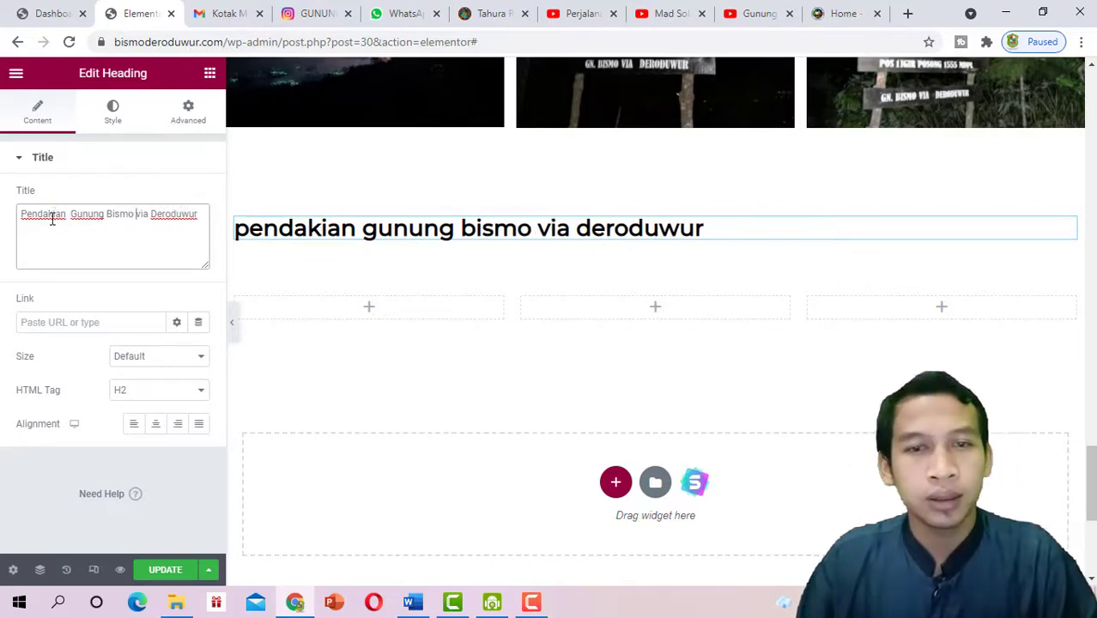
Set the heading's typography to the Poppins font family with the Capitalize text transform
{"action": "left_click", "coordinate": [112, 116]}
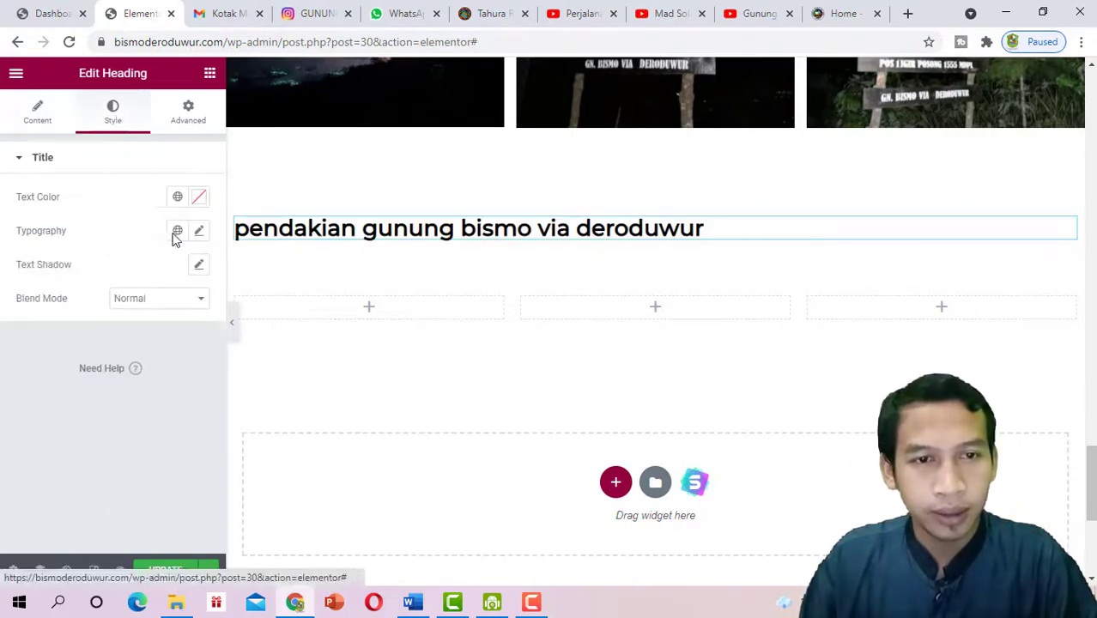
{"action": "left_click", "coordinate": [199, 234]}
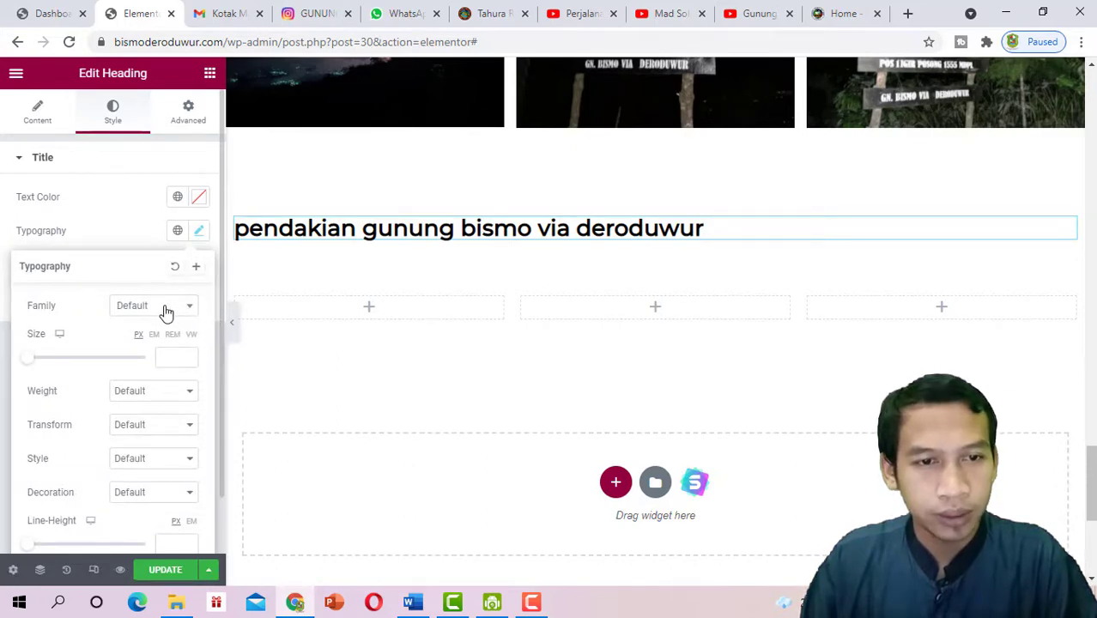
{"action": "scroll", "coordinate": [169, 311], "scroll_direction": "down", "scroll_amount": 1}
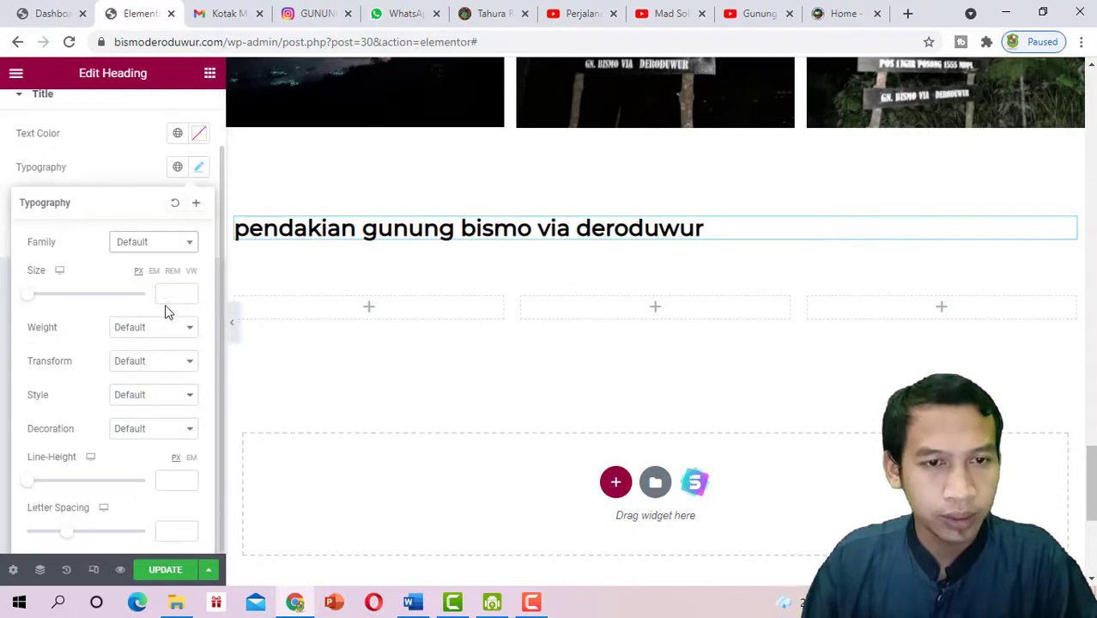
{"action": "left_click", "coordinate": [189, 242]}
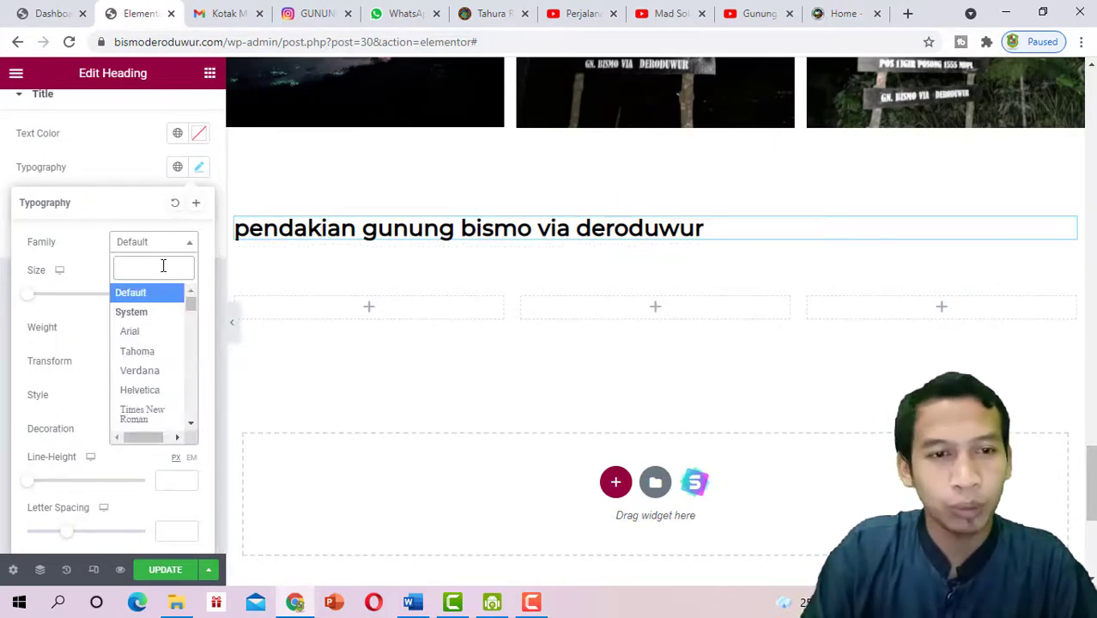
{"action": "type", "text": "pop"}
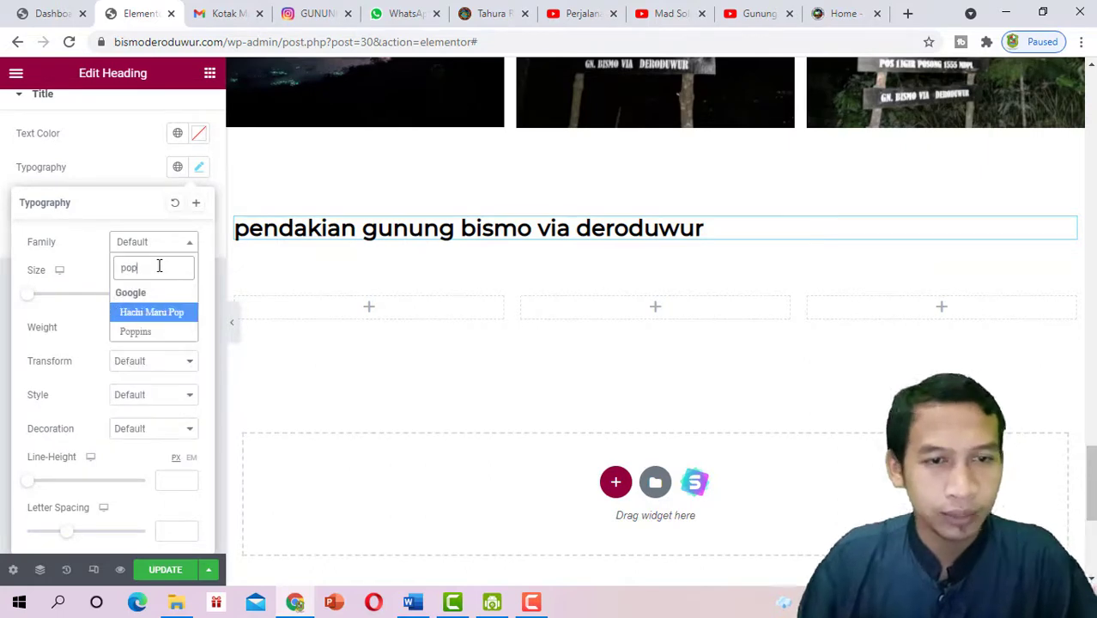
{"action": "left_click", "coordinate": [159, 332]}
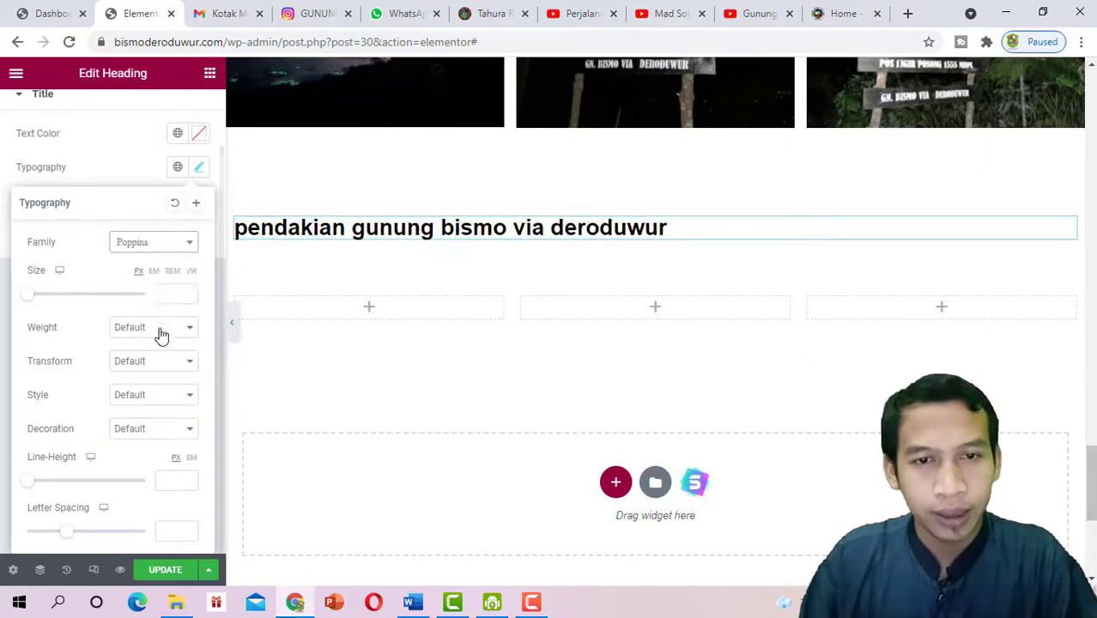
{"action": "left_click", "coordinate": [187, 371]}
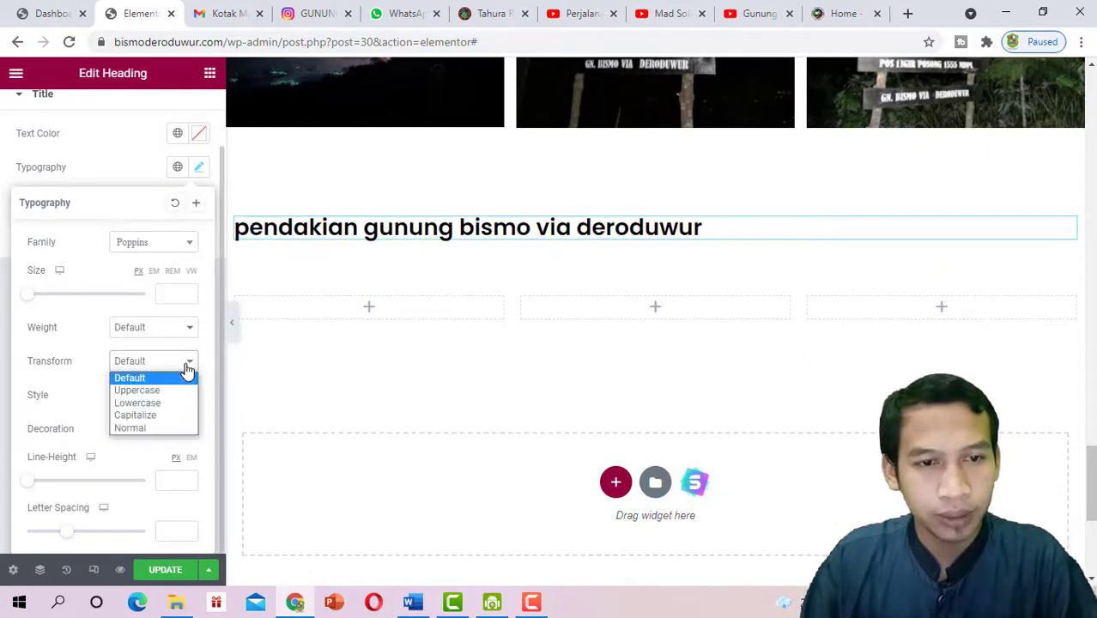
{"action": "left_click", "coordinate": [171, 415]}
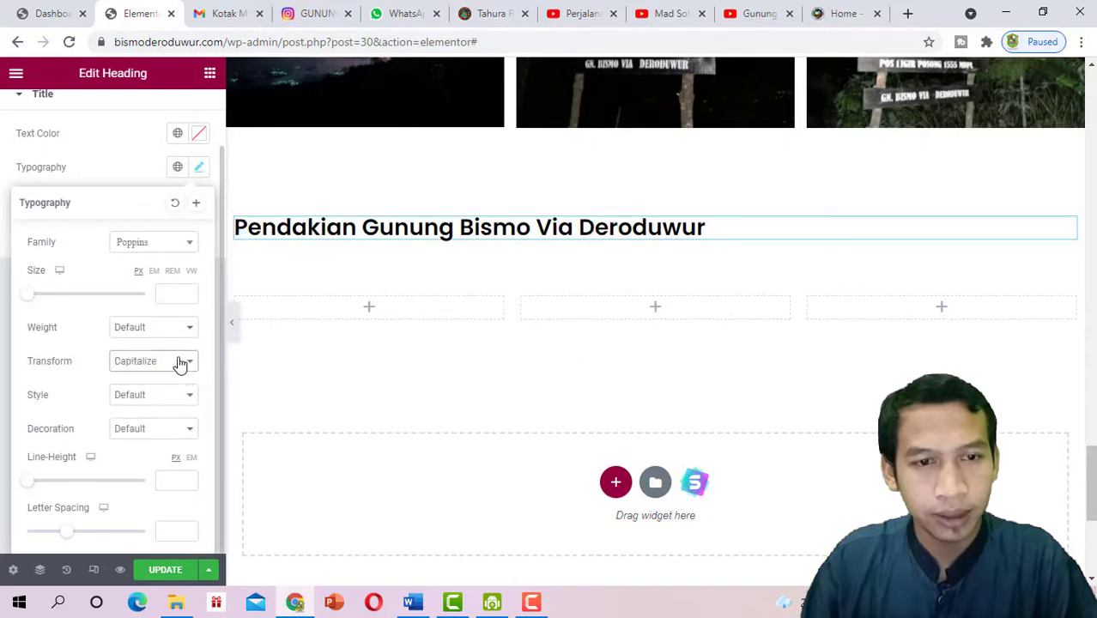
Try the Uppercase text transform on the heading, and return it to Capitalize
{"action": "left_click", "coordinate": [177, 363]}
{"action": "left_click", "coordinate": [171, 390]}
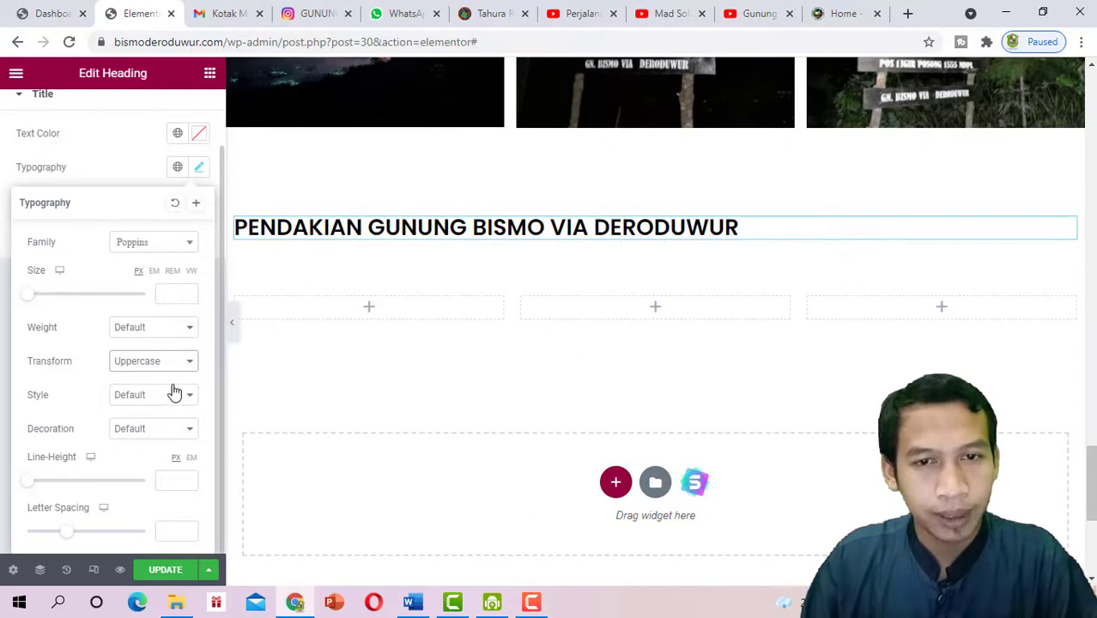
{"action": "left_click", "coordinate": [177, 371]}
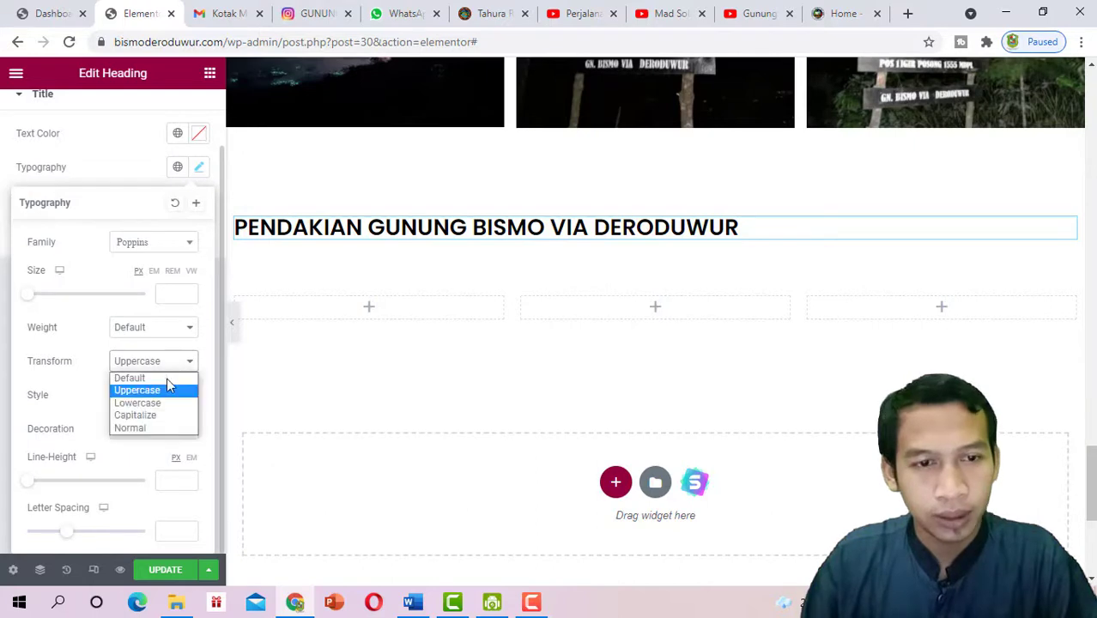
{"action": "left_click", "coordinate": [161, 415]}
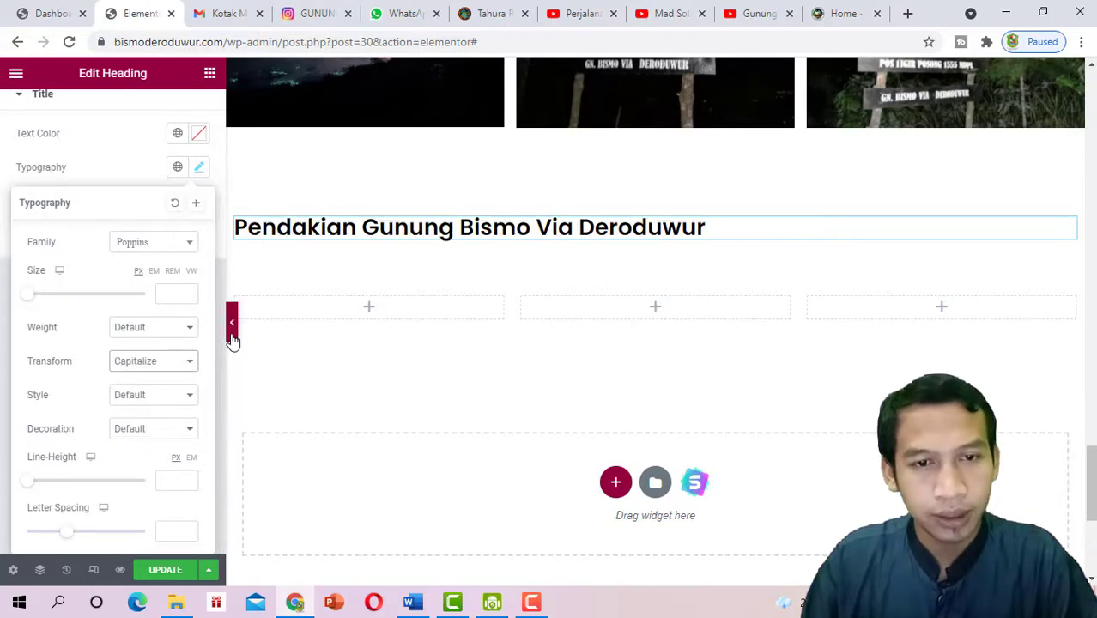
Return to the widget list and save the page with the new heading
{"action": "left_click", "coordinate": [210, 74]}
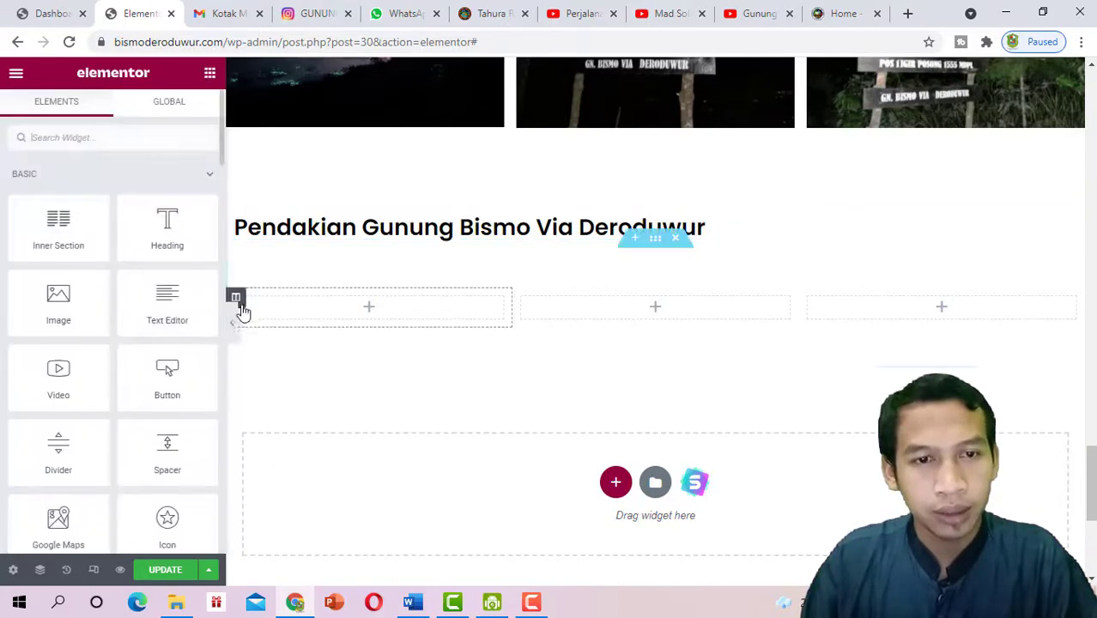
{"action": "left_click", "coordinate": [171, 578]}
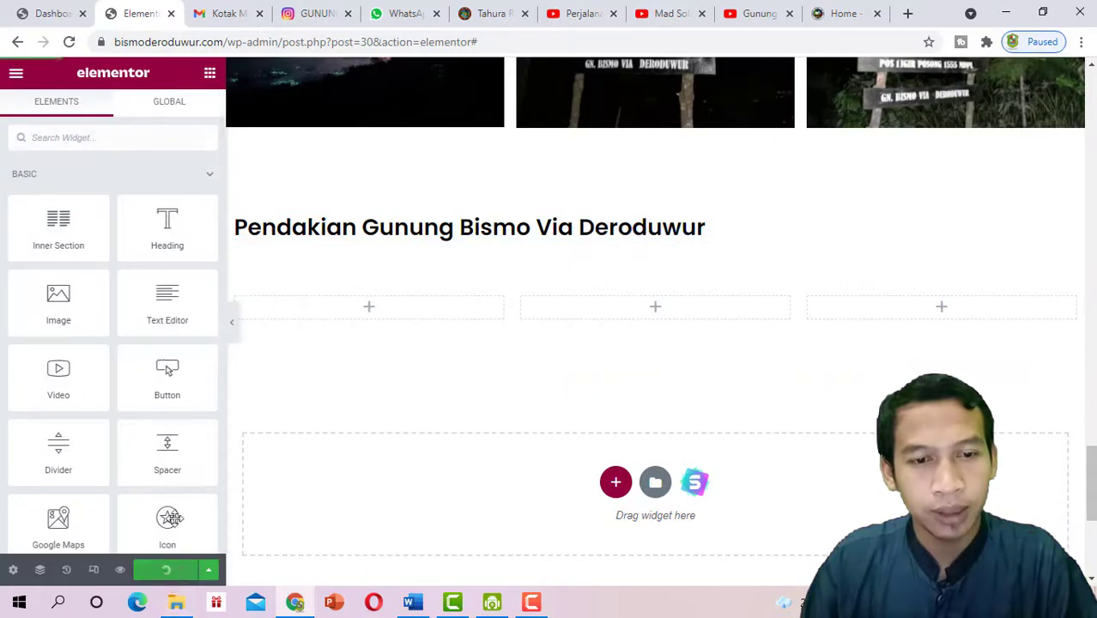
{"action": "left_click", "coordinate": [234, 335]}
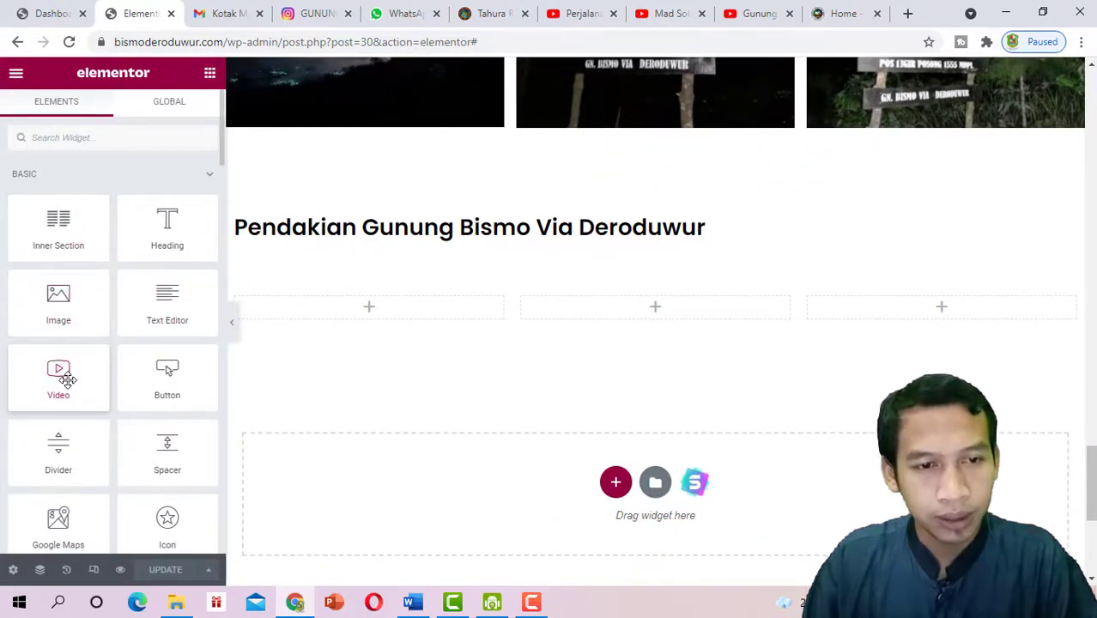
Add a Video widget to the first column of the three-column section below the new heading
{"action": "scroll", "coordinate": [86, 262], "scroll_direction": "down", "scroll_amount": 4}
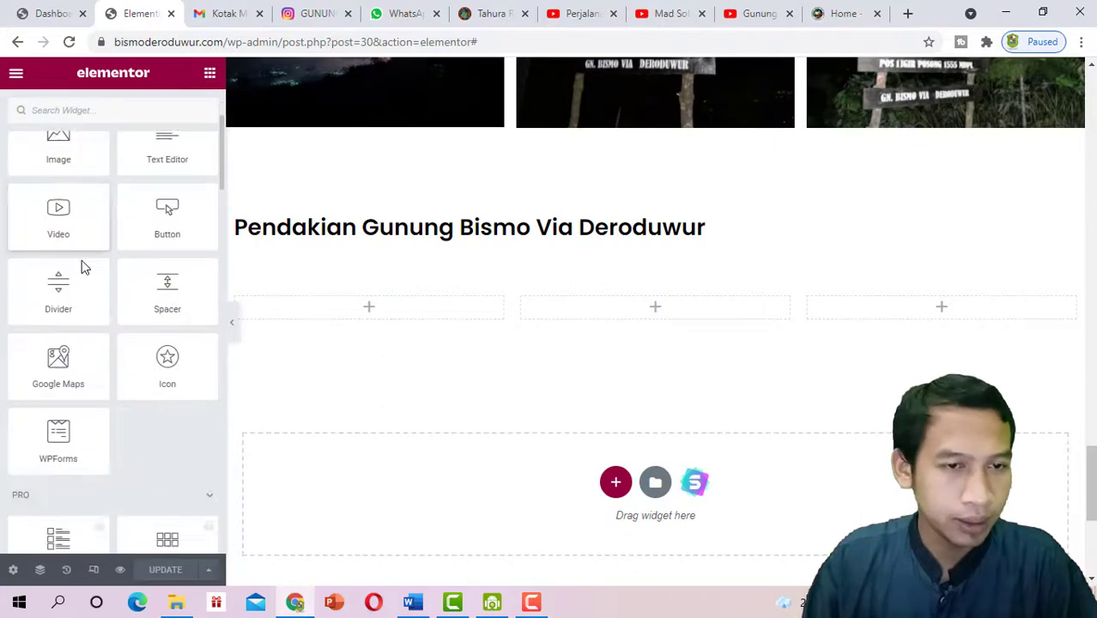
{"action": "scroll", "coordinate": [93, 275], "scroll_direction": "up", "scroll_amount": 4}
{"action": "scroll", "coordinate": [184, 236], "scroll_direction": "down", "scroll_amount": 1}
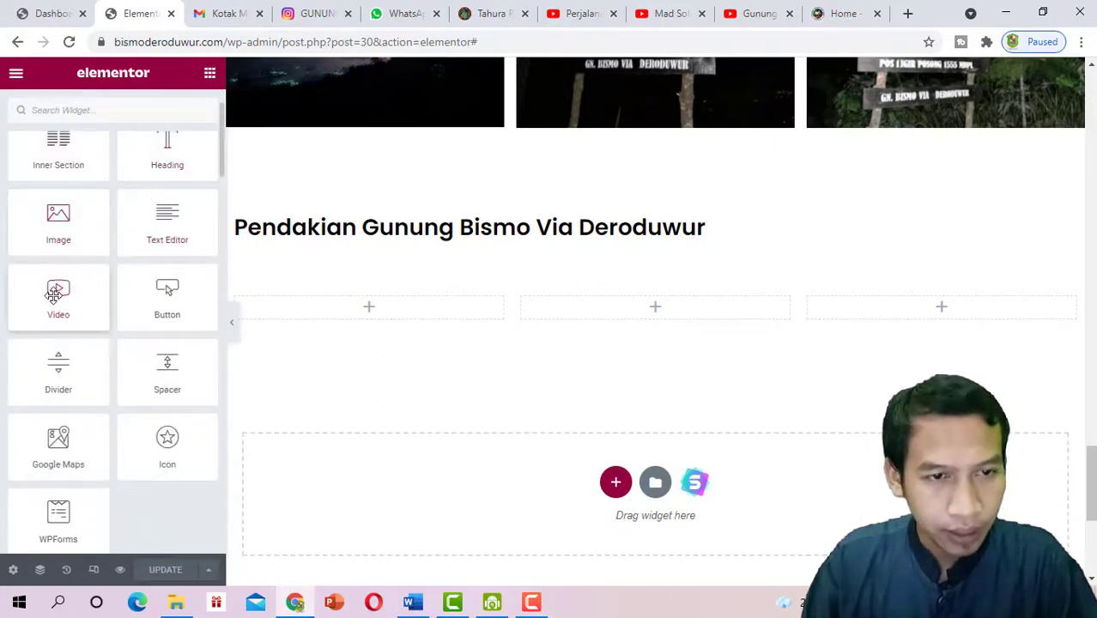
{"action": "left_click_drag", "start_coordinate": [54, 294], "coordinate": [399, 304]}
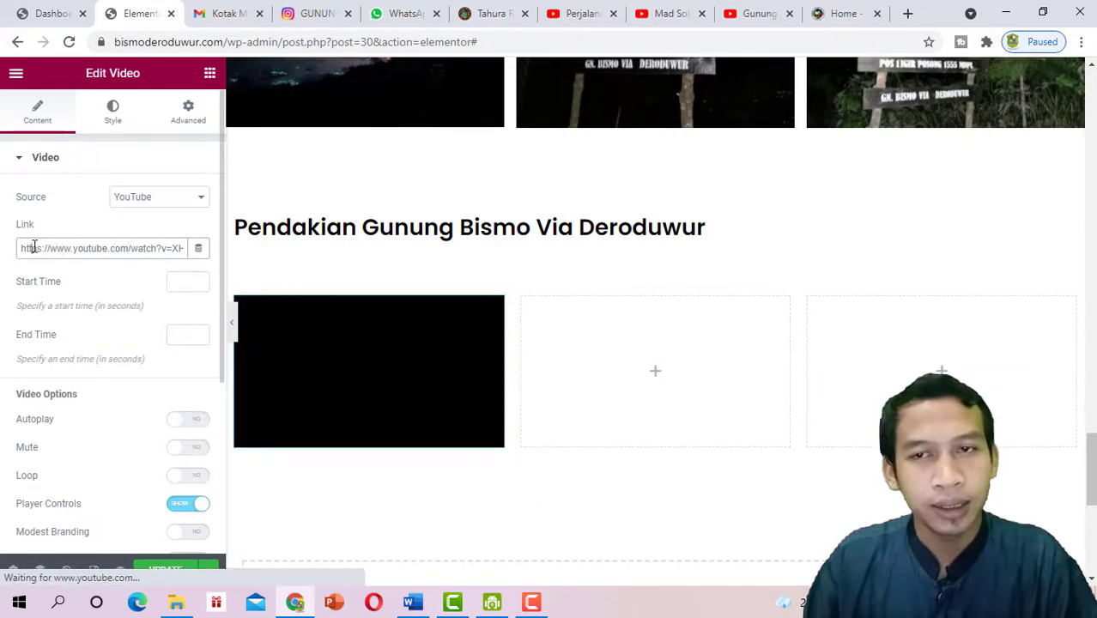
Reload the YouTube page of "Perjalanan #3 - GUNUNG BISMO via DERODUWUR, WONOSOBO" and copy the video's address
{"action": "left_click", "coordinate": [581, 17]}
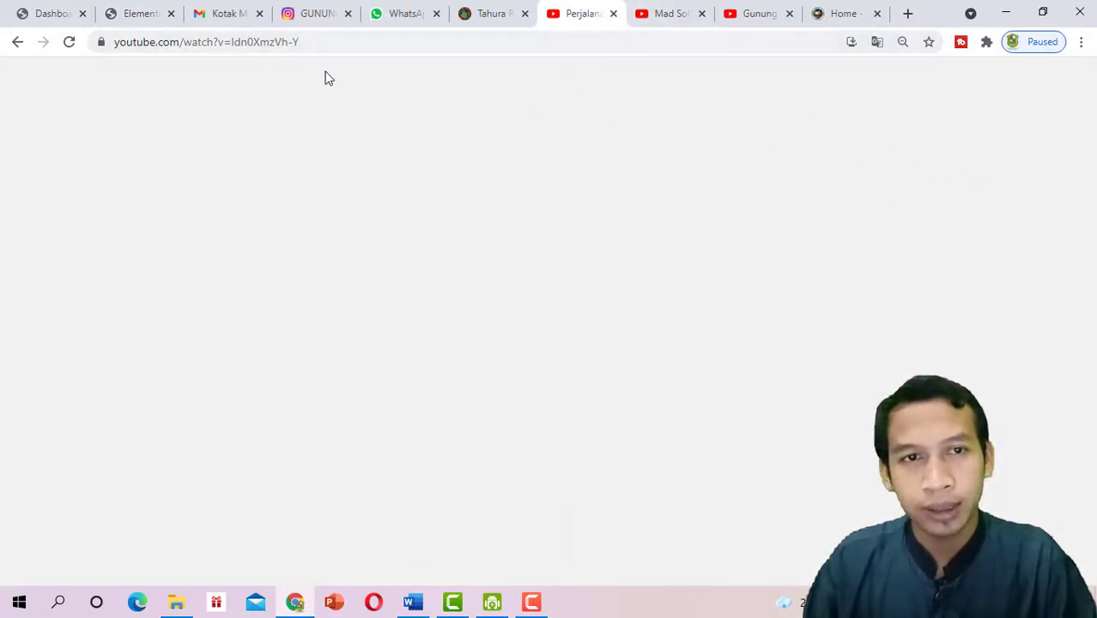
{"action": "left_click", "coordinate": [69, 43]}
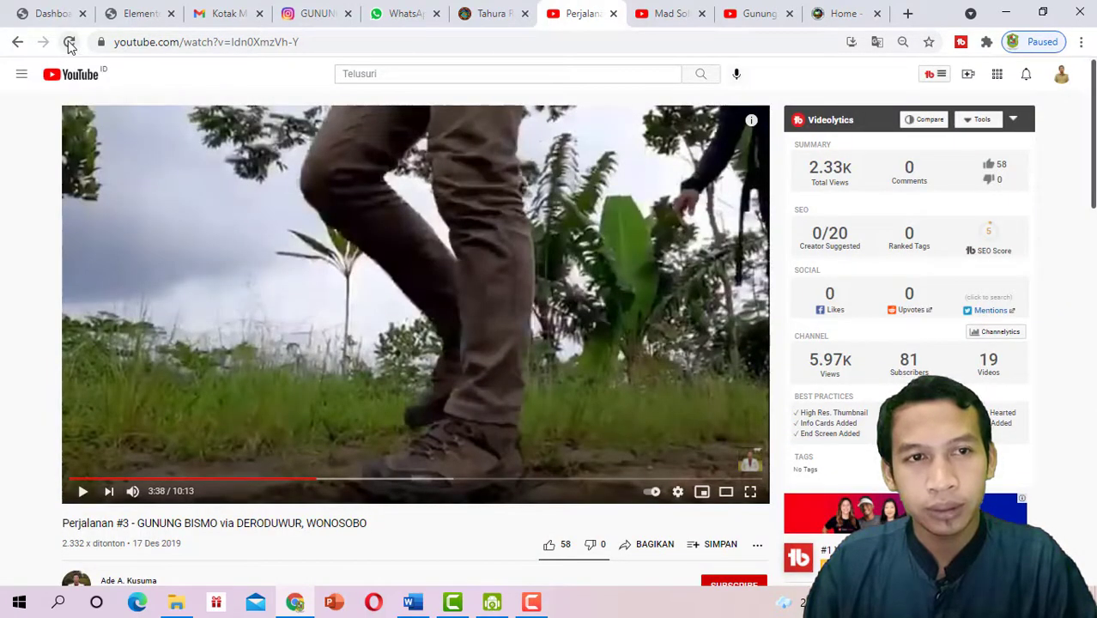
{"action": "scroll", "coordinate": [586, 240], "scroll_direction": "down", "scroll_amount": 1}
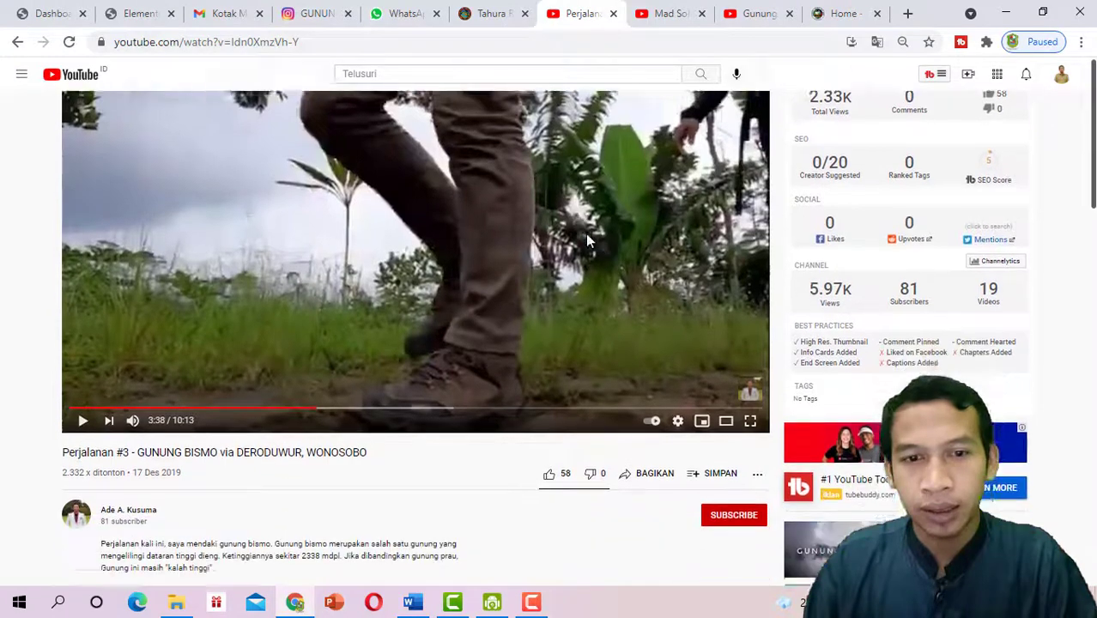
{"action": "scroll", "coordinate": [196, 373], "scroll_direction": "down", "scroll_amount": 1}
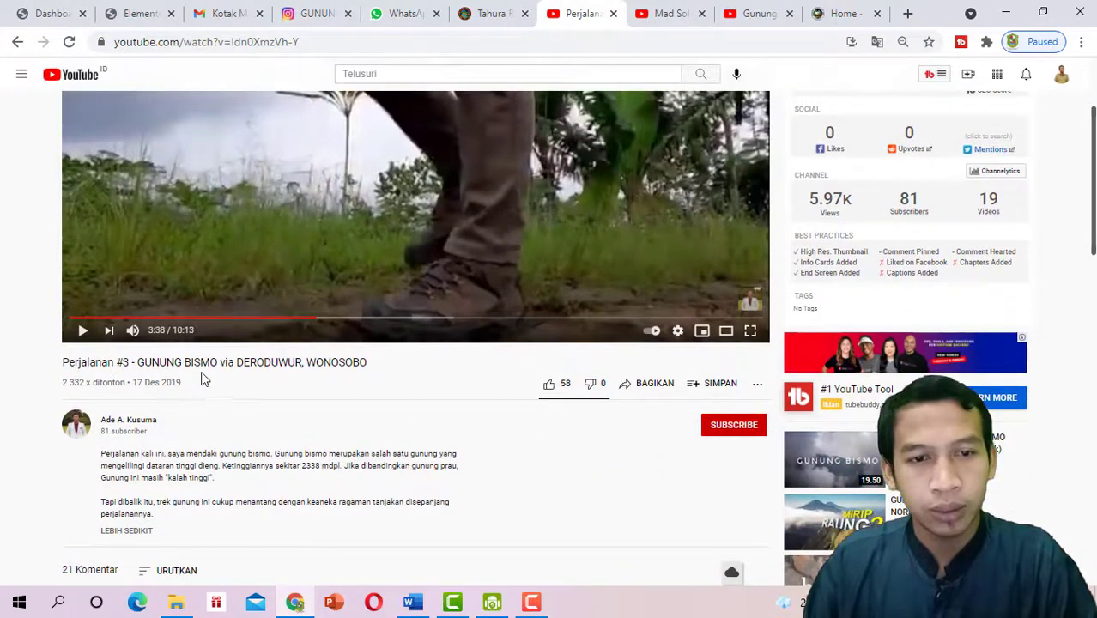
{"action": "scroll", "coordinate": [269, 368], "scroll_direction": "up", "scroll_amount": 1}
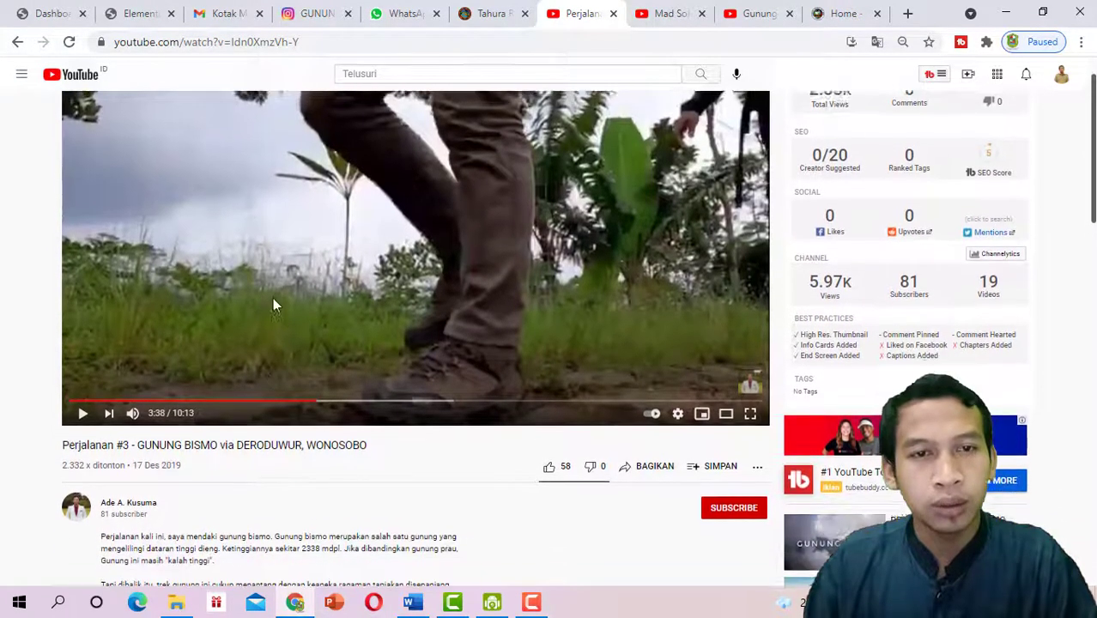
{"action": "left_click", "coordinate": [216, 42]}
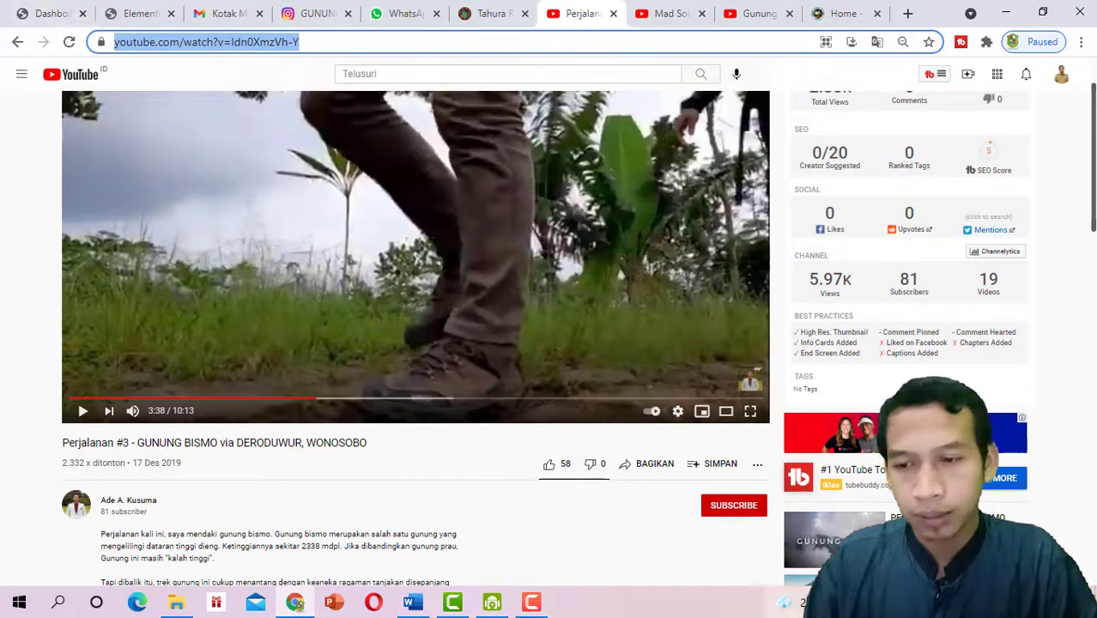
{"action": "left_click", "coordinate": [52, 14]}
{"action": "left_click", "coordinate": [140, 13]}
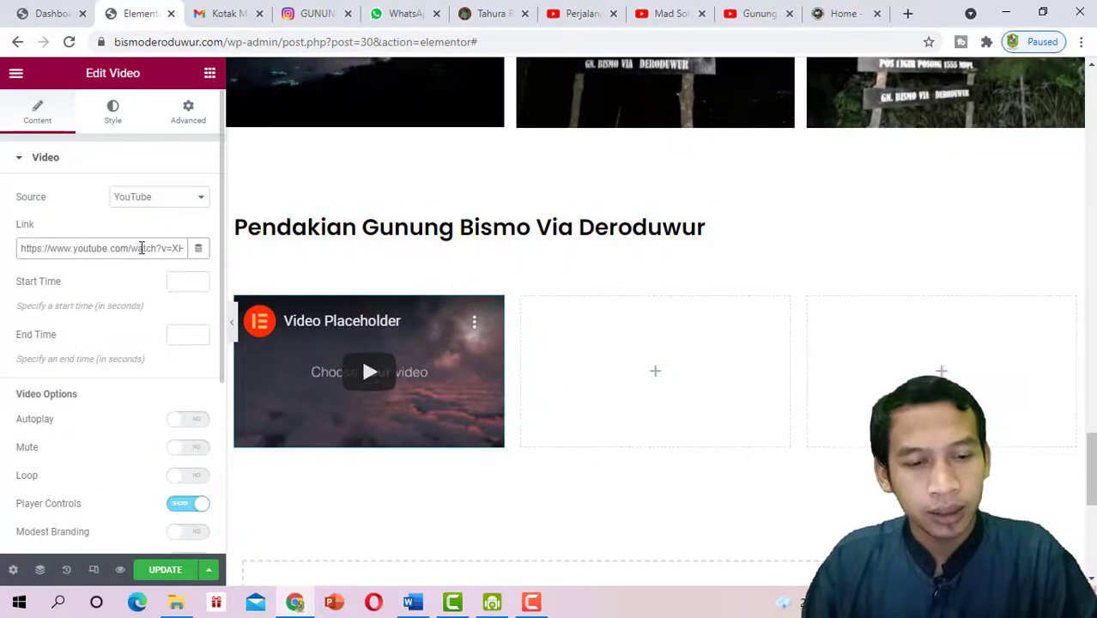
{"action": "triple_click", "coordinate": [142, 248]}
{"action": "key", "text": "BackSpace"}
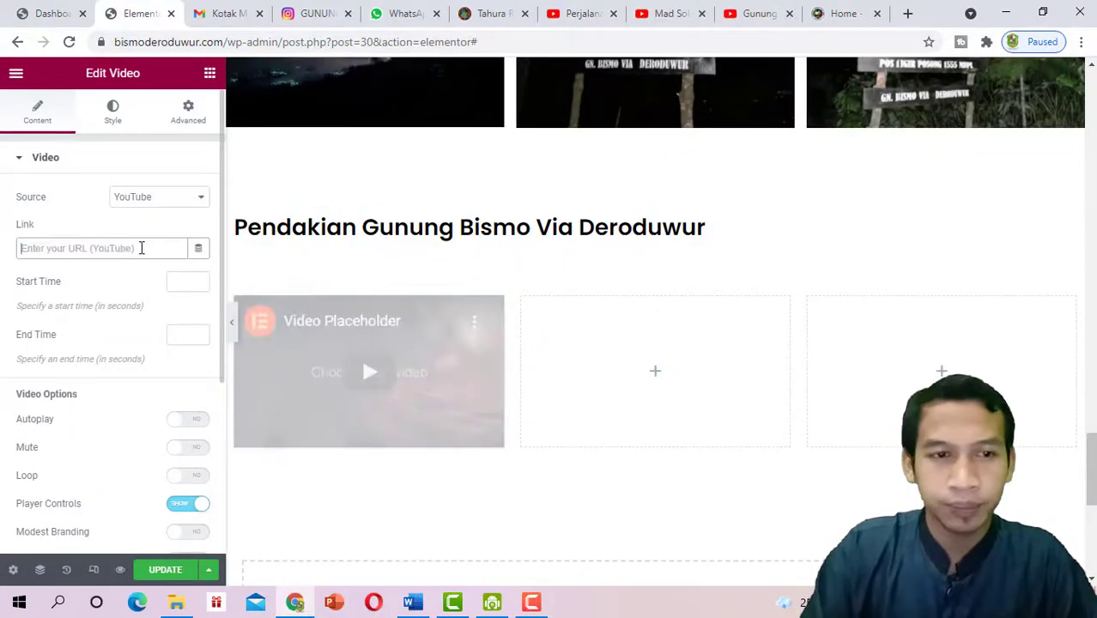
{"action": "type", "text": "https://www.youtube.com/watch?v=ldn0XmzVh-Y"}
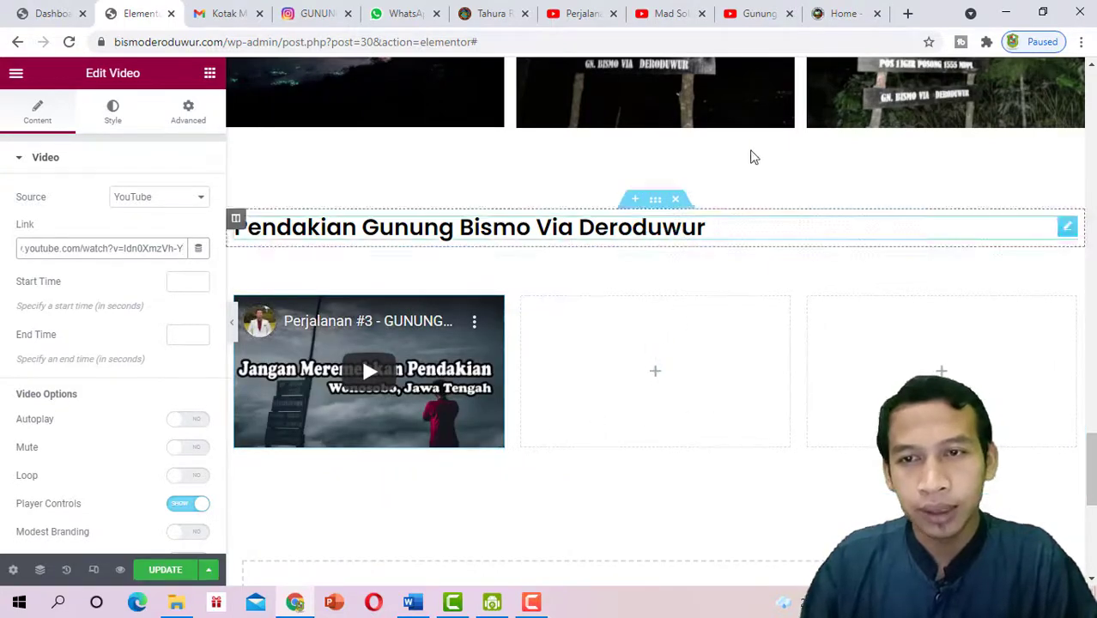
Check the open YouTube video about Gunung Bismo via Sikunang, and search YouTube for "gunung bismo via deroduwur"
{"action": "left_click", "coordinate": [758, 18]}
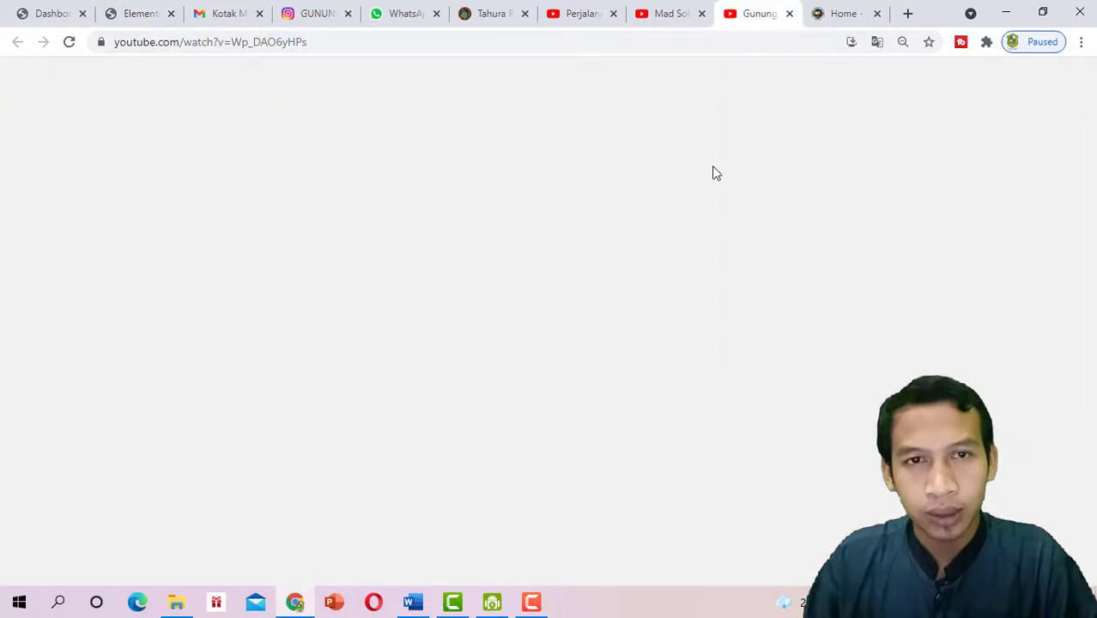
{"action": "scroll", "coordinate": [525, 335], "scroll_direction": "down", "scroll_amount": 2}
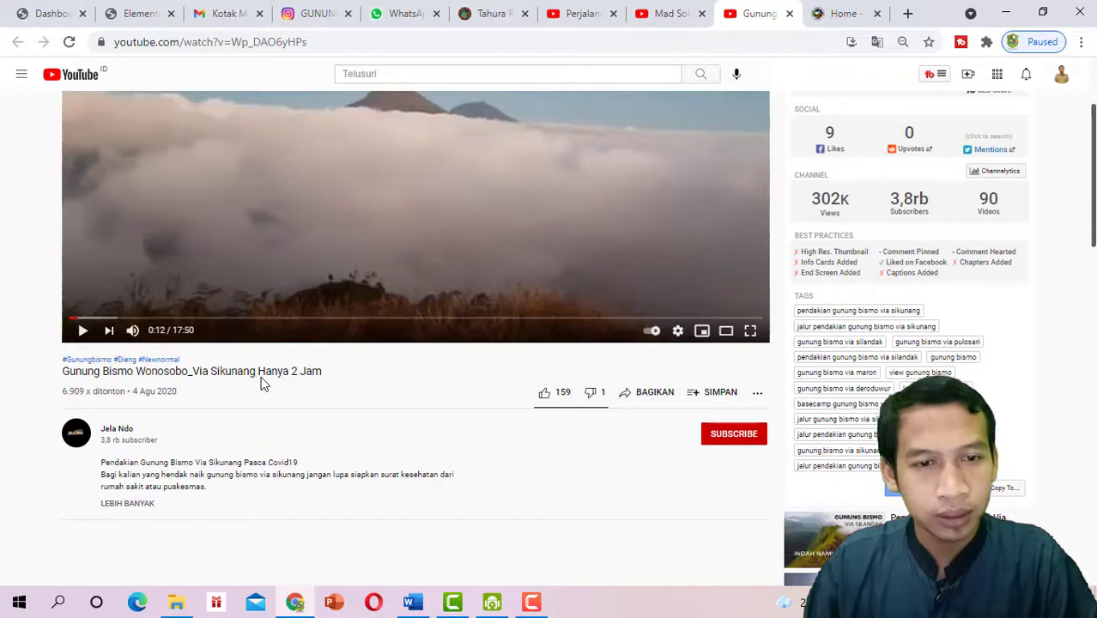
{"action": "scroll", "coordinate": [502, 191], "scroll_direction": "up", "scroll_amount": 2}
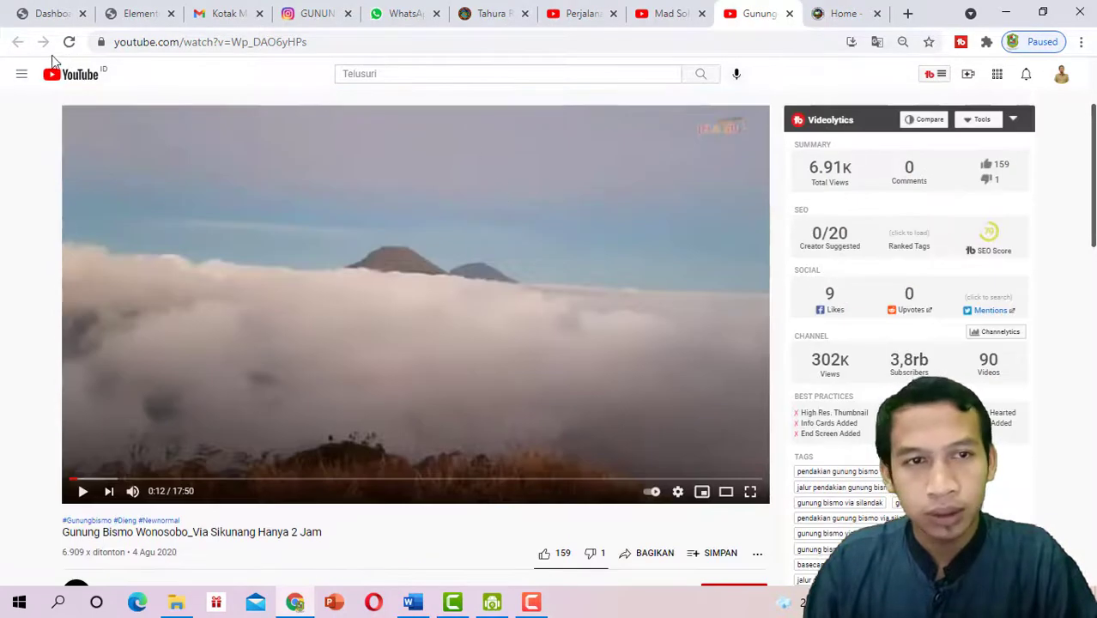
{"action": "left_click", "coordinate": [534, 75]}
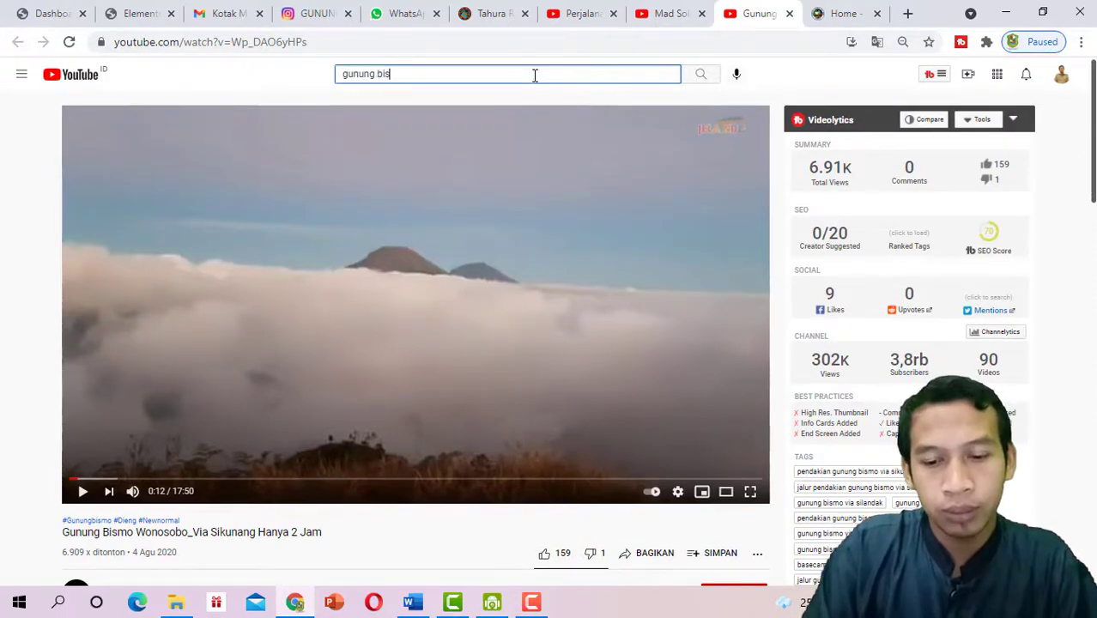
{"action": "type", "text": "gunung bismo via"}
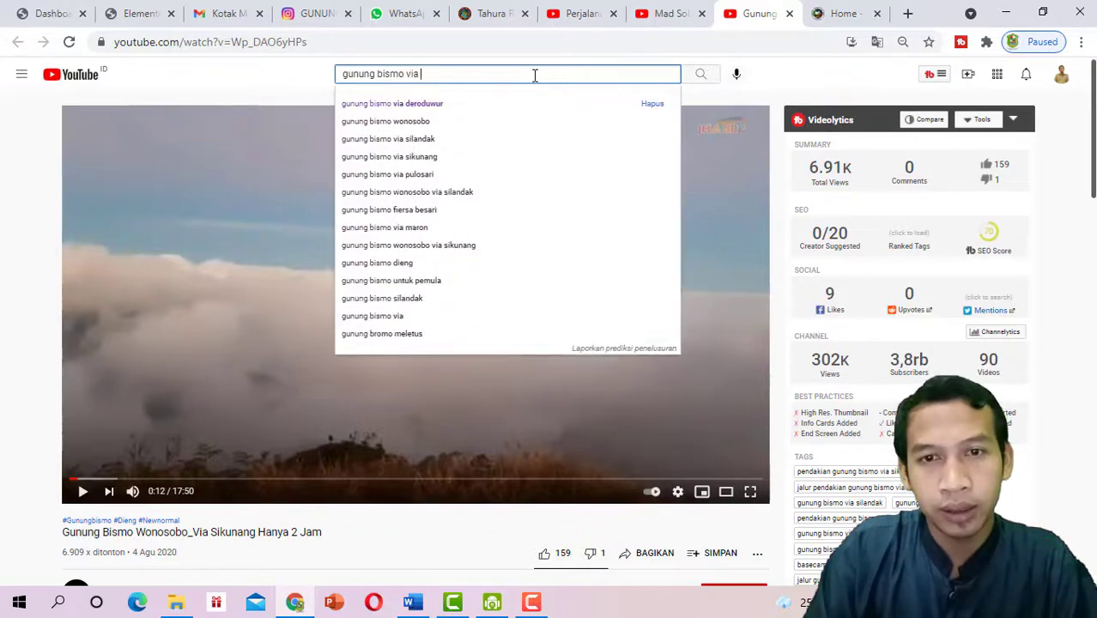
{"action": "left_click", "coordinate": [502, 107]}
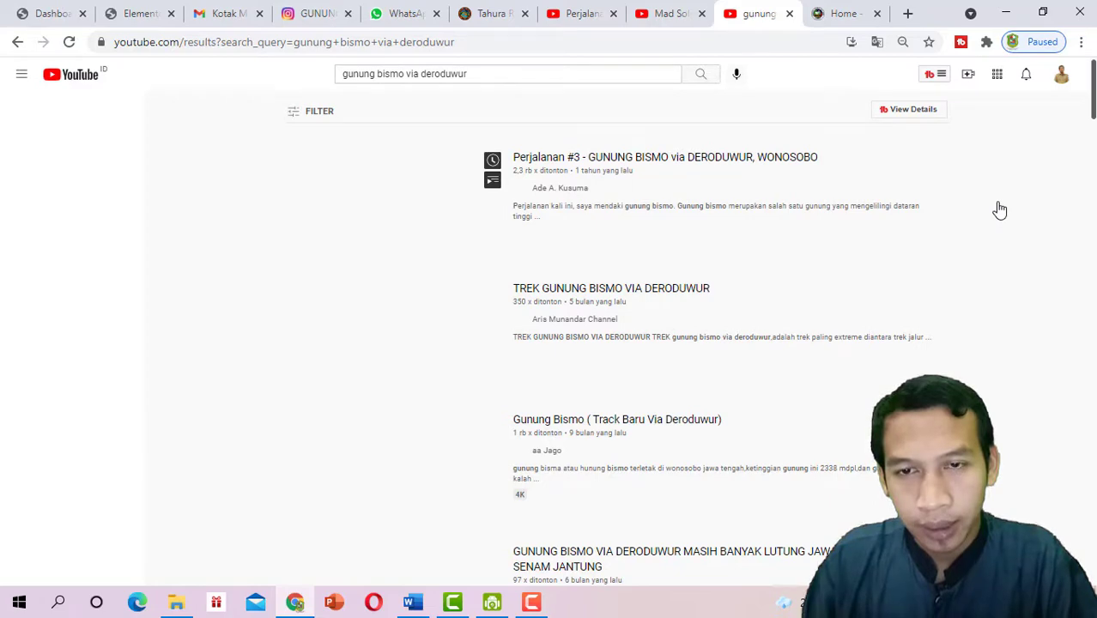
Look through the YouTube search results for another hiking video of Gunung Bismo via Deroduwur
{"action": "scroll", "coordinate": [1000, 211], "scroll_direction": "down", "scroll_amount": 2}
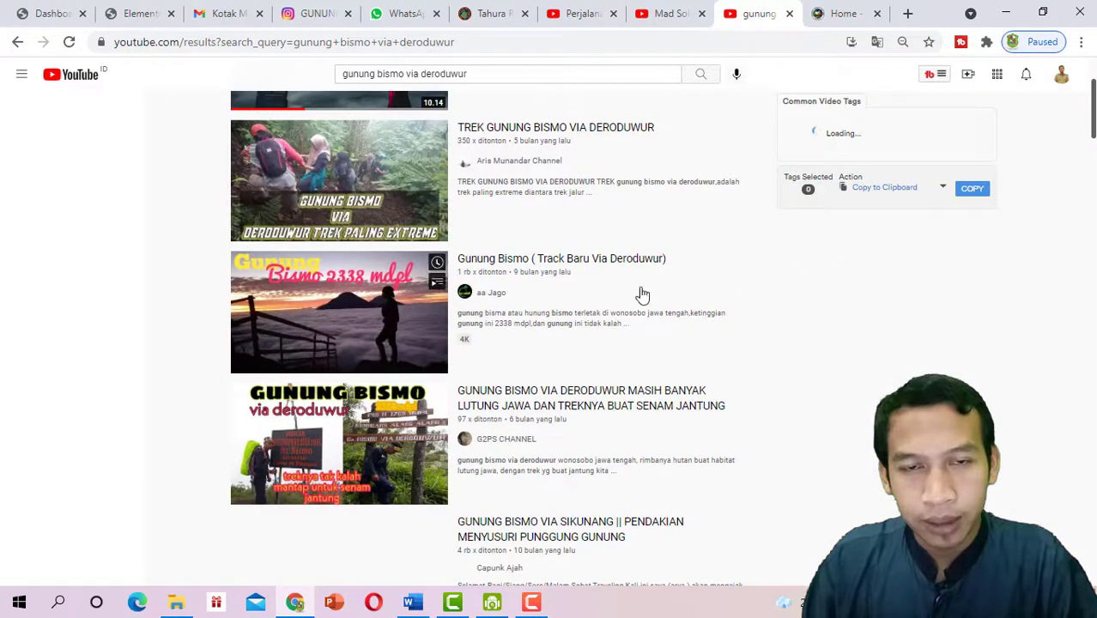
{"action": "scroll", "coordinate": [541, 300], "scroll_direction": "down", "scroll_amount": 3}
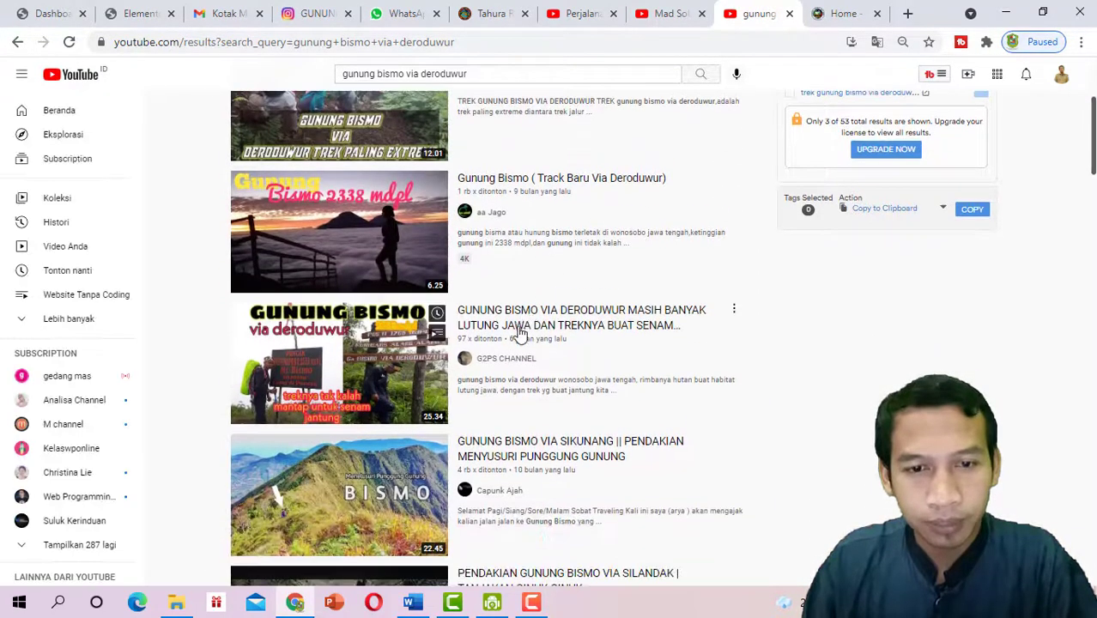
{"action": "scroll", "coordinate": [558, 323], "scroll_direction": "down", "scroll_amount": 2}
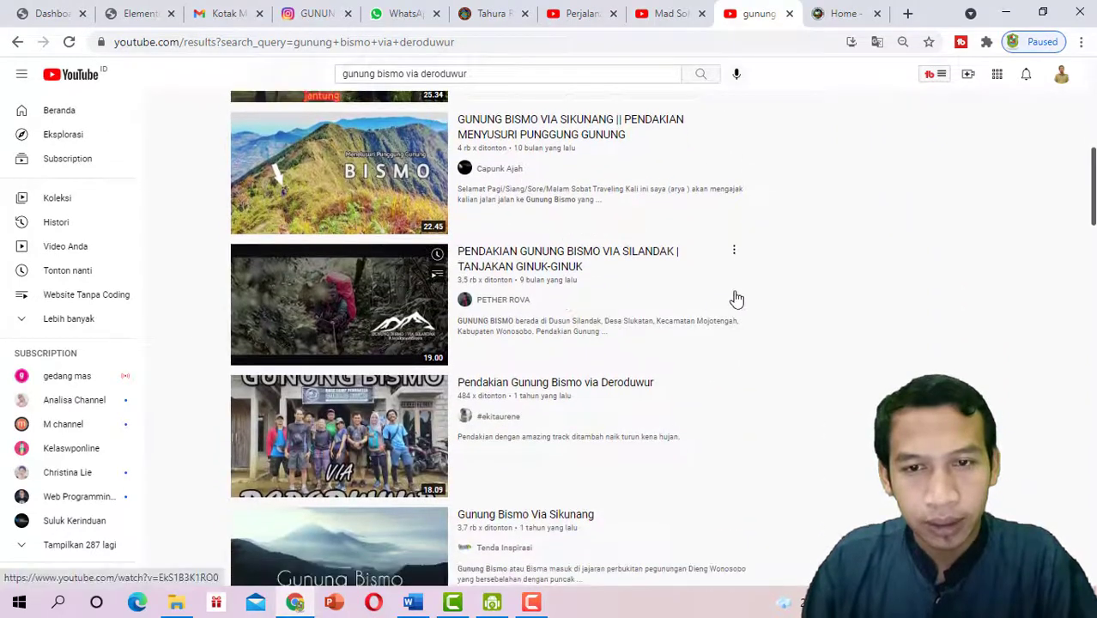
{"action": "scroll", "coordinate": [742, 297], "scroll_direction": "down", "scroll_amount": 1}
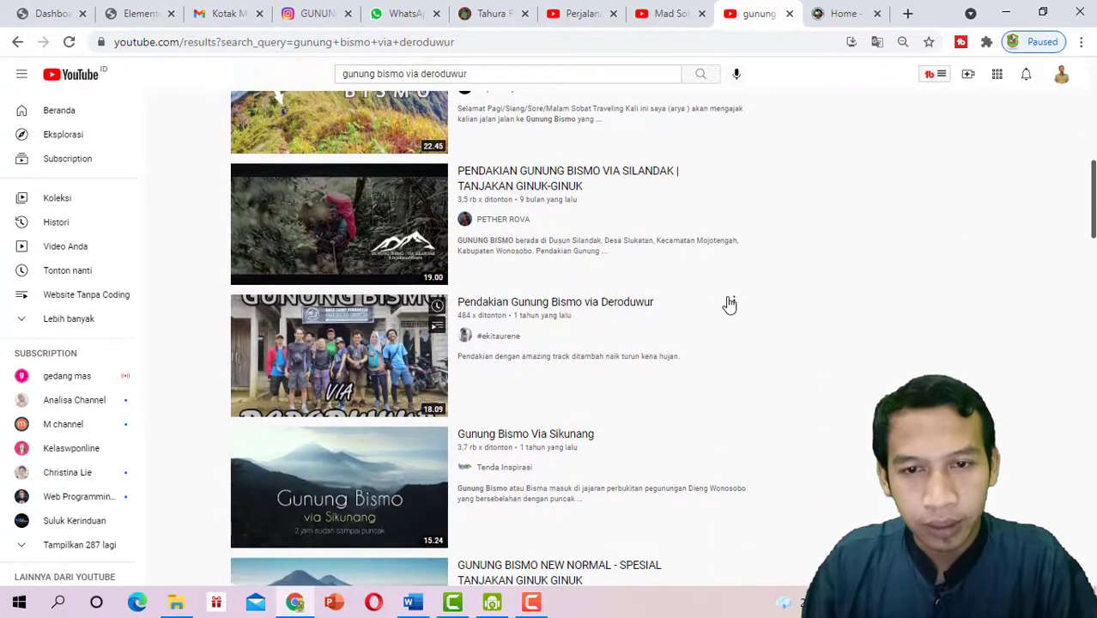
{"action": "scroll", "coordinate": [635, 326], "scroll_direction": "down", "scroll_amount": 2}
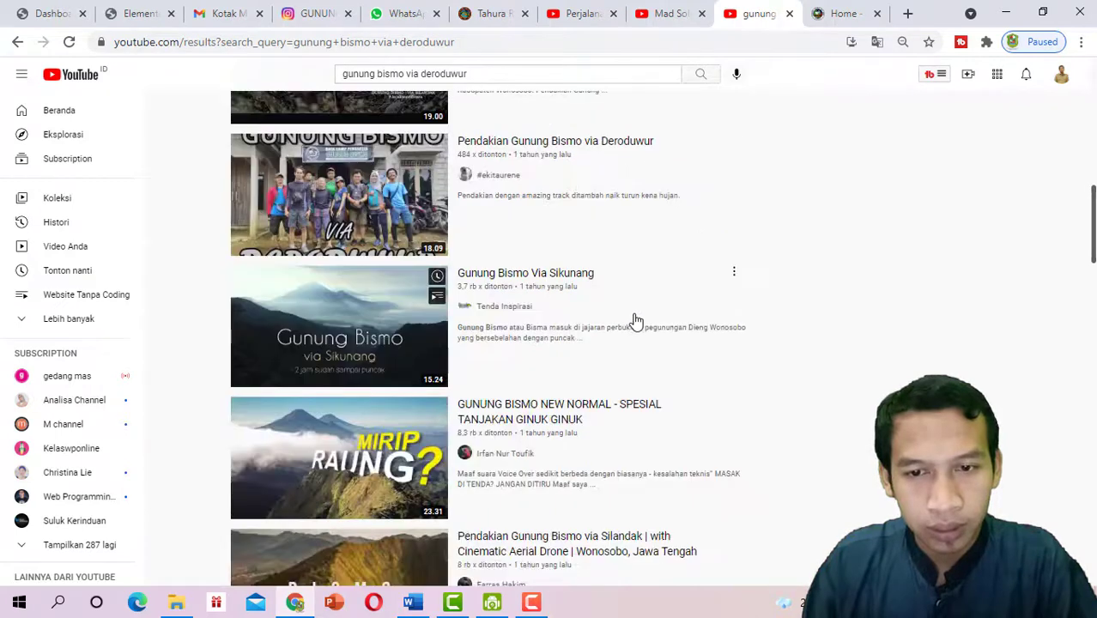
{"action": "scroll", "coordinate": [638, 319], "scroll_direction": "down", "scroll_amount": 2}
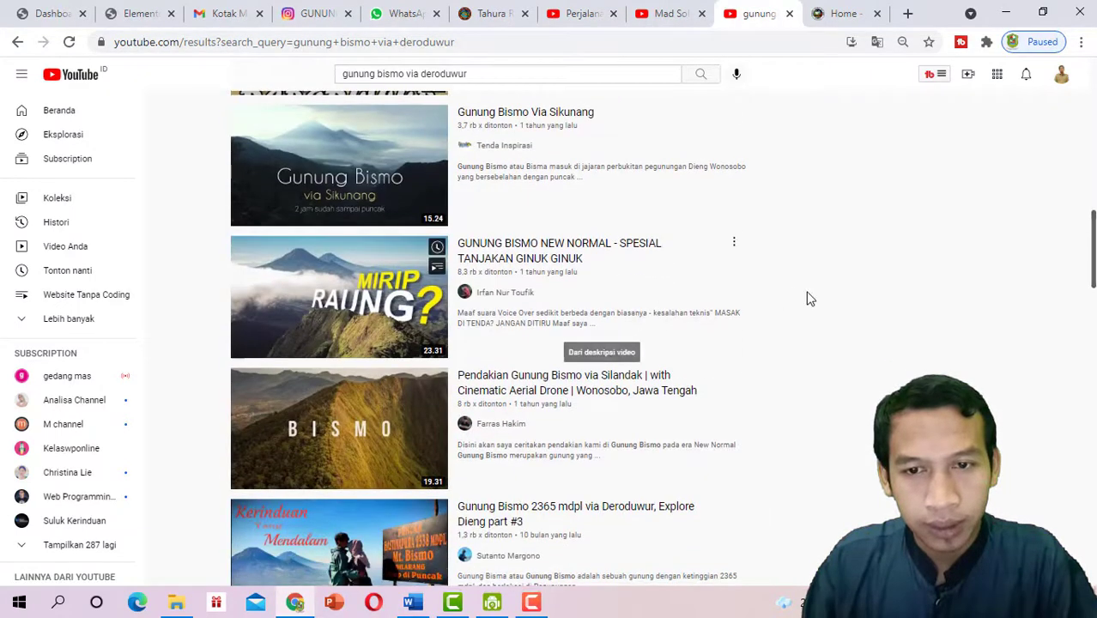
{"action": "scroll", "coordinate": [725, 316], "scroll_direction": "down", "scroll_amount": 1}
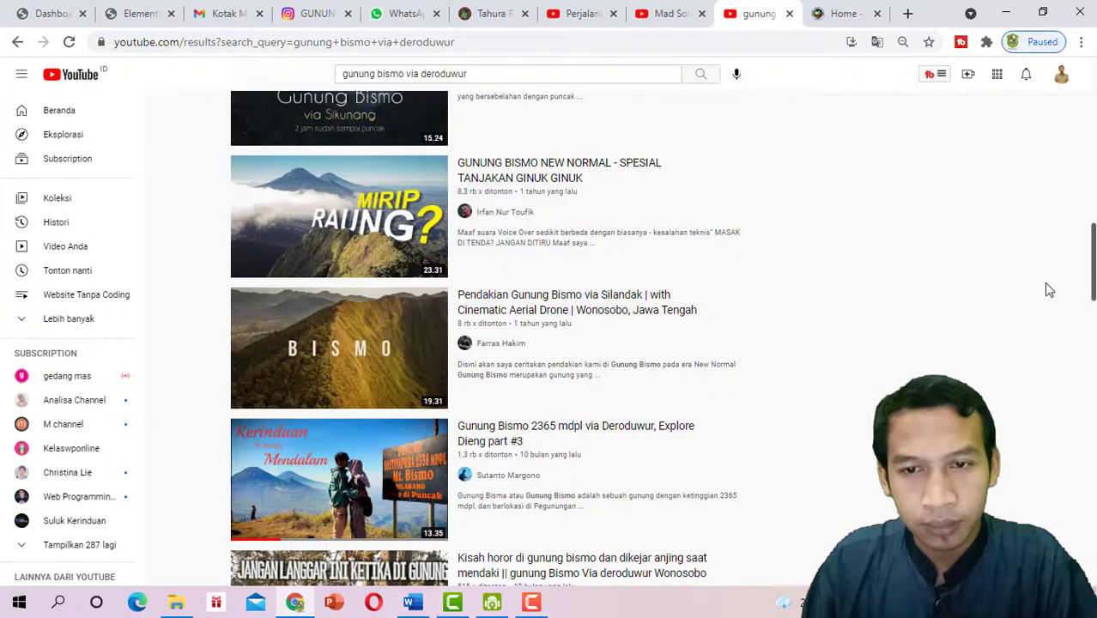
{"action": "scroll", "coordinate": [1011, 295], "scroll_direction": "down", "scroll_amount": 1}
{"action": "scroll", "coordinate": [996, 297], "scroll_direction": "down", "scroll_amount": 1}
{"action": "scroll", "coordinate": [980, 301], "scroll_direction": "up", "scroll_amount": 10}
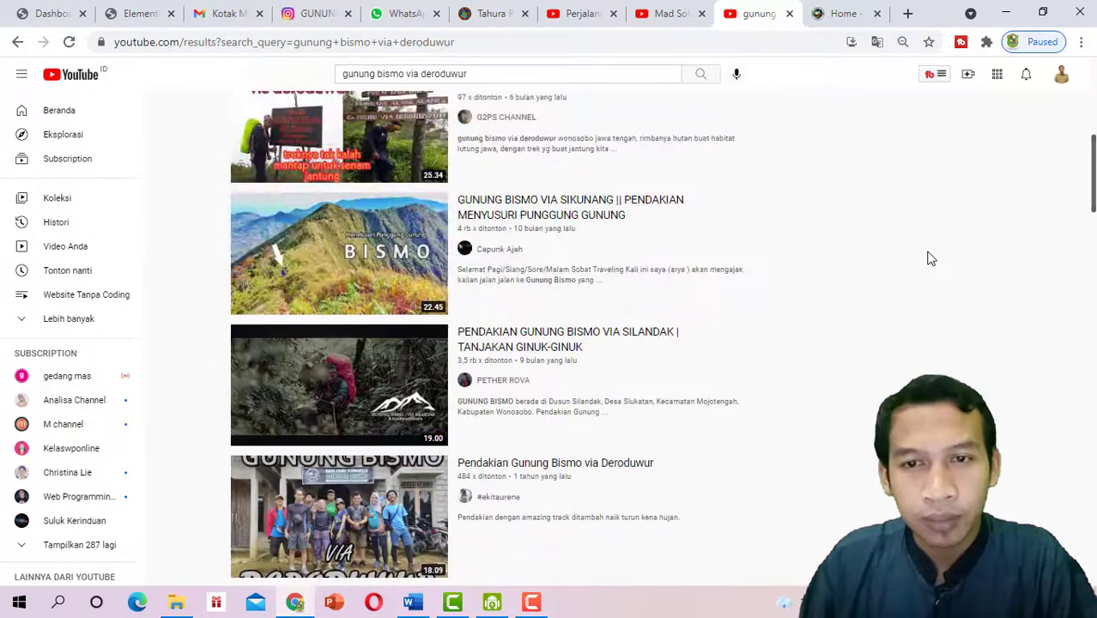
{"action": "scroll", "coordinate": [931, 249], "scroll_direction": "up", "scroll_amount": 4}
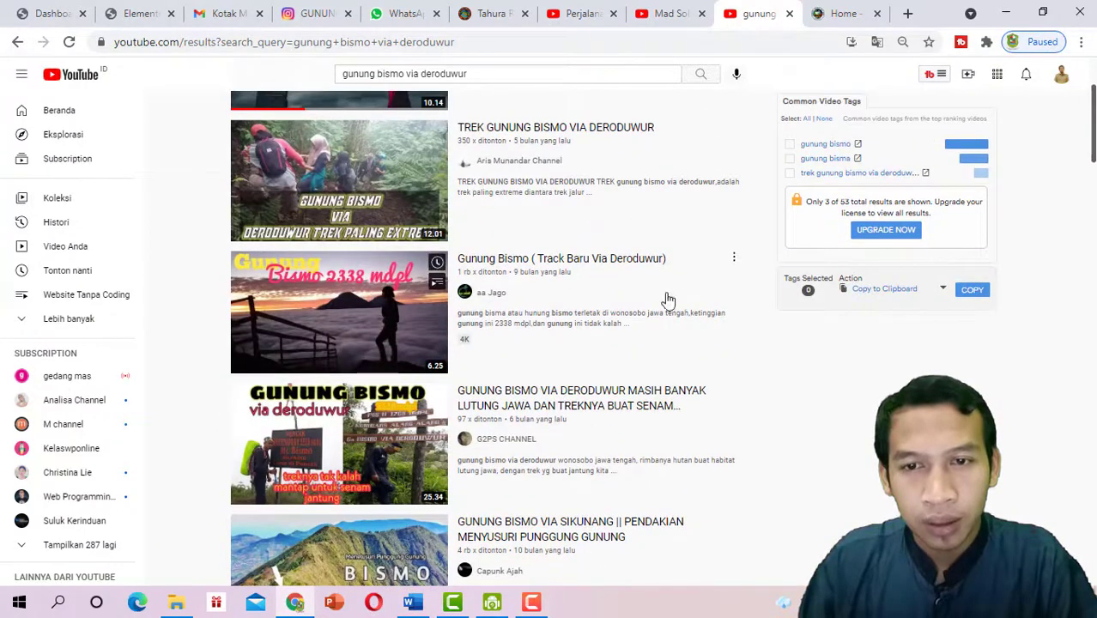
{"action": "scroll", "coordinate": [625, 293], "scroll_direction": "up", "scroll_amount": 2}
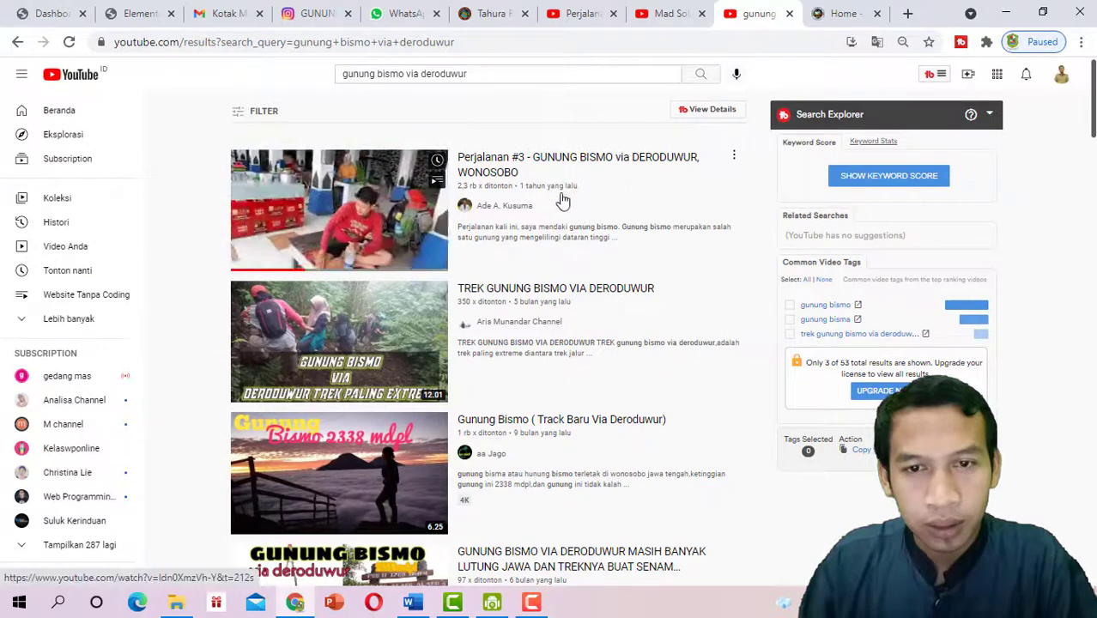
{"action": "scroll", "coordinate": [658, 303], "scroll_direction": "down", "scroll_amount": 1}
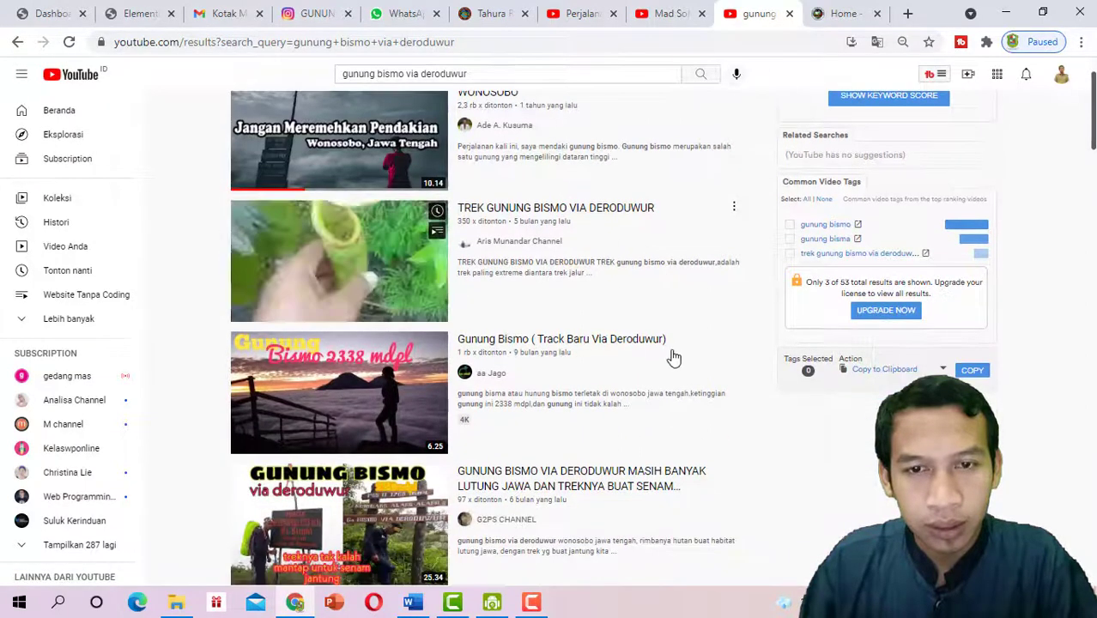
{"action": "scroll", "coordinate": [671, 365], "scroll_direction": "down", "scroll_amount": 1}
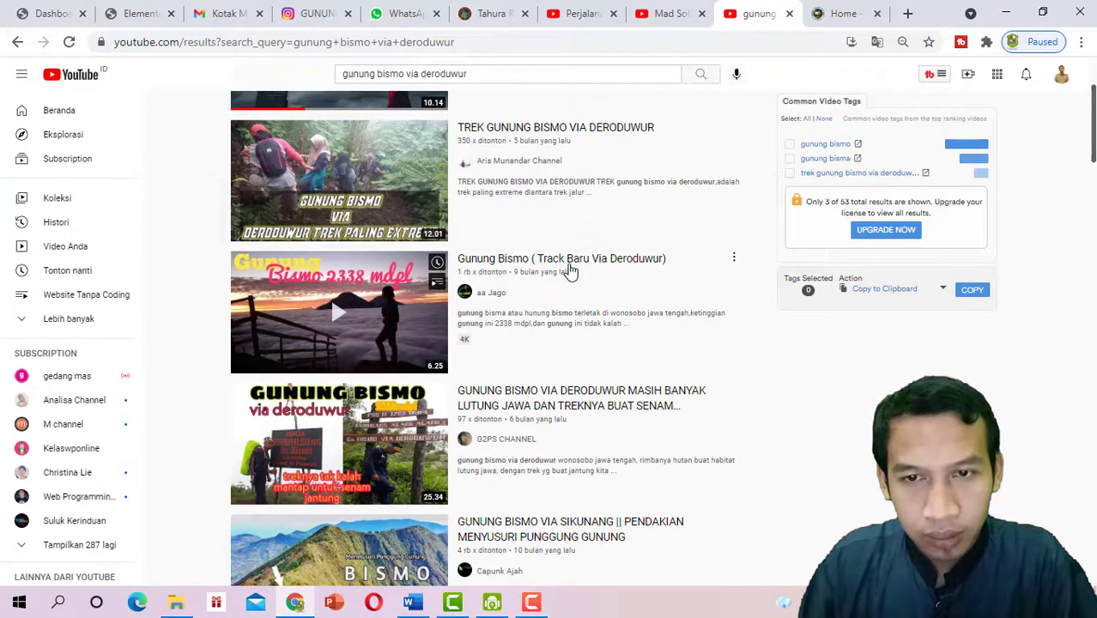
Open the video "Gunung Bismo ( Track Baru Via Deroduwur)", pause it and copy its address
{"action": "left_click", "coordinate": [371, 316]}
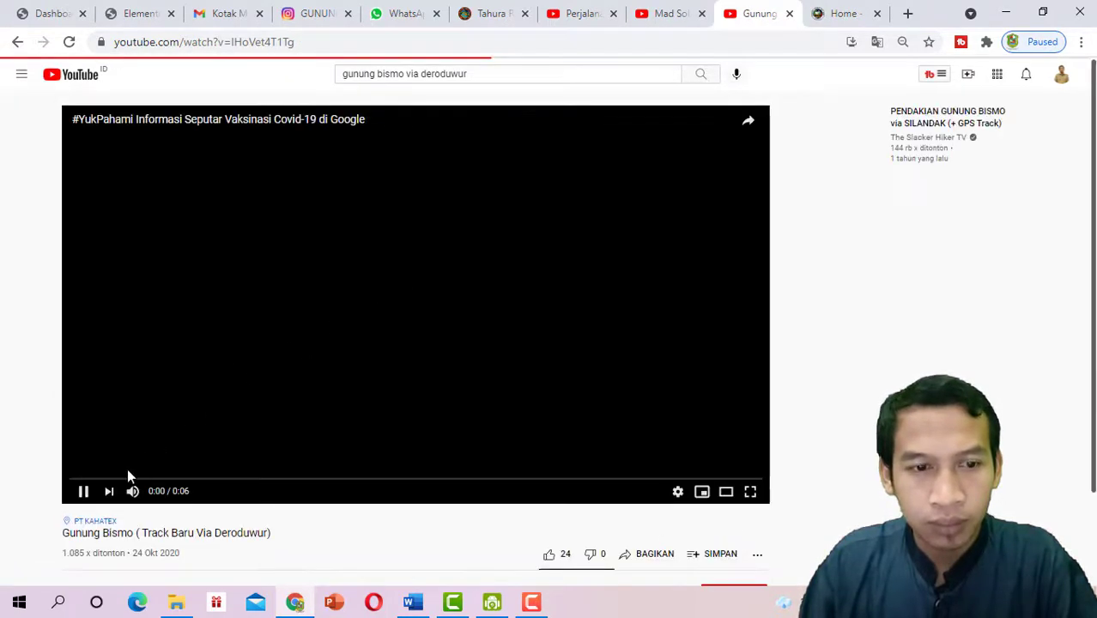
{"action": "left_click", "coordinate": [85, 493]}
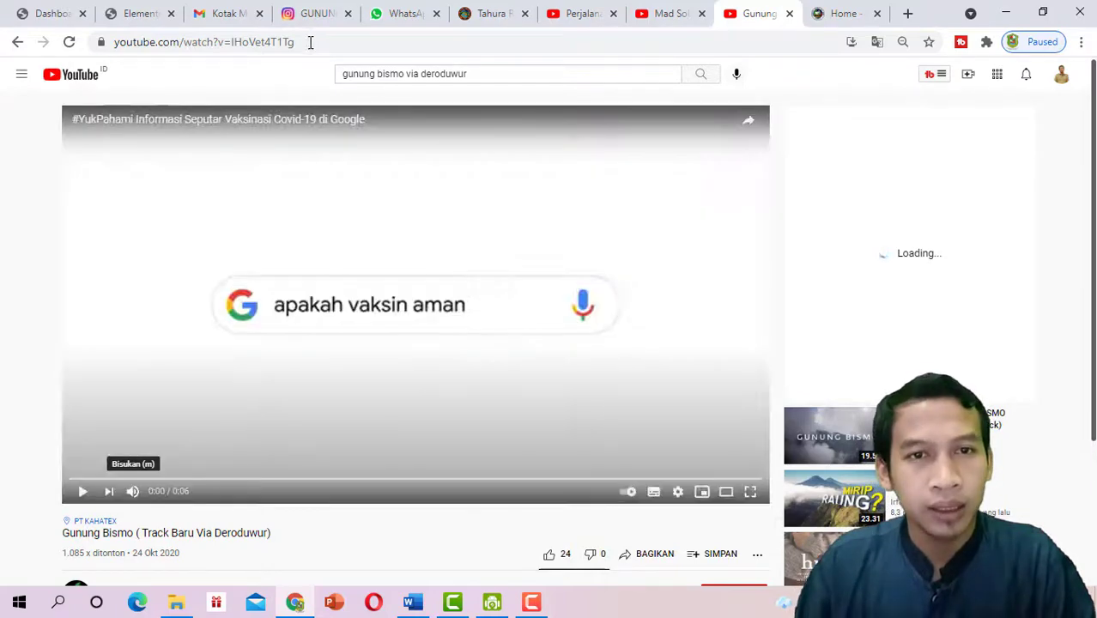
{"action": "left_click", "coordinate": [311, 40]}
{"action": "key", "text": "ctrl+c"}
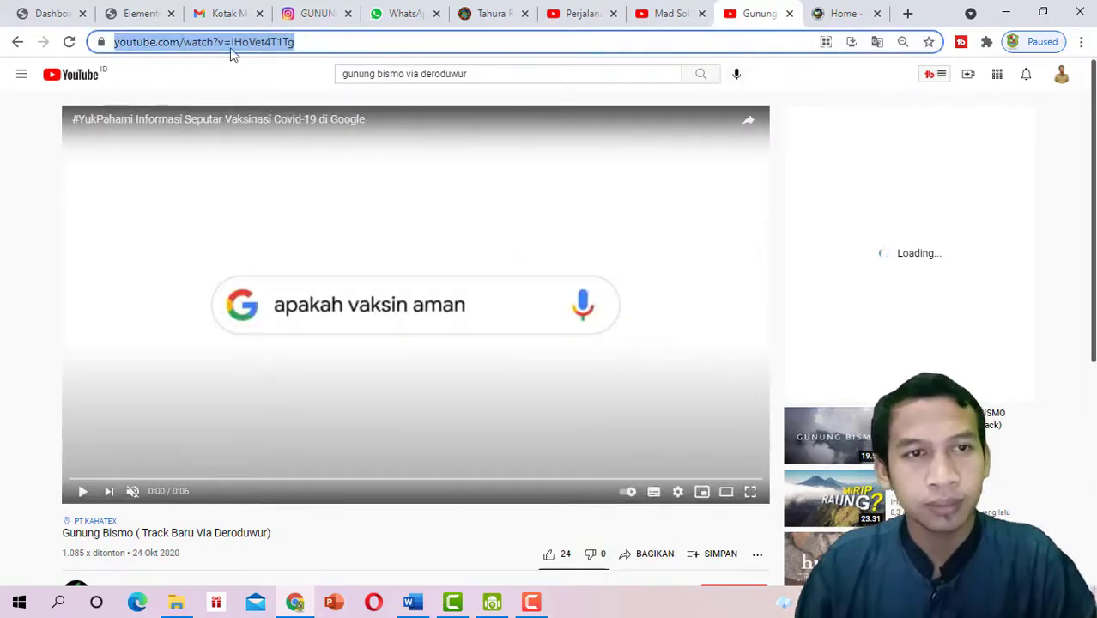
{"action": "left_click", "coordinate": [129, 15]}
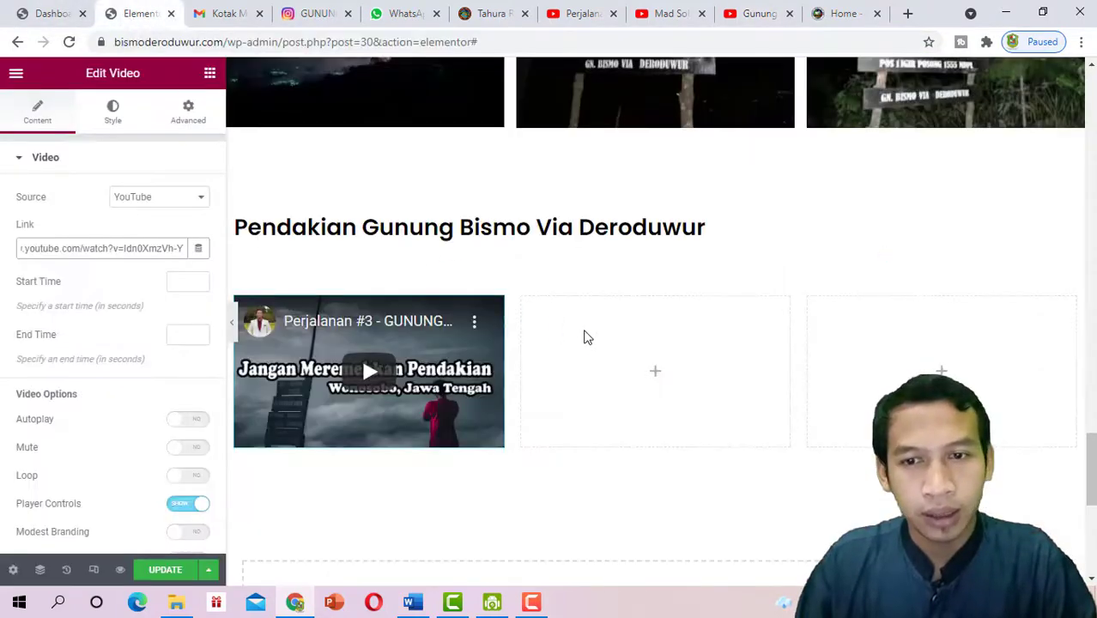
{"action": "left_click", "coordinate": [210, 73]}
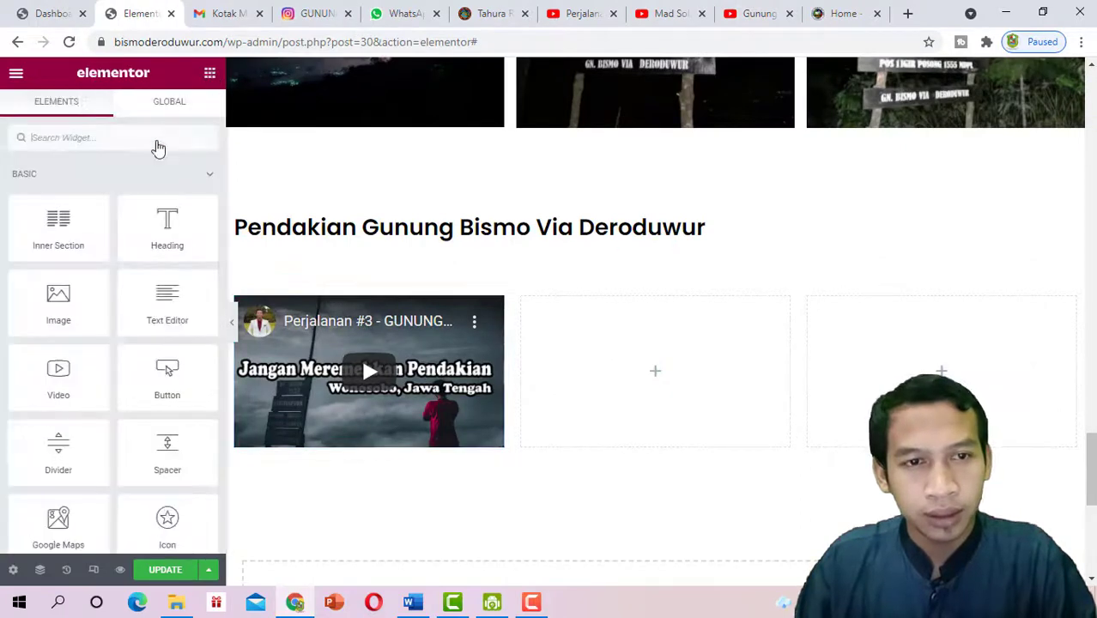
{"action": "left_click_drag", "start_coordinate": [57, 371], "coordinate": [698, 355]}
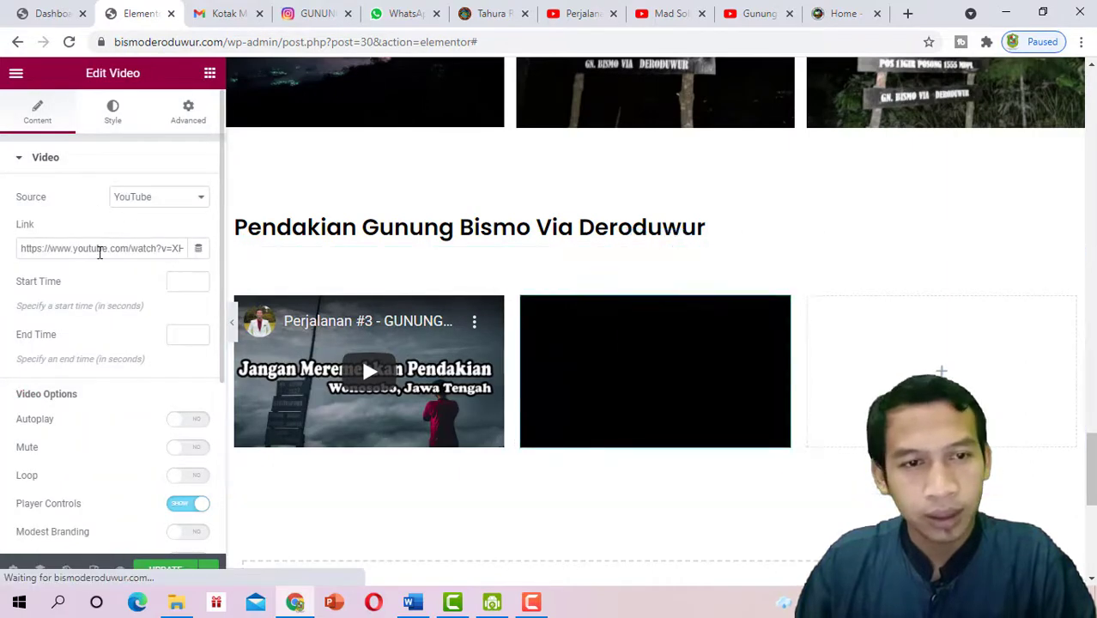
{"action": "triple_click", "coordinate": [100, 248]}
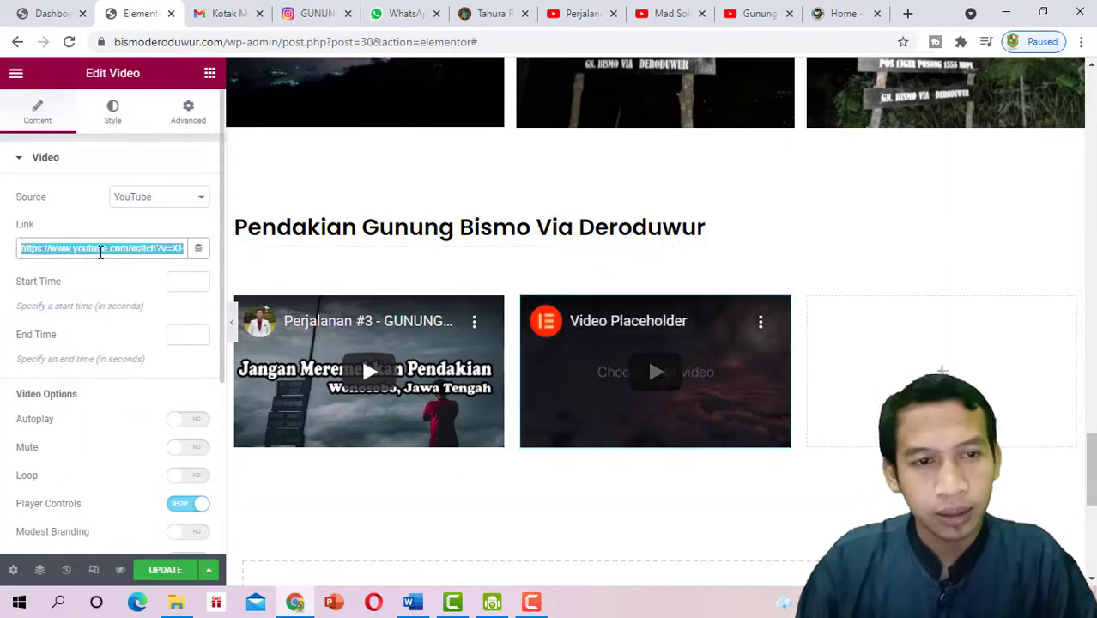
{"action": "key", "text": "BackSpace"}
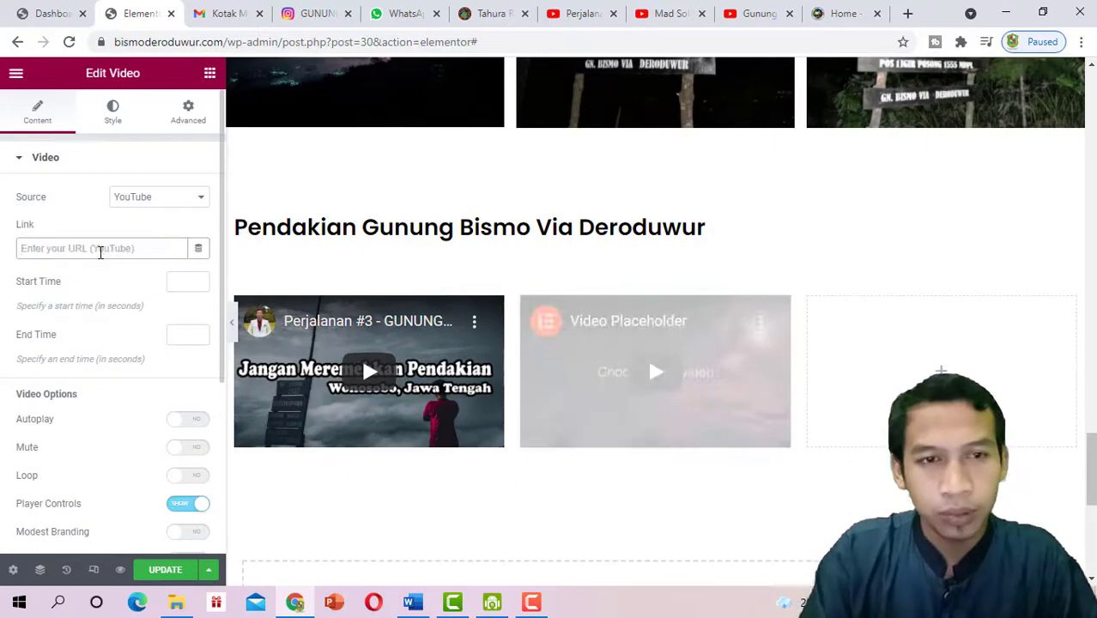
{"action": "key", "text": "ctrl+v"}
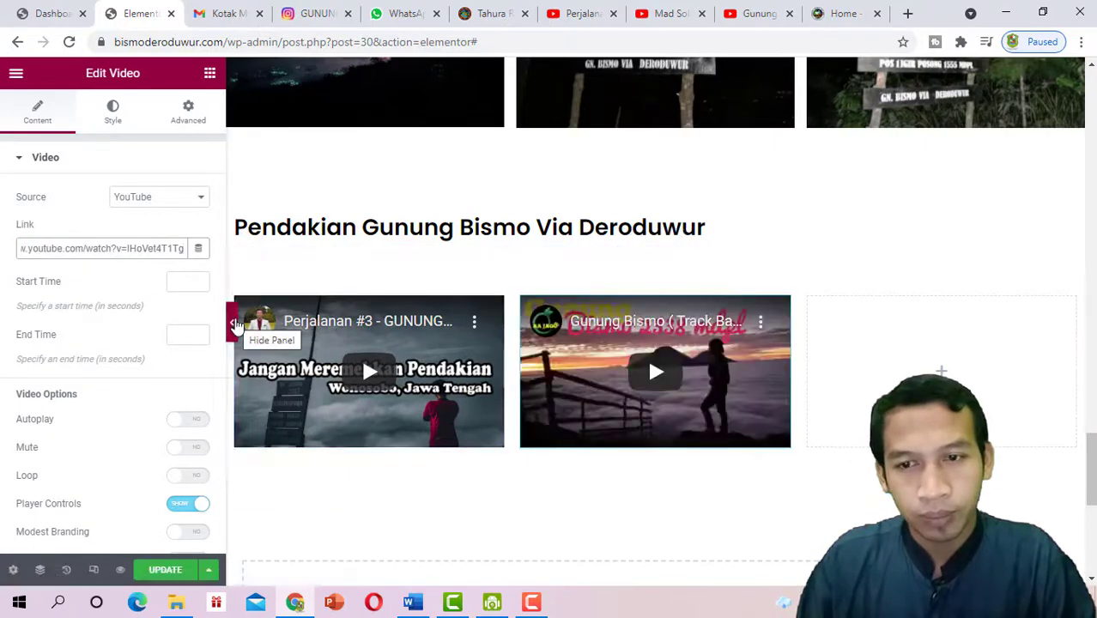
Return to the YouTube results for "gunung bismo via deroduwur" and look through them for a third hiking video
{"action": "left_click", "coordinate": [766, 13]}
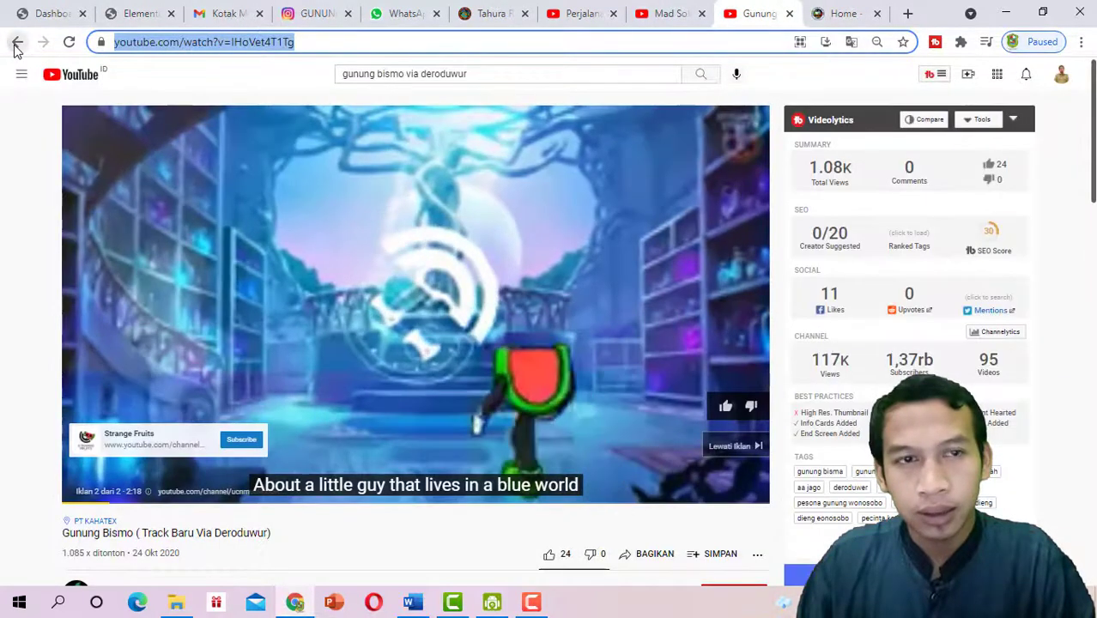
{"action": "left_click", "coordinate": [16, 43]}
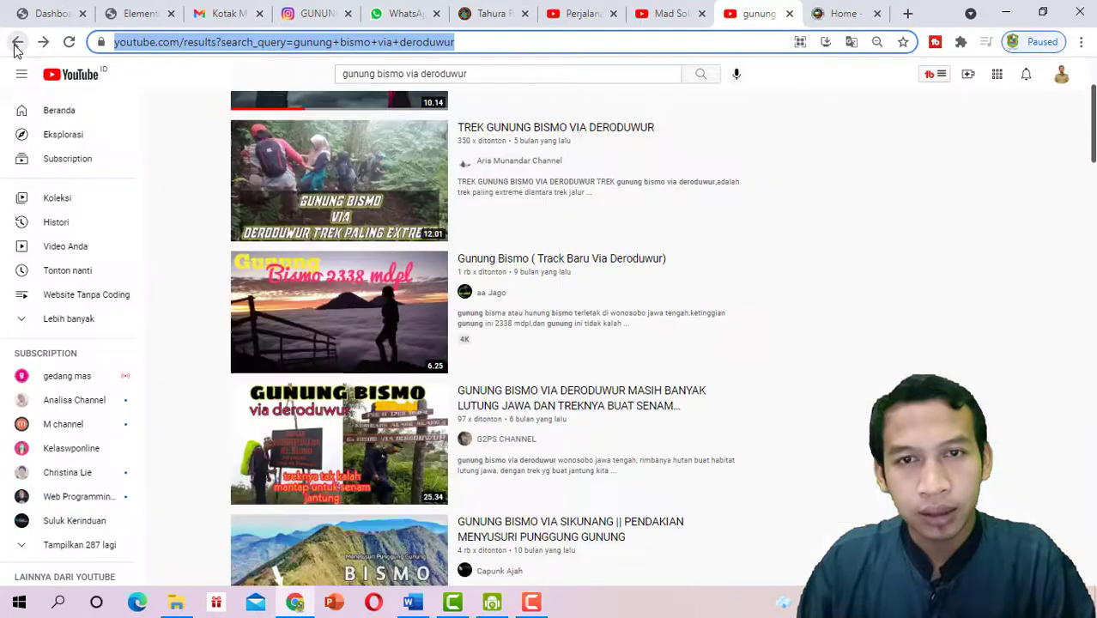
{"action": "scroll", "coordinate": [670, 326], "scroll_direction": "down", "scroll_amount": 1}
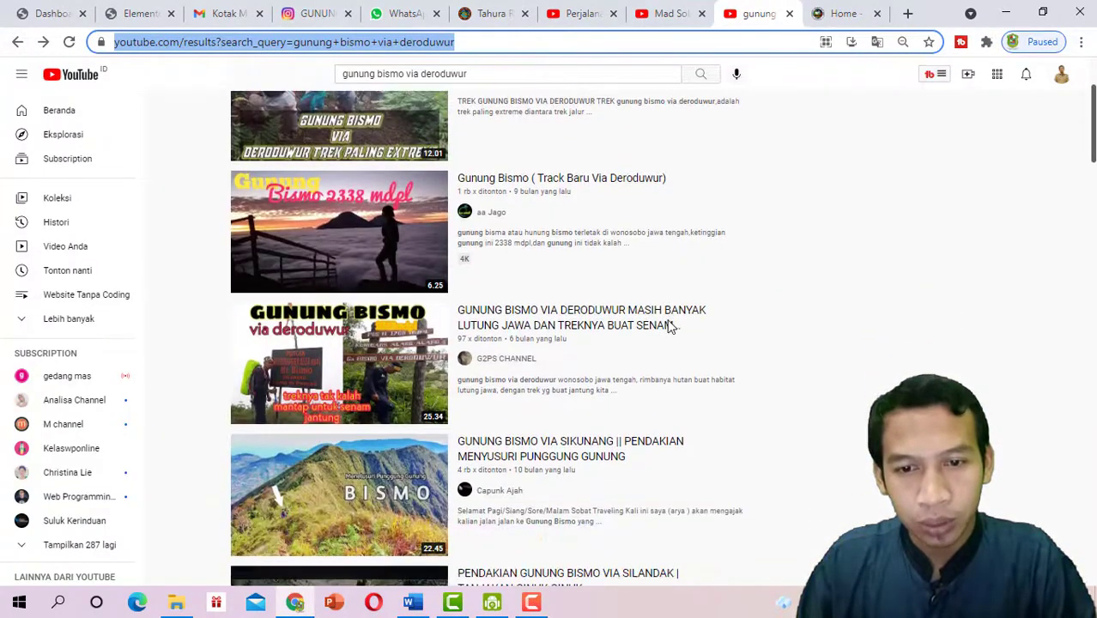
{"action": "scroll", "coordinate": [670, 326], "scroll_direction": "down", "scroll_amount": 1}
{"action": "scroll", "coordinate": [671, 326], "scroll_direction": "up", "scroll_amount": 3}
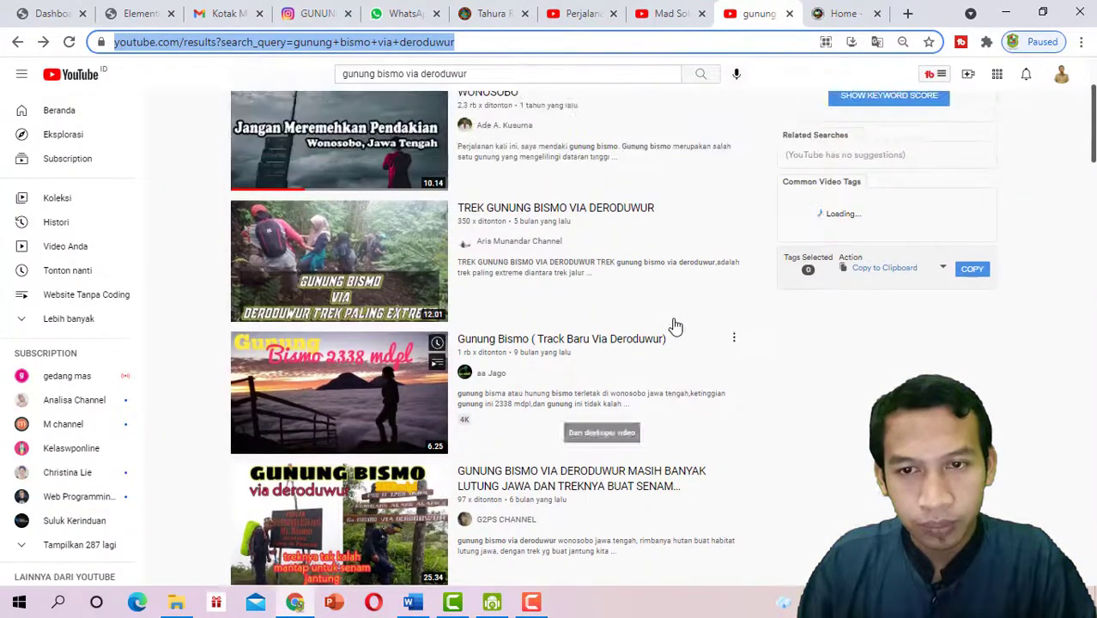
{"action": "scroll", "coordinate": [674, 326], "scroll_direction": "up", "scroll_amount": 1}
{"action": "scroll", "coordinate": [674, 324], "scroll_direction": "down", "scroll_amount": 13}
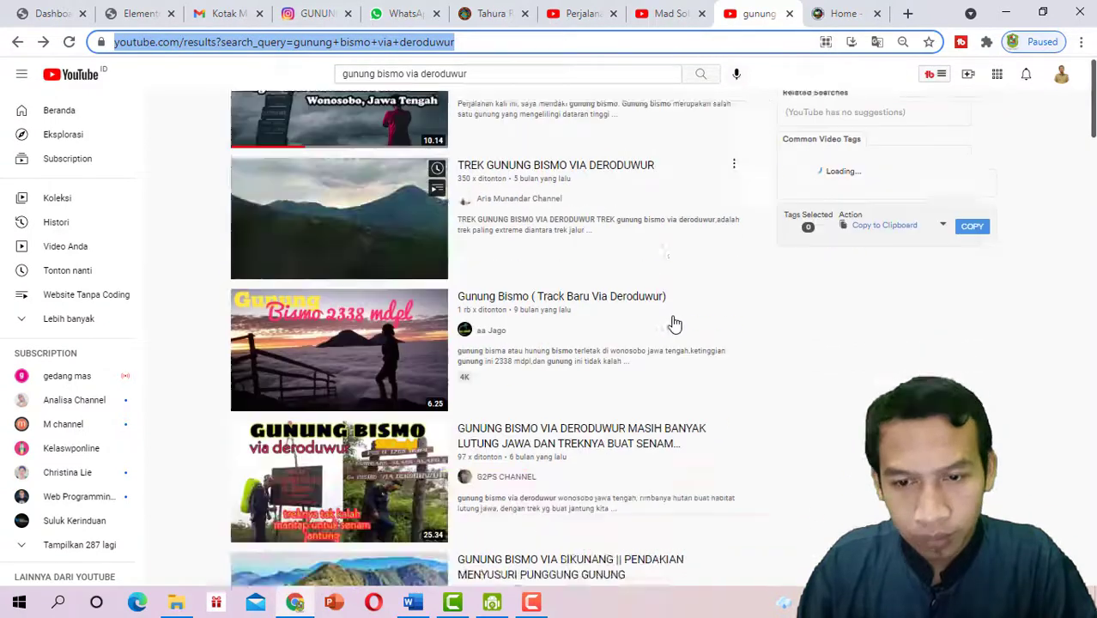
{"action": "scroll", "coordinate": [640, 308], "scroll_direction": "down", "scroll_amount": 4}
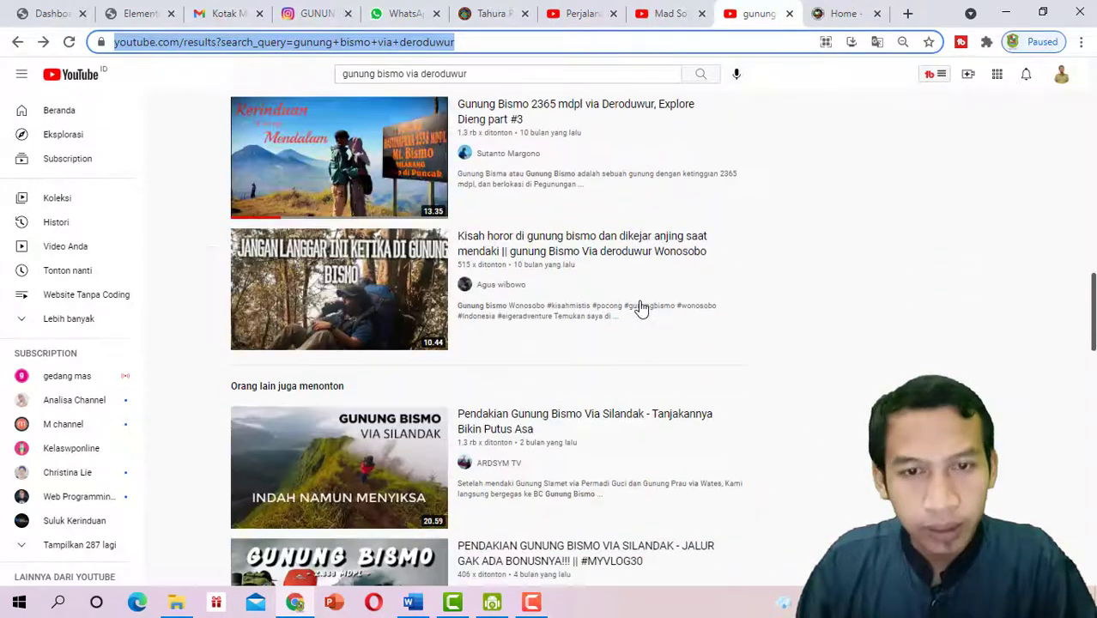
Open the video "Gunung Bismo 2365 mdpl via Deroduwur, Explore Dieng part #3", pause it and copy its address
{"action": "mouse_move", "coordinate": [433, 161]}
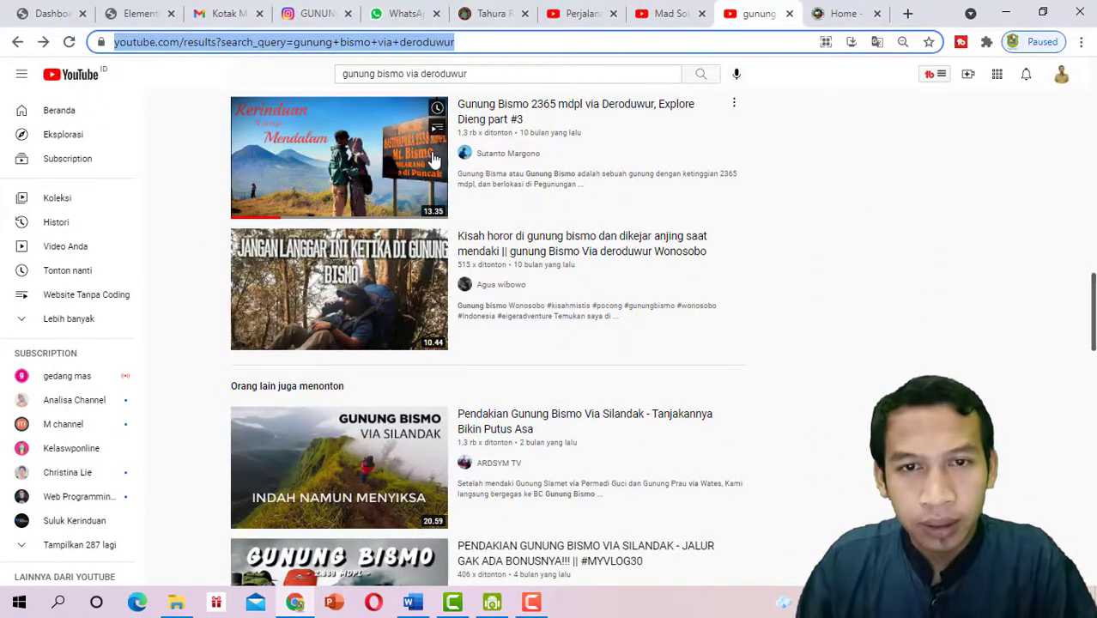
{"action": "left_click", "coordinate": [414, 161]}
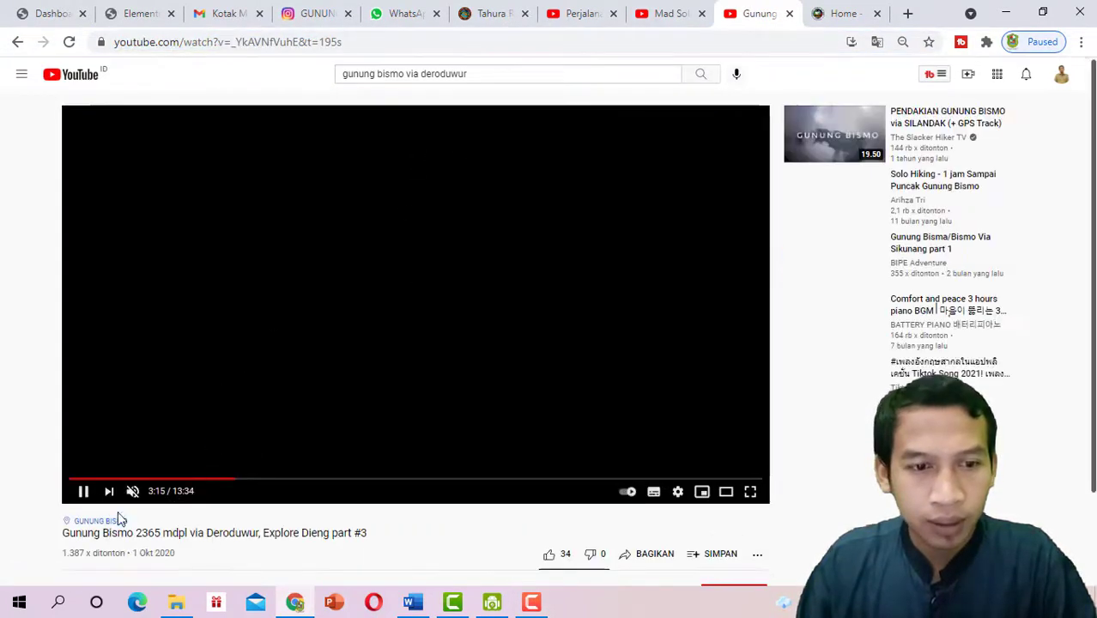
{"action": "left_click", "coordinate": [84, 493]}
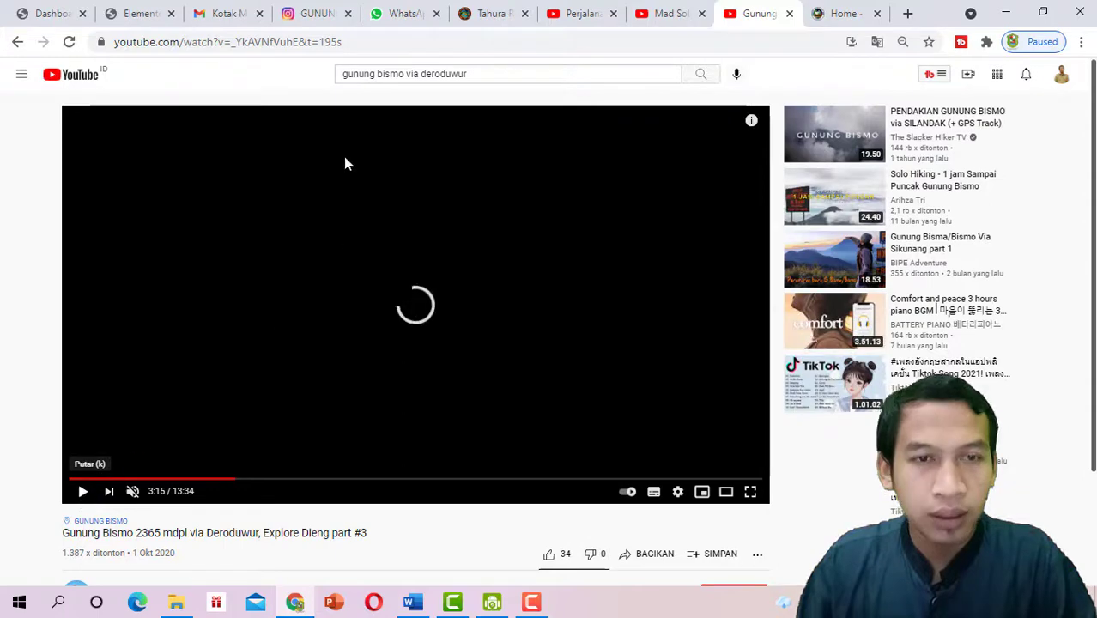
{"action": "left_click", "coordinate": [298, 43]}
{"action": "key", "text": "ctrl+c"}
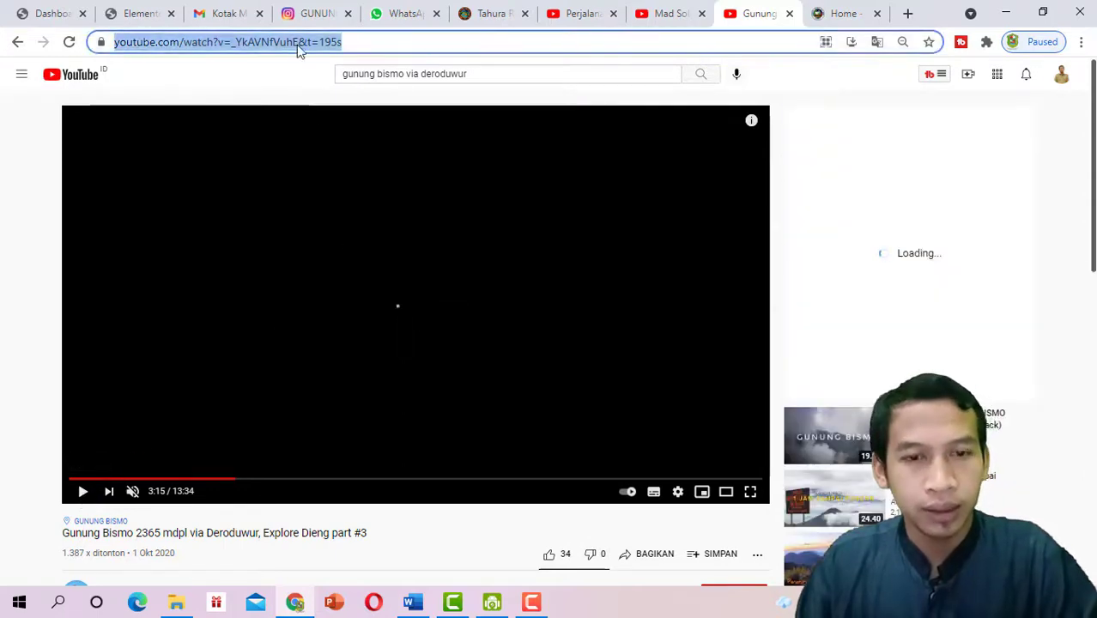
{"action": "left_click", "coordinate": [137, 15]}
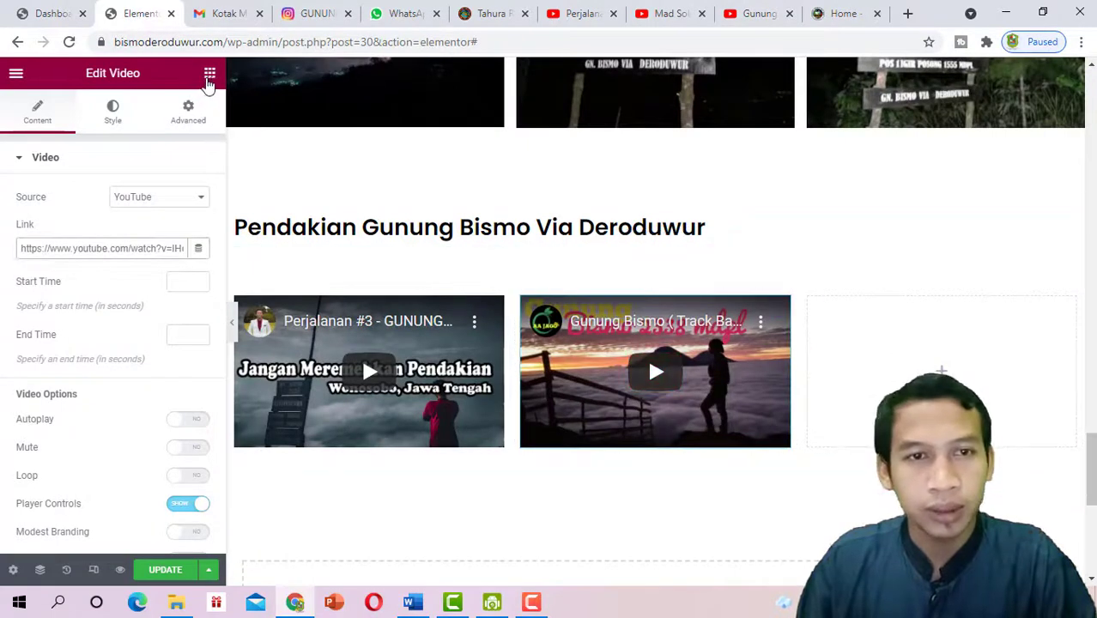
{"action": "left_click", "coordinate": [210, 74]}
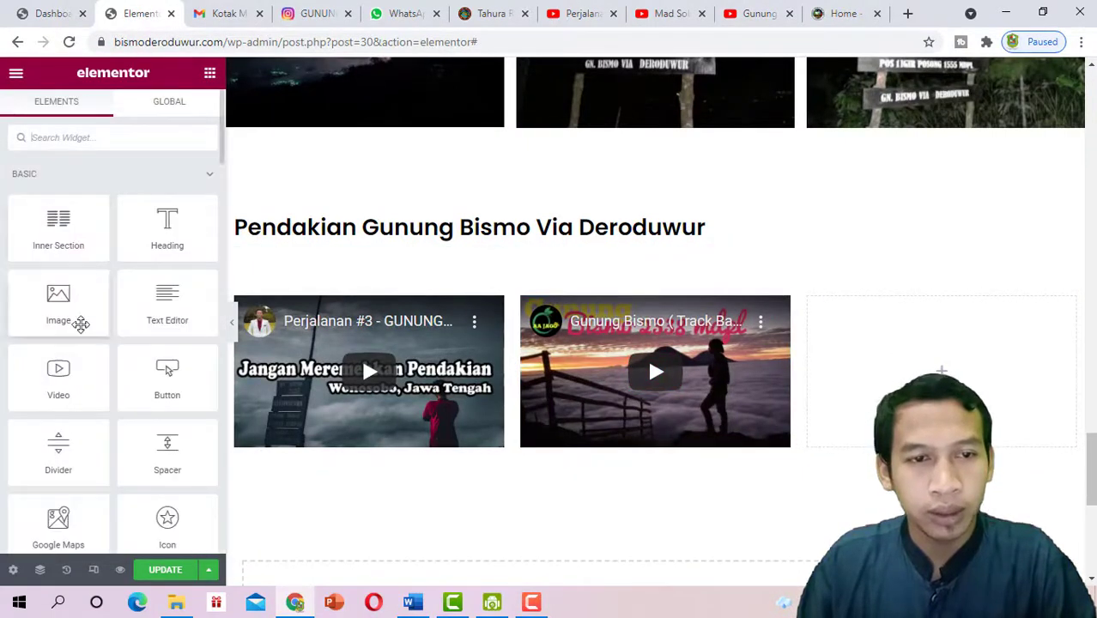
{"action": "left_click_drag", "start_coordinate": [68, 372], "coordinate": [1026, 380]}
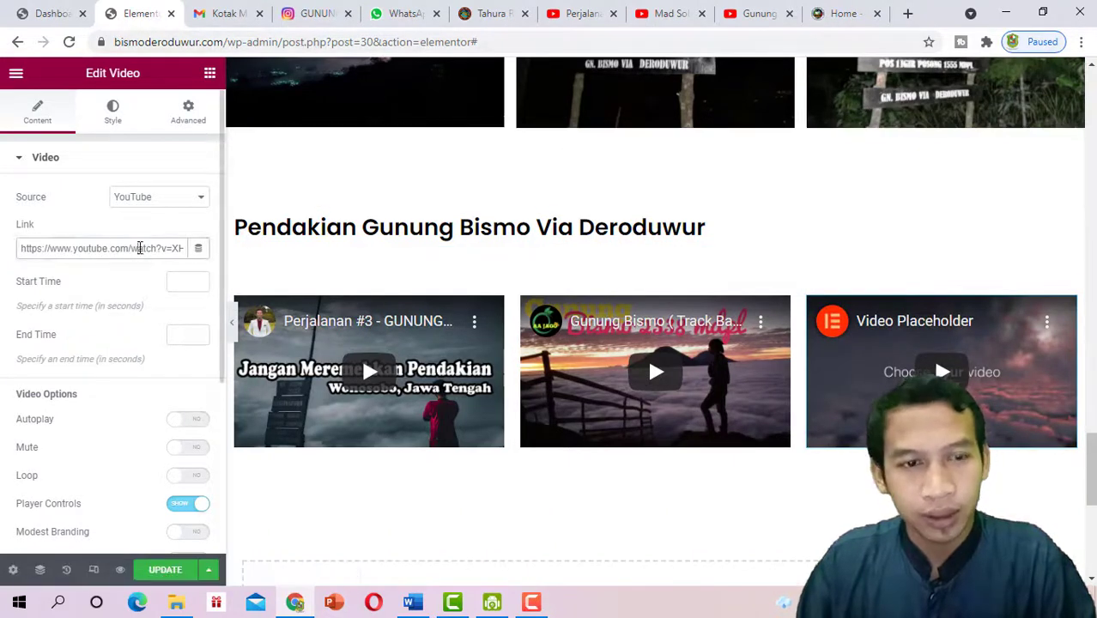
{"action": "triple_click", "coordinate": [140, 248]}
{"action": "key", "text": "BackSpace"}
{"action": "key", "text": "ctrl+v"}
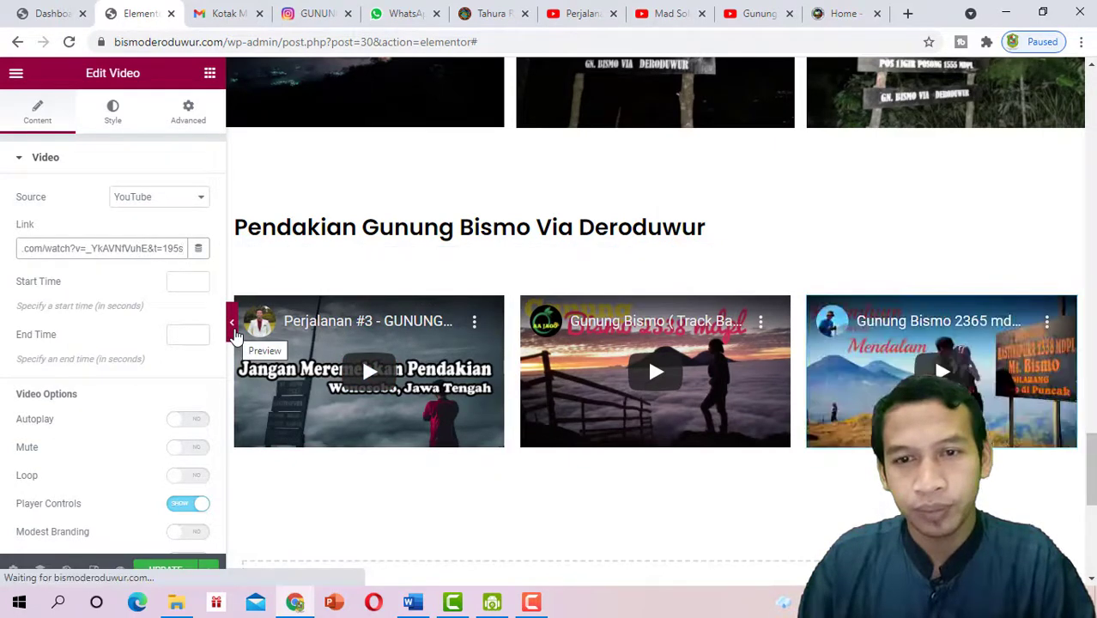
Set the top padding of the three-column video section to 20 px
{"action": "right_click", "coordinate": [660, 253]}
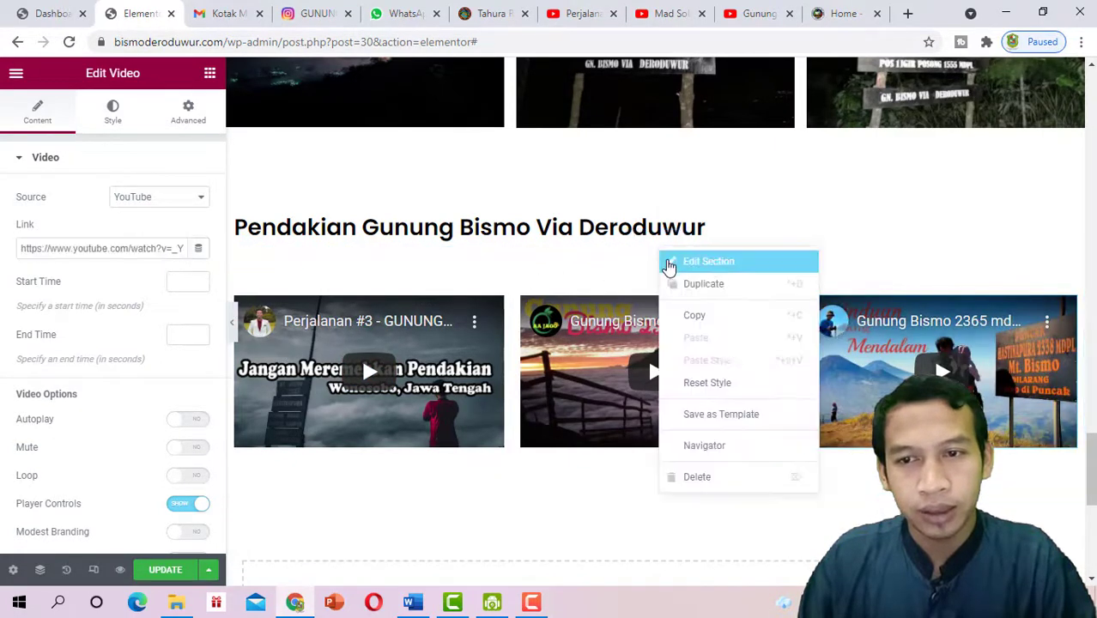
{"action": "left_click", "coordinate": [709, 261]}
{"action": "left_click", "coordinate": [188, 112]}
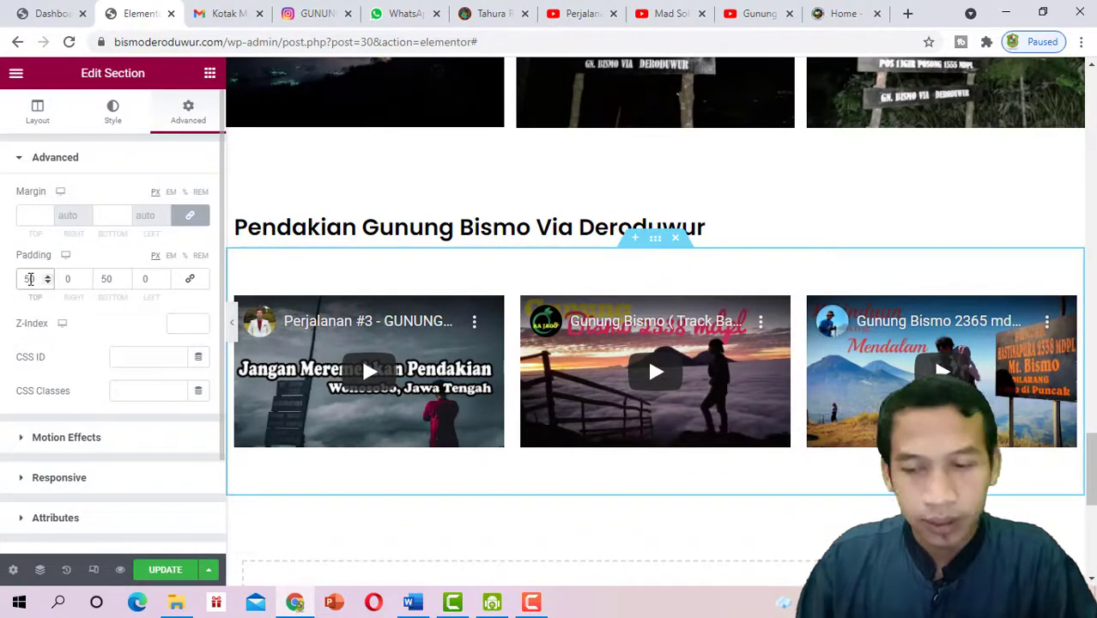
{"action": "key", "text": "BackSpace"}
{"action": "type", "text": "2"}
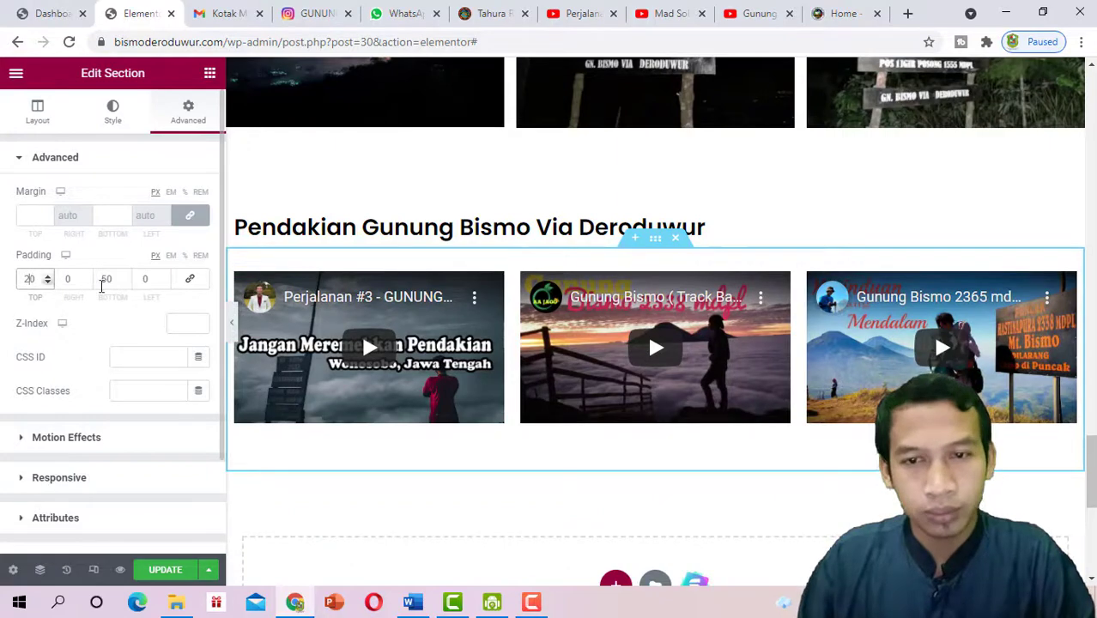
Preview the video section and footer at full width, and save the page update
{"action": "left_click", "coordinate": [231, 323]}
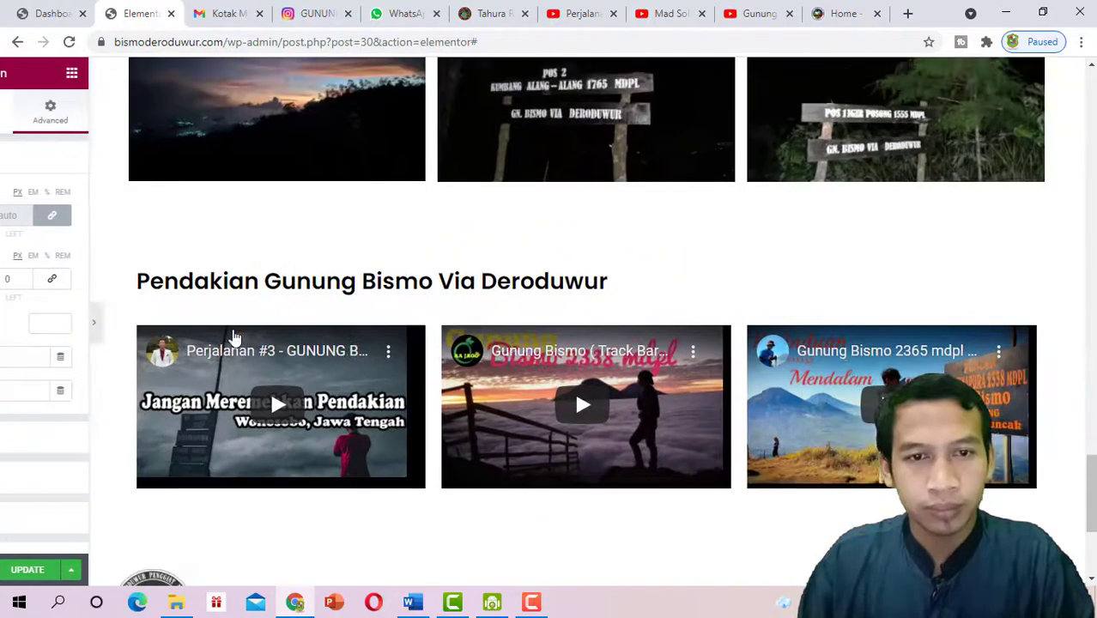
{"action": "scroll", "coordinate": [1041, 398], "scroll_direction": "down", "scroll_amount": 2}
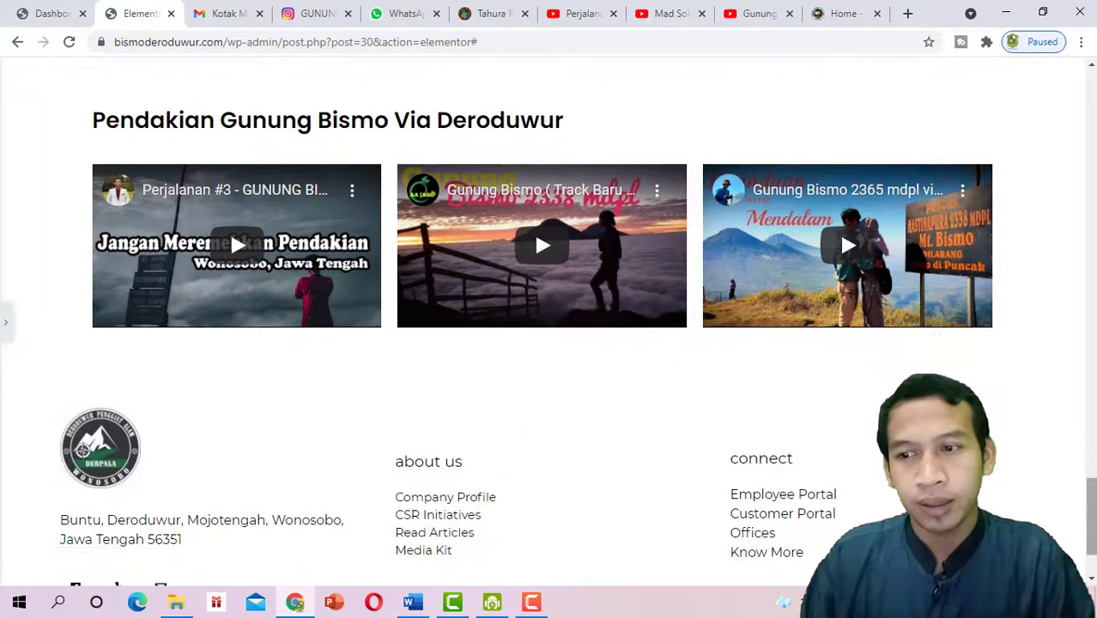
{"action": "left_click", "coordinate": [6, 331]}
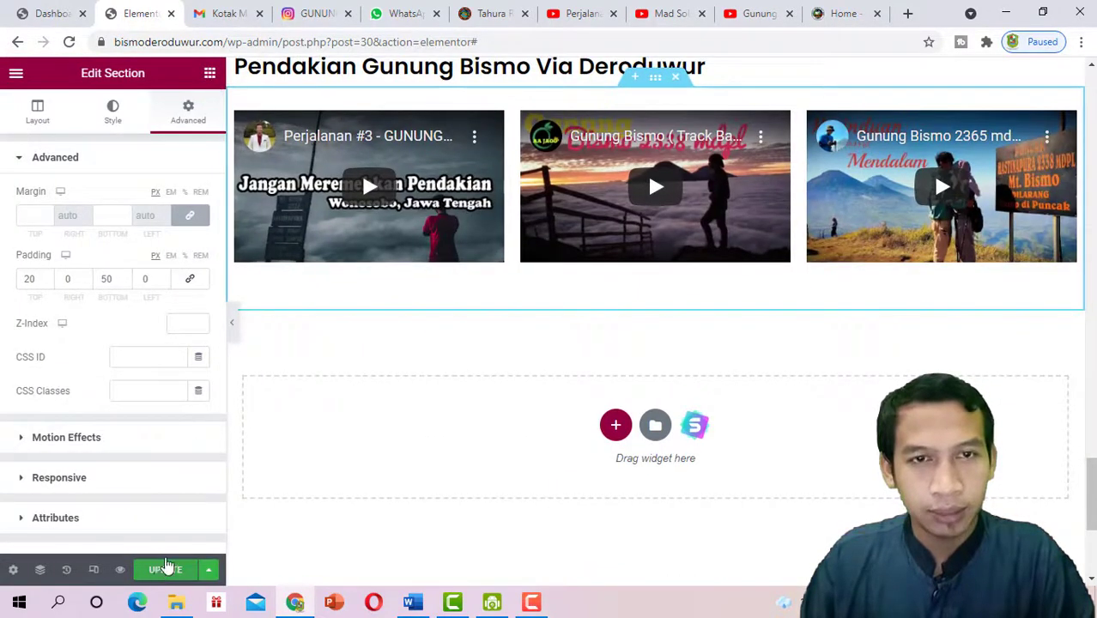
{"action": "scroll", "coordinate": [531, 439], "scroll_direction": "up", "scroll_amount": 5}
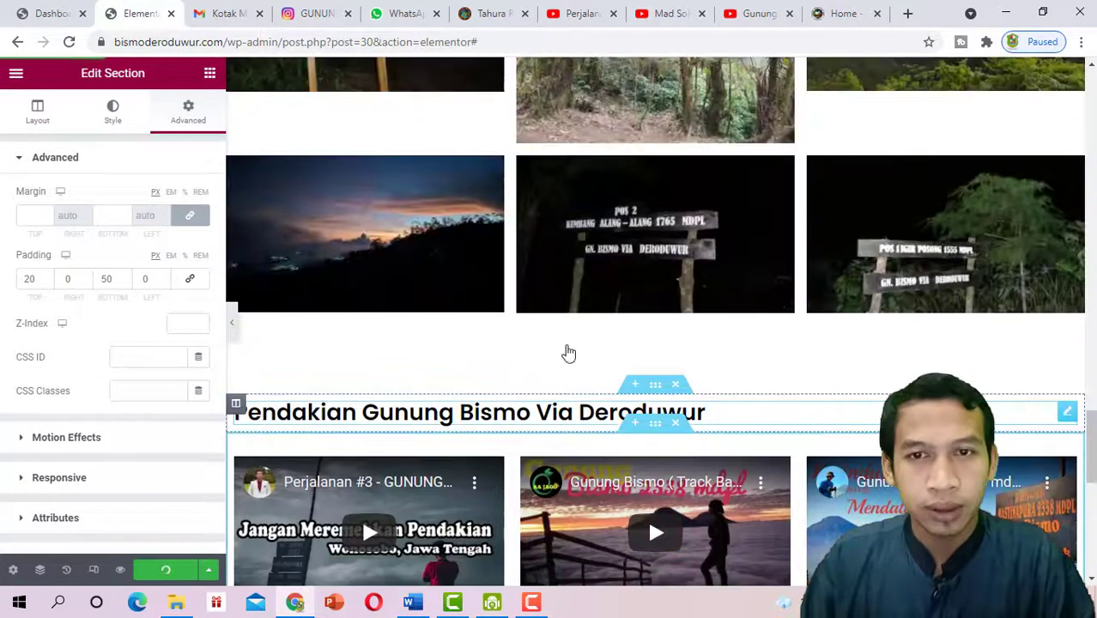
Review the home page layout in the editor with the side panel hidden, from the videos up to the hero section
{"action": "scroll", "coordinate": [574, 335], "scroll_direction": "up", "scroll_amount": 10}
{"action": "scroll", "coordinate": [578, 328], "scroll_direction": "down", "scroll_amount": 6}
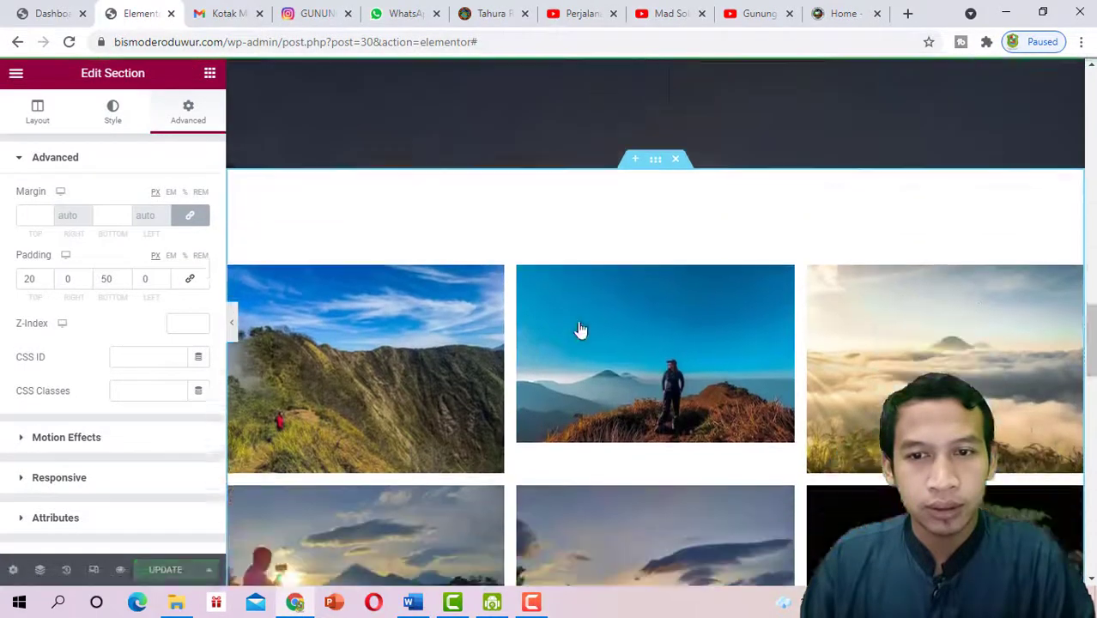
{"action": "scroll", "coordinate": [581, 337], "scroll_direction": "down", "scroll_amount": 6}
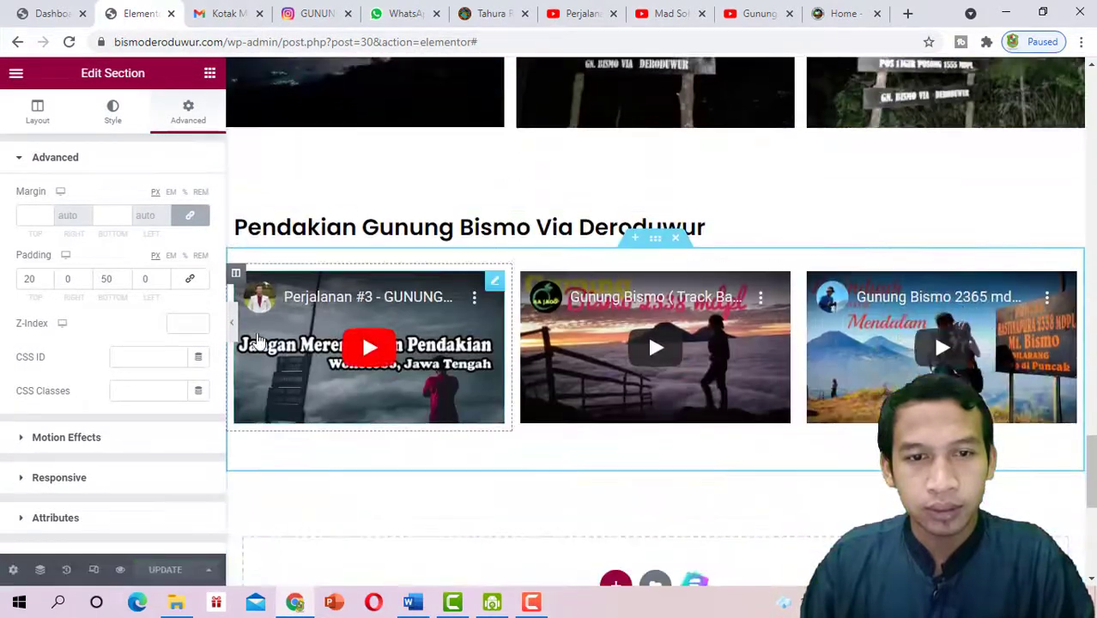
{"action": "left_click", "coordinate": [233, 326]}
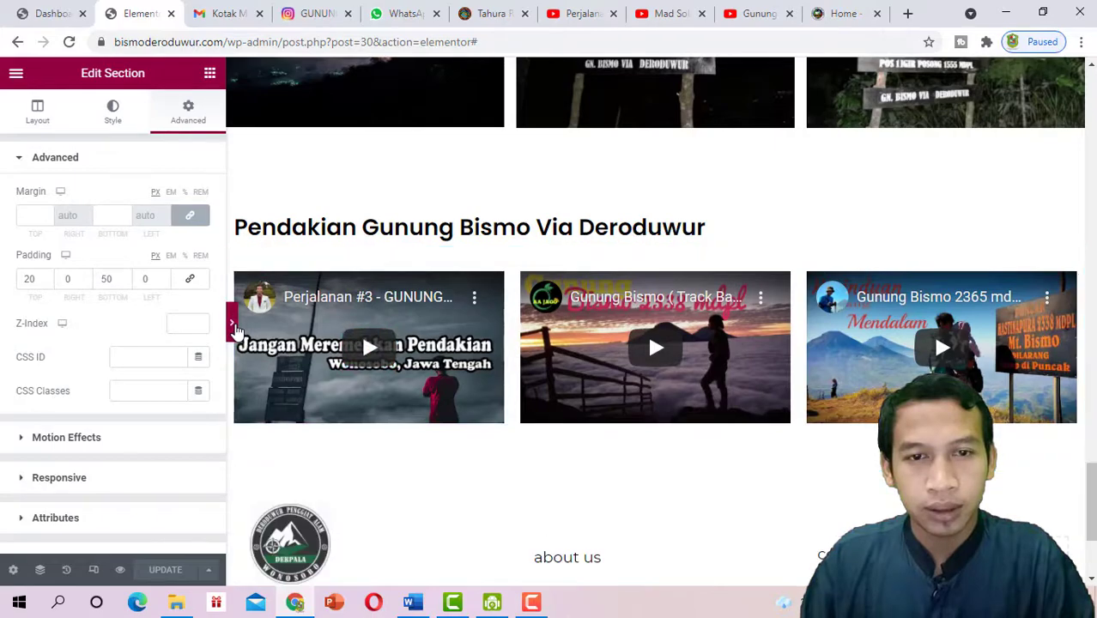
{"action": "scroll", "coordinate": [948, 355], "scroll_direction": "up", "scroll_amount": 15}
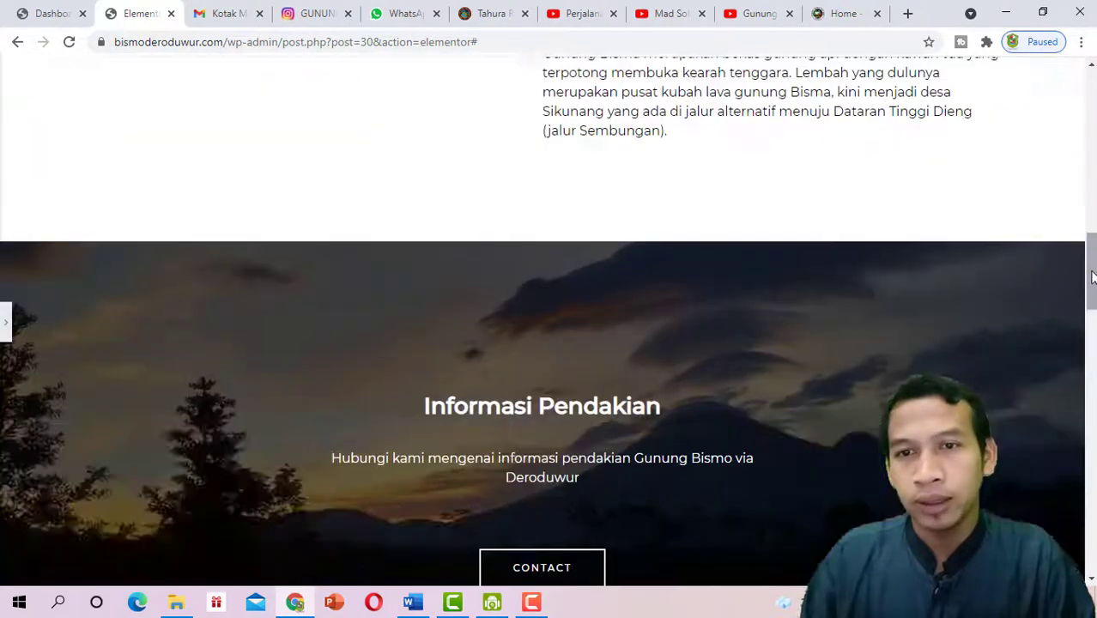
{"action": "left_click_drag", "start_coordinate": [1092, 276], "coordinate": [1092, 110]}
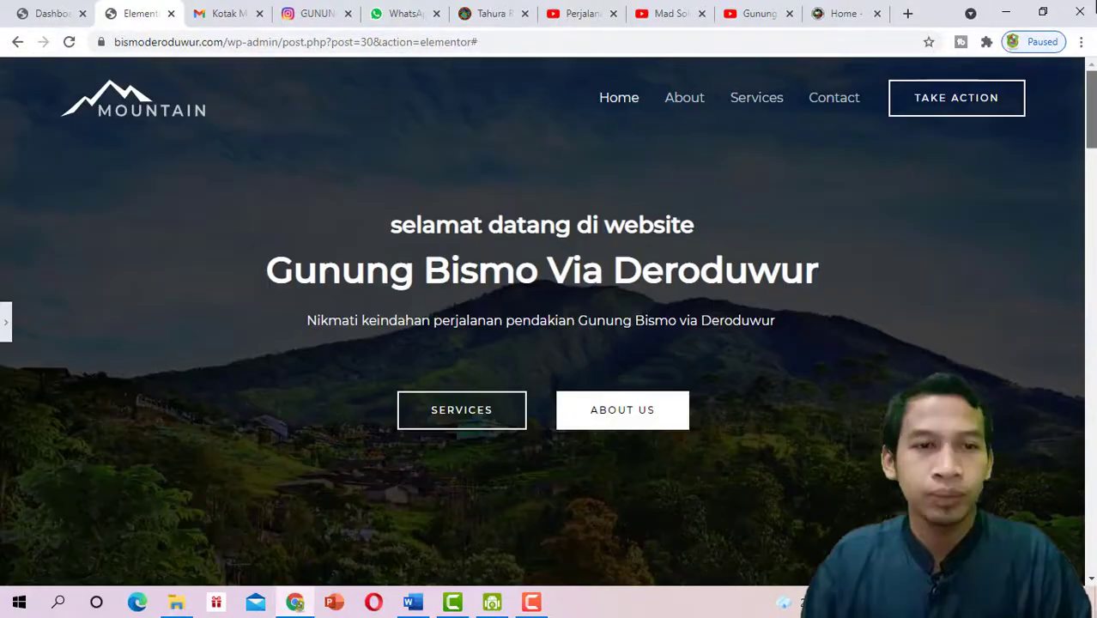
{"action": "left_click", "coordinate": [7, 331]}
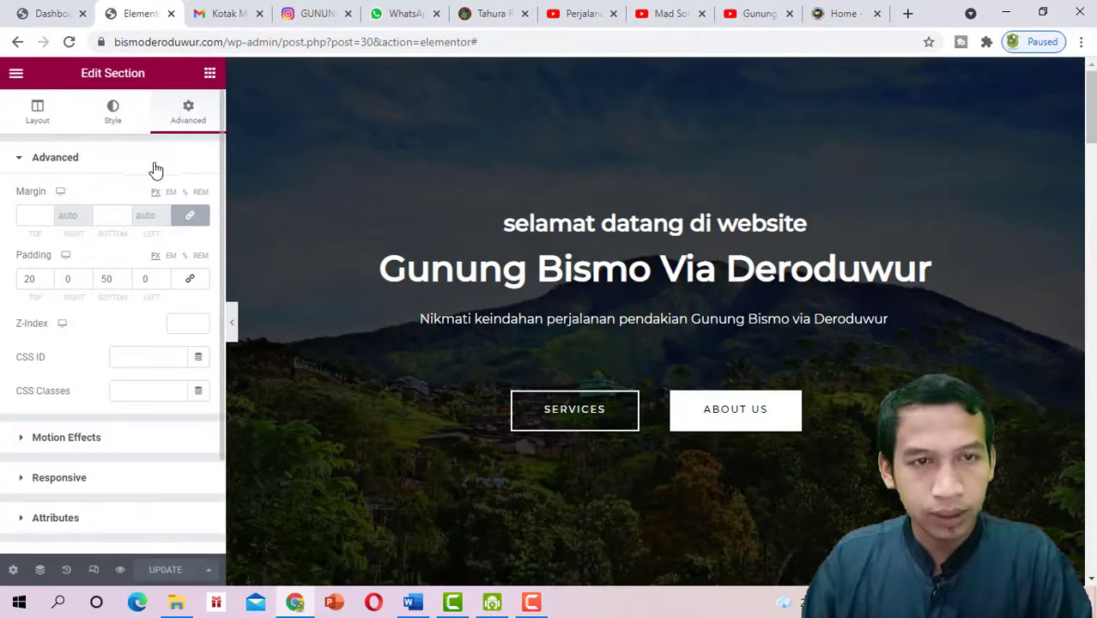
Preview the site in the browser, checking the home page down to its footer and the About page, and return to Home
{"action": "left_click", "coordinate": [121, 570]}
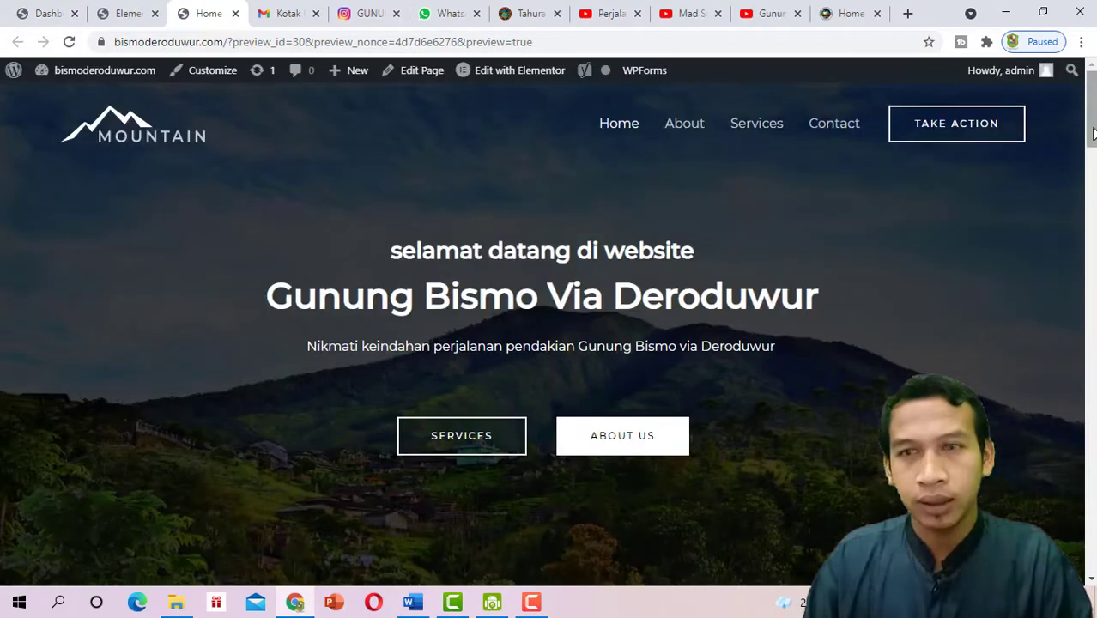
{"action": "scroll", "coordinate": [655, 216], "scroll_direction": "down", "scroll_amount": 5}
{"action": "scroll", "coordinate": [542, 344], "scroll_direction": "down", "scroll_amount": 3}
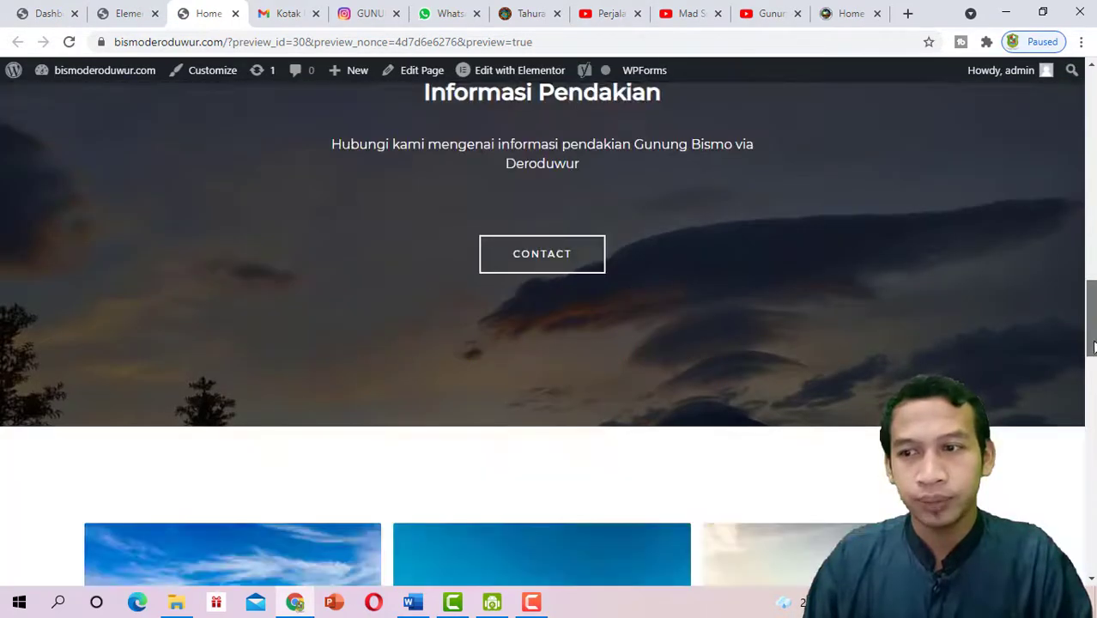
{"action": "left_click_drag", "start_coordinate": [1095, 347], "coordinate": [1094, 496]}
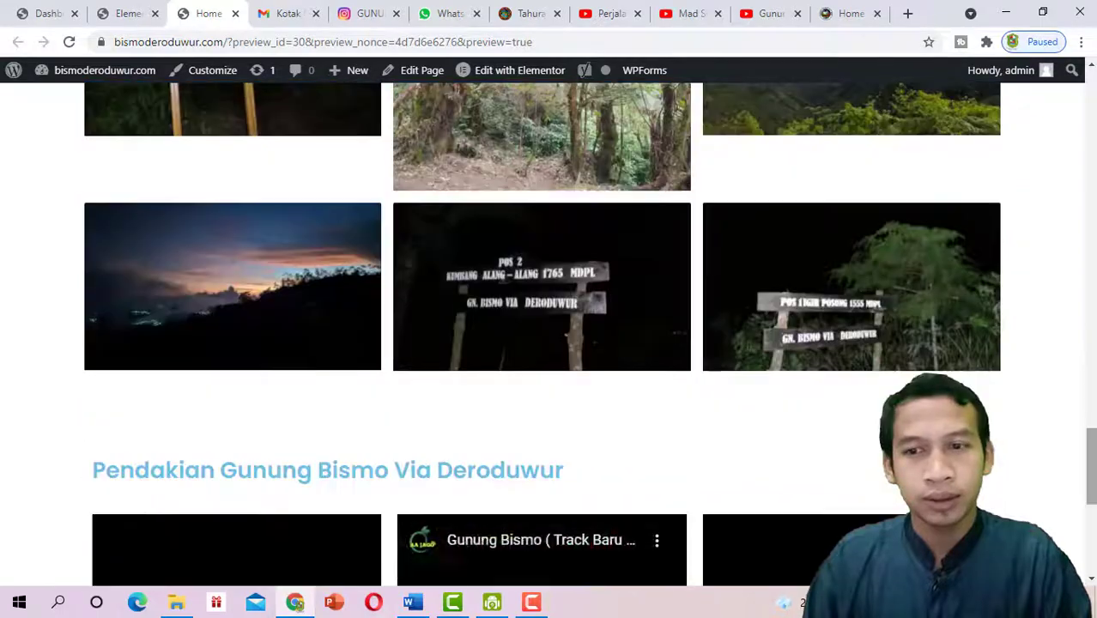
{"action": "scroll", "coordinate": [1033, 380], "scroll_direction": "down", "scroll_amount": 5}
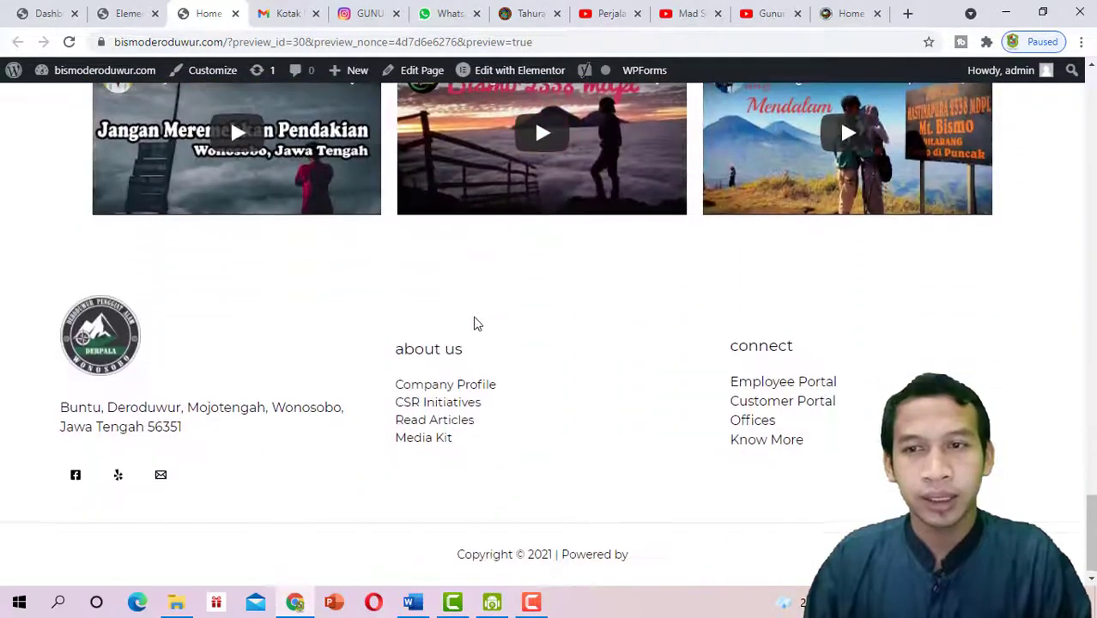
{"action": "left_click_drag", "start_coordinate": [1091, 536], "coordinate": [1093, 120]}
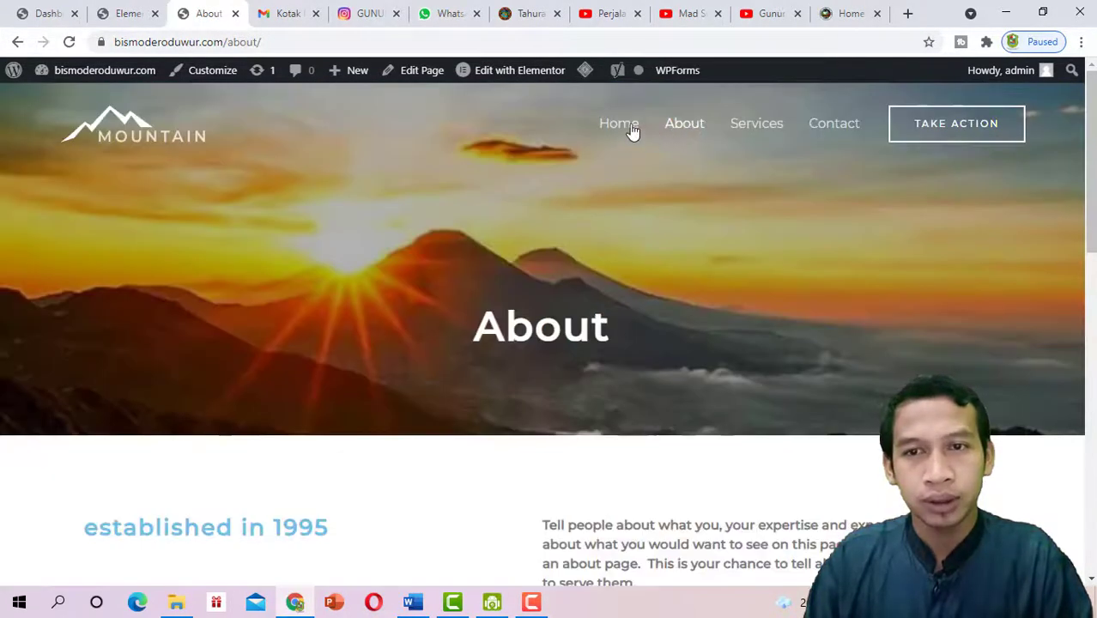
{"action": "left_click", "coordinate": [627, 127]}
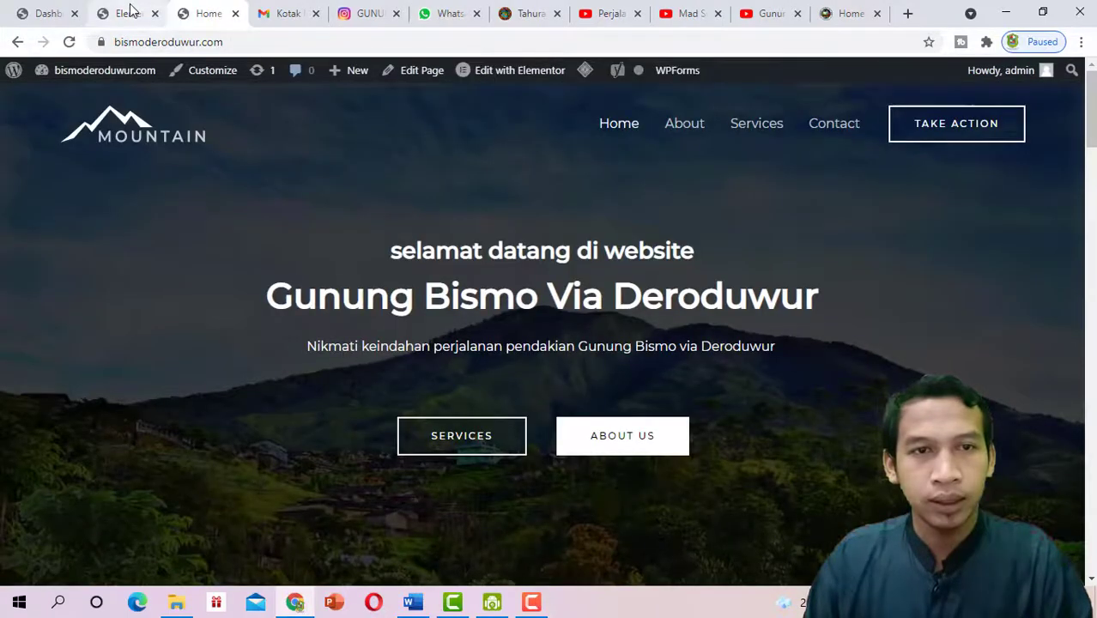
In the Elementor editor, delete the hero's inner section with the Services and About Us buttons, and restore it from the history
{"action": "left_click", "coordinate": [127, 12]}
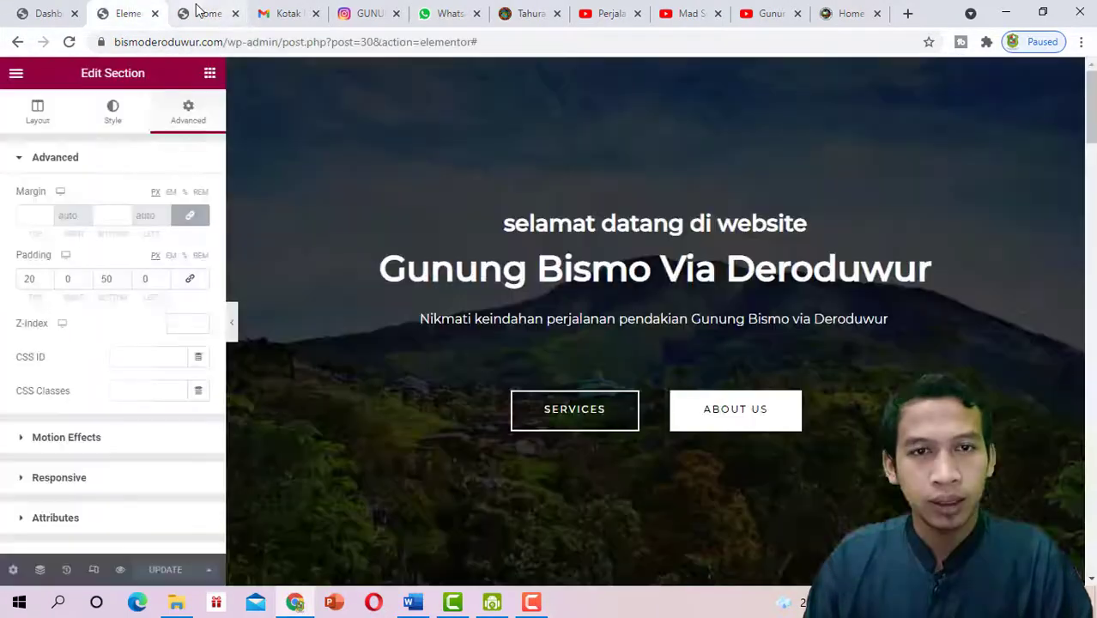
{"action": "scroll", "coordinate": [587, 361], "scroll_direction": "down", "scroll_amount": 1}
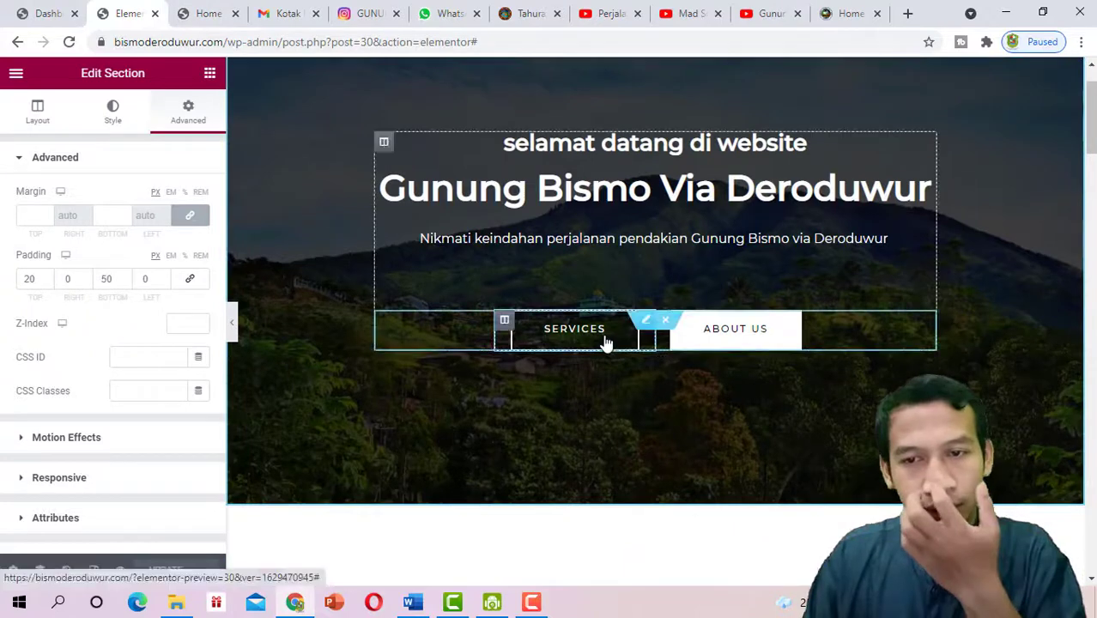
{"action": "left_click", "coordinate": [604, 341]}
{"action": "scroll", "coordinate": [754, 355], "scroll_direction": "down", "scroll_amount": 2}
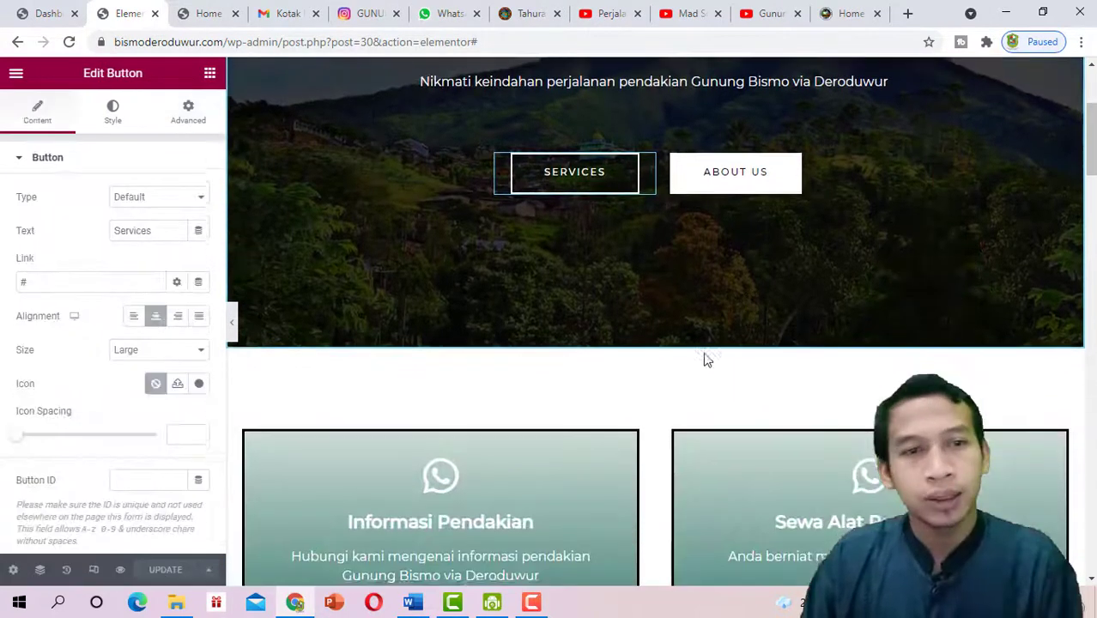
{"action": "right_click", "coordinate": [635, 163]}
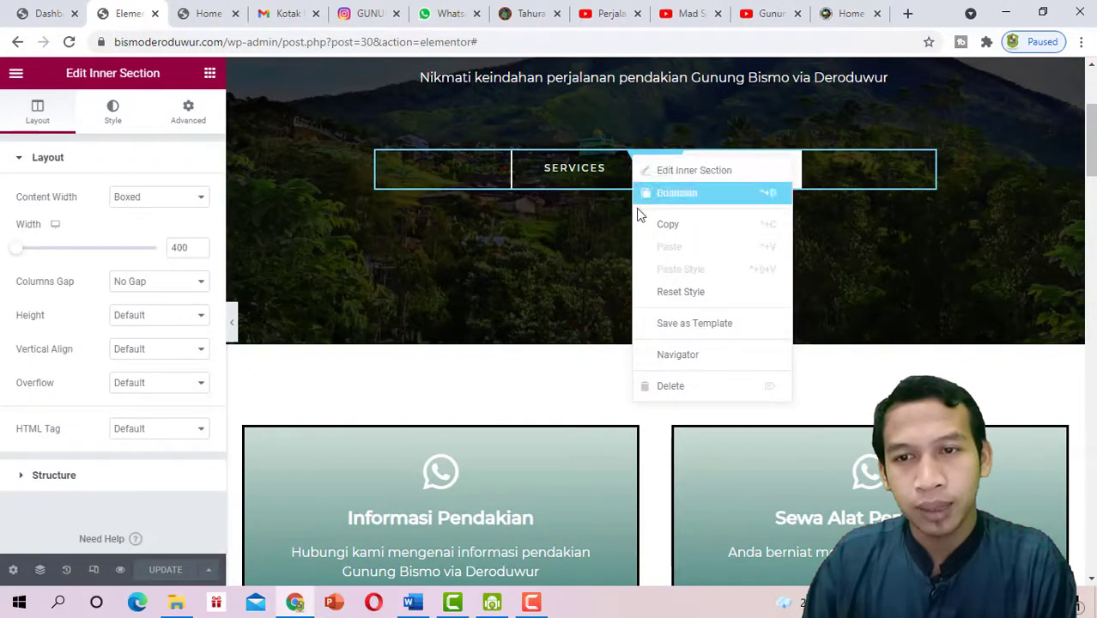
{"action": "left_click", "coordinate": [678, 385]}
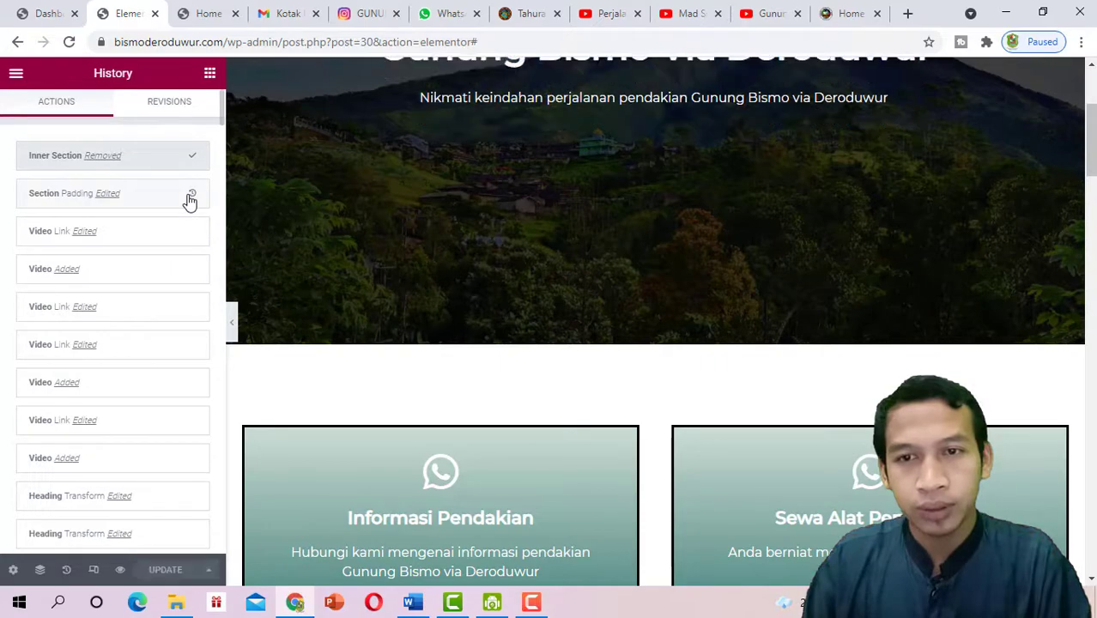
{"action": "left_click", "coordinate": [189, 196]}
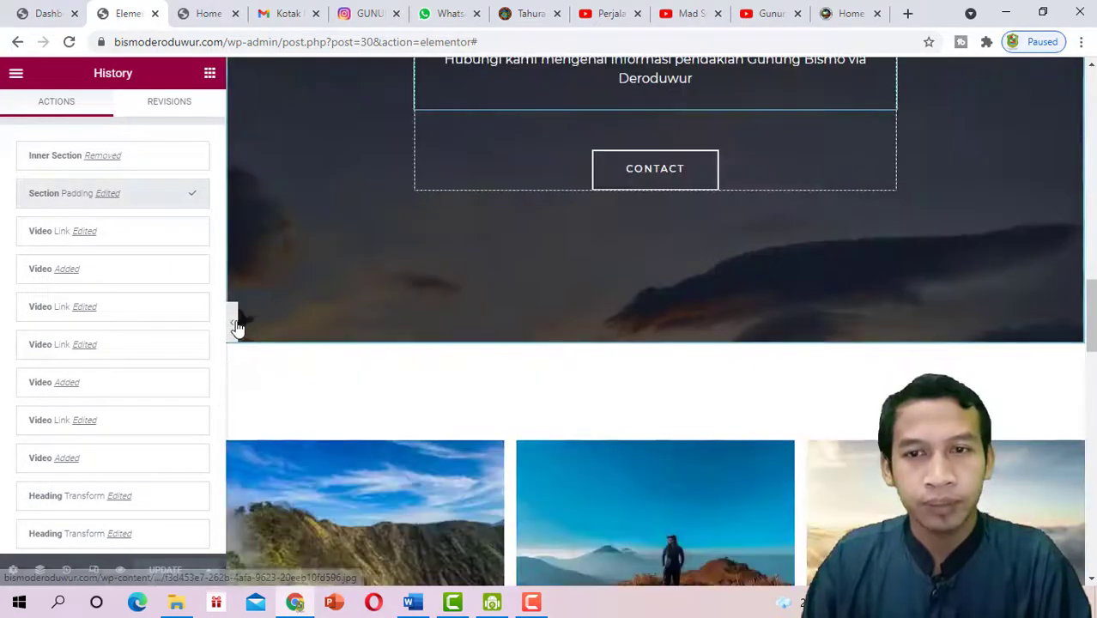
Check the page at full width in the editor, the published home page and the gunungcikuray.com reference site
{"action": "scroll", "coordinate": [240, 324], "scroll_direction": "down", "scroll_amount": 6}
{"action": "left_click", "coordinate": [231, 323]}
{"action": "scroll", "coordinate": [594, 262], "scroll_direction": "up", "scroll_amount": 3}
{"action": "scroll", "coordinate": [594, 263], "scroll_direction": "up", "scroll_amount": 15}
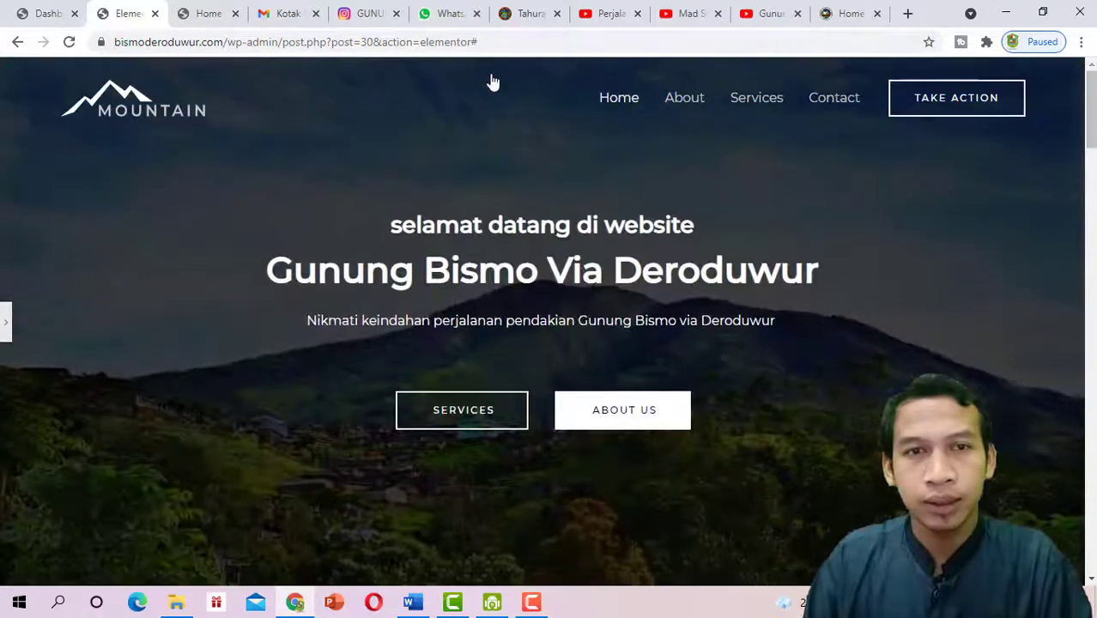
{"action": "left_click", "coordinate": [277, 11]}
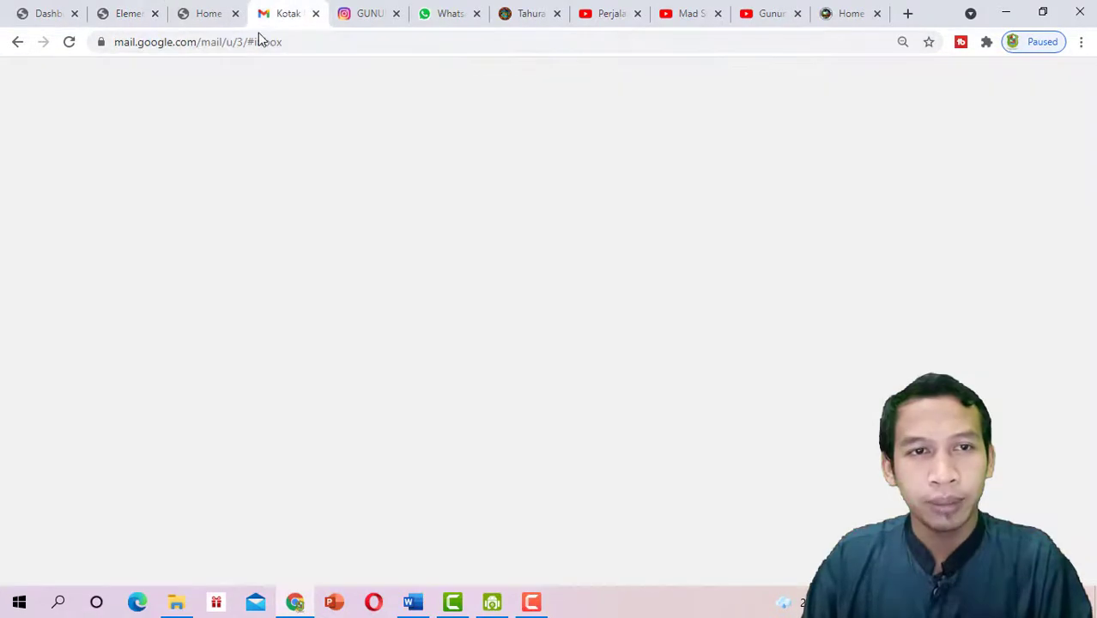
{"action": "left_click", "coordinate": [213, 14]}
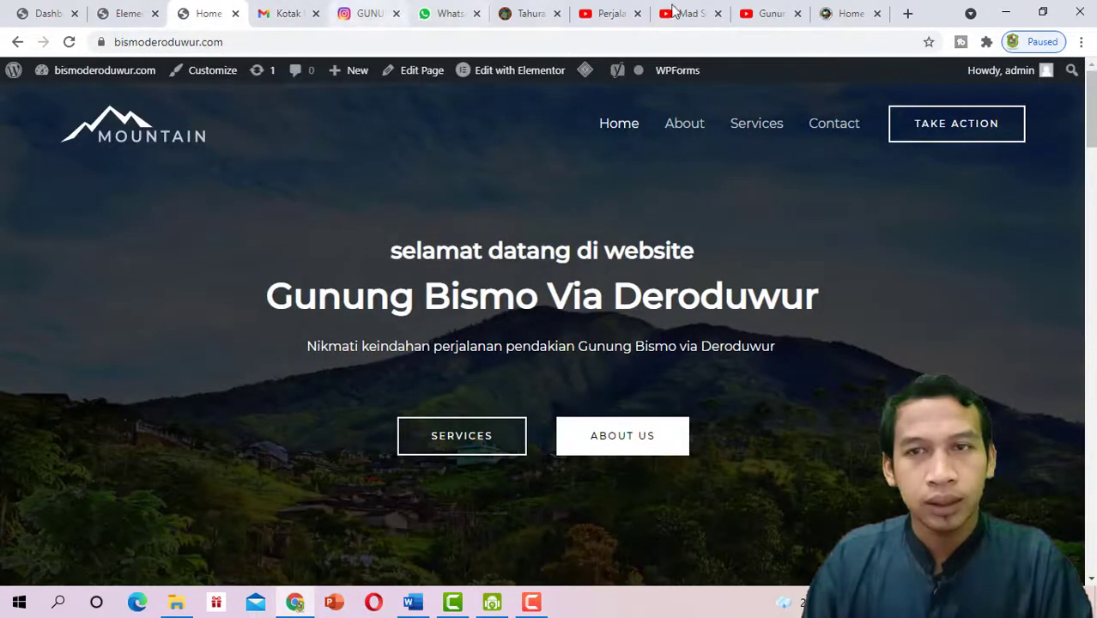
{"action": "left_click", "coordinate": [847, 17]}
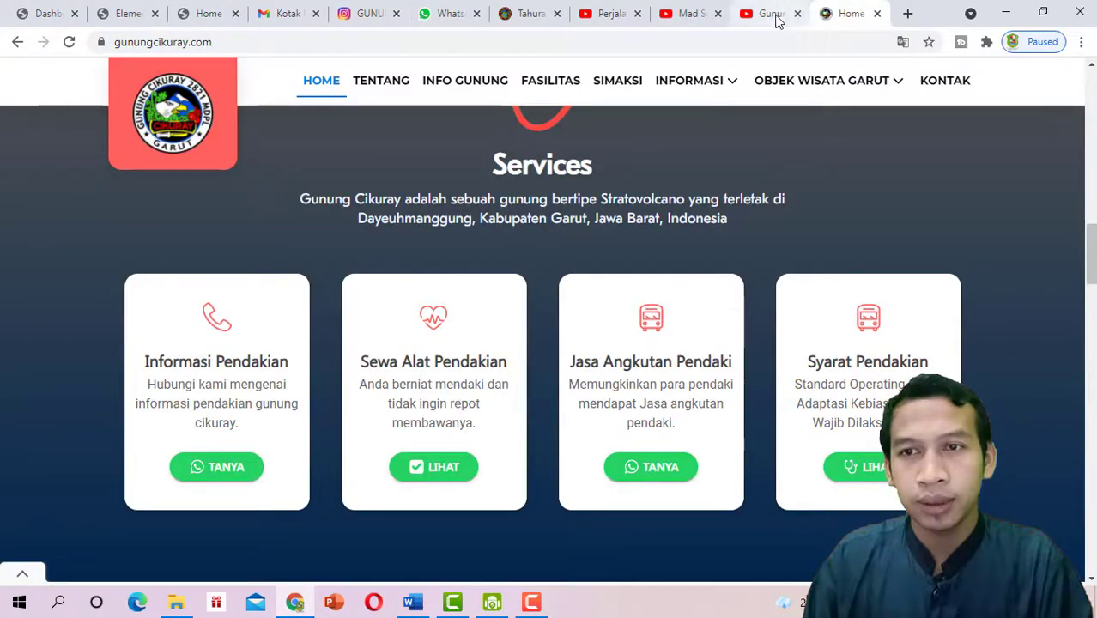
{"action": "left_click", "coordinate": [776, 16]}
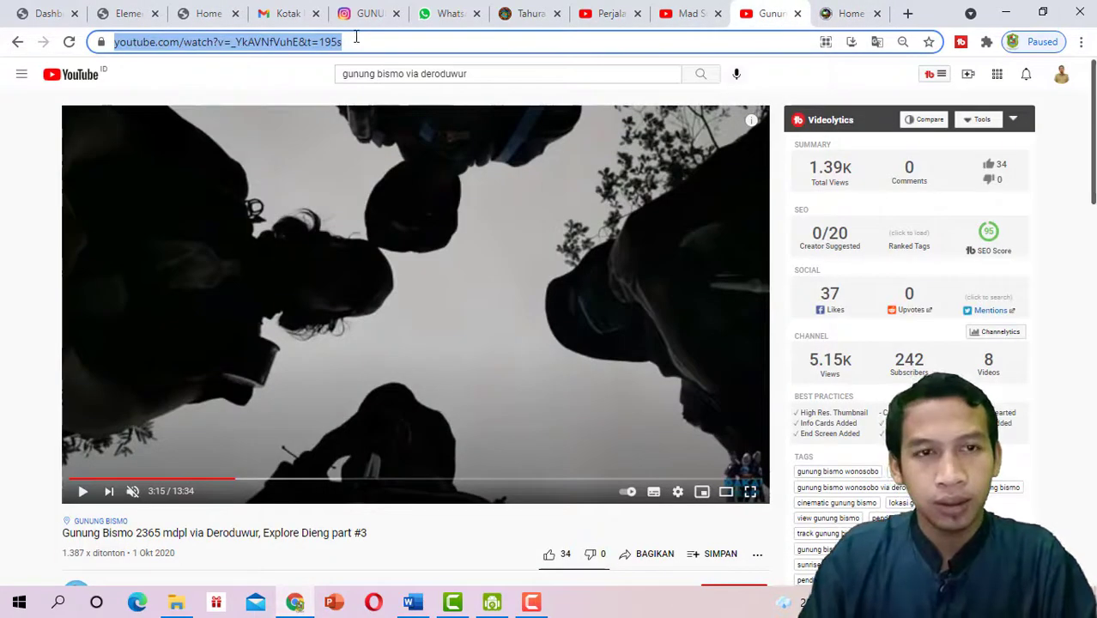
{"action": "type", "text": "wa"}
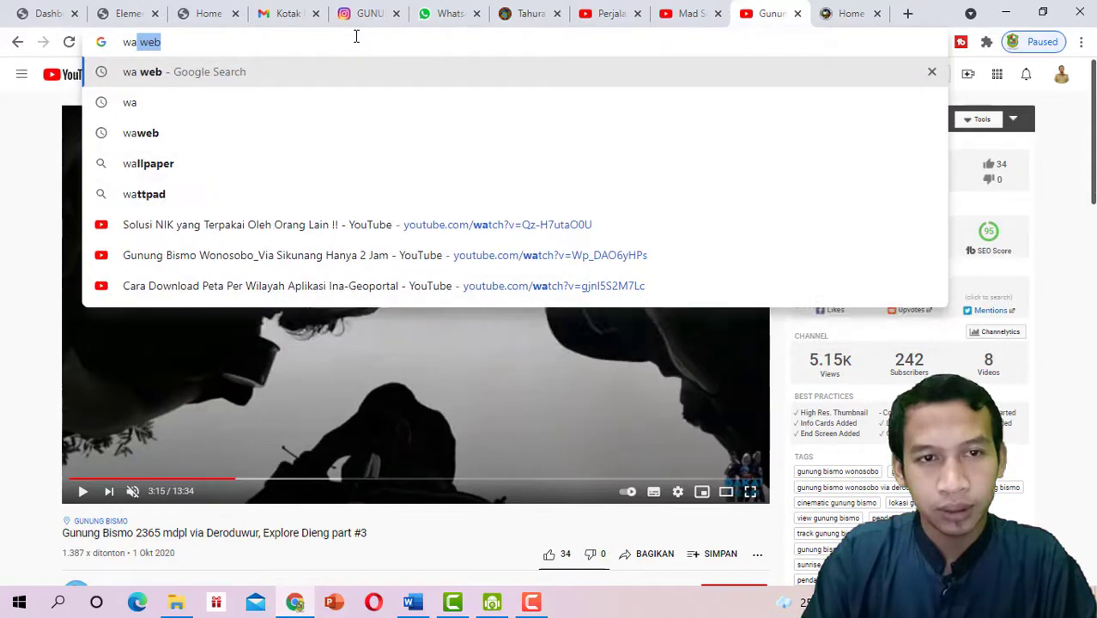
{"action": "type", "text": ".me"}
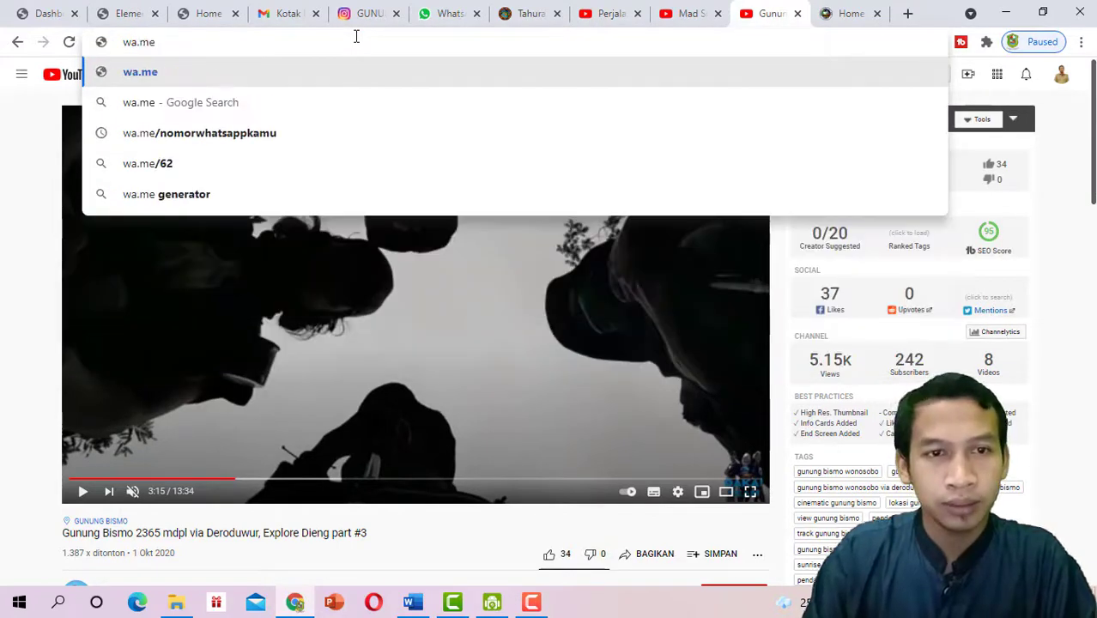
{"action": "left_click", "coordinate": [236, 138]}
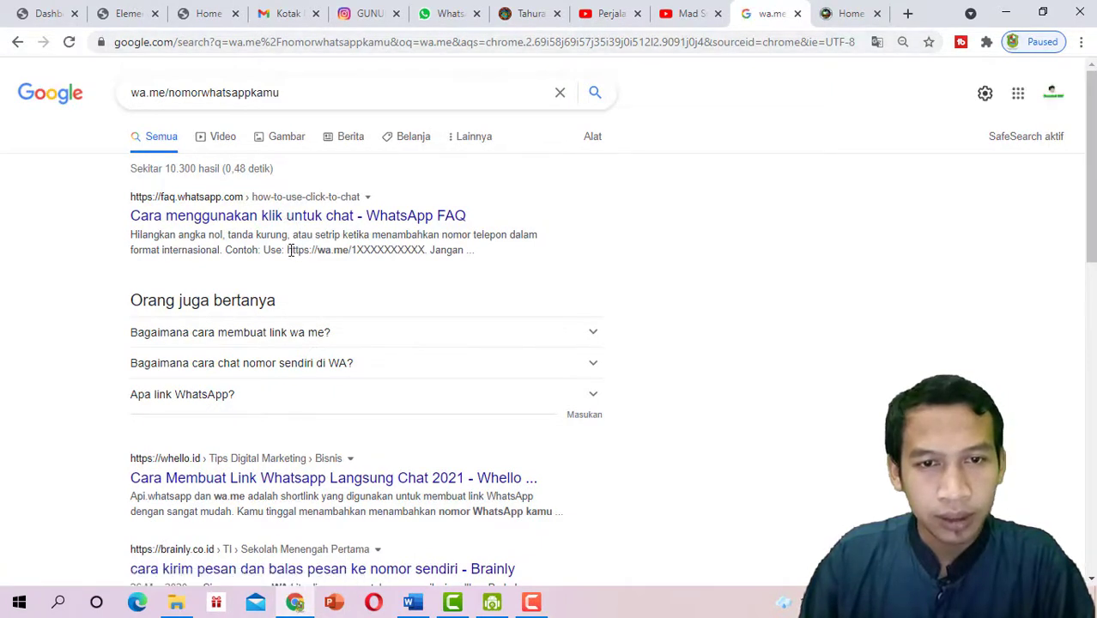
{"action": "right_click", "coordinate": [399, 248]}
{"action": "left_click", "coordinate": [434, 265]}
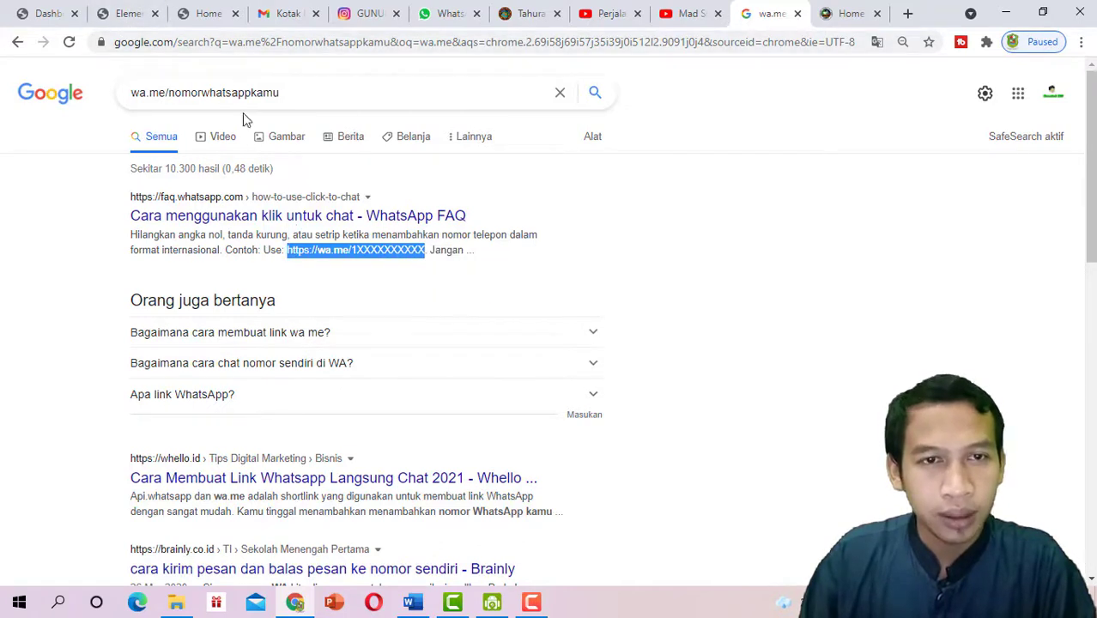
{"action": "left_click", "coordinate": [125, 12]}
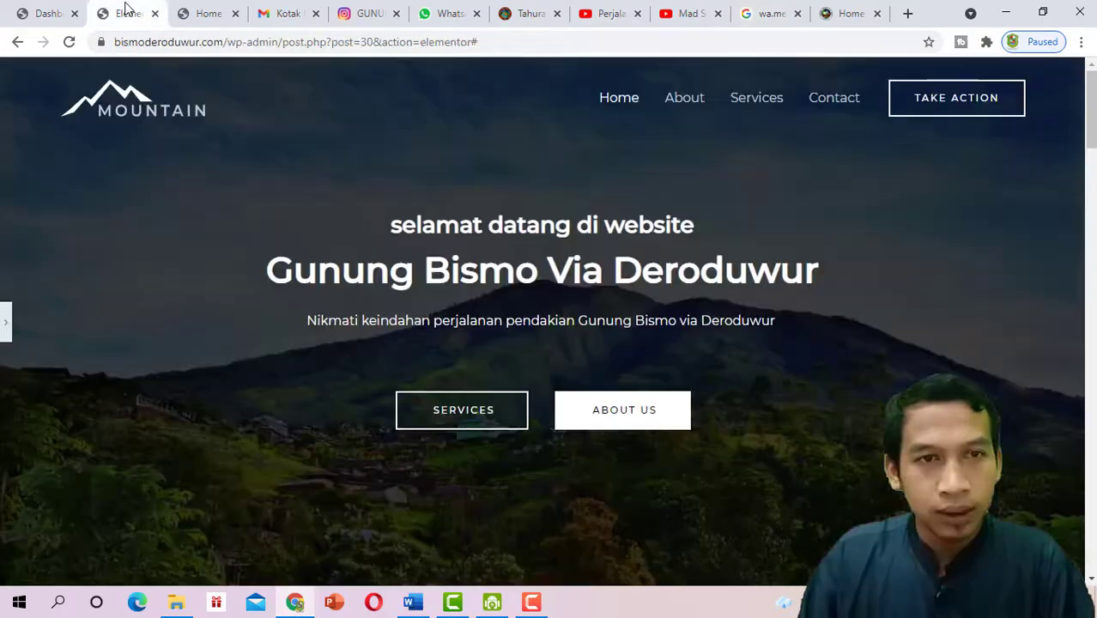
{"action": "scroll", "coordinate": [443, 296], "scroll_direction": "down", "scroll_amount": 5}
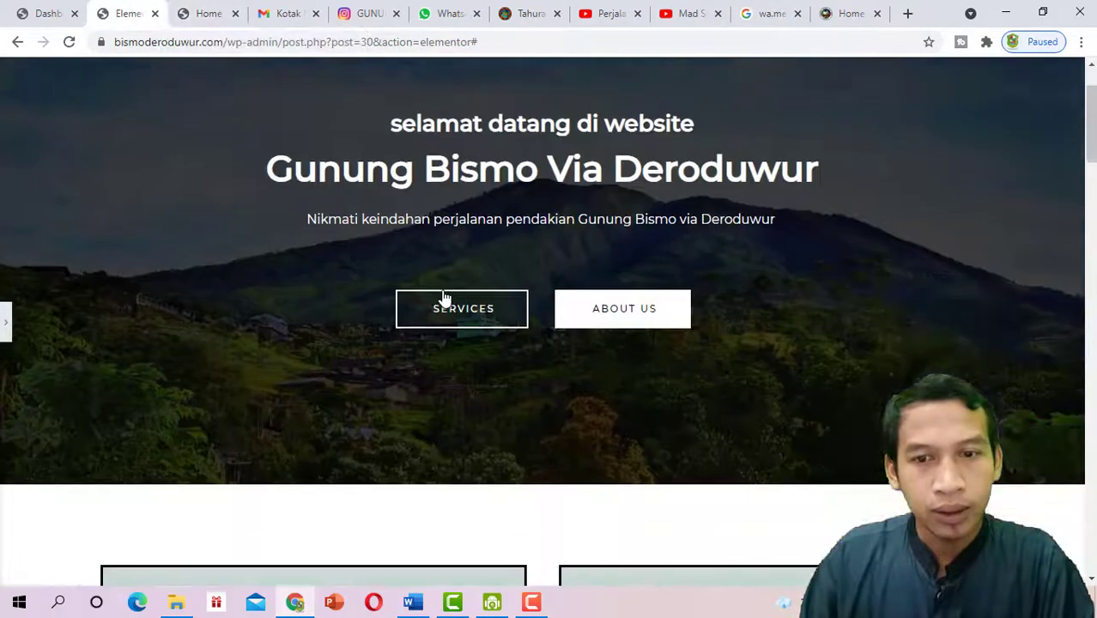
{"action": "scroll", "coordinate": [445, 289], "scroll_direction": "down", "scroll_amount": 8}
{"action": "scroll", "coordinate": [944, 330], "scroll_direction": "up", "scroll_amount": 8}
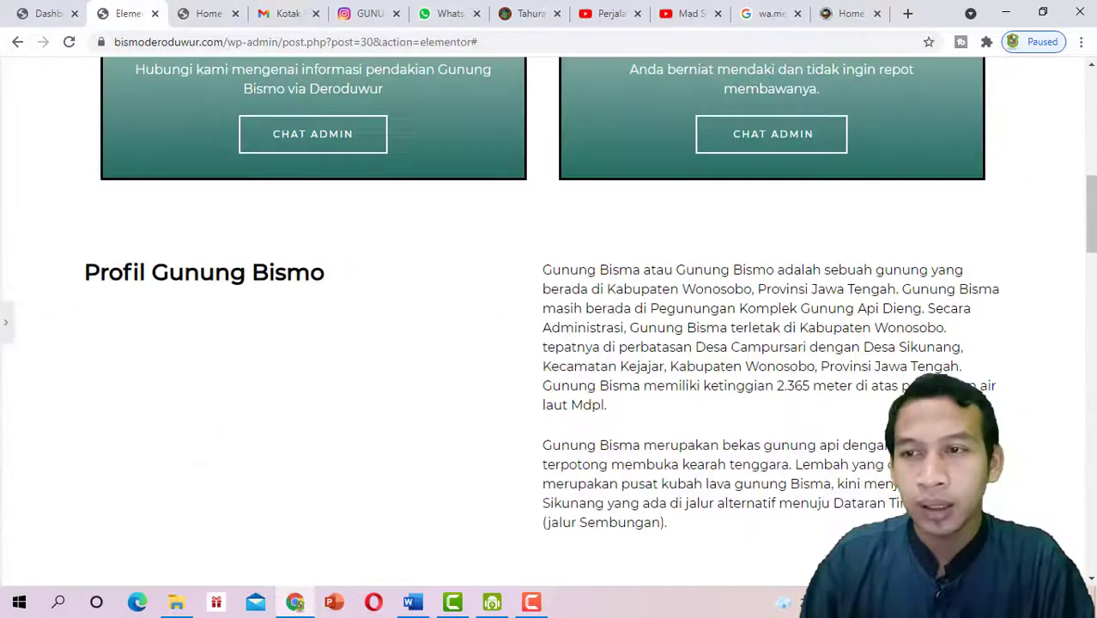
{"action": "scroll", "coordinate": [1092, 329], "scroll_direction": "down", "scroll_amount": 5}
{"action": "scroll", "coordinate": [205, 282], "scroll_direction": "up", "scroll_amount": 3}
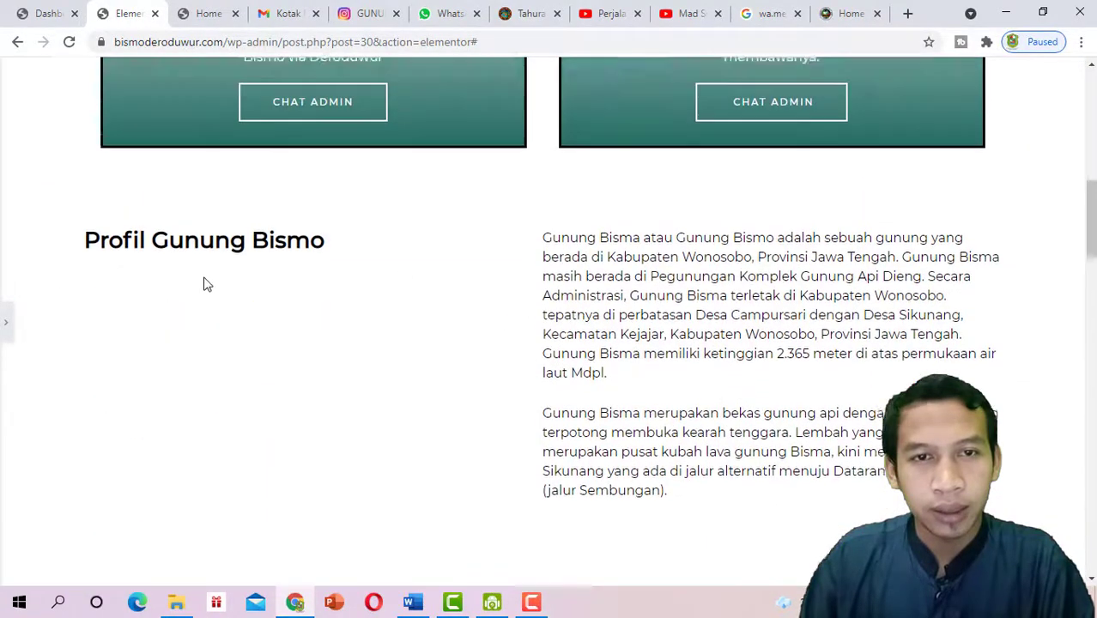
{"action": "left_click", "coordinate": [7, 326]}
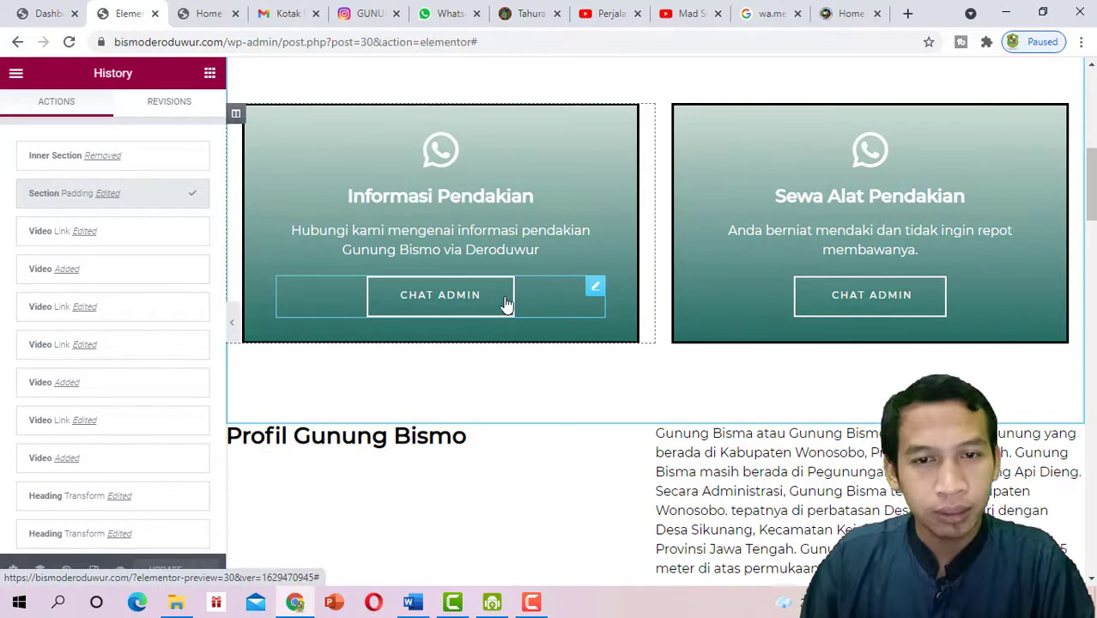
{"action": "left_click", "coordinate": [594, 287]}
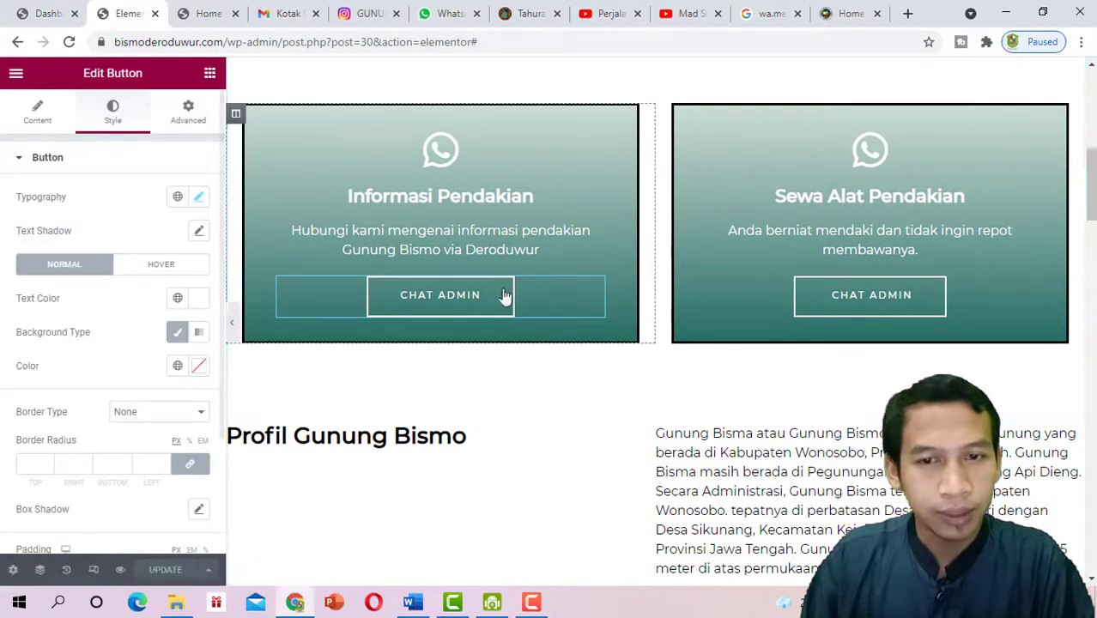
{"action": "left_click", "coordinate": [38, 123]}
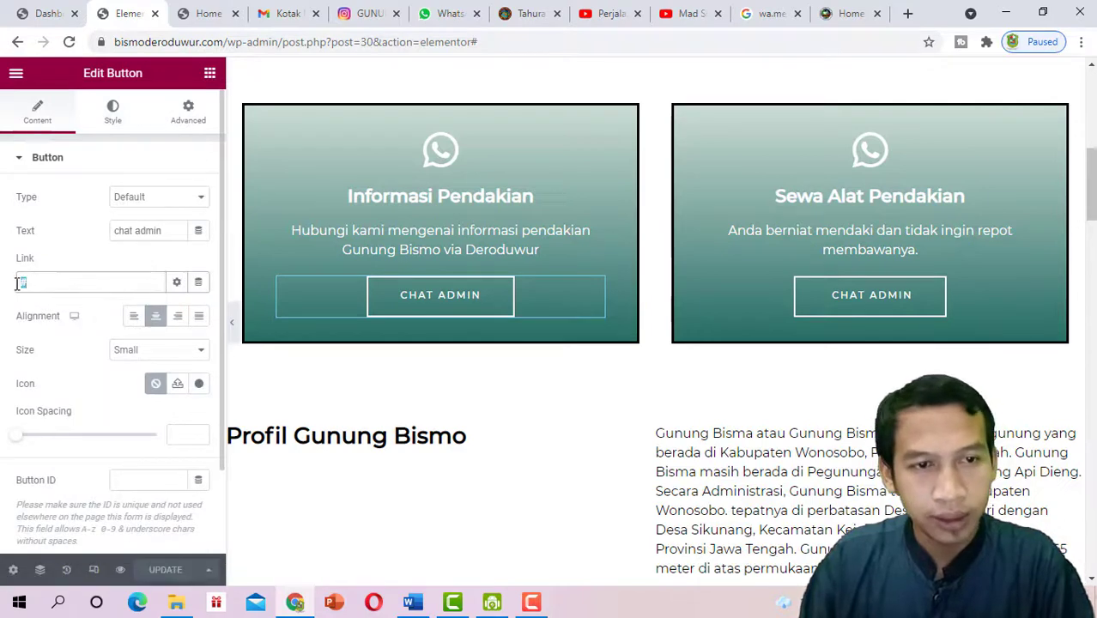
{"action": "key", "text": "ctrl+v"}
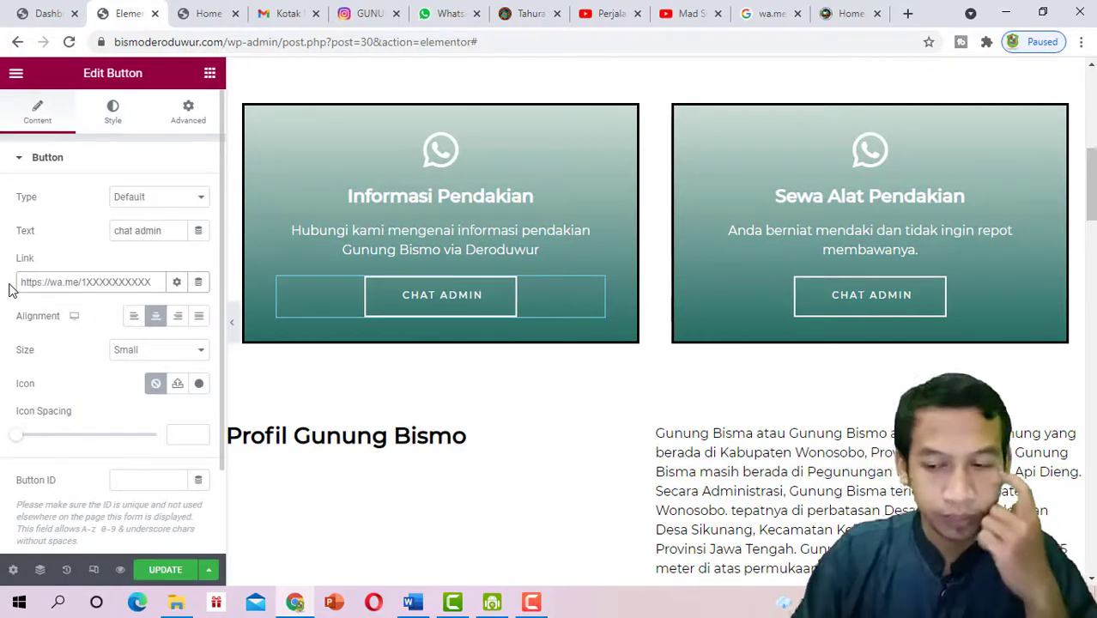
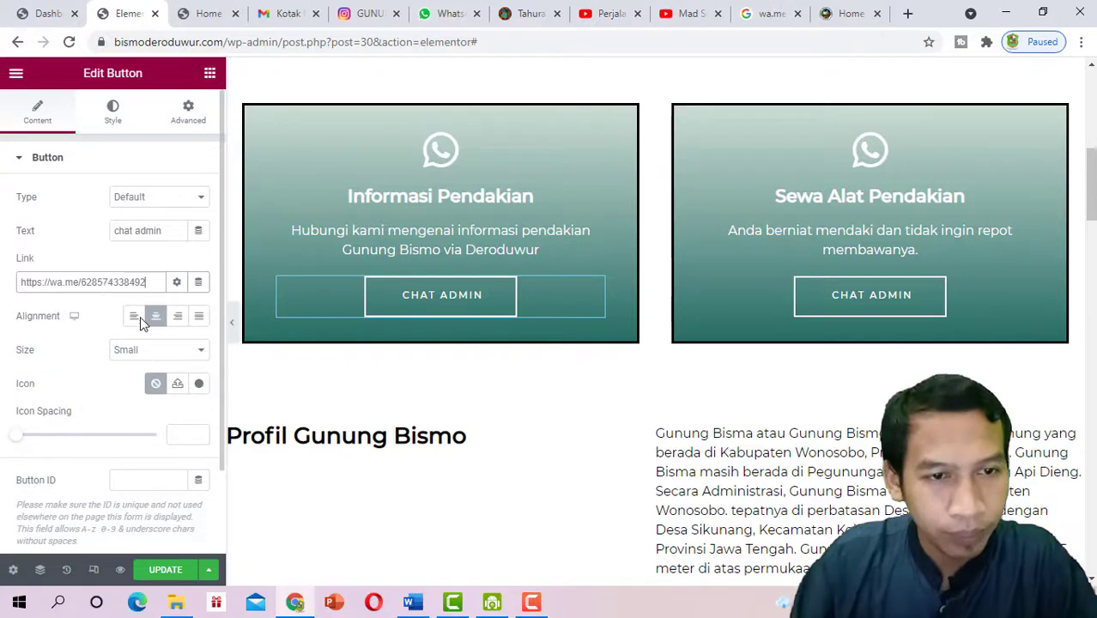
Save the page with the Informasi Pendakian card's Chat Admin link pointing to the admin's WhatsApp number
{"action": "left_click", "coordinate": [176, 573]}
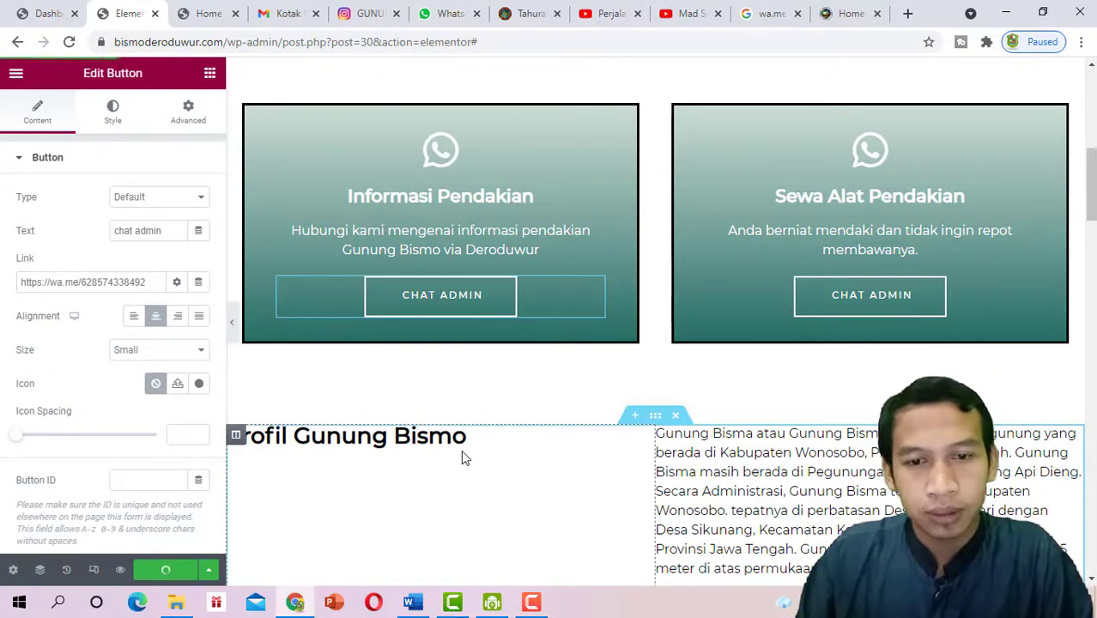
{"action": "scroll", "coordinate": [395, 248], "scroll_direction": "up", "scroll_amount": 1}
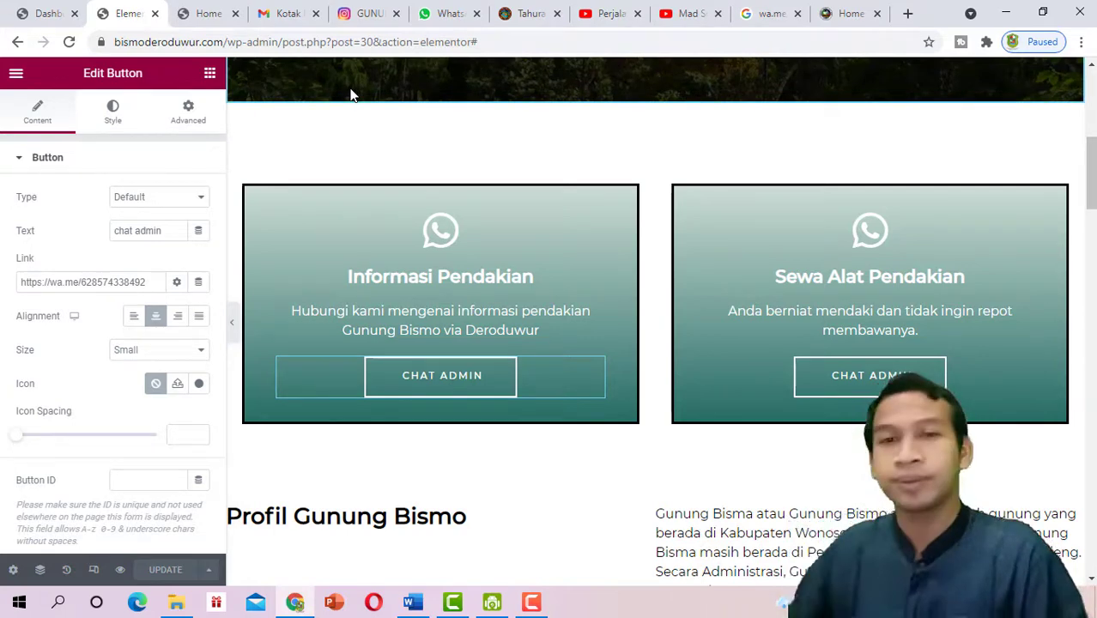
On the published home page, test the Informasi Pendakian card's Chat Admin button through to the WhatsApp chat page, and return
{"action": "left_click", "coordinate": [209, 18]}
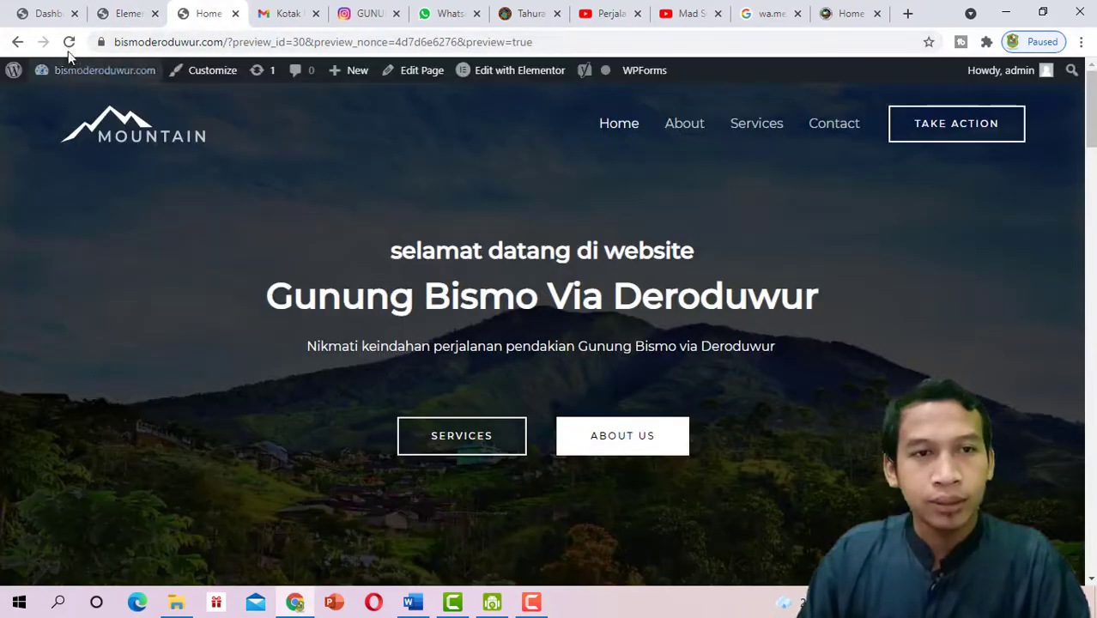
{"action": "left_click", "coordinate": [608, 133]}
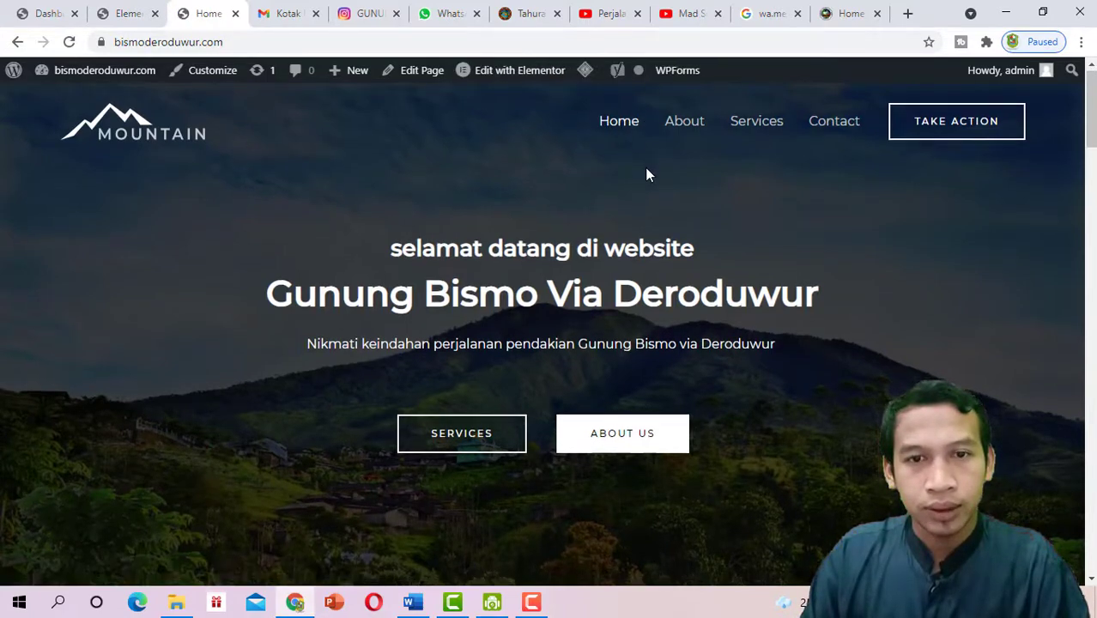
{"action": "scroll", "coordinate": [646, 171], "scroll_direction": "down", "scroll_amount": 6}
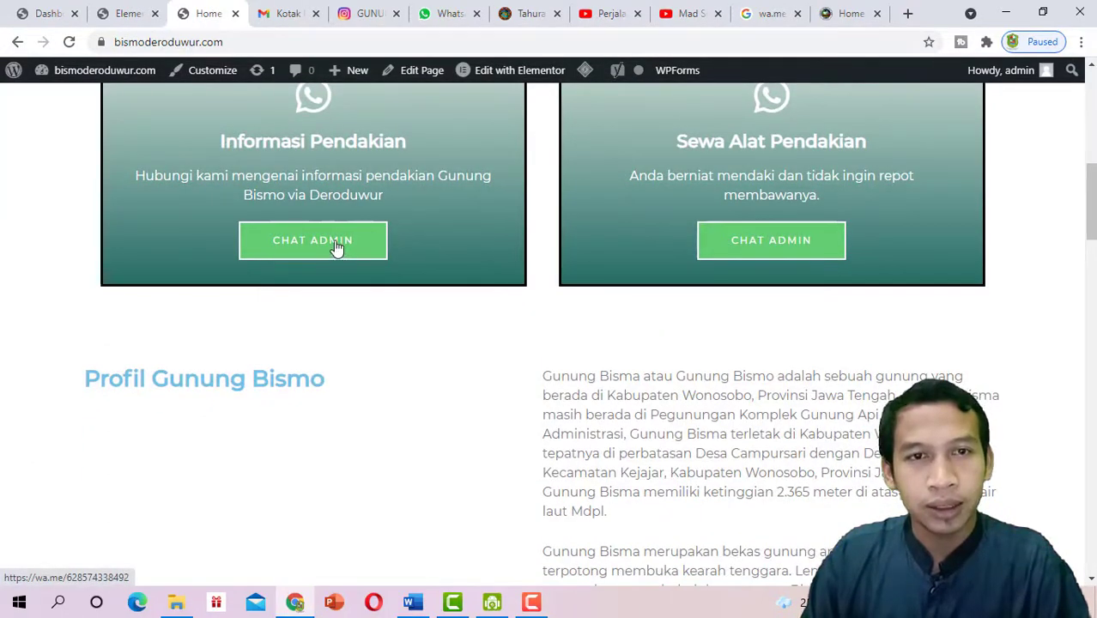
{"action": "scroll", "coordinate": [443, 373], "scroll_direction": "up", "scroll_amount": 5}
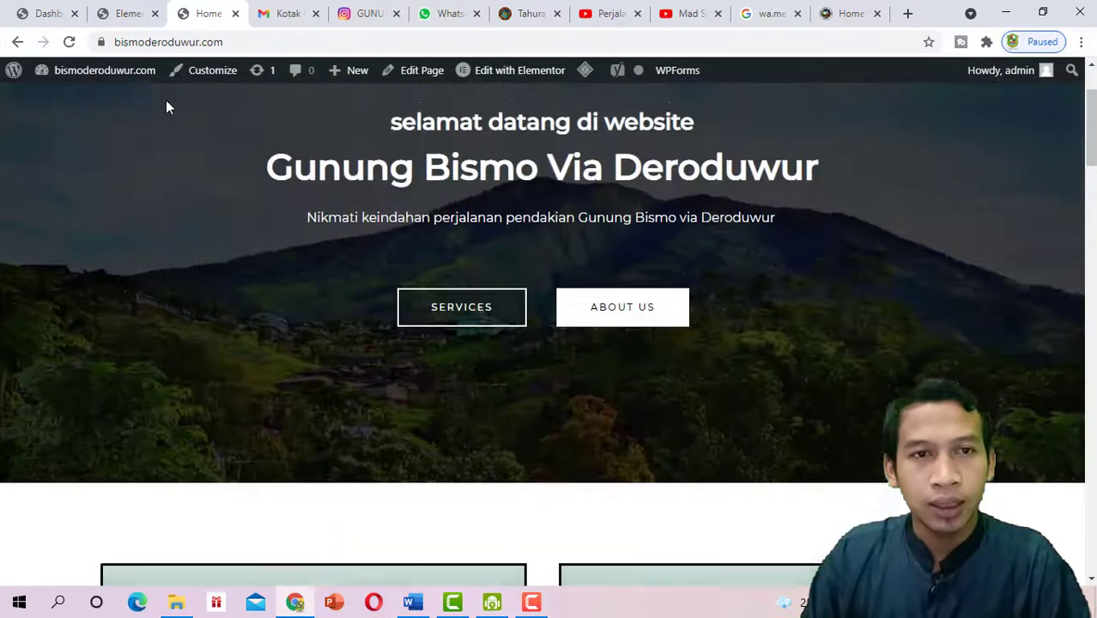
{"action": "left_click", "coordinate": [134, 12]}
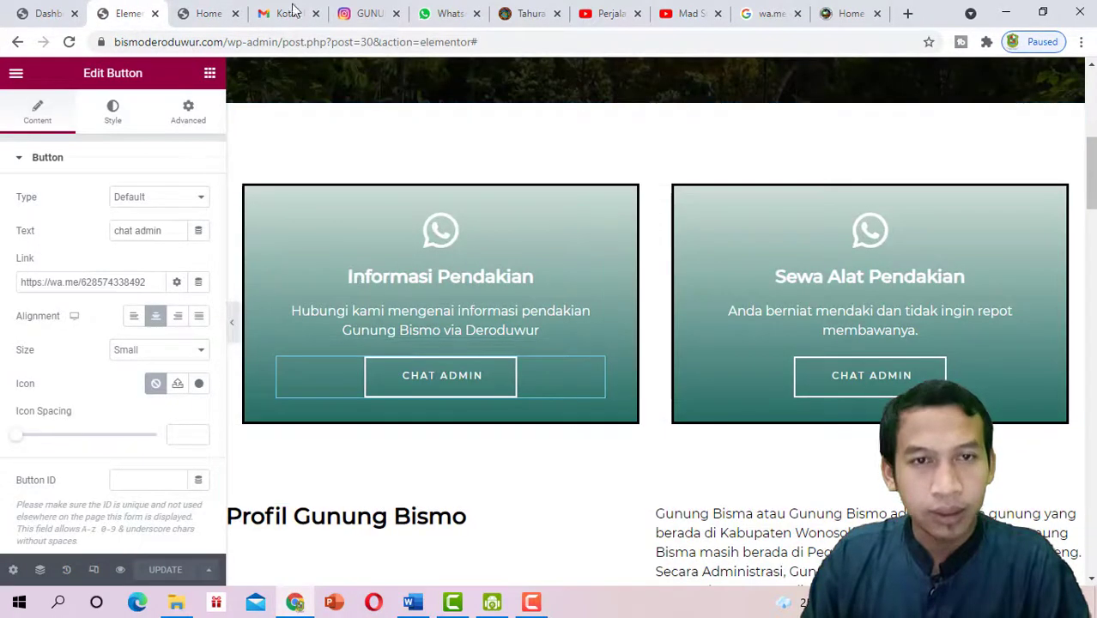
{"action": "left_click", "coordinate": [209, 13]}
{"action": "scroll", "coordinate": [438, 403], "scroll_direction": "down", "scroll_amount": 5}
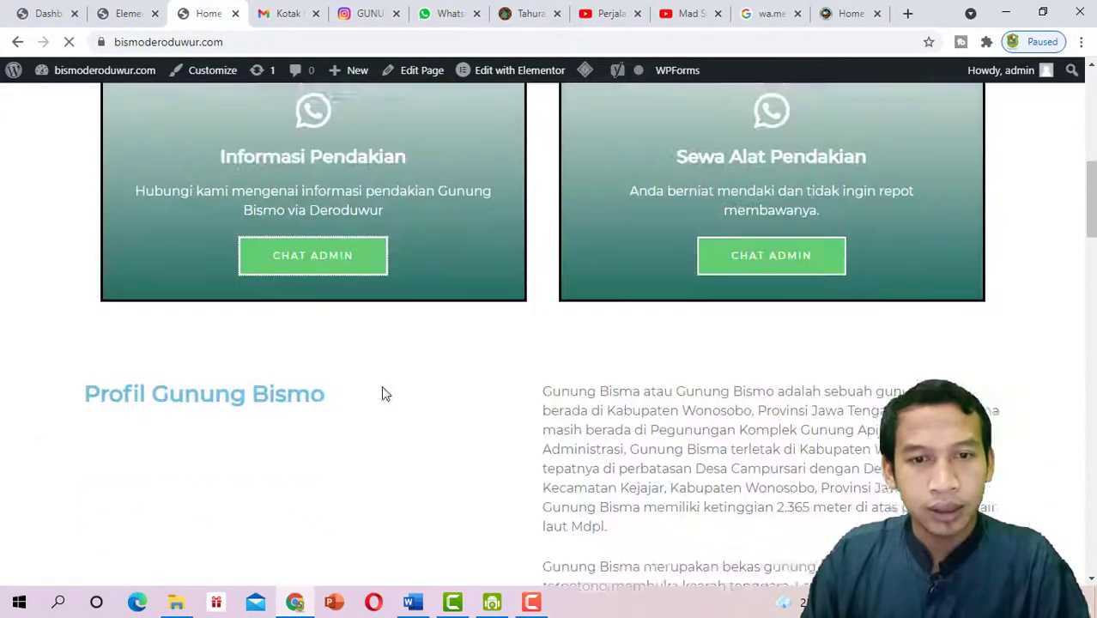
{"action": "left_click", "coordinate": [319, 250]}
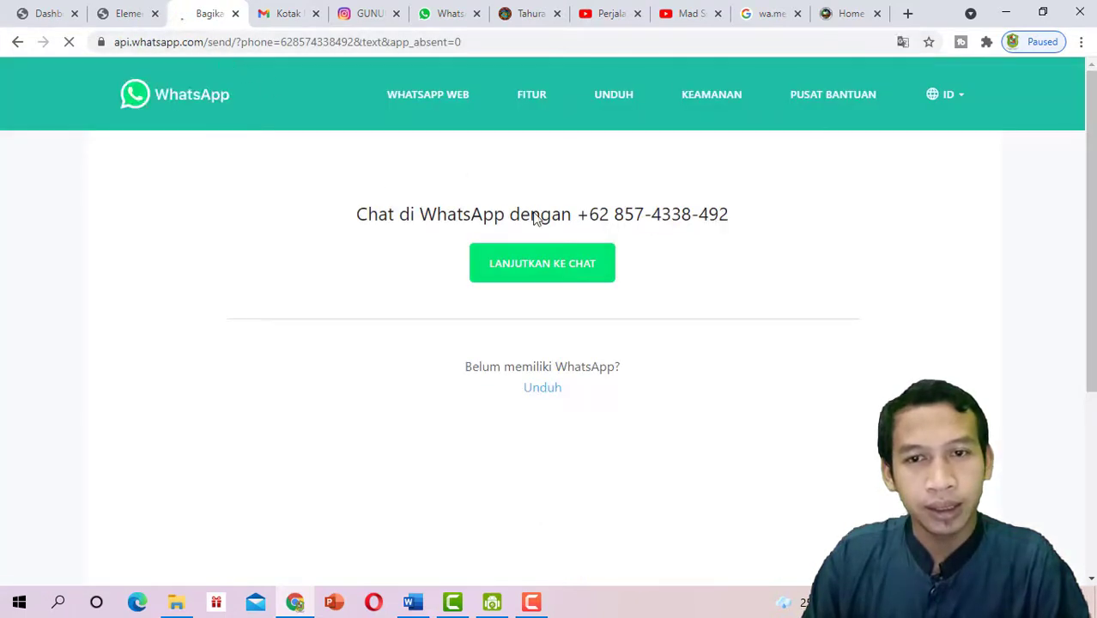
{"action": "left_click", "coordinate": [560, 272]}
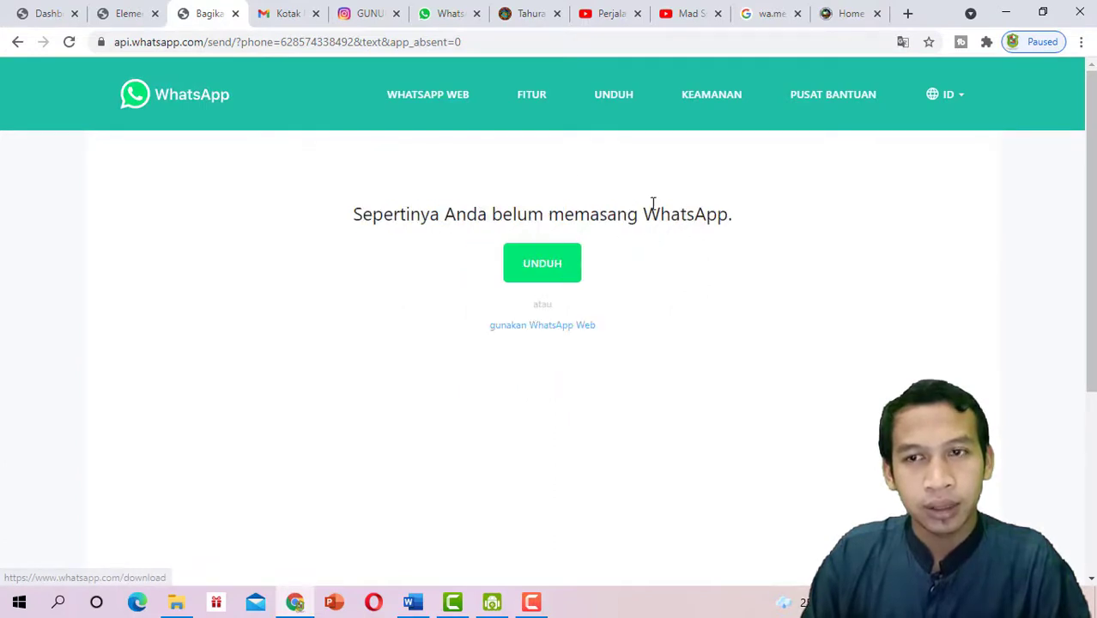
{"action": "left_click", "coordinate": [14, 45]}
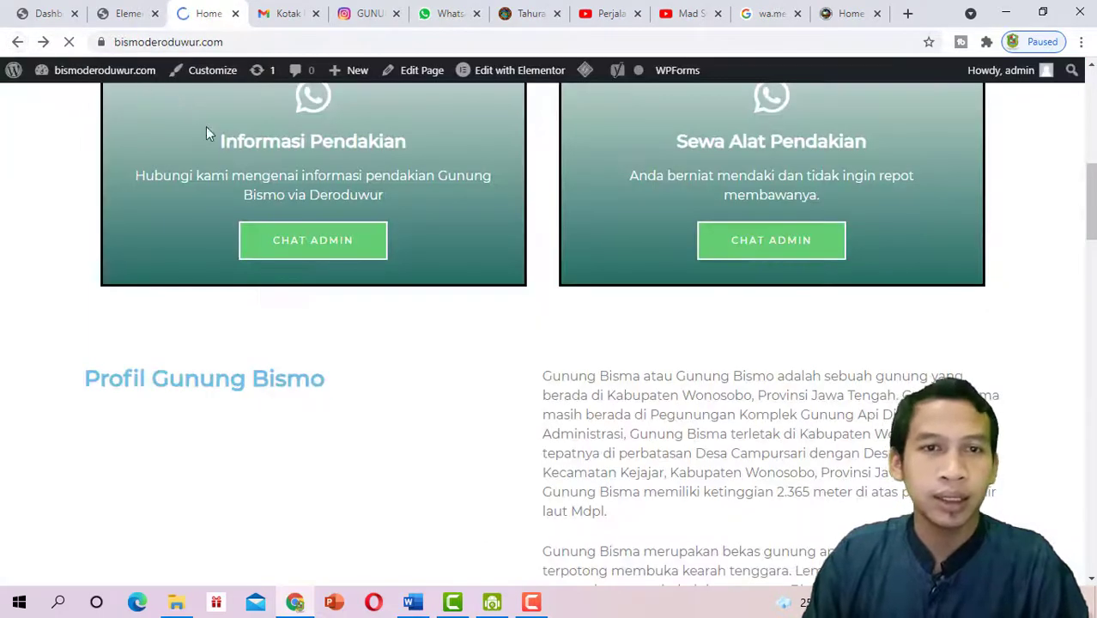
In the Elementor editor, open the hero's About Us button for editing
{"action": "left_click", "coordinate": [137, 13]}
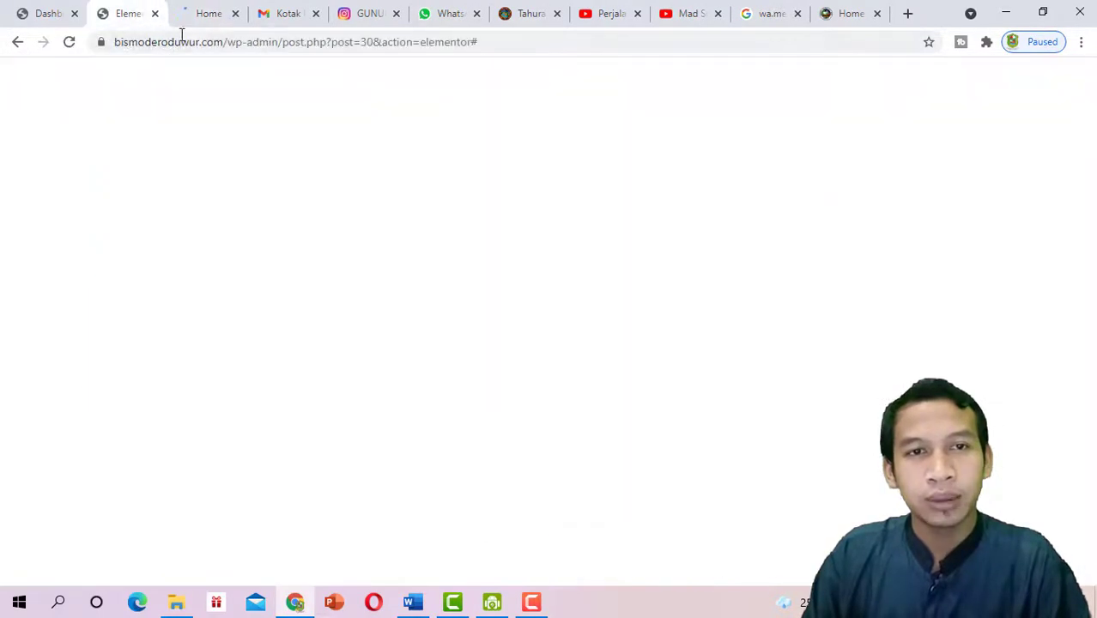
{"action": "scroll", "coordinate": [687, 137], "scroll_direction": "down", "scroll_amount": 2}
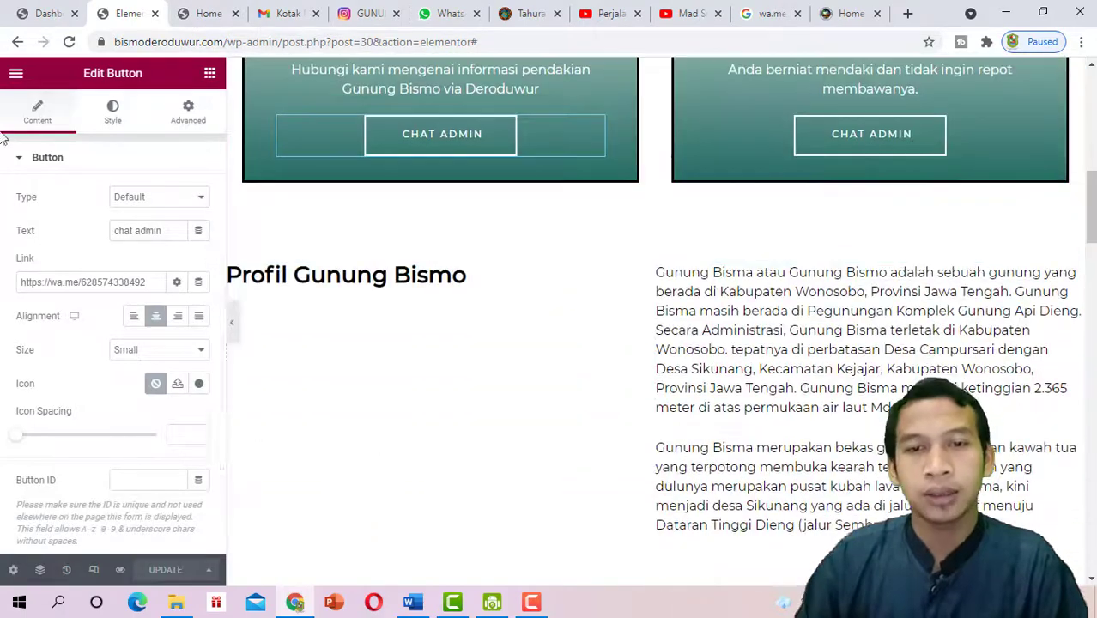
{"action": "scroll", "coordinate": [687, 137], "scroll_direction": "down", "scroll_amount": 3}
{"action": "scroll", "coordinate": [529, 197], "scroll_direction": "up", "scroll_amount": 5}
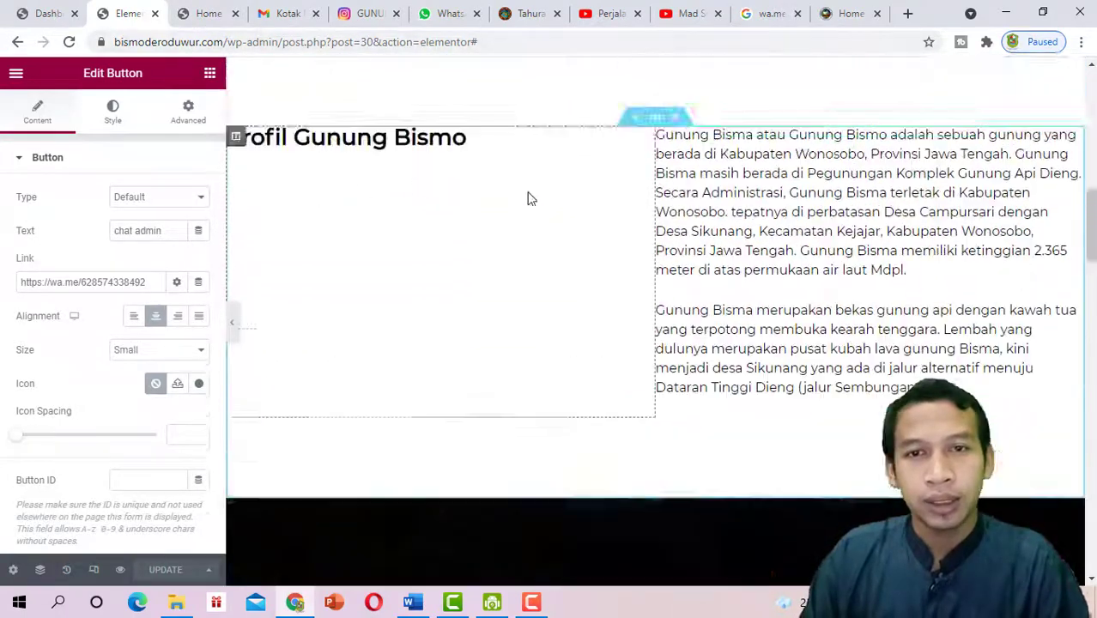
{"action": "scroll", "coordinate": [692, 210], "scroll_direction": "up", "scroll_amount": 4}
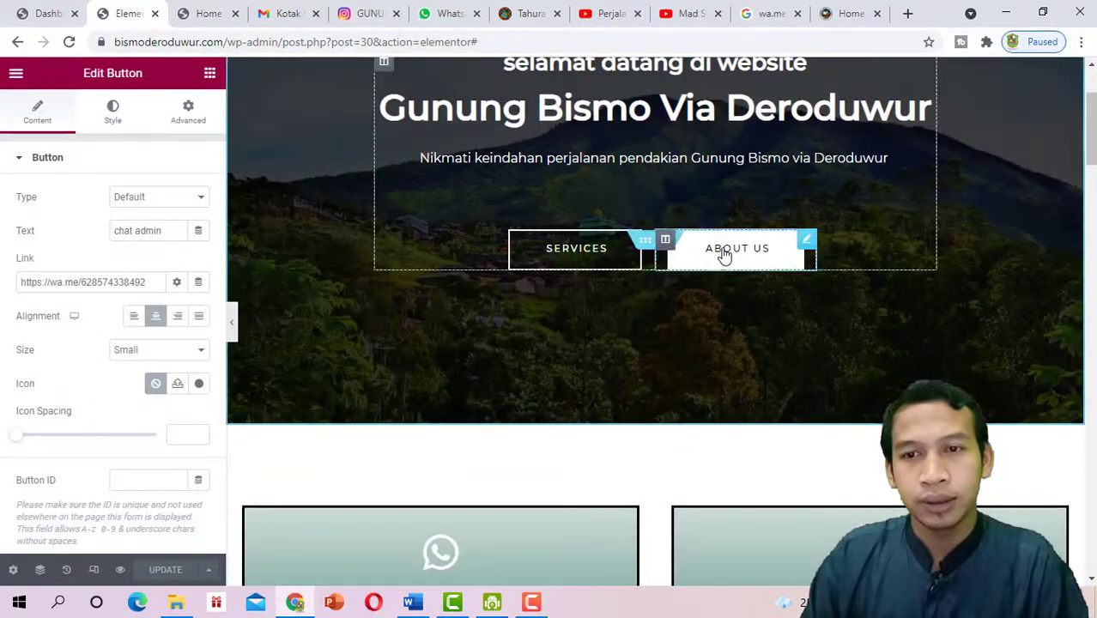
{"action": "left_click", "coordinate": [725, 255]}
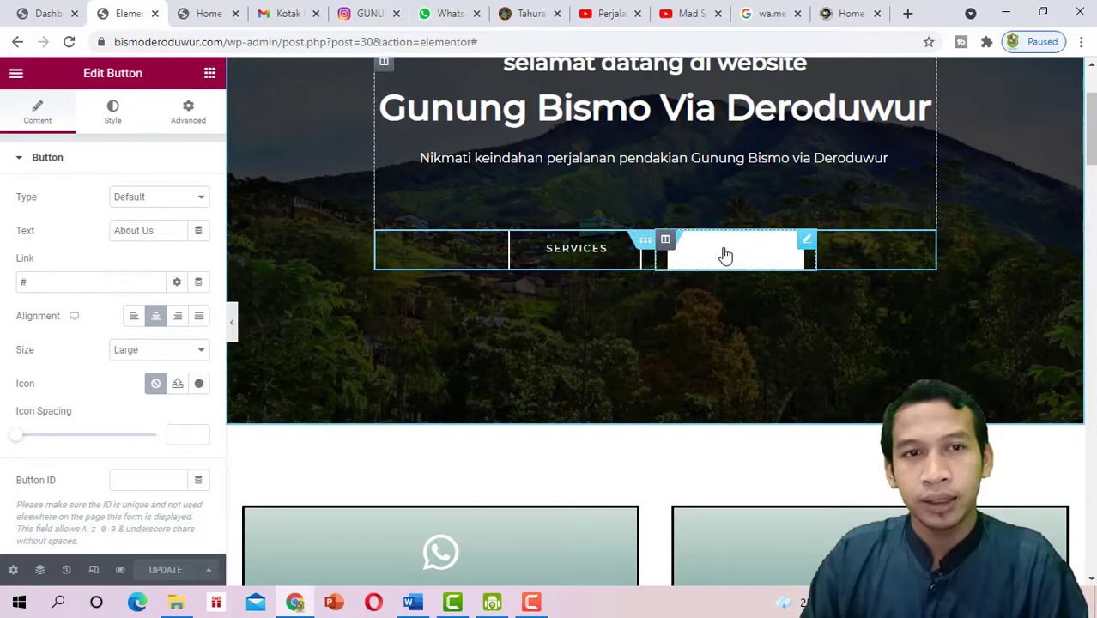
Open the About page from the published home page and copy its address
{"action": "left_click", "coordinate": [213, 15]}
{"action": "scroll", "coordinate": [940, 228], "scroll_direction": "up", "scroll_amount": 6}
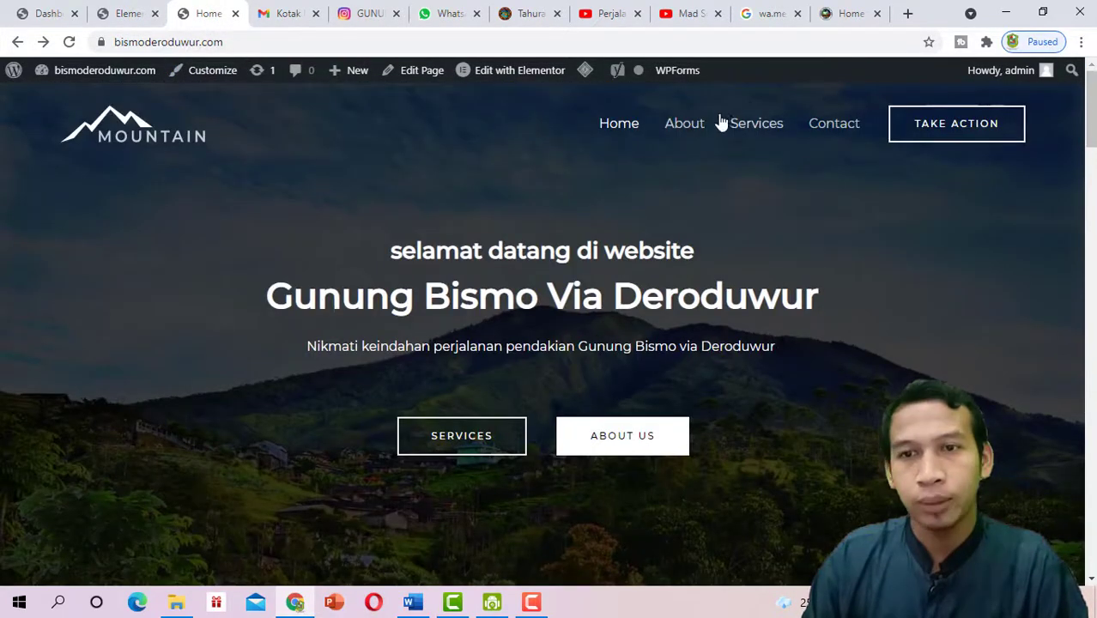
{"action": "left_click", "coordinate": [697, 133]}
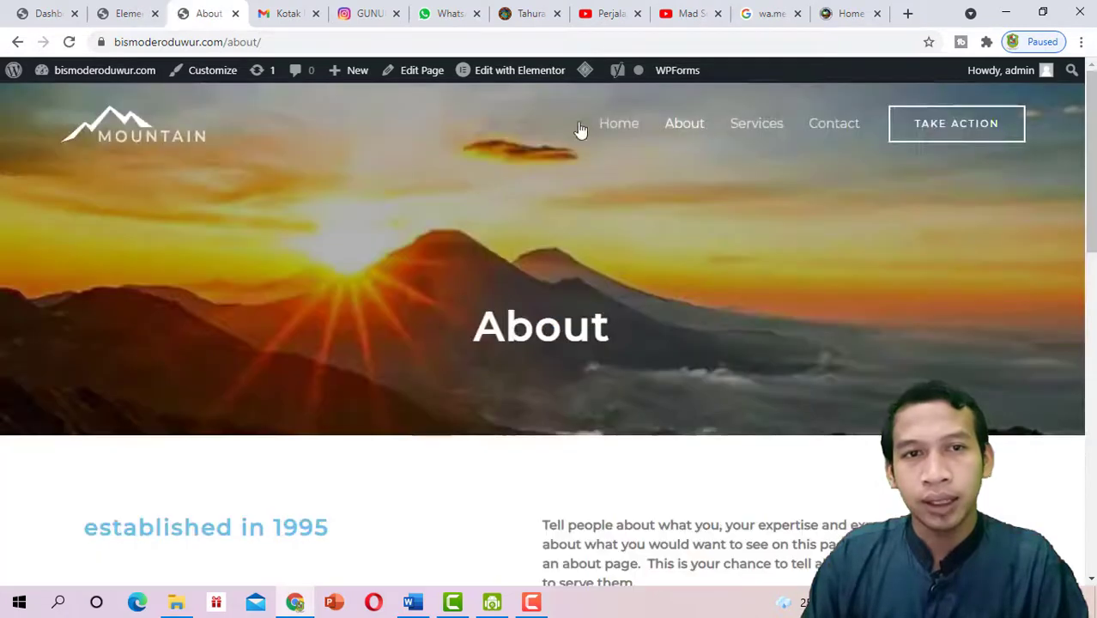
{"action": "left_click", "coordinate": [293, 44]}
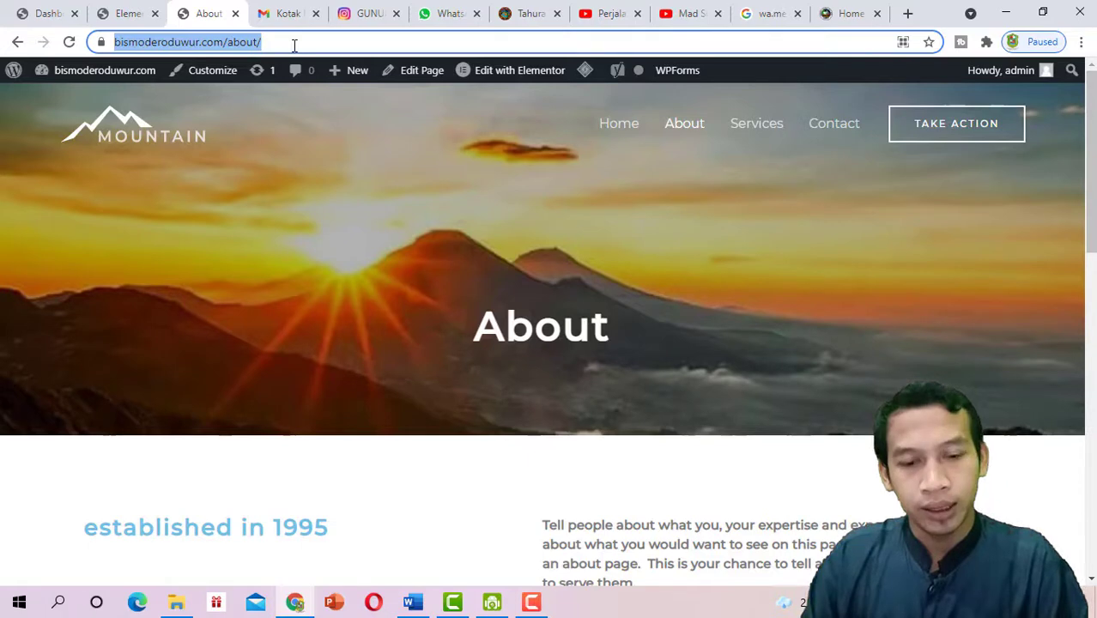
{"action": "left_click", "coordinate": [129, 13]}
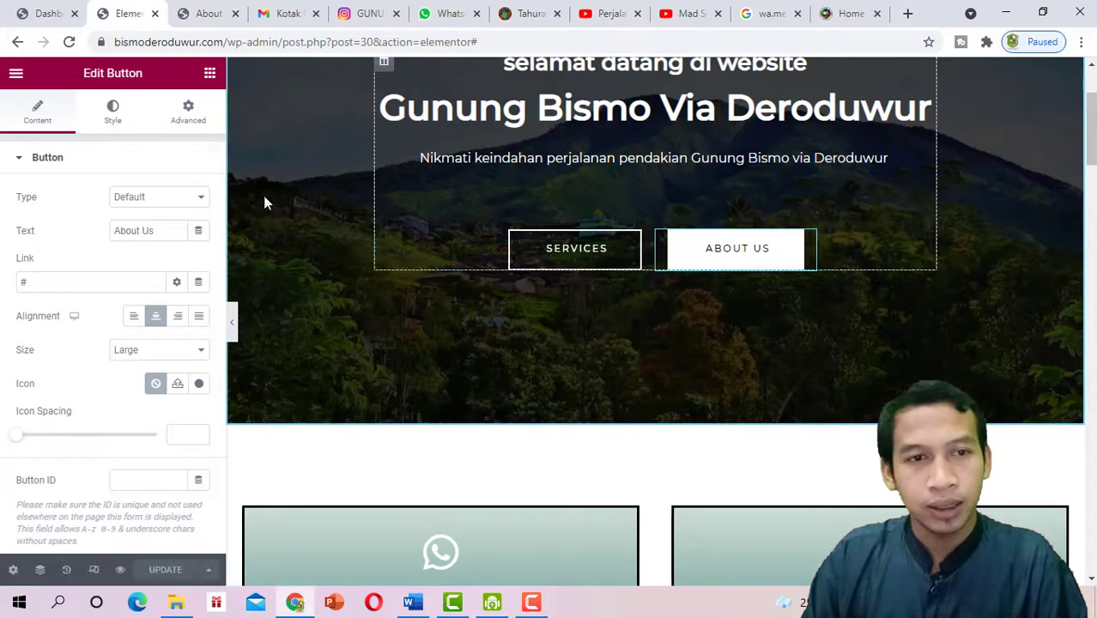
{"action": "left_click", "coordinate": [21, 282]}
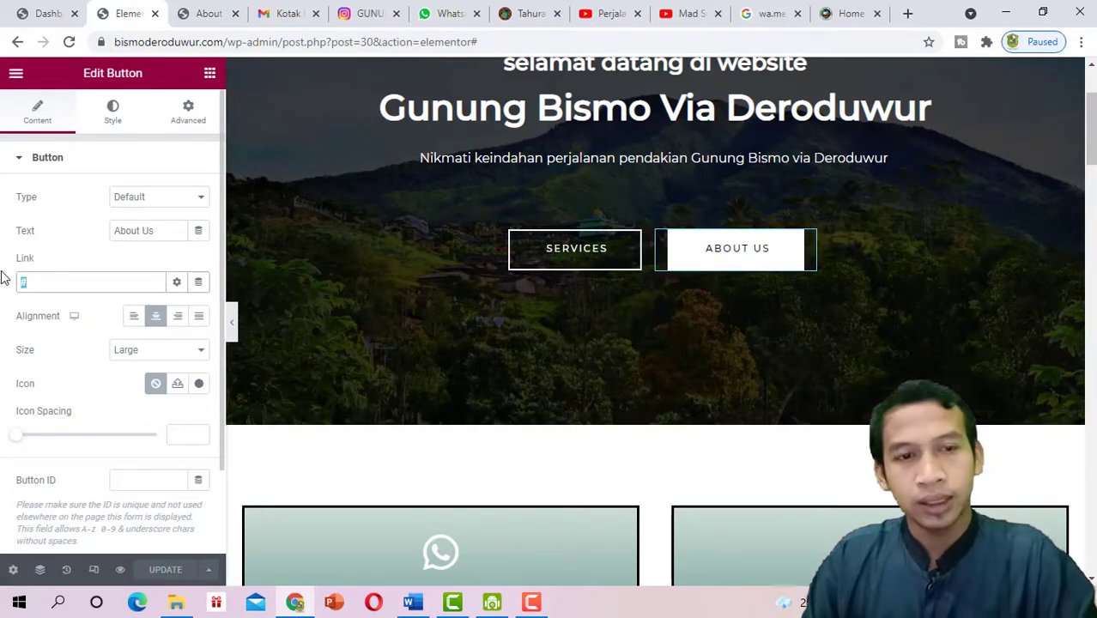
{"action": "key", "text": "ctrl+v"}
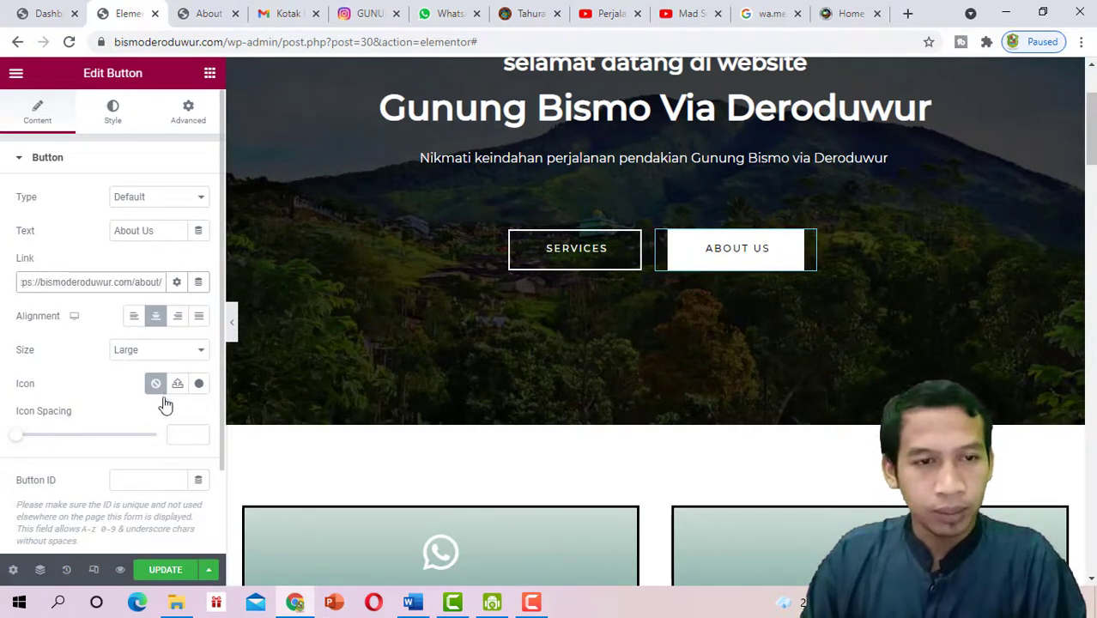
{"action": "left_click", "coordinate": [179, 572]}
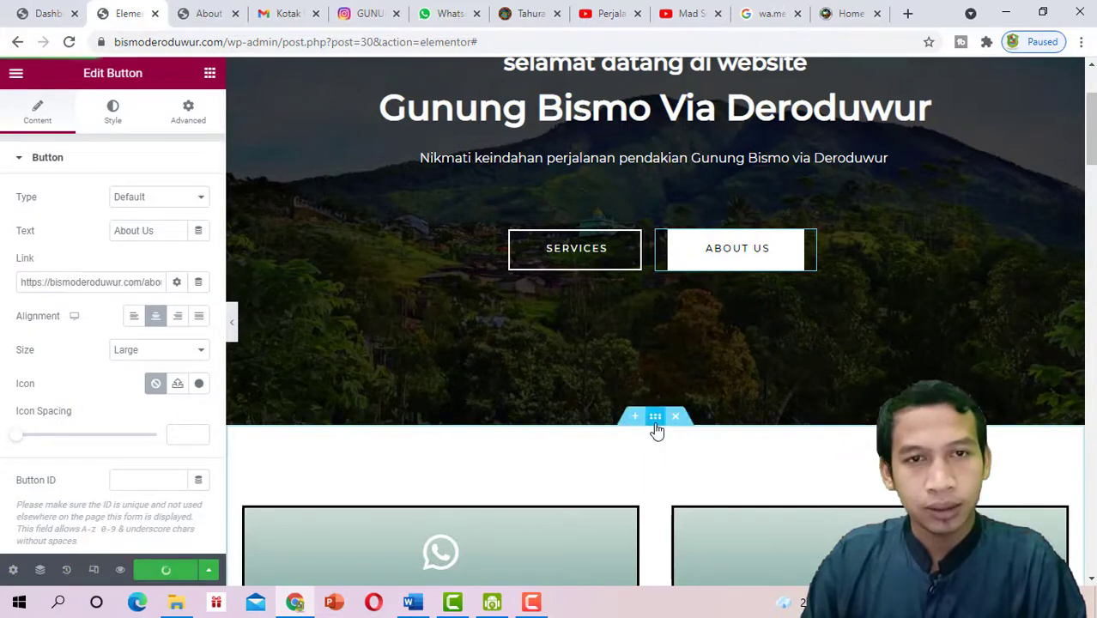
Test the About Us button on the home page preview, look over the About page, and return to the home page
{"action": "left_click", "coordinate": [207, 12]}
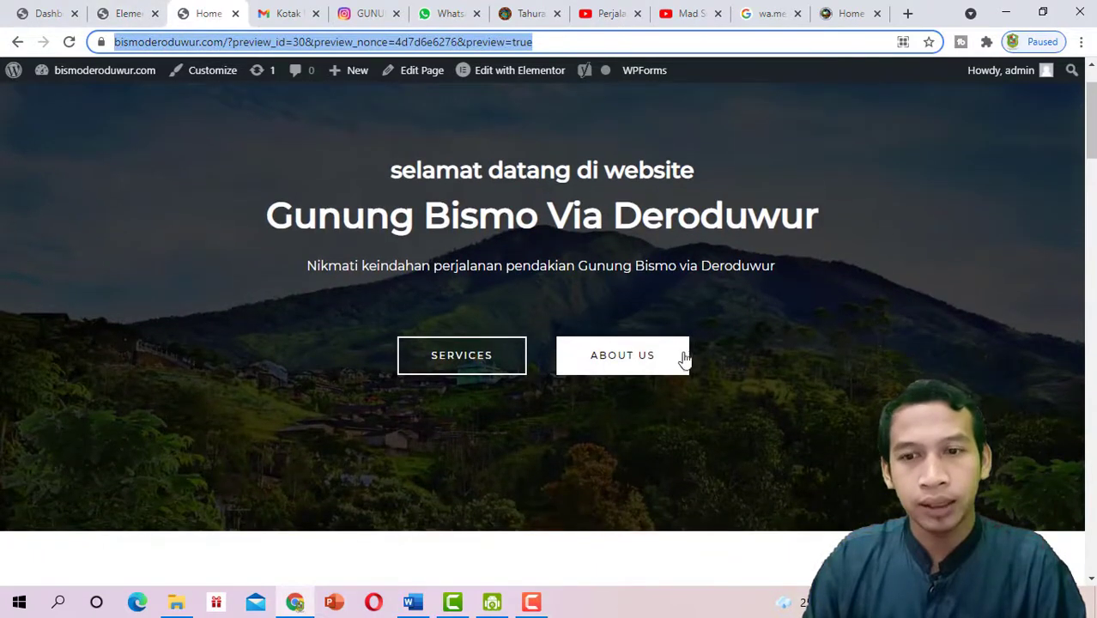
{"action": "left_click", "coordinate": [782, 285]}
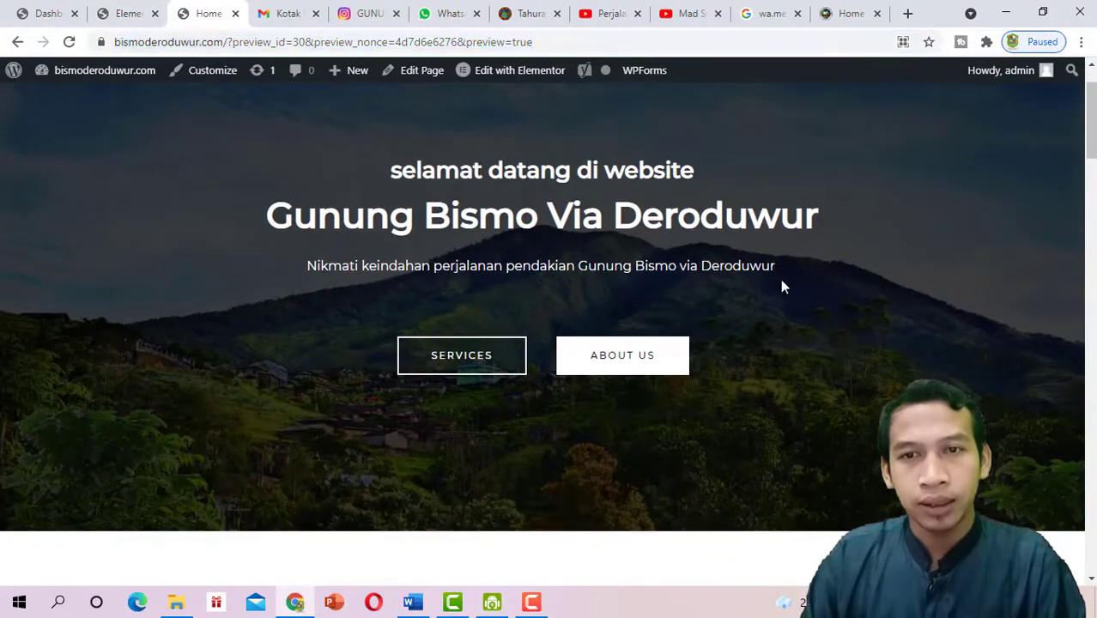
{"action": "left_click", "coordinate": [631, 367]}
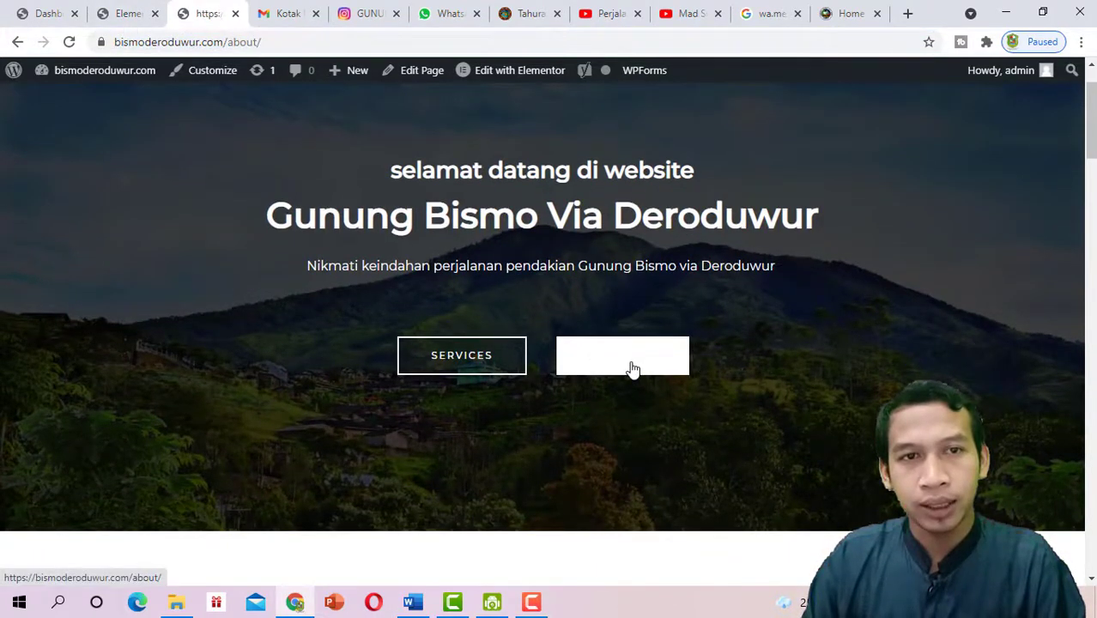
{"action": "scroll", "coordinate": [687, 218], "scroll_direction": "down", "scroll_amount": 3}
{"action": "scroll", "coordinate": [688, 226], "scroll_direction": "up", "scroll_amount": 3}
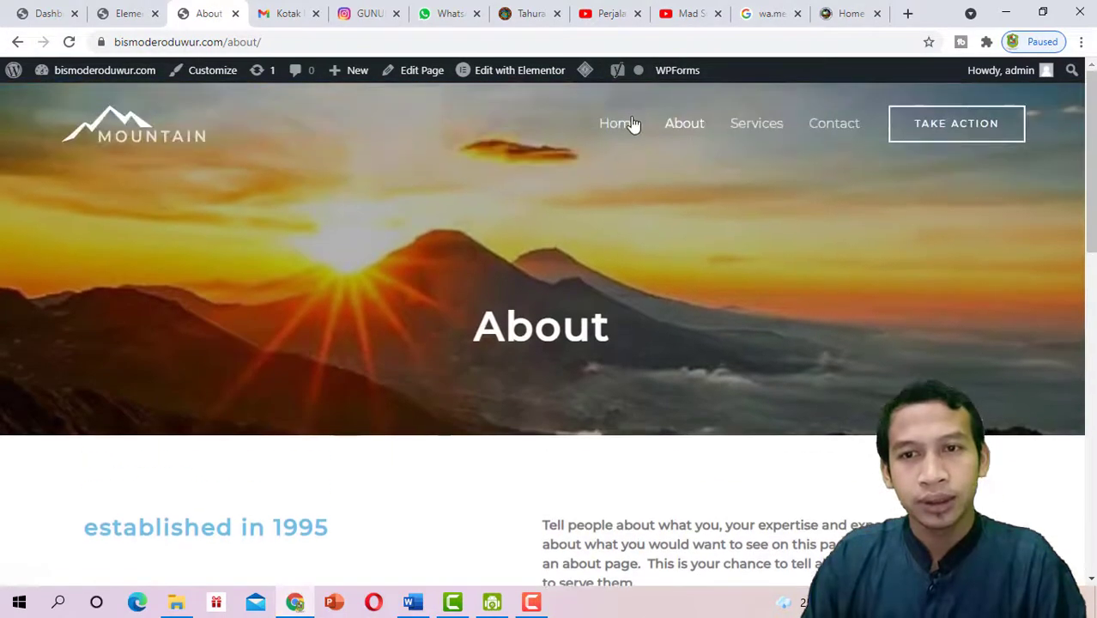
{"action": "left_click", "coordinate": [631, 125]}
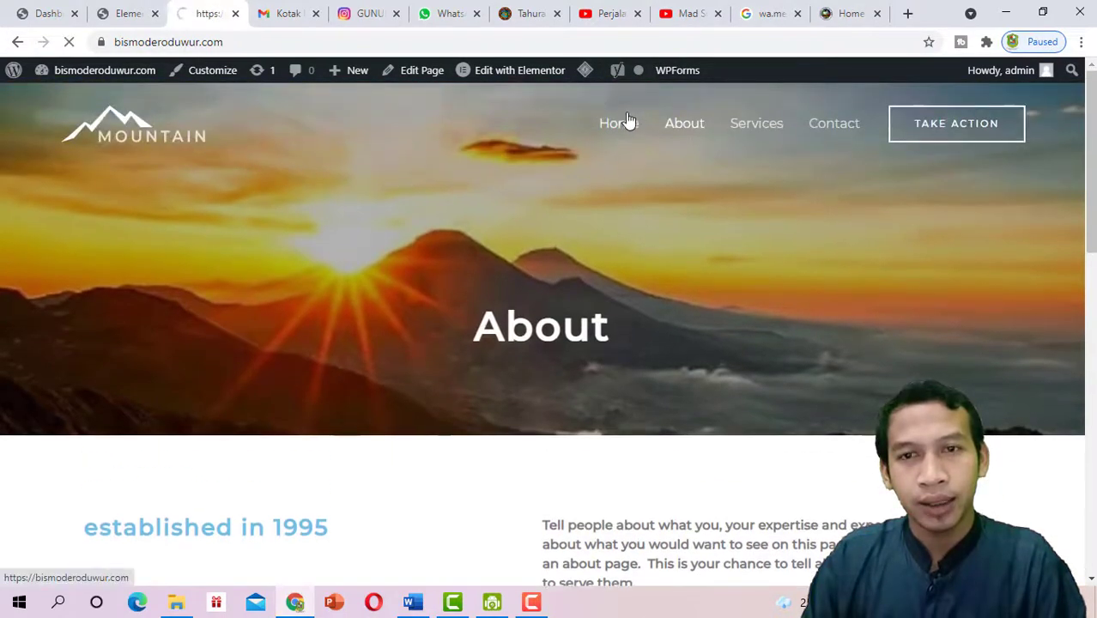
In the Elementor editor, review the page at full width from the hero down to the photo gallery
{"action": "left_click", "coordinate": [122, 13]}
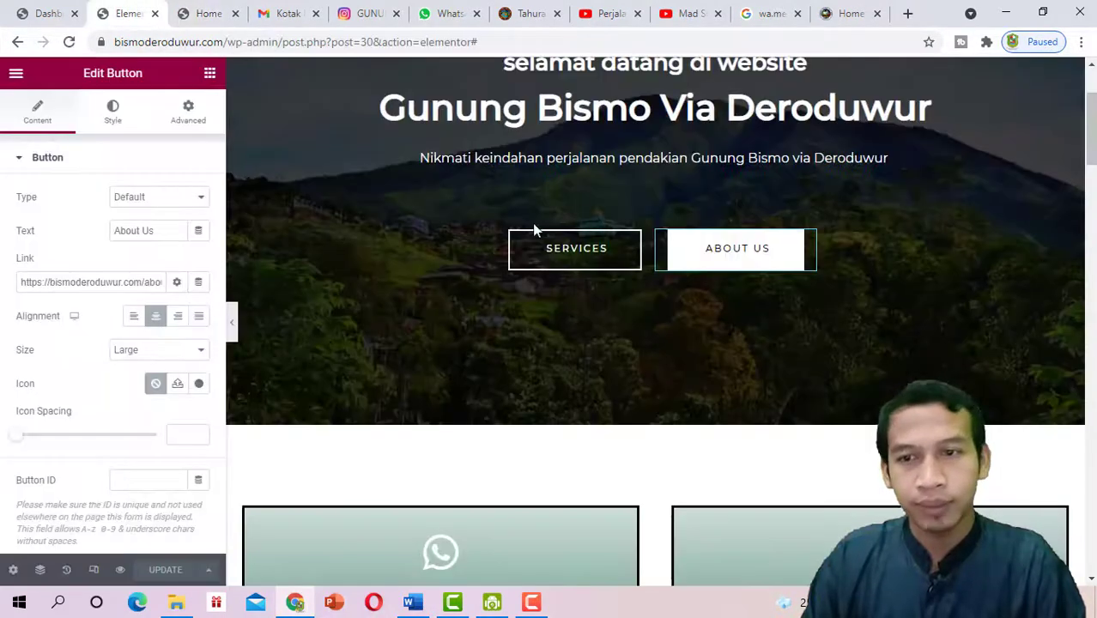
{"action": "scroll", "coordinate": [534, 229], "scroll_direction": "down", "scroll_amount": 3}
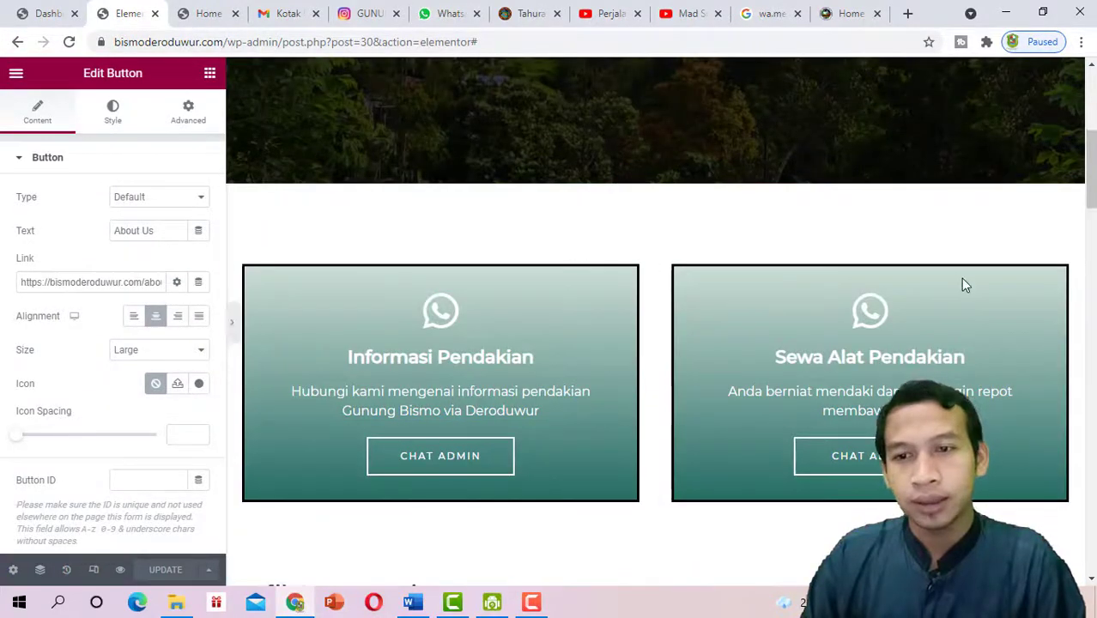
{"action": "key", "text": "ctrl+p"}
{"action": "scroll", "coordinate": [960, 278], "scroll_direction": "up", "scroll_amount": 5}
{"action": "scroll", "coordinate": [525, 333], "scroll_direction": "down", "scroll_amount": 1}
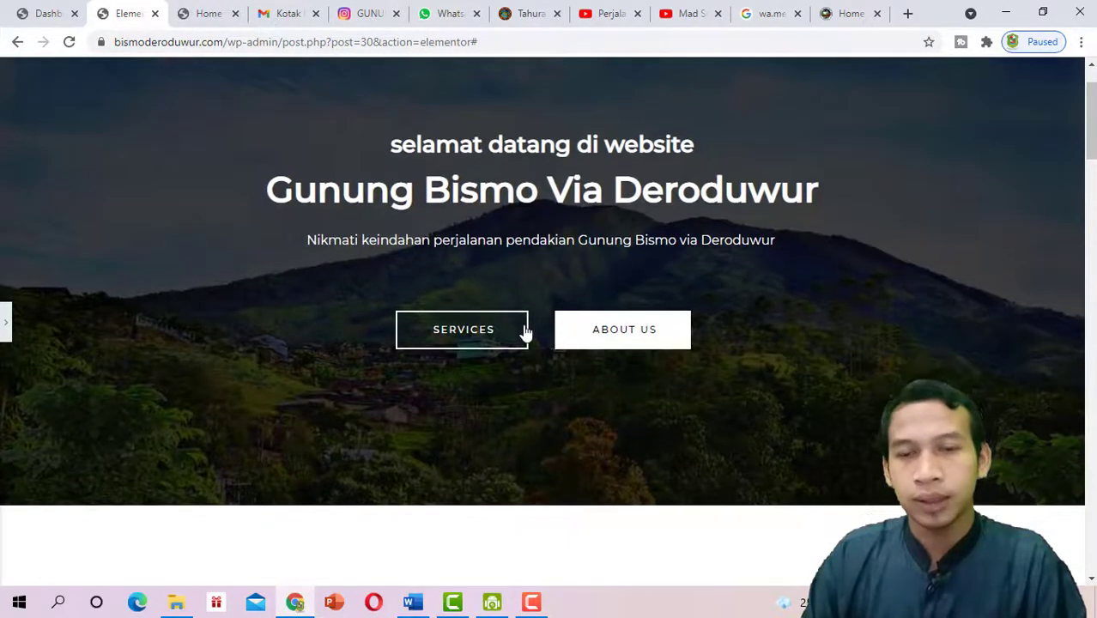
{"action": "scroll", "coordinate": [526, 333], "scroll_direction": "down", "scroll_amount": 10}
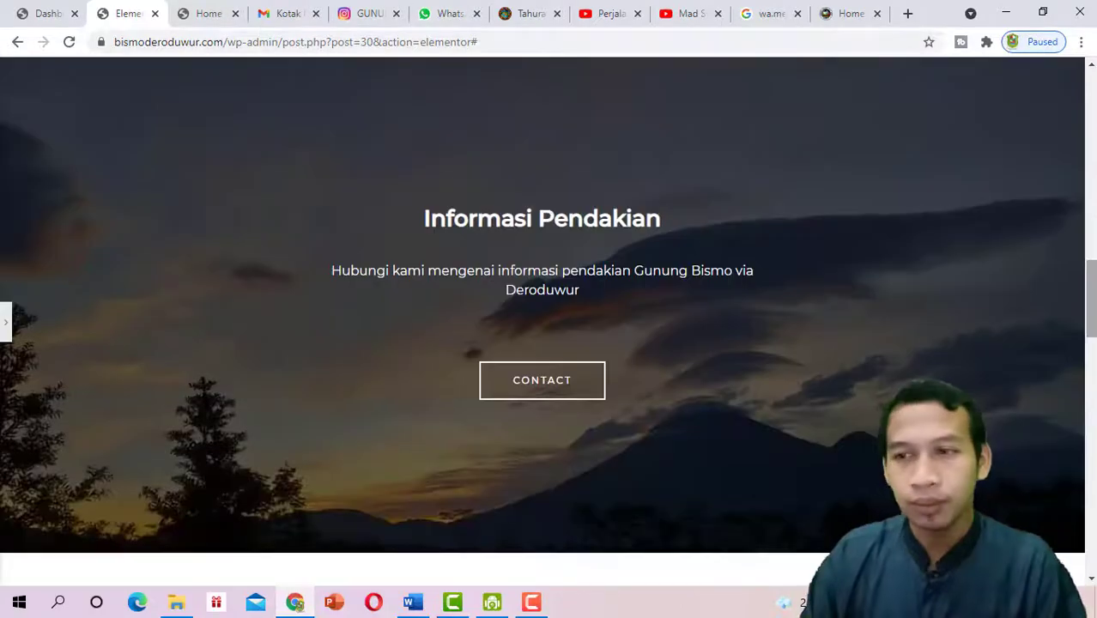
{"action": "scroll", "coordinate": [1093, 296], "scroll_direction": "down", "scroll_amount": 1}
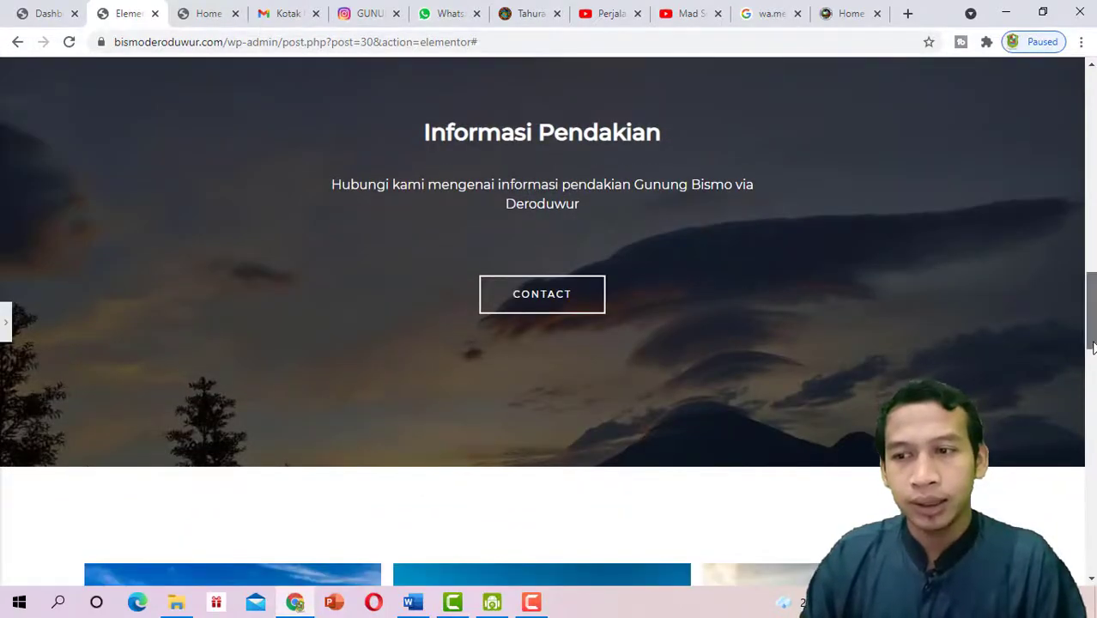
{"action": "left_click_drag", "start_coordinate": [1094, 346], "coordinate": [1094, 371]}
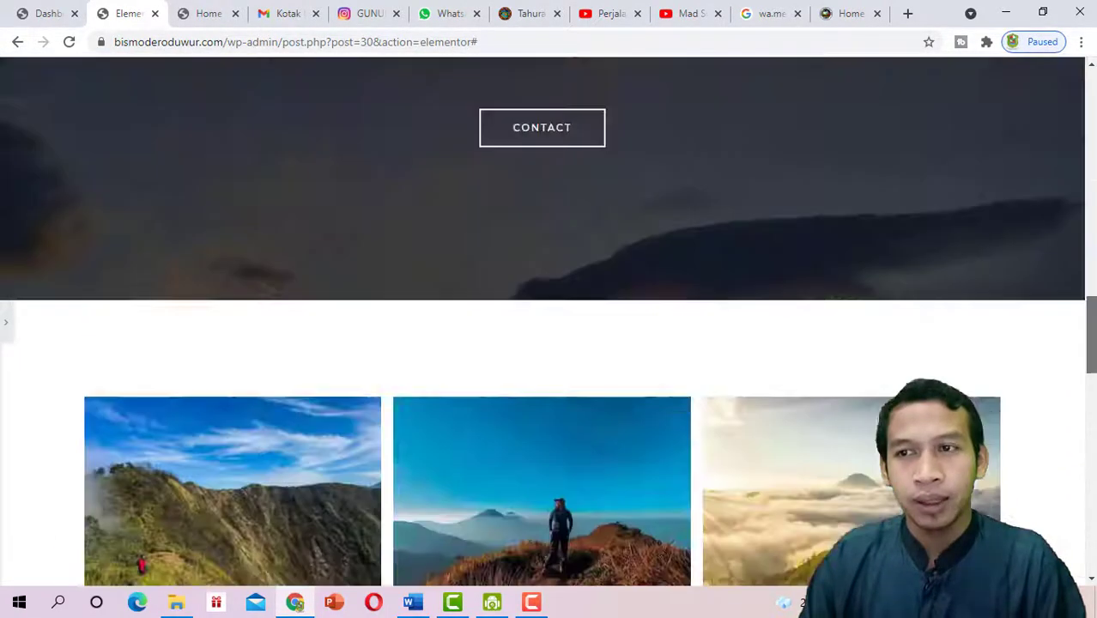
{"action": "scroll", "coordinate": [399, 126], "scroll_direction": "up", "scroll_amount": 10}
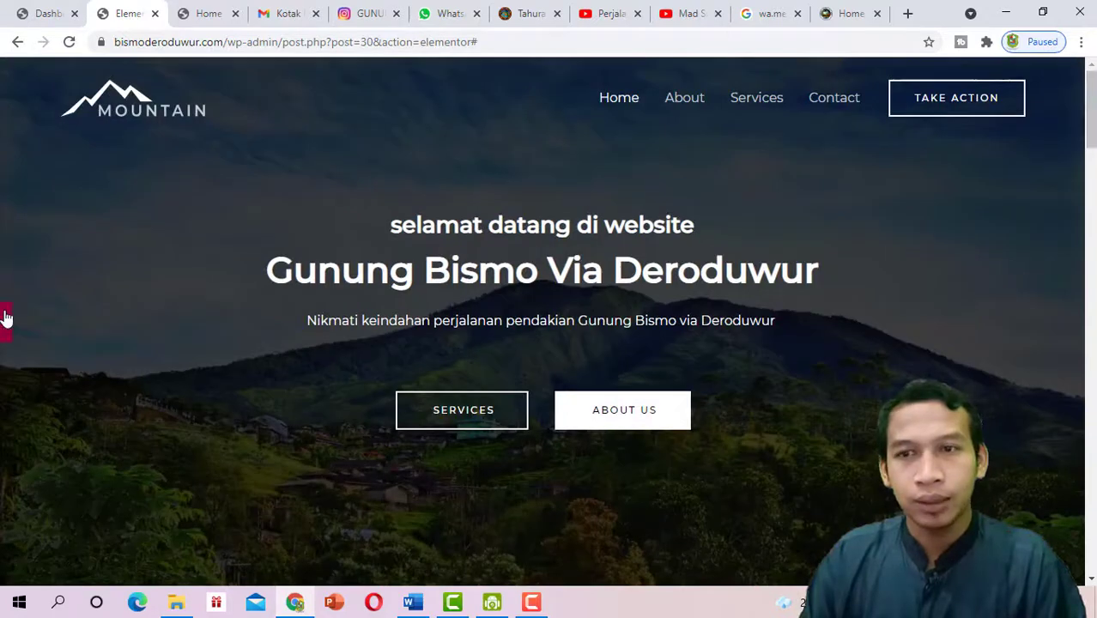
{"action": "left_click", "coordinate": [5, 318]}
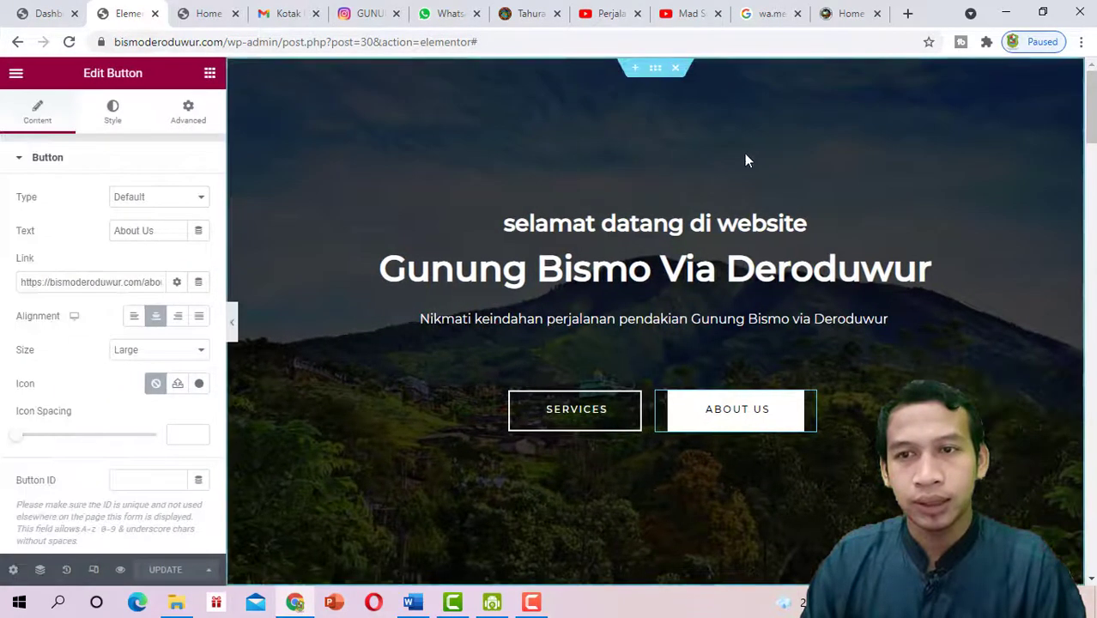
{"action": "left_click", "coordinate": [232, 321]}
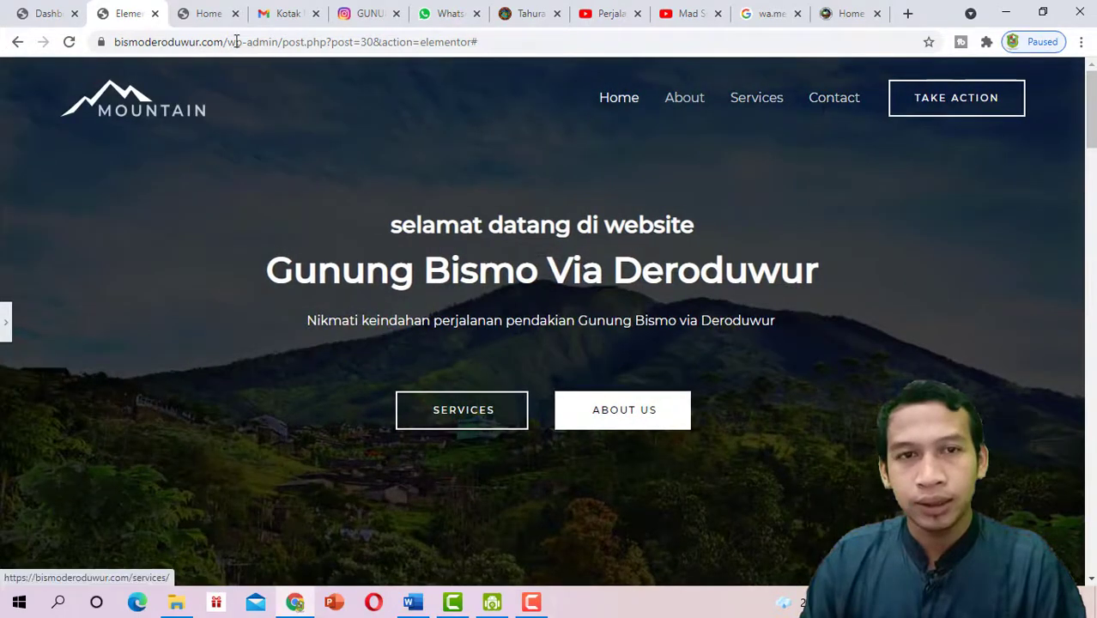
Open the Contact page from the published site's home page and look over its banner, contact details and message form
{"action": "left_click", "coordinate": [212, 18]}
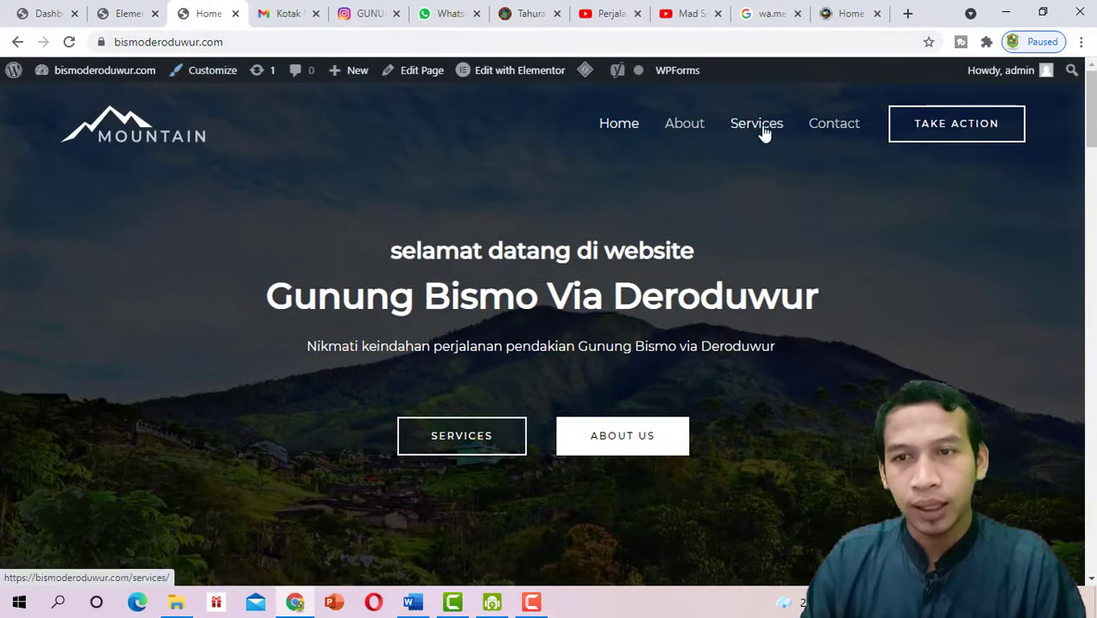
{"action": "left_click", "coordinate": [824, 127]}
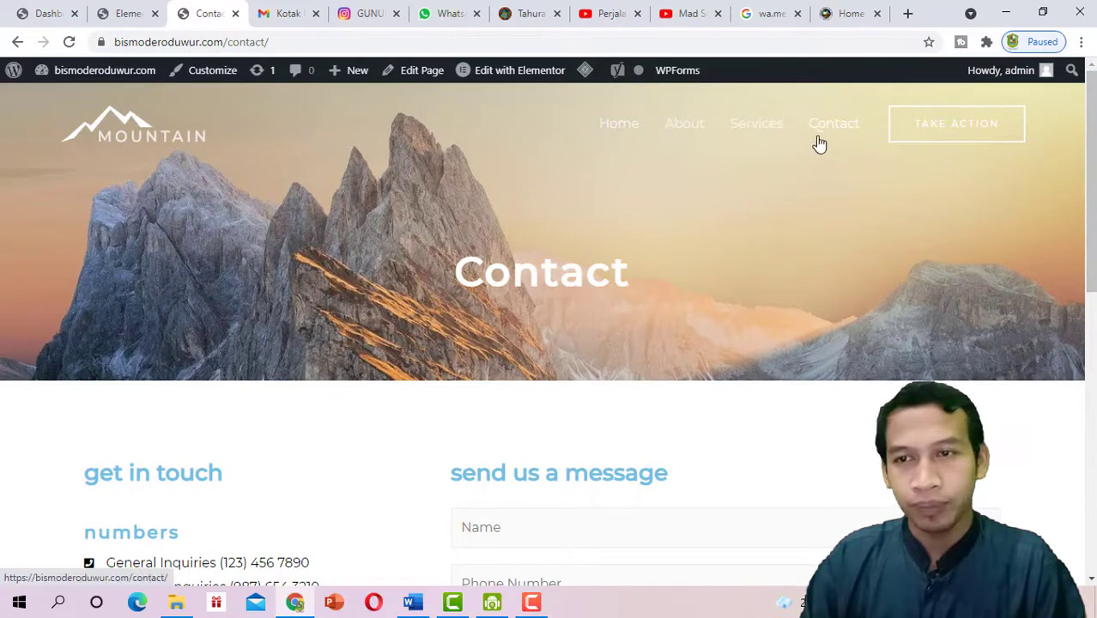
{"action": "scroll", "coordinate": [889, 194], "scroll_direction": "down", "scroll_amount": 2}
{"action": "scroll", "coordinate": [548, 327], "scroll_direction": "down", "scroll_amount": 5}
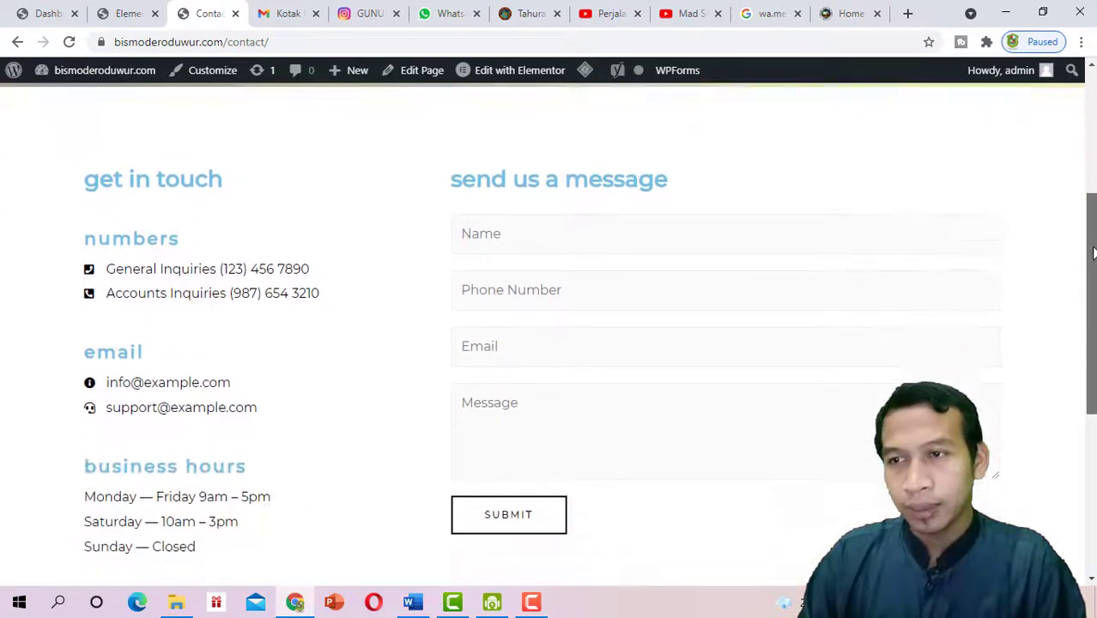
{"action": "scroll", "coordinate": [549, 326], "scroll_direction": "up", "scroll_amount": 5}
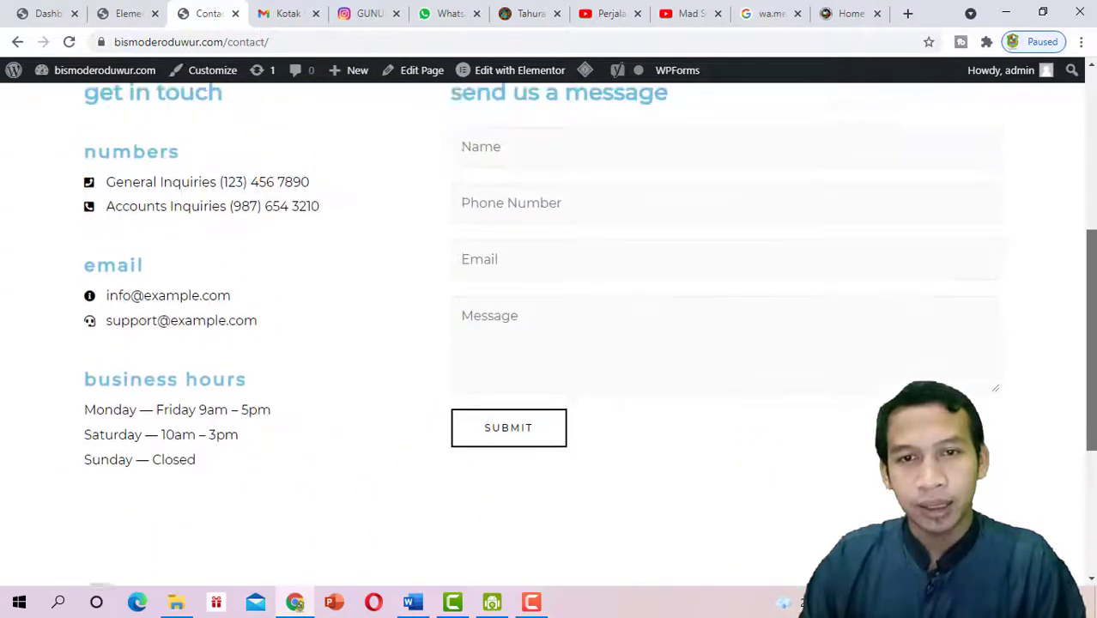
{"action": "scroll", "coordinate": [155, 211], "scroll_direction": "down", "scroll_amount": 1}
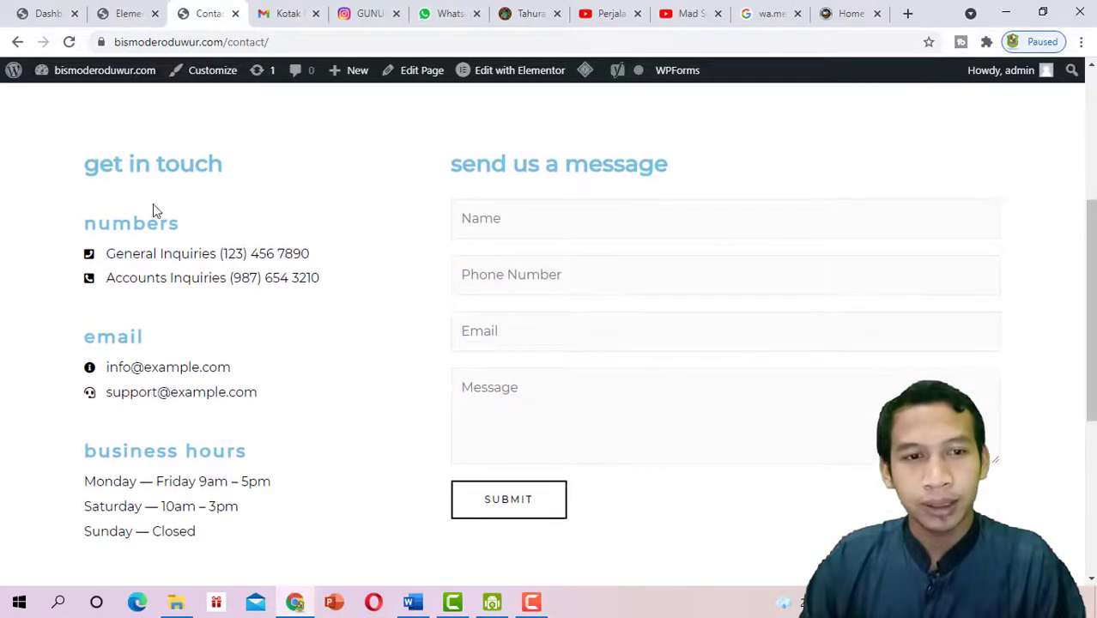
{"action": "scroll", "coordinate": [601, 198], "scroll_direction": "up", "scroll_amount": 4}
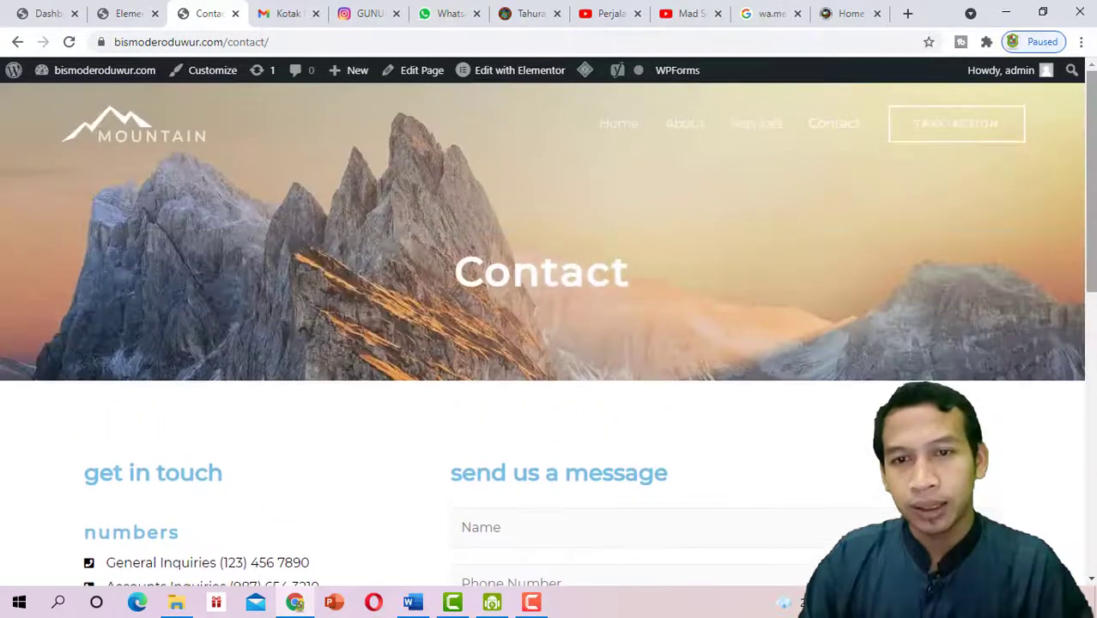
Open the Contact page in the Elementor editor and check the banner at full width
{"action": "mouse_move", "coordinate": [511, 85]}
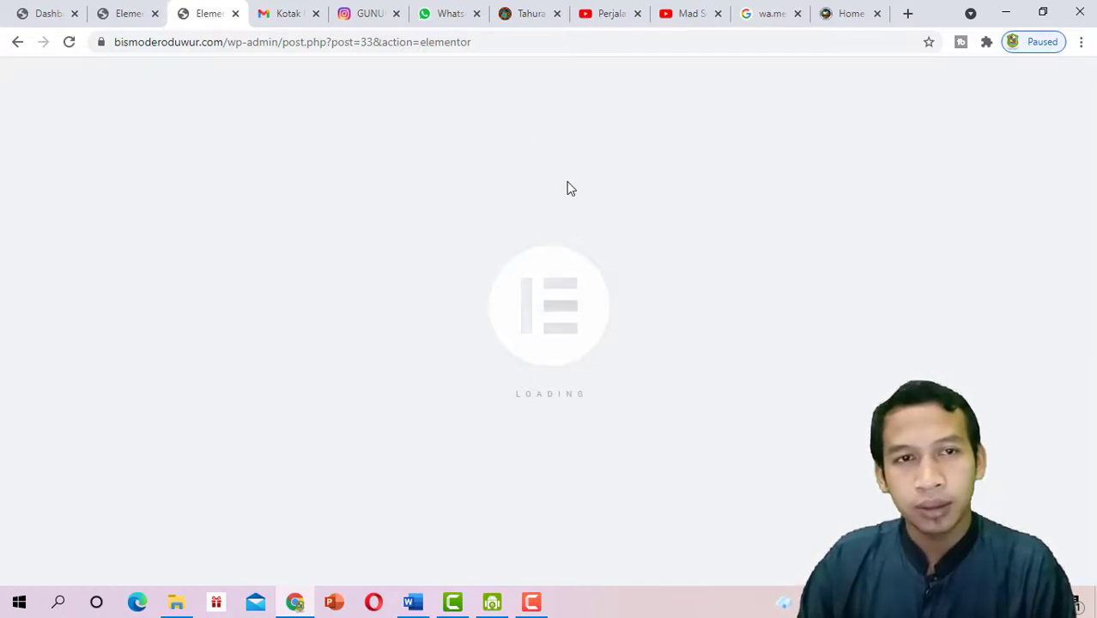
{"action": "scroll", "coordinate": [574, 229], "scroll_direction": "down", "scroll_amount": 2}
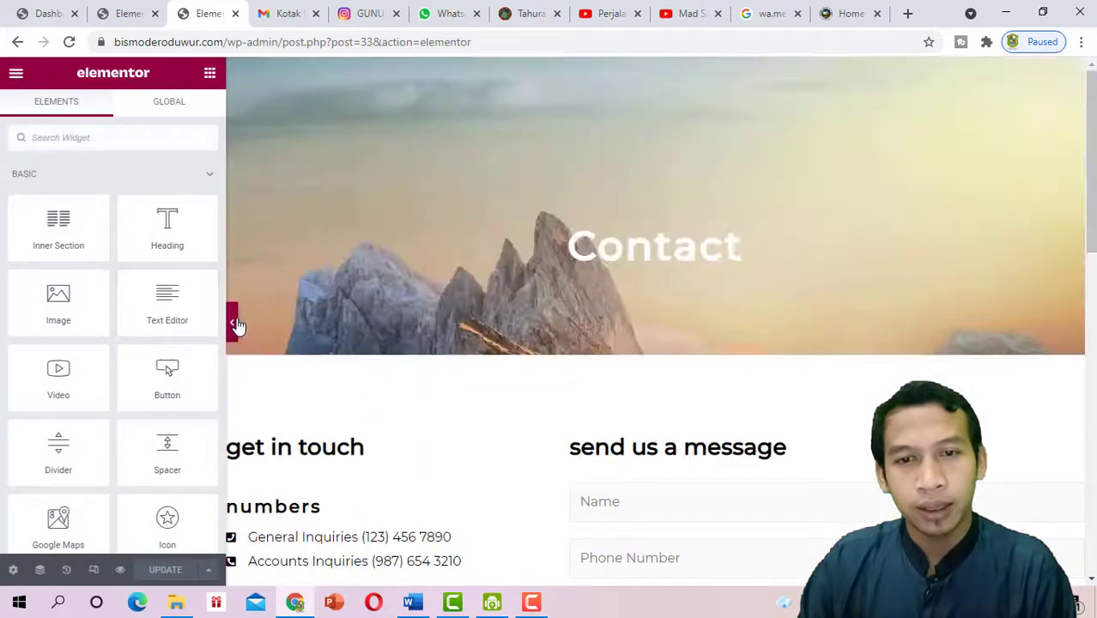
{"action": "left_click", "coordinate": [232, 321]}
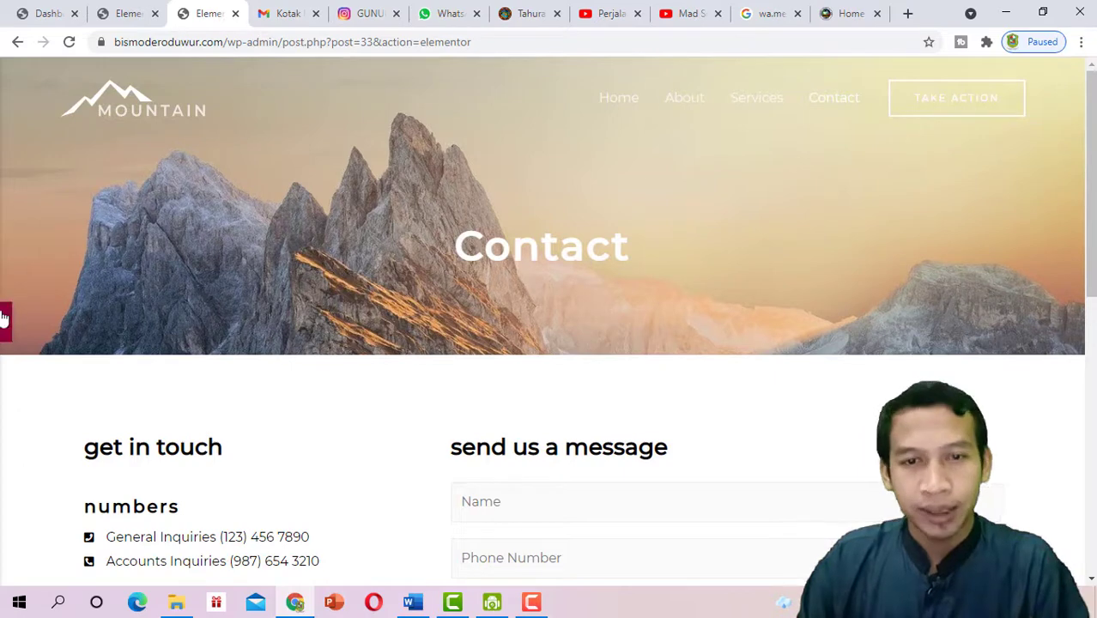
{"action": "left_click", "coordinate": [4, 319]}
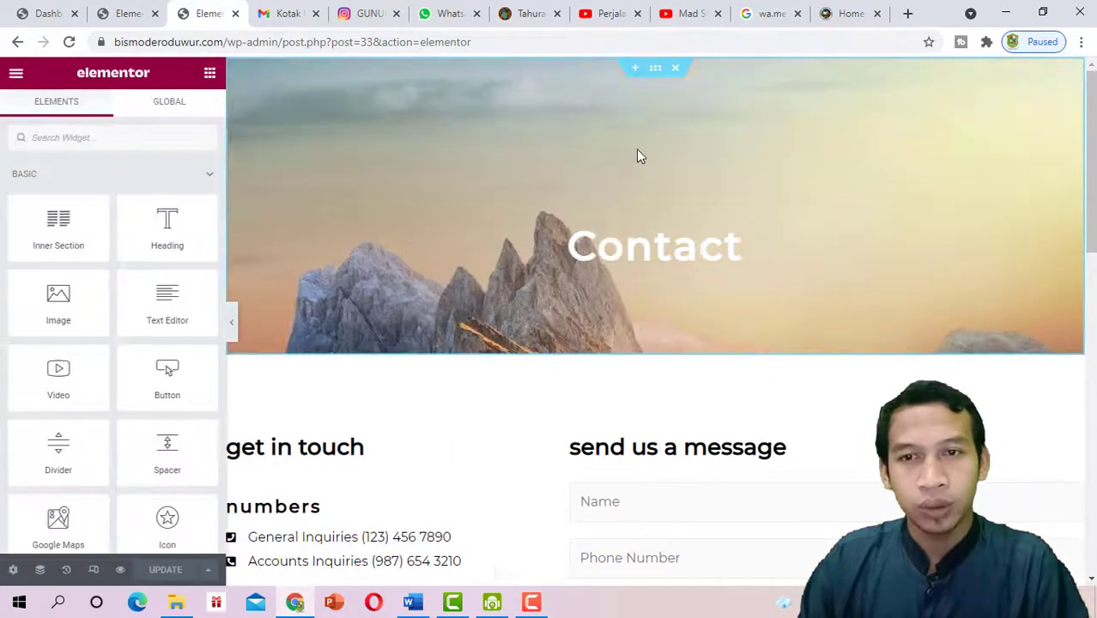
{"action": "left_click", "coordinate": [231, 324]}
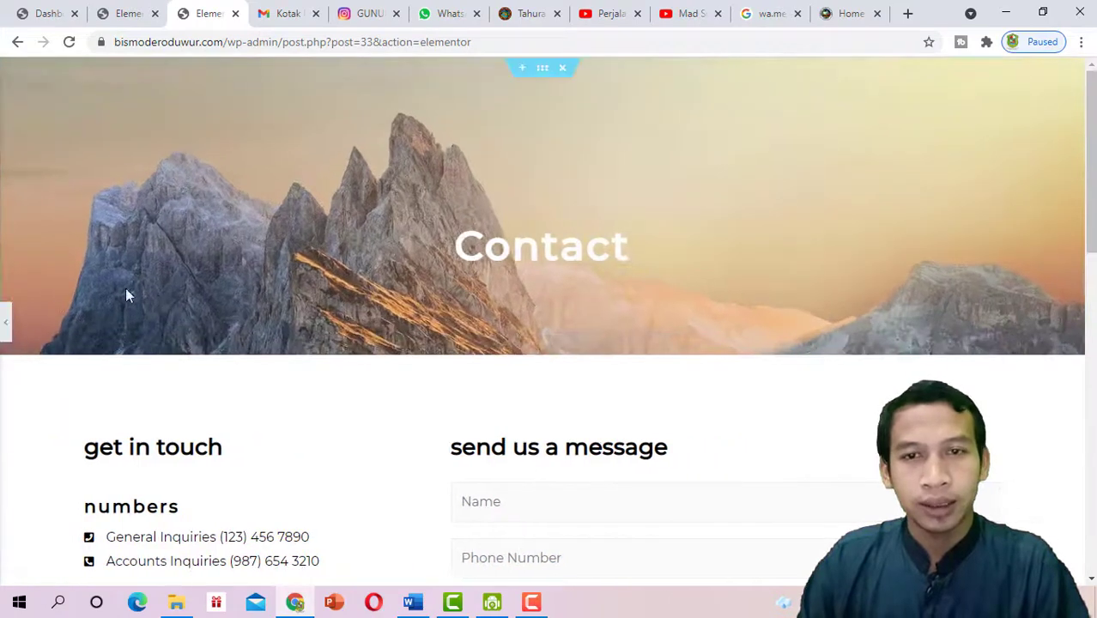
{"action": "left_click", "coordinate": [5, 319]}
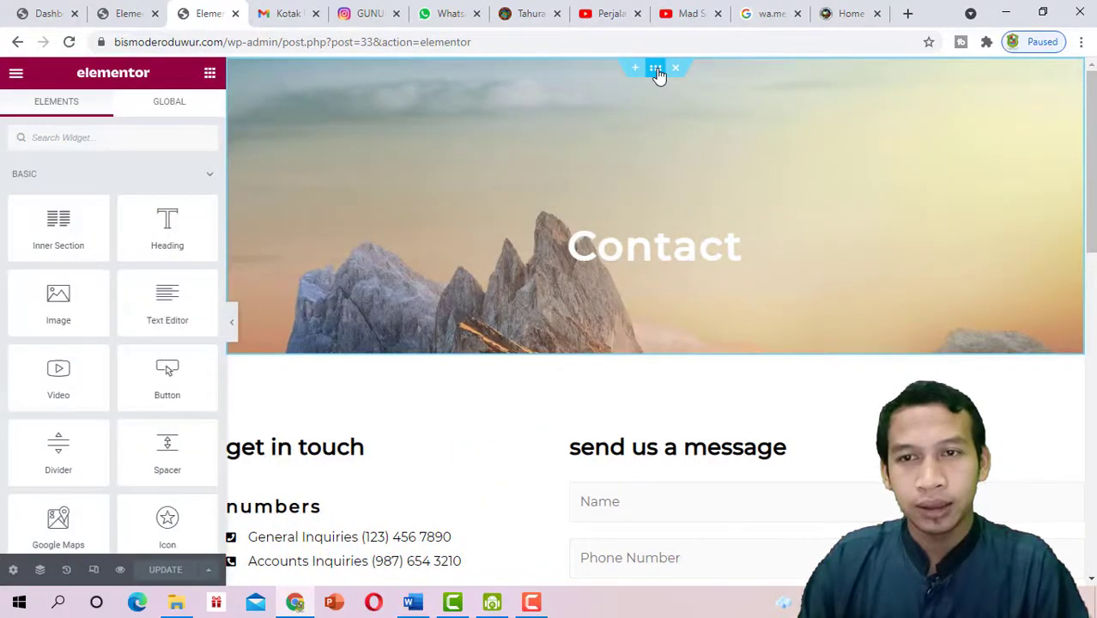
Replace the Contact banner section's background image with the media library photo of a hiker standing under a blue sky
{"action": "left_click", "coordinate": [656, 69]}
{"action": "right_click", "coordinate": [656, 69]}
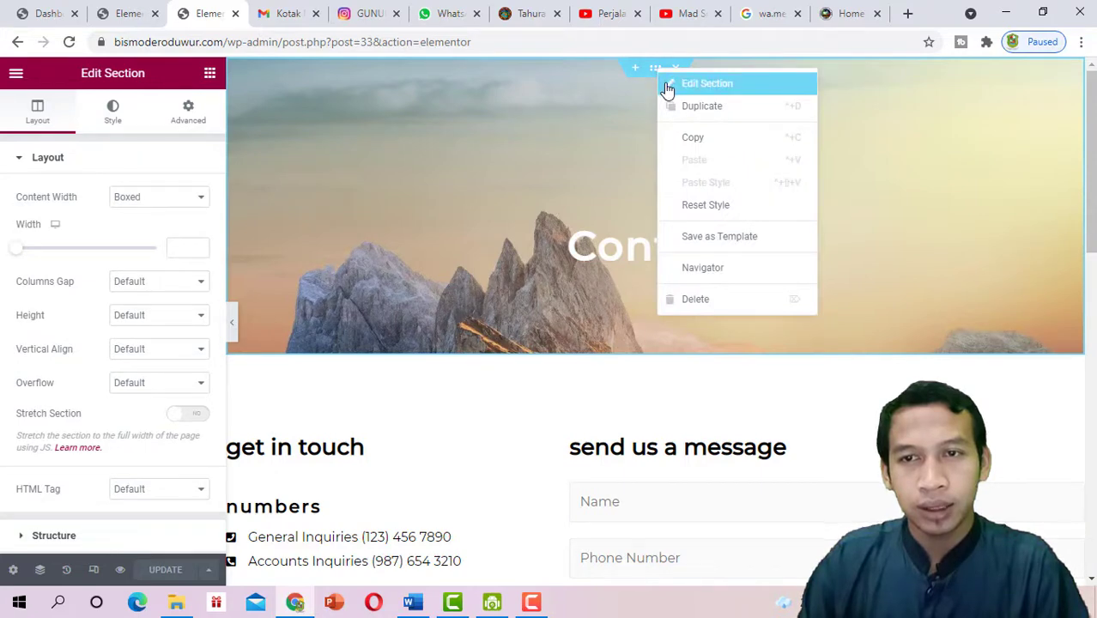
{"action": "left_click", "coordinate": [668, 86]}
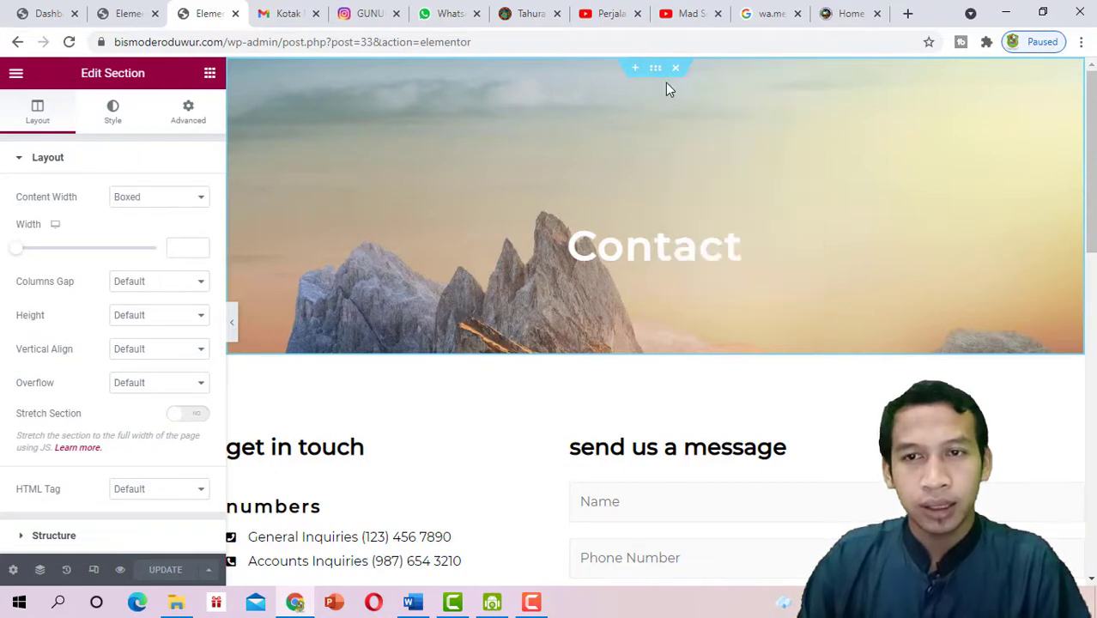
{"action": "left_click", "coordinate": [114, 116]}
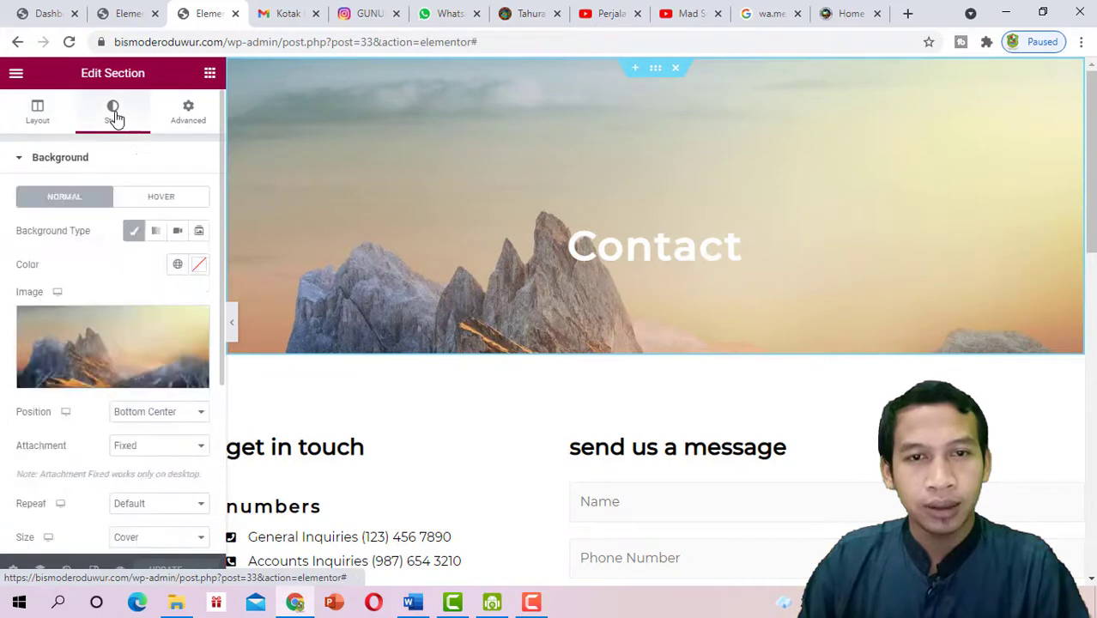
{"action": "left_click", "coordinate": [101, 377]}
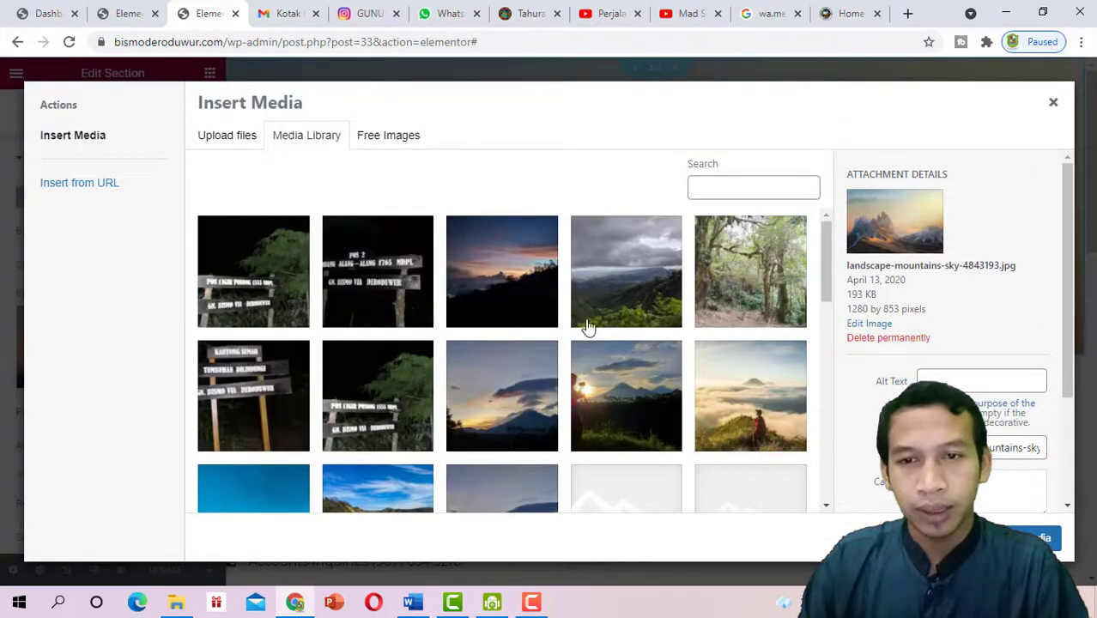
{"action": "scroll", "coordinate": [604, 341], "scroll_direction": "down", "scroll_amount": 1}
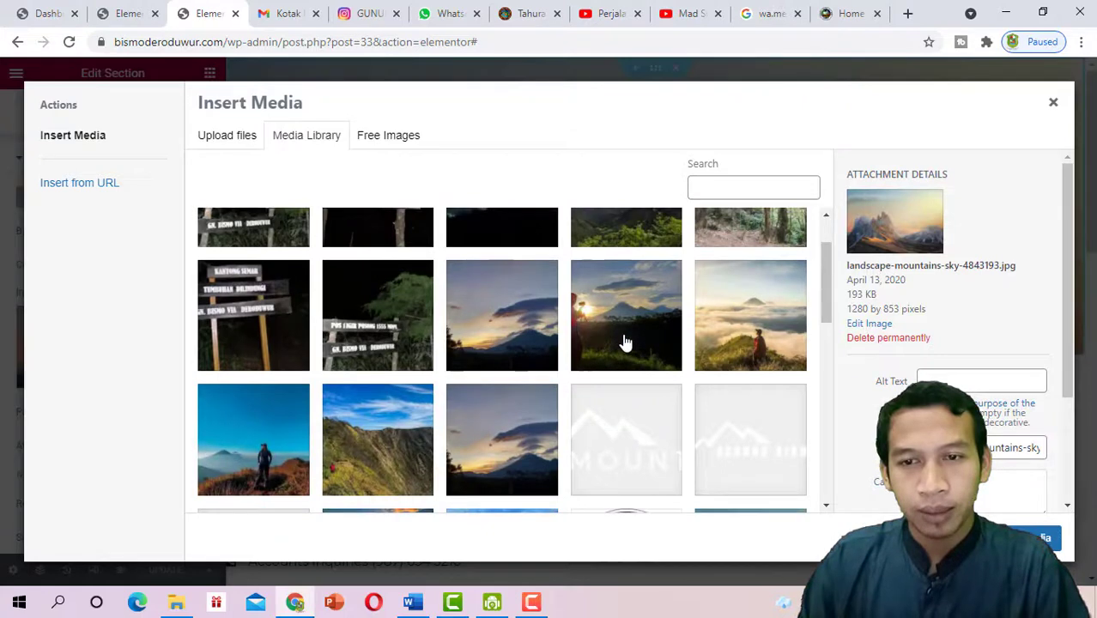
{"action": "scroll", "coordinate": [626, 344], "scroll_direction": "down", "scroll_amount": 1}
{"action": "scroll", "coordinate": [626, 343], "scroll_direction": "down", "scroll_amount": 1}
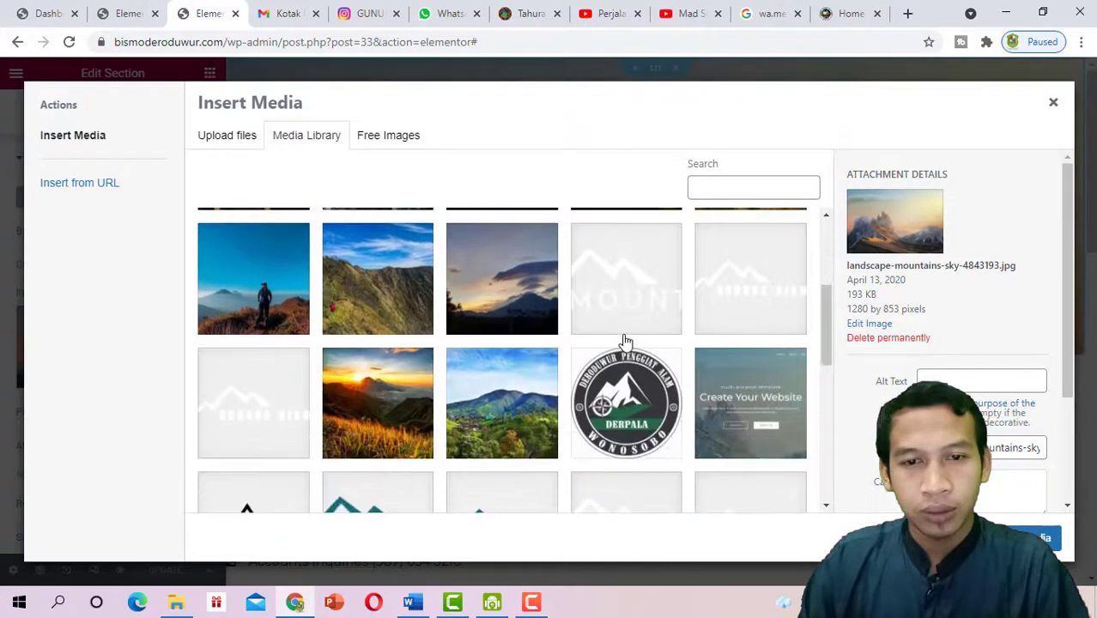
{"action": "scroll", "coordinate": [626, 342], "scroll_direction": "down", "scroll_amount": 1}
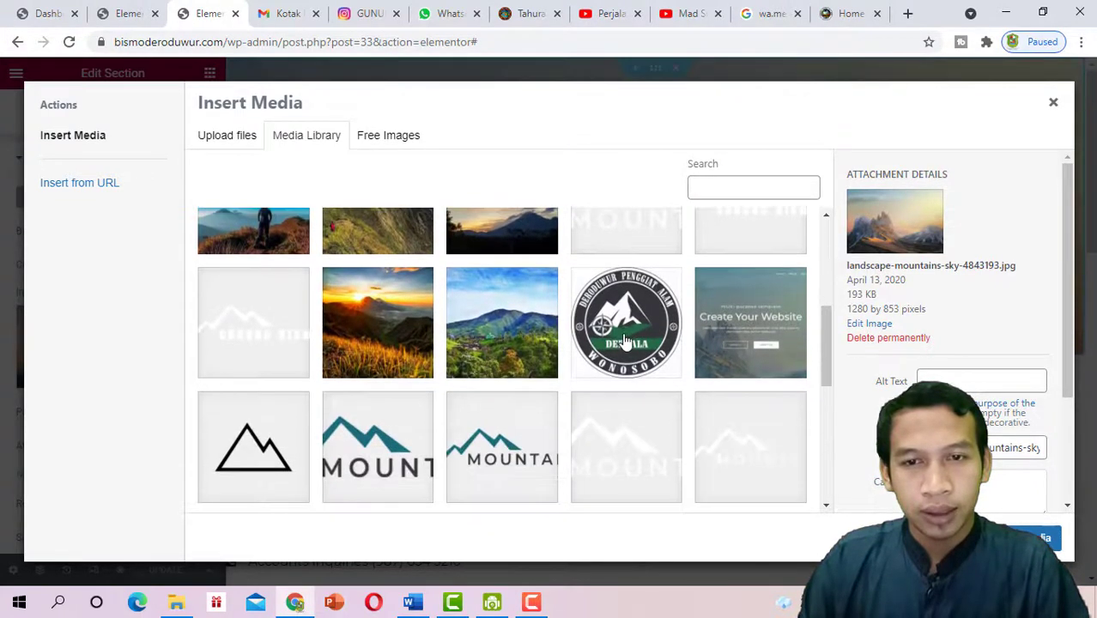
{"action": "scroll", "coordinate": [626, 342], "scroll_direction": "up", "scroll_amount": 3}
{"action": "scroll", "coordinate": [626, 341], "scroll_direction": "up", "scroll_amount": 1}
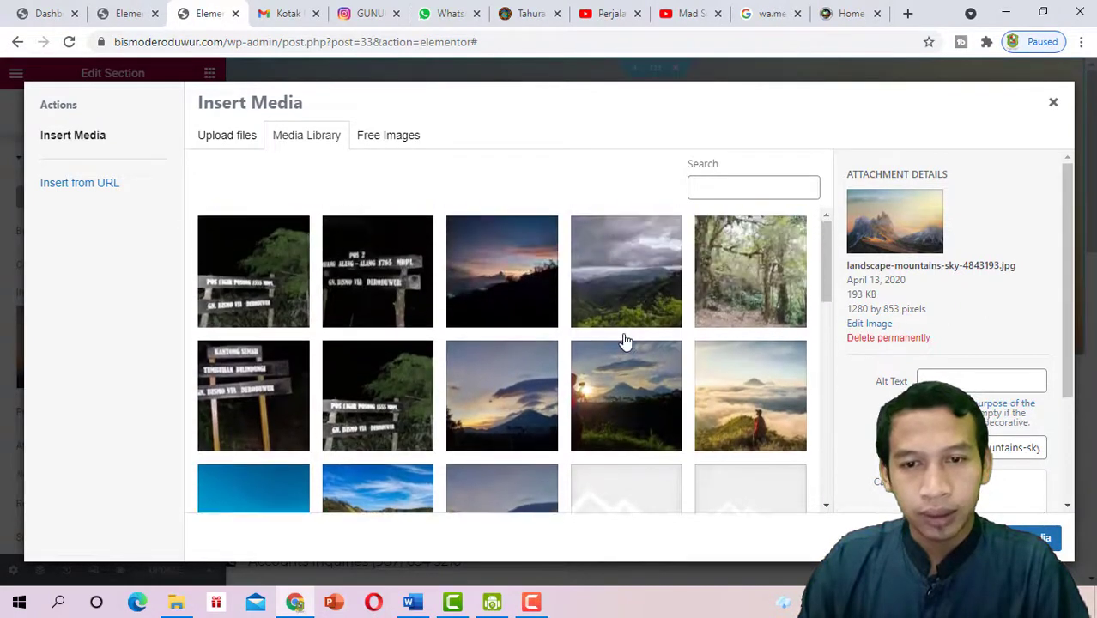
{"action": "scroll", "coordinate": [626, 341], "scroll_direction": "down", "scroll_amount": 2}
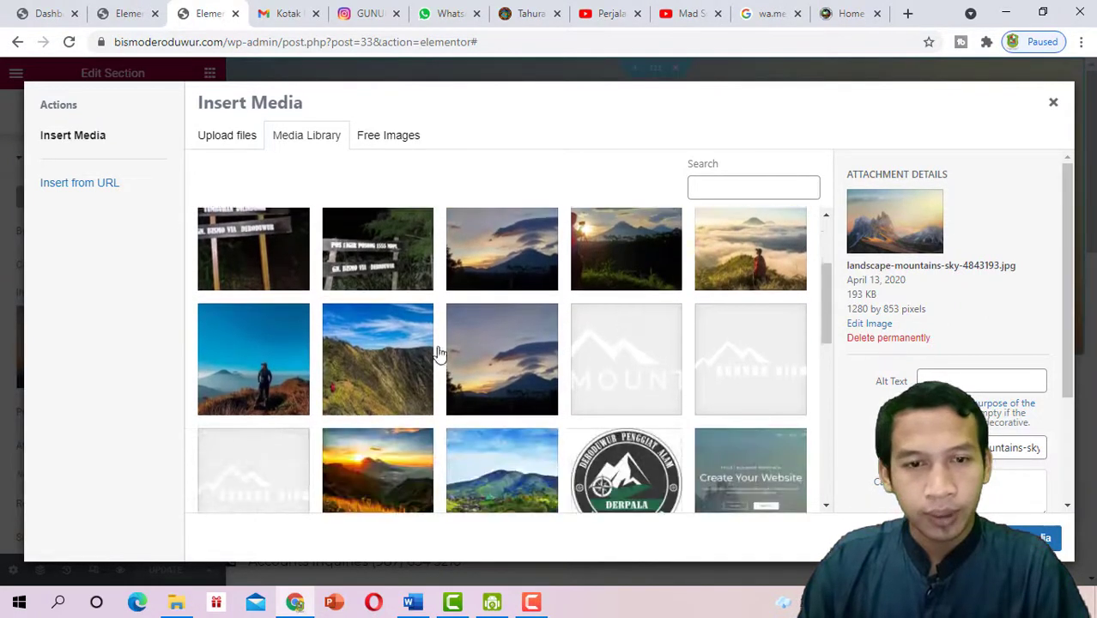
{"action": "left_click", "coordinate": [294, 362]}
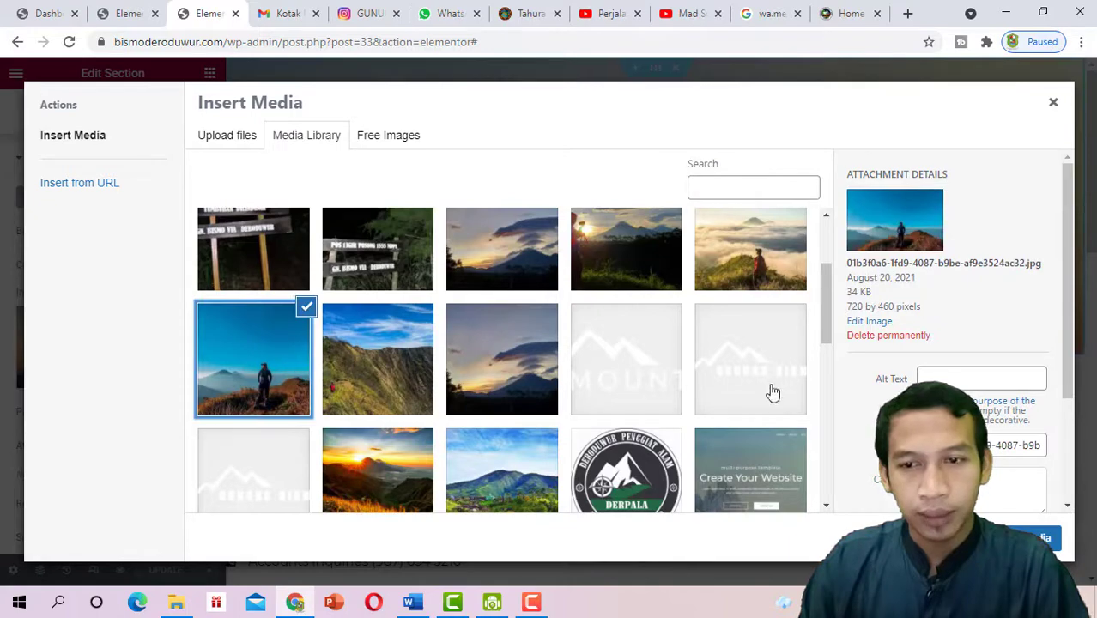
{"action": "left_click", "coordinate": [1023, 539]}
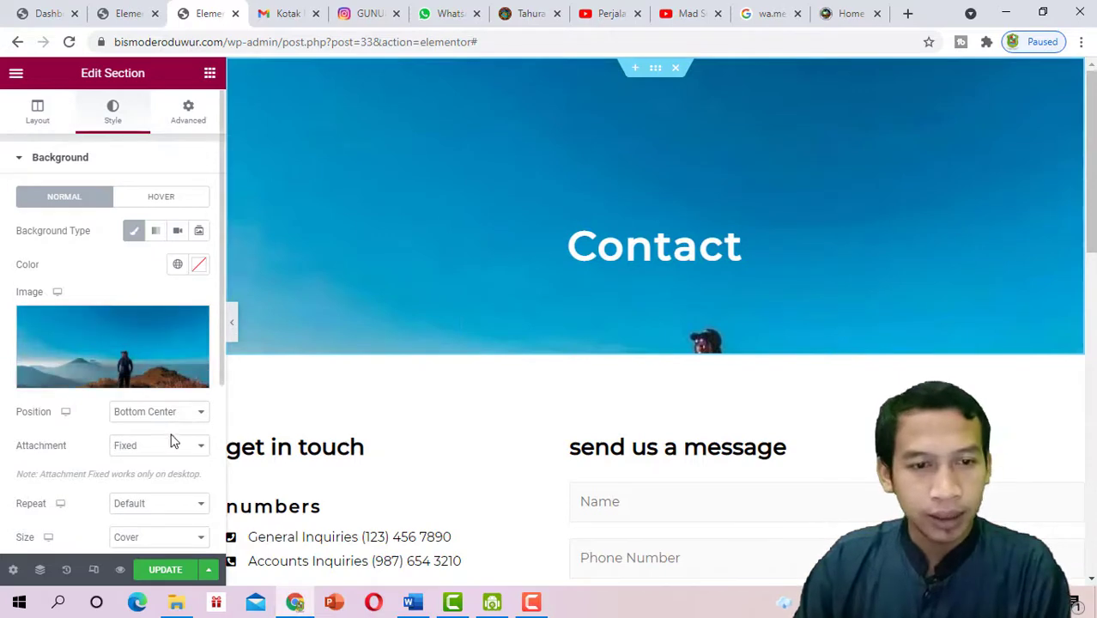
Try the Center Left and Top Center positions for the banner's background image, then set it to Center Center
{"action": "scroll", "coordinate": [171, 442], "scroll_direction": "down", "scroll_amount": 2}
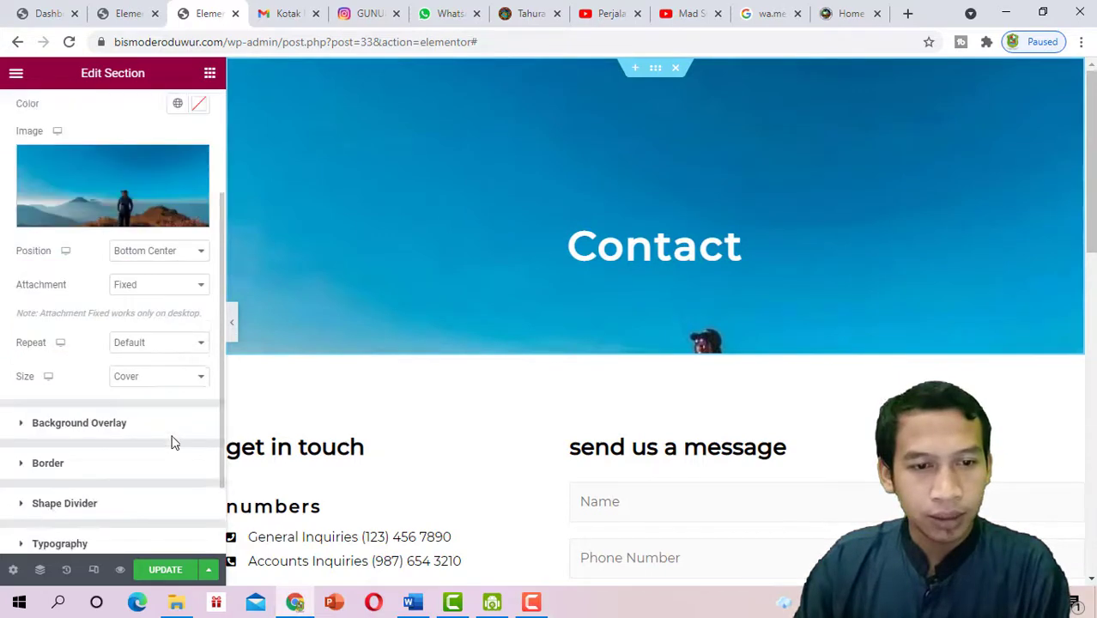
{"action": "left_click", "coordinate": [173, 258]}
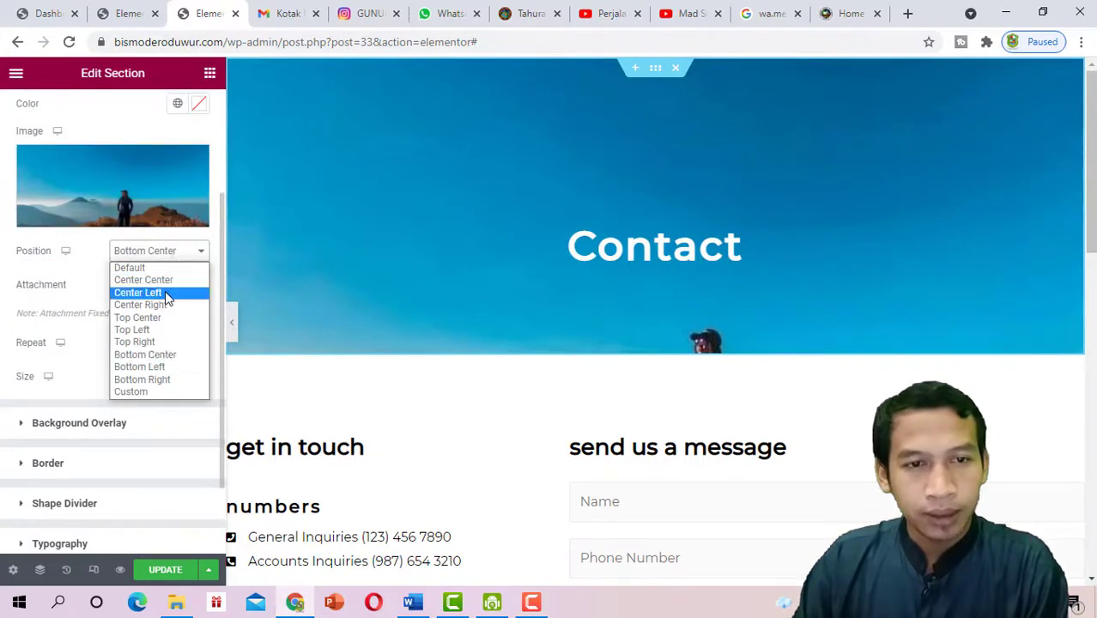
{"action": "left_click", "coordinate": [169, 293]}
{"action": "left_click", "coordinate": [169, 262]}
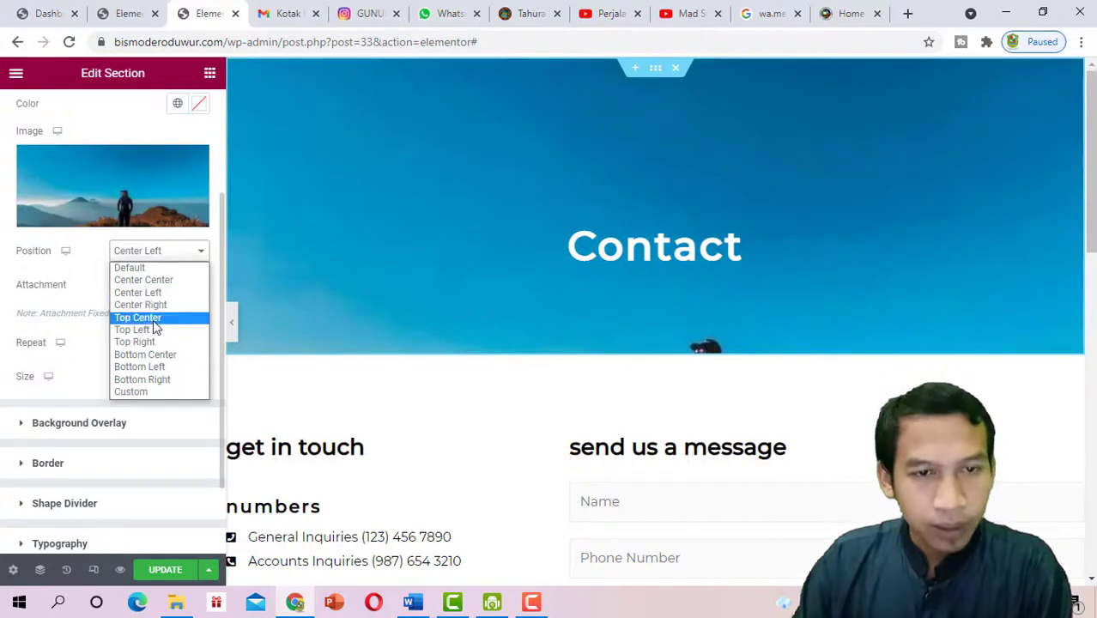
{"action": "left_click", "coordinate": [155, 316]}
{"action": "left_click", "coordinate": [170, 262]}
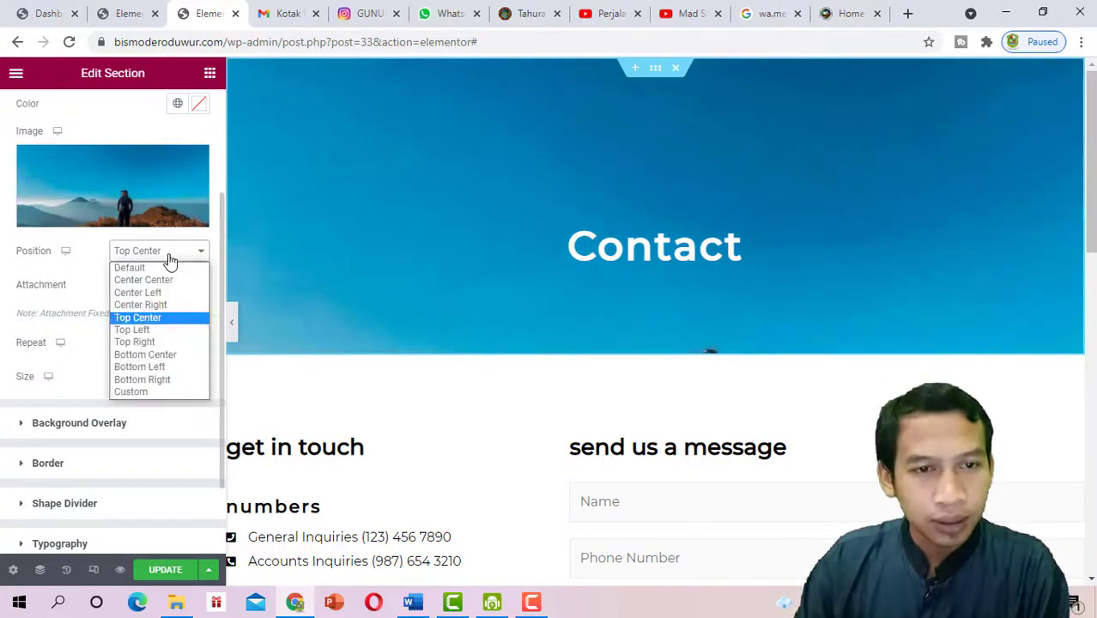
{"action": "left_click", "coordinate": [160, 279]}
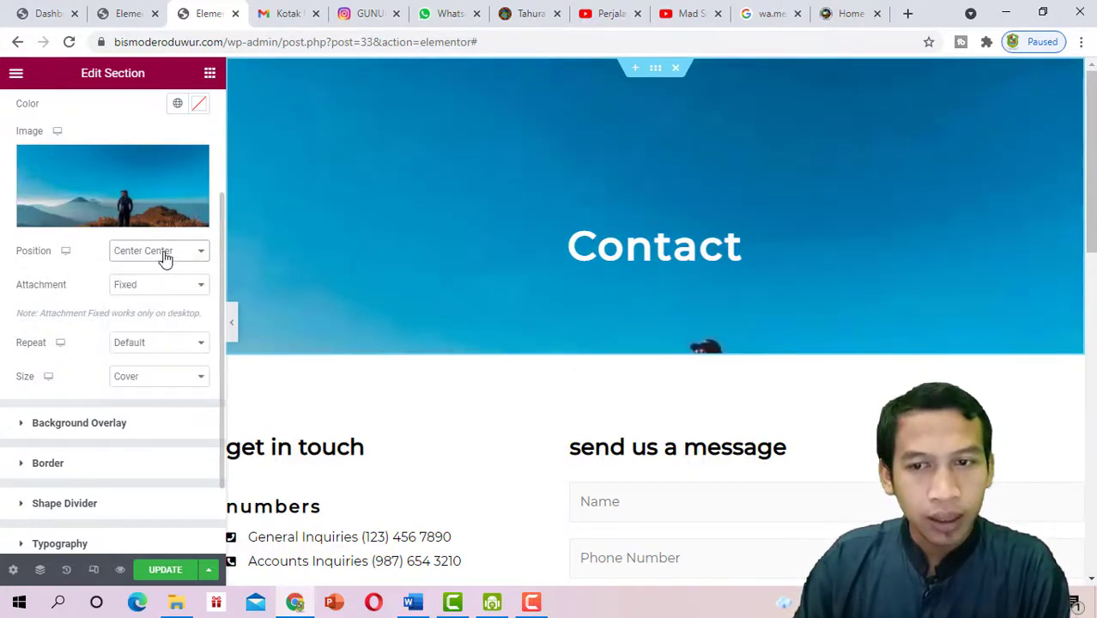
{"action": "left_click", "coordinate": [165, 254]}
{"action": "left_click", "coordinate": [167, 257]}
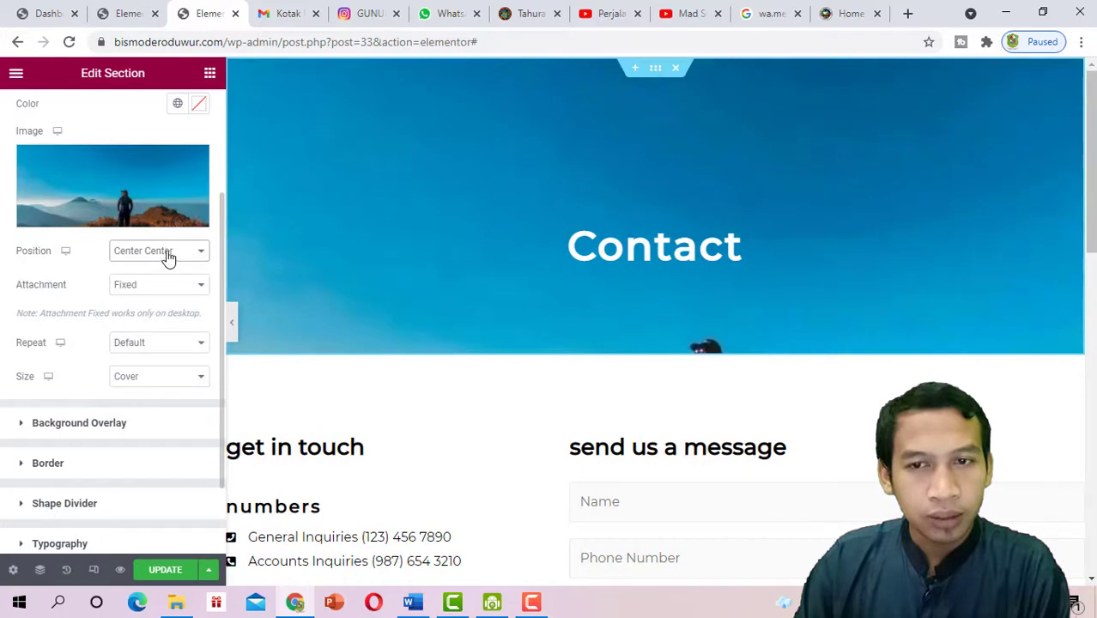
Replace the Contact banner's background image with the media library photo of a photographer facing sunlit mountains, and check it at full width
{"action": "left_click", "coordinate": [232, 322]}
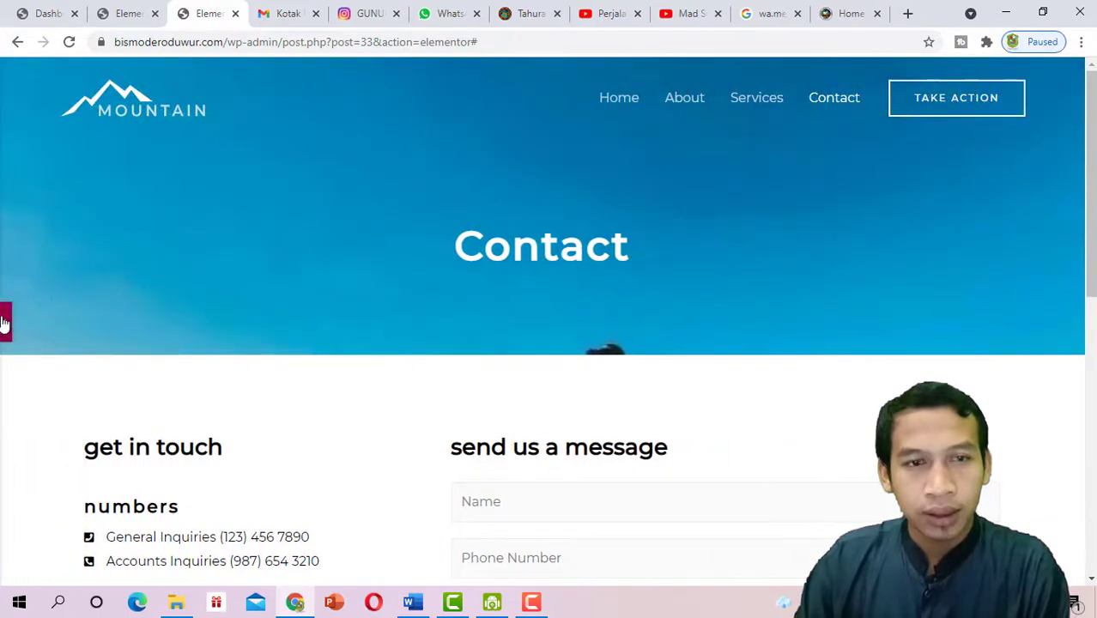
{"action": "left_click", "coordinate": [4, 324]}
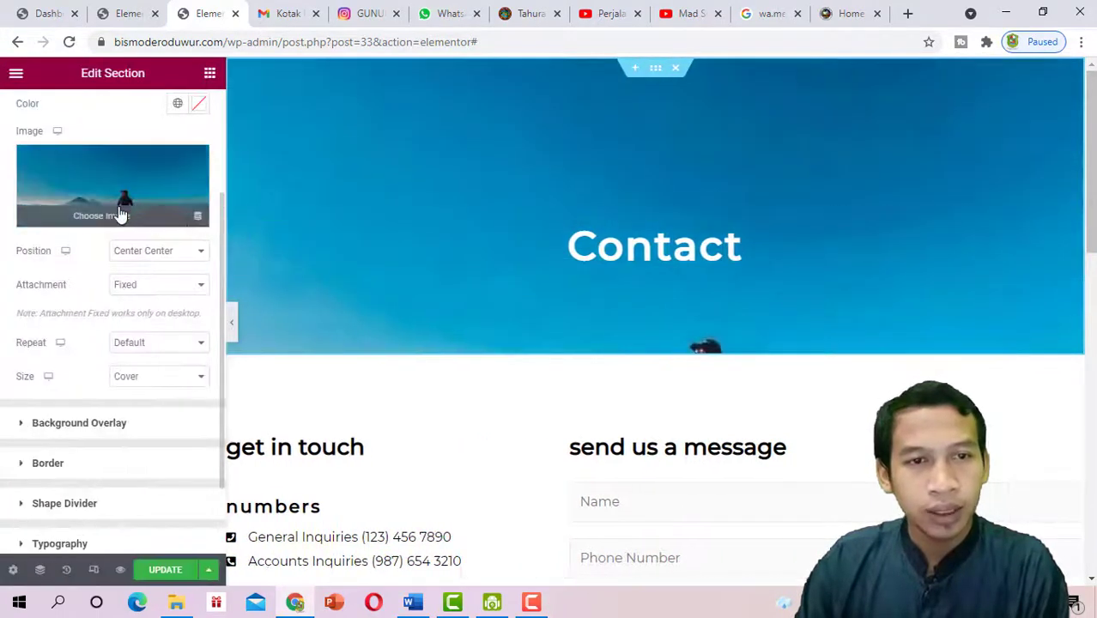
{"action": "left_click", "coordinate": [121, 215]}
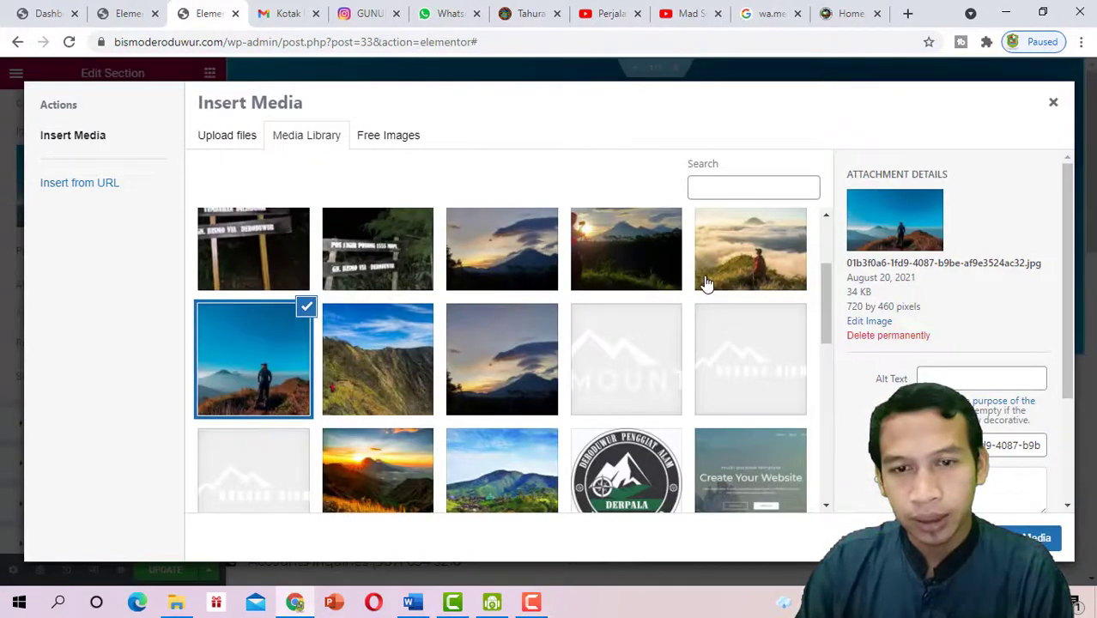
{"action": "scroll", "coordinate": [463, 300], "scroll_direction": "down", "scroll_amount": 1}
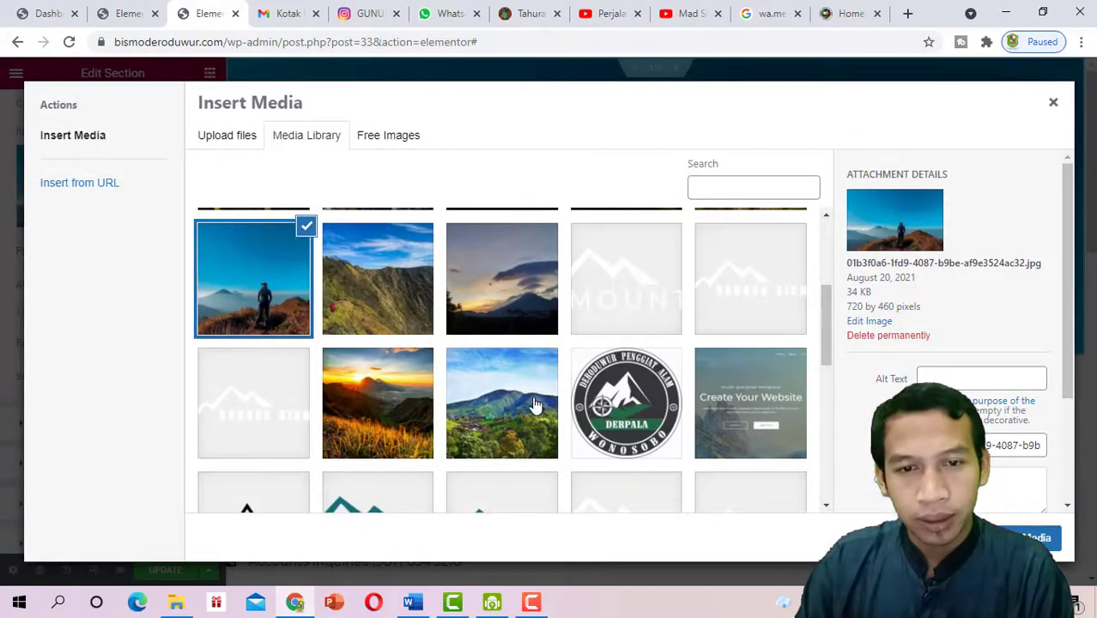
{"action": "left_click", "coordinate": [405, 410]}
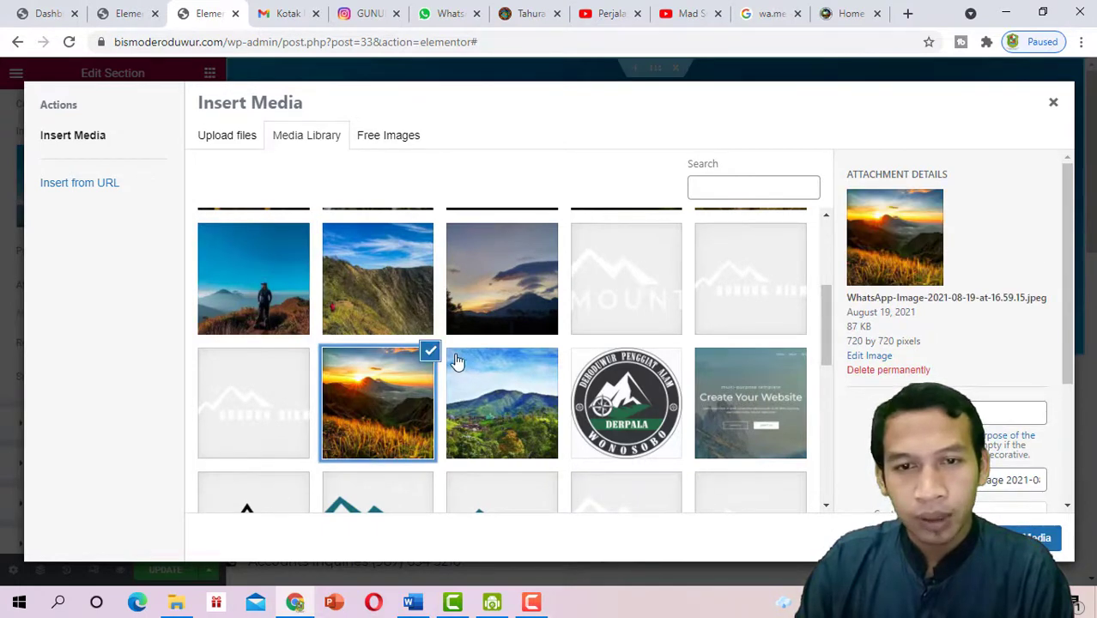
{"action": "scroll", "coordinate": [453, 359], "scroll_direction": "up", "scroll_amount": 3}
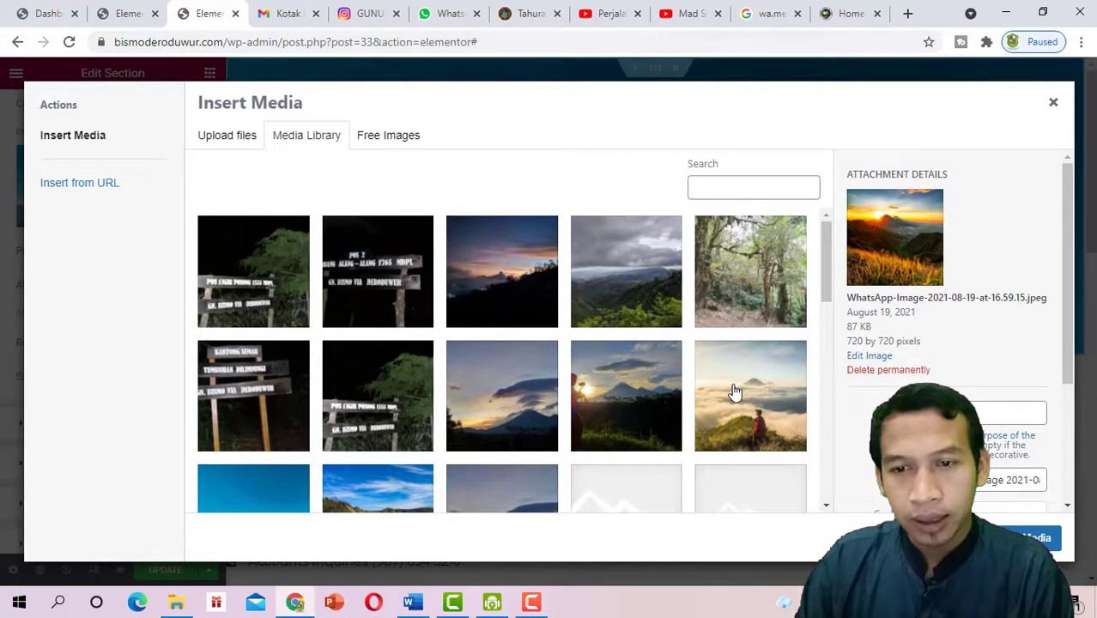
{"action": "left_click", "coordinate": [641, 371]}
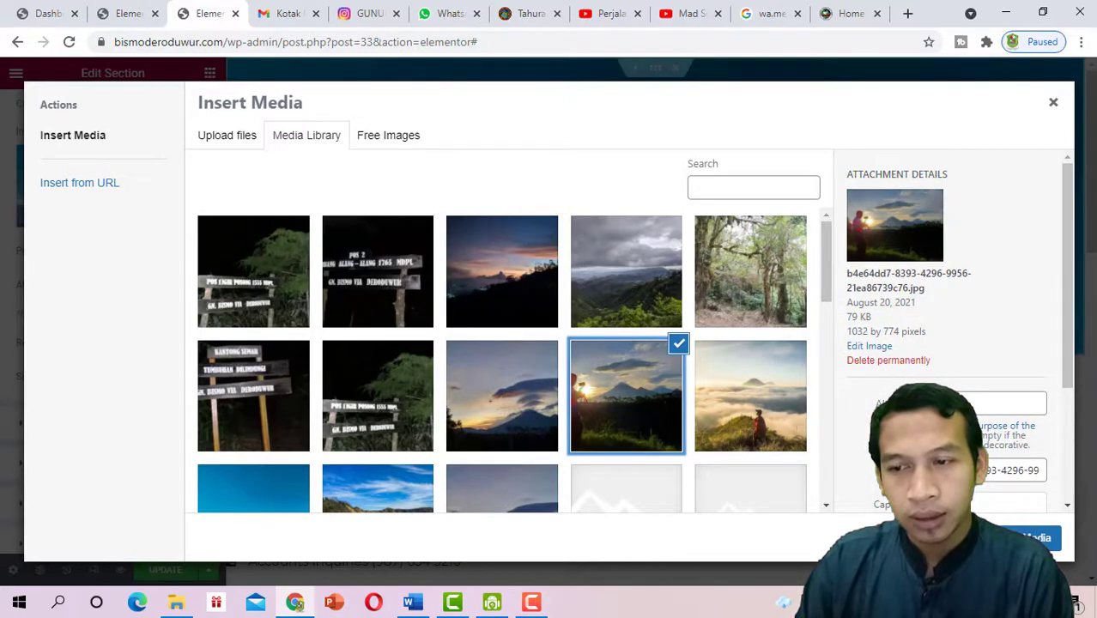
{"action": "left_click", "coordinate": [1025, 539]}
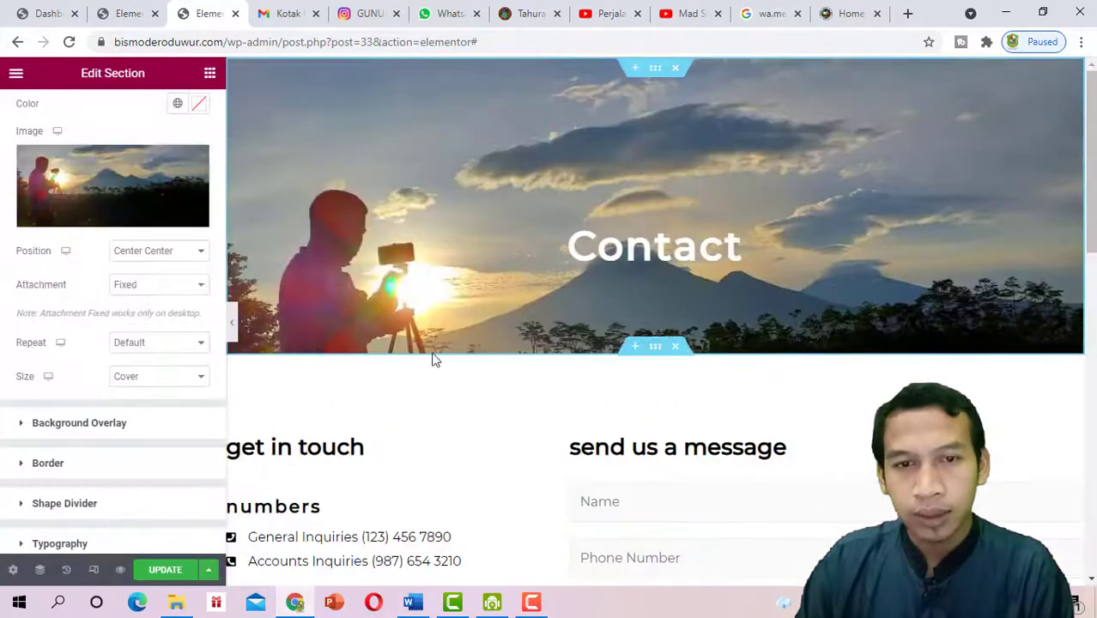
{"action": "left_click", "coordinate": [233, 324]}
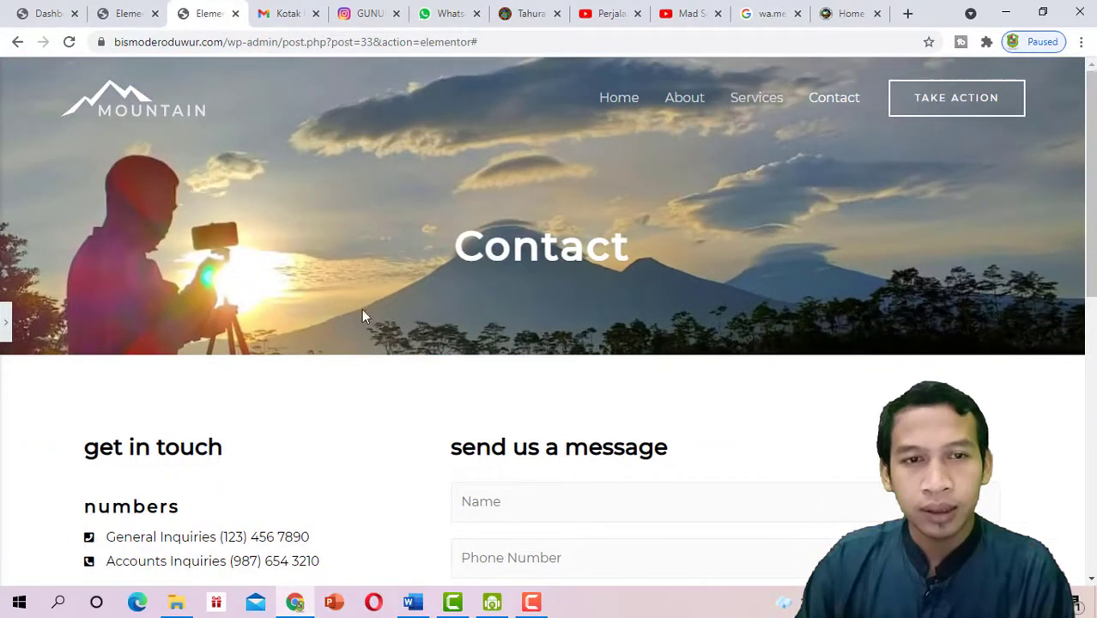
{"action": "left_click", "coordinate": [6, 321]}
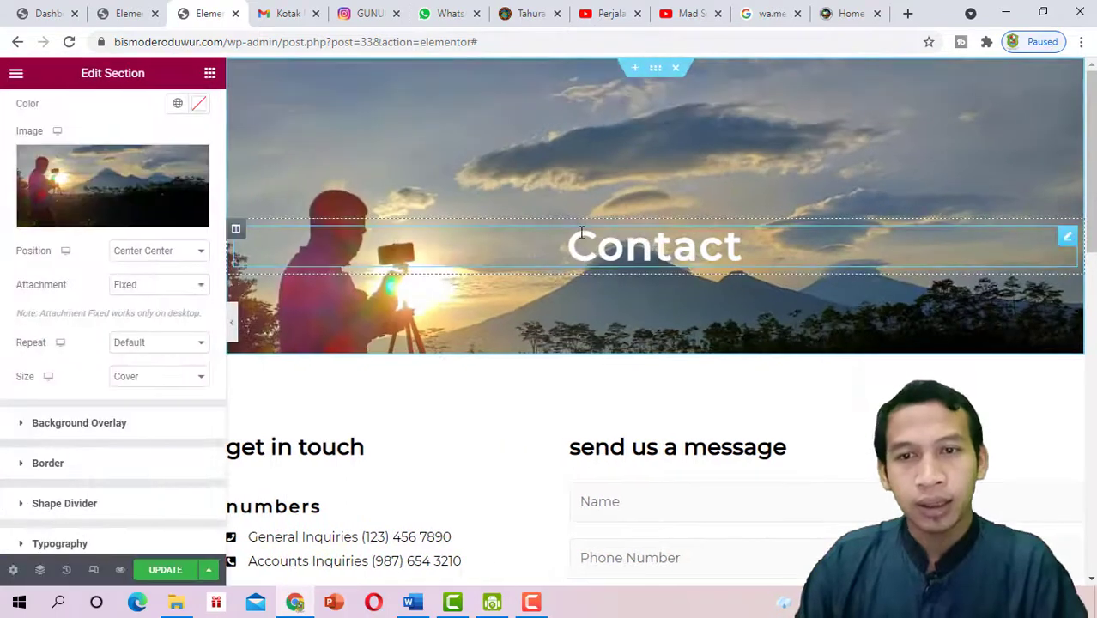
Set the Contact banner's background overlay gradient to first color #050505 with its location at 100
{"action": "scroll", "coordinate": [97, 189], "scroll_direction": "up", "scroll_amount": 3}
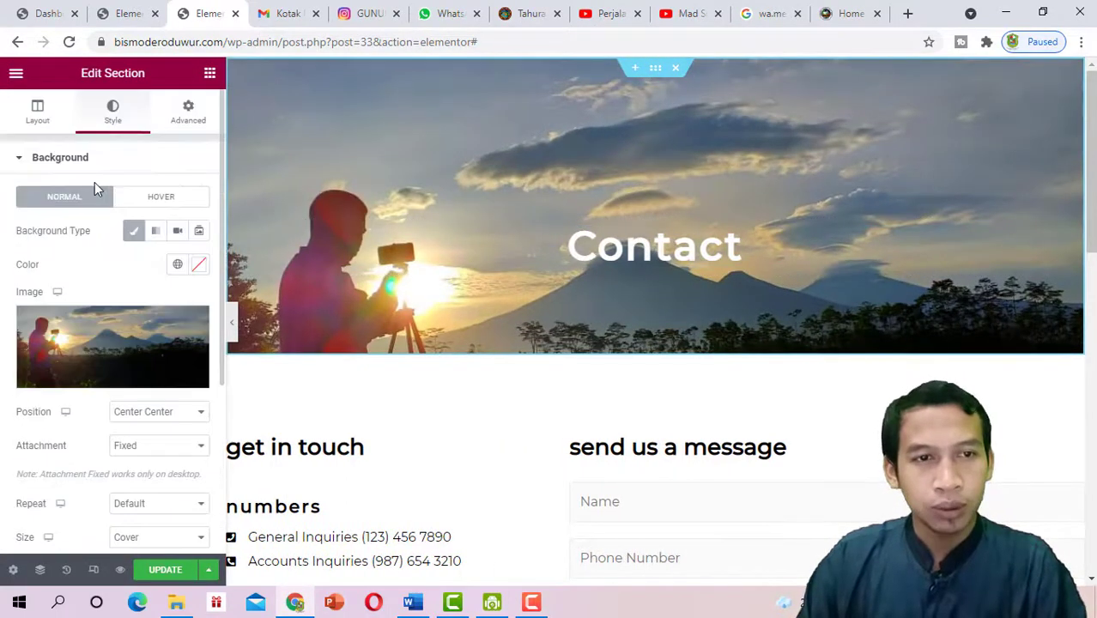
{"action": "left_click", "coordinate": [89, 169]}
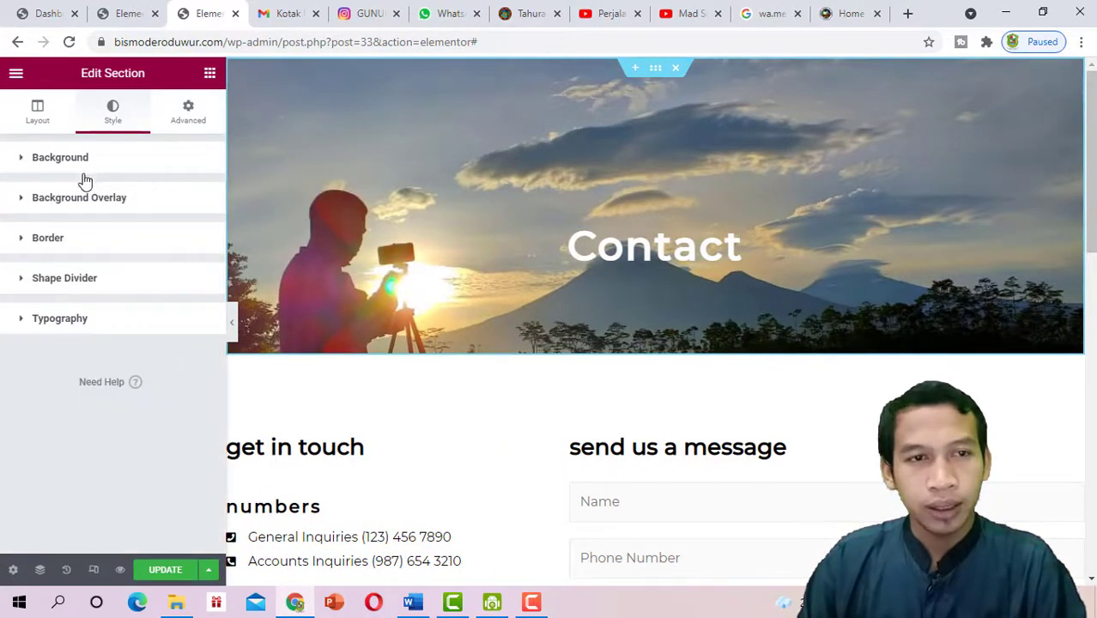
{"action": "left_click", "coordinate": [85, 199]}
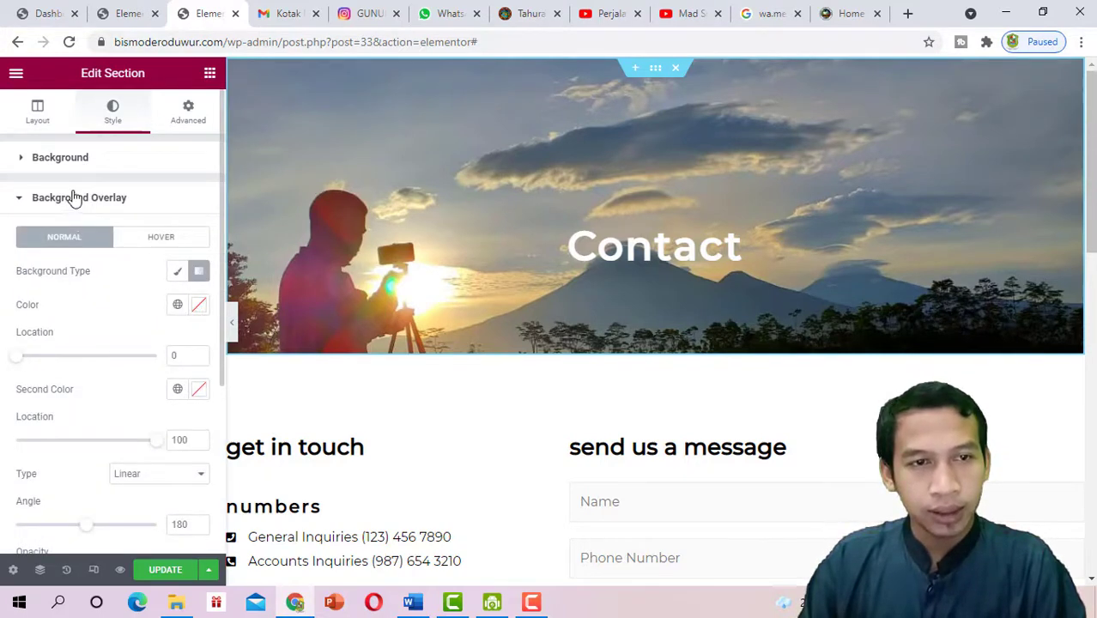
{"action": "left_click", "coordinate": [76, 198]}
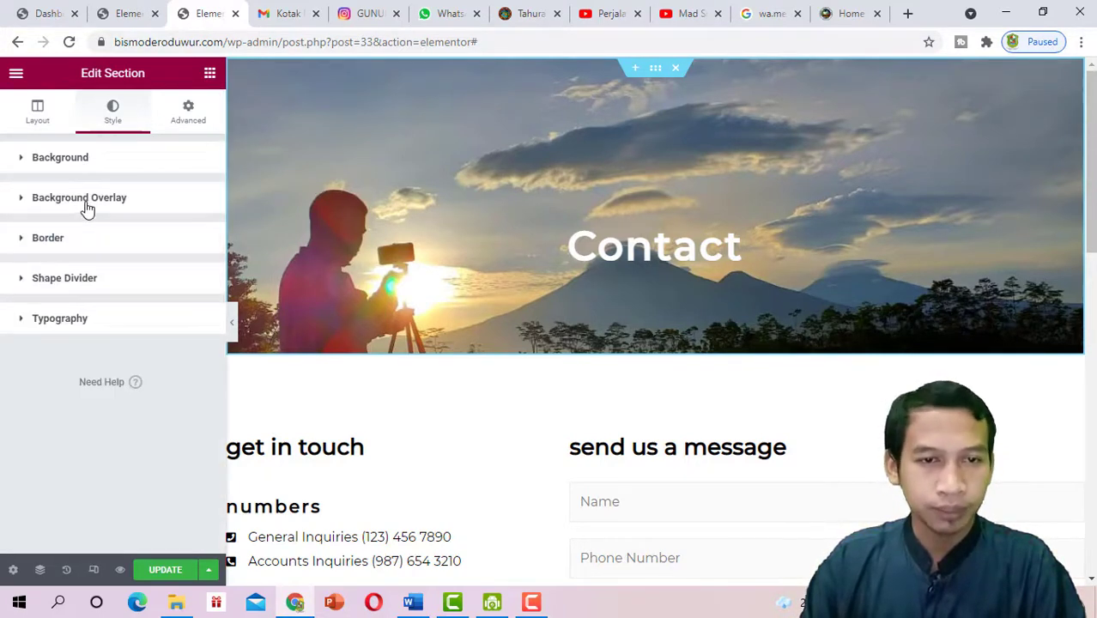
{"action": "left_click", "coordinate": [86, 206]}
{"action": "left_click", "coordinate": [198, 308]}
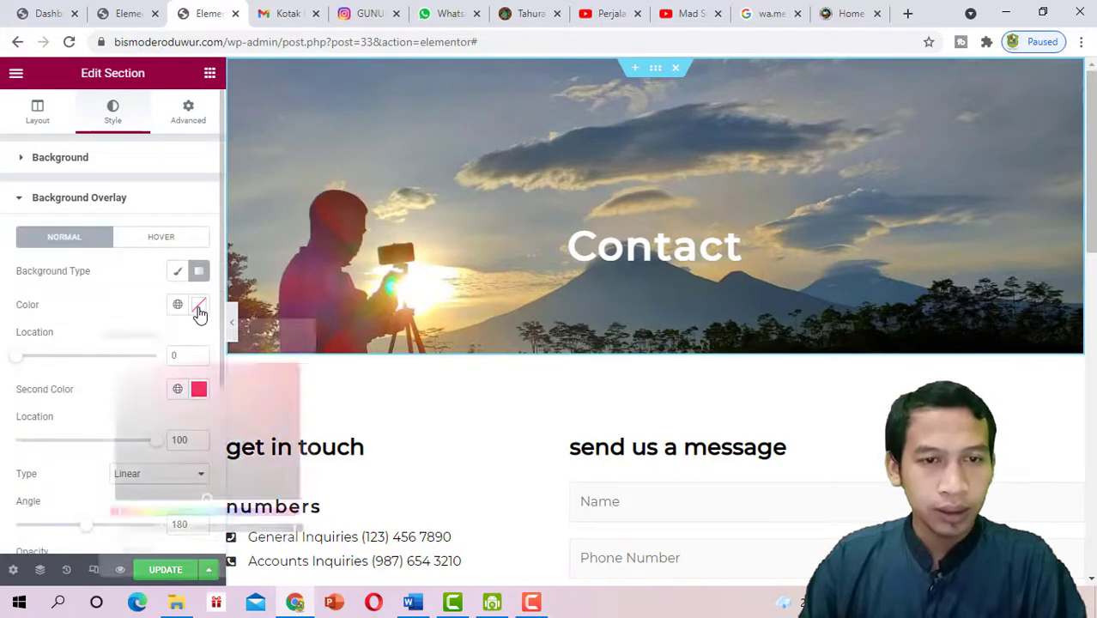
{"action": "left_click_drag", "start_coordinate": [158, 454], "coordinate": [113, 496]}
{"action": "left_click", "coordinate": [66, 306]}
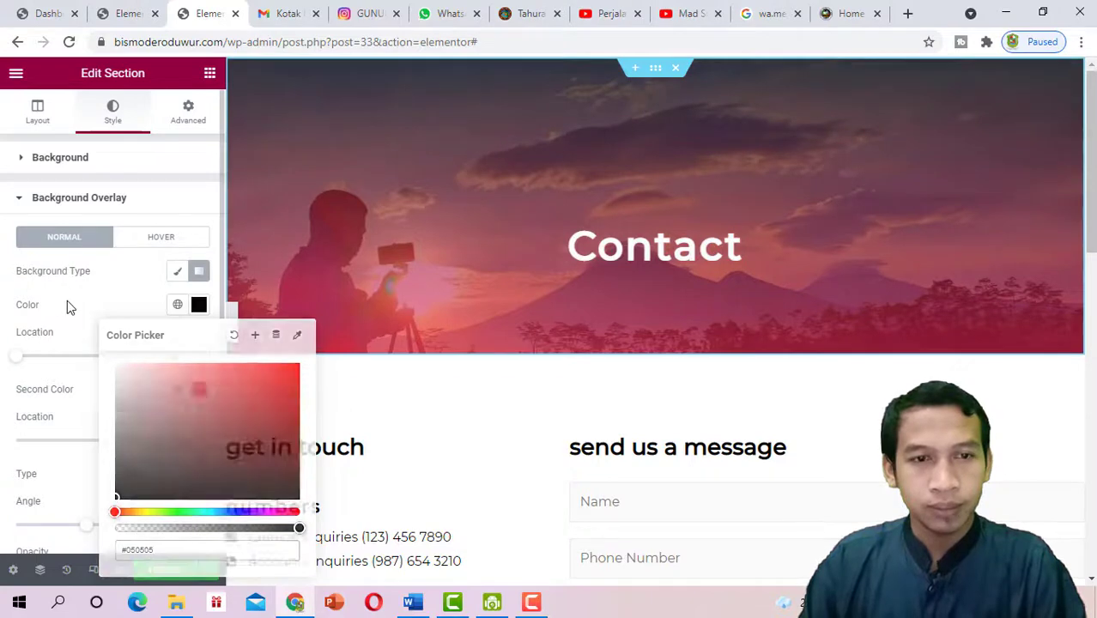
{"action": "left_click_drag", "start_coordinate": [36, 364], "coordinate": [166, 380]}
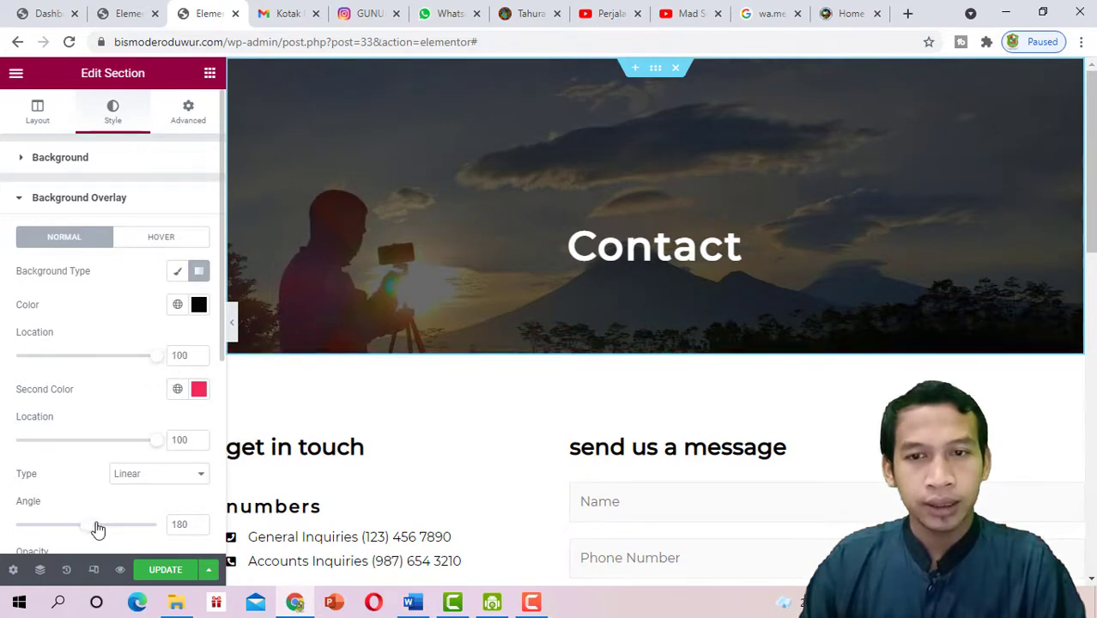
Set the banner overlay's gradient angle to 190 and its opacity to 0.67
{"action": "mouse_move", "coordinate": [97, 530]}
{"action": "left_mouse_down"}
{"action": "mouse_move", "coordinate": [140, 526]}
{"action": "mouse_move", "coordinate": [51, 519]}
{"action": "mouse_move", "coordinate": [94, 529]}
{"action": "left_mouse_up"}
{"action": "left_click_drag", "start_coordinate": [140, 363], "coordinate": [181, 368]}
{"action": "scroll", "coordinate": [152, 371], "scroll_direction": "down", "scroll_amount": 2}
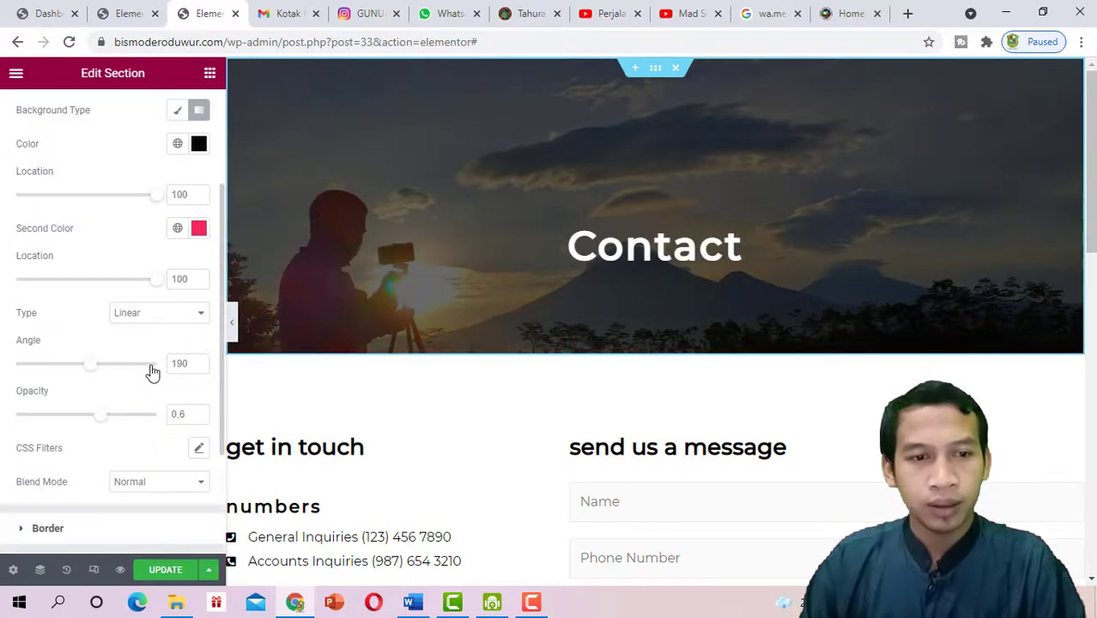
{"action": "mouse_move", "coordinate": [107, 423]}
{"action": "left_mouse_down"}
{"action": "mouse_move", "coordinate": [14, 421]}
{"action": "mouse_move", "coordinate": [154, 442]}
{"action": "mouse_move", "coordinate": [76, 432]}
{"action": "mouse_move", "coordinate": [110, 433]}
{"action": "left_mouse_up"}
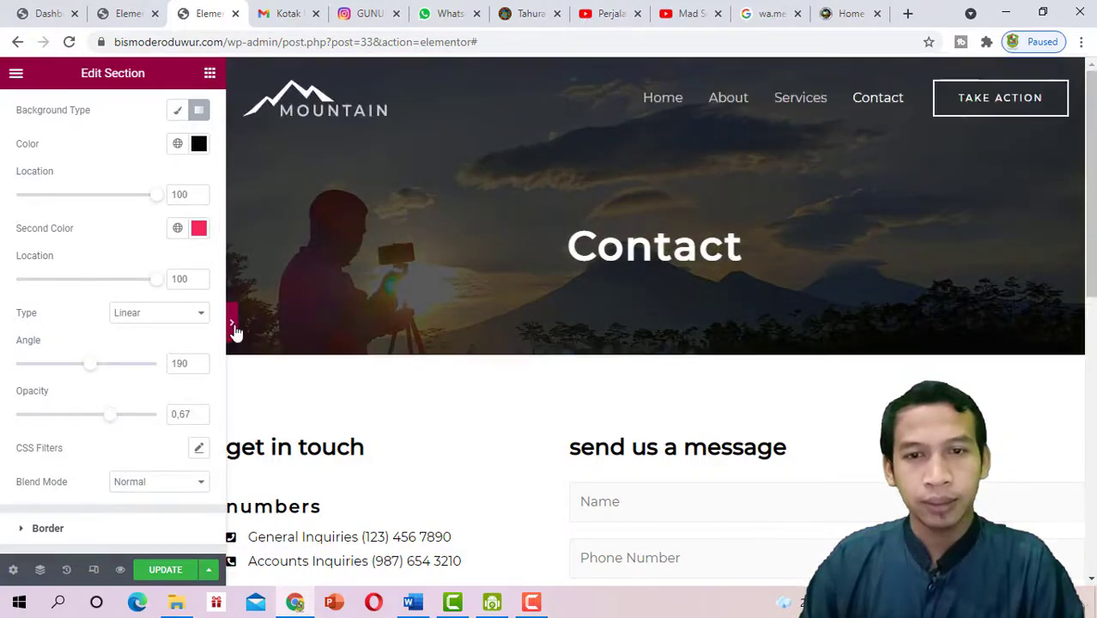
Check the darkened Contact banner at full width and save the page update
{"action": "left_click", "coordinate": [232, 326]}
{"action": "scroll", "coordinate": [692, 305], "scroll_direction": "down", "scroll_amount": 2}
{"action": "scroll", "coordinate": [724, 356], "scroll_direction": "up", "scroll_amount": 2}
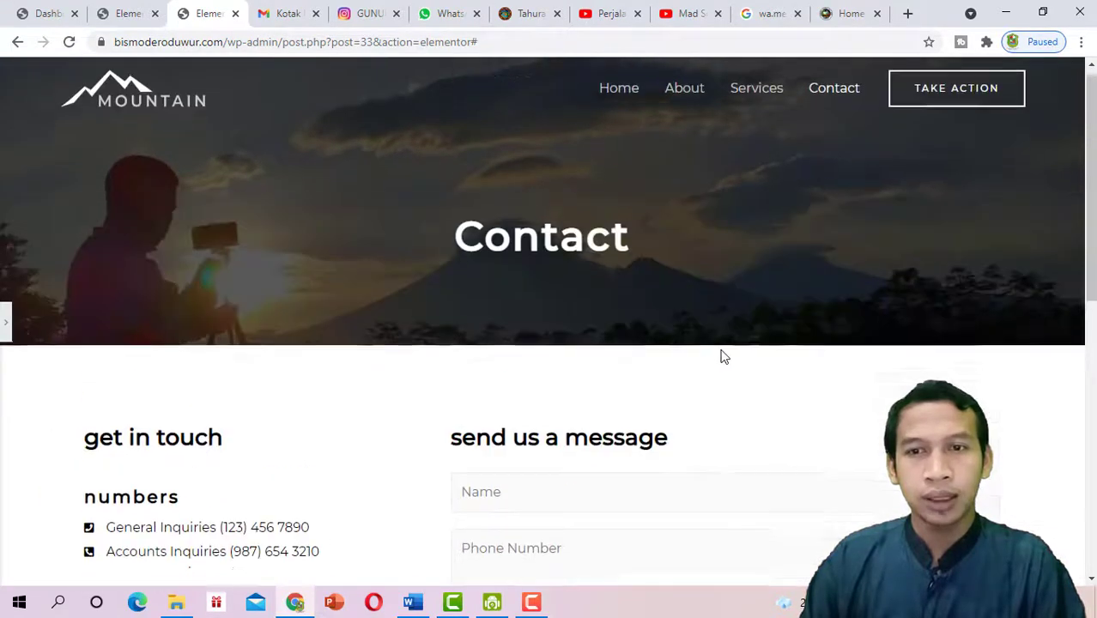
{"action": "left_click", "coordinate": [3, 327]}
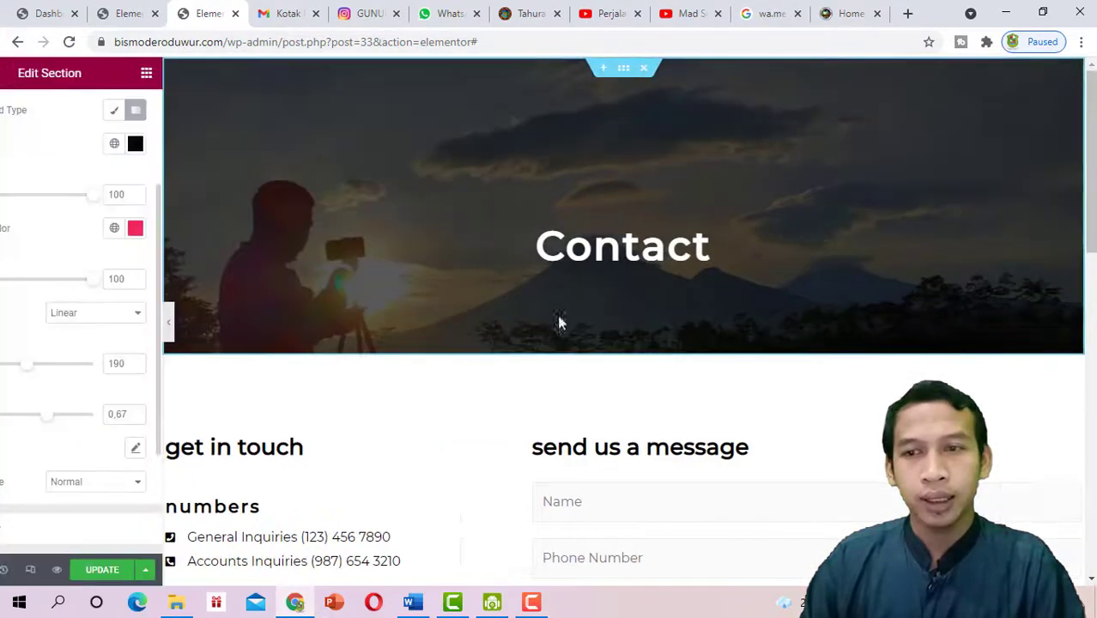
{"action": "left_click", "coordinate": [176, 571]}
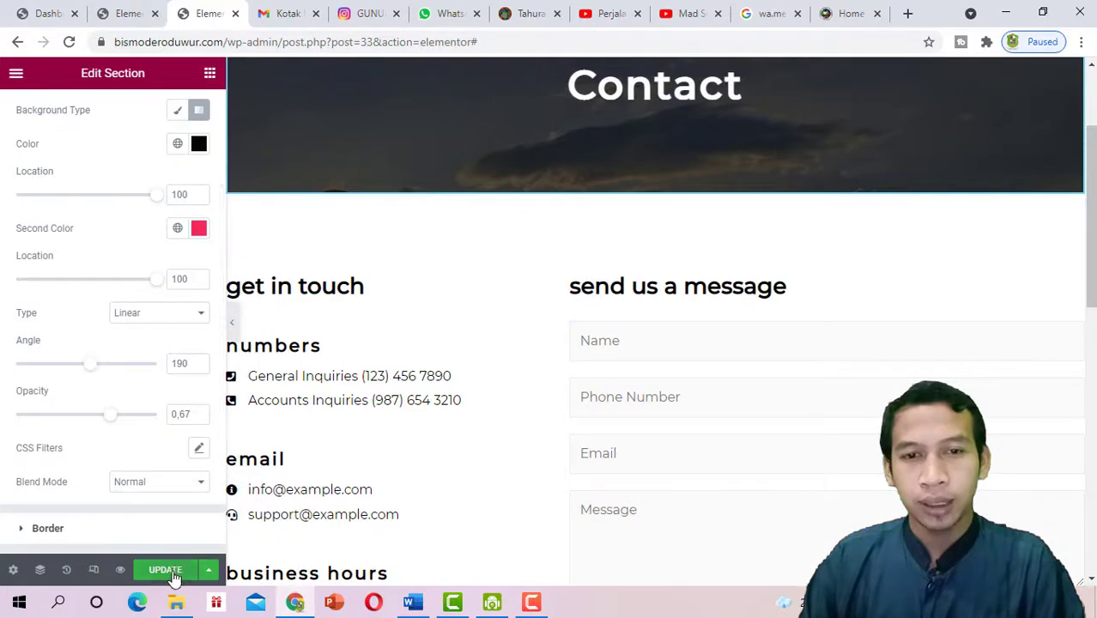
{"action": "left_click", "coordinate": [232, 327]}
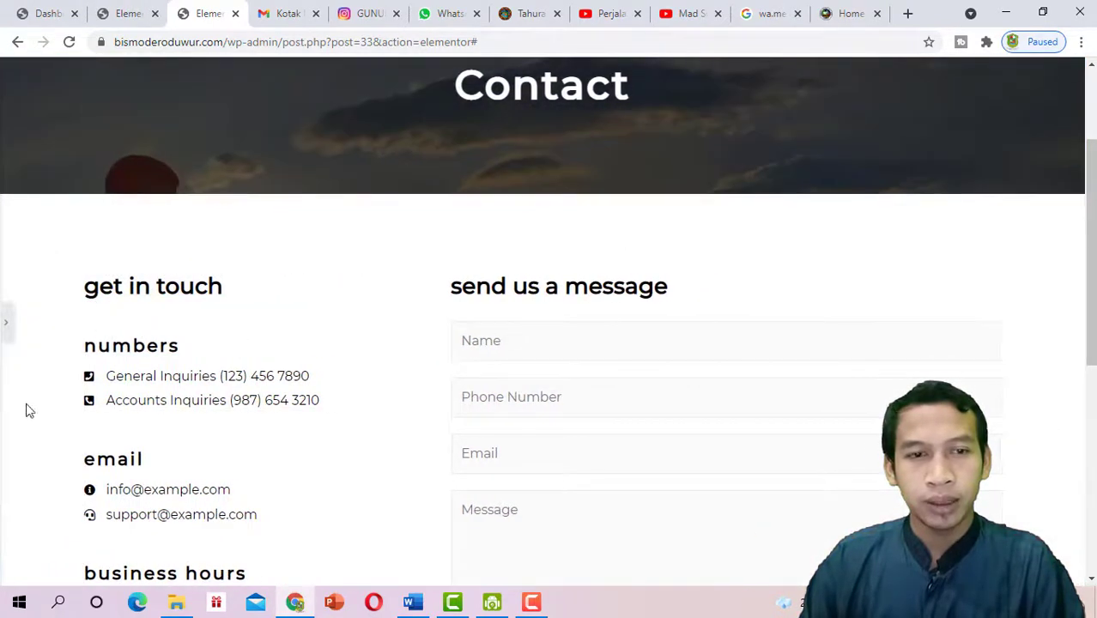
{"action": "left_click", "coordinate": [4, 330]}
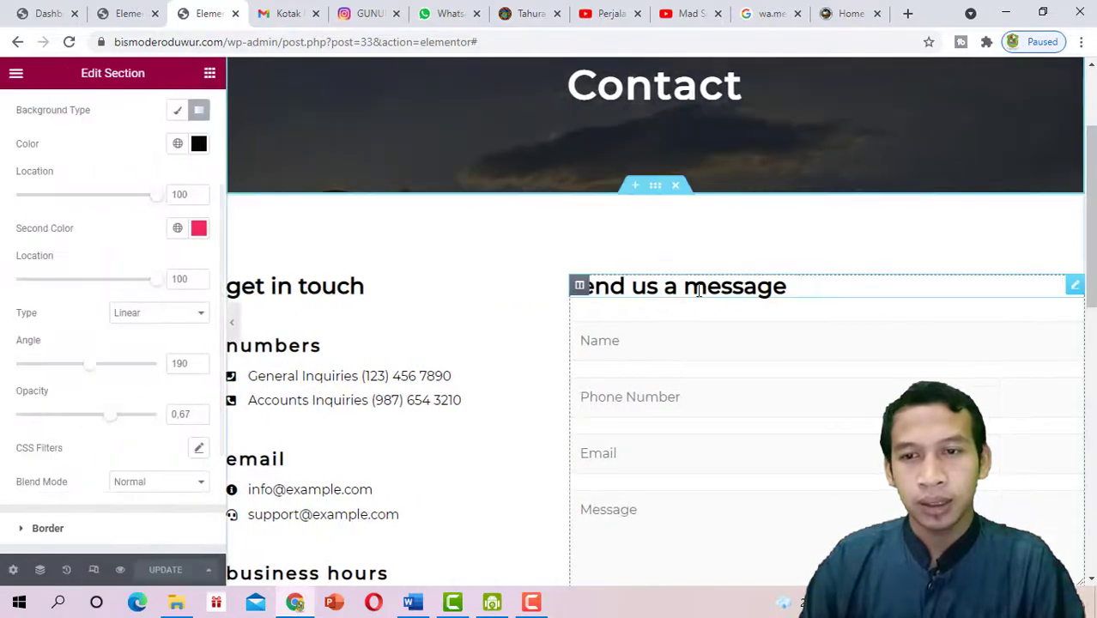
Change the title of the "Send Us a Message" heading above the form to "Hubungi kami"
{"action": "left_click", "coordinate": [698, 292]}
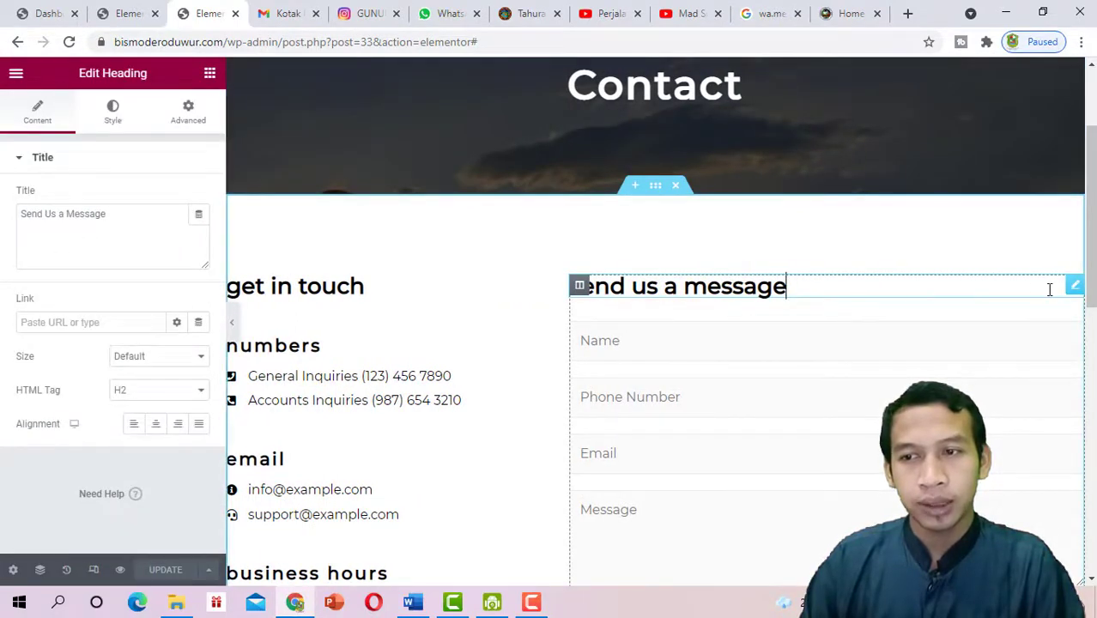
{"action": "left_click_drag", "start_coordinate": [109, 218], "coordinate": [5, 236]}
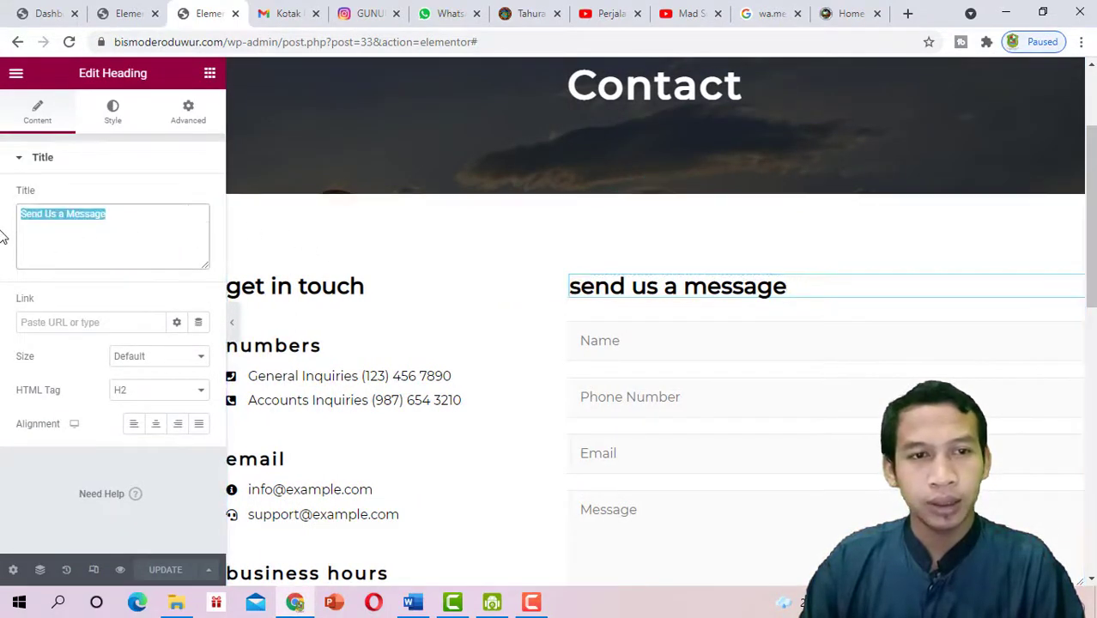
{"action": "type", "text": "Hubungi kami"}
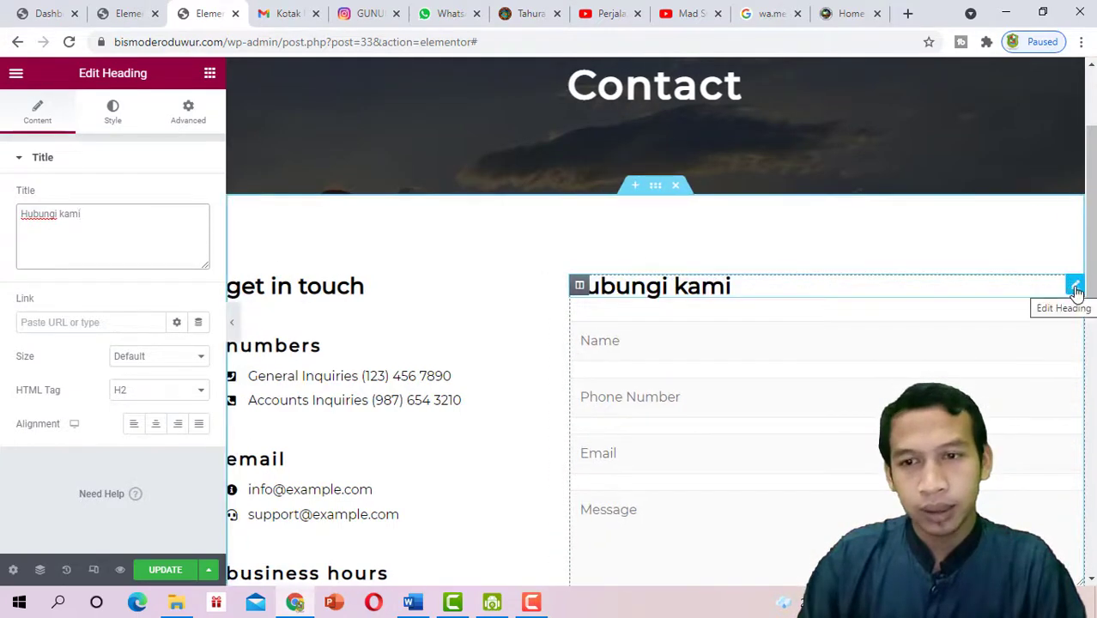
Set the text transform of the form heading's typography to Capitalize
{"action": "left_click", "coordinate": [115, 123]}
{"action": "left_click", "coordinate": [197, 232]}
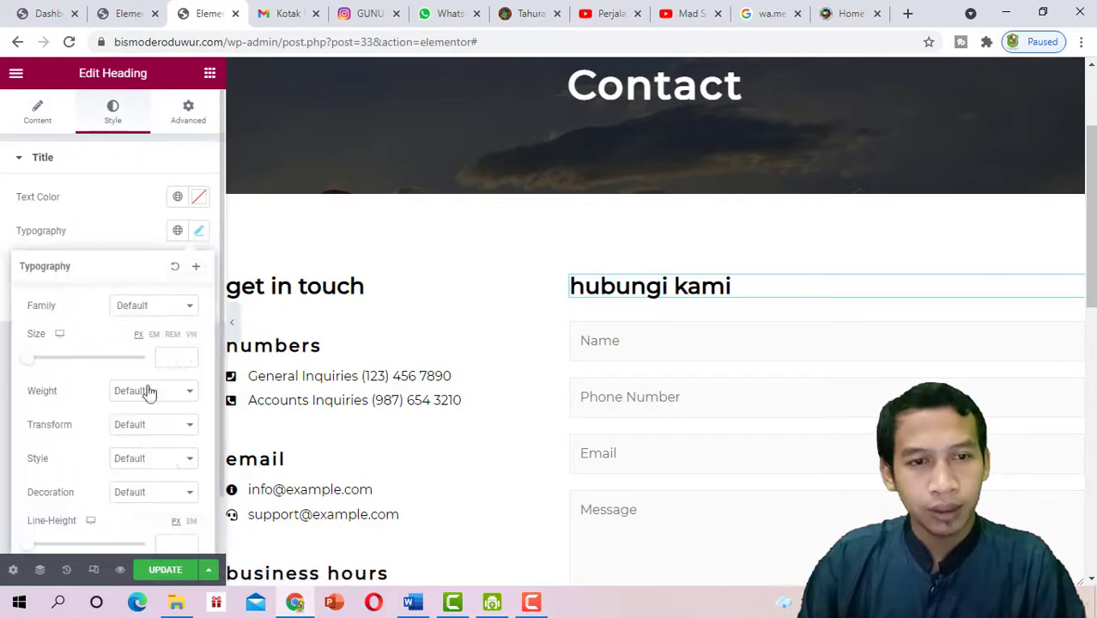
{"action": "left_click", "coordinate": [162, 429]}
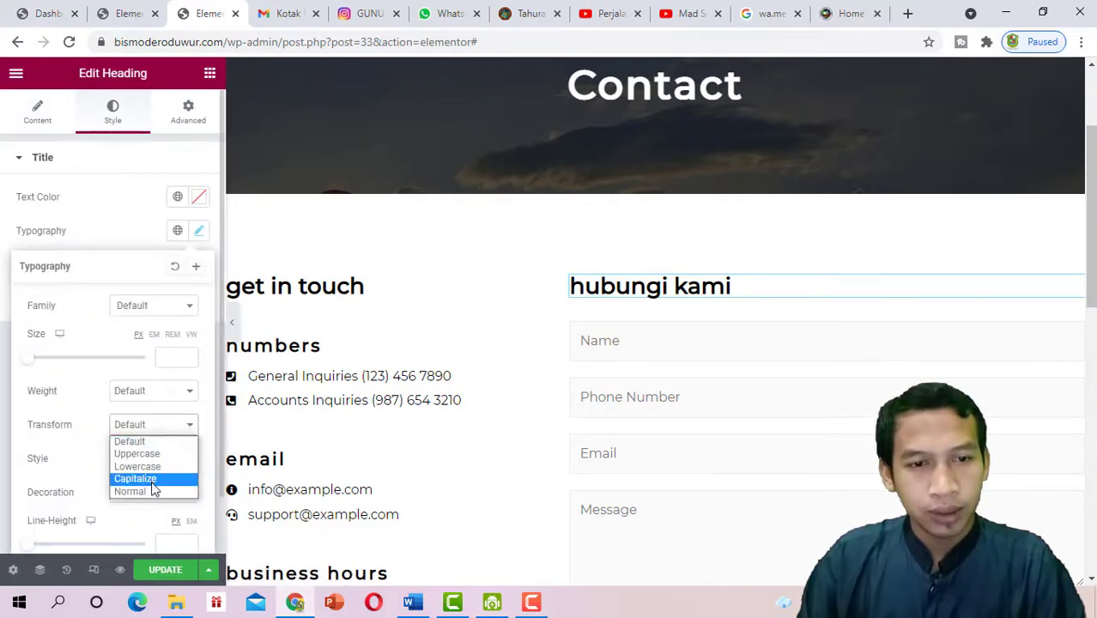
{"action": "left_click", "coordinate": [152, 477]}
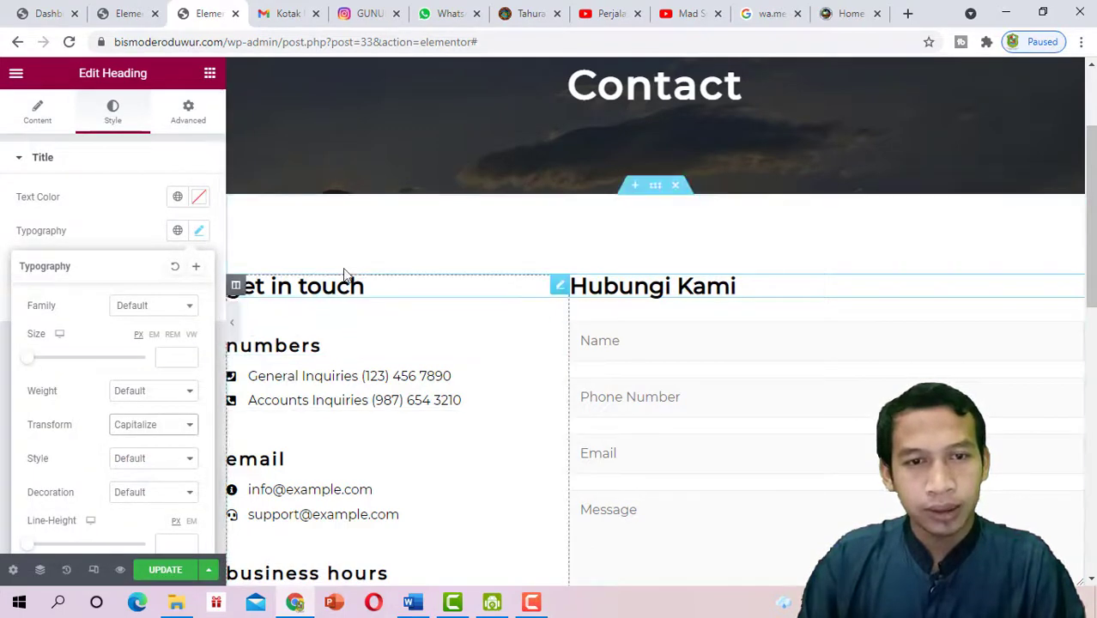
Delete the "Get in Touch" heading above the numbers list
{"action": "left_click", "coordinate": [364, 288]}
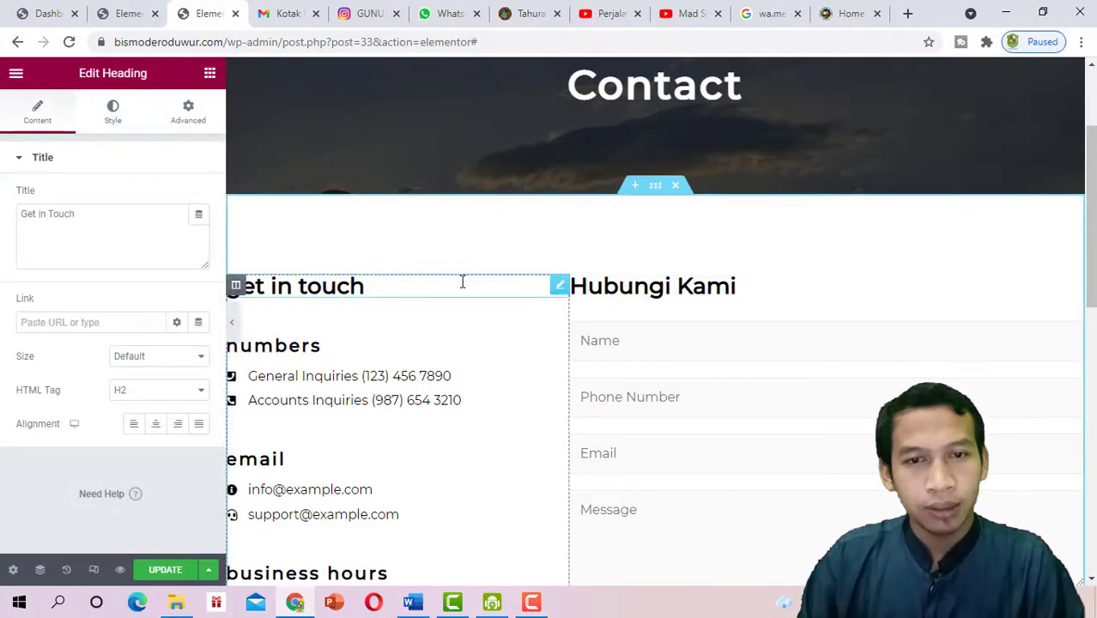
{"action": "left_click_drag", "start_coordinate": [113, 218], "coordinate": [12, 222]}
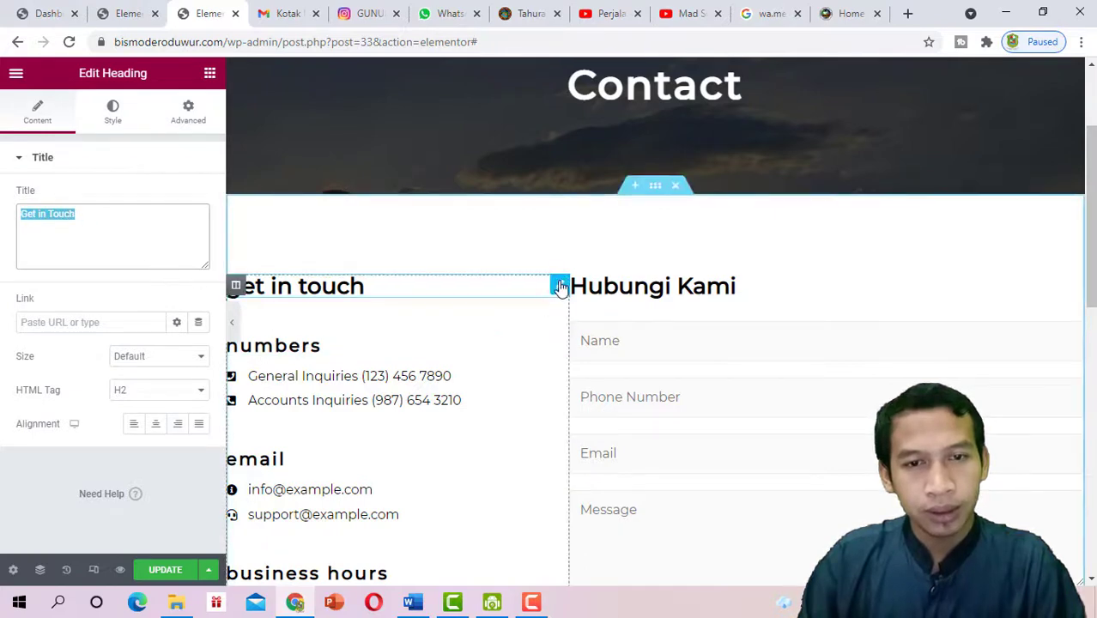
{"action": "right_click", "coordinate": [559, 287]}
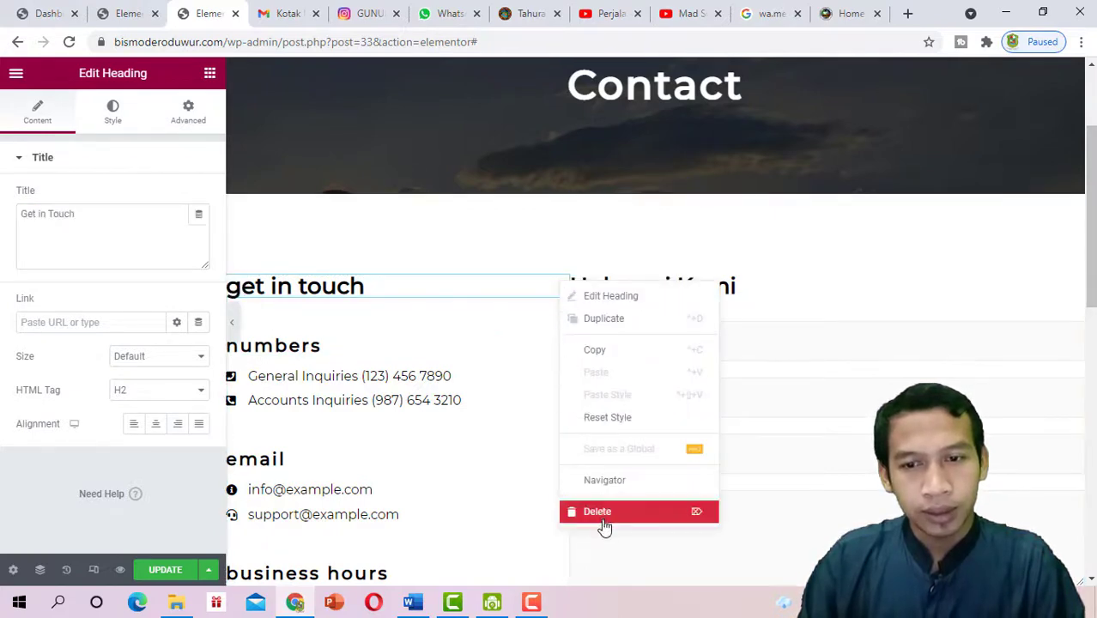
{"action": "left_click", "coordinate": [598, 512]}
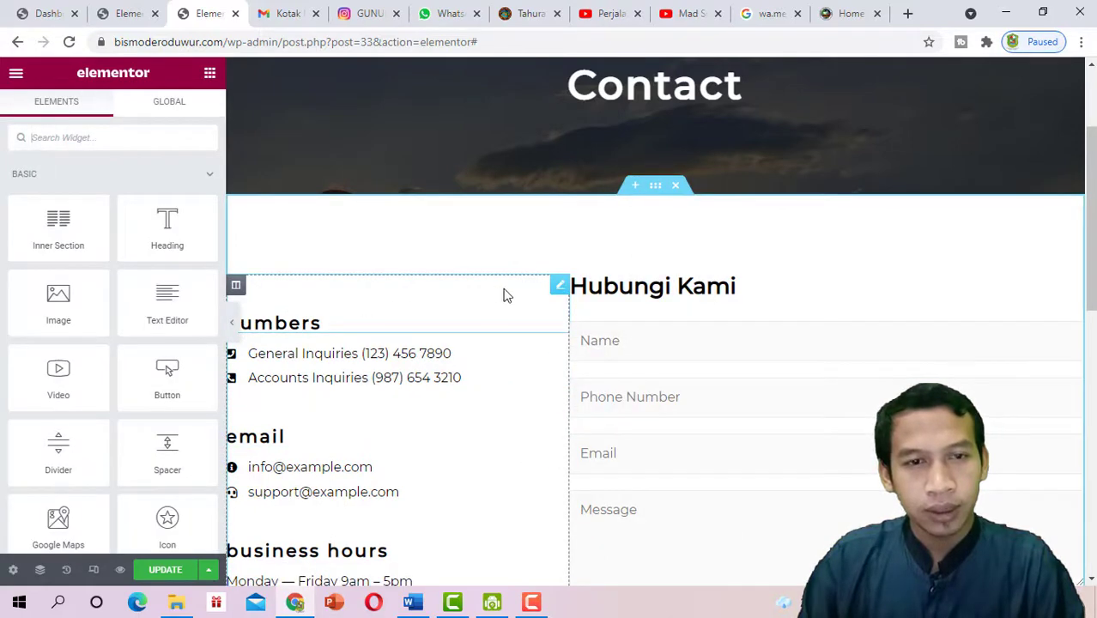
Restore the deleted "Get in Touch" heading from the edit history and change its title to "Kontak kami"
{"action": "left_click", "coordinate": [68, 569]}
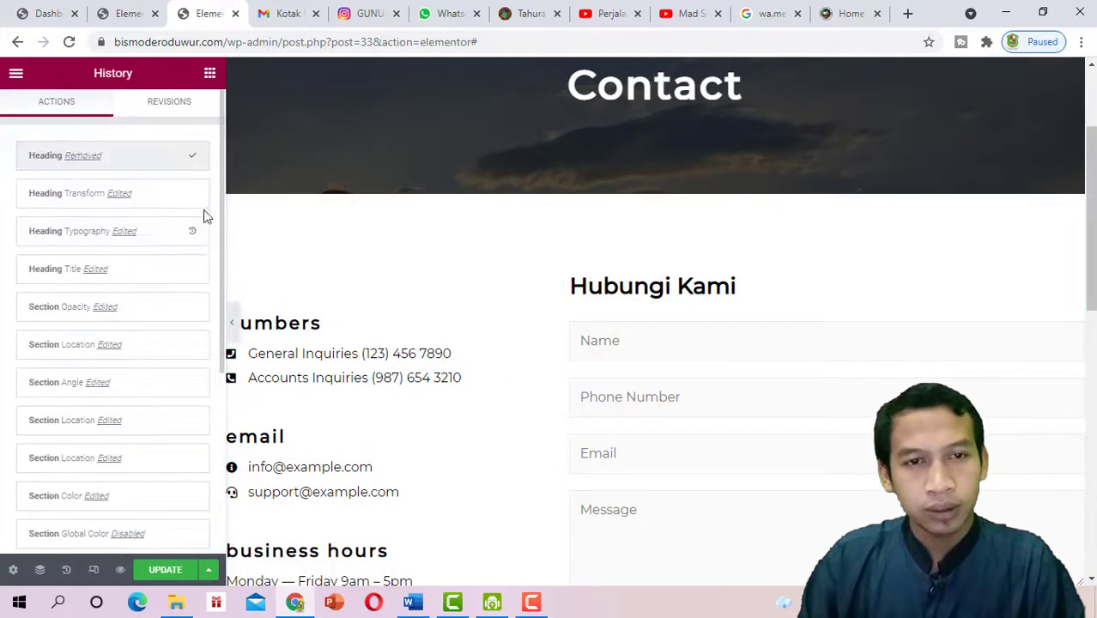
{"action": "left_click", "coordinate": [199, 199]}
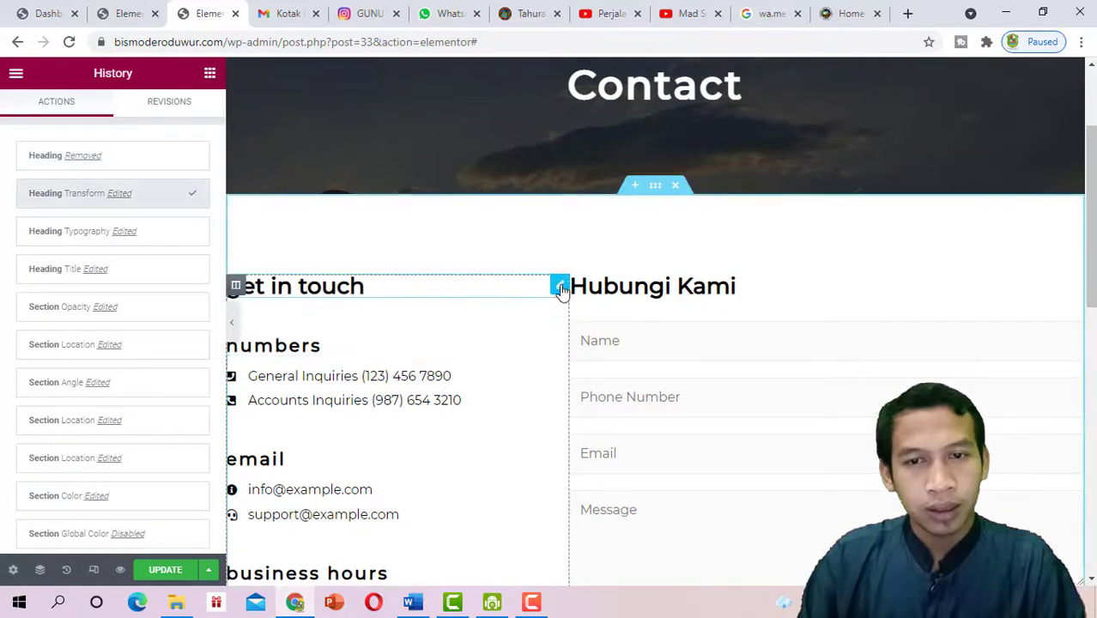
{"action": "left_click", "coordinate": [558, 286]}
{"action": "left_click_drag", "start_coordinate": [124, 225], "coordinate": [16, 212]}
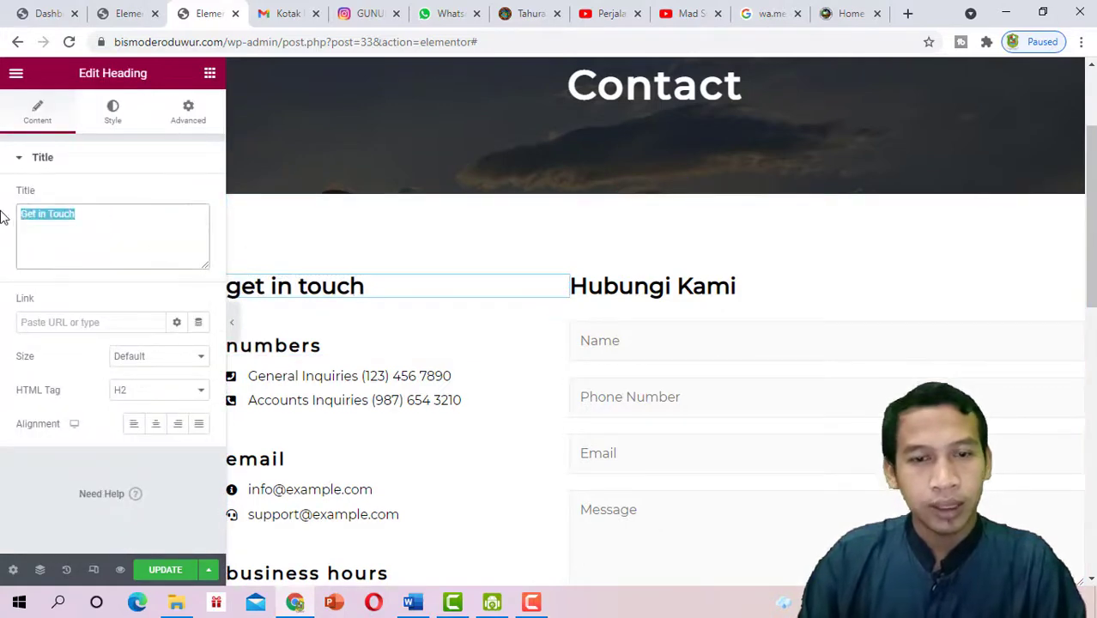
{"action": "type", "text": "Kon"}
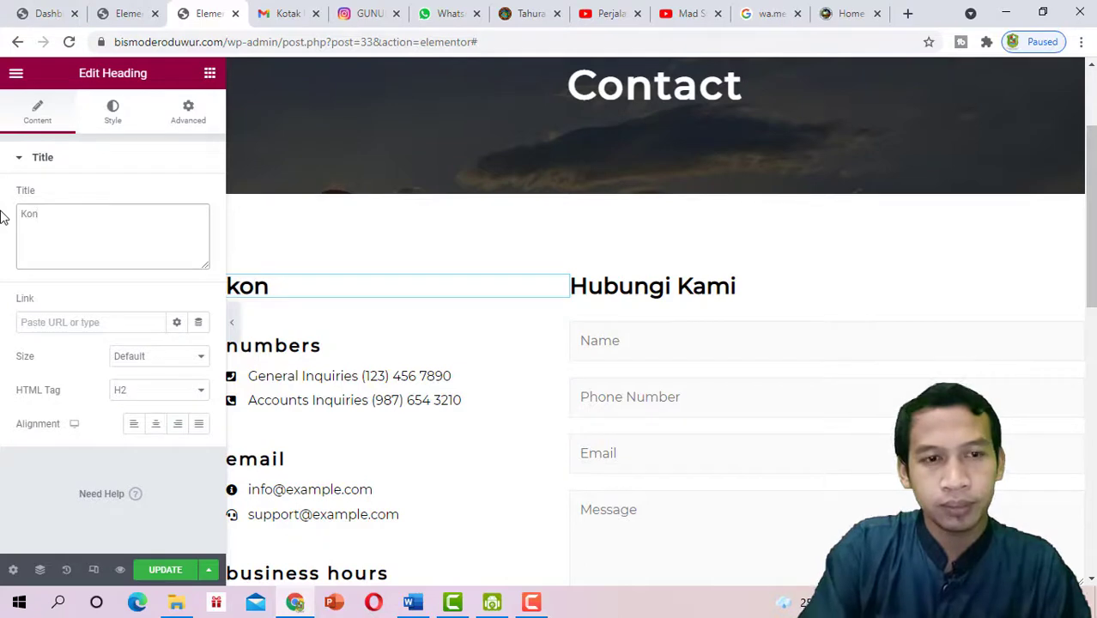
{"action": "type", "text": "tak ka"}
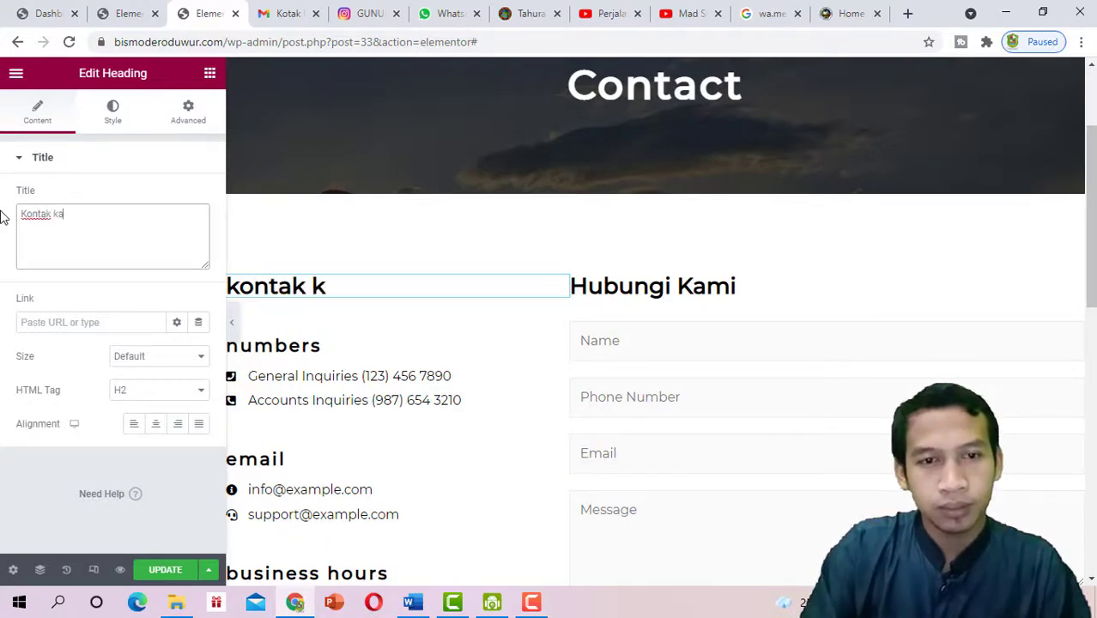
{"action": "type", "text": "mi"}
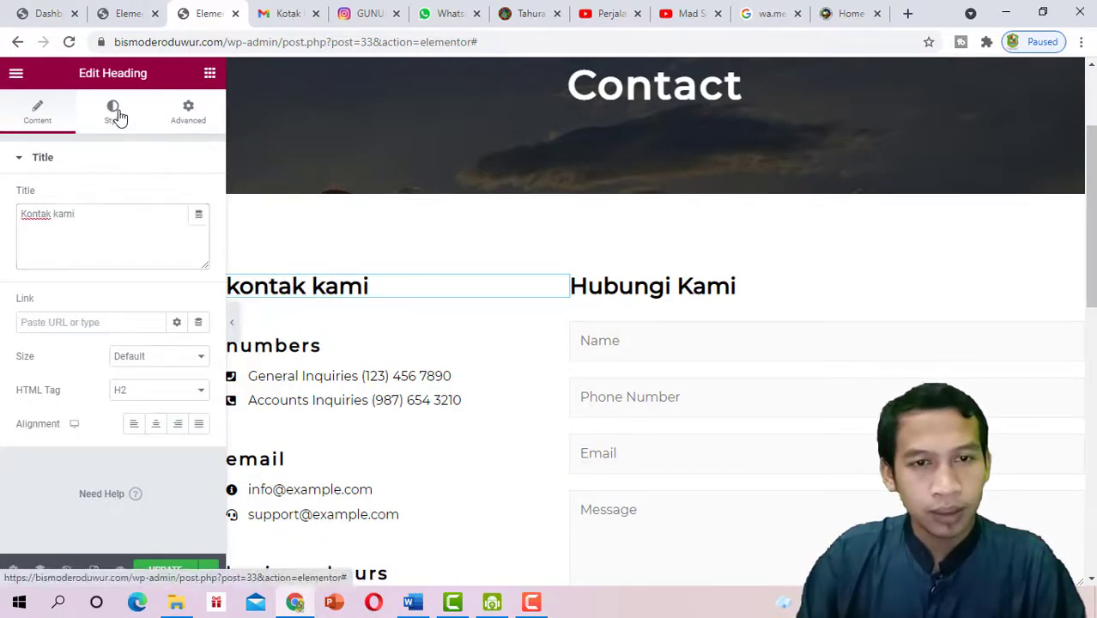
Set the text transform of the "Kontak kami" heading's typography to Capitalize and check the contact section at full width
{"action": "left_click", "coordinate": [113, 115]}
{"action": "left_click", "coordinate": [199, 233]}
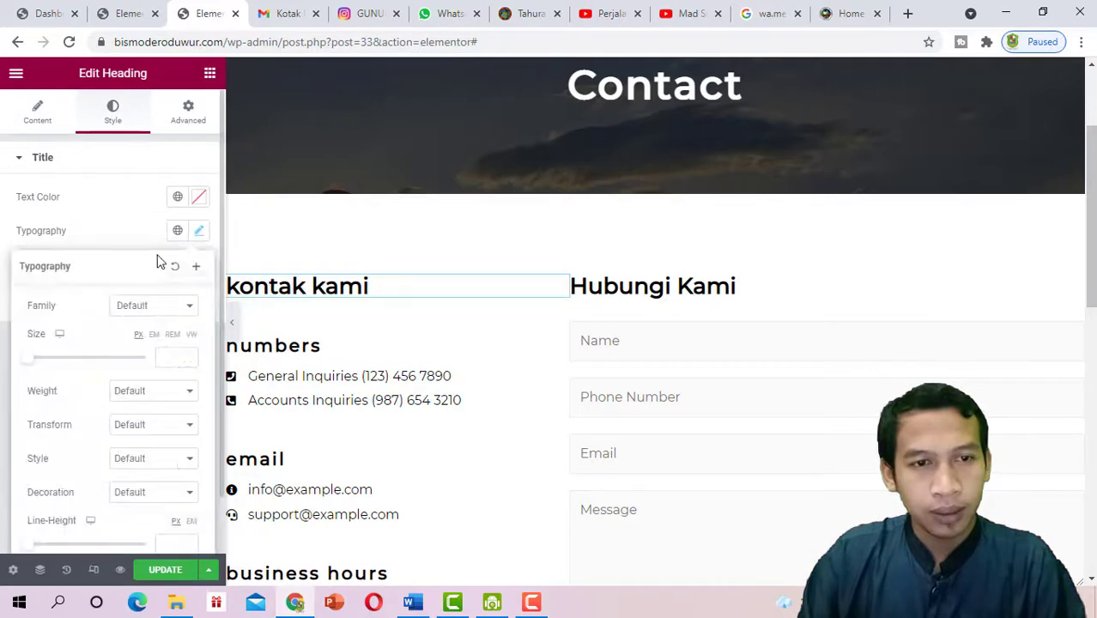
{"action": "left_click", "coordinate": [180, 426]}
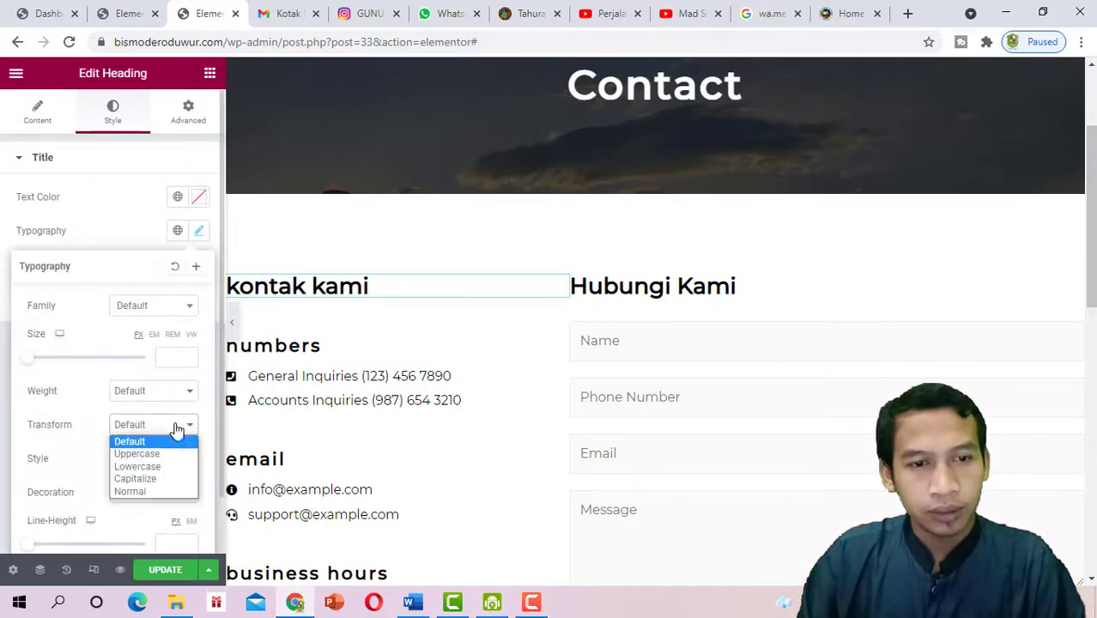
{"action": "left_click", "coordinate": [157, 479]}
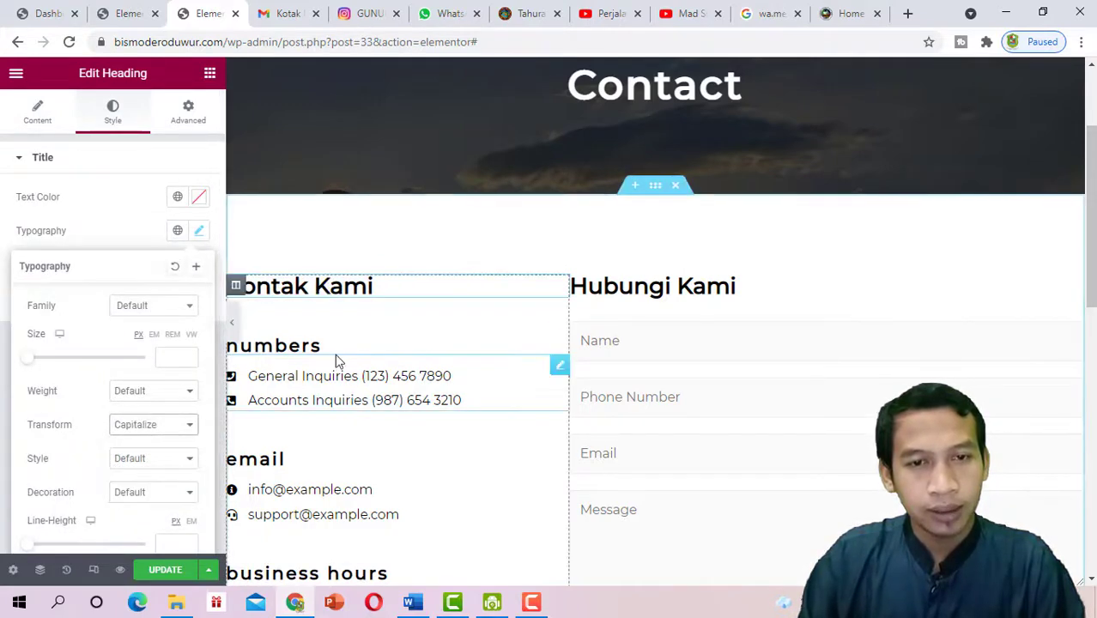
{"action": "left_click", "coordinate": [451, 379]}
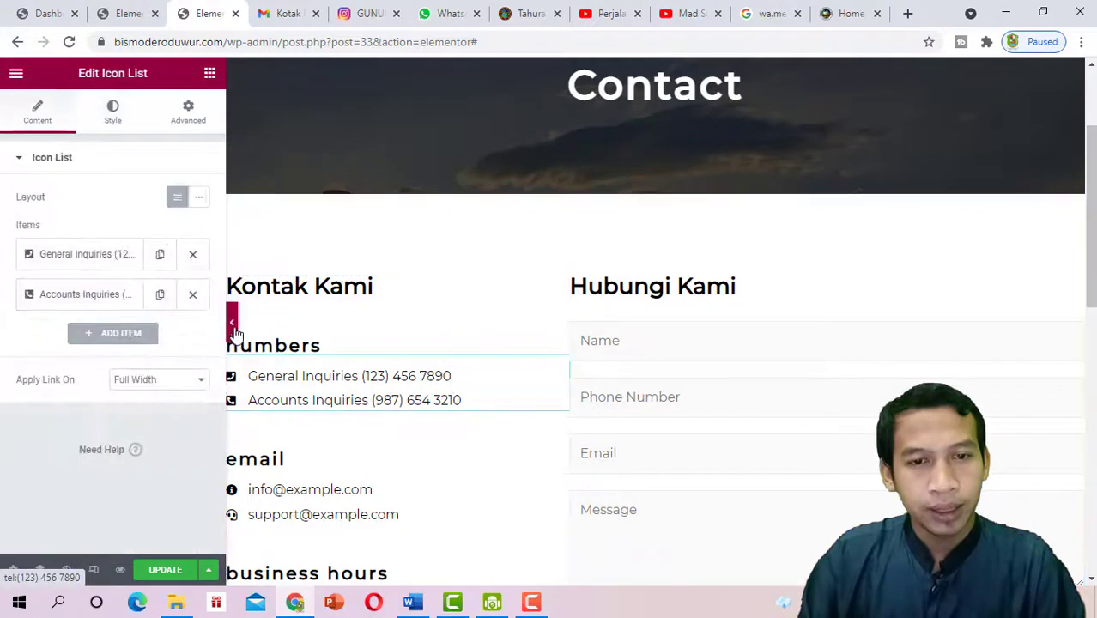
{"action": "left_click", "coordinate": [232, 323]}
{"action": "scroll", "coordinate": [61, 346], "scroll_direction": "down", "scroll_amount": 3}
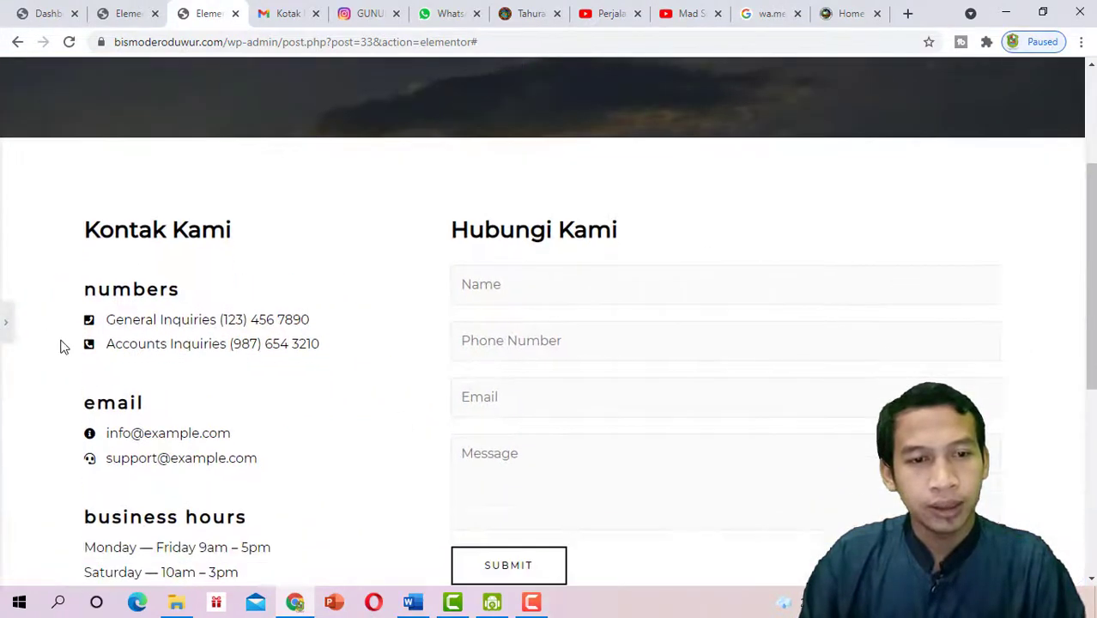
{"action": "left_click", "coordinate": [5, 318]}
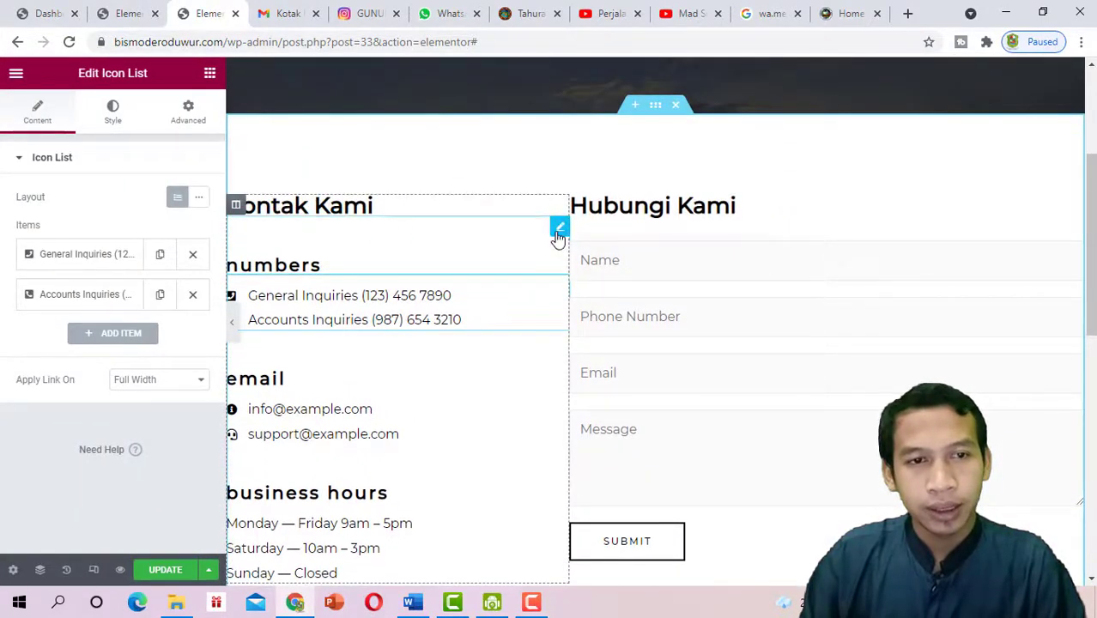
Change the title of the "Numbers" heading above the phone list to "Whats'App"
{"action": "left_click", "coordinate": [559, 230]}
{"action": "left_click_drag", "start_coordinate": [62, 214], "coordinate": [4, 224]}
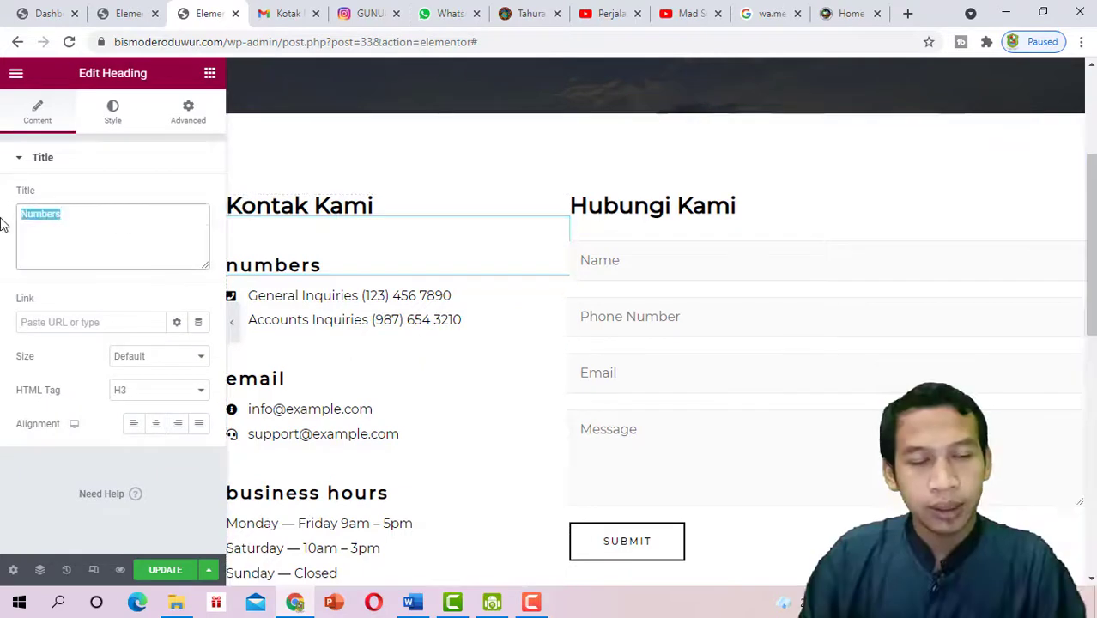
{"action": "type", "text": "Whats'App"}
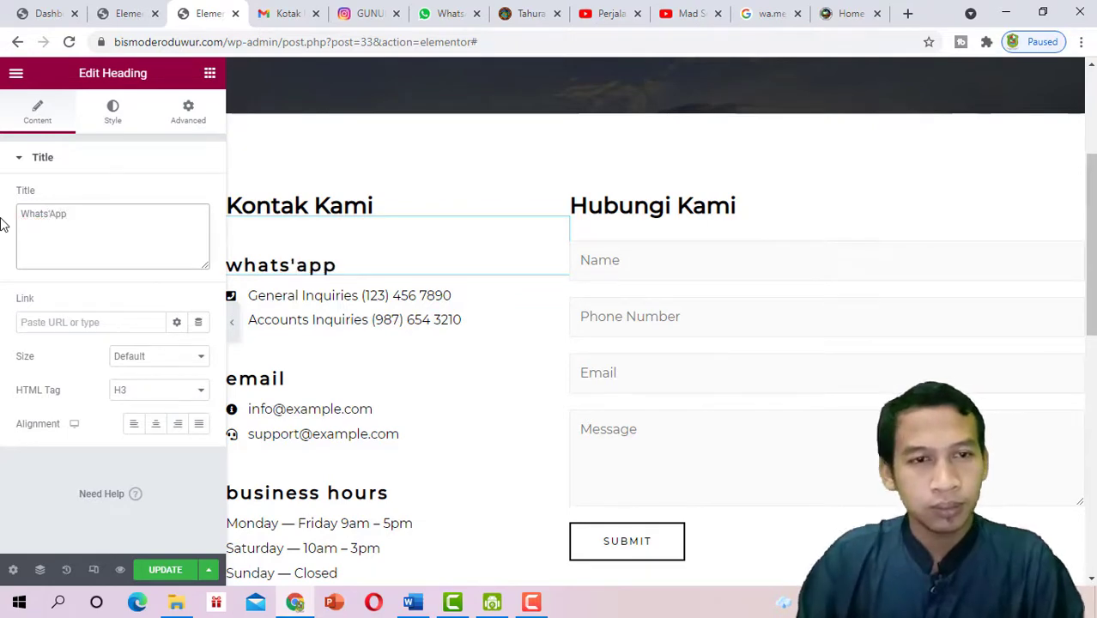
Set the text transform of the "Whats'App" heading's typography to Capitalize and check it at full width
{"action": "left_click", "coordinate": [111, 110]}
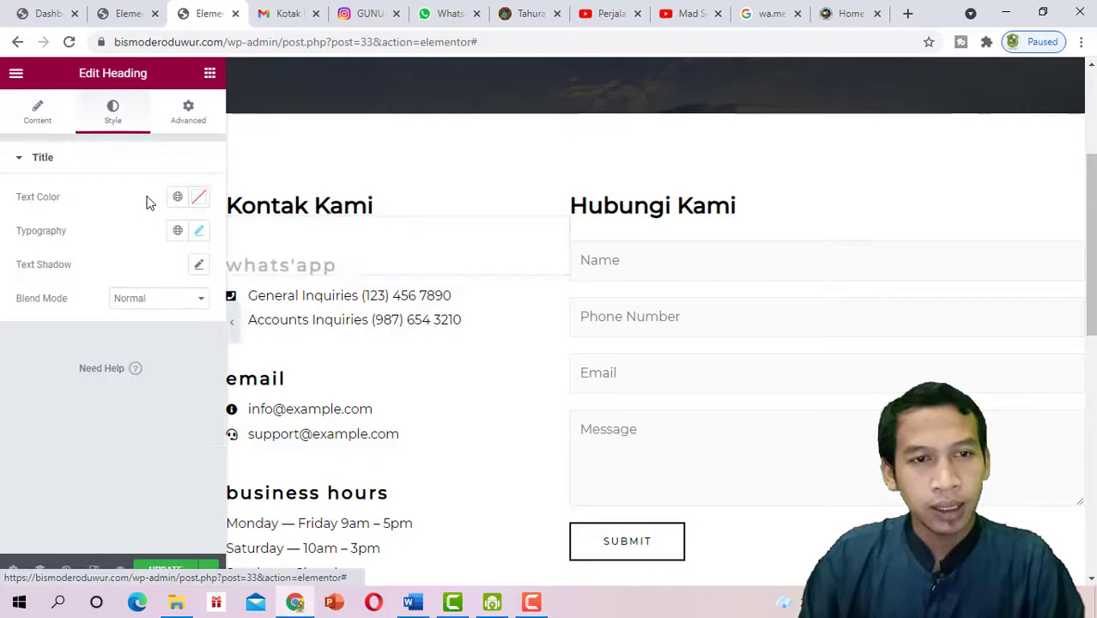
{"action": "left_click", "coordinate": [199, 232]}
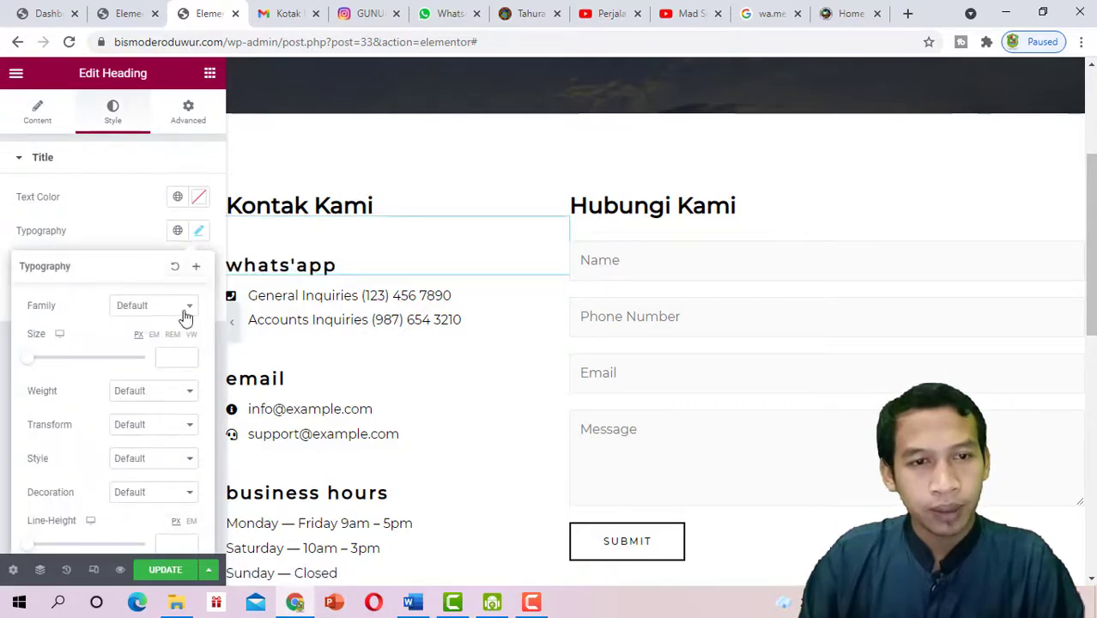
{"action": "left_click", "coordinate": [180, 425]}
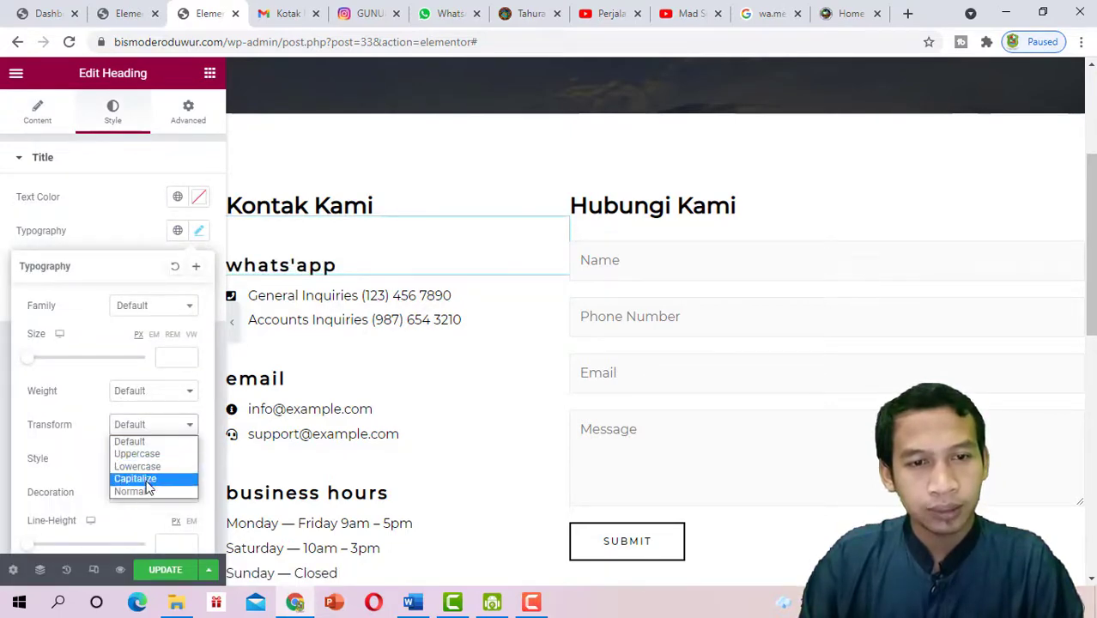
{"action": "left_click", "coordinate": [137, 479]}
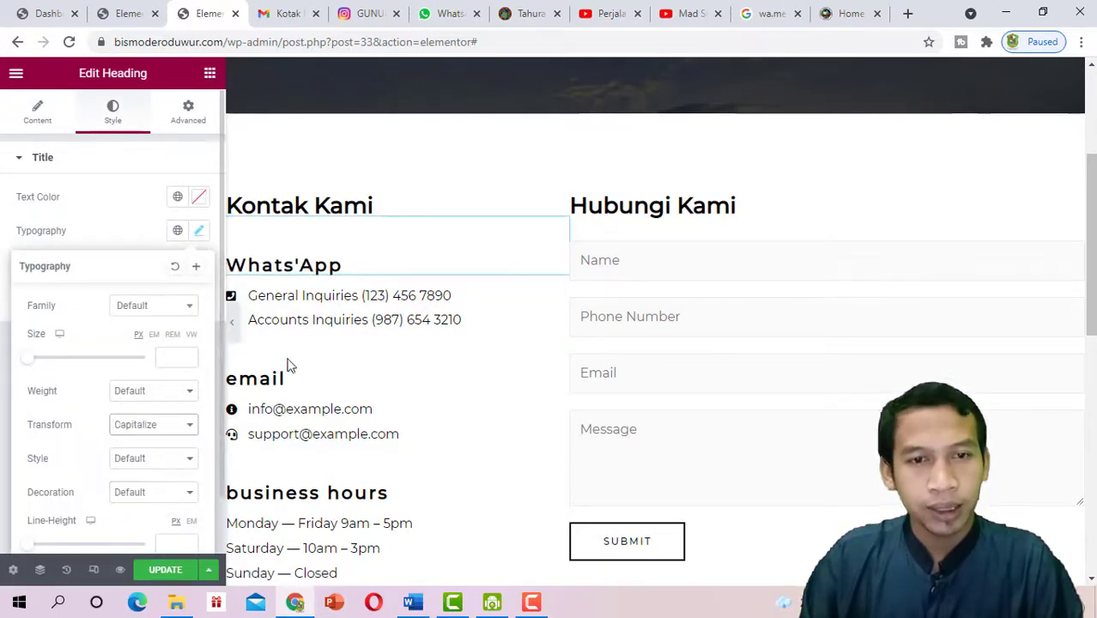
{"action": "left_click", "coordinate": [232, 324]}
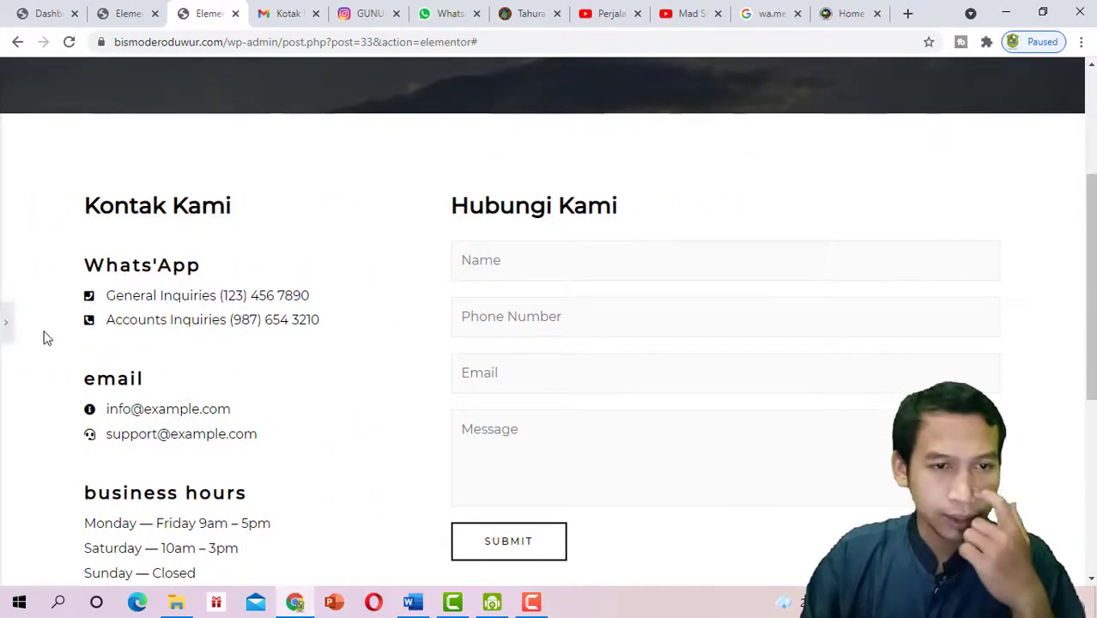
{"action": "scroll", "coordinate": [44, 335], "scroll_direction": "down", "scroll_amount": 2}
{"action": "left_click", "coordinate": [6, 322]}
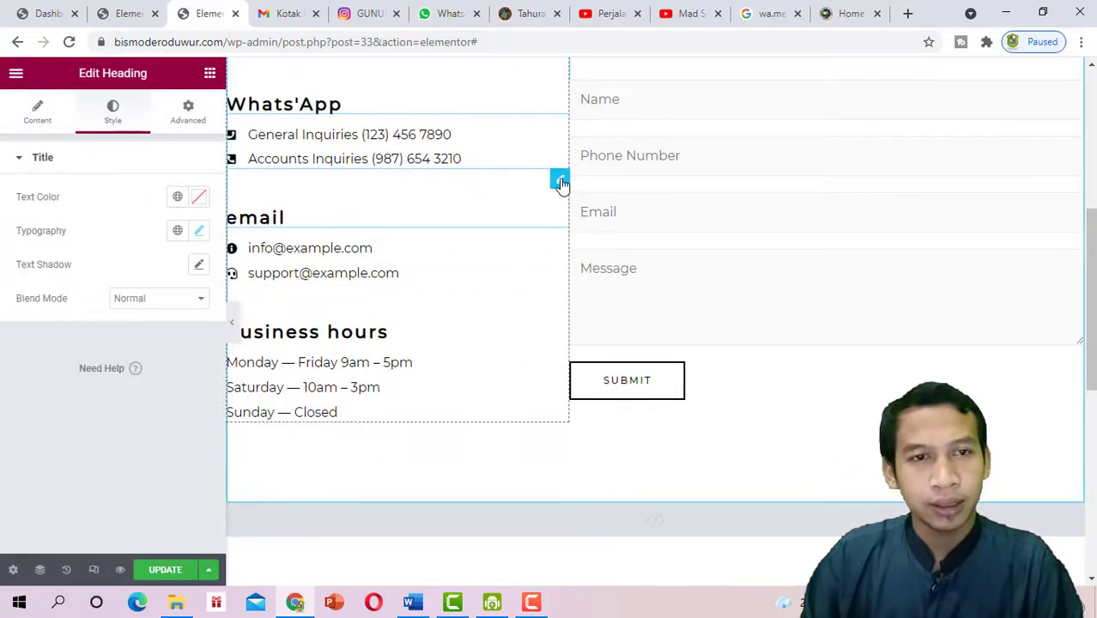
Set the text transform of the "Email" heading's typography to Capitalize and check it at full width
{"action": "left_click", "coordinate": [560, 180]}
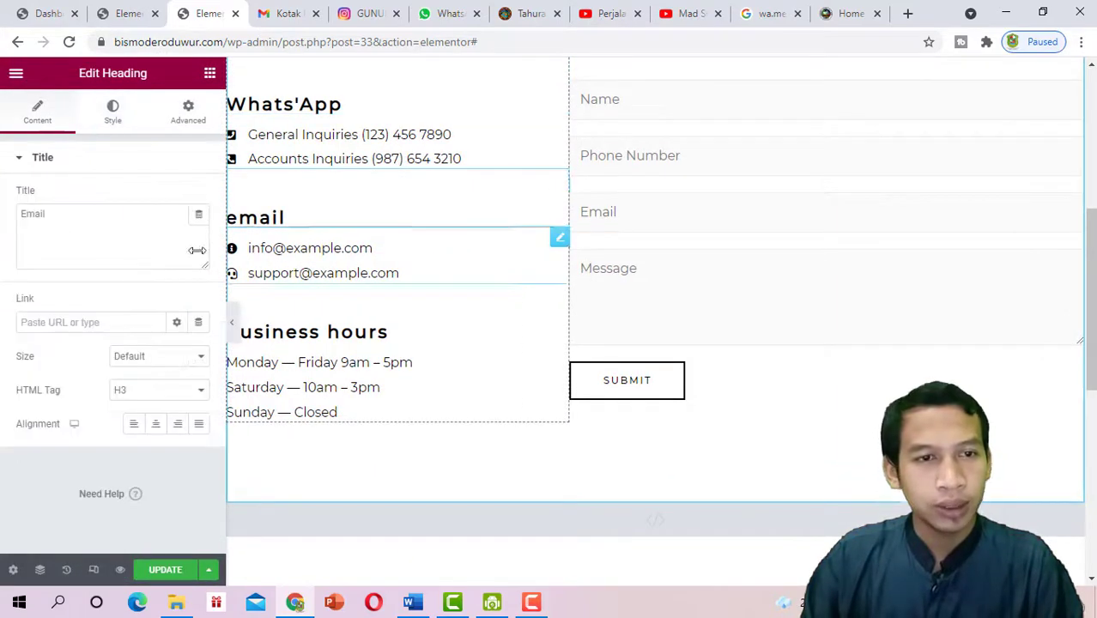
{"action": "left_click", "coordinate": [113, 119]}
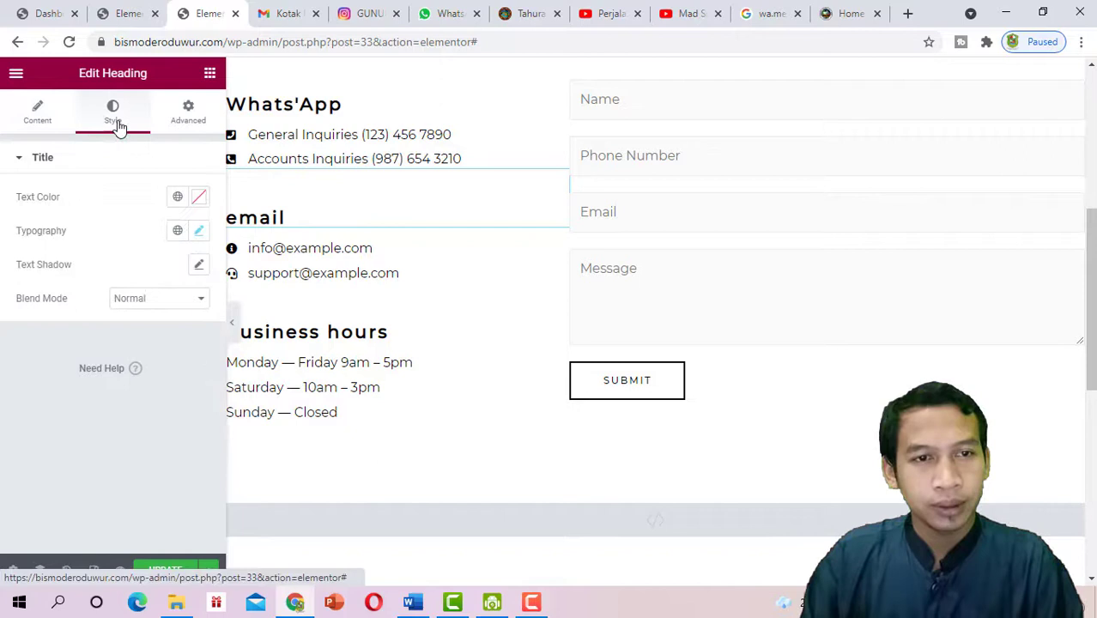
{"action": "left_click", "coordinate": [196, 233]}
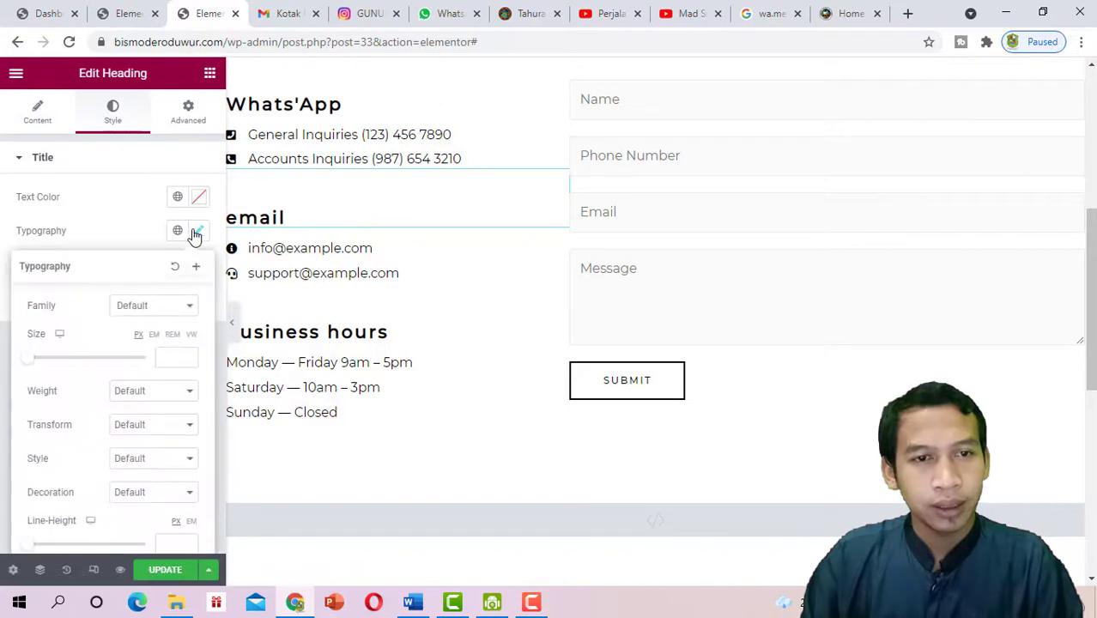
{"action": "left_click", "coordinate": [182, 431]}
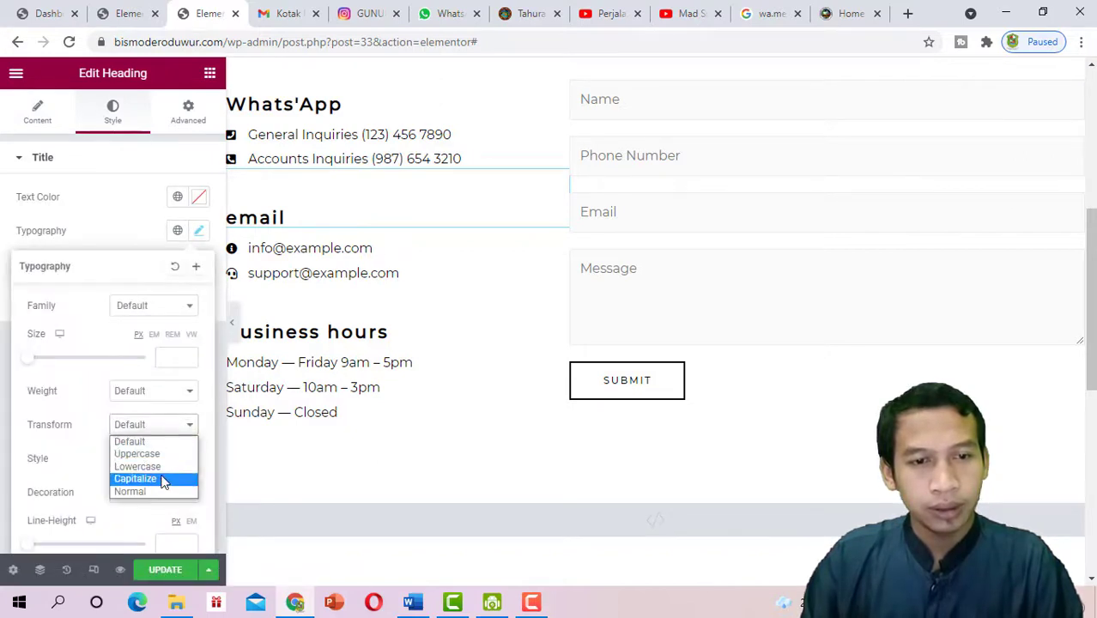
{"action": "left_click", "coordinate": [161, 479]}
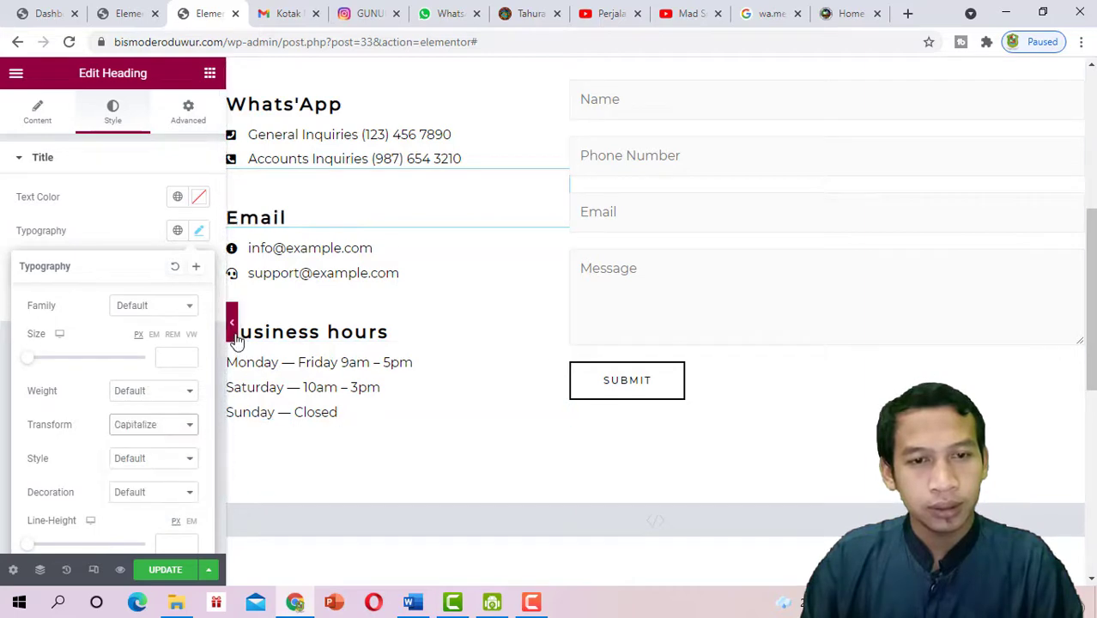
{"action": "left_click", "coordinate": [237, 339]}
{"action": "left_click", "coordinate": [235, 333]}
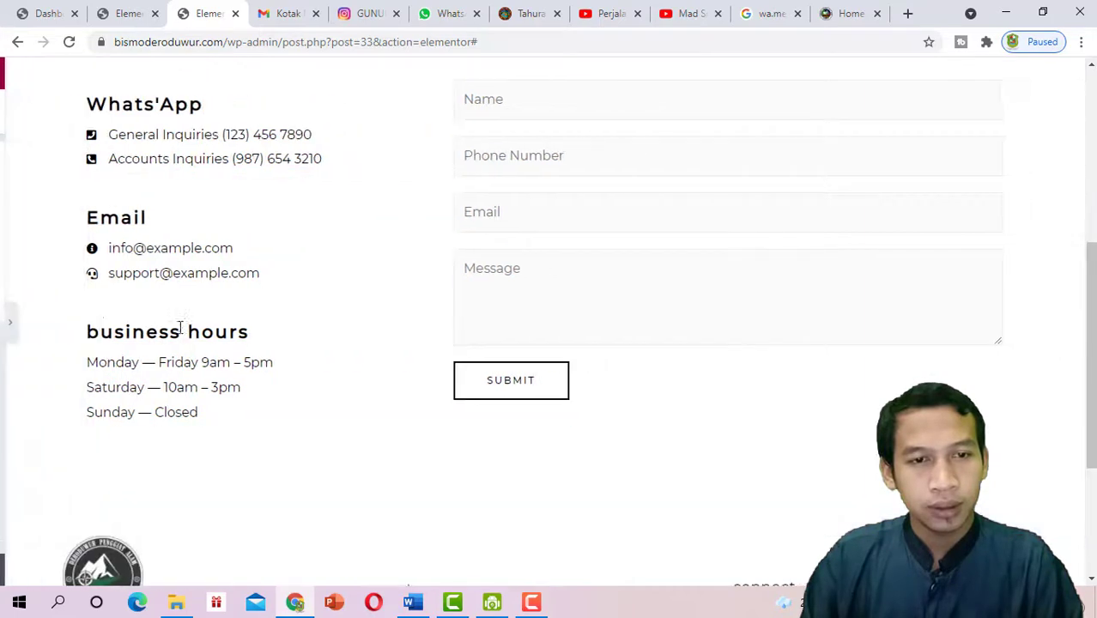
{"action": "left_click", "coordinate": [4, 320]}
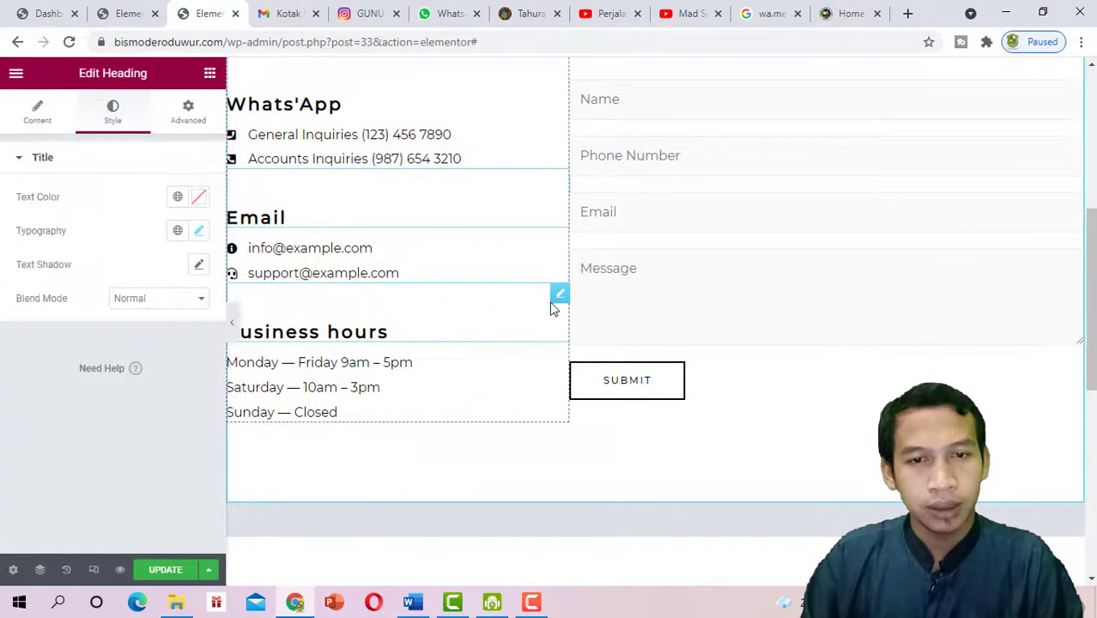
Change the title of the "Business Hours" heading above the opening times to "Jam pelayanan"
{"action": "left_click", "coordinate": [553, 309]}
{"action": "left_click_drag", "start_coordinate": [105, 216], "coordinate": [3, 215]}
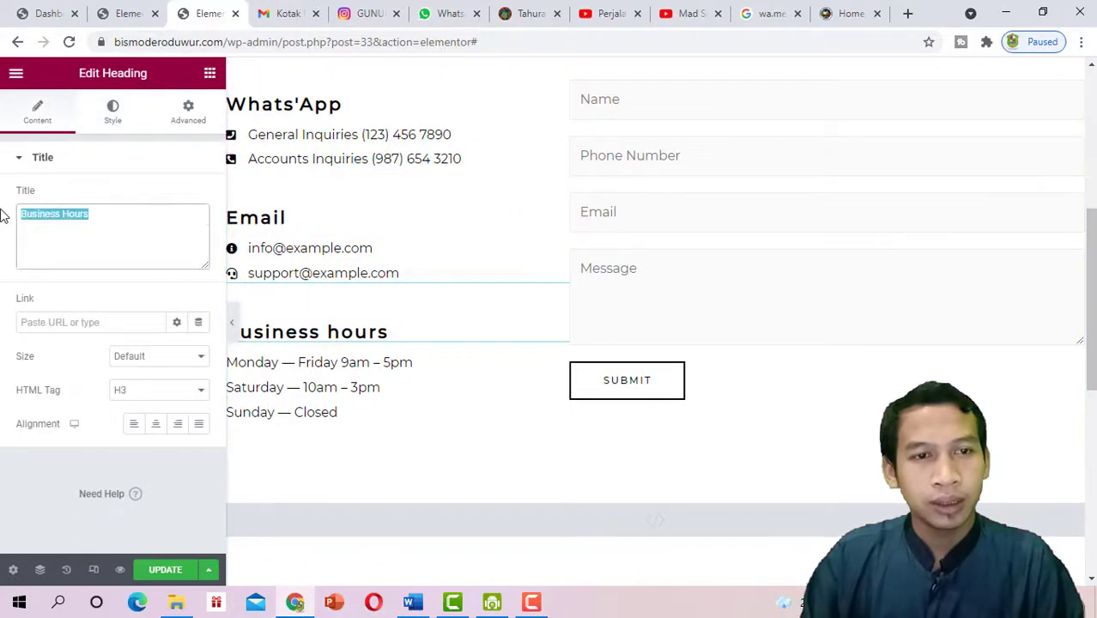
{"action": "key", "text": "BackSpace"}
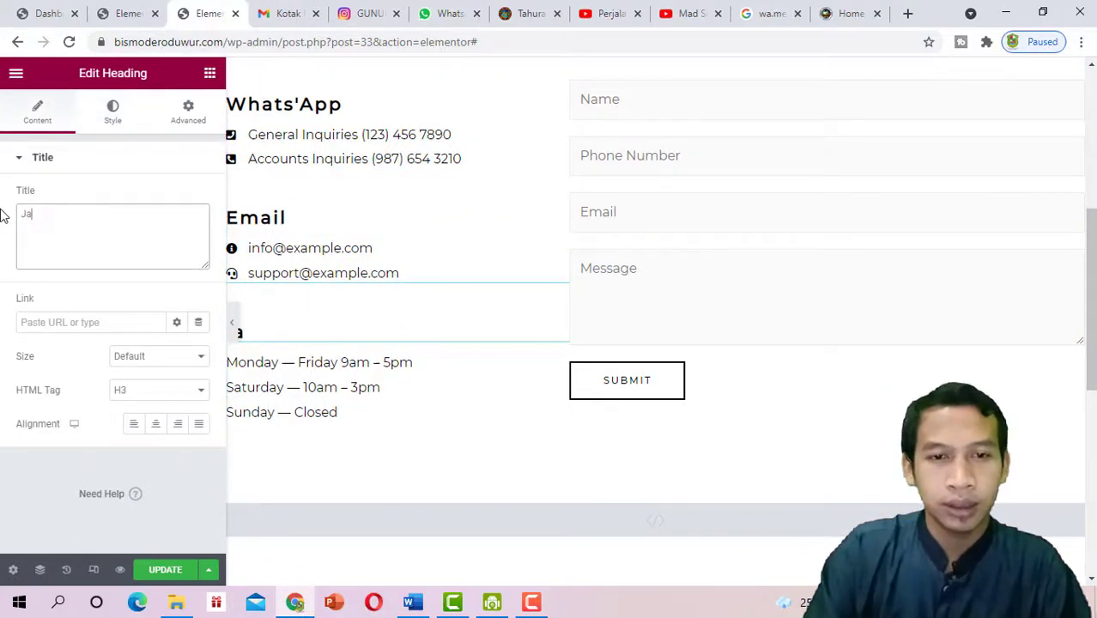
{"action": "type", "text": "Jam pelayanan"}
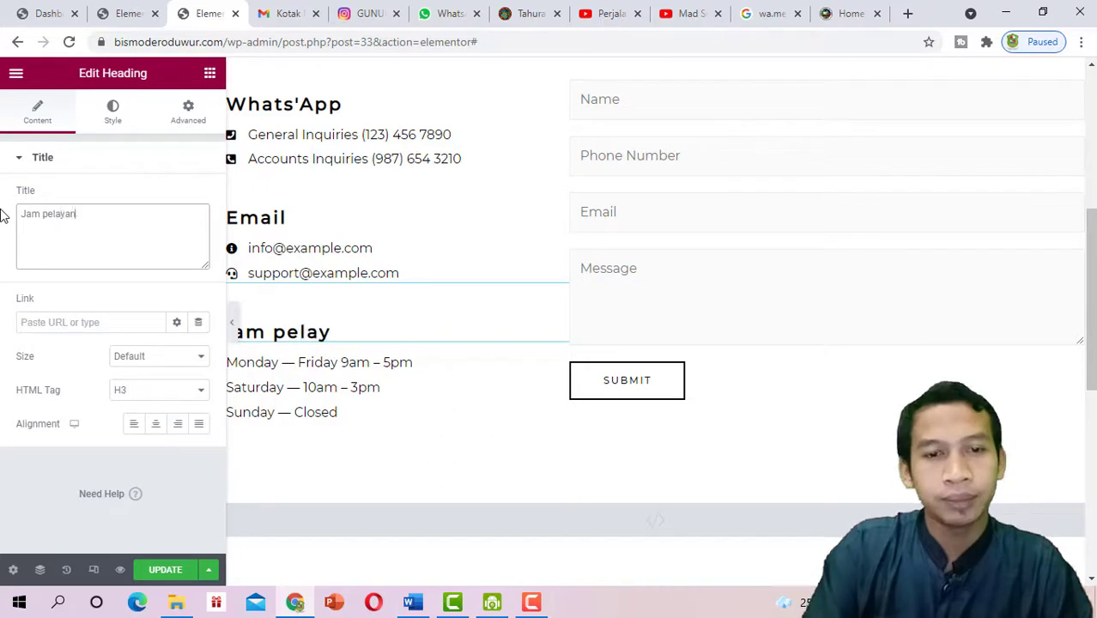
Set the text transform of the "Jam pelayanan" heading's typography to Capitalize and review the contact section at full width
{"action": "left_click", "coordinate": [111, 113]}
{"action": "left_click", "coordinate": [196, 234]}
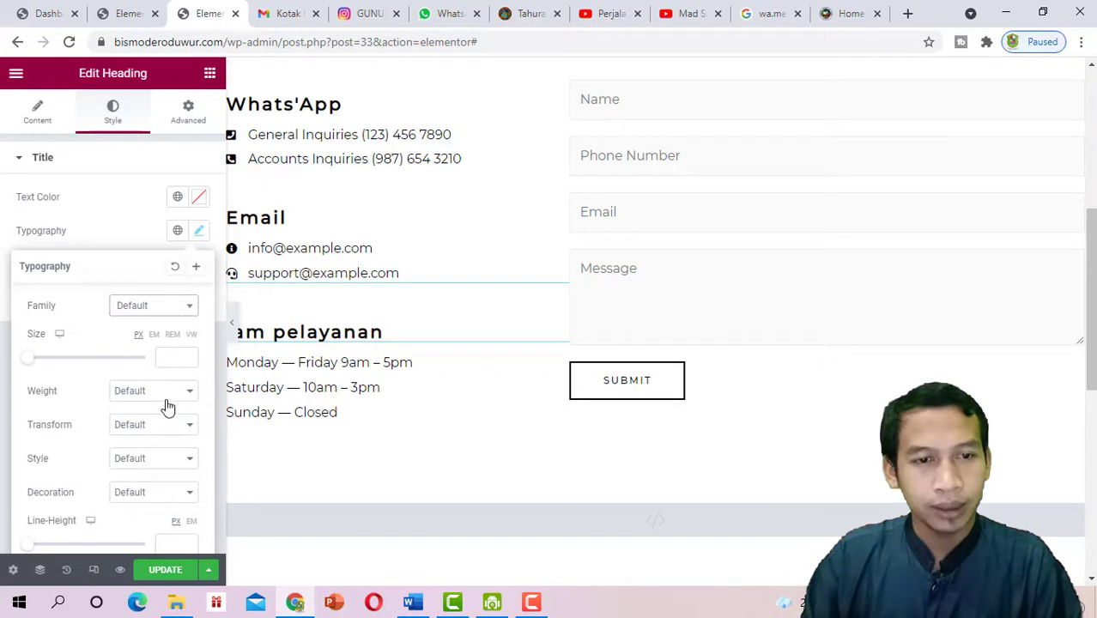
{"action": "left_click", "coordinate": [184, 460]}
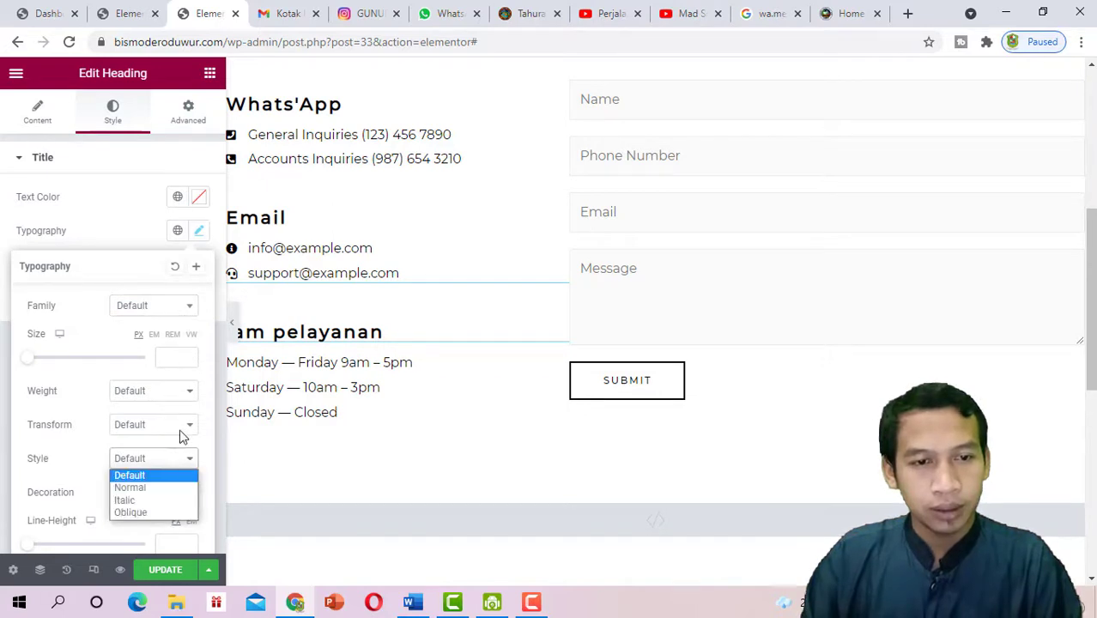
{"action": "left_click", "coordinate": [180, 427]}
{"action": "left_click", "coordinate": [154, 477]}
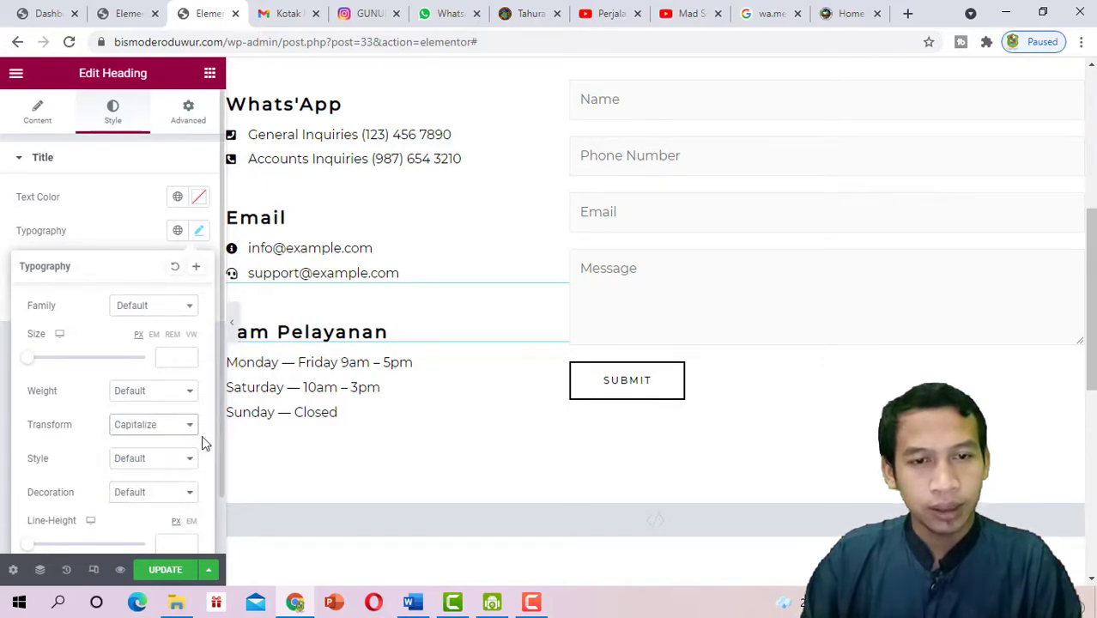
{"action": "left_click", "coordinate": [232, 323]}
{"action": "scroll", "coordinate": [546, 330], "scroll_direction": "down", "scroll_amount": 3}
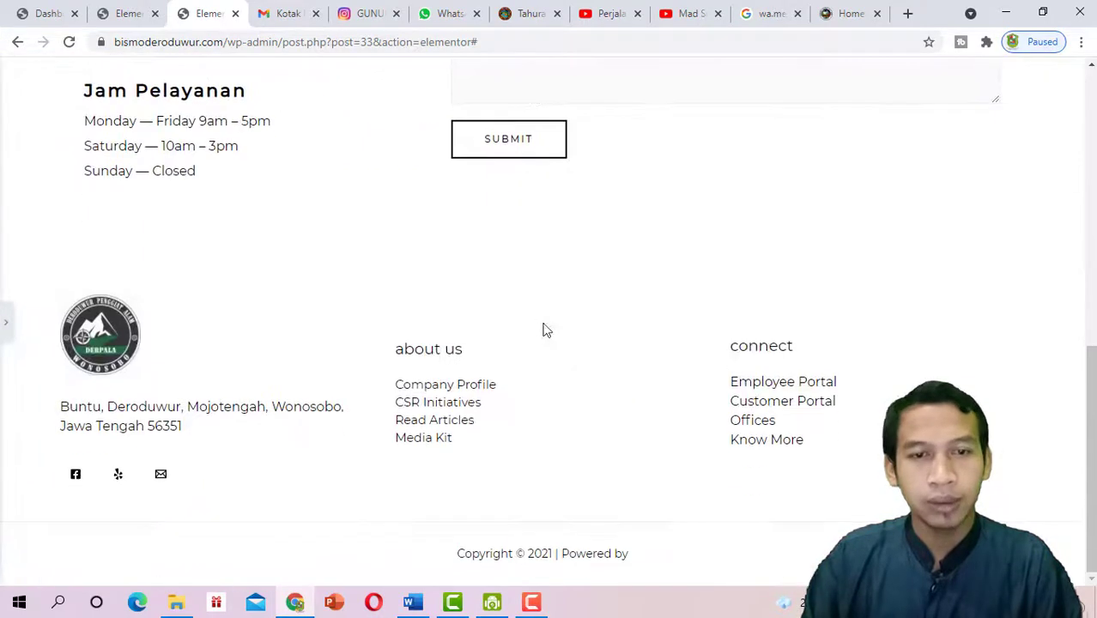
{"action": "scroll", "coordinate": [650, 264], "scroll_direction": "up", "scroll_amount": 1}
{"action": "scroll", "coordinate": [428, 250], "scroll_direction": "up", "scroll_amount": 3}
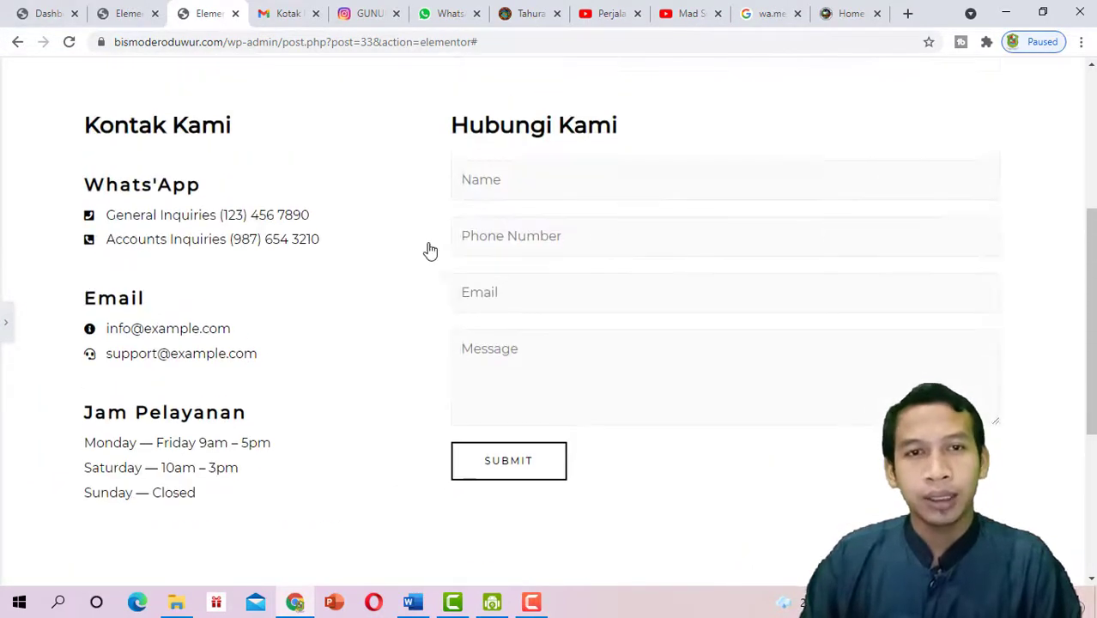
Delete the empty HTML widget below the Contact page's contact details together with its section
{"action": "scroll", "coordinate": [153, 294], "scroll_direction": "down", "scroll_amount": 3}
{"action": "left_click", "coordinate": [6, 323]}
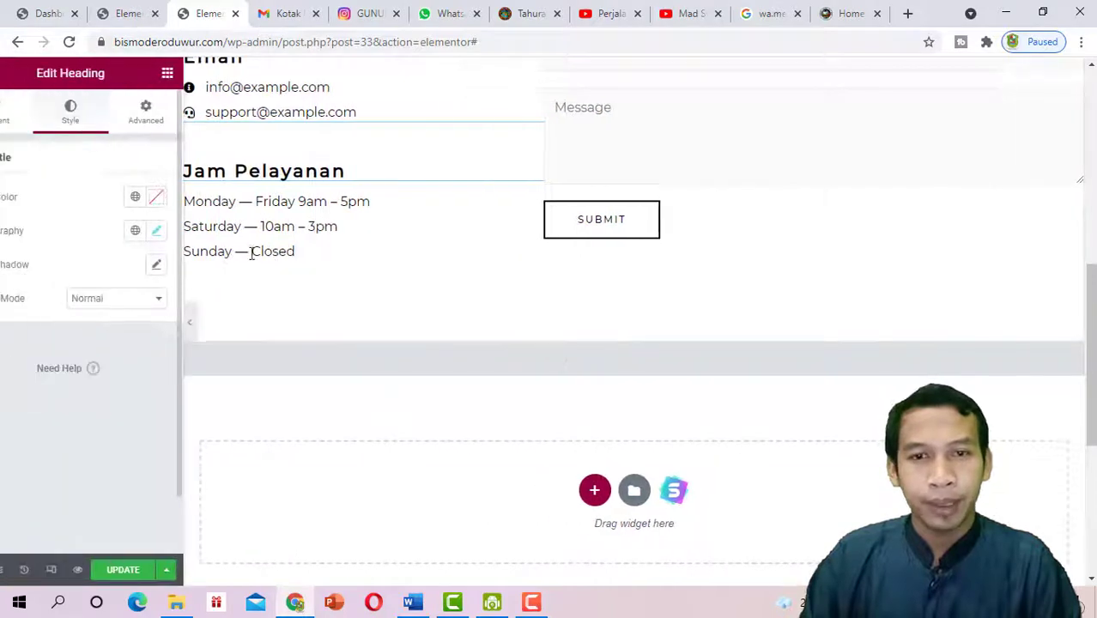
{"action": "right_click", "coordinate": [1071, 364]}
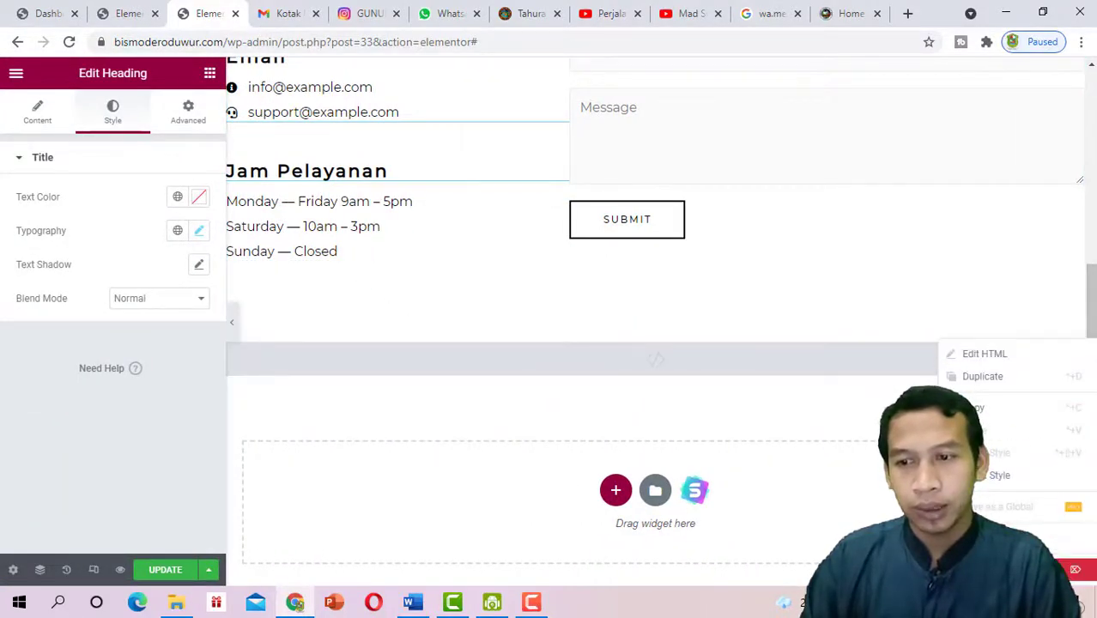
{"action": "mouse_move", "coordinate": [659, 360]}
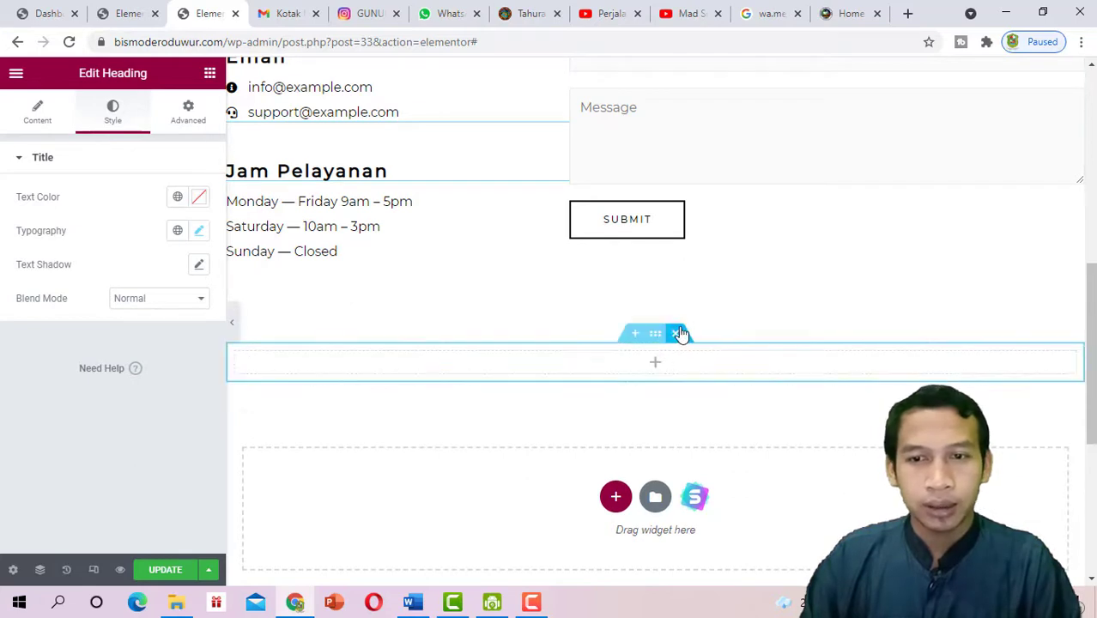
{"action": "left_click", "coordinate": [679, 334]}
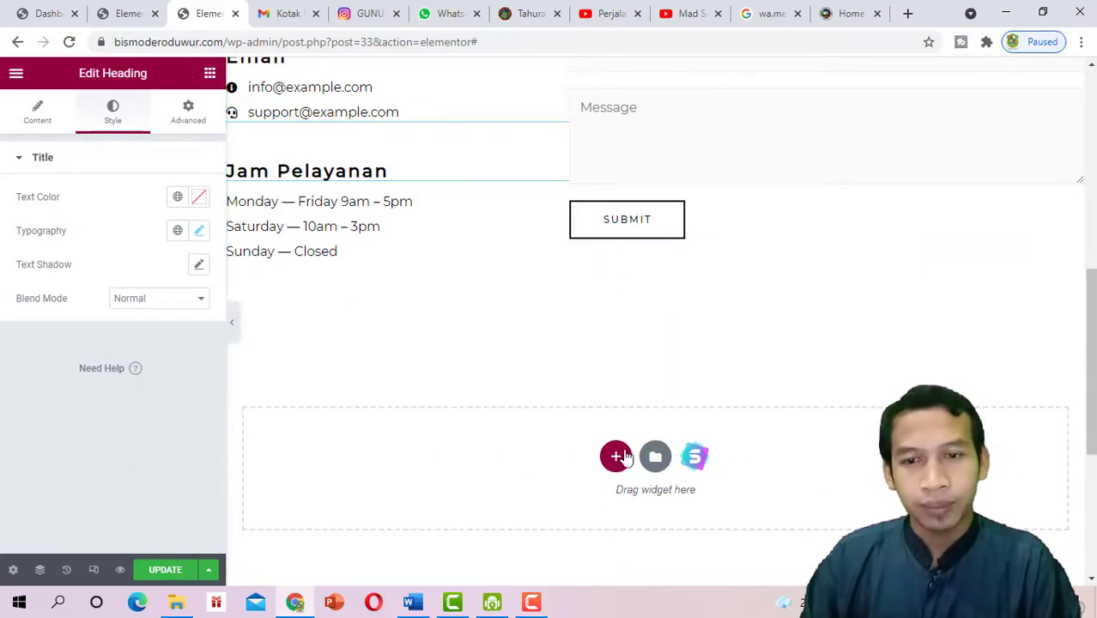
Add a single-column section below the contact details and place an HTML widget in it
{"action": "left_click", "coordinate": [615, 458]}
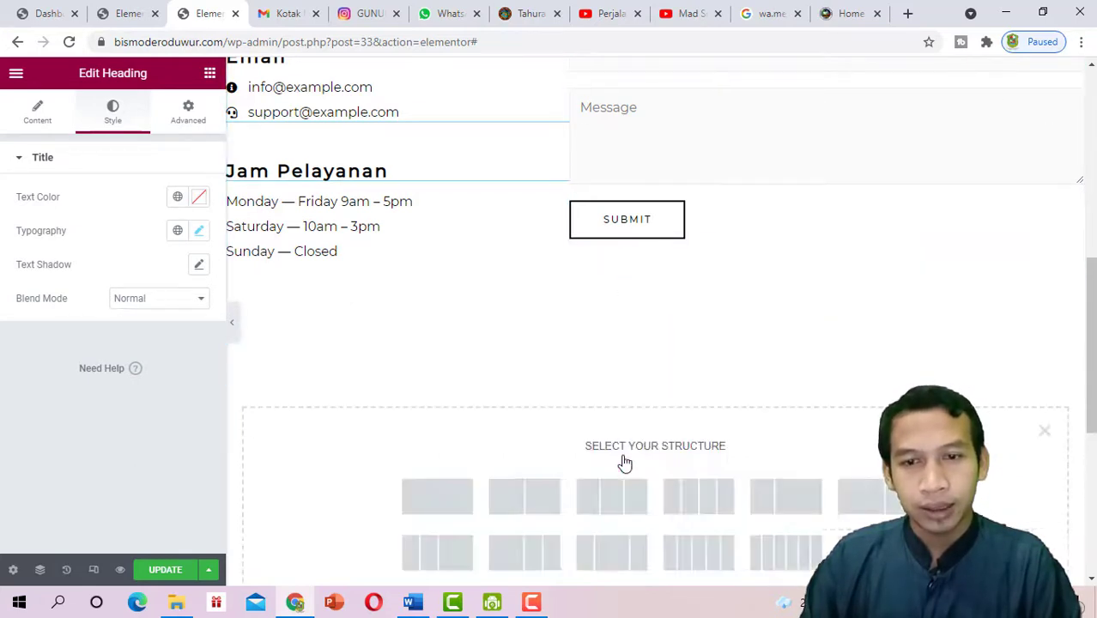
{"action": "left_click", "coordinate": [446, 507]}
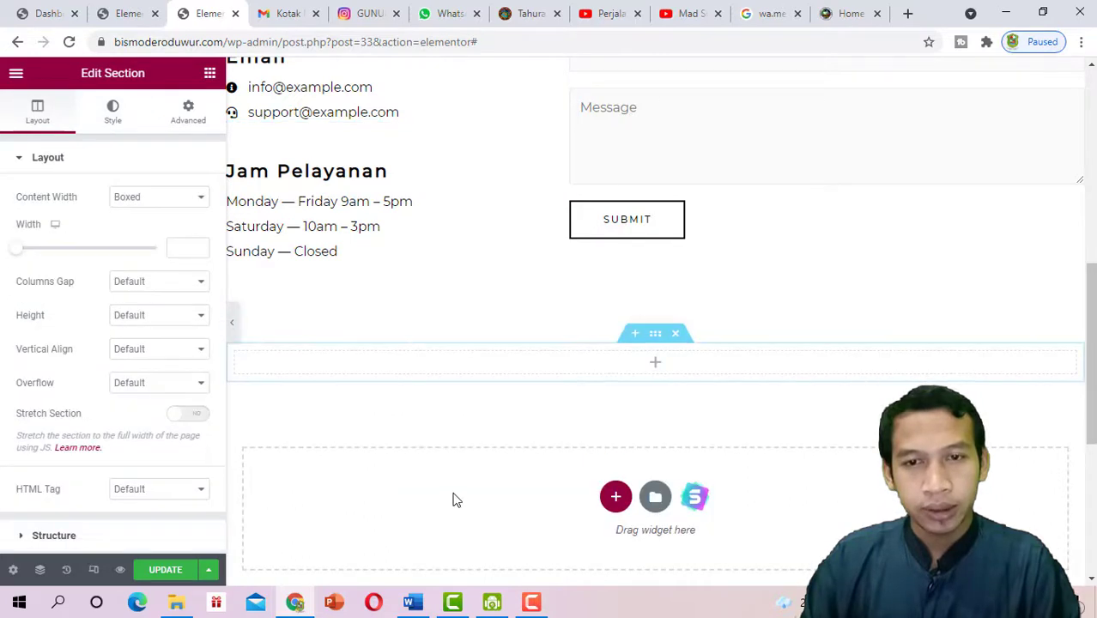
{"action": "left_click", "coordinate": [207, 74]}
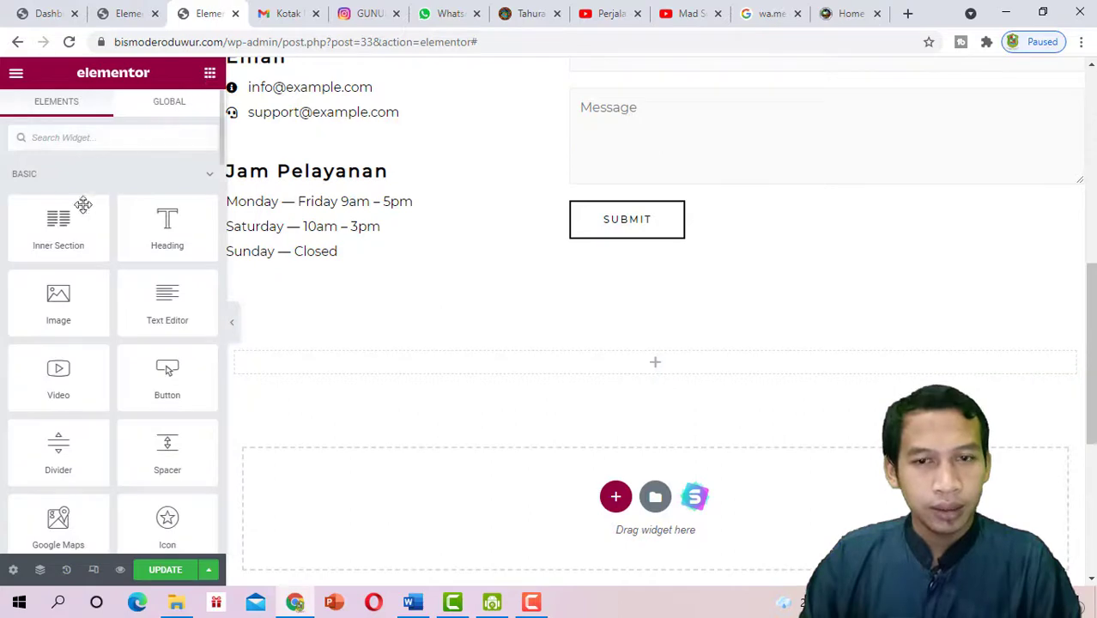
{"action": "scroll", "coordinate": [103, 232], "scroll_direction": "down", "scroll_amount": 2}
{"action": "scroll", "coordinate": [118, 214], "scroll_direction": "up", "scroll_amount": 3}
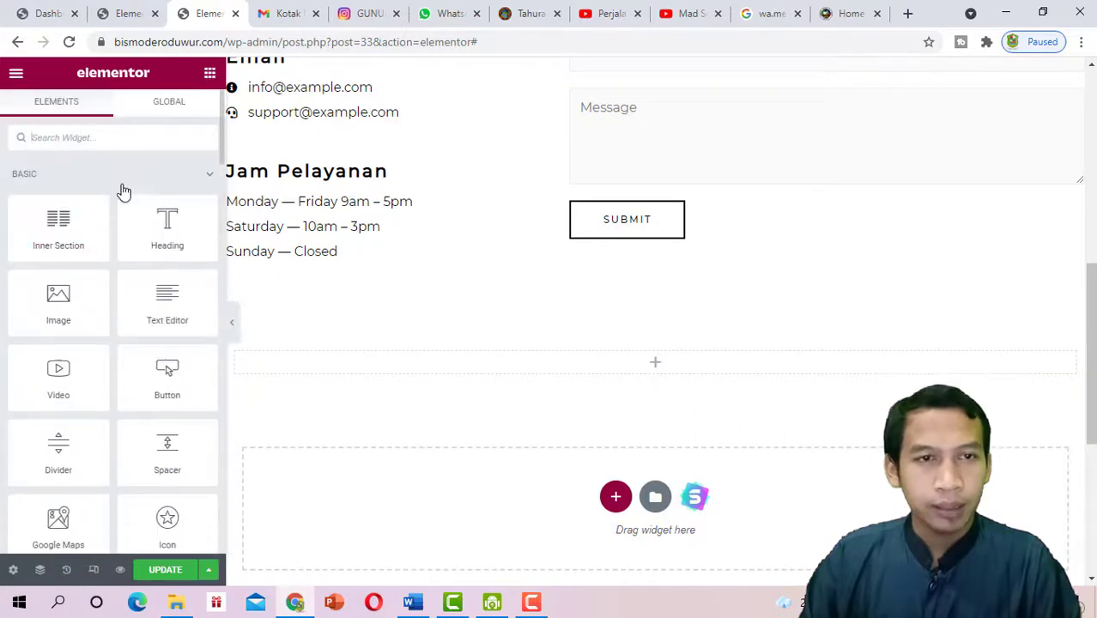
{"action": "left_click", "coordinate": [127, 138]}
{"action": "type", "text": "html"}
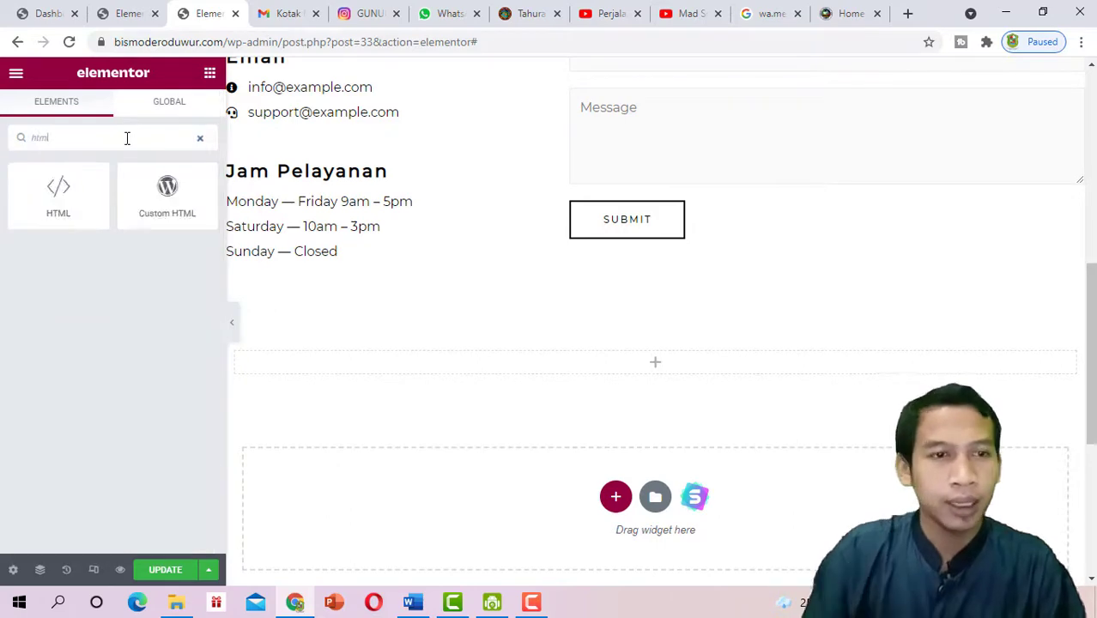
{"action": "left_click_drag", "start_coordinate": [58, 195], "coordinate": [687, 369]}
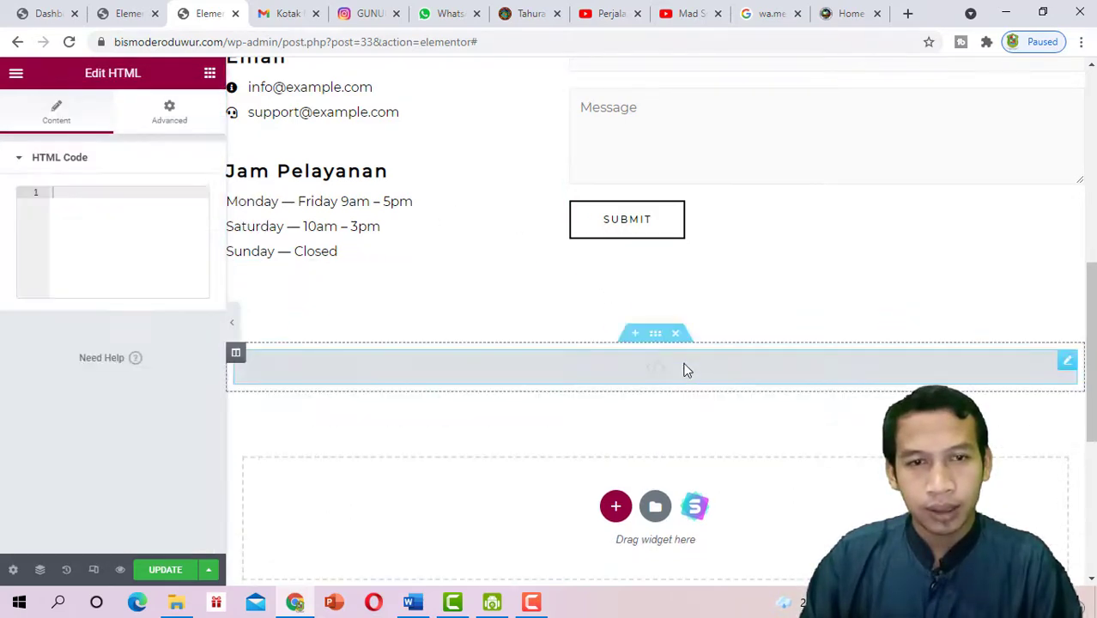
Open the basecamp's Google Maps location from the Instagram profile and copy the HTML code for embedding the map
{"action": "left_click", "coordinate": [349, 23]}
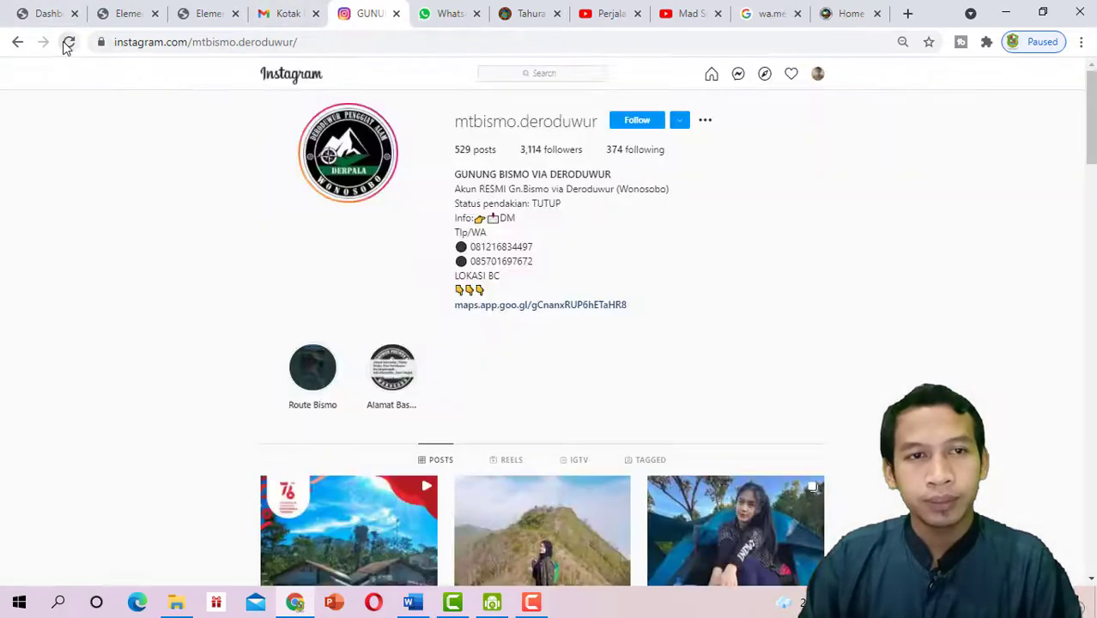
{"action": "left_click", "coordinate": [71, 43]}
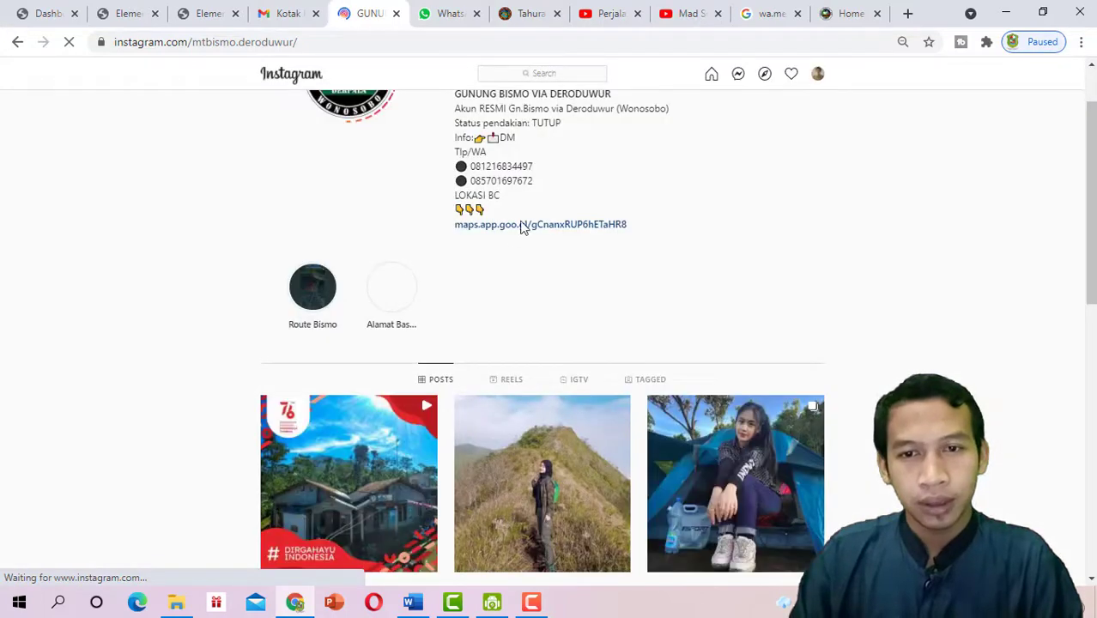
{"action": "left_click", "coordinate": [524, 226]}
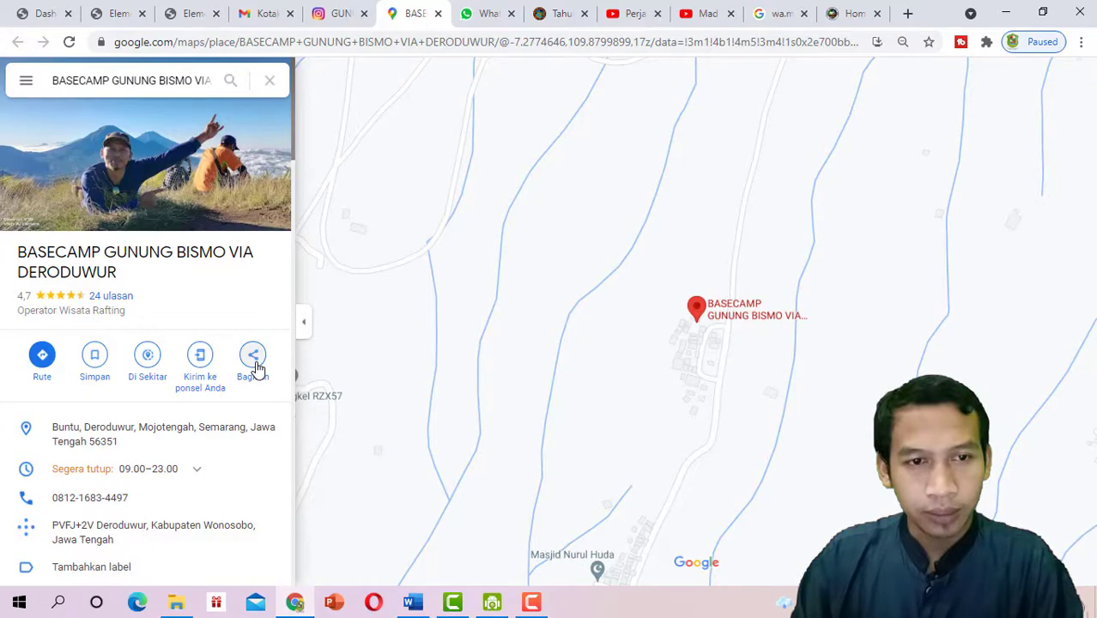
{"action": "left_click", "coordinate": [253, 361]}
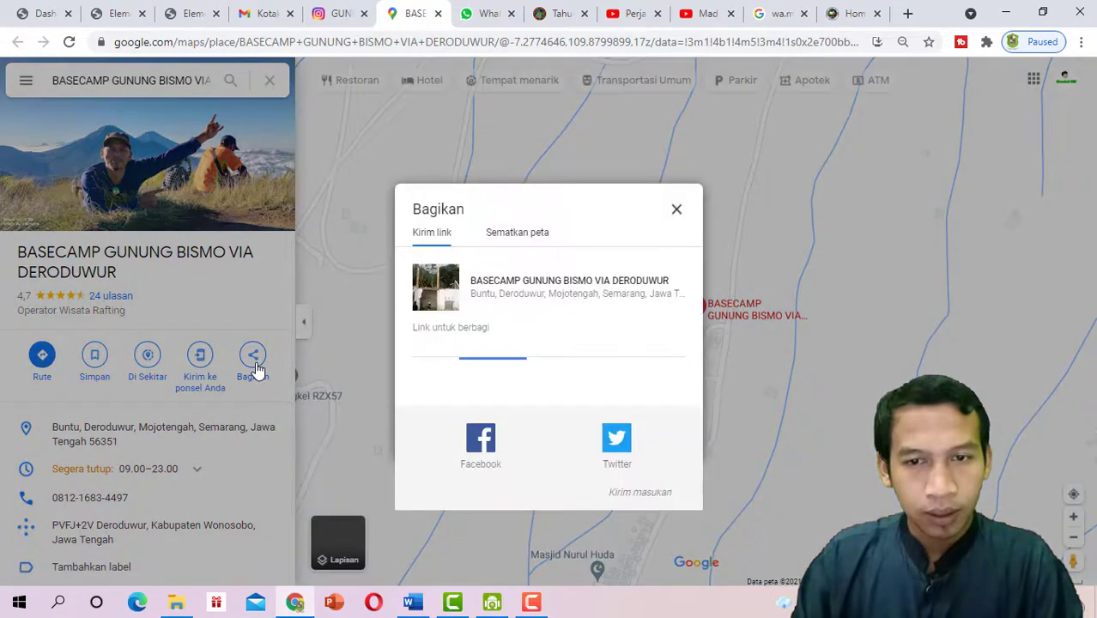
{"action": "left_click", "coordinate": [518, 235]}
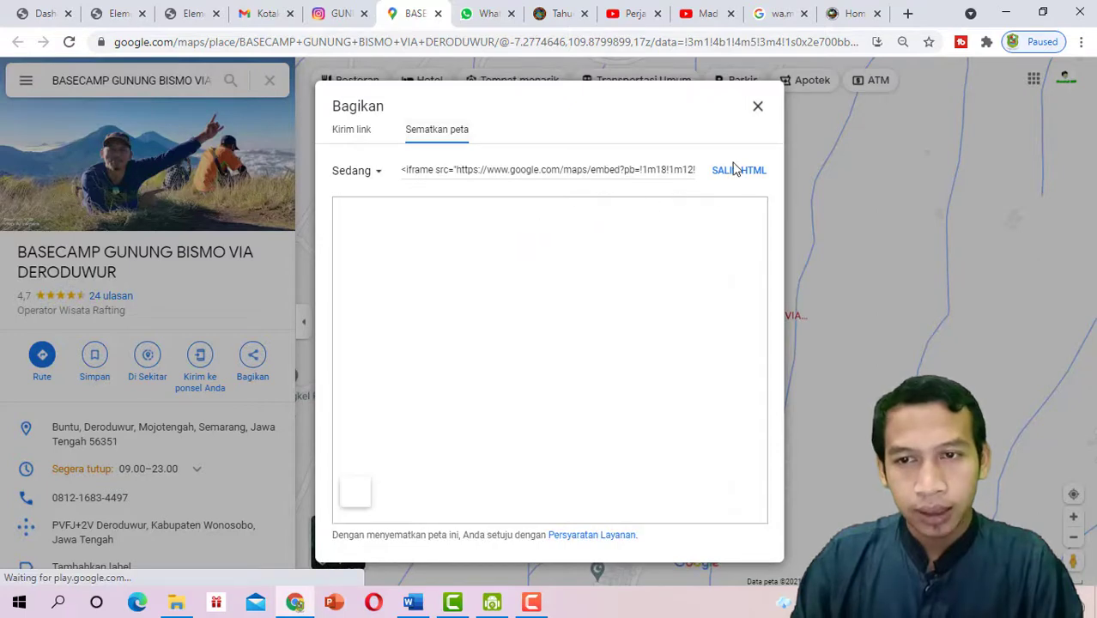
{"action": "left_click", "coordinate": [734, 171]}
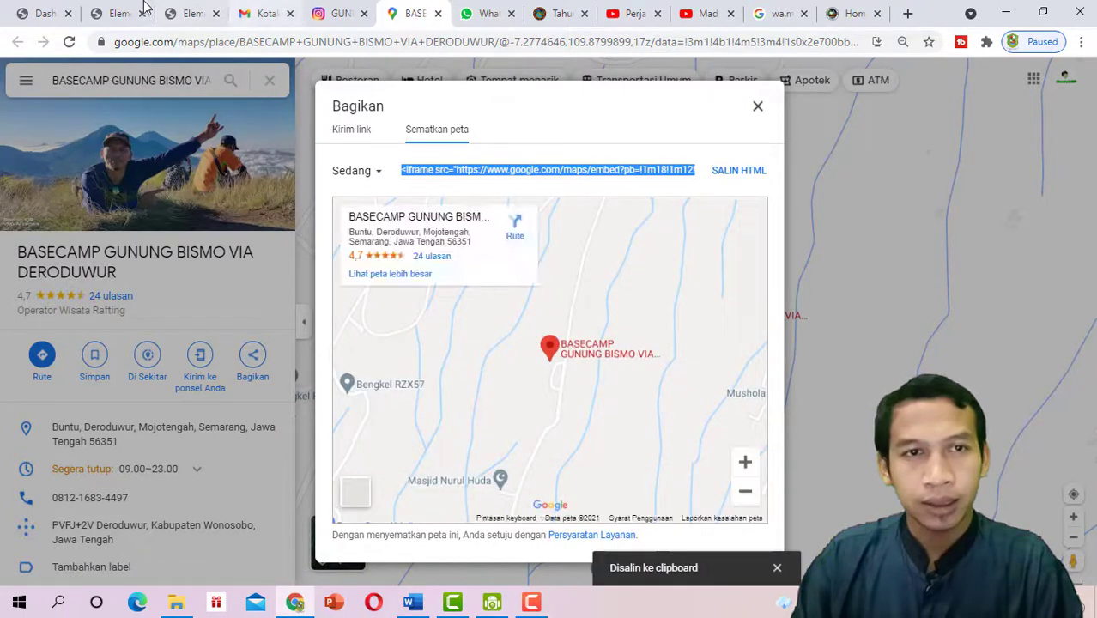
Paste the map's embed code into the HTML widget on the Contact page in Elementor and check the map at full width
{"action": "left_click", "coordinate": [190, 13]}
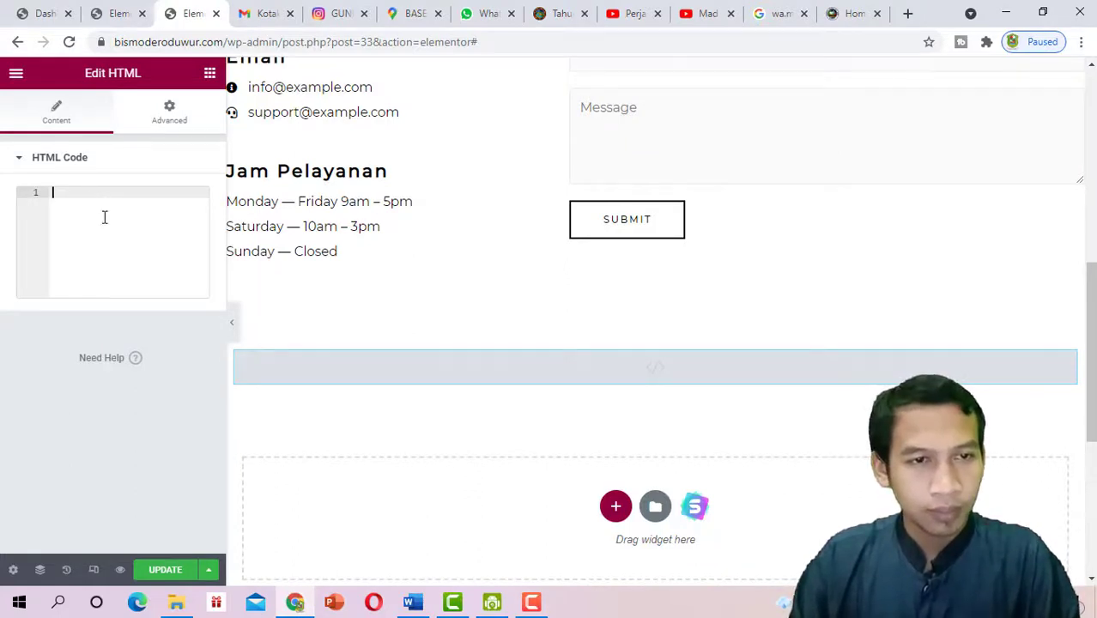
{"action": "right_click", "coordinate": [63, 197]}
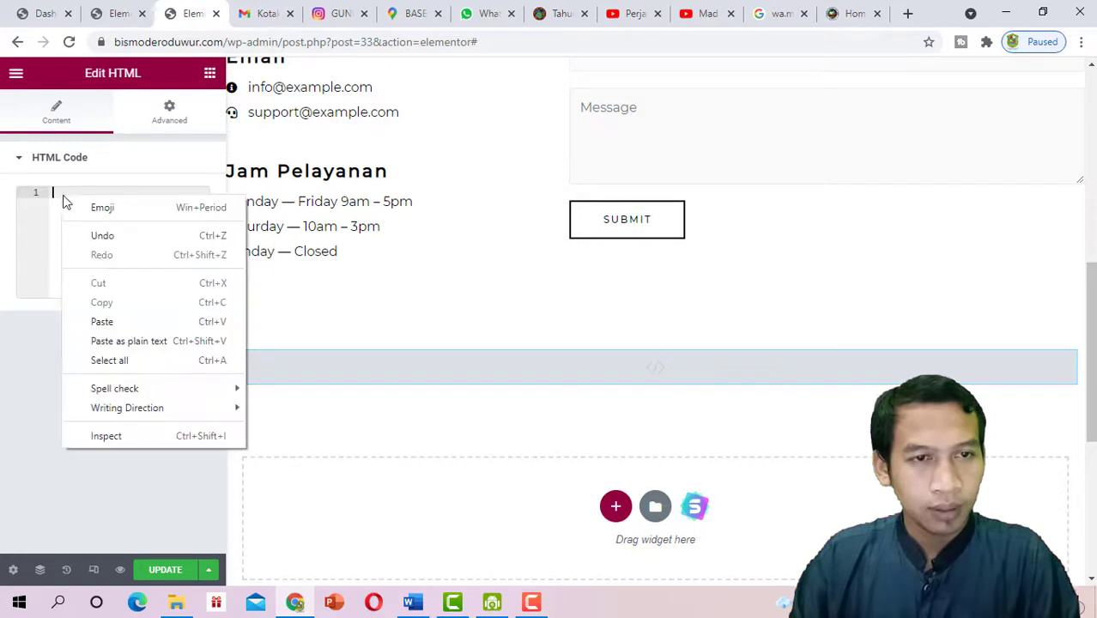
{"action": "left_click", "coordinate": [103, 322]}
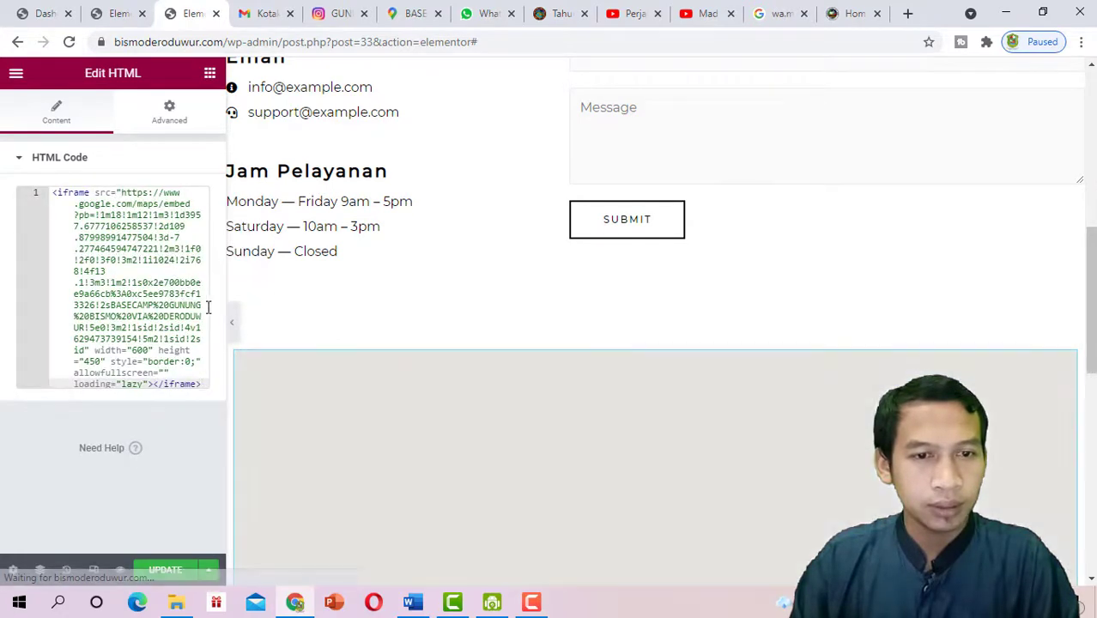
{"action": "scroll", "coordinate": [411, 345], "scroll_direction": "down", "scroll_amount": 5}
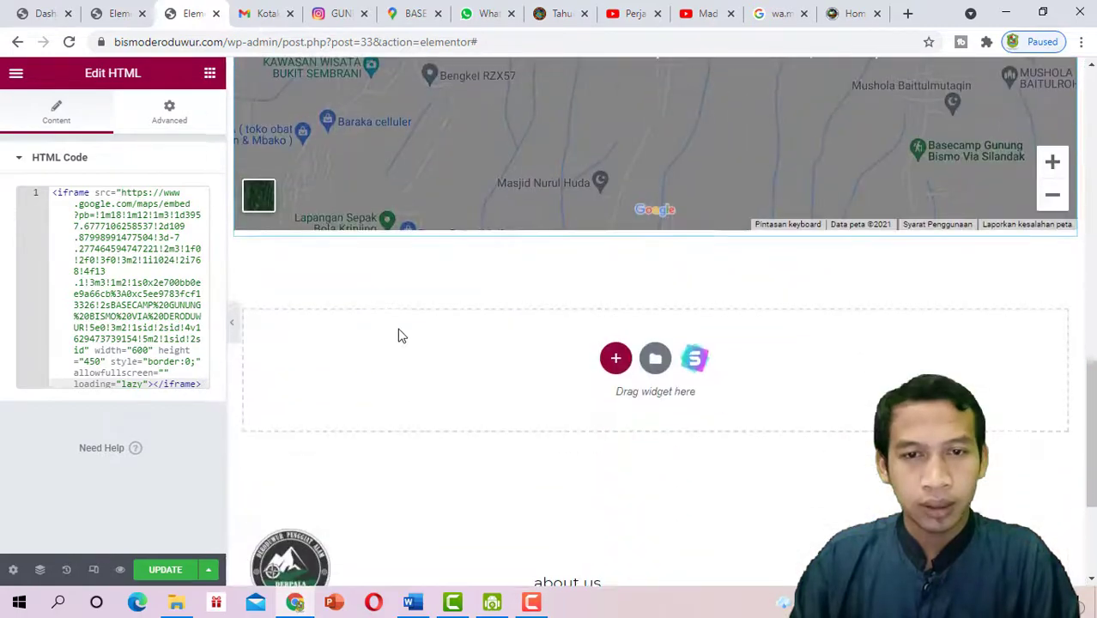
{"action": "left_click", "coordinate": [238, 334]}
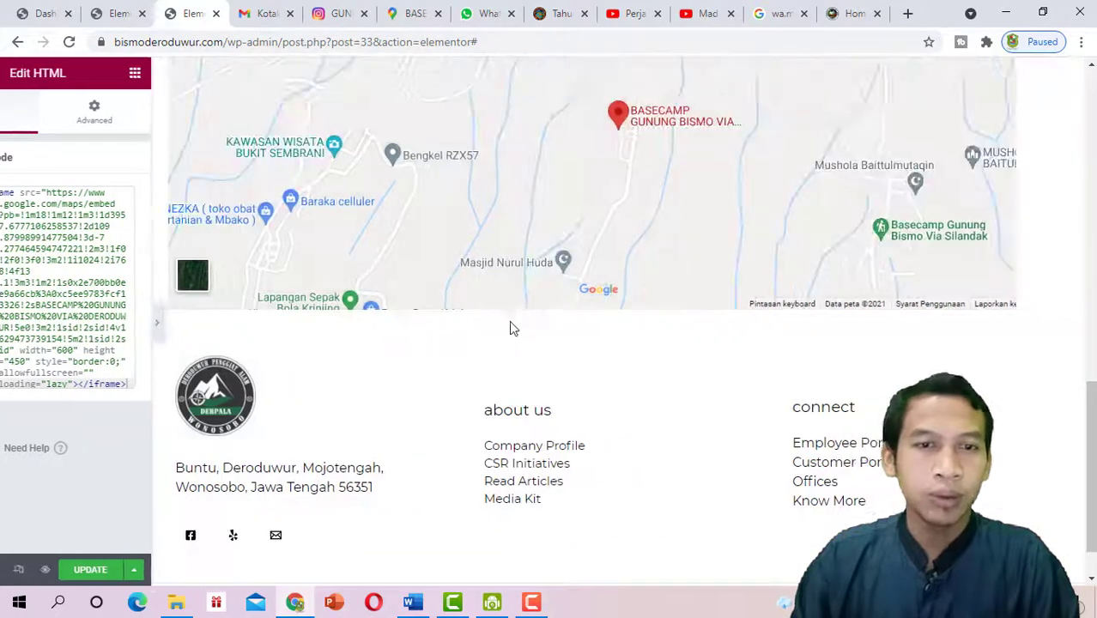
{"action": "scroll", "coordinate": [622, 290], "scroll_direction": "up", "scroll_amount": 4}
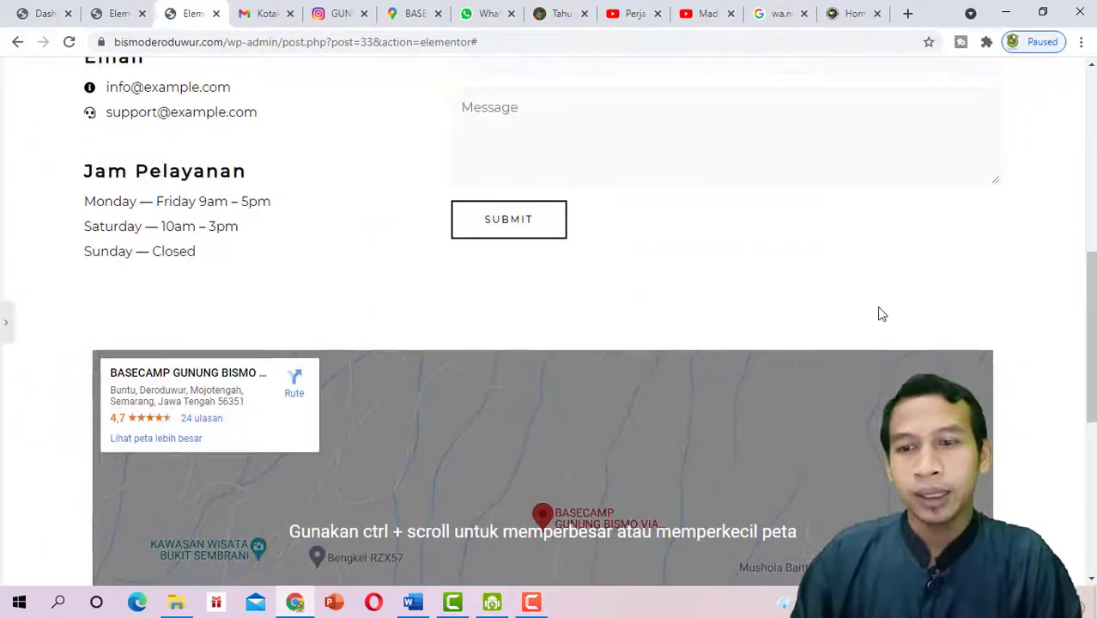
{"action": "scroll", "coordinate": [879, 313], "scroll_direction": "down", "scroll_amount": 3}
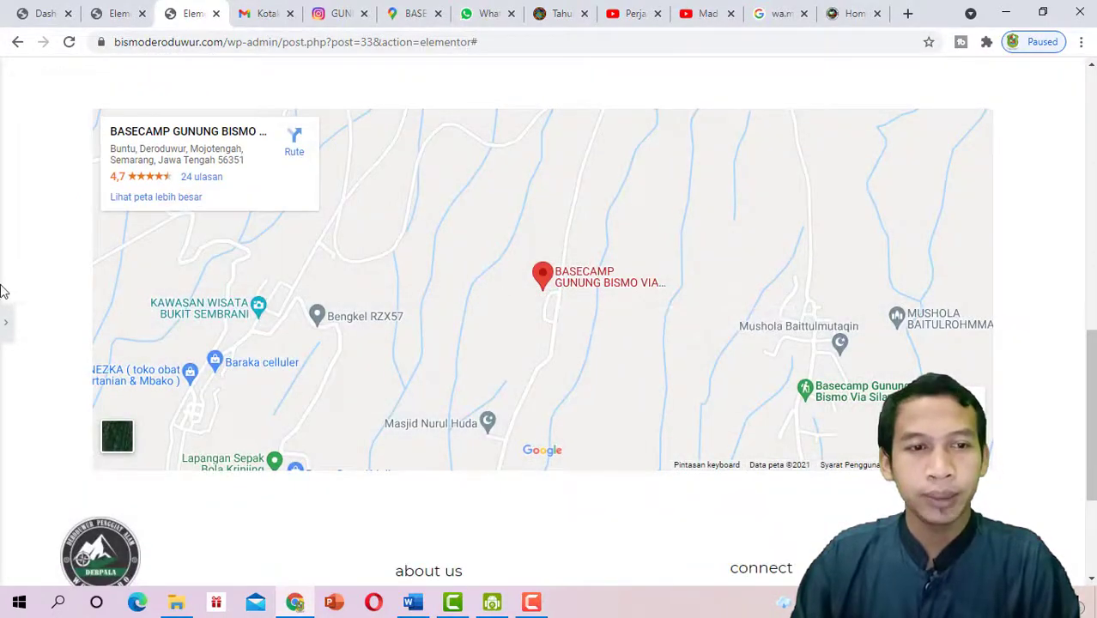
{"action": "left_click", "coordinate": [5, 321]}
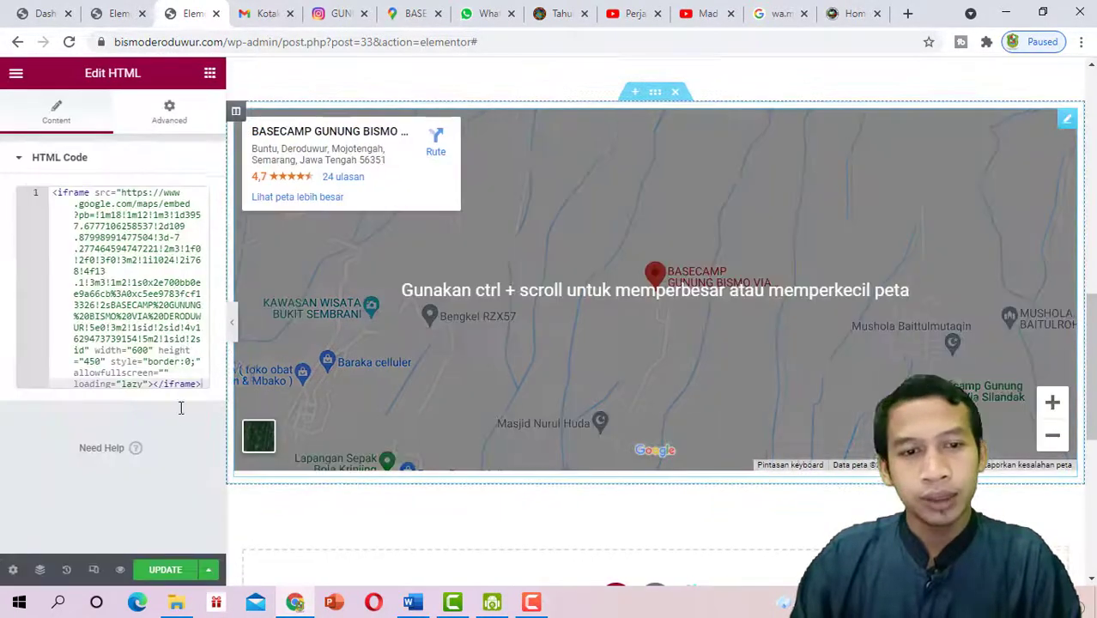
Update the Contact page and review its banner, contact details and form at full width
{"action": "left_click", "coordinate": [172, 569]}
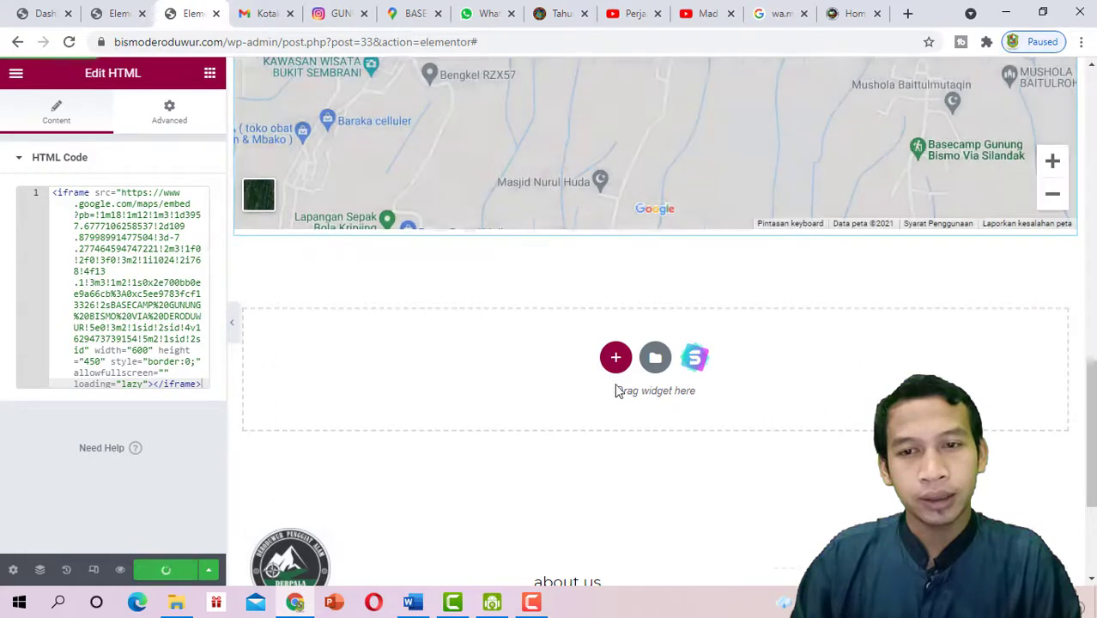
{"action": "scroll", "coordinate": [721, 386], "scroll_direction": "up", "scroll_amount": 10}
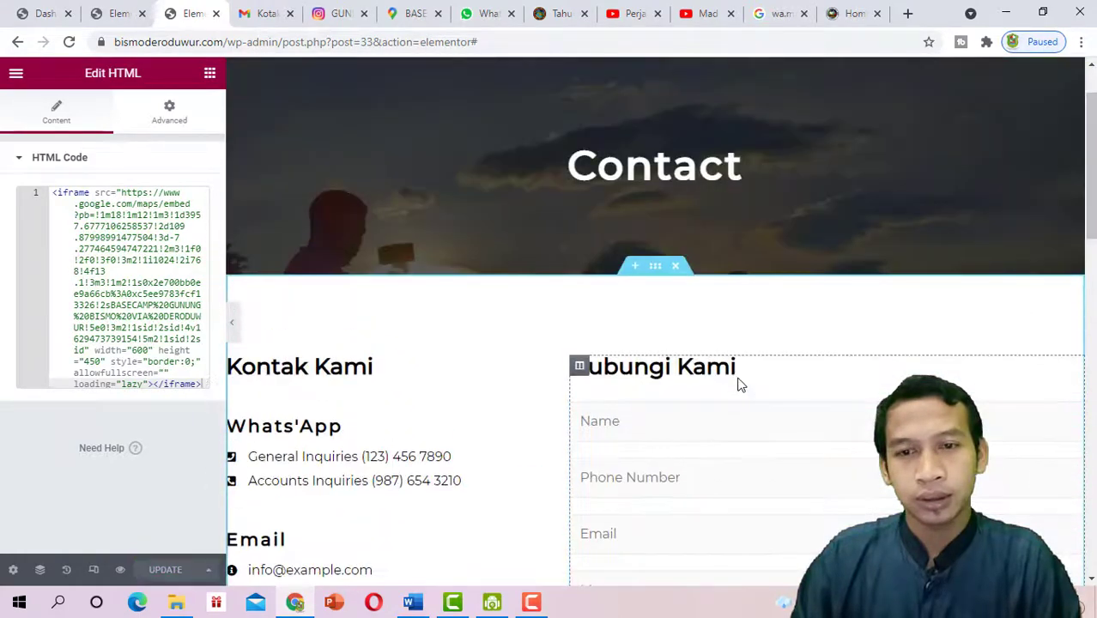
{"action": "scroll", "coordinate": [738, 384], "scroll_direction": "down", "scroll_amount": 2}
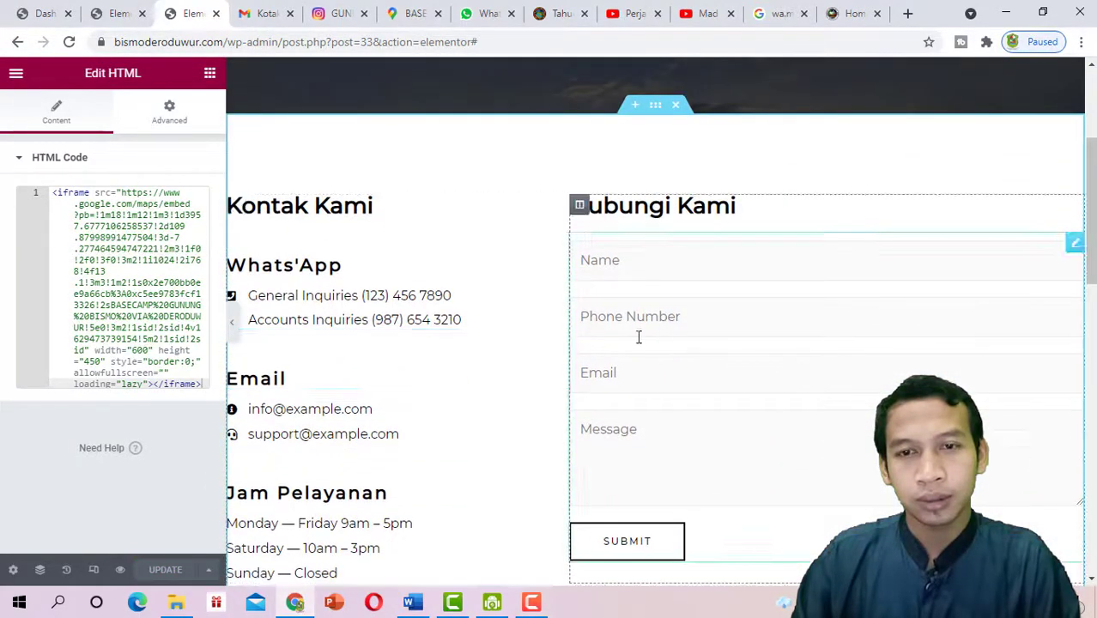
{"action": "scroll", "coordinate": [639, 338], "scroll_direction": "up", "scroll_amount": 3}
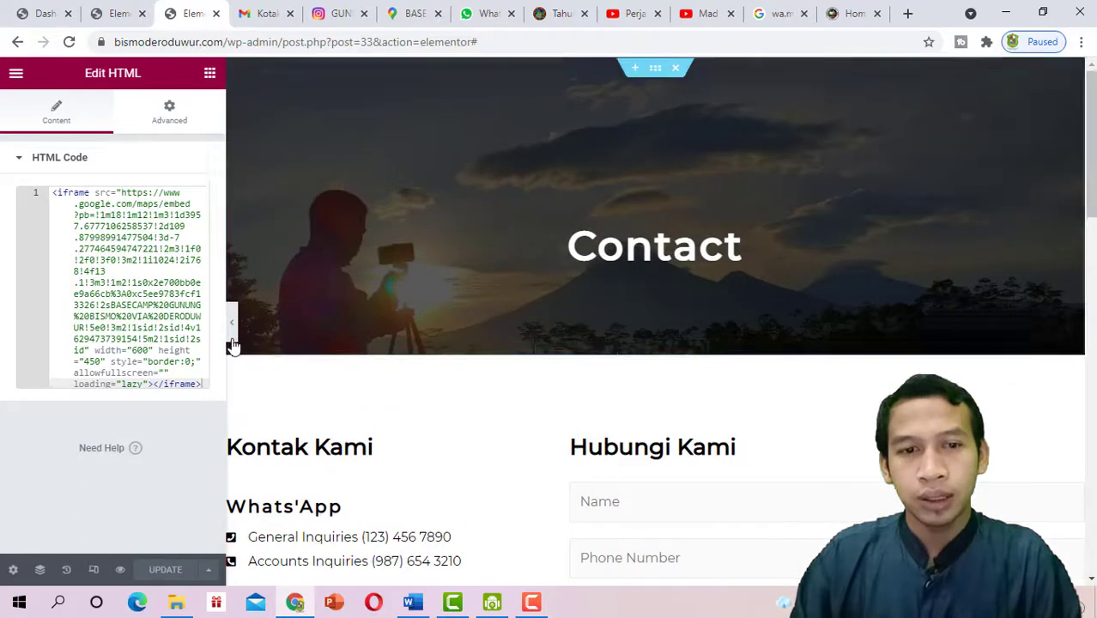
{"action": "left_click", "coordinate": [232, 342]}
{"action": "scroll", "coordinate": [220, 357], "scroll_direction": "down", "scroll_amount": 2}
{"action": "scroll", "coordinate": [194, 418], "scroll_direction": "up", "scroll_amount": 1}
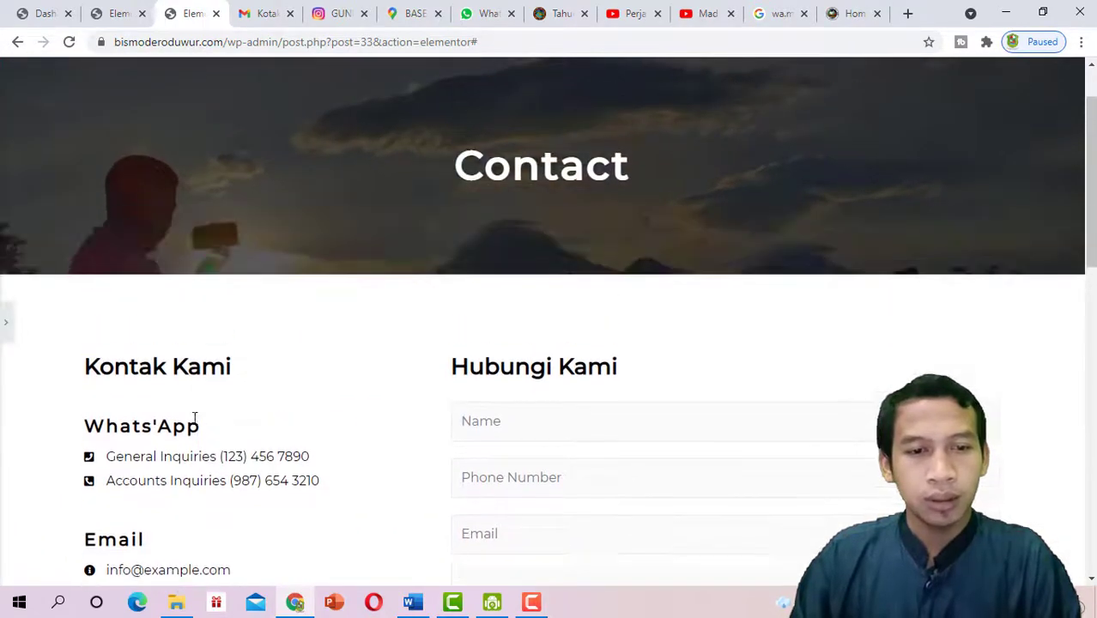
{"action": "scroll", "coordinate": [197, 420], "scroll_direction": "down", "scroll_amount": 3}
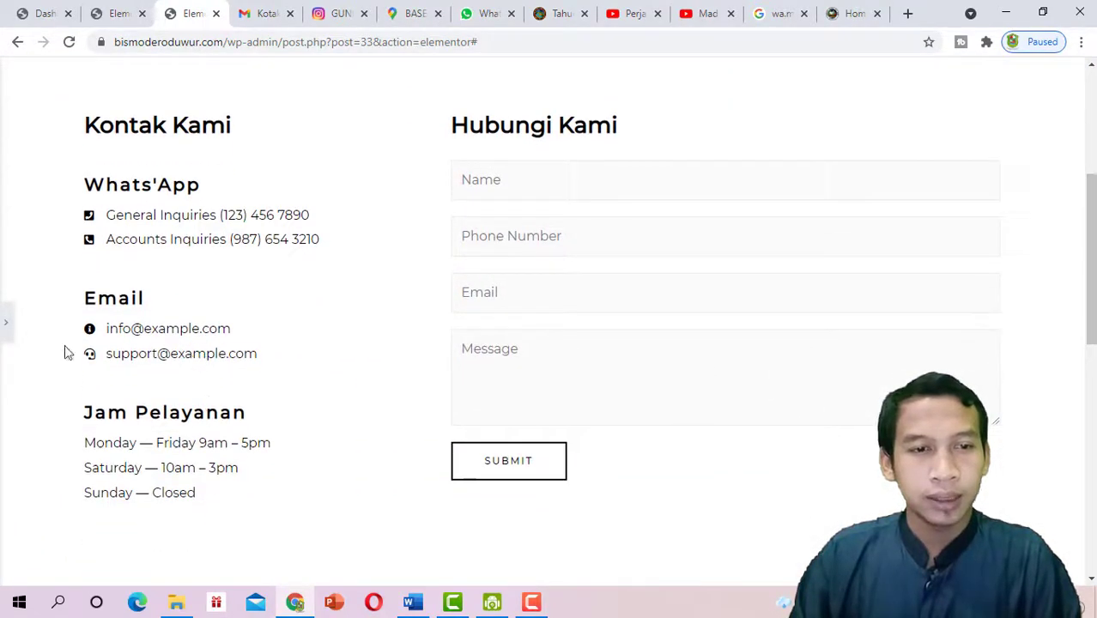
Remove the second item, the support address, from the icon list under the "Email" heading
{"action": "left_click", "coordinate": [4, 330]}
{"action": "left_click", "coordinate": [351, 335]}
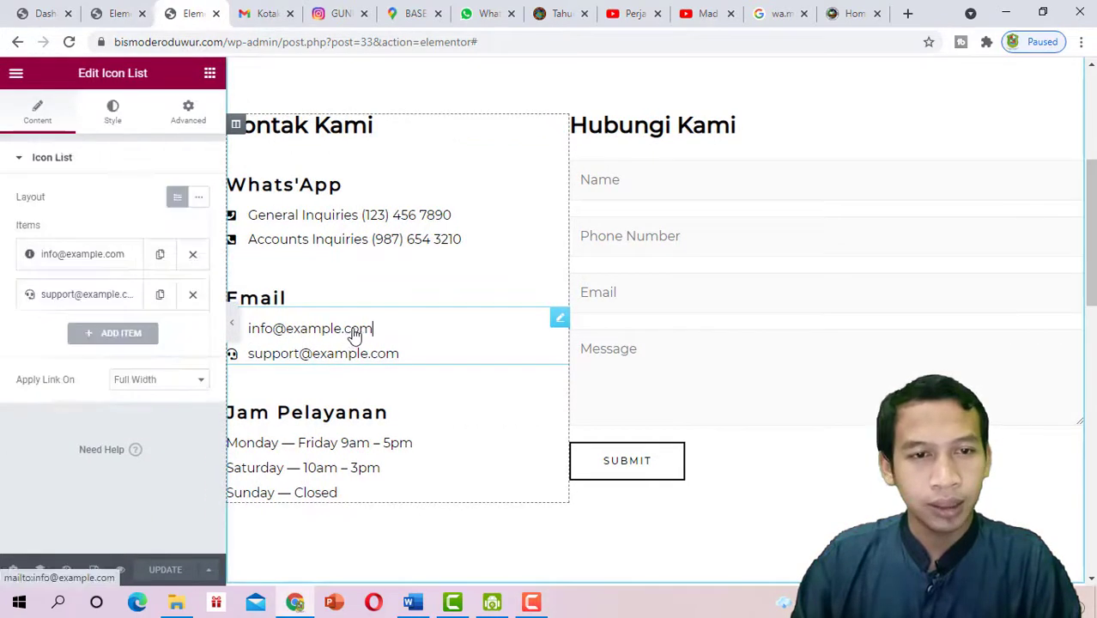
{"action": "left_click", "coordinate": [194, 296]}
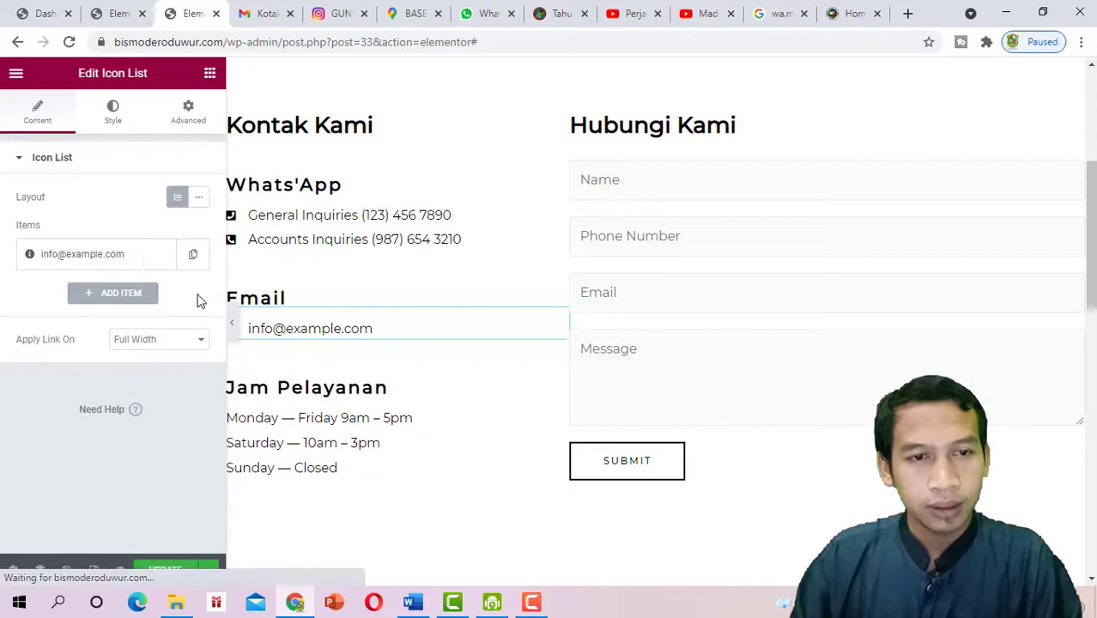
Open the icon library for the remaining address item in the icon list under the "Email" heading
{"action": "left_click", "coordinate": [123, 267]}
{"action": "mouse_move", "coordinate": [122, 391]}
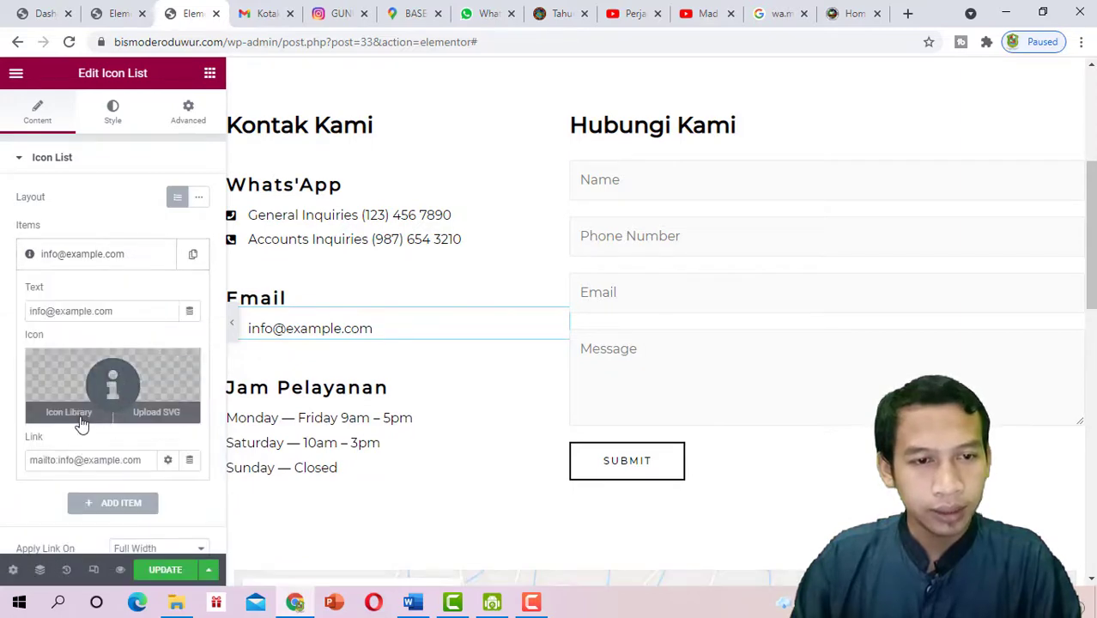
{"action": "left_click", "coordinate": [157, 367]}
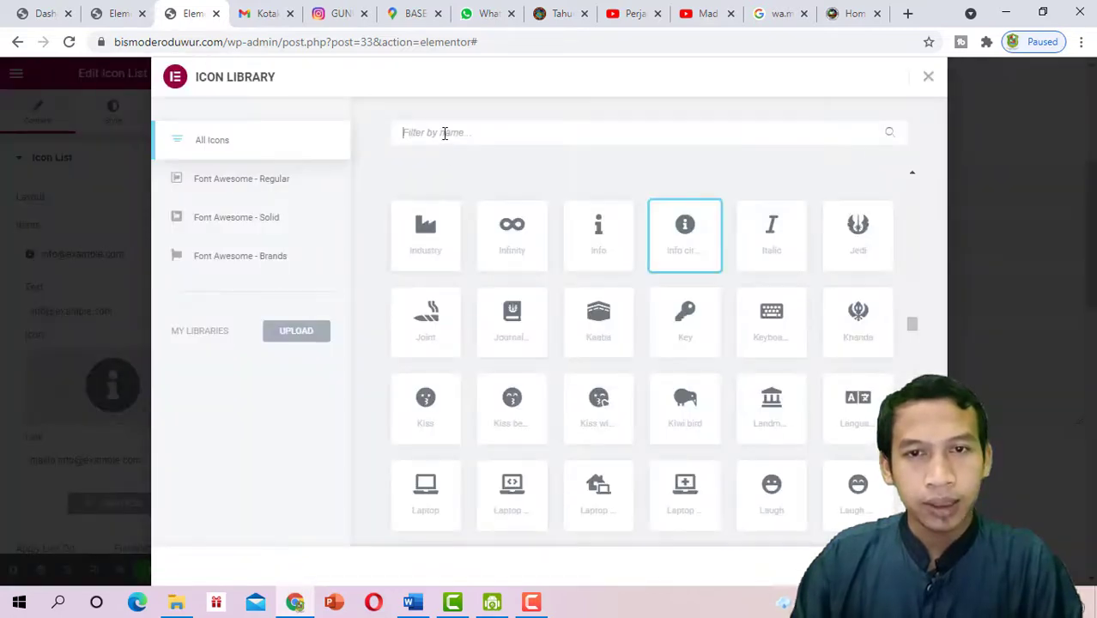
{"action": "type", "text": "email"}
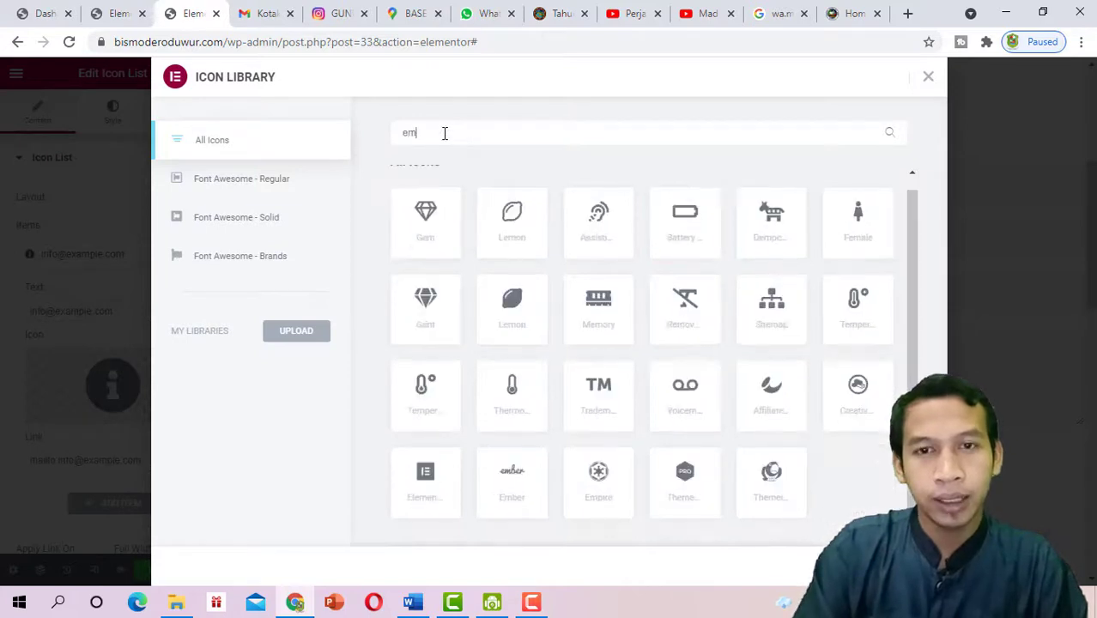
{"action": "key", "text": "BackSpace"}
{"action": "key", "text": "BackSpace"}
{"action": "key", "text": "BackSpace"}
{"action": "key", "text": "BackSpace"}
{"action": "key", "text": "BackSpace"}
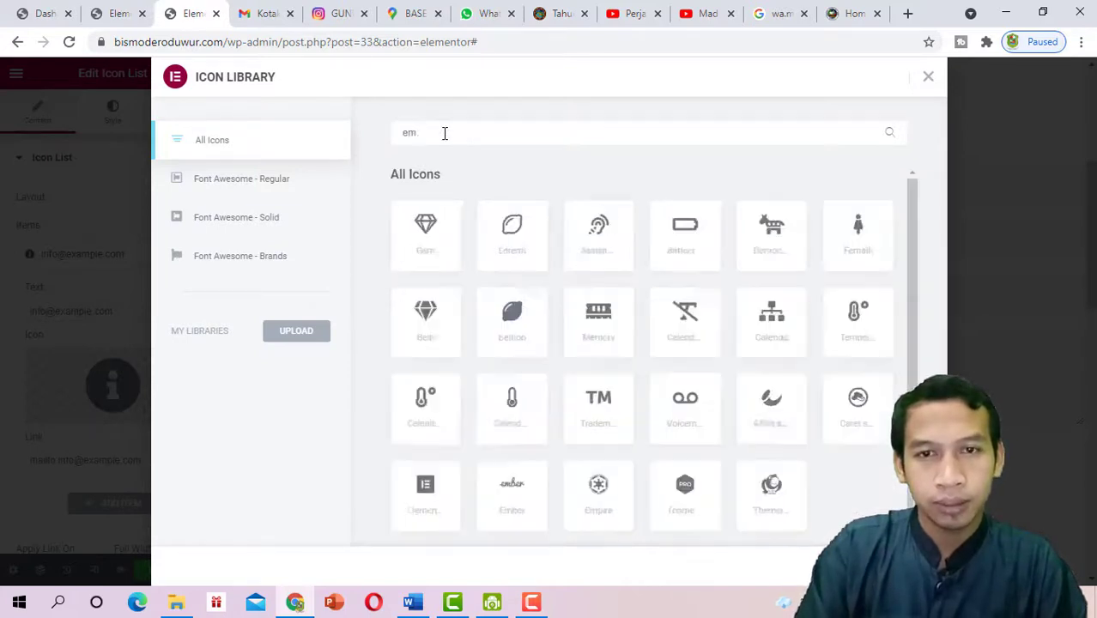
{"action": "type", "text": "med"}
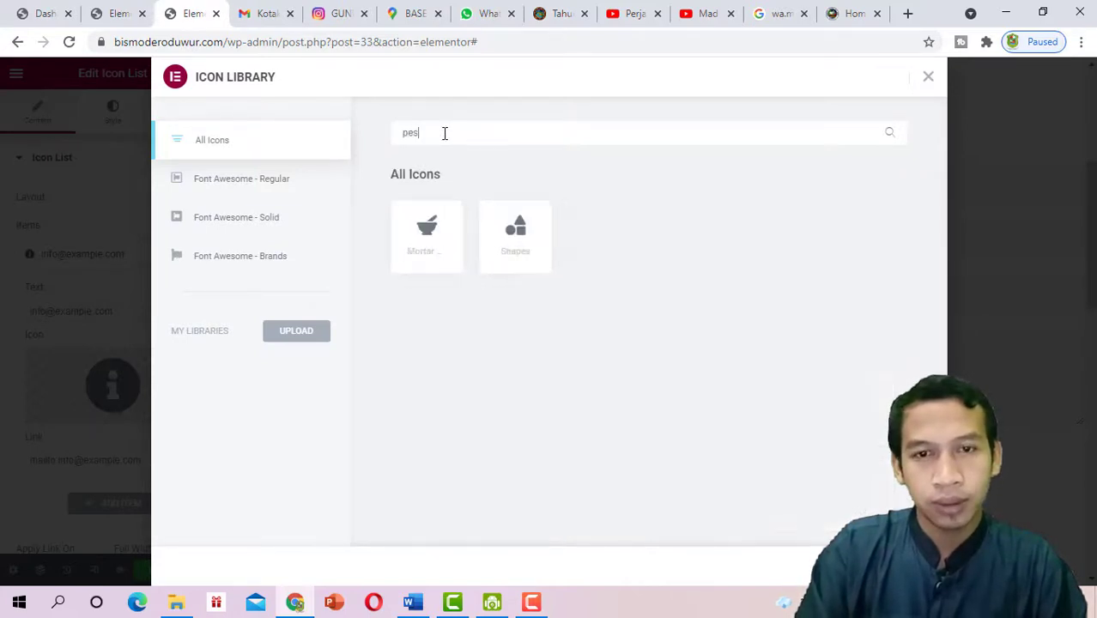
{"action": "key", "text": "BackSpace"}
{"action": "key", "text": "BackSpace"}
{"action": "key", "text": "BackSpace"}
{"action": "type", "text": "mes"}
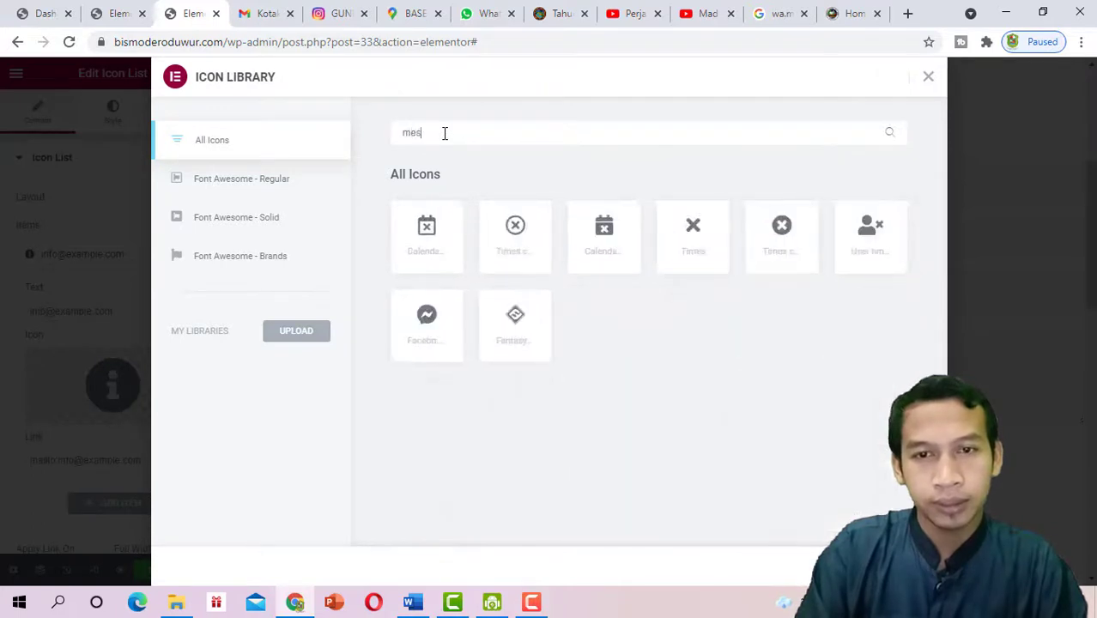
{"action": "key", "text": "BackSpace"}
{"action": "key", "text": "BackSpace"}
{"action": "key", "text": "BackSpace"}
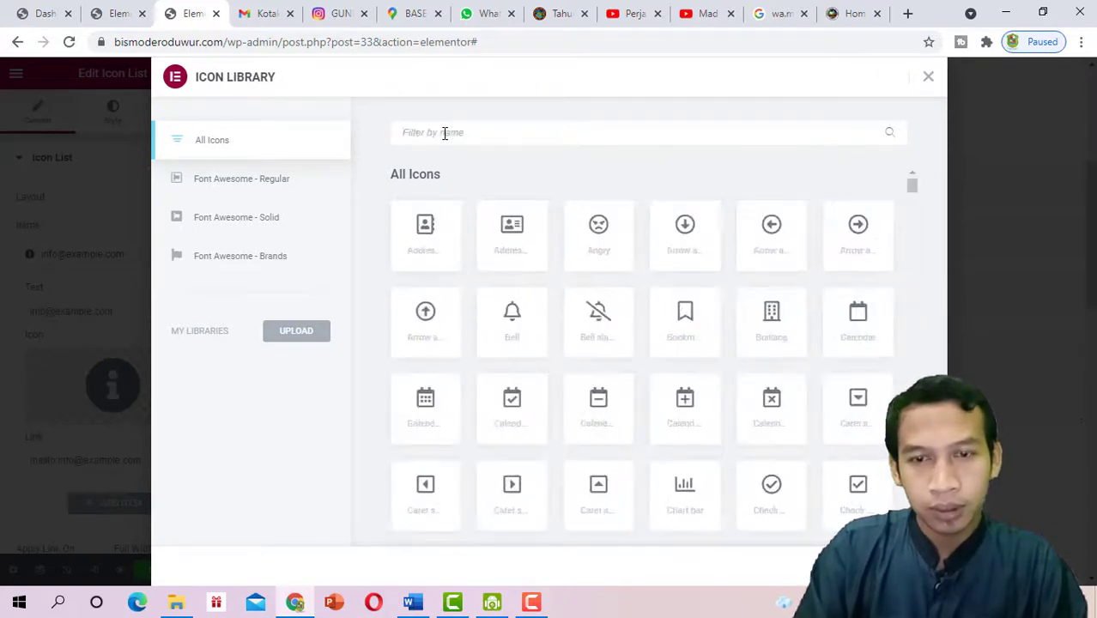
Filter the icon library by "pe", insert the outlined Envelope icon for the email item and check it at full width
{"action": "type", "text": "pe"}
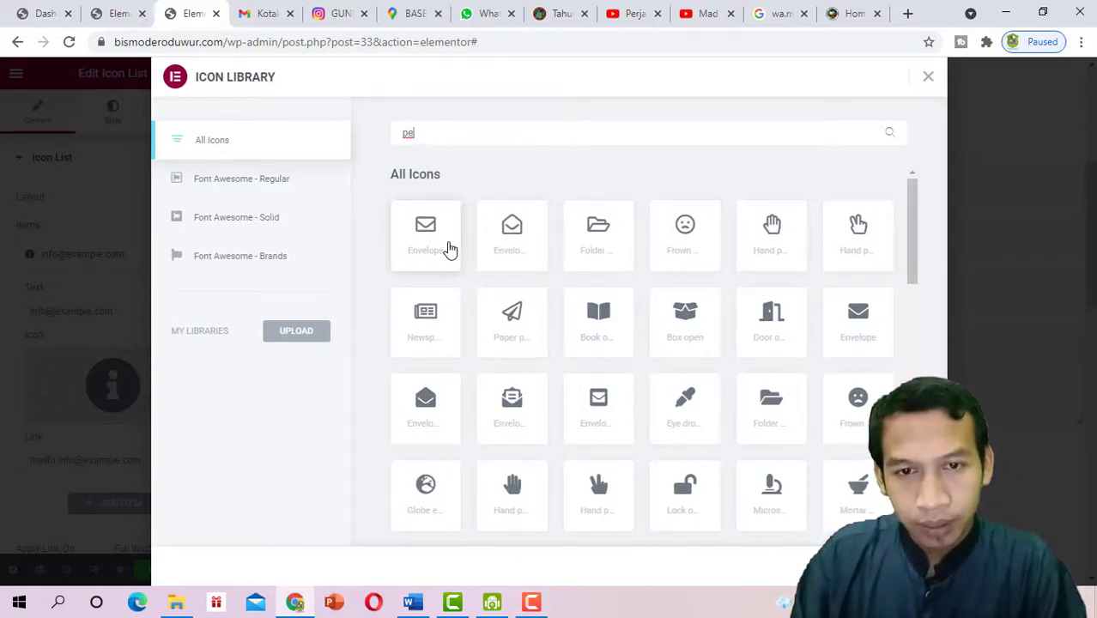
{"action": "left_click", "coordinate": [458, 254]}
{"action": "scroll", "coordinate": [707, 417], "scroll_direction": "down", "scroll_amount": 2}
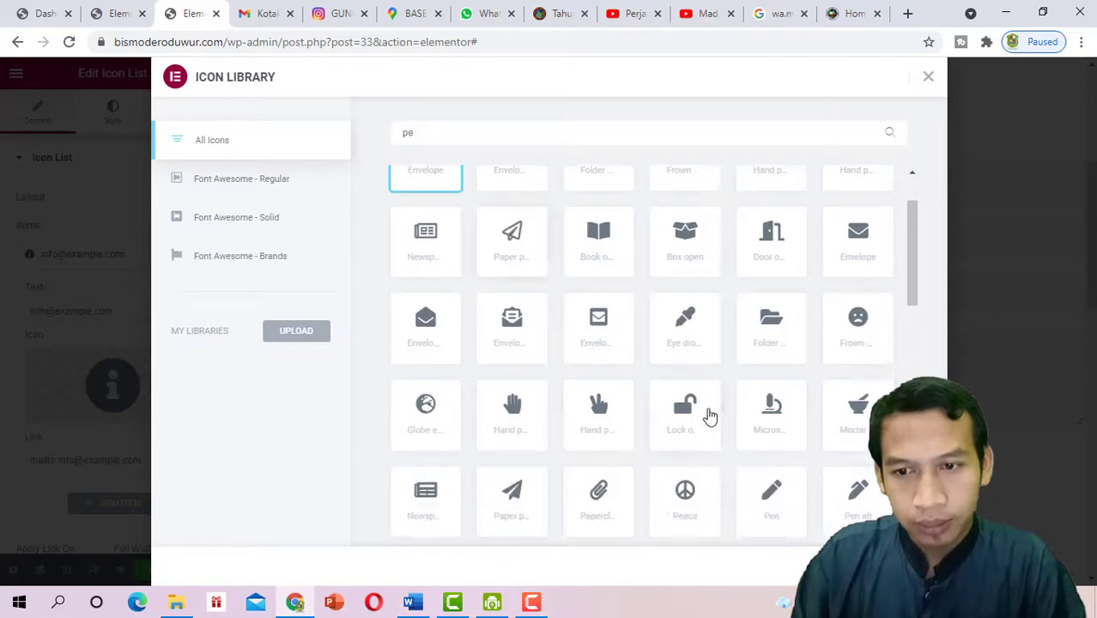
{"action": "scroll", "coordinate": [718, 427], "scroll_direction": "up", "scroll_amount": 2}
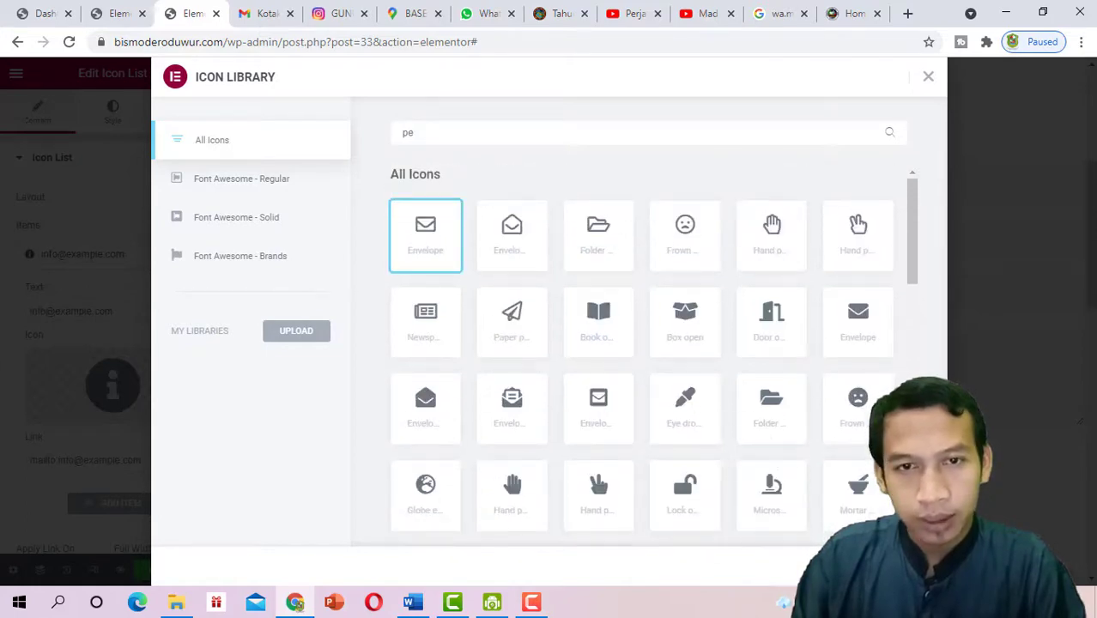
{"action": "left_click", "coordinate": [897, 566]}
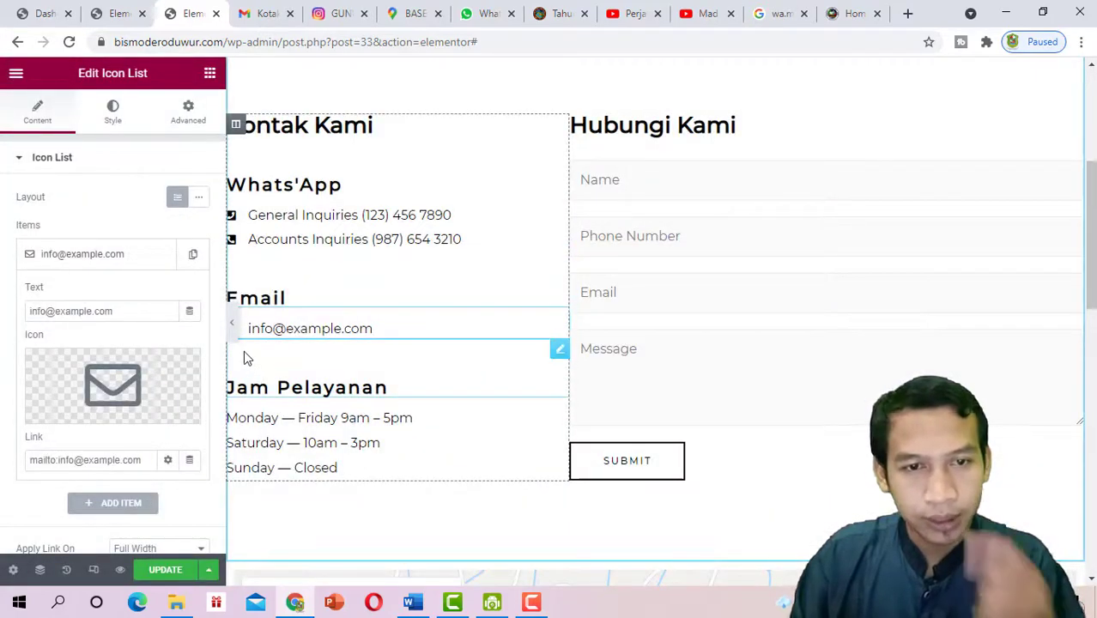
{"action": "left_click", "coordinate": [233, 330]}
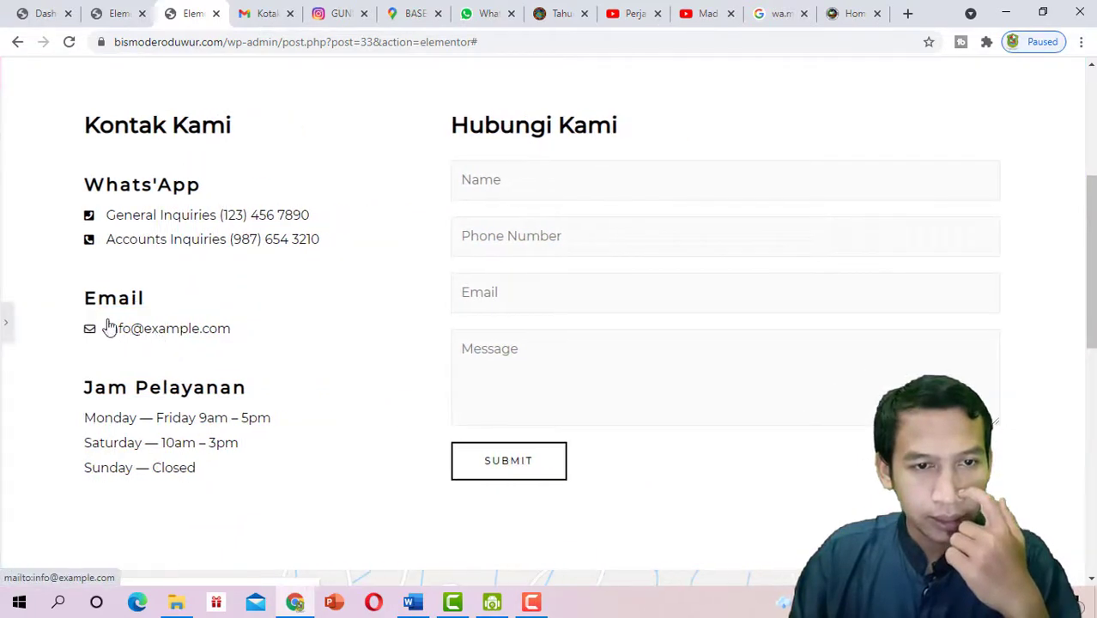
{"action": "left_click", "coordinate": [5, 323]}
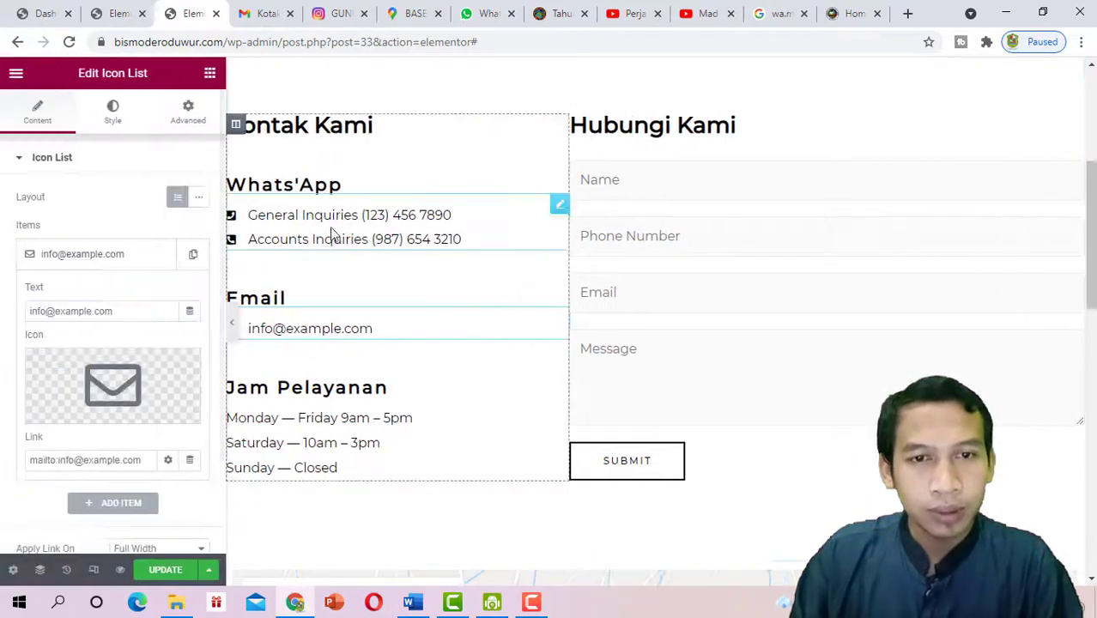
Remove the "Accounts Inquiries" item from the icon list under the "Whats'App" heading, leaving only the "General Inquiries" item
{"action": "left_click", "coordinate": [337, 232]}
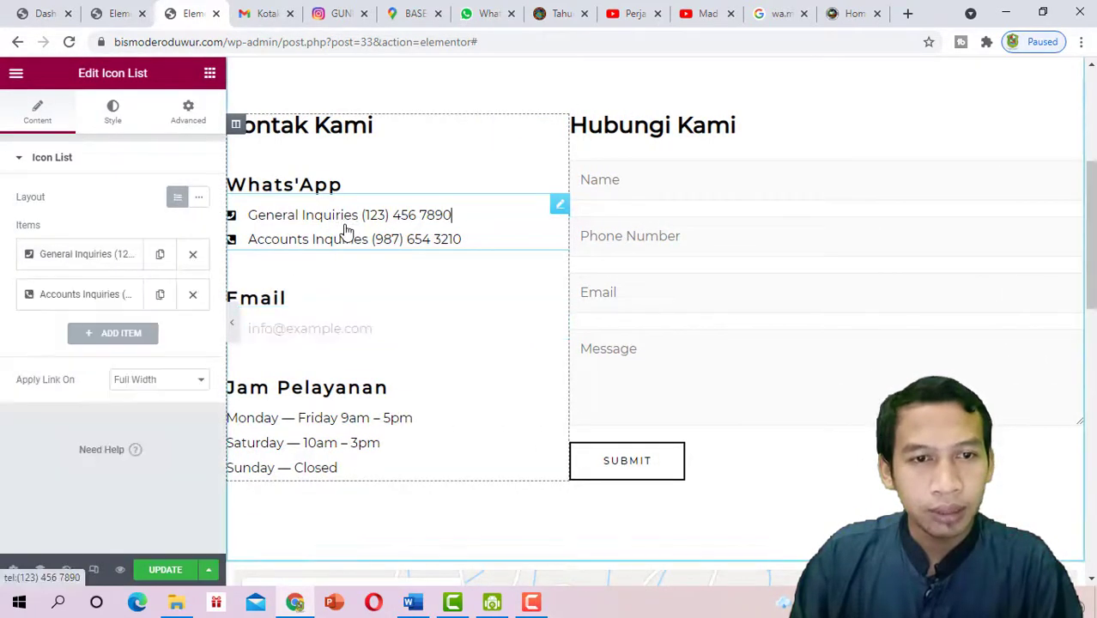
{"action": "left_click", "coordinate": [191, 295]}
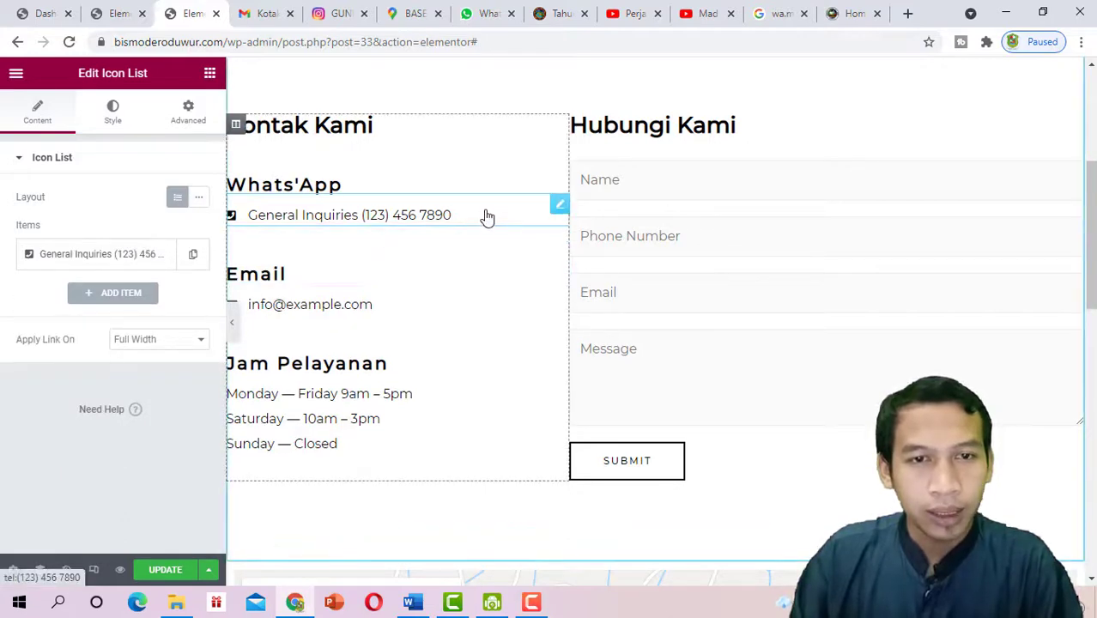
{"action": "left_click", "coordinate": [107, 294]}
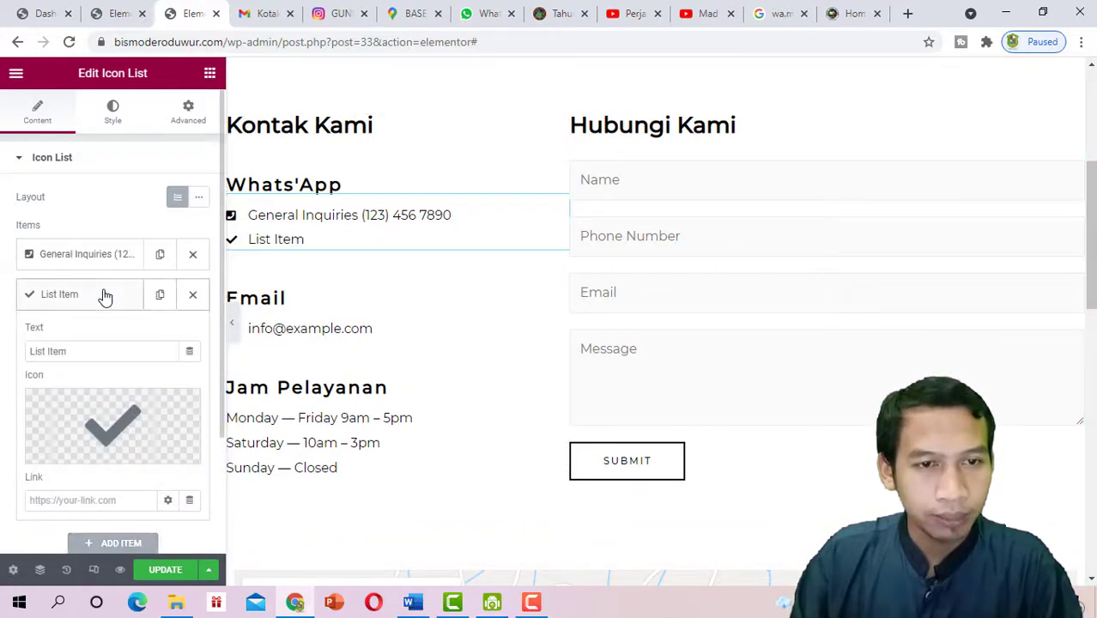
{"action": "left_click", "coordinate": [192, 296]}
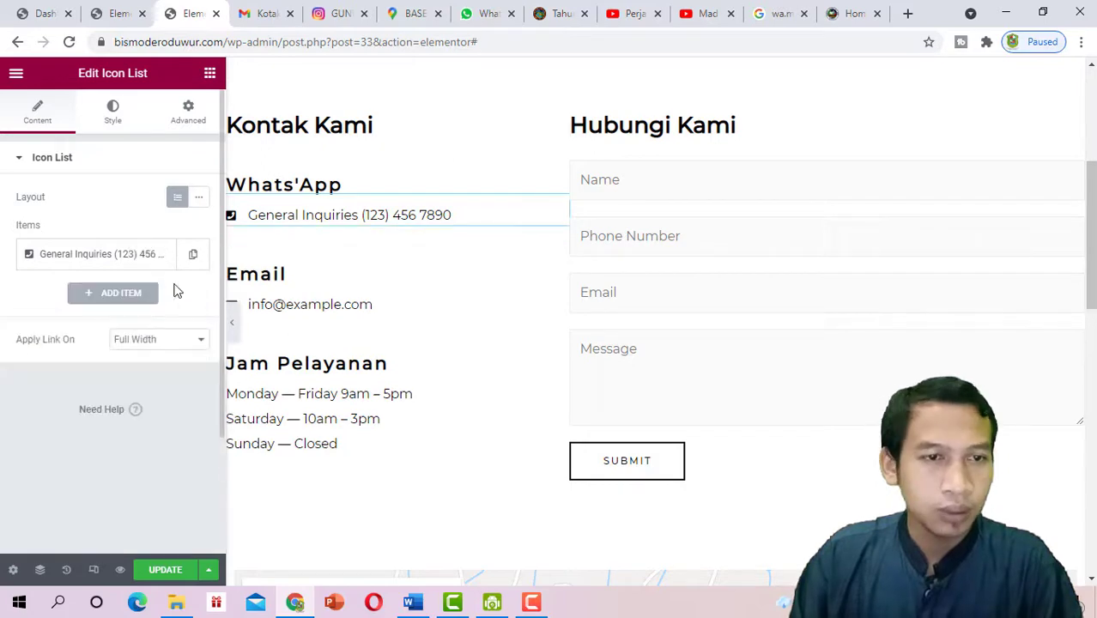
Replace the "General Inquiries" item's phone icon with the round WhatsApp icon, filtering by "wha", and check it at full width
{"action": "left_click", "coordinate": [98, 262]}
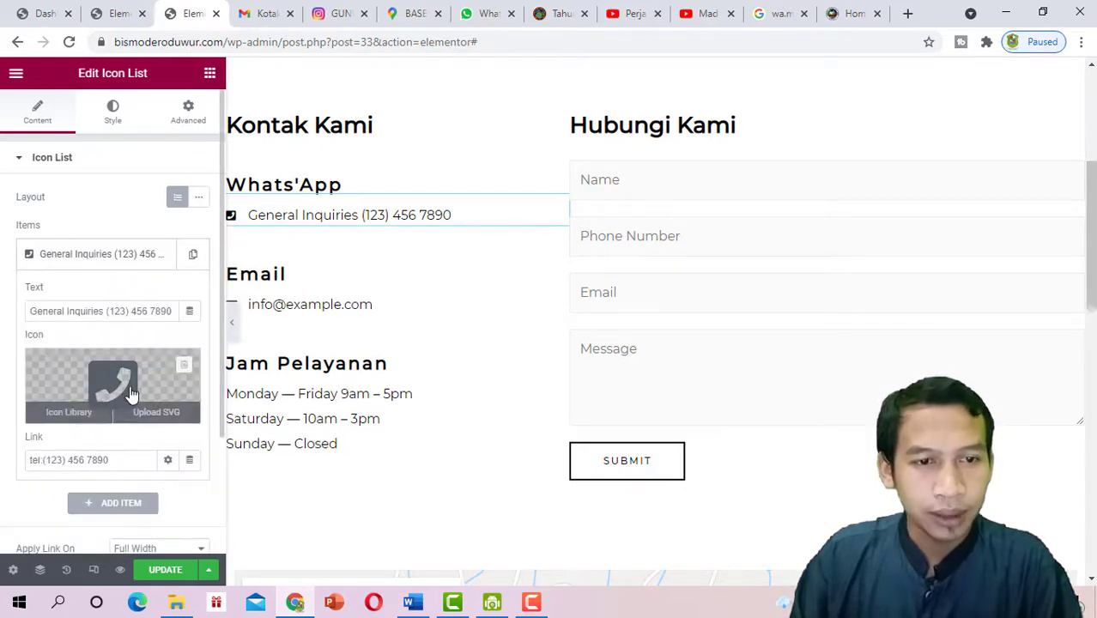
{"action": "left_click", "coordinate": [79, 413]}
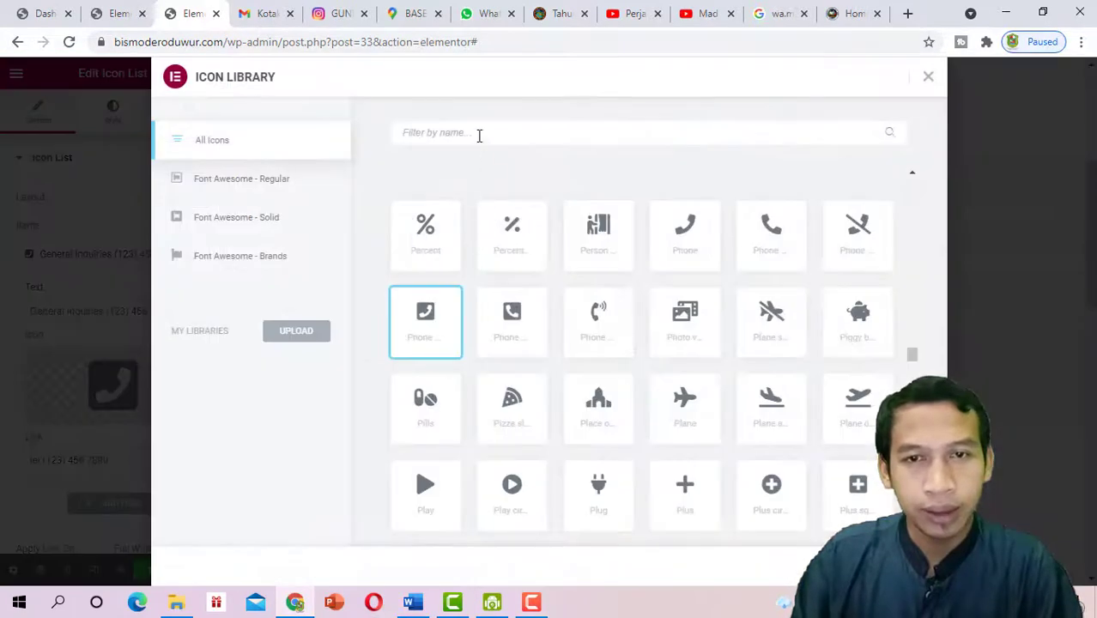
{"action": "type", "text": "wha"}
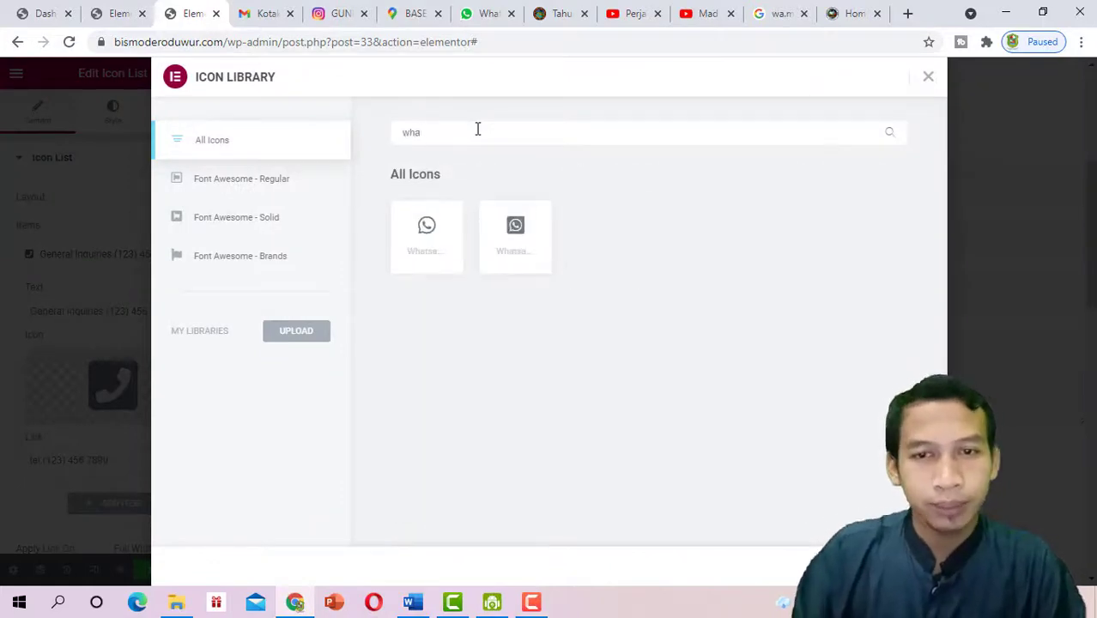
{"action": "left_click", "coordinate": [442, 222]}
{"action": "left_click", "coordinate": [898, 566]}
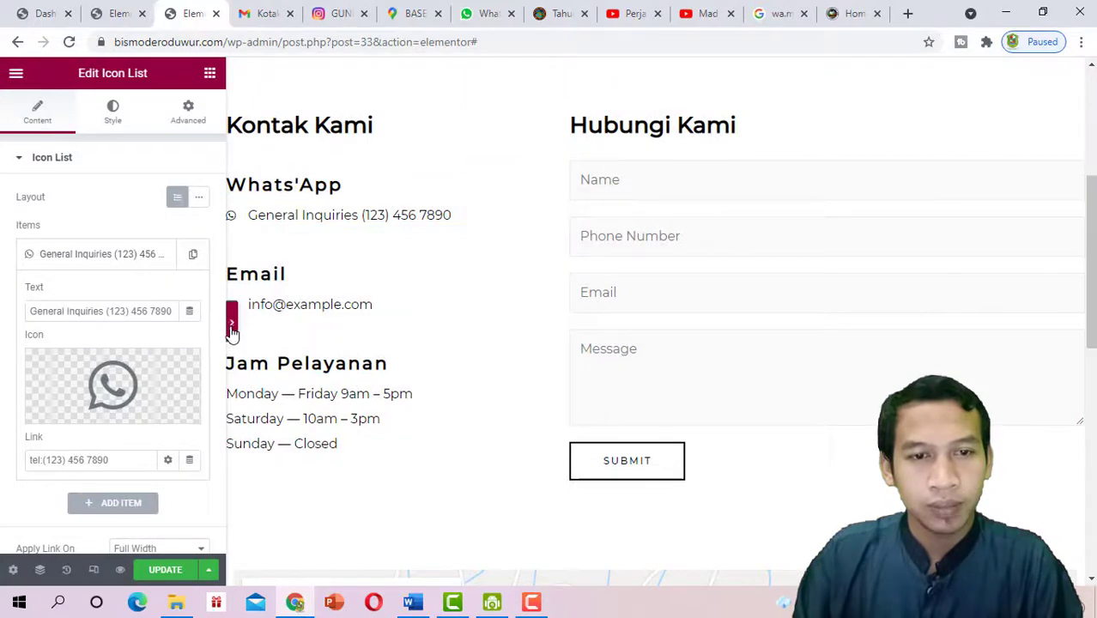
{"action": "left_click", "coordinate": [232, 326]}
{"action": "scroll", "coordinate": [361, 337], "scroll_direction": "down", "scroll_amount": 1}
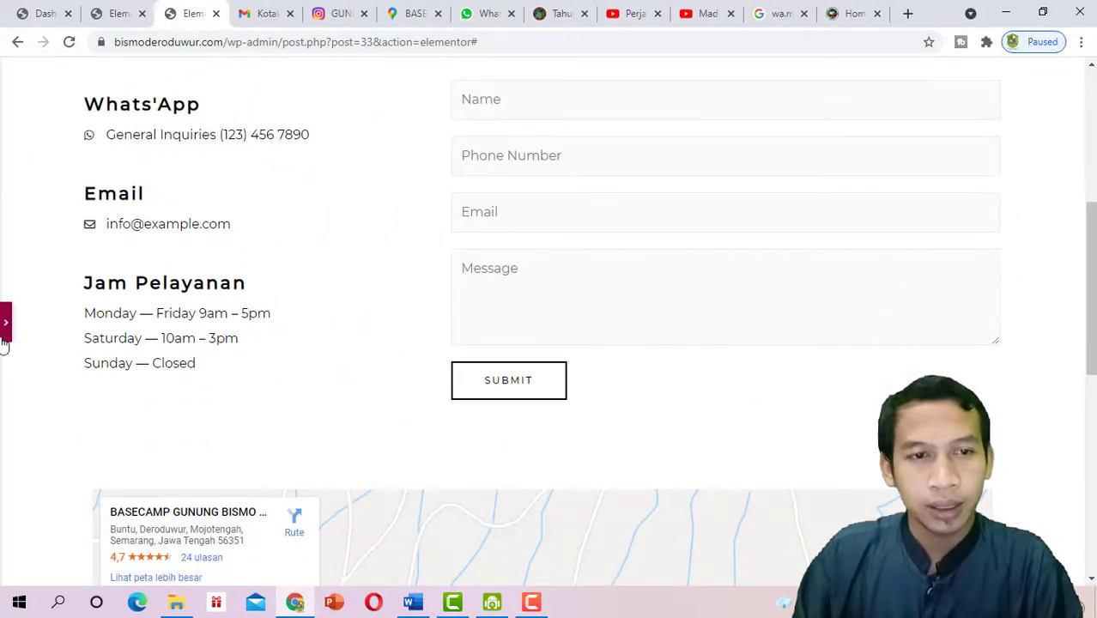
{"action": "left_click", "coordinate": [5, 330]}
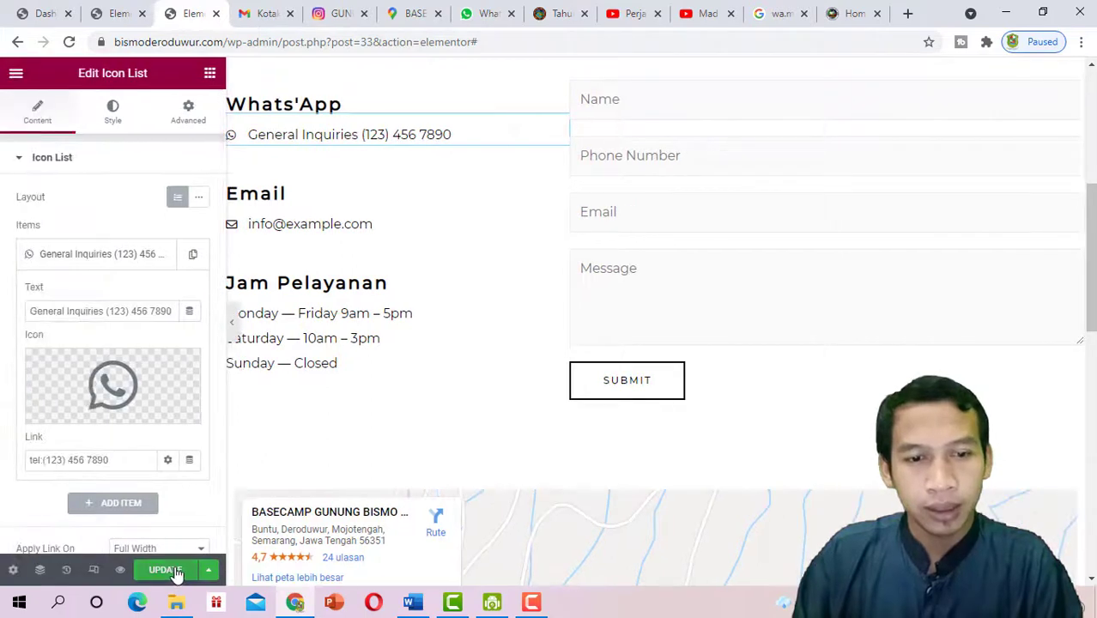
Update the Contact page and review it from the banner down to the map and footer
{"action": "left_click", "coordinate": [170, 570]}
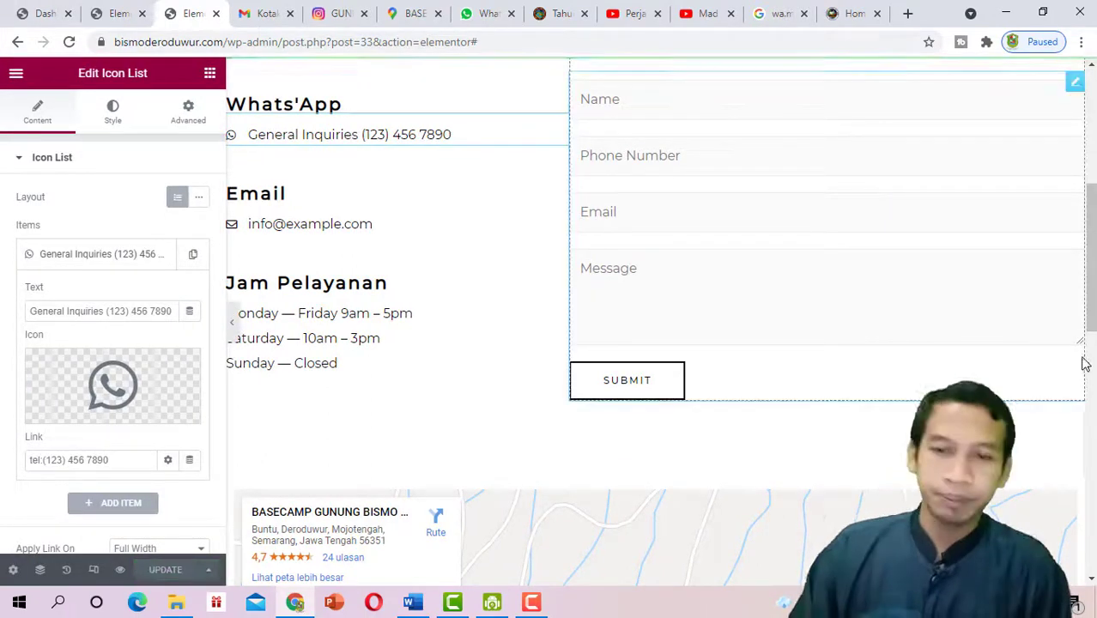
{"action": "scroll", "coordinate": [1068, 352], "scroll_direction": "down", "scroll_amount": 5}
{"action": "scroll", "coordinate": [1080, 371], "scroll_direction": "down", "scroll_amount": 2}
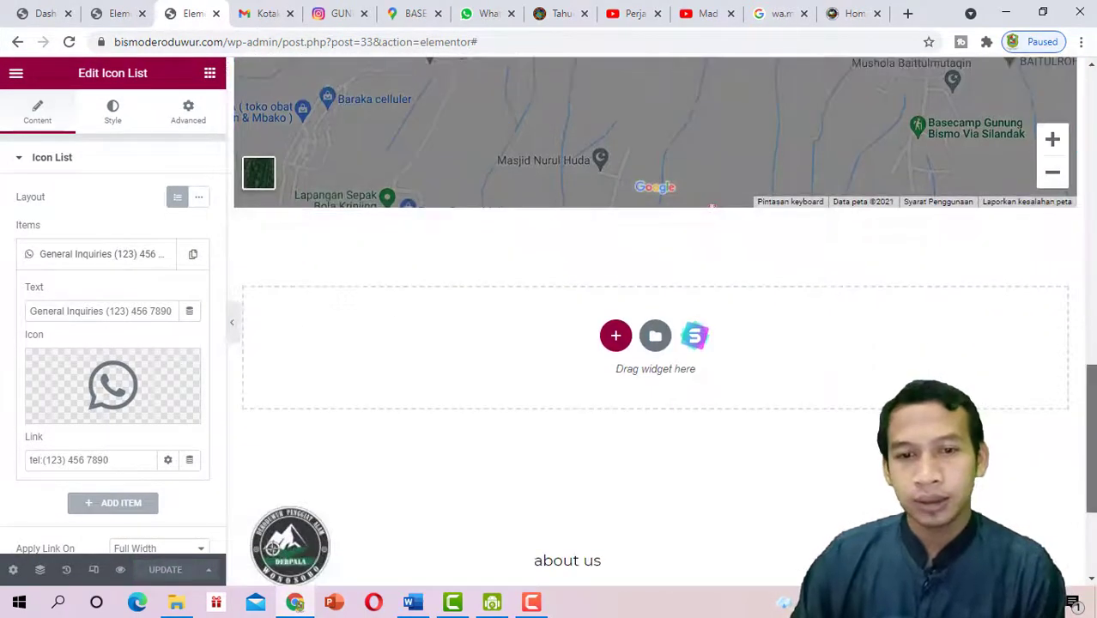
{"action": "scroll", "coordinate": [383, 356], "scroll_direction": "up", "scroll_amount": 10}
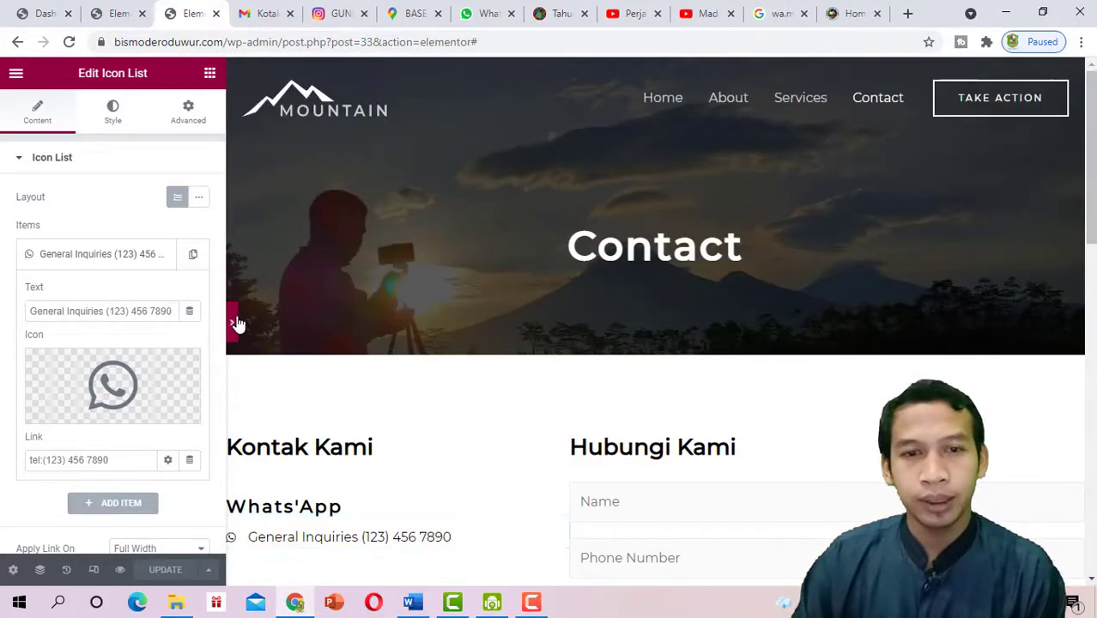
{"action": "left_click", "coordinate": [232, 320]}
{"action": "scroll", "coordinate": [822, 247], "scroll_direction": "down", "scroll_amount": 1}
{"action": "scroll", "coordinate": [773, 197], "scroll_direction": "up", "scroll_amount": 1}
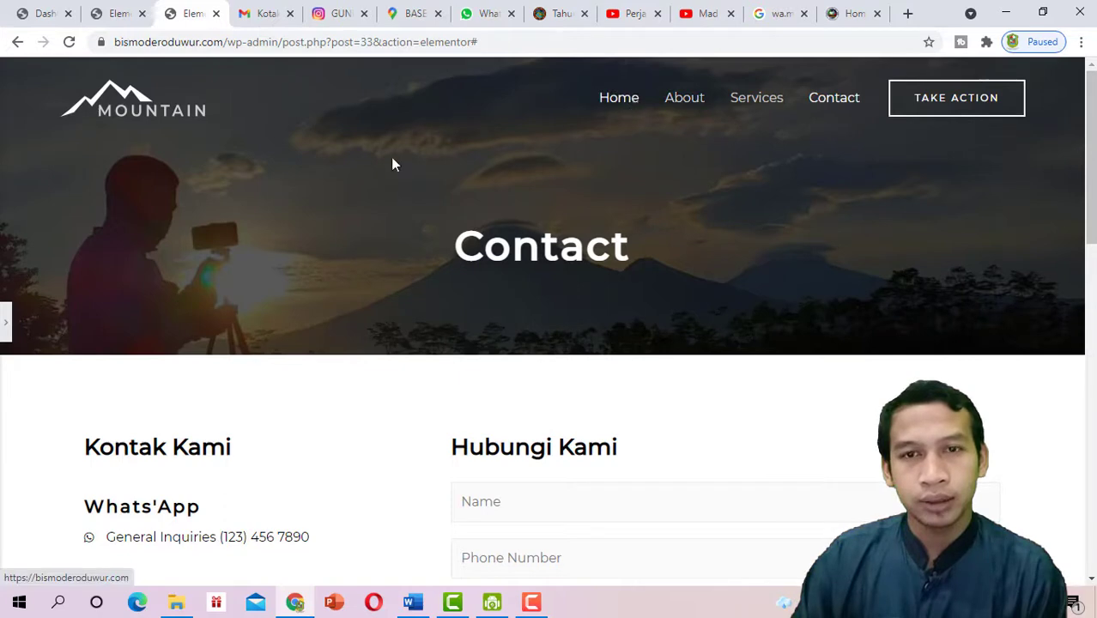
{"action": "left_click", "coordinate": [6, 322]}
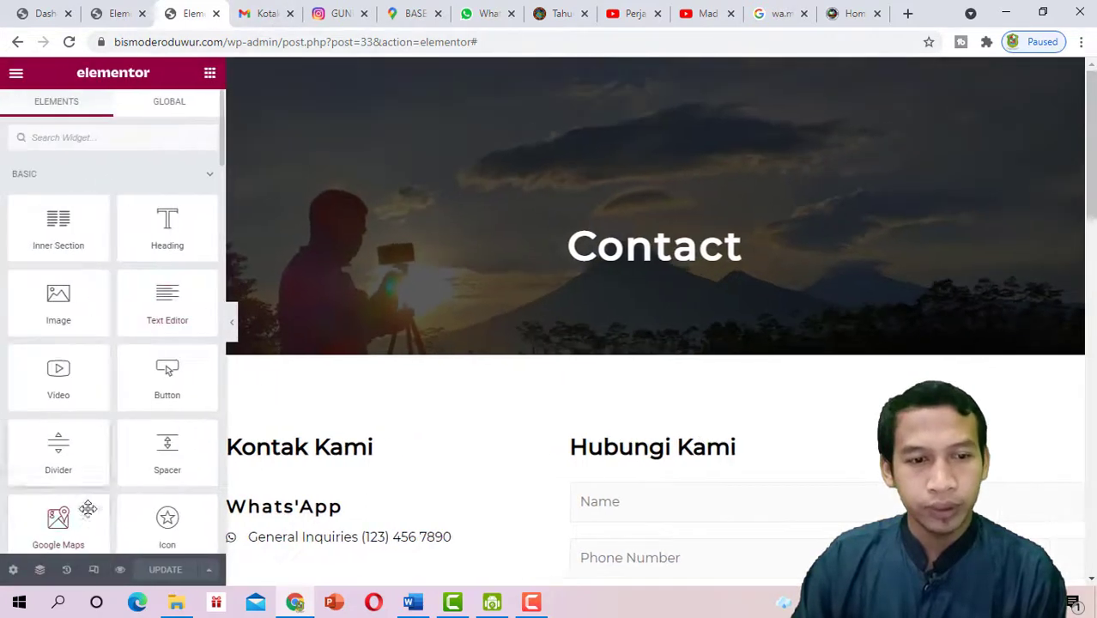
Preview the Contact page in a new browser tab and review its banner, contact details and form
{"action": "left_click", "coordinate": [119, 570]}
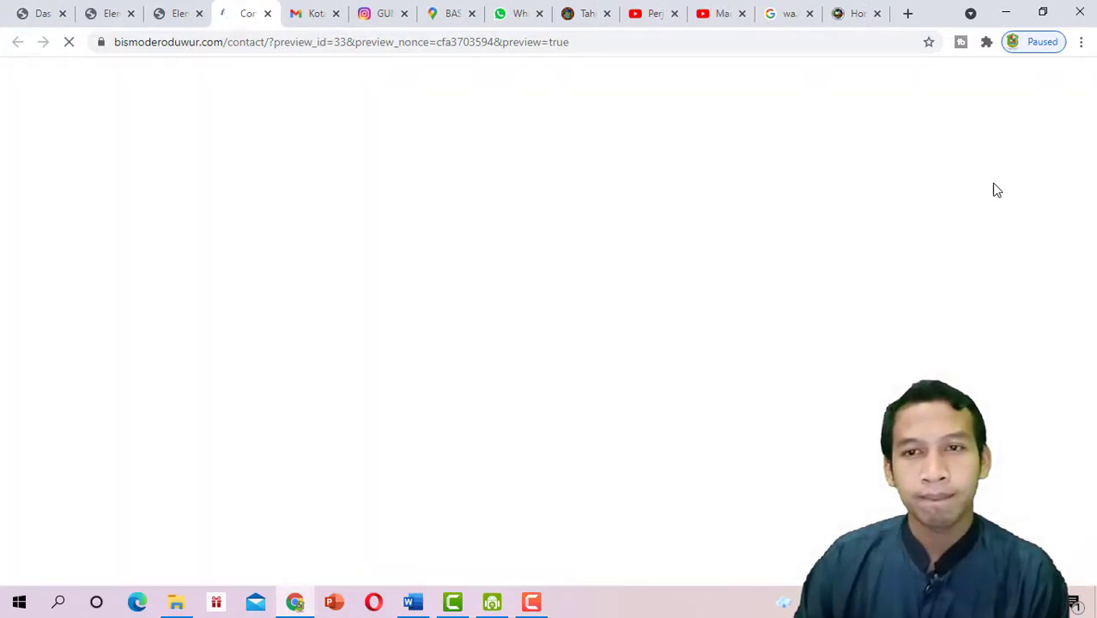
{"action": "scroll", "coordinate": [791, 179], "scroll_direction": "down", "scroll_amount": 4}
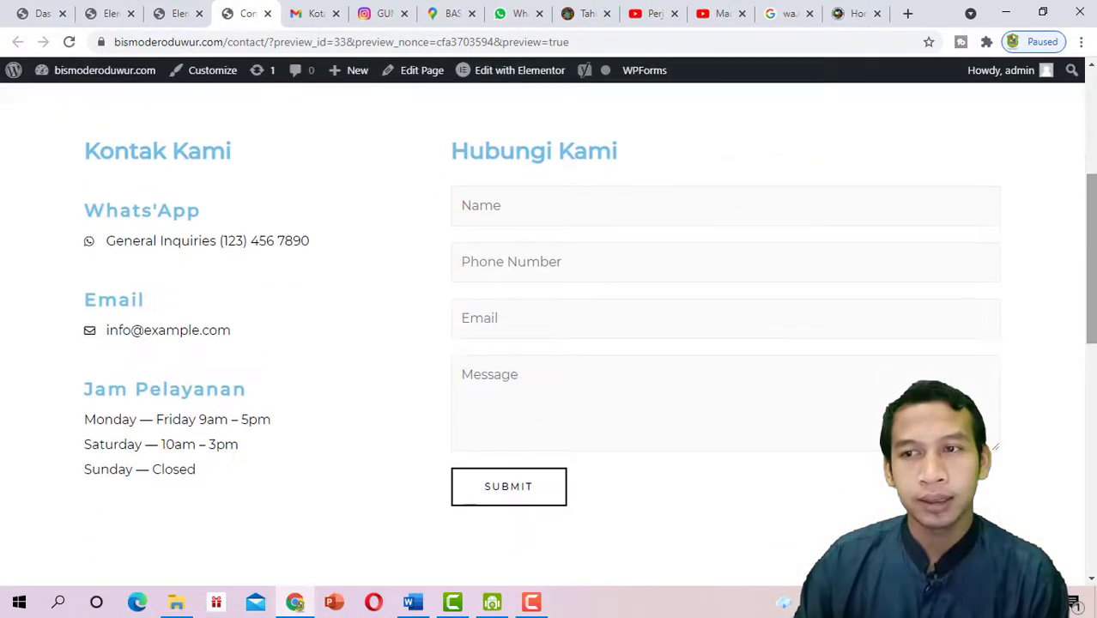
{"action": "scroll", "coordinate": [490, 195], "scroll_direction": "up", "scroll_amount": 4}
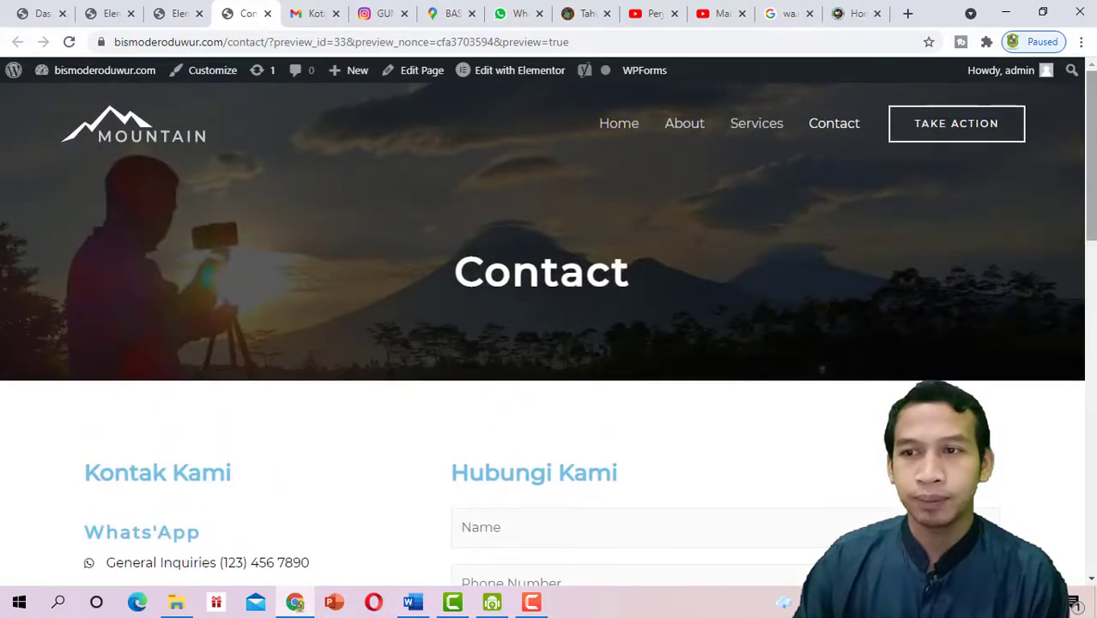
{"action": "mouse_move", "coordinate": [1091, 162]}
{"action": "left_mouse_down"}
{"action": "mouse_move", "coordinate": [1094, 388]}
{"action": "mouse_move", "coordinate": [1092, 163]}
{"action": "left_mouse_up"}
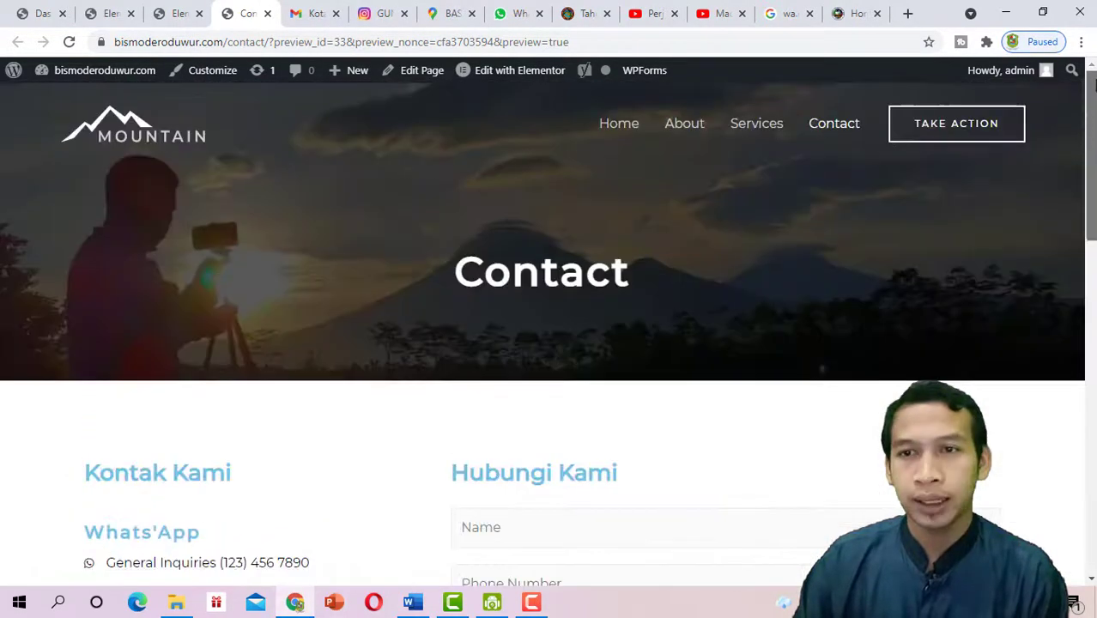
Review the live Home page banner and the About page down to its mission, vision and values section
{"action": "left_click", "coordinate": [627, 127]}
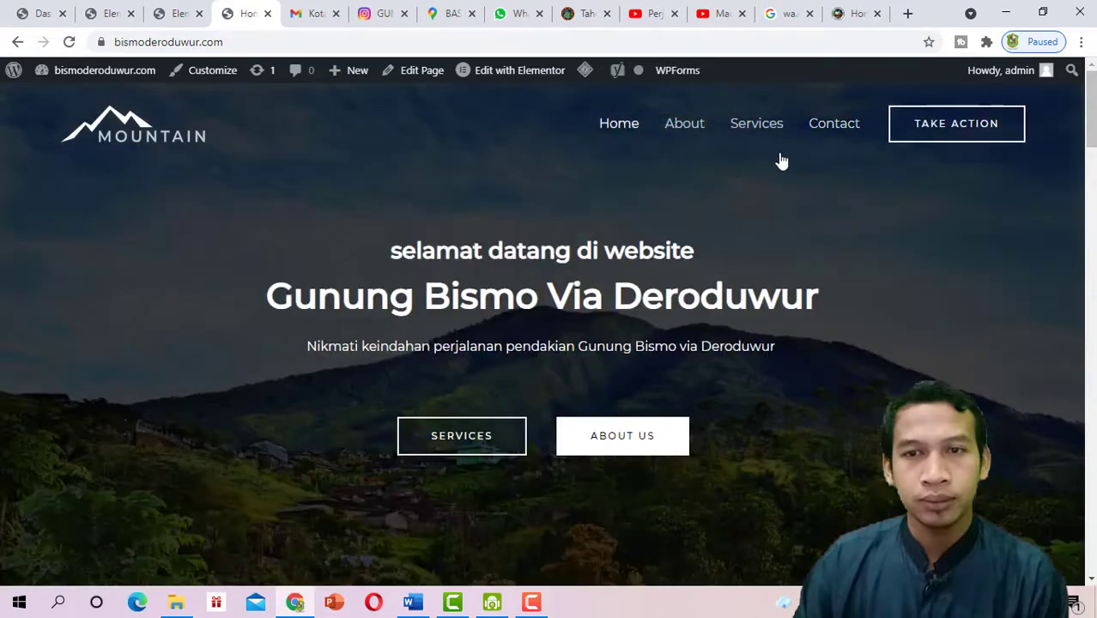
{"action": "mouse_move", "coordinate": [1092, 112]}
{"action": "left_mouse_down"}
{"action": "mouse_move", "coordinate": [1092, 152]}
{"action": "mouse_move", "coordinate": [1092, 110]}
{"action": "left_mouse_up"}
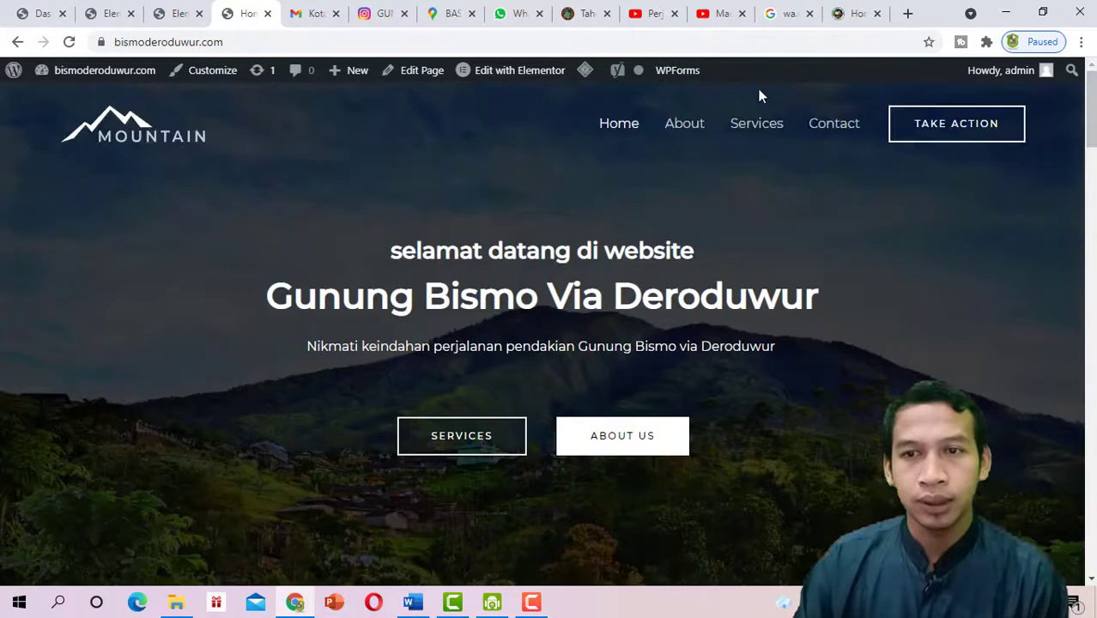
{"action": "left_click", "coordinate": [695, 127]}
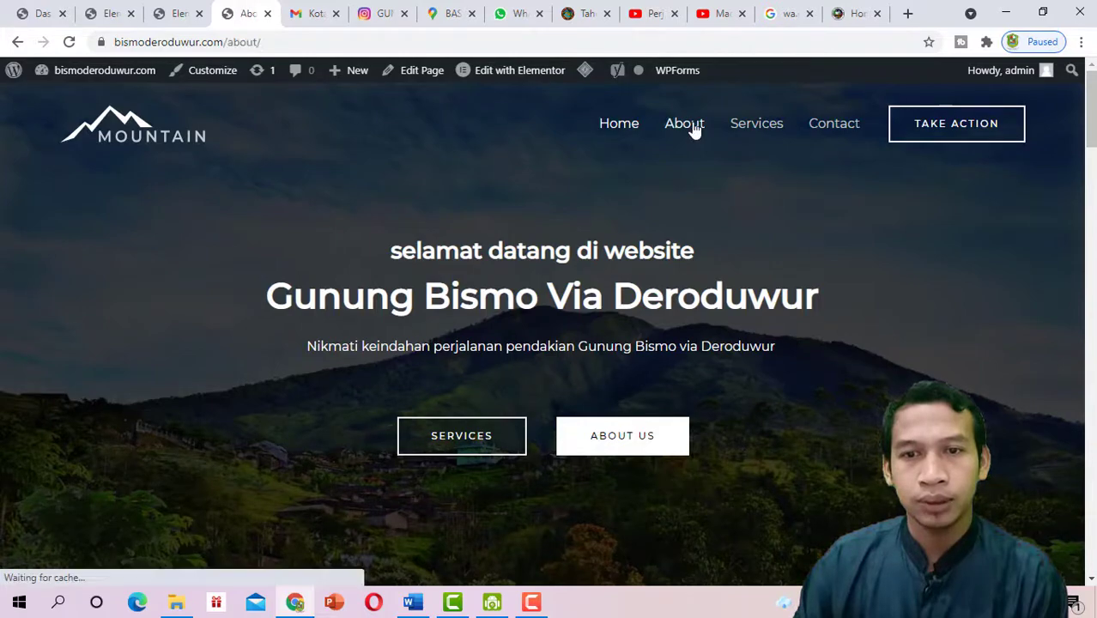
{"action": "scroll", "coordinate": [709, 190], "scroll_direction": "down", "scroll_amount": 4}
{"action": "scroll", "coordinate": [1016, 240], "scroll_direction": "down", "scroll_amount": 8}
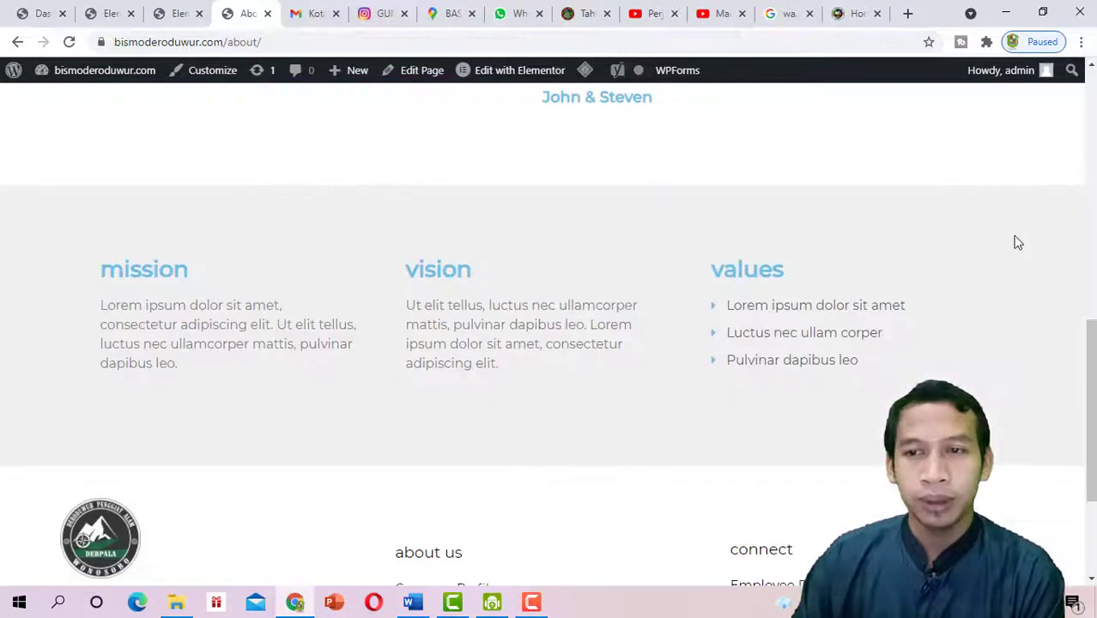
{"action": "scroll", "coordinate": [1017, 241], "scroll_direction": "up", "scroll_amount": 12}
{"action": "left_click_drag", "start_coordinate": [1092, 163], "coordinate": [1093, 113]}
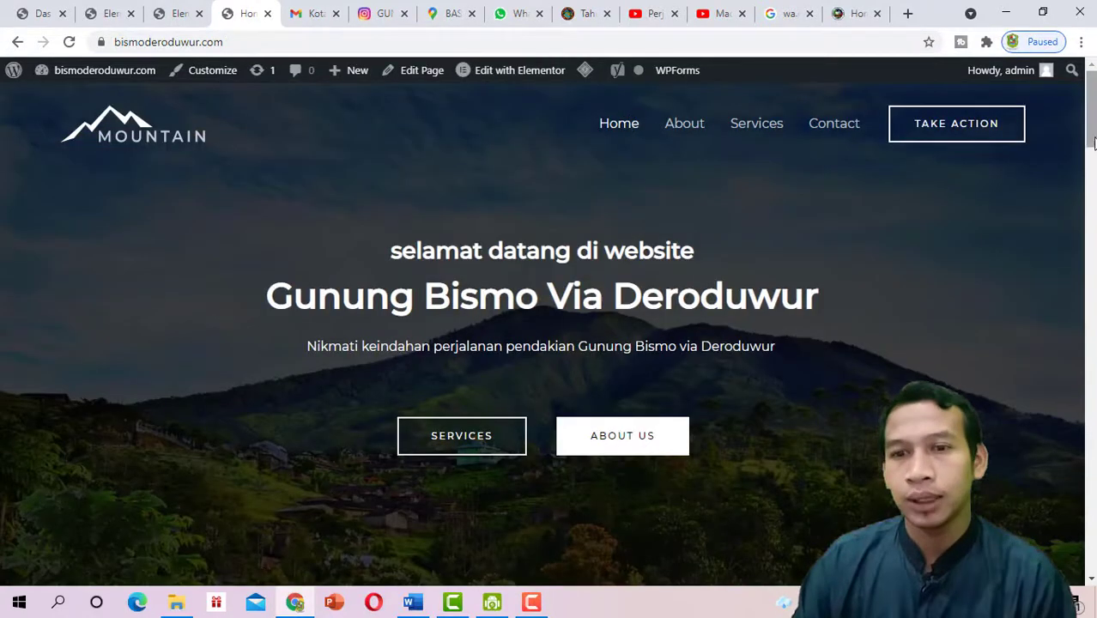
Review the live Home page from the header logo and banner down past the two WhatsApp chat cards
{"action": "left_click_drag", "start_coordinate": [1092, 103], "coordinate": [1091, 242]}
{"action": "left_click_drag", "start_coordinate": [1095, 472], "coordinate": [1090, 103]}
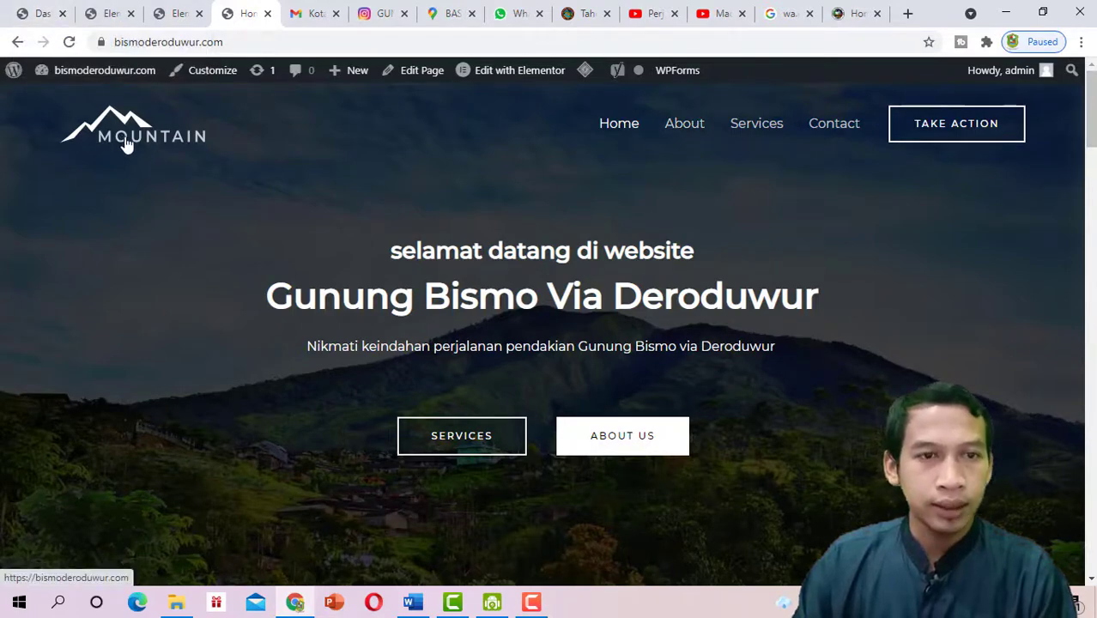
{"action": "scroll", "coordinate": [124, 144], "scroll_direction": "down", "scroll_amount": 5}
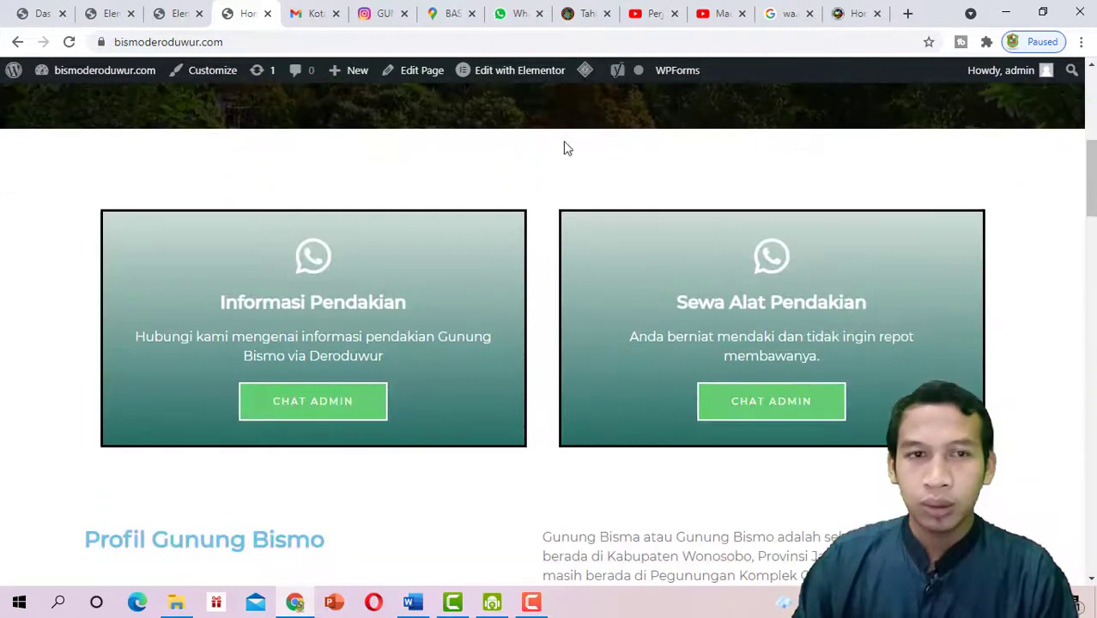
{"action": "scroll", "coordinate": [138, 214], "scroll_direction": "up", "scroll_amount": 5}
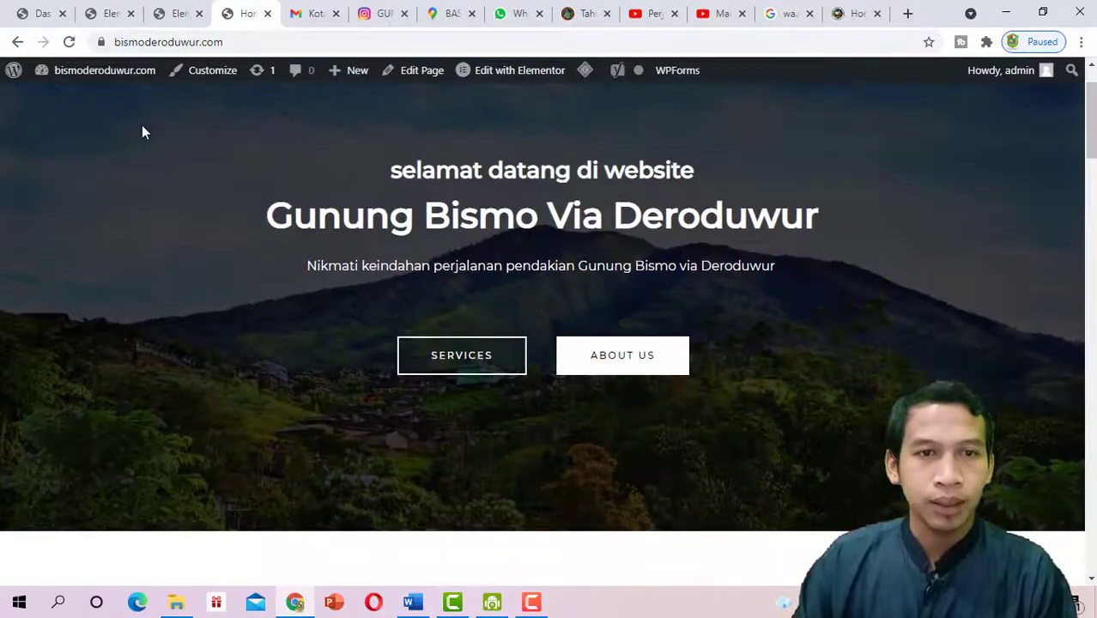
{"action": "scroll", "coordinate": [142, 131], "scroll_direction": "up", "scroll_amount": 1}
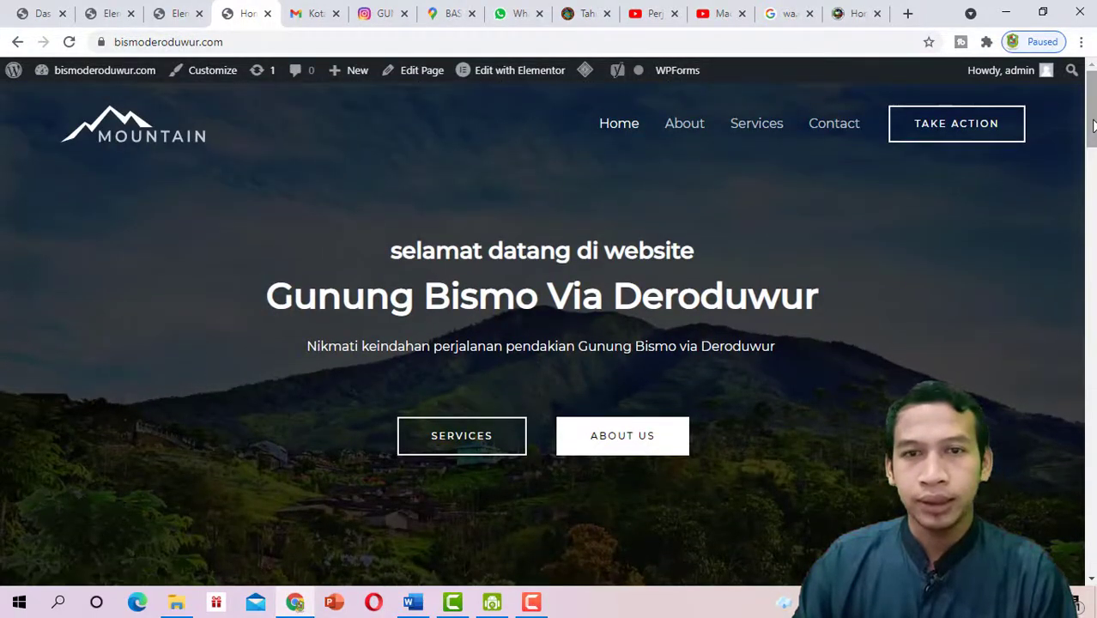
{"action": "left_click_drag", "start_coordinate": [1094, 126], "coordinate": [1092, 101]}
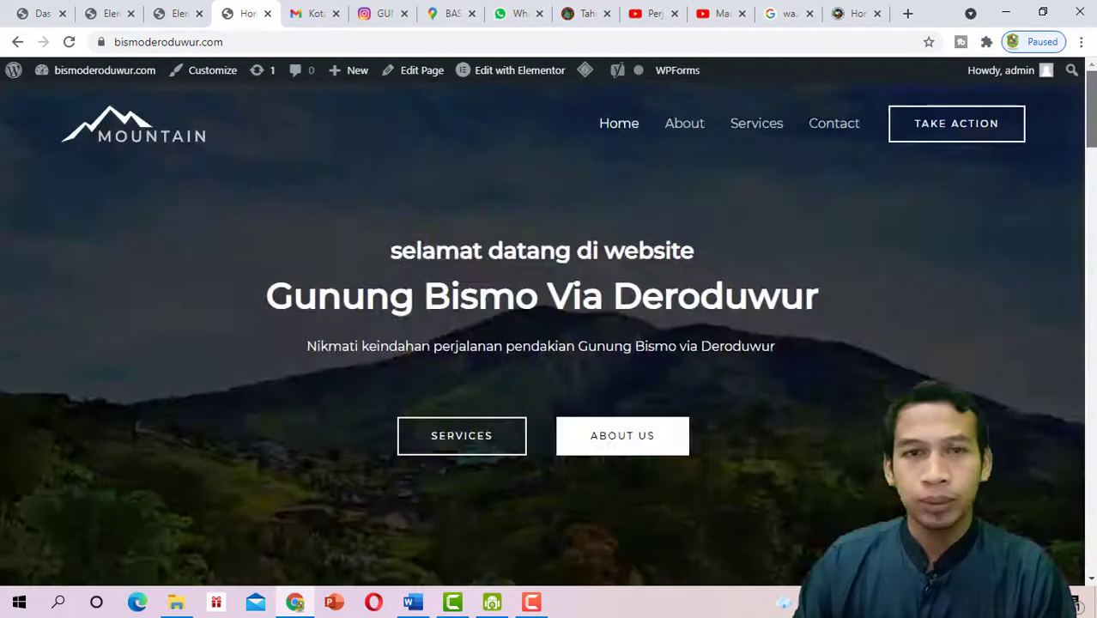
Open the Home page in the theme customizer and examine the header logo's general settings, including retina logo and logo width
{"action": "left_click", "coordinate": [184, 76]}
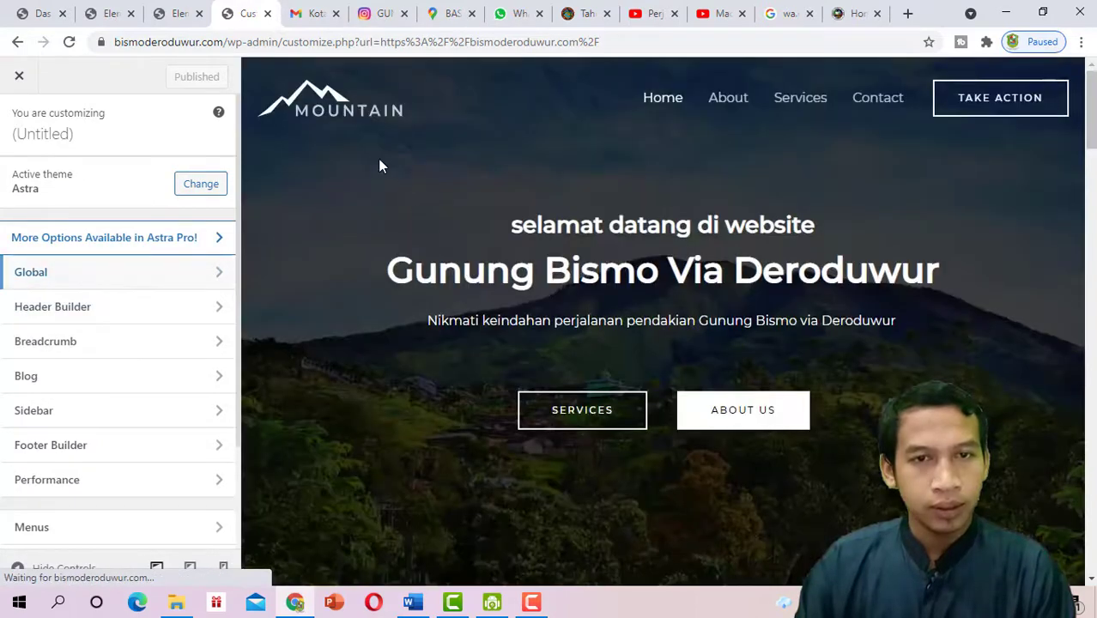
{"action": "left_click", "coordinate": [309, 101]}
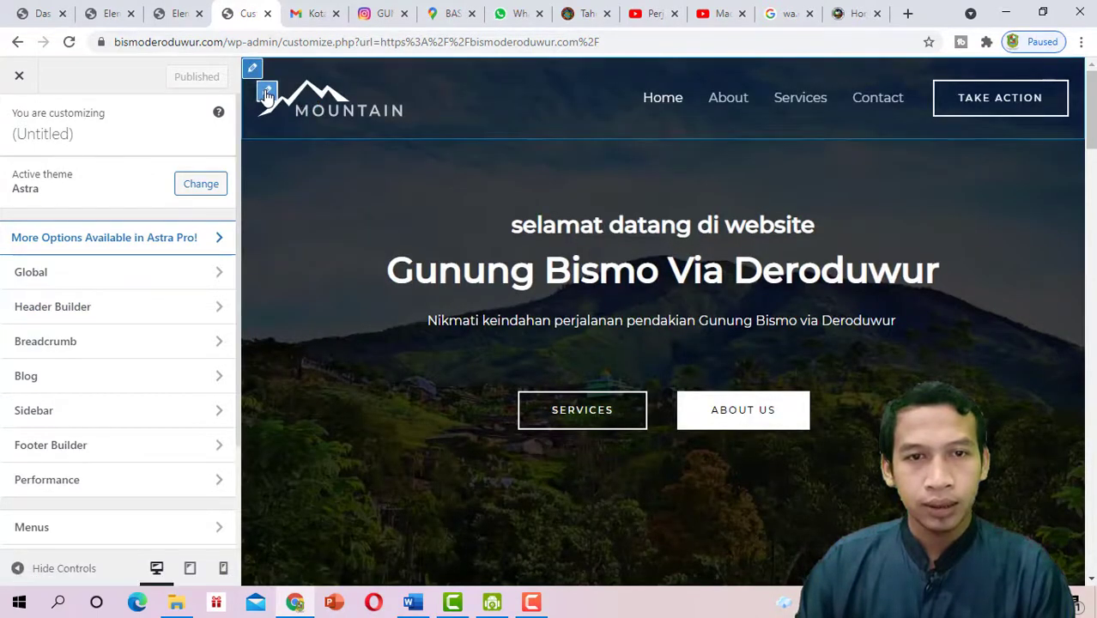
{"action": "left_click", "coordinate": [267, 93]}
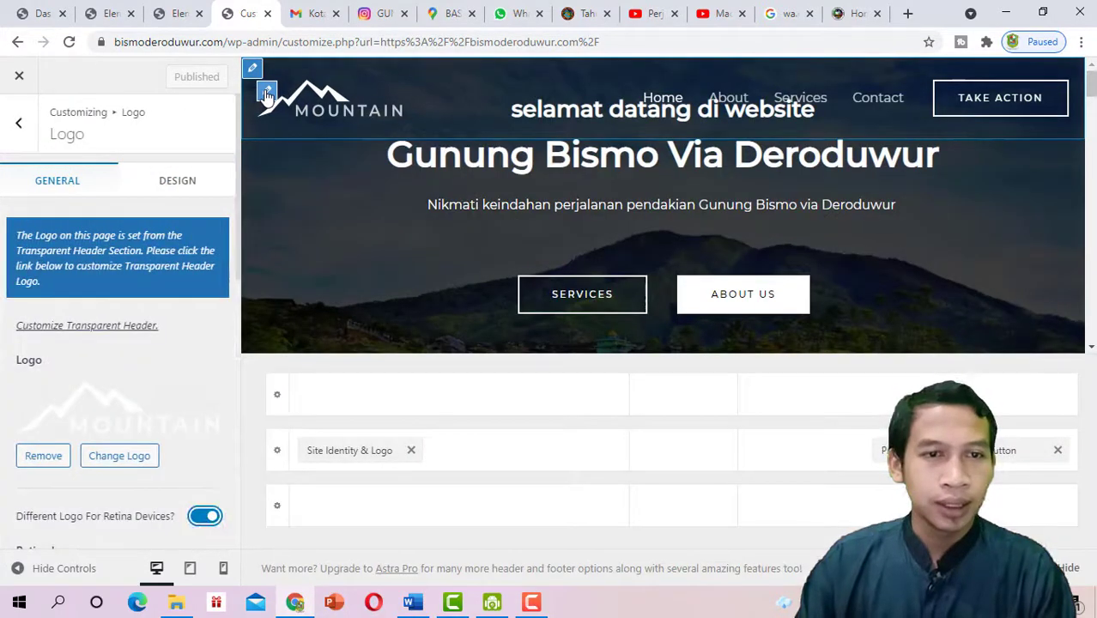
{"action": "scroll", "coordinate": [103, 365], "scroll_direction": "down", "scroll_amount": 1}
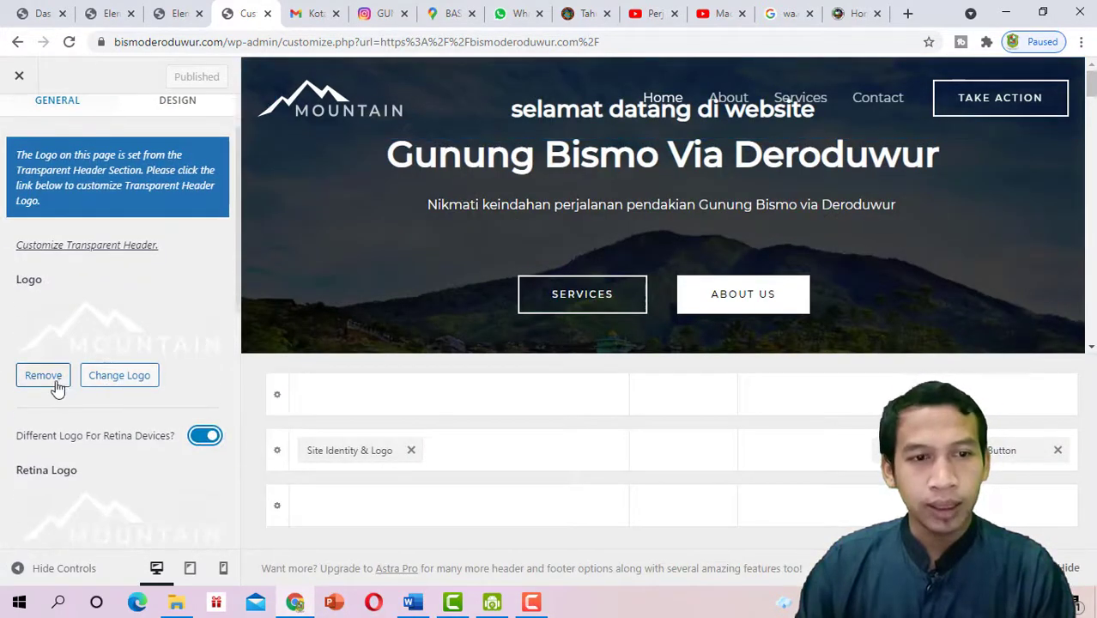
{"action": "scroll", "coordinate": [101, 334], "scroll_direction": "down", "scroll_amount": 5}
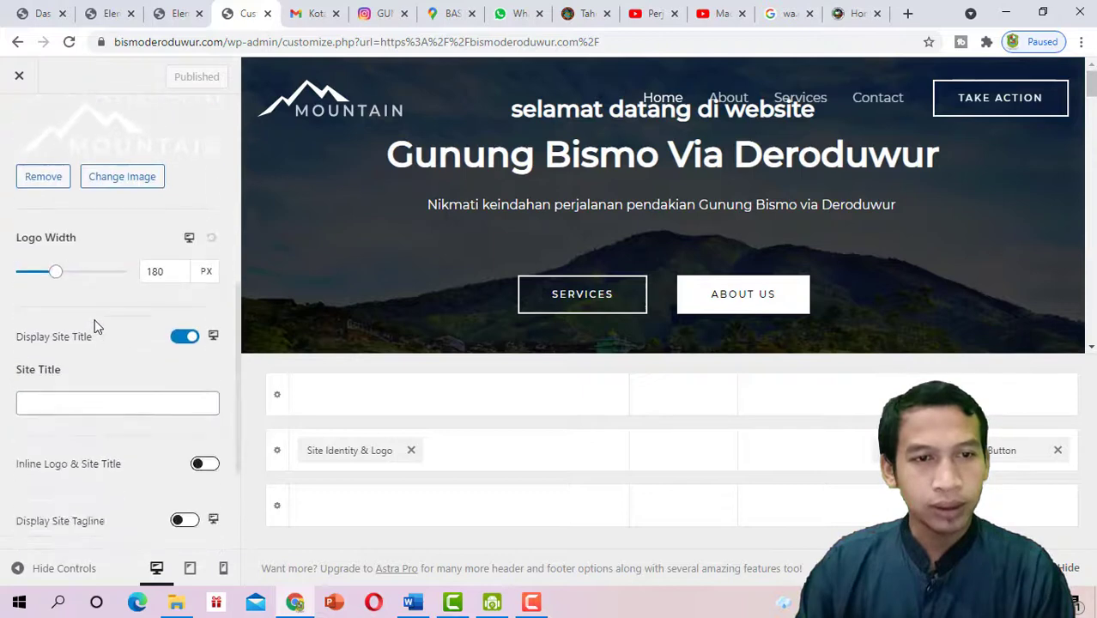
{"action": "scroll", "coordinate": [98, 309], "scroll_direction": "up", "scroll_amount": 4}
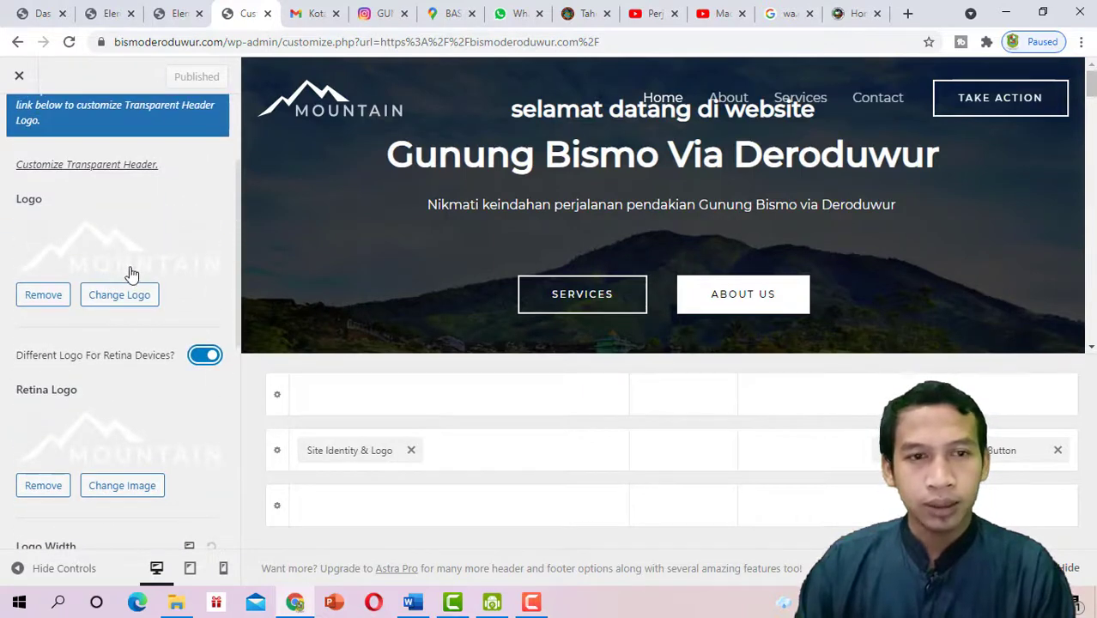
{"action": "scroll", "coordinate": [661, 203], "scroll_direction": "down", "scroll_amount": 5}
{"action": "scroll", "coordinate": [666, 199], "scroll_direction": "up", "scroll_amount": 5}
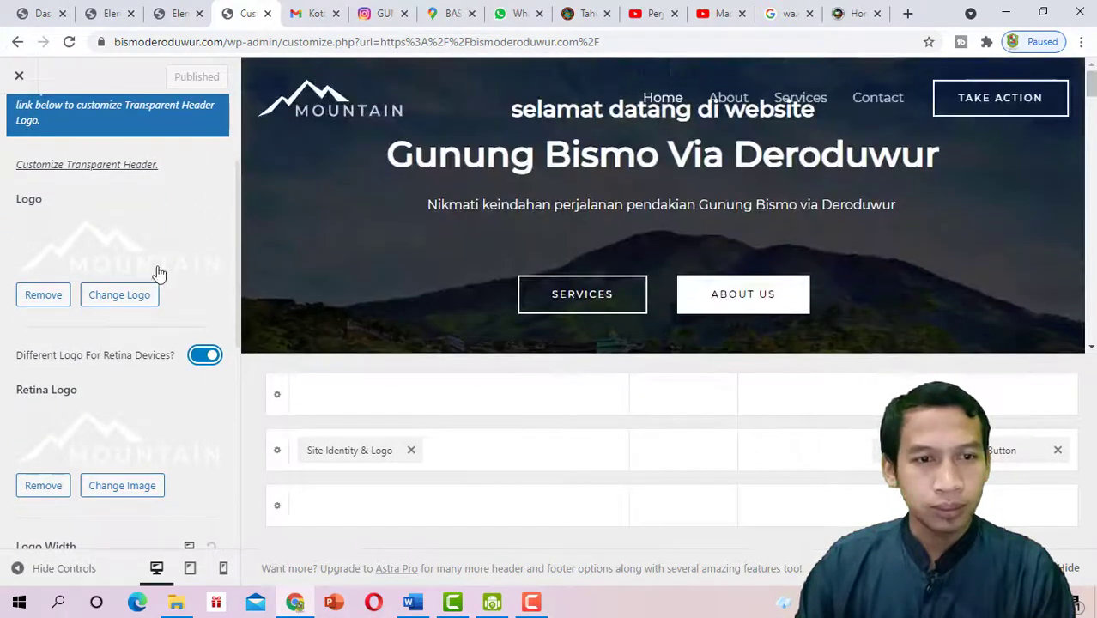
{"action": "scroll", "coordinate": [93, 255], "scroll_direction": "up", "scroll_amount": 1}
Save the current Mountain logo as the PNG cropped-logo1@2x-300x77 in Downloads and bring up the logo replacement dialog
{"action": "right_click", "coordinate": [96, 331]}
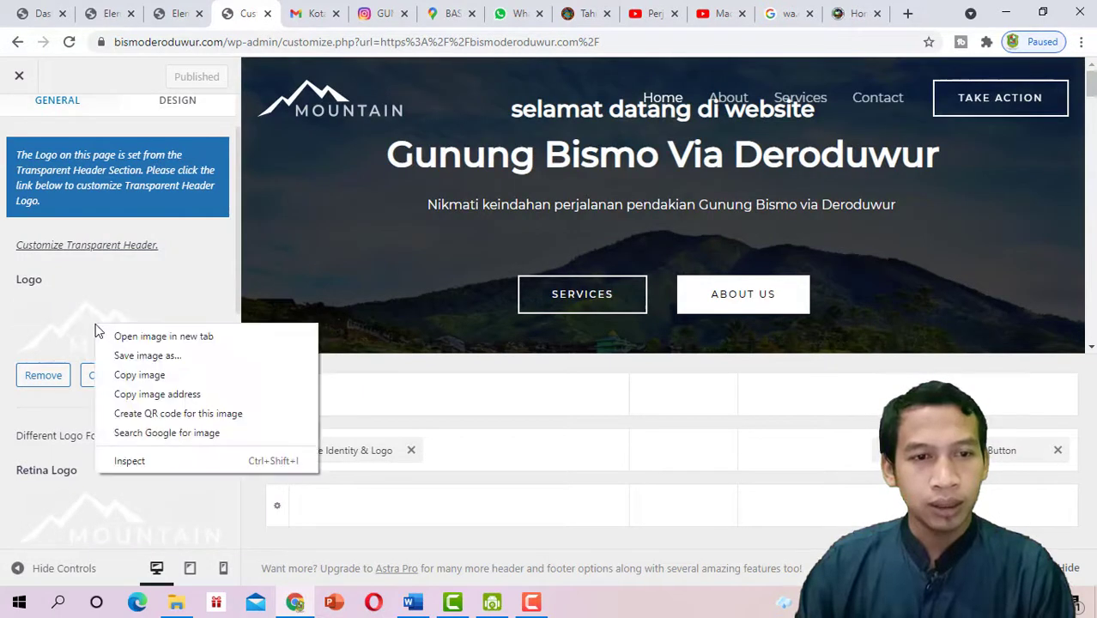
{"action": "left_click", "coordinate": [124, 356]}
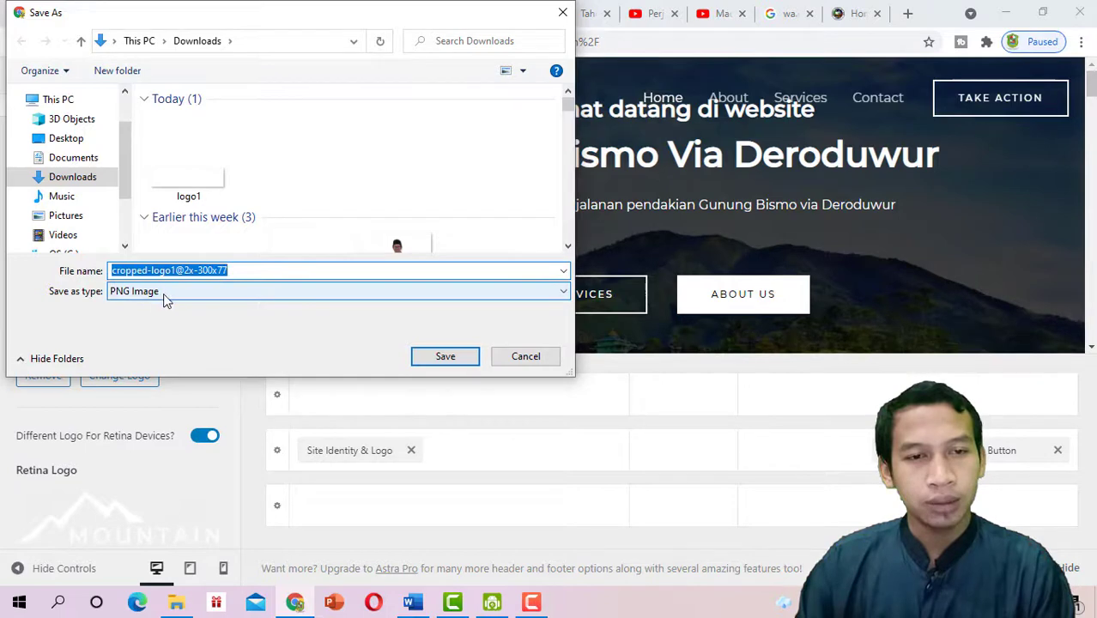
{"action": "left_click", "coordinate": [444, 356]}
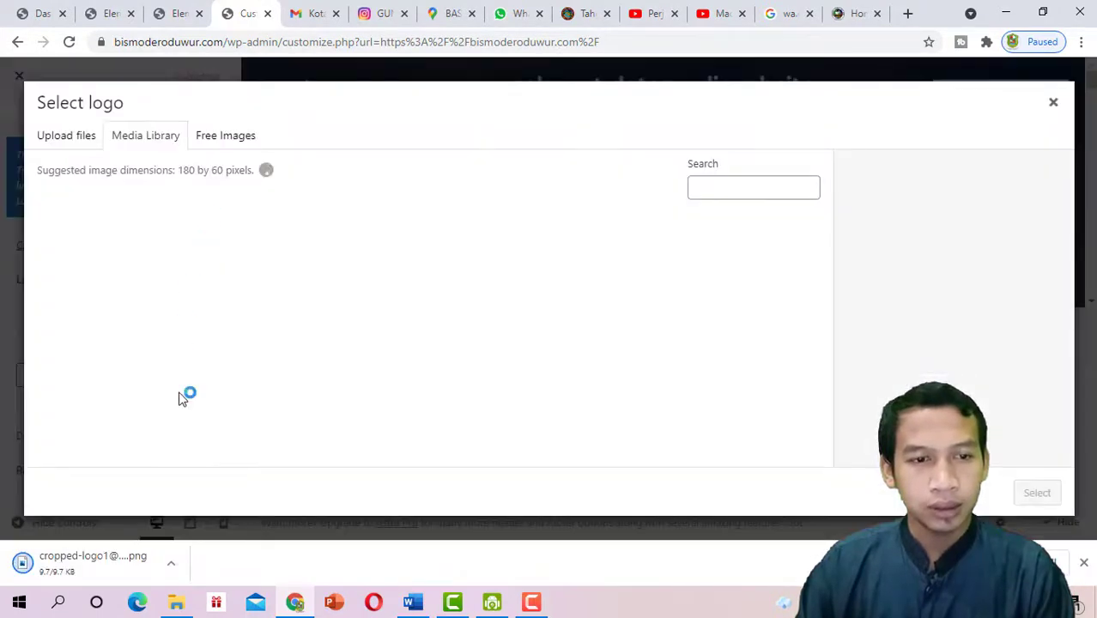
{"action": "left_click", "coordinate": [1085, 565]}
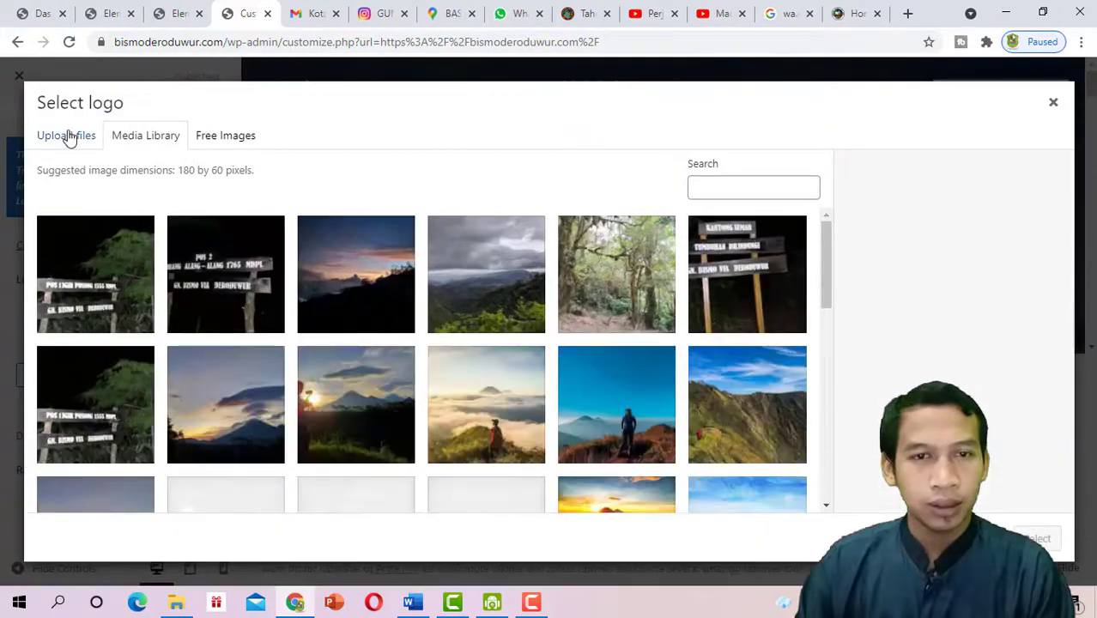
Start a file upload for the new logo and browse to the Pictures folder
{"action": "left_click", "coordinate": [69, 137]}
{"action": "left_click", "coordinate": [509, 344]}
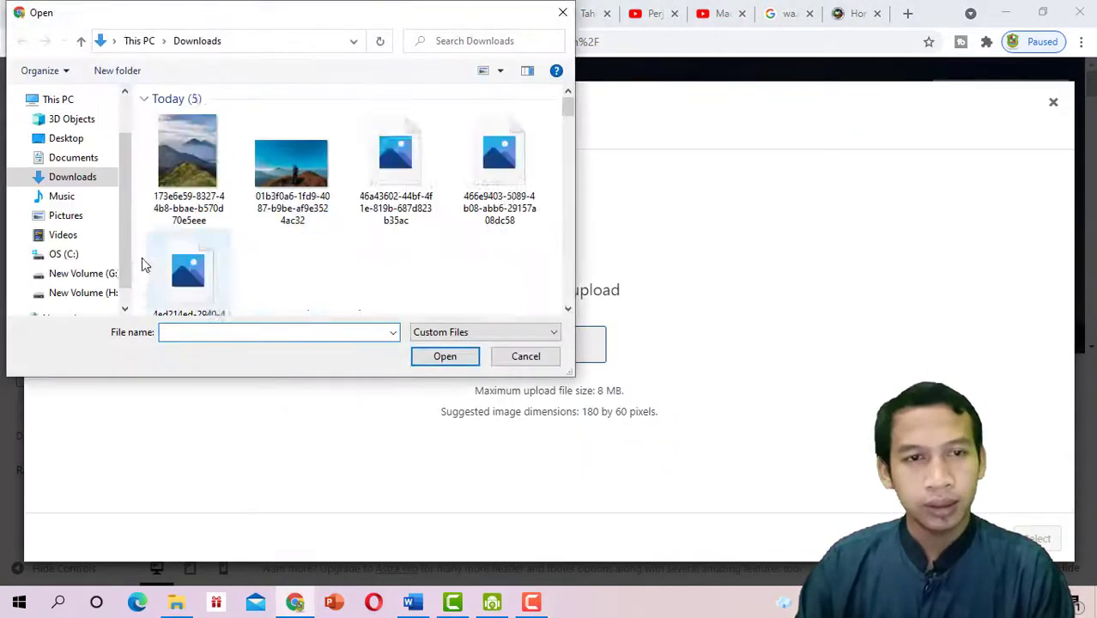
{"action": "left_click", "coordinate": [66, 216]}
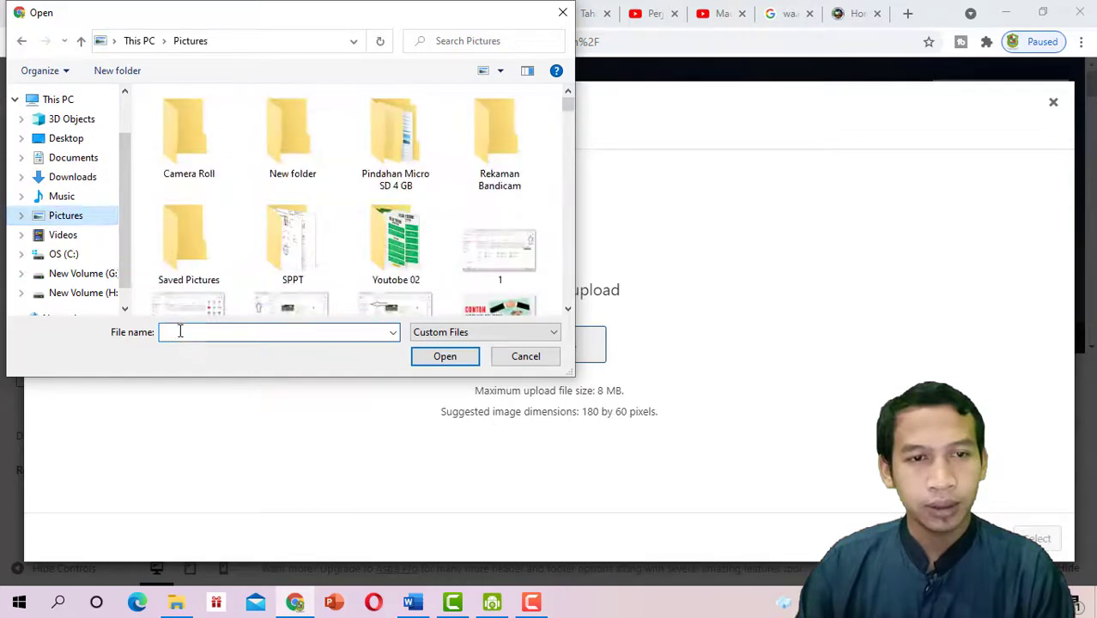
{"action": "type", "text": "bi"}
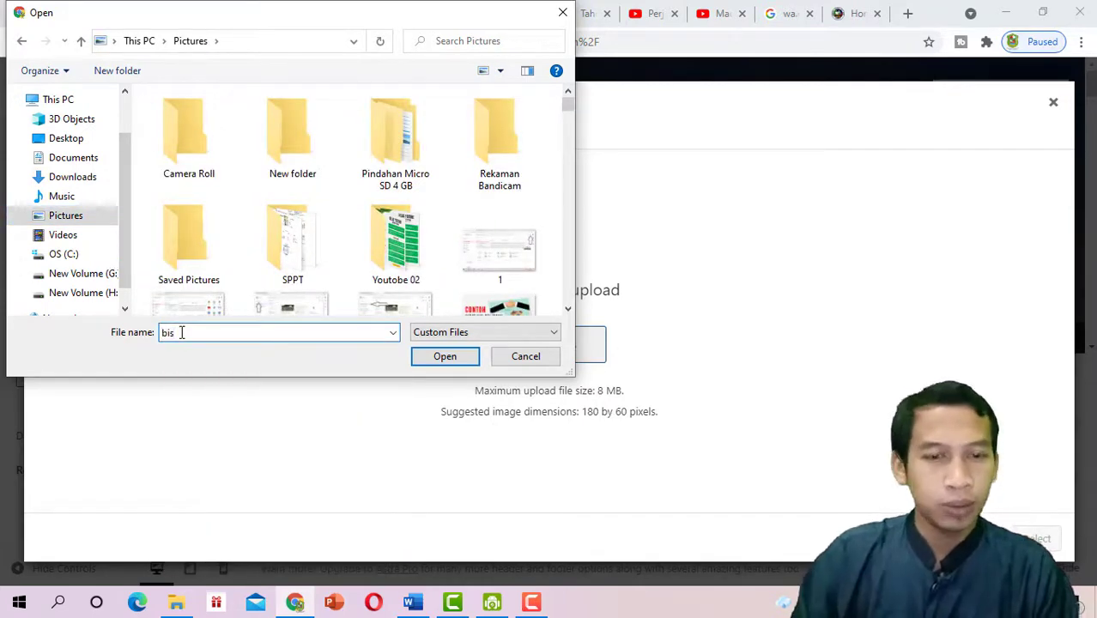
{"action": "key", "text": "BackSpace"}
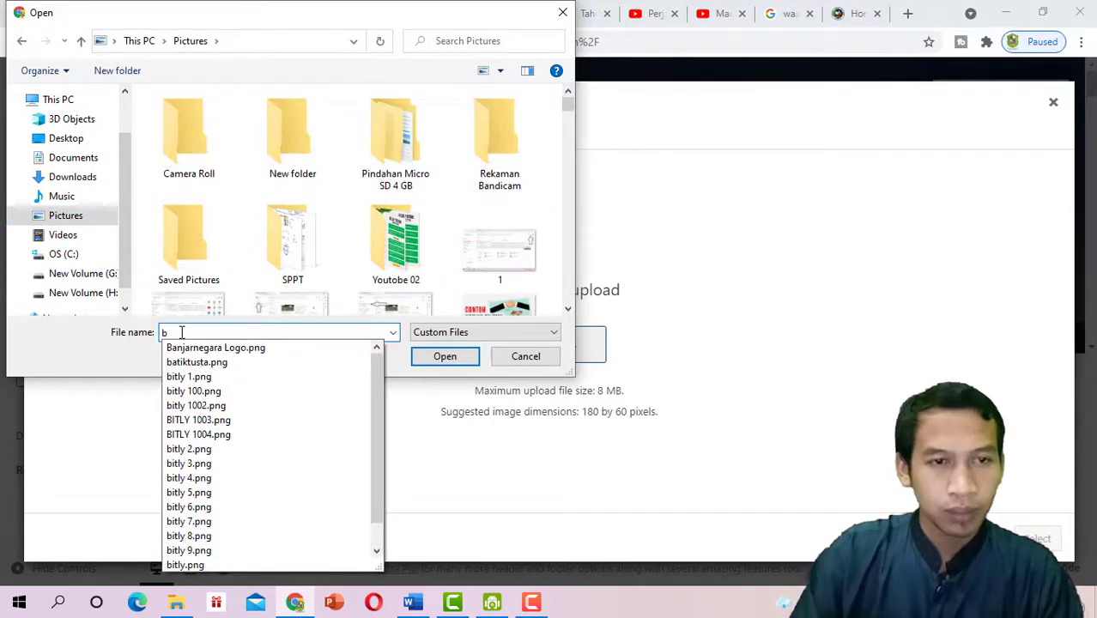
{"action": "left_click", "coordinate": [560, 215]}
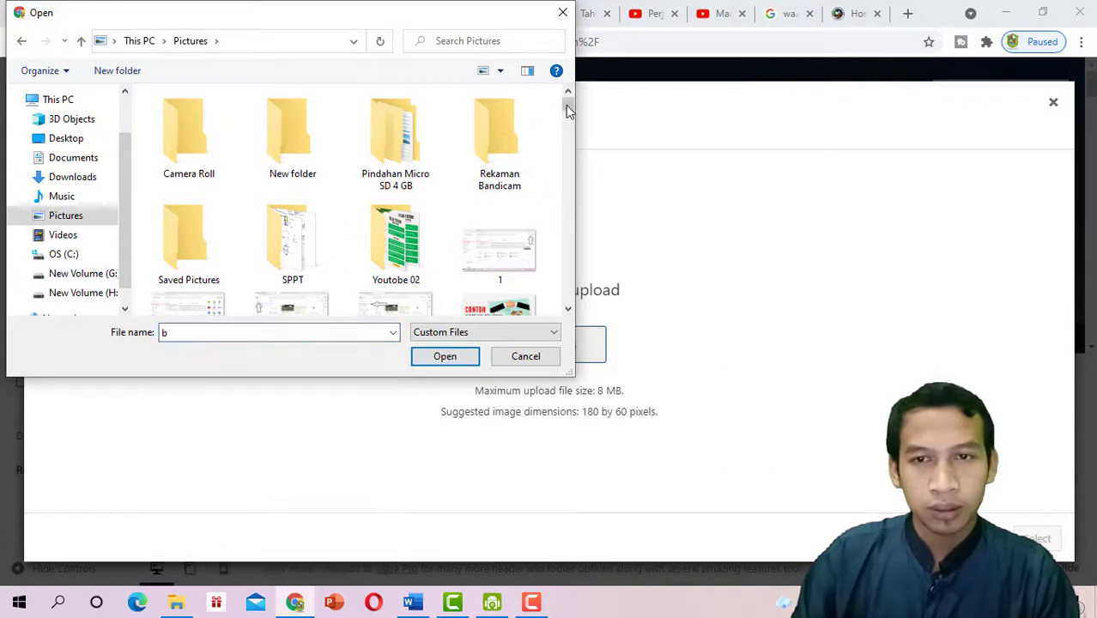
{"action": "left_click_drag", "start_coordinate": [566, 109], "coordinate": [567, 157]}
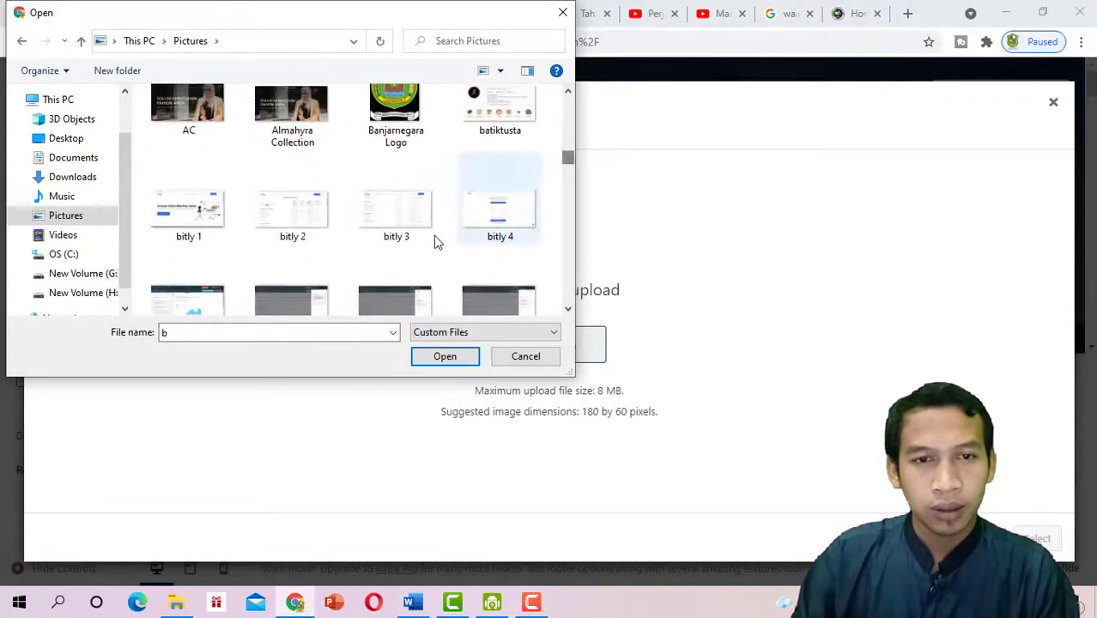
{"action": "double_click", "coordinate": [292, 330]}
{"action": "key", "text": "BackSpace"}
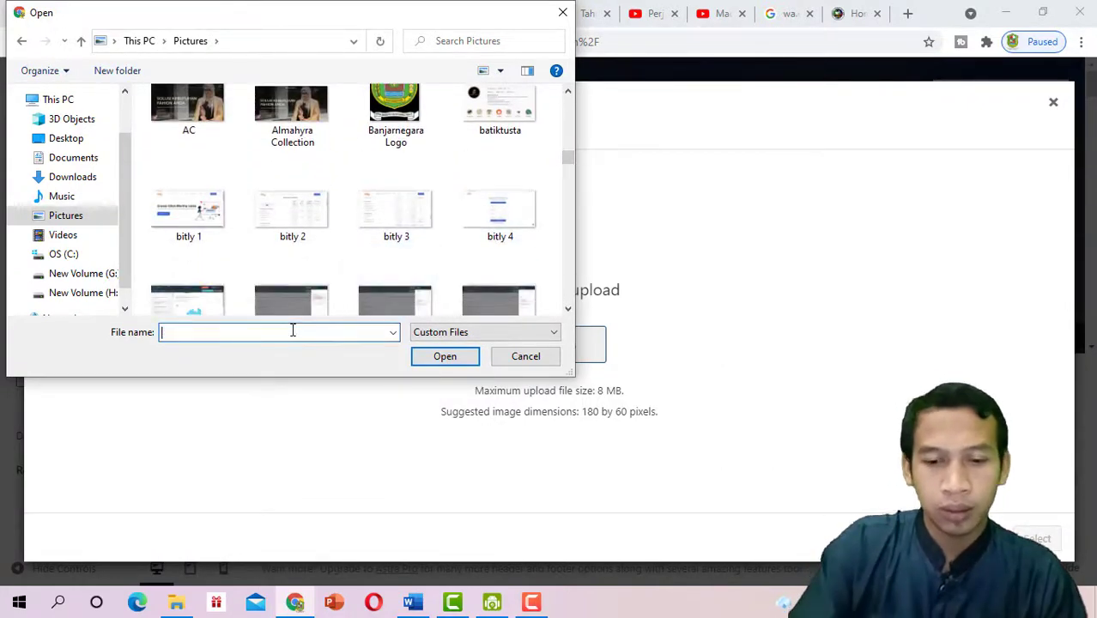
Upload the file GUNUNG BISMO.png from the Pictures folder to the media library
{"action": "type", "text": "gu"}
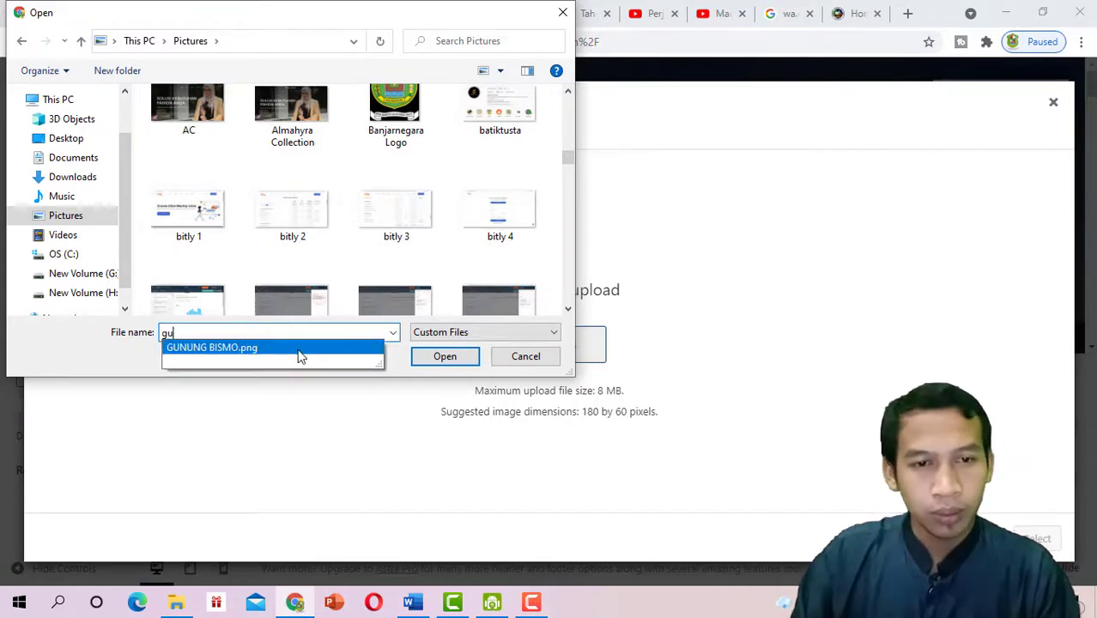
{"action": "left_click", "coordinate": [297, 348]}
{"action": "left_click", "coordinate": [446, 360]}
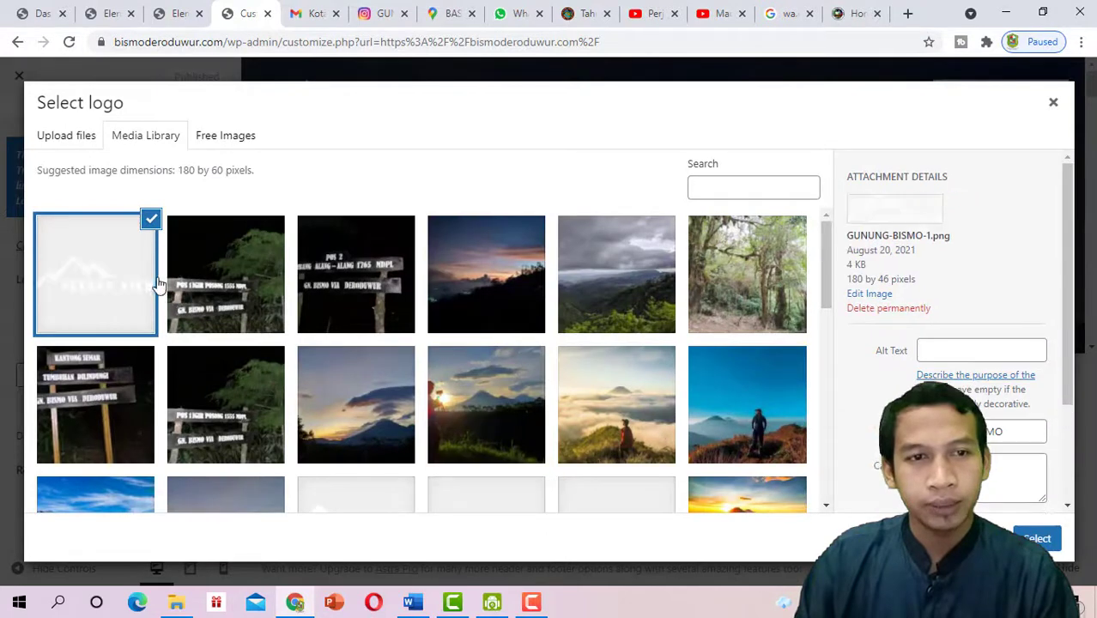
Choose the uploaded GUNUNG-BISMO-1.png as the header logo and extend its crop area to the full image width
{"action": "left_click", "coordinate": [1048, 544]}
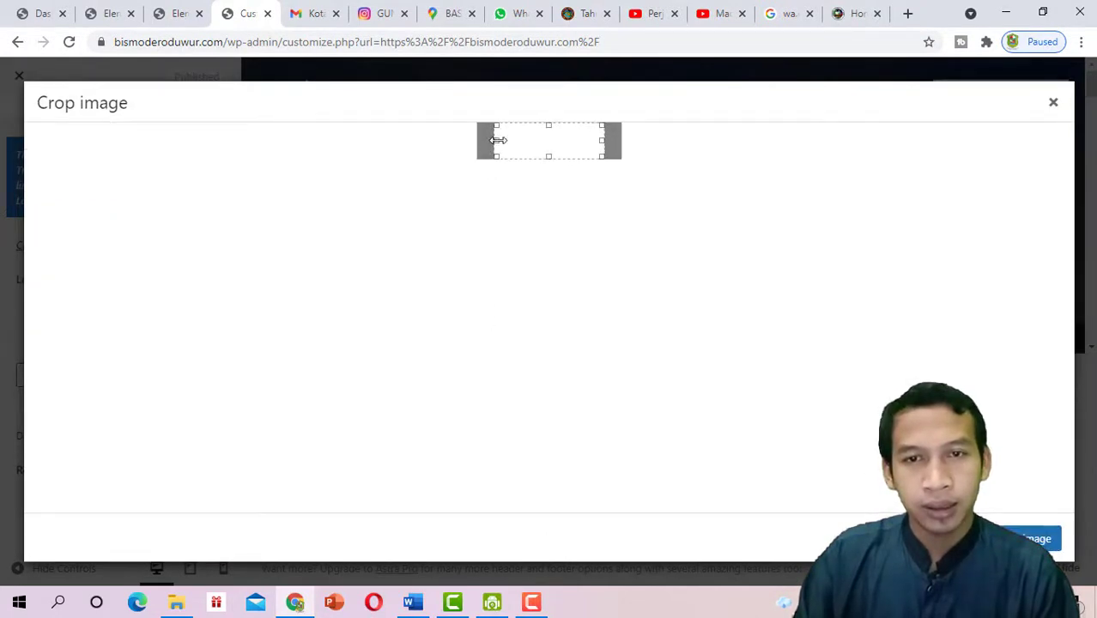
{"action": "left_click_drag", "start_coordinate": [498, 140], "coordinate": [451, 142]}
{"action": "left_click_drag", "start_coordinate": [602, 140], "coordinate": [638, 147]}
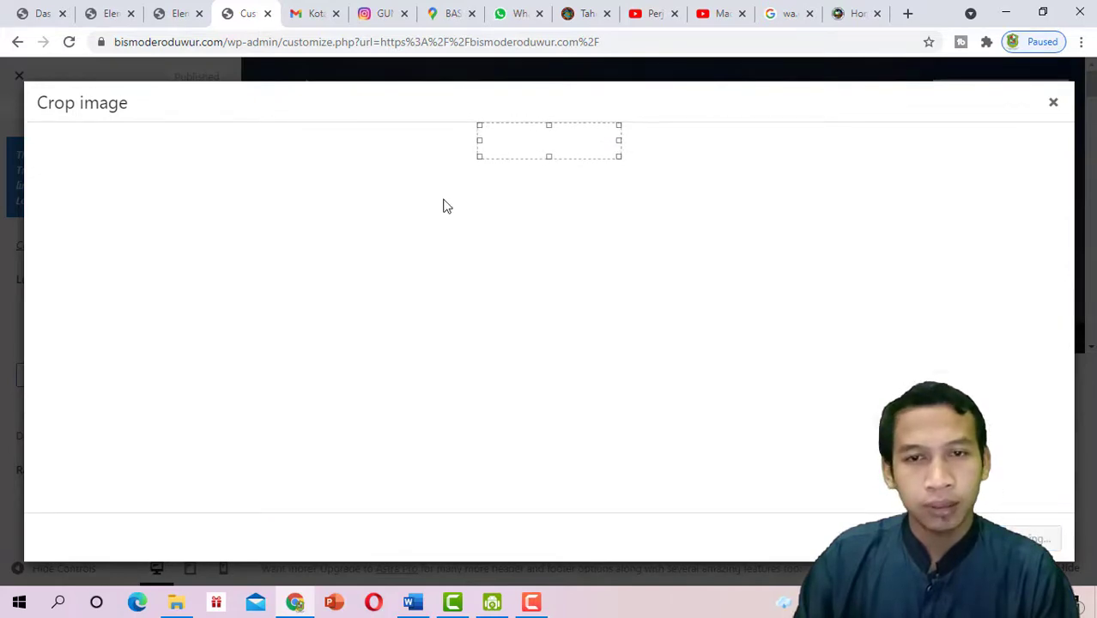
Replace the retina logo with cropped-GUNUNG-BISMO-1.png from the media library and publish the site changes
{"action": "scroll", "coordinate": [120, 365], "scroll_direction": "down", "scroll_amount": 2}
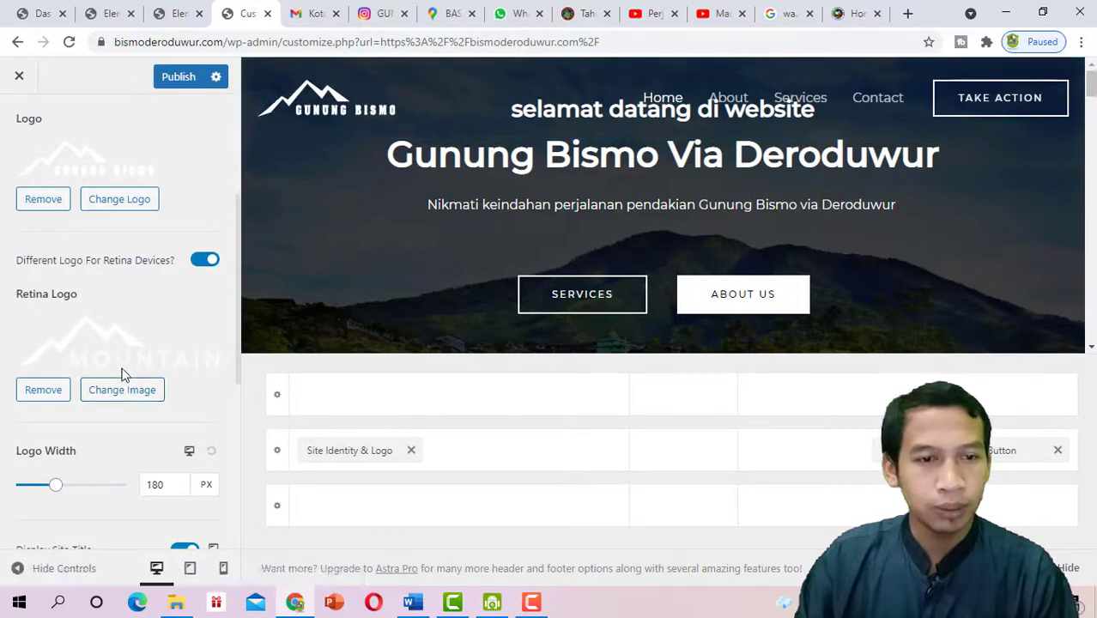
{"action": "left_click", "coordinate": [122, 388]}
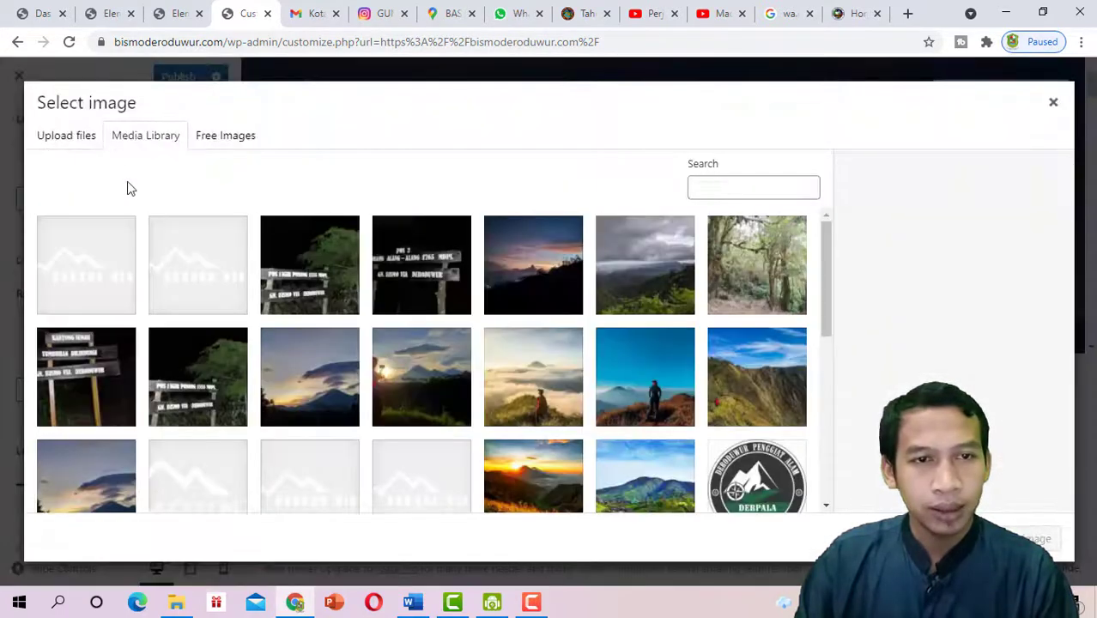
{"action": "left_click", "coordinate": [122, 284]}
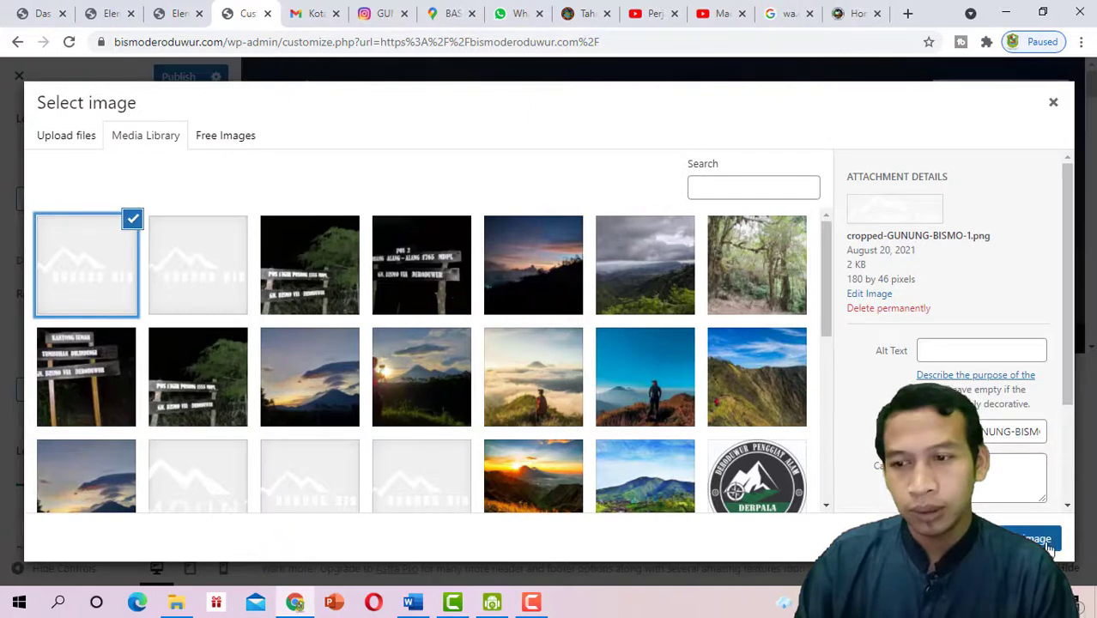
{"action": "left_click", "coordinate": [1045, 546]}
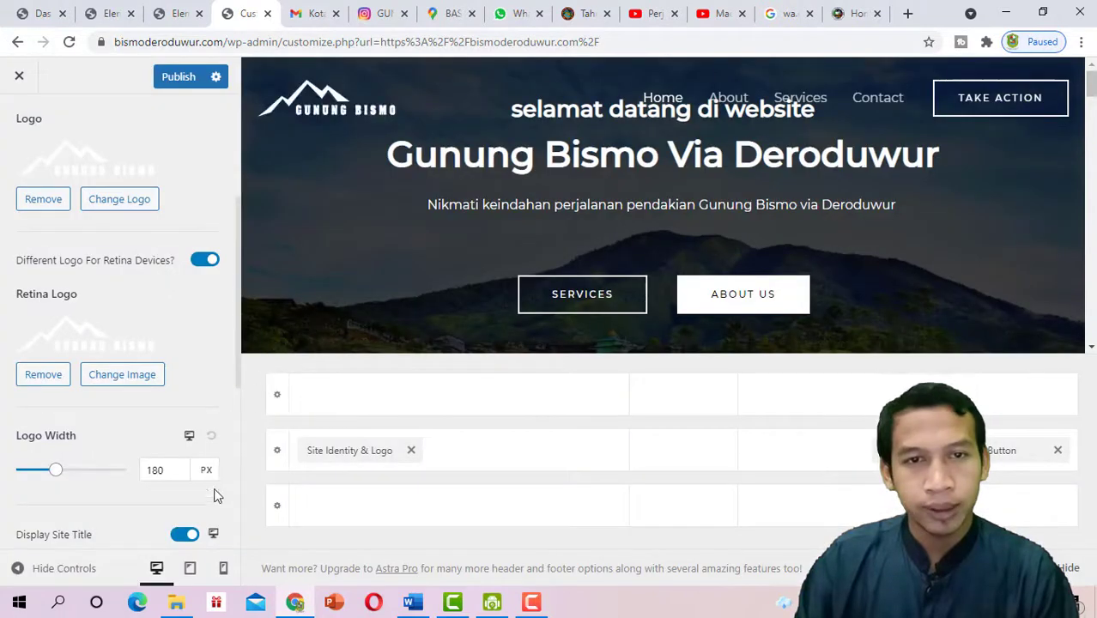
{"action": "left_click", "coordinate": [181, 83]}
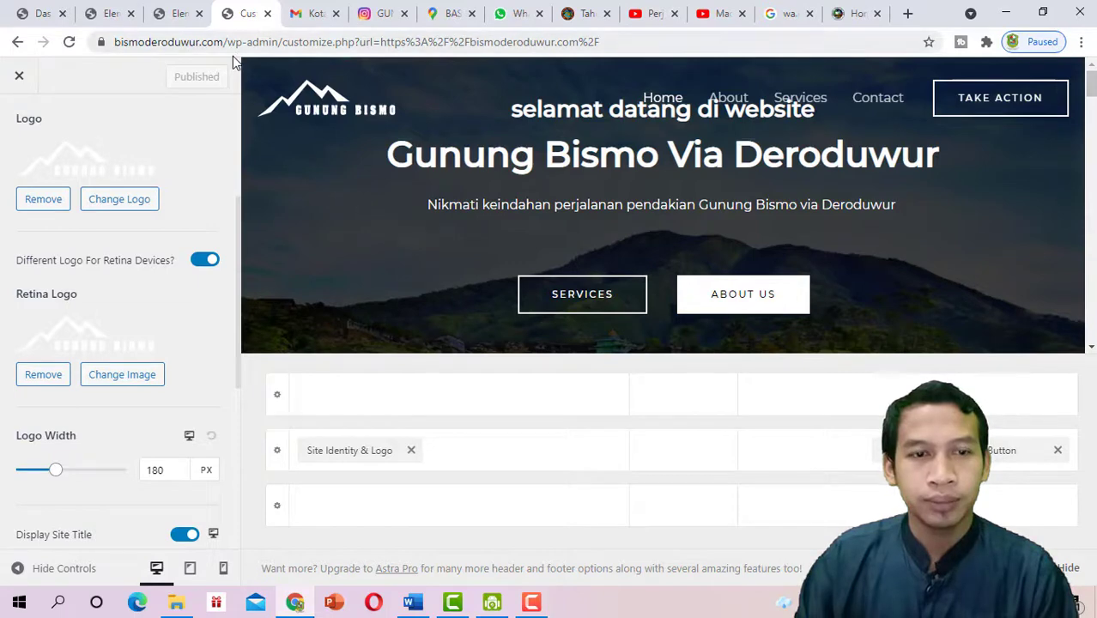
Open the live site in a new browser tab from the WordPress dashboard and check the homepage header logo
{"action": "left_click", "coordinate": [165, 14]}
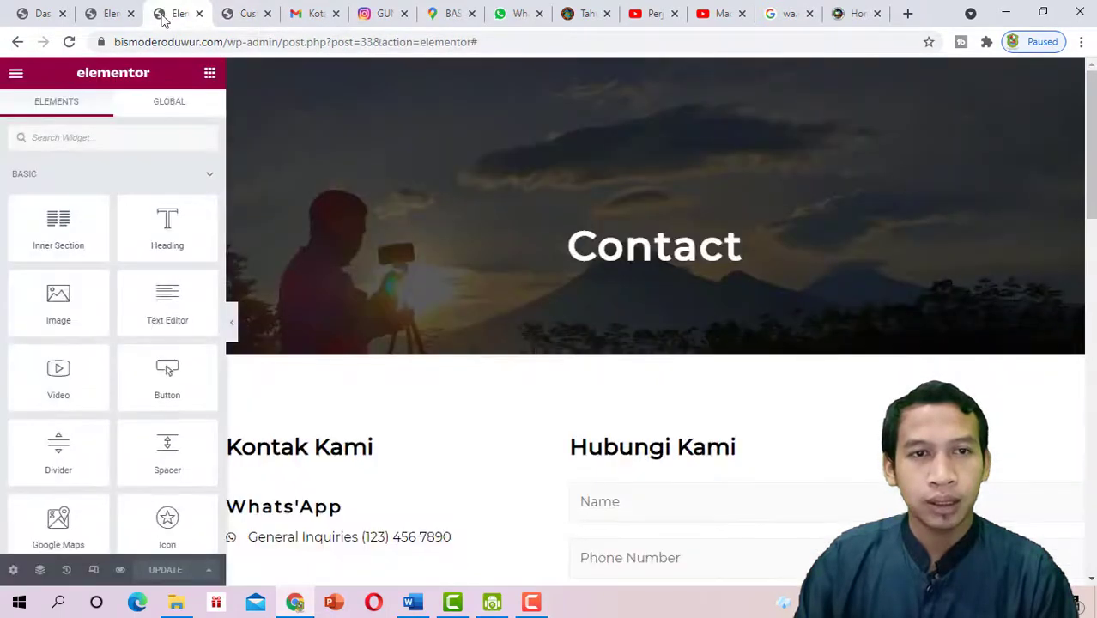
{"action": "left_click", "coordinate": [47, 8]}
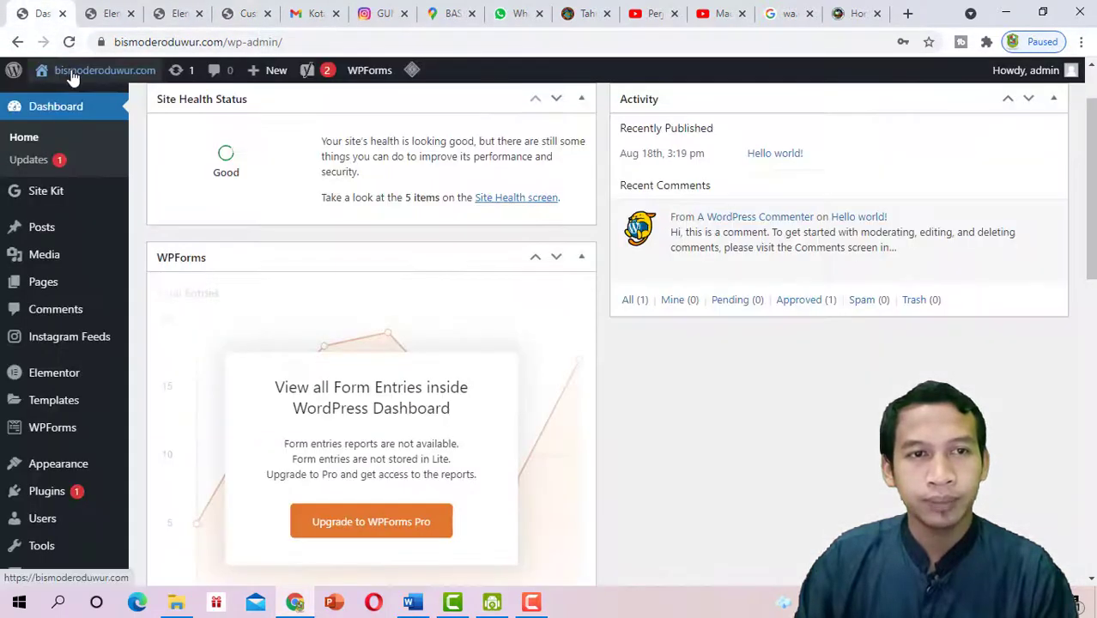
{"action": "right_click", "coordinate": [73, 102]}
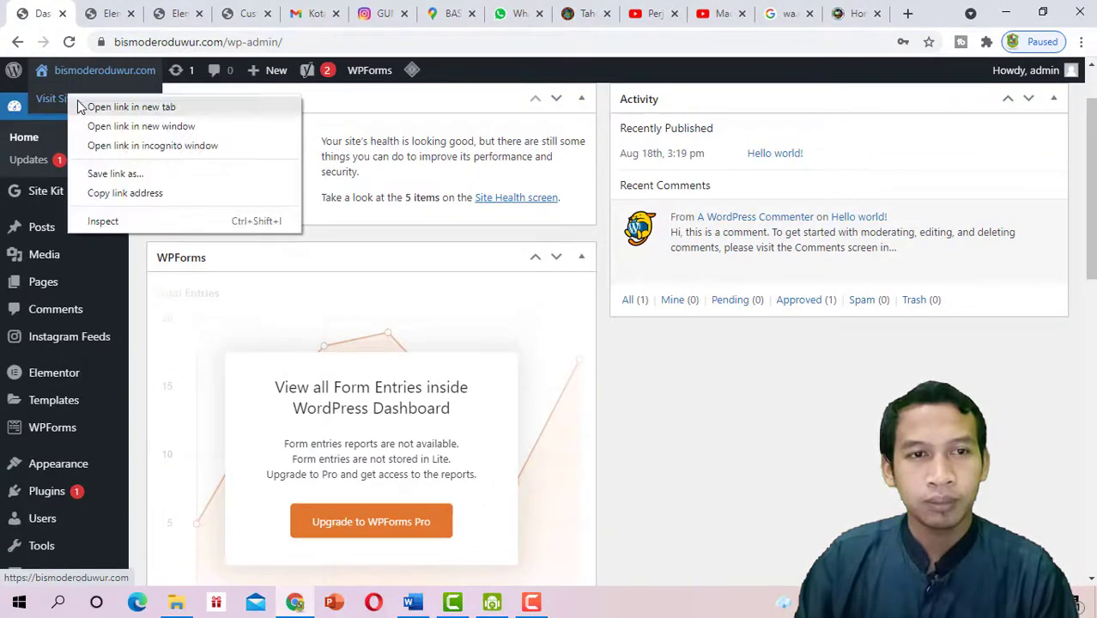
{"action": "left_click", "coordinate": [86, 106]}
{"action": "left_click", "coordinate": [99, 13]}
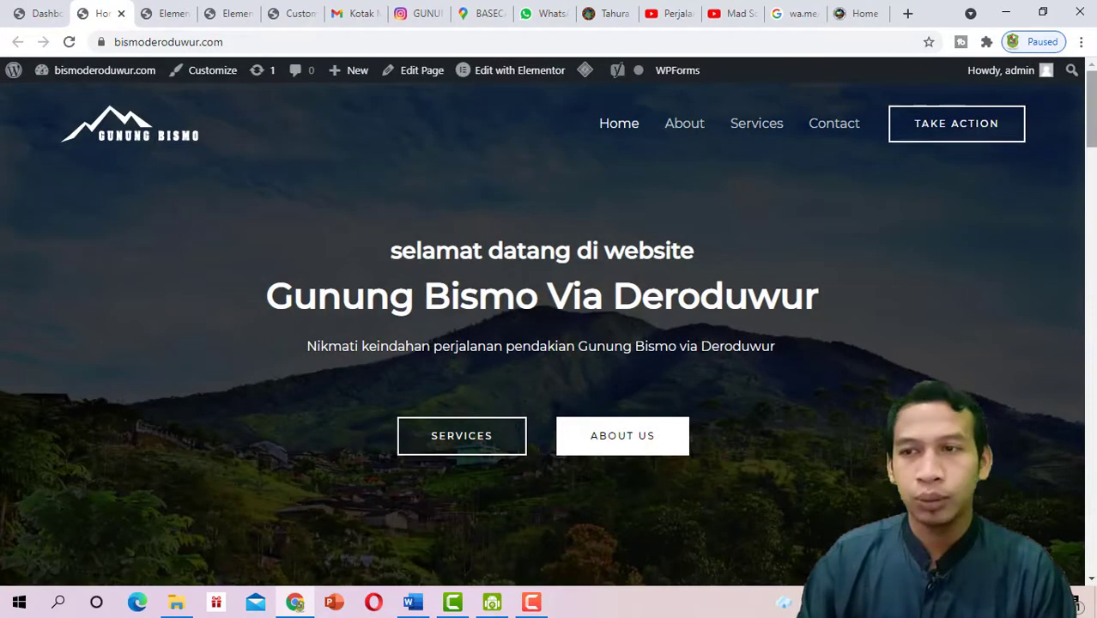
{"action": "mouse_move", "coordinate": [1091, 111]}
{"action": "left_mouse_down"}
{"action": "mouse_move", "coordinate": [1091, 537]}
{"action": "mouse_move", "coordinate": [1091, 107]}
{"action": "left_mouse_up"}
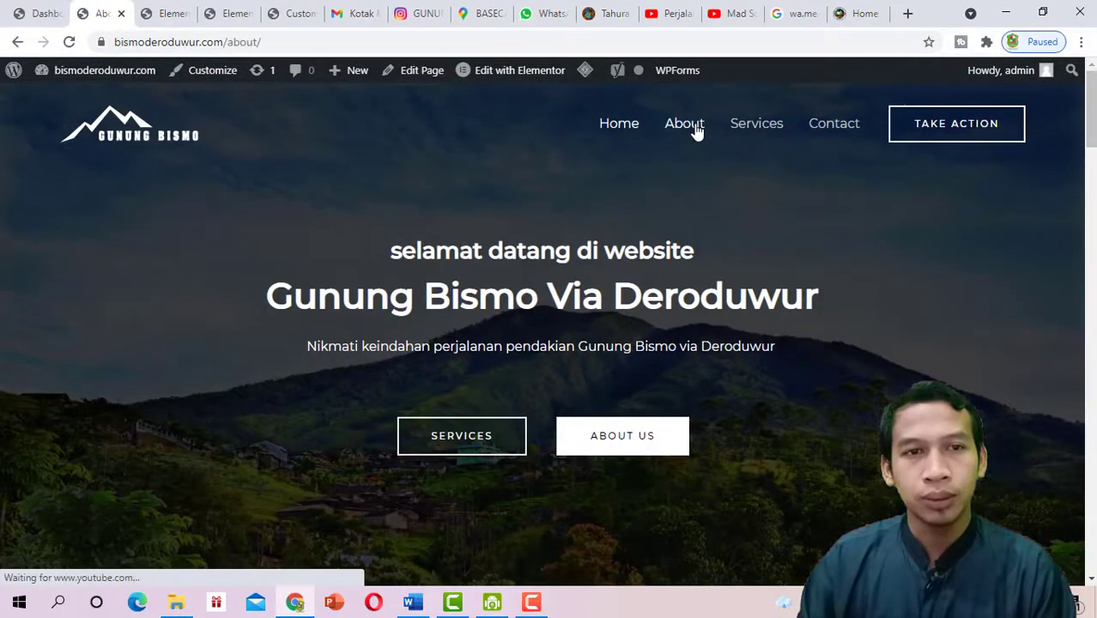
Review the live About page from its banner down to the copyright line in the footer
{"action": "scroll", "coordinate": [797, 169], "scroll_direction": "down", "scroll_amount": 3}
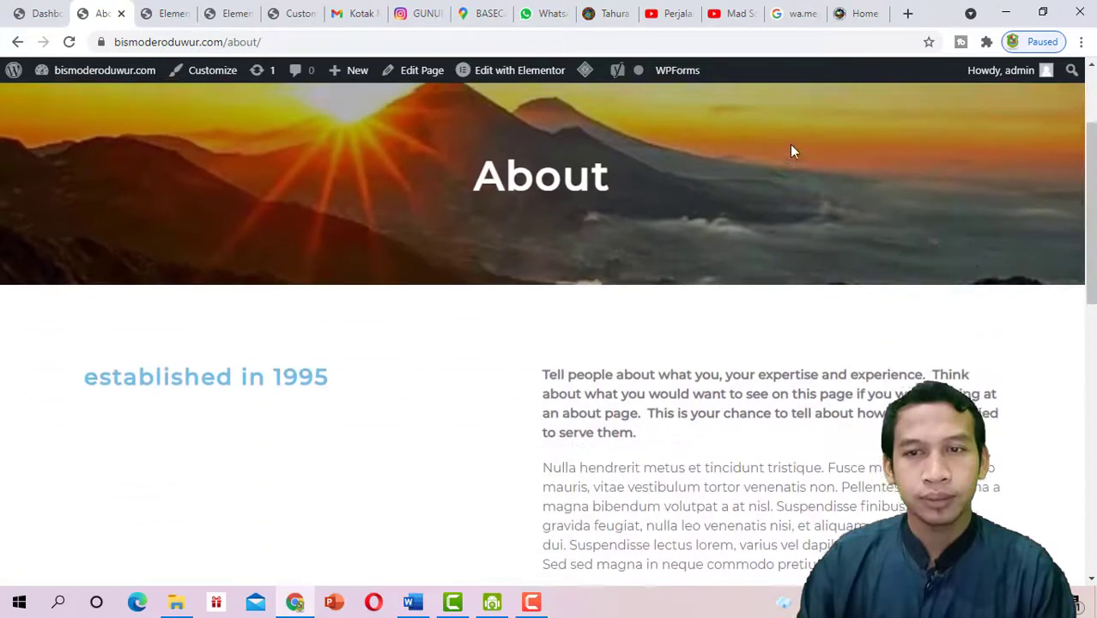
{"action": "scroll", "coordinate": [790, 152], "scroll_direction": "up", "scroll_amount": 3}
{"action": "scroll", "coordinate": [1056, 177], "scroll_direction": "down", "scroll_amount": 4}
{"action": "scroll", "coordinate": [1056, 178], "scroll_direction": "down", "scroll_amount": 10}
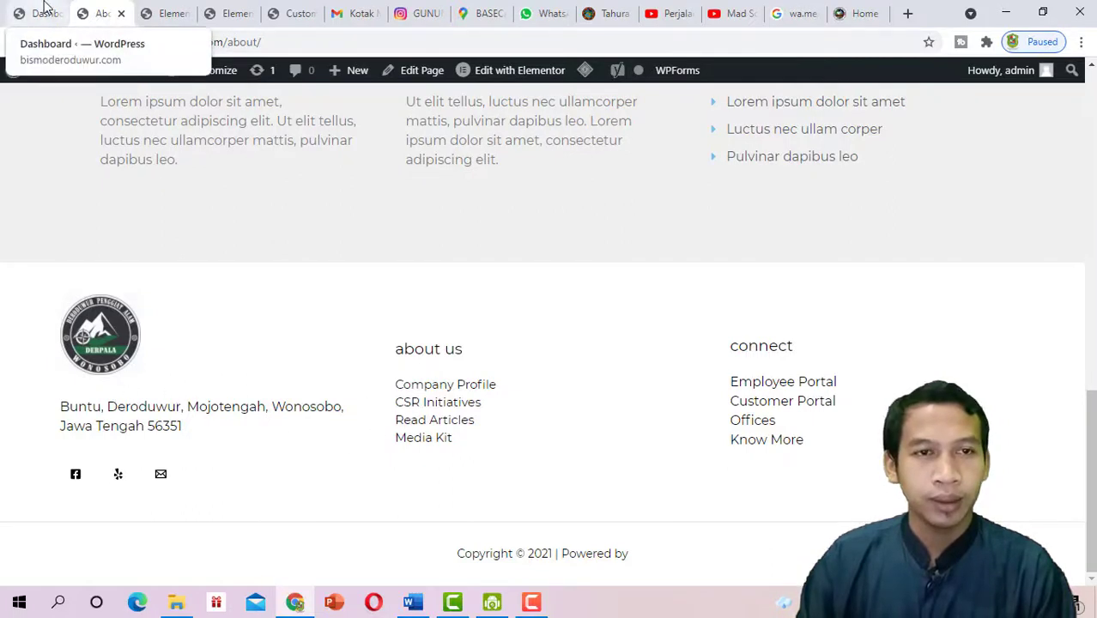
Return to the Customizer, exit to the homepage, and reopen the Customizer to look over the page preview
{"action": "left_click", "coordinate": [165, 11]}
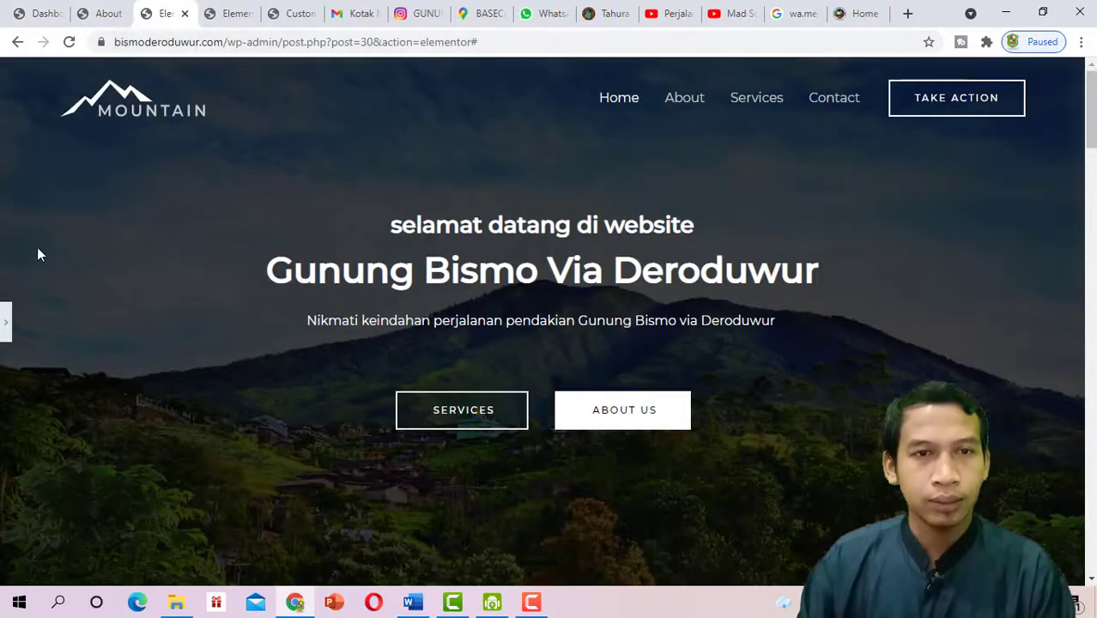
{"action": "left_click", "coordinate": [285, 12]}
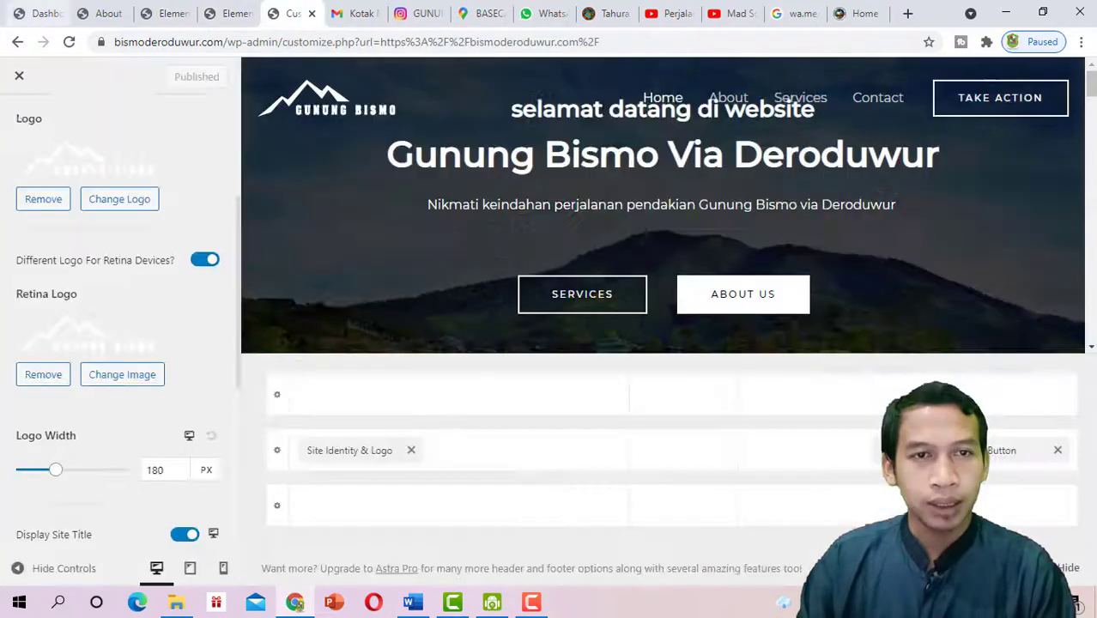
{"action": "left_click", "coordinate": [20, 79]}
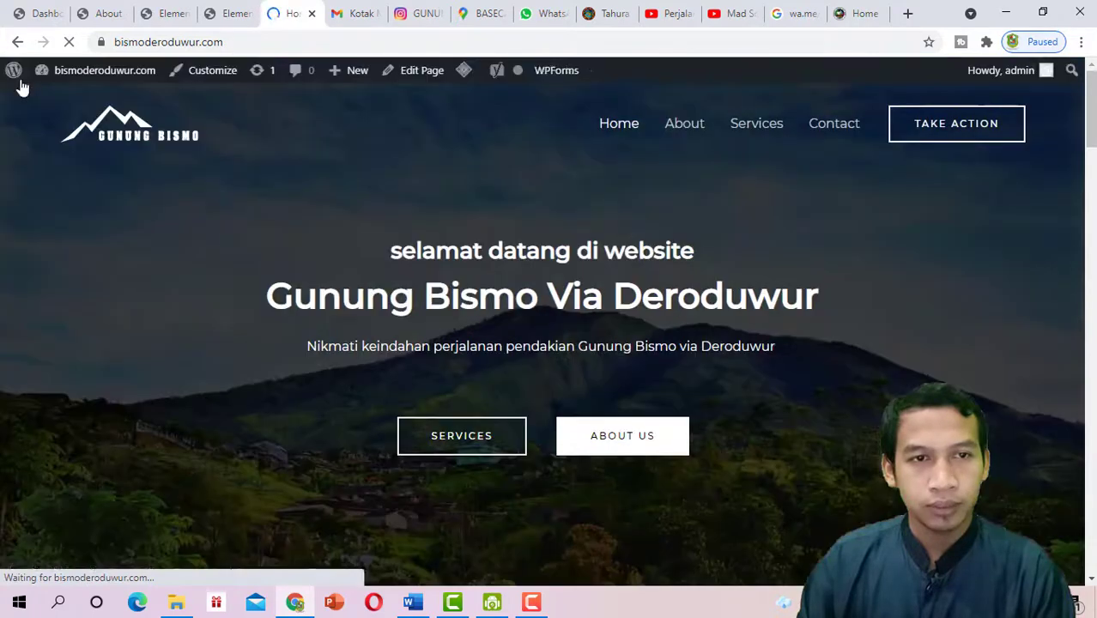
{"action": "left_click", "coordinate": [212, 71]}
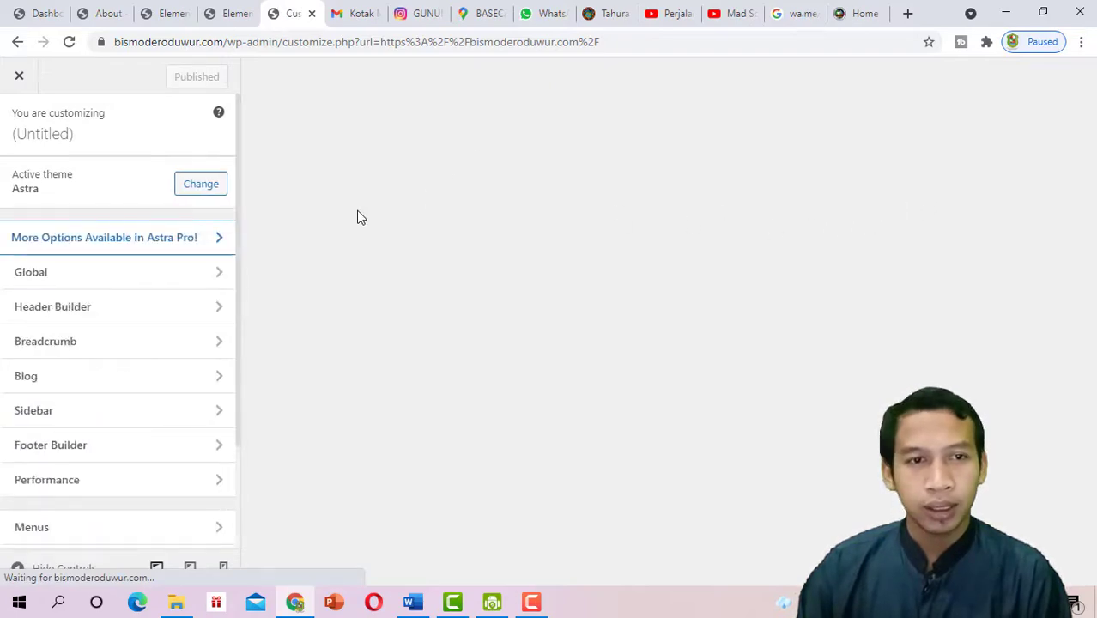
{"action": "scroll", "coordinate": [1011, 261], "scroll_direction": "down", "scroll_amount": 4}
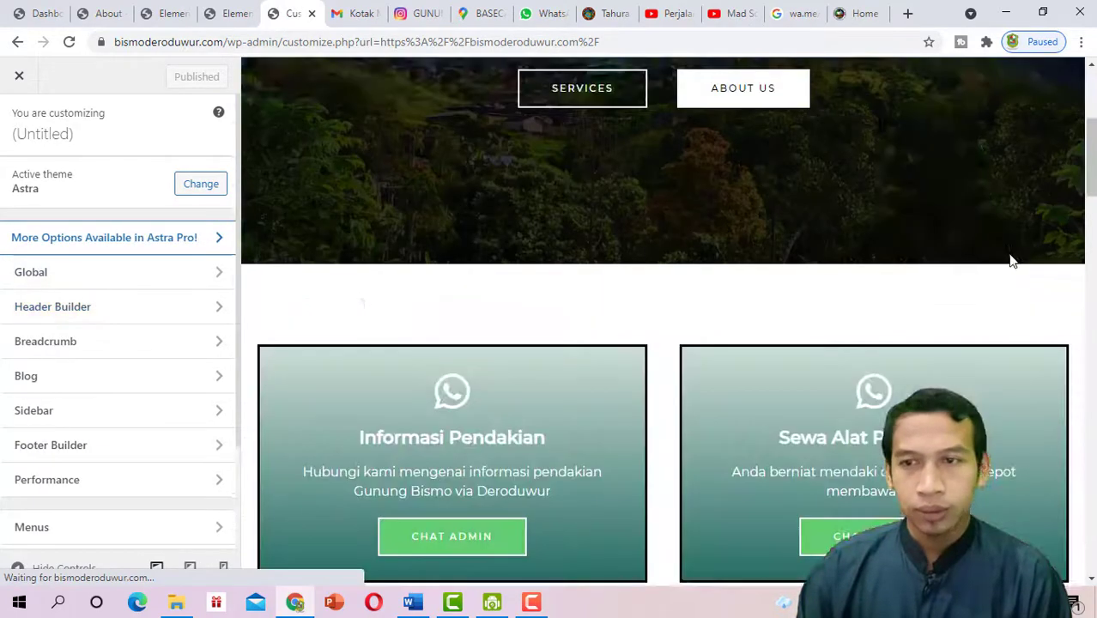
{"action": "scroll", "coordinate": [1011, 261], "scroll_direction": "down", "scroll_amount": 6}
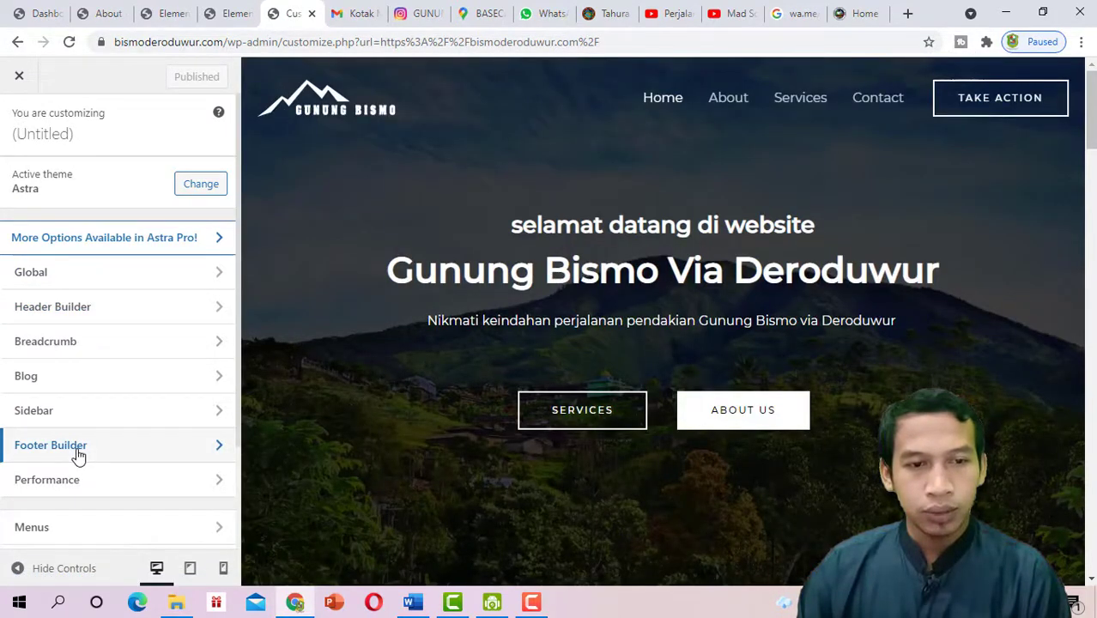
In the footer's Copyright element, replace the [site_title] after "Powered by" with SantriDigital.NET
{"action": "left_click", "coordinate": [79, 448]}
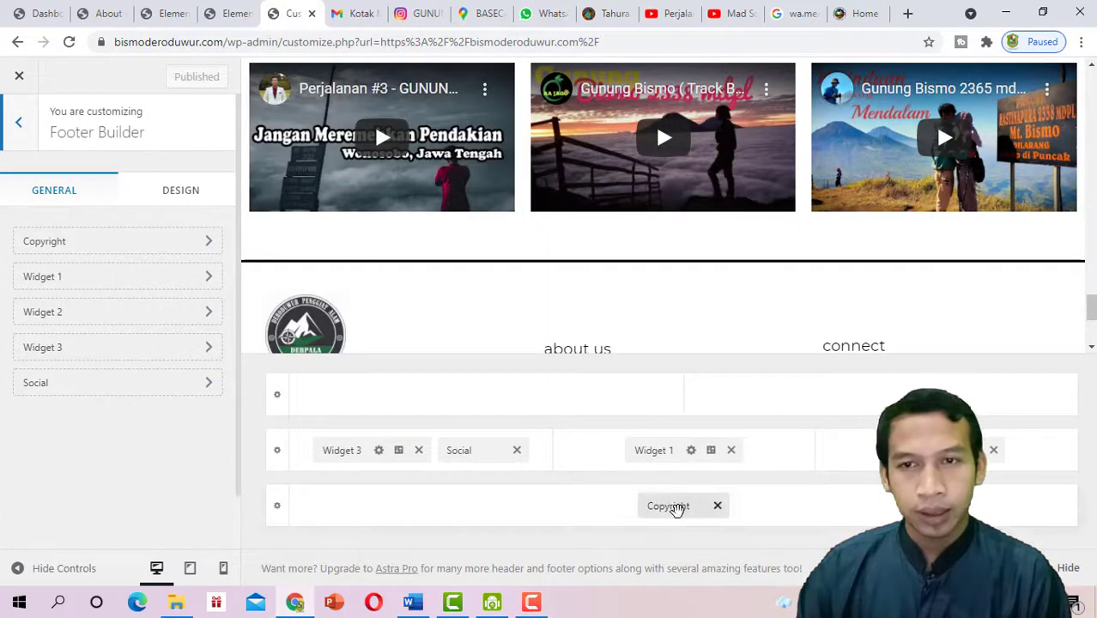
{"action": "left_click", "coordinate": [684, 509]}
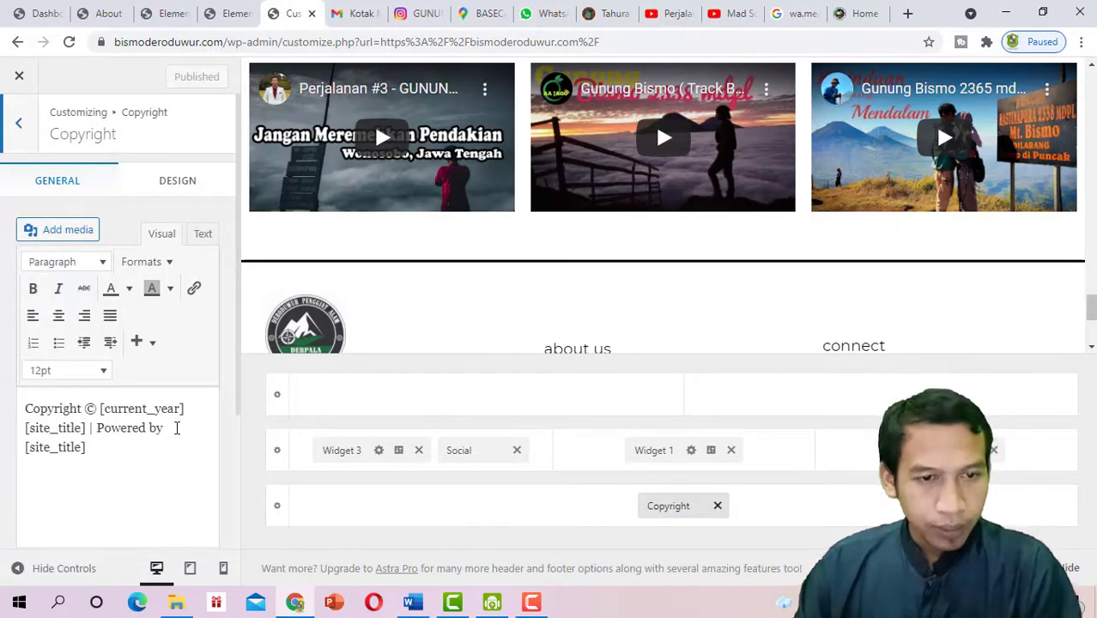
{"action": "left_click", "coordinate": [91, 446]}
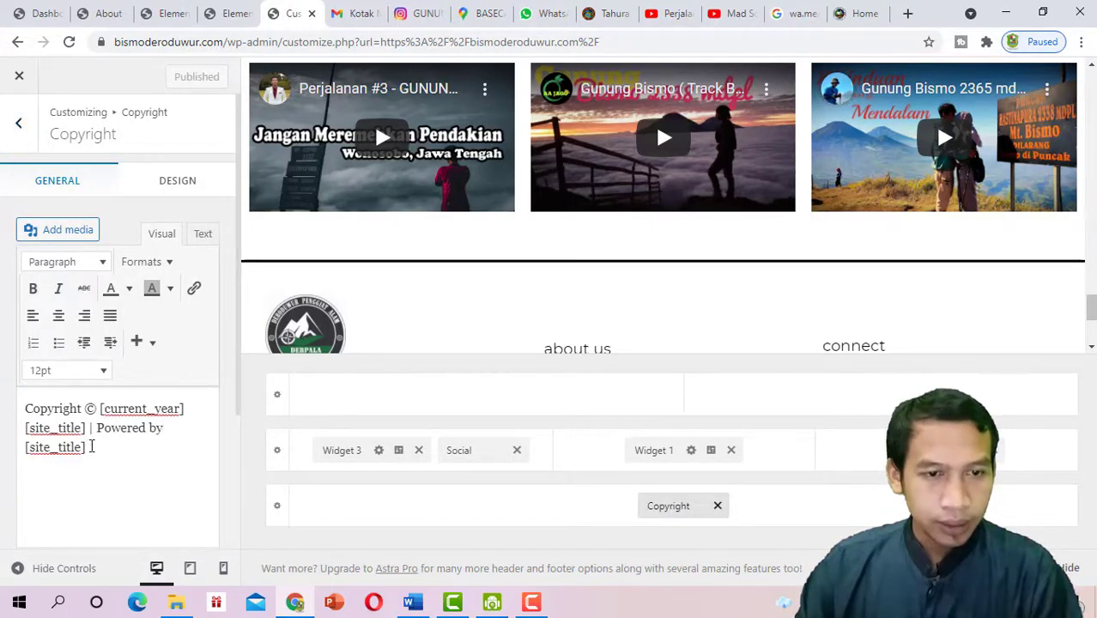
{"action": "left_click_drag", "start_coordinate": [90, 447], "coordinate": [17, 452]}
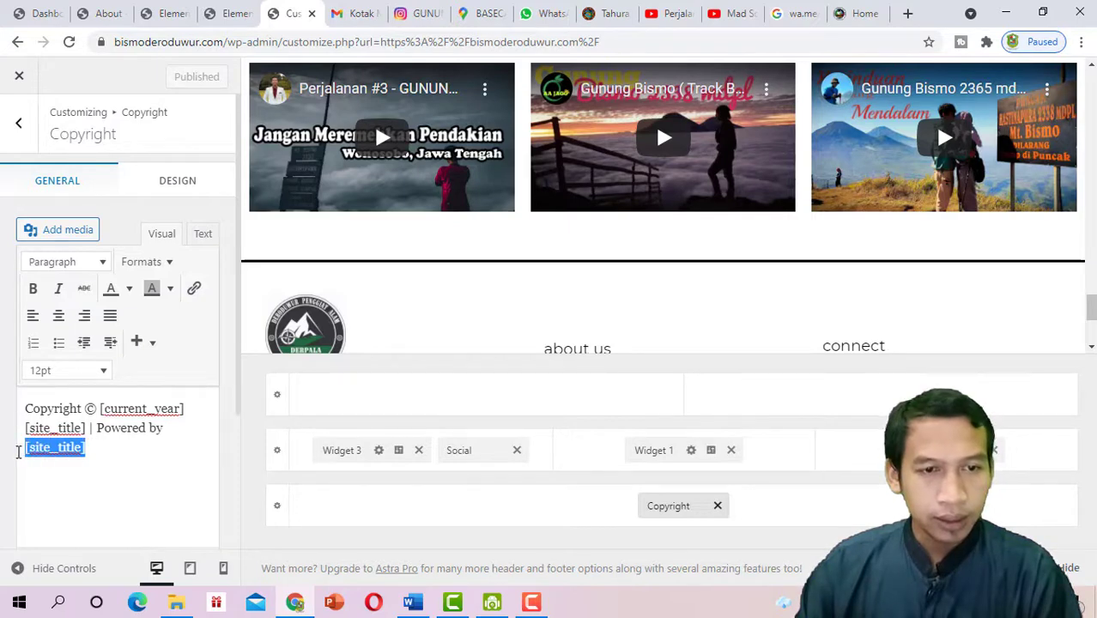
{"action": "key", "text": "BackSpace"}
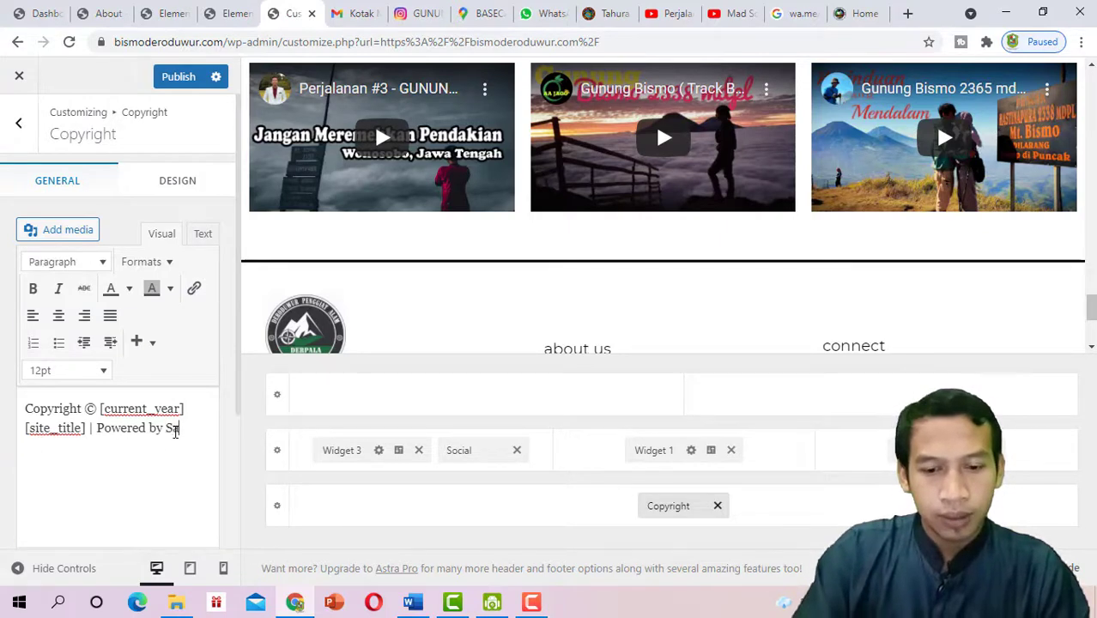
{"action": "type", "text": "SantriDigital.NET"}
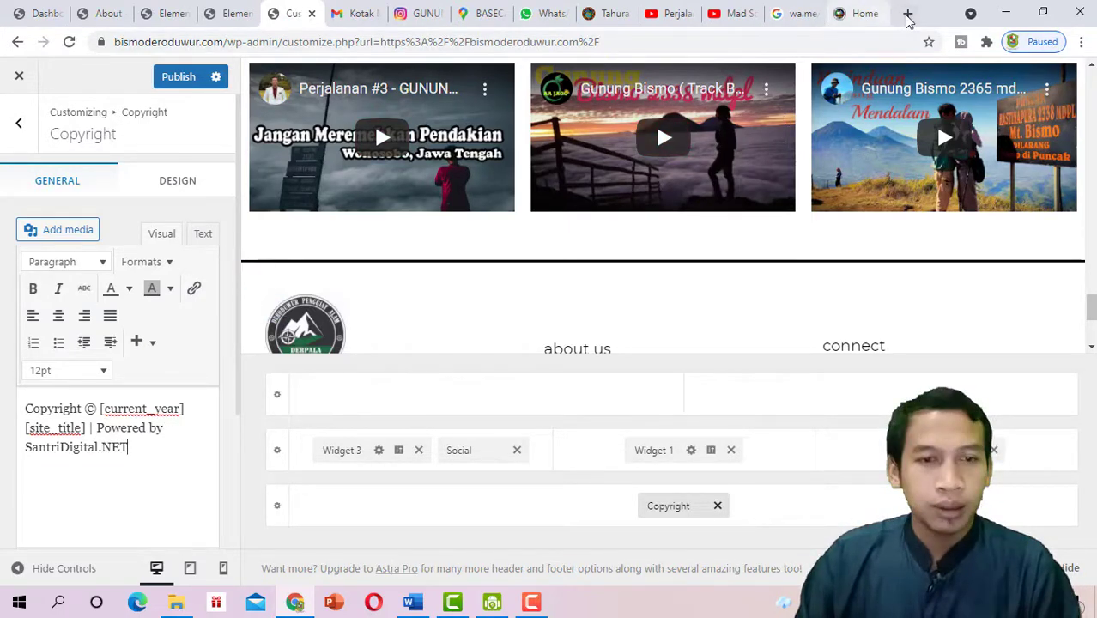
Open santridigital.net in a new browser tab and copy its address
{"action": "key", "text": "ctrl+t"}
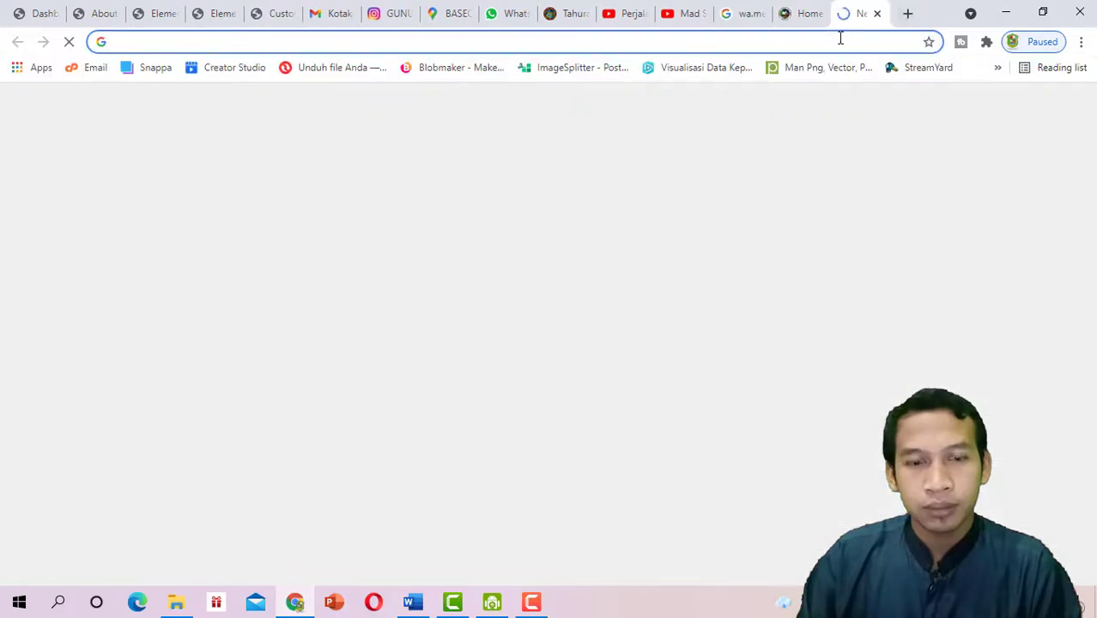
{"action": "type", "text": "santridigital.net"}
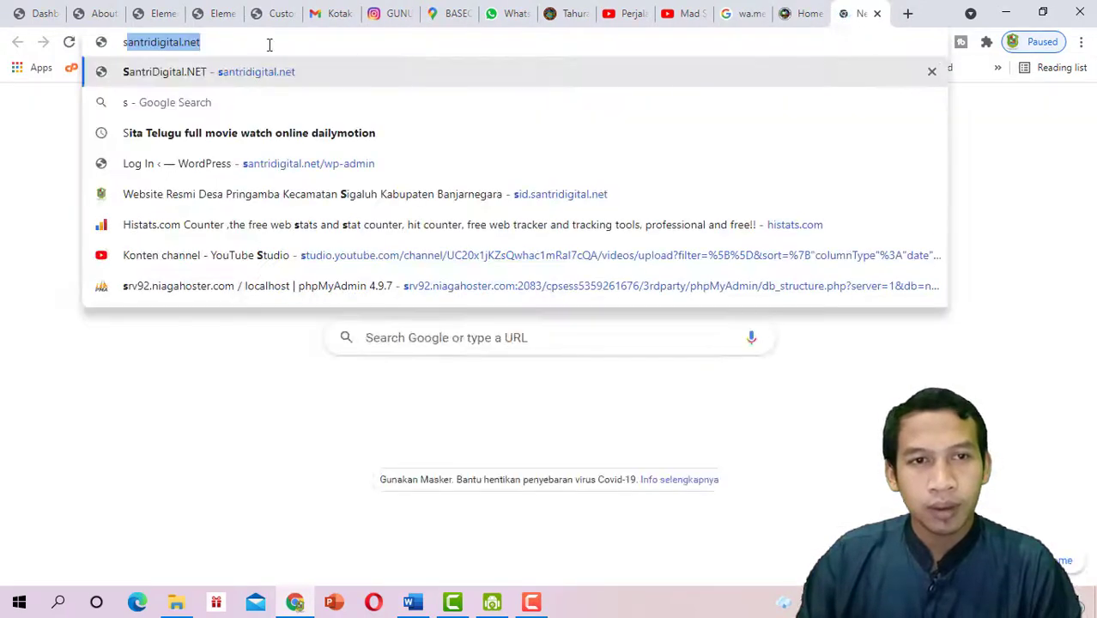
{"action": "right_click", "coordinate": [262, 42]}
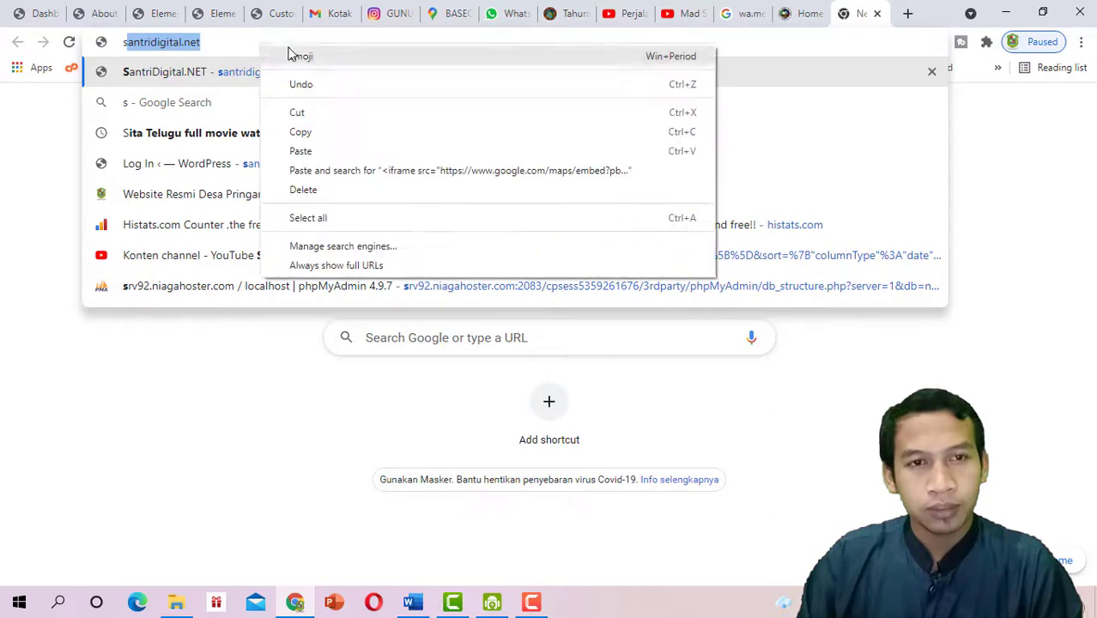
{"action": "left_click", "coordinate": [242, 47]}
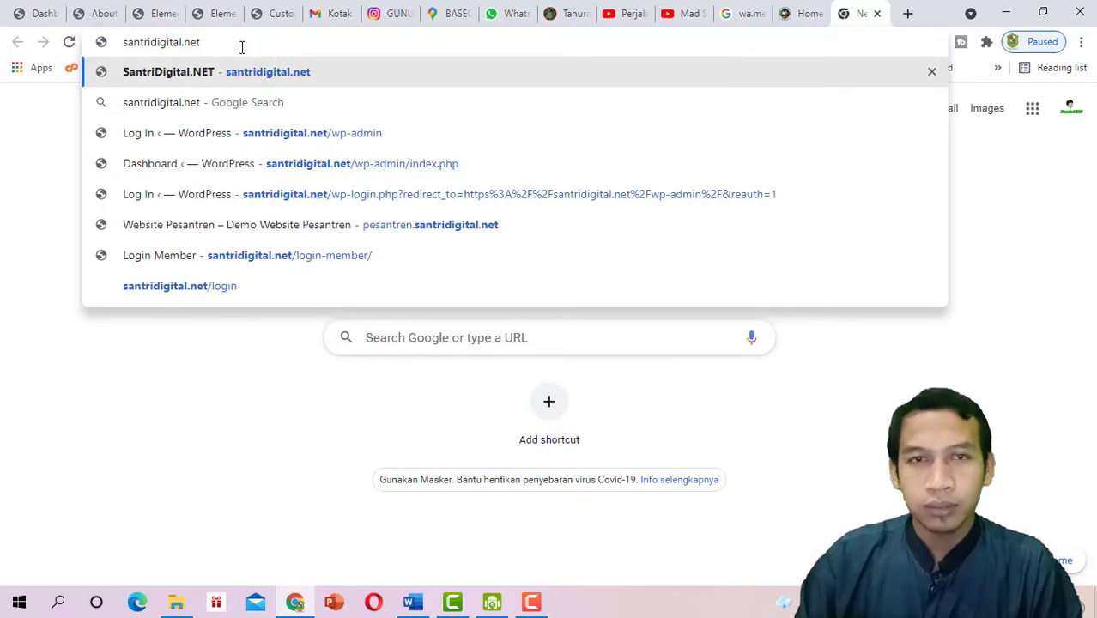
{"action": "key", "text": "Return"}
{"action": "left_click", "coordinate": [146, 42]}
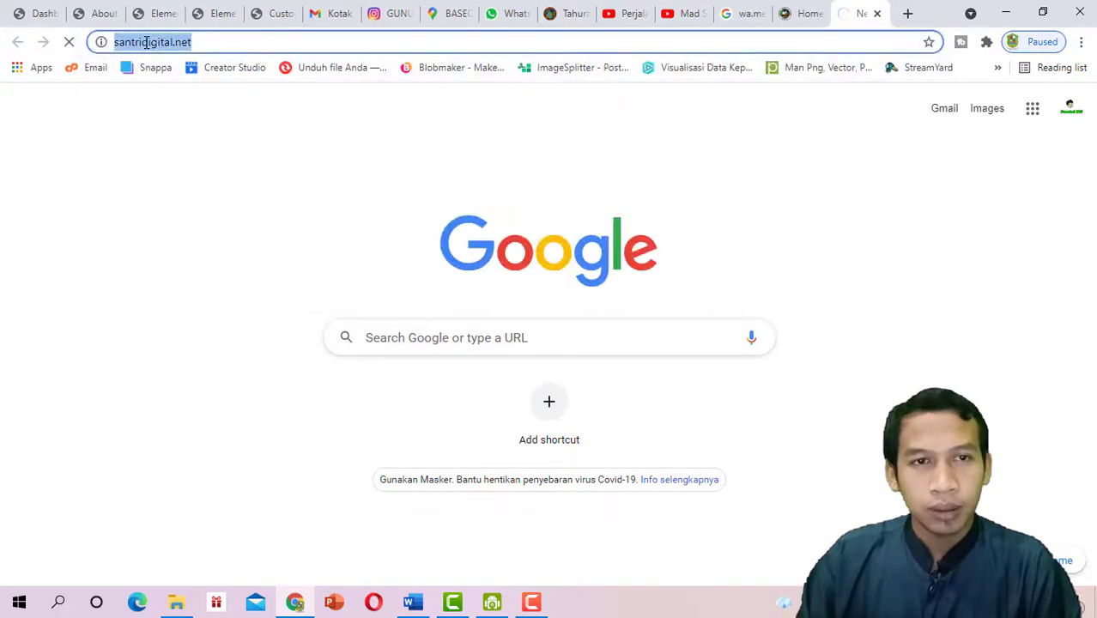
{"action": "right_click", "coordinate": [157, 47]}
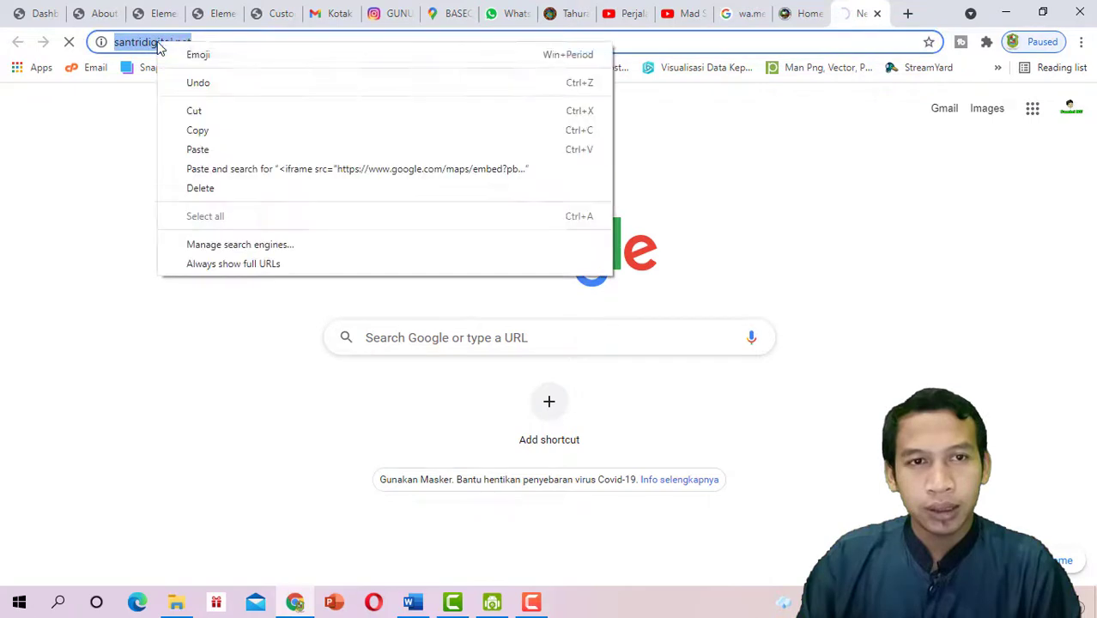
{"action": "left_click", "coordinate": [209, 134]}
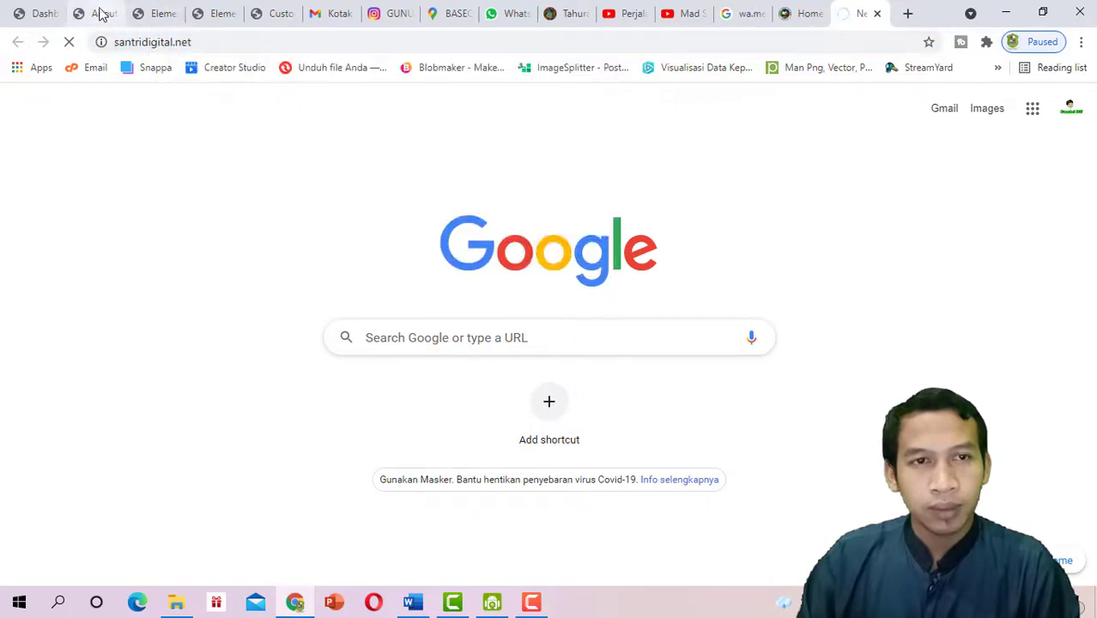
Load and look over the santridigital.net homepage, and return to the Customizer's Copyright editor
{"action": "key", "text": "ctrl+v"}
{"action": "key", "text": "Return"}
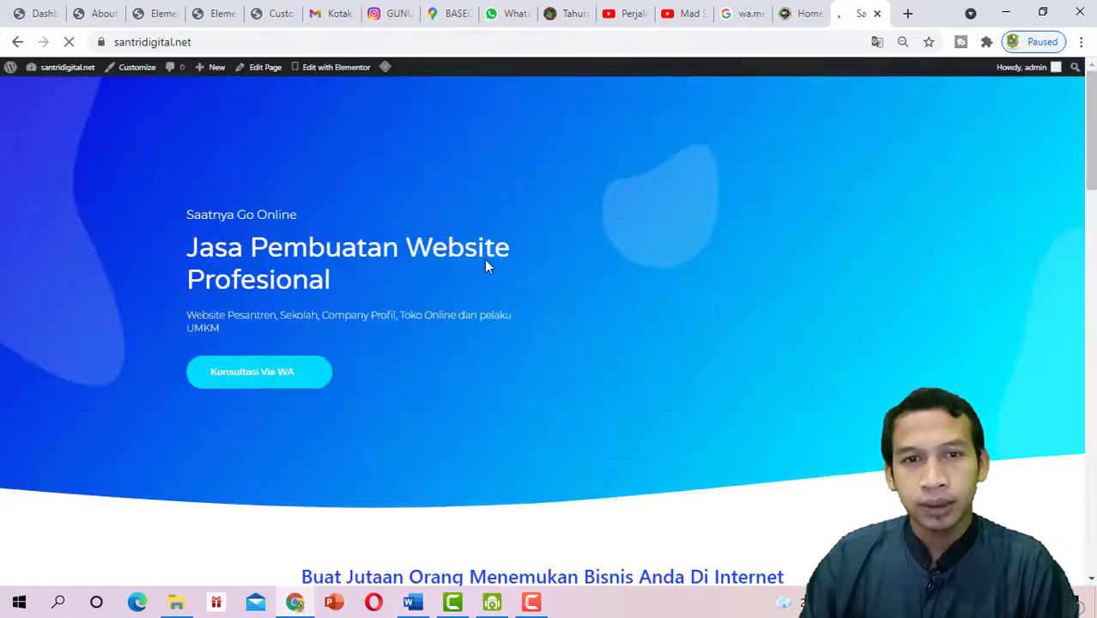
{"action": "mouse_move", "coordinate": [1094, 175]}
{"action": "left_mouse_down"}
{"action": "mouse_move", "coordinate": [1092, 558]}
{"action": "mouse_move", "coordinate": [1092, 168]}
{"action": "left_mouse_up"}
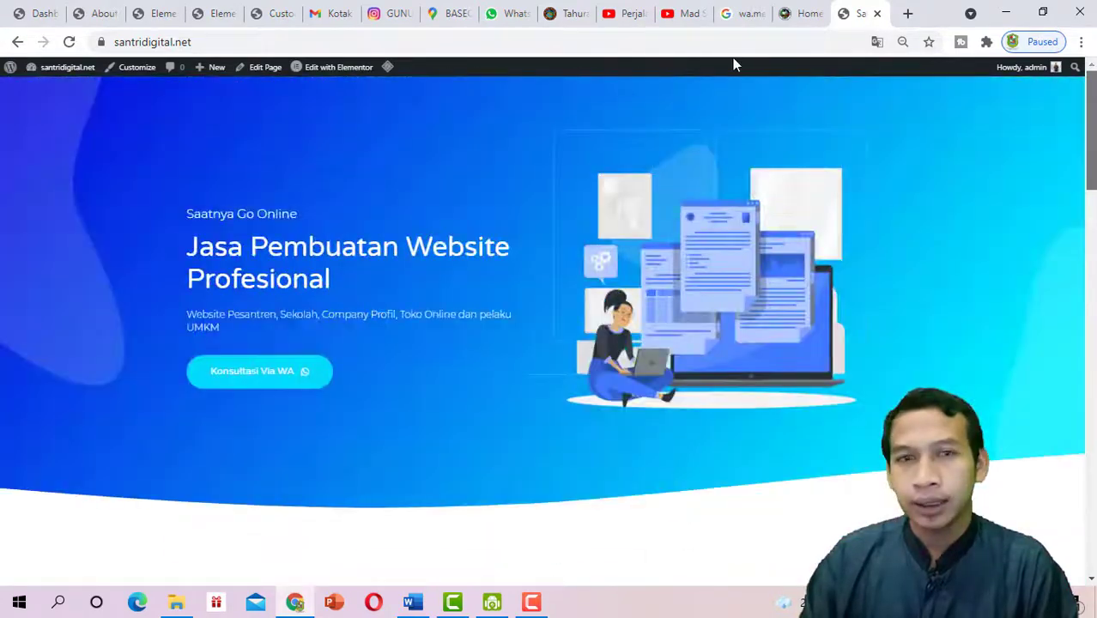
{"action": "left_click", "coordinate": [158, 12]}
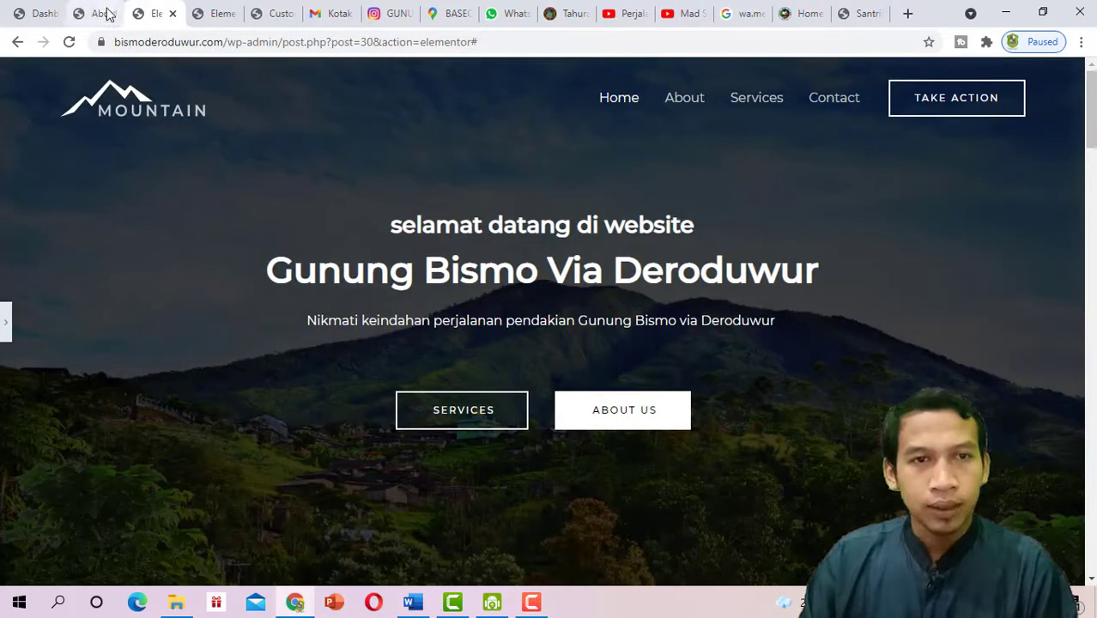
{"action": "left_click", "coordinate": [274, 13]}
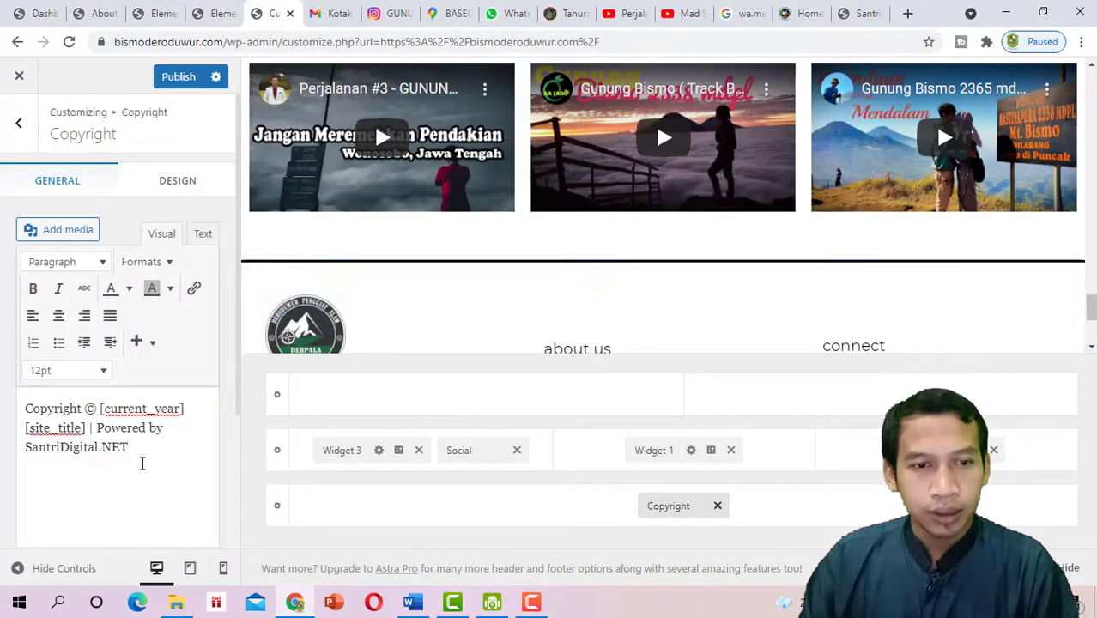
{"action": "left_click_drag", "start_coordinate": [126, 447], "coordinate": [24, 448]}
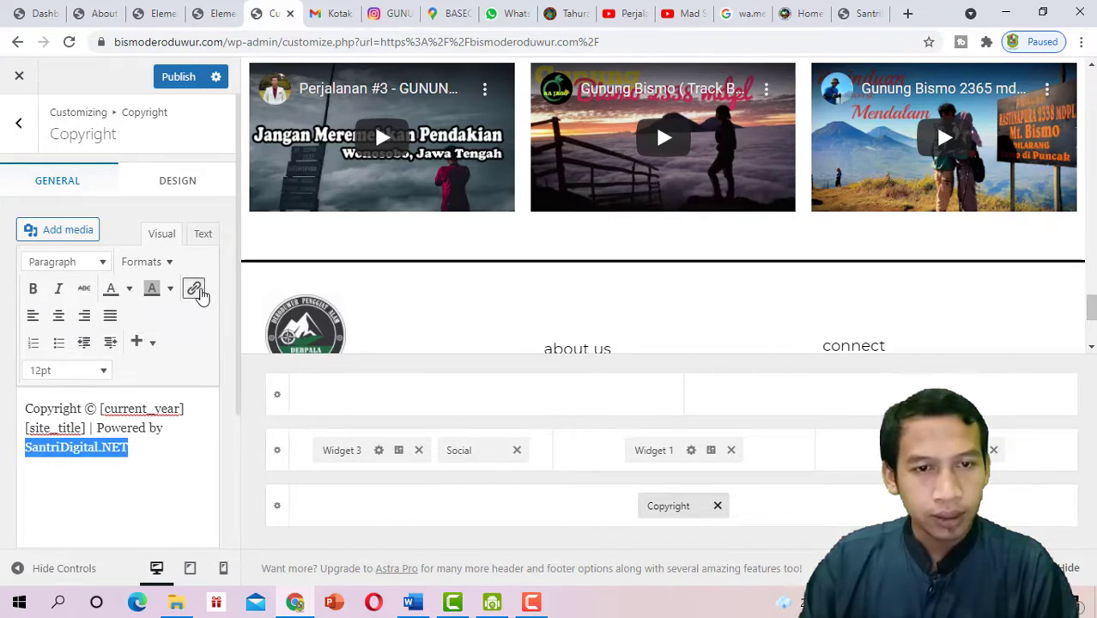
{"action": "left_click", "coordinate": [195, 289]}
{"action": "key", "text": "ctrl+v"}
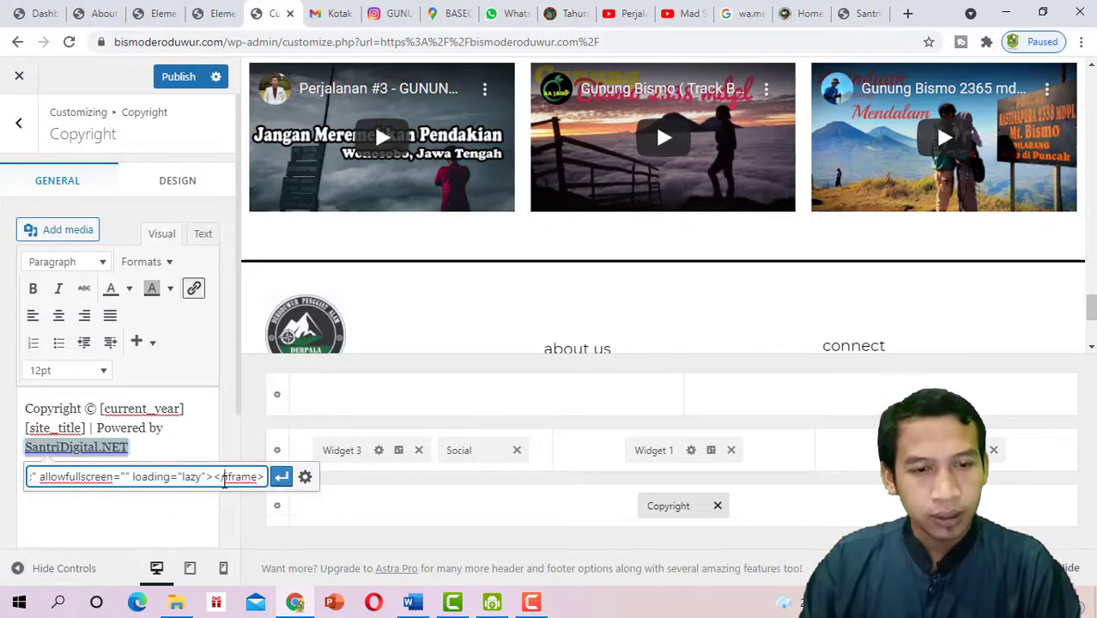
{"action": "key", "text": "ctrl+a"}
{"action": "key", "text": "BackSpace"}
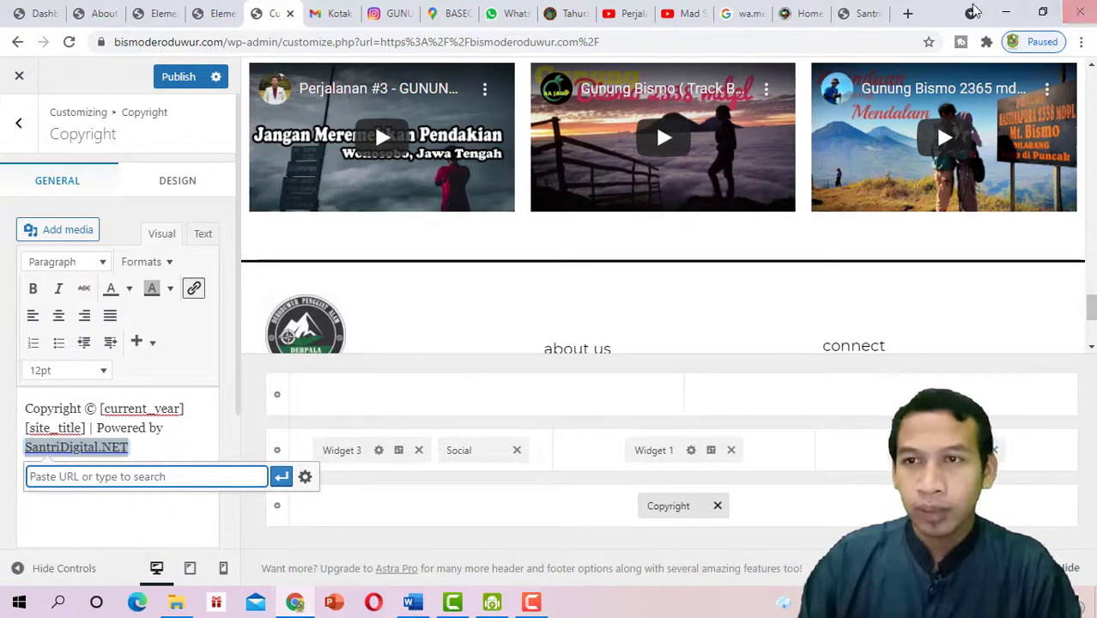
{"action": "left_click", "coordinate": [862, 13]}
{"action": "left_click", "coordinate": [215, 42]}
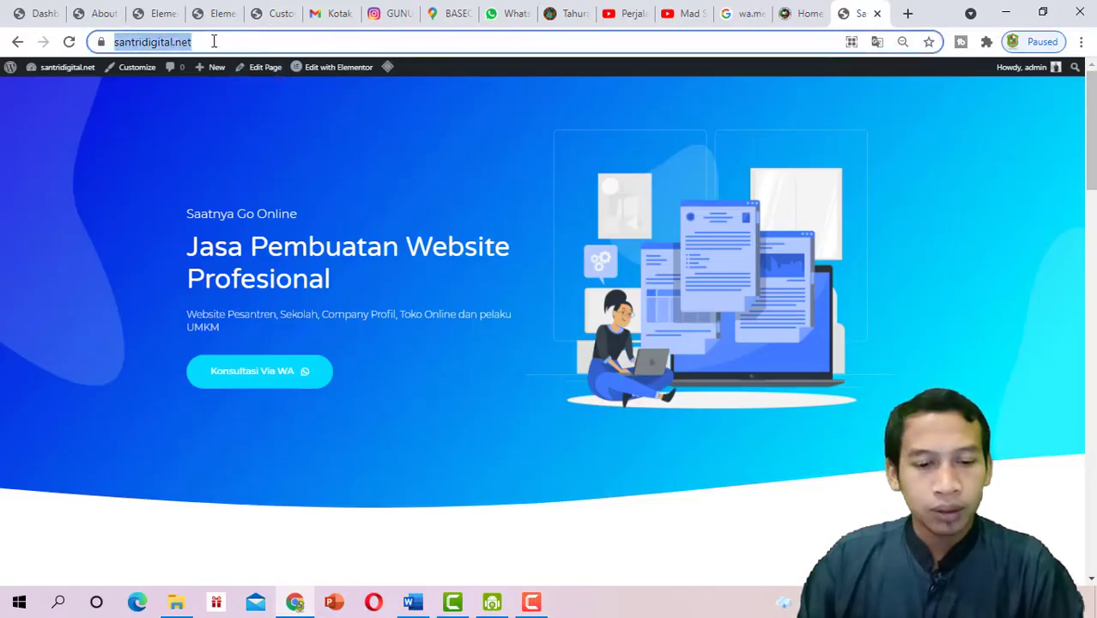
{"action": "left_click", "coordinate": [160, 13]}
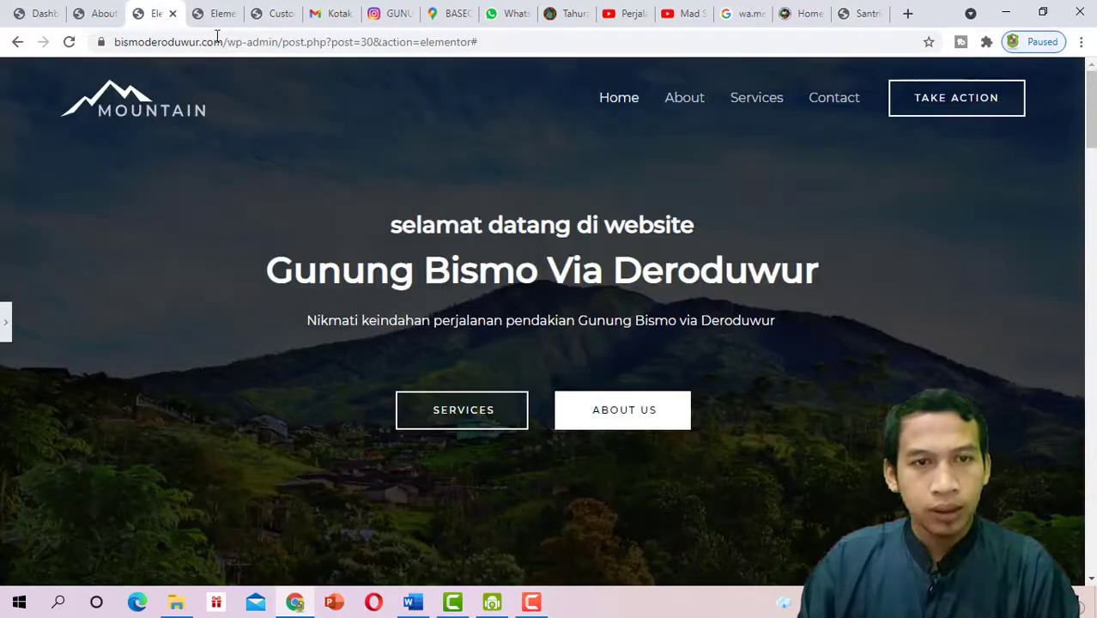
{"action": "left_click", "coordinate": [269, 14]}
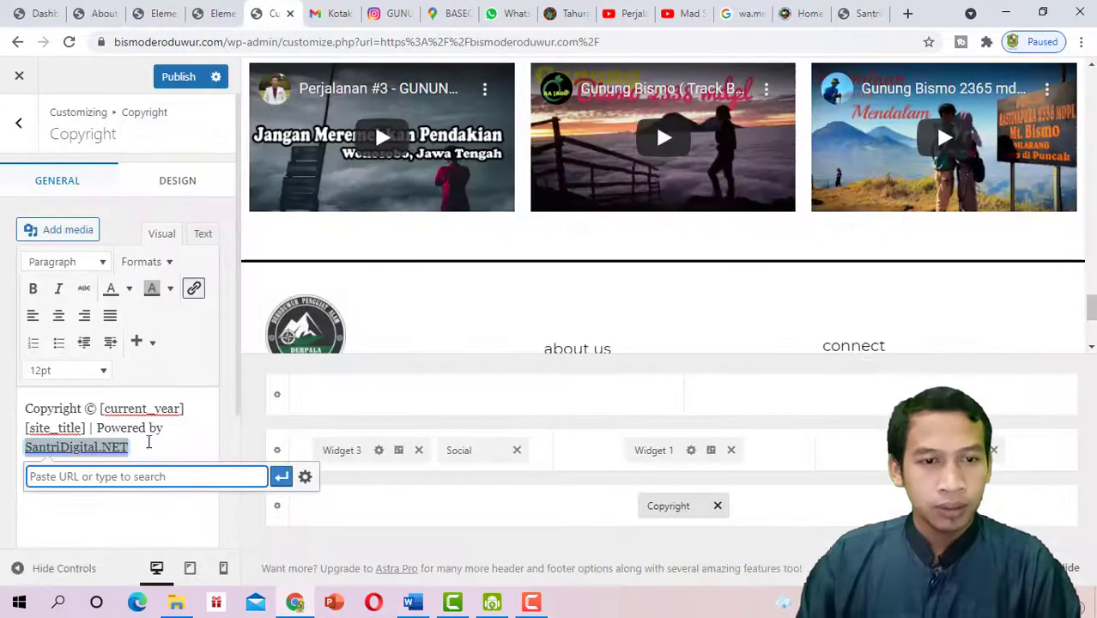
{"action": "key", "text": "ctrl+v"}
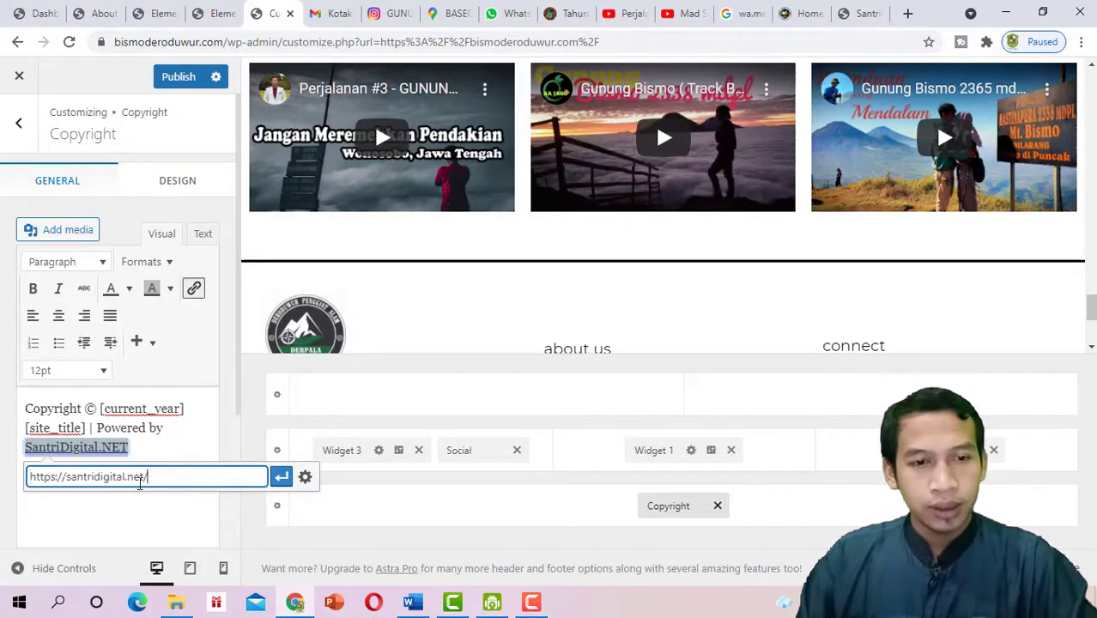
{"action": "left_click", "coordinate": [283, 477]}
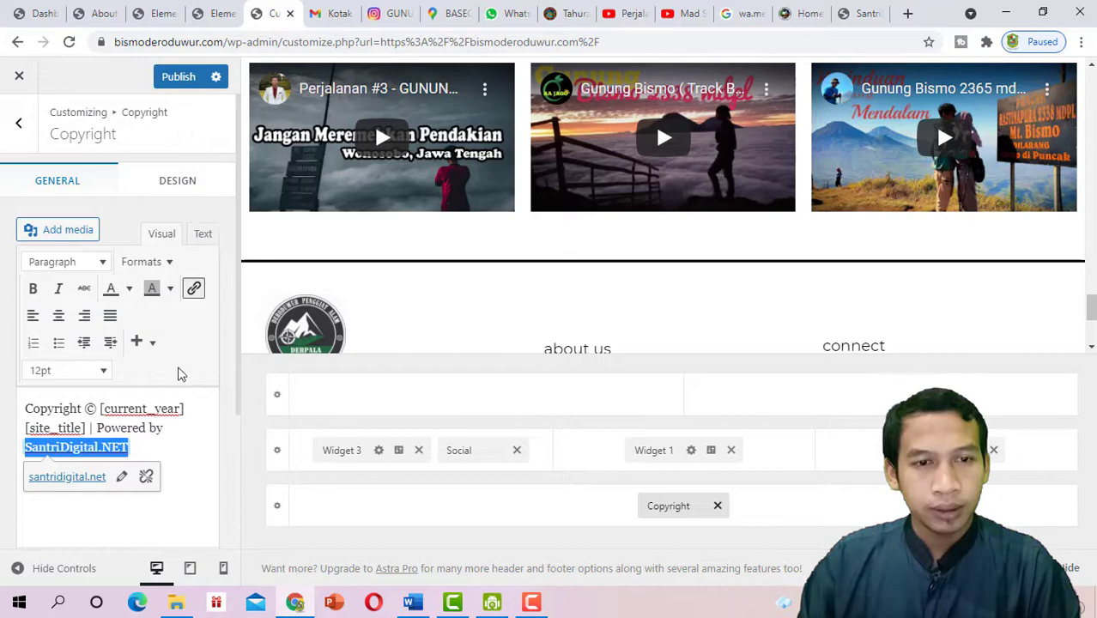
{"action": "left_click", "coordinate": [396, 330]}
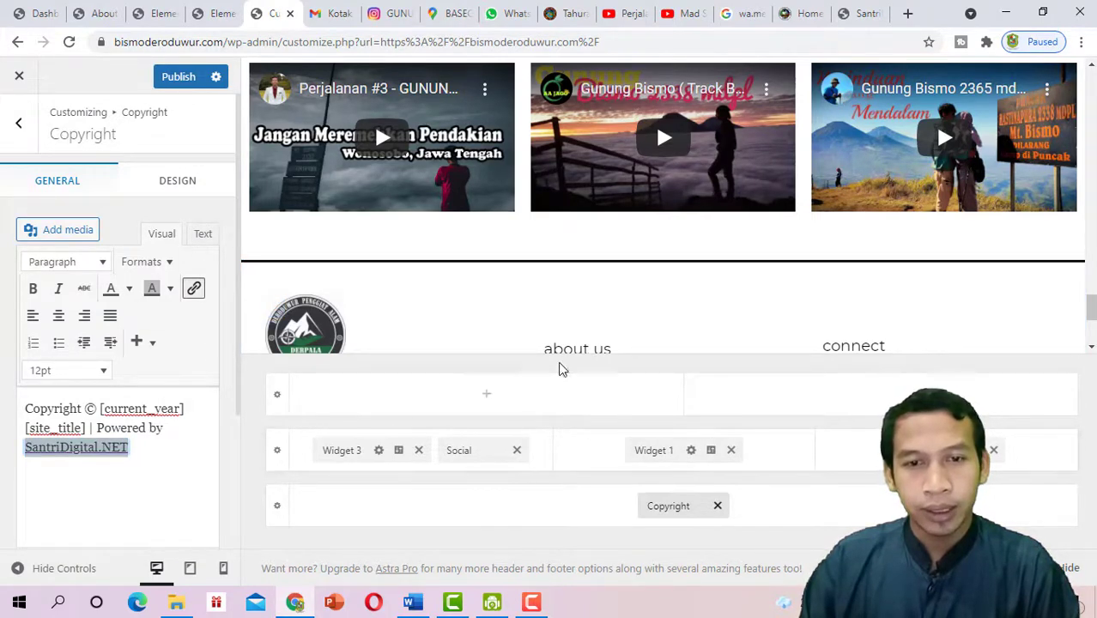
Try the Company Profile link in the footer preview and look over the page down to the copyright line
{"action": "scroll", "coordinate": [430, 284], "scroll_direction": "down", "scroll_amount": 2}
{"action": "scroll", "coordinate": [493, 250], "scroll_direction": "down", "scroll_amount": 1}
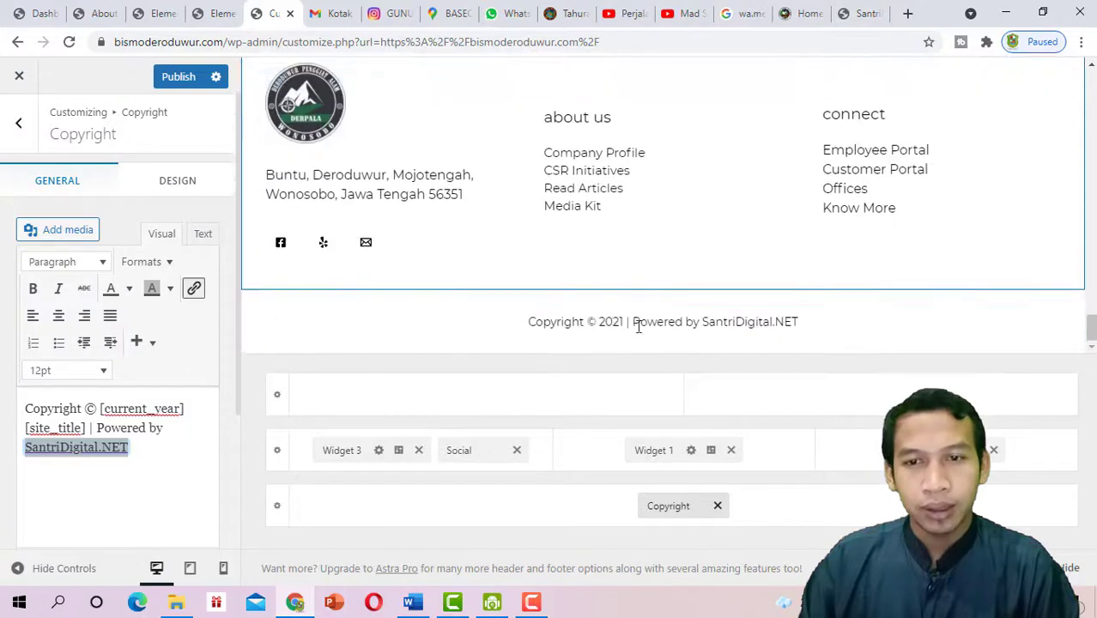
{"action": "left_click", "coordinate": [567, 156]}
{"action": "scroll", "coordinate": [537, 234], "scroll_direction": "down", "scroll_amount": 10}
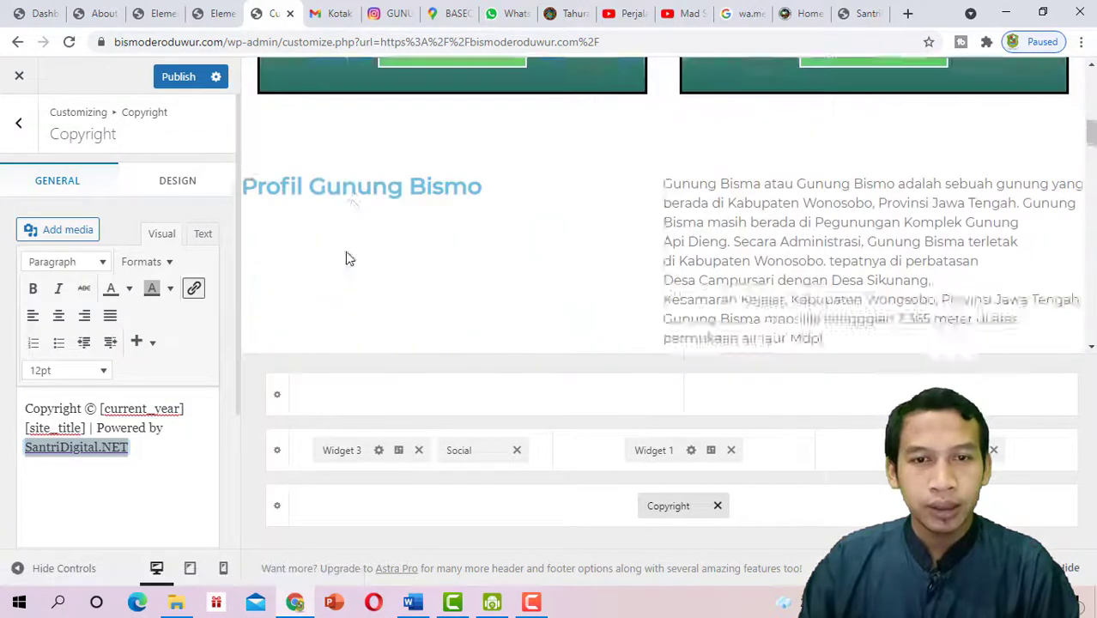
{"action": "scroll", "coordinate": [513, 246], "scroll_direction": "down", "scroll_amount": 10}
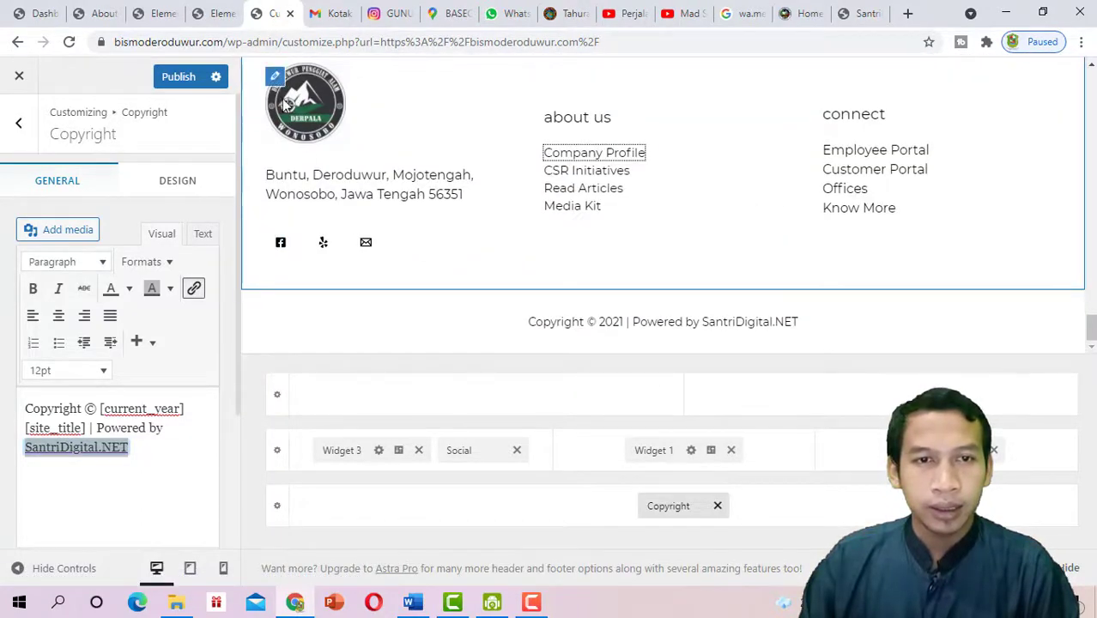
Delete the round Derpala Wonosobo logo from the text in Footer Builder Widget 3, keeping the address
{"action": "left_click", "coordinate": [275, 77]}
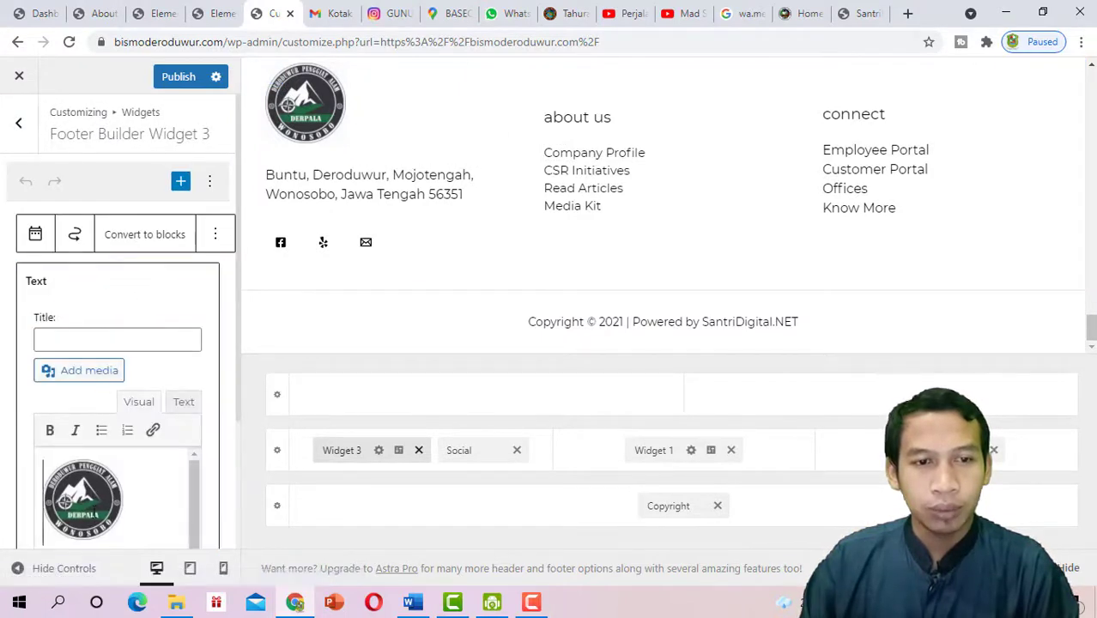
{"action": "left_click", "coordinate": [85, 503]}
{"action": "scroll", "coordinate": [155, 378], "scroll_direction": "down", "scroll_amount": 3}
{"action": "scroll", "coordinate": [149, 413], "scroll_direction": "down", "scroll_amount": 1}
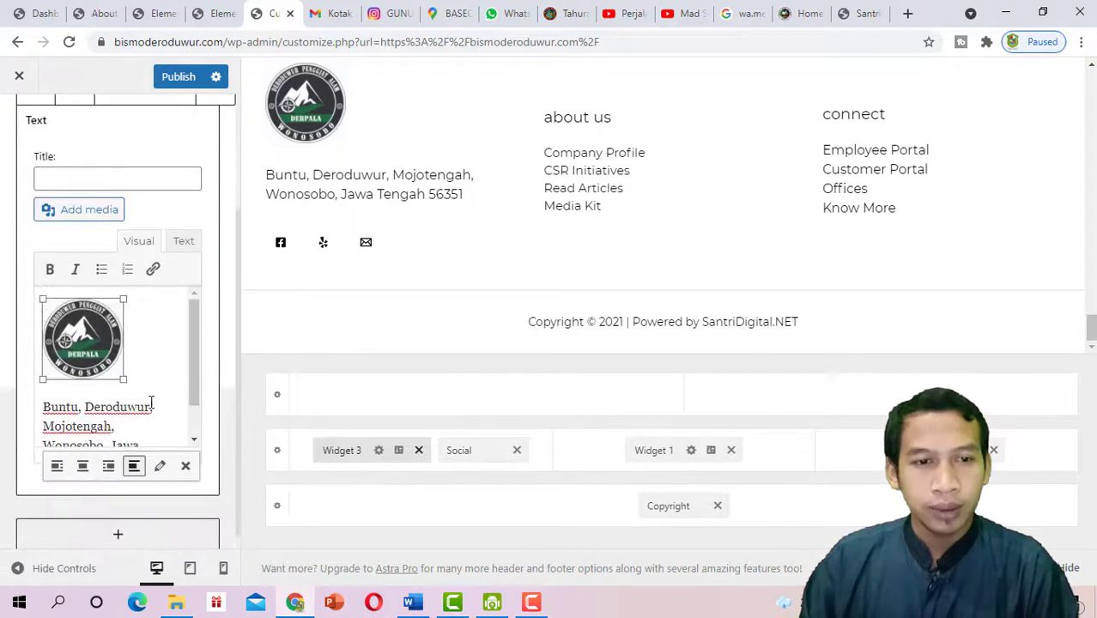
{"action": "left_click", "coordinate": [150, 356]}
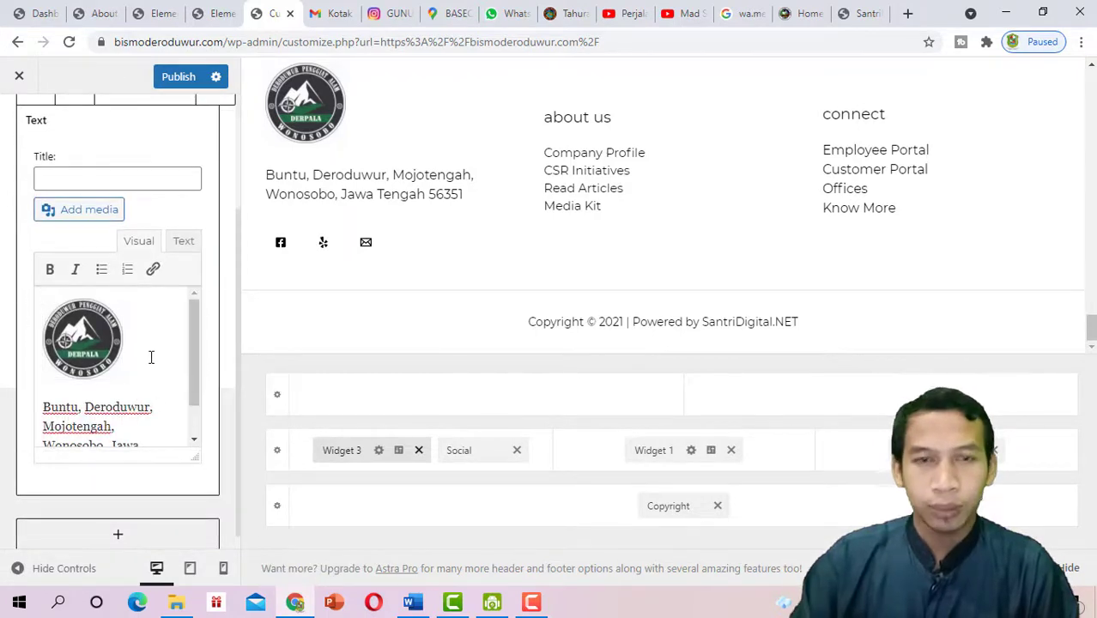
{"action": "key", "text": "BackSpace"}
{"action": "key", "text": "BackSpace"}
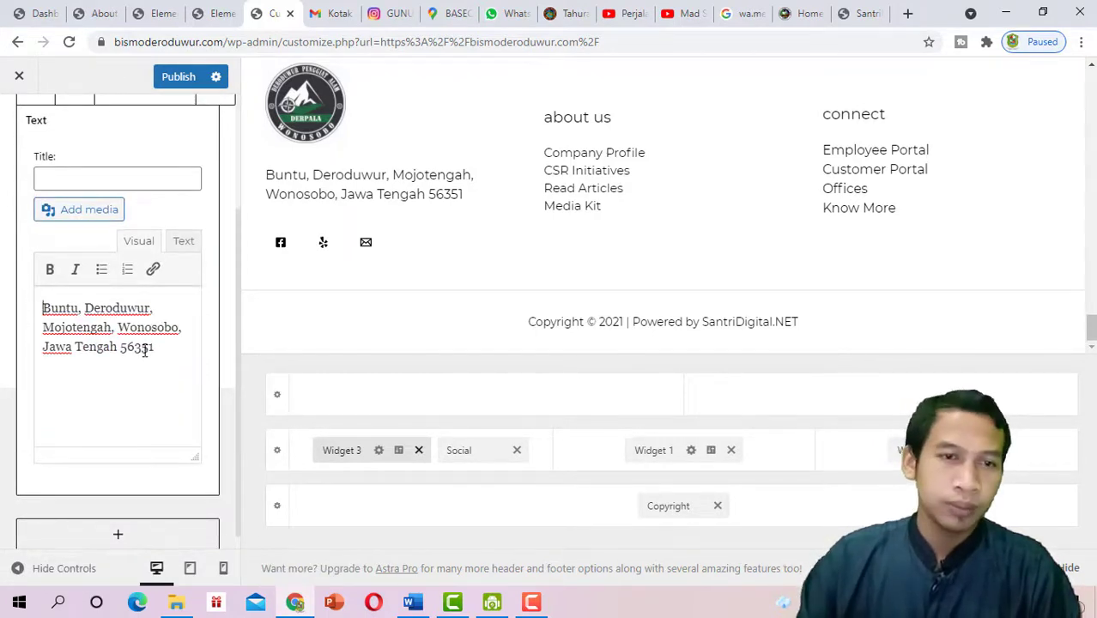
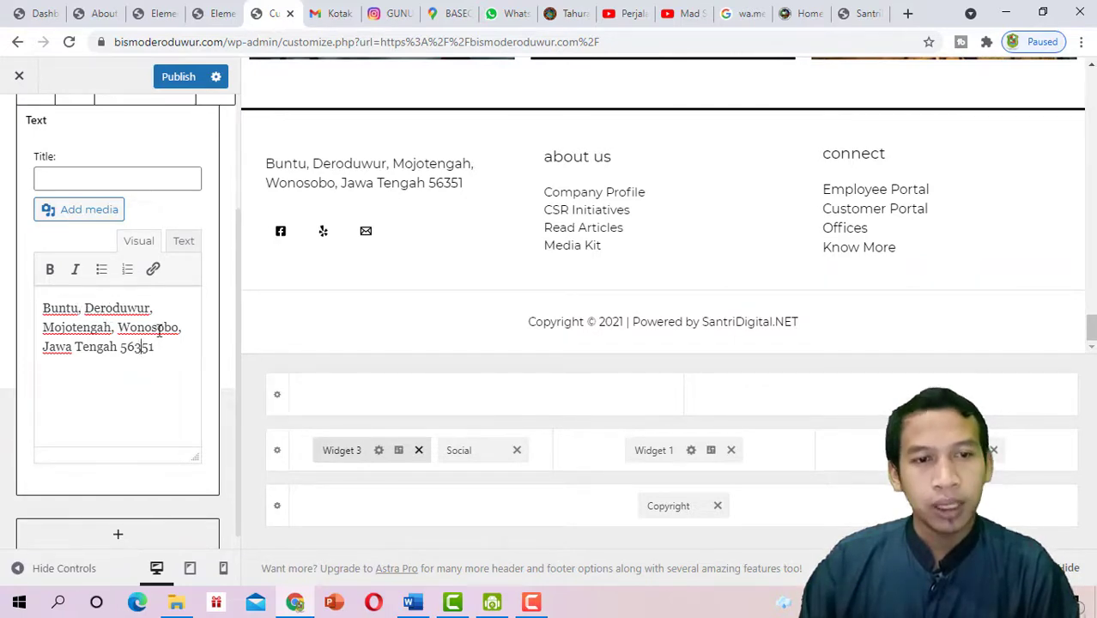
Add an Image block below the address in Footer Builder Widget 3 and fill it with the white Gunung Bismo logo from the media library
{"action": "scroll", "coordinate": [170, 340], "scroll_direction": "down", "scroll_amount": 1}
{"action": "scroll", "coordinate": [172, 328], "scroll_direction": "up", "scroll_amount": 1}
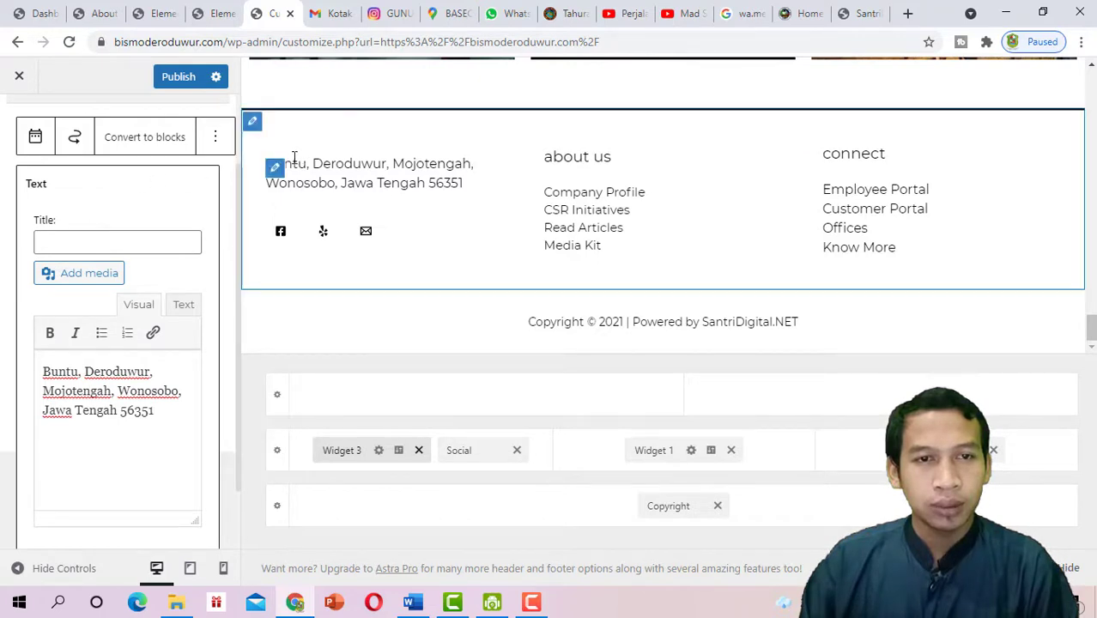
{"action": "scroll", "coordinate": [189, 189], "scroll_direction": "up", "scroll_amount": 1}
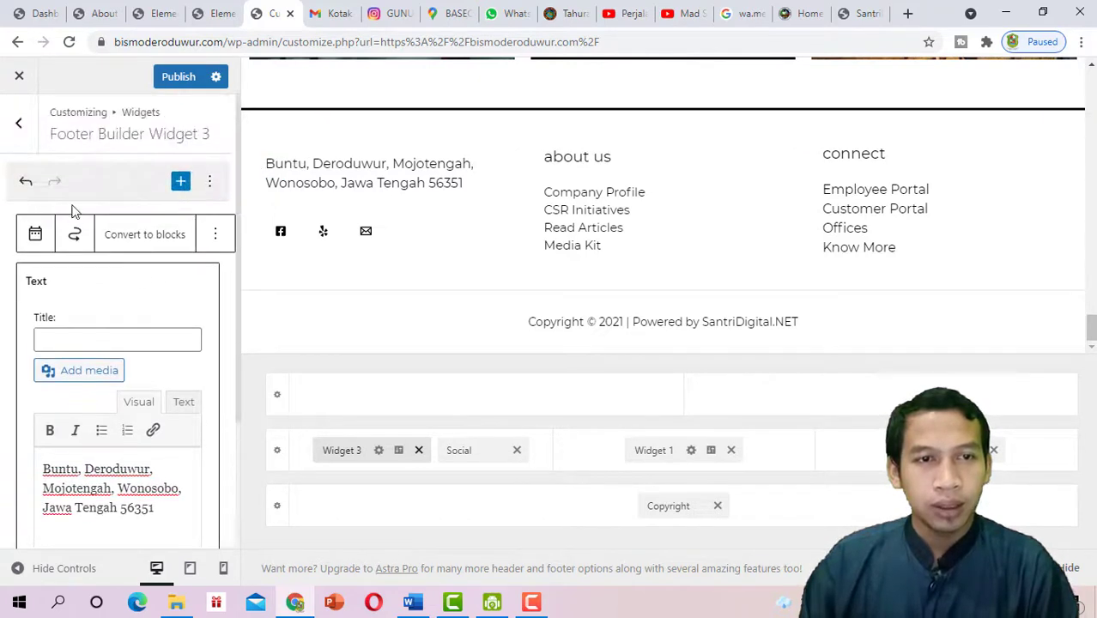
{"action": "left_click", "coordinate": [9, 271]}
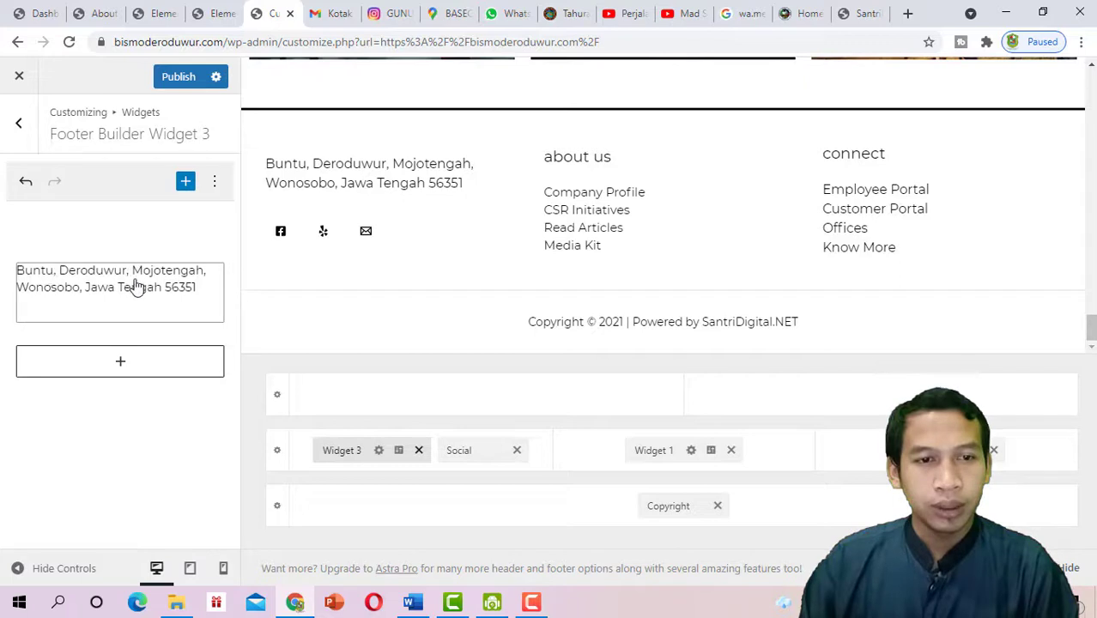
{"action": "left_click", "coordinate": [126, 373]}
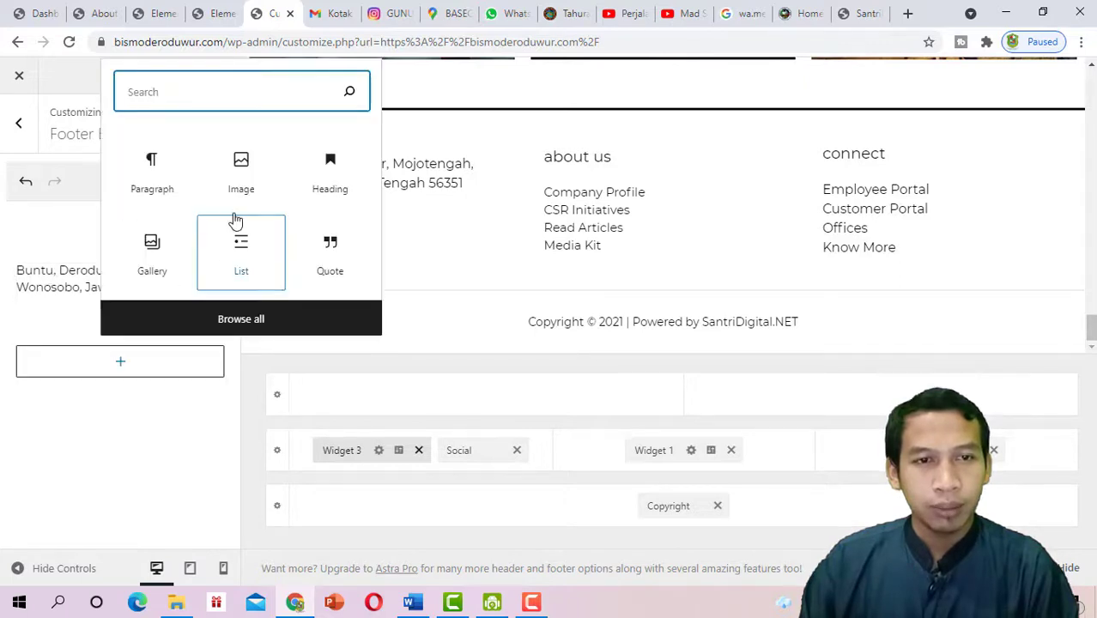
{"action": "left_click", "coordinate": [243, 176]}
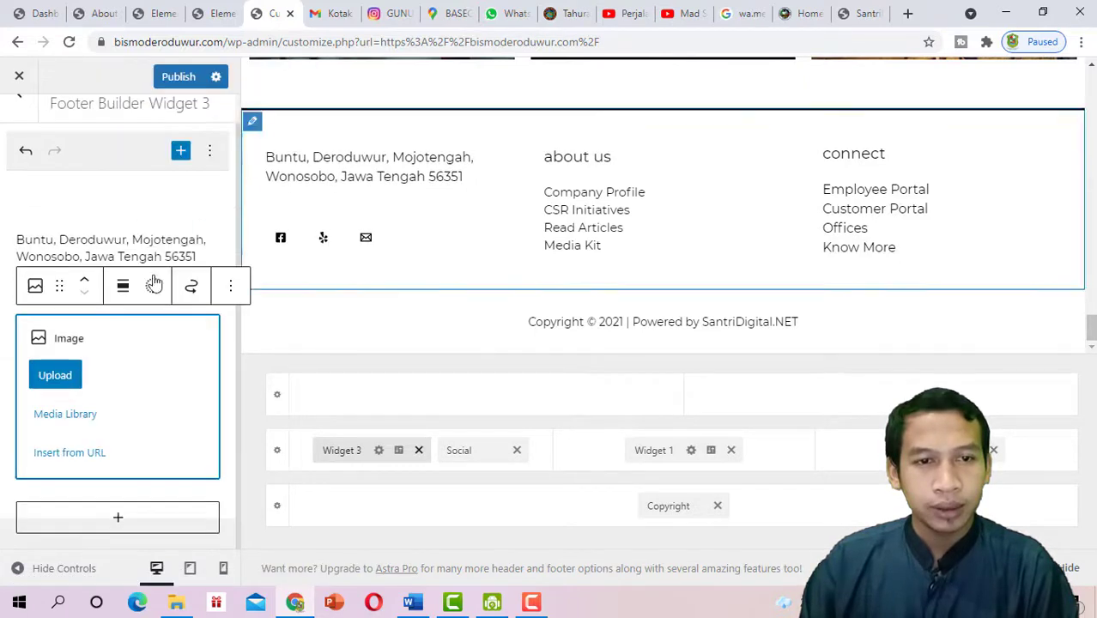
{"action": "left_click", "coordinate": [72, 386]}
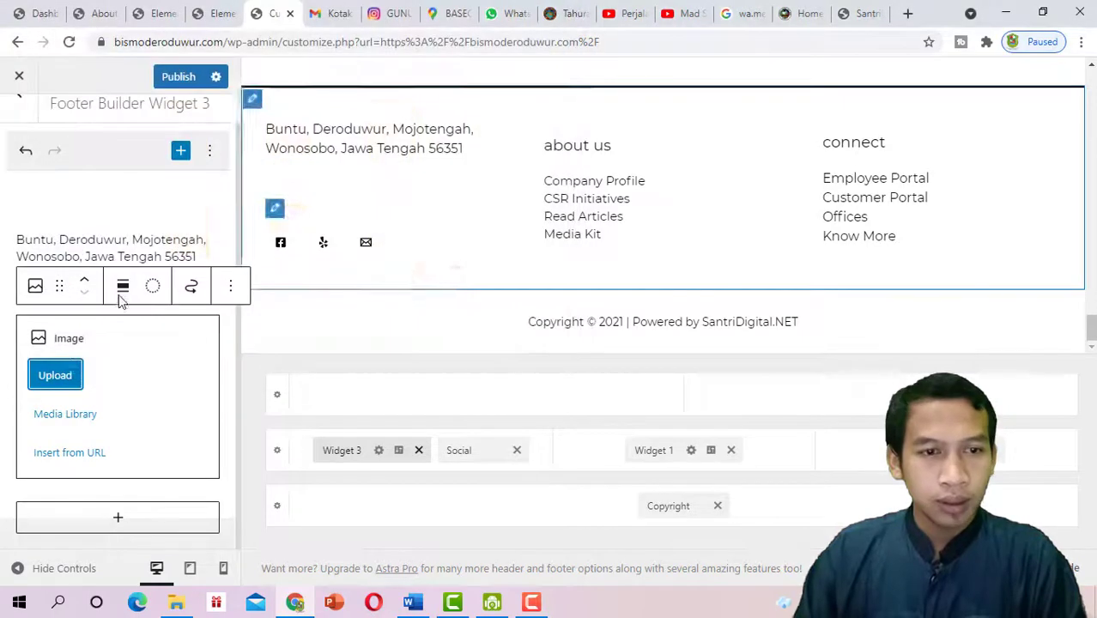
{"action": "left_click", "coordinate": [562, 12]}
{"action": "left_click", "coordinate": [65, 414]}
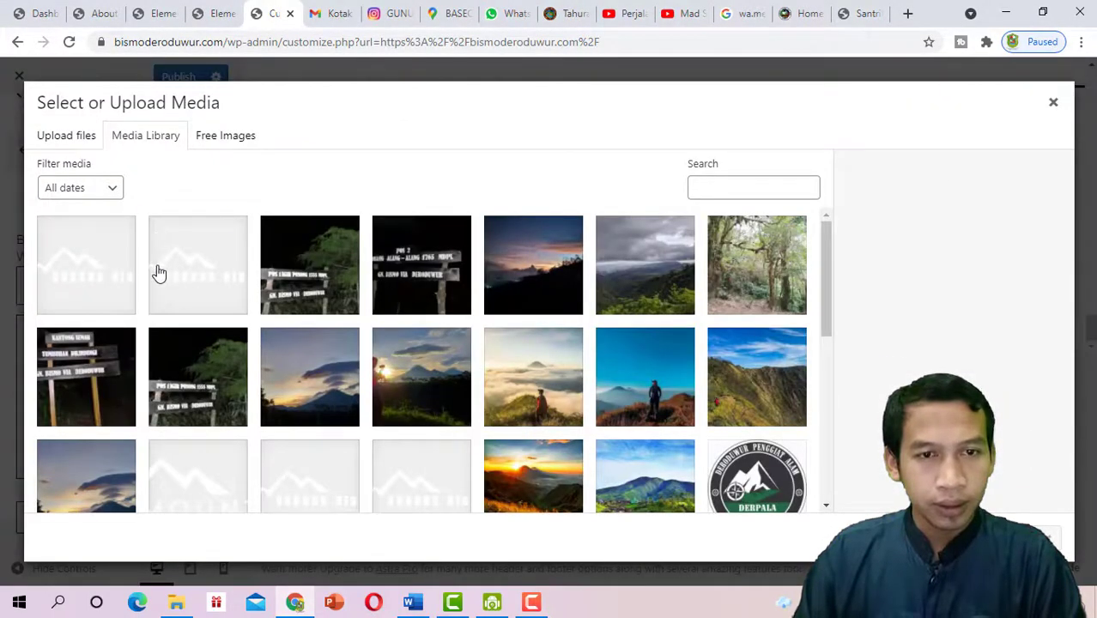
{"action": "left_click", "coordinate": [159, 273]}
{"action": "left_click", "coordinate": [1042, 538]}
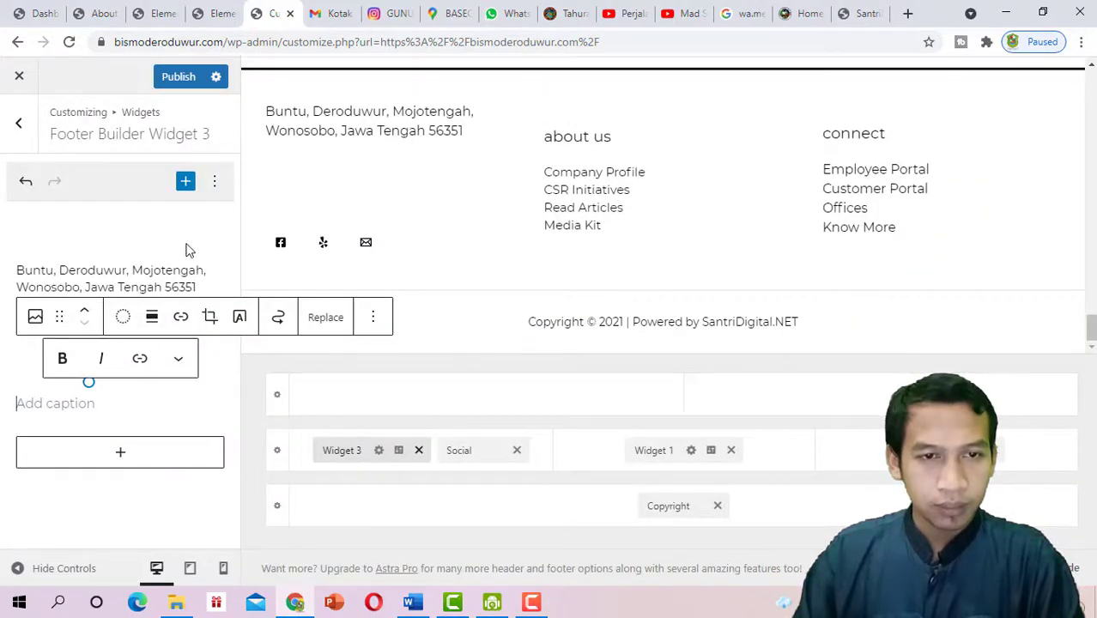
Examine the Gunung Bismo logo block and the address text block in Widget 3 against the footer preview
{"action": "left_click", "coordinate": [192, 401]}
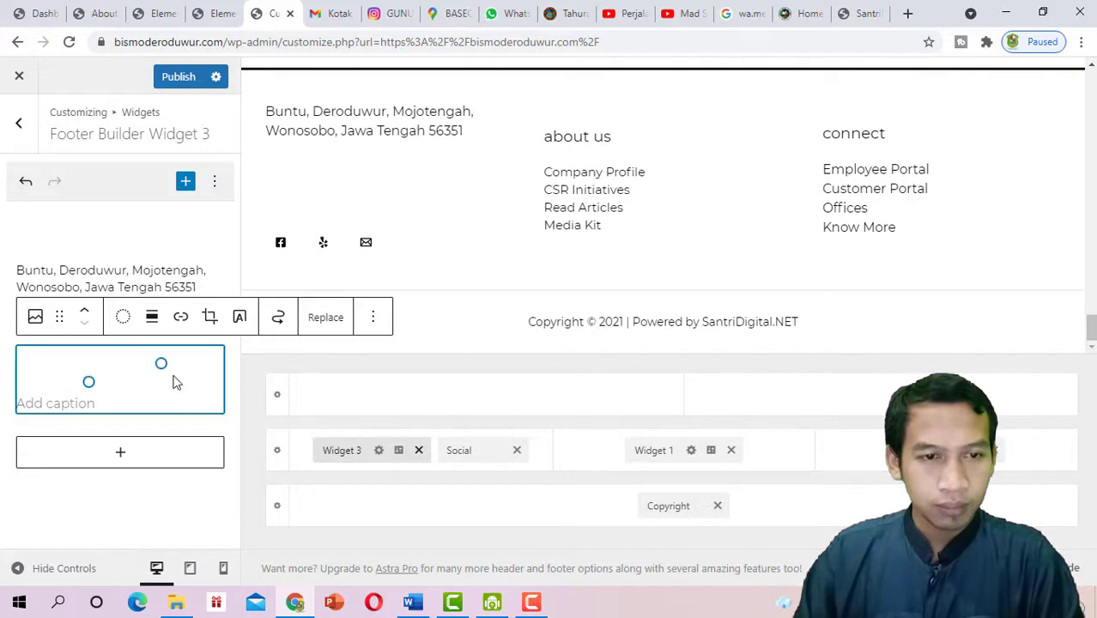
{"action": "left_click", "coordinate": [168, 273]}
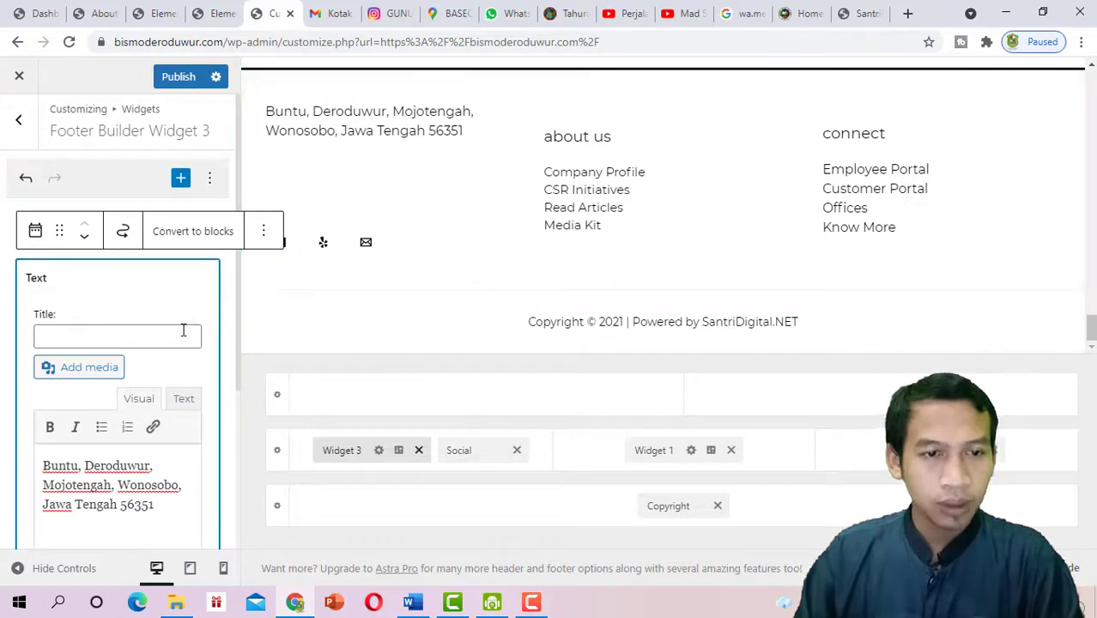
{"action": "scroll", "coordinate": [172, 352], "scroll_direction": "down", "scroll_amount": 3}
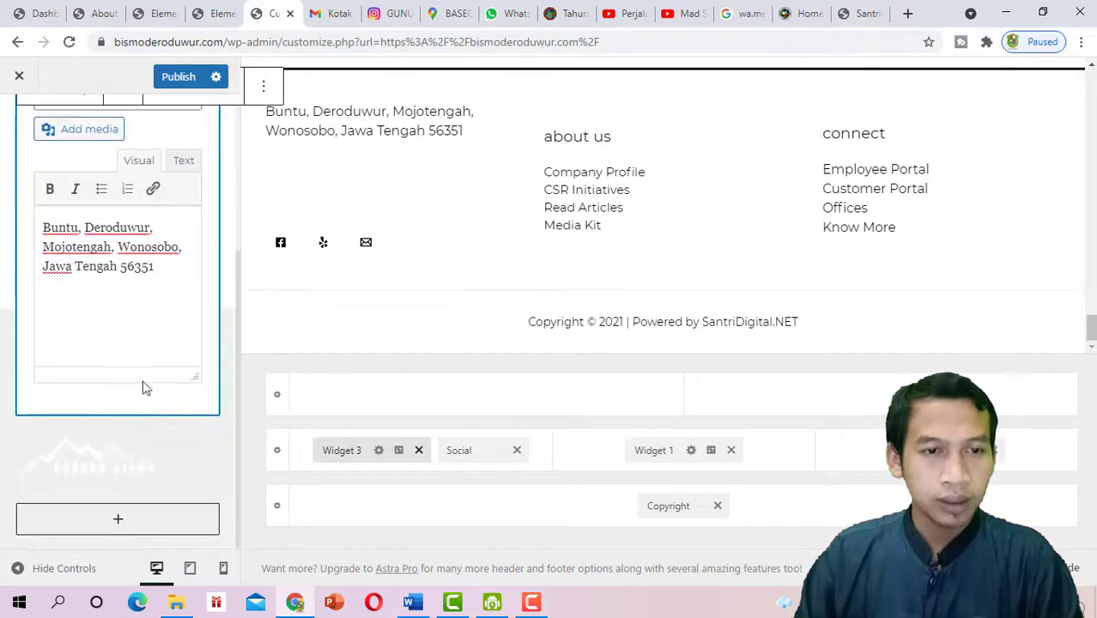
{"action": "left_click", "coordinate": [123, 461]}
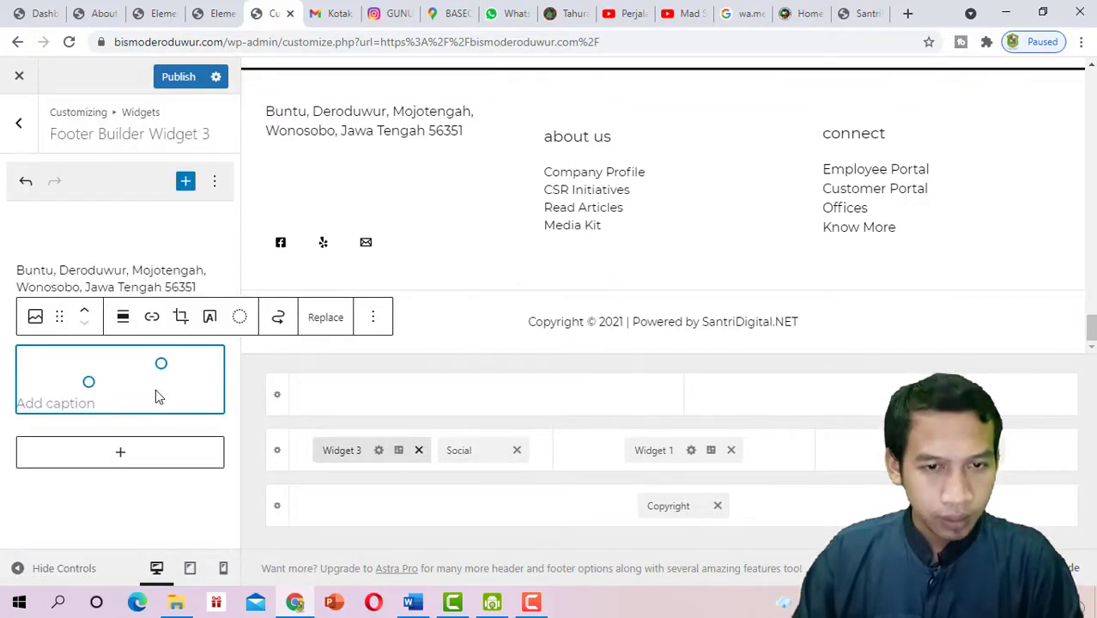
{"action": "scroll", "coordinate": [458, 276], "scroll_direction": "up", "scroll_amount": 1}
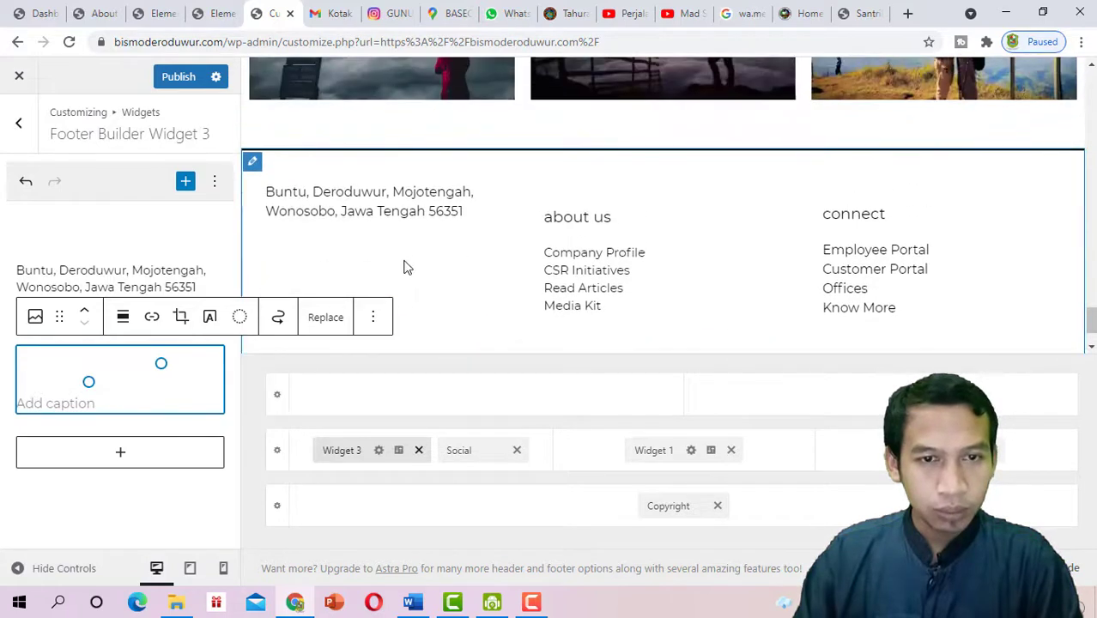
{"action": "left_click", "coordinate": [120, 393]}
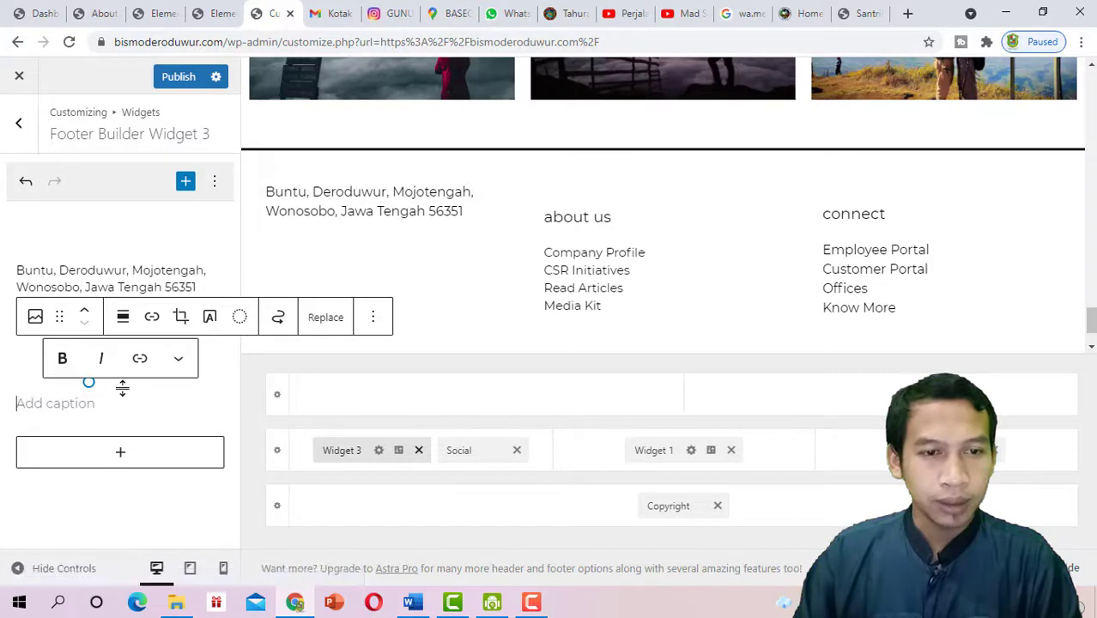
{"action": "left_click", "coordinate": [143, 273]}
{"action": "scroll", "coordinate": [151, 336], "scroll_direction": "down", "scroll_amount": 3}
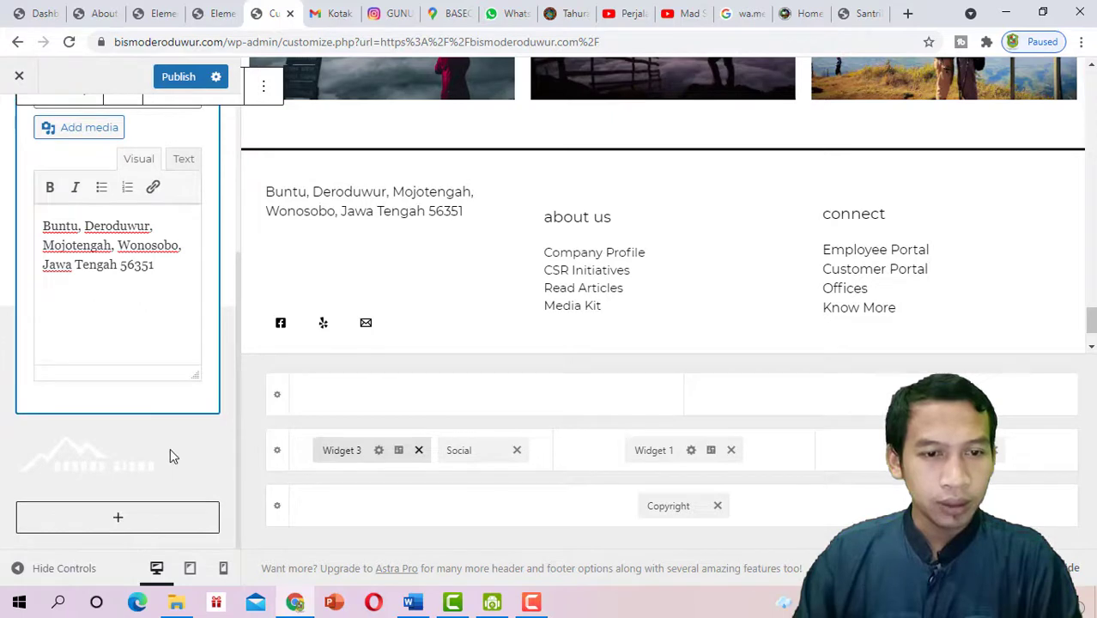
{"action": "double_click", "coordinate": [116, 456]}
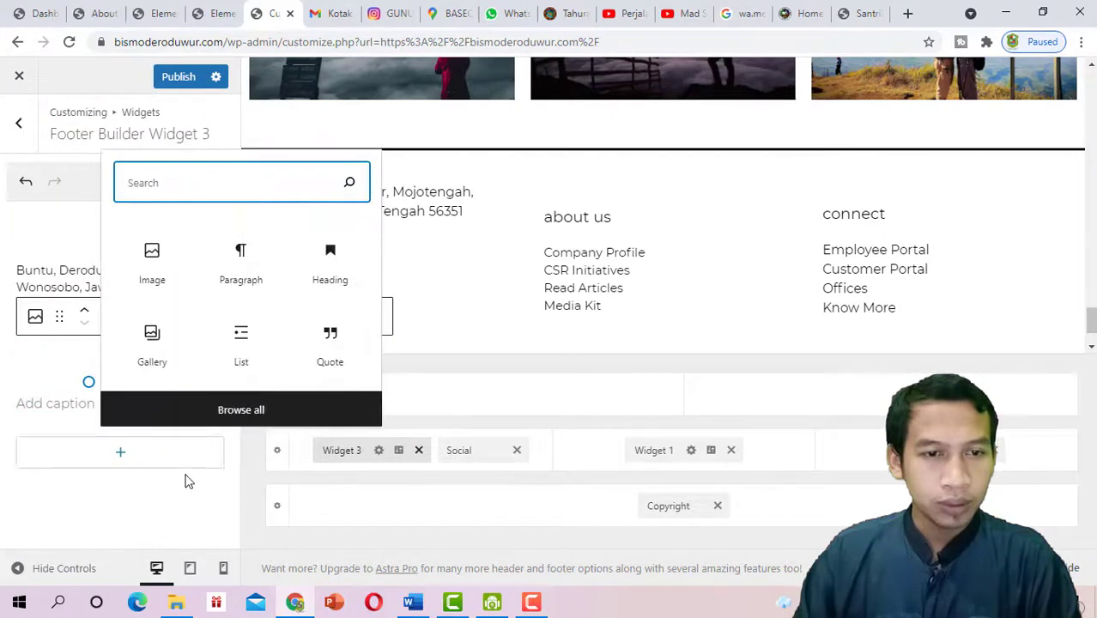
Remove the white Gunung Bismo logo's Image block below the address in Footer Builder Widget 3
{"action": "left_click", "coordinate": [107, 397]}
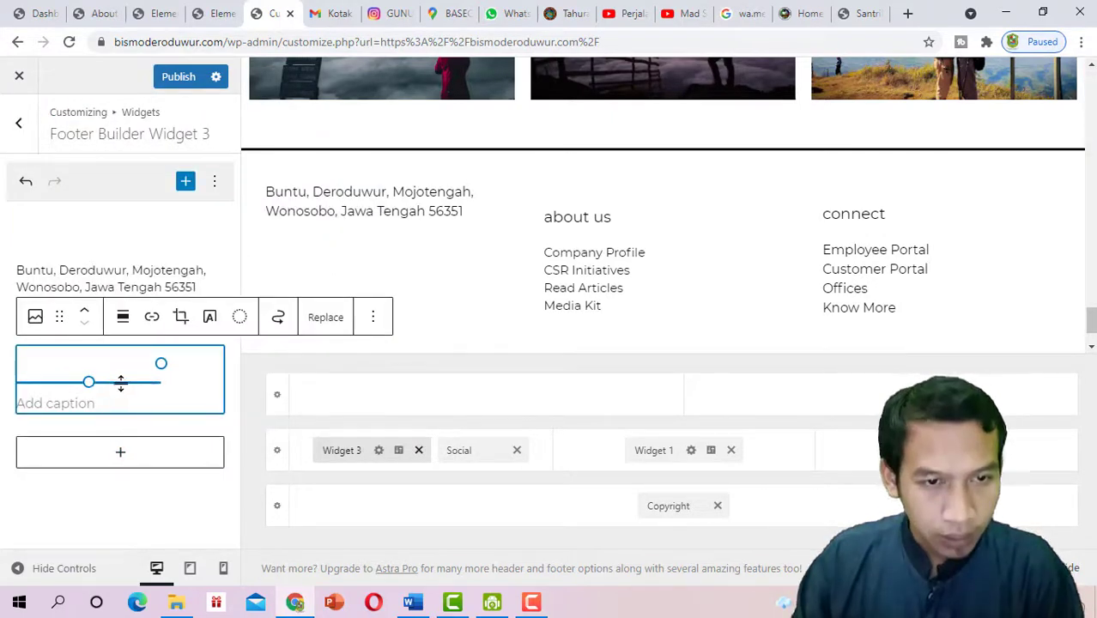
{"action": "left_click", "coordinate": [372, 319]}
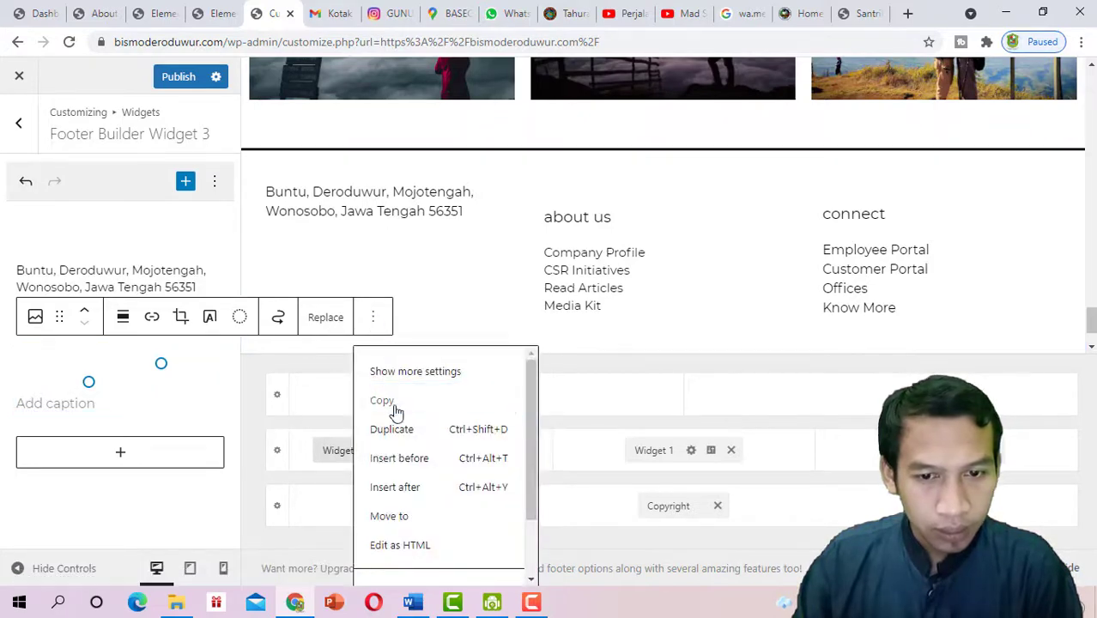
{"action": "scroll", "coordinate": [421, 515], "scroll_direction": "down", "scroll_amount": 2}
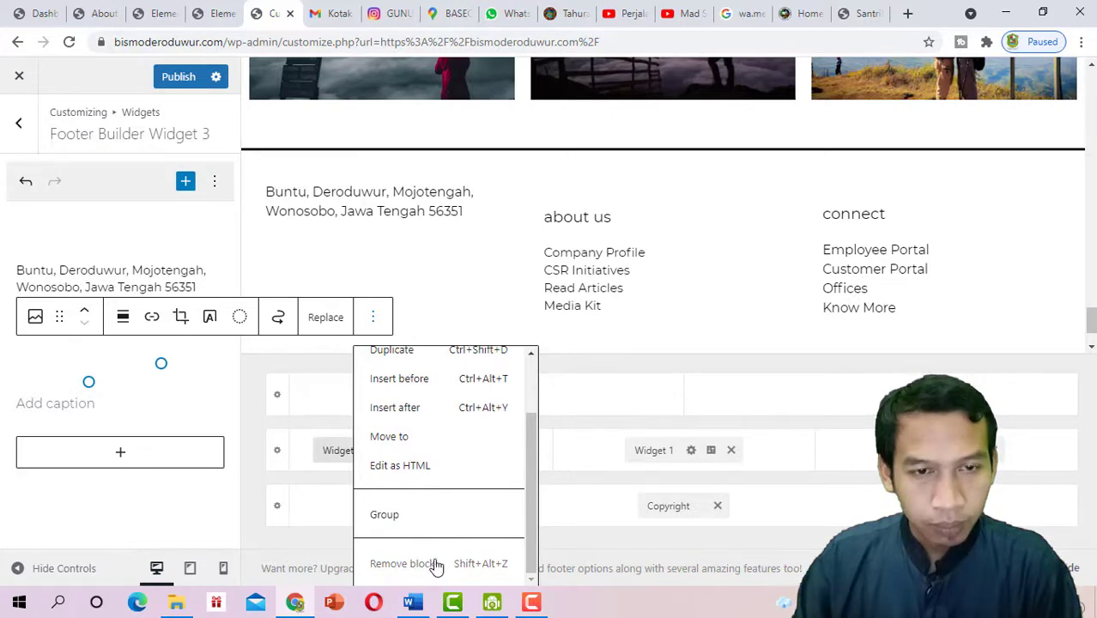
{"action": "scroll", "coordinate": [165, 331], "scroll_direction": "down", "scroll_amount": 2}
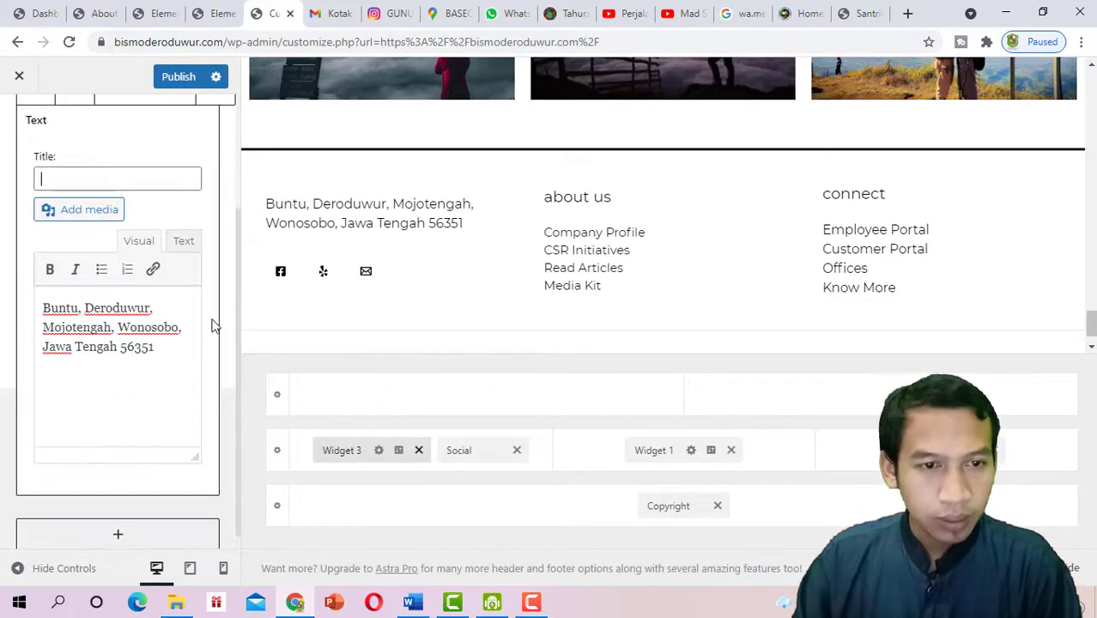
Add an empty line above the address in the Widget 3 text and insert the round Derpala Wonosobo logo there from the media library
{"action": "scroll", "coordinate": [148, 341], "scroll_direction": "down", "scroll_amount": 1}
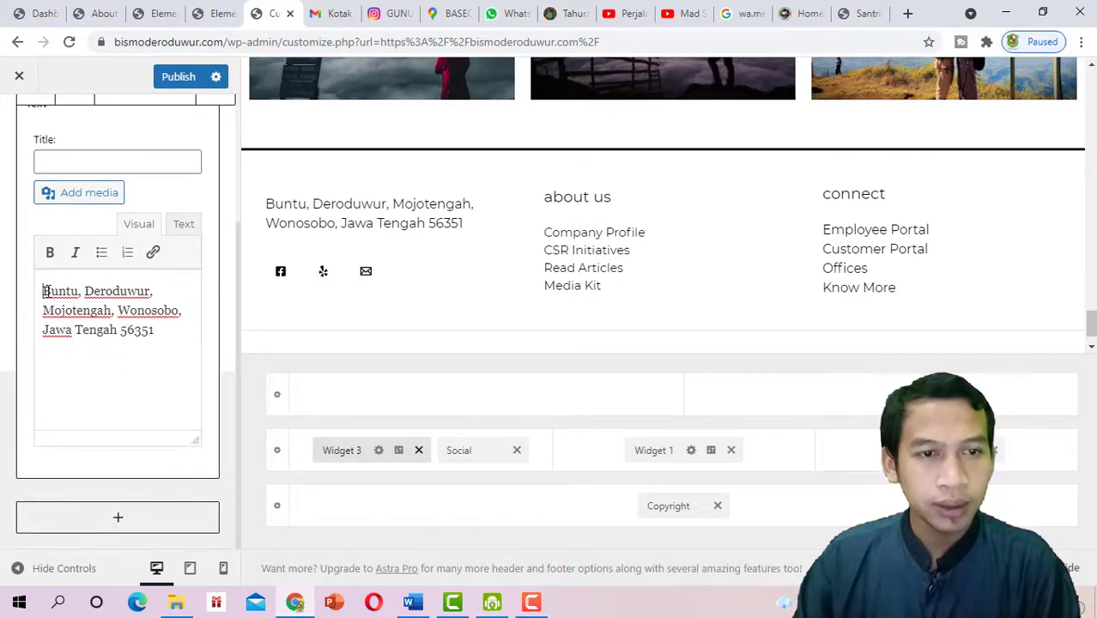
{"action": "key", "text": "Return"}
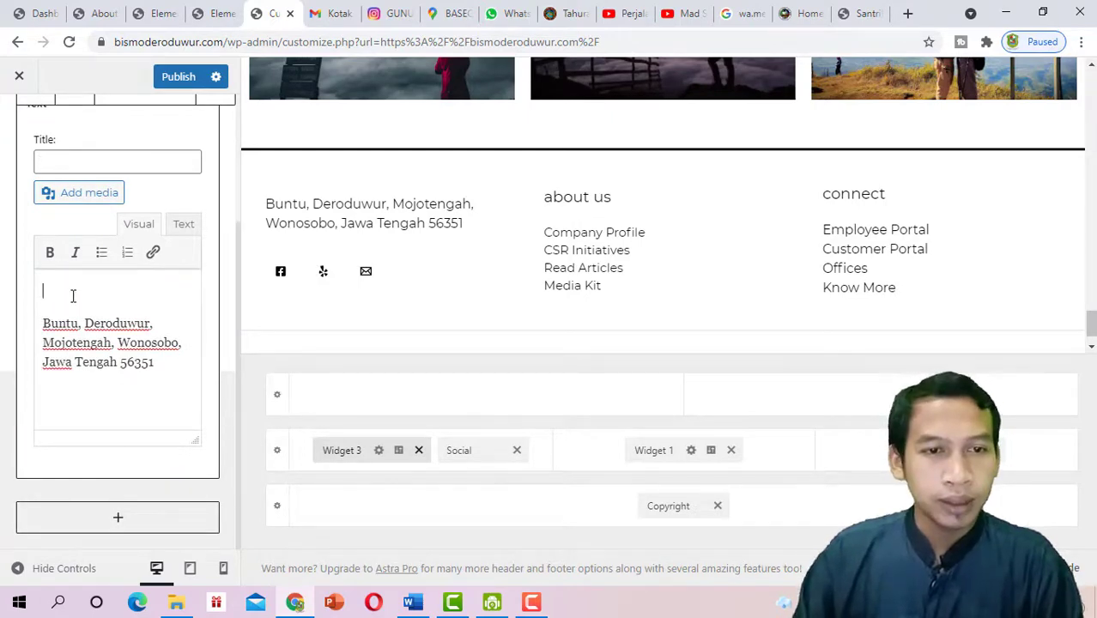
{"action": "scroll", "coordinate": [73, 295], "scroll_direction": "up", "scroll_amount": 2}
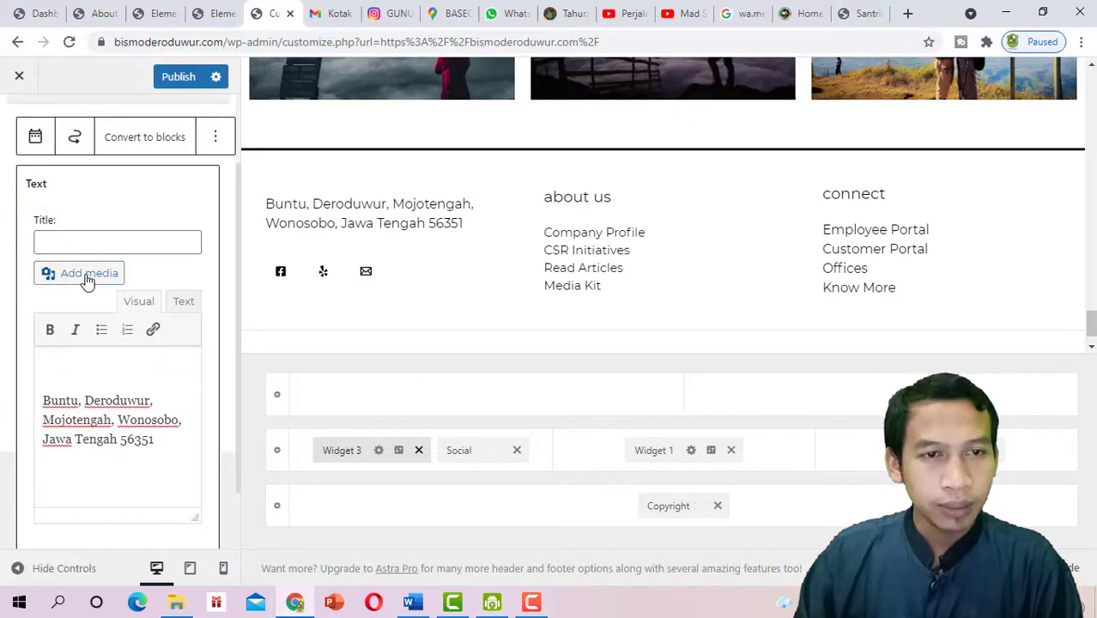
{"action": "left_click", "coordinate": [86, 274]}
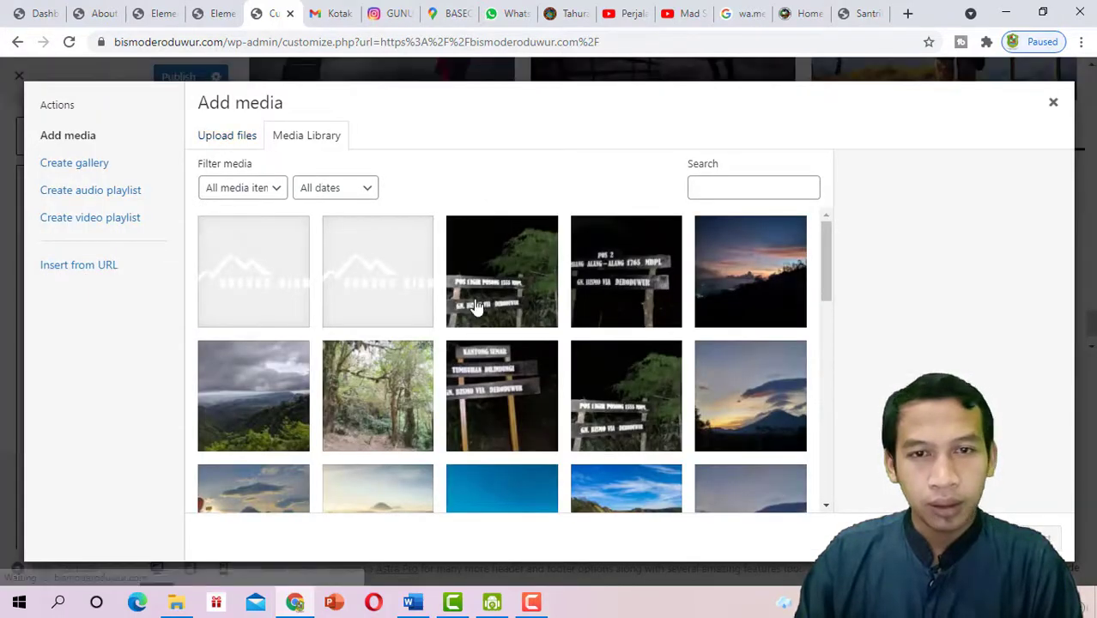
{"action": "scroll", "coordinate": [515, 305], "scroll_direction": "down", "scroll_amount": 10}
{"action": "left_click", "coordinate": [281, 315]}
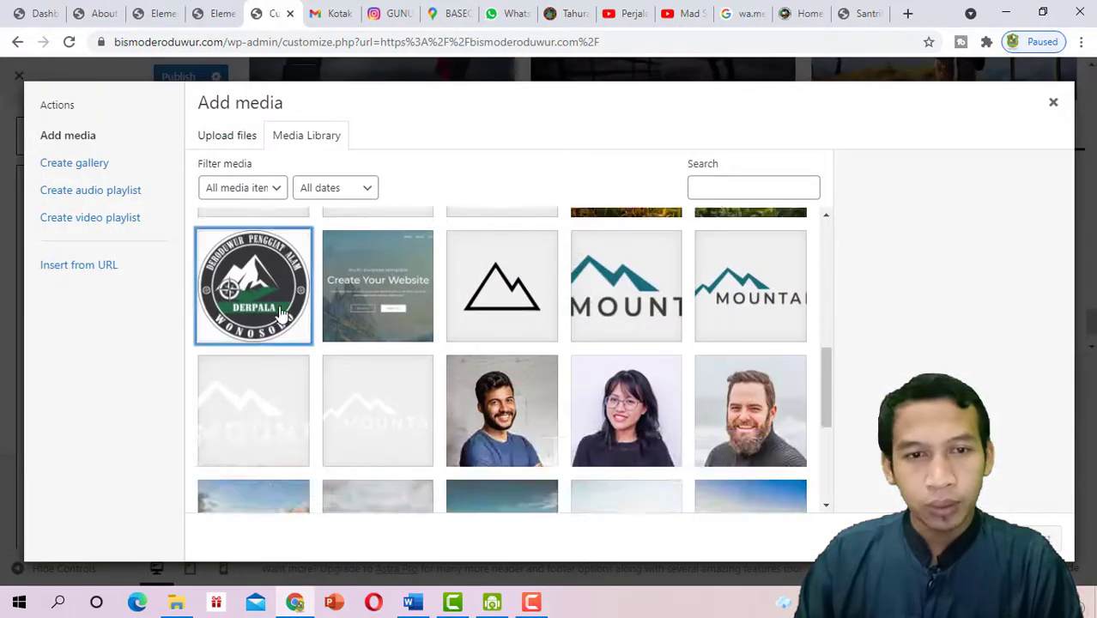
{"action": "left_click", "coordinate": [1038, 539]}
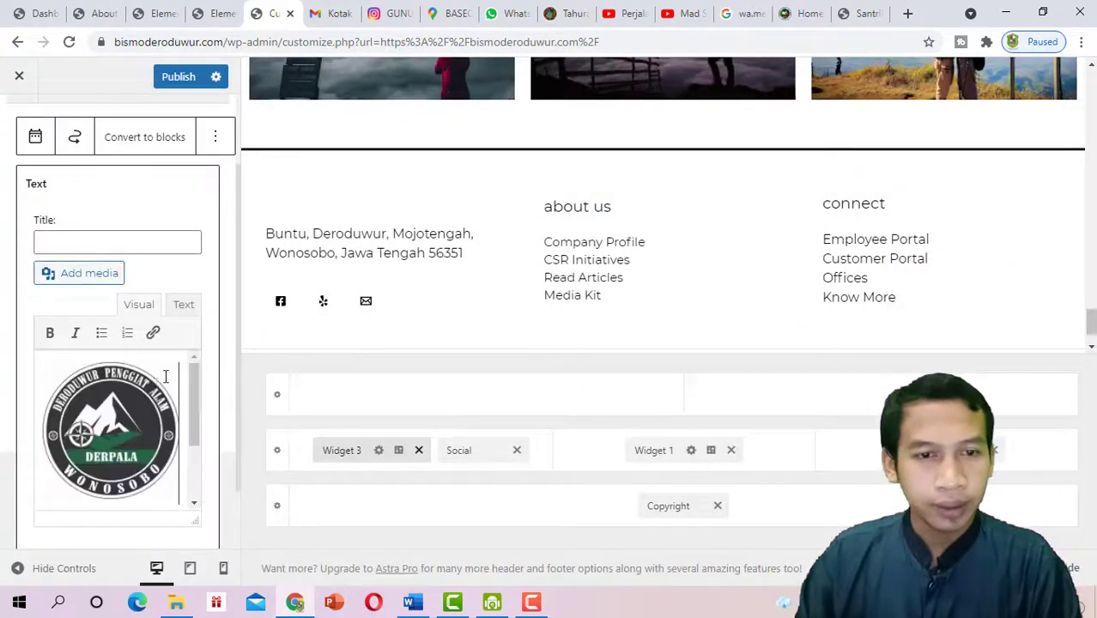
Try to open the image details of the Derpala logo in the Widget 3 text
{"action": "left_click", "coordinate": [135, 408]}
{"action": "scroll", "coordinate": [137, 410], "scroll_direction": "down", "scroll_amount": 1}
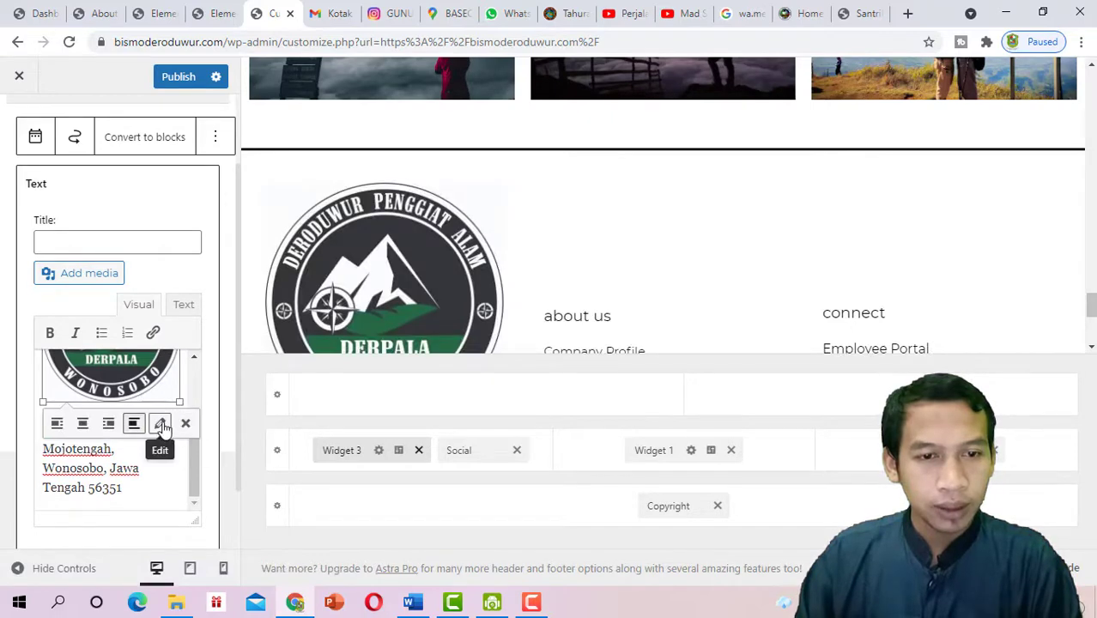
{"action": "left_click", "coordinate": [160, 424]}
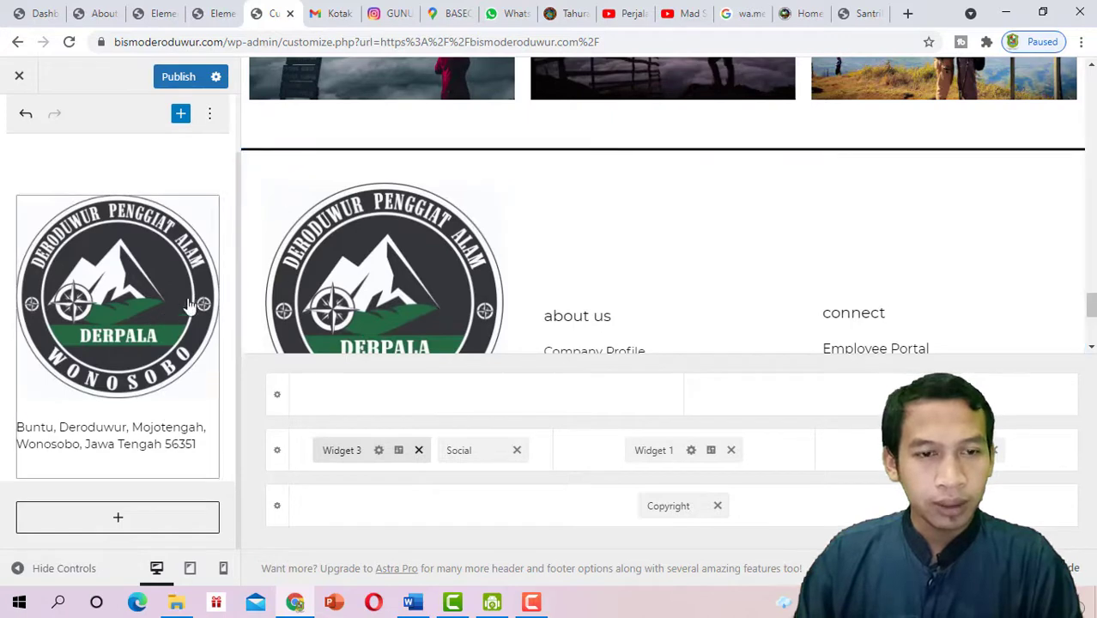
{"action": "left_click", "coordinate": [164, 400]}
{"action": "scroll", "coordinate": [151, 442], "scroll_direction": "down", "scroll_amount": 2}
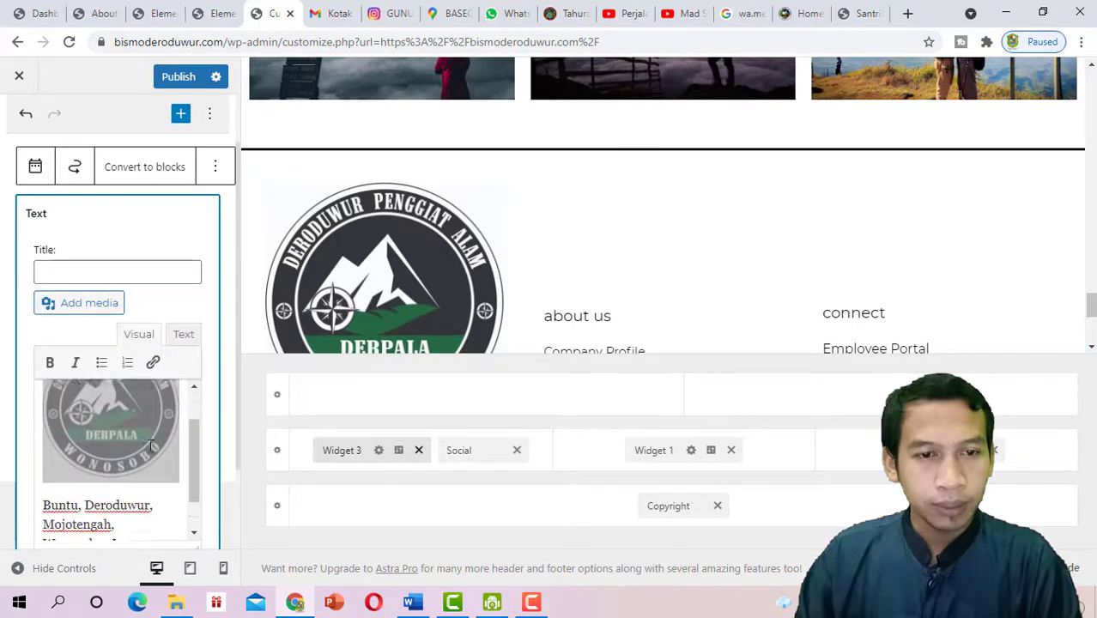
{"action": "left_click", "coordinate": [114, 426]}
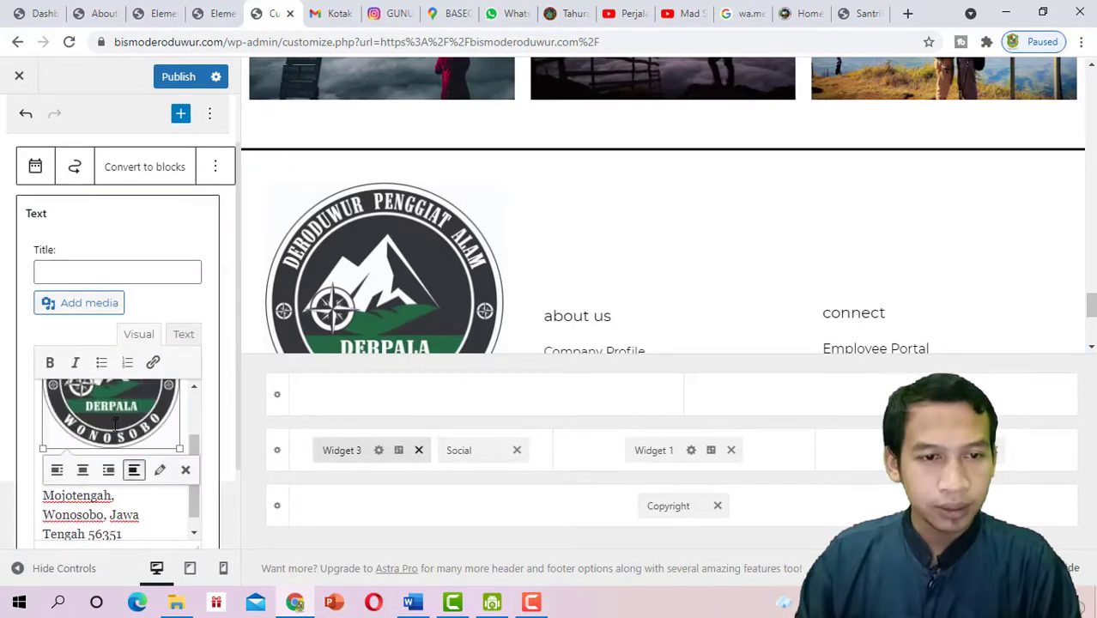
{"action": "left_click", "coordinate": [159, 473]}
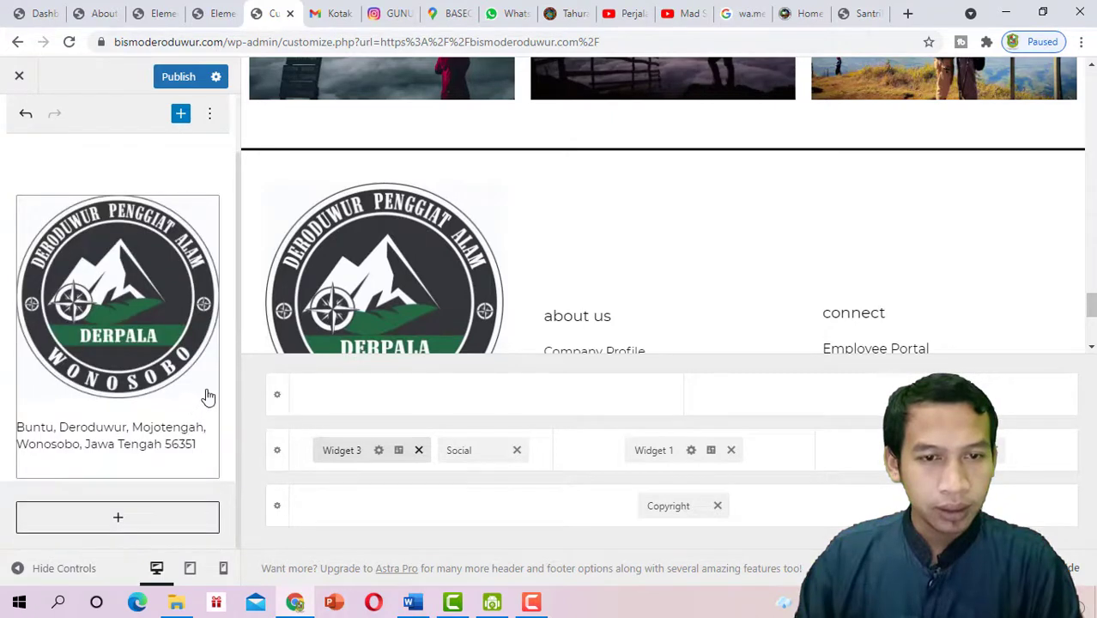
Compare the Derpala logo with the footer preview and retry editing the image in the Widget 3 text block
{"action": "scroll", "coordinate": [387, 317], "scroll_direction": "down", "scroll_amount": 2}
{"action": "left_click", "coordinate": [122, 311]}
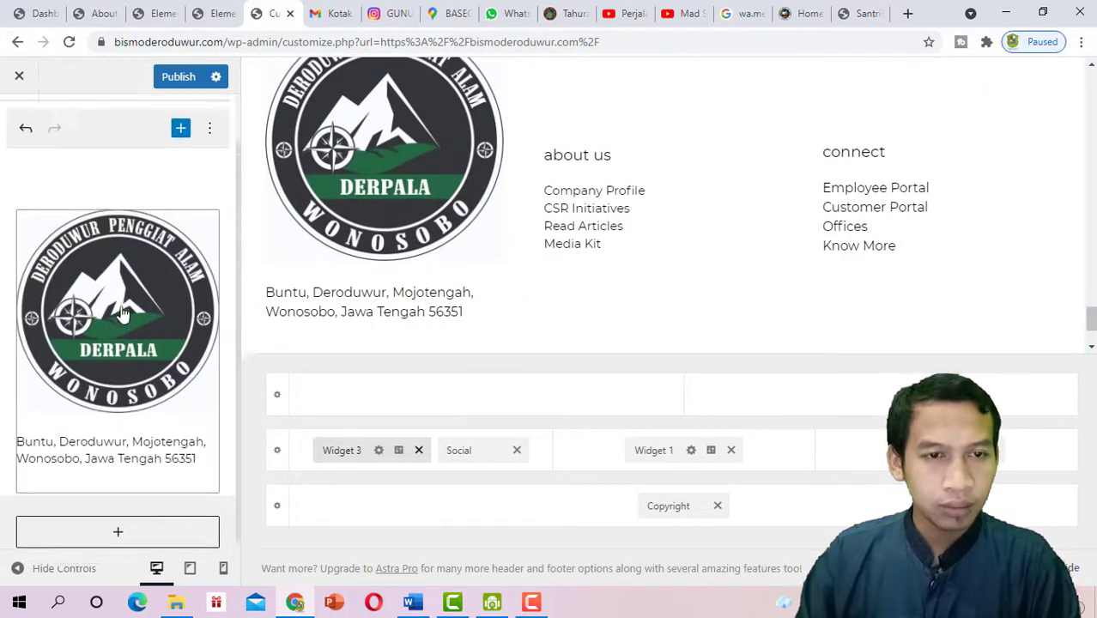
{"action": "scroll", "coordinate": [131, 393], "scroll_direction": "down", "scroll_amount": 2}
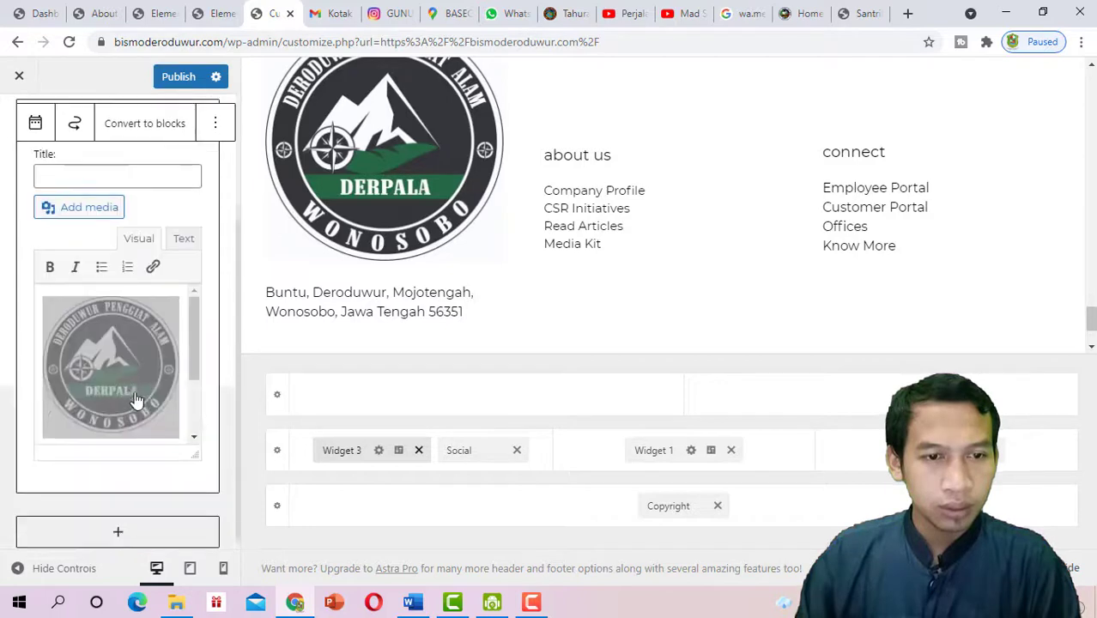
{"action": "left_click", "coordinate": [121, 364]}
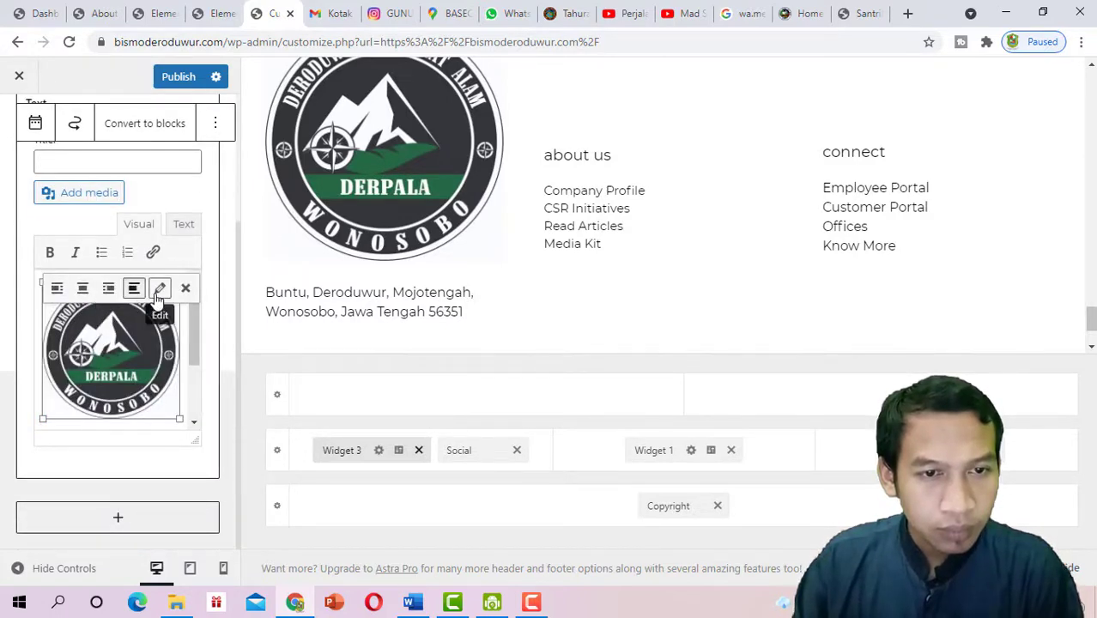
{"action": "right_click", "coordinate": [120, 379]}
{"action": "left_click", "coordinate": [92, 336]}
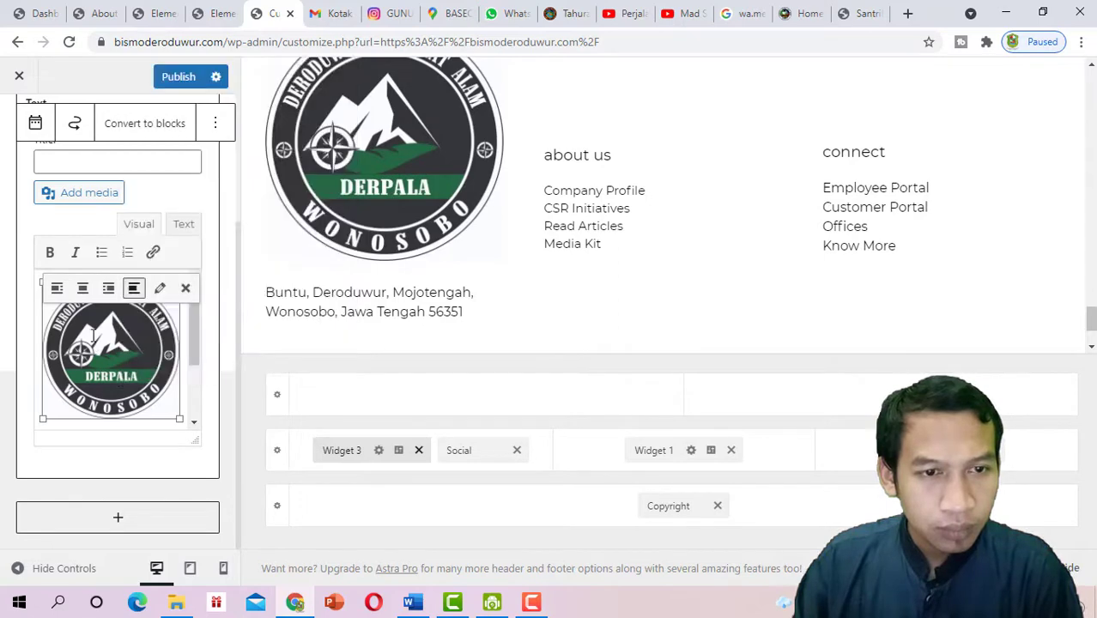
{"action": "scroll", "coordinate": [122, 367], "scroll_direction": "up", "scroll_amount": 2}
{"action": "scroll", "coordinate": [133, 384], "scroll_direction": "down", "scroll_amount": 1}
{"action": "scroll", "coordinate": [133, 385], "scroll_direction": "down", "scroll_amount": 3}
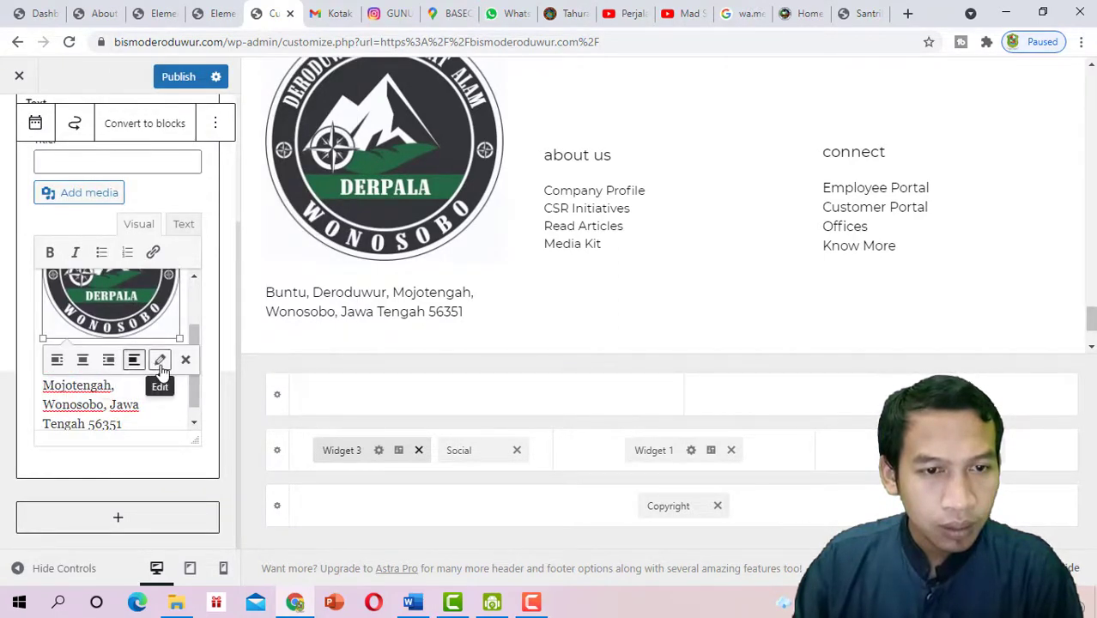
{"action": "left_click", "coordinate": [160, 361]}
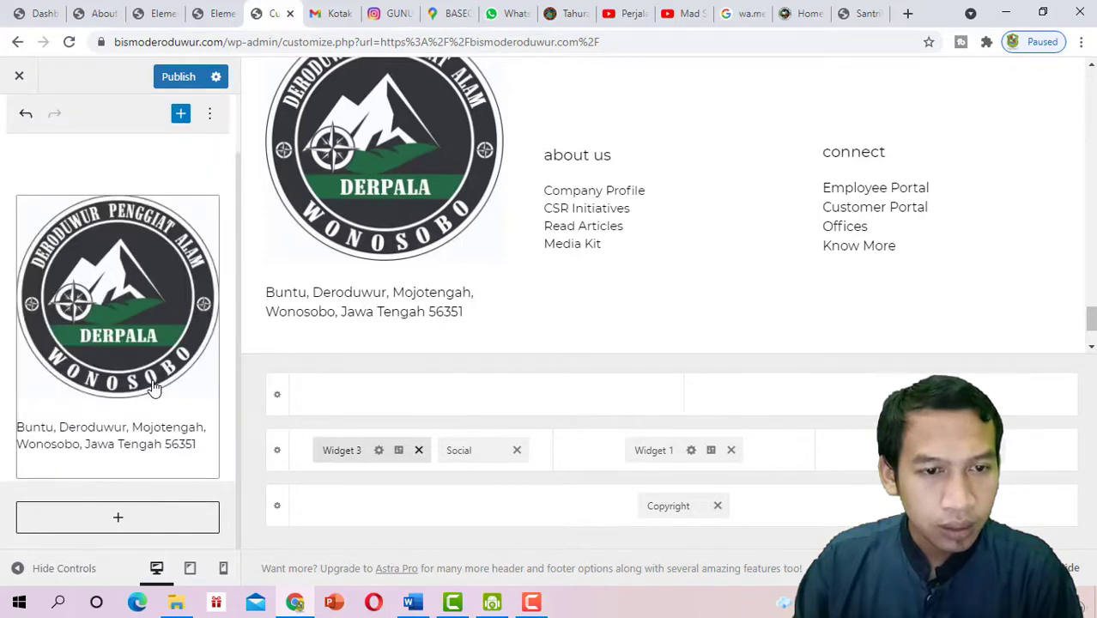
Open the Image details of the Derpala logo above the address in the Widget 3 text
{"action": "scroll", "coordinate": [137, 352], "scroll_direction": "up", "scroll_amount": 1}
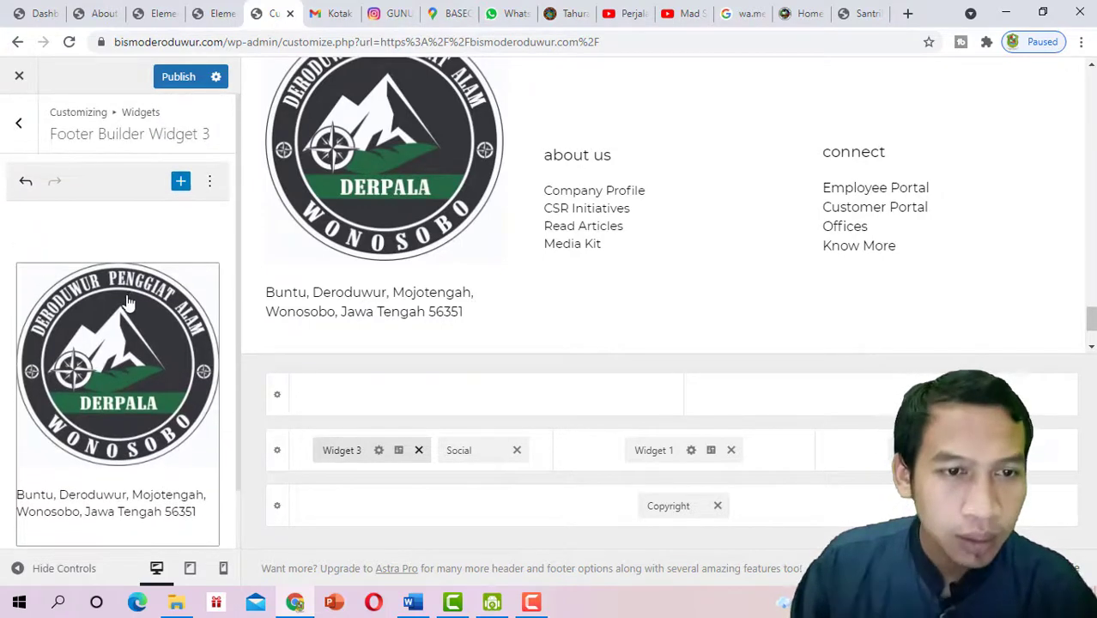
{"action": "left_click", "coordinate": [108, 358]}
{"action": "scroll", "coordinate": [137, 391], "scroll_direction": "down", "scroll_amount": 2}
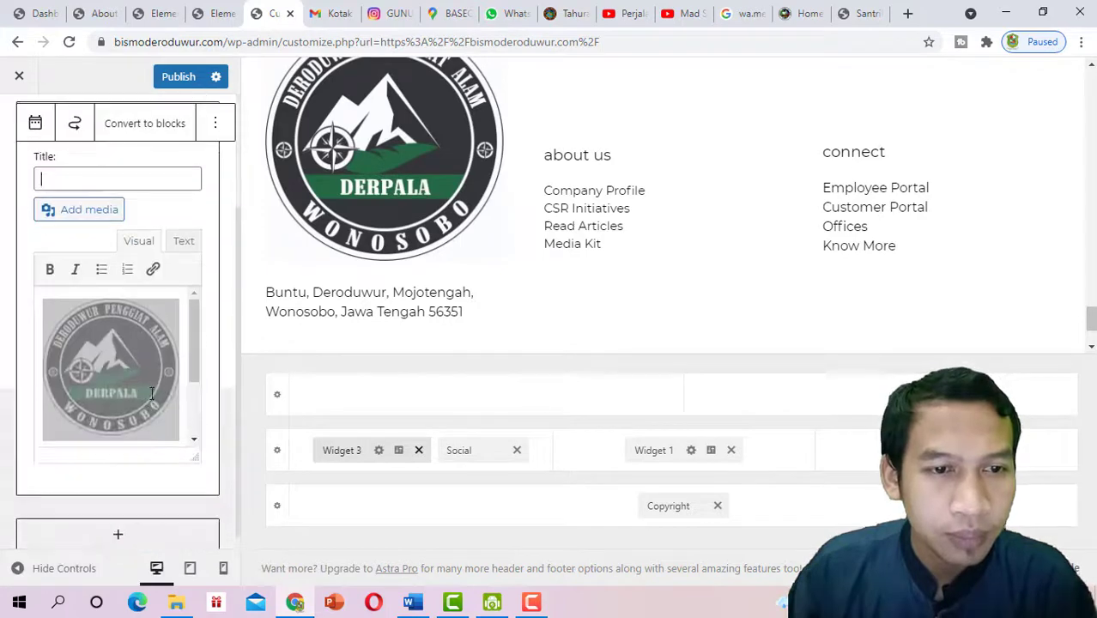
{"action": "left_click_drag", "start_coordinate": [191, 334], "coordinate": [195, 416]}
{"action": "left_click", "coordinate": [144, 381]}
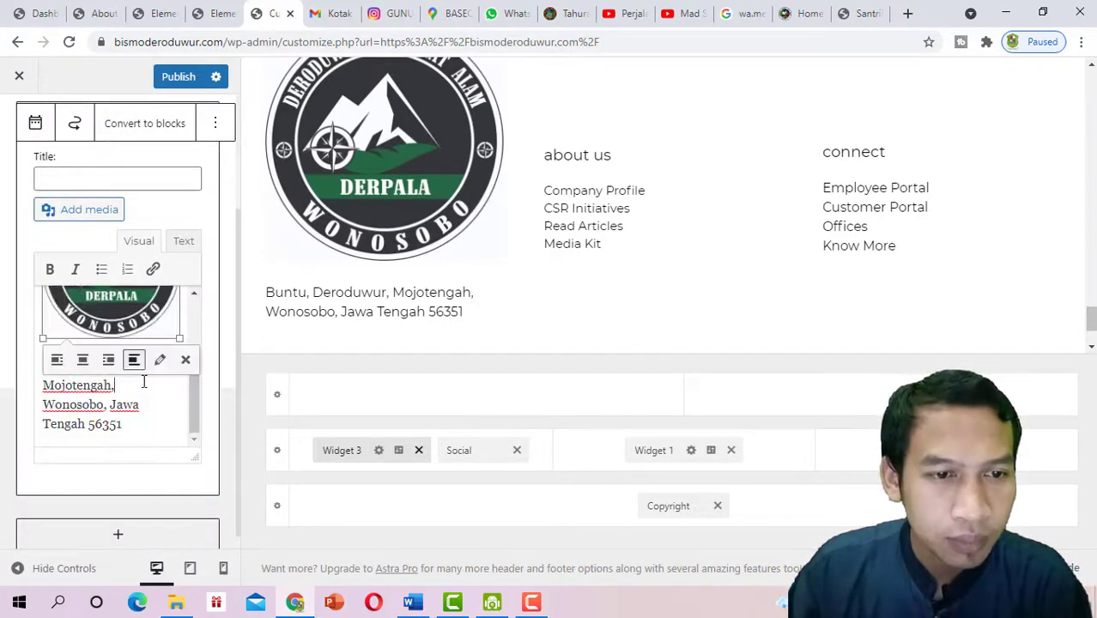
{"action": "scroll", "coordinate": [66, 361], "scroll_direction": "up", "scroll_amount": 2}
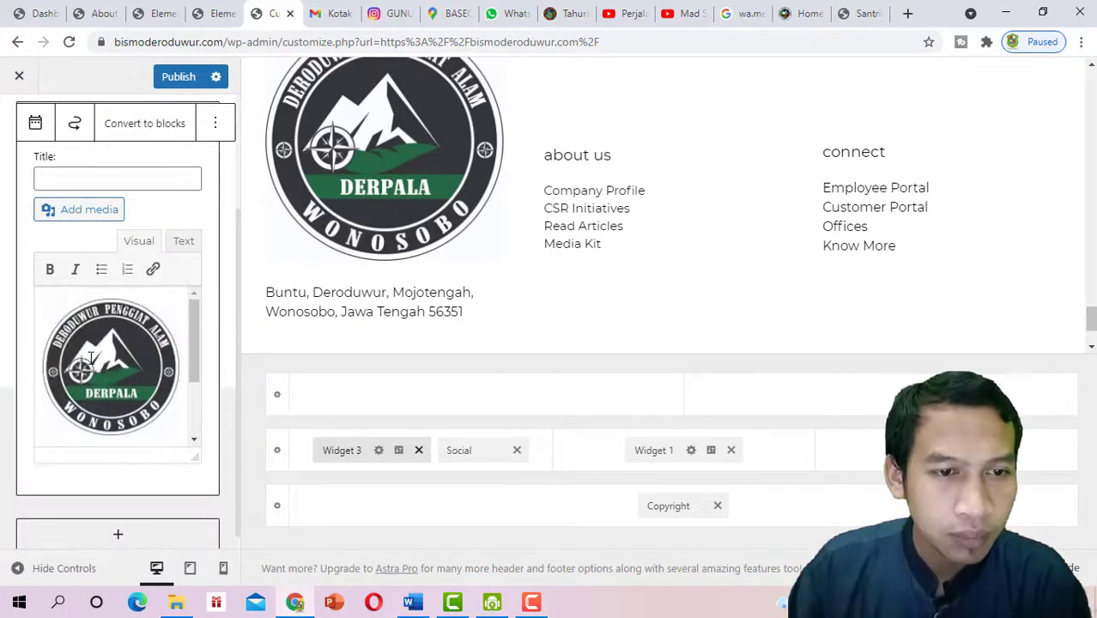
{"action": "left_click", "coordinate": [92, 357]}
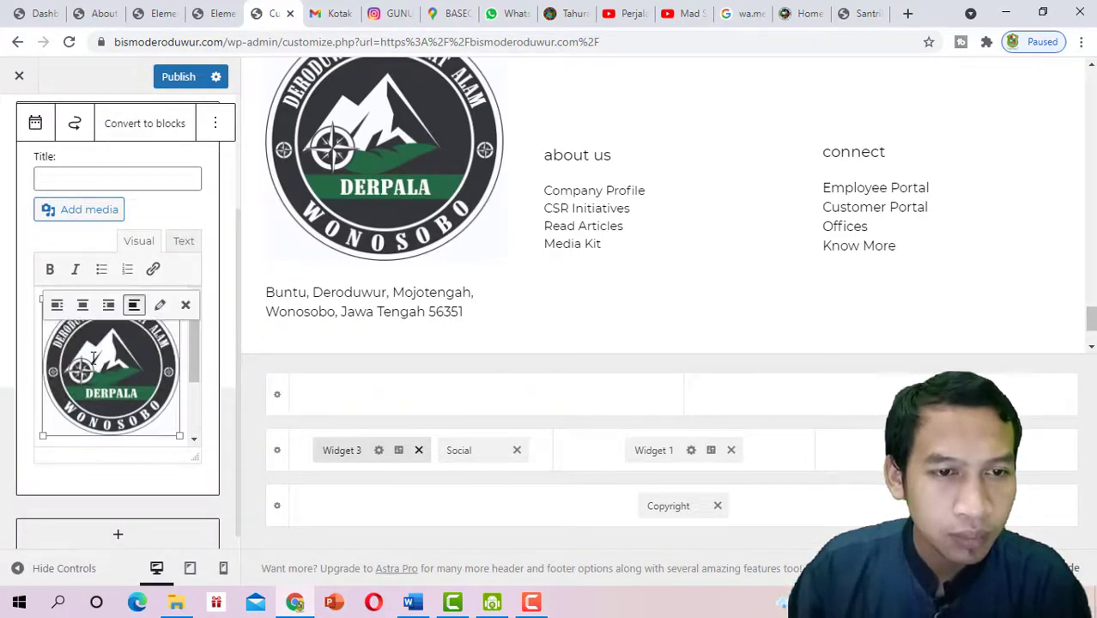
{"action": "left_click", "coordinate": [158, 307]}
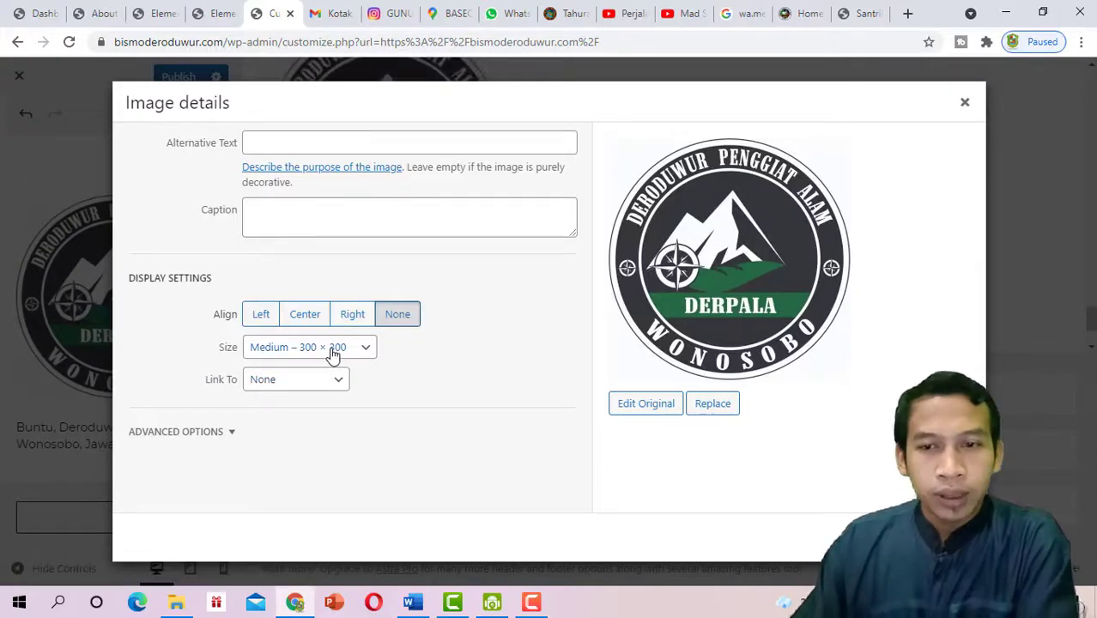
Set the footer logo image to a custom size of 80 × 80 pixels and check it in the preview
{"action": "left_click", "coordinate": [336, 347]}
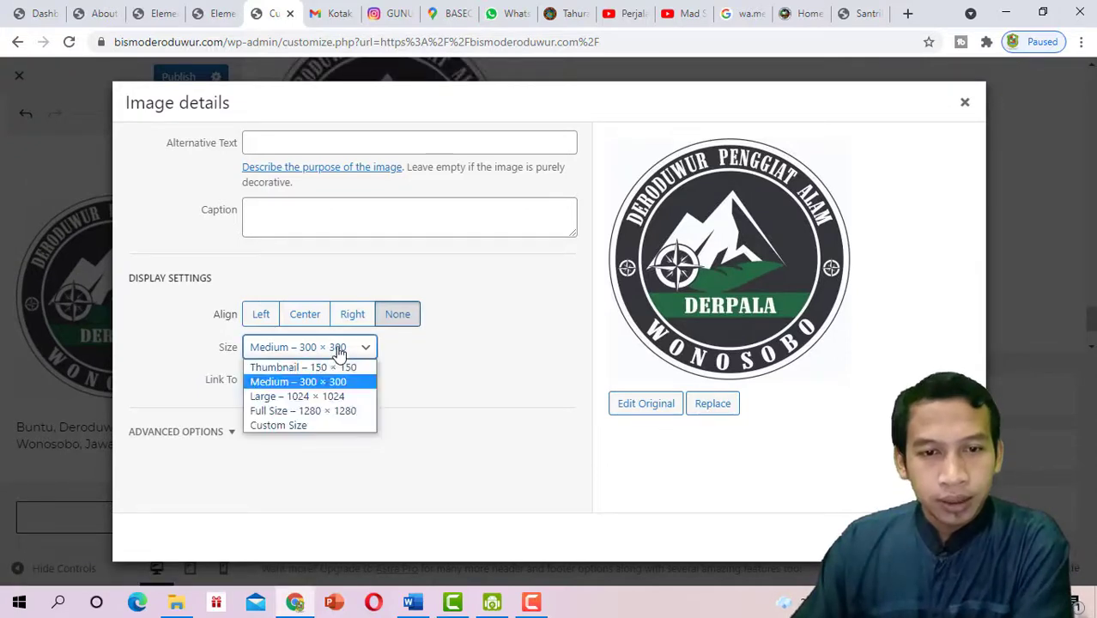
{"action": "left_click", "coordinate": [305, 425]}
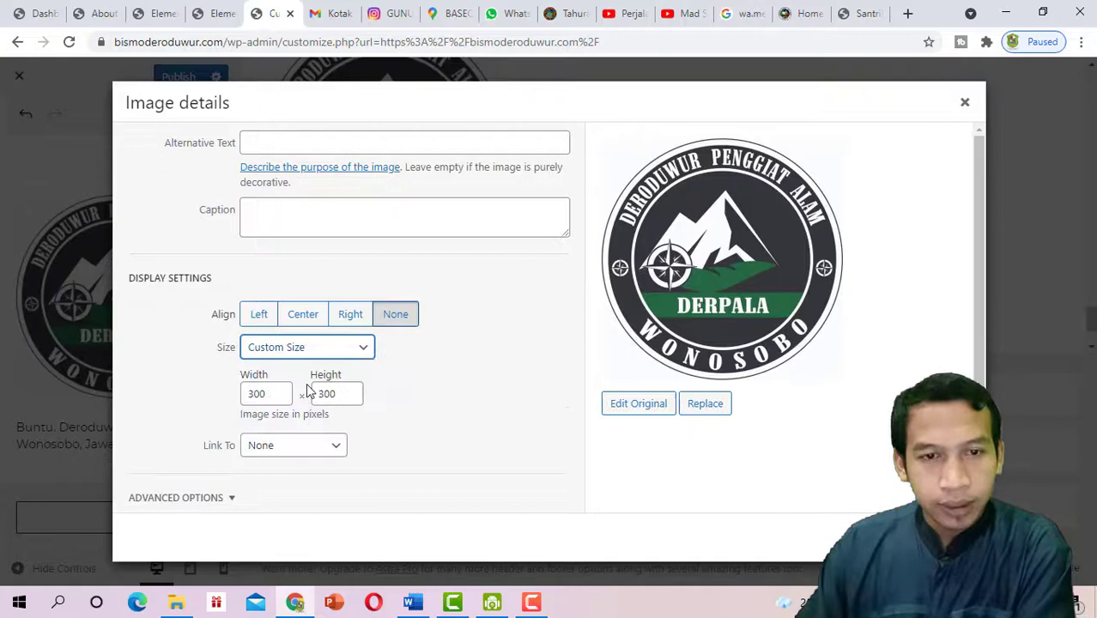
{"action": "double_click", "coordinate": [258, 394]}
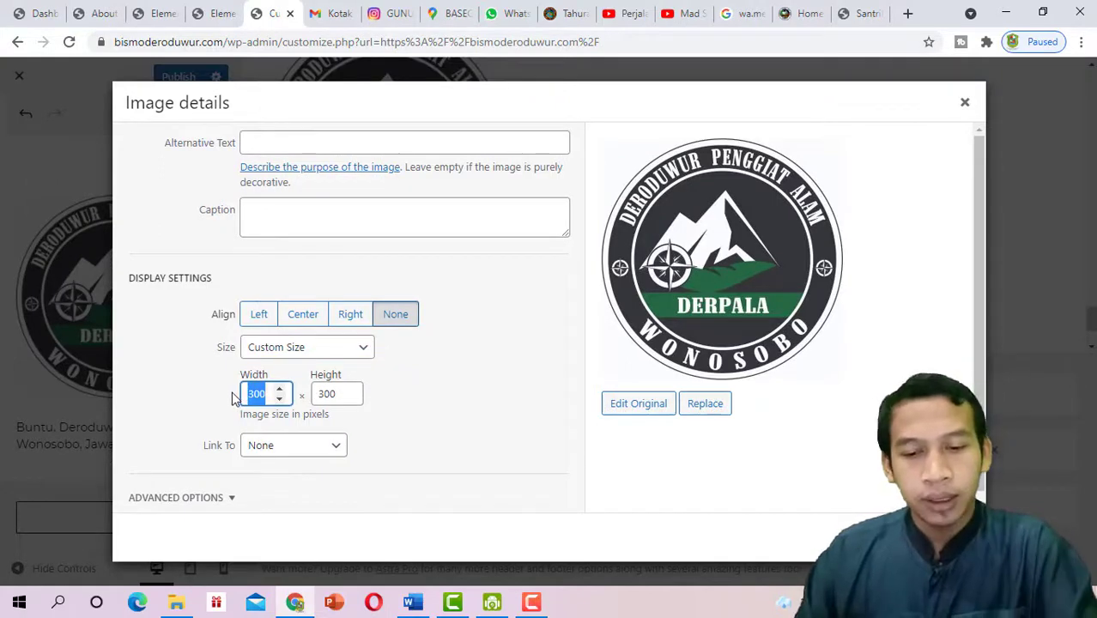
{"action": "type", "text": "80"}
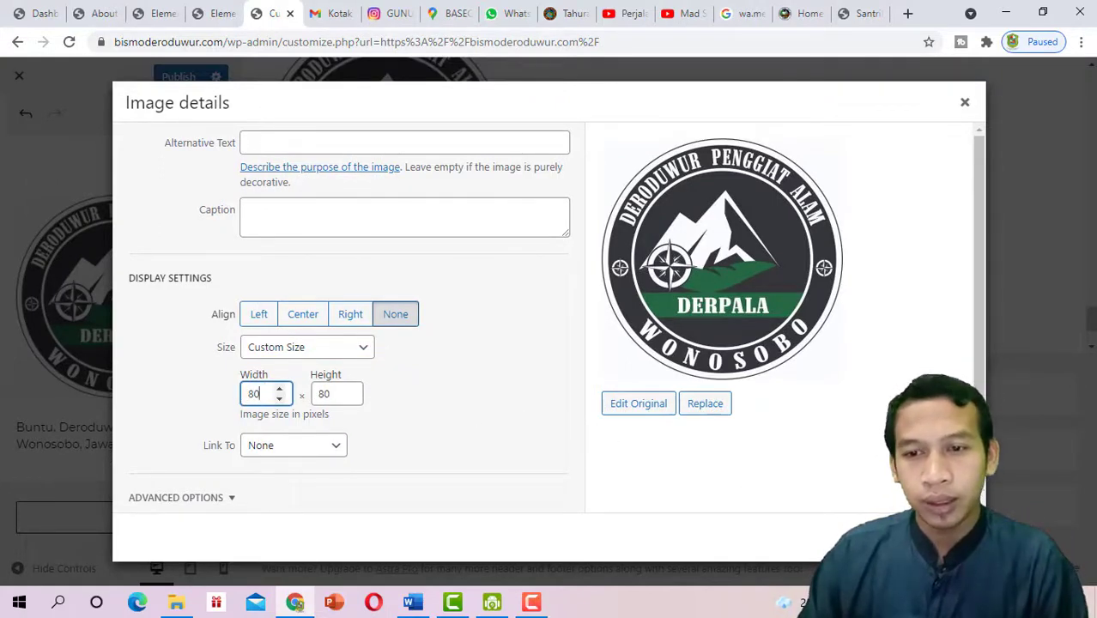
{"action": "key", "text": "Return"}
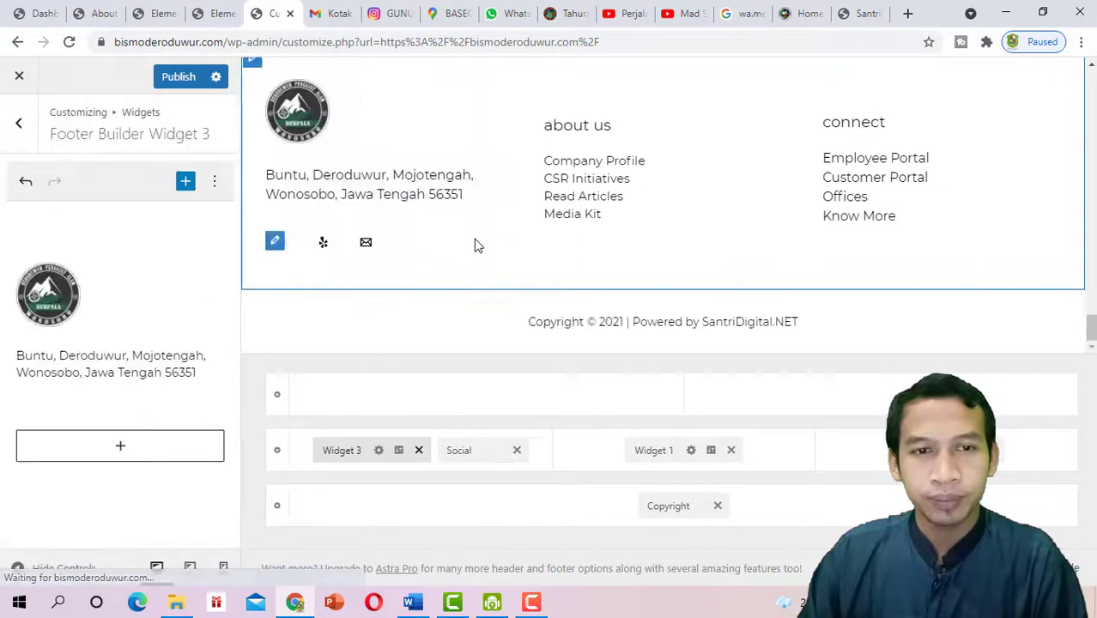
{"action": "scroll", "coordinate": [514, 213], "scroll_direction": "up", "scroll_amount": 2}
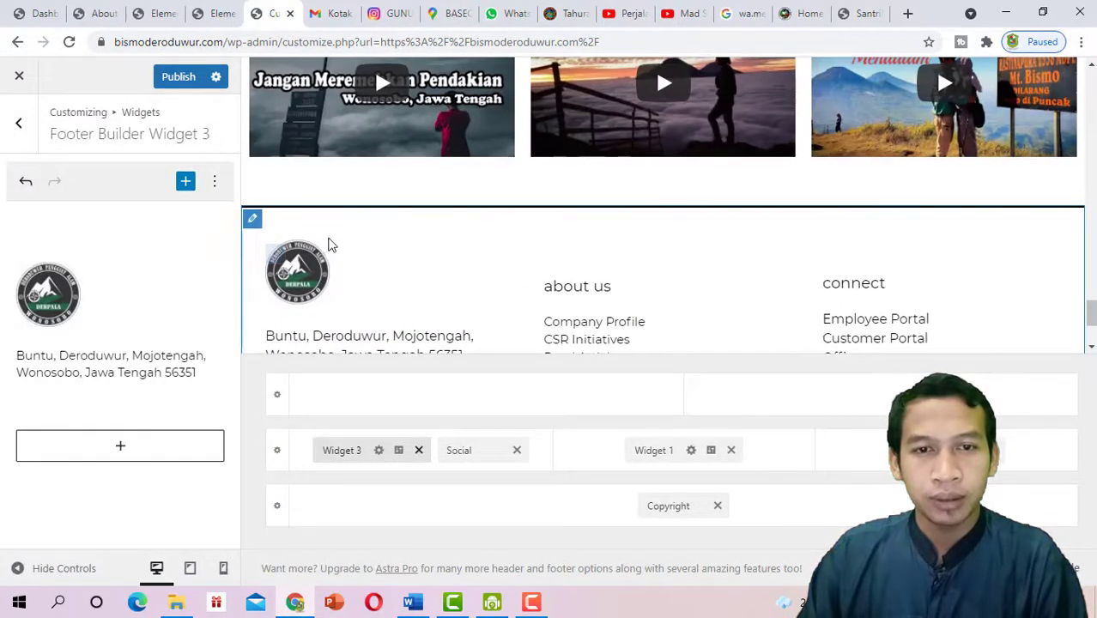
{"action": "scroll", "coordinate": [399, 271], "scroll_direction": "down", "scroll_amount": 2}
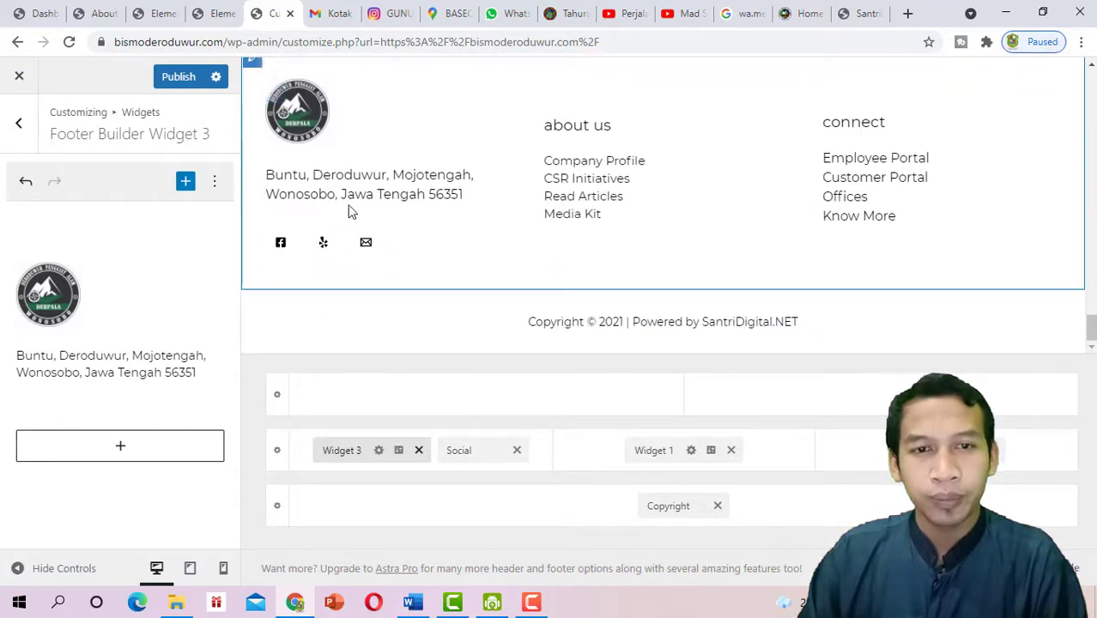
Open the footer's about us menu for editing and inspect its Company Profile and CSR Initiatives items
{"action": "left_click", "coordinate": [554, 133]}
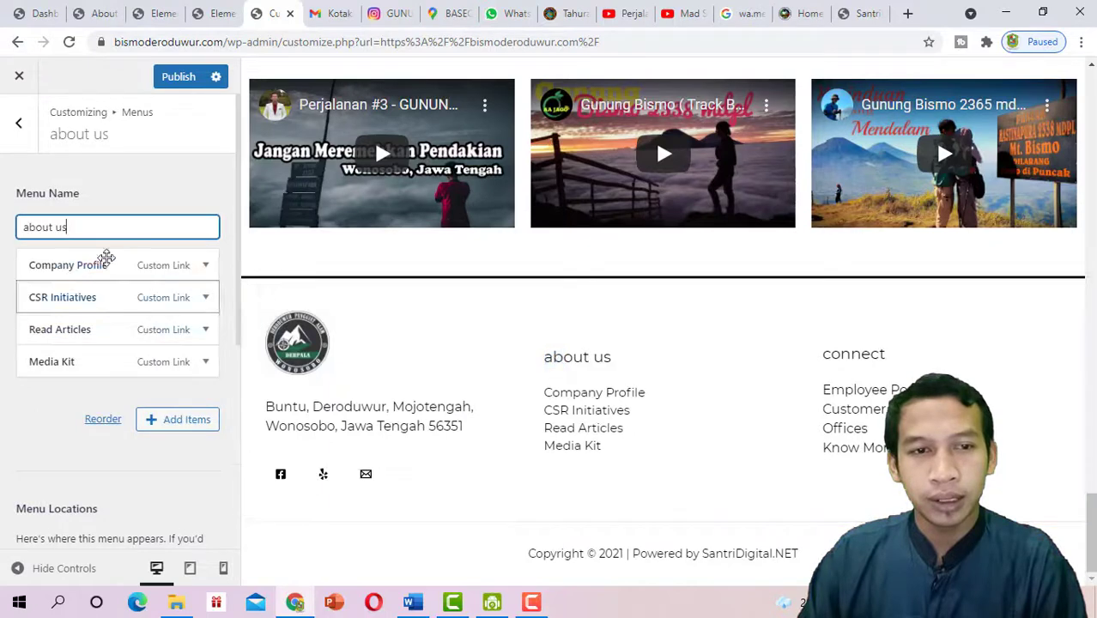
{"action": "left_click", "coordinate": [135, 265]}
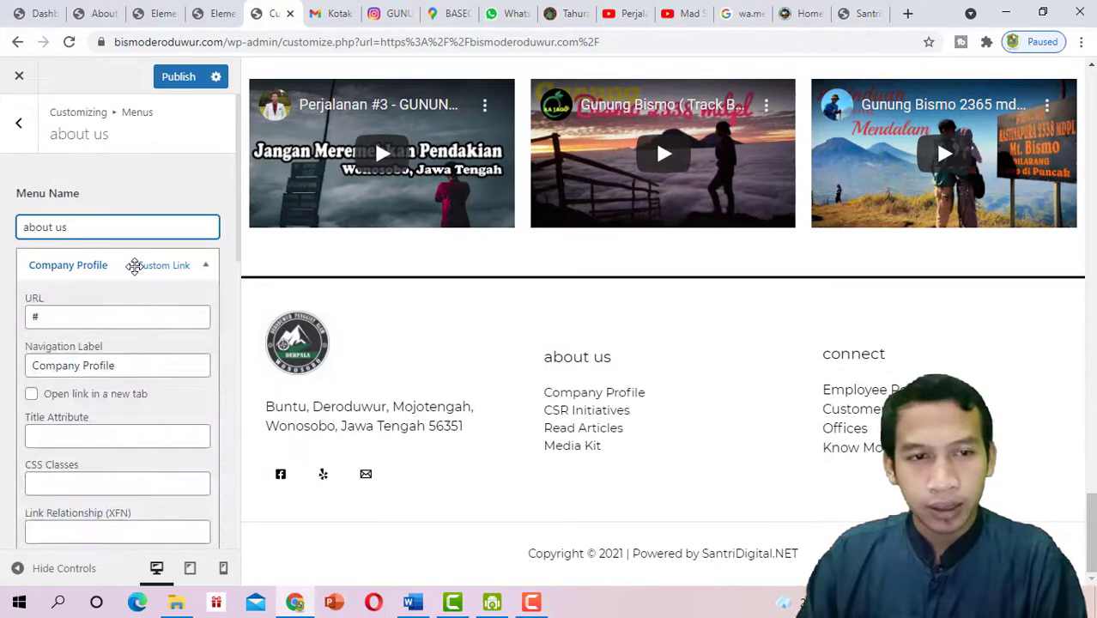
{"action": "left_click", "coordinate": [135, 265]}
{"action": "left_click", "coordinate": [125, 297]}
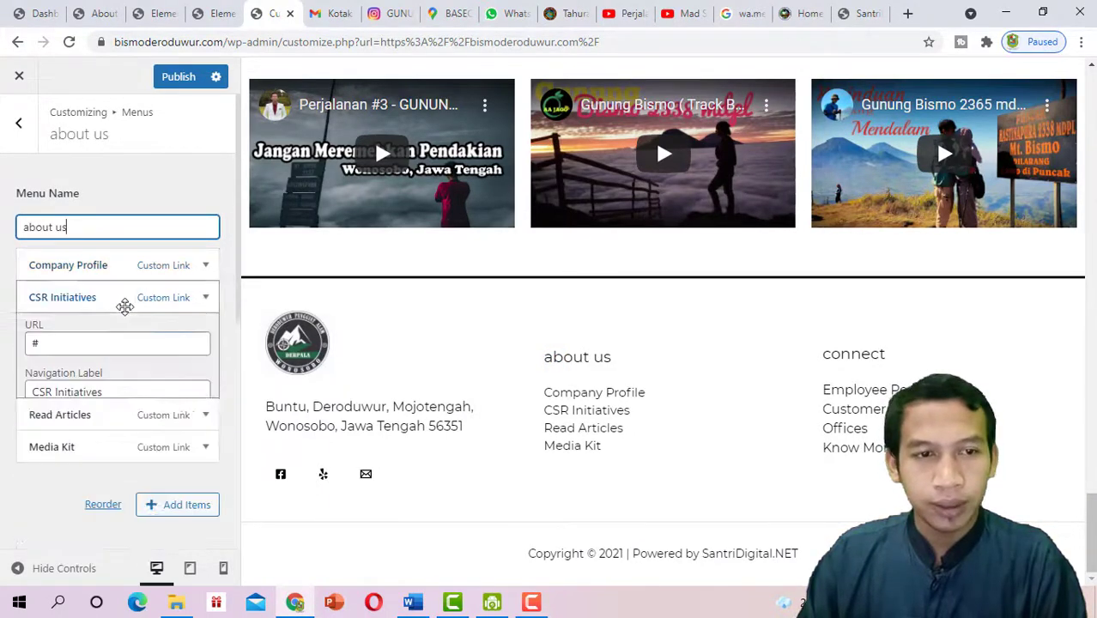
{"action": "left_click", "coordinate": [135, 272]}
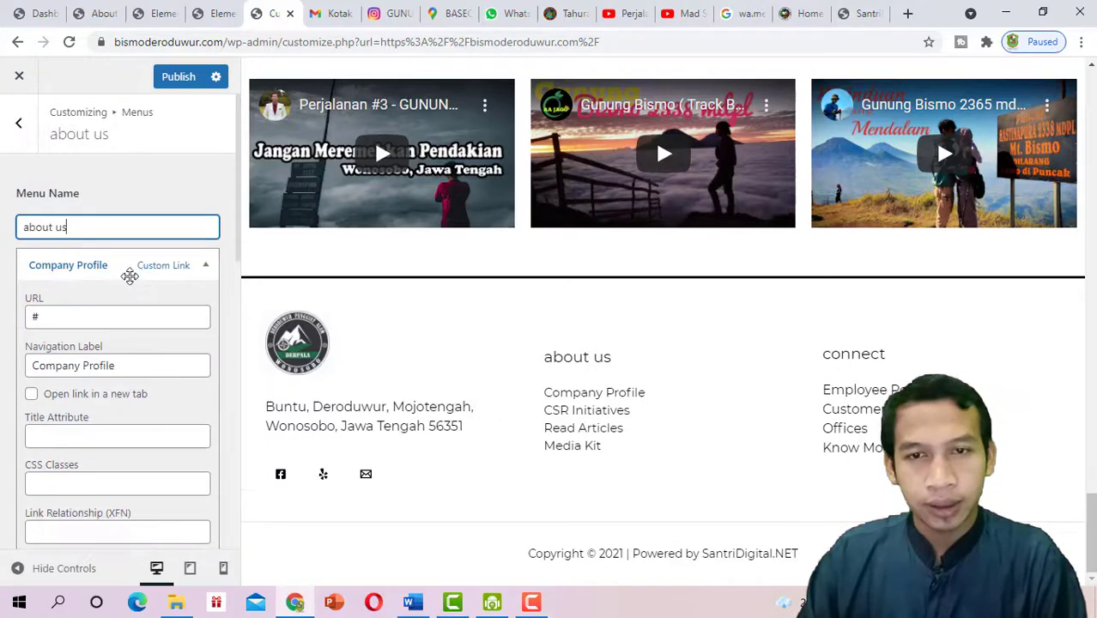
{"action": "left_click", "coordinate": [130, 273]}
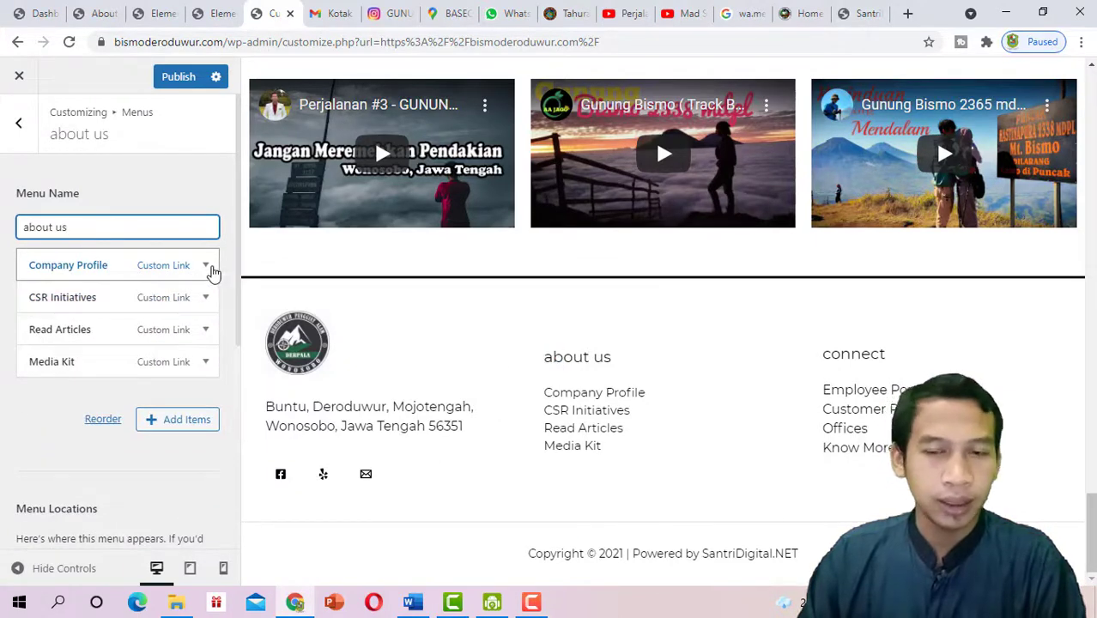
Rename the about us menu as "Follow Sosial Media Kami"
{"action": "left_click_drag", "start_coordinate": [33, 227], "coordinate": [6, 230]}
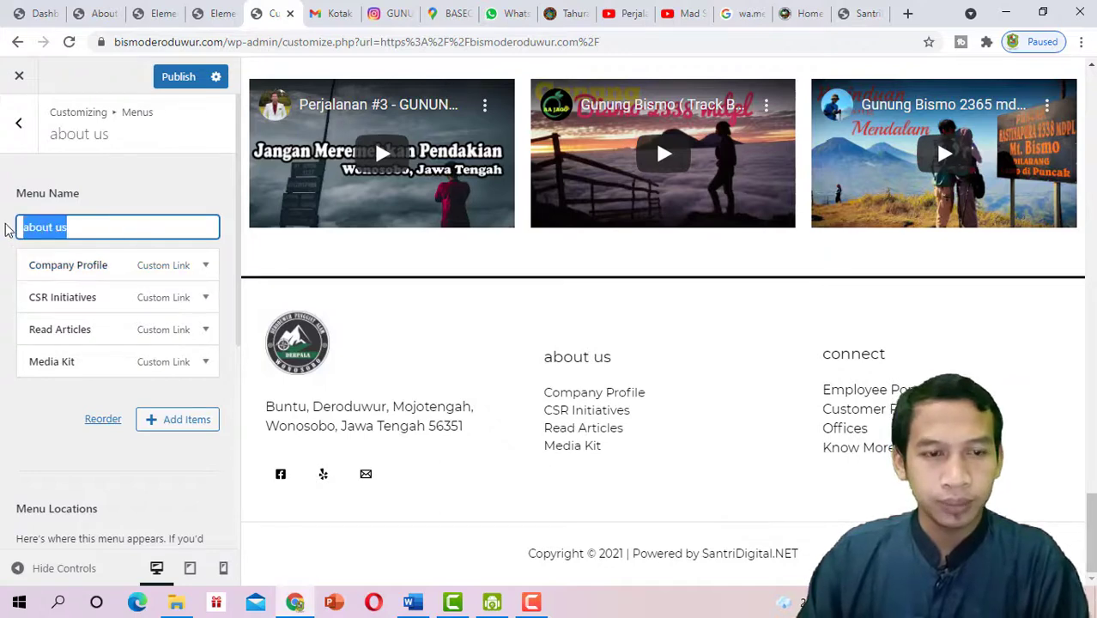
{"action": "type", "text": "S"}
{"action": "key", "text": "BackSpace"}
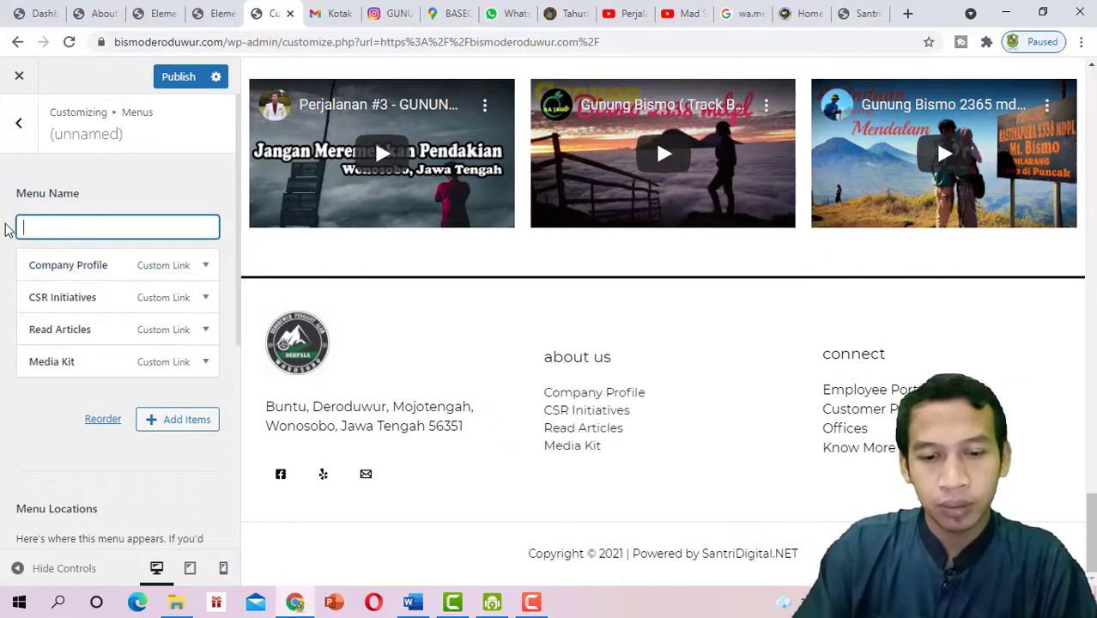
{"action": "type", "text": "F"}
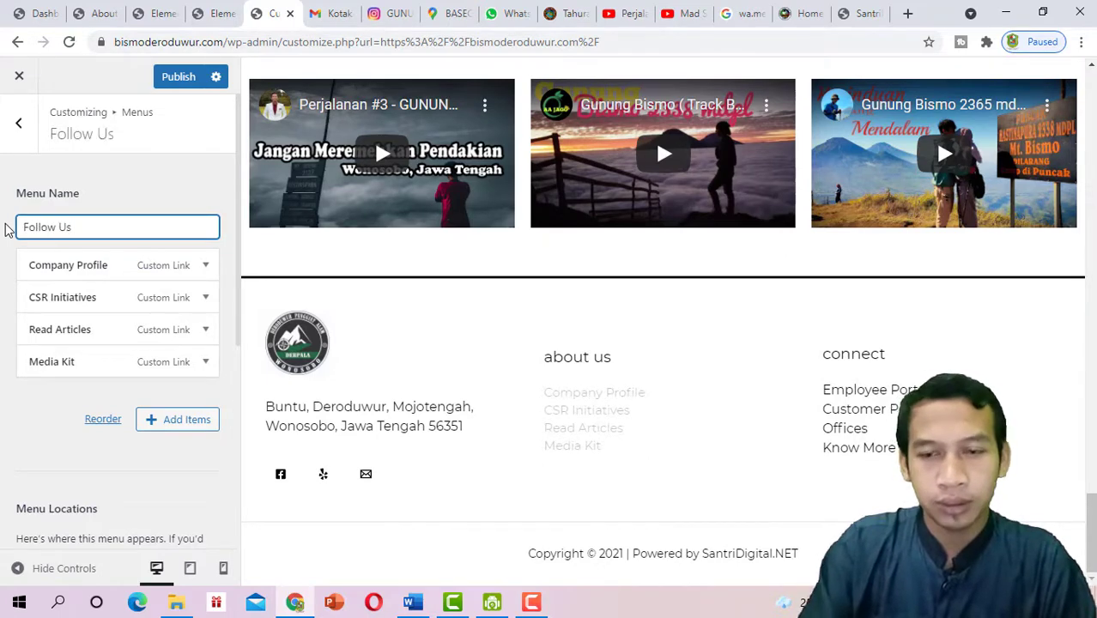
{"action": "type", "text": "ollow S"}
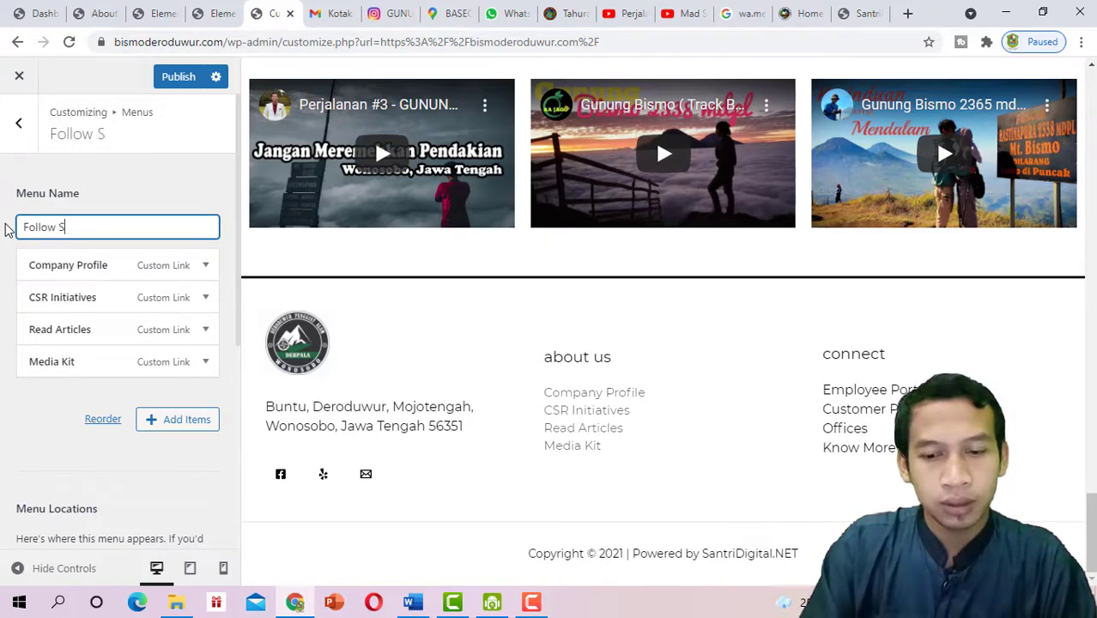
{"action": "type", "text": "osia"}
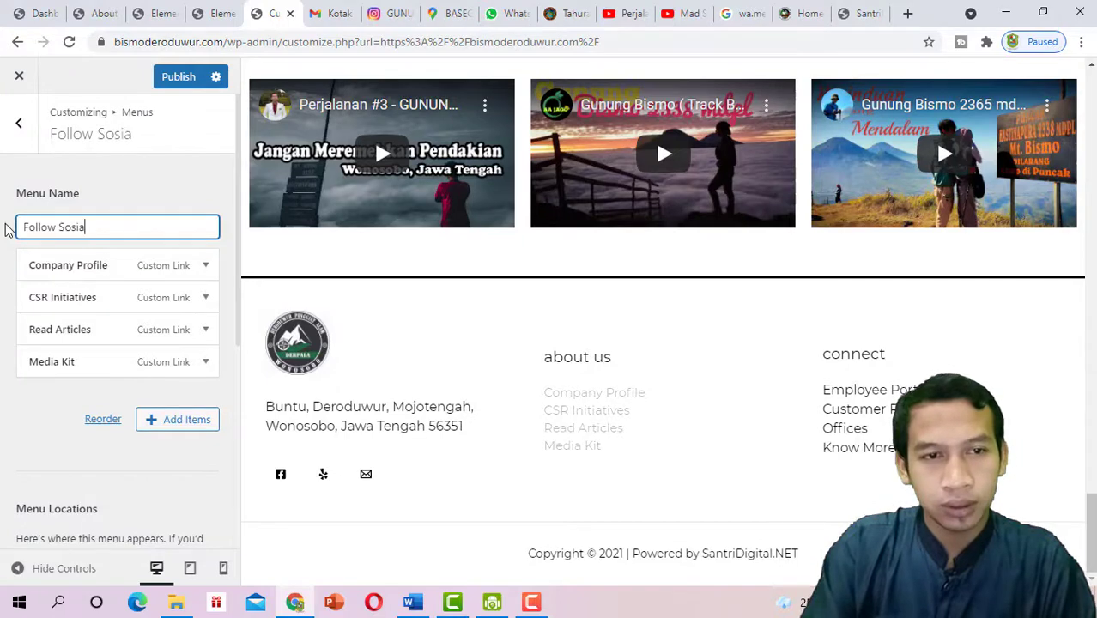
{"action": "type", "text": "l Media"}
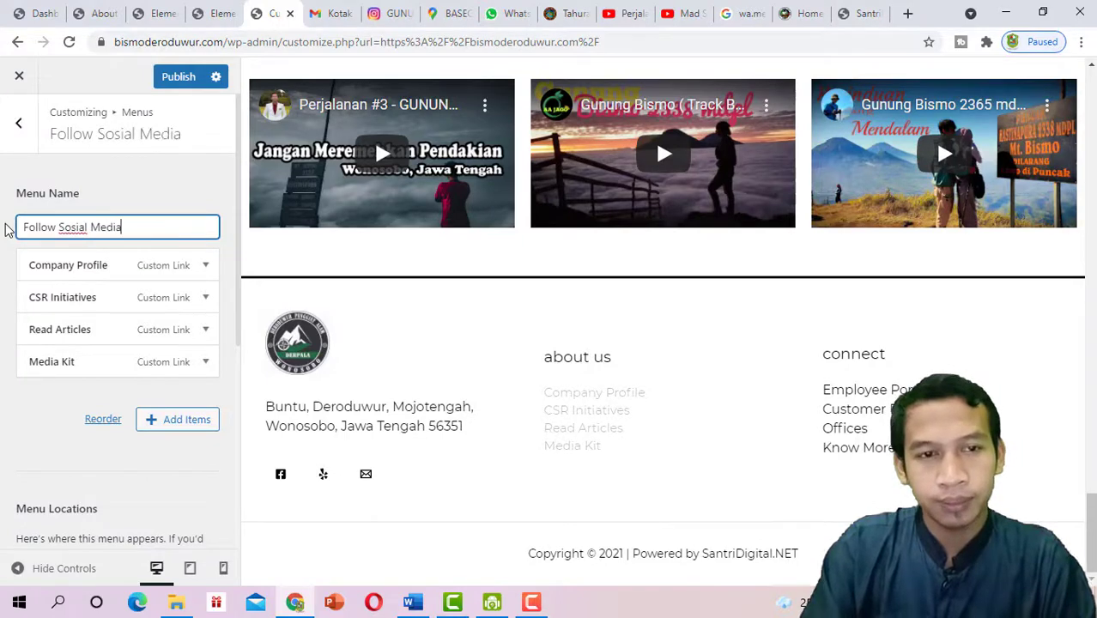
{"action": "type", "text": " Kami"}
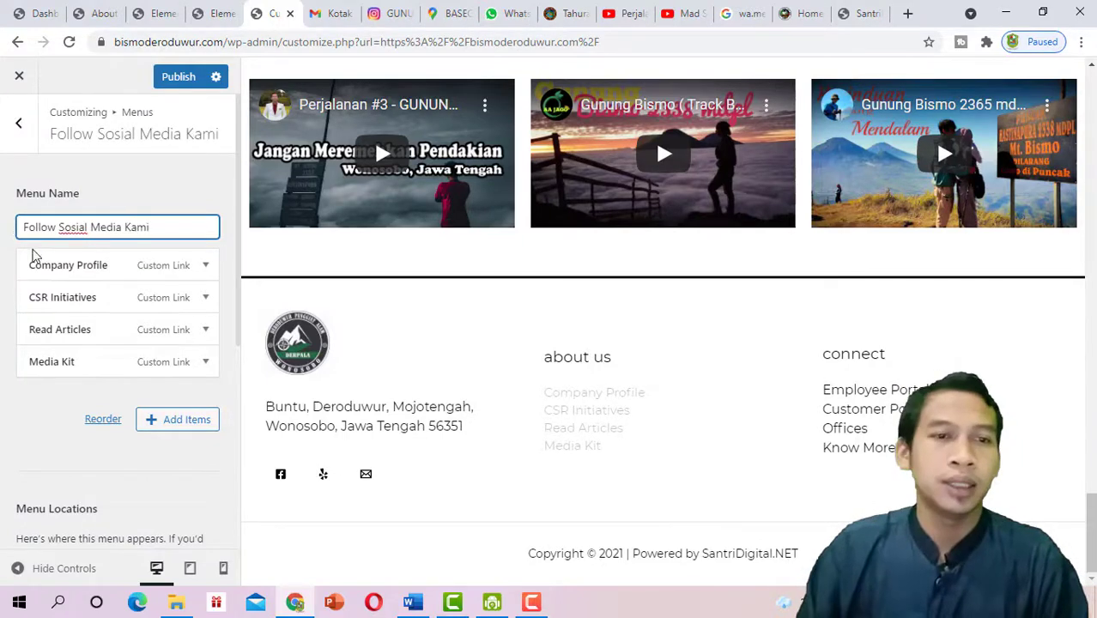
Change the navigation label of the Company Profile menu item to "Instagram"
{"action": "left_click", "coordinate": [205, 266]}
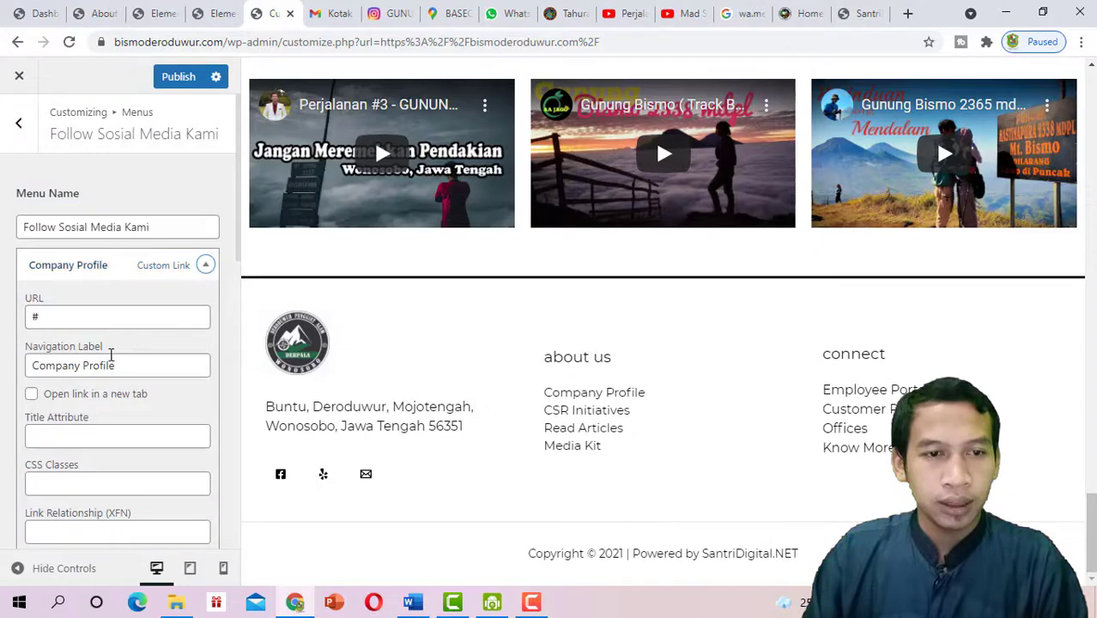
{"action": "triple_click", "coordinate": [58, 367]}
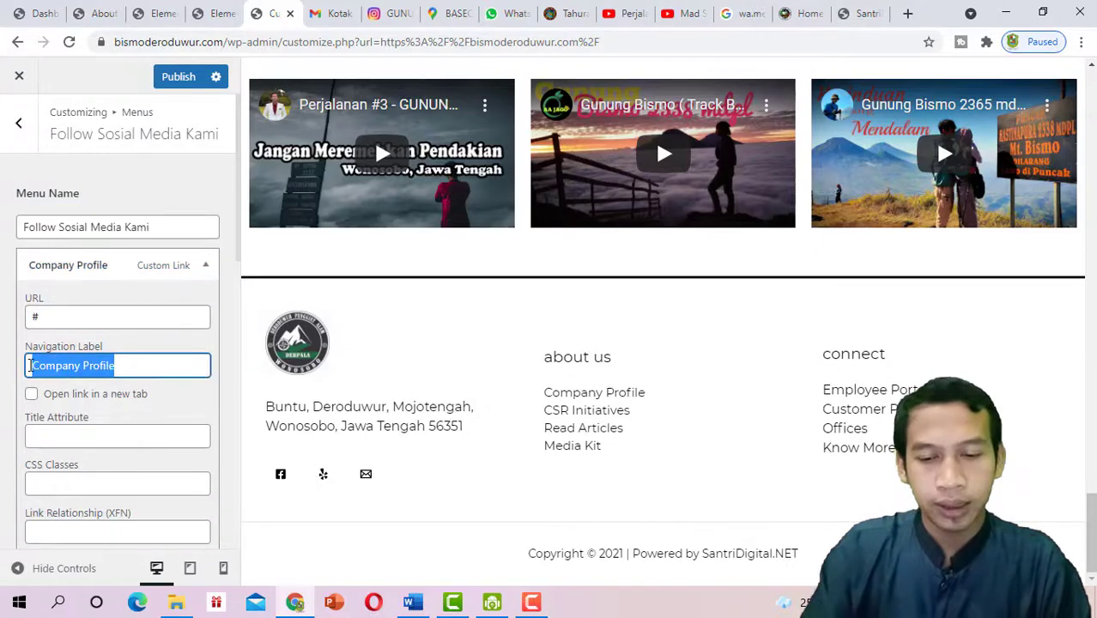
{"action": "key", "text": "BackSpace"}
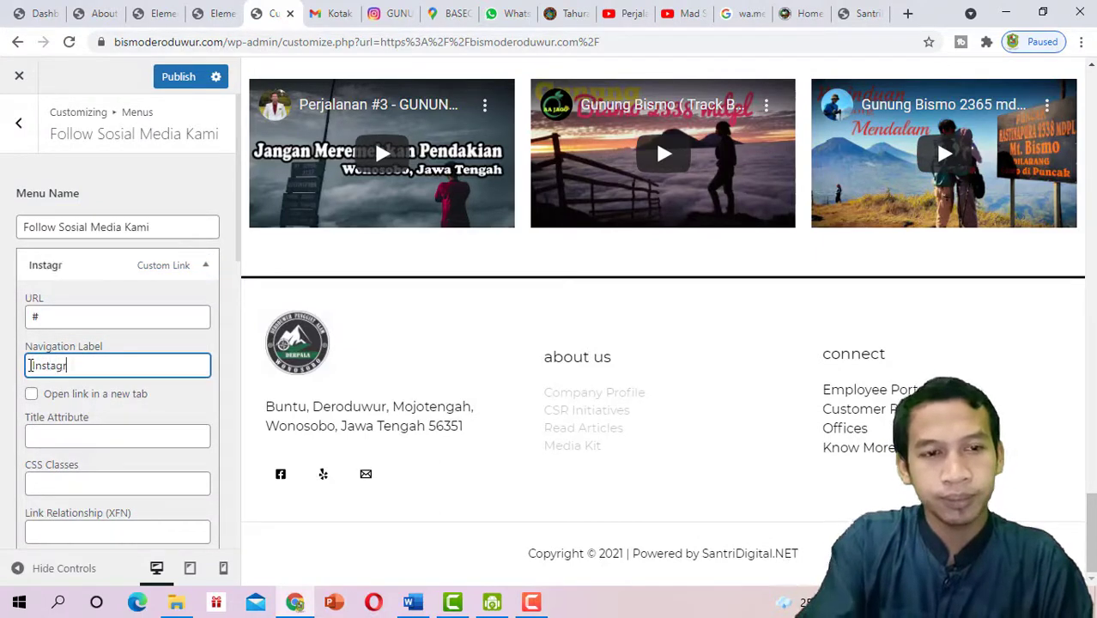
{"action": "type", "text": "Instagram"}
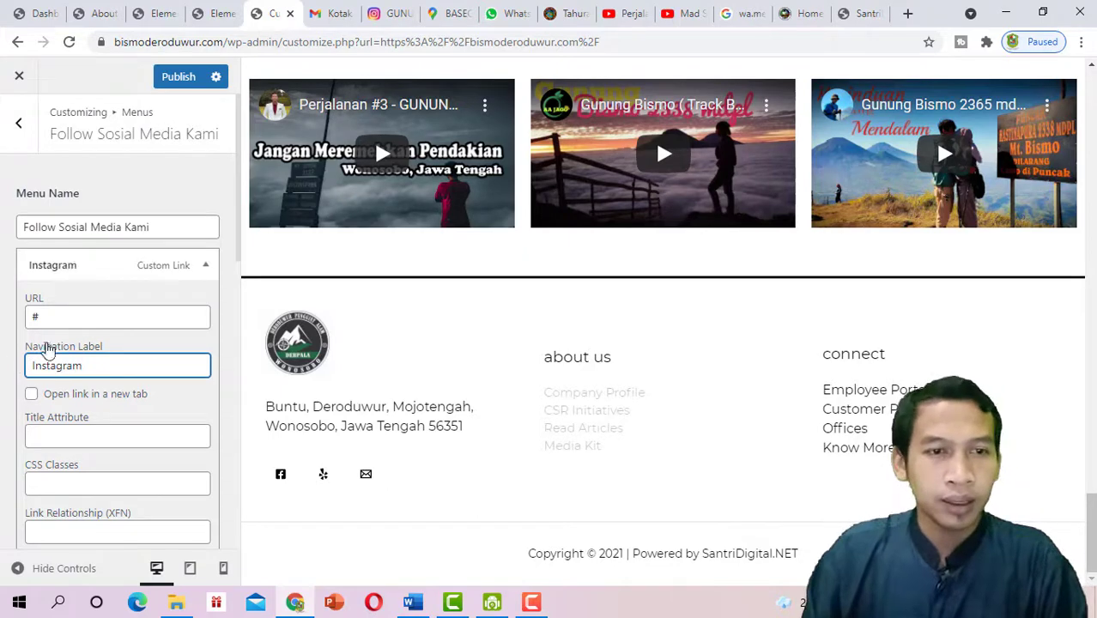
{"action": "left_click", "coordinate": [52, 318]}
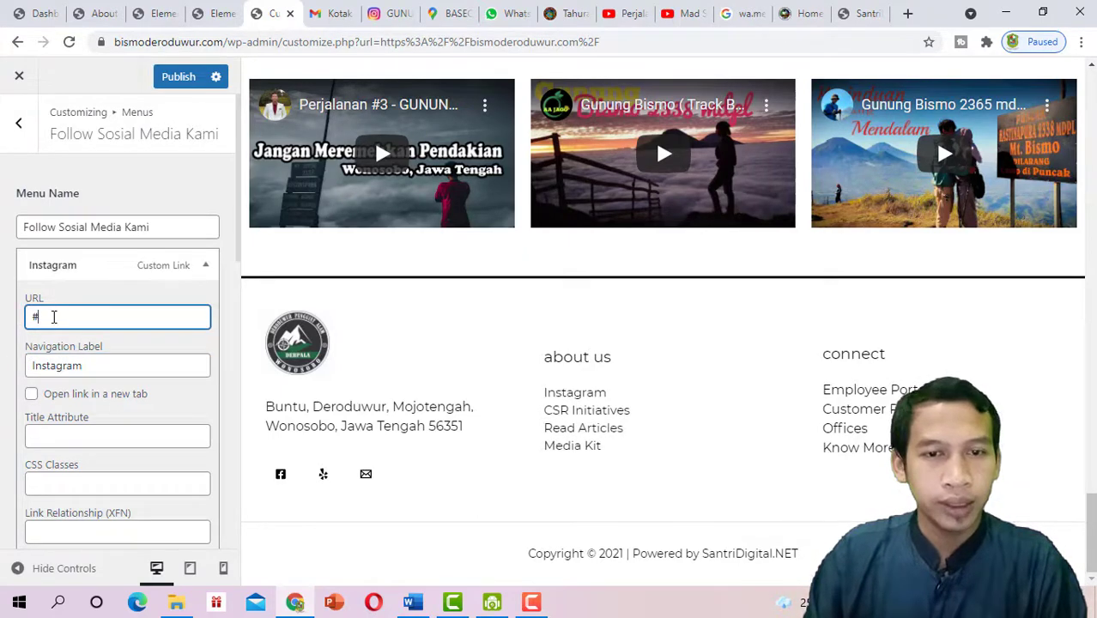
{"action": "left_click", "coordinate": [390, 13]}
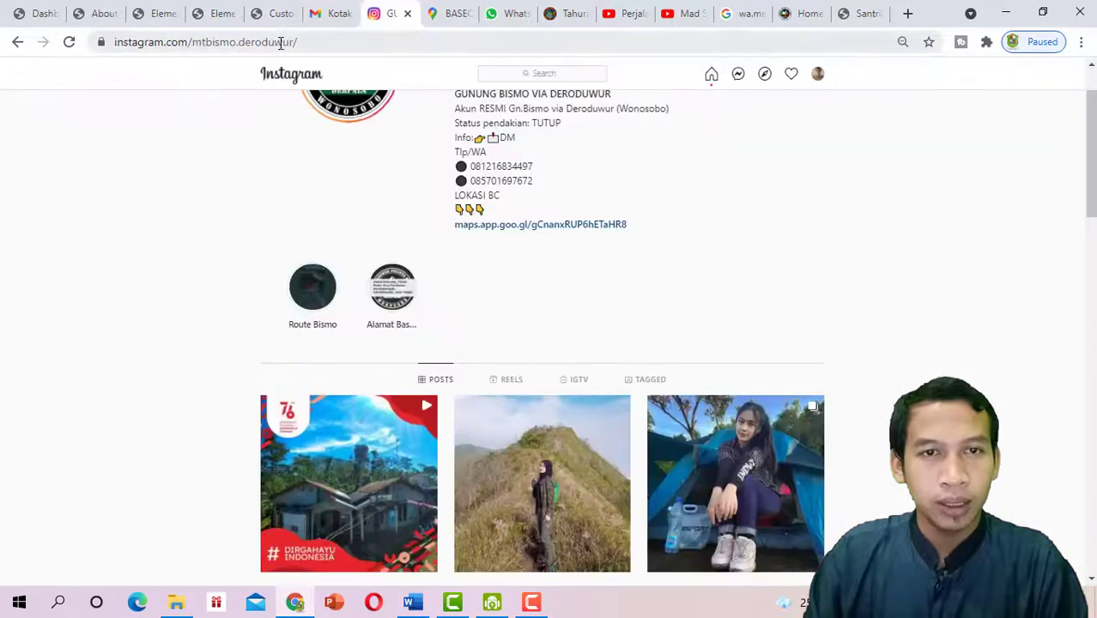
{"action": "left_click", "coordinate": [280, 44]}
{"action": "key", "text": "ctrl+c"}
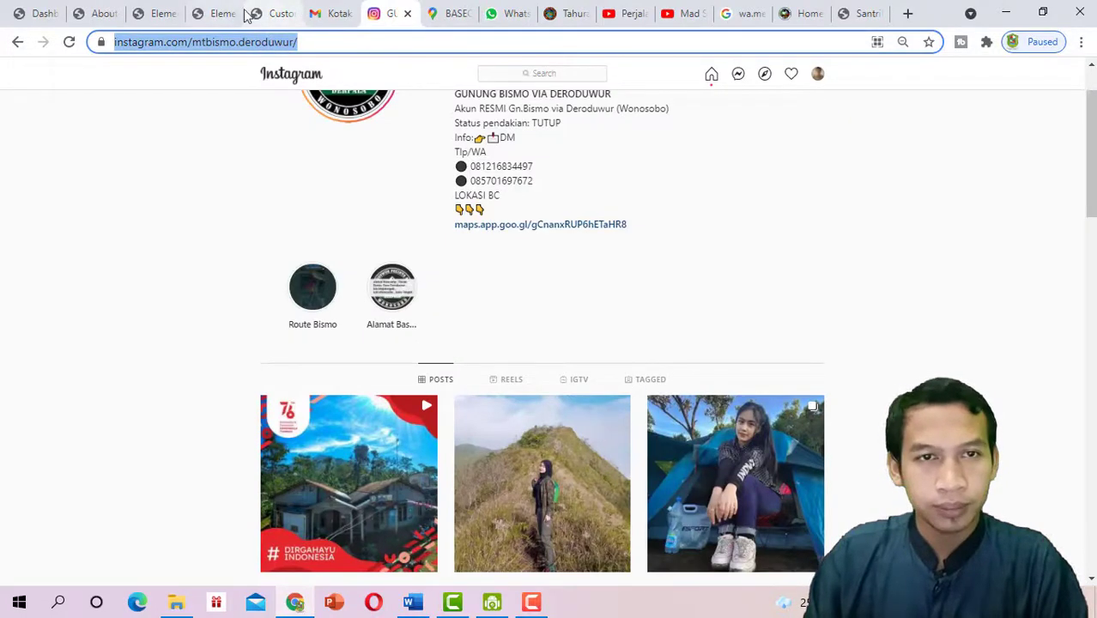
{"action": "left_click", "coordinate": [272, 12]}
{"action": "left_click", "coordinate": [88, 316]}
{"action": "left_click_drag", "start_coordinate": [89, 316], "coordinate": [7, 322]}
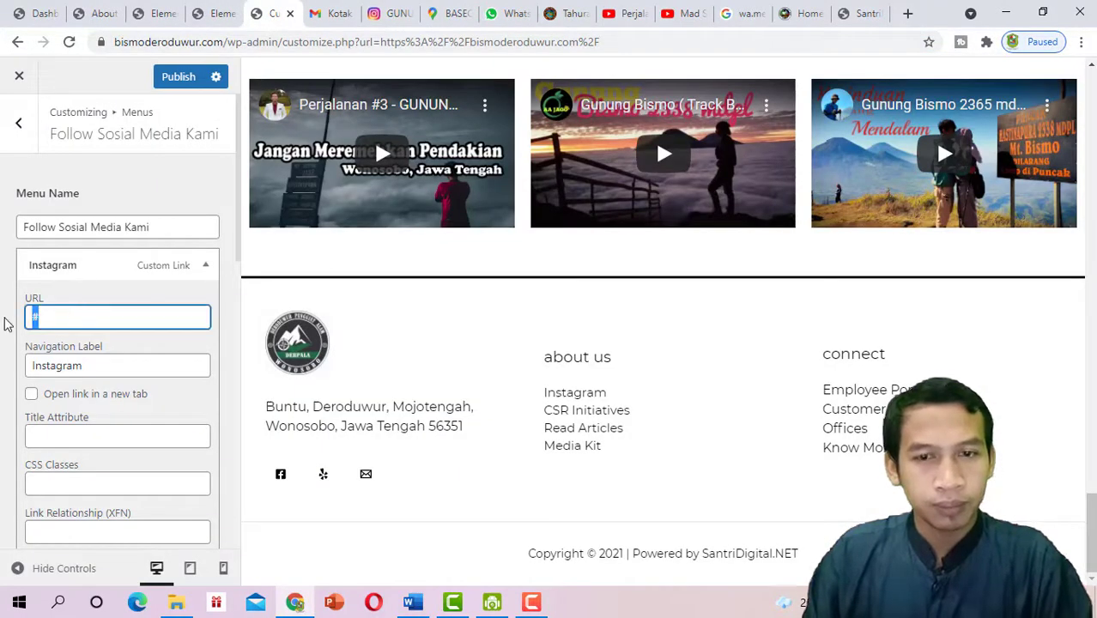
{"action": "key", "text": "ctrl+v"}
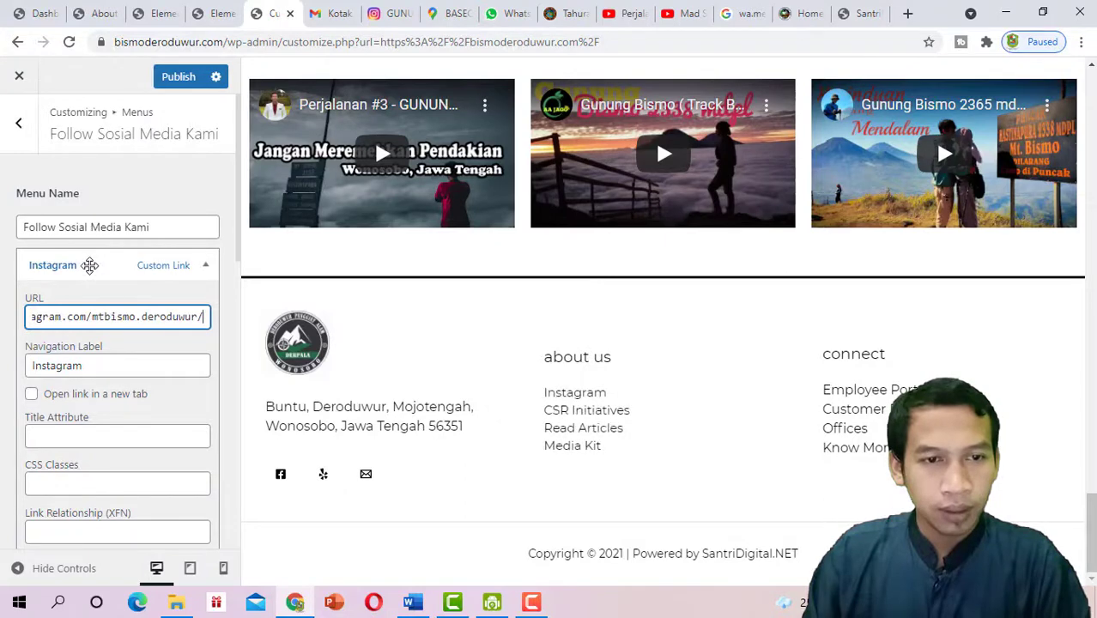
{"action": "left_click", "coordinate": [103, 266]}
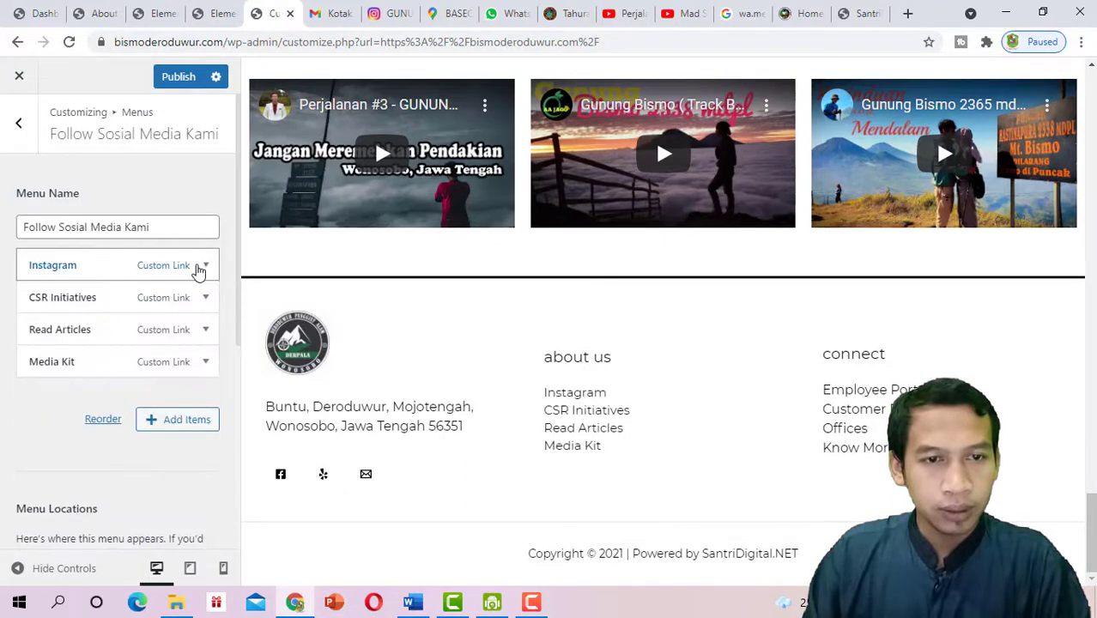
Remove the Read Articles and Media Kit items from the Follow Sosial Media Kami menu
{"action": "left_click", "coordinate": [205, 331]}
{"action": "scroll", "coordinate": [118, 423], "scroll_direction": "down", "scroll_amount": 3}
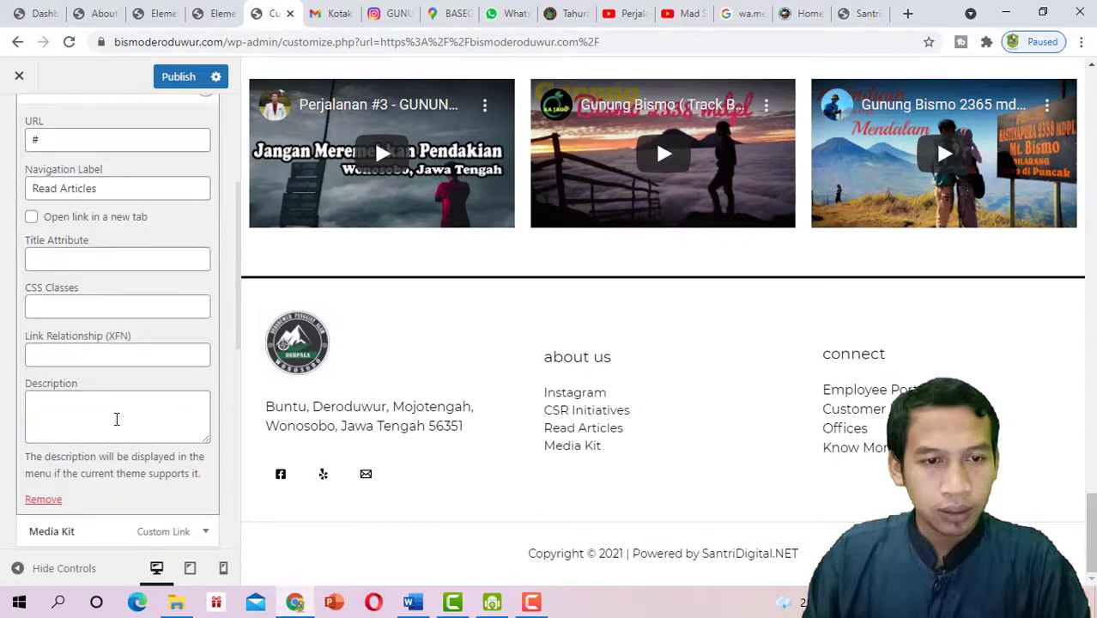
{"action": "left_click", "coordinate": [59, 500]}
{"action": "left_click", "coordinate": [206, 329]}
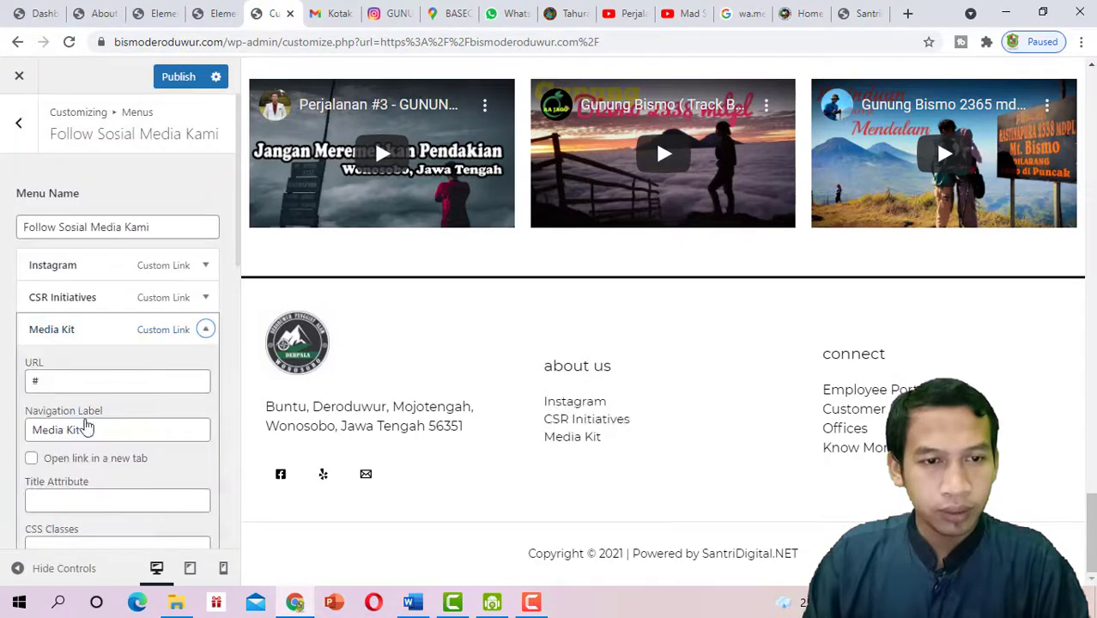
{"action": "scroll", "coordinate": [86, 426], "scroll_direction": "down", "scroll_amount": 5}
{"action": "left_click", "coordinate": [44, 420]}
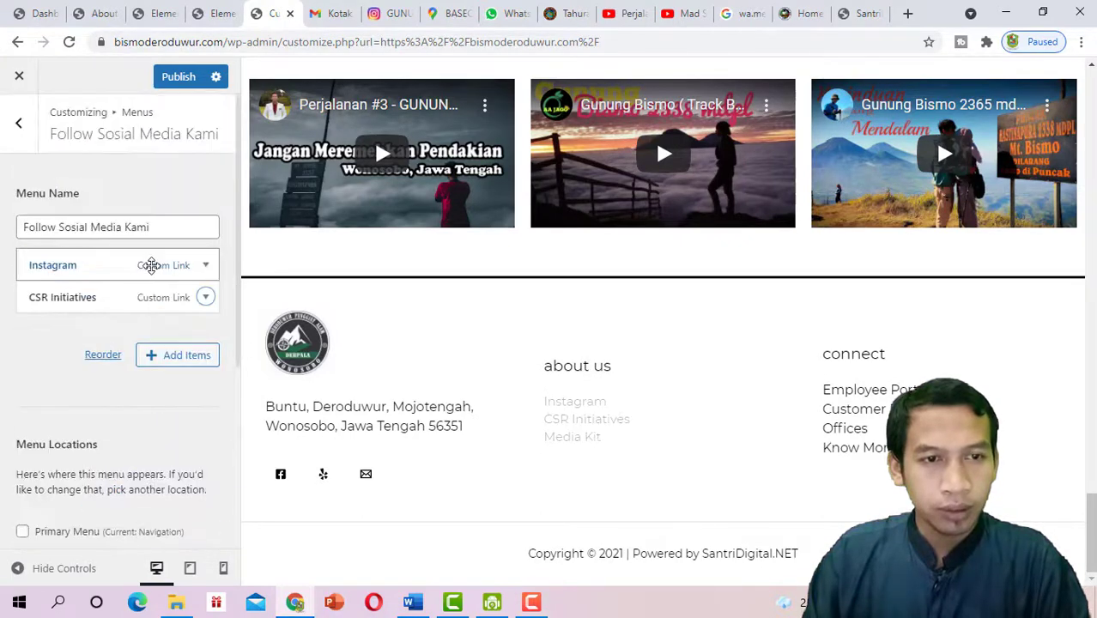
Remove the CSR Initiatives item from the Follow Sosial Media Kami menu
{"action": "left_click", "coordinate": [140, 297]}
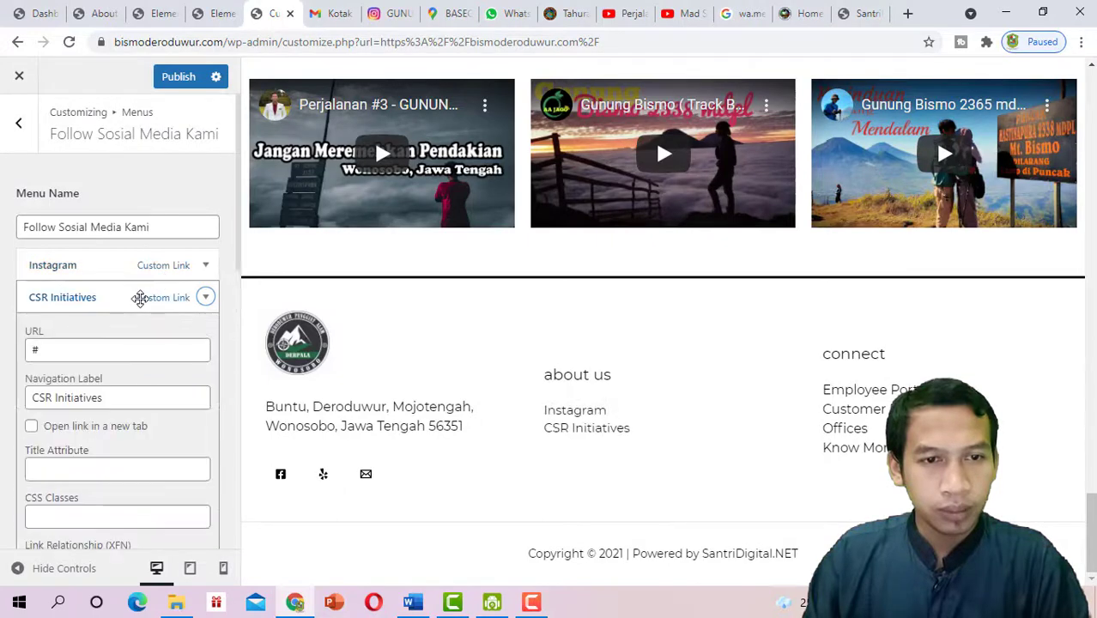
{"action": "left_click", "coordinate": [205, 297]}
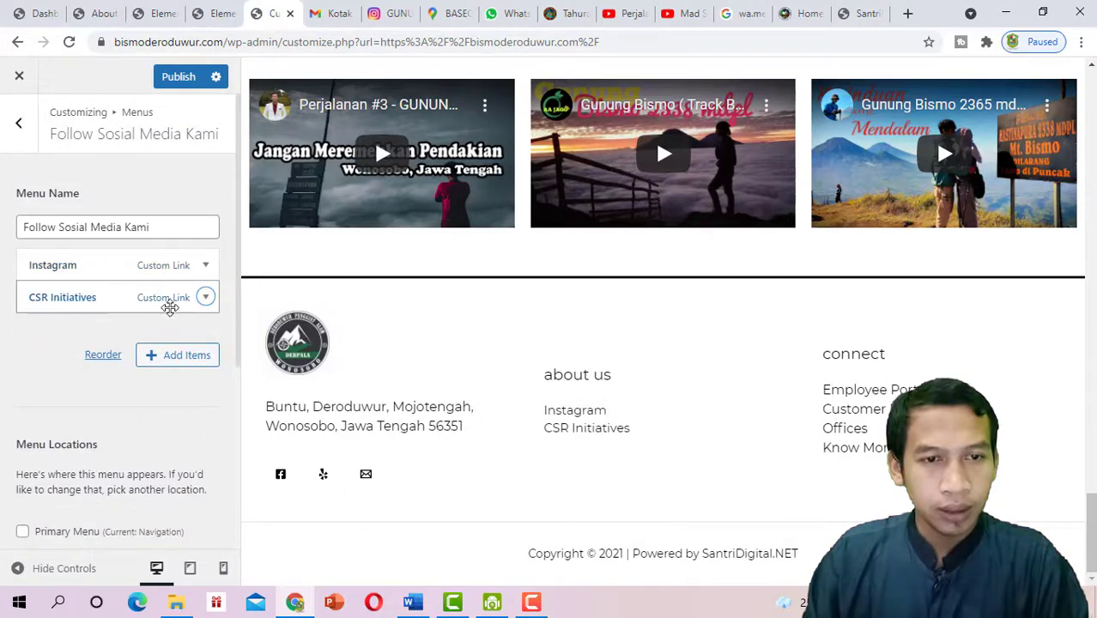
{"action": "left_click", "coordinate": [206, 297]}
{"action": "scroll", "coordinate": [104, 403], "scroll_direction": "down", "scroll_amount": 3}
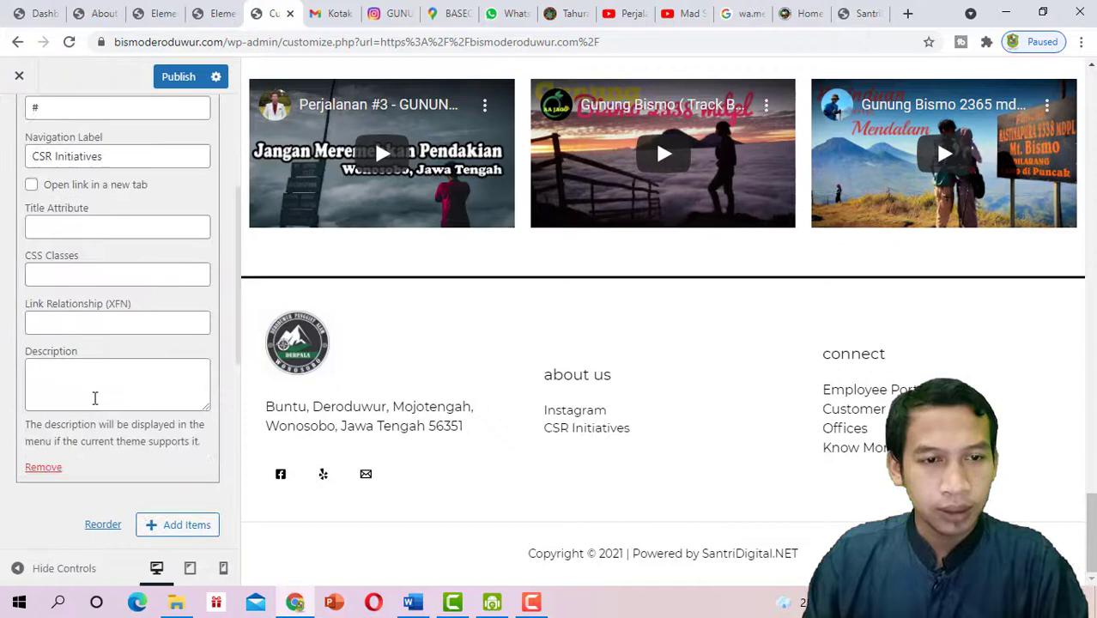
{"action": "left_click", "coordinate": [53, 467]}
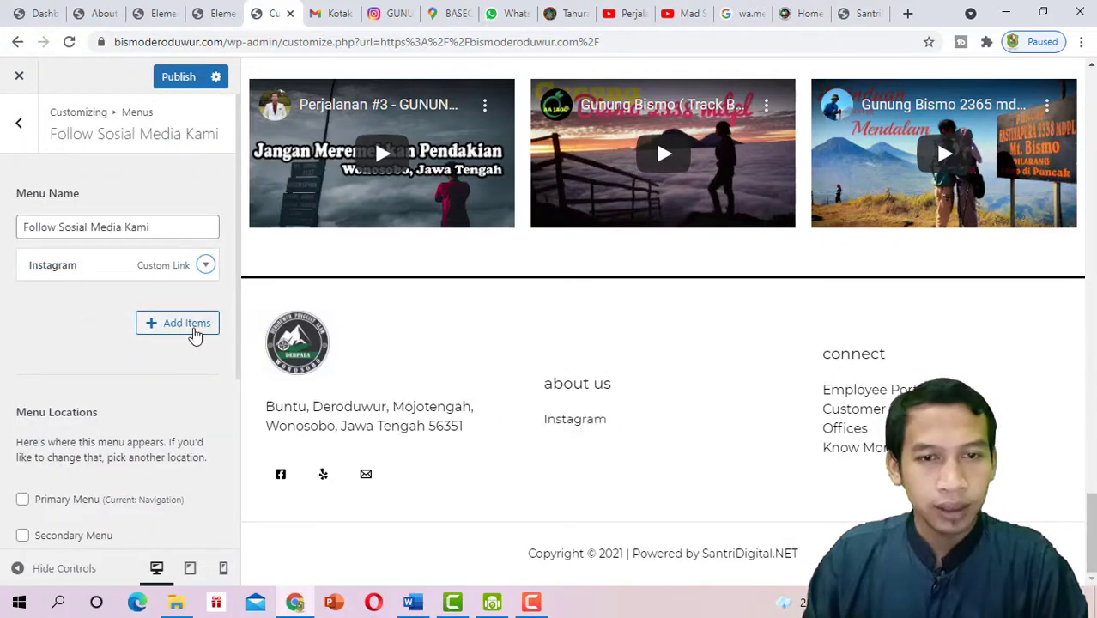
Start a new custom link for the Follow Sosial Media Kami menu with the link text "Facebook"
{"action": "left_click", "coordinate": [194, 327]}
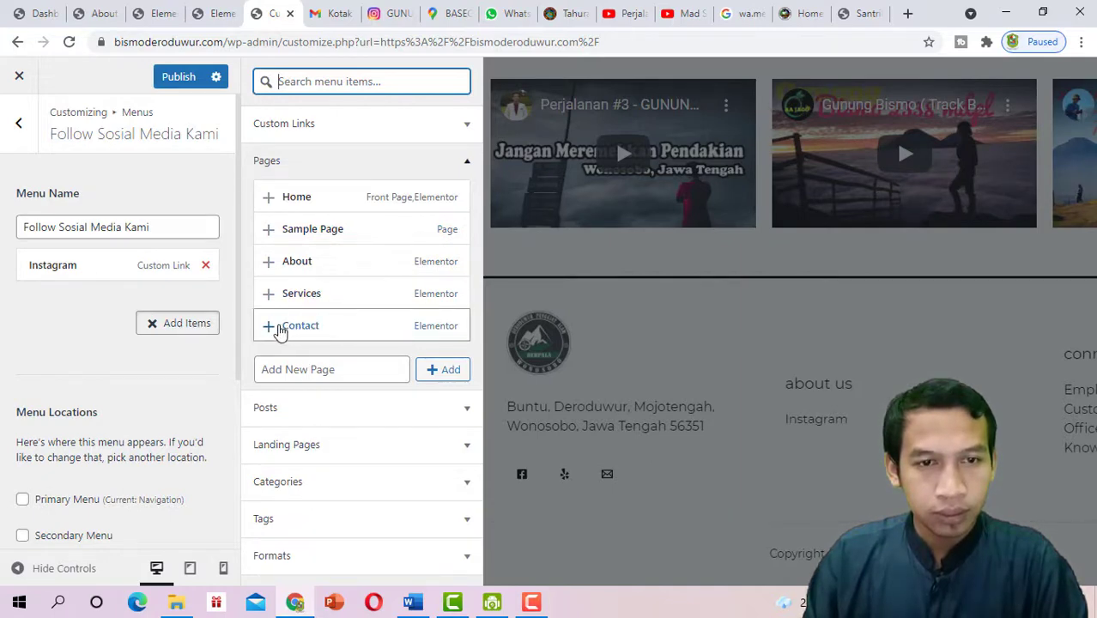
{"action": "left_click", "coordinate": [424, 130]}
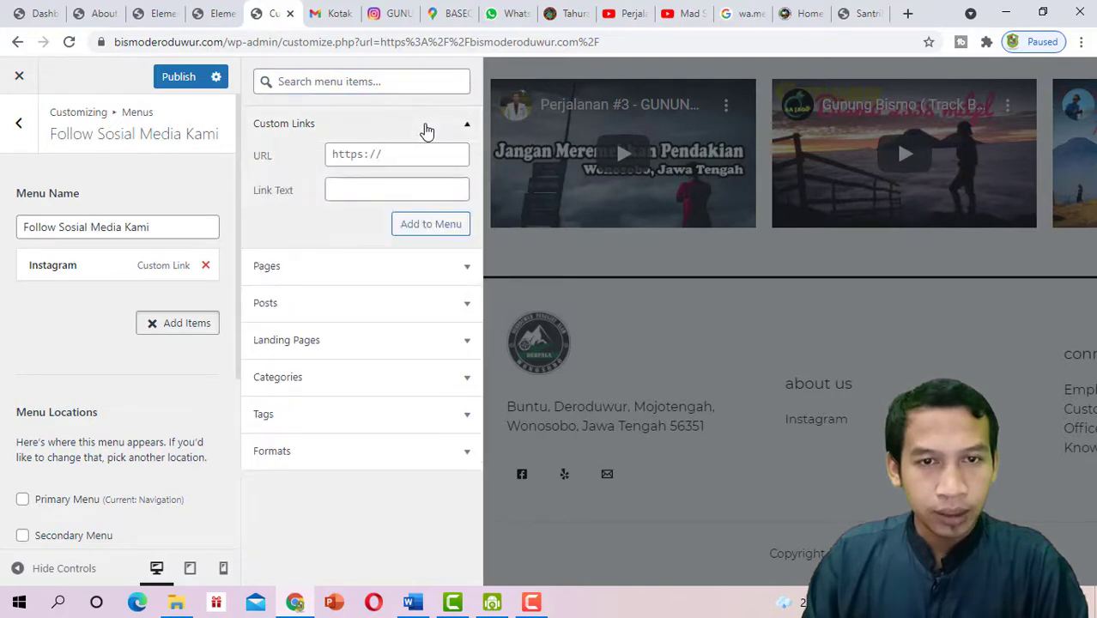
{"action": "left_click", "coordinate": [404, 122]}
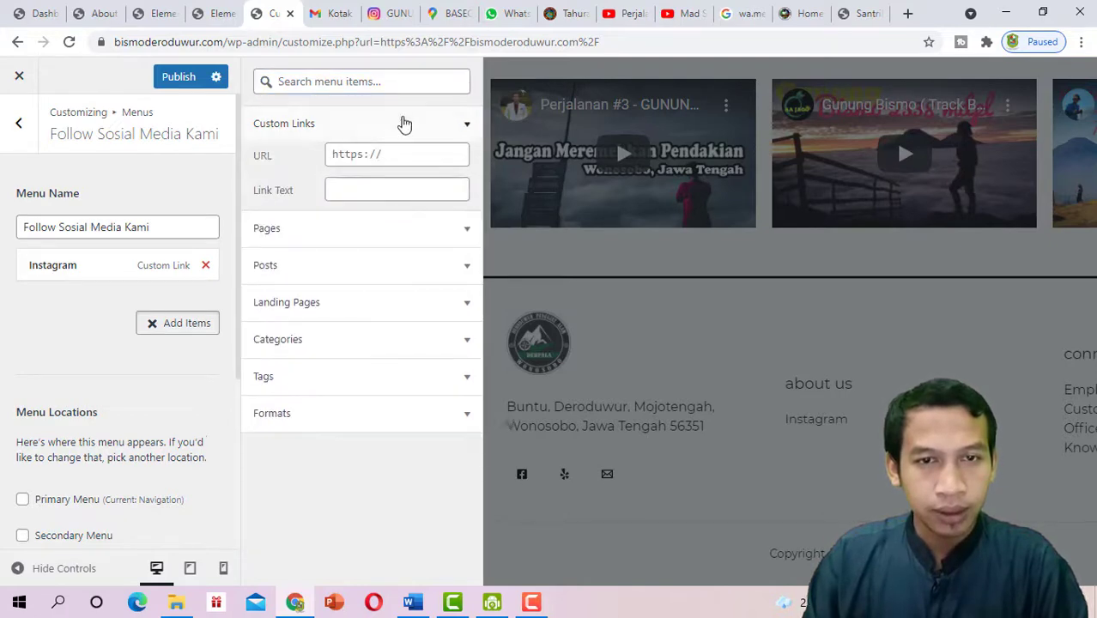
{"action": "left_click", "coordinate": [391, 120]}
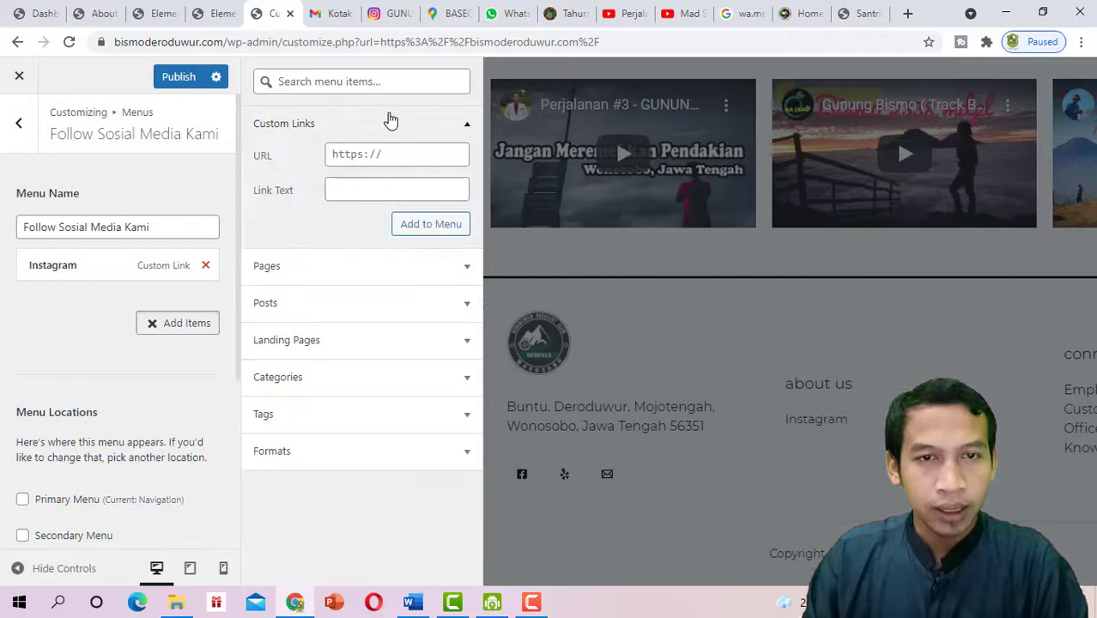
{"action": "left_click", "coordinate": [427, 228]}
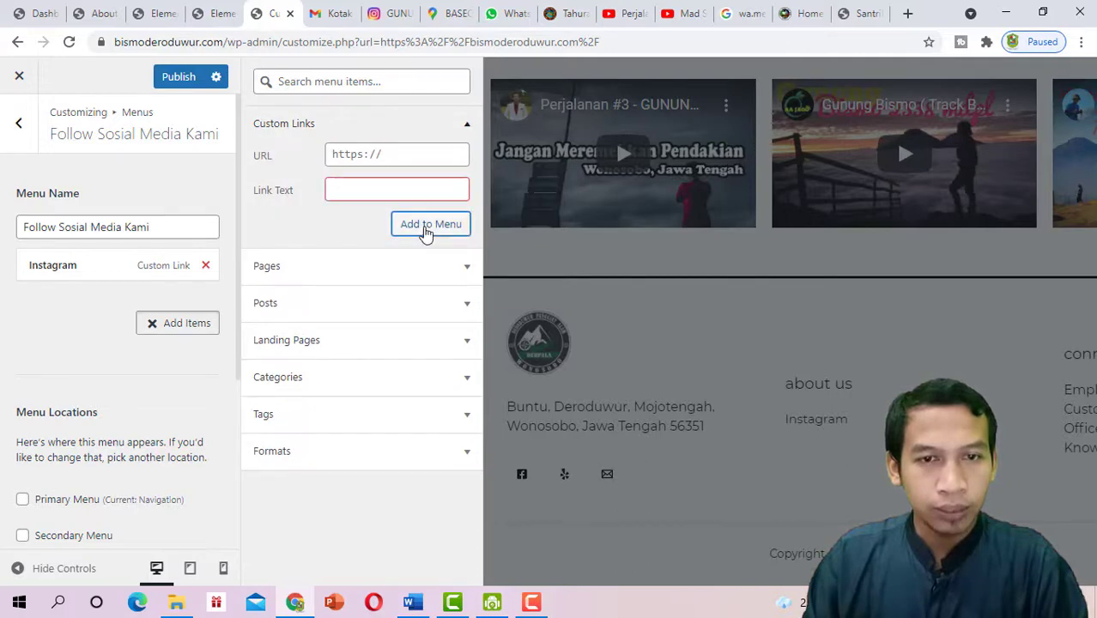
{"action": "left_click", "coordinate": [380, 188]}
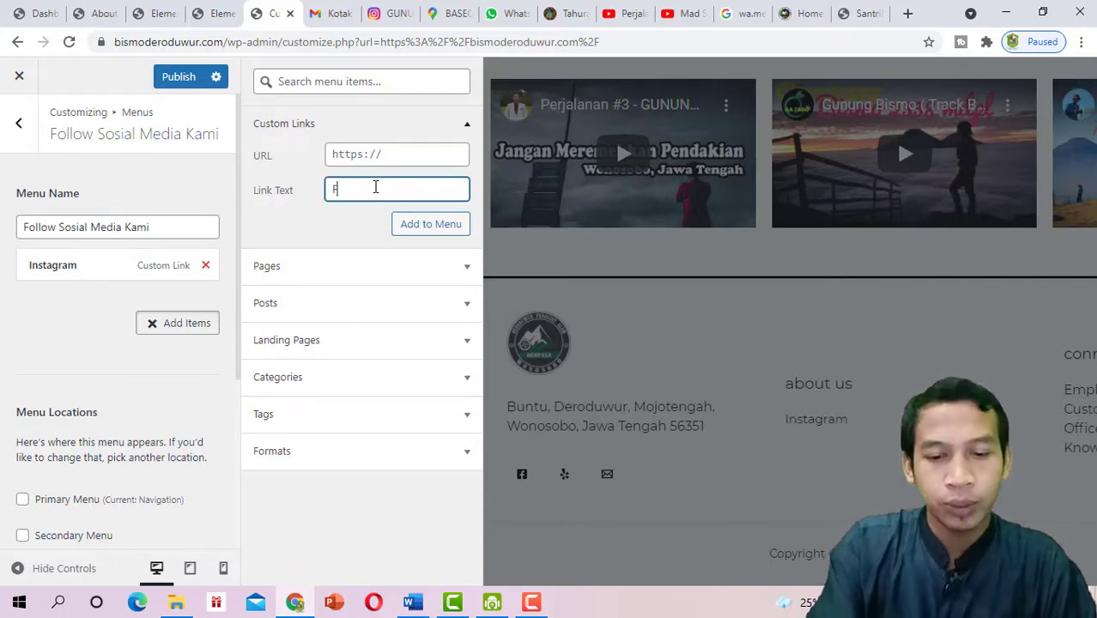
{"action": "type", "text": "Facebook"}
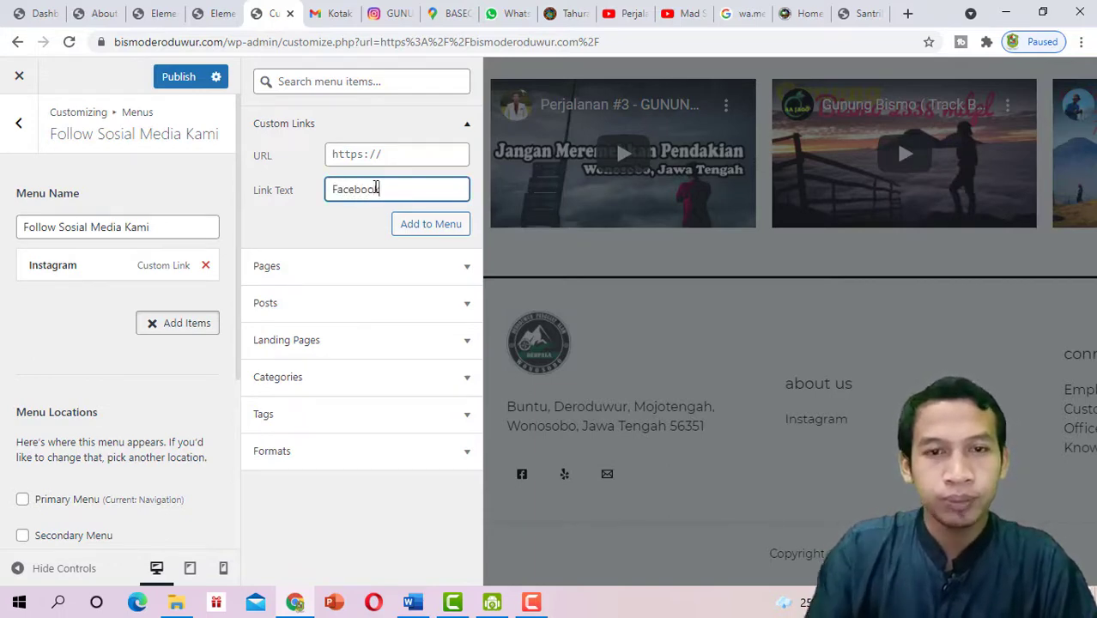
{"action": "left_click", "coordinate": [438, 237]}
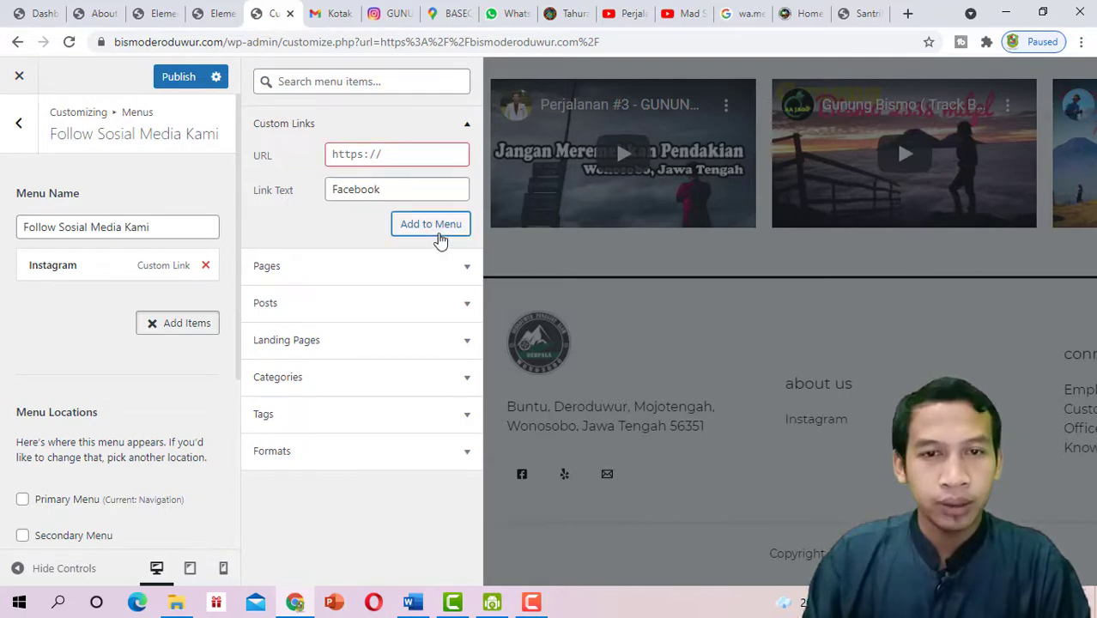
{"action": "left_click", "coordinate": [383, 157]}
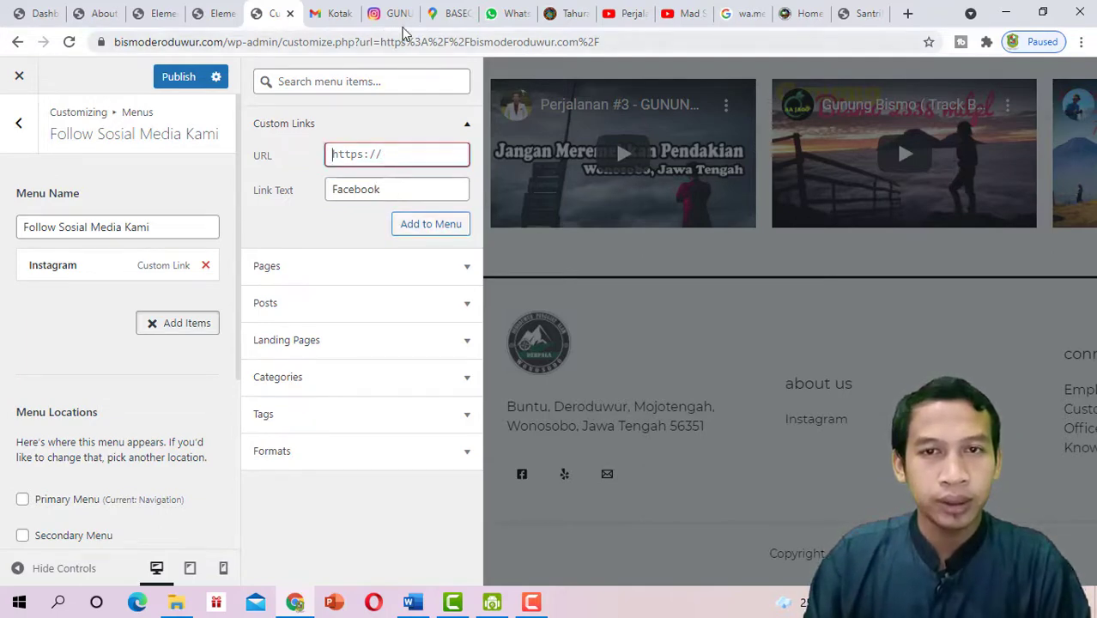
{"action": "left_click", "coordinate": [496, 14]}
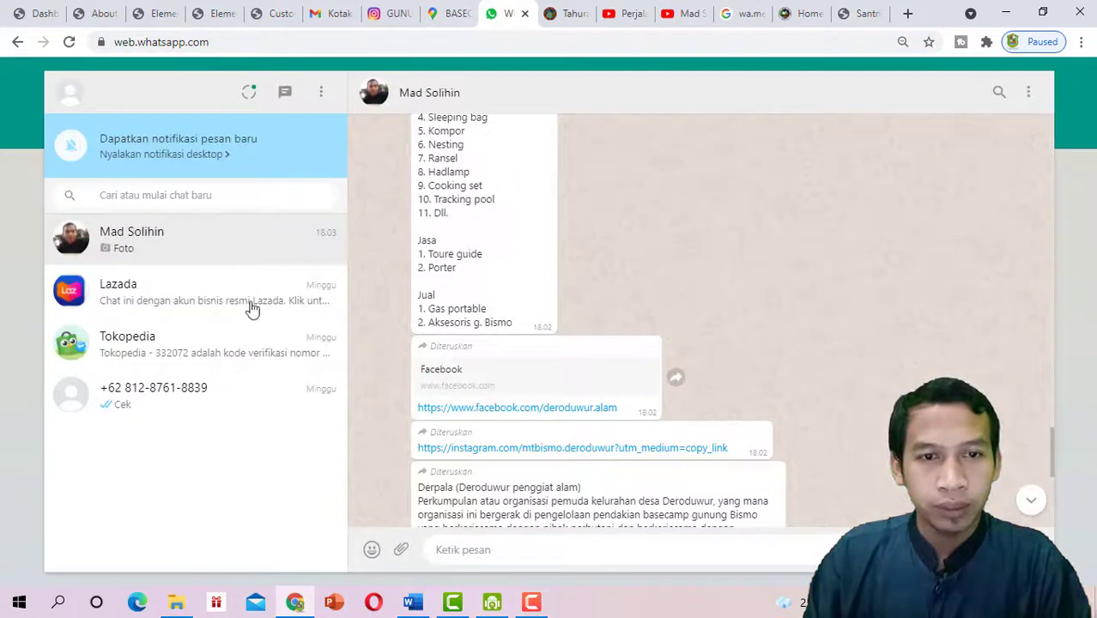
{"action": "left_click", "coordinate": [518, 410]}
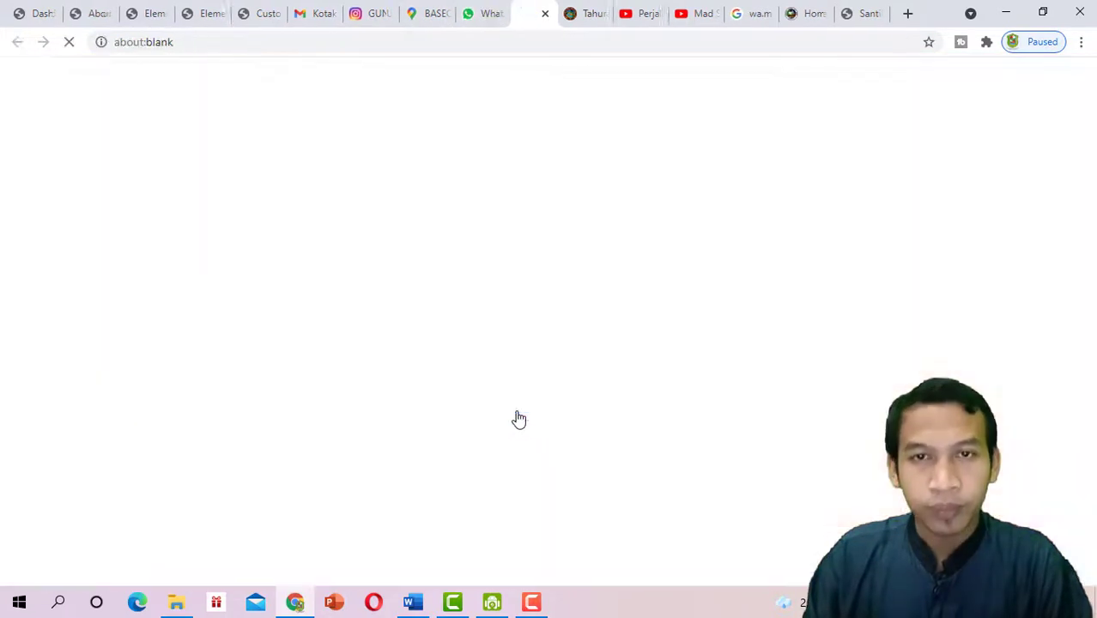
{"action": "left_click", "coordinate": [353, 40]}
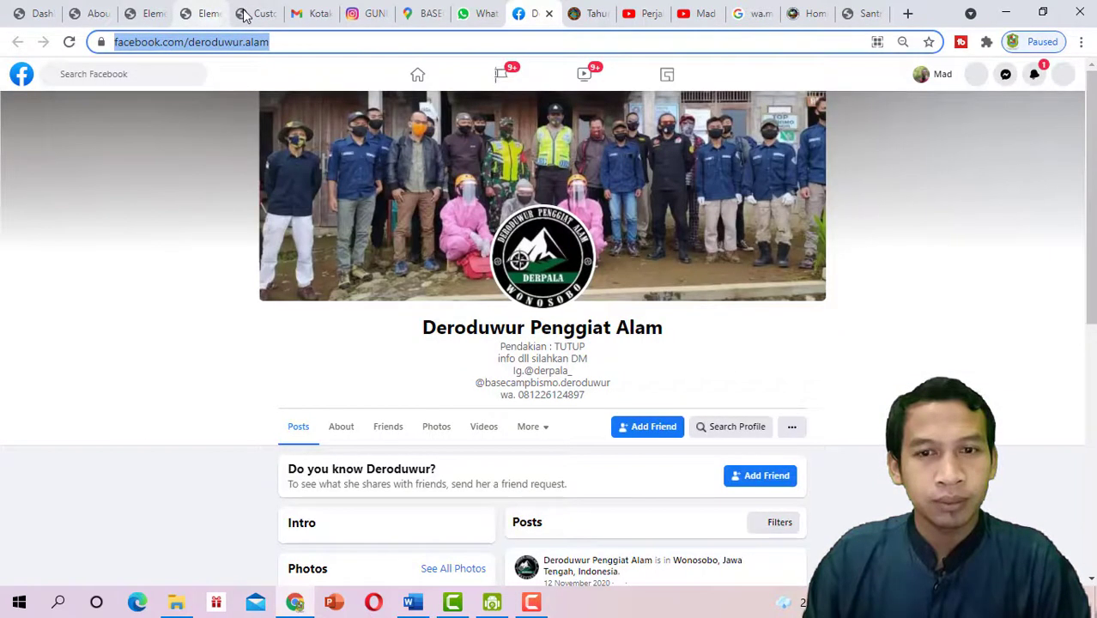
{"action": "left_click", "coordinate": [248, 14]}
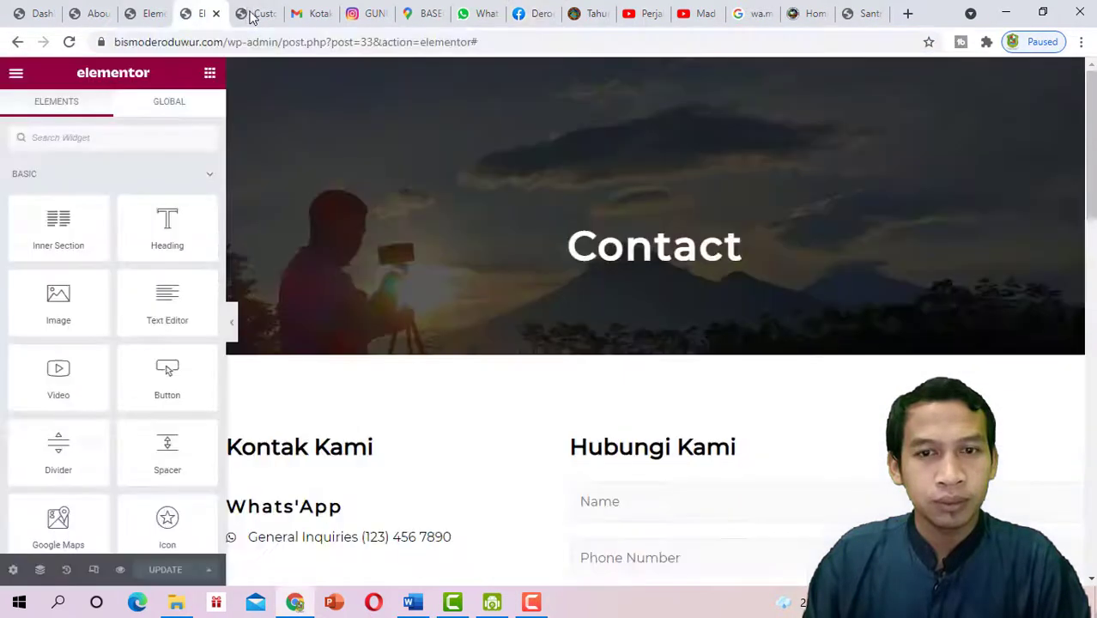
{"action": "key", "text": "ctrl+v"}
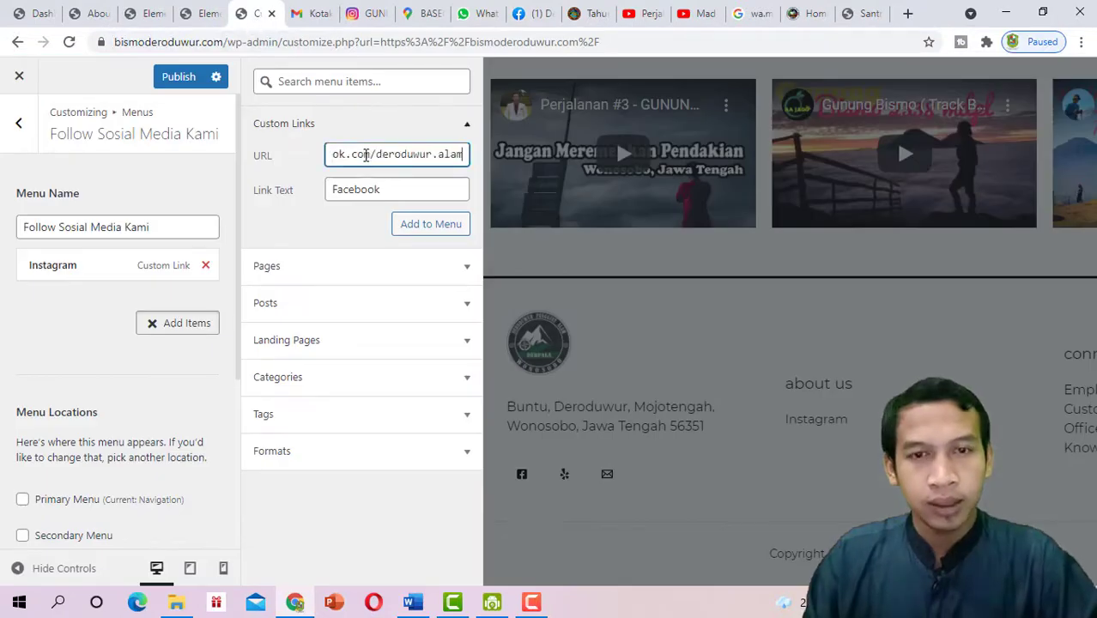
{"action": "left_click", "coordinate": [422, 226]}
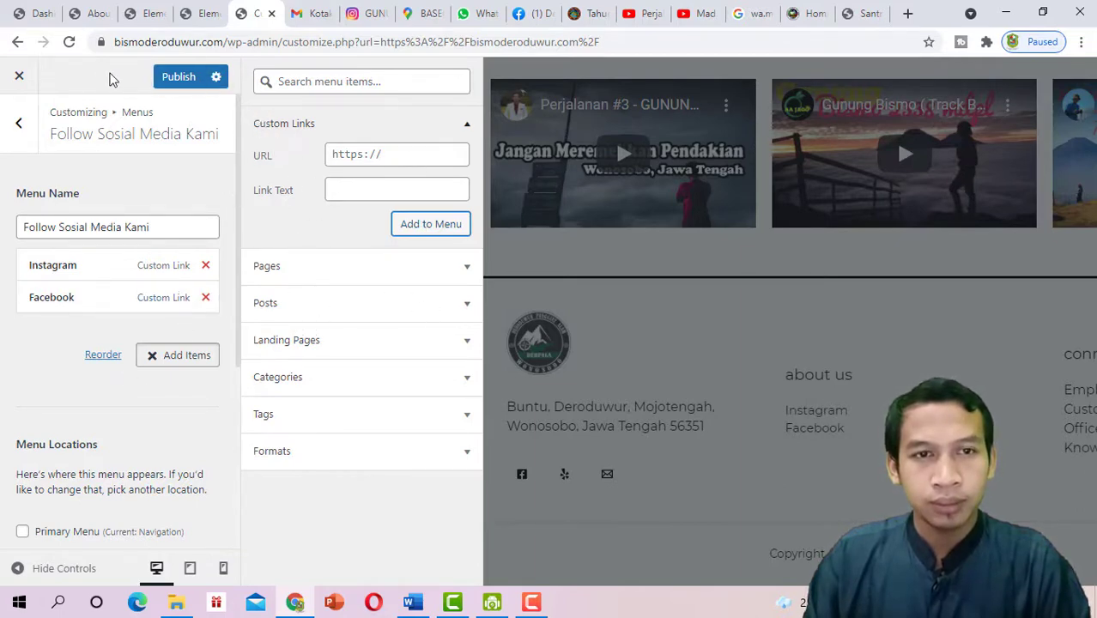
{"action": "left_click", "coordinate": [101, 78]}
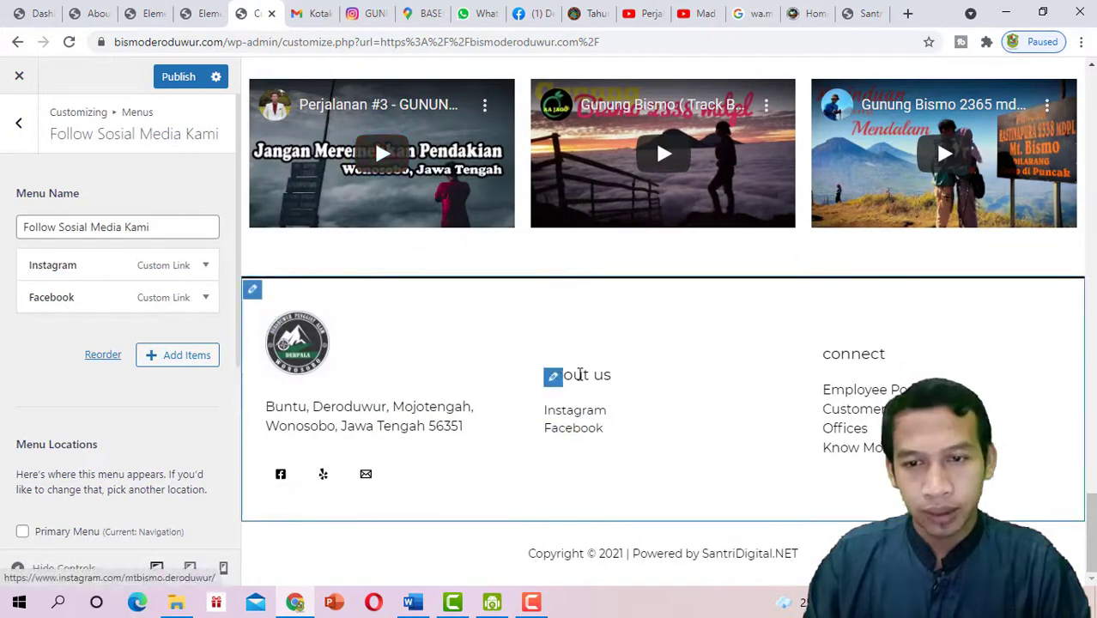
Review the Follow Sosial Media Kami menu's settings and publish the menu changes
{"action": "left_click", "coordinate": [109, 230]}
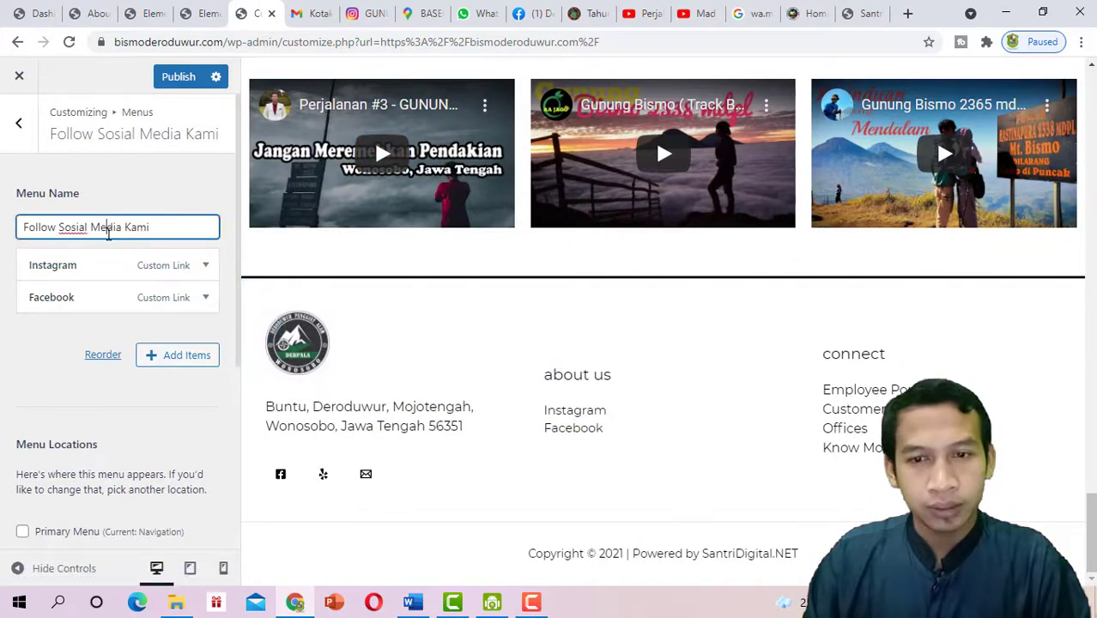
{"action": "left_click", "coordinate": [602, 379]}
{"action": "left_click", "coordinate": [550, 382]}
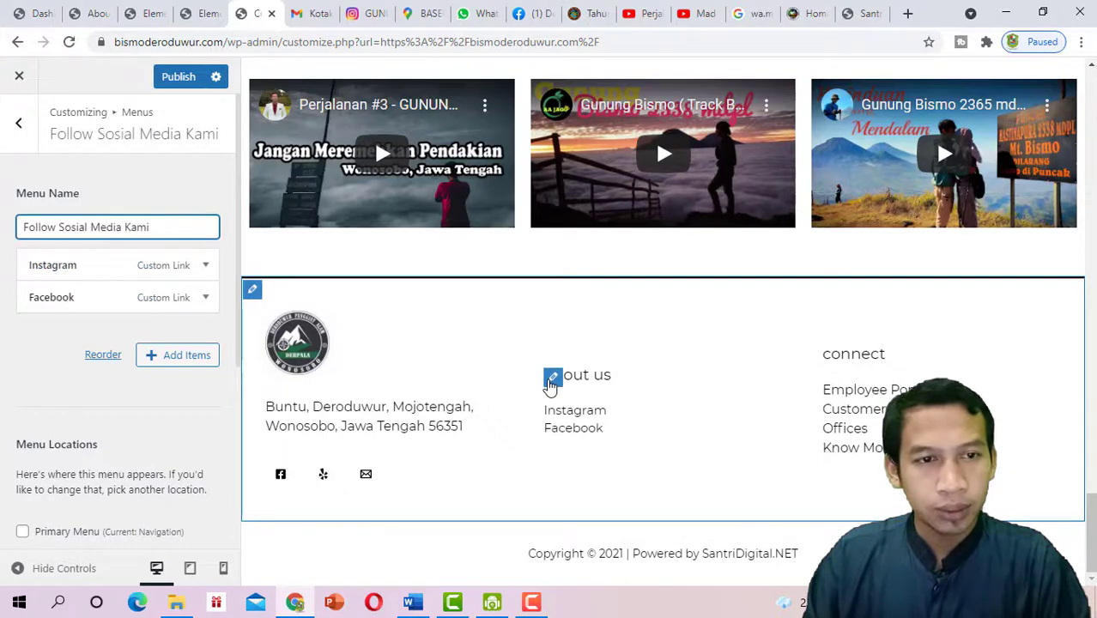
{"action": "left_click", "coordinate": [197, 268]}
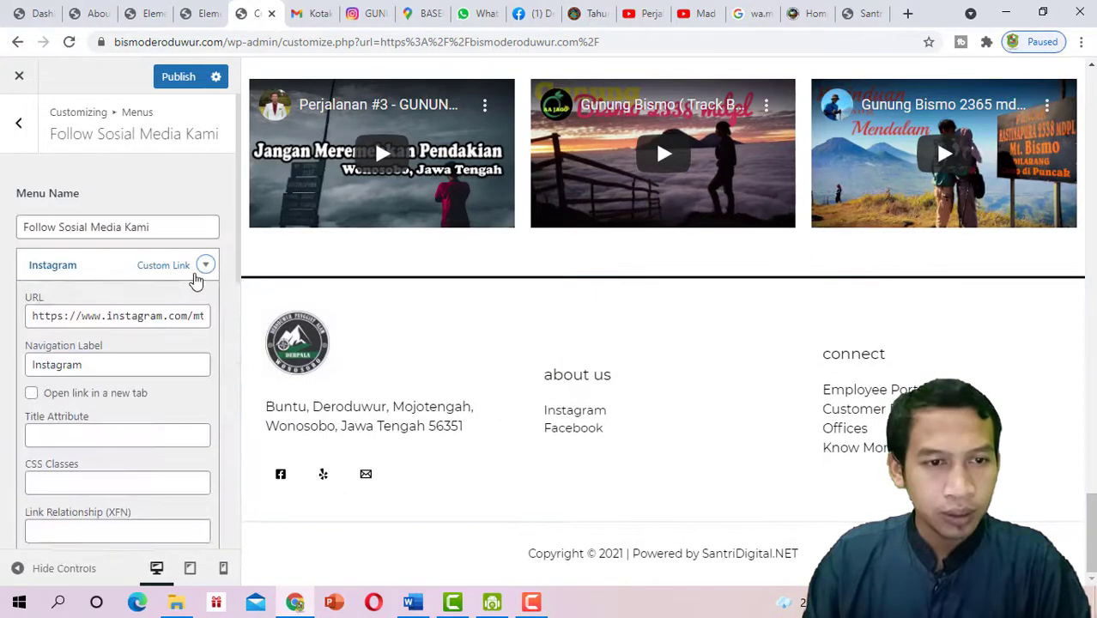
{"action": "left_click", "coordinate": [196, 277]}
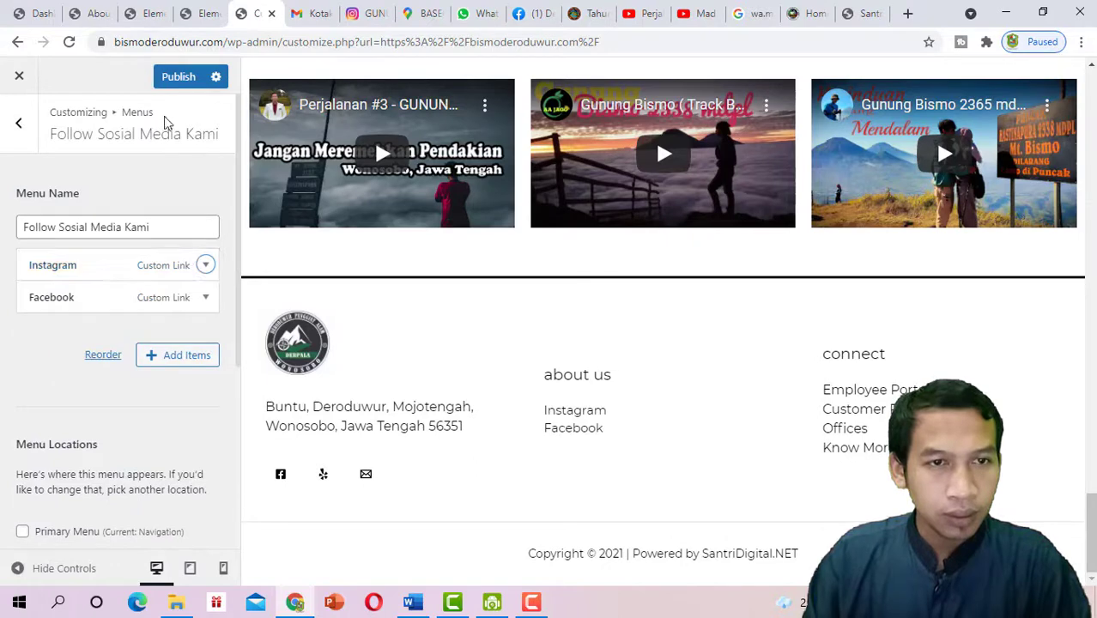
{"action": "scroll", "coordinate": [129, 317], "scroll_direction": "down", "scroll_amount": 2}
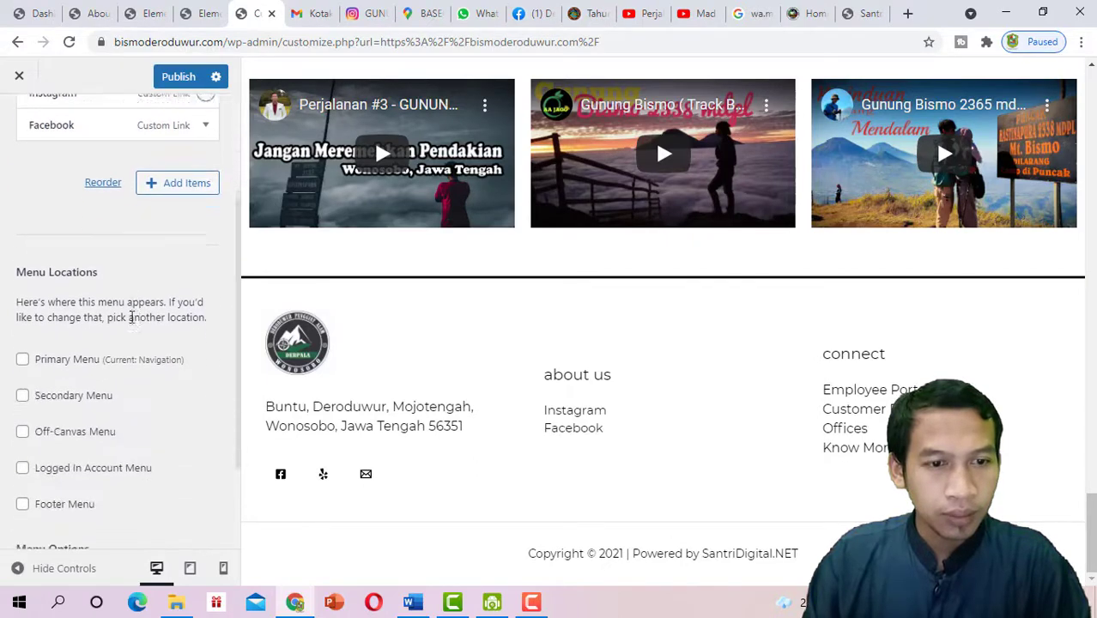
{"action": "scroll", "coordinate": [163, 220], "scroll_direction": "up", "scroll_amount": 2}
{"action": "left_click", "coordinate": [174, 76]}
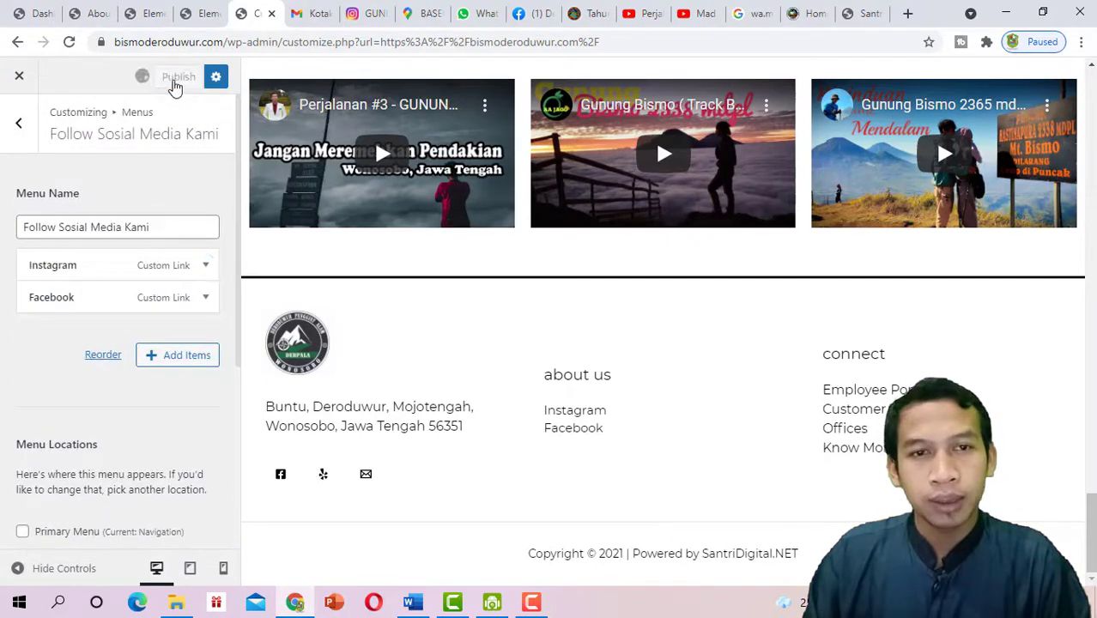
Remove the Offices and Know More items from the footer's connect menu
{"action": "left_click", "coordinate": [832, 357]}
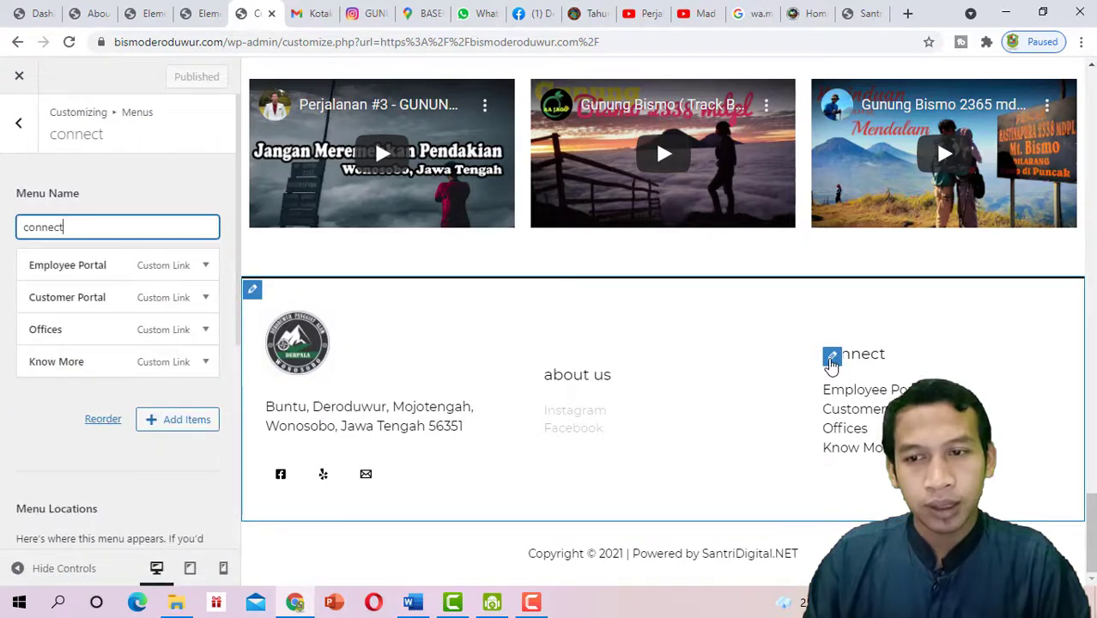
{"action": "left_click", "coordinate": [205, 331]}
{"action": "scroll", "coordinate": [130, 493], "scroll_direction": "down", "scroll_amount": 3}
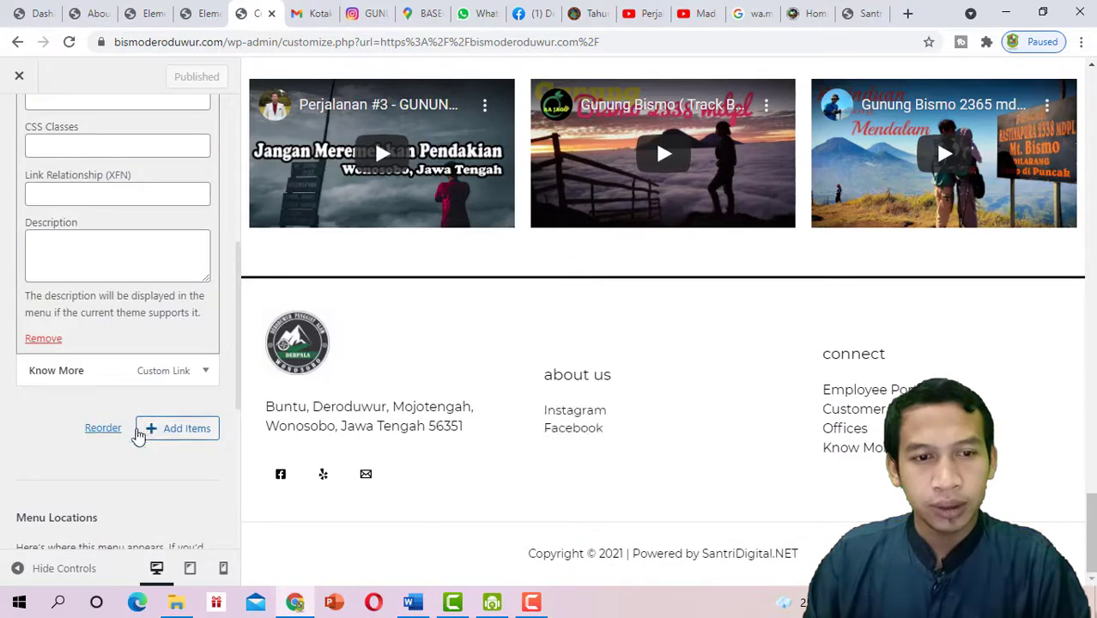
{"action": "left_click", "coordinate": [47, 340]}
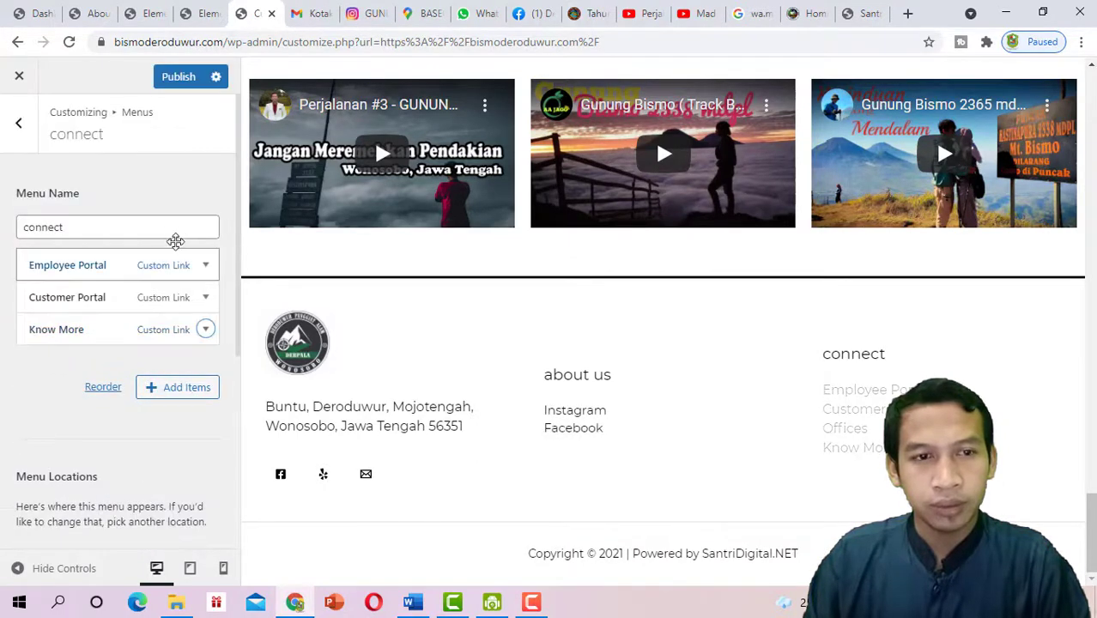
{"action": "left_click", "coordinate": [205, 328]}
{"action": "scroll", "coordinate": [101, 446], "scroll_direction": "down", "scroll_amount": 3}
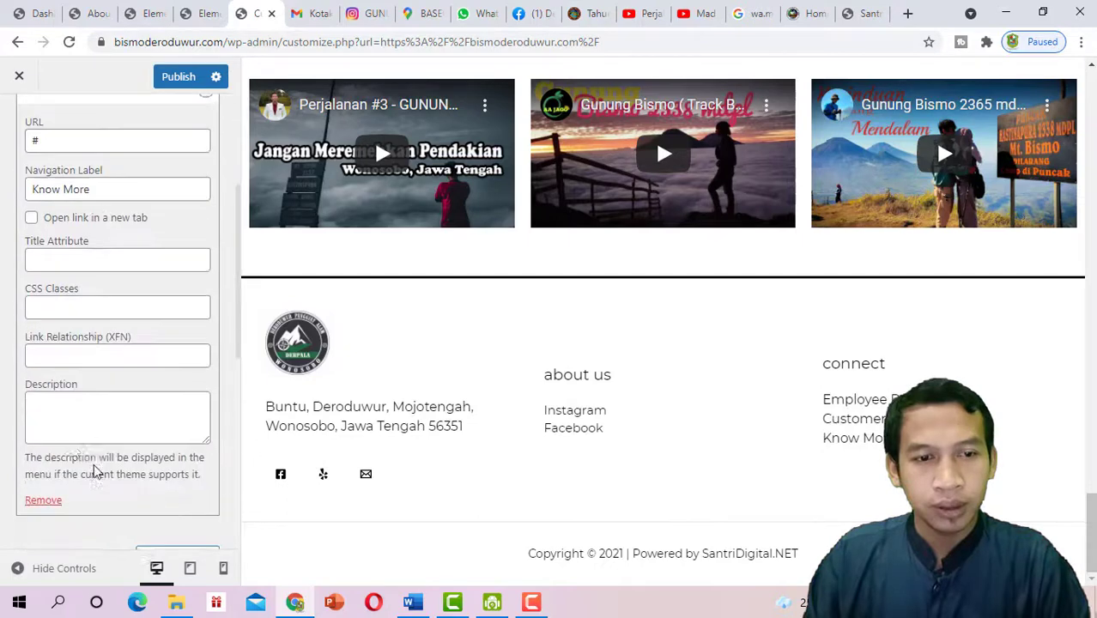
{"action": "left_click", "coordinate": [47, 500]}
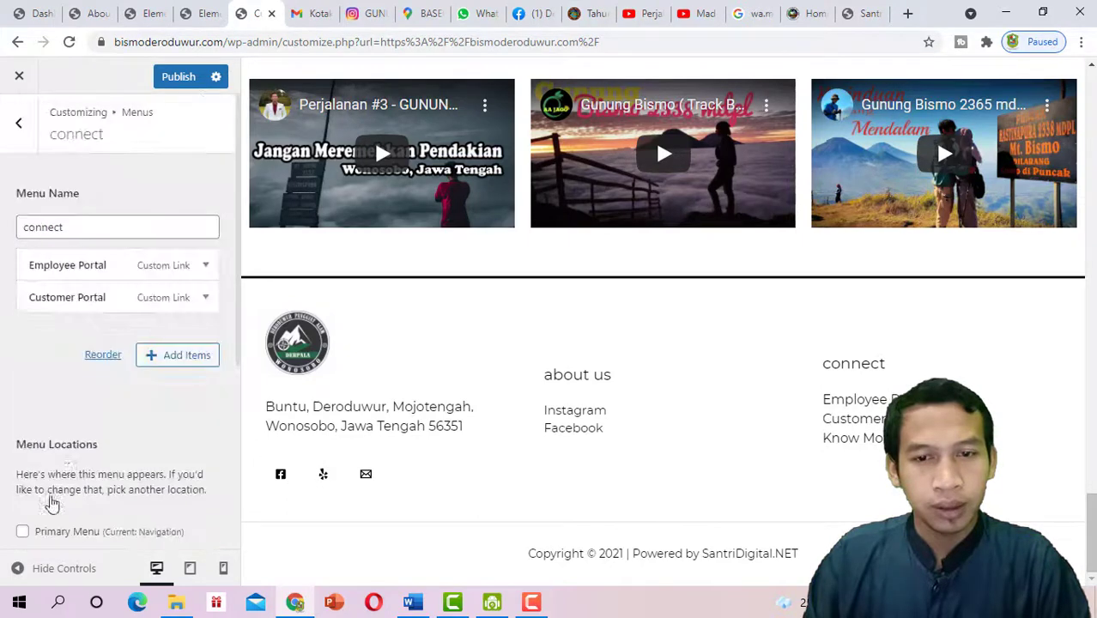
Expand the Employee Portal item's settings and rename the connect menu as "Link Penting"
{"action": "left_click", "coordinate": [205, 268]}
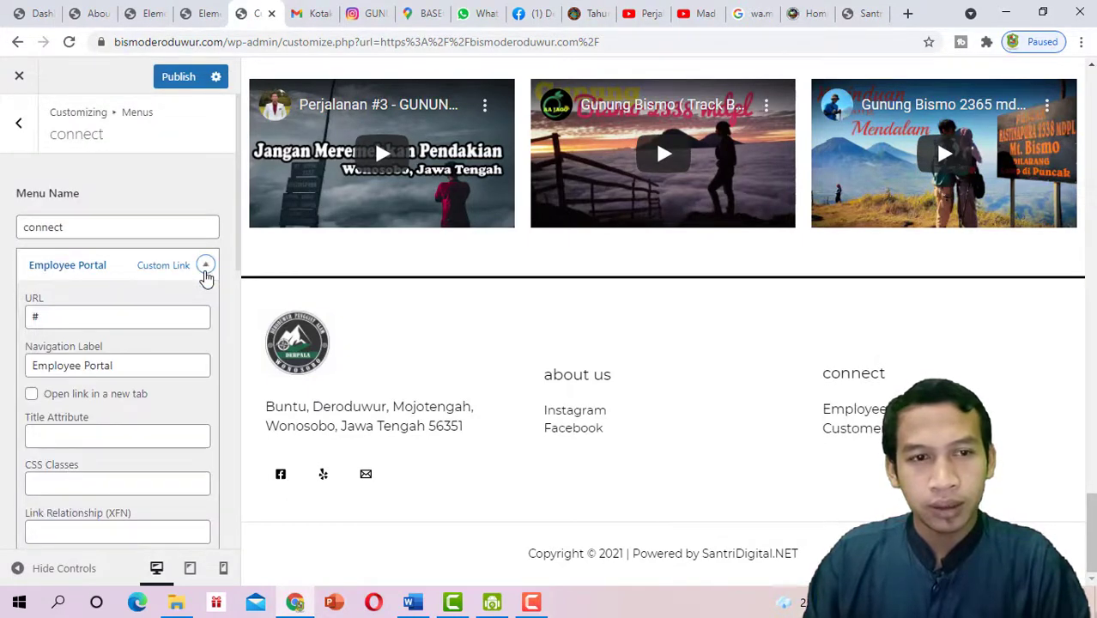
{"action": "left_click_drag", "start_coordinate": [121, 227], "coordinate": [24, 225]}
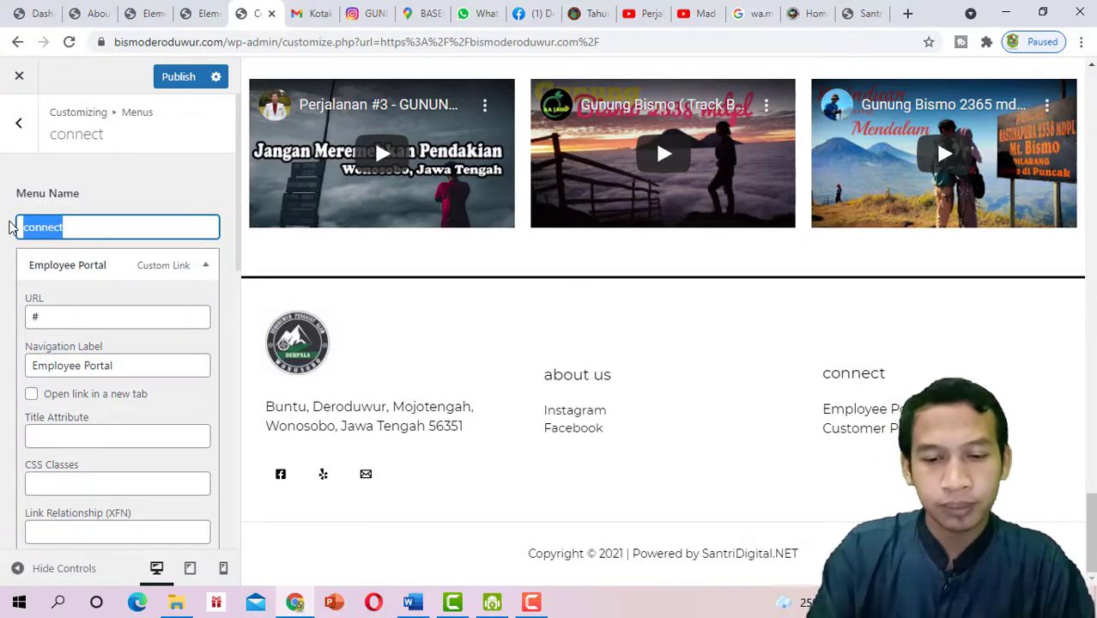
{"action": "type", "text": "Link P"}
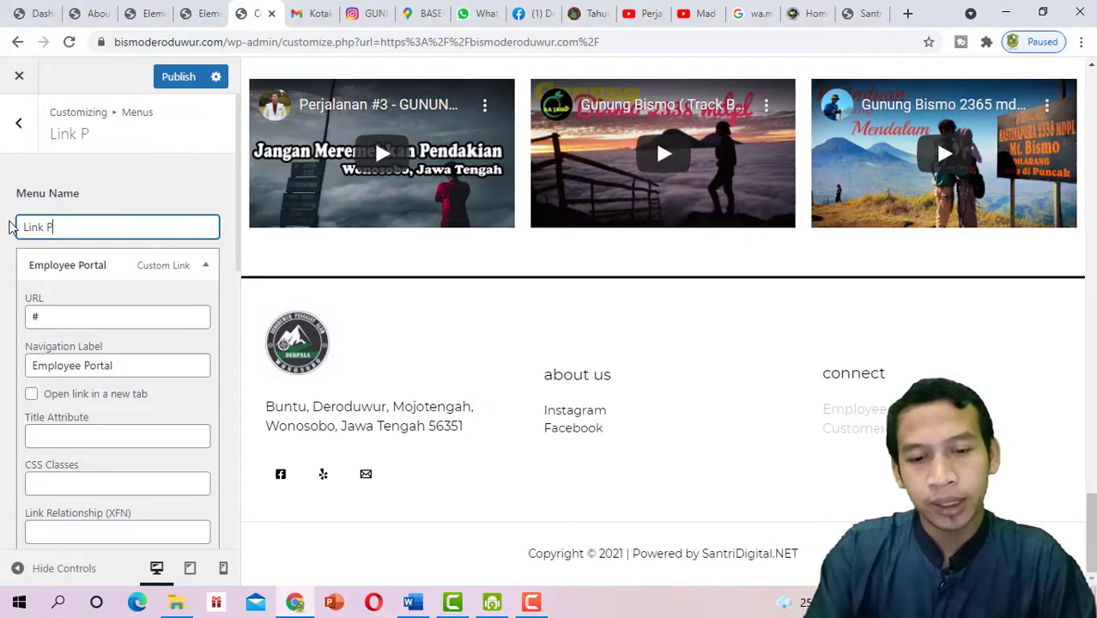
{"action": "type", "text": "enting"}
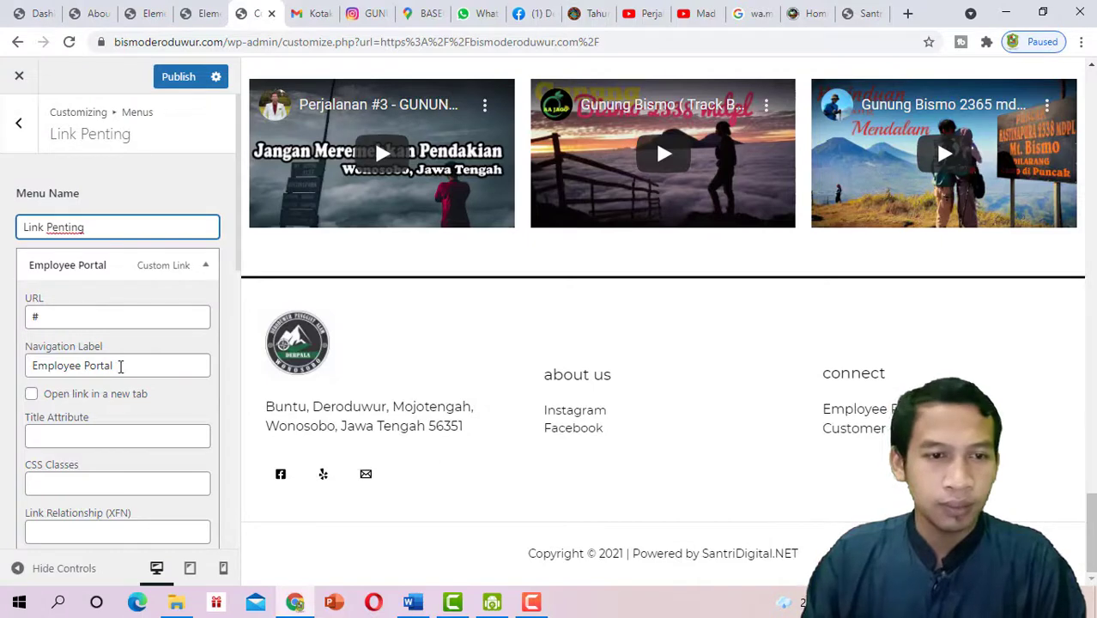
Replace the Employee Portal item's navigation label with "Home" in the Link Penting menu
{"action": "left_click_drag", "start_coordinate": [119, 368], "coordinate": [24, 364]}
{"action": "type", "text": "A"}
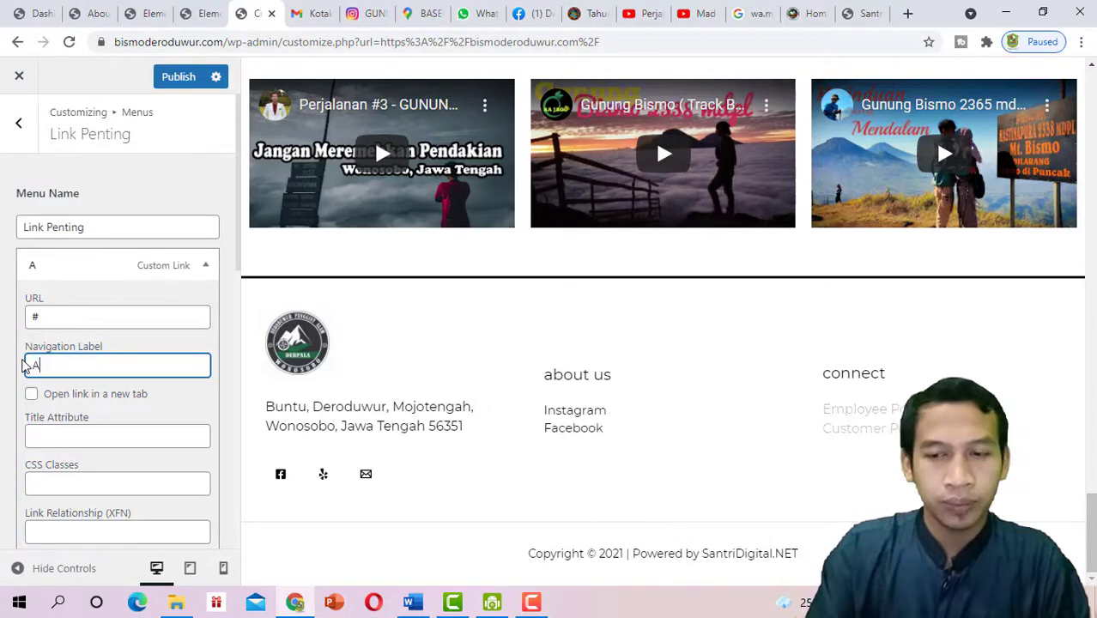
{"action": "key", "text": "BackSpace"}
{"action": "type", "text": "Con"}
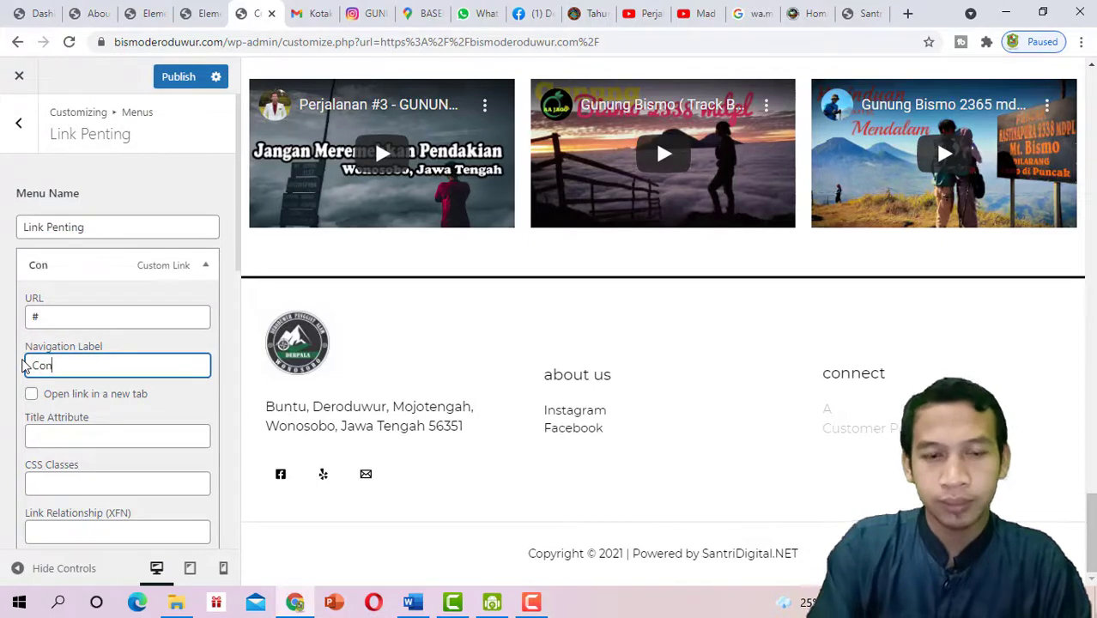
{"action": "type", "text": "t"}
{"action": "key", "text": "BackSpace"}
{"action": "key", "text": "BackSpace"}
{"action": "key", "text": "BackSpace"}
{"action": "key", "text": "BackSpace"}
{"action": "type", "text": "Home"}
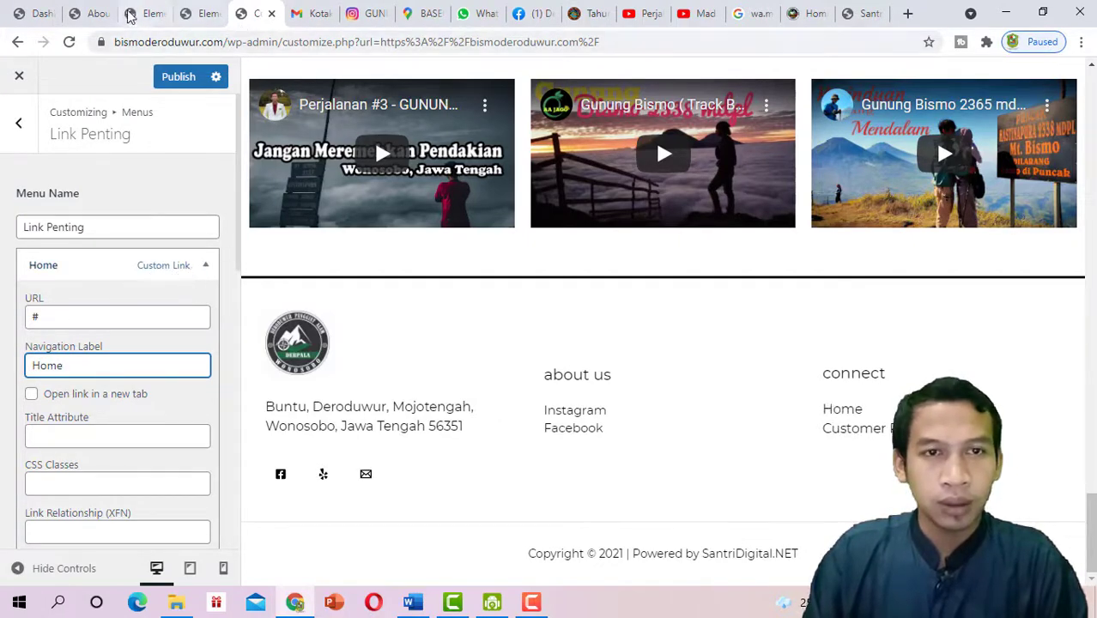
{"action": "left_click", "coordinate": [88, 13]}
{"action": "scroll", "coordinate": [208, 106], "scroll_direction": "up", "scroll_amount": 2}
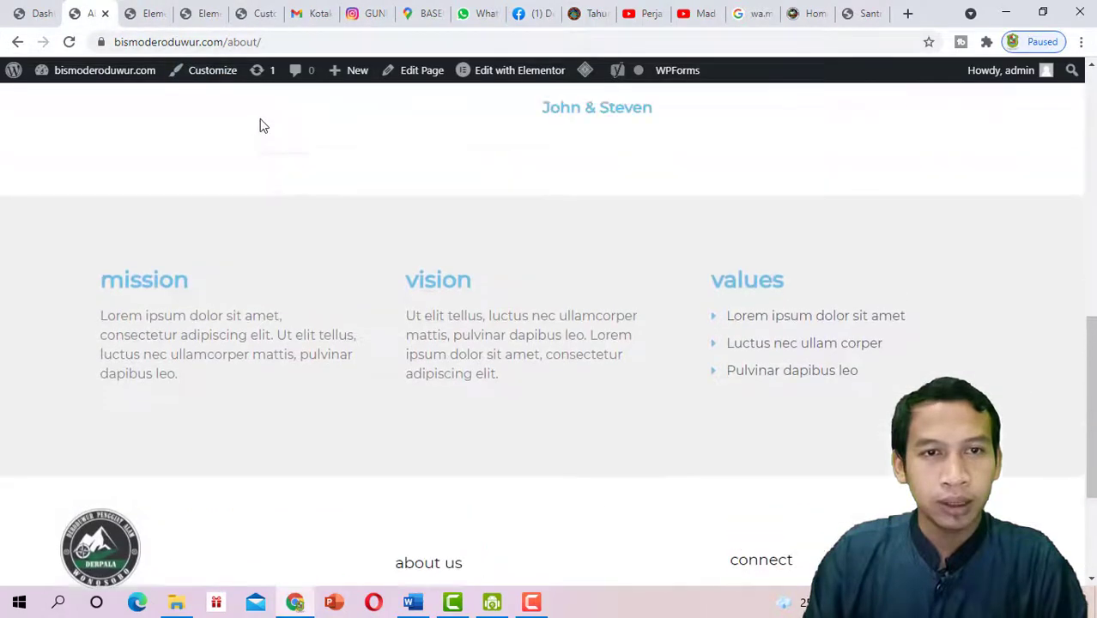
{"action": "left_click_drag", "start_coordinate": [1091, 344], "coordinate": [1088, 108]}
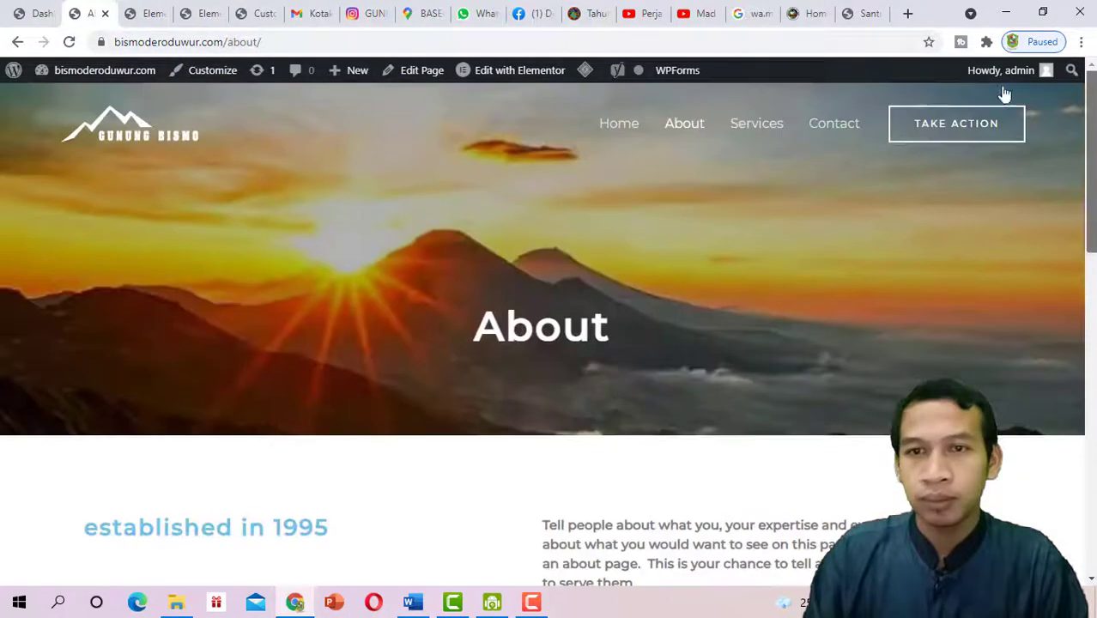
{"action": "left_click", "coordinate": [618, 126]}
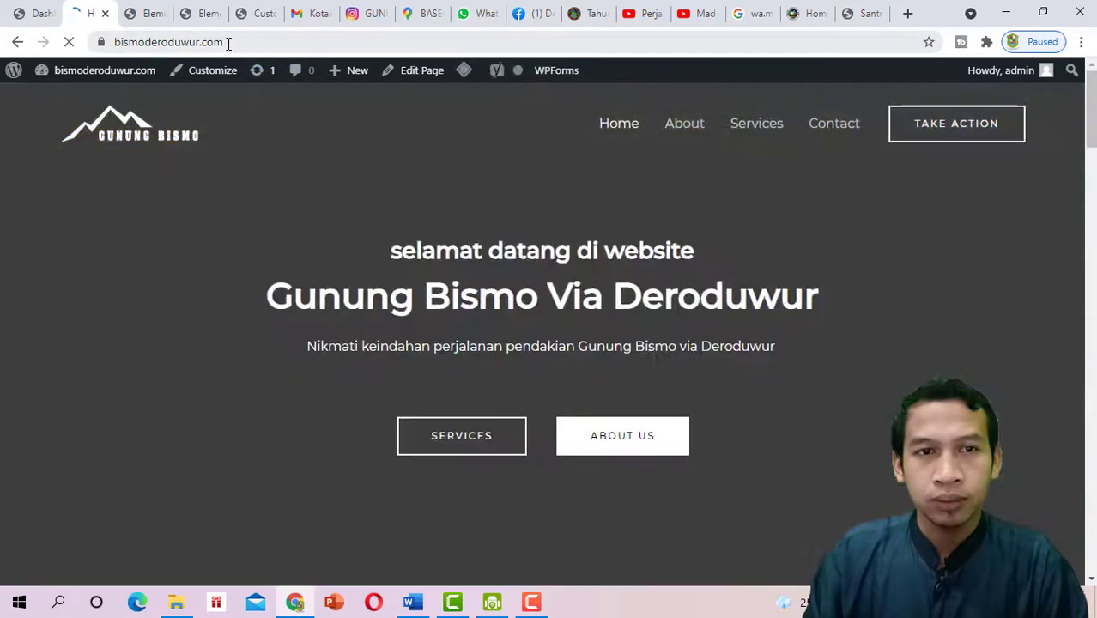
{"action": "left_click", "coordinate": [225, 41]}
{"action": "key", "text": "ctrl+c"}
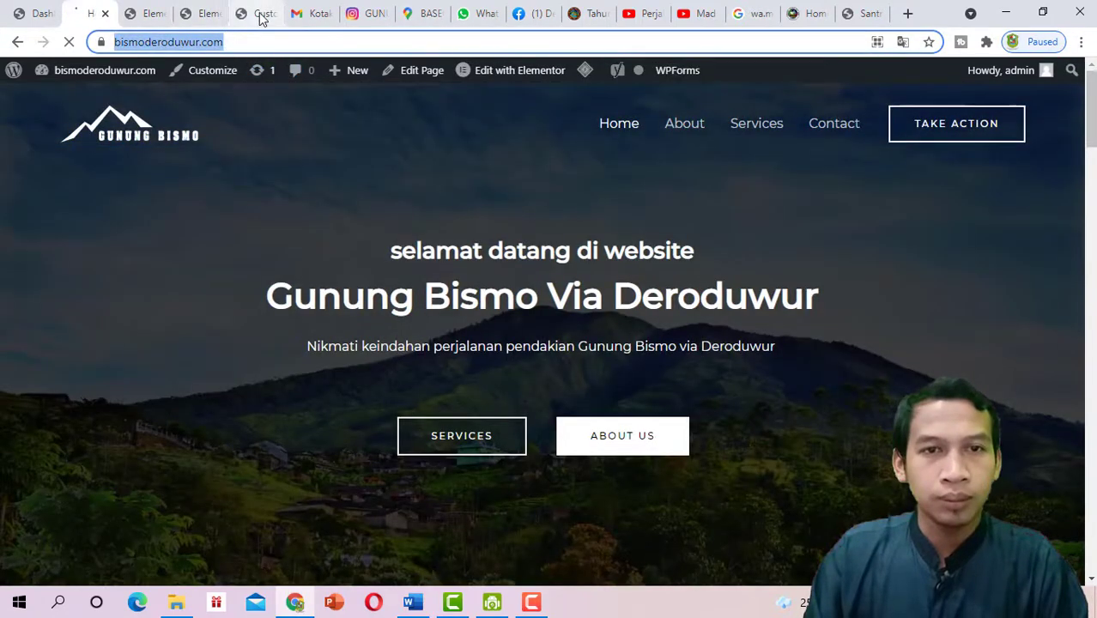
{"action": "left_click", "coordinate": [260, 14]}
{"action": "left_click_drag", "start_coordinate": [64, 317], "coordinate": [26, 319]}
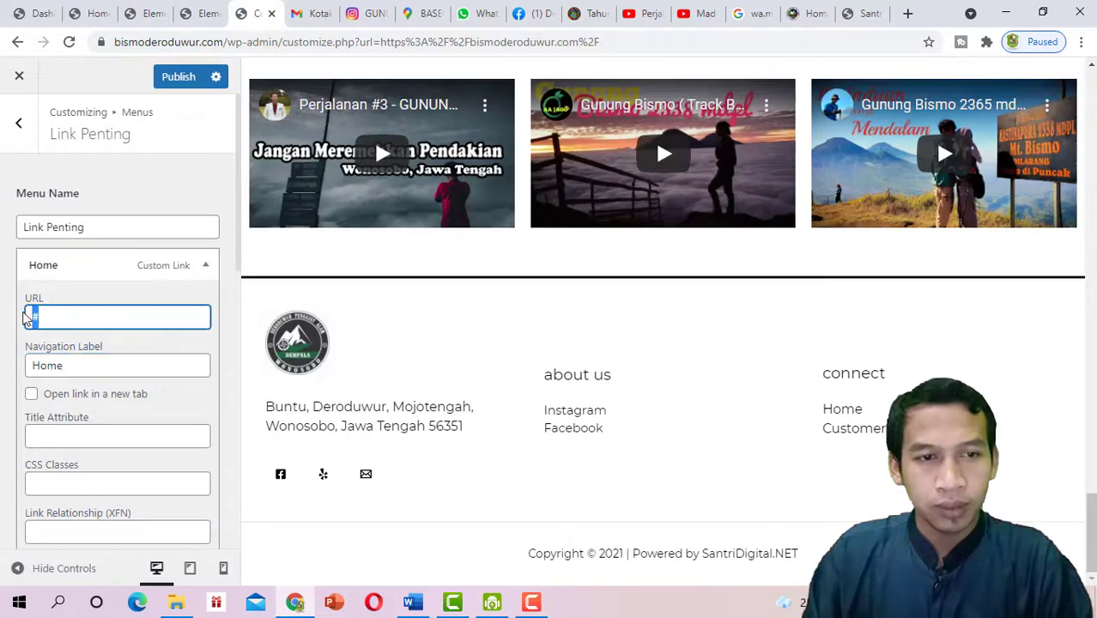
{"action": "key", "text": "ctrl+v"}
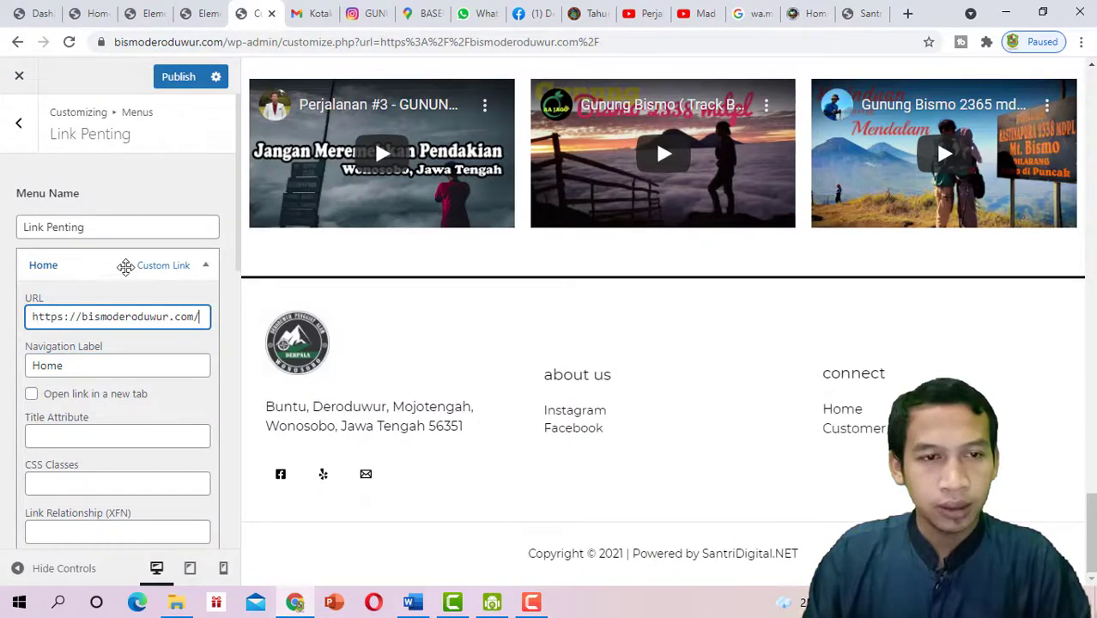
{"action": "left_click", "coordinate": [126, 267]}
{"action": "left_click", "coordinate": [205, 268]}
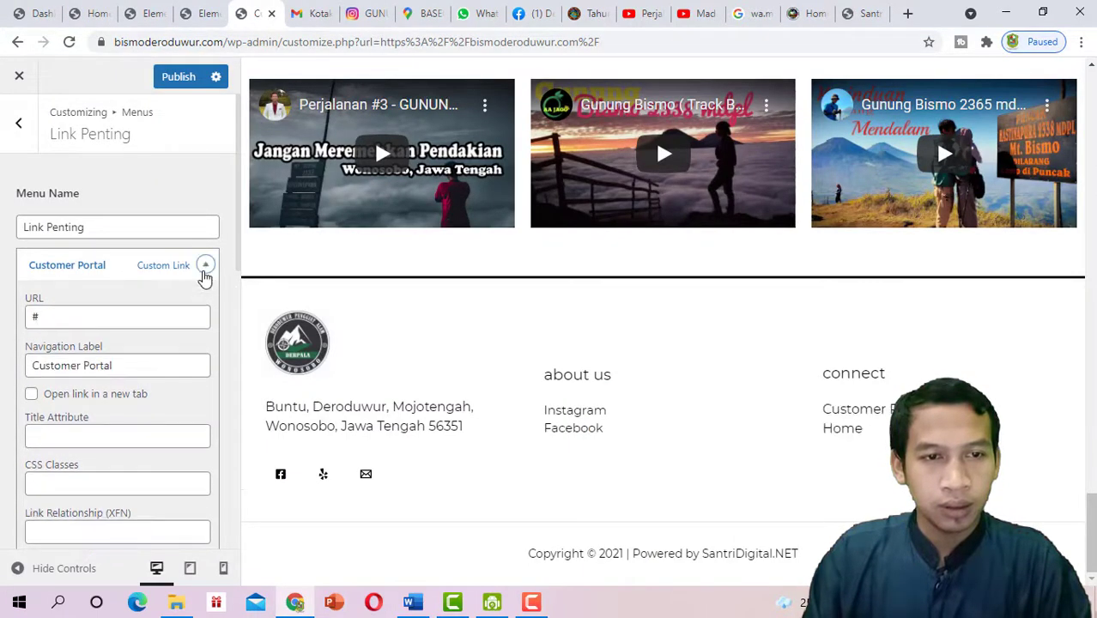
{"action": "left_click", "coordinate": [204, 269]}
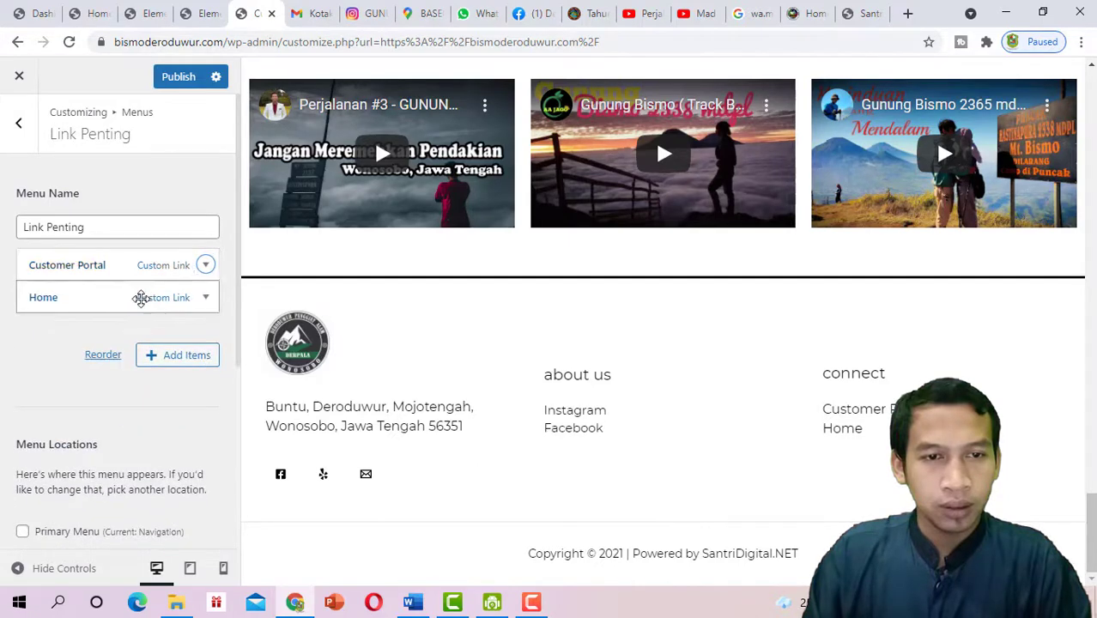
Move the Home item above Customer Portal in the Link Penting menu
{"action": "left_click_drag", "start_coordinate": [144, 268], "coordinate": [103, 265]}
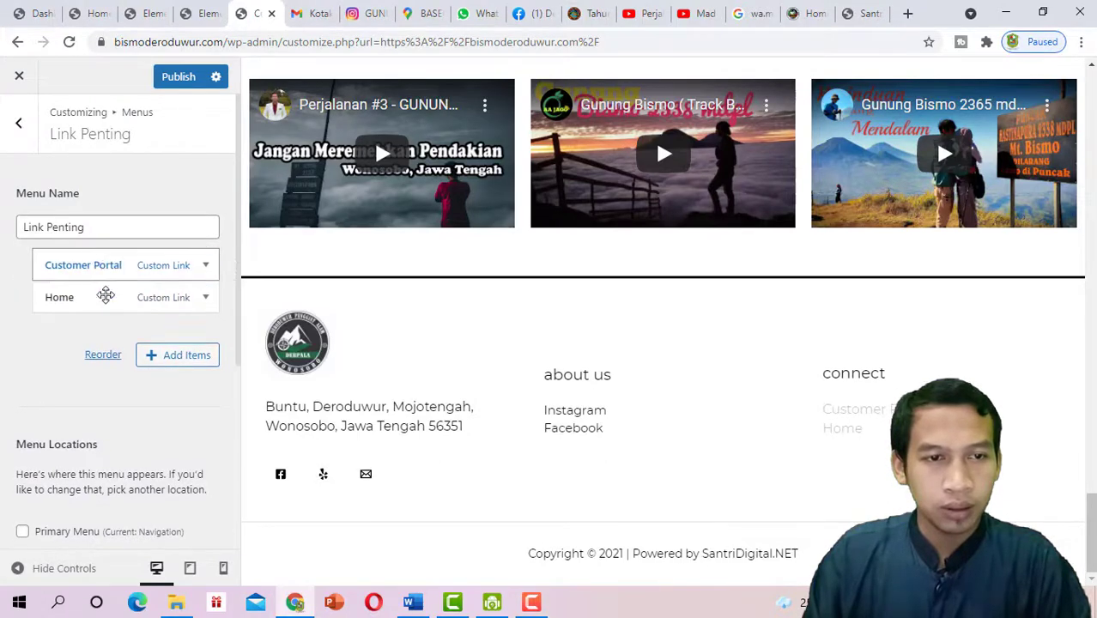
{"action": "left_click", "coordinate": [105, 293]}
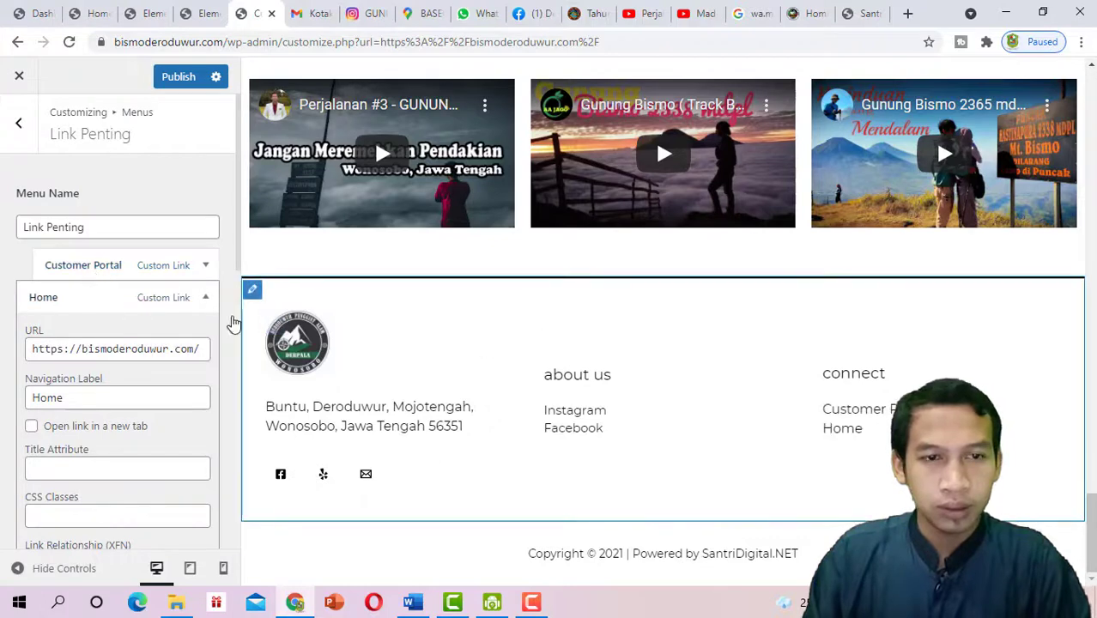
{"action": "left_click", "coordinate": [104, 290]}
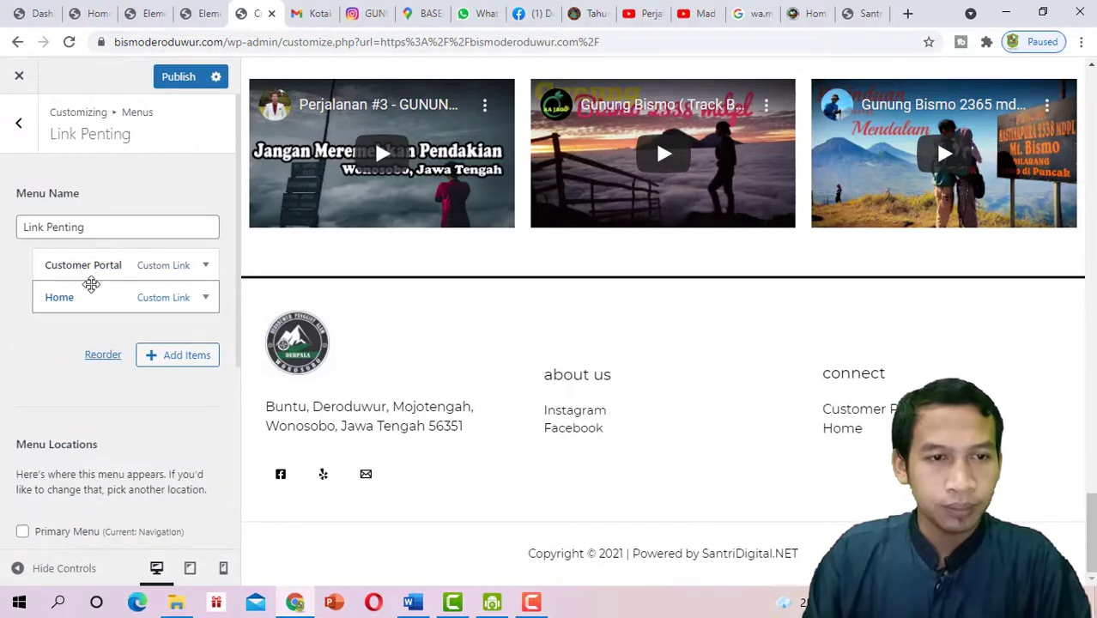
{"action": "mouse_move", "coordinate": [85, 267]}
{"action": "left_mouse_down"}
{"action": "mouse_move", "coordinate": [54, 259]}
{"action": "mouse_move", "coordinate": [72, 265]}
{"action": "left_mouse_up"}
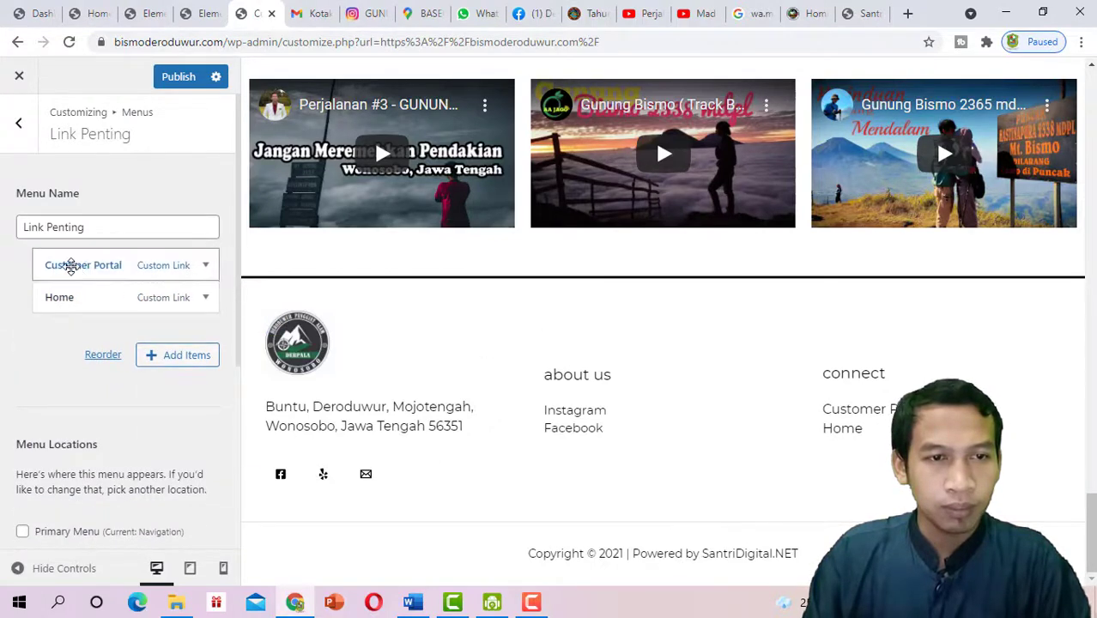
{"action": "left_click", "coordinate": [86, 289]}
{"action": "left_click", "coordinate": [90, 293]}
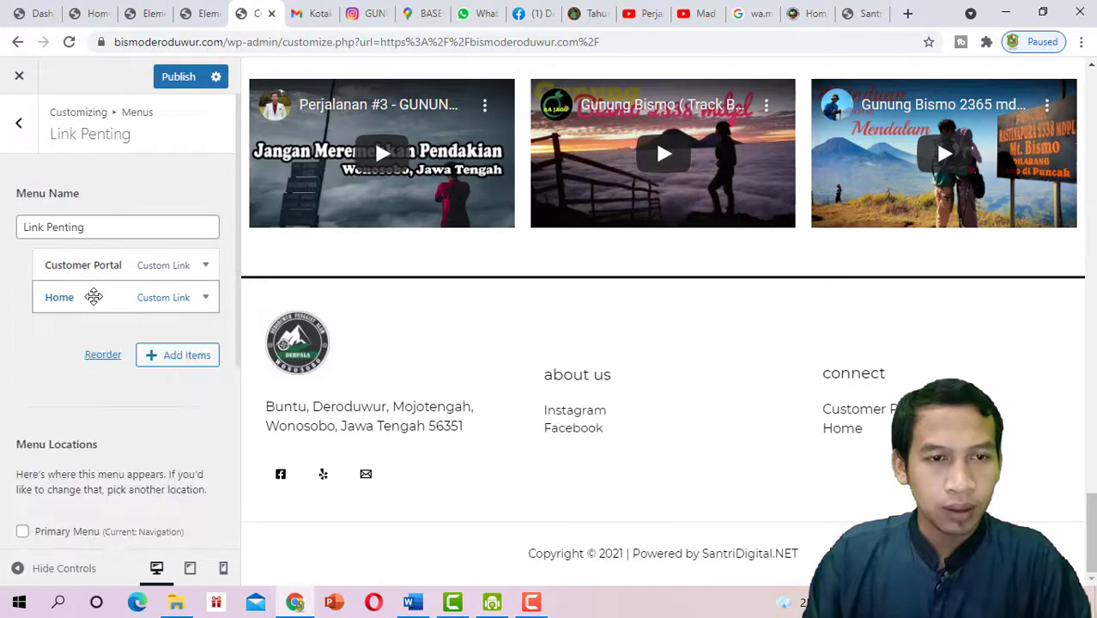
{"action": "left_click_drag", "start_coordinate": [102, 295], "coordinate": [102, 304]}
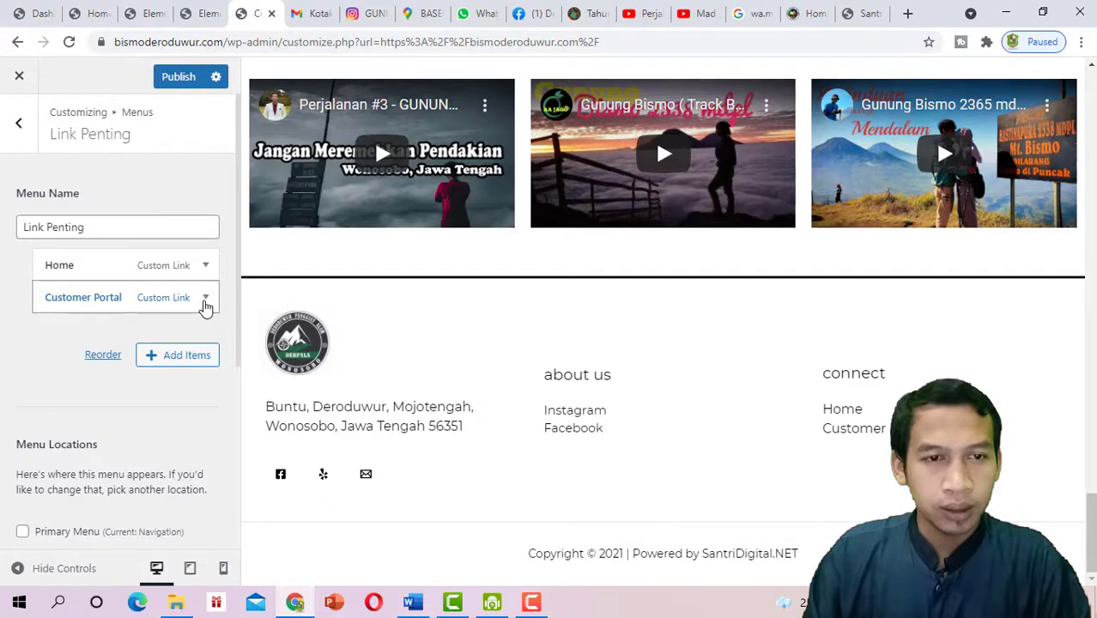
Set the Customer Portal item's URL to the bismoderoduwur.com/contact/ address copied from the site's Contact page
{"action": "left_click", "coordinate": [97, 19]}
{"action": "left_click", "coordinate": [824, 125]}
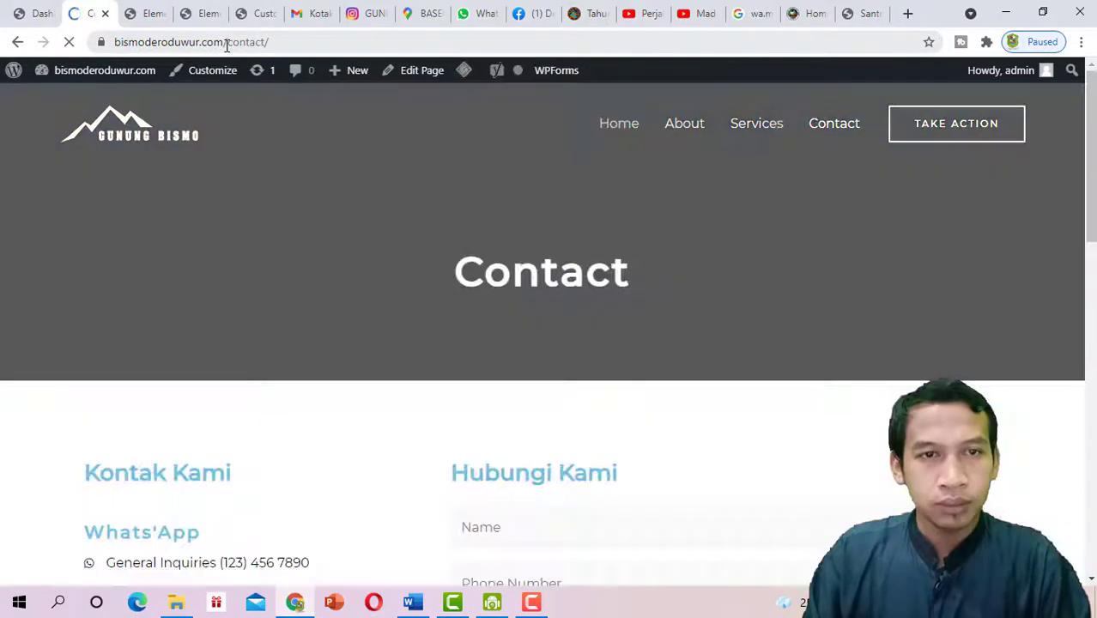
{"action": "left_click", "coordinate": [226, 43]}
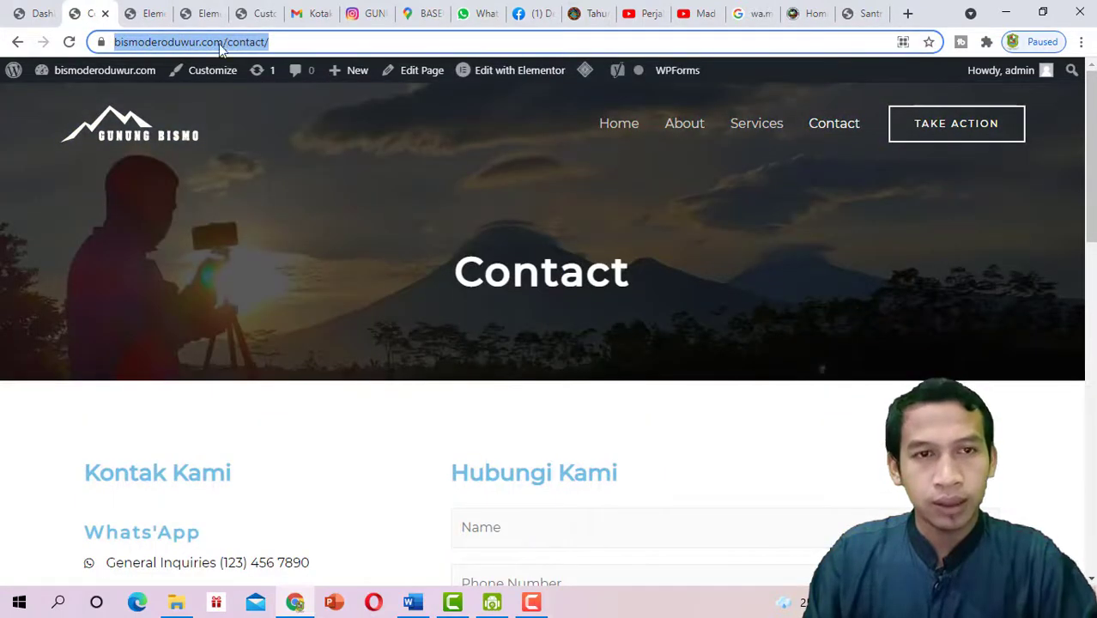
{"action": "left_click", "coordinate": [152, 14]}
{"action": "left_click", "coordinate": [204, 14]}
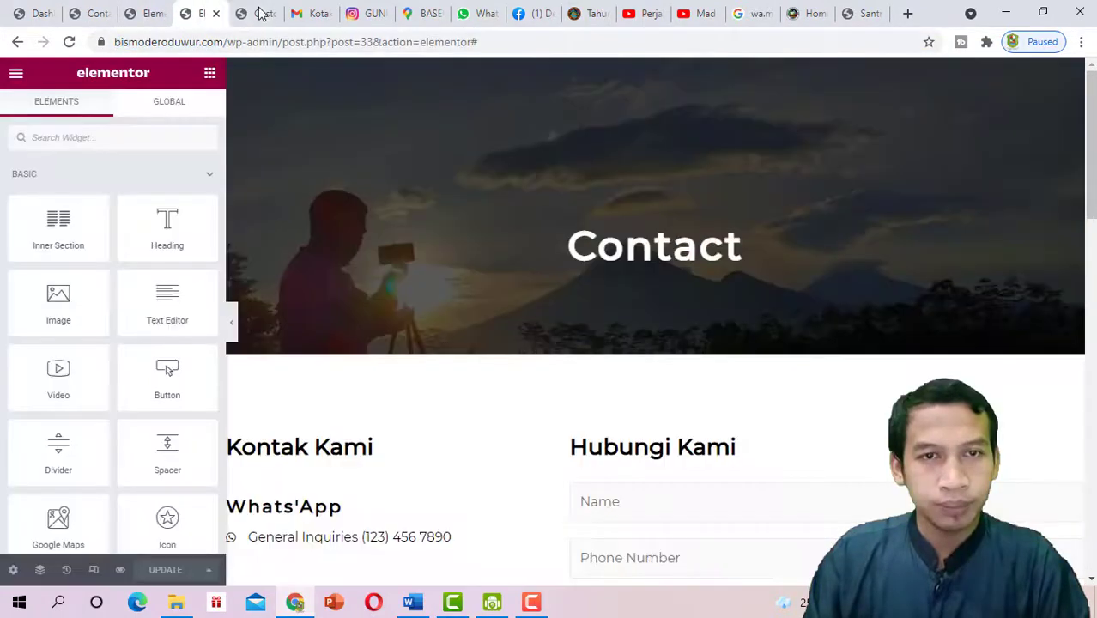
{"action": "left_click", "coordinate": [260, 14]}
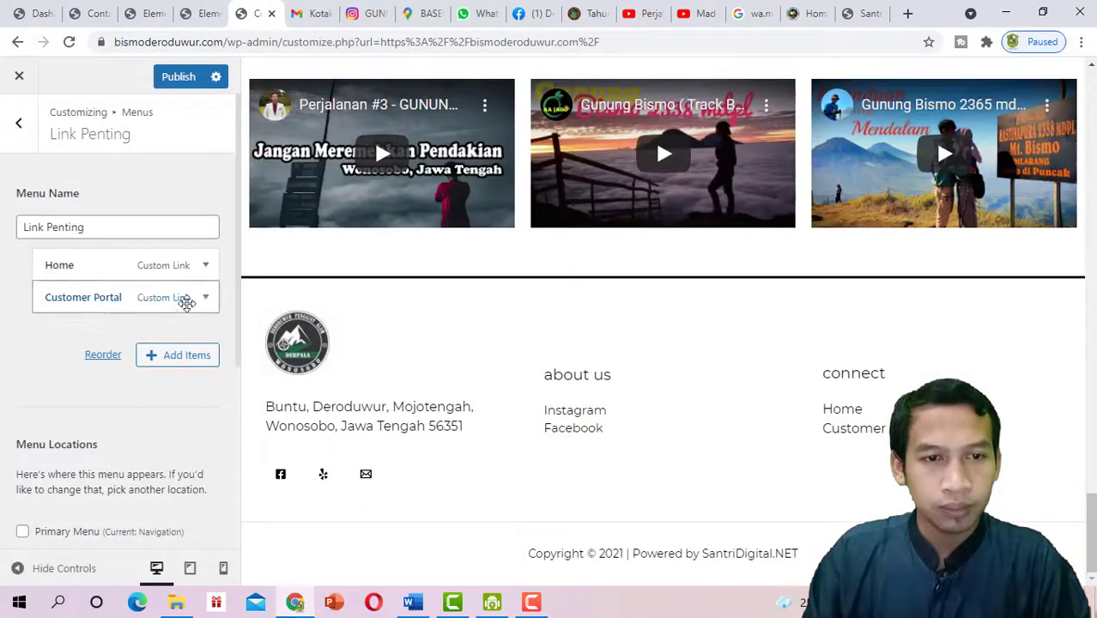
{"action": "left_click", "coordinate": [205, 300]}
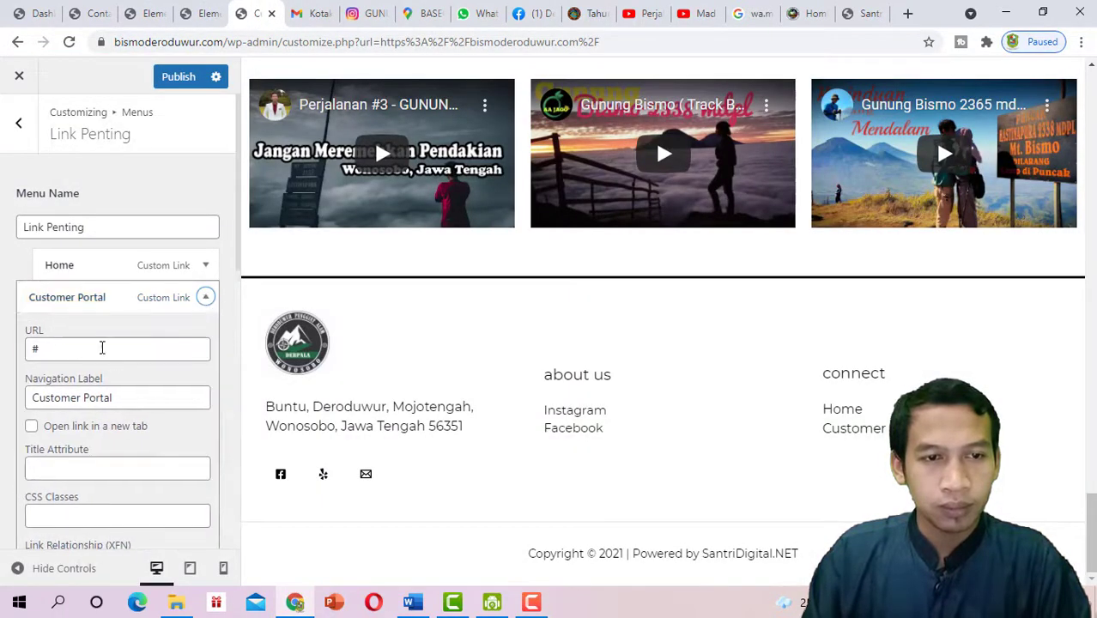
{"action": "left_click_drag", "start_coordinate": [102, 348], "coordinate": [35, 344]}
{"action": "key", "text": "ctrl+v"}
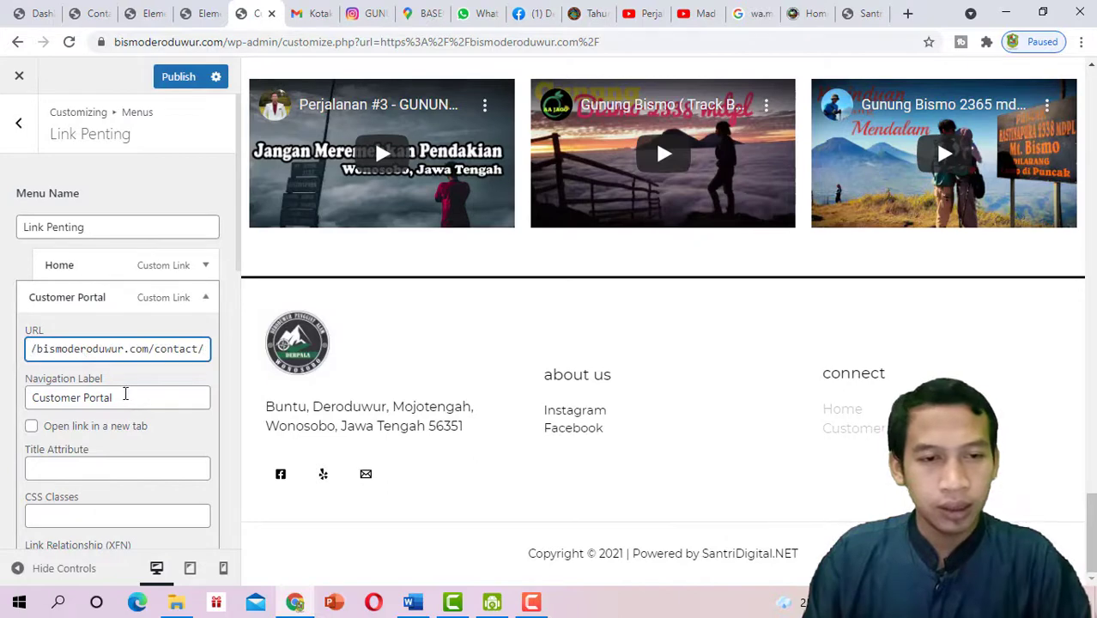
Change the Customer Portal item's navigation label to "Kontak Kami"
{"action": "left_click_drag", "start_coordinate": [126, 393], "coordinate": [31, 386]}
{"action": "type", "text": "C"}
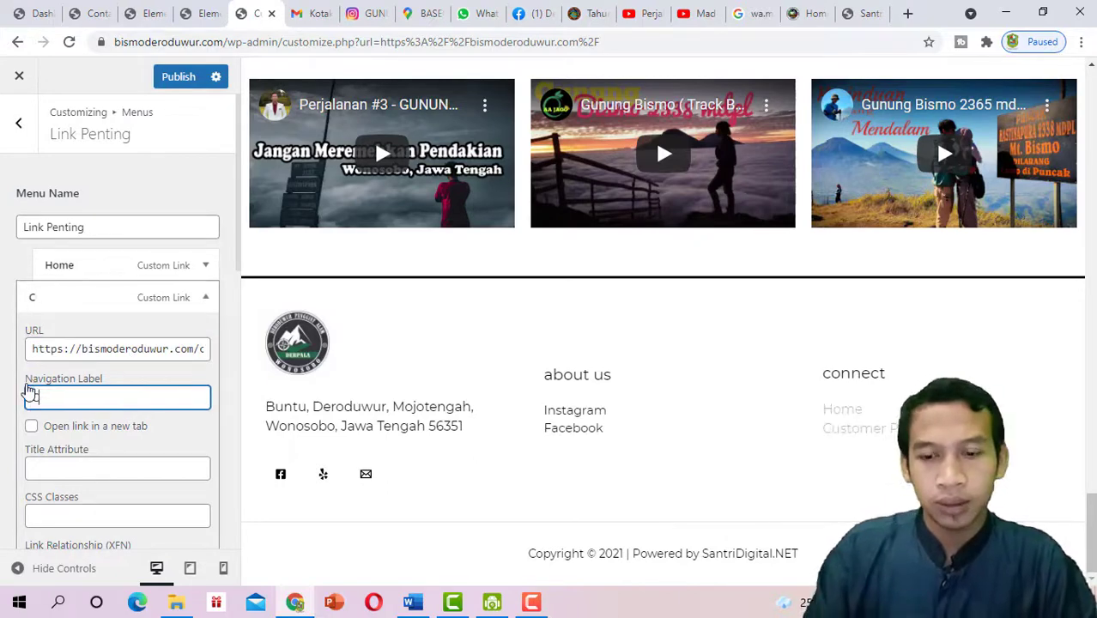
{"action": "type", "text": "onta"}
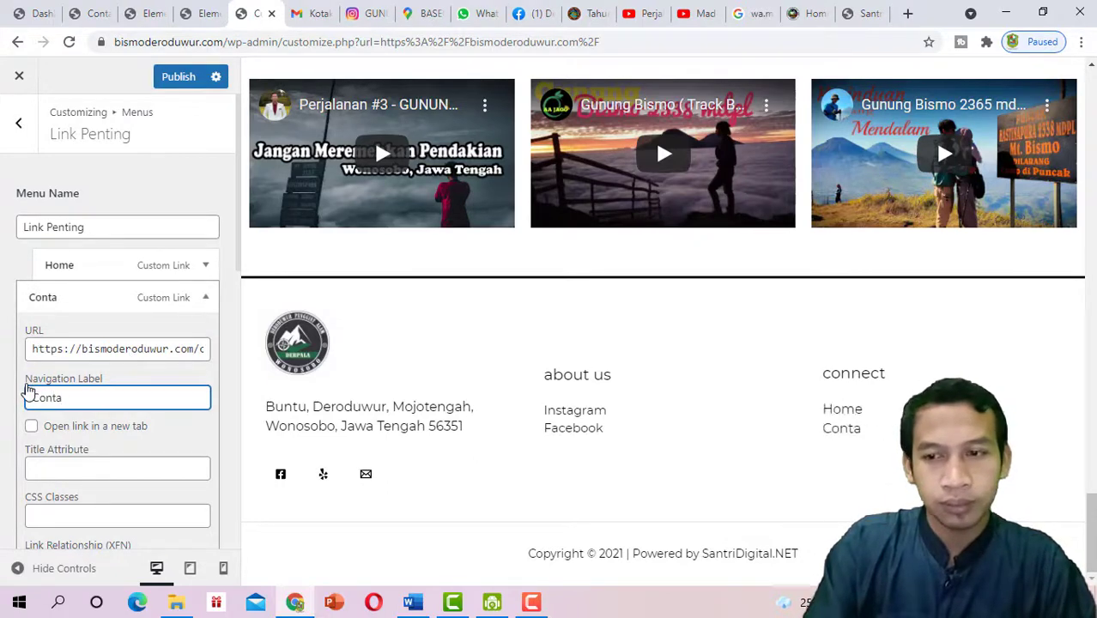
{"action": "type", "text": "k"}
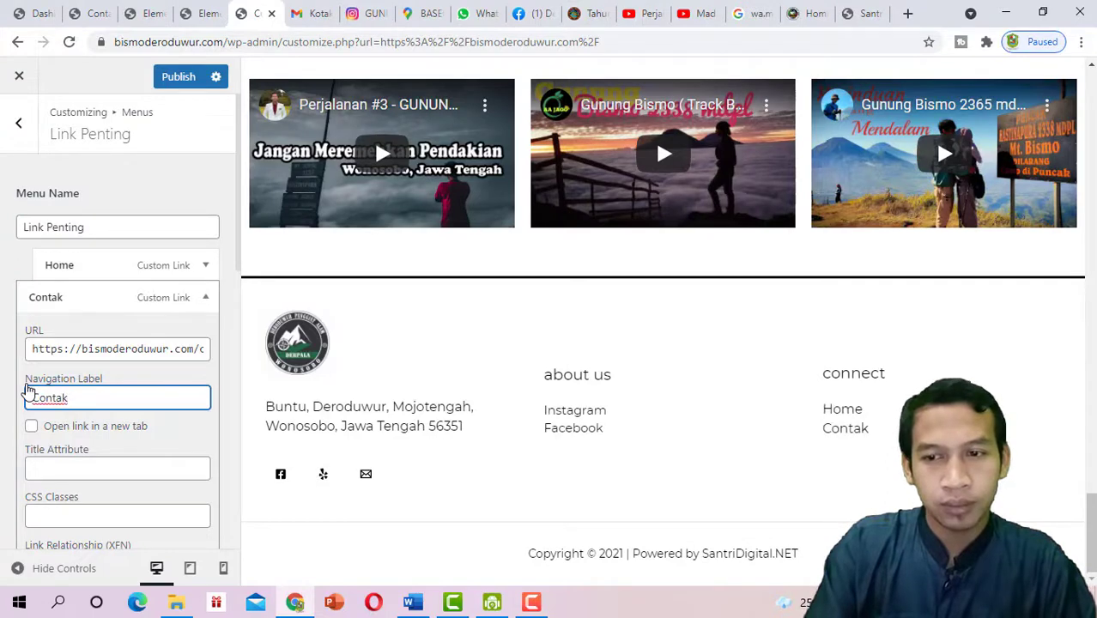
{"action": "key", "text": "BackSpace"}
{"action": "key", "text": "BackSpace"}
{"action": "key", "text": "BackSpace"}
{"action": "key", "text": "BackSpace"}
{"action": "key", "text": "BackSpace"}
{"action": "key", "text": "BackSpace"}
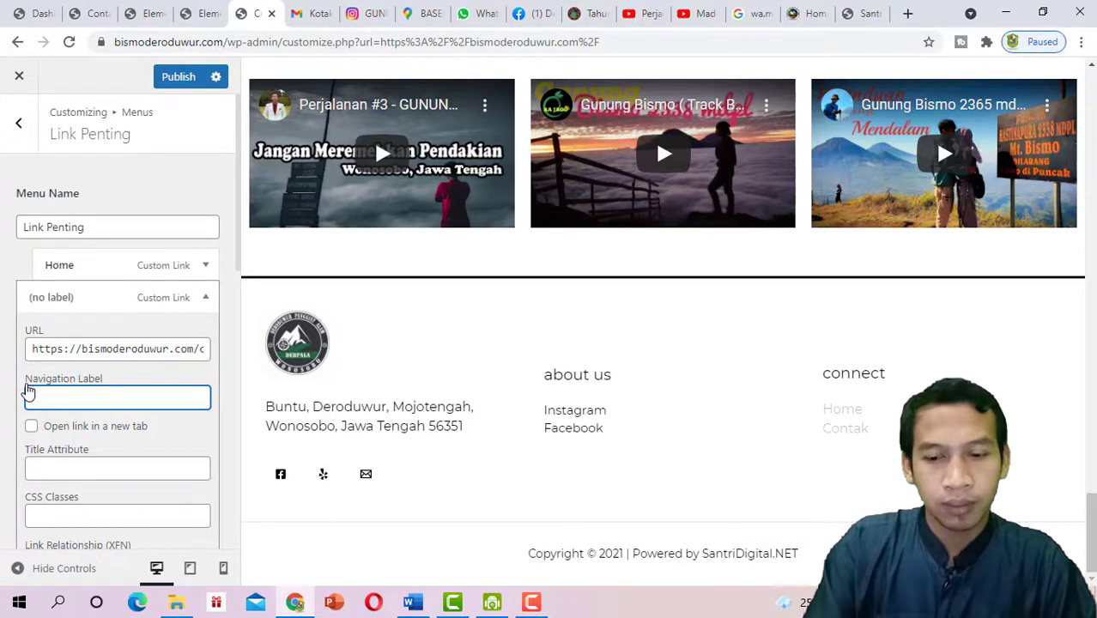
{"action": "type", "text": "Kontak "}
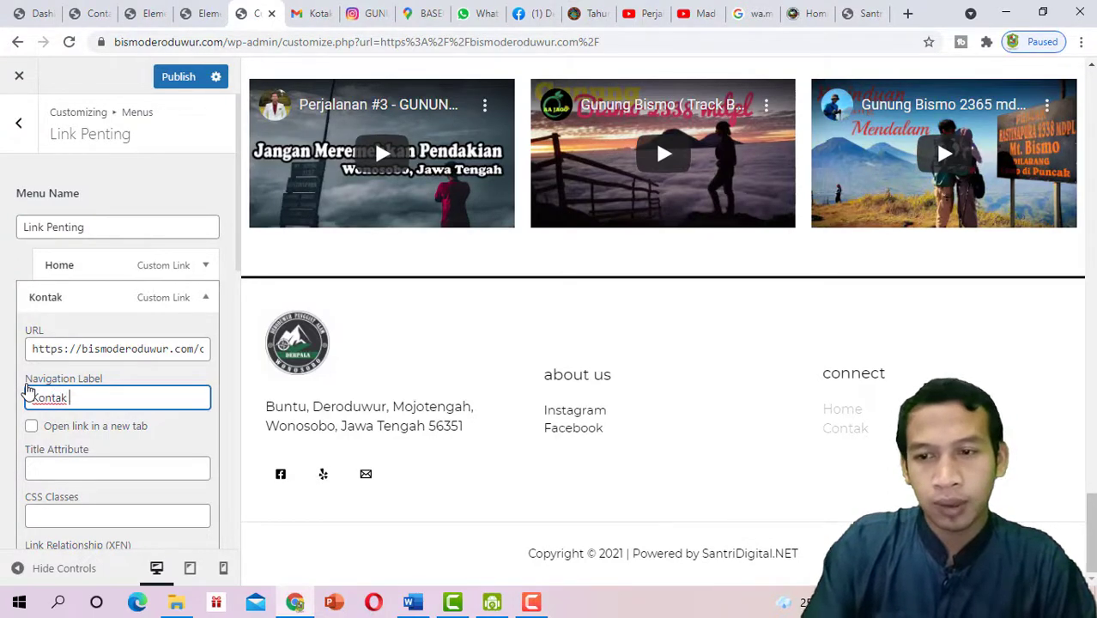
{"action": "type", "text": "Kami"}
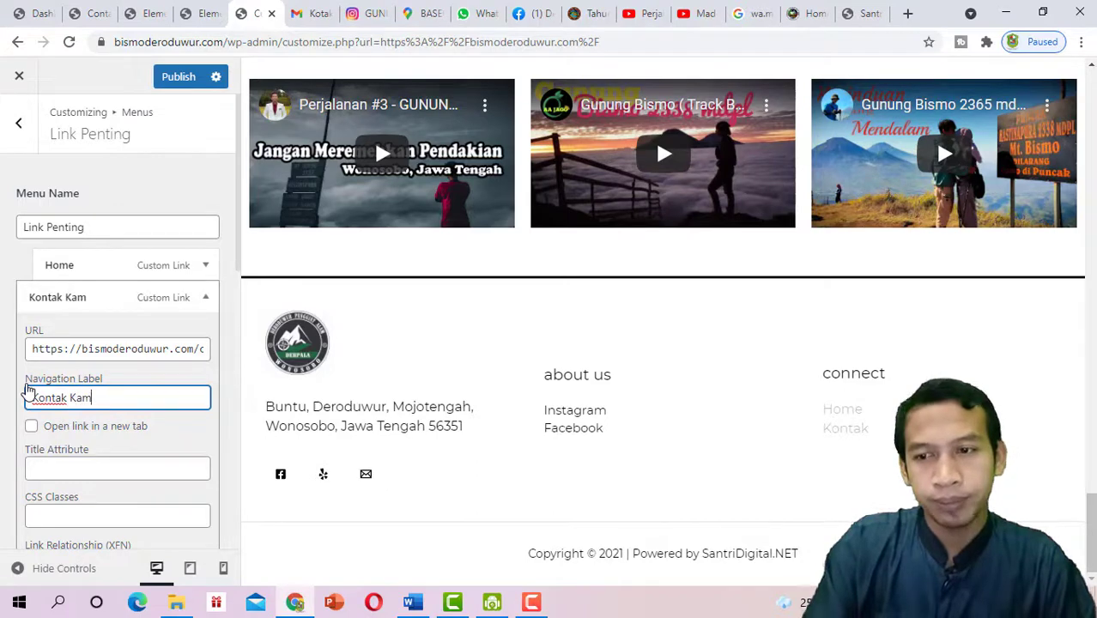
{"action": "left_click", "coordinate": [206, 300]}
{"action": "left_click", "coordinate": [206, 301]}
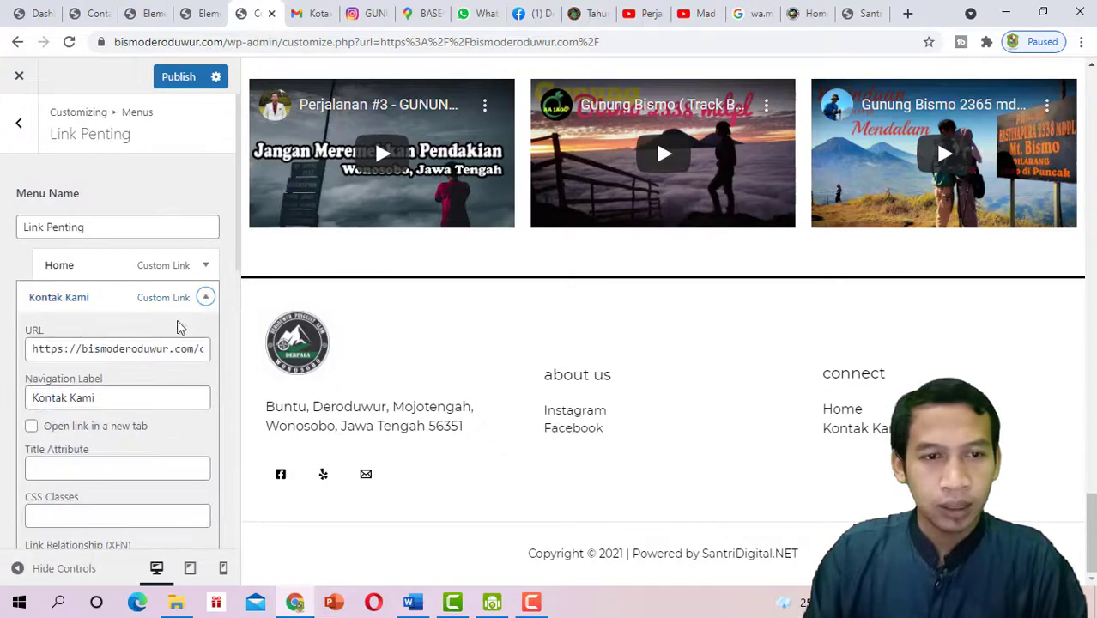
Rename the contact page item's navigation label as "Hubungi Kami" and publish the Link Penting menu changes
{"action": "left_click_drag", "start_coordinate": [127, 391], "coordinate": [4, 399]}
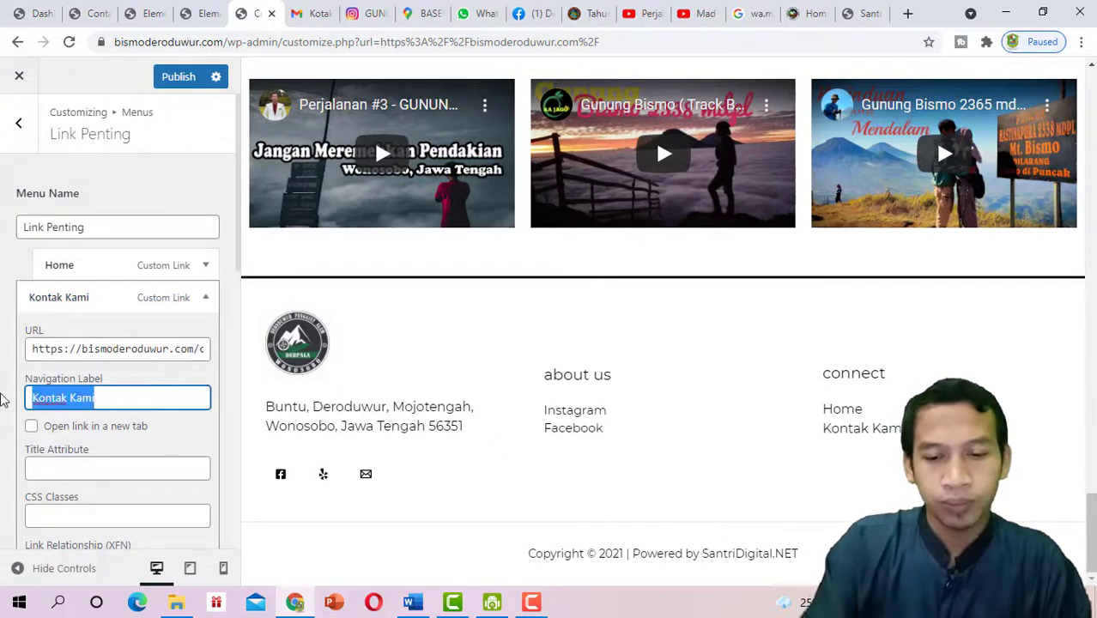
{"action": "type", "text": "Hubungi K"}
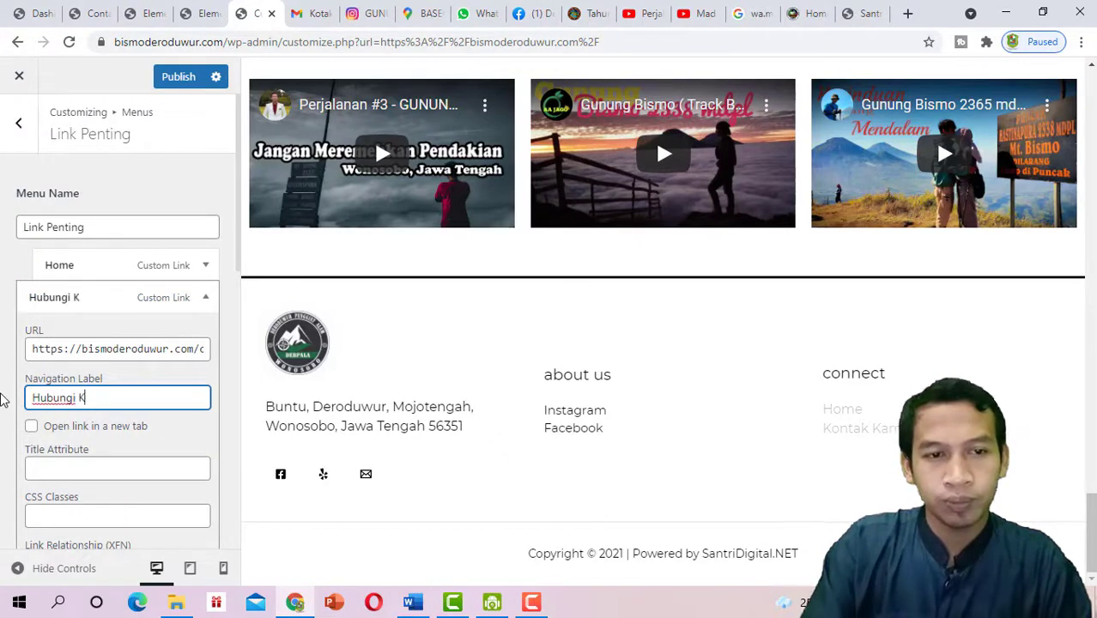
{"action": "left_click", "coordinate": [206, 298]}
{"action": "scroll", "coordinate": [884, 382], "scroll_direction": "up", "scroll_amount": 1}
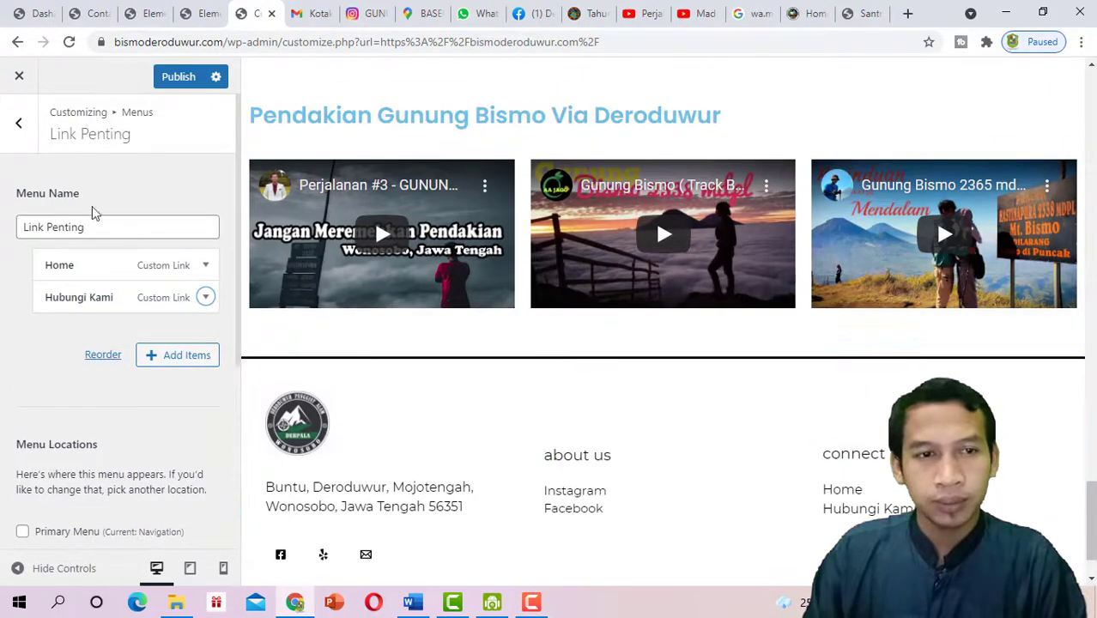
{"action": "left_click", "coordinate": [168, 85]}
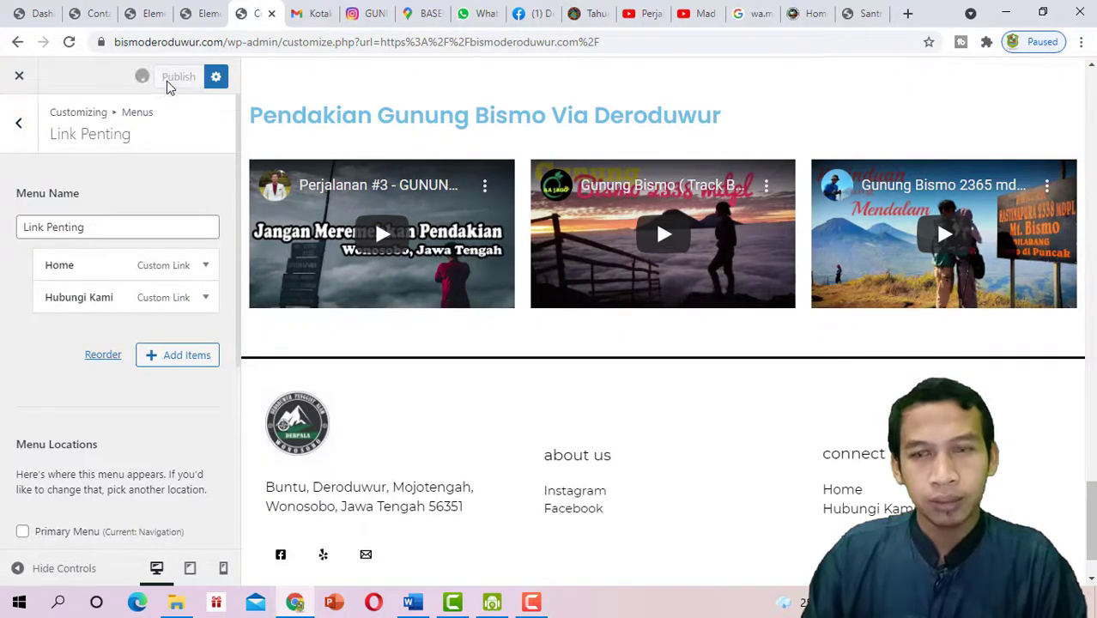
{"action": "scroll", "coordinate": [391, 166], "scroll_direction": "down", "scroll_amount": 1}
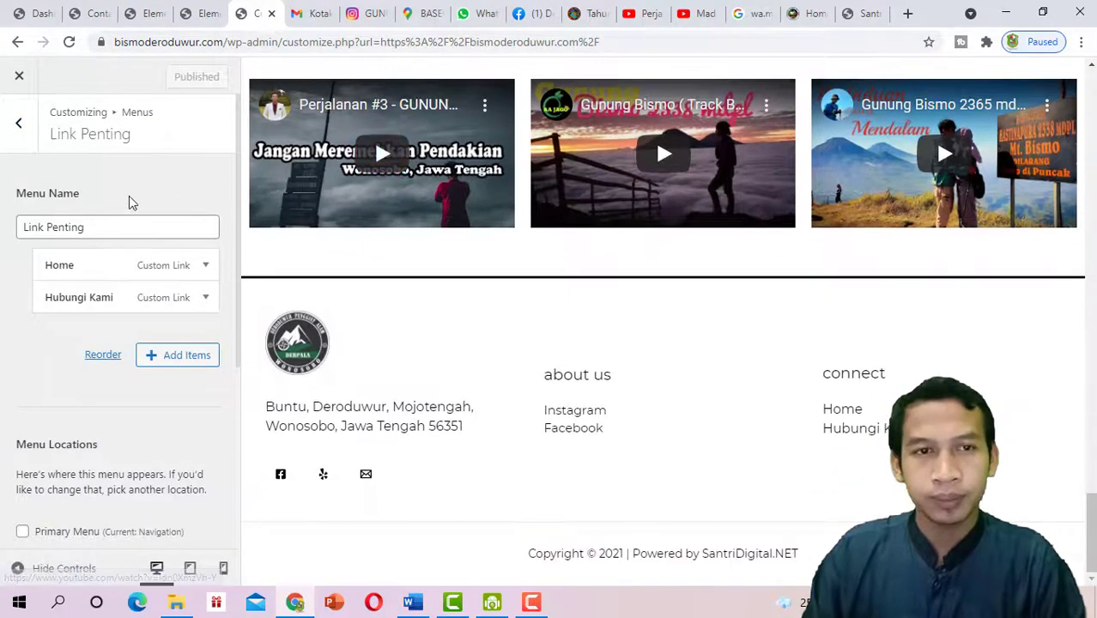
{"action": "scroll", "coordinate": [670, 313], "scroll_direction": "up", "scroll_amount": 1}
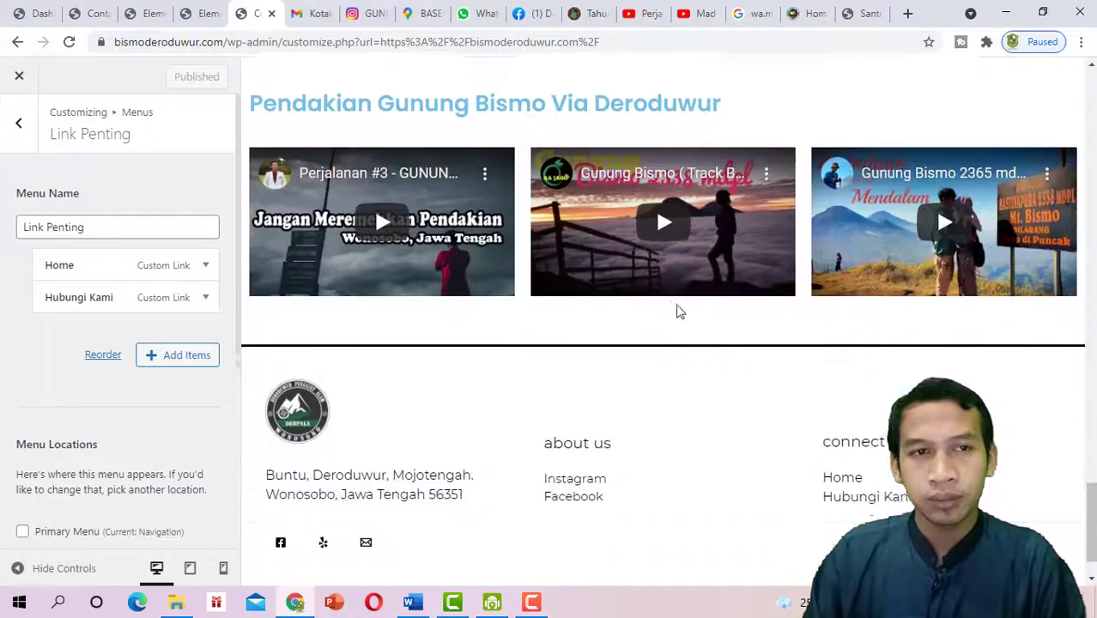
{"action": "scroll", "coordinate": [679, 312], "scroll_direction": "down", "scroll_amount": 1}
{"action": "left_click", "coordinate": [324, 477]}
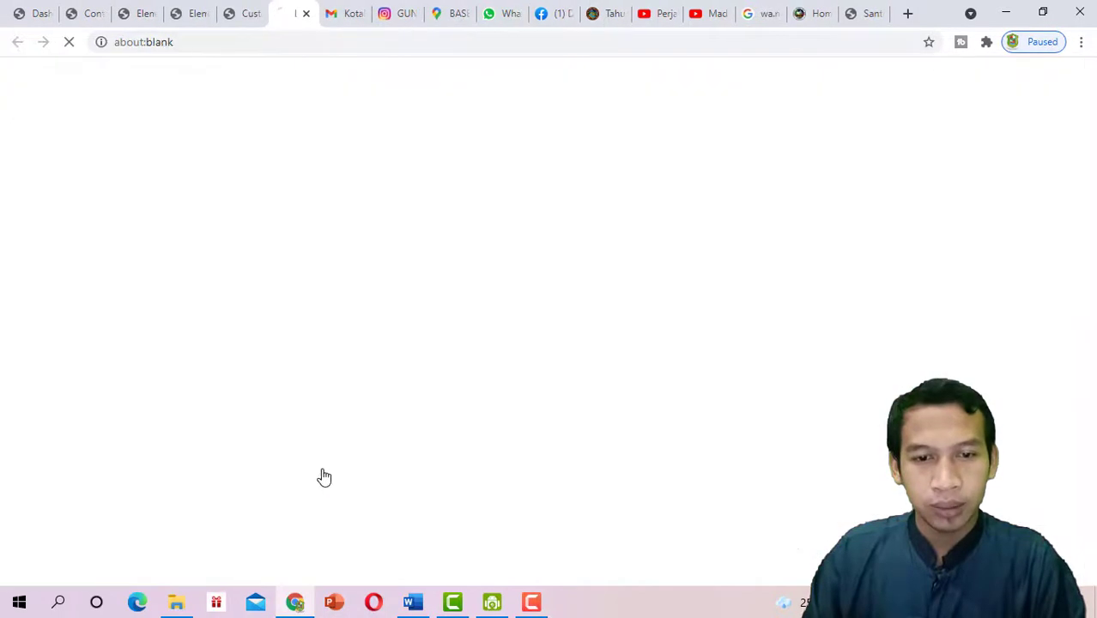
{"action": "left_click", "coordinate": [307, 15]}
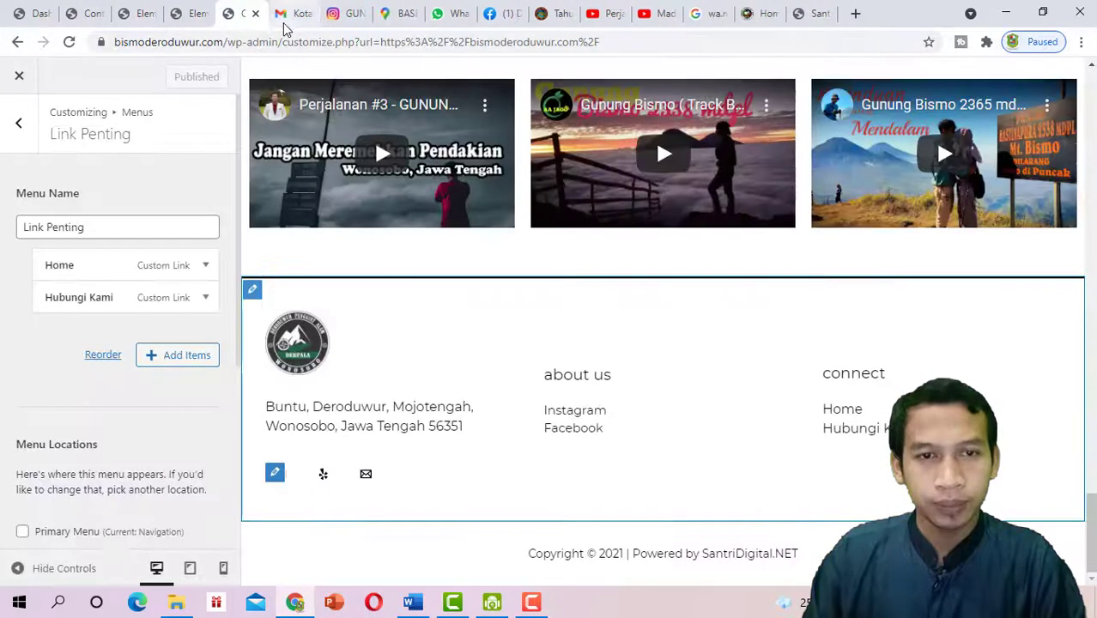
{"action": "left_click", "coordinate": [274, 474]}
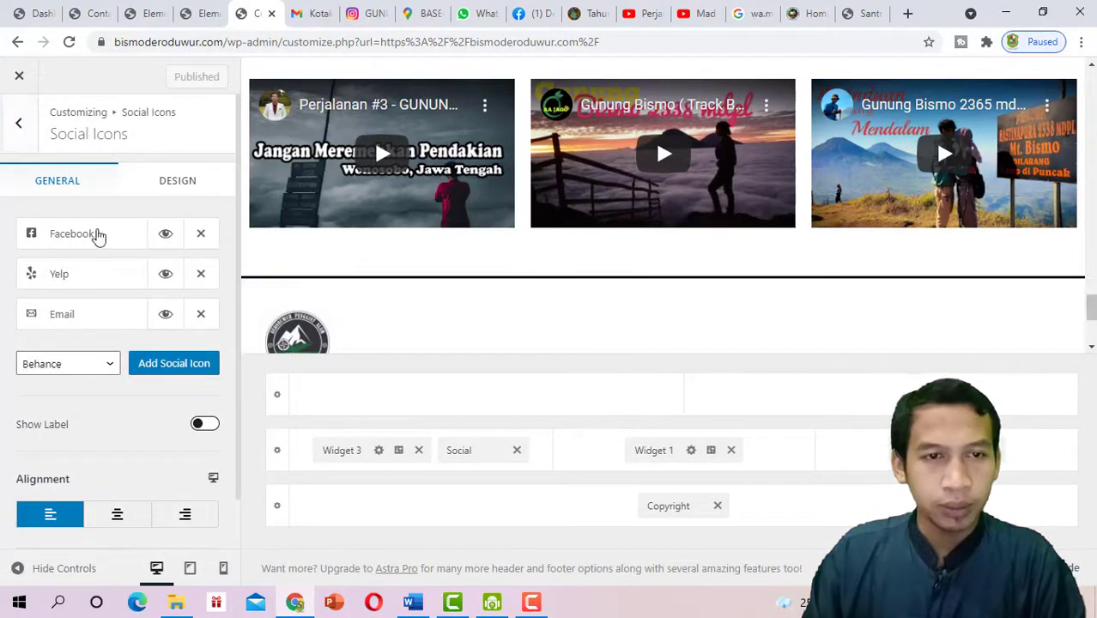
{"action": "left_click", "coordinate": [99, 237]}
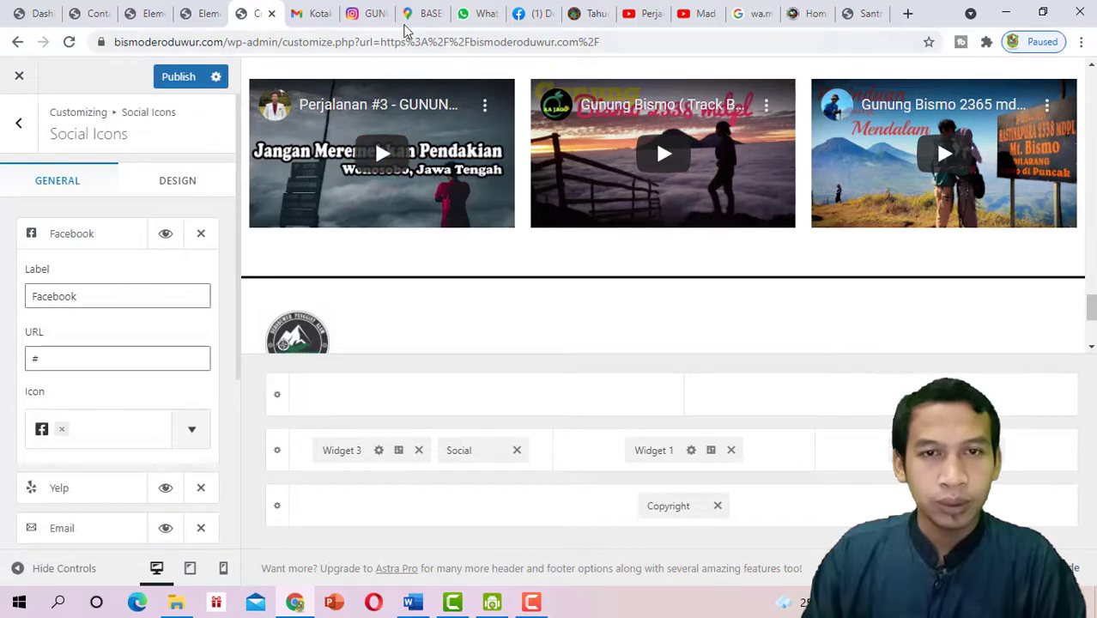
{"action": "left_click", "coordinate": [529, 13]}
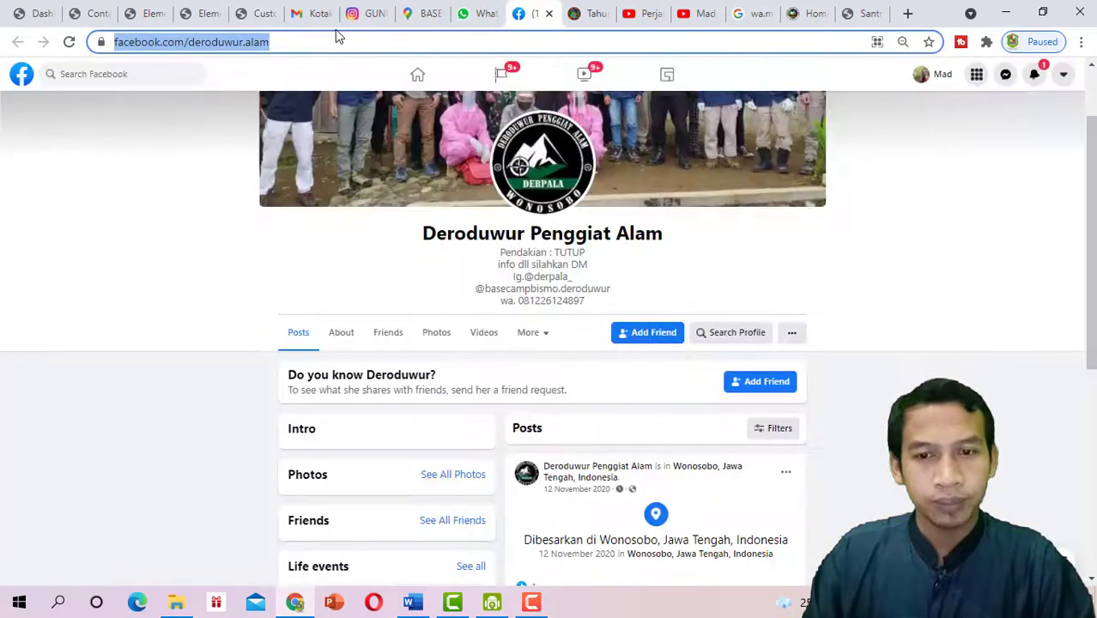
{"action": "left_click", "coordinate": [201, 13]}
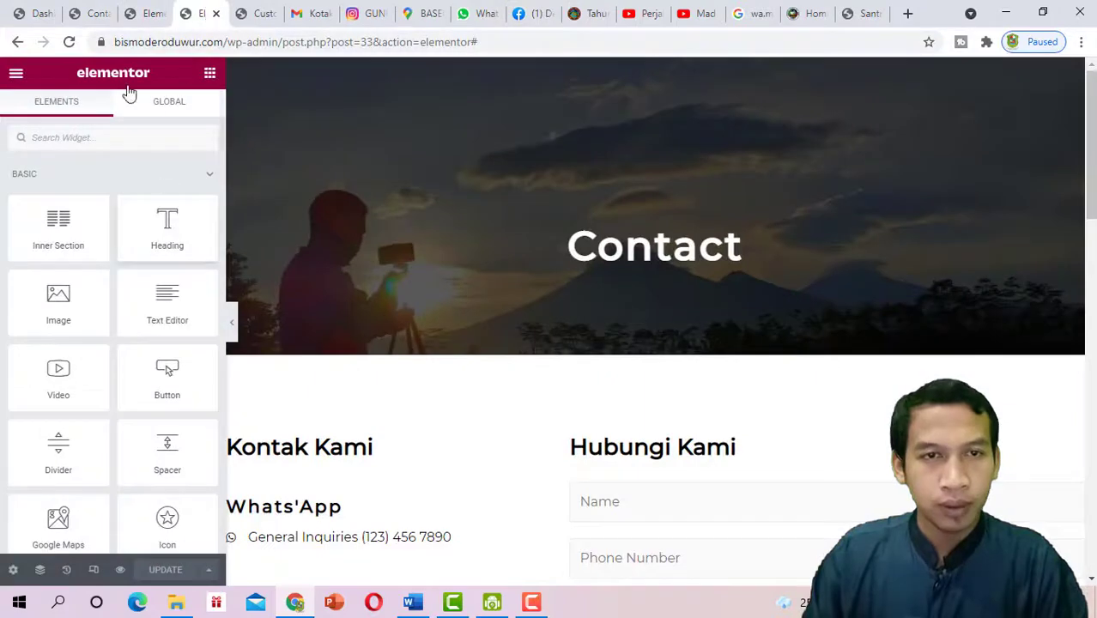
{"action": "left_click", "coordinate": [251, 13]}
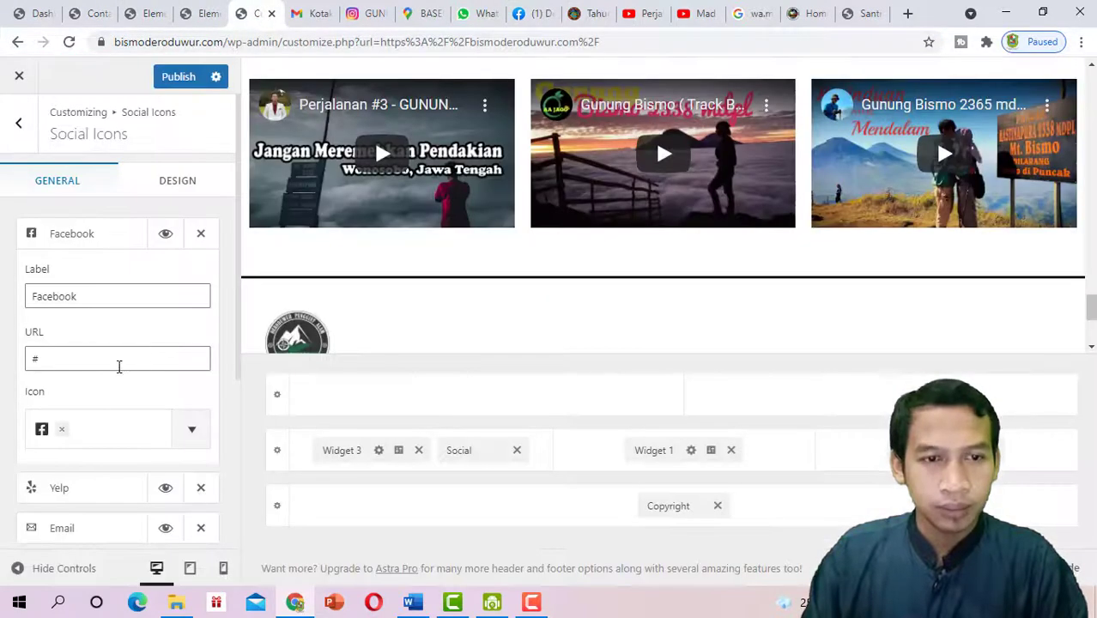
{"action": "left_click_drag", "start_coordinate": [56, 357], "coordinate": [32, 357]}
{"action": "key", "text": "ctrl+v"}
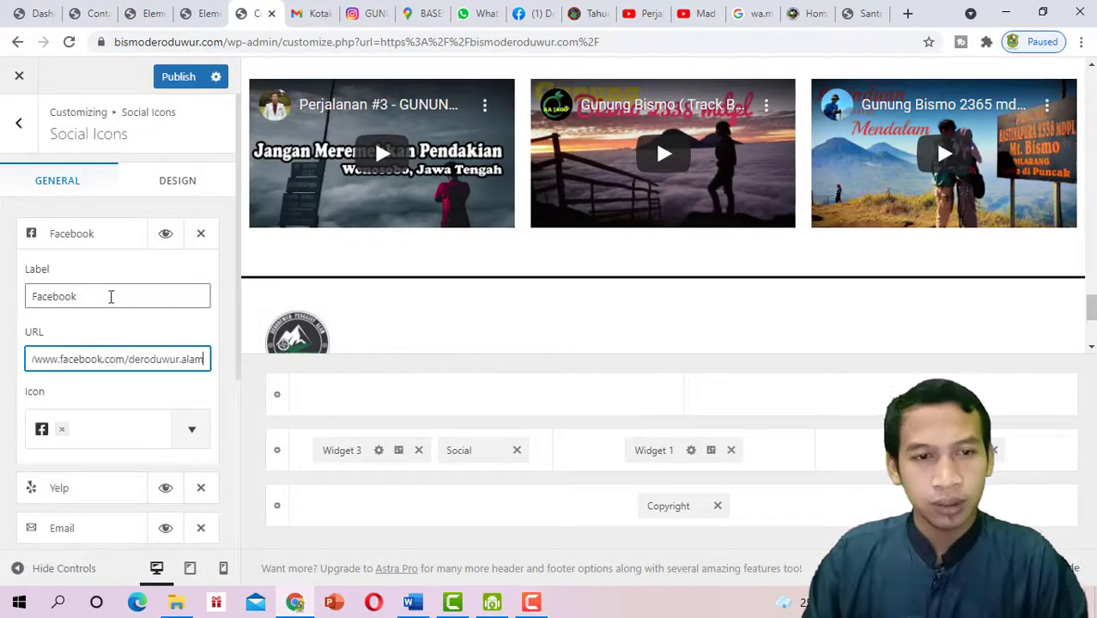
{"action": "left_click", "coordinate": [119, 244]}
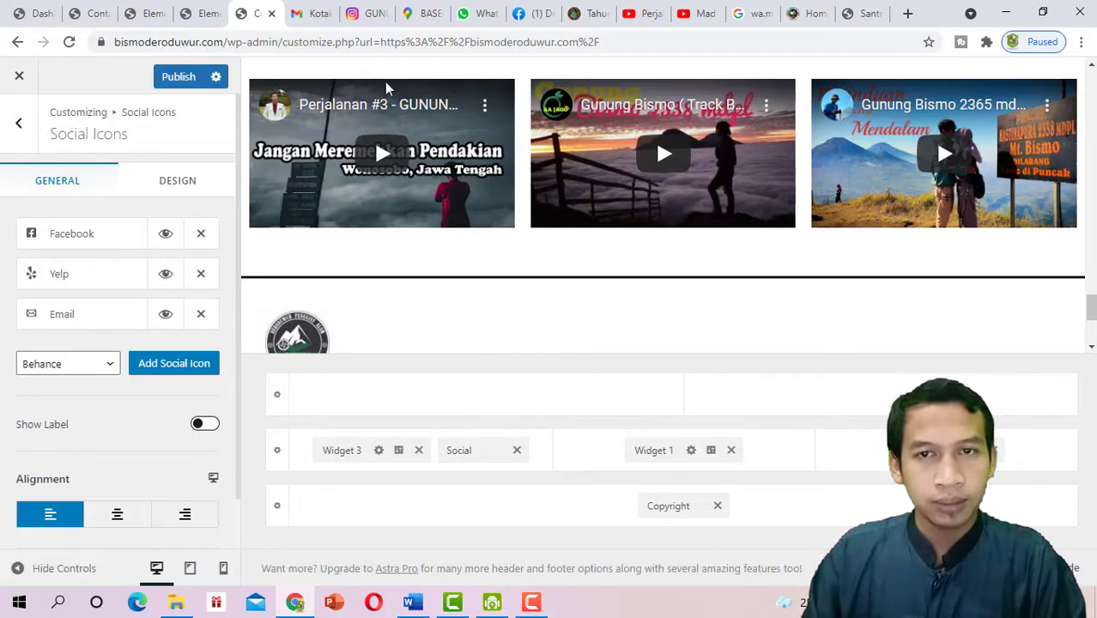
Remove the Yelp entry from the footer's social icons and look over the Email entry's settings
{"action": "left_click", "coordinate": [202, 275]}
{"action": "left_click", "coordinate": [101, 276]}
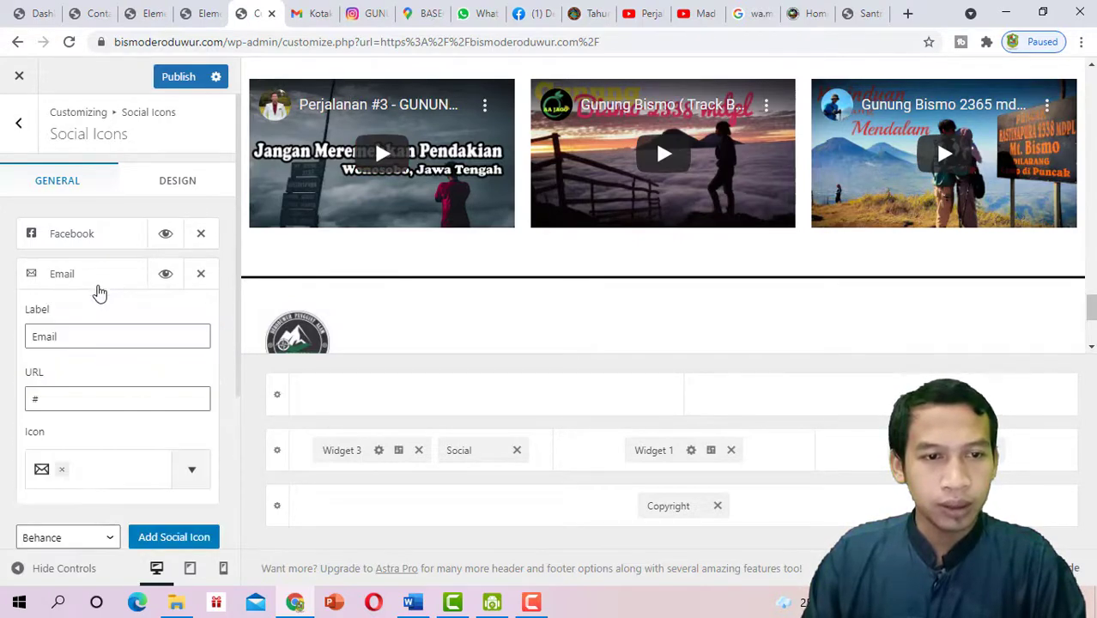
{"action": "left_click", "coordinate": [59, 405]}
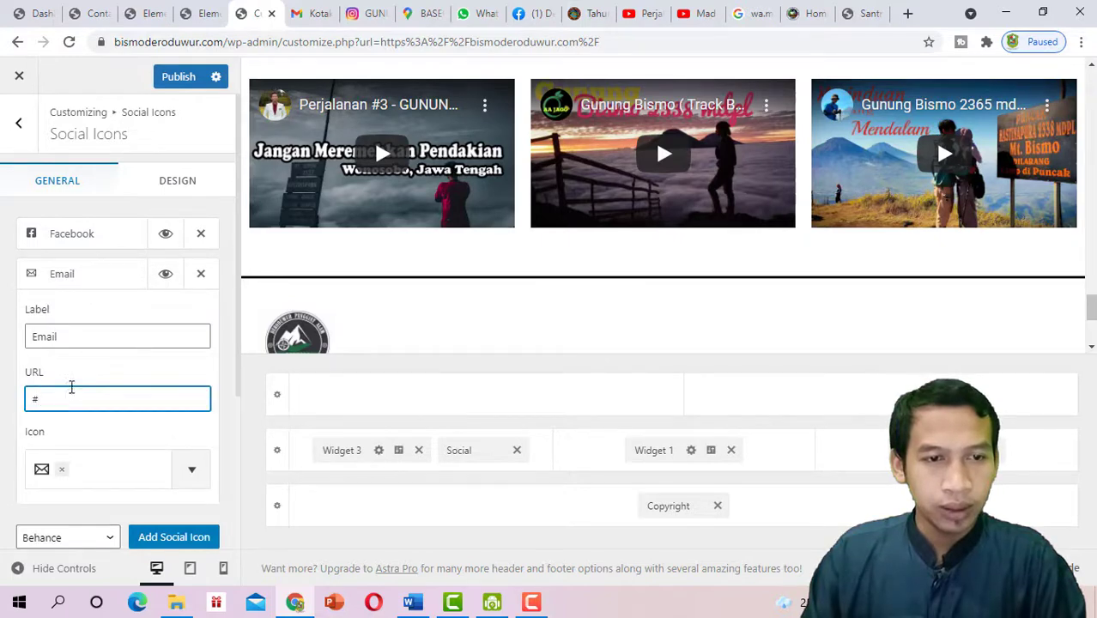
{"action": "scroll", "coordinate": [77, 369], "scroll_direction": "down", "scroll_amount": 1}
{"action": "left_click", "coordinate": [108, 201]}
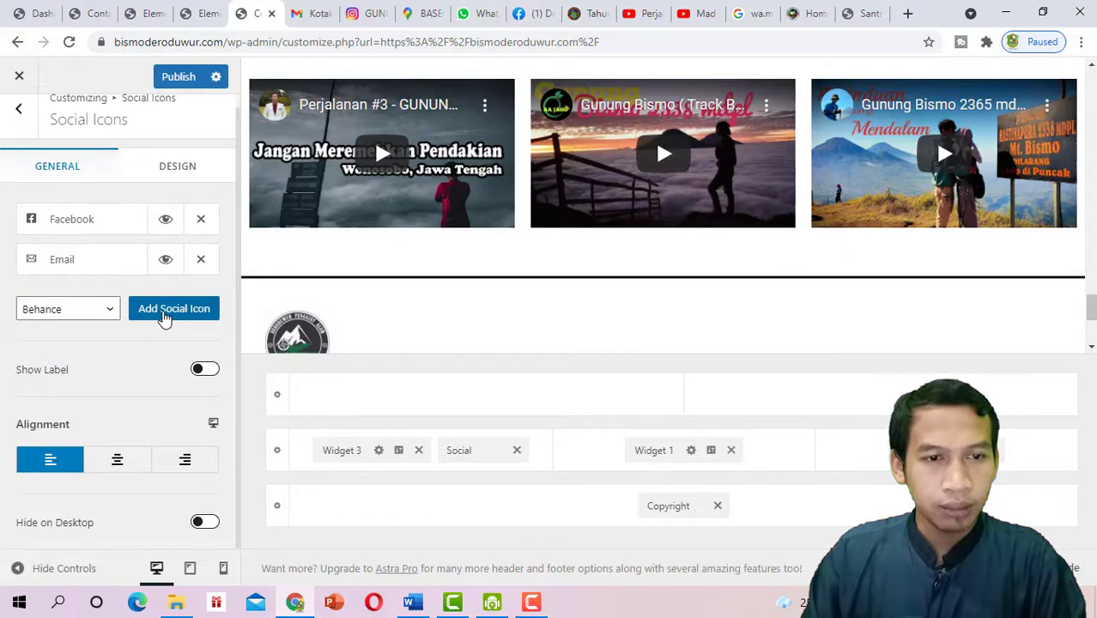
Add a Behance entry to the footer's social icons and change its label to "Instagram"
{"action": "left_click", "coordinate": [163, 317]}
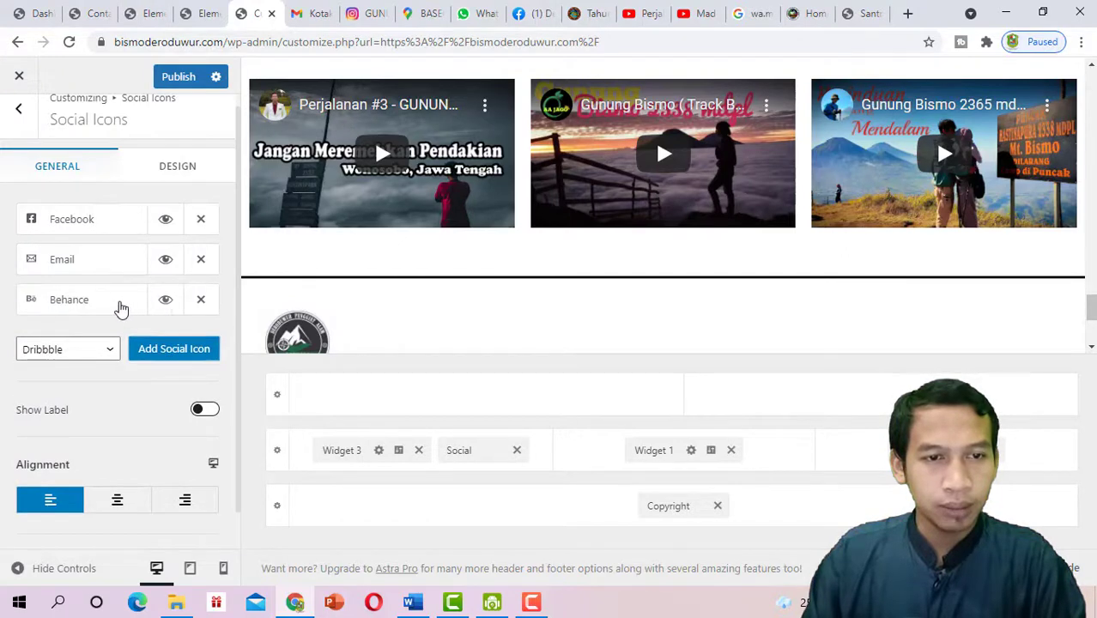
{"action": "left_click", "coordinate": [118, 305]}
{"action": "left_click_drag", "start_coordinate": [89, 362], "coordinate": [23, 367]}
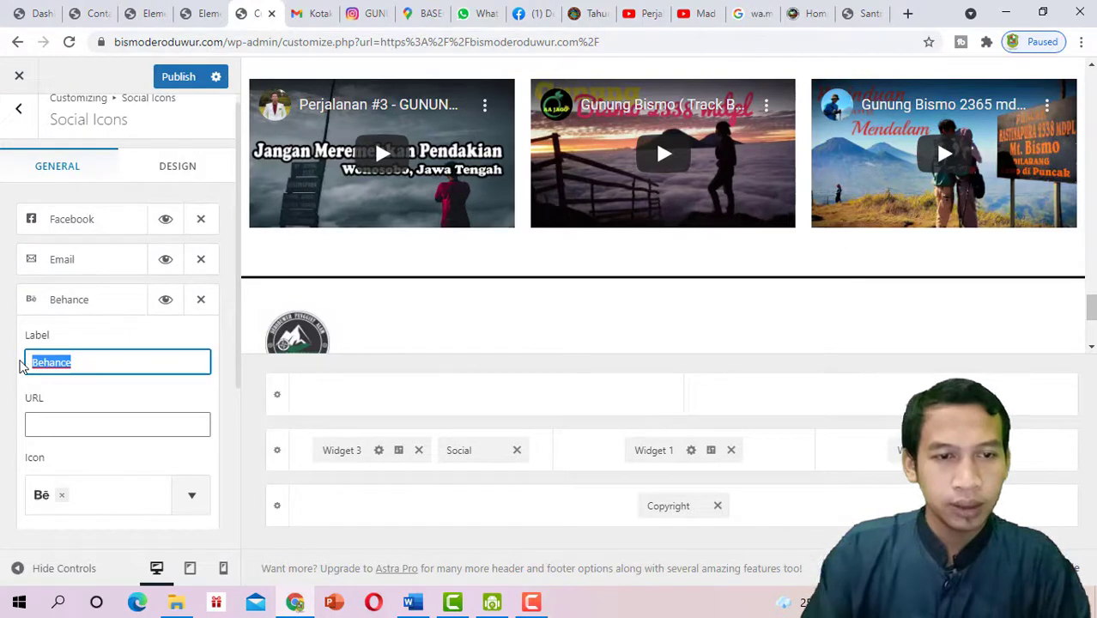
{"action": "type", "text": "Inst"}
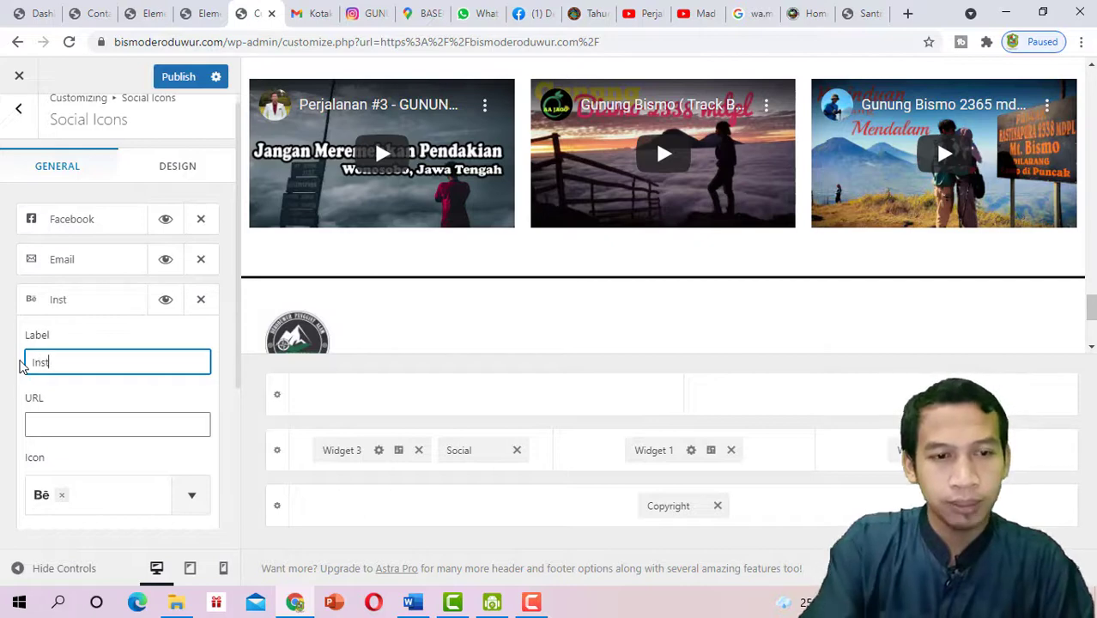
{"action": "type", "text": "agram"}
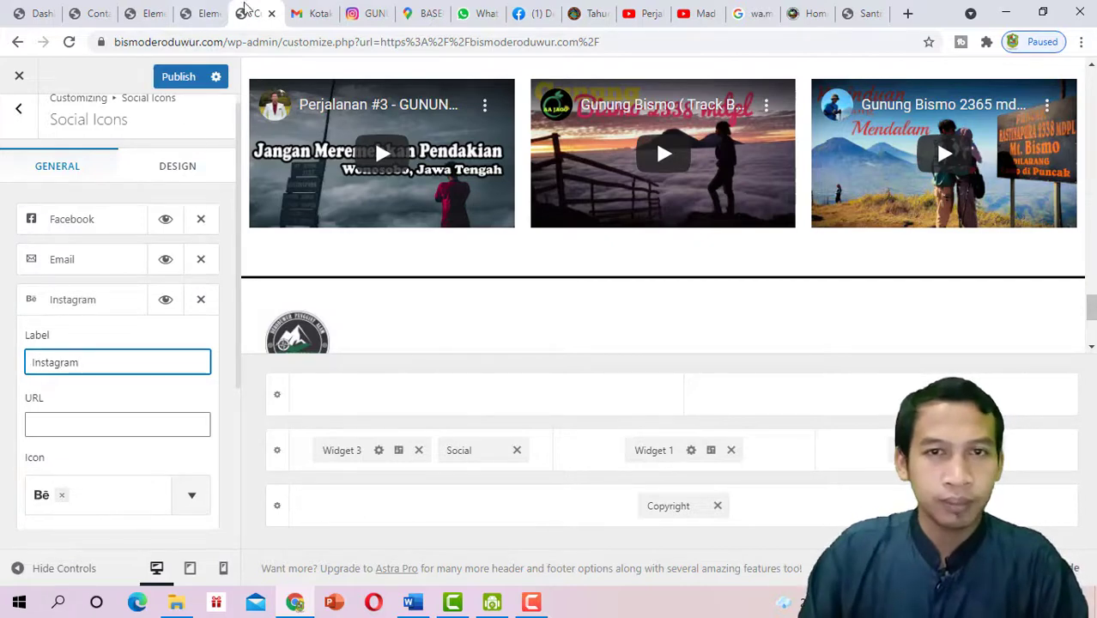
{"action": "left_click", "coordinate": [364, 13]}
{"action": "left_click", "coordinate": [299, 41]}
{"action": "key", "text": "ctrl+c"}
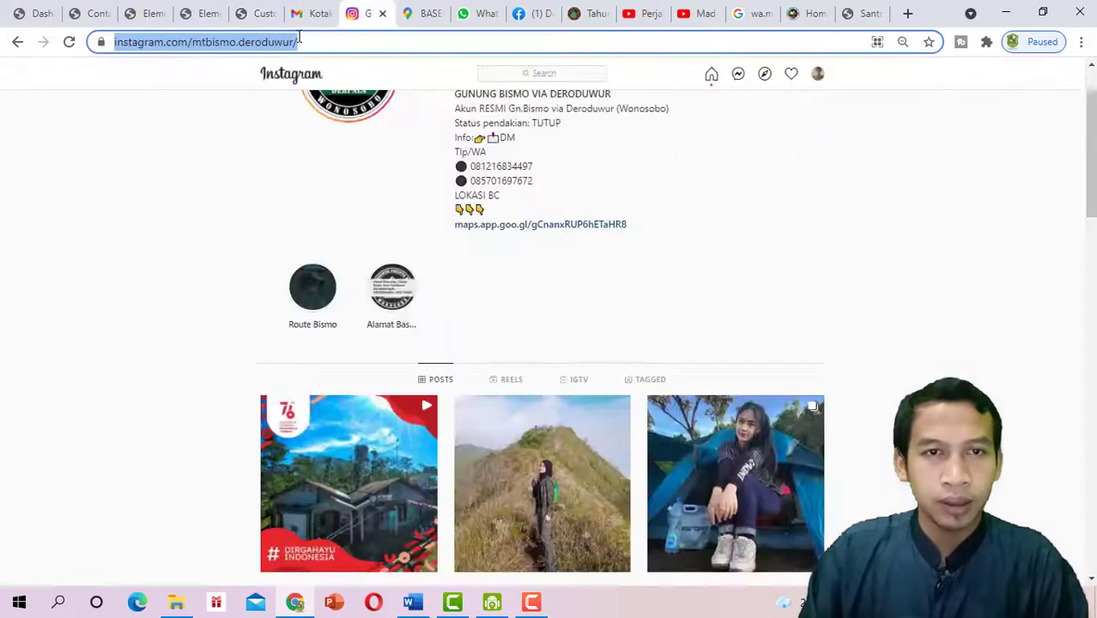
{"action": "left_click", "coordinate": [143, 11]}
{"action": "left_click", "coordinate": [193, 10]}
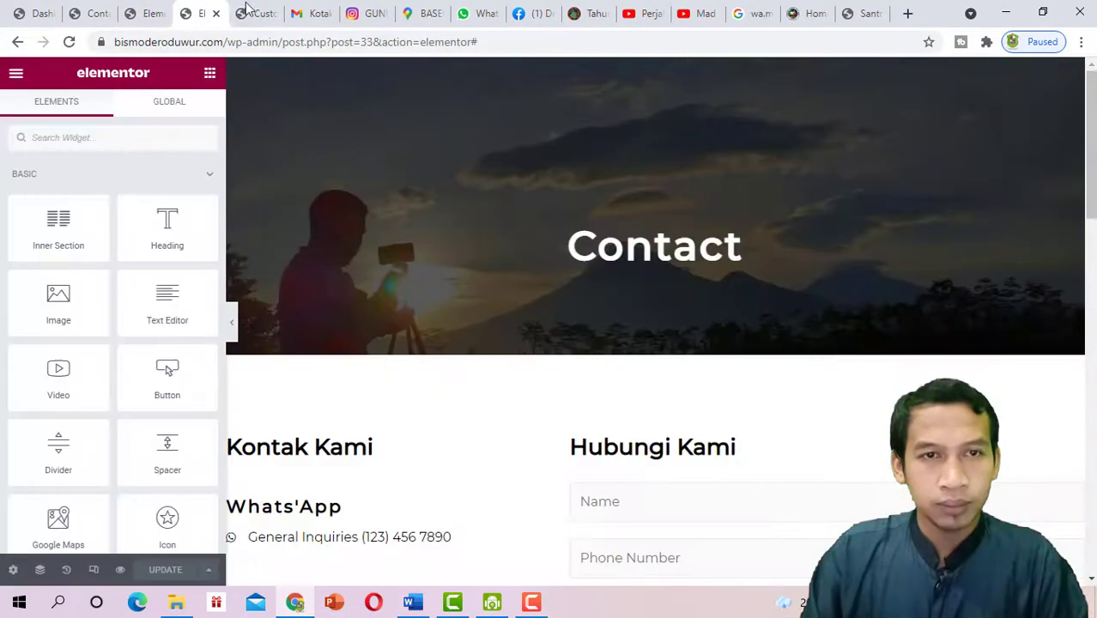
{"action": "left_click", "coordinate": [251, 13]}
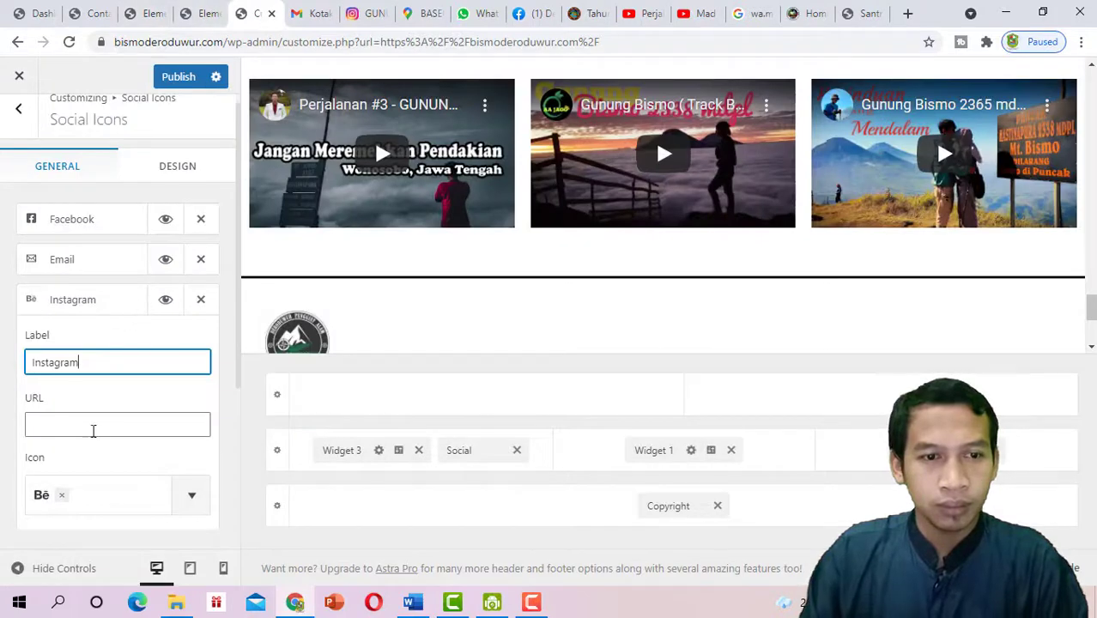
{"action": "left_click", "coordinate": [93, 431]}
{"action": "key", "text": "ctrl+v"}
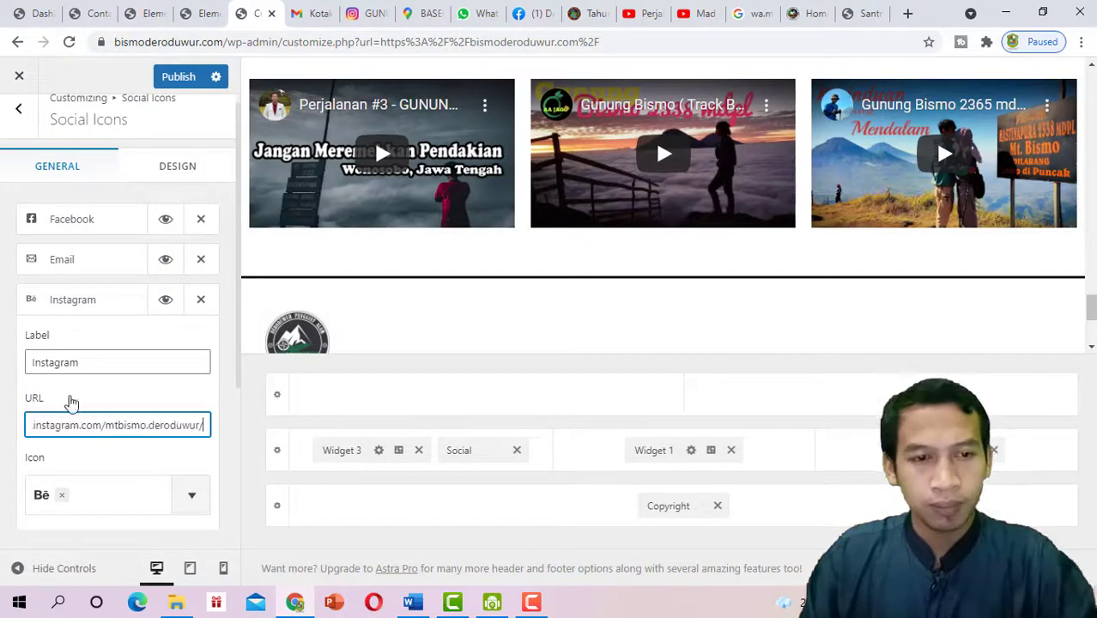
{"action": "left_click", "coordinate": [88, 310]}
{"action": "left_click", "coordinate": [88, 310]}
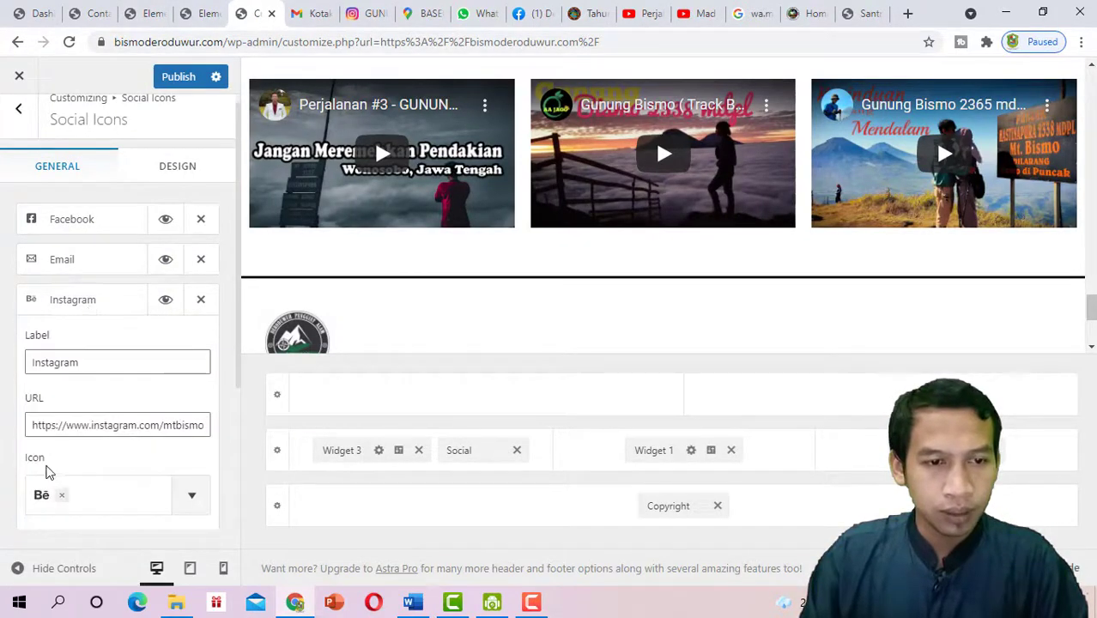
Replace the Instagram entry's Behance icon with the outlined Instagram icon, searching the icon library for "insta"
{"action": "scroll", "coordinate": [78, 455], "scroll_direction": "down", "scroll_amount": 1}
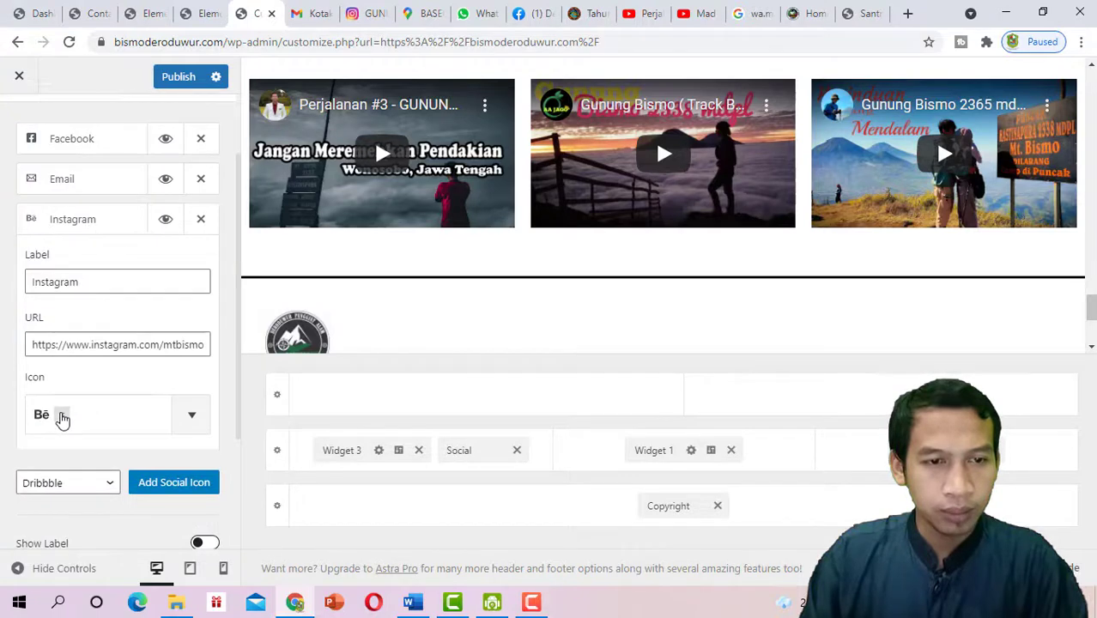
{"action": "left_click", "coordinate": [65, 418]}
{"action": "left_click", "coordinate": [194, 419]}
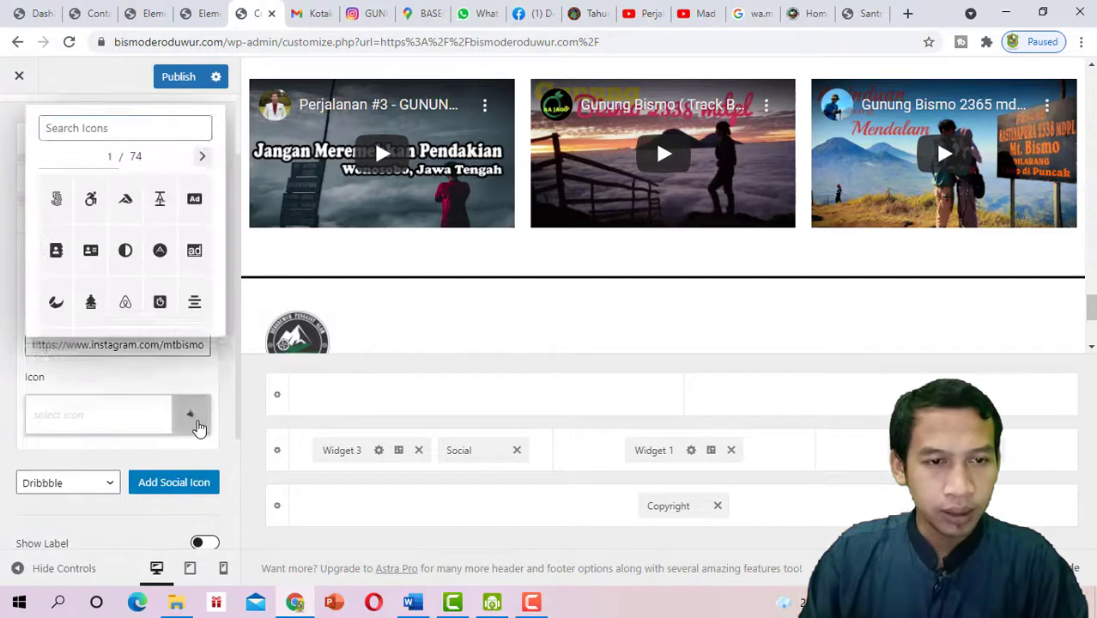
{"action": "type", "text": "ins"}
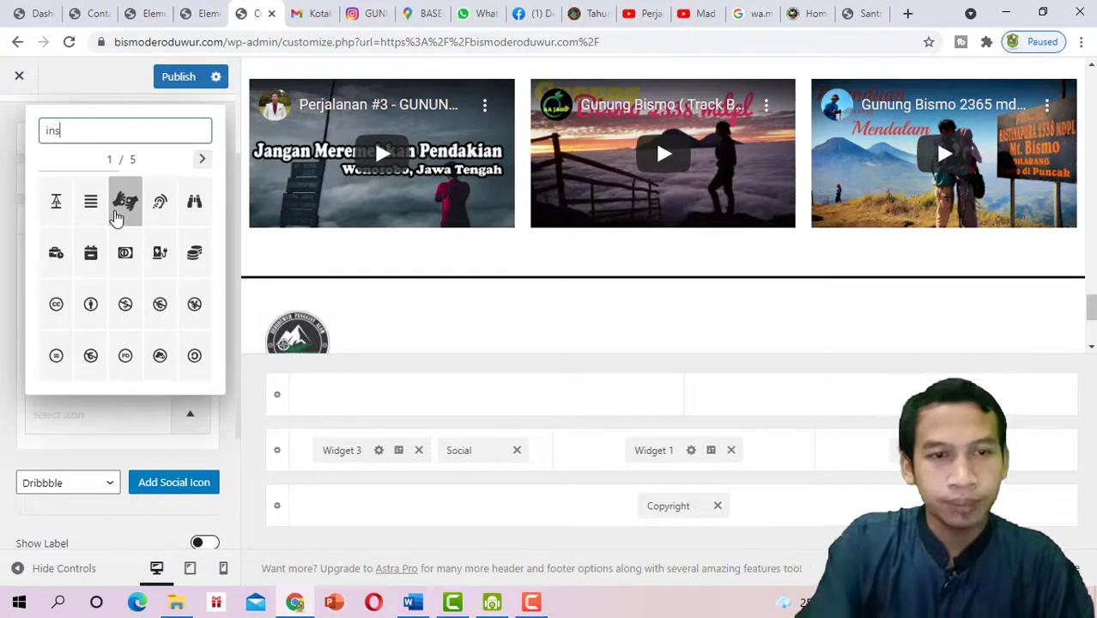
{"action": "type", "text": "ta"}
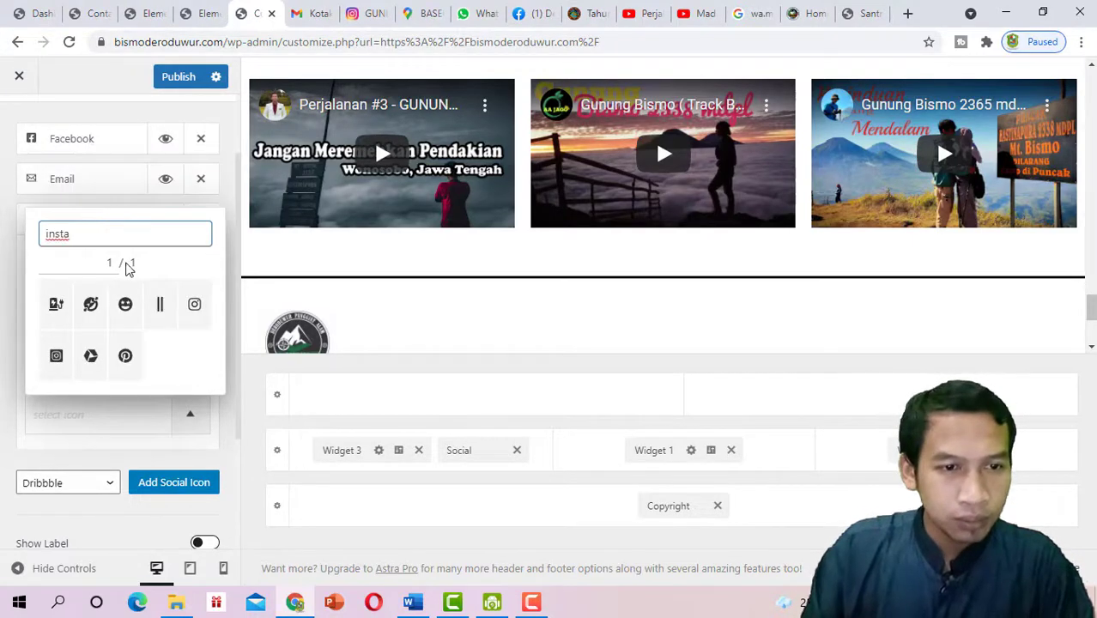
{"action": "left_click", "coordinate": [187, 309]}
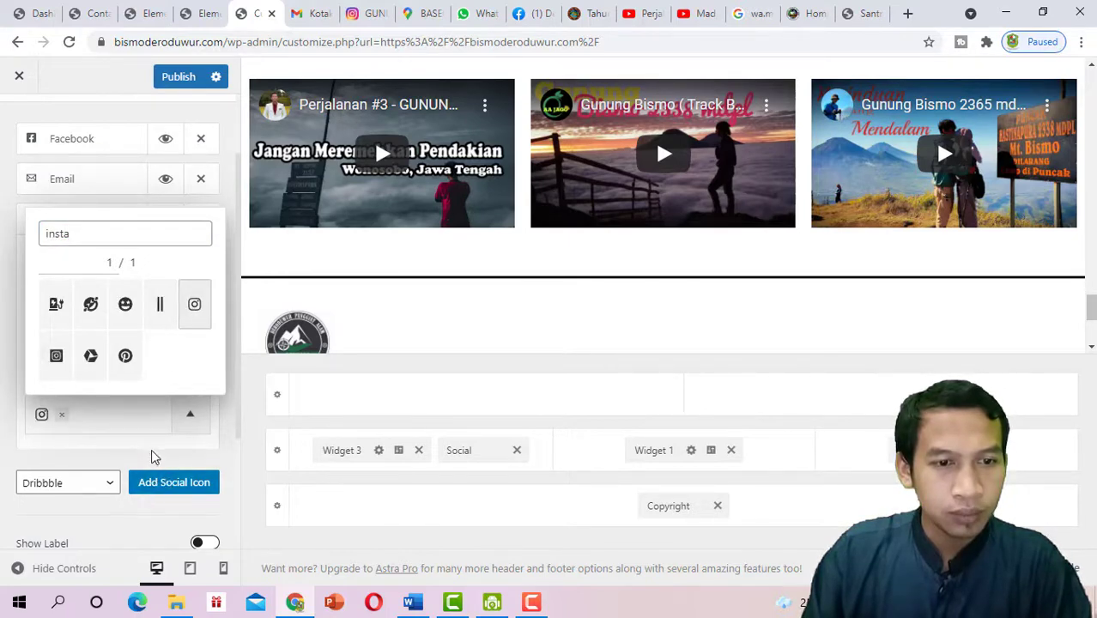
{"action": "left_click", "coordinate": [171, 482]}
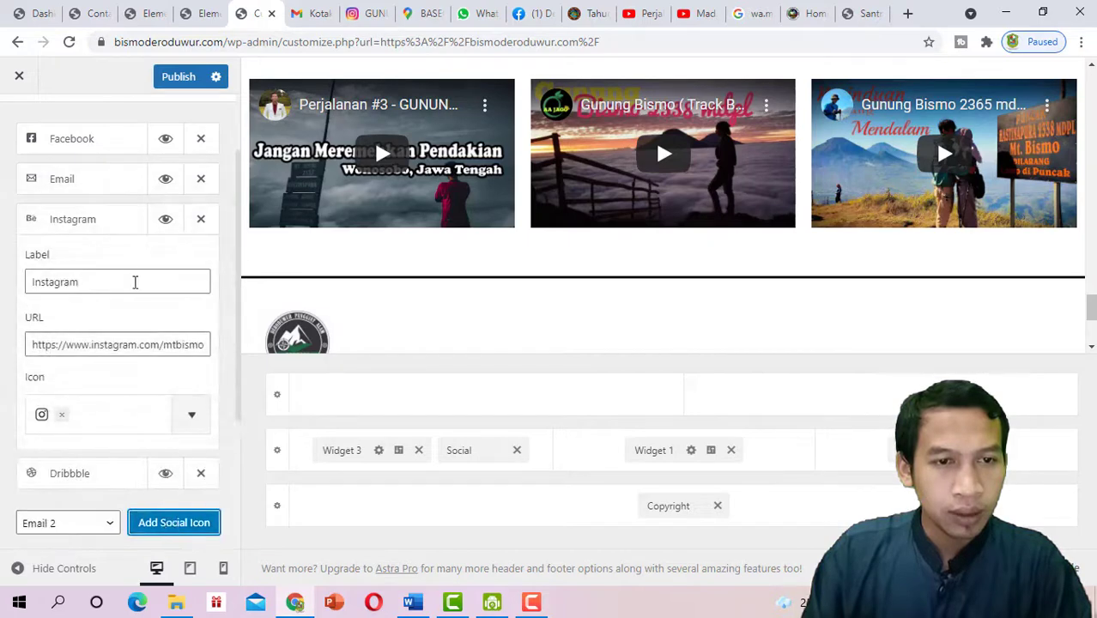
{"action": "left_click", "coordinate": [100, 225]}
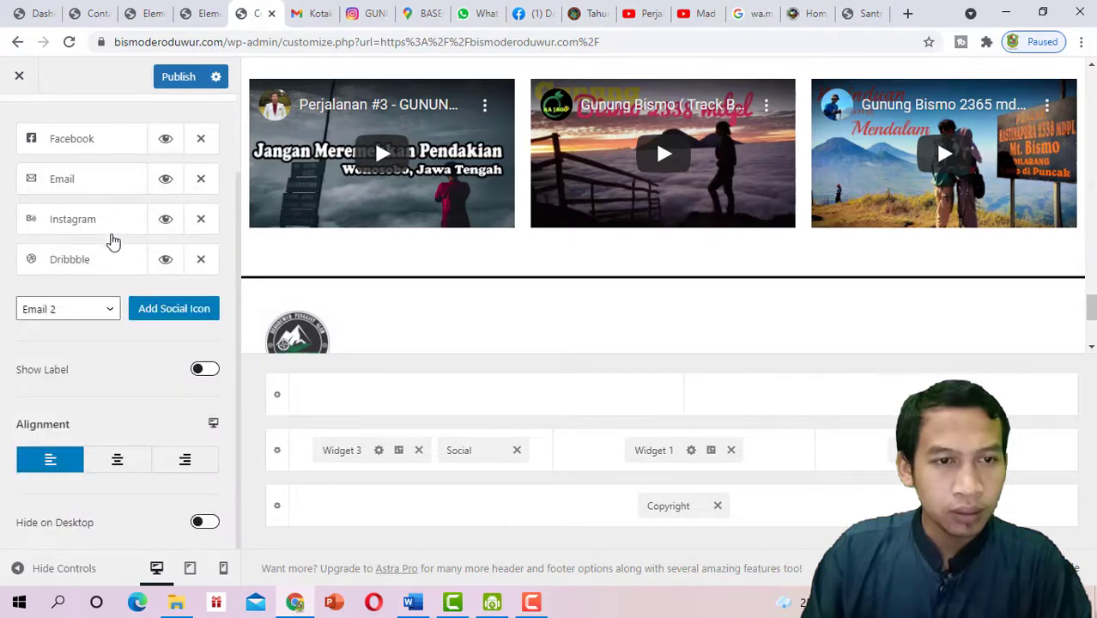
{"action": "left_click", "coordinate": [104, 230]}
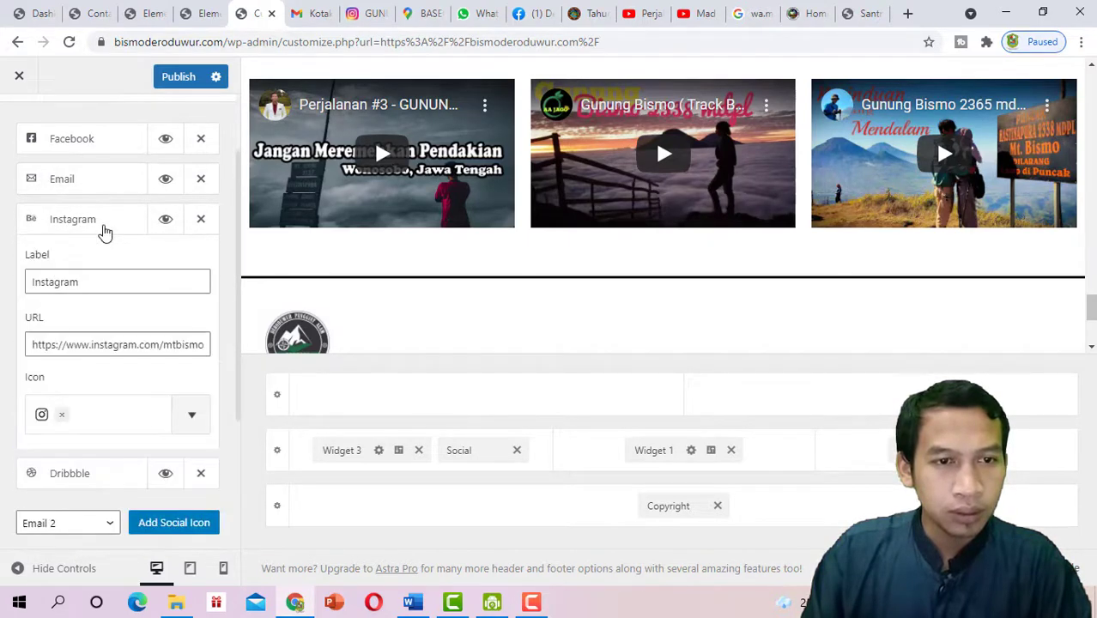
{"action": "left_click", "coordinate": [114, 233]}
{"action": "left_click", "coordinate": [203, 262]}
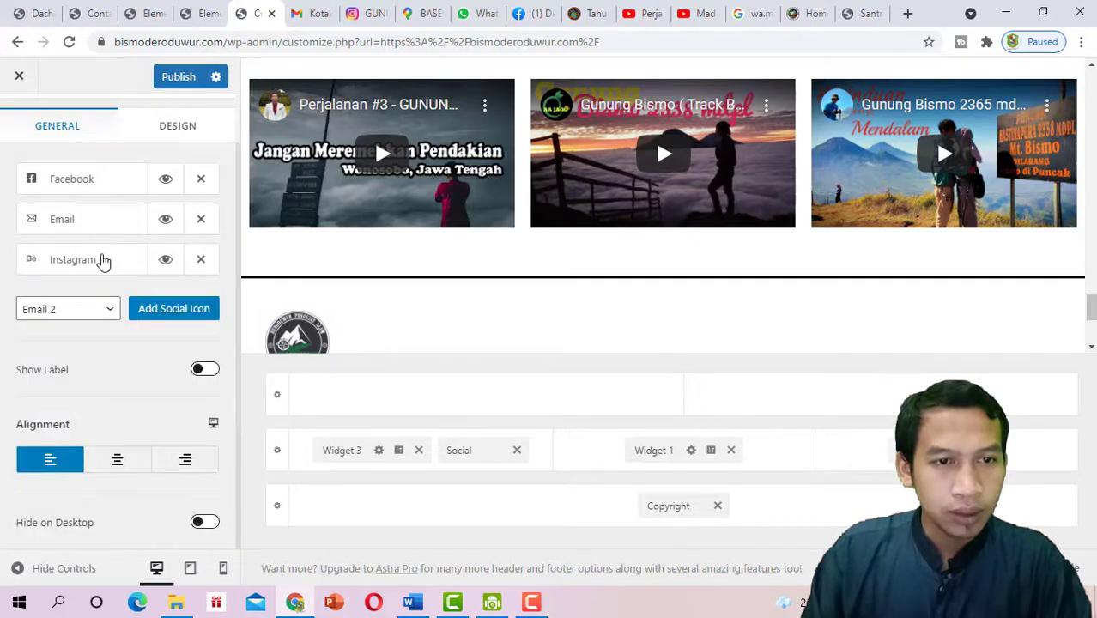
Check the label, URL and icon settings of the Instagram social entry
{"action": "left_click", "coordinate": [102, 261]}
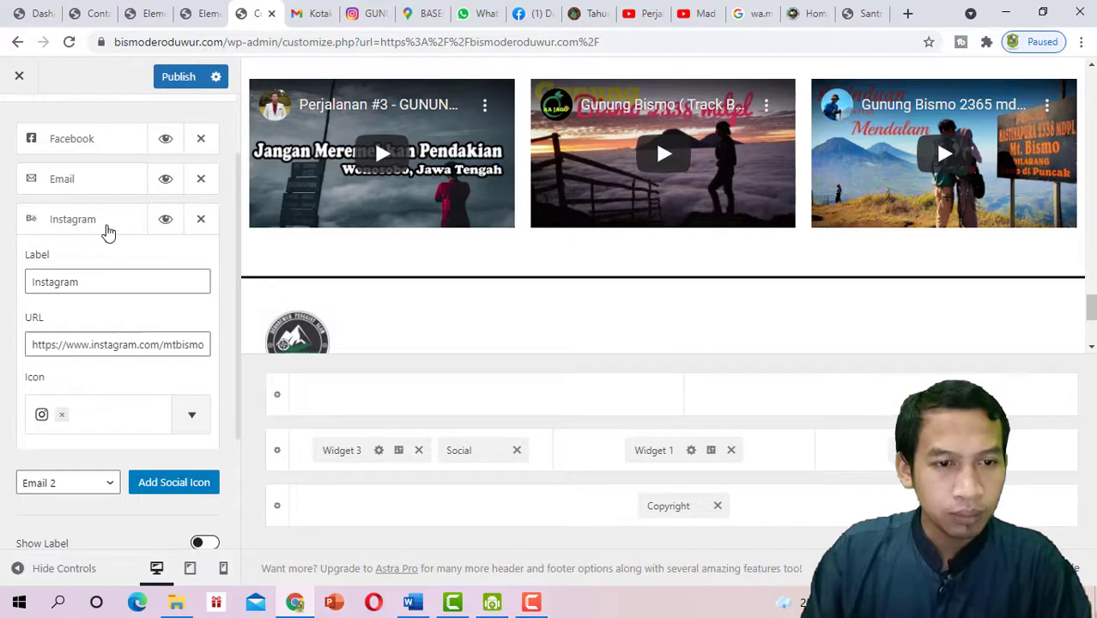
{"action": "scroll", "coordinate": [102, 372], "scroll_direction": "down", "scroll_amount": 2}
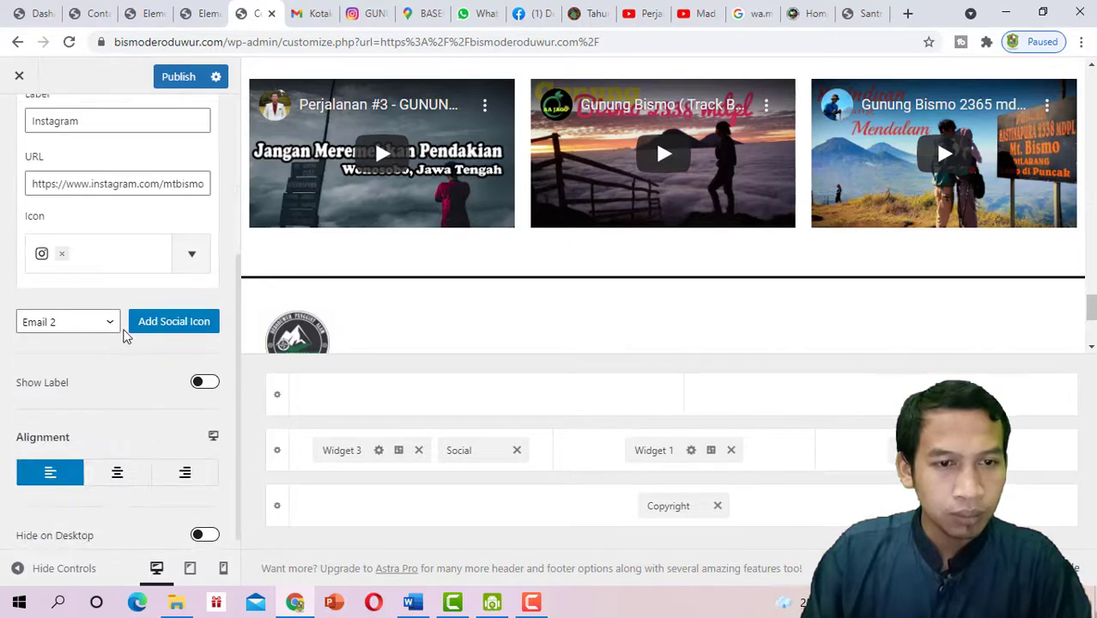
{"action": "scroll", "coordinate": [144, 267], "scroll_direction": "up", "scroll_amount": 1}
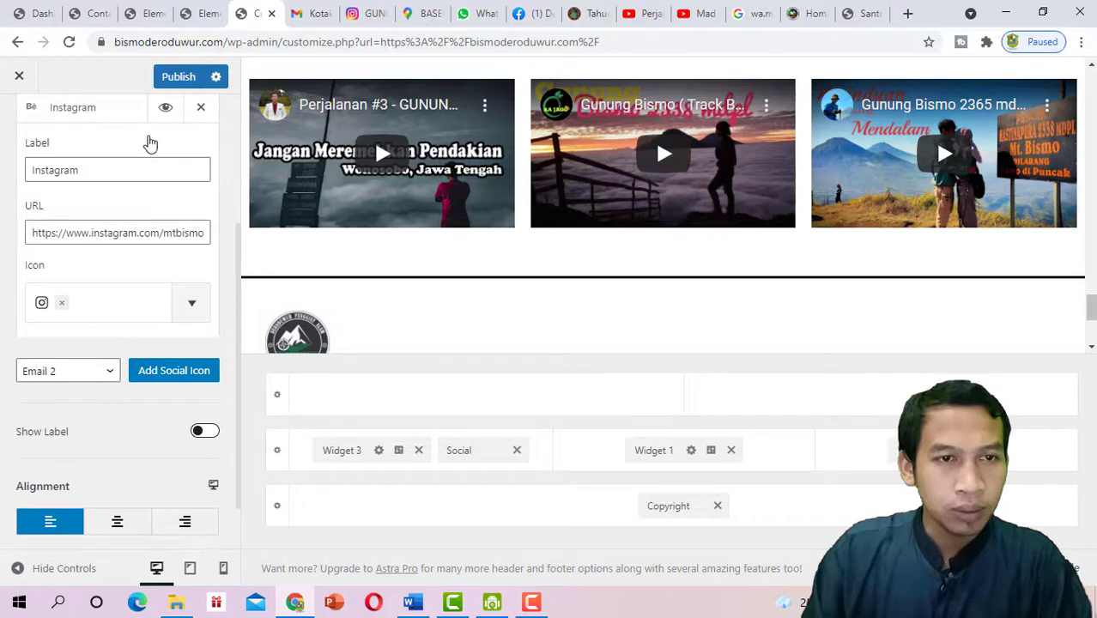
{"action": "scroll", "coordinate": [129, 163], "scroll_direction": "up", "scroll_amount": 3}
{"action": "left_click", "coordinate": [112, 324]}
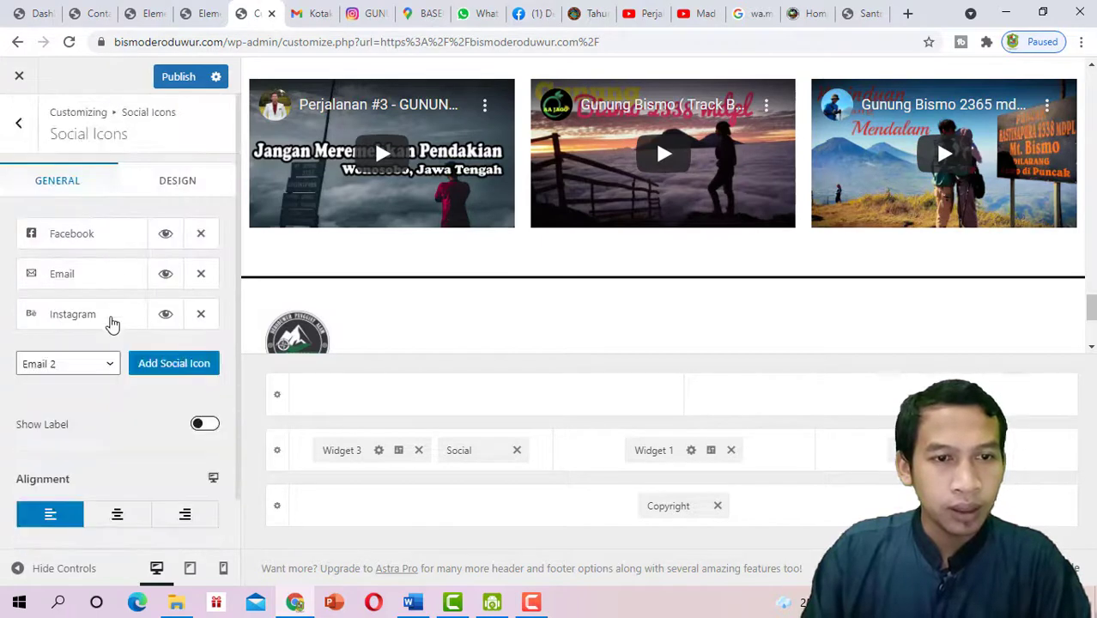
Delete the Behance-based Instagram entry from the footer's social icons and add a ready-made Instagram entry in its place
{"action": "left_click", "coordinate": [201, 315]}
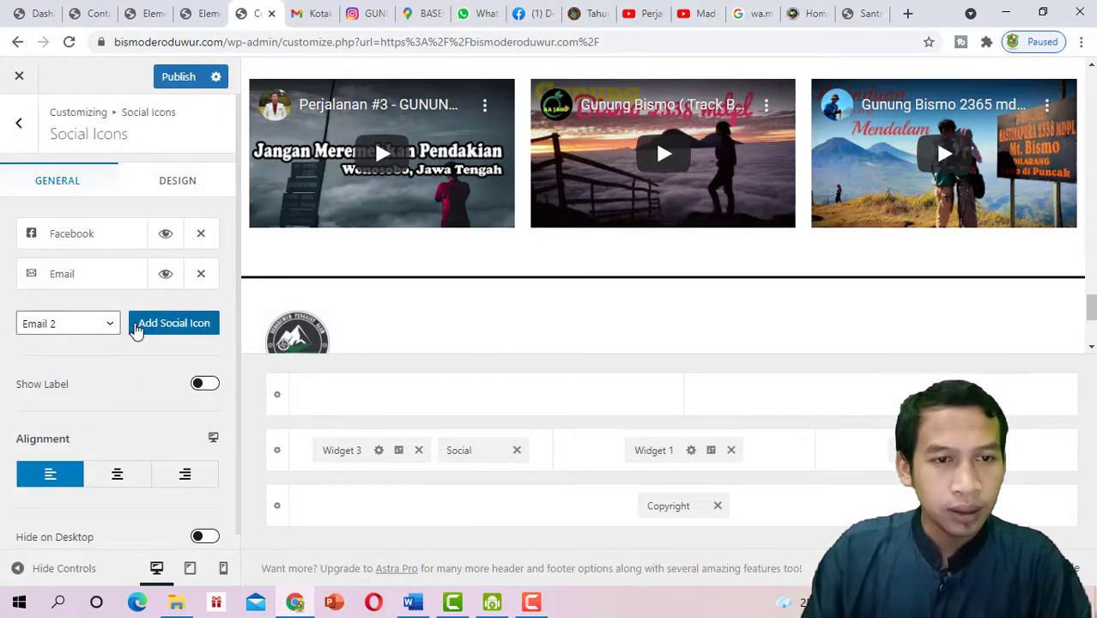
{"action": "left_click", "coordinate": [111, 327]}
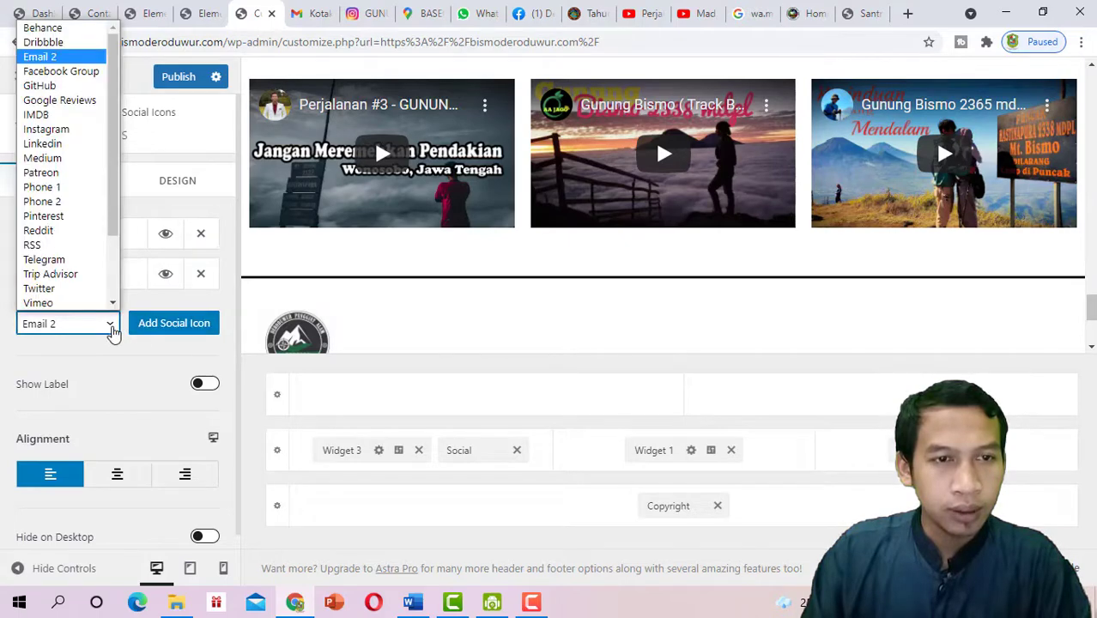
{"action": "scroll", "coordinate": [69, 133], "scroll_direction": "down", "scroll_amount": 2}
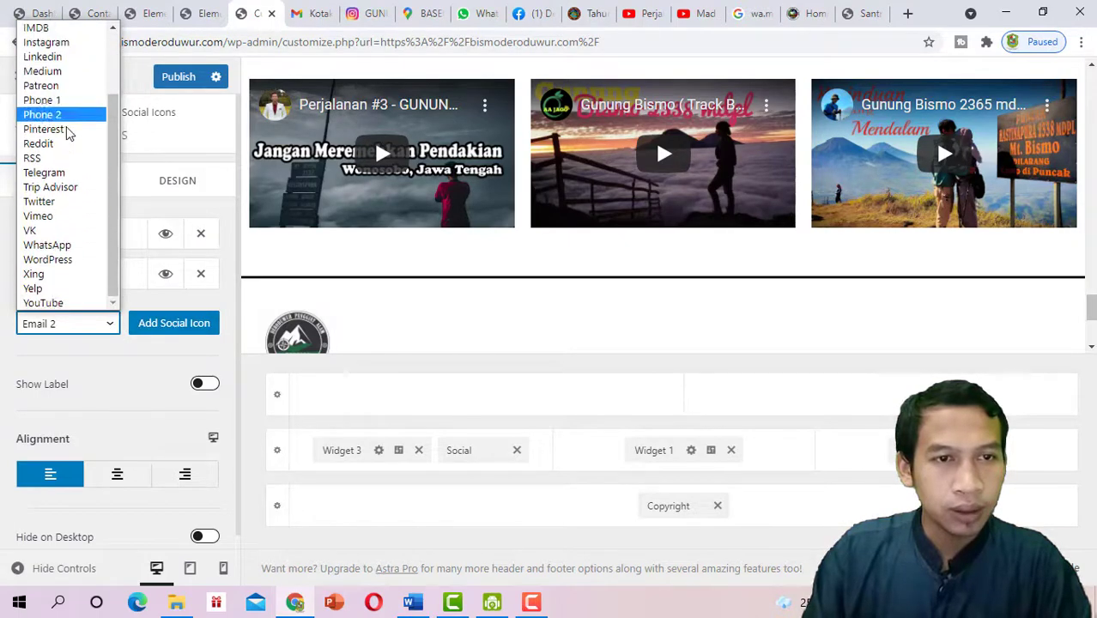
{"action": "scroll", "coordinate": [69, 128], "scroll_direction": "up", "scroll_amount": 2}
{"action": "left_click", "coordinate": [44, 129]}
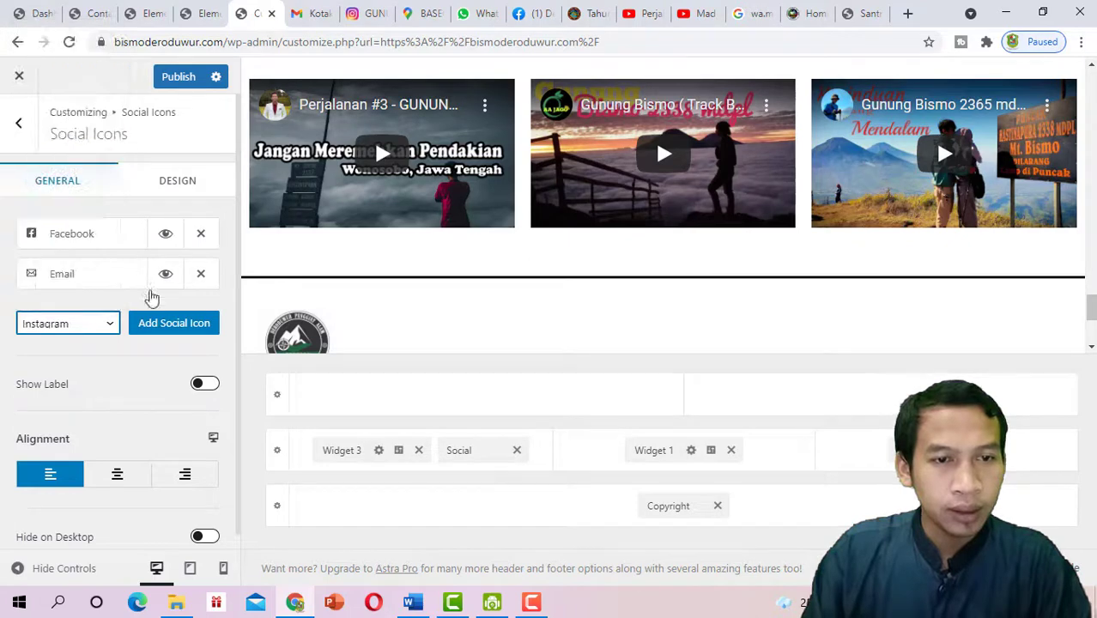
{"action": "left_click", "coordinate": [163, 326]}
{"action": "left_click", "coordinate": [120, 323]}
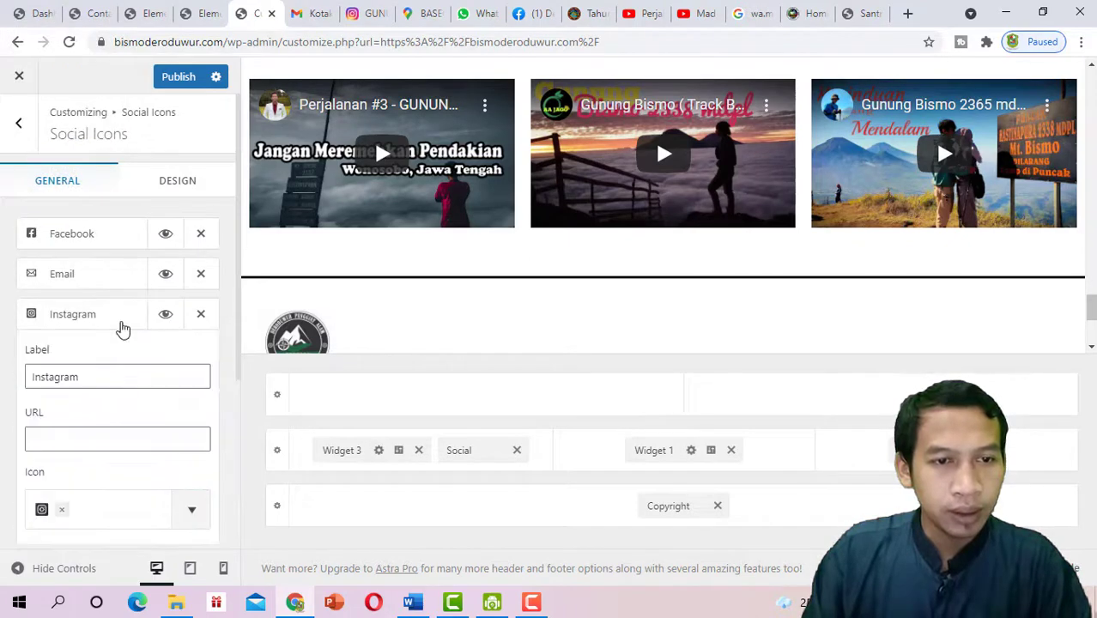
{"action": "left_click", "coordinate": [78, 434]}
{"action": "type", "text": "instagram.com/mtbismo.deroduwur/"}
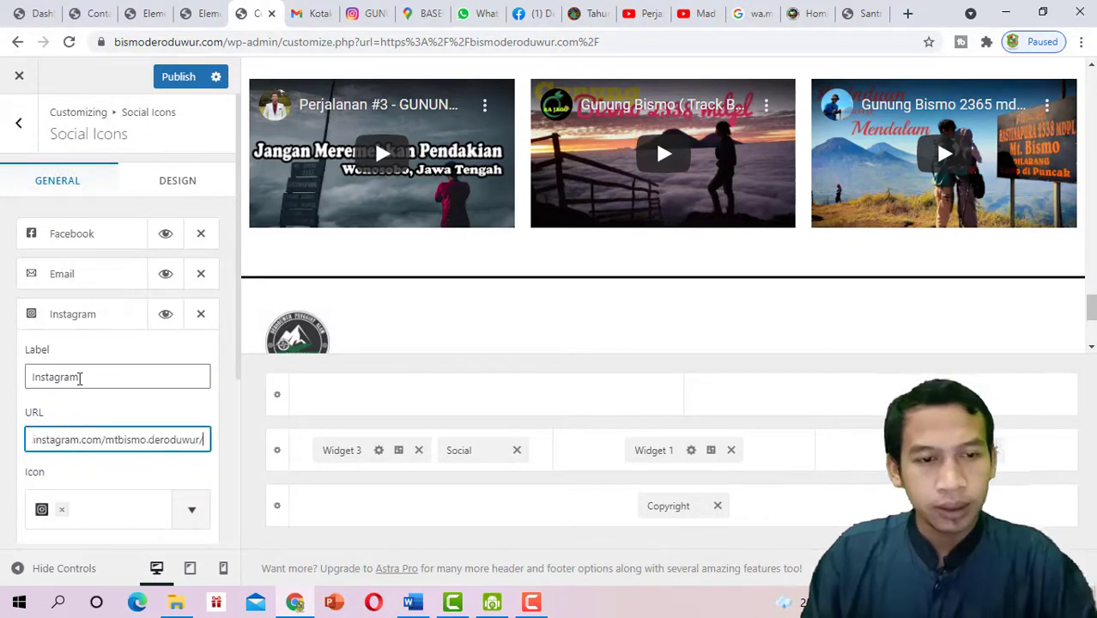
{"action": "left_click", "coordinate": [78, 317]}
{"action": "left_click", "coordinate": [176, 81]}
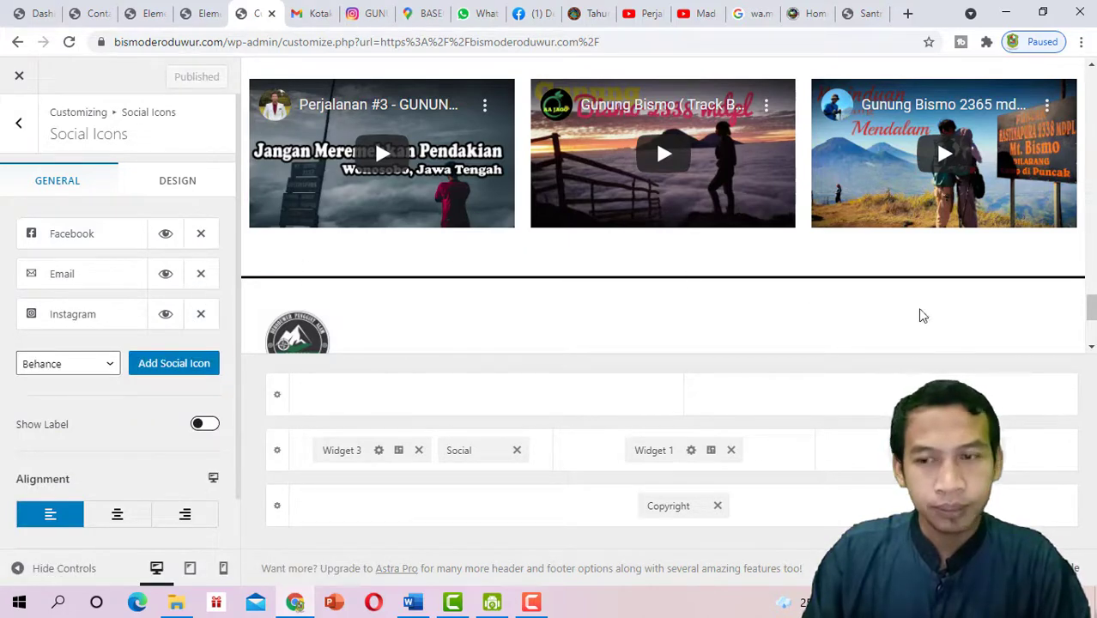
{"action": "scroll", "coordinate": [920, 316], "scroll_direction": "down", "scroll_amount": 1}
{"action": "scroll", "coordinate": [938, 326], "scroll_direction": "down", "scroll_amount": 1}
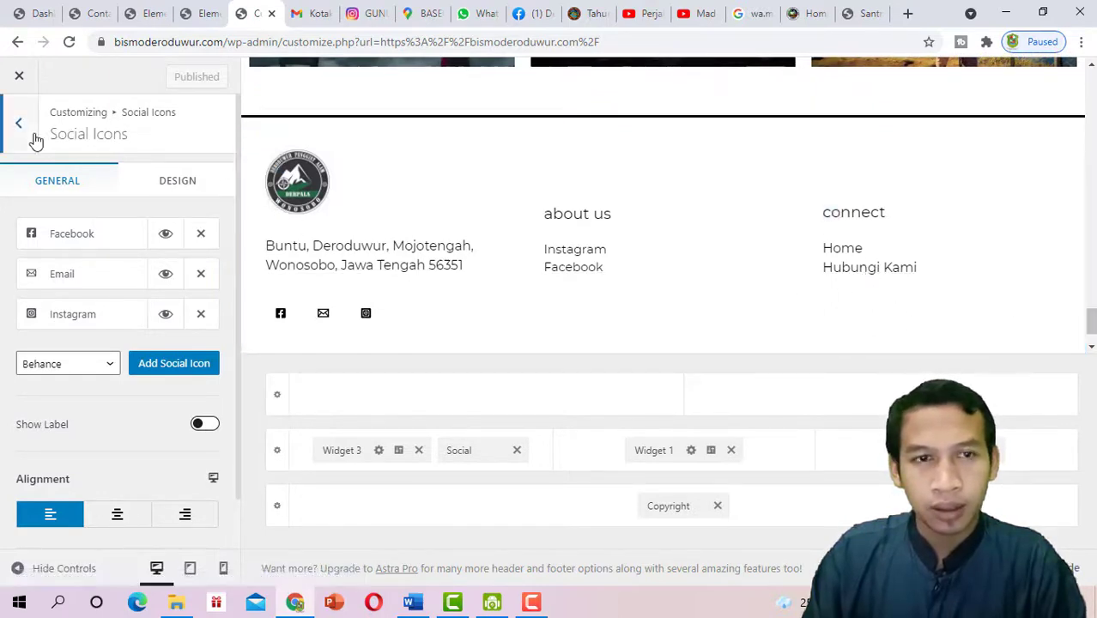
{"action": "scroll", "coordinate": [730, 297], "scroll_direction": "down", "scroll_amount": 1}
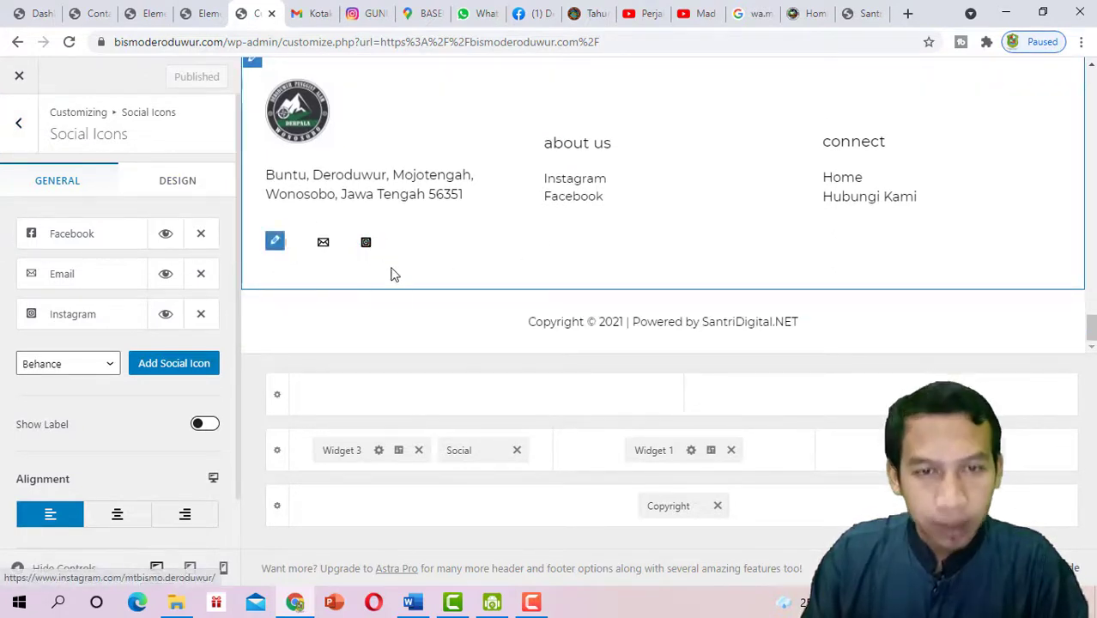
Change the Instagram entry's icon to the outlined Instagram logo, searching the icon library for "insta", and publish the change
{"action": "left_click", "coordinate": [113, 319]}
{"action": "scroll", "coordinate": [108, 412], "scroll_direction": "down", "scroll_amount": 2}
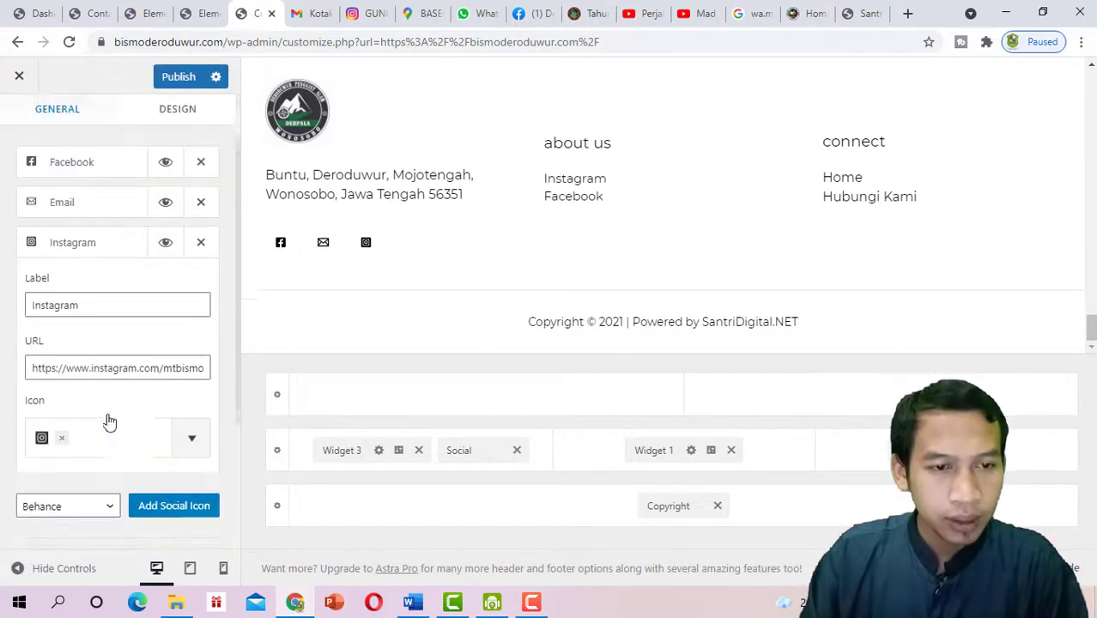
{"action": "left_click", "coordinate": [193, 432]}
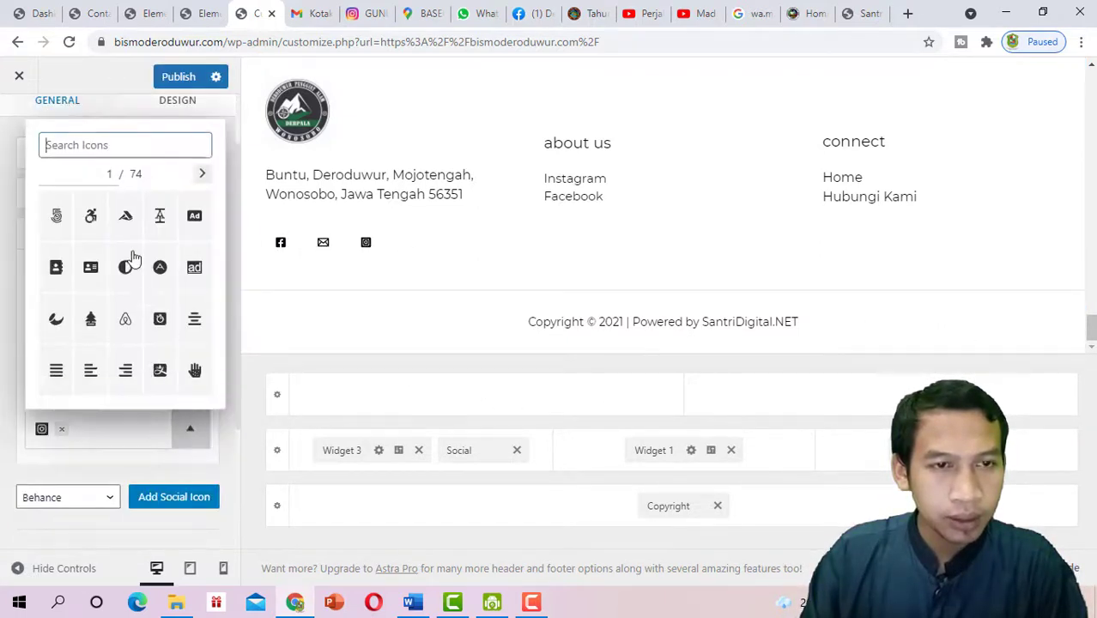
{"action": "type", "text": "ins"}
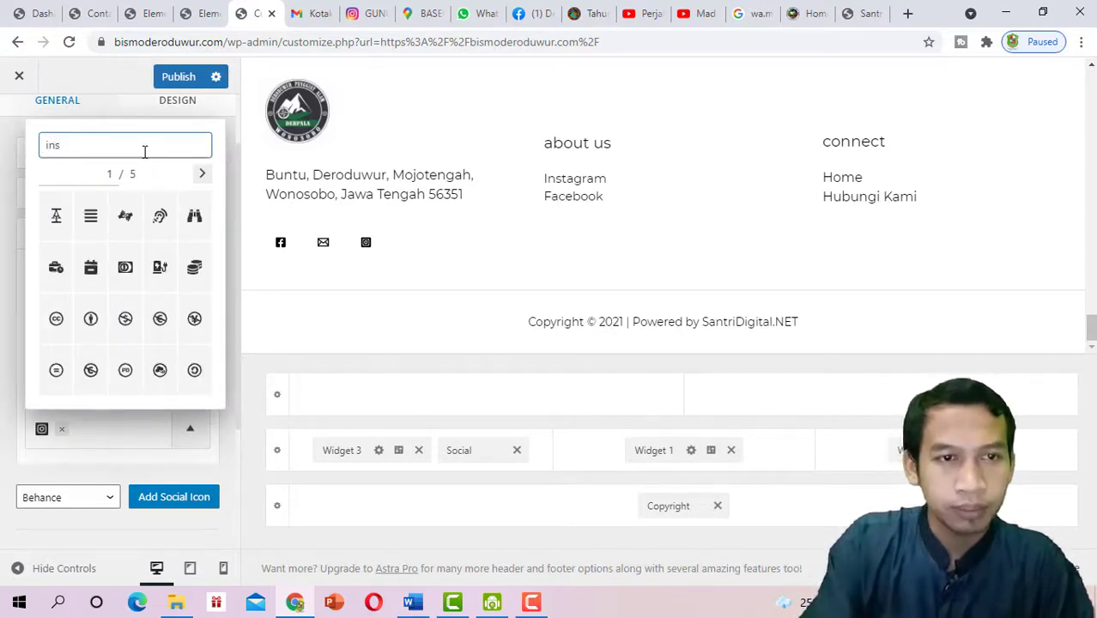
{"action": "type", "text": "ta"}
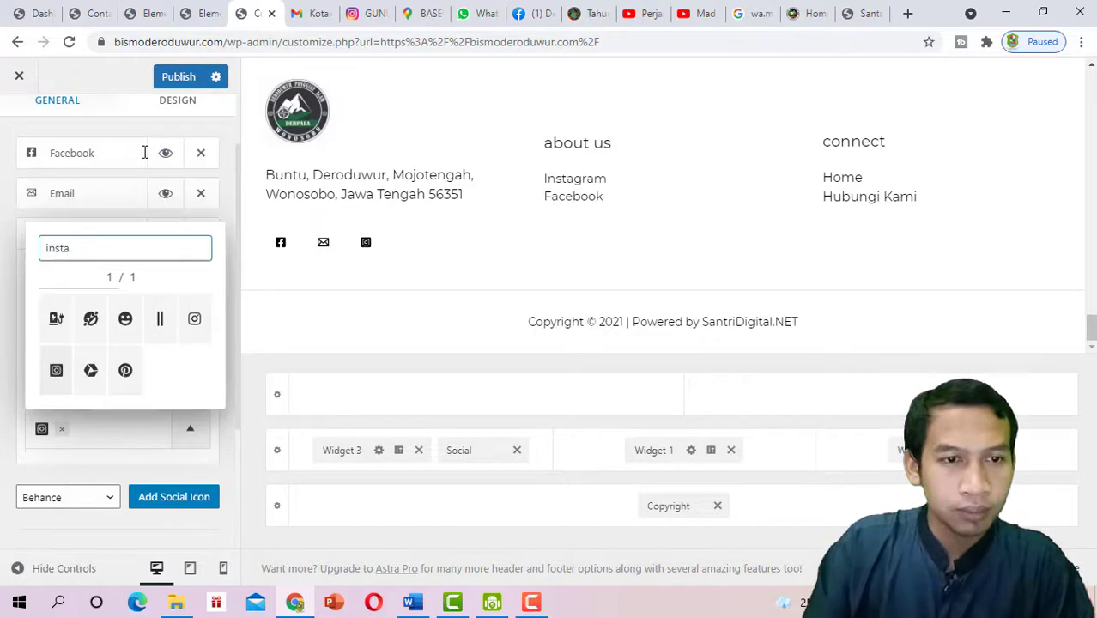
{"action": "left_click", "coordinate": [198, 322]}
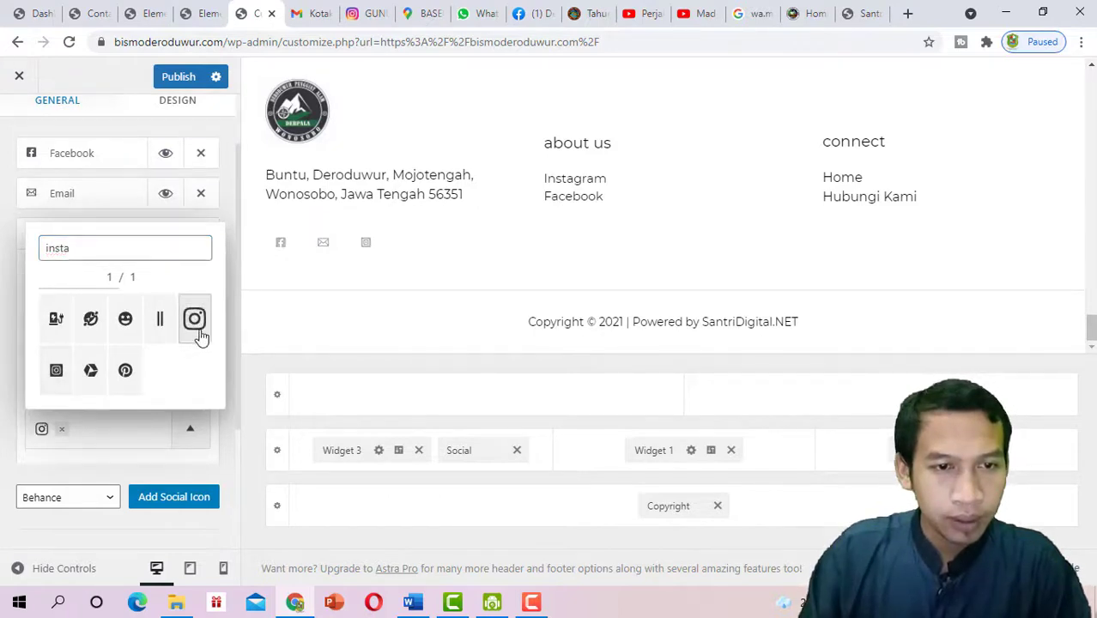
{"action": "left_click", "coordinate": [112, 211]}
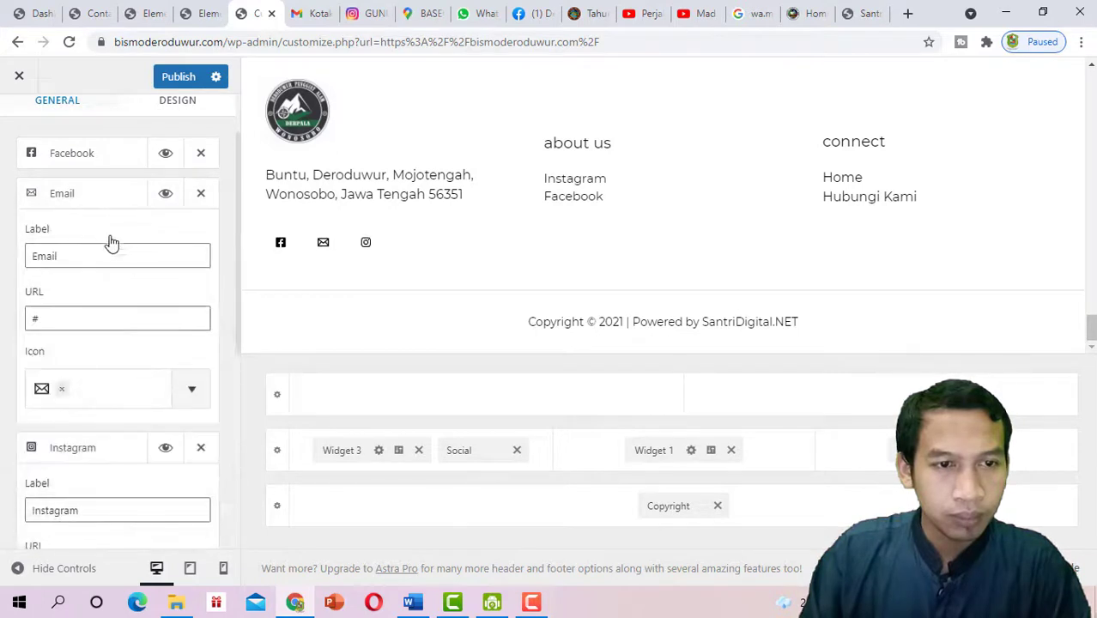
{"action": "left_click", "coordinate": [179, 79]}
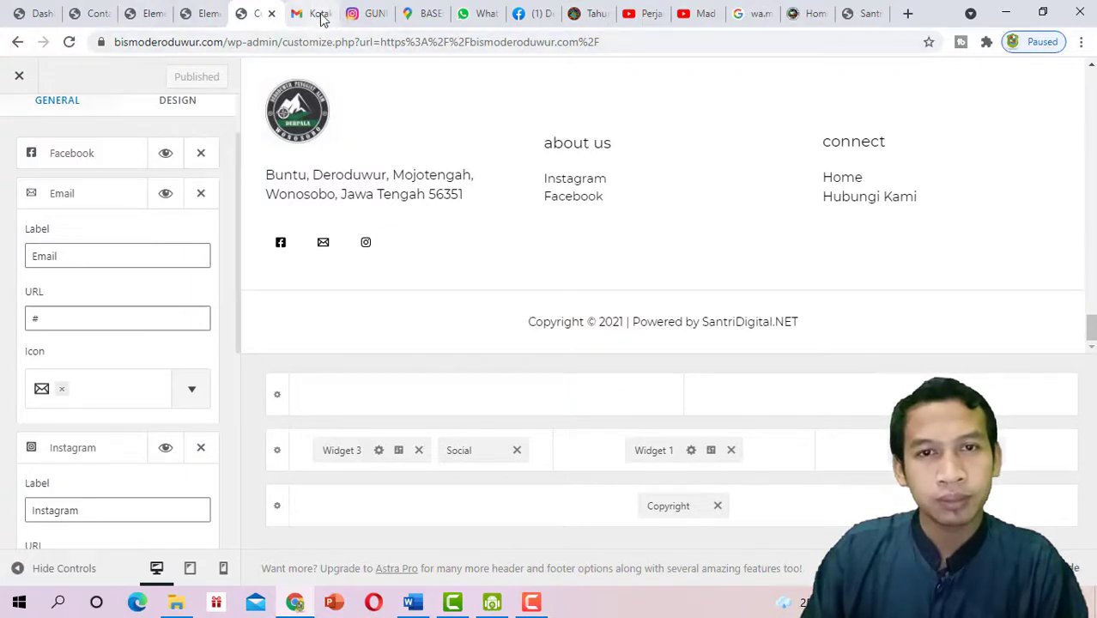
Close the browser pages with the YouTube channel, the wa.me Google search and the gunungcikuray.com site
{"action": "left_click", "coordinate": [708, 24]}
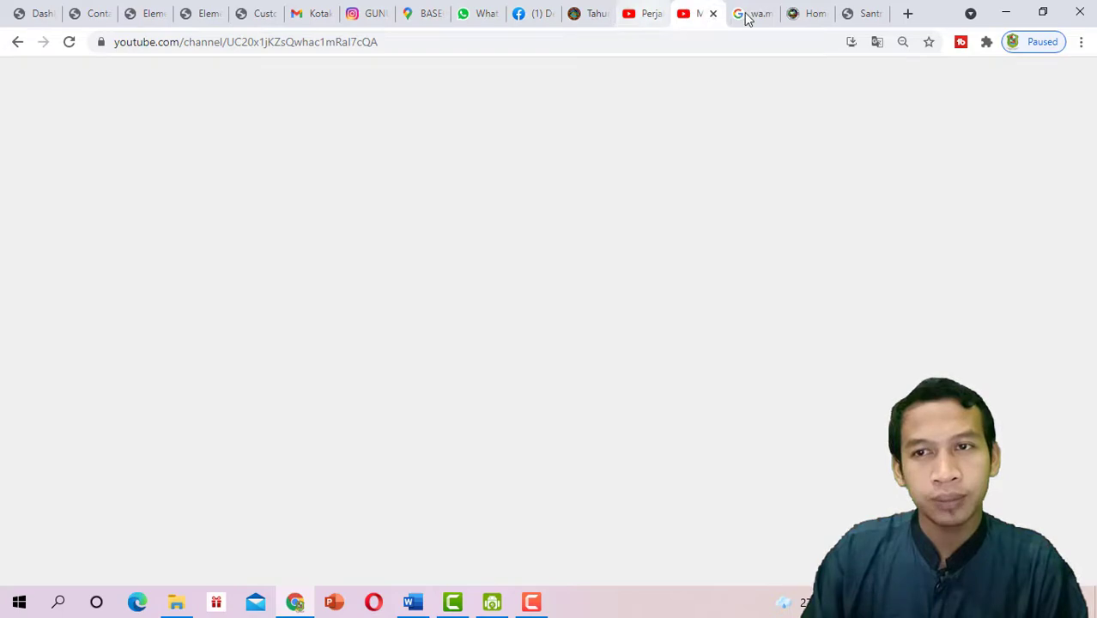
{"action": "key", "text": "ctrl+w"}
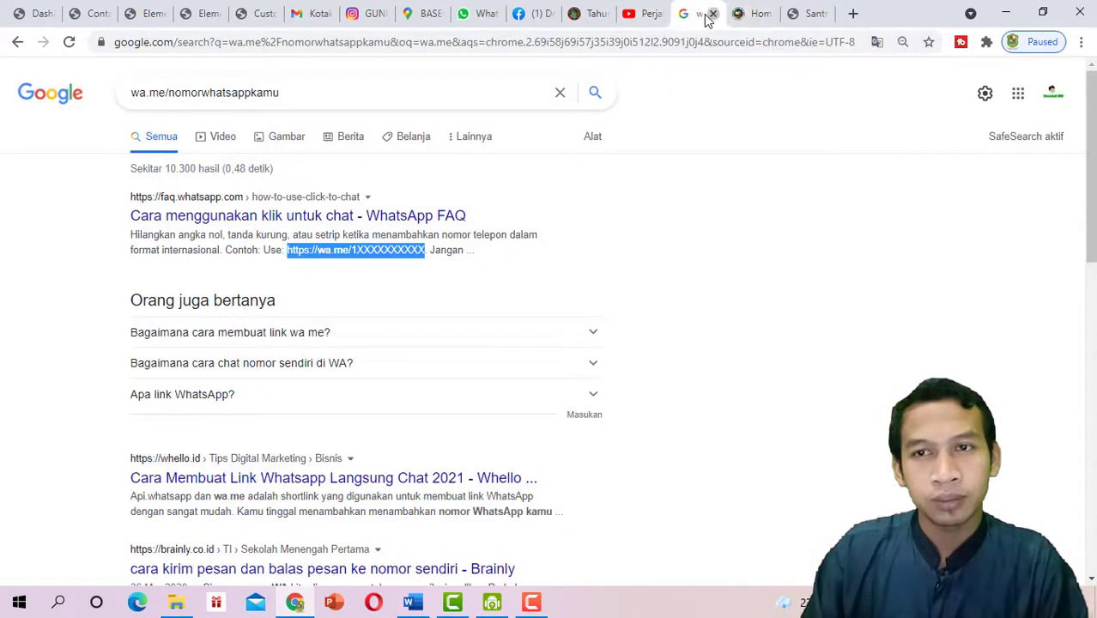
{"action": "left_click", "coordinate": [712, 15]}
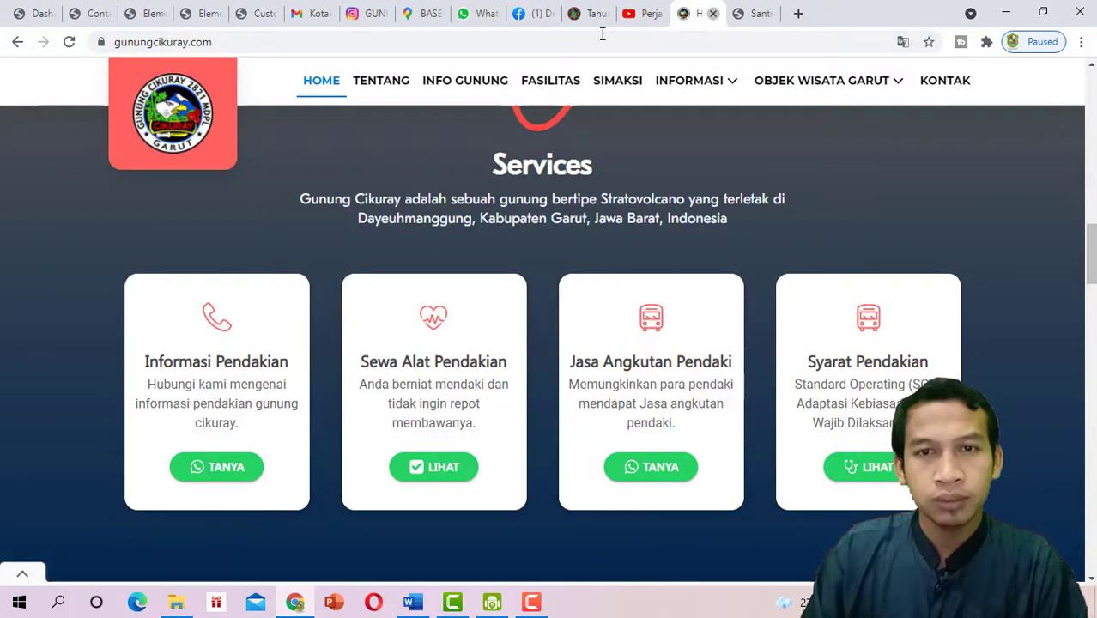
{"action": "key", "text": "ctrl+w"}
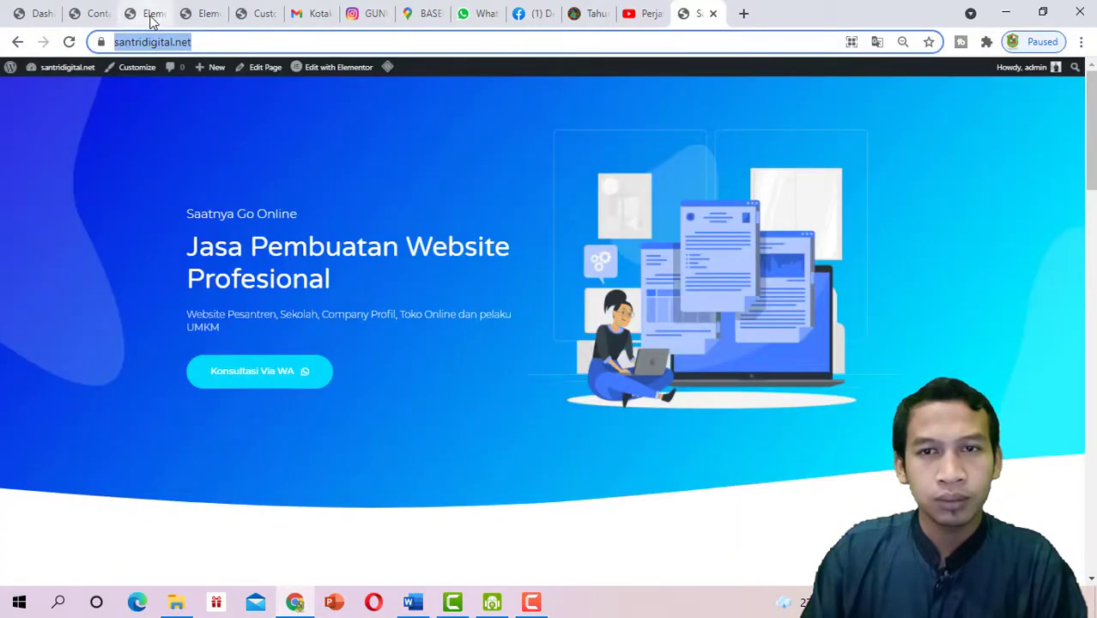
Review the home page open in Elementor and the contact details and form on the live Contact page
{"action": "left_click", "coordinate": [150, 15]}
{"action": "scroll", "coordinate": [357, 212], "scroll_direction": "down", "scroll_amount": 3}
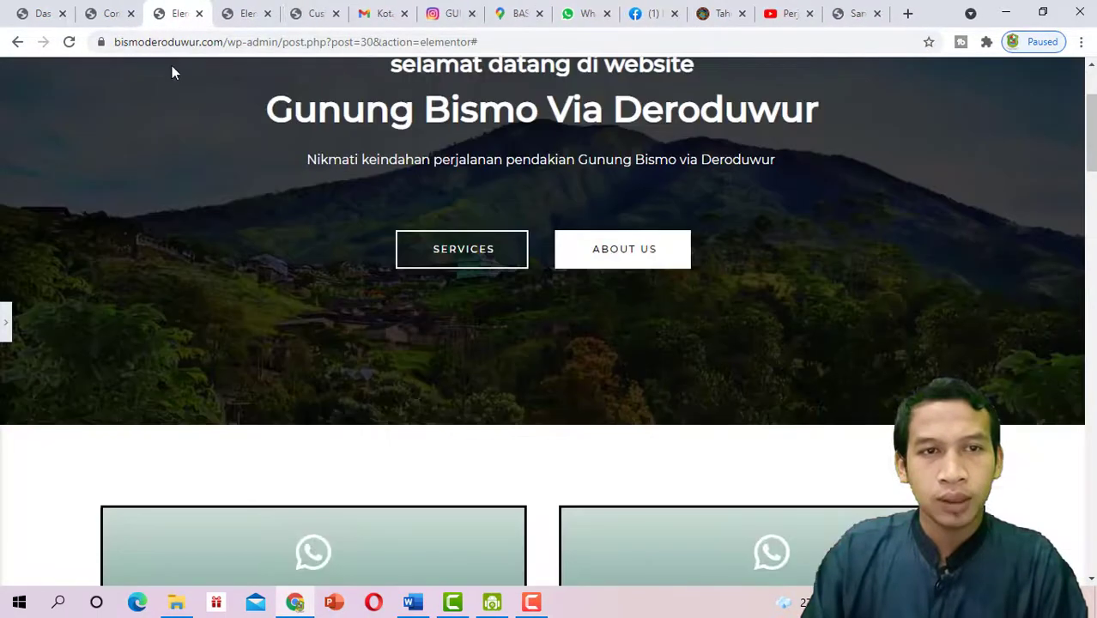
{"action": "left_click", "coordinate": [114, 15]}
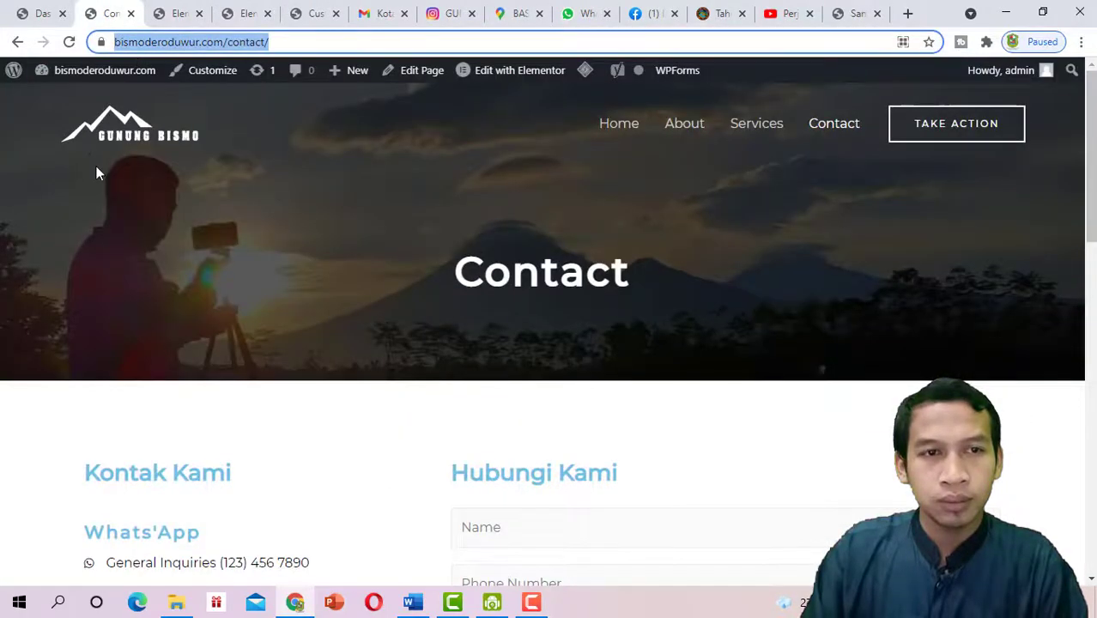
{"action": "scroll", "coordinate": [97, 174], "scroll_direction": "down", "scroll_amount": 3}
{"action": "scroll", "coordinate": [152, 161], "scroll_direction": "down", "scroll_amount": 3}
{"action": "scroll", "coordinate": [205, 167], "scroll_direction": "up", "scroll_amount": 3}
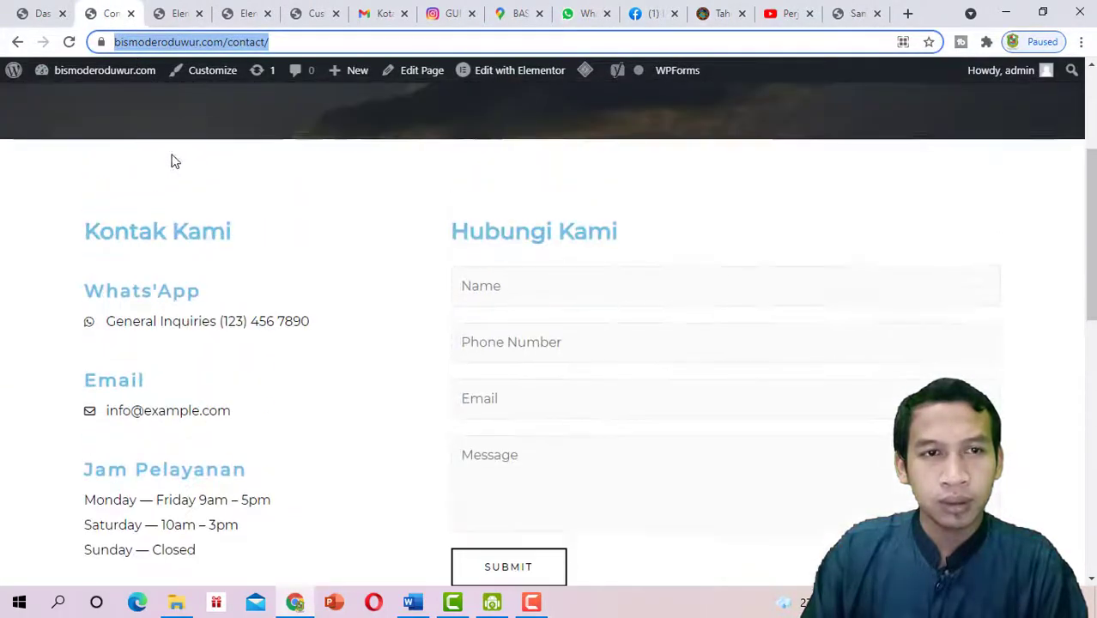
{"action": "scroll", "coordinate": [68, 98], "scroll_direction": "up", "scroll_amount": 1}
{"action": "scroll", "coordinate": [451, 164], "scroll_direction": "up", "scroll_amount": 2}
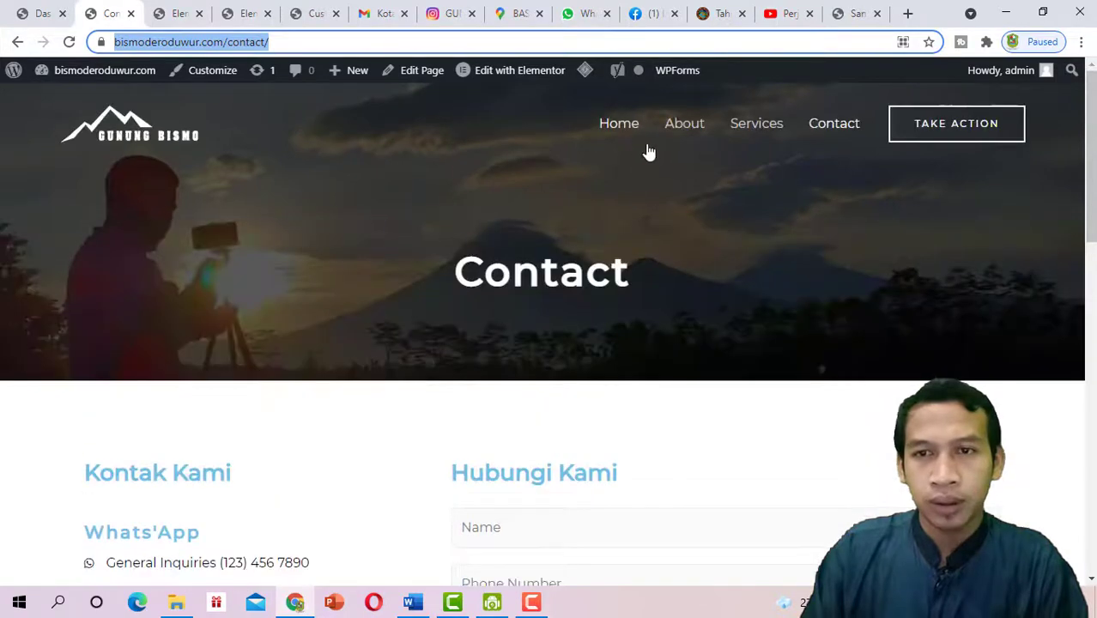
Open the live site's Home page and check the footer's address, link columns, social icons and copyright line
{"action": "left_click", "coordinate": [629, 134]}
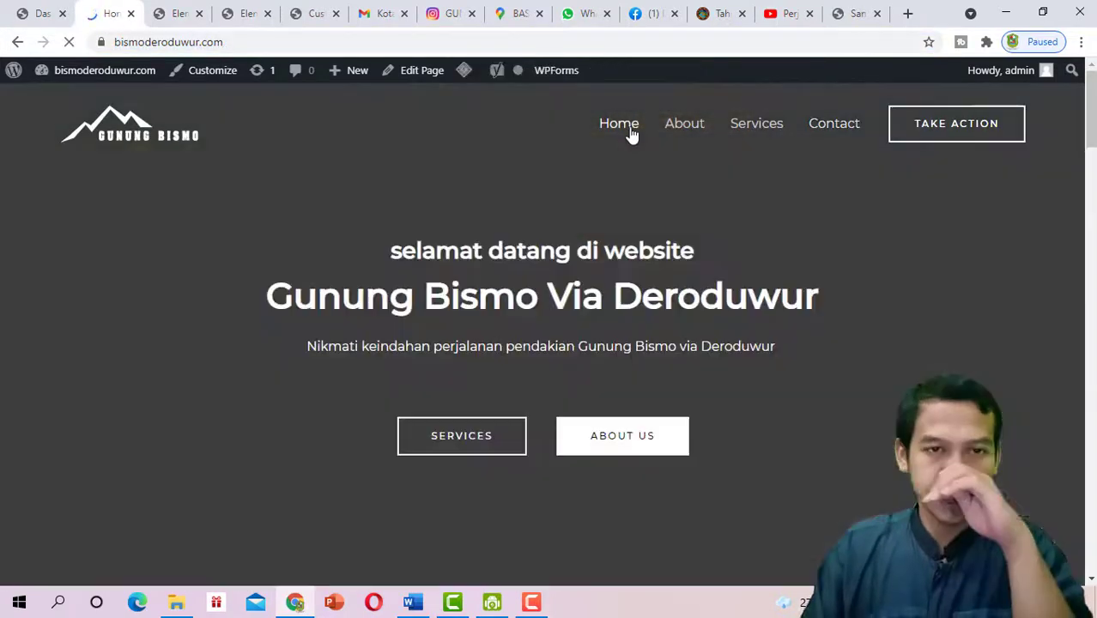
{"action": "scroll", "coordinate": [675, 272], "scroll_direction": "down", "scroll_amount": 8}
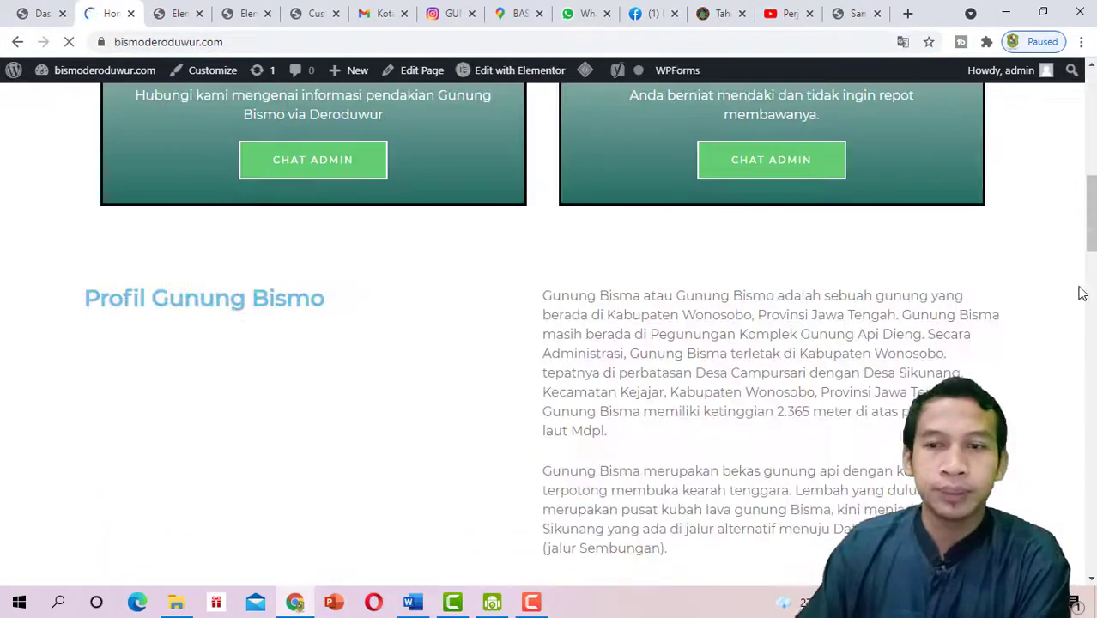
{"action": "scroll", "coordinate": [588, 503], "scroll_direction": "down", "scroll_amount": 10}
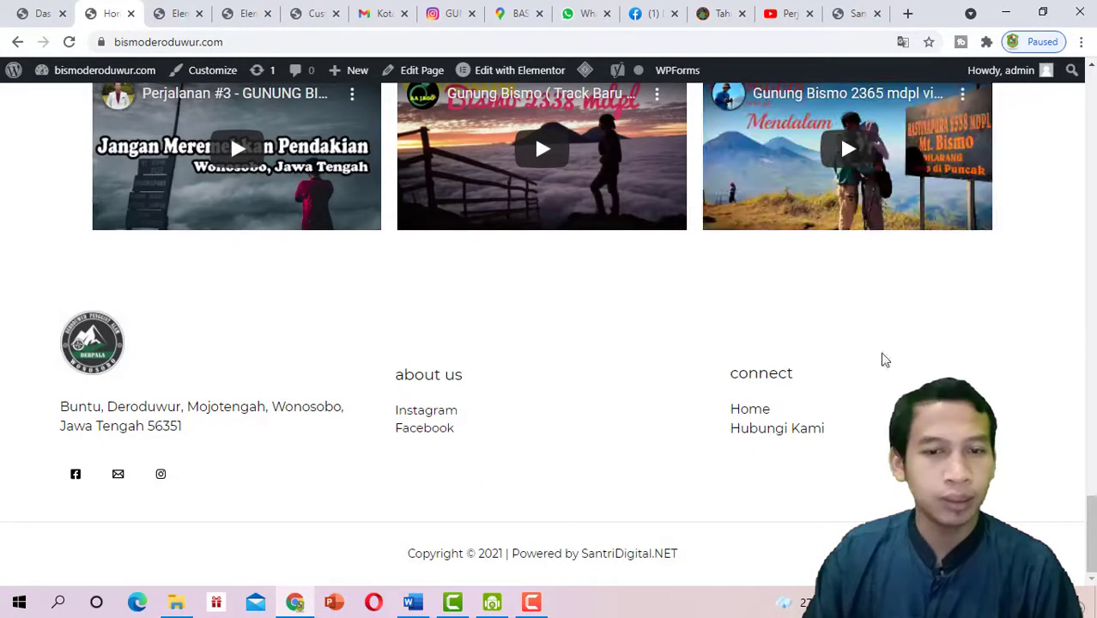
{"action": "scroll", "coordinate": [288, 200], "scroll_direction": "up", "scroll_amount": 1}
{"action": "scroll", "coordinate": [287, 199], "scroll_direction": "down", "scroll_amount": 1}
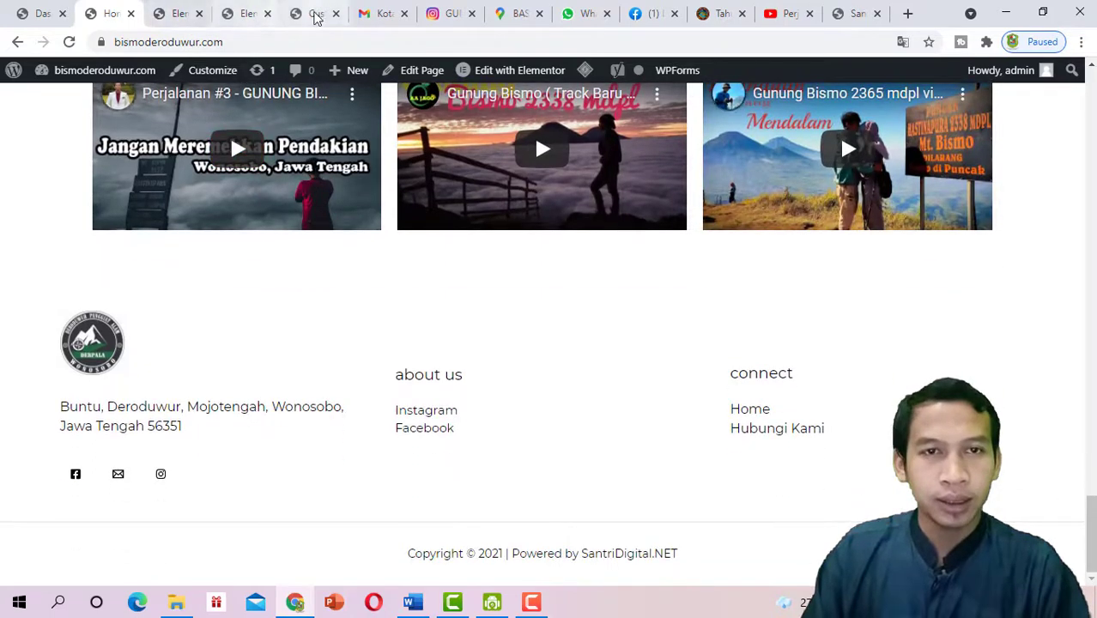
In the Customizer, open the menu behind the footer's "about us" column, examine its items and locations, and return to the menu list
{"action": "left_click", "coordinate": [314, 13]}
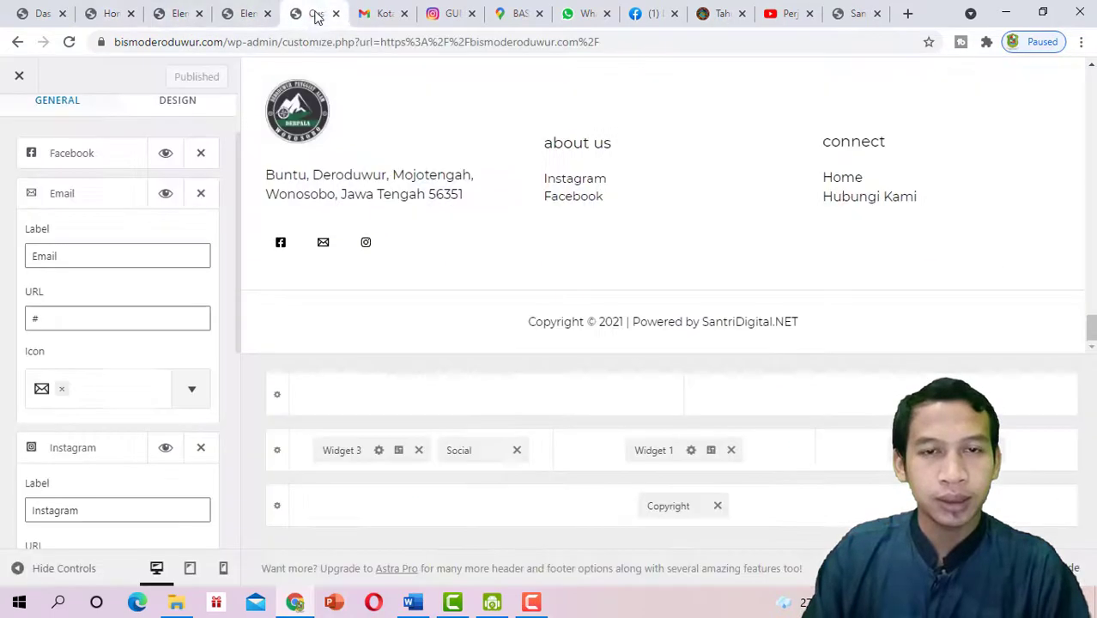
{"action": "left_click", "coordinate": [553, 146]}
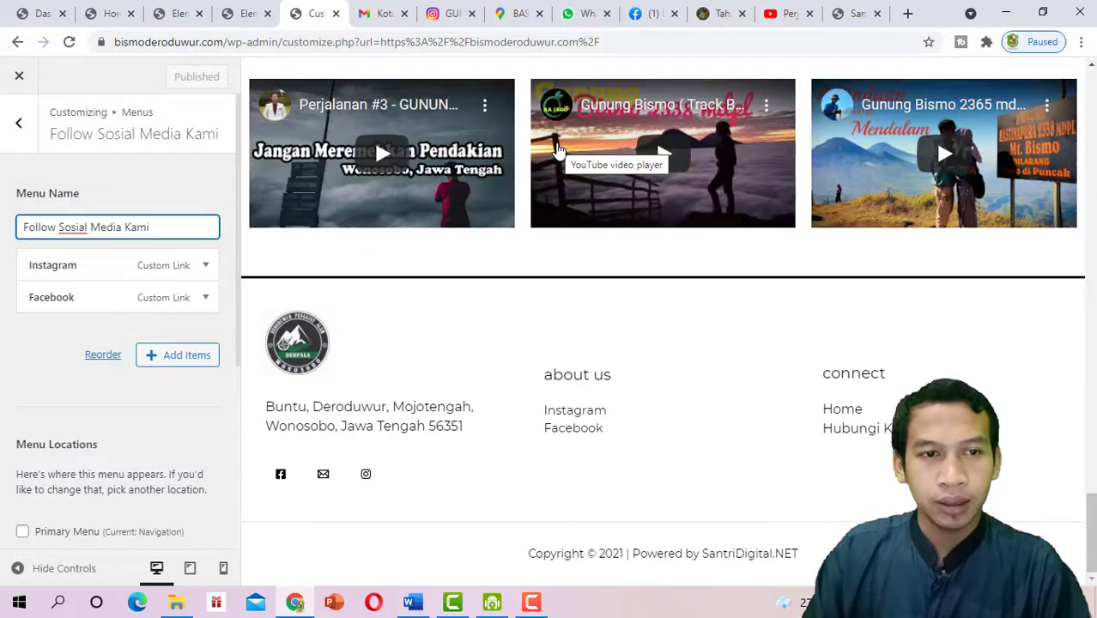
{"action": "left_click", "coordinate": [573, 380]}
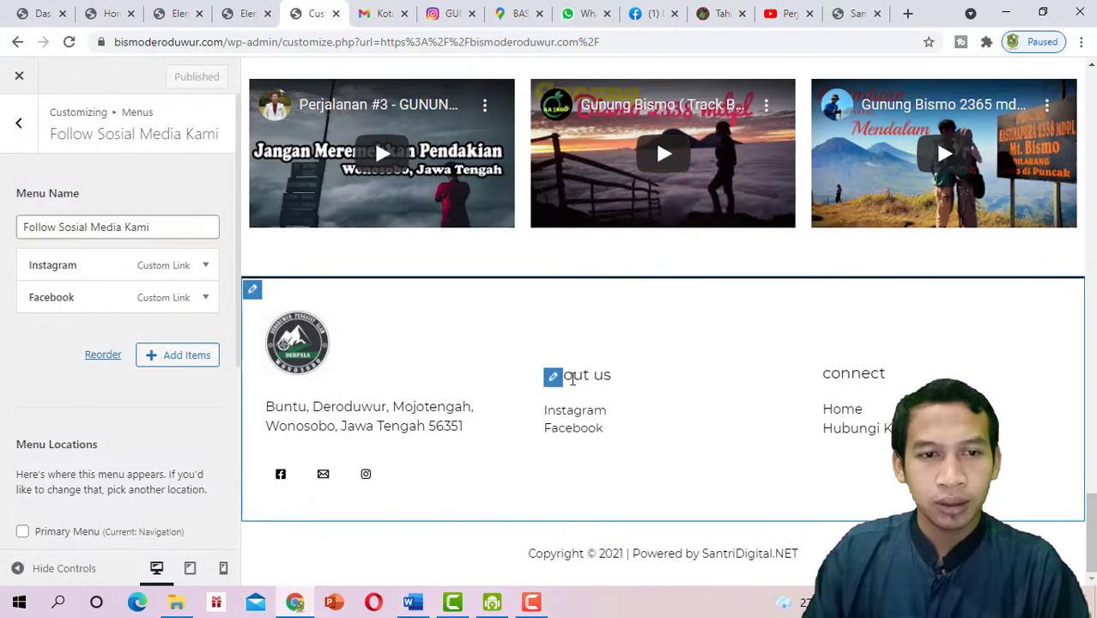
{"action": "scroll", "coordinate": [49, 371], "scroll_direction": "down", "scroll_amount": 3}
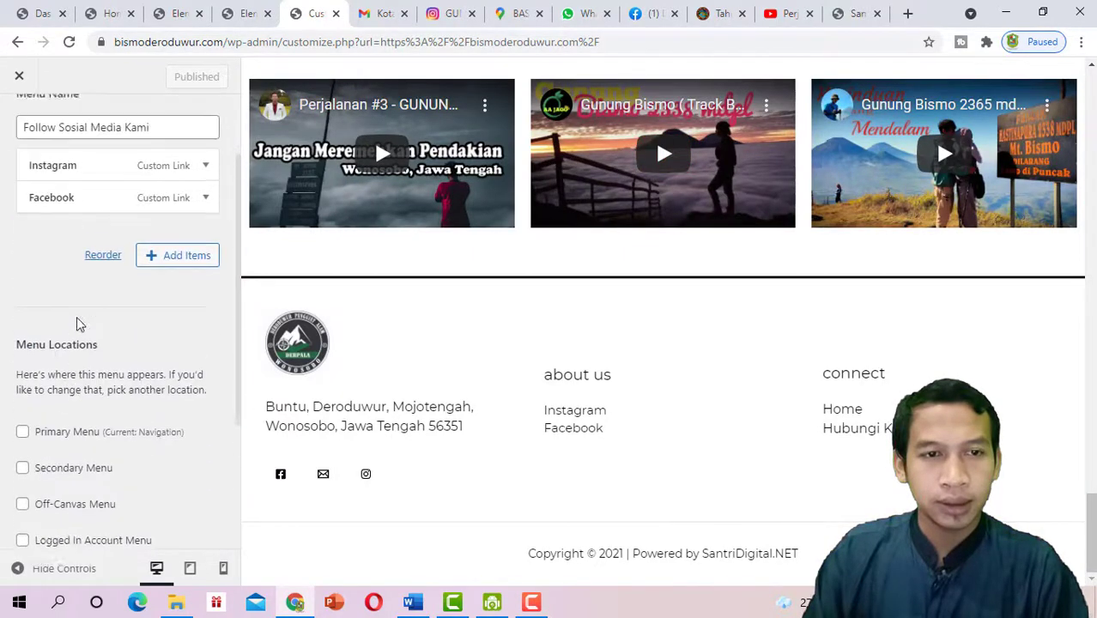
{"action": "scroll", "coordinate": [83, 325], "scroll_direction": "down", "scroll_amount": 1}
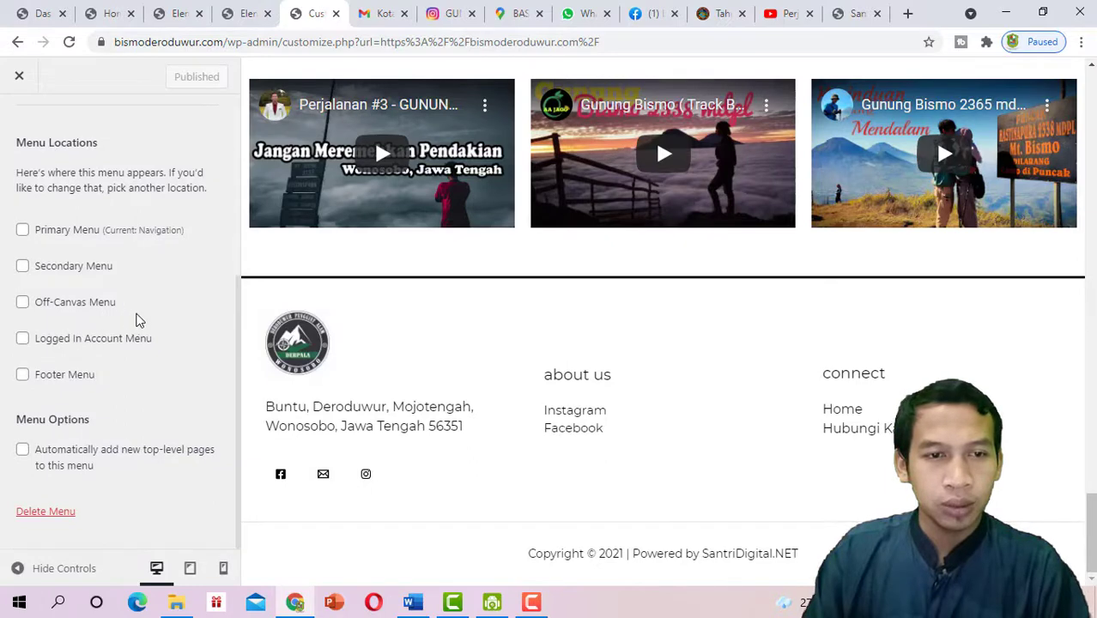
{"action": "scroll", "coordinate": [141, 309], "scroll_direction": "up", "scroll_amount": 4}
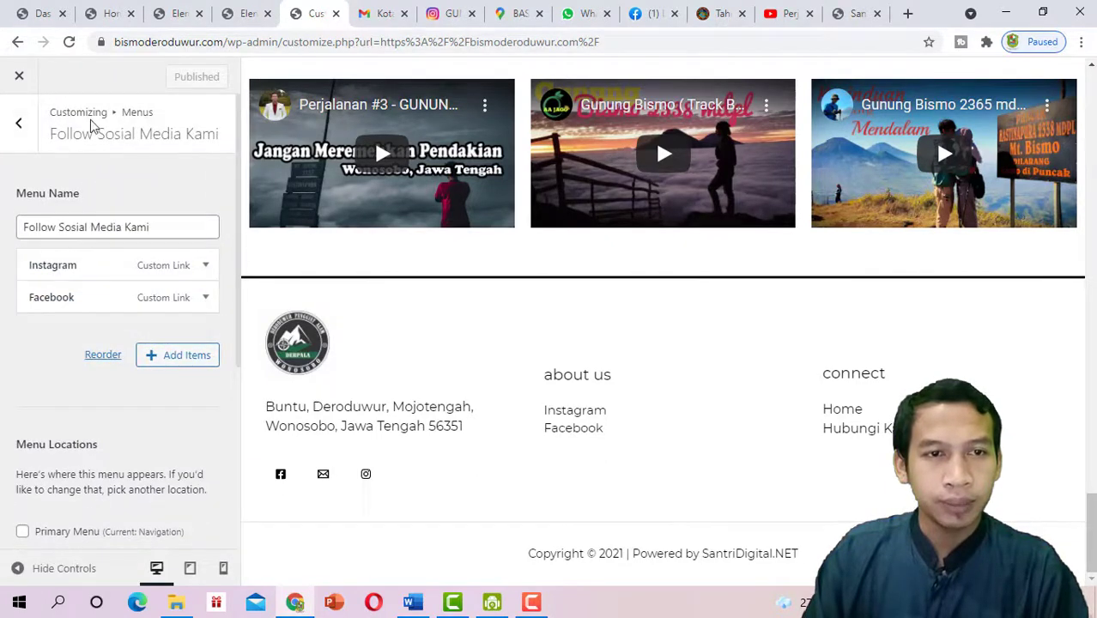
{"action": "left_click", "coordinate": [20, 129]}
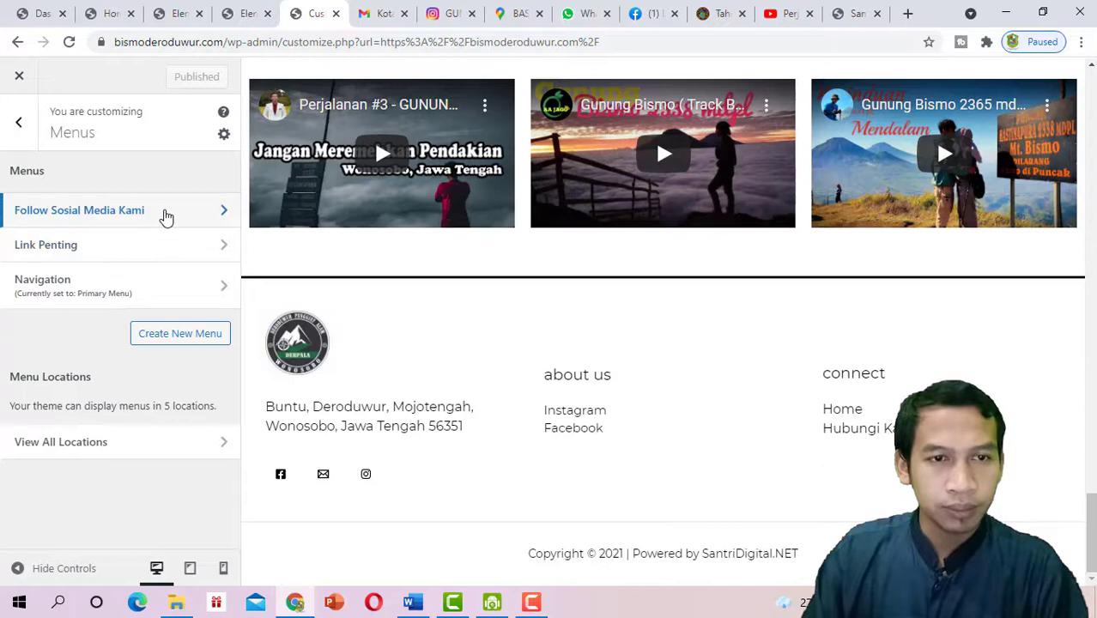
Check the items in the Follow Sosial Media Kami menu and close the Customizer page
{"action": "left_click", "coordinate": [166, 217]}
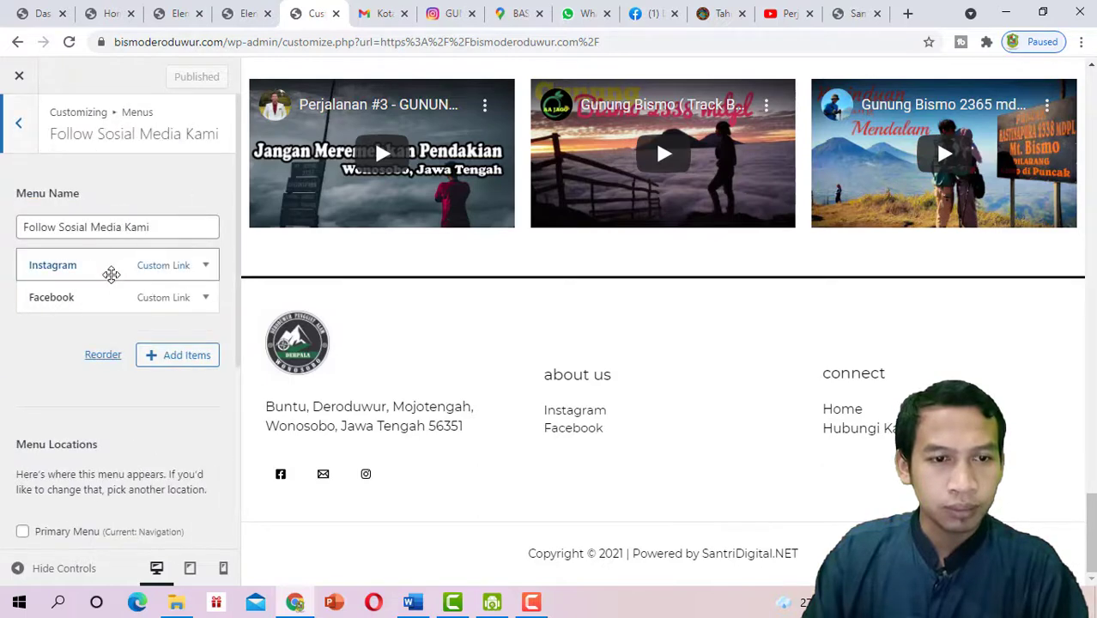
{"action": "left_click", "coordinate": [27, 142]}
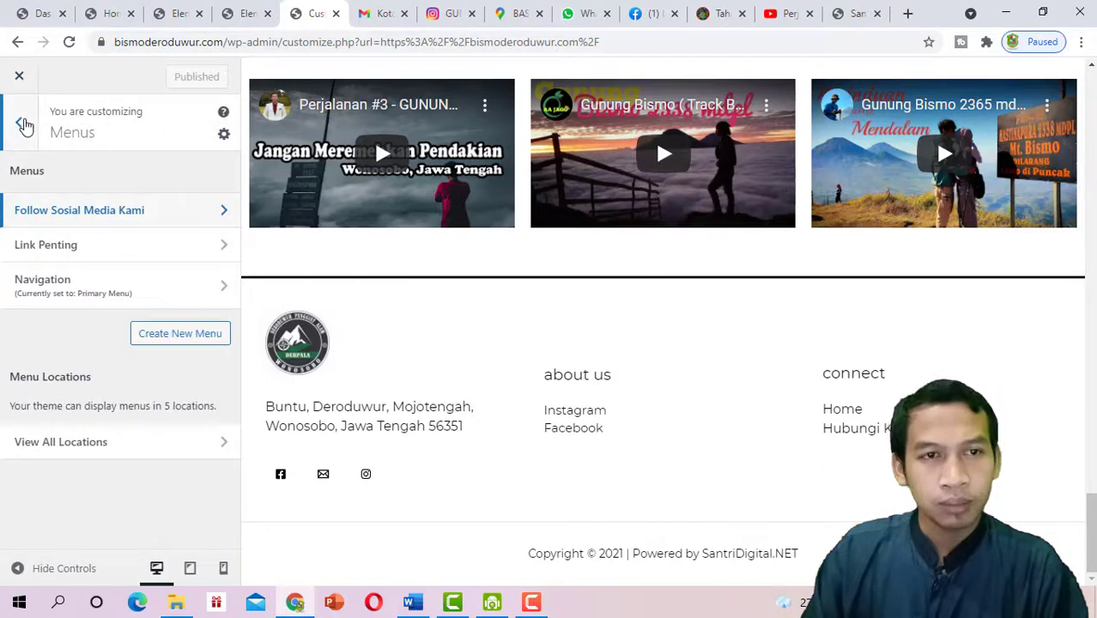
{"action": "left_click", "coordinate": [18, 122]}
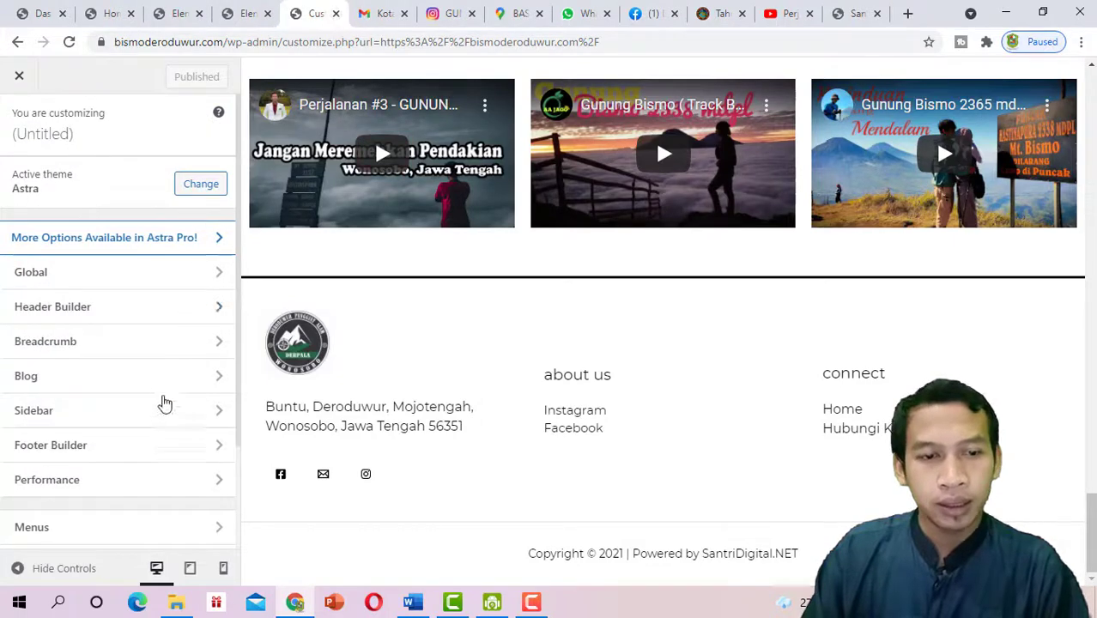
{"action": "scroll", "coordinate": [687, 258], "scroll_direction": "up", "scroll_amount": 5}
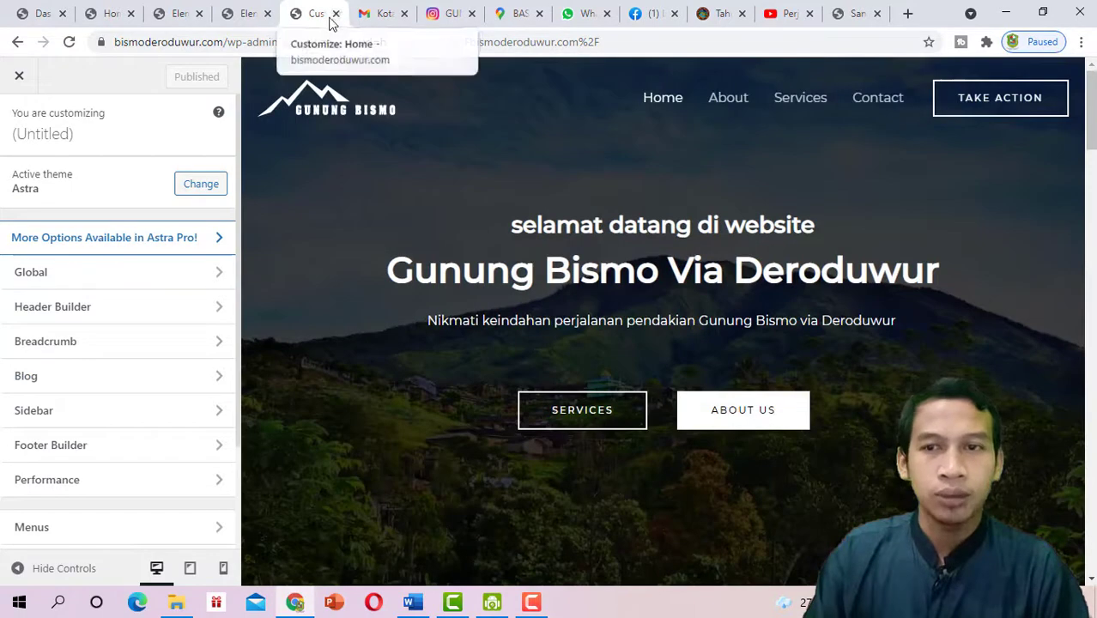
{"action": "left_click", "coordinate": [335, 15]}
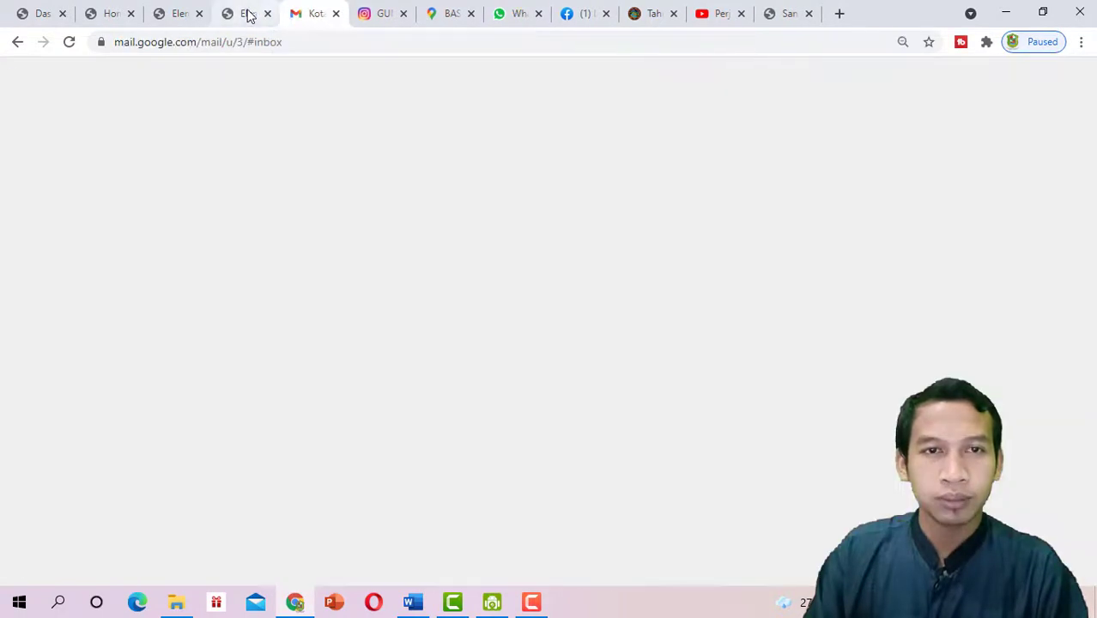
Look over the Contact page in Elementor down to its map and footer, and close that editor page
{"action": "left_click", "coordinate": [245, 13]}
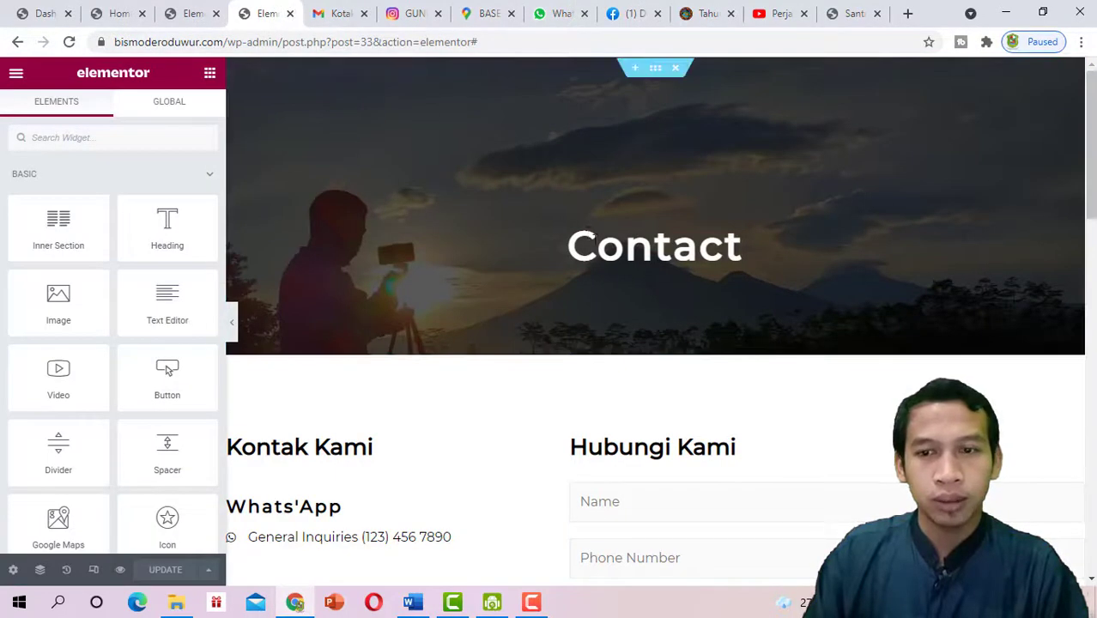
{"action": "scroll", "coordinate": [666, 237], "scroll_direction": "down", "scroll_amount": 8}
{"action": "scroll", "coordinate": [666, 237], "scroll_direction": "down", "scroll_amount": 7}
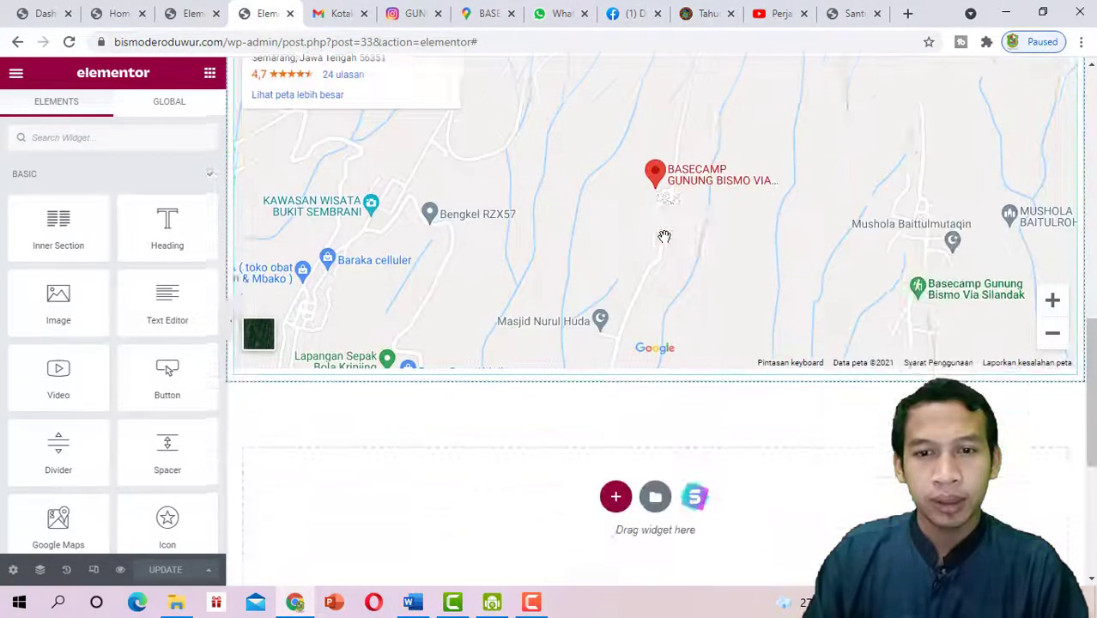
{"action": "scroll", "coordinate": [398, 232], "scroll_direction": "up", "scroll_amount": 2}
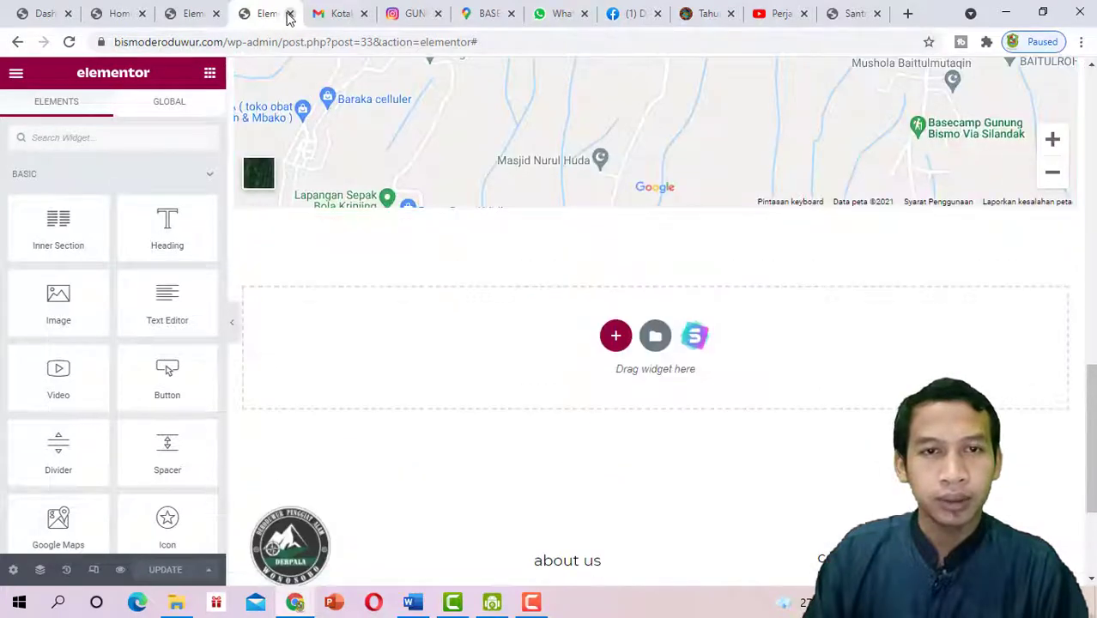
{"action": "key", "text": "ctrl+w"}
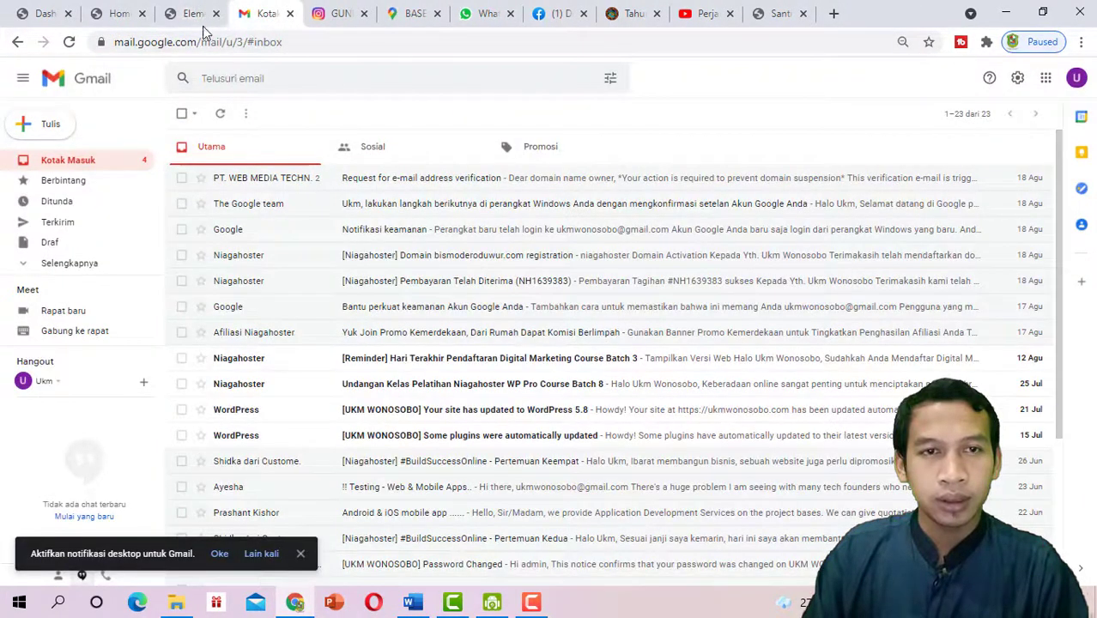
Close the browser pages with the Instagram profile, the Google Maps basecamp location and the home page's Elementor editor
{"action": "left_click", "coordinate": [194, 15]}
{"action": "scroll", "coordinate": [695, 177], "scroll_direction": "up", "scroll_amount": 2}
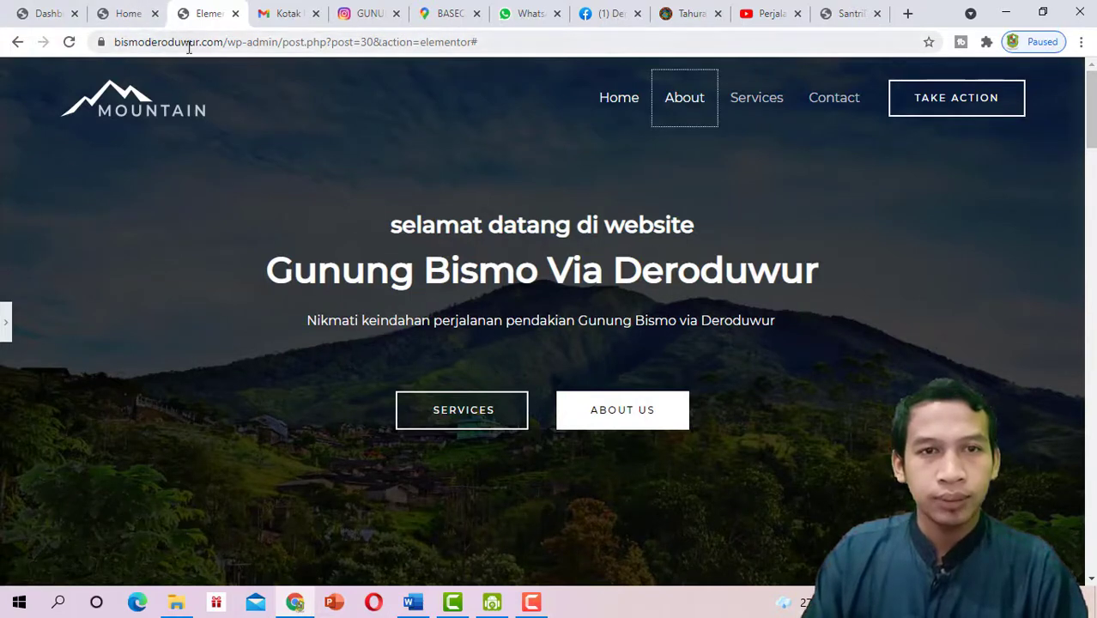
{"action": "left_click", "coordinate": [378, 16]}
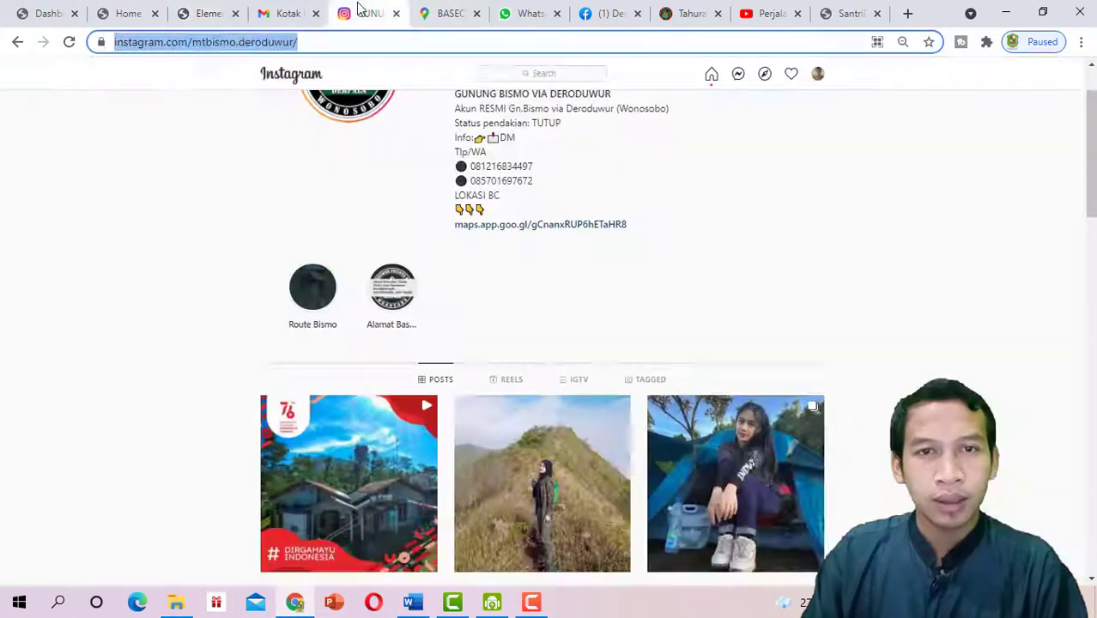
{"action": "left_click", "coordinate": [395, 15]}
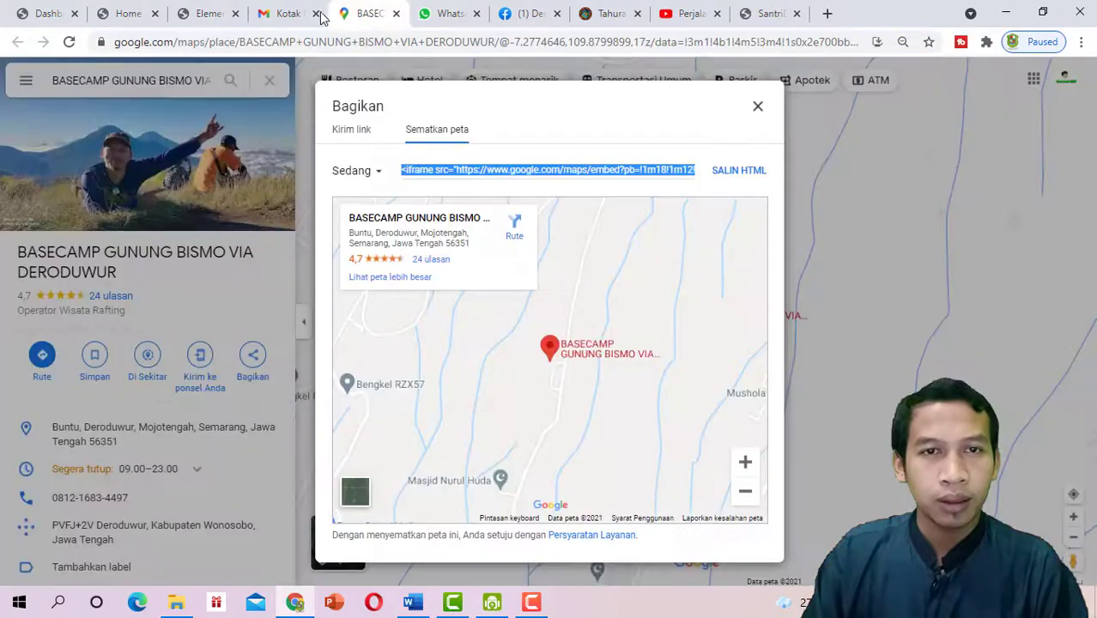
{"action": "left_click", "coordinate": [396, 15]}
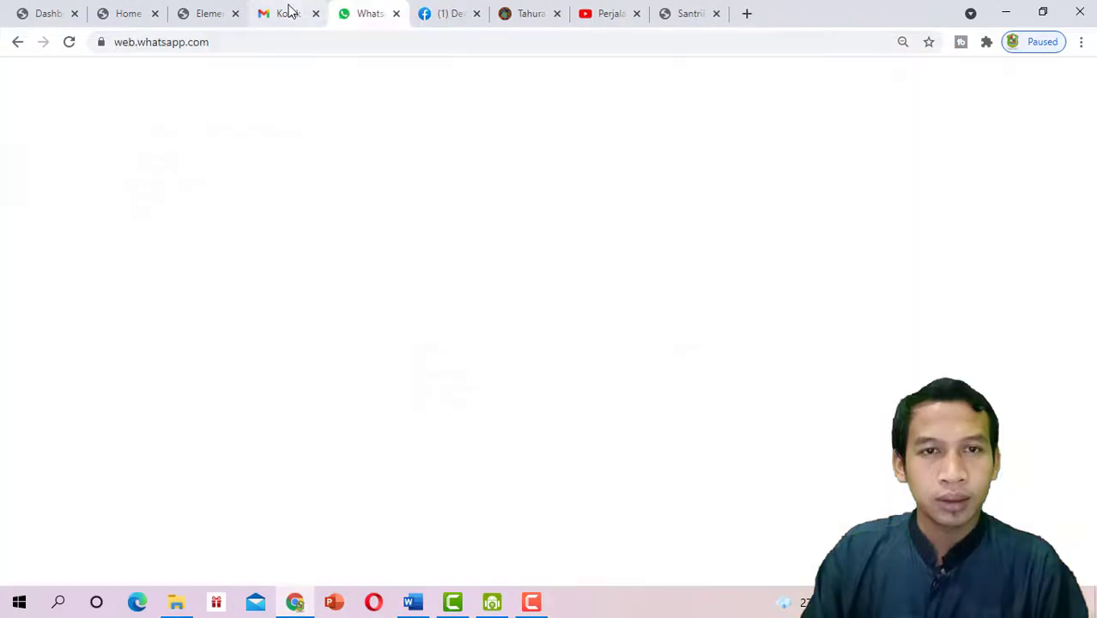
{"action": "left_click", "coordinate": [288, 12]}
{"action": "left_click", "coordinate": [199, 8]}
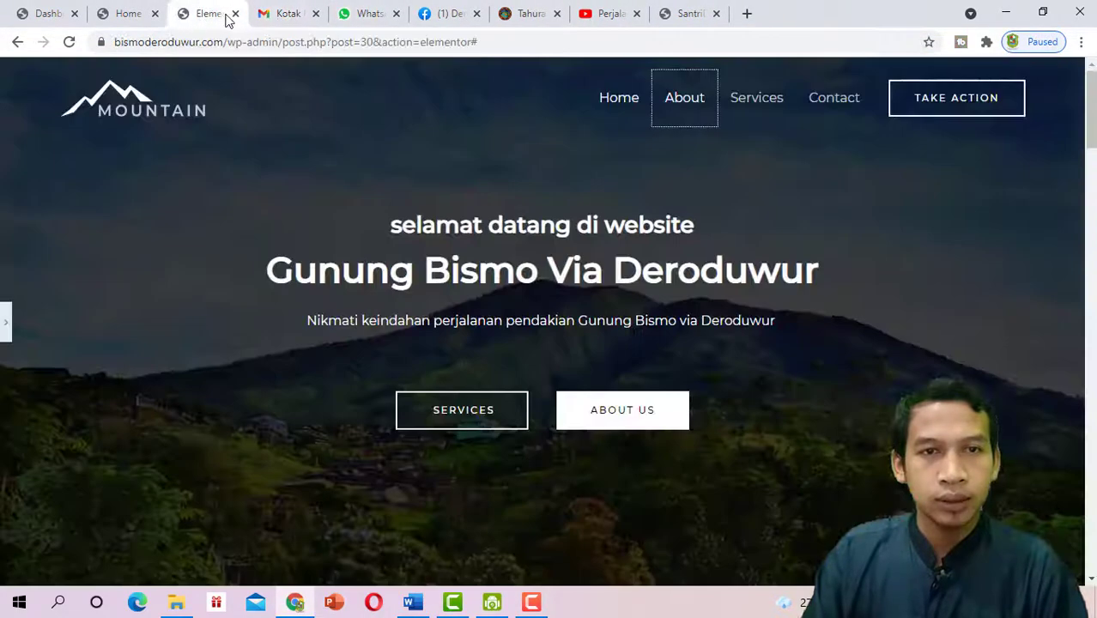
{"action": "left_click", "coordinate": [235, 13]}
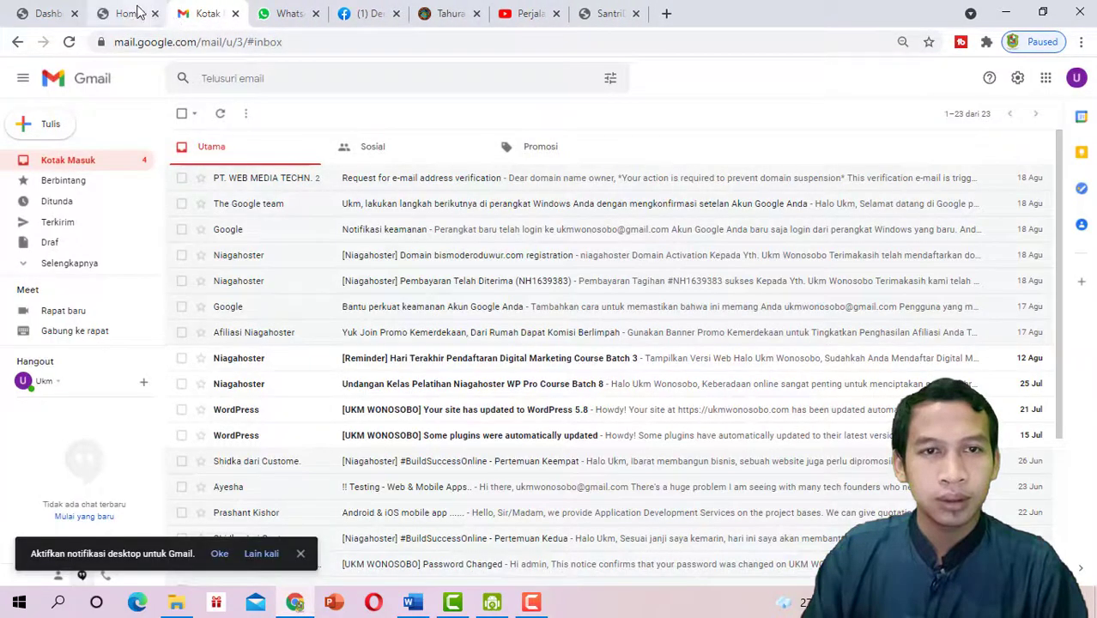
Open the live site's About page from the Home page and review its content down to the footer
{"action": "left_click", "coordinate": [129, 15]}
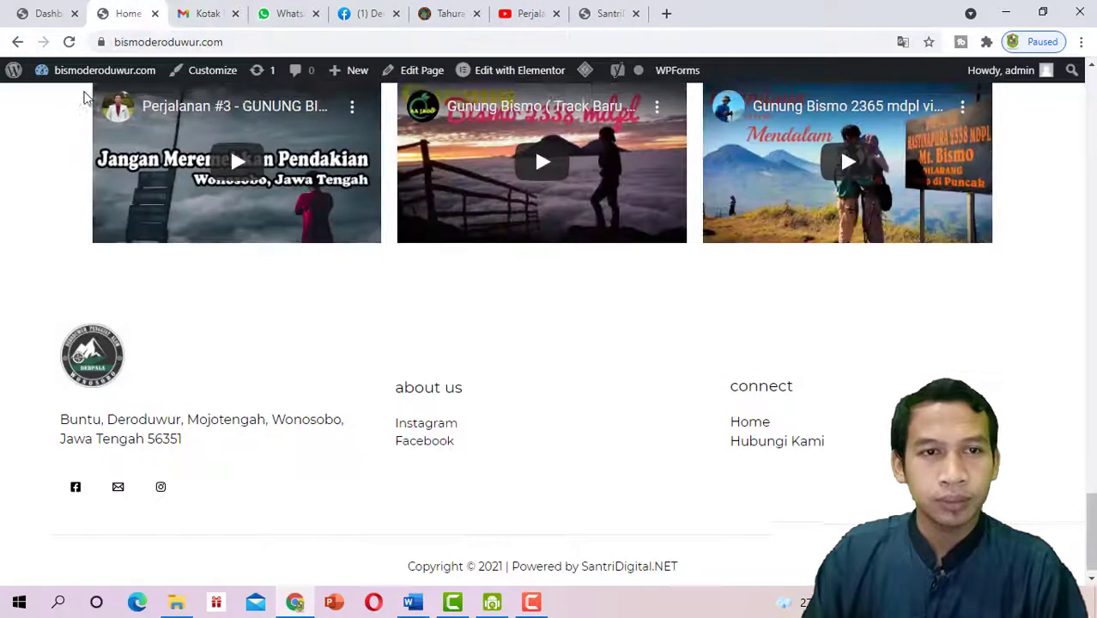
{"action": "scroll", "coordinate": [926, 253], "scroll_direction": "up", "scroll_amount": 5}
{"action": "scroll", "coordinate": [534, 535], "scroll_direction": "up", "scroll_amount": 10}
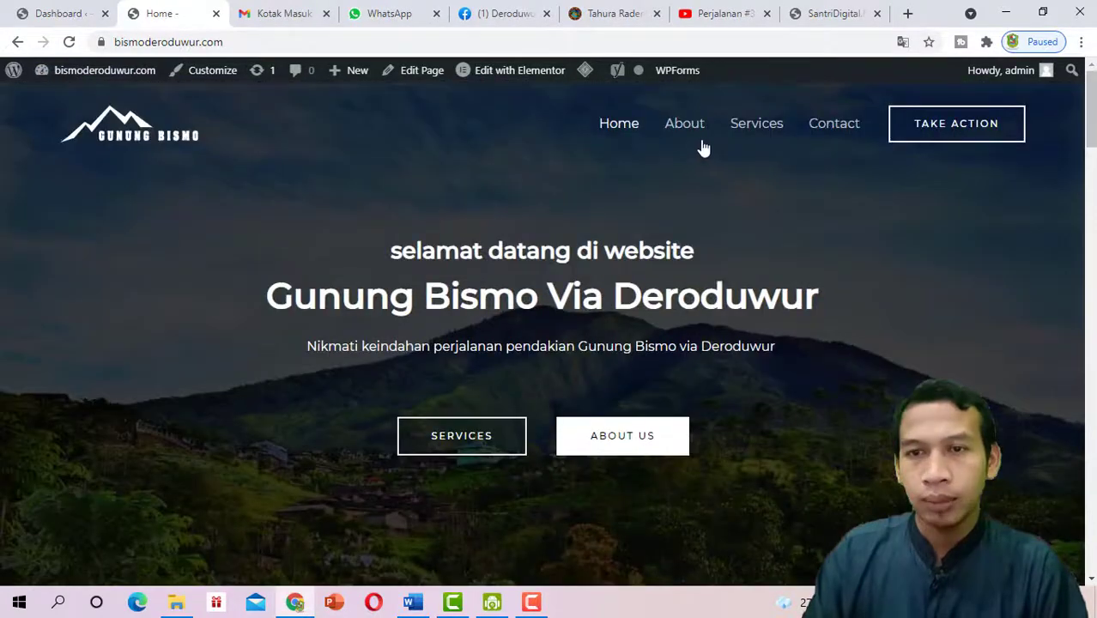
{"action": "left_click", "coordinate": [686, 124]}
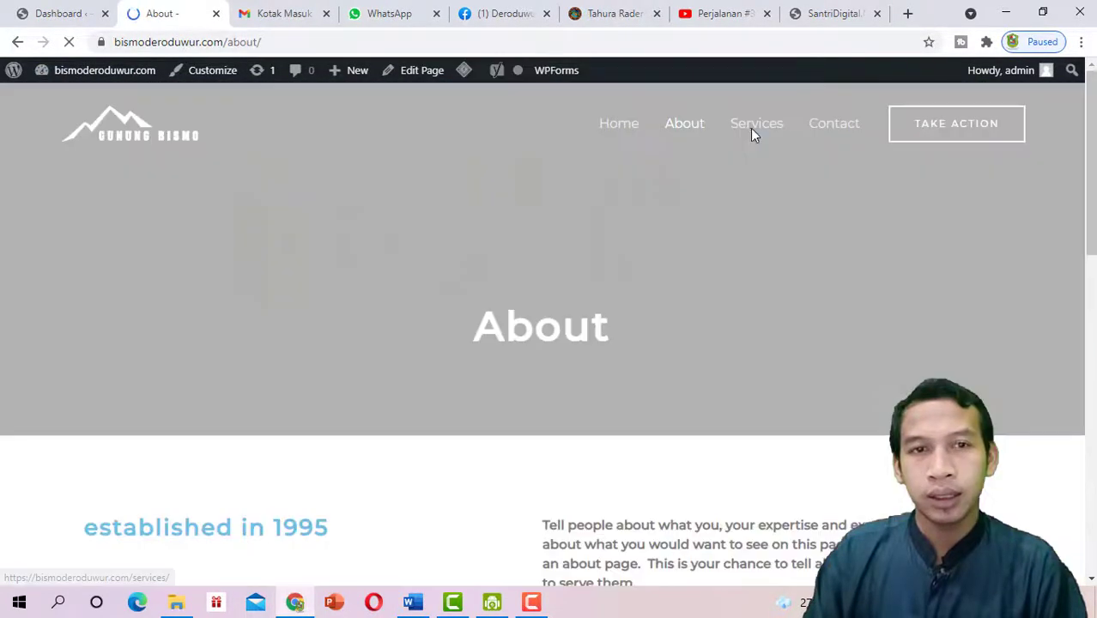
{"action": "scroll", "coordinate": [764, 228], "scroll_direction": "down", "scroll_amount": 10}
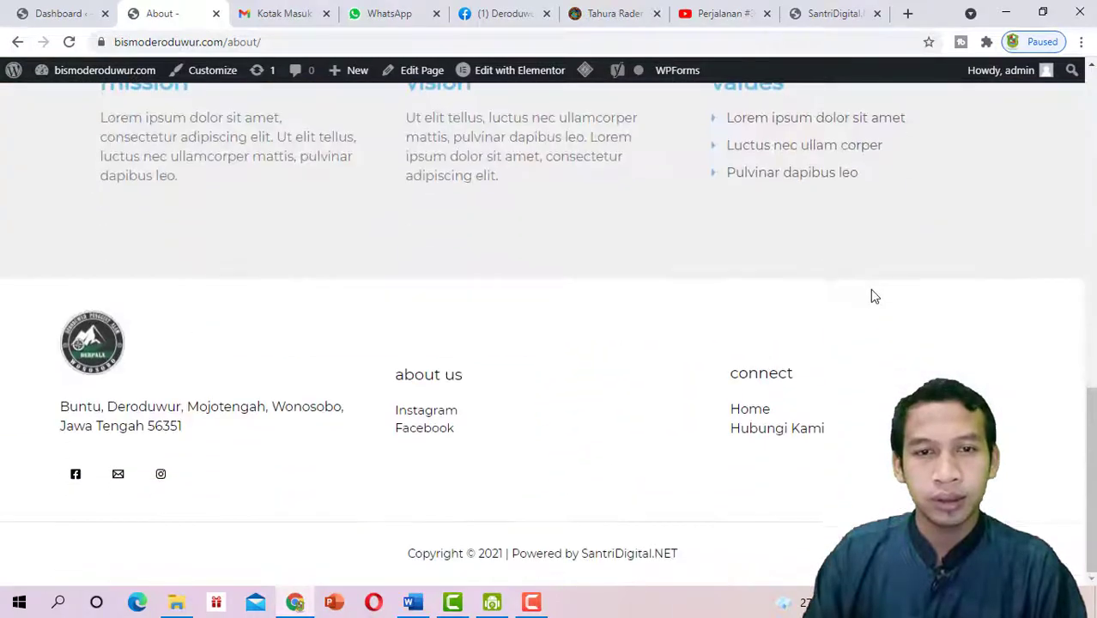
{"action": "scroll", "coordinate": [1047, 290], "scroll_direction": "up", "scroll_amount": 10}
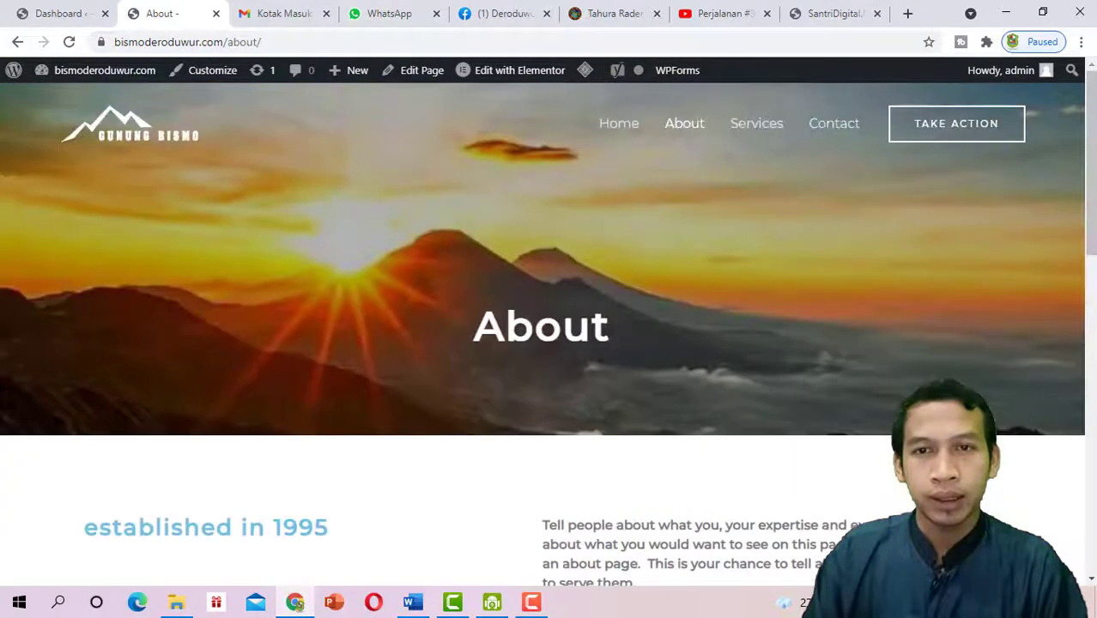
Open the About page in Elementor and preview its layout with the widget panel temporarily hidden
{"action": "mouse_move", "coordinate": [500, 82]}
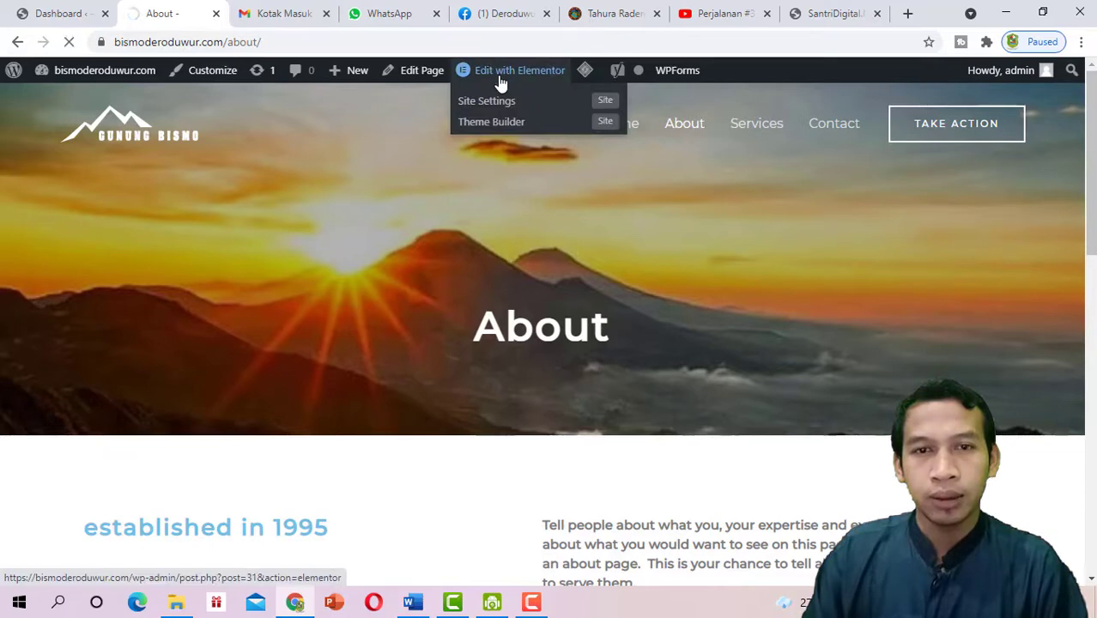
{"action": "left_click", "coordinate": [501, 82]}
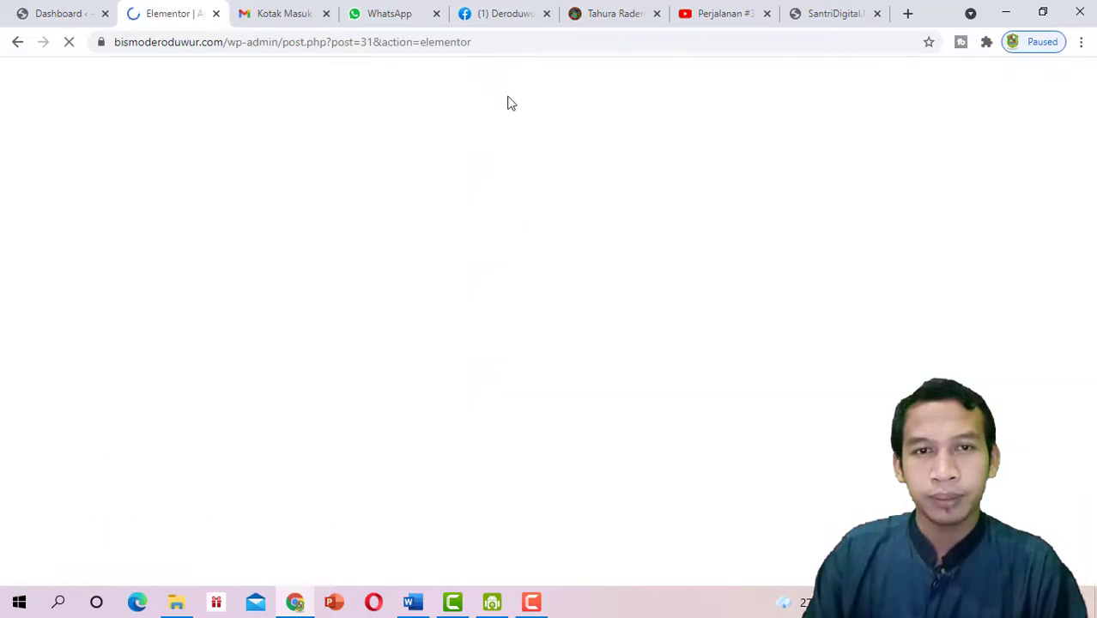
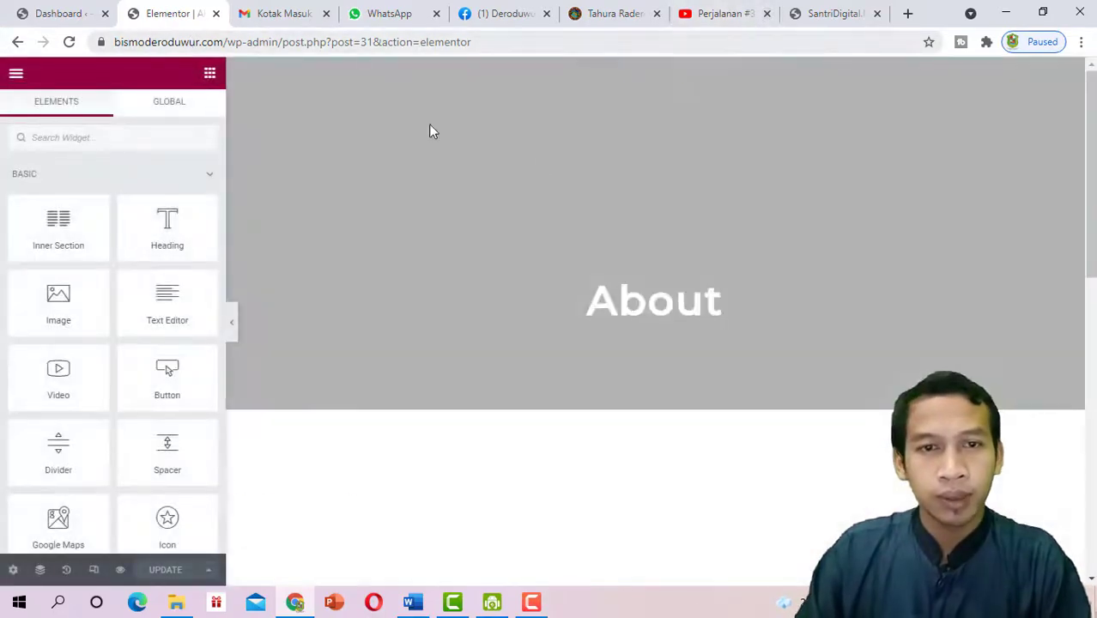
{"action": "left_click_drag", "start_coordinate": [1090, 182], "coordinate": [1090, 322]}
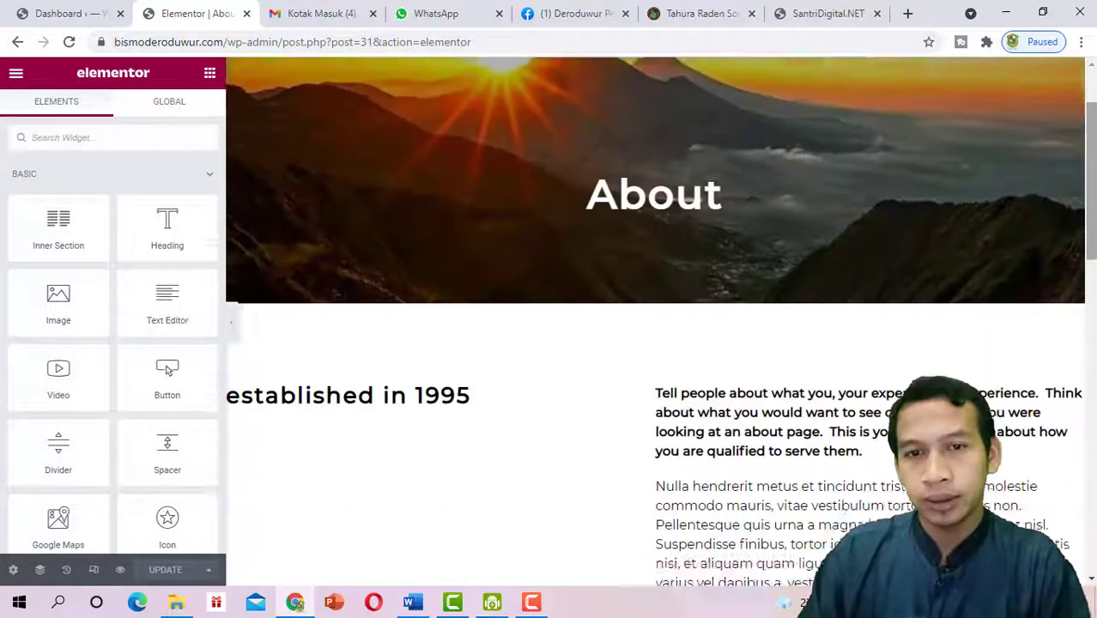
{"action": "left_click_drag", "start_coordinate": [1090, 182], "coordinate": [1090, 148]}
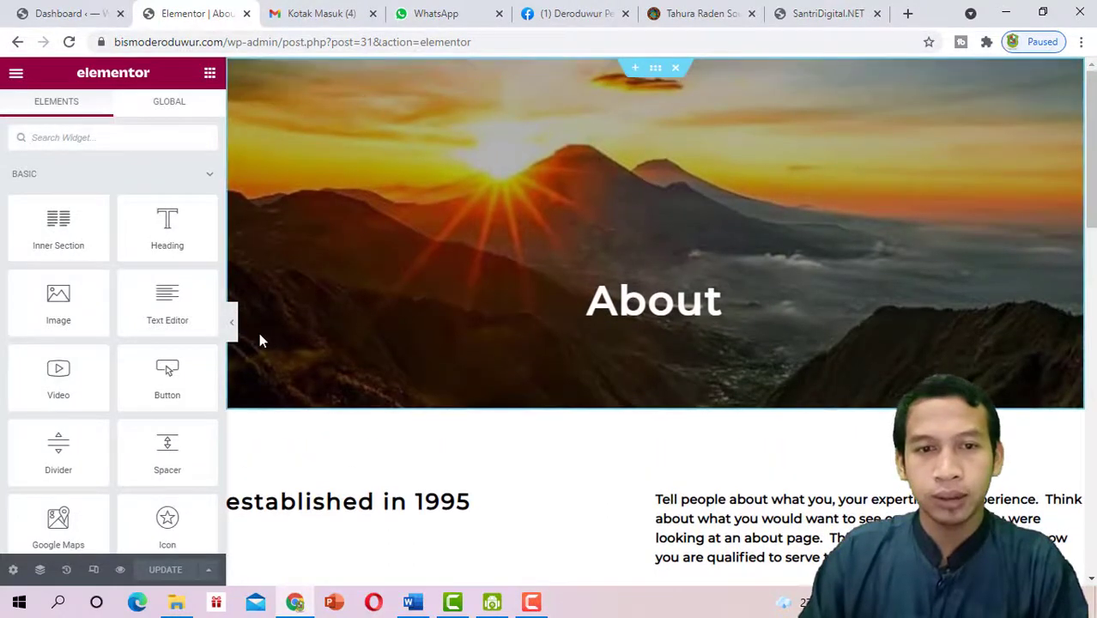
{"action": "left_click", "coordinate": [233, 331]}
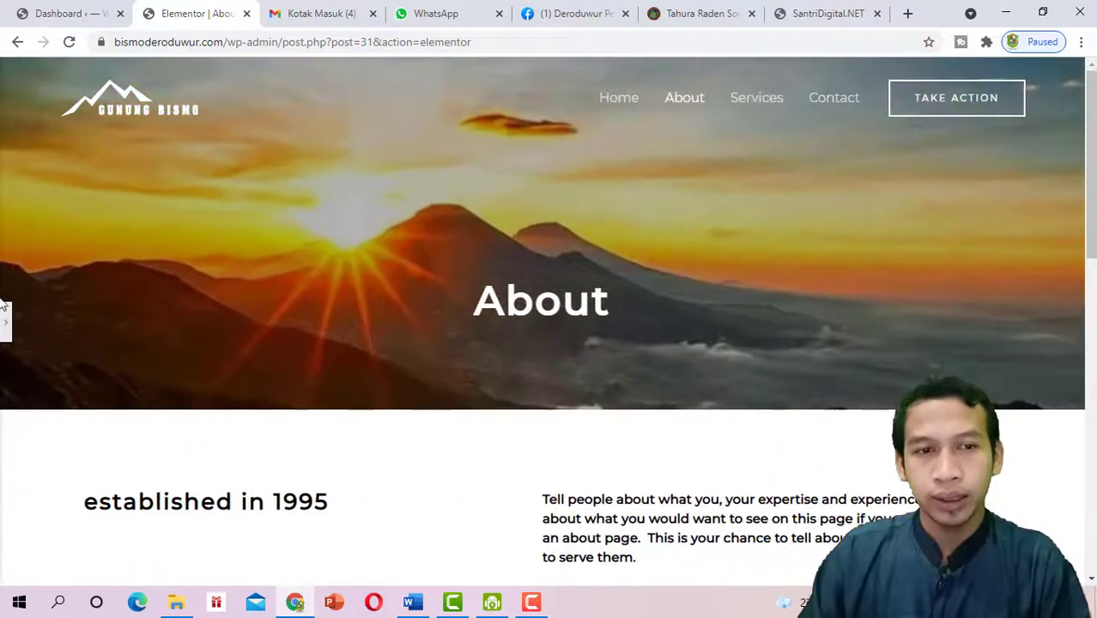
{"action": "left_click", "coordinate": [5, 319]}
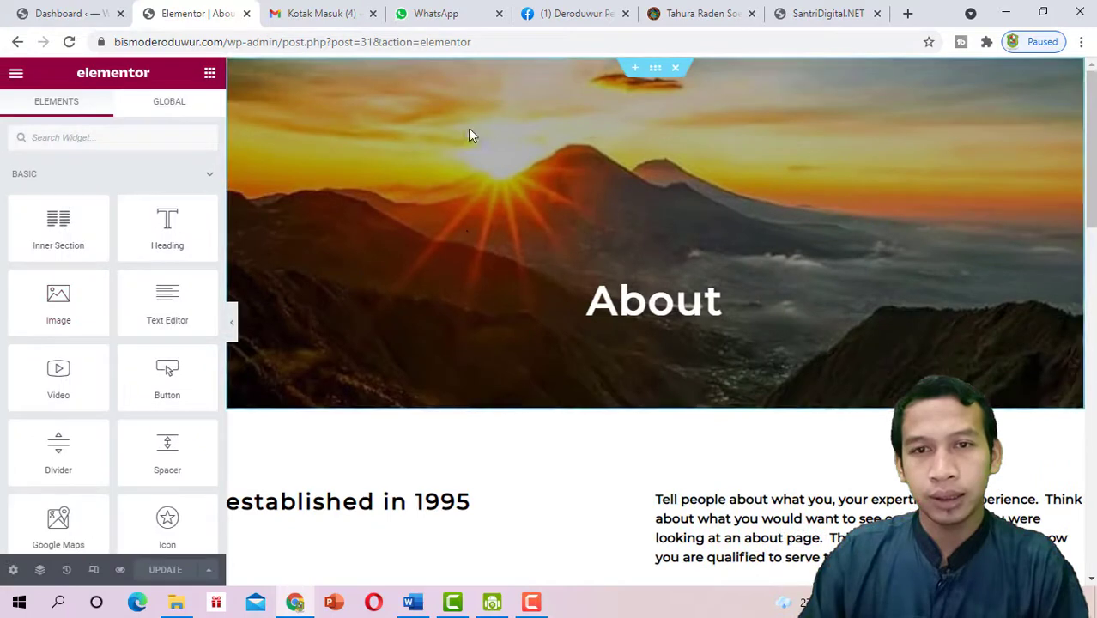
Open the background style settings of the About page's header section
{"action": "right_click", "coordinate": [473, 123]}
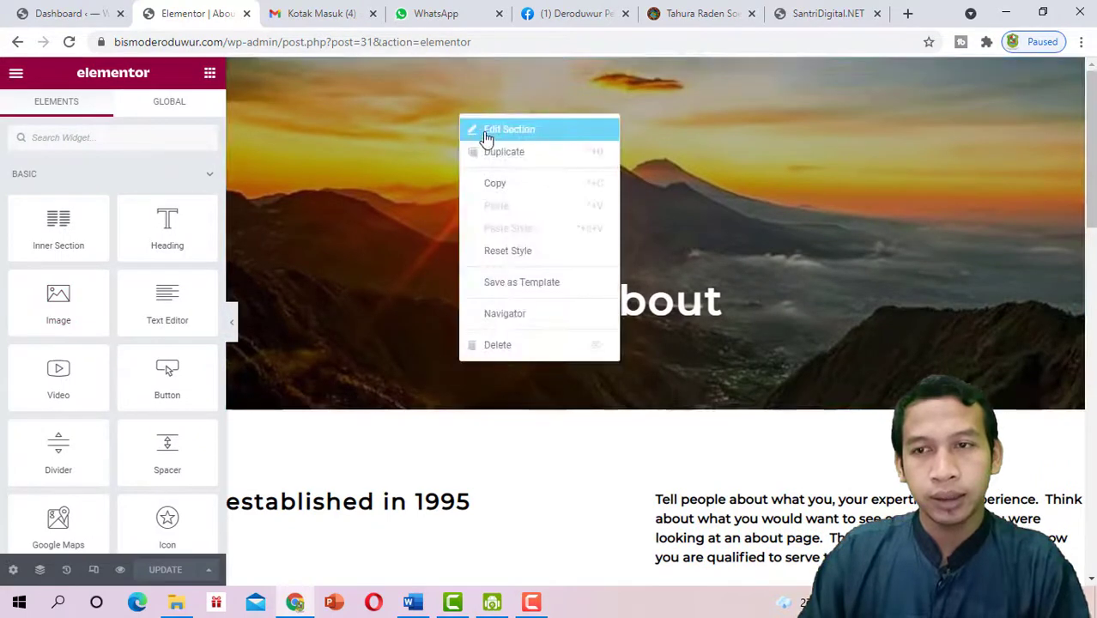
{"action": "left_click", "coordinate": [487, 130]}
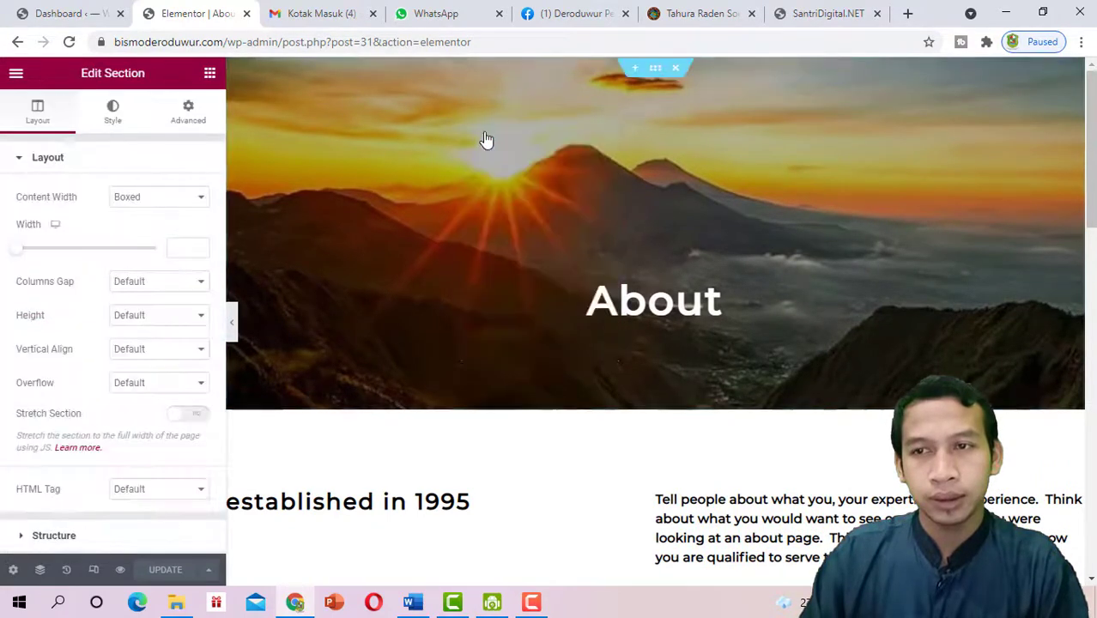
{"action": "left_click", "coordinate": [112, 120]}
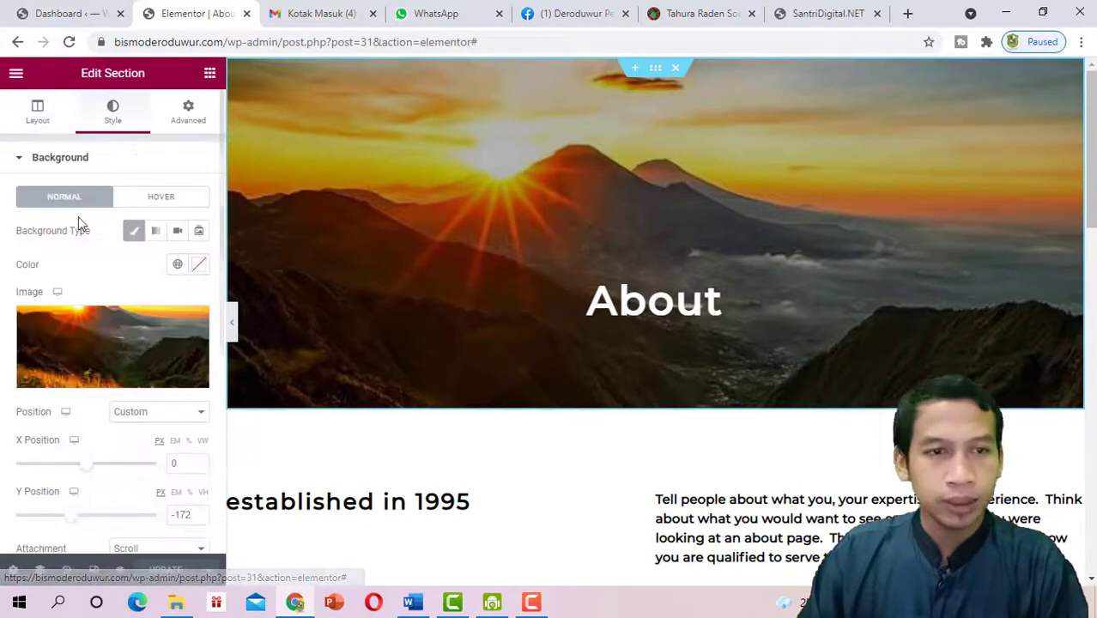
{"action": "mouse_move", "coordinate": [83, 378]}
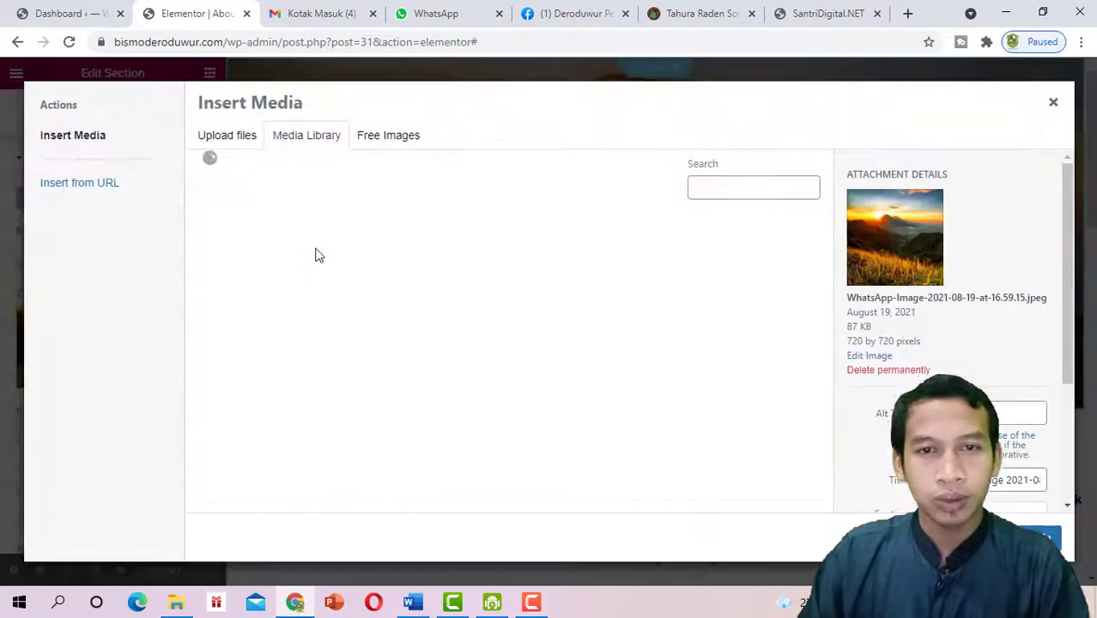
{"action": "scroll", "coordinate": [485, 342], "scroll_direction": "down", "scroll_amount": 3}
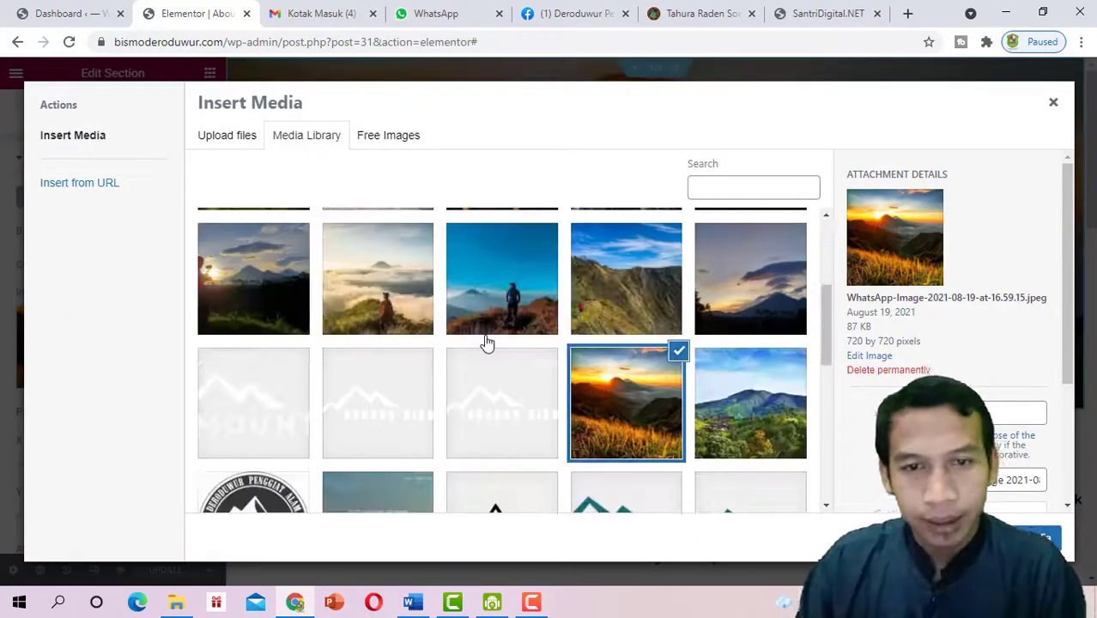
{"action": "scroll", "coordinate": [496, 341], "scroll_direction": "up", "scroll_amount": 3}
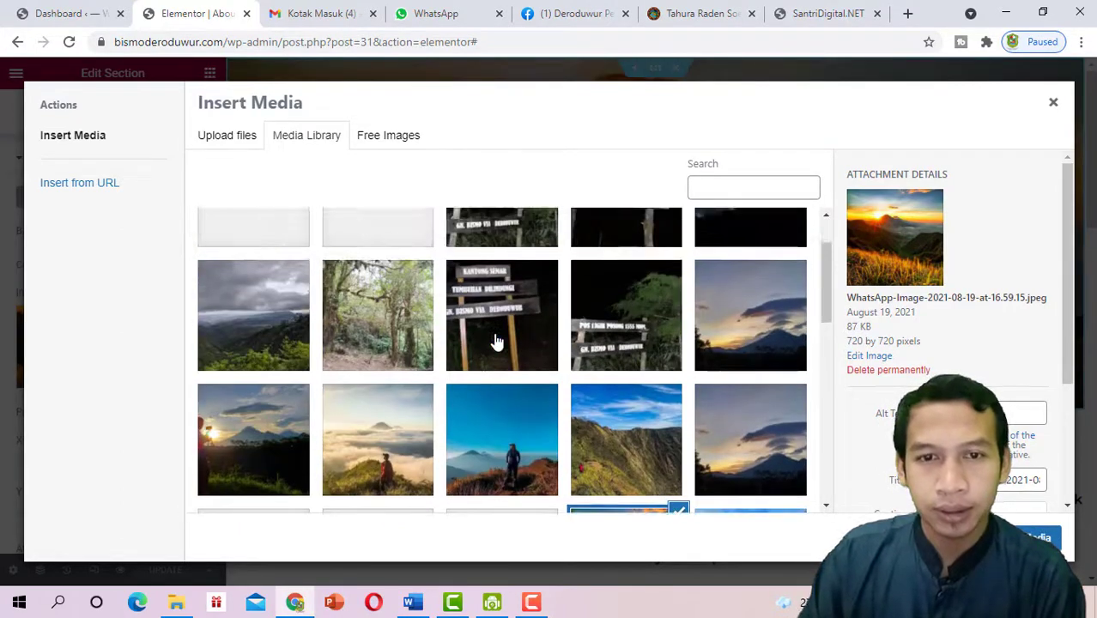
{"action": "left_click", "coordinate": [1053, 107]}
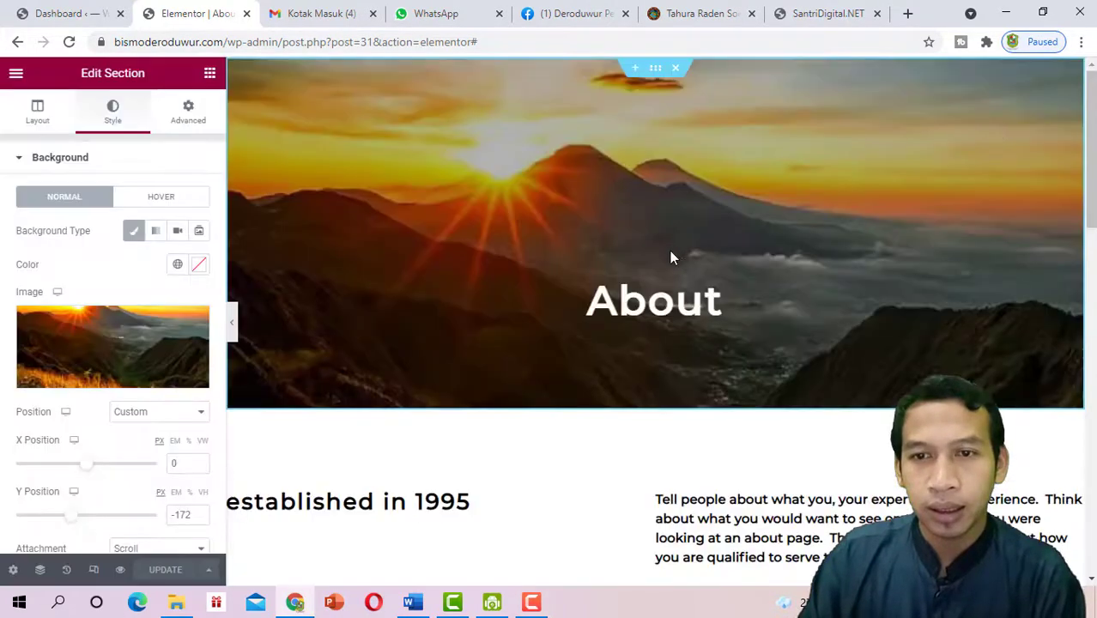
Try the cloudy green valley photo from the media library as the About header's background and preview it with the widget panel hidden
{"action": "left_click", "coordinate": [98, 384]}
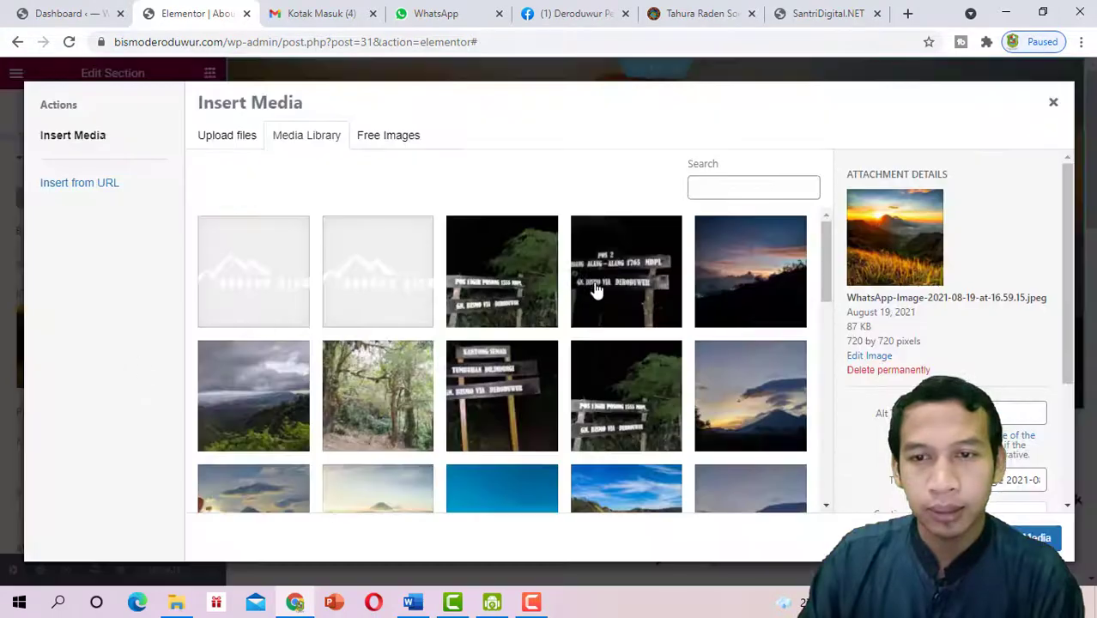
{"action": "scroll", "coordinate": [601, 301], "scroll_direction": "down", "scroll_amount": 5}
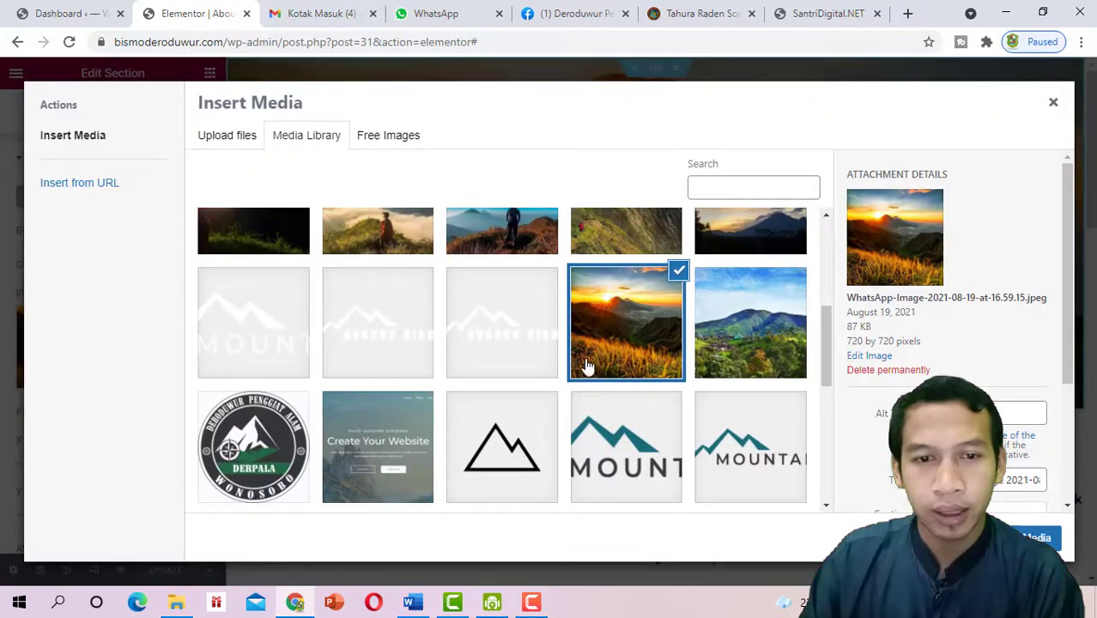
{"action": "scroll", "coordinate": [517, 365], "scroll_direction": "down", "scroll_amount": 2}
{"action": "scroll", "coordinate": [567, 339], "scroll_direction": "up", "scroll_amount": 3}
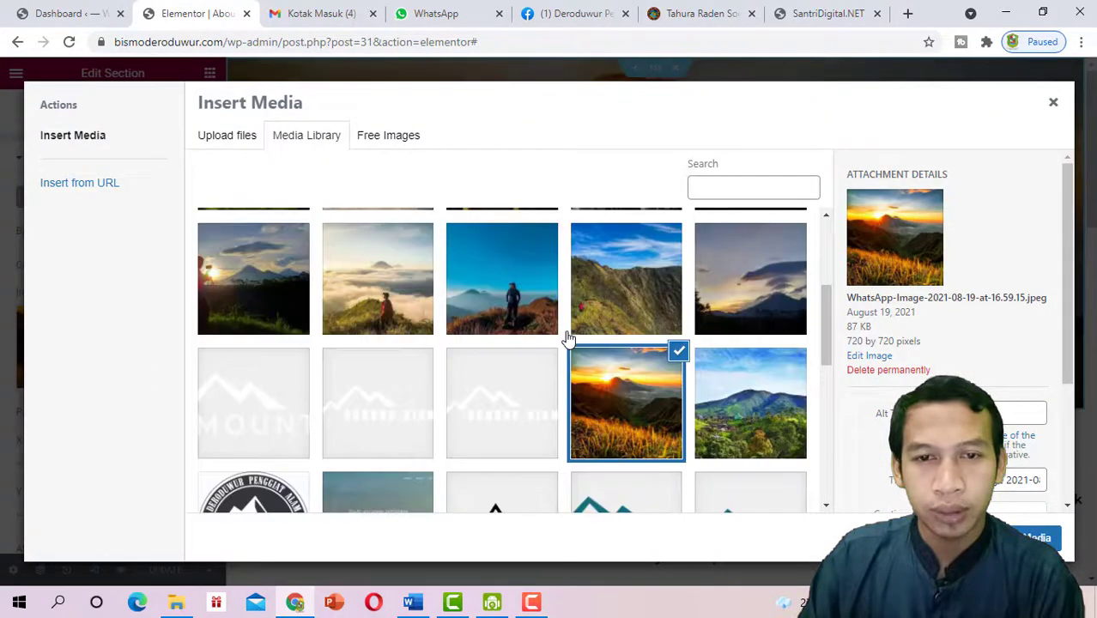
{"action": "scroll", "coordinate": [549, 343], "scroll_direction": "up", "scroll_amount": 1}
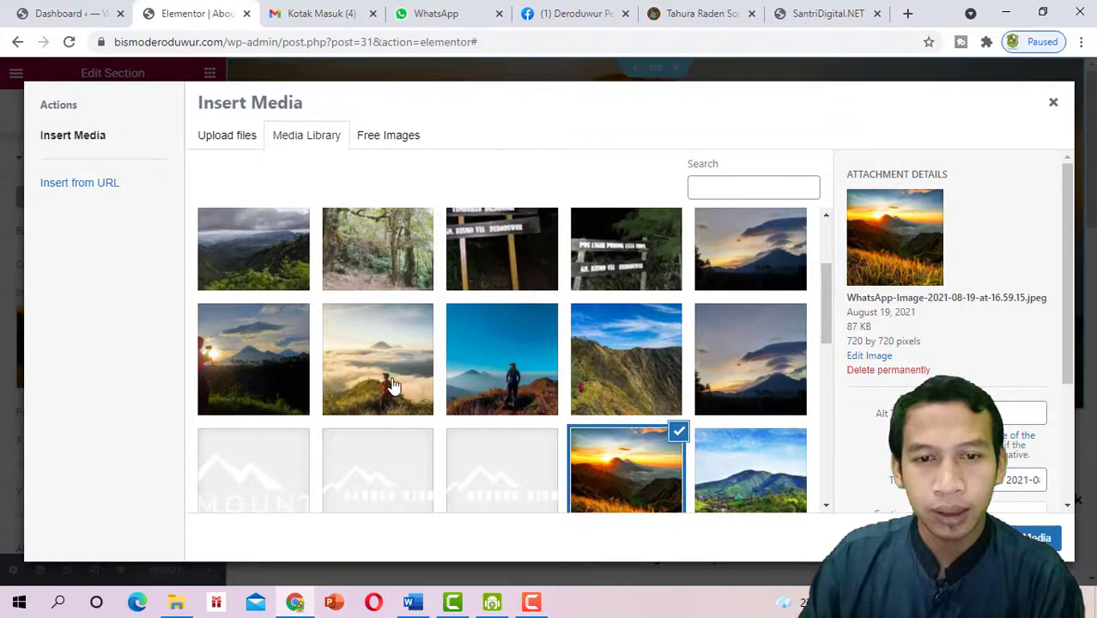
{"action": "scroll", "coordinate": [491, 366], "scroll_direction": "up", "scroll_amount": 1}
{"action": "scroll", "coordinate": [549, 365], "scroll_direction": "up", "scroll_amount": 1}
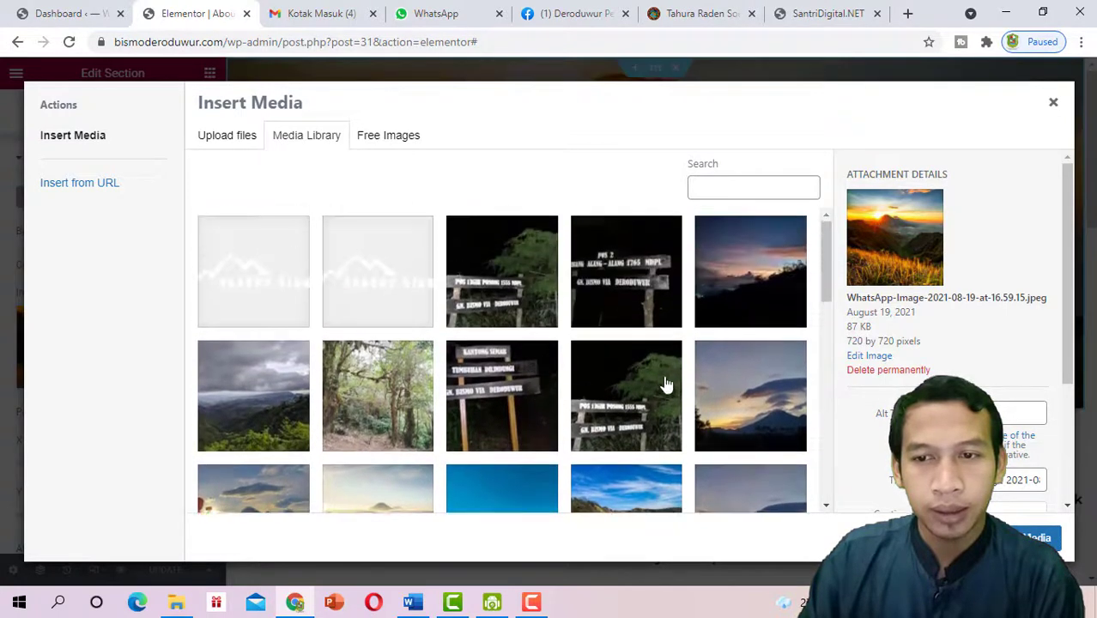
{"action": "left_click", "coordinate": [733, 396]}
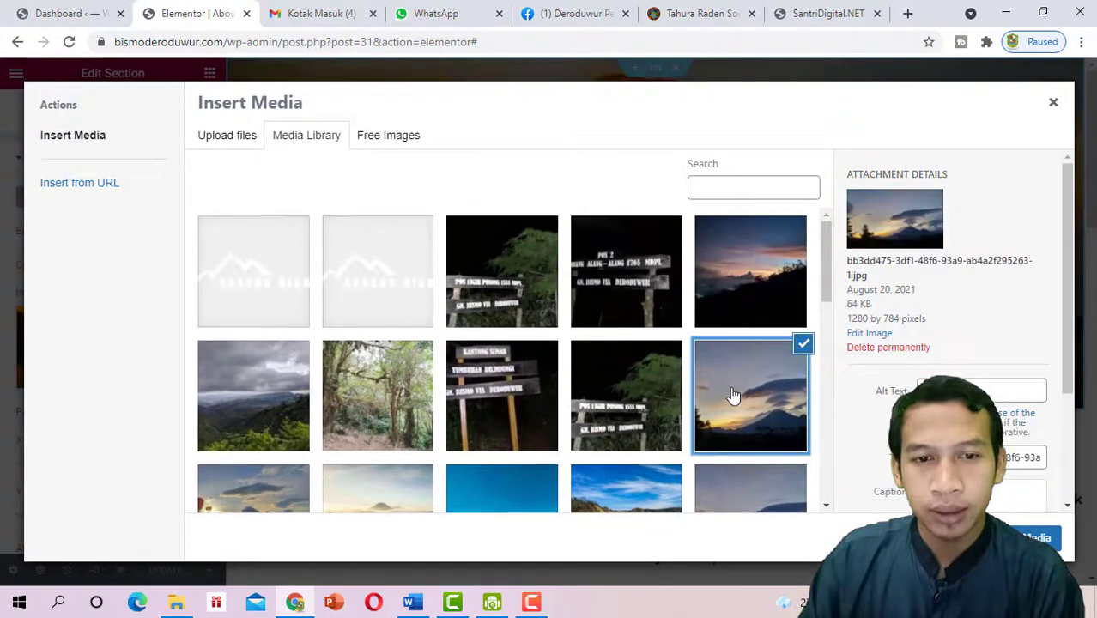
{"action": "left_click", "coordinate": [276, 416]}
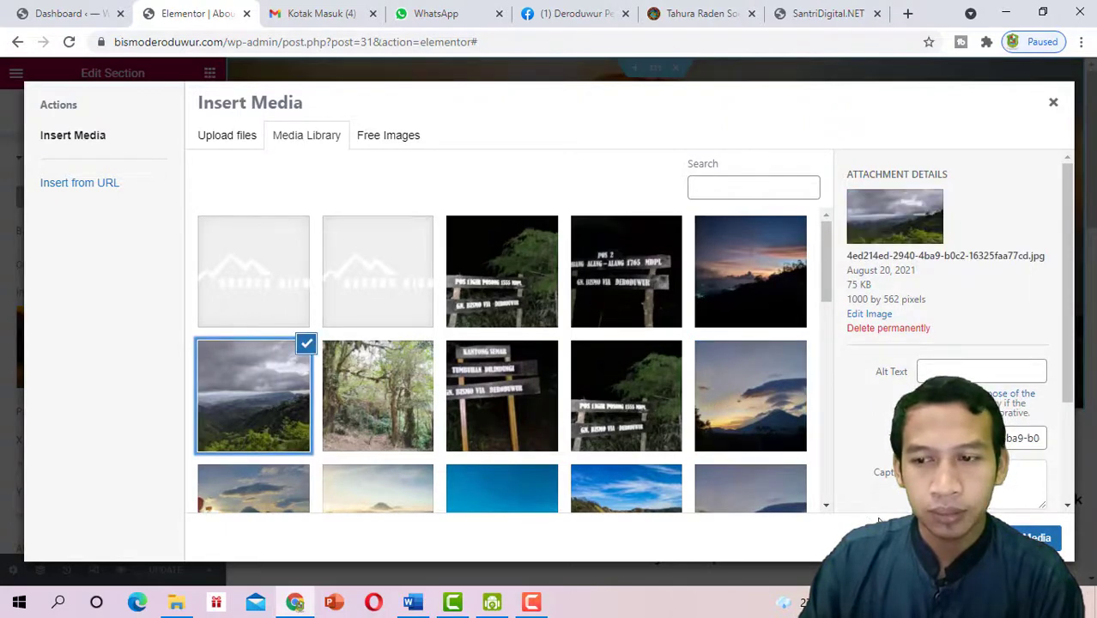
{"action": "left_click", "coordinate": [1037, 537]}
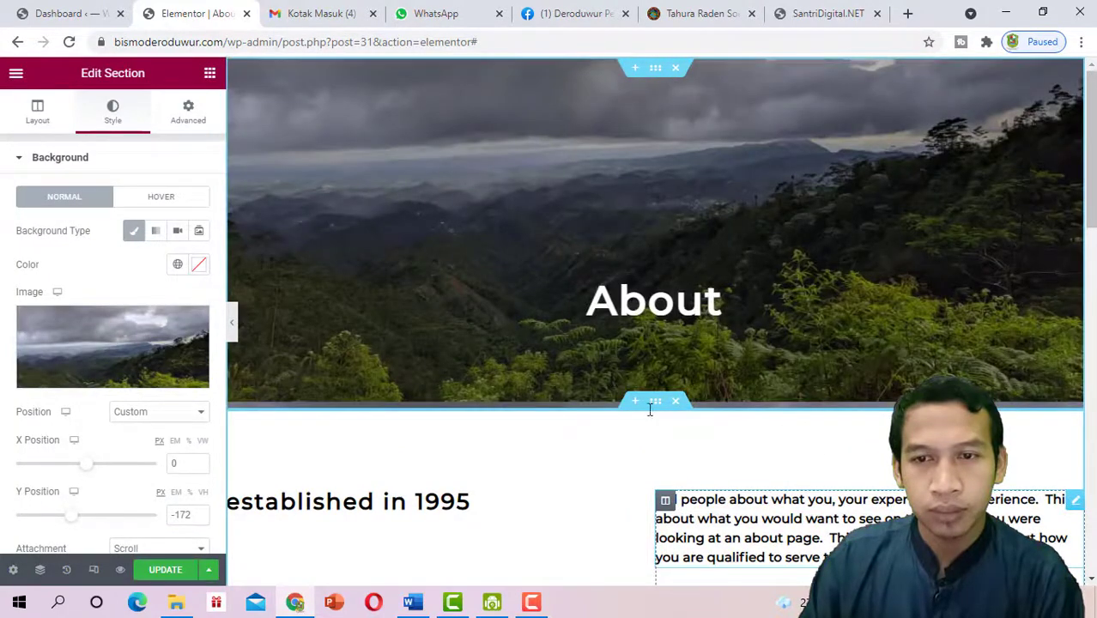
{"action": "left_click", "coordinate": [231, 322]}
{"action": "scroll", "coordinate": [550, 309], "scroll_direction": "down", "scroll_amount": 2}
{"action": "scroll", "coordinate": [560, 321], "scroll_direction": "up", "scroll_amount": 2}
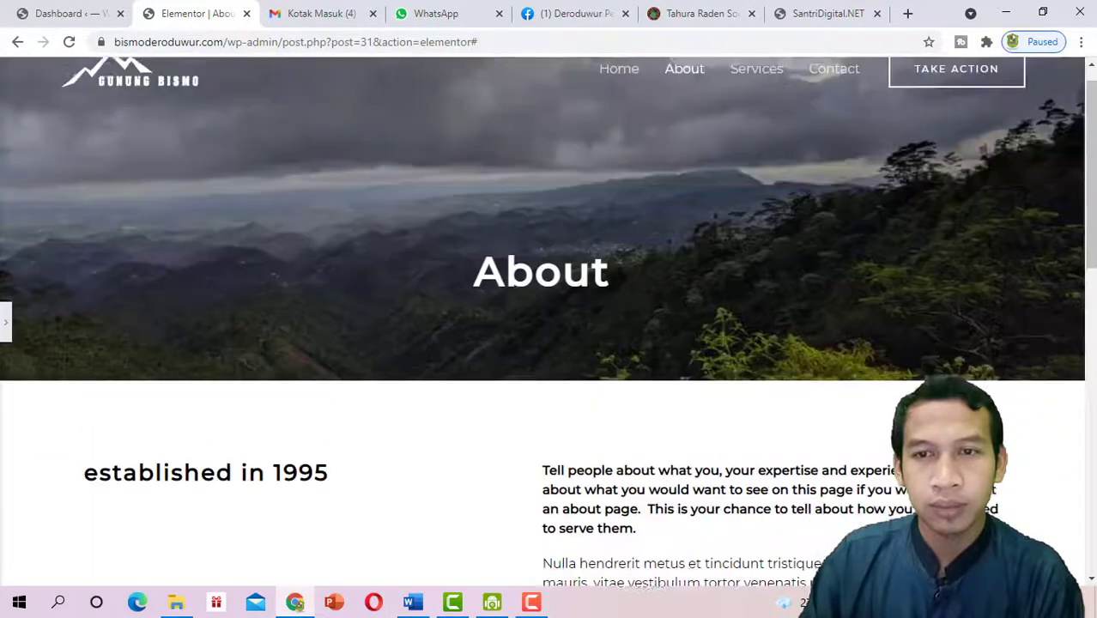
{"action": "left_click", "coordinate": [8, 333]}
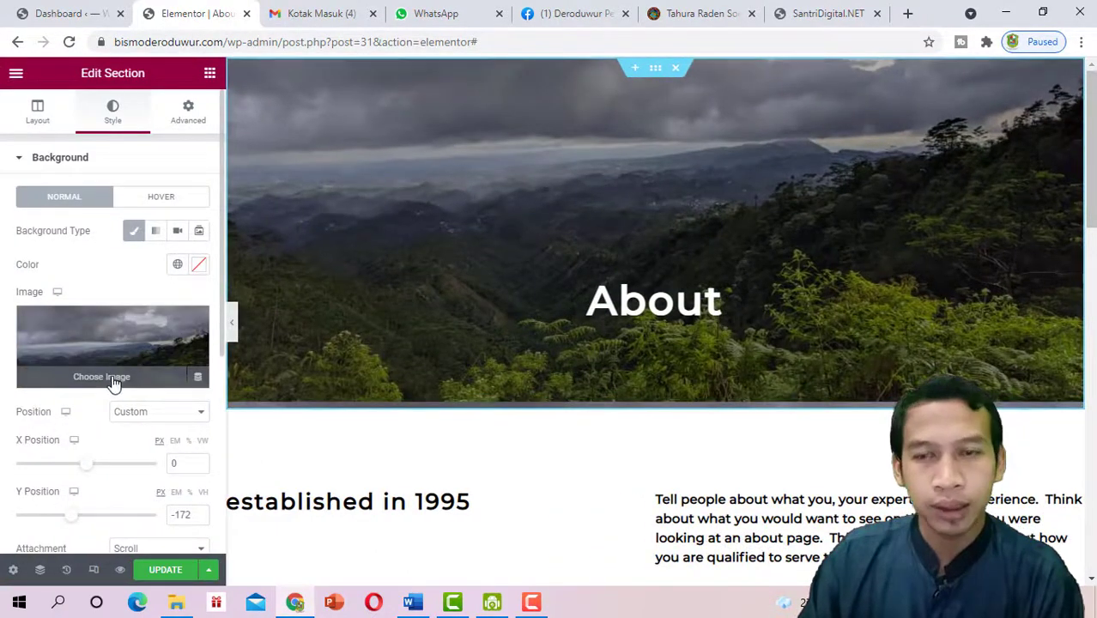
Set the About header's background to the sunset photo with the dark mountain and lens-shaped clouds, and preview it without the widget panel
{"action": "left_click", "coordinate": [113, 383]}
{"action": "scroll", "coordinate": [684, 371], "scroll_direction": "down", "scroll_amount": 1}
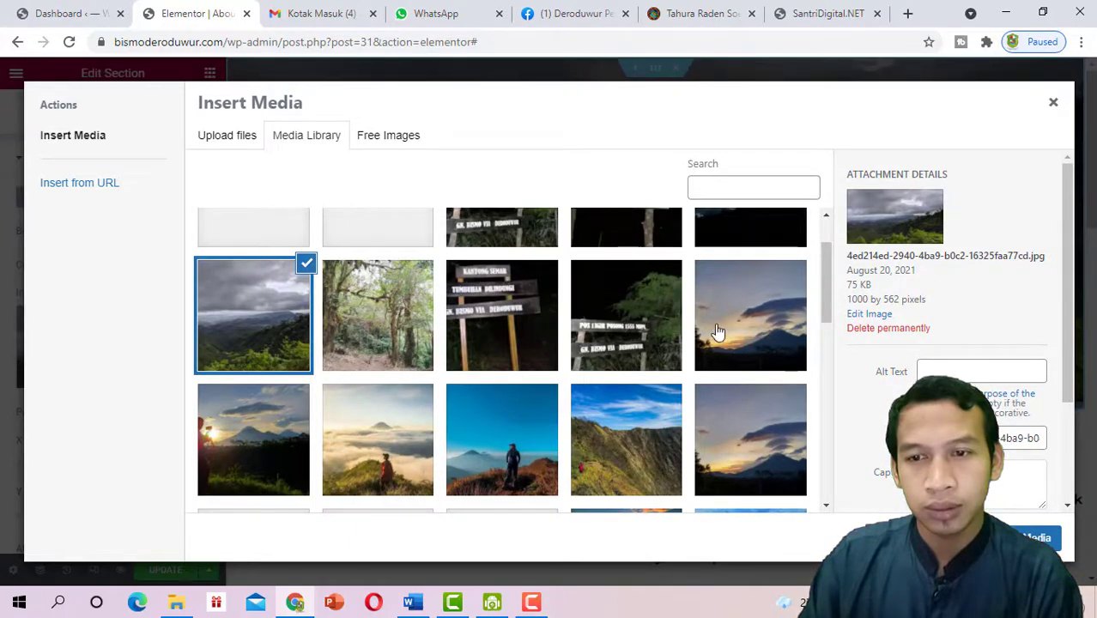
{"action": "left_click", "coordinate": [719, 333]}
{"action": "left_click", "coordinate": [1039, 537]}
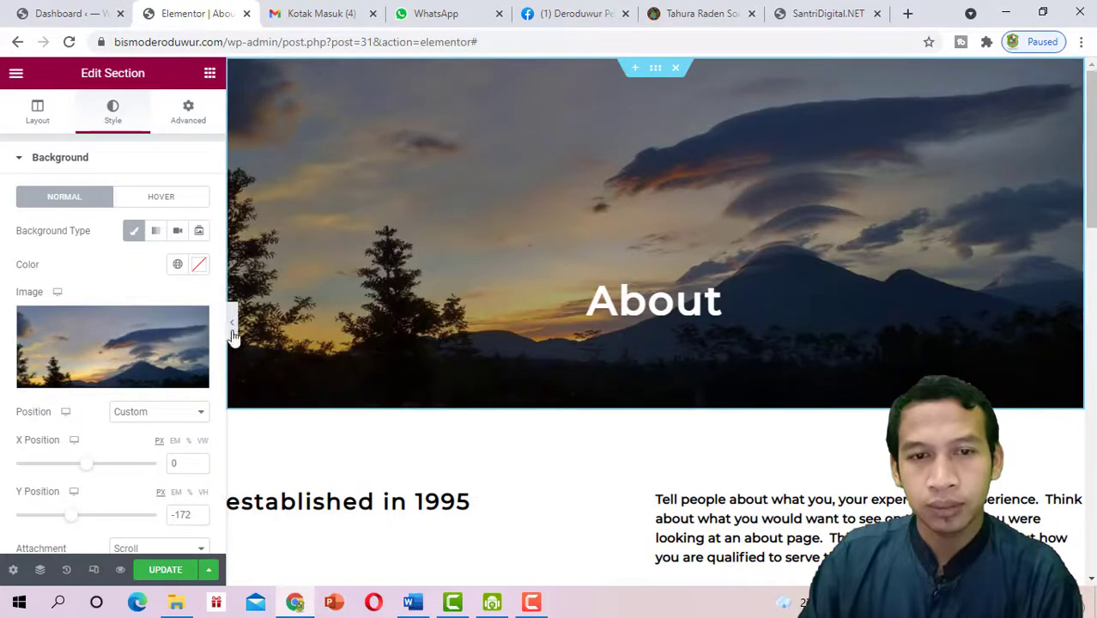
{"action": "left_click", "coordinate": [233, 331]}
{"action": "scroll", "coordinate": [453, 316], "scroll_direction": "down", "scroll_amount": 1}
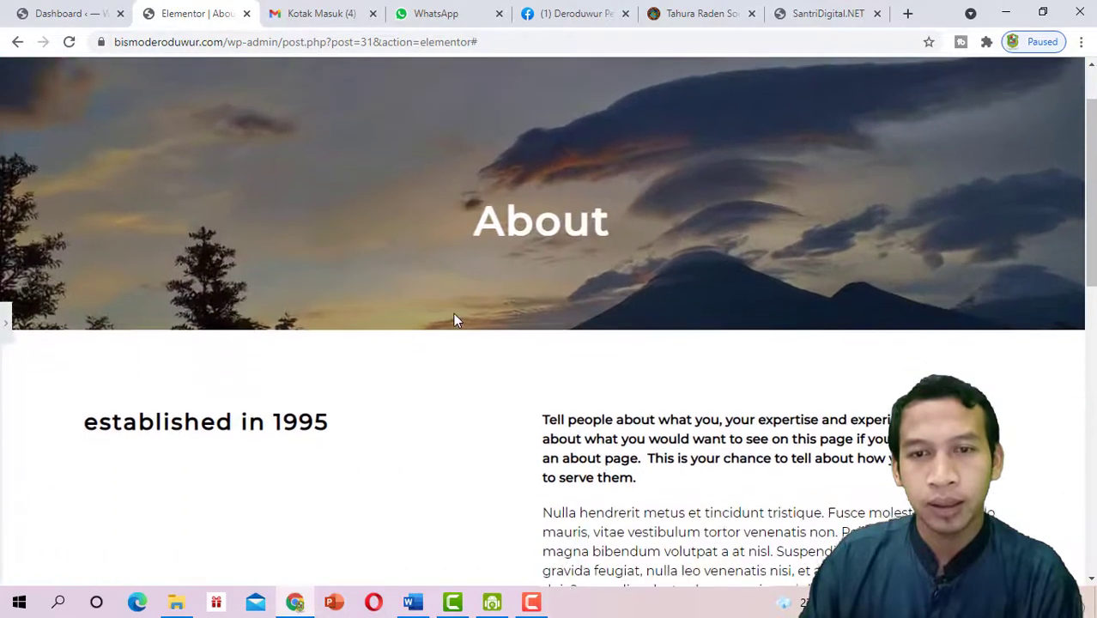
{"action": "scroll", "coordinate": [411, 313], "scroll_direction": "up", "scroll_amount": 2}
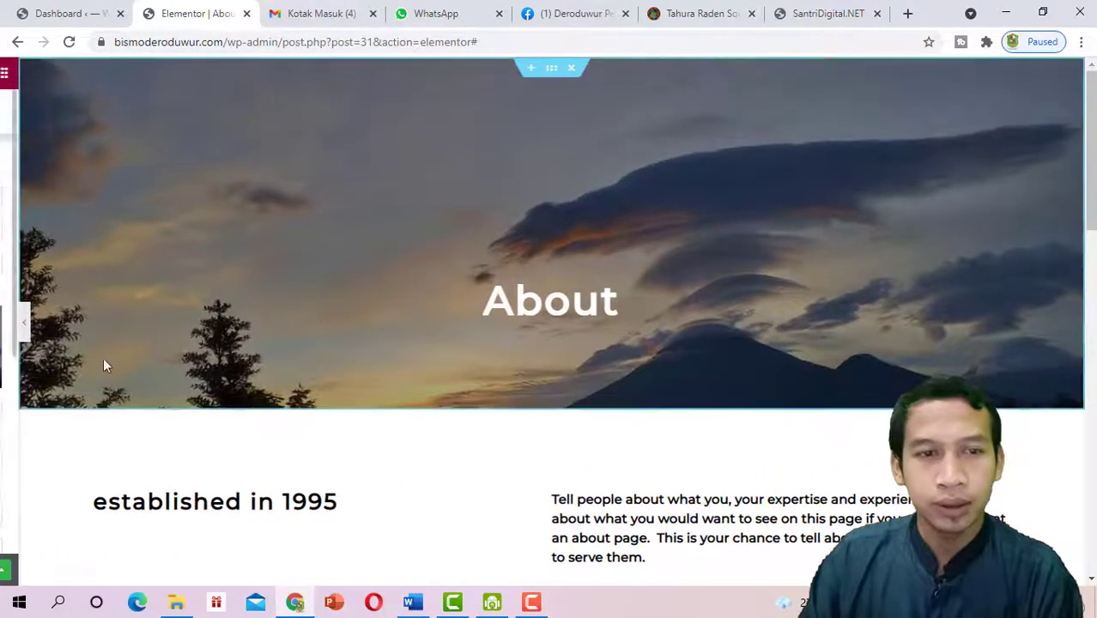
{"action": "left_click", "coordinate": [103, 366]}
Examine the header section's background and layout options, including columns gap and overflow, and check the full-width header preview
{"action": "scroll", "coordinate": [147, 408], "scroll_direction": "down", "scroll_amount": 2}
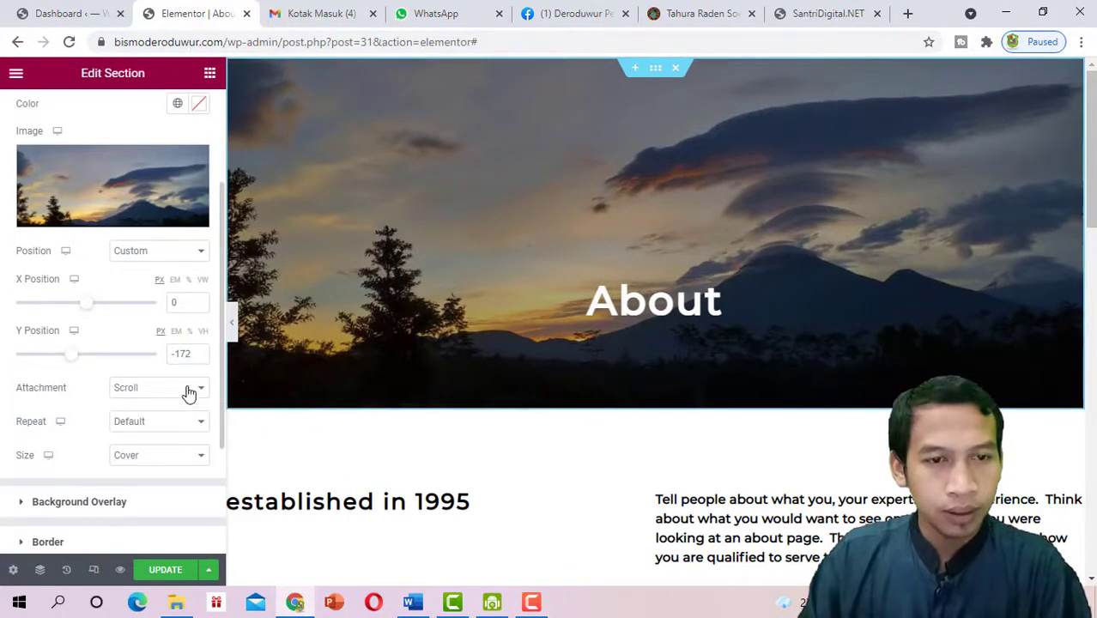
{"action": "scroll", "coordinate": [187, 388], "scroll_direction": "down", "scroll_amount": 2}
{"action": "scroll", "coordinate": [181, 377], "scroll_direction": "up", "scroll_amount": 4}
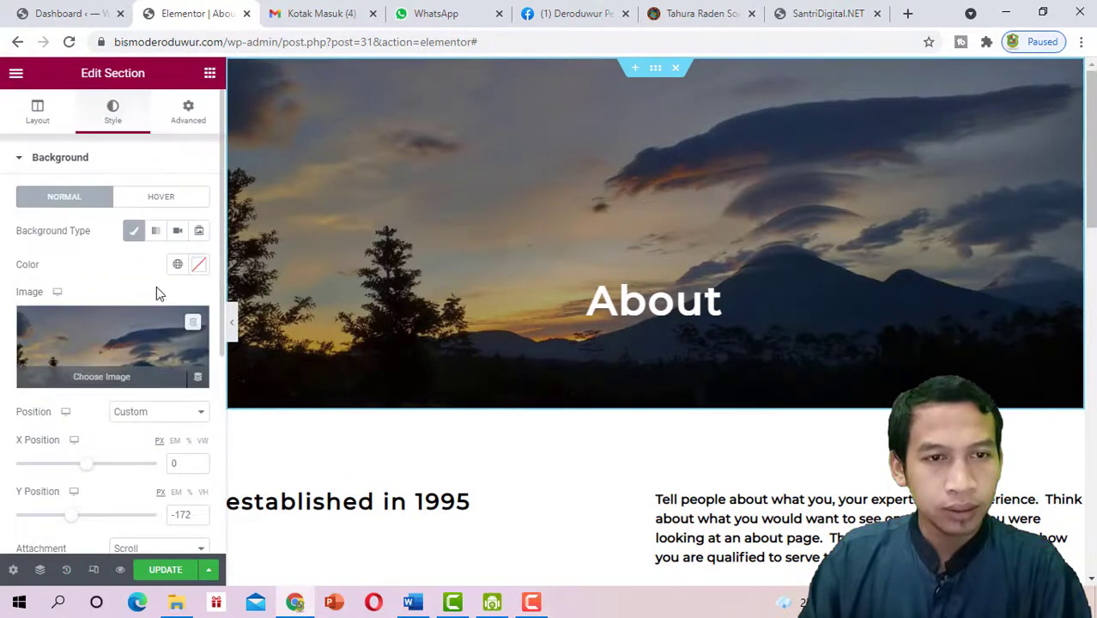
{"action": "left_click", "coordinate": [82, 158]}
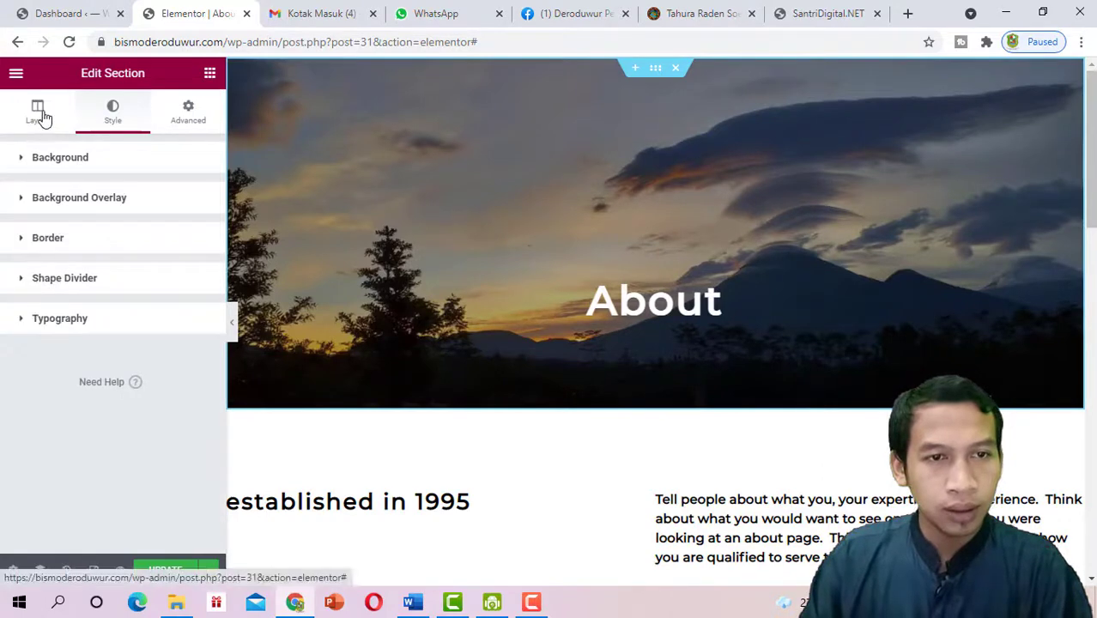
{"action": "left_click", "coordinate": [38, 112]}
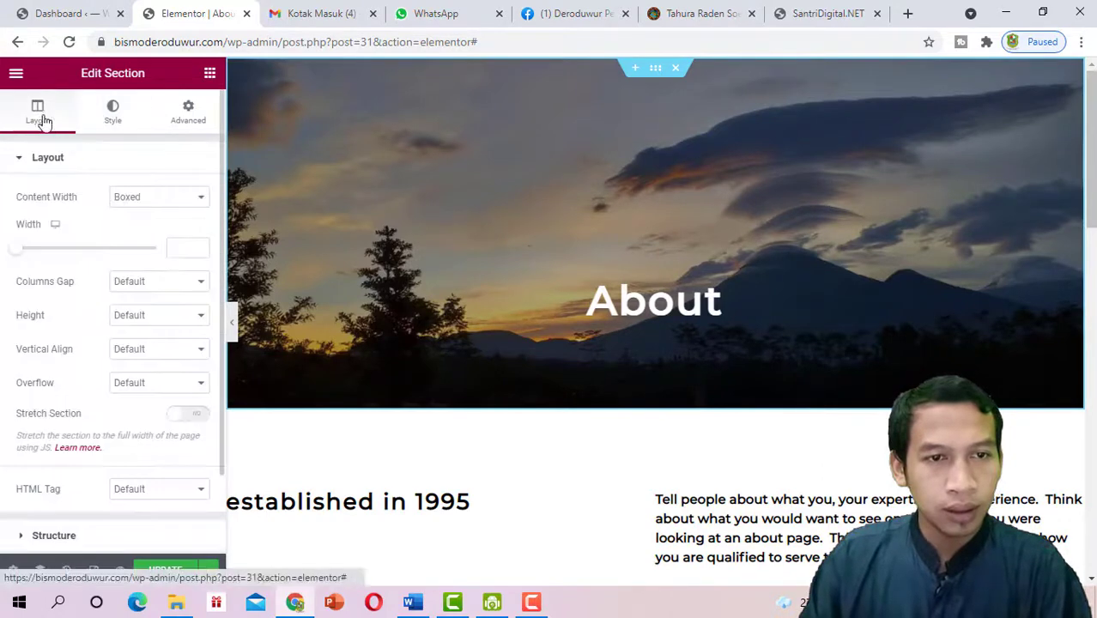
{"action": "left_click", "coordinate": [154, 295]}
{"action": "left_click", "coordinate": [154, 295]}
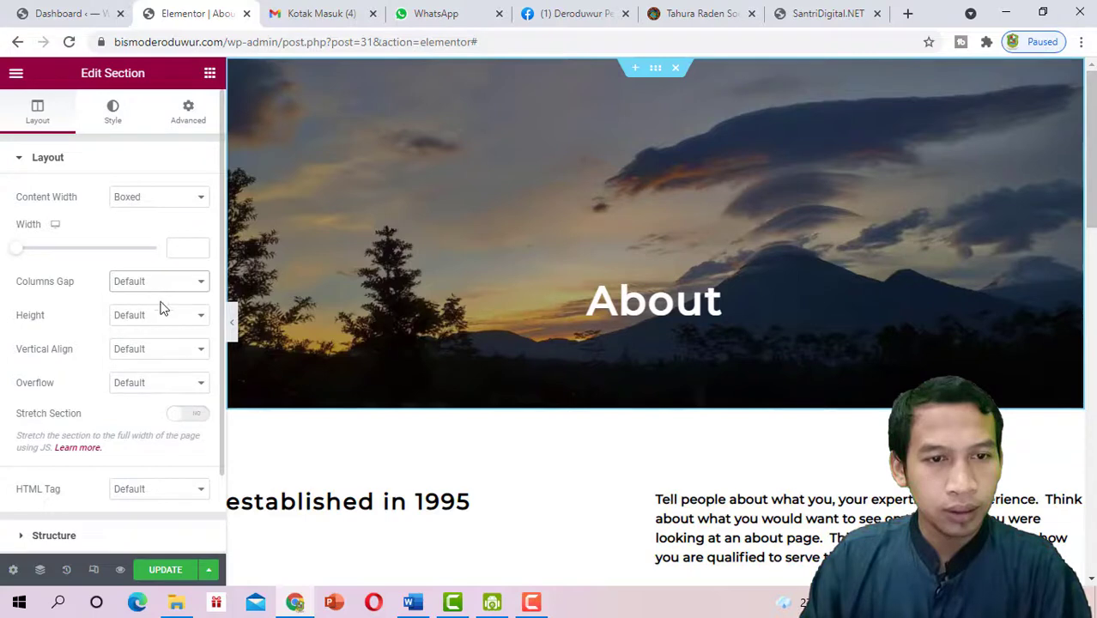
{"action": "scroll", "coordinate": [158, 346], "scroll_direction": "down", "scroll_amount": 1}
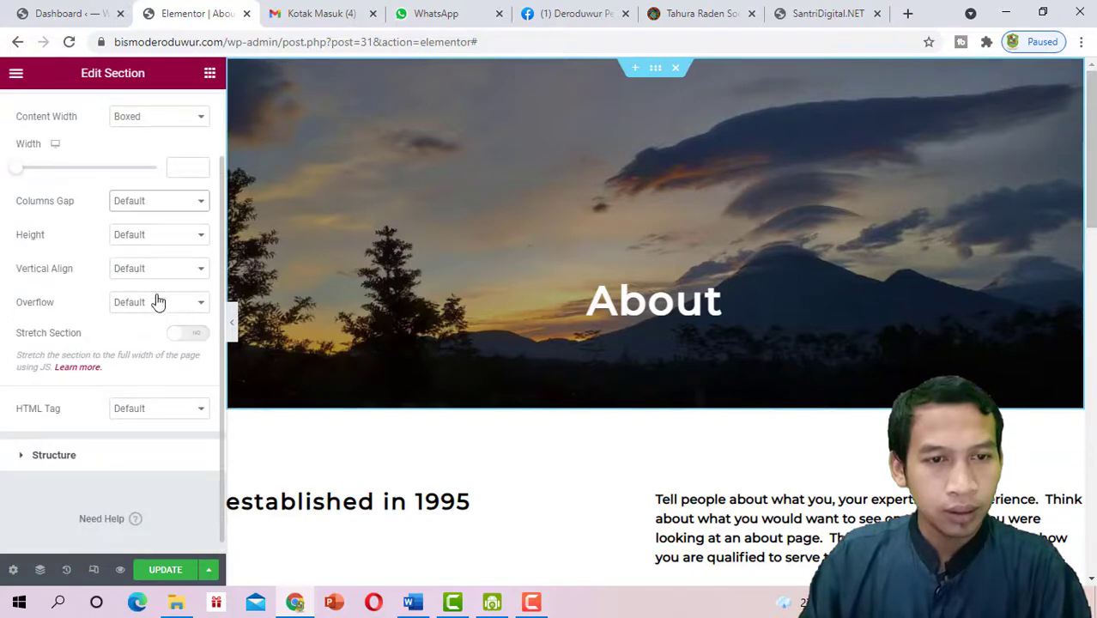
{"action": "left_click", "coordinate": [157, 301]}
{"action": "left_click", "coordinate": [157, 301]}
{"action": "scroll", "coordinate": [95, 196], "scroll_direction": "up", "scroll_amount": 1}
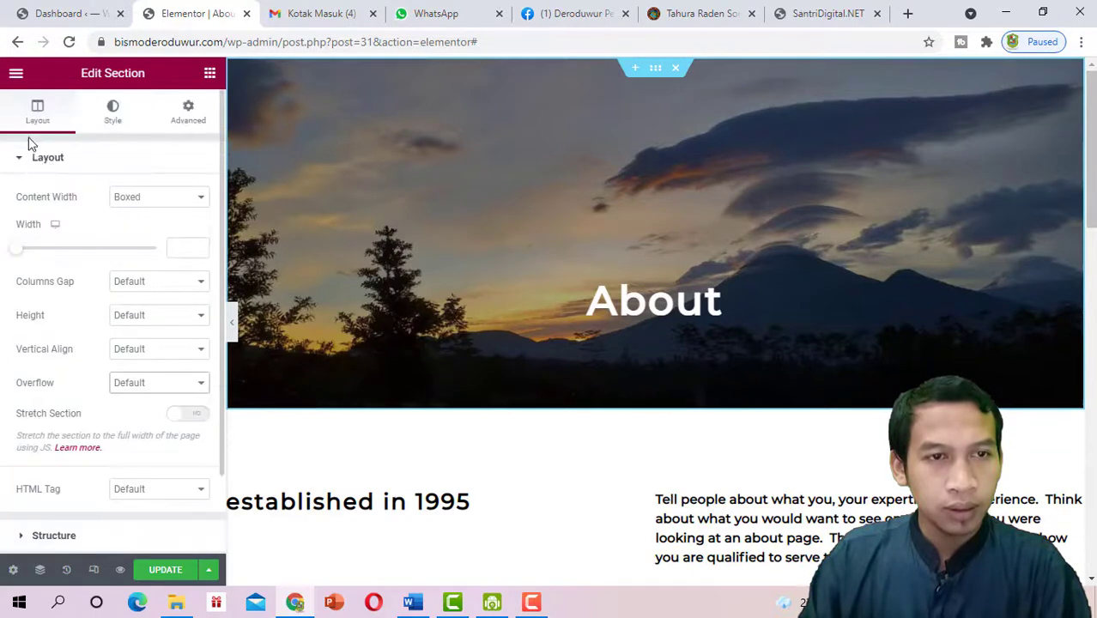
{"action": "left_click", "coordinate": [34, 166]}
{"action": "scroll", "coordinate": [434, 236], "scroll_direction": "down", "scroll_amount": 2}
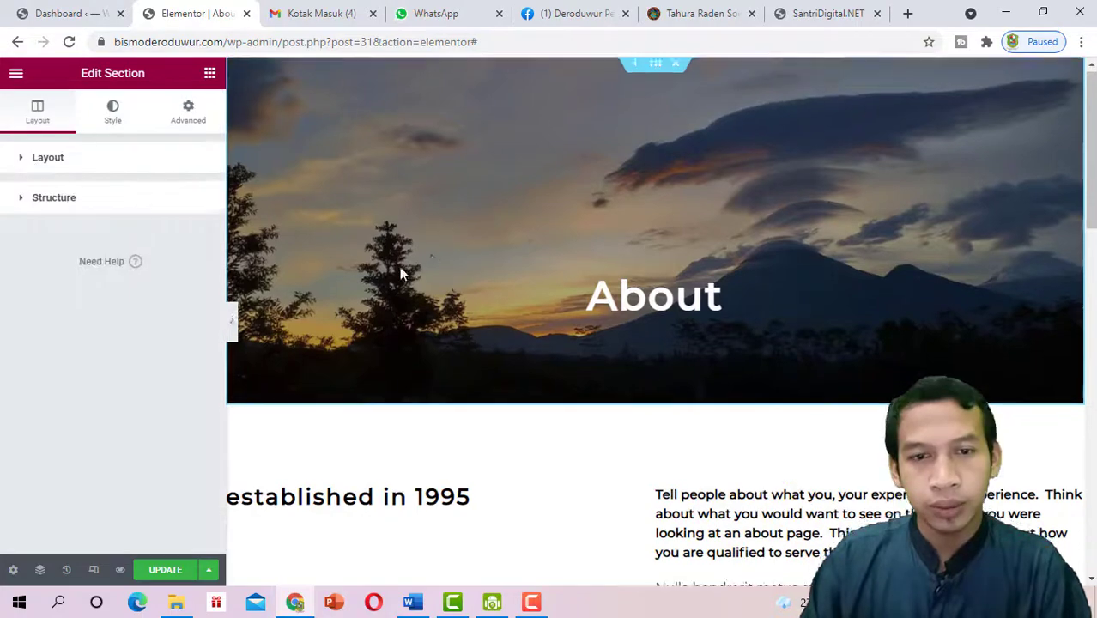
{"action": "left_click", "coordinate": [228, 323]}
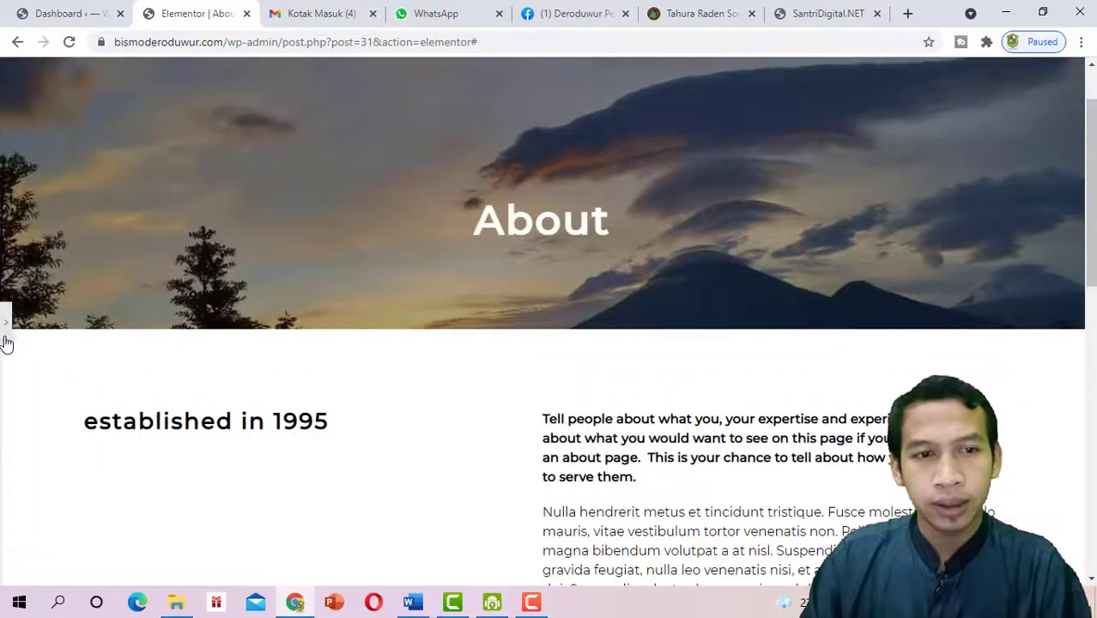
{"action": "left_click", "coordinate": [6, 323]}
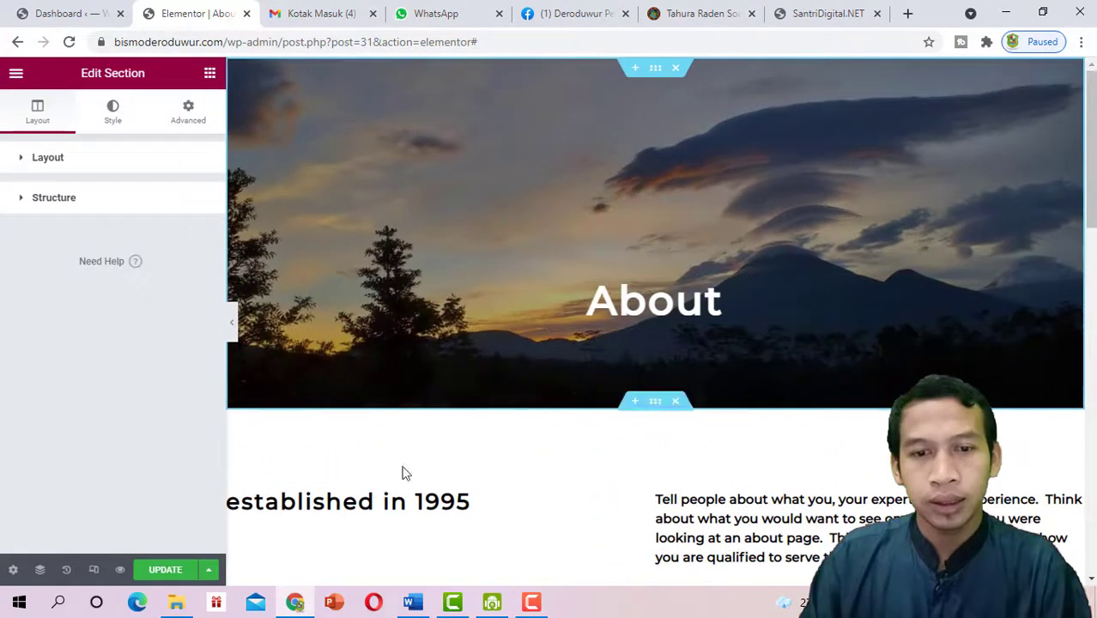
Check the "established in 1995" section below the header and copy the line "Derpala (Deroduwur Penggiat Alam)" from the Word document
{"action": "scroll", "coordinate": [400, 485], "scroll_direction": "down", "scroll_amount": 1}
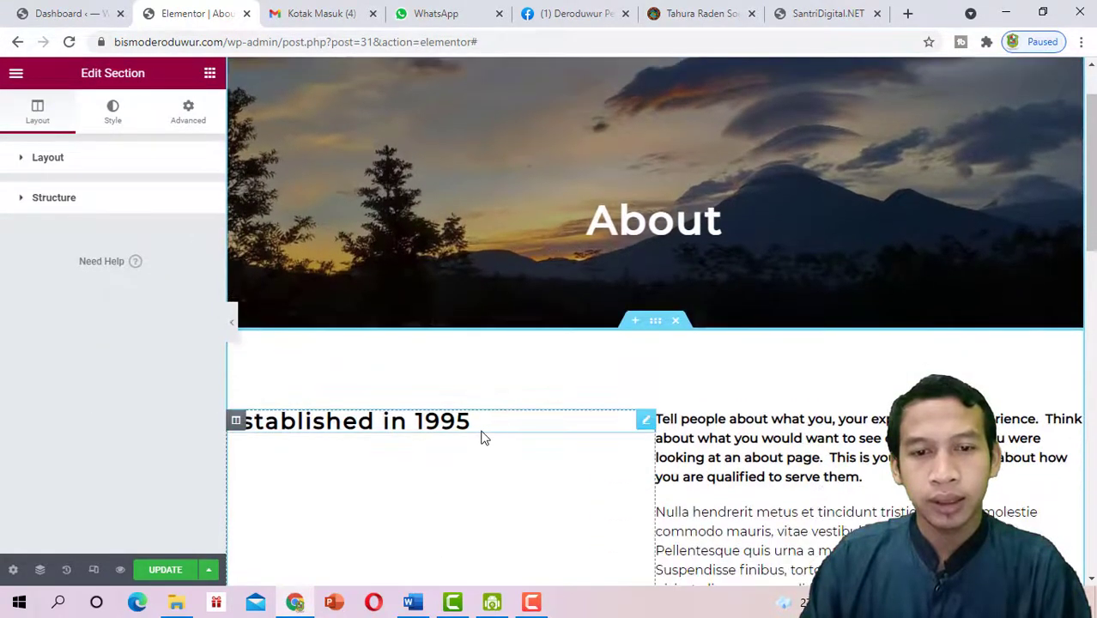
{"action": "scroll", "coordinate": [530, 422], "scroll_direction": "down", "scroll_amount": 2}
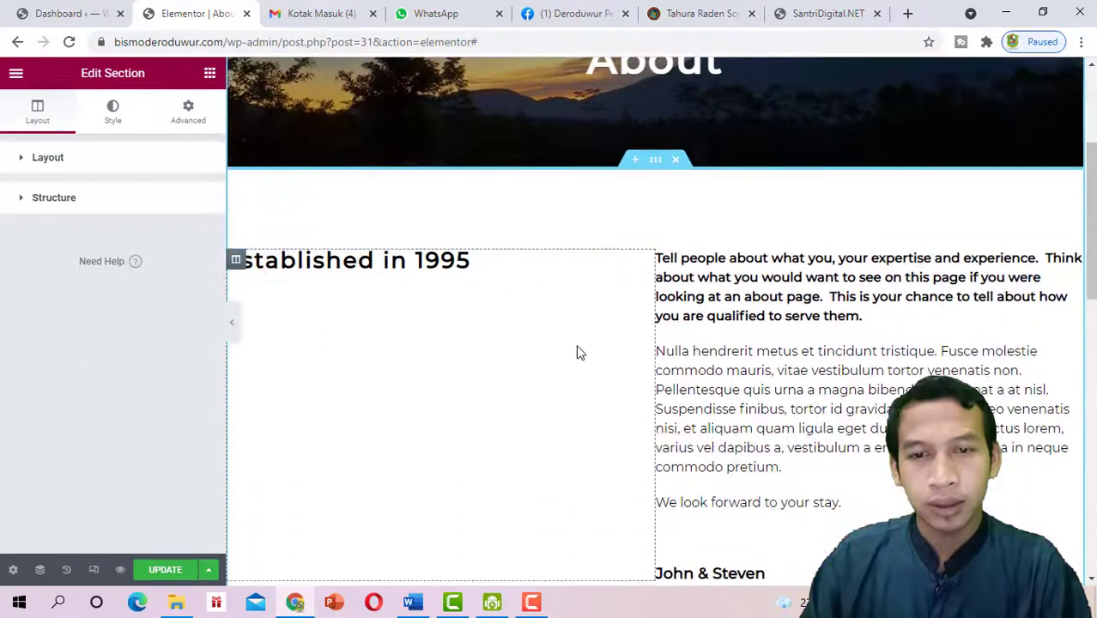
{"action": "left_click", "coordinate": [413, 603]}
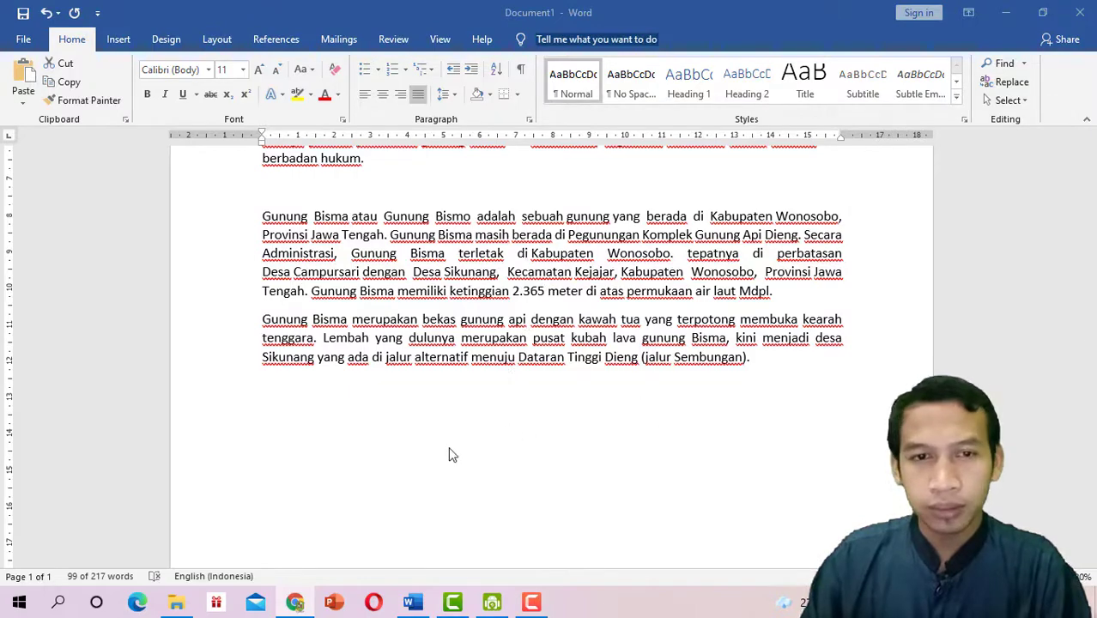
{"action": "left_click", "coordinate": [295, 603]}
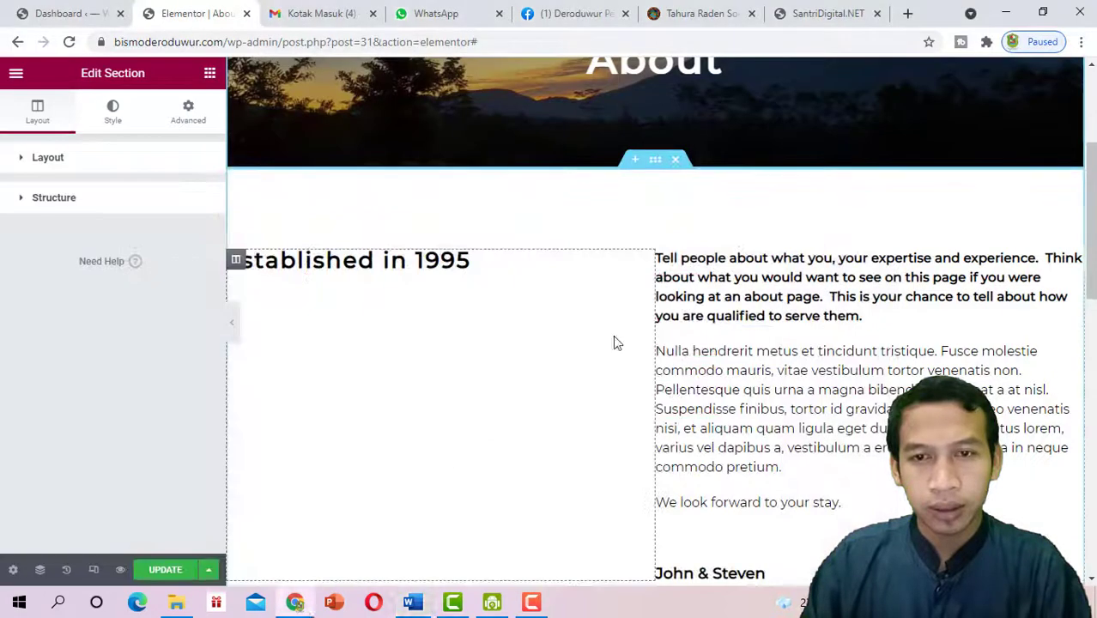
{"action": "left_click", "coordinate": [413, 603]}
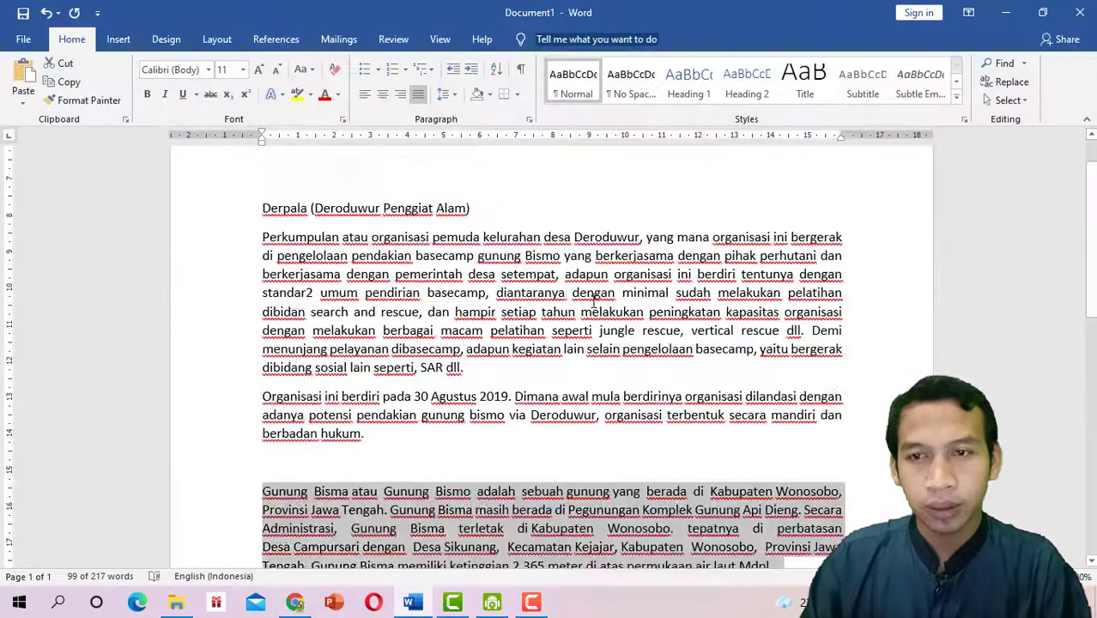
{"action": "scroll", "coordinate": [593, 301], "scroll_direction": "up", "scroll_amount": 1}
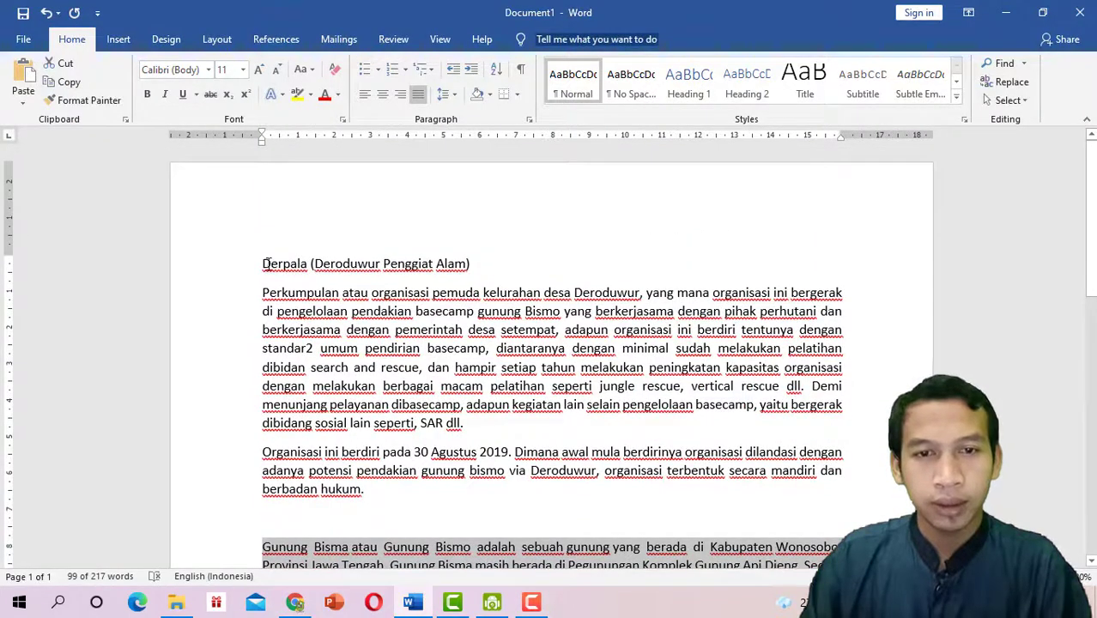
{"action": "left_click_drag", "start_coordinate": [262, 264], "coordinate": [483, 265]}
{"action": "key", "text": "ctrl+c"}
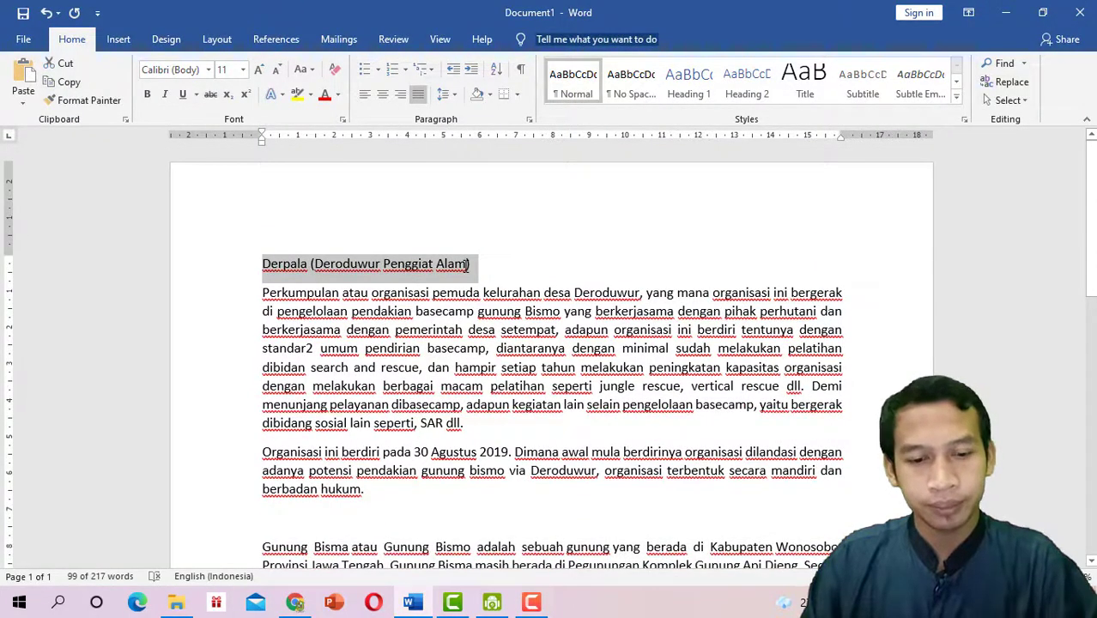
Switch back to the Elementor page and replace the "Established in 1995" heading with the copied text "Derpala (Deroduwur Penggiat Alam)"
{"action": "left_click", "coordinate": [294, 602]}
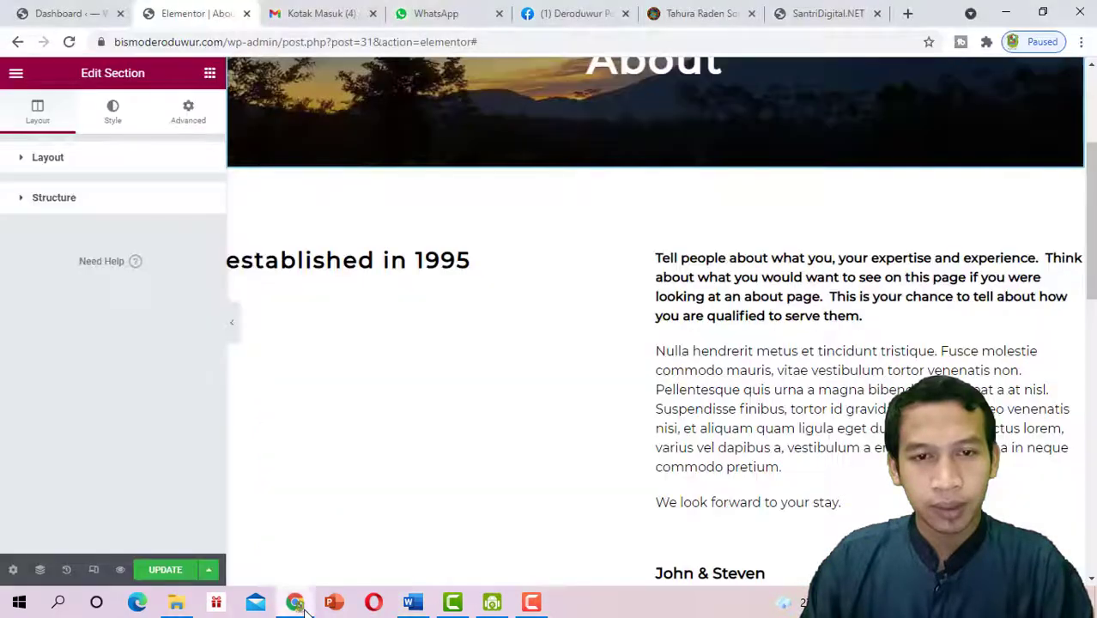
{"action": "left_click", "coordinate": [391, 260]}
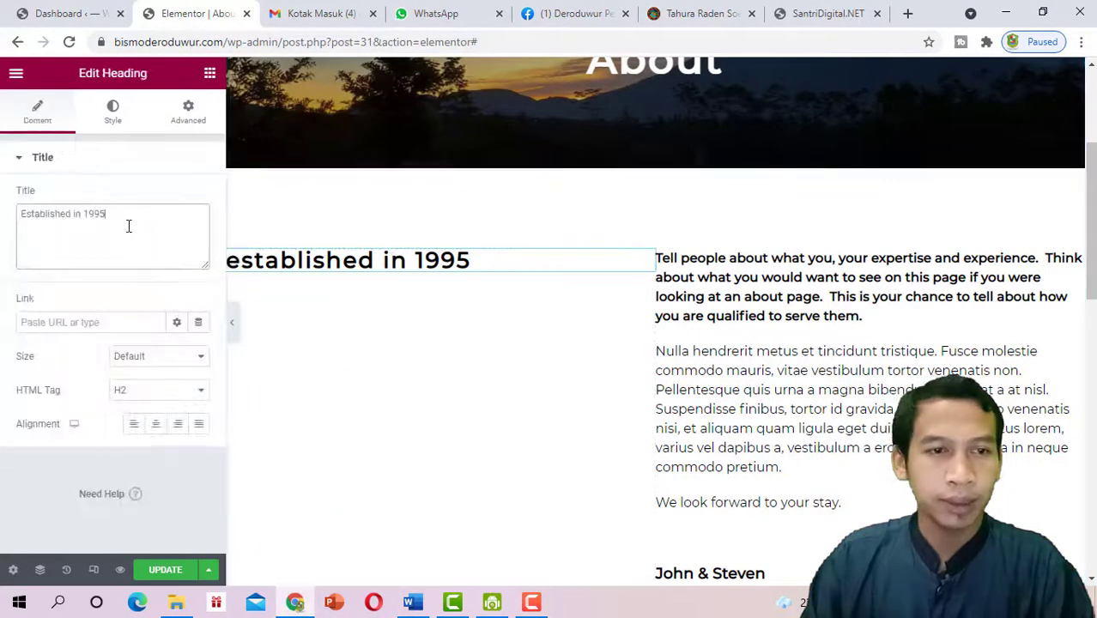
{"action": "left_click_drag", "start_coordinate": [127, 222], "coordinate": [9, 209]}
{"action": "key", "text": "ctrl+v"}
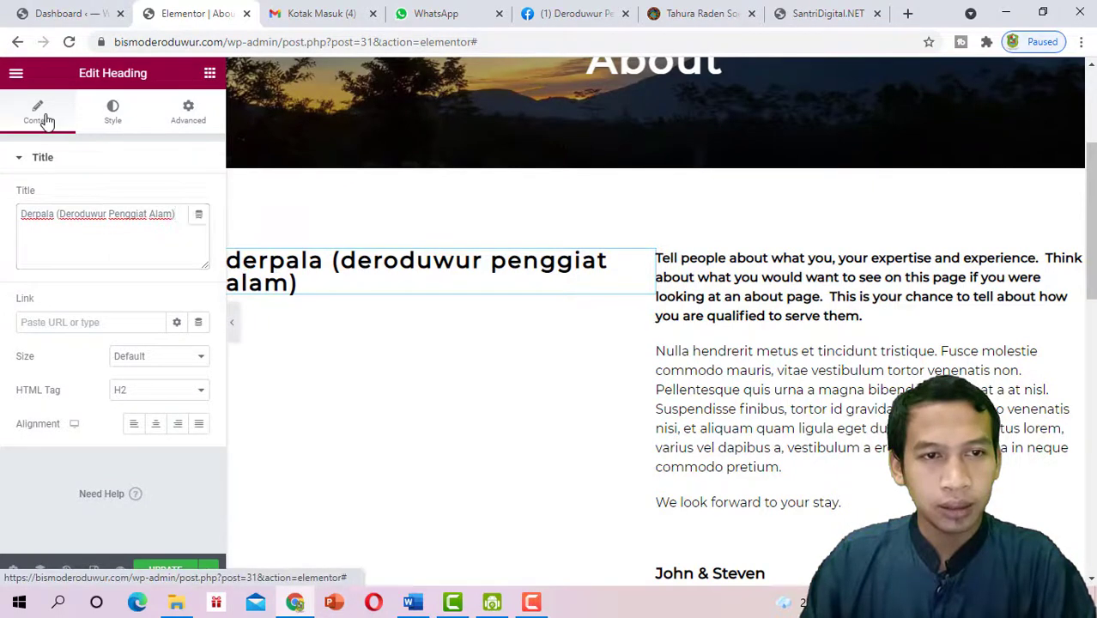
Try the Capitalize text transform in the Derpala heading's typography settings
{"action": "left_click", "coordinate": [113, 110]}
{"action": "left_click", "coordinate": [202, 232]}
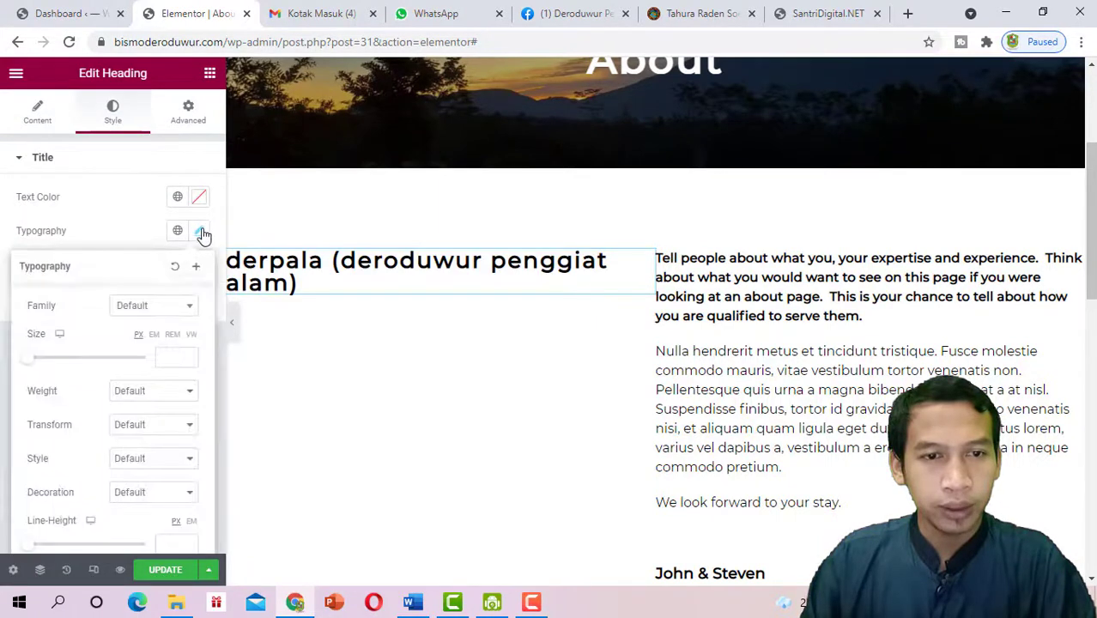
{"action": "left_click", "coordinate": [170, 432]}
{"action": "left_click", "coordinate": [164, 480]}
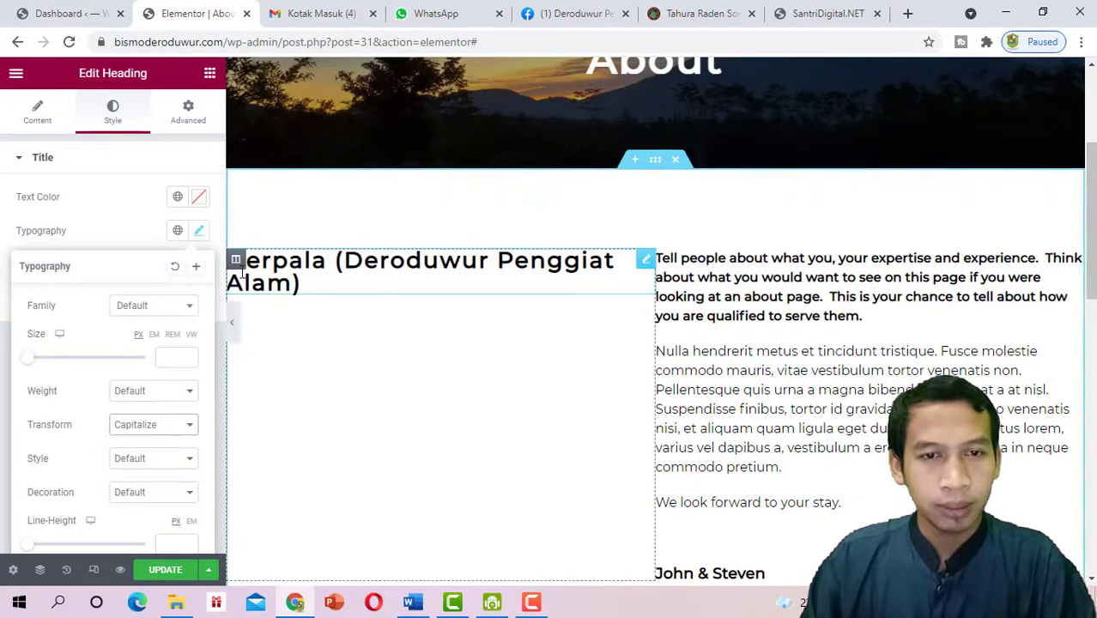
{"action": "left_click", "coordinate": [297, 260]}
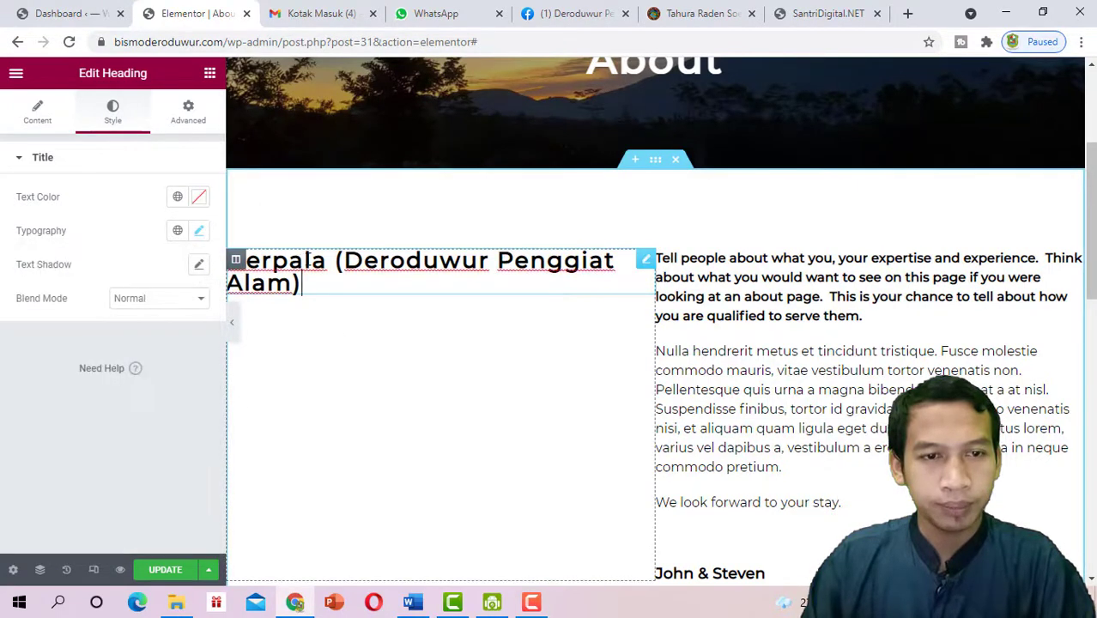
Set the Derpala heading's typography transform to Uppercase and preview the page without the widget panel
{"action": "left_click", "coordinate": [201, 234]}
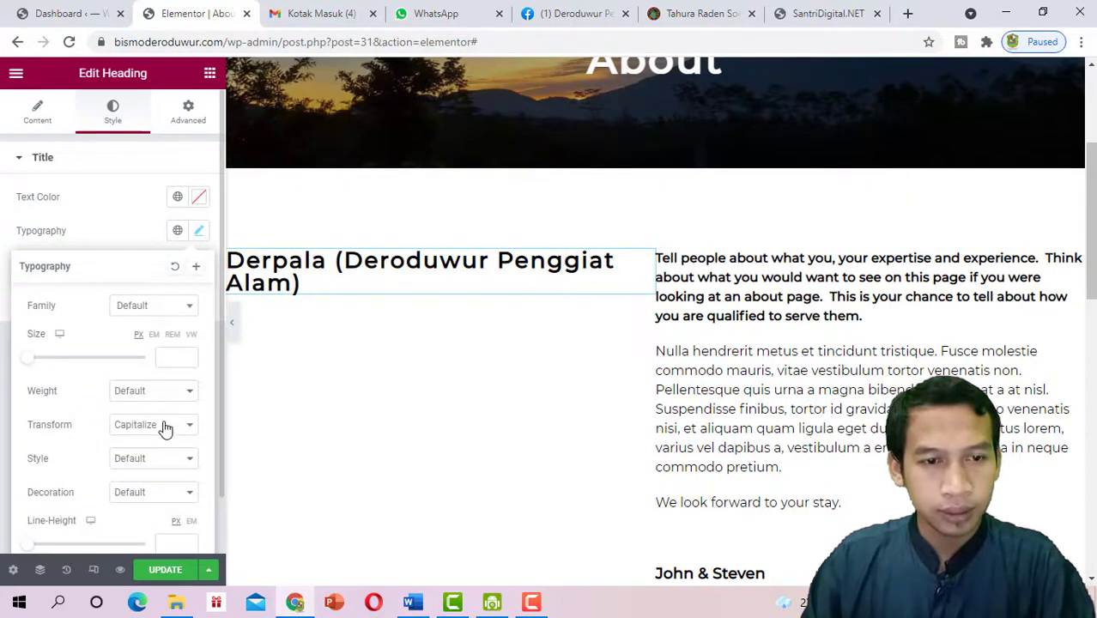
{"action": "left_click", "coordinate": [165, 427]}
{"action": "left_click", "coordinate": [164, 454]}
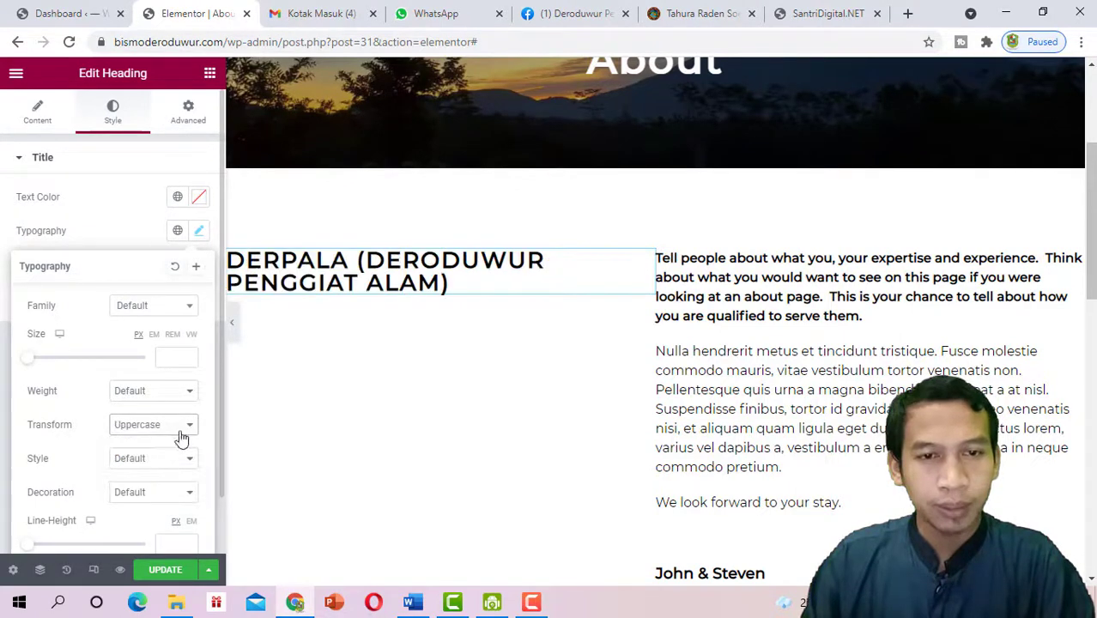
{"action": "left_click", "coordinate": [234, 333]}
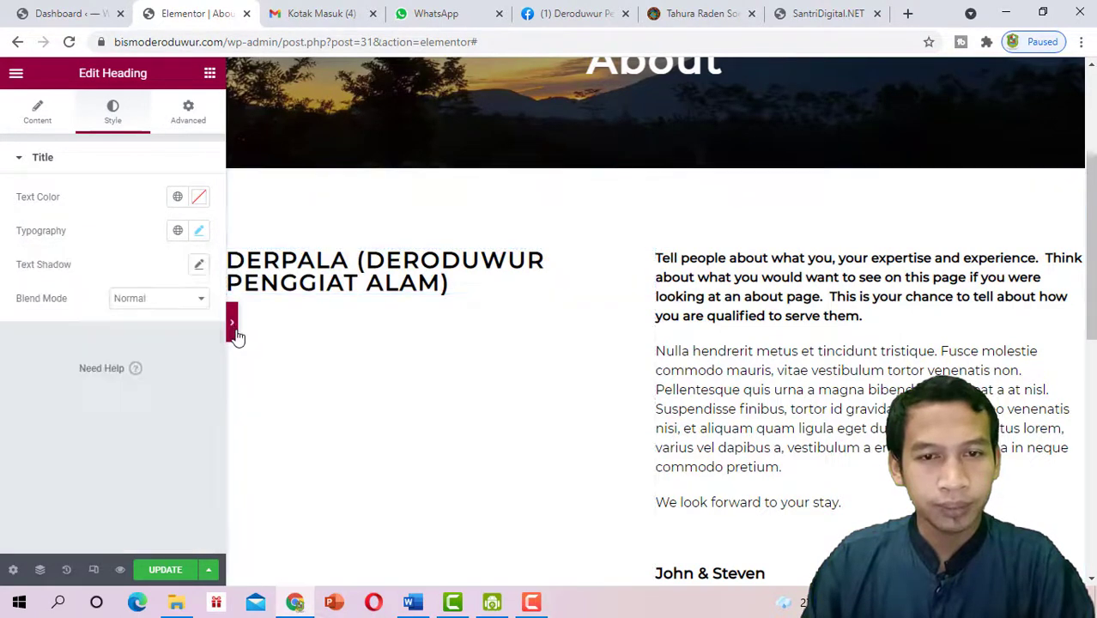
{"action": "scroll", "coordinate": [544, 341], "scroll_direction": "up", "scroll_amount": 1}
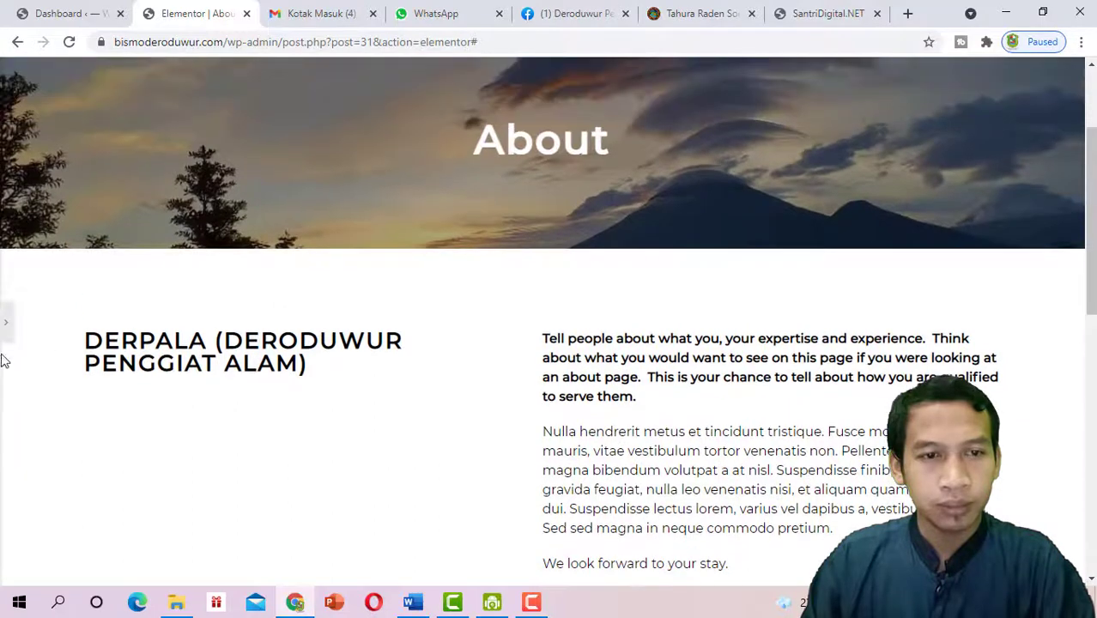
{"action": "left_click", "coordinate": [10, 333]}
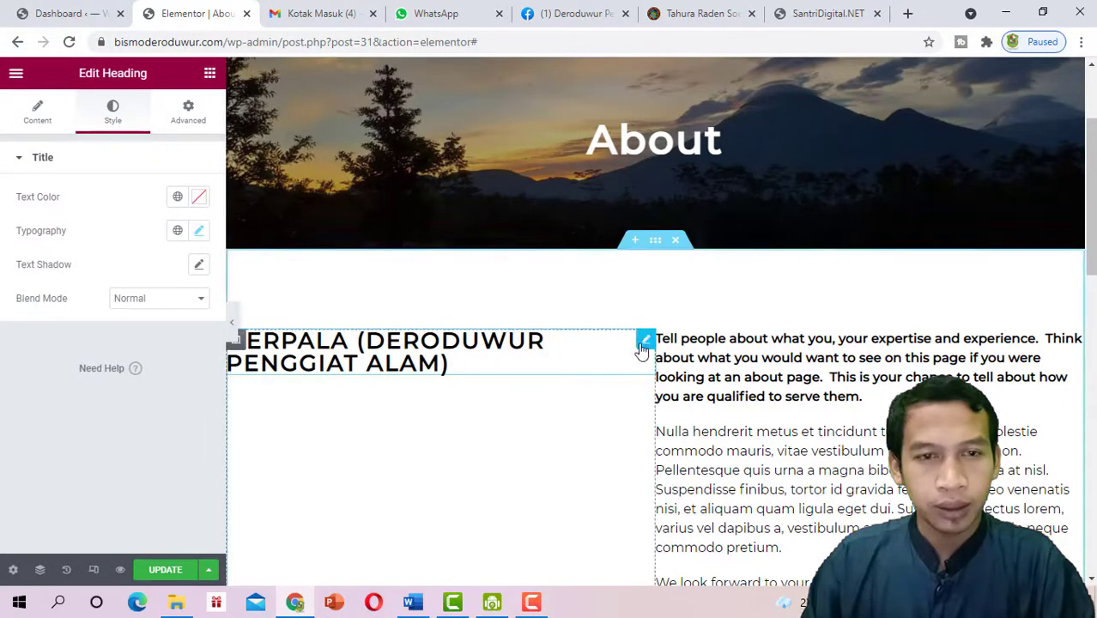
Shorten the heading's title to "Derpala" by removing the bracketed full name, and preview the page without the widget panel
{"action": "left_click", "coordinate": [36, 112]}
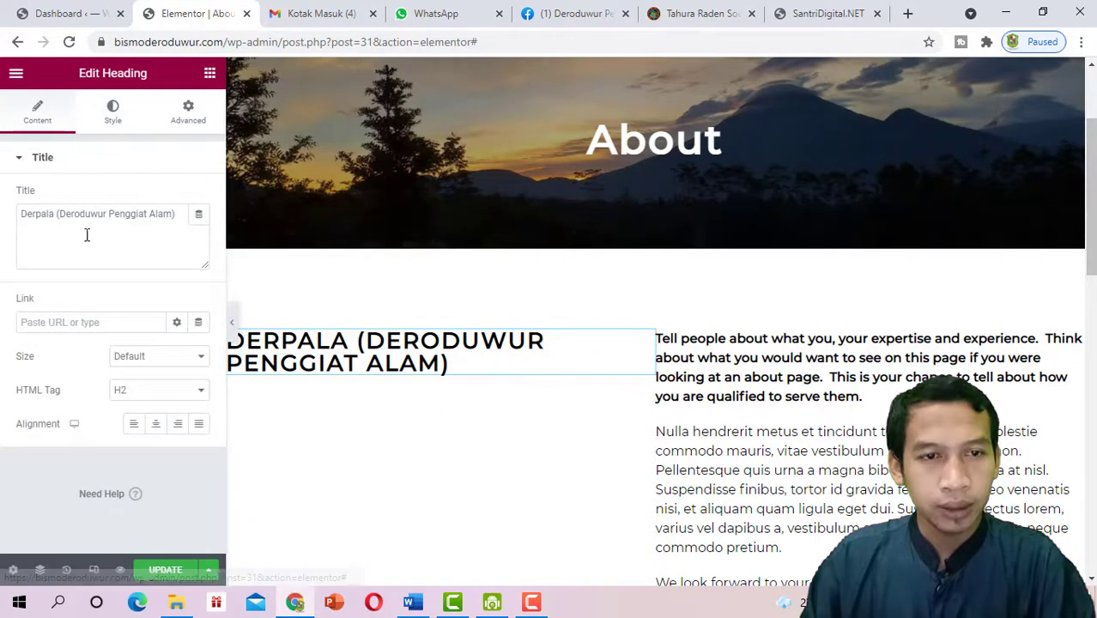
{"action": "left_click_drag", "start_coordinate": [57, 214], "coordinate": [181, 215]}
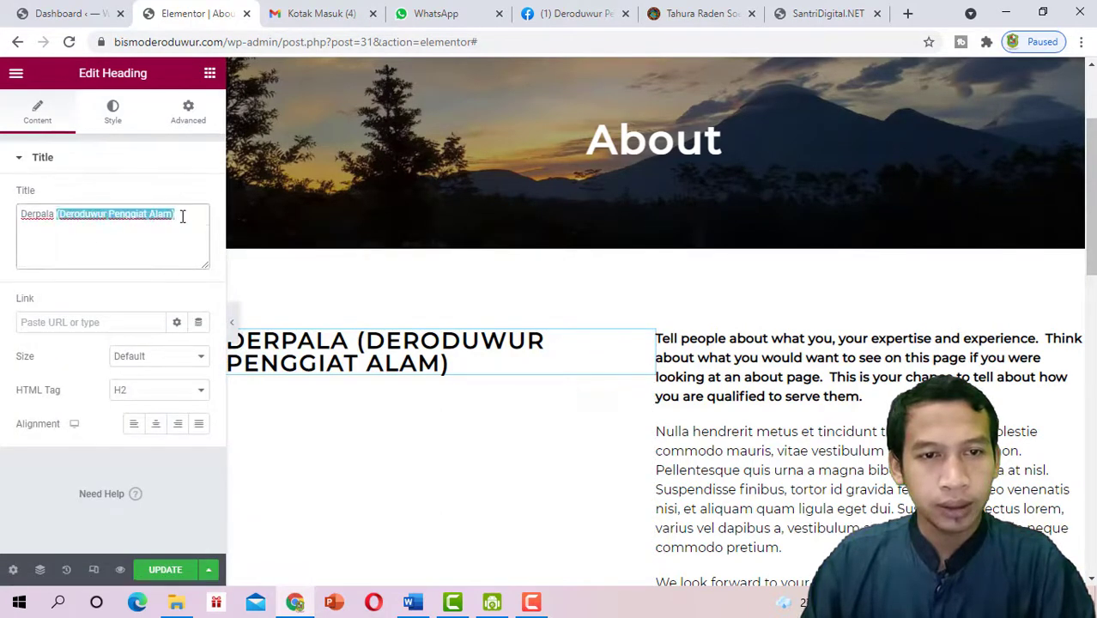
{"action": "key", "text": "BackSpace"}
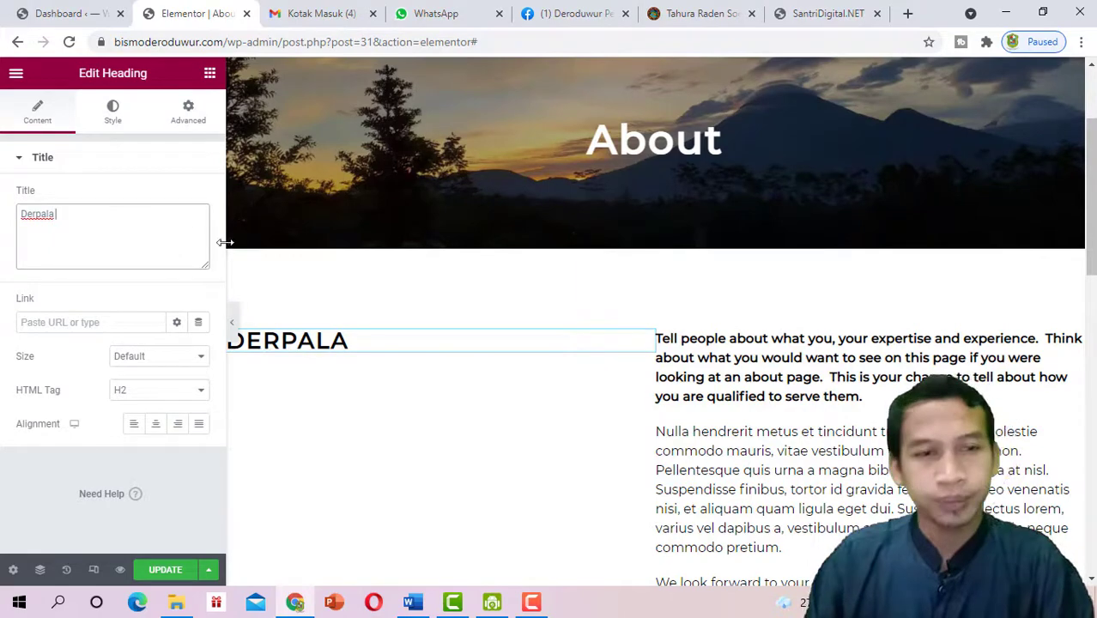
{"action": "left_click", "coordinate": [231, 321]}
{"action": "scroll", "coordinate": [736, 406], "scroll_direction": "down", "scroll_amount": 1}
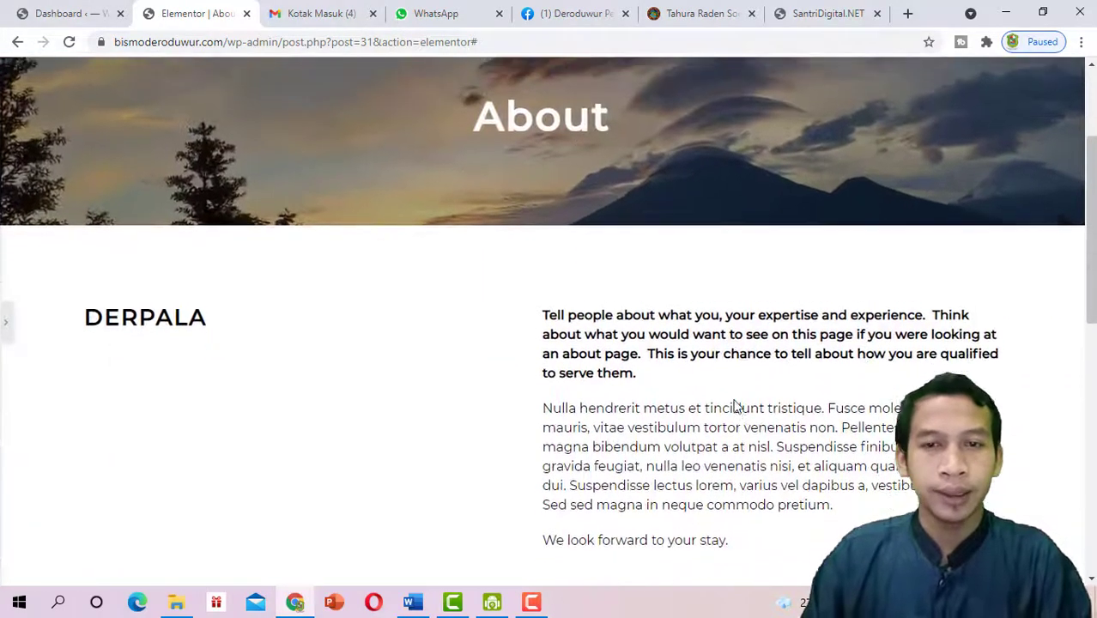
{"action": "scroll", "coordinate": [601, 420], "scroll_direction": "up", "scroll_amount": 3}
{"action": "scroll", "coordinate": [477, 436], "scroll_direction": "down", "scroll_amount": 2}
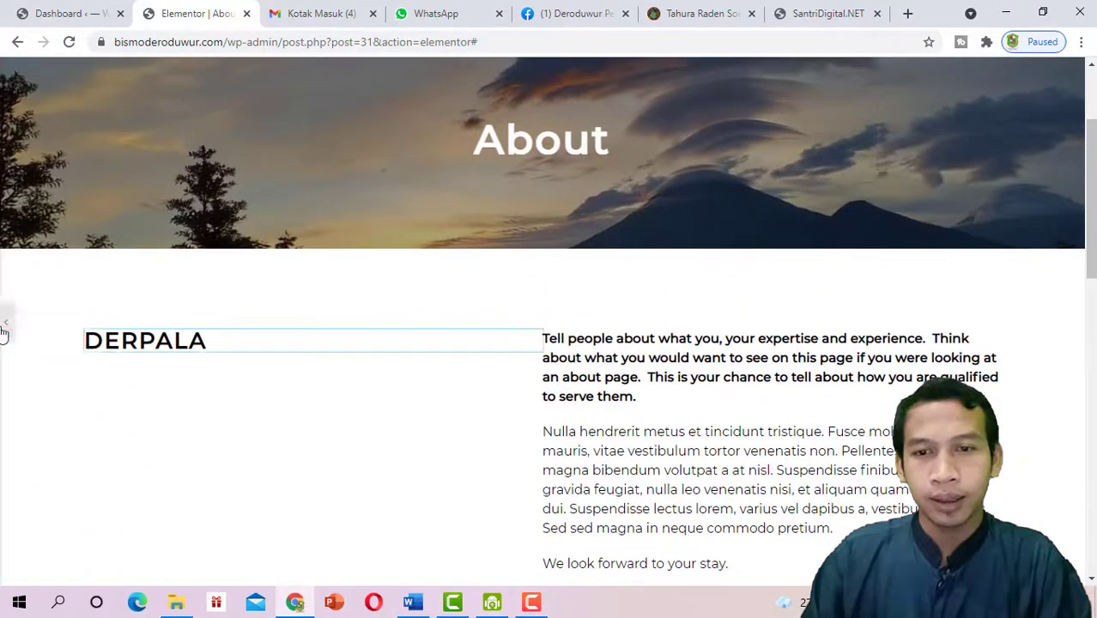
{"action": "left_click", "coordinate": [5, 330]}
Open the placeholder Latin paragraph for editing, and copy the two paragraphs from "Perkumpulan atau organisasi" to "berbadan hukum." in the Word document
{"action": "scroll", "coordinate": [745, 290], "scroll_direction": "down", "scroll_amount": 2}
{"action": "left_click", "coordinate": [748, 291]}
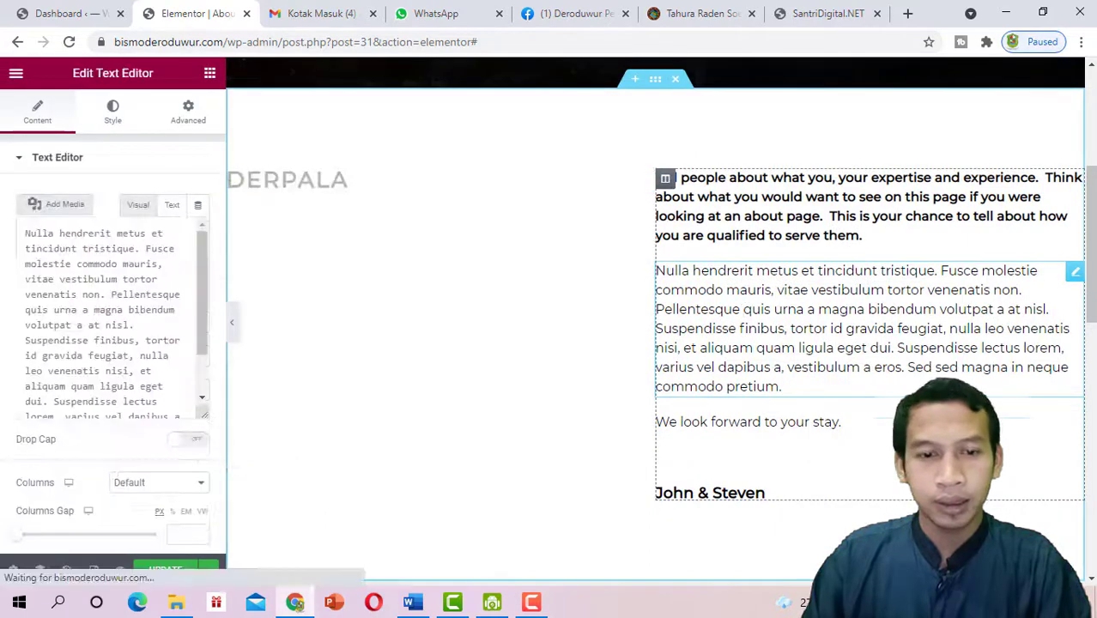
{"action": "left_click", "coordinate": [413, 605]}
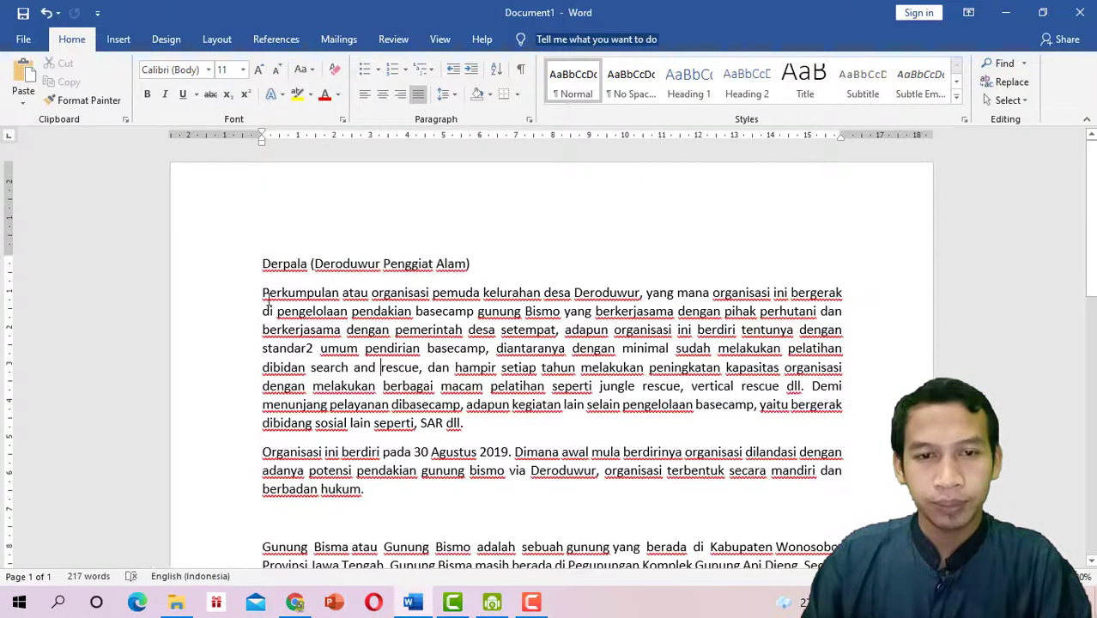
{"action": "left_click_drag", "start_coordinate": [273, 294], "coordinate": [434, 485]}
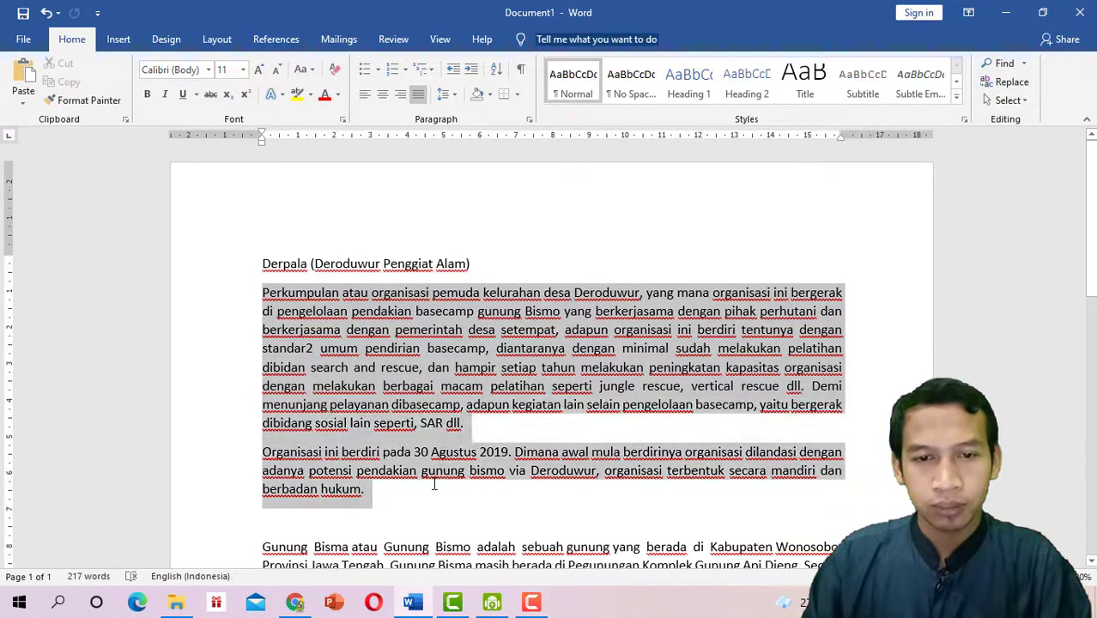
{"action": "right_click", "coordinate": [519, 350]}
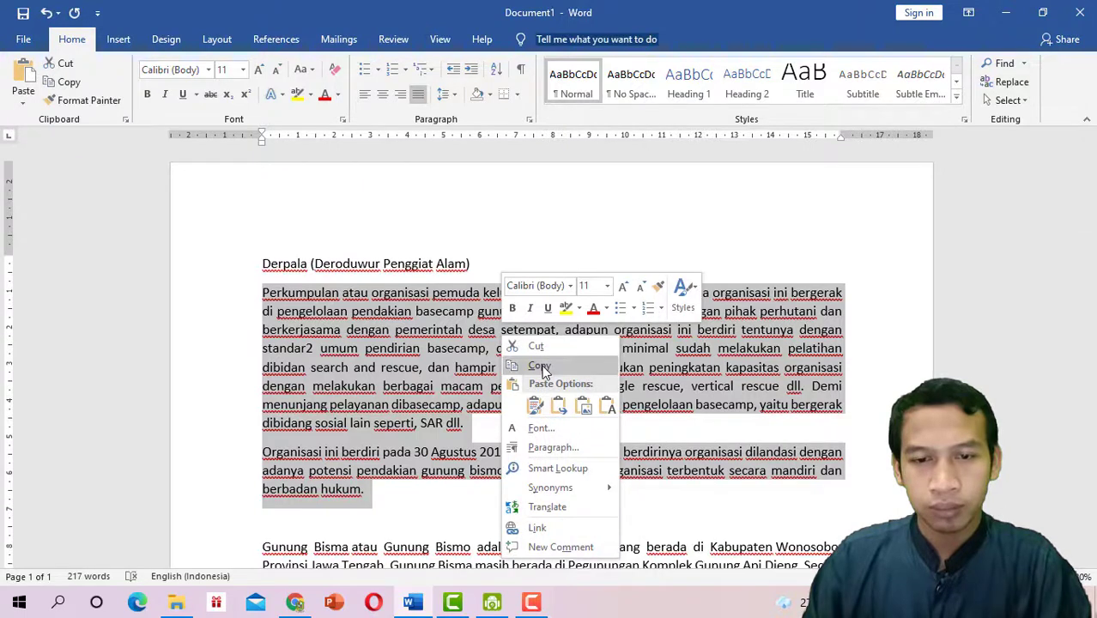
Back in Elementor, replace all the placeholder Latin text with the two copied organisation paragraphs
{"action": "left_click", "coordinate": [295, 602]}
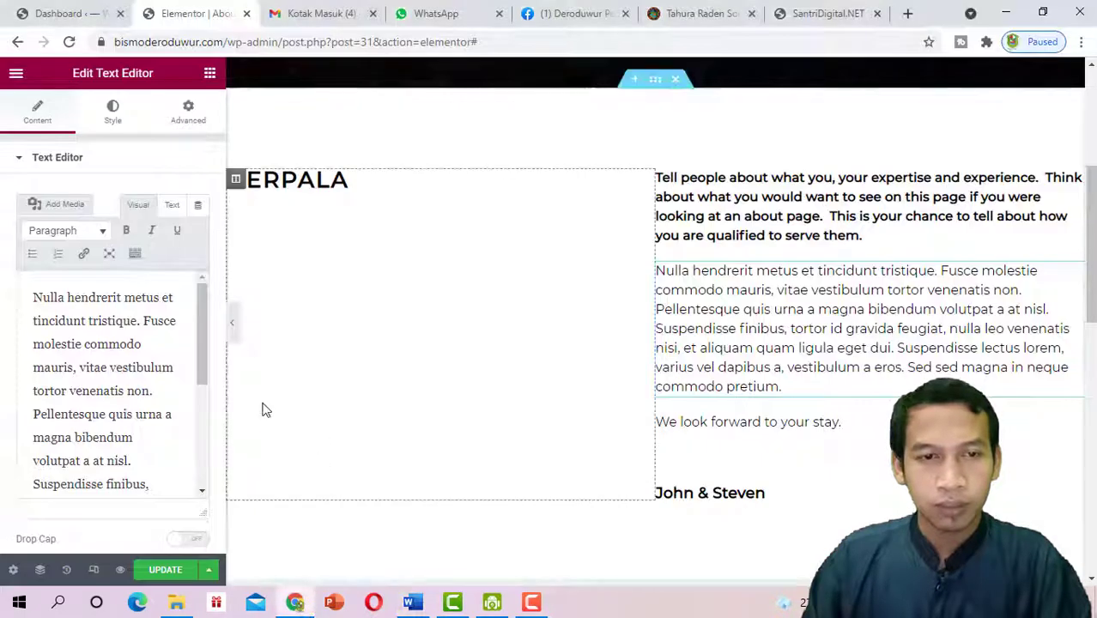
{"action": "left_click", "coordinate": [143, 377]}
{"action": "key", "text": "ctrl+a"}
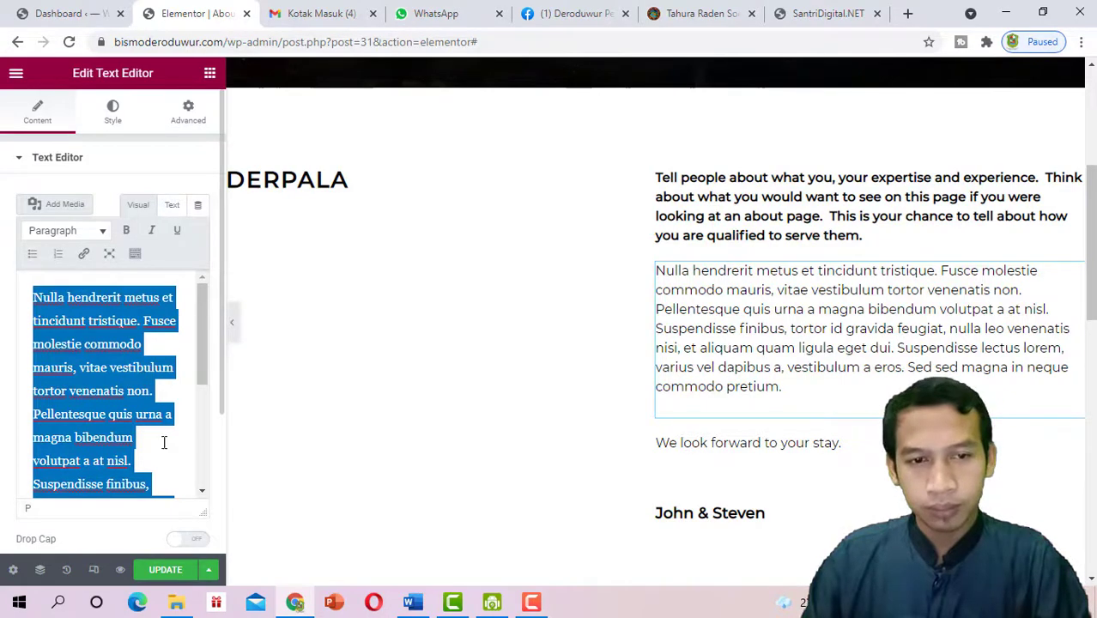
{"action": "key", "text": "ctrl+v"}
{"action": "scroll", "coordinate": [772, 375], "scroll_direction": "up", "scroll_amount": 2}
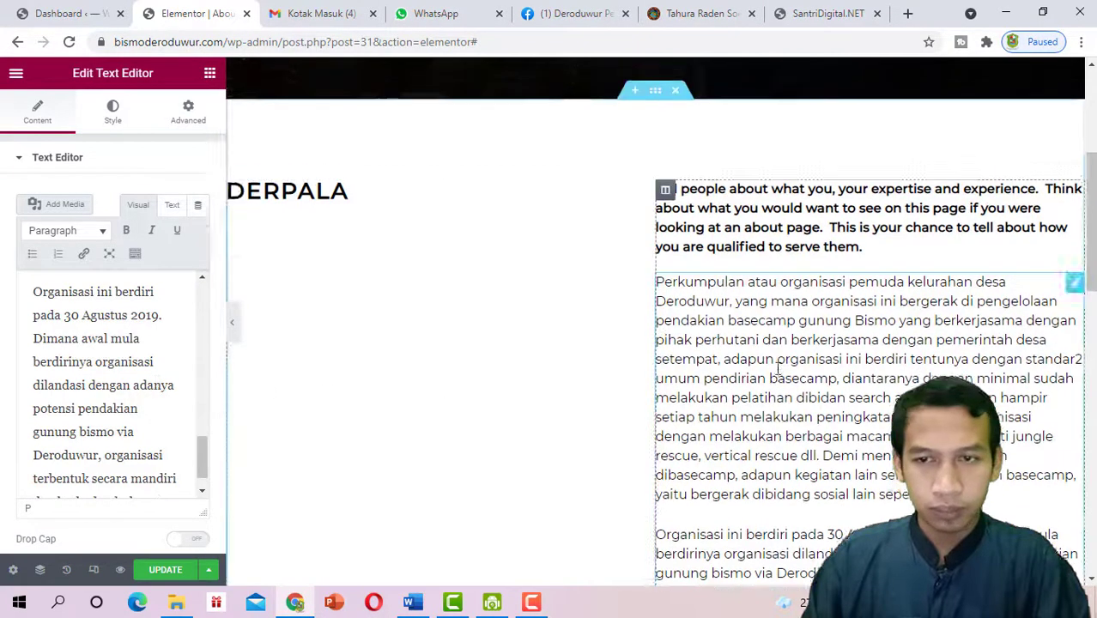
{"action": "scroll", "coordinate": [766, 375], "scroll_direction": "down", "scroll_amount": 2}
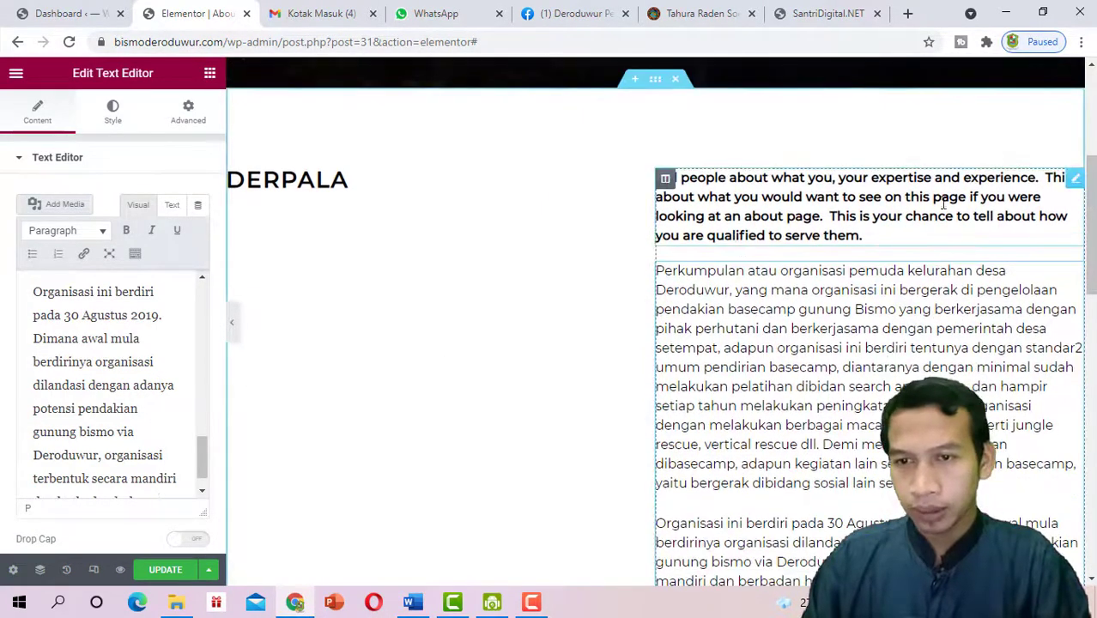
Delete the bold "Tell people about what you" intro, the "We look forward to your stay." text and the signature heading below it
{"action": "right_click", "coordinate": [1073, 187]}
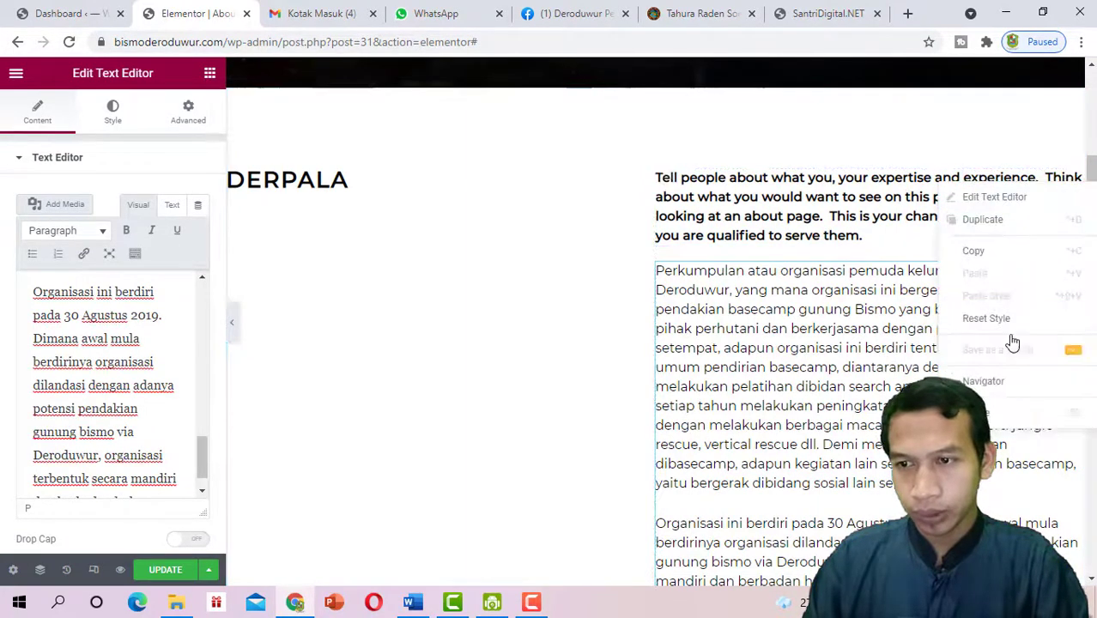
{"action": "left_click", "coordinate": [998, 411]}
{"action": "scroll", "coordinate": [1066, 452], "scroll_direction": "down", "scroll_amount": 1}
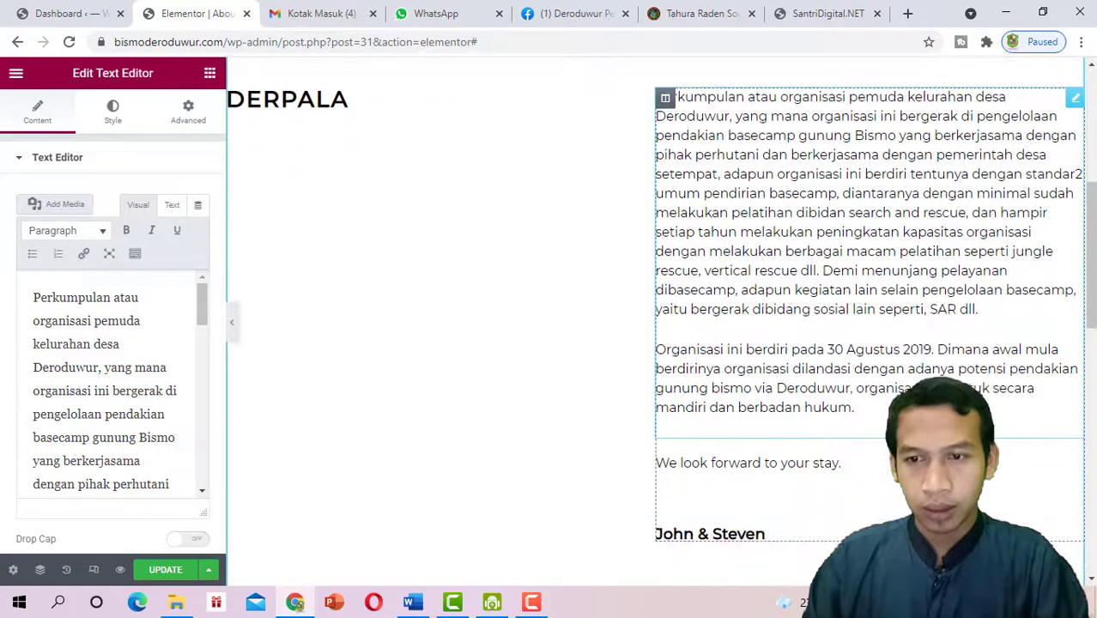
{"action": "right_click", "coordinate": [940, 344]}
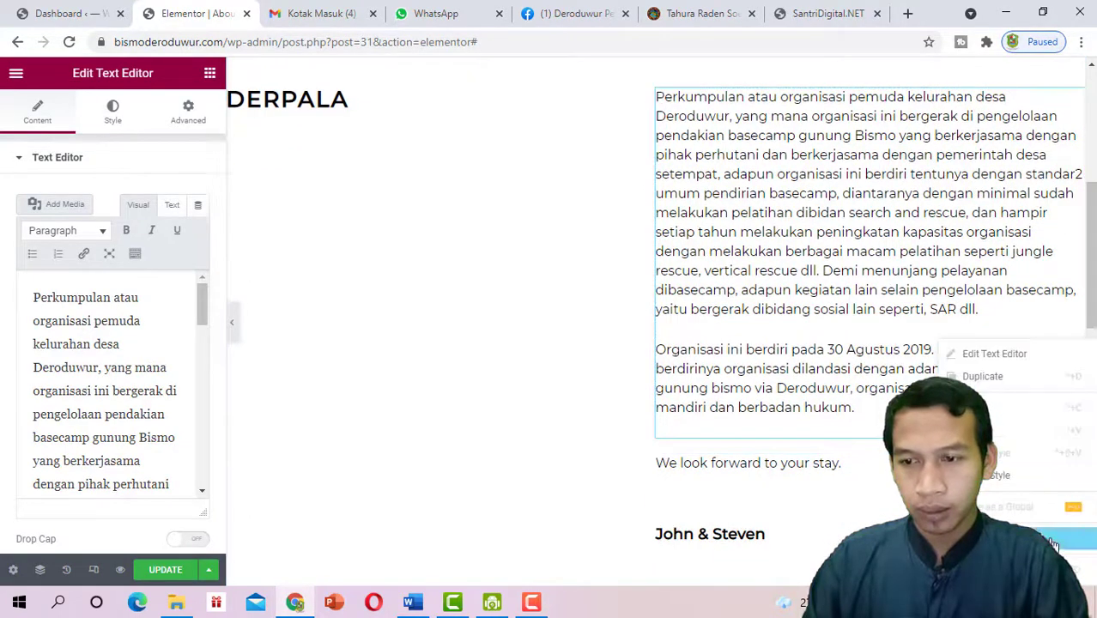
{"action": "left_click", "coordinate": [1054, 567]}
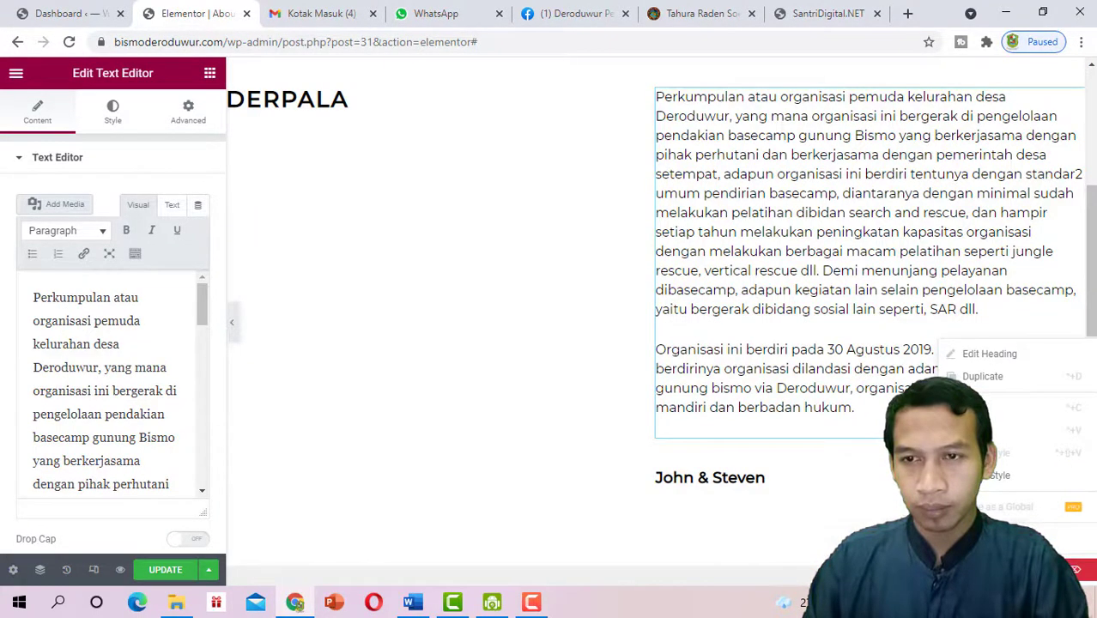
{"action": "left_click", "coordinate": [1030, 569]}
{"action": "scroll", "coordinate": [742, 321], "scroll_direction": "up", "scroll_amount": 2}
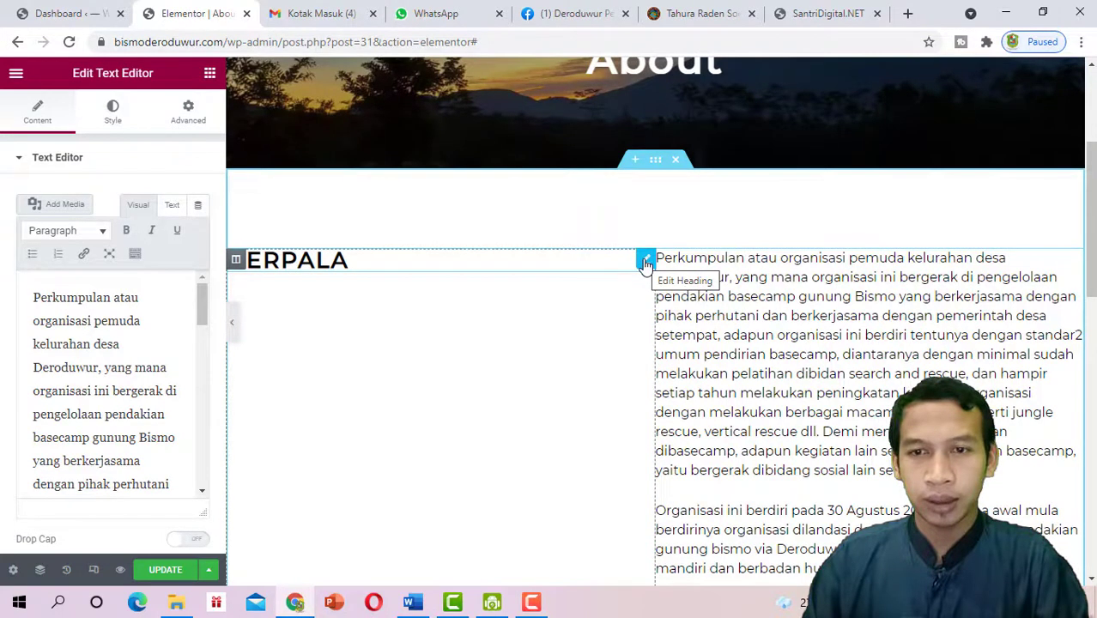
Move the Derpala heading above the organisation paragraphs in the second column and delete the emptied first column
{"action": "left_click_drag", "start_coordinate": [645, 262], "coordinate": [729, 240]}
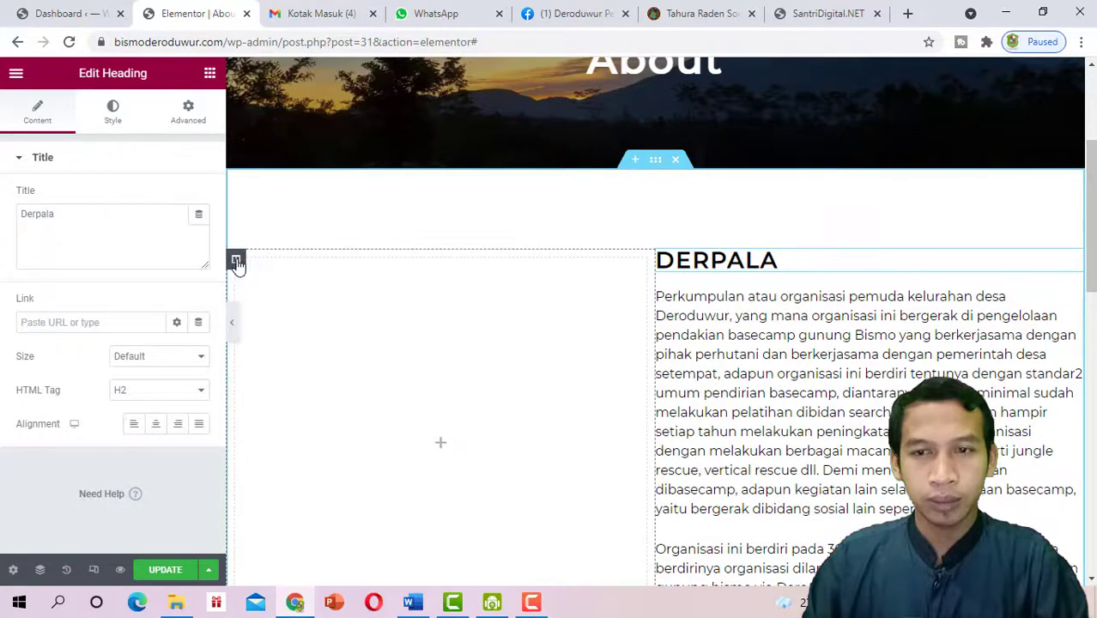
{"action": "right_click", "coordinate": [237, 265]}
{"action": "left_click", "coordinate": [298, 487]}
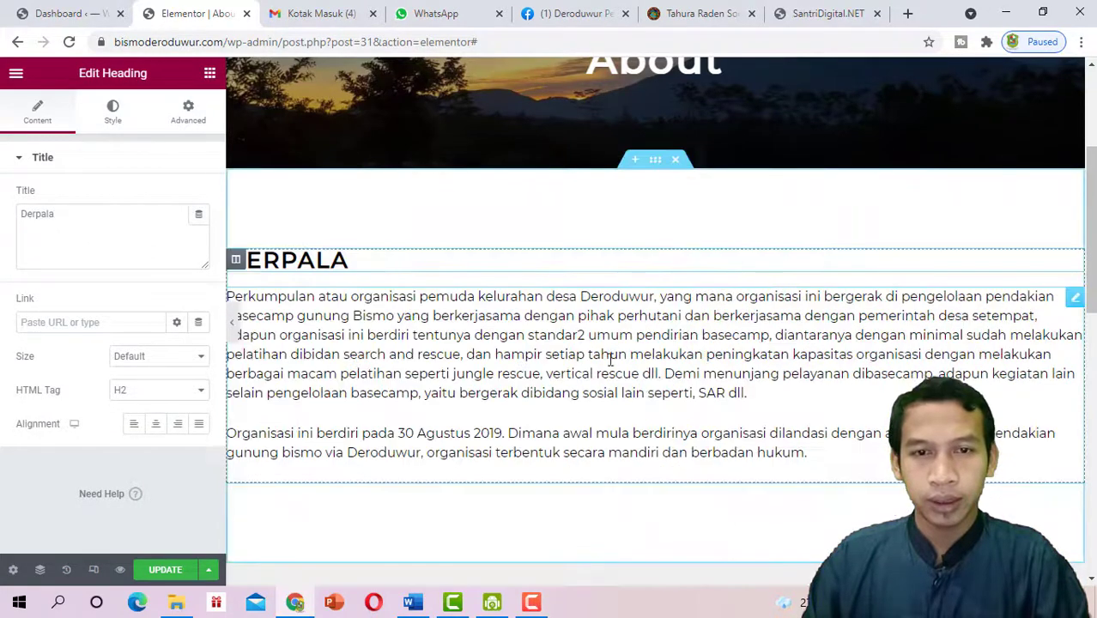
Centre-align the Derpala heading above the organisation paragraphs
{"action": "left_click", "coordinate": [456, 309]}
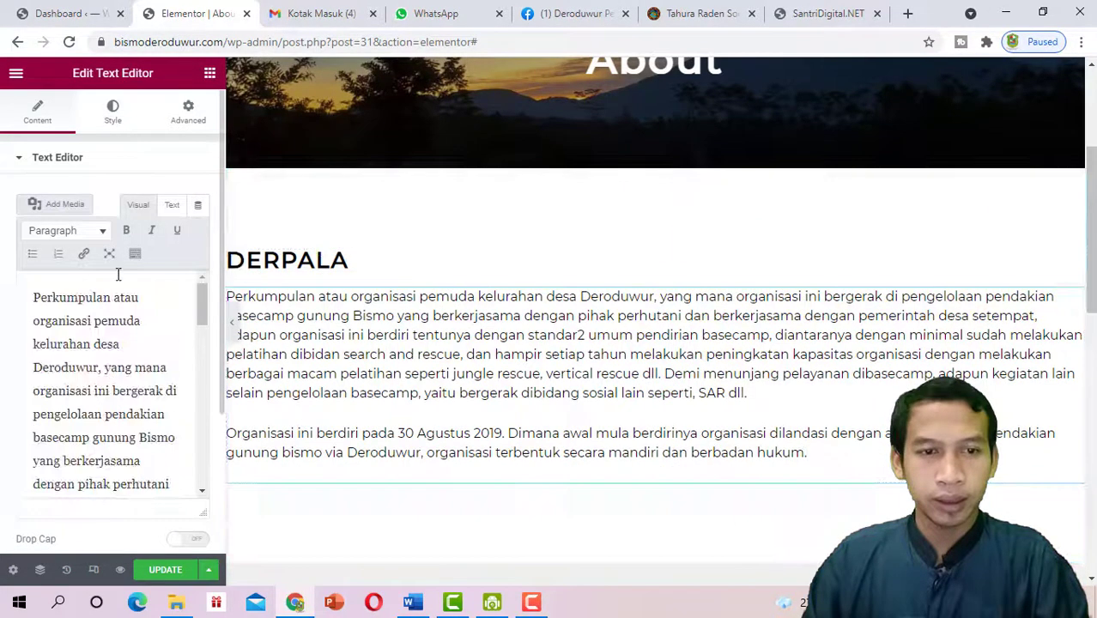
{"action": "left_click", "coordinate": [322, 262]}
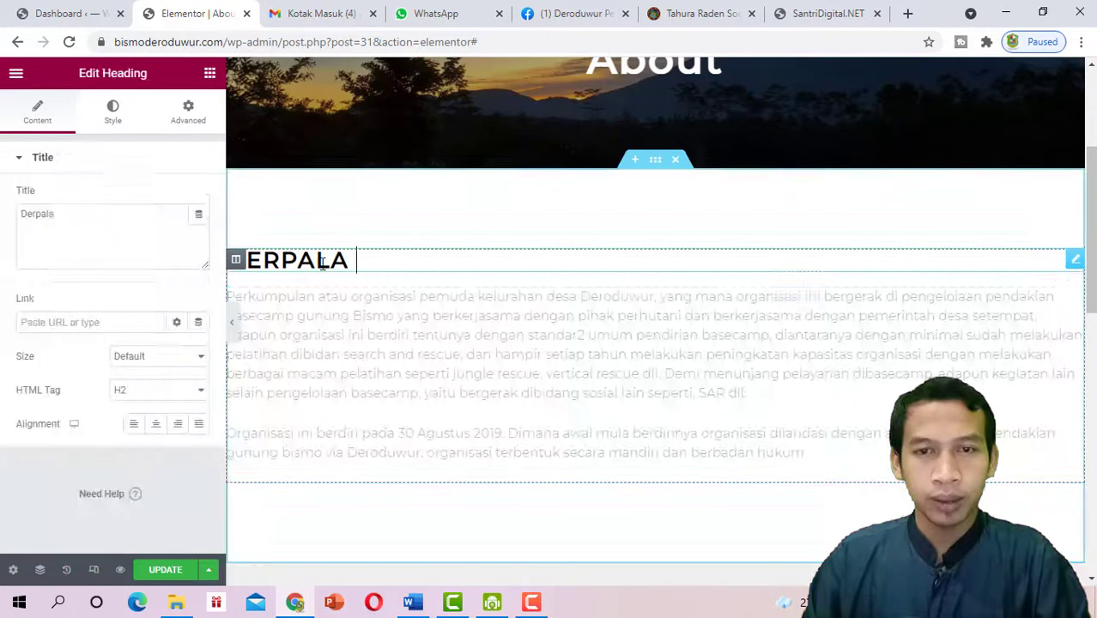
{"action": "left_click", "coordinate": [157, 423]}
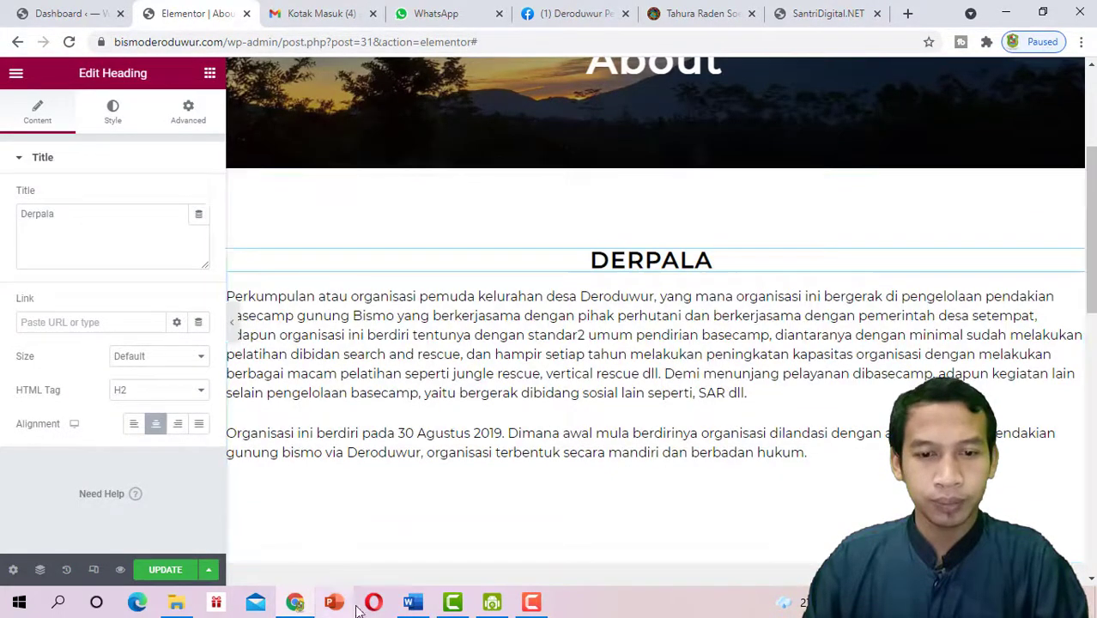
In the Word document, copy the full organisation name "Deroduwur Penggiat Alam" from the heading line
{"action": "left_click", "coordinate": [297, 599]}
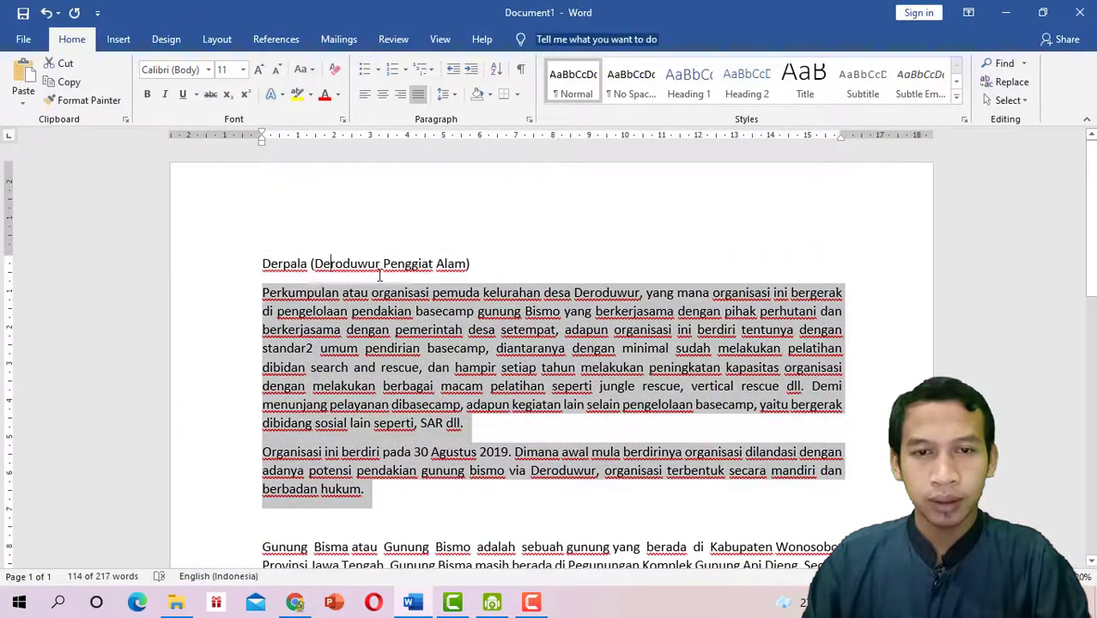
{"action": "mouse_move", "coordinate": [477, 267]}
{"action": "left_mouse_down"}
{"action": "mouse_move", "coordinate": [310, 260]}
{"action": "mouse_move", "coordinate": [465, 271]}
{"action": "left_mouse_up"}
{"action": "left_click", "coordinate": [313, 263]}
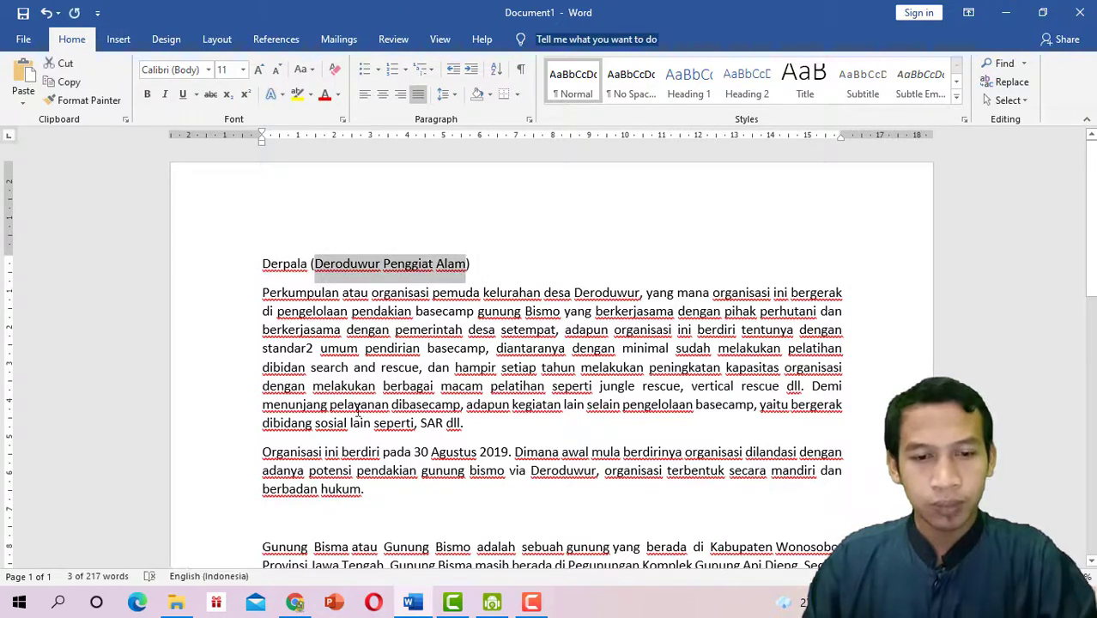
Back in Elementor, change the heading title to "Deroduwur Penggiat Alam (Derpala )" using the copied name
{"action": "left_click", "coordinate": [295, 603]}
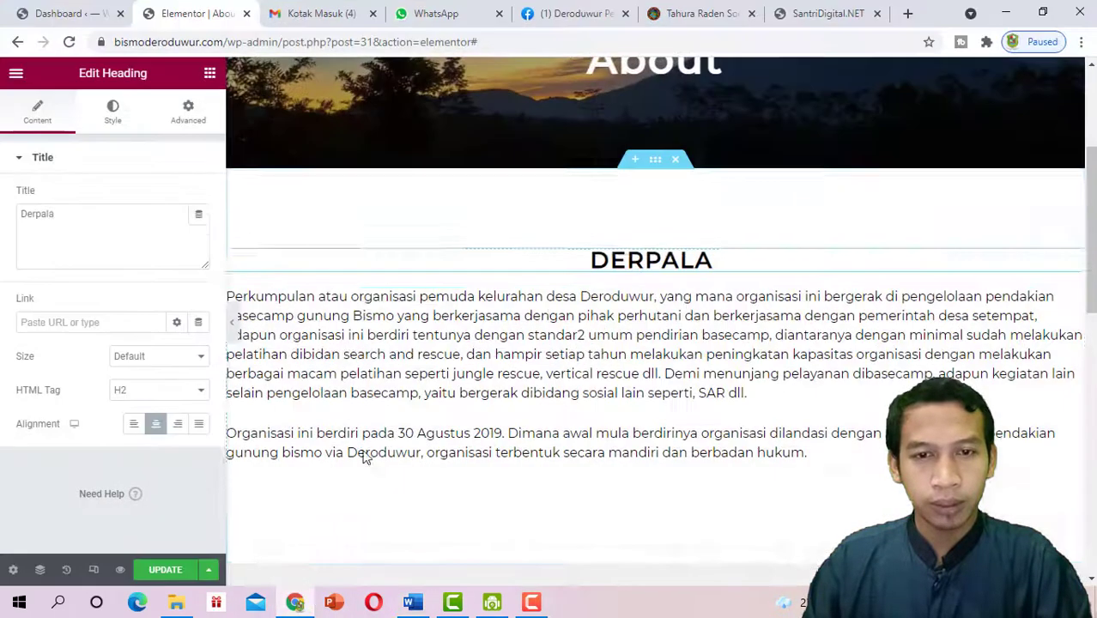
{"action": "left_click", "coordinate": [32, 222]}
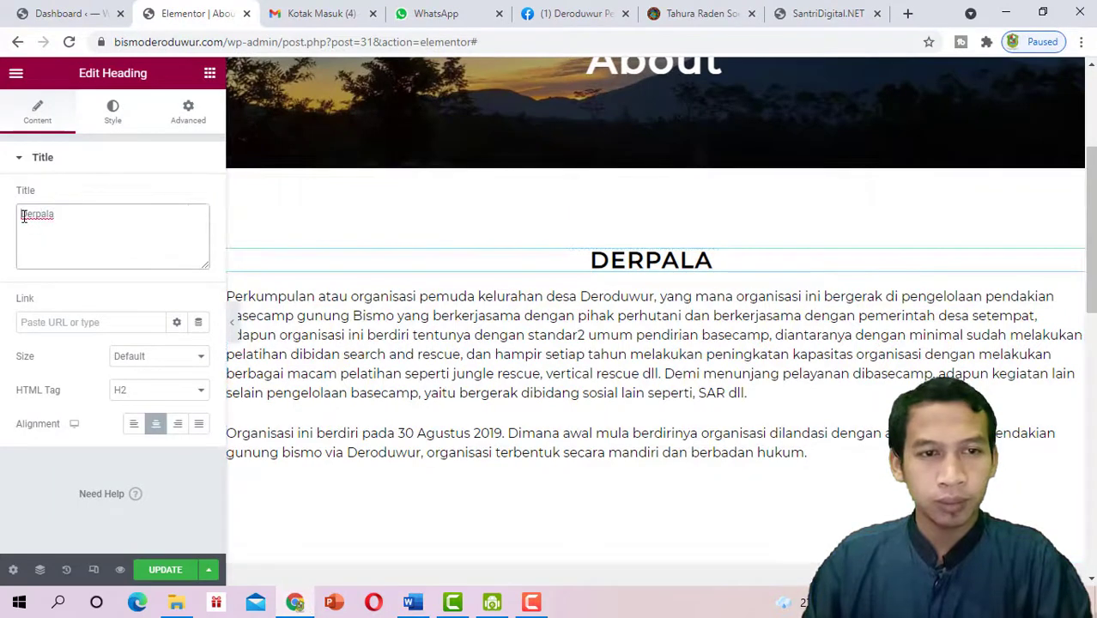
{"action": "key", "text": "ctrl+v"}
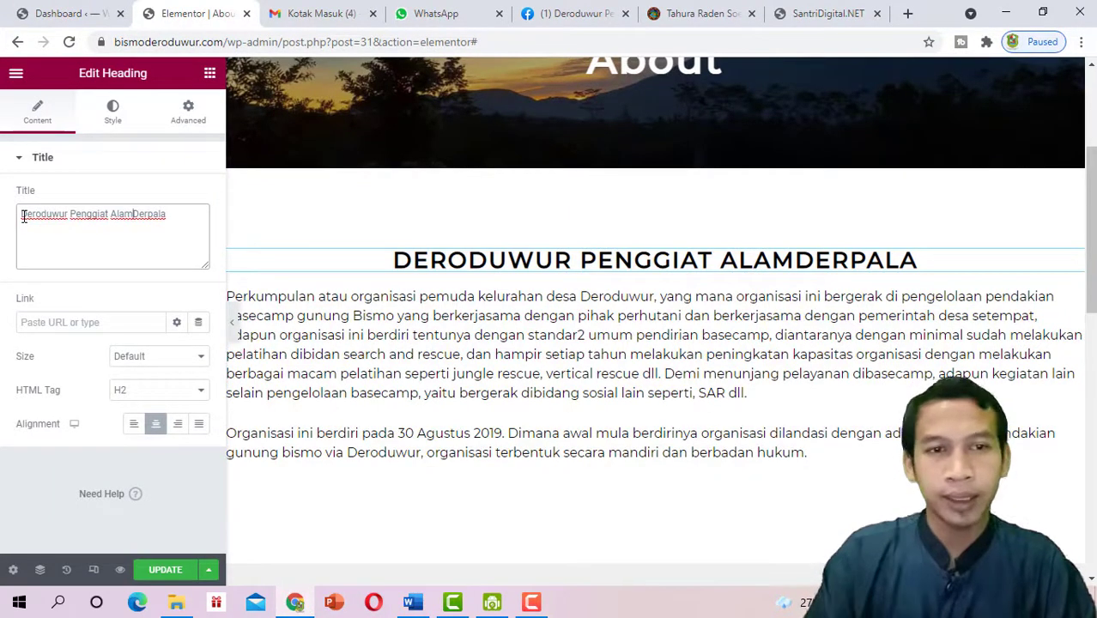
{"action": "type", "text": "("}
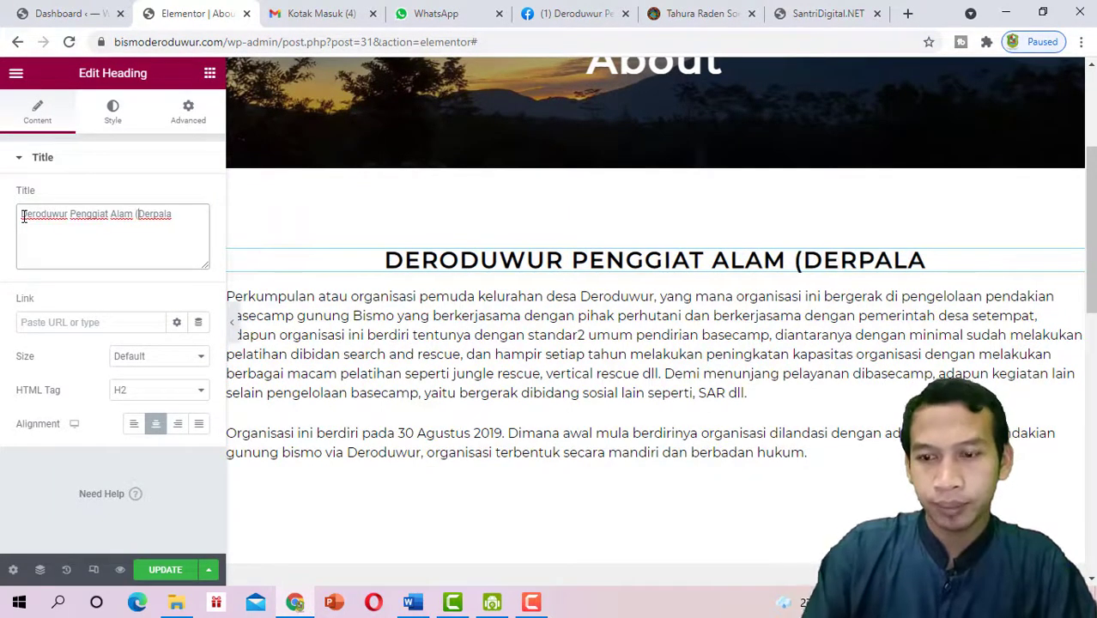
{"action": "key", "text": "BackSpace"}
{"action": "type", "text": "{"}
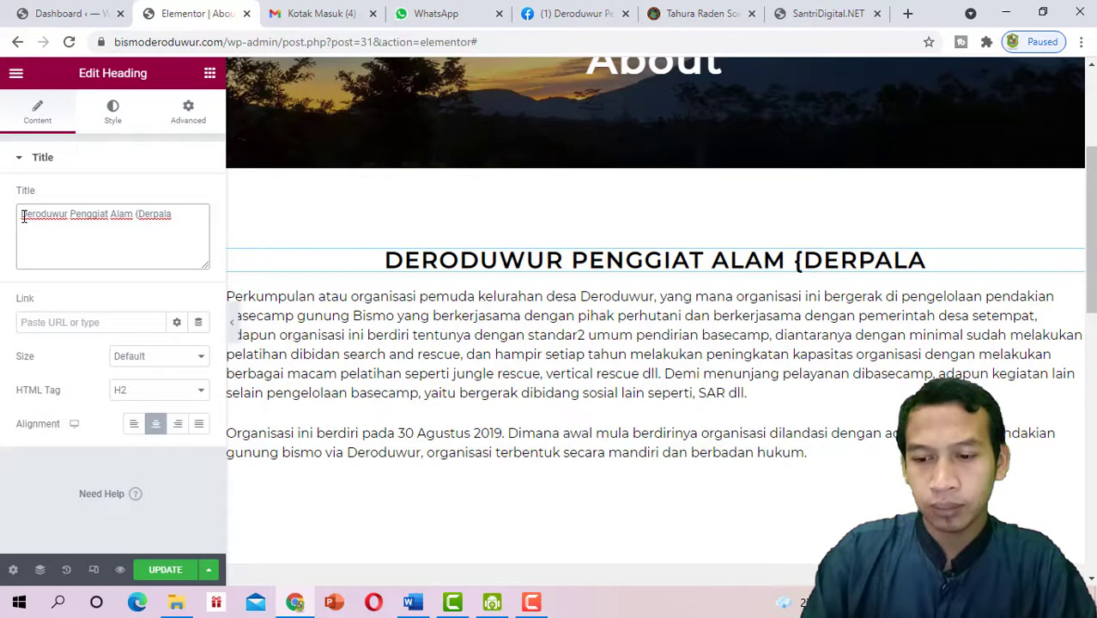
{"action": "key", "text": "BackSpace"}
{"action": "type", "text": "["}
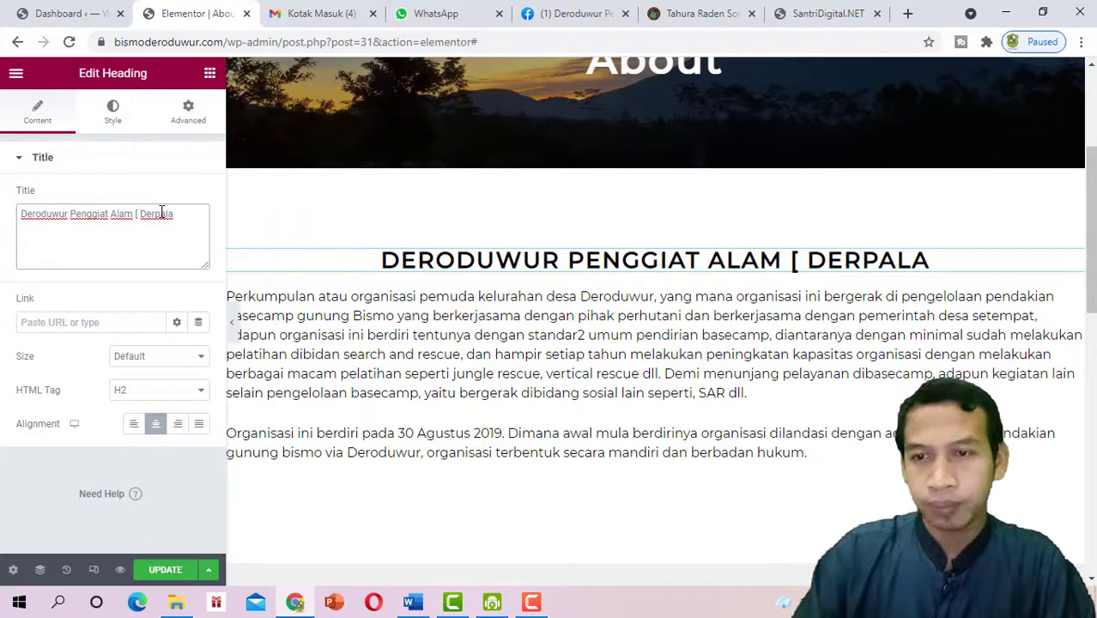
{"action": "key", "text": "BackSpace"}
{"action": "key", "text": "BackSpace"}
{"action": "type", "text": "("}
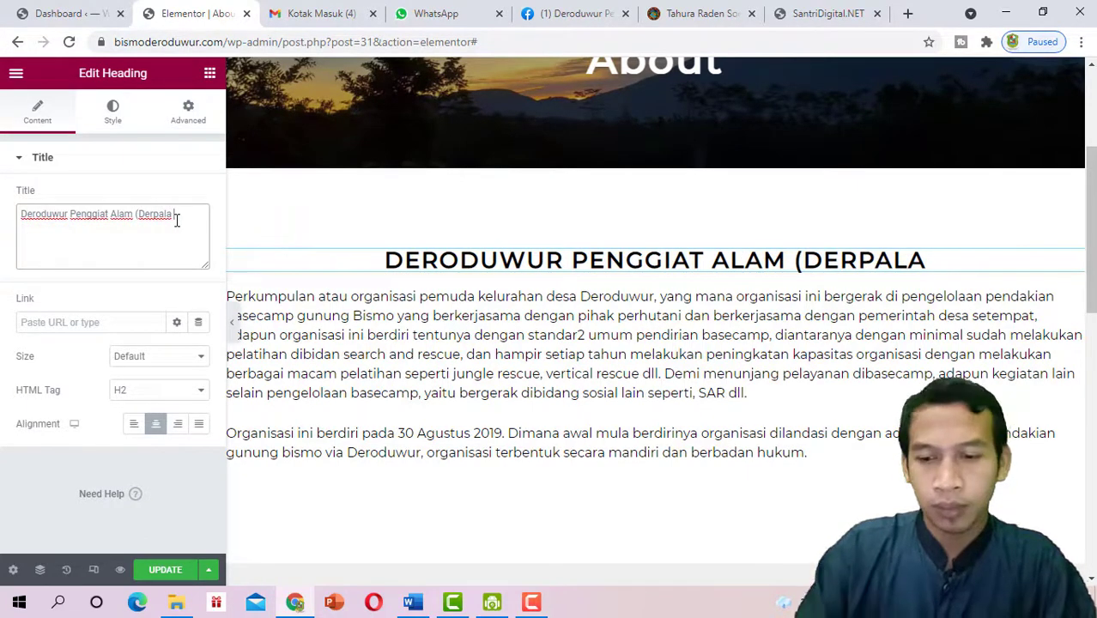
{"action": "type", "text": " )"}
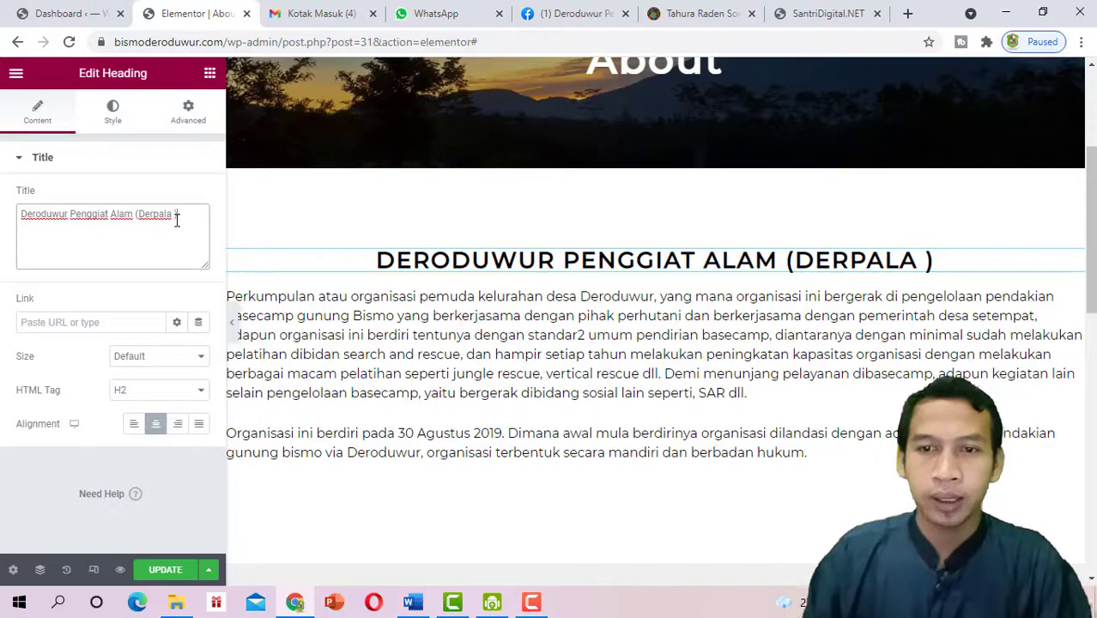
Set the text alignment of the two organisation paragraphs below the heading to justified
{"action": "left_click", "coordinate": [235, 329]}
{"action": "scroll", "coordinate": [817, 340], "scroll_direction": "down", "scroll_amount": 1}
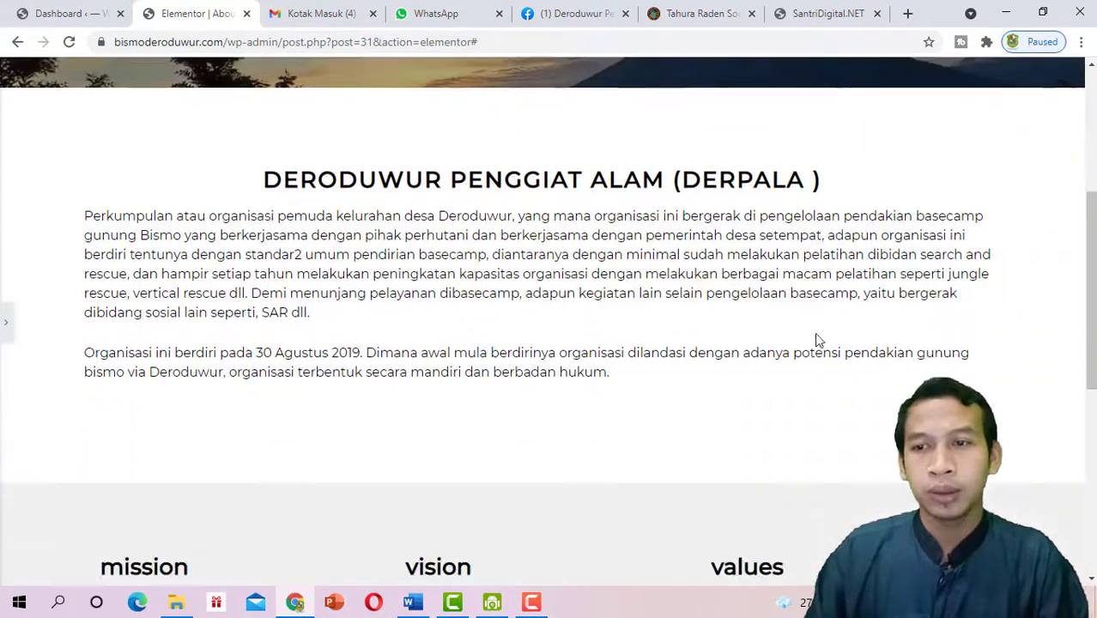
{"action": "left_click", "coordinate": [5, 322]}
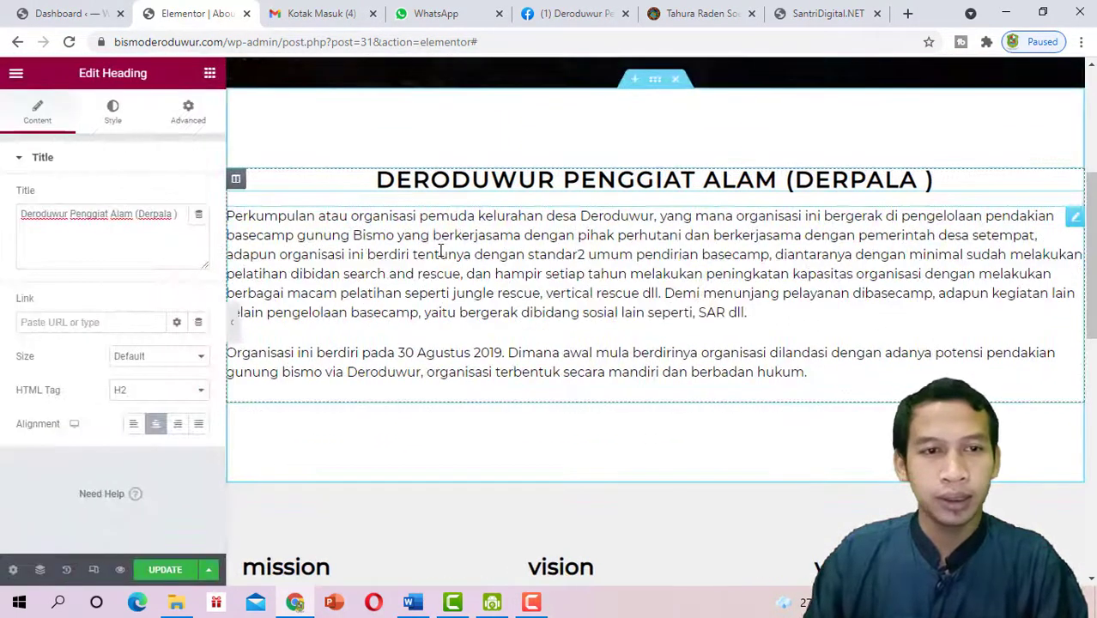
{"action": "left_click", "coordinate": [442, 249]}
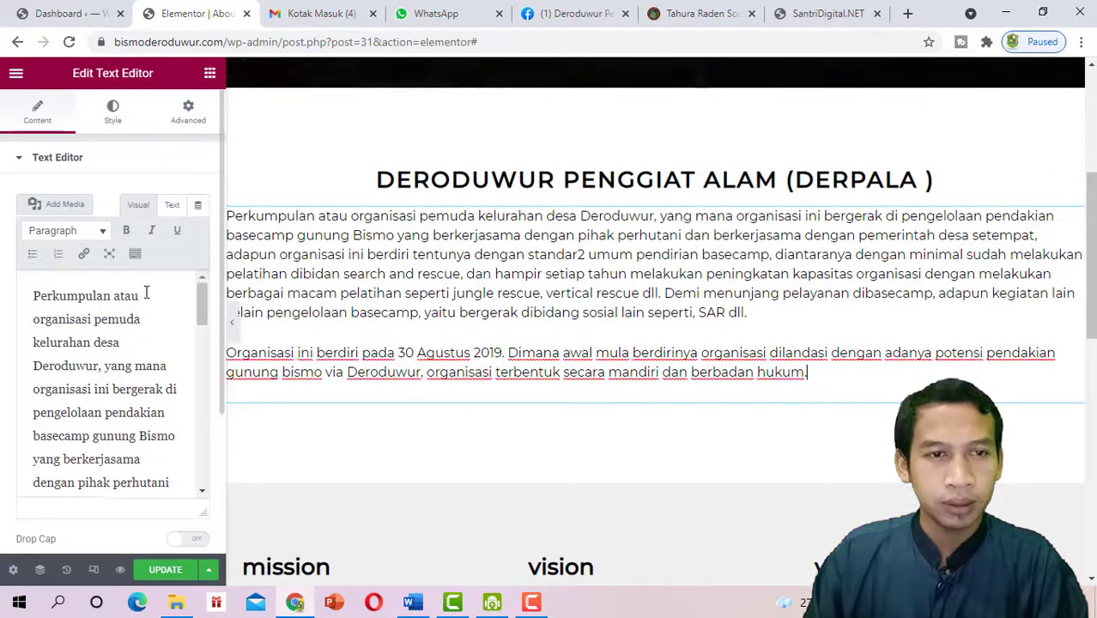
{"action": "scroll", "coordinate": [144, 296], "scroll_direction": "down", "scroll_amount": 2}
{"action": "scroll", "coordinate": [141, 298], "scroll_direction": "down", "scroll_amount": 1}
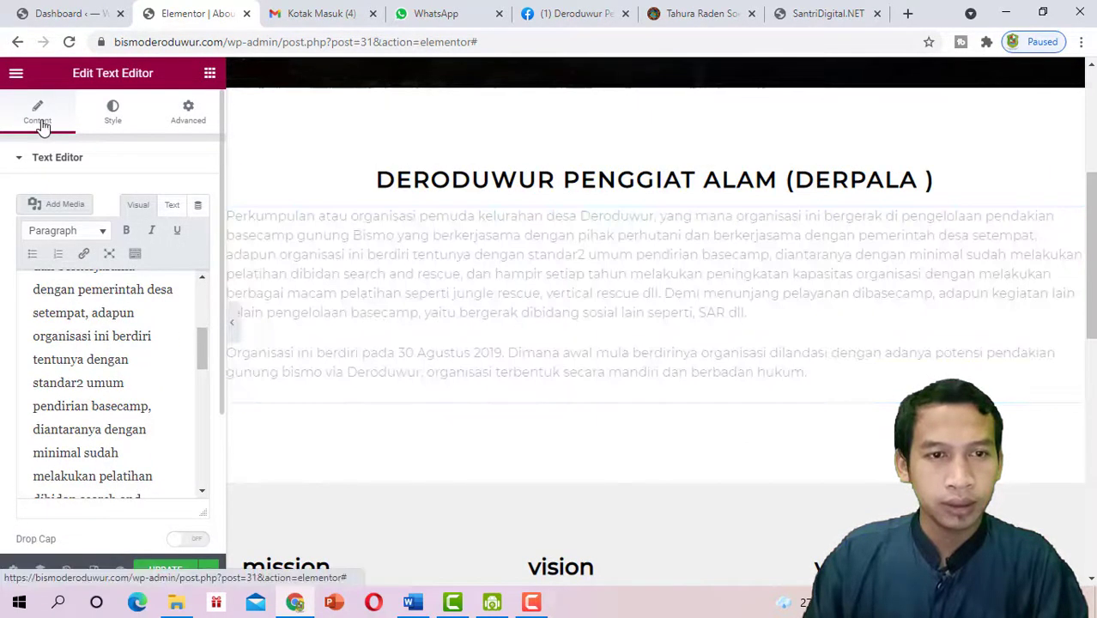
{"action": "left_click", "coordinate": [113, 120]}
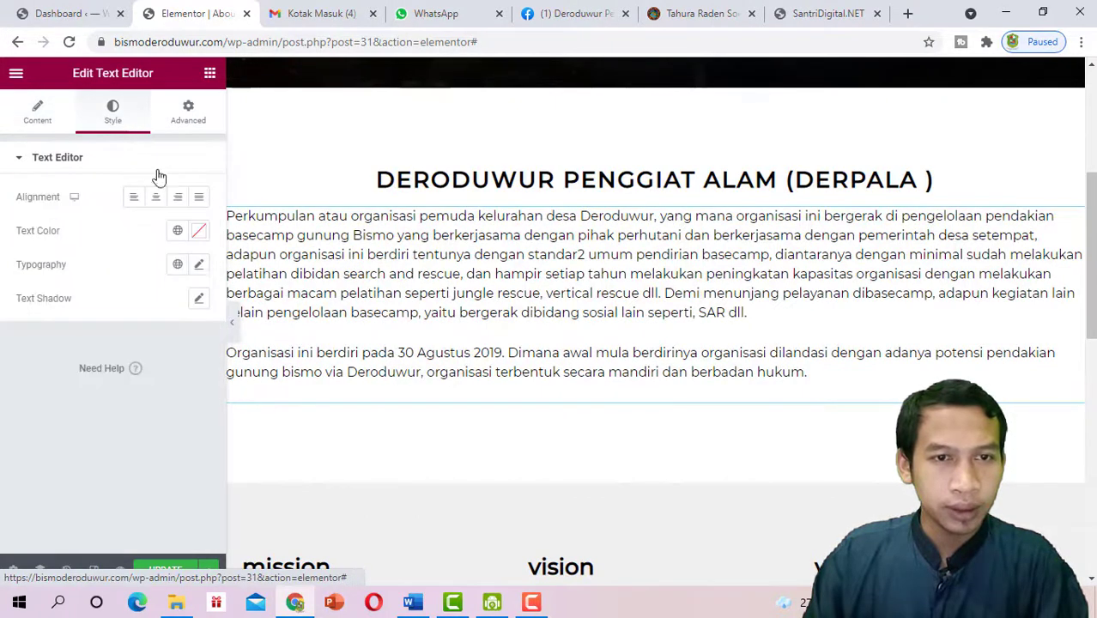
{"action": "left_click", "coordinate": [199, 199]}
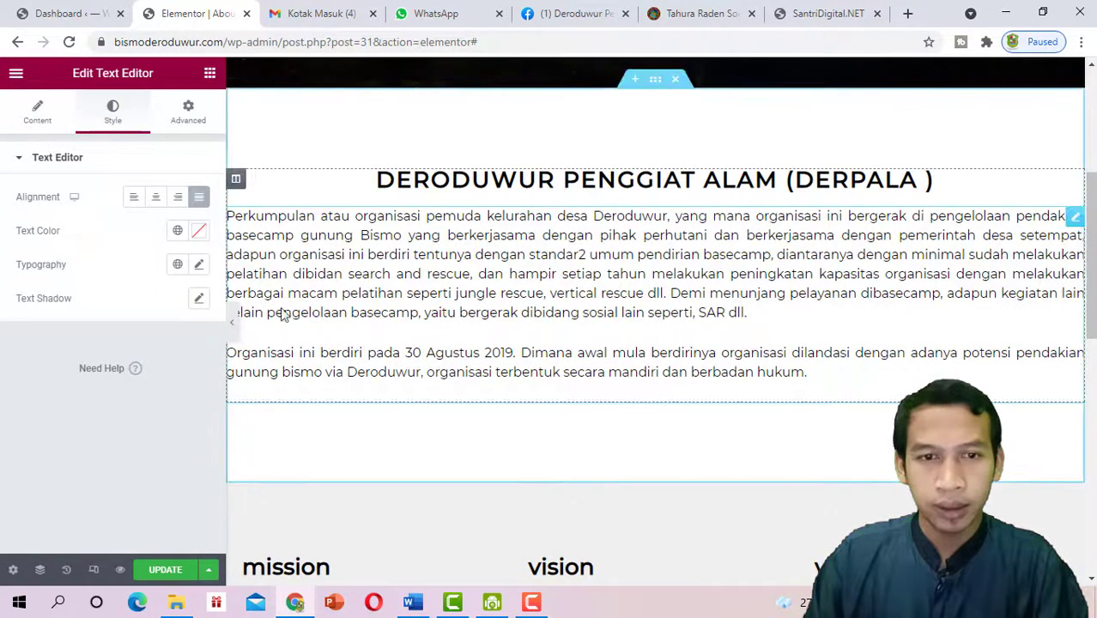
Delete the grey section with the mission, vision and values columns and update the About page
{"action": "left_click", "coordinate": [236, 327]}
{"action": "scroll", "coordinate": [654, 360], "scroll_direction": "down", "scroll_amount": 1}
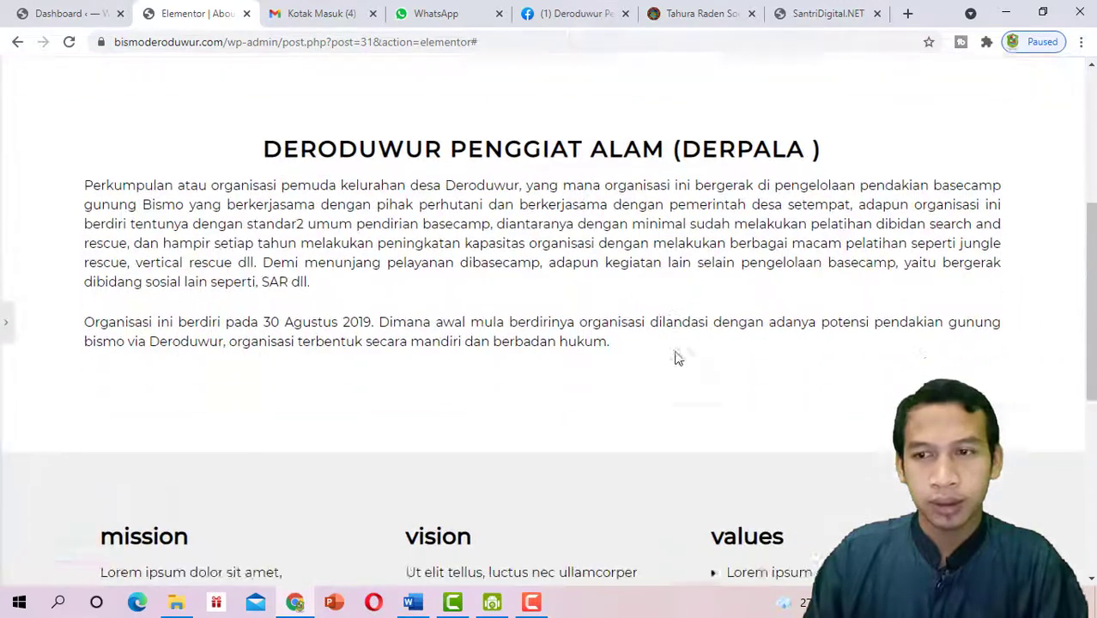
{"action": "scroll", "coordinate": [500, 367], "scroll_direction": "down", "scroll_amount": 2}
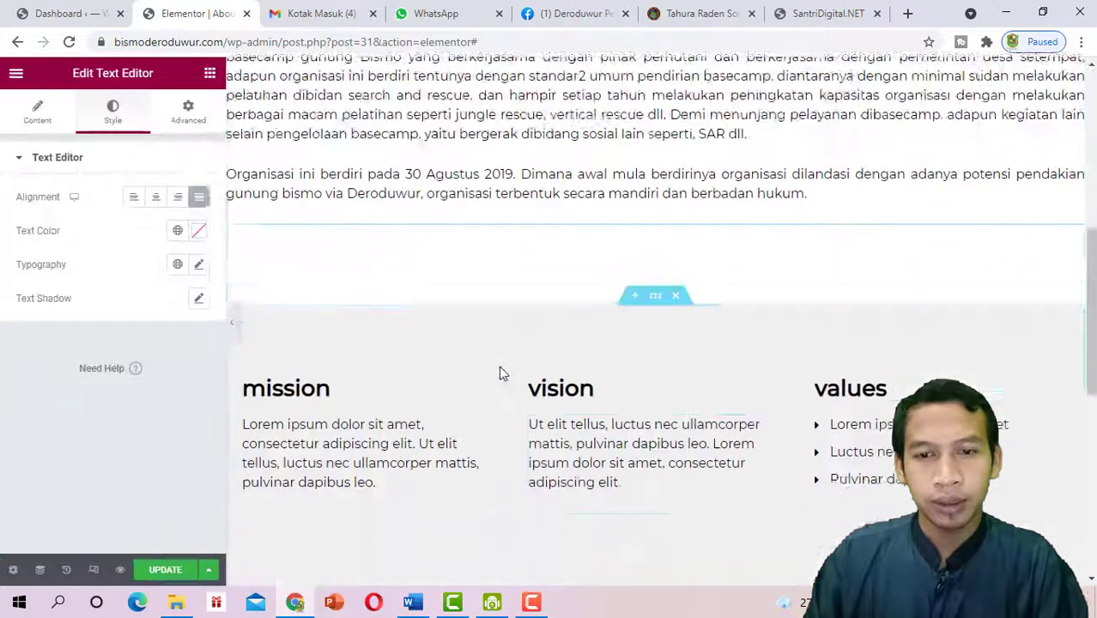
{"action": "scroll", "coordinate": [675, 264], "scroll_direction": "down", "scroll_amount": 3}
{"action": "scroll", "coordinate": [675, 265], "scroll_direction": "up", "scroll_amount": 4}
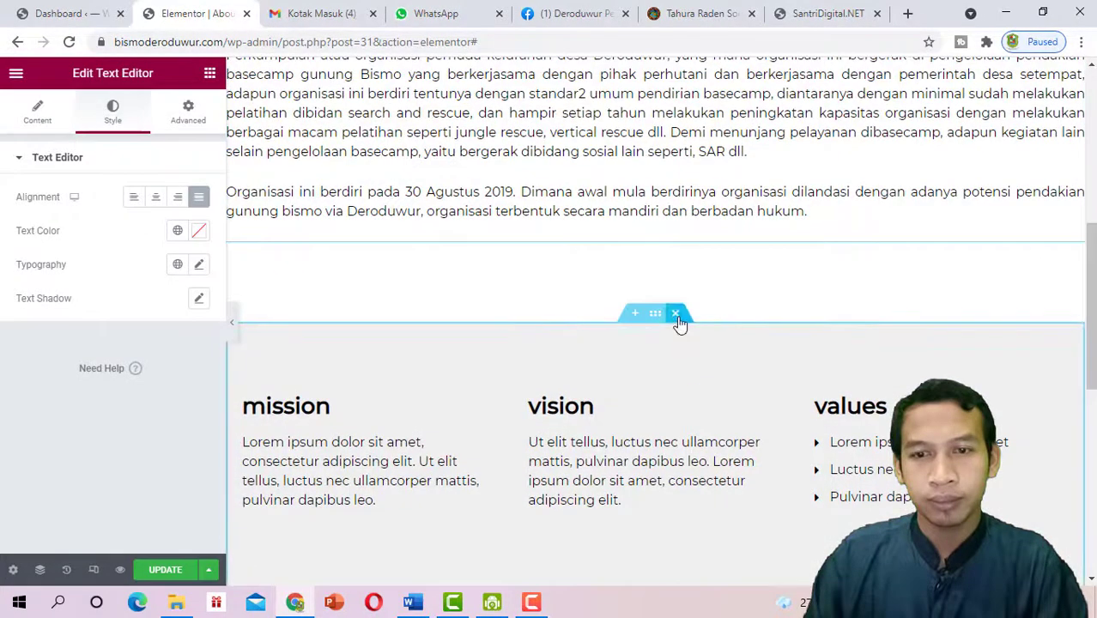
{"action": "left_click", "coordinate": [676, 313]}
{"action": "scroll", "coordinate": [242, 427], "scroll_direction": "down", "scroll_amount": 2}
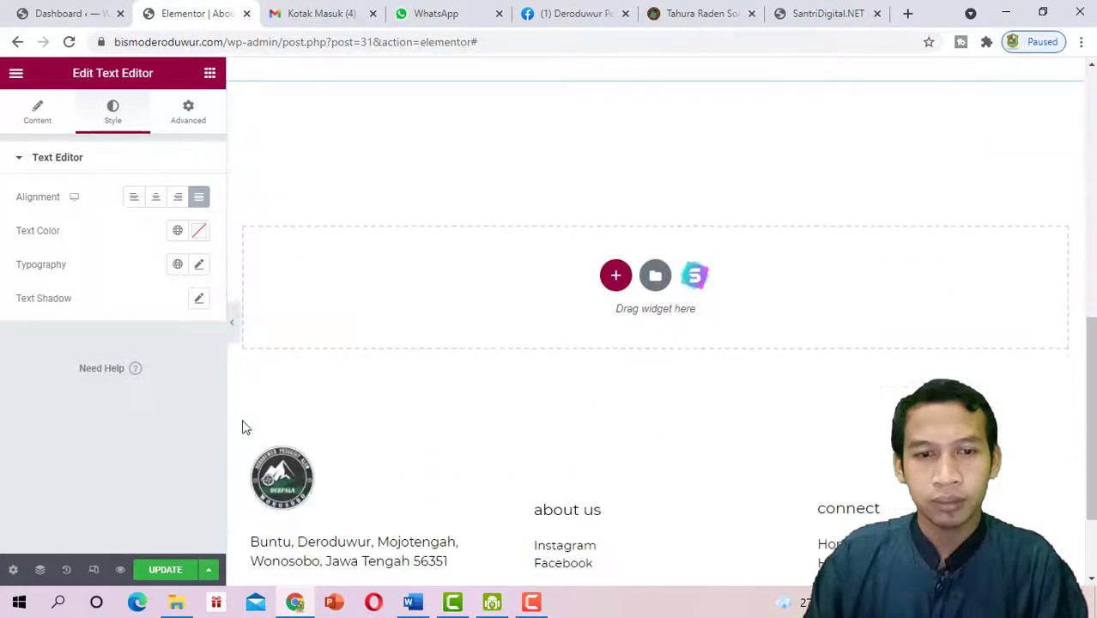
{"action": "left_click", "coordinate": [166, 571]}
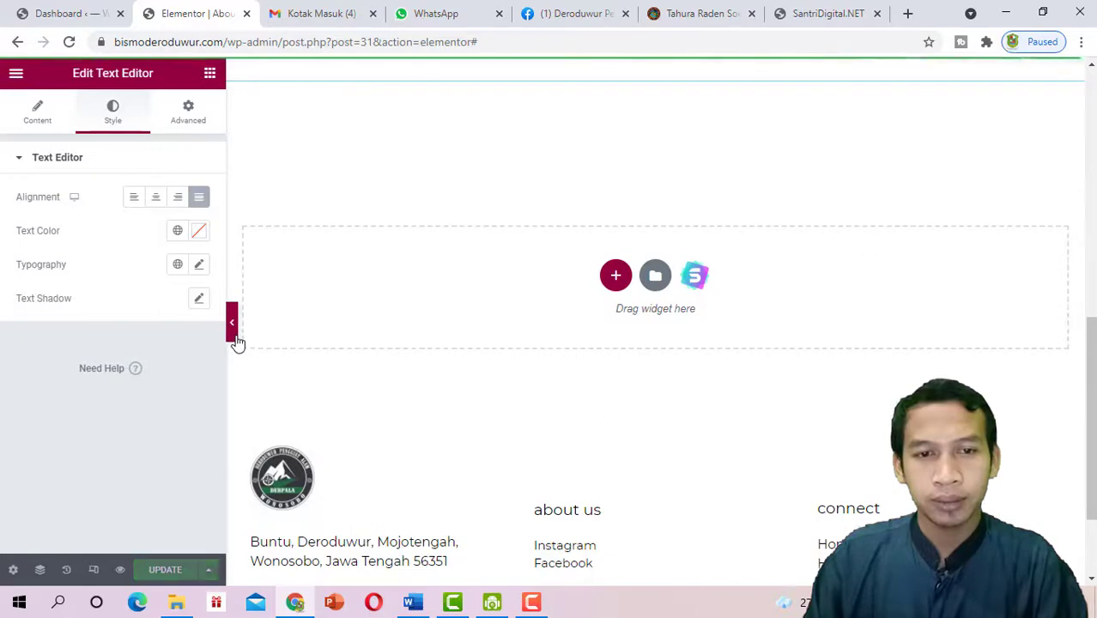
Review the About page from the header to the footer with the editing panel hidden, and restore the panel
{"action": "left_click", "coordinate": [236, 339]}
{"action": "scroll", "coordinate": [613, 344], "scroll_direction": "up", "scroll_amount": 3}
{"action": "scroll", "coordinate": [613, 344], "scroll_direction": "up", "scroll_amount": 2}
{"action": "scroll", "coordinate": [626, 350], "scroll_direction": "down", "scroll_amount": 2}
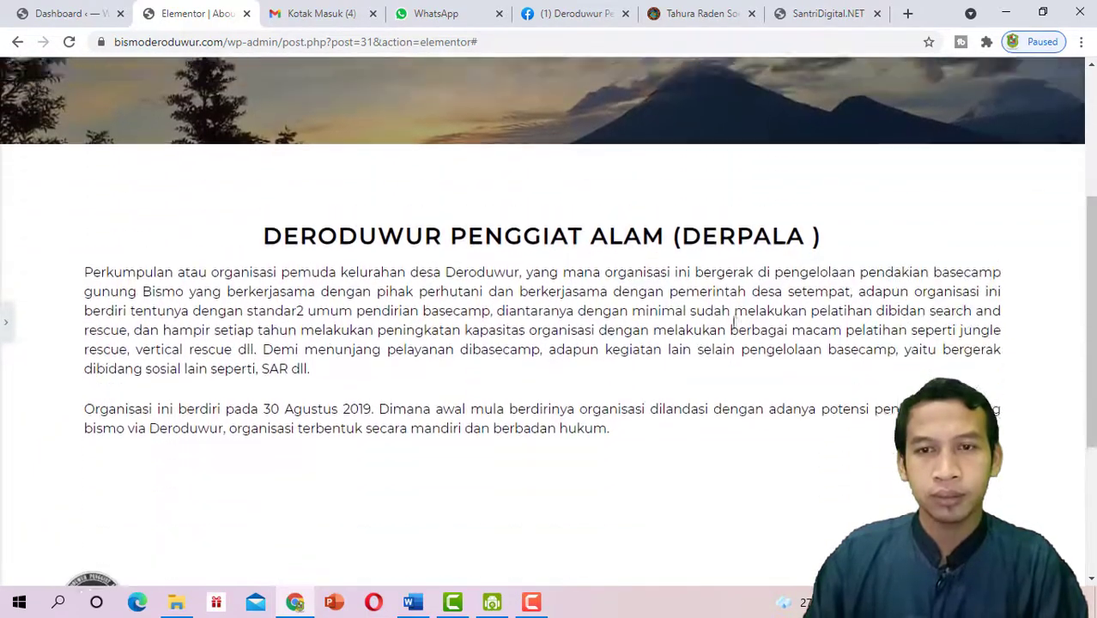
{"action": "scroll", "coordinate": [914, 133], "scroll_direction": "up", "scroll_amount": 4}
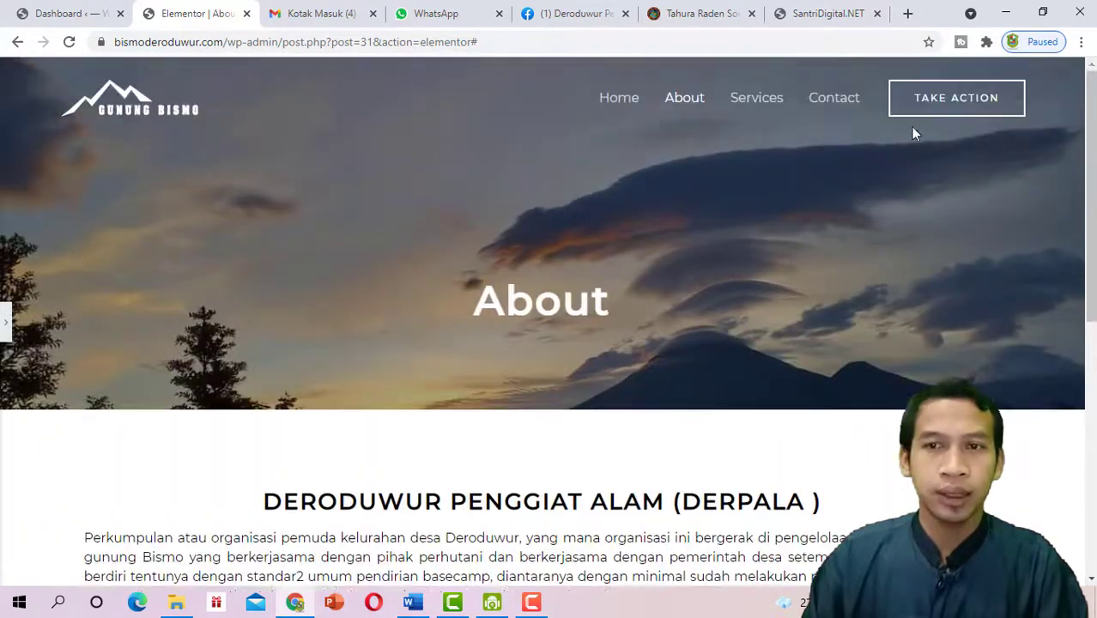
{"action": "left_click", "coordinate": [3, 325]}
{"action": "scroll", "coordinate": [404, 339], "scroll_direction": "down", "scroll_amount": 10}
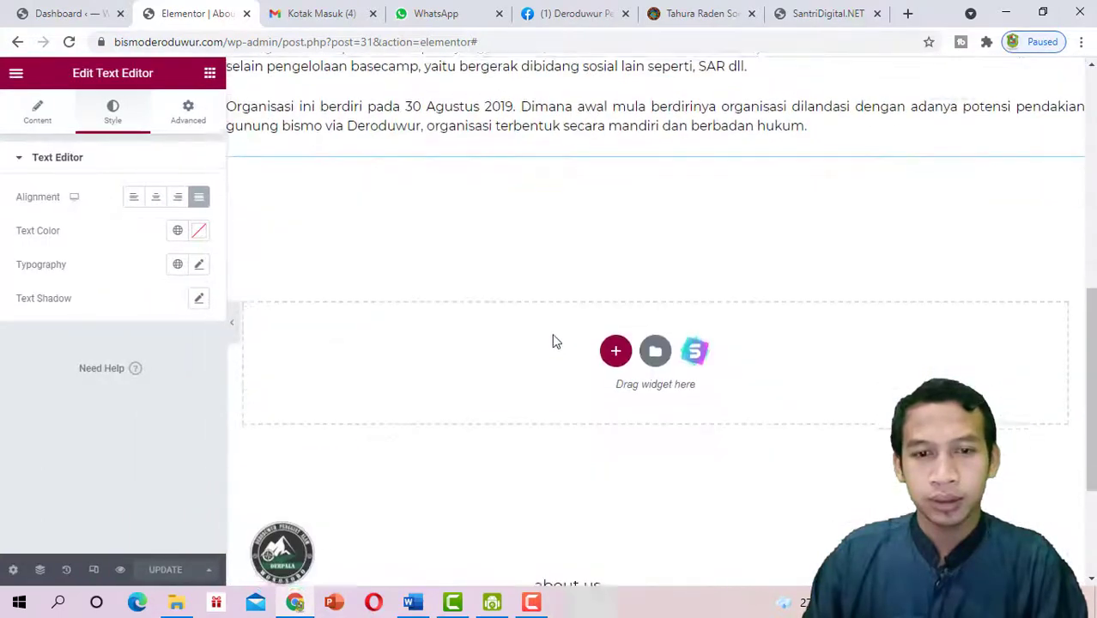
{"action": "scroll", "coordinate": [553, 341], "scroll_direction": "down", "scroll_amount": 3}
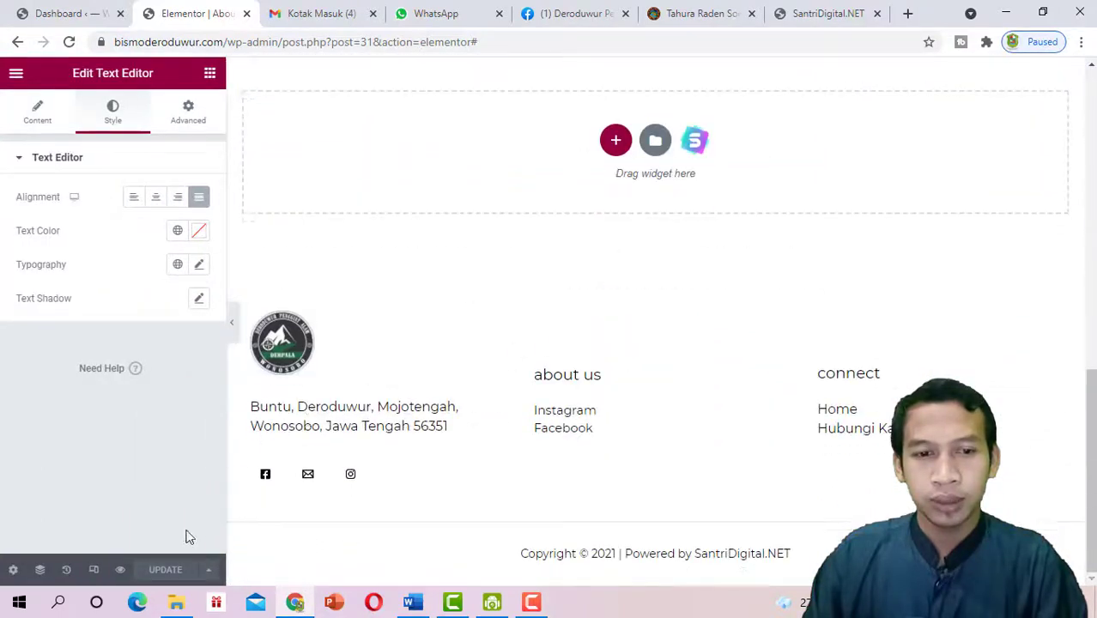
Open the About page preview, close the Elementor editor tab and check the page from header to footer
{"action": "left_click", "coordinate": [120, 571]}
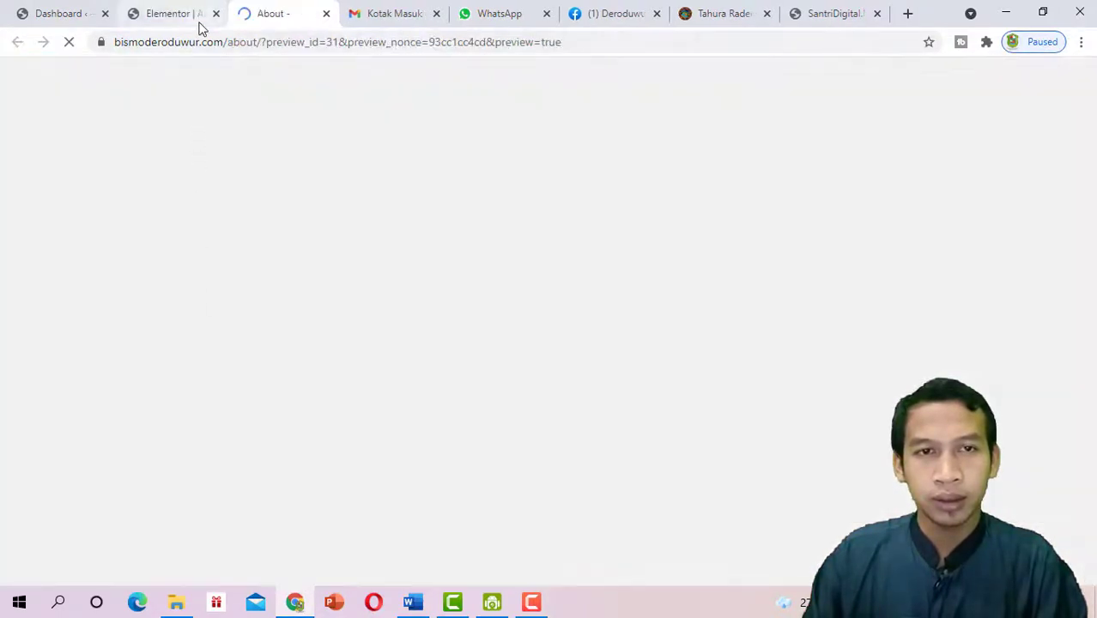
{"action": "left_click", "coordinate": [204, 23]}
{"action": "left_click", "coordinate": [216, 14]}
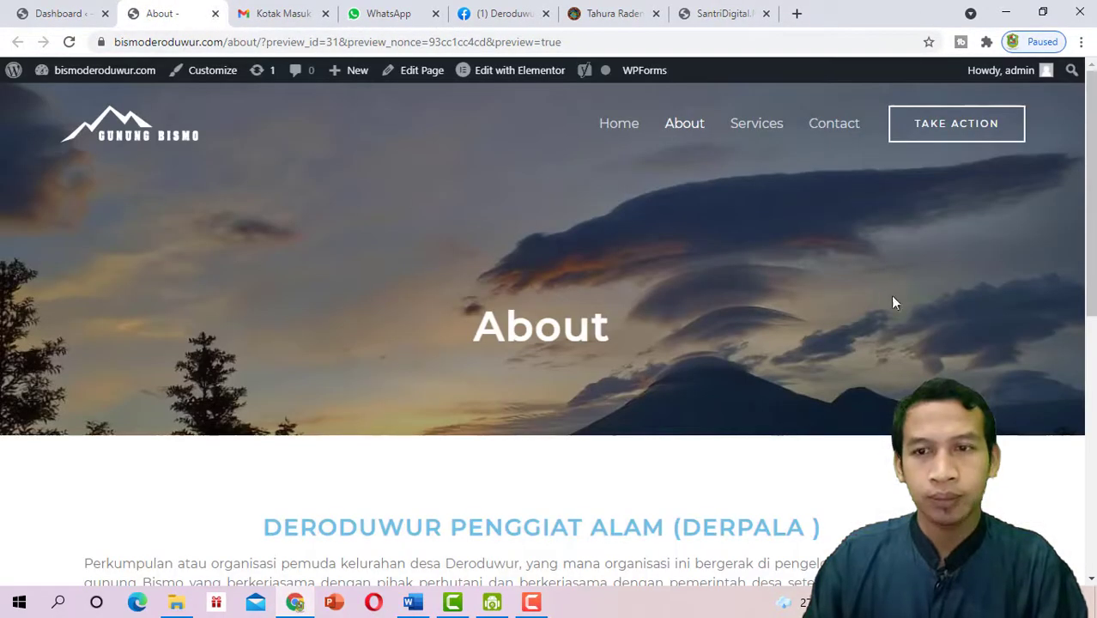
{"action": "scroll", "coordinate": [893, 300], "scroll_direction": "down", "scroll_amount": 5}
{"action": "scroll", "coordinate": [549, 334], "scroll_direction": "down", "scroll_amount": 3}
{"action": "scroll", "coordinate": [550, 334], "scroll_direction": "up", "scroll_amount": 6}
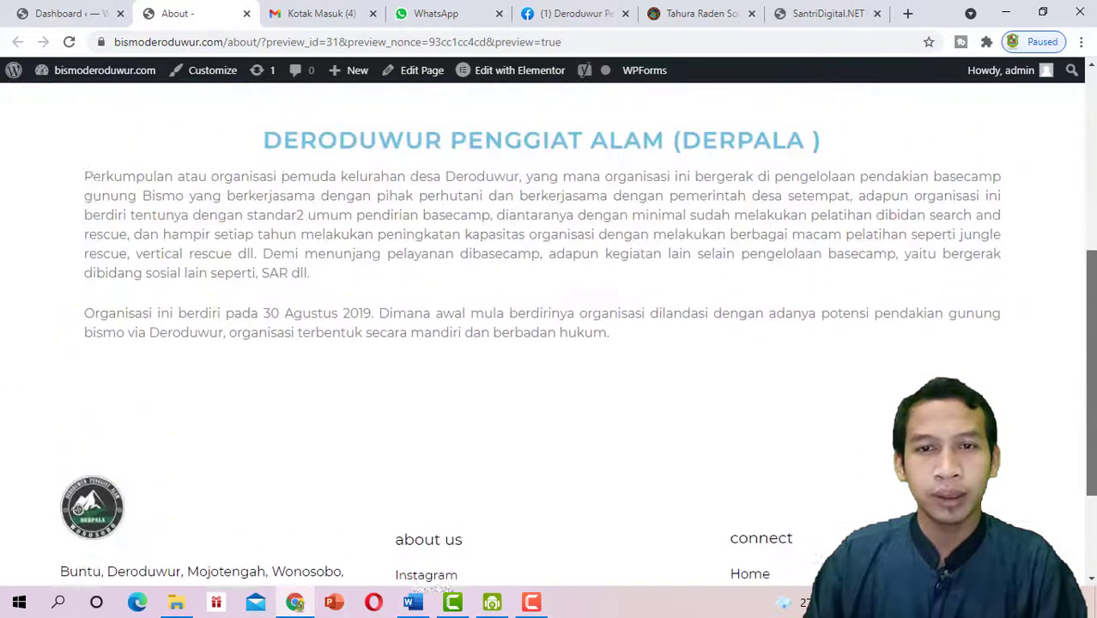
{"action": "scroll", "coordinate": [858, 271], "scroll_direction": "up", "scroll_amount": 2}
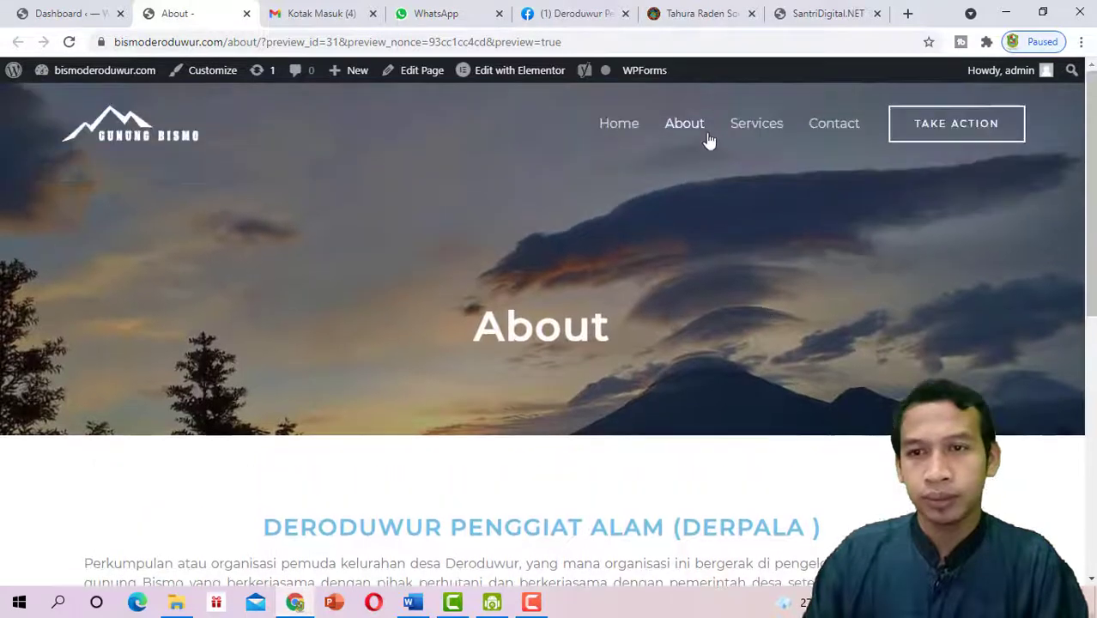
Open the site's Home page and look through its content down to the photo gallery and back up
{"action": "left_click", "coordinate": [627, 141]}
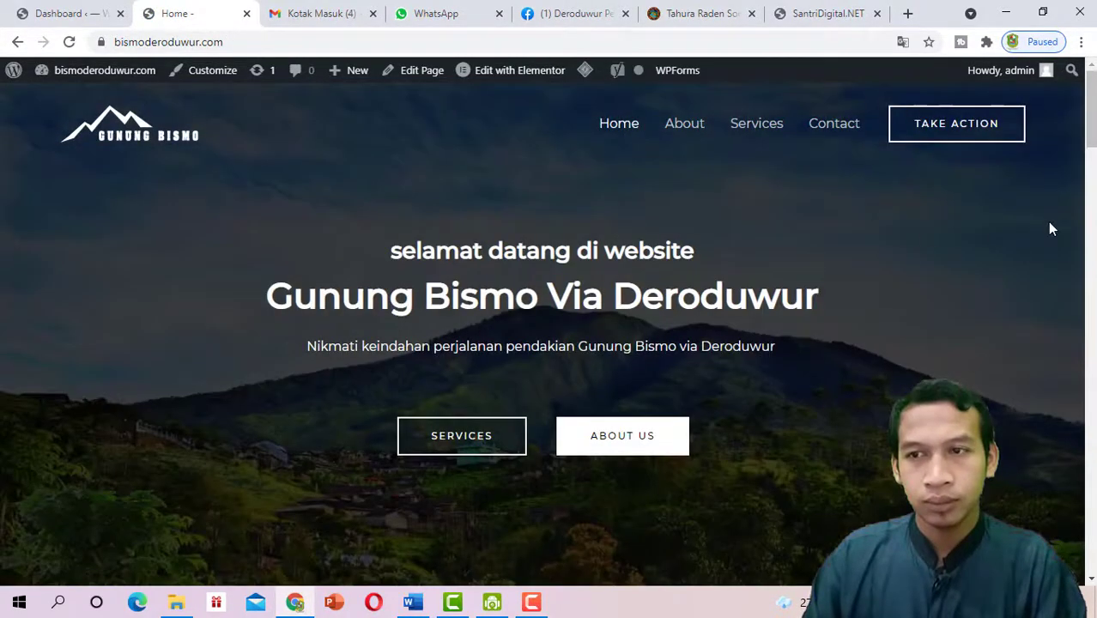
{"action": "scroll", "coordinate": [1050, 229], "scroll_direction": "down", "scroll_amount": 15}
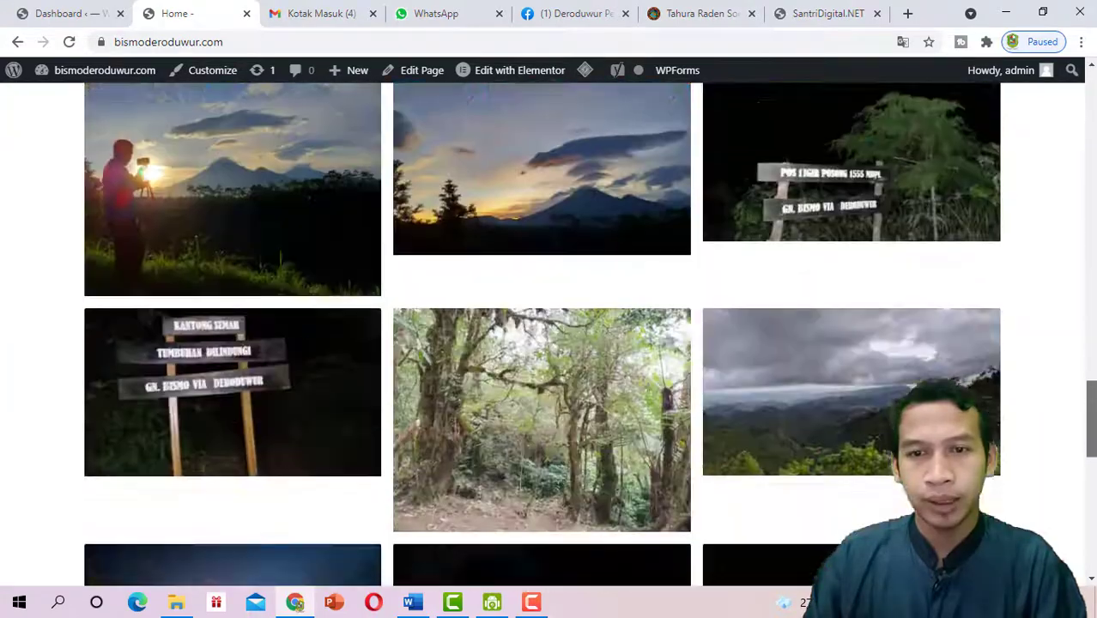
{"action": "left_click_drag", "start_coordinate": [1091, 419], "coordinate": [1091, 86]}
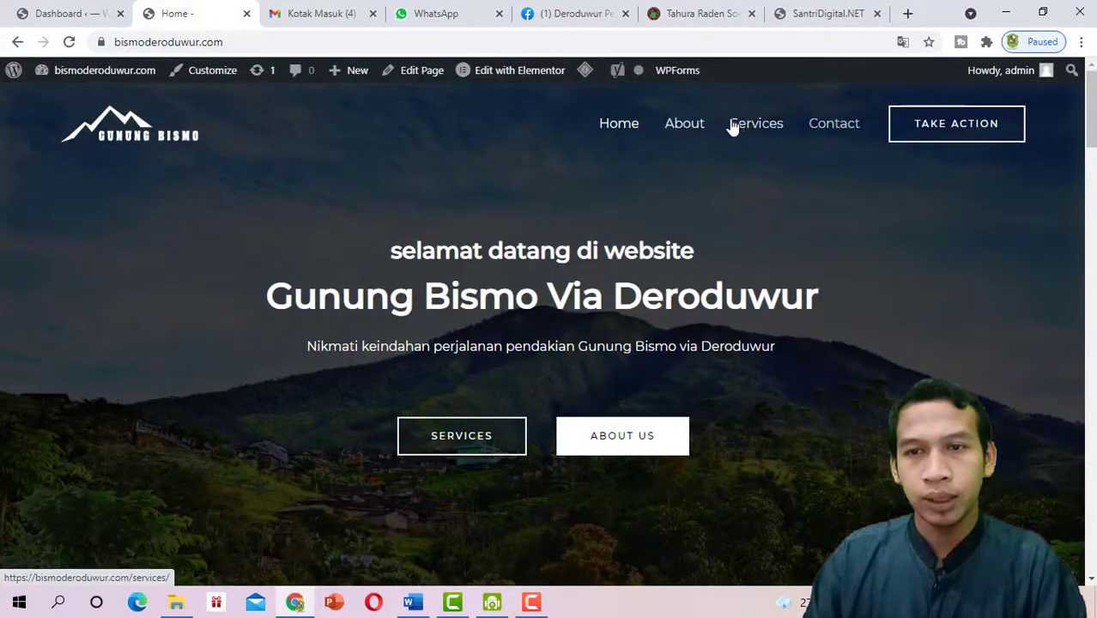
Open the Menus management page from the WordPress dashboard and dismiss the notices above the menu editor
{"action": "left_click", "coordinate": [53, 9]}
{"action": "left_click", "coordinate": [190, 9]}
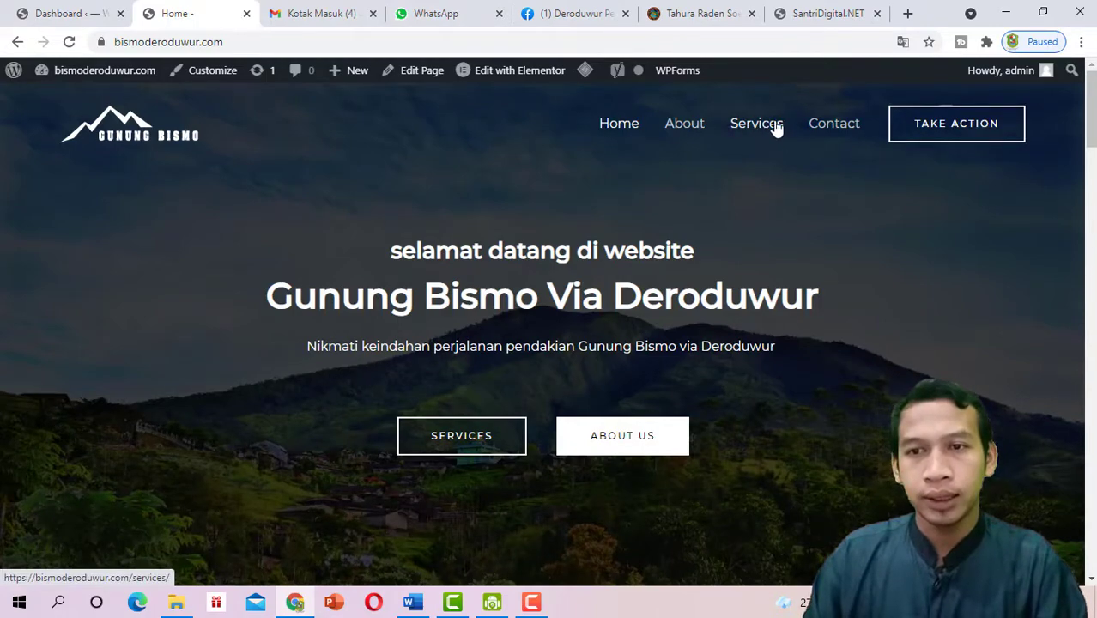
{"action": "left_click", "coordinate": [73, 12]}
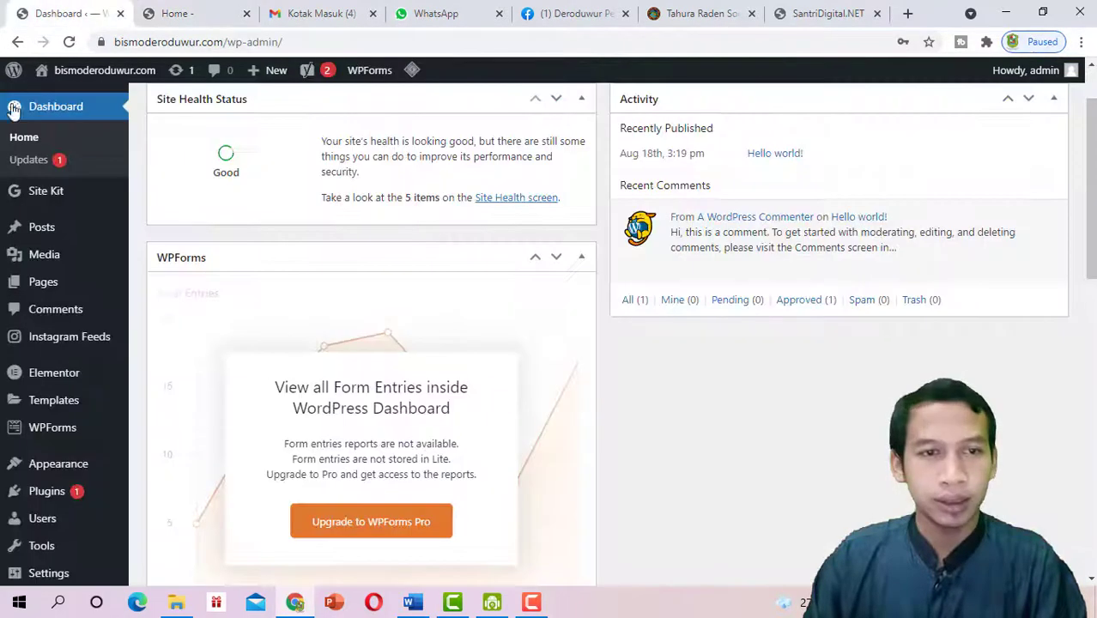
{"action": "scroll", "coordinate": [53, 316], "scroll_direction": "down", "scroll_amount": 2}
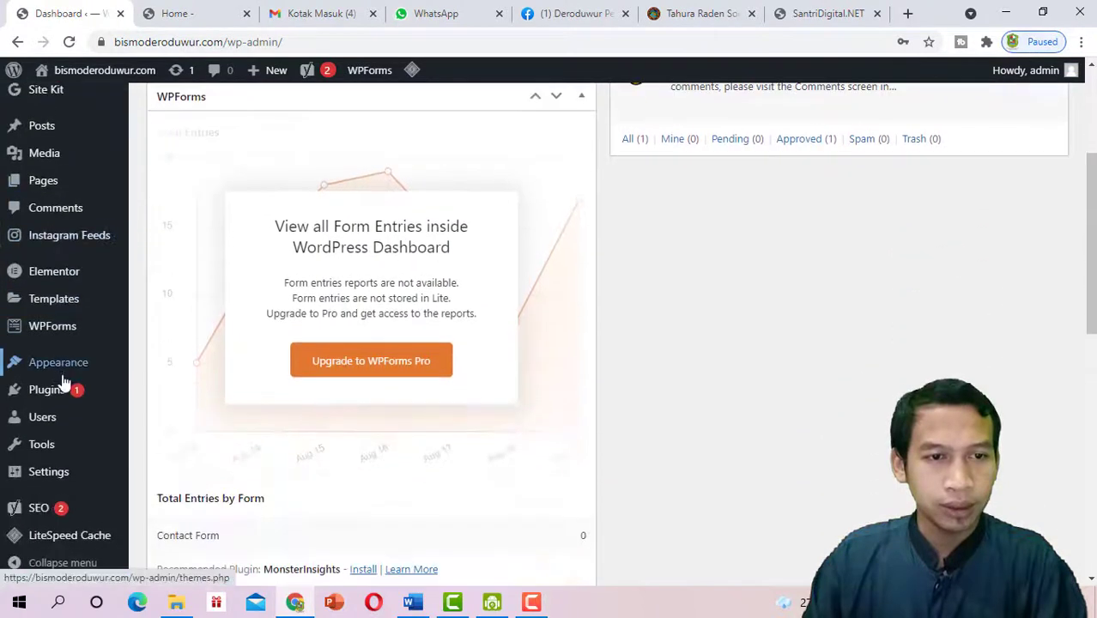
{"action": "mouse_move", "coordinate": [55, 320]}
{"action": "mouse_move", "coordinate": [59, 371]}
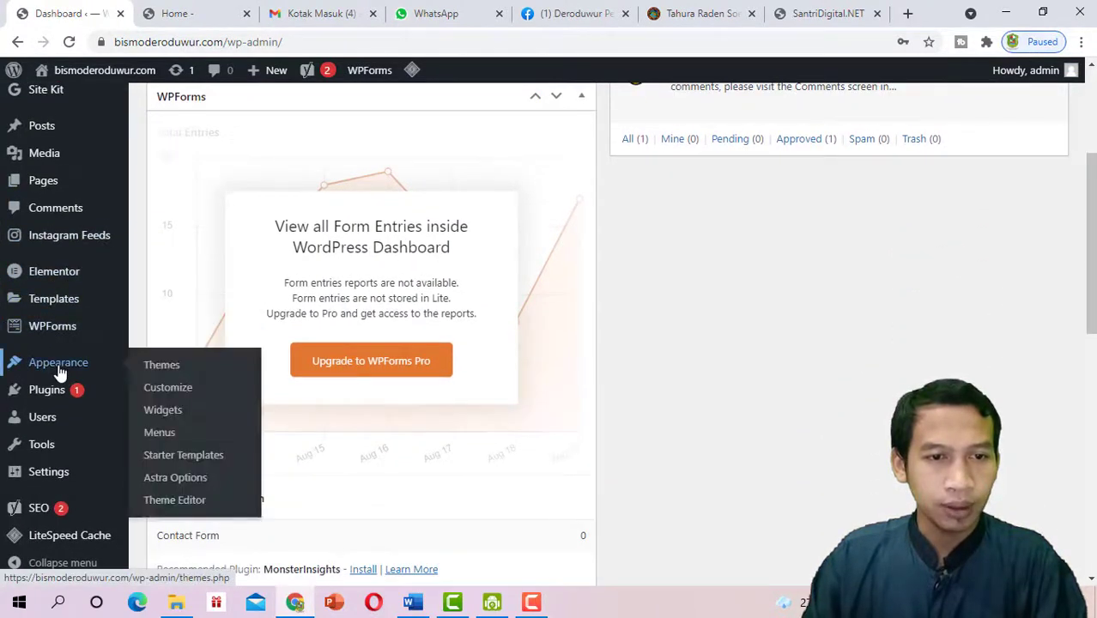
{"action": "left_click", "coordinate": [161, 436]}
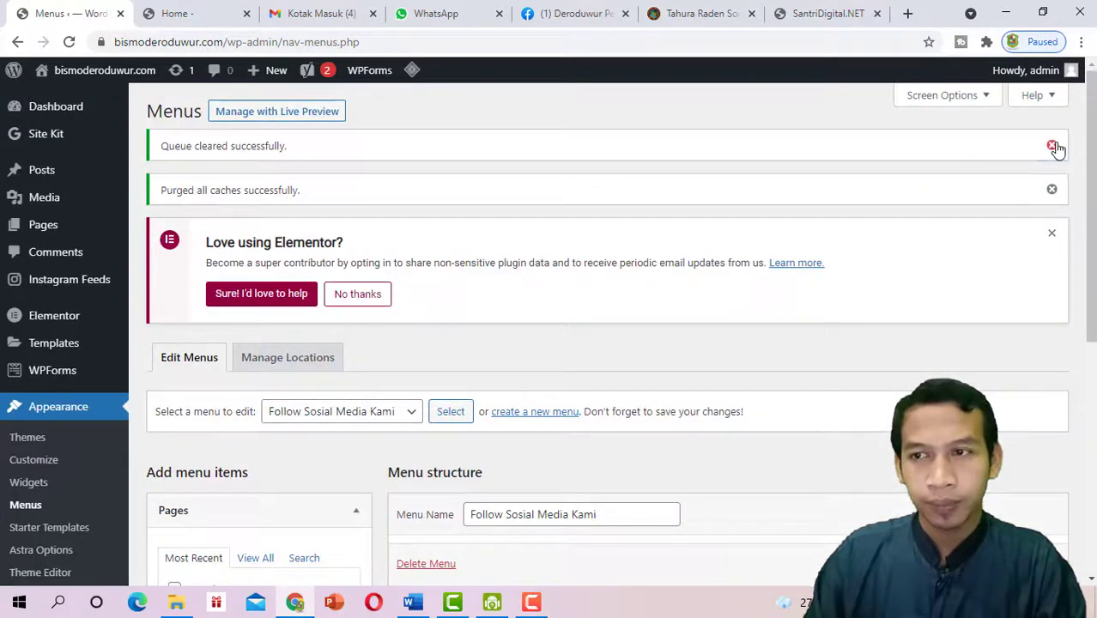
{"action": "left_click", "coordinate": [1052, 147]}
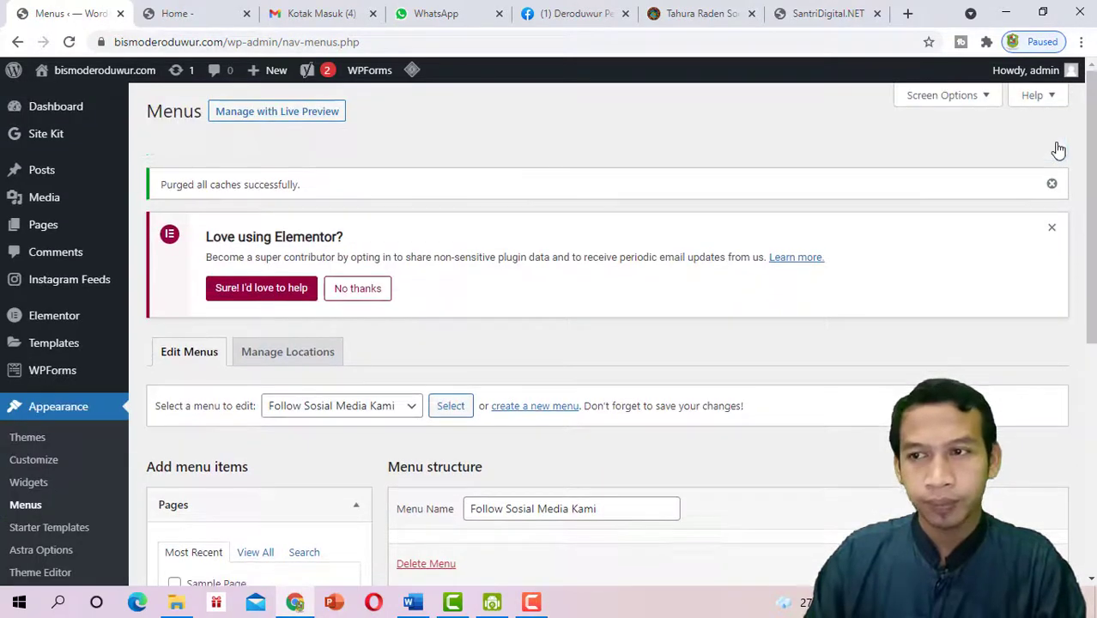
{"action": "left_click", "coordinate": [1052, 147]}
{"action": "left_click", "coordinate": [1052, 147]}
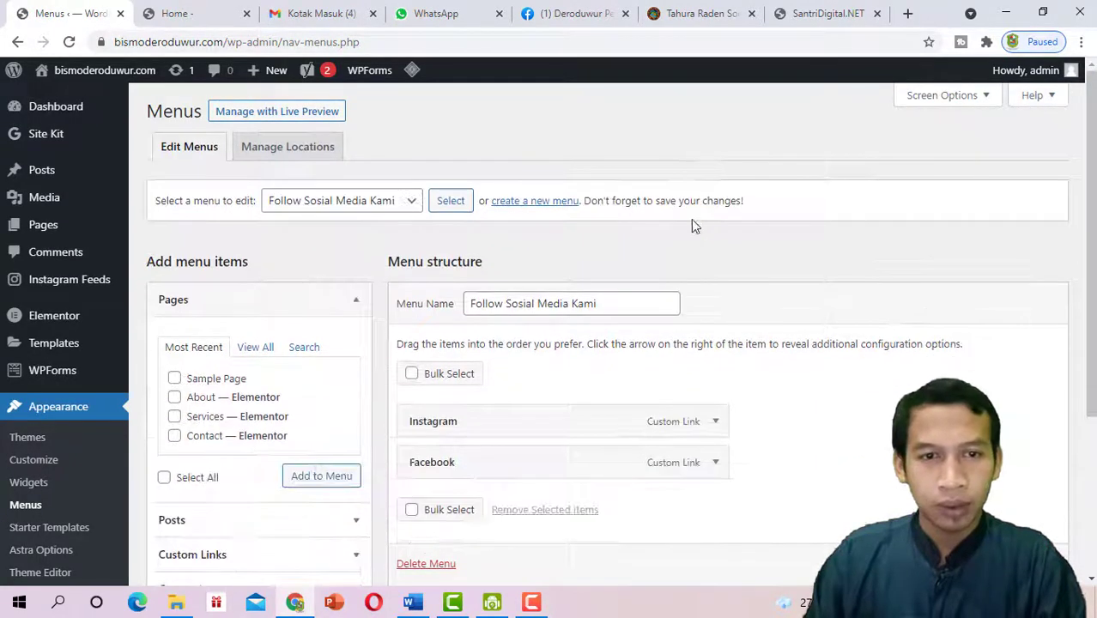
Load the Navigation (Primary Menu) menu for editing in place of Follow Sosial Media Kami
{"action": "scroll", "coordinate": [693, 225], "scroll_direction": "down", "scroll_amount": 2}
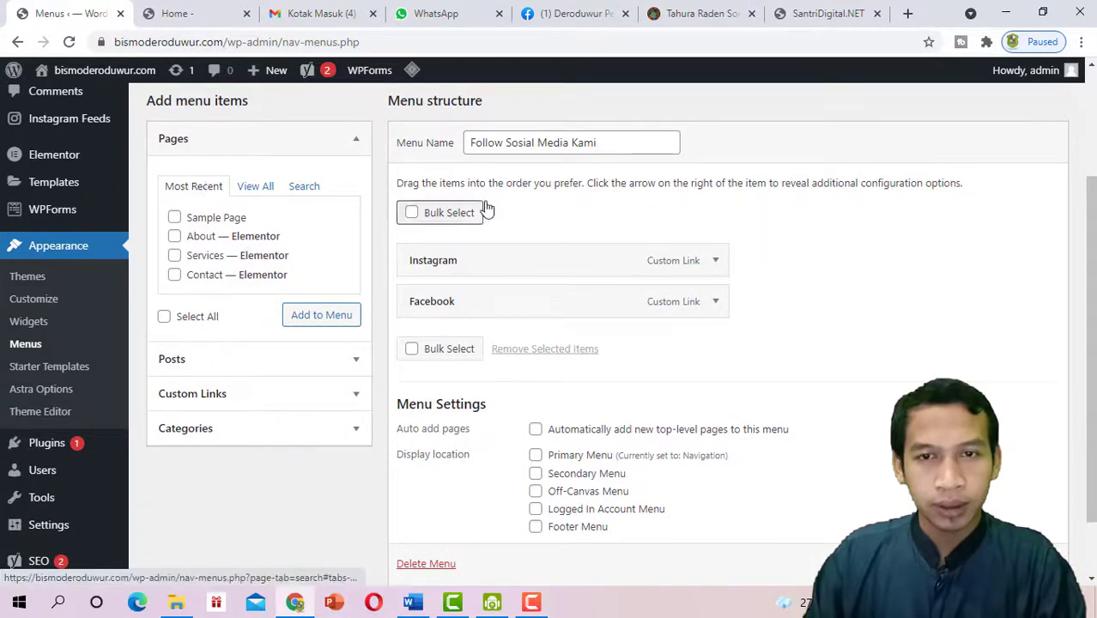
{"action": "scroll", "coordinate": [399, 243], "scroll_direction": "up", "scroll_amount": 2}
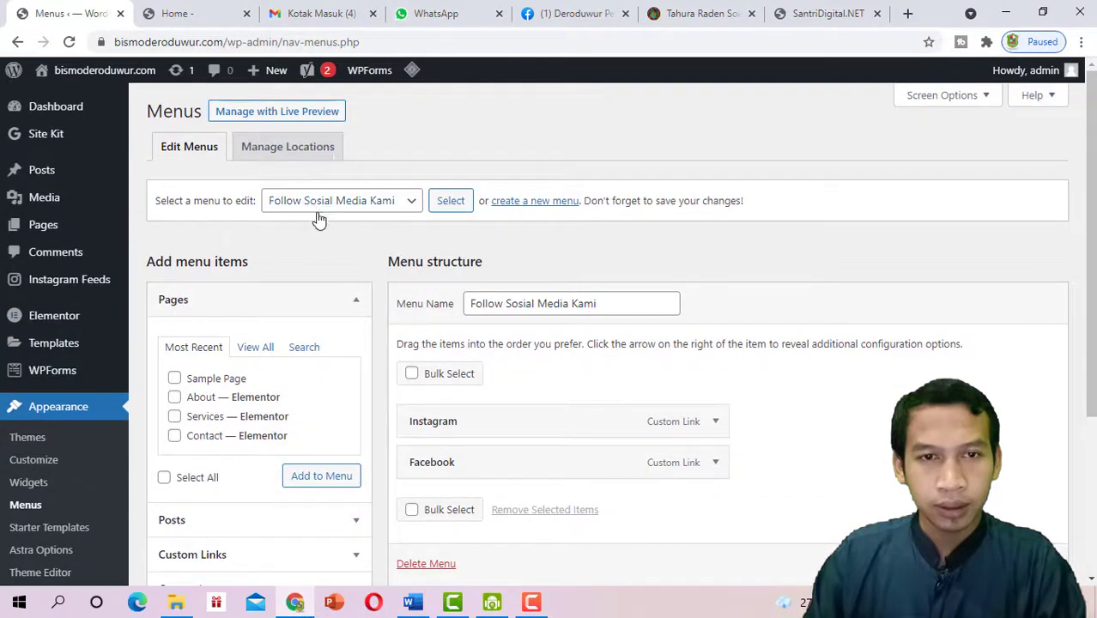
{"action": "left_click", "coordinate": [269, 349]}
{"action": "scroll", "coordinate": [292, 339], "scroll_direction": "down", "scroll_amount": 2}
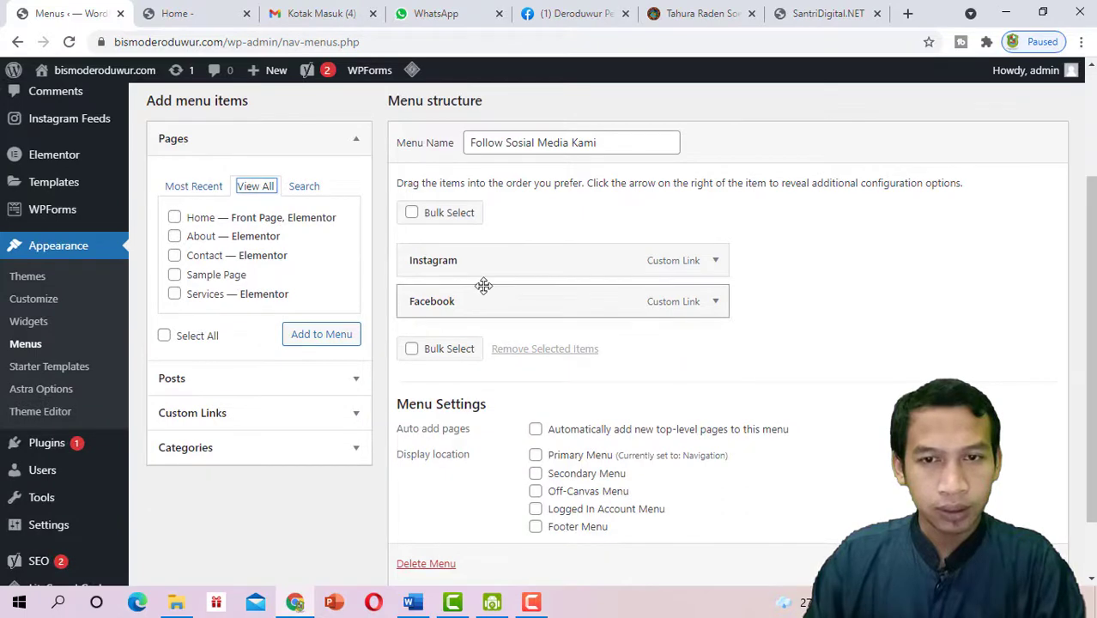
{"action": "scroll", "coordinate": [505, 287], "scroll_direction": "down", "scroll_amount": 1}
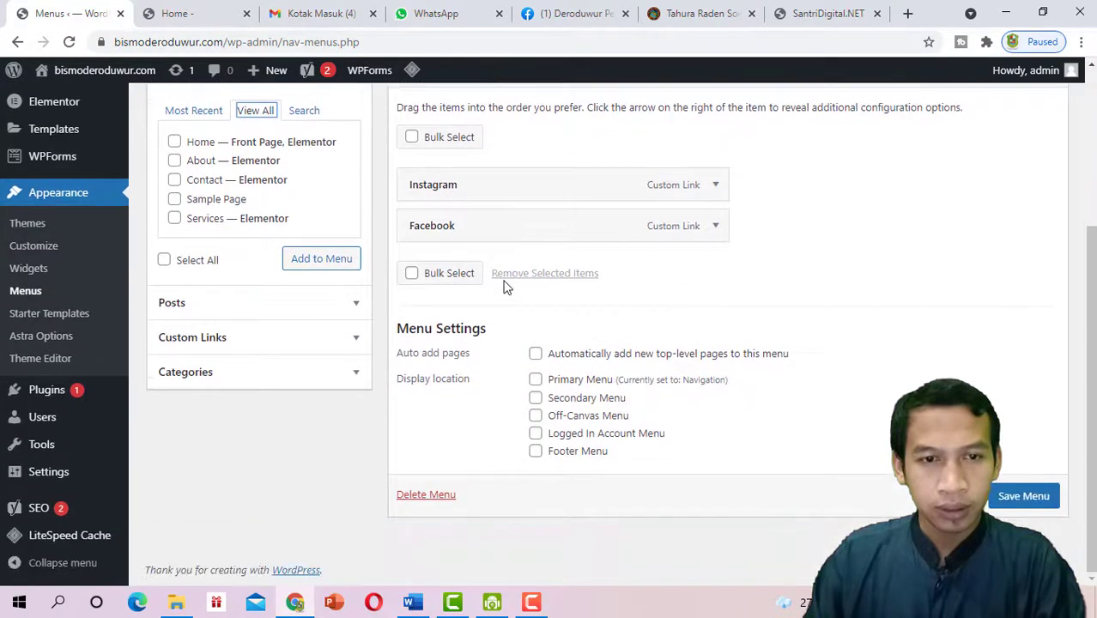
{"action": "scroll", "coordinate": [575, 313], "scroll_direction": "up", "scroll_amount": 3}
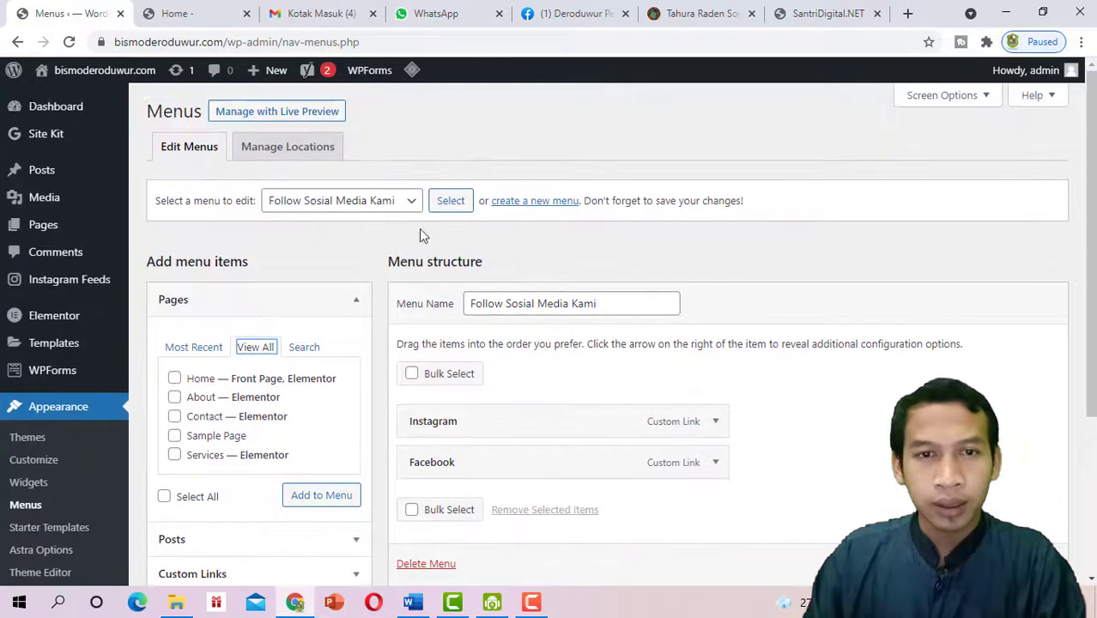
{"action": "left_click", "coordinate": [403, 202]}
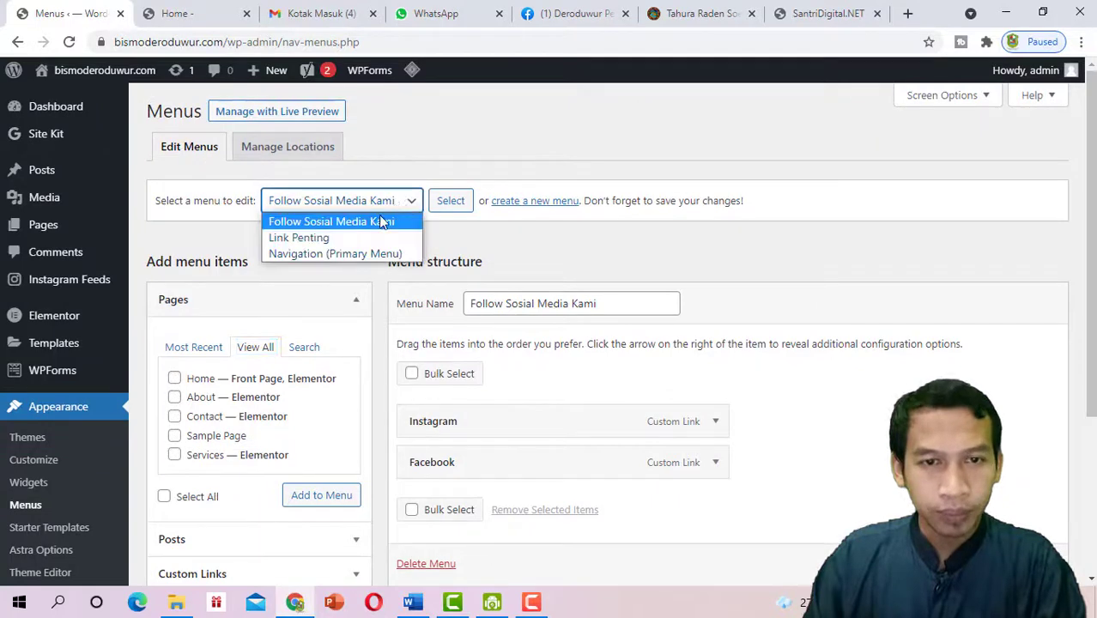
{"action": "left_click", "coordinate": [356, 254]}
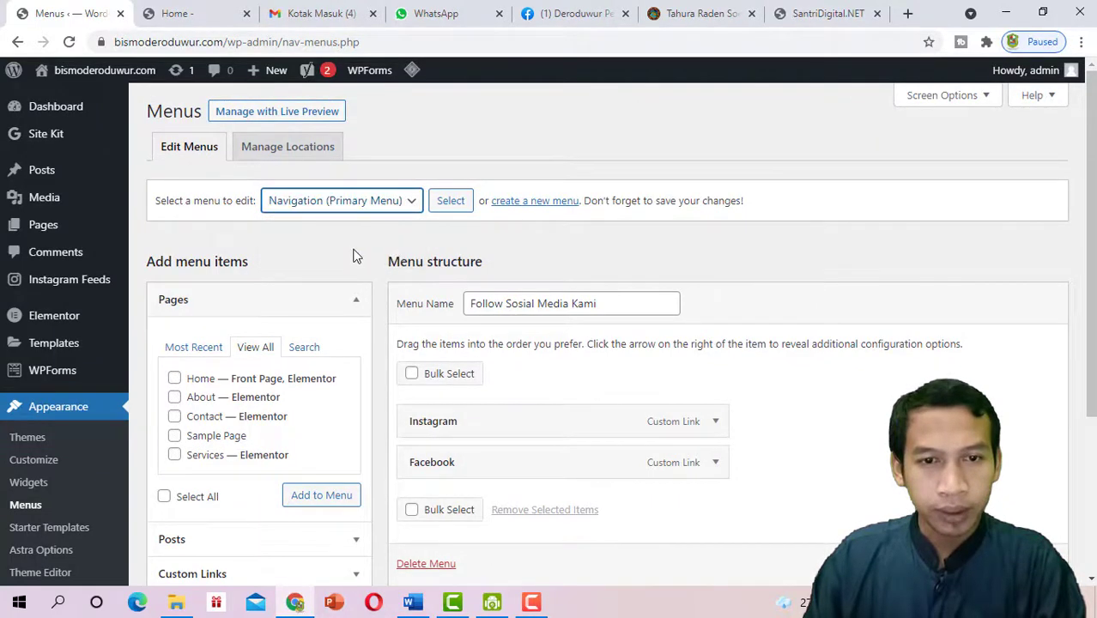
{"action": "scroll", "coordinate": [493, 253], "scroll_direction": "down", "scroll_amount": 1}
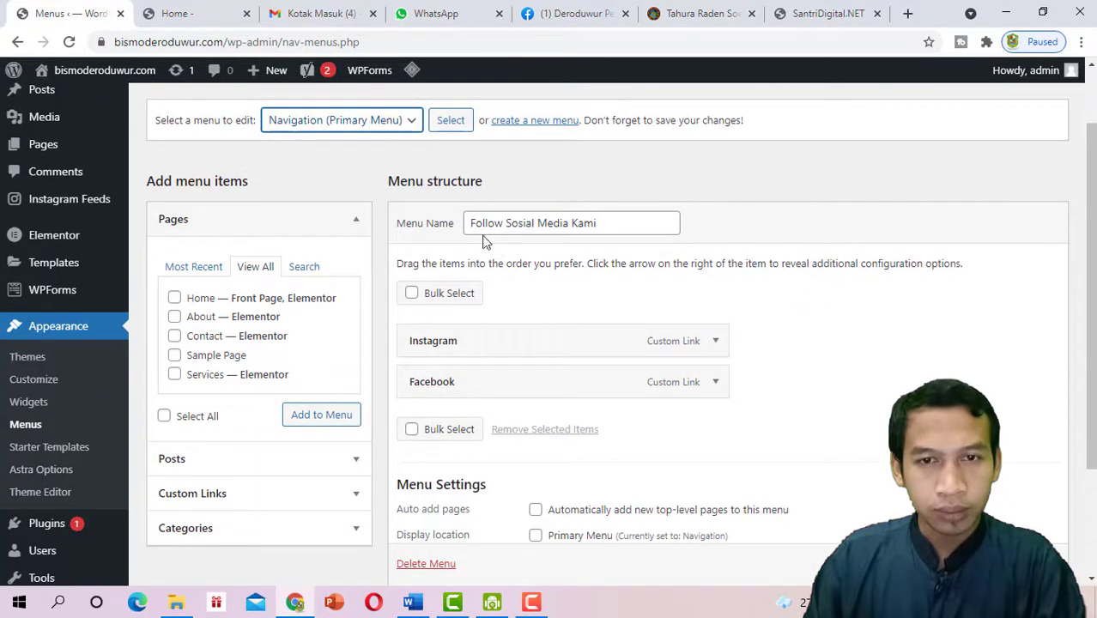
{"action": "left_click", "coordinate": [460, 129]}
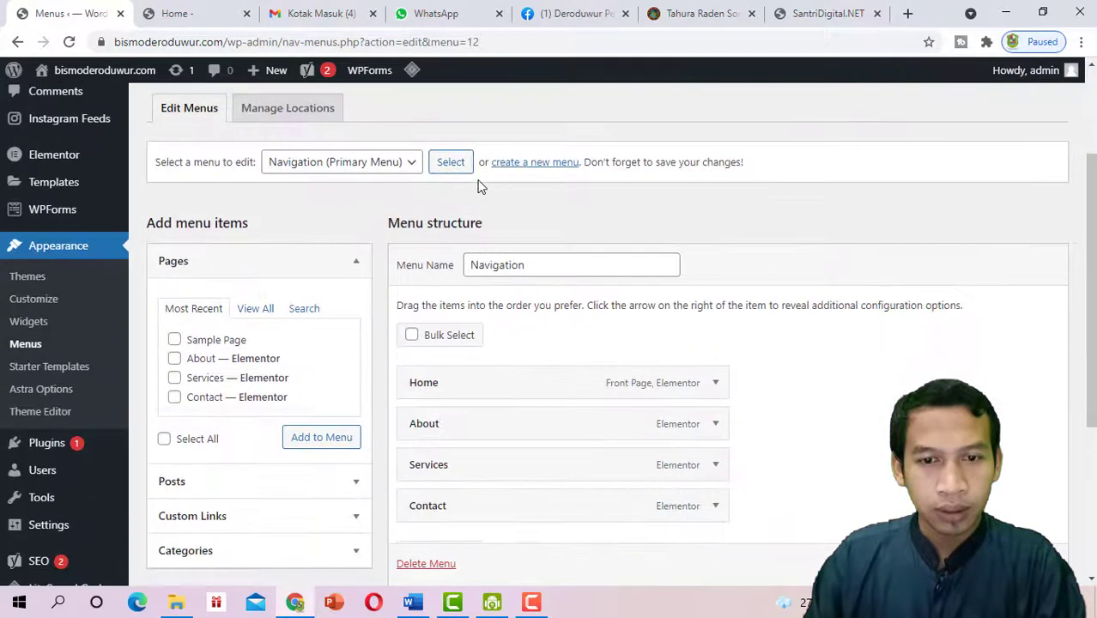
Remove the Services item from the Navigation menu and save the menu
{"action": "scroll", "coordinate": [479, 182], "scroll_direction": "down", "scroll_amount": 2}
{"action": "scroll", "coordinate": [486, 199], "scroll_direction": "up", "scroll_amount": 2}
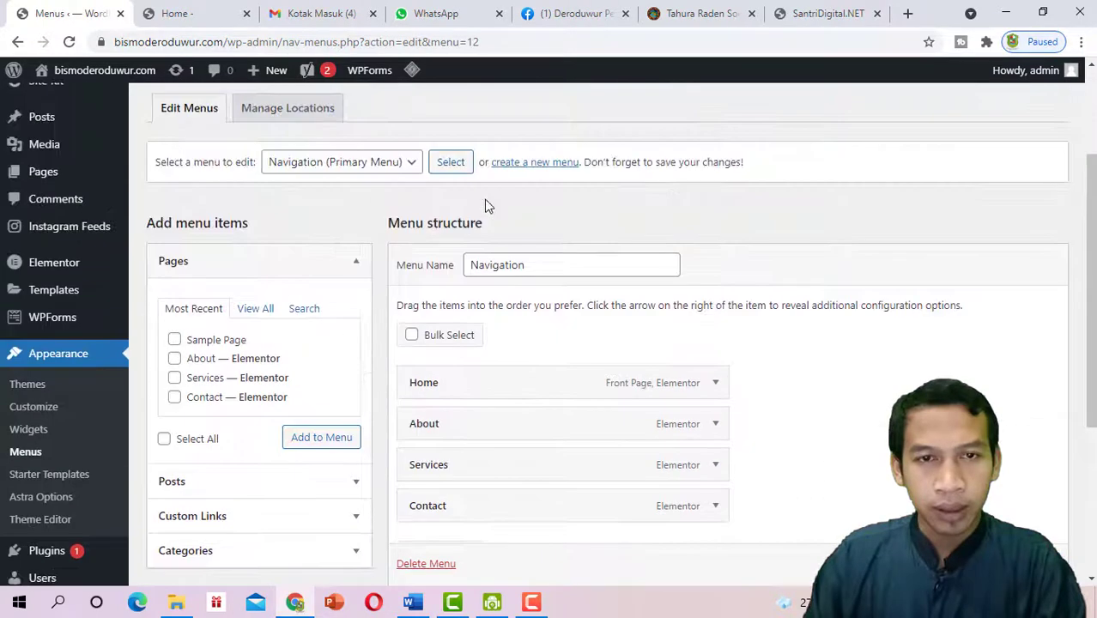
{"action": "scroll", "coordinate": [652, 251], "scroll_direction": "down", "scroll_amount": 3}
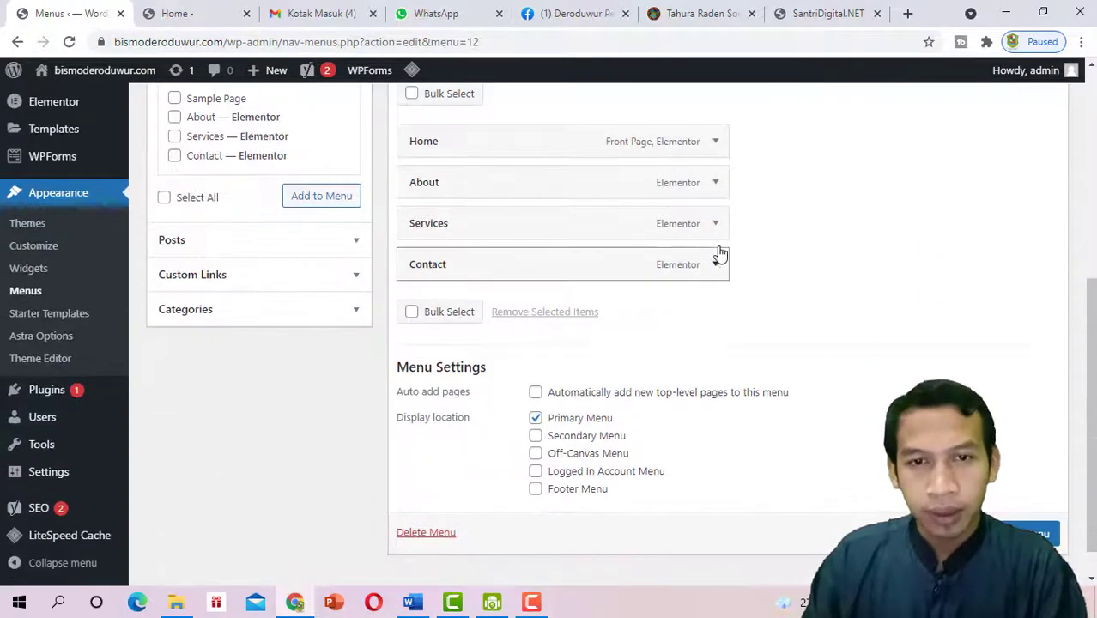
{"action": "left_click", "coordinate": [715, 232]}
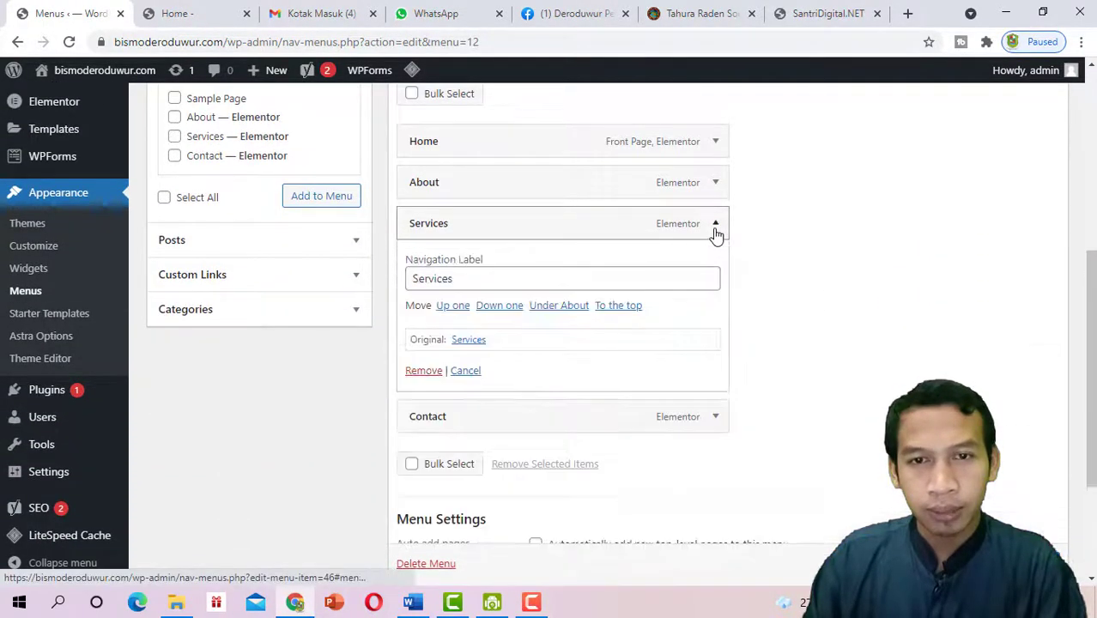
{"action": "left_click", "coordinate": [424, 371]}
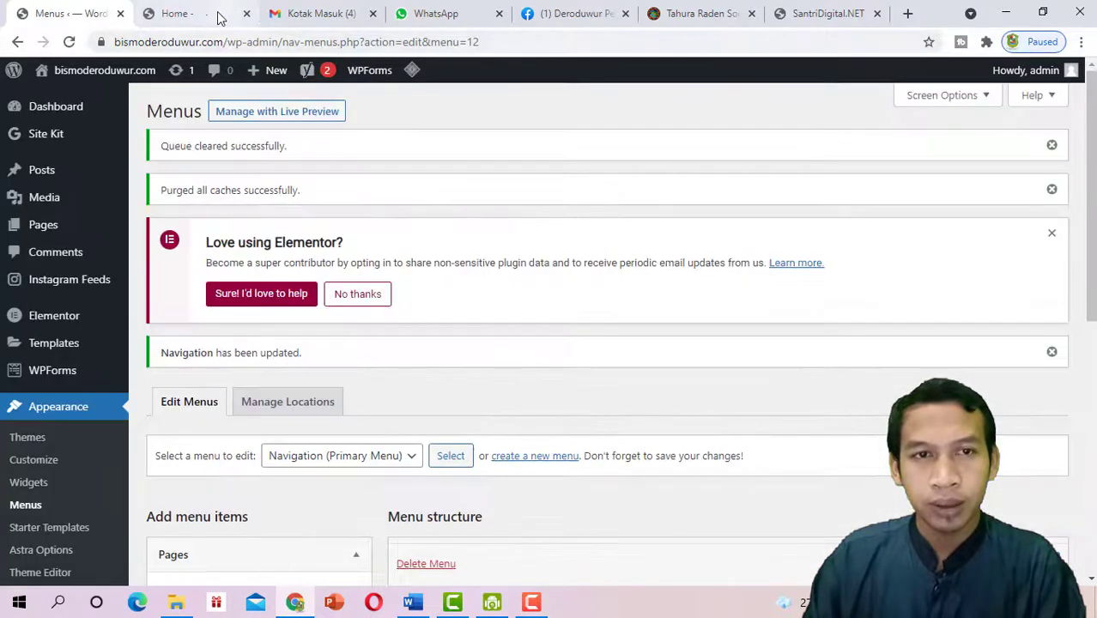
Reload the site's Home page and check its header navigation and content down to the photo gallery
{"action": "left_click", "coordinate": [202, 15]}
{"action": "left_click", "coordinate": [70, 42]}
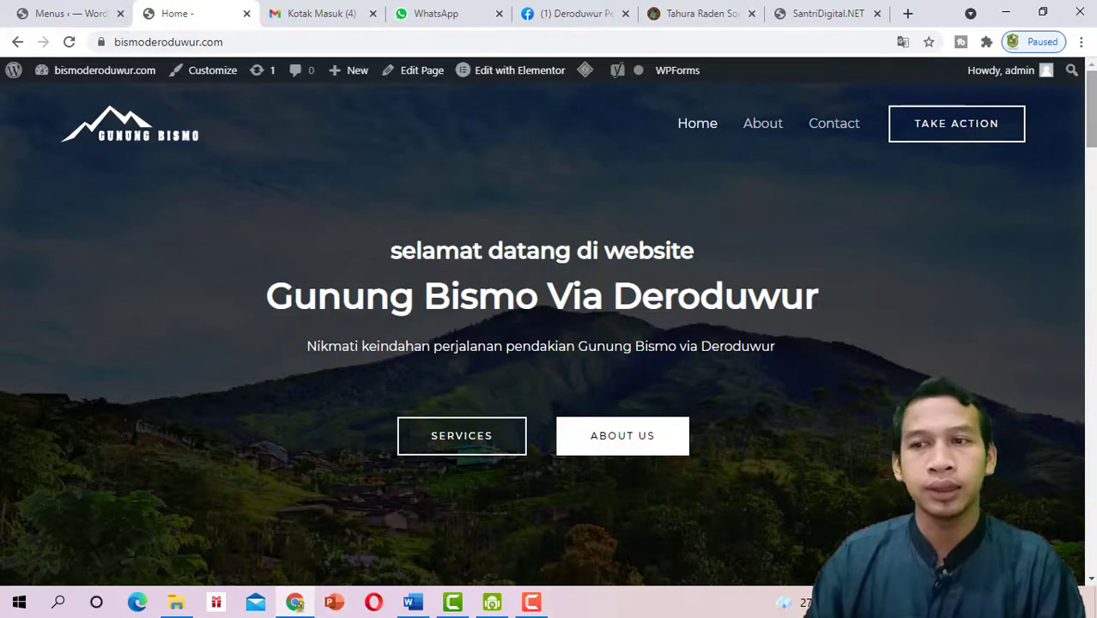
{"action": "scroll", "coordinate": [968, 136], "scroll_direction": "down", "scroll_amount": 10}
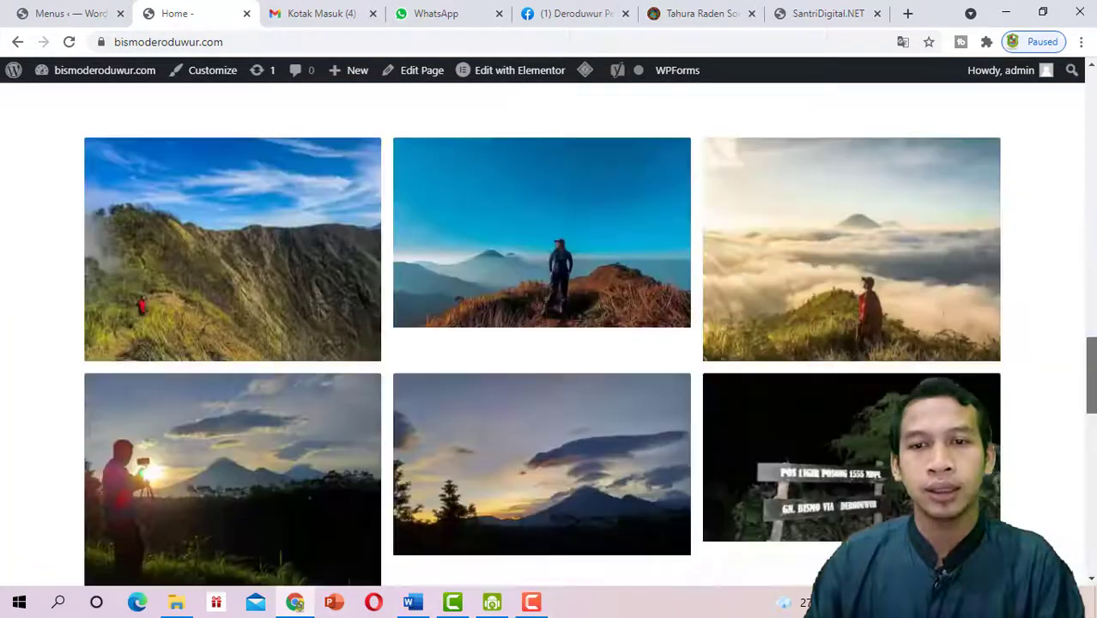
{"action": "left_click_drag", "start_coordinate": [1092, 371], "coordinate": [1092, 100]}
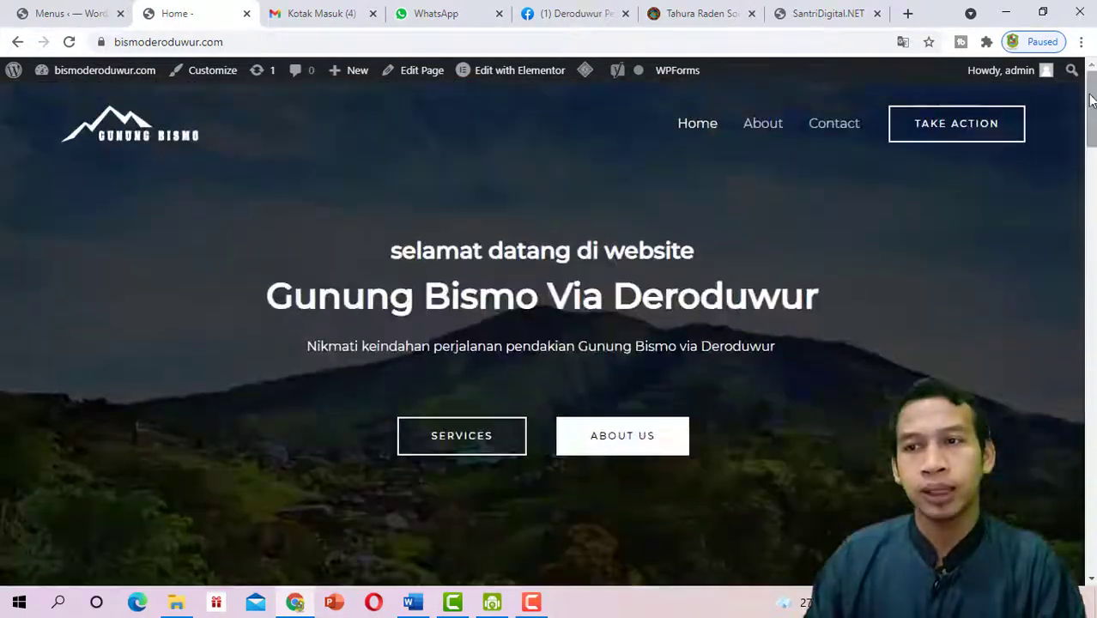
Open the header's Take Action button for editing in the theme customizer and set its text to "Chat admin"
{"action": "left_click", "coordinate": [954, 133]}
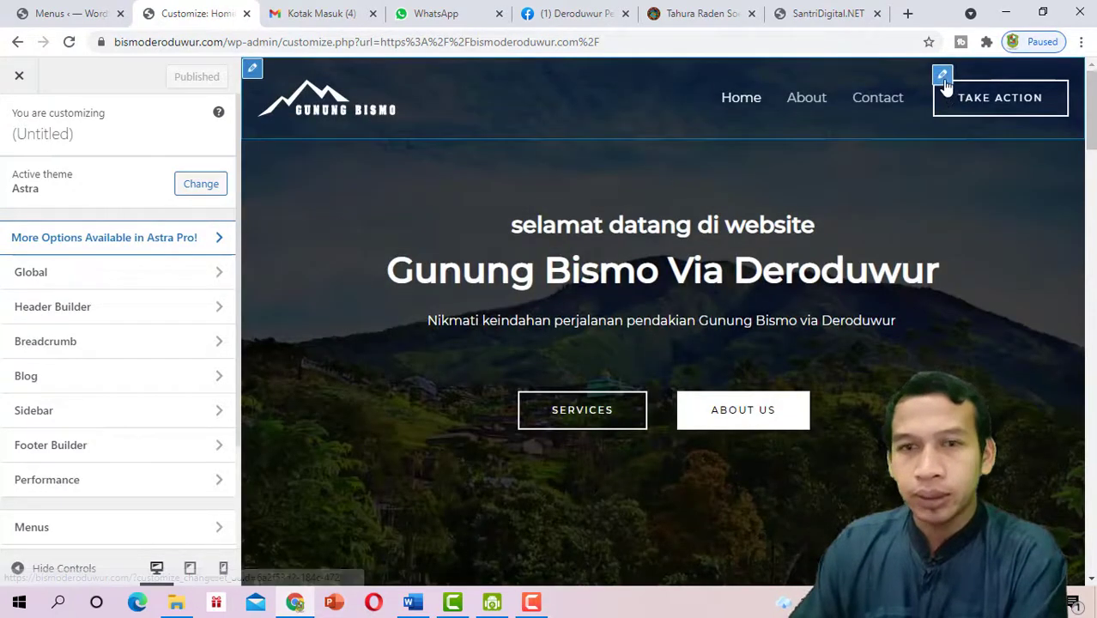
{"action": "left_click", "coordinate": [943, 77]}
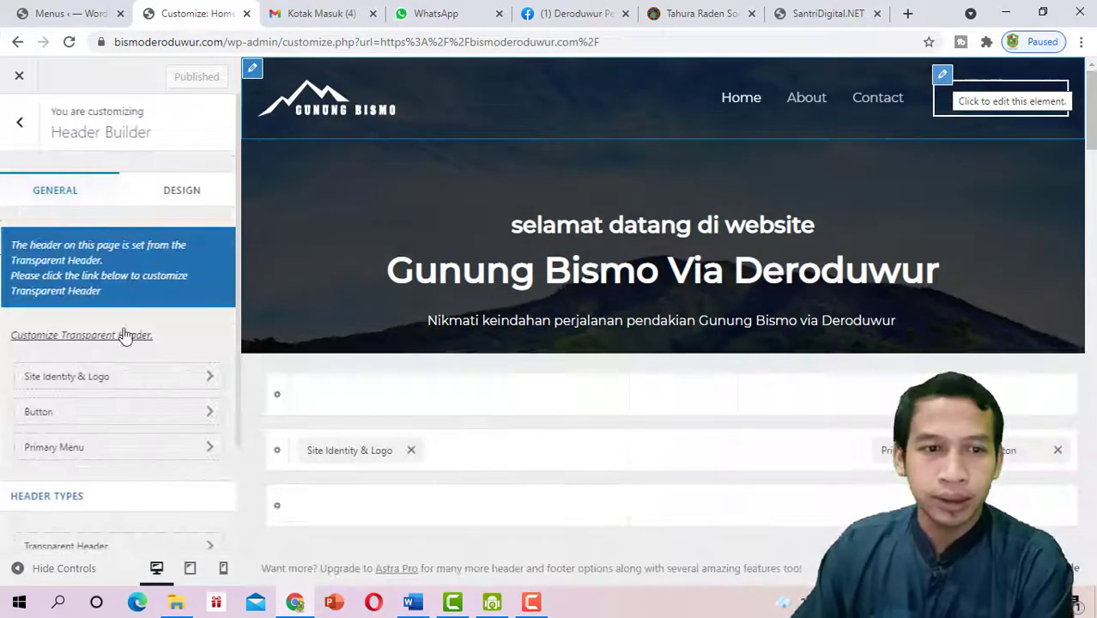
{"action": "left_click", "coordinate": [122, 412]}
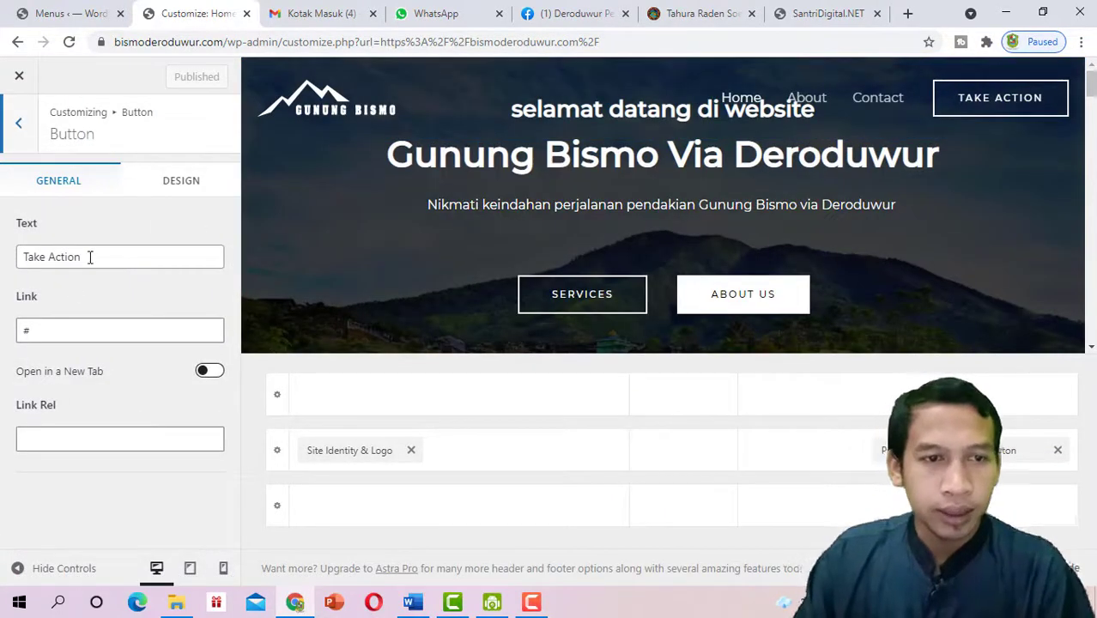
{"action": "left_click_drag", "start_coordinate": [89, 258], "coordinate": [8, 253]}
{"action": "type", "text": "C"}
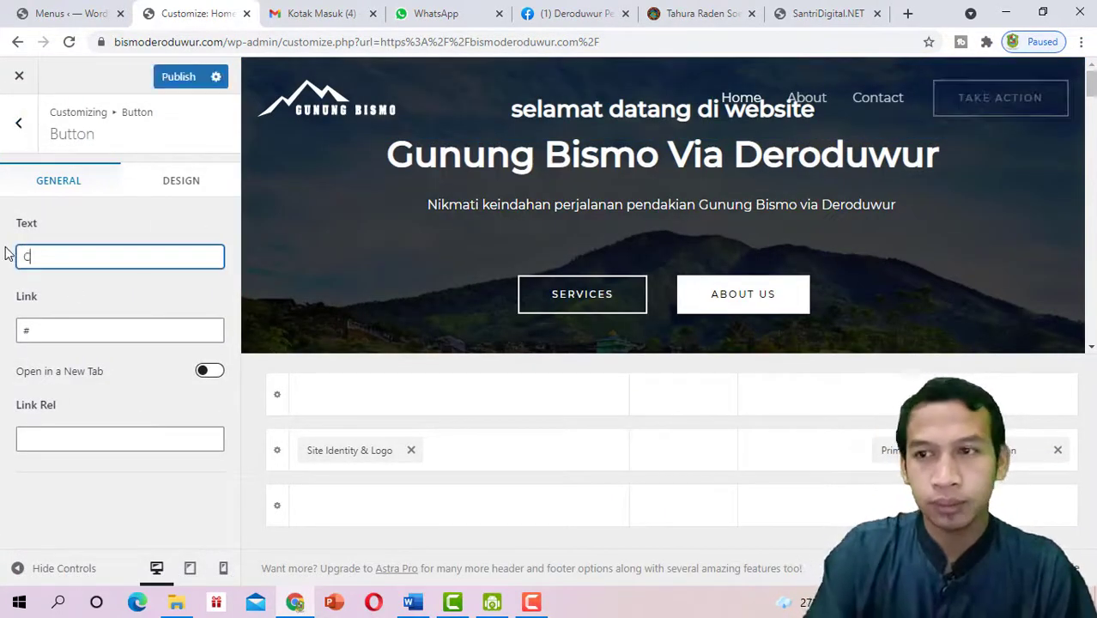
{"action": "type", "text": "hat"}
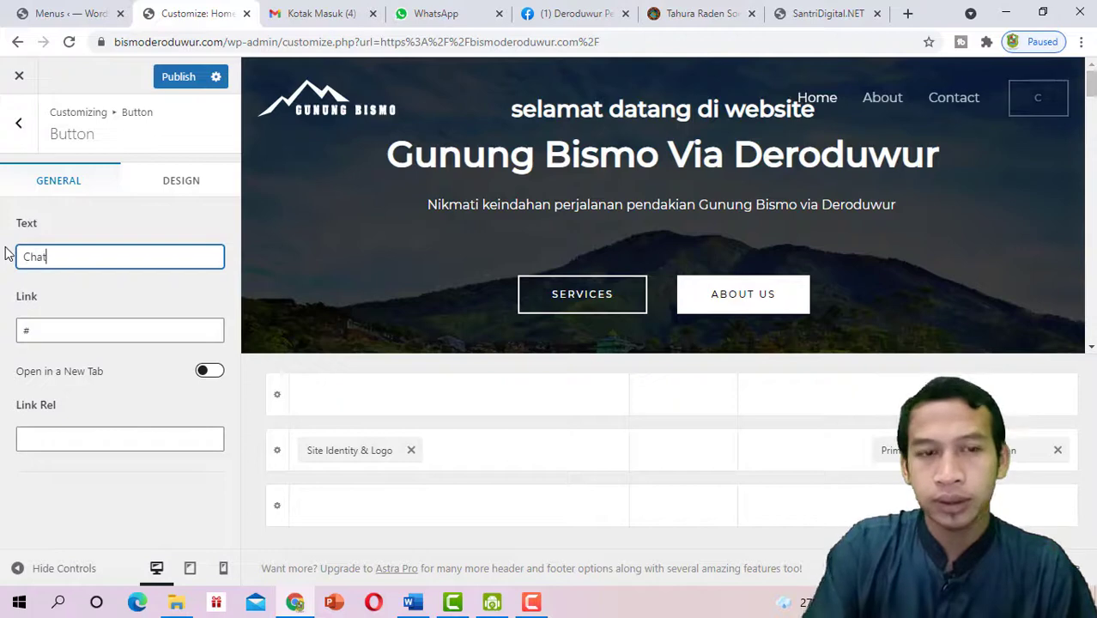
{"action": "type", "text": " admin"}
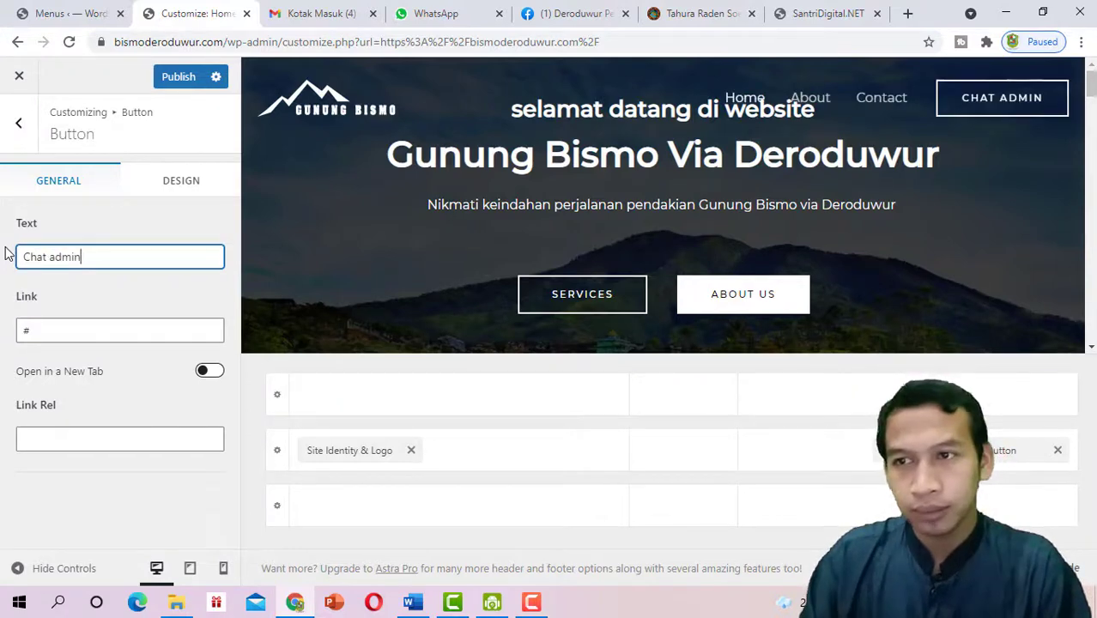
{"action": "left_click", "coordinate": [49, 335]}
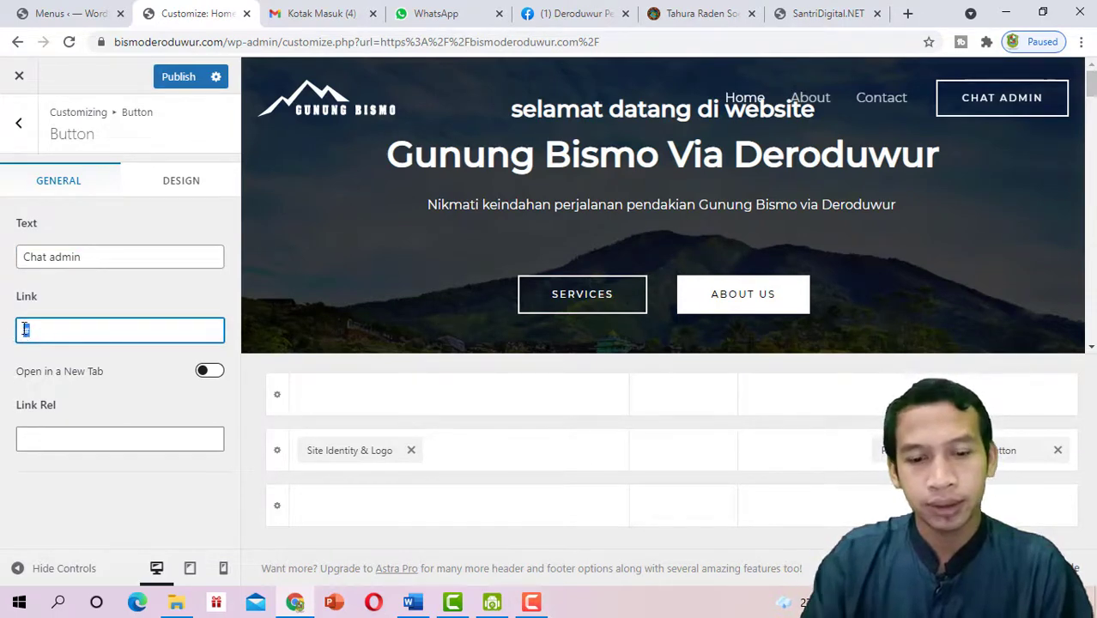
{"action": "type", "text": "h"}
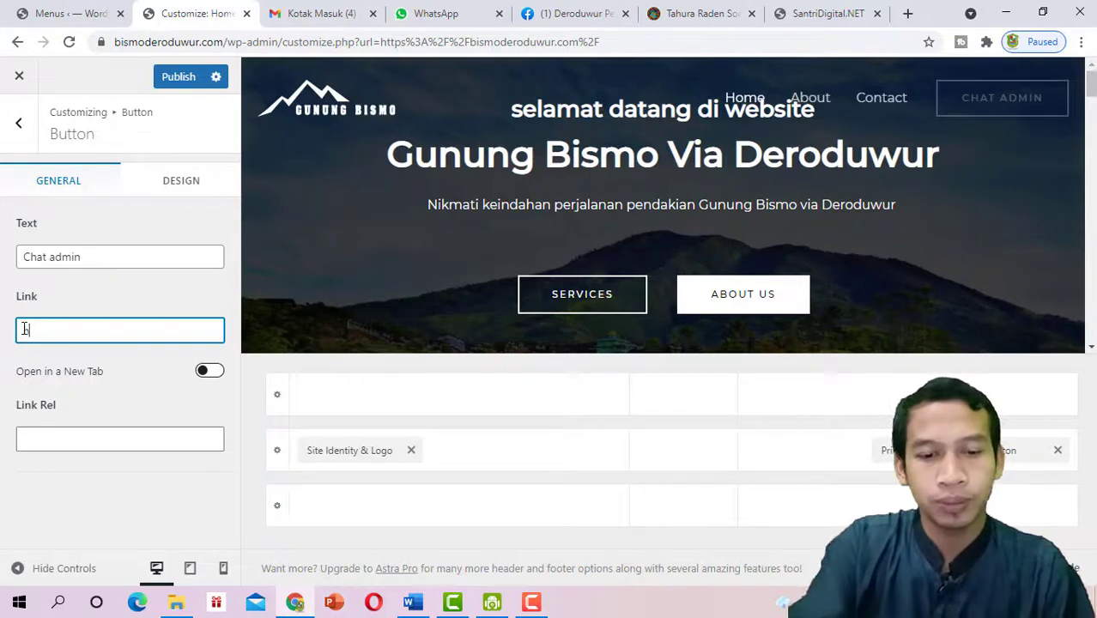
{"action": "type", "text": "t"}
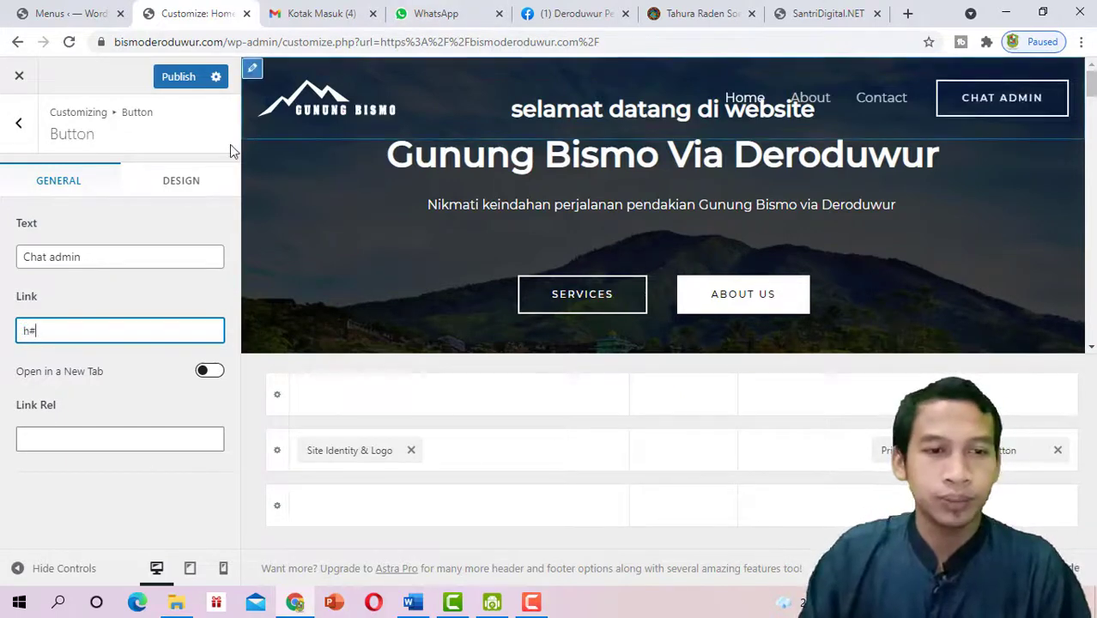
{"action": "key", "text": "BackSpace"}
{"action": "key", "text": "BackSpace"}
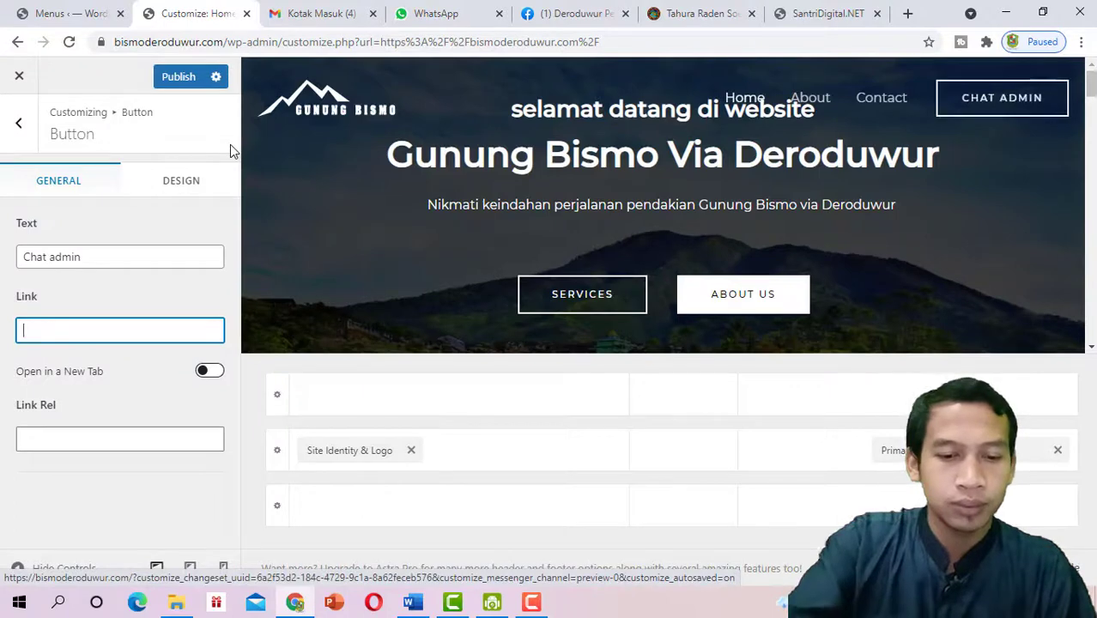
{"action": "type", "text": "#"}
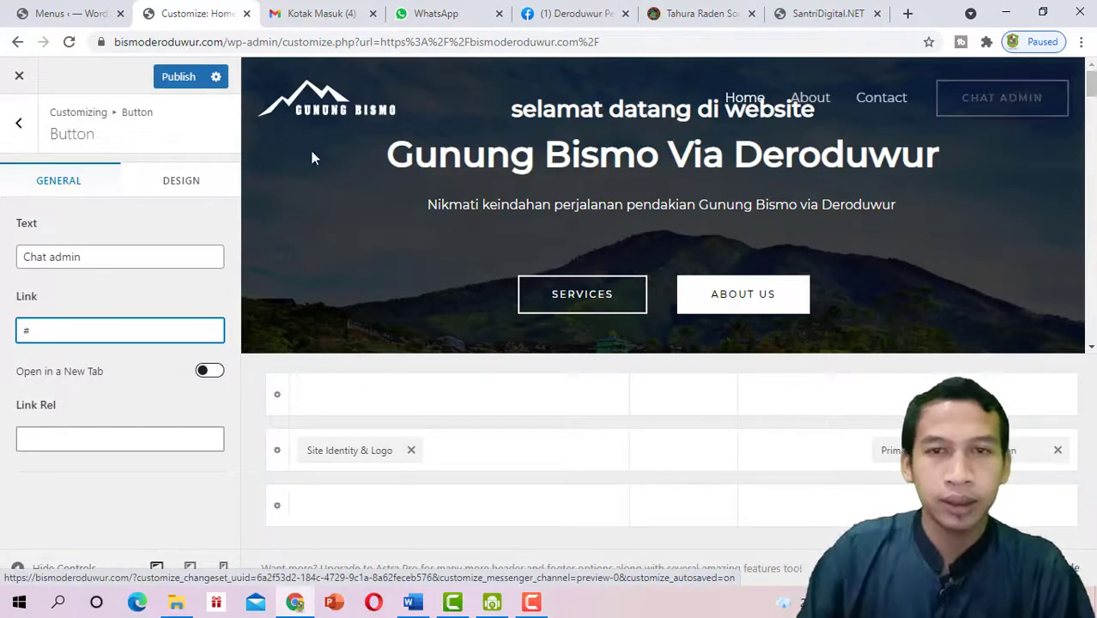
Visit the live Home page and open the Informasi Pendakian card's Chat Admin link, then select the address of its WhatsApp page
{"action": "scroll", "coordinate": [484, 245], "scroll_direction": "down", "scroll_amount": 3}
{"action": "left_click", "coordinate": [83, 11]}
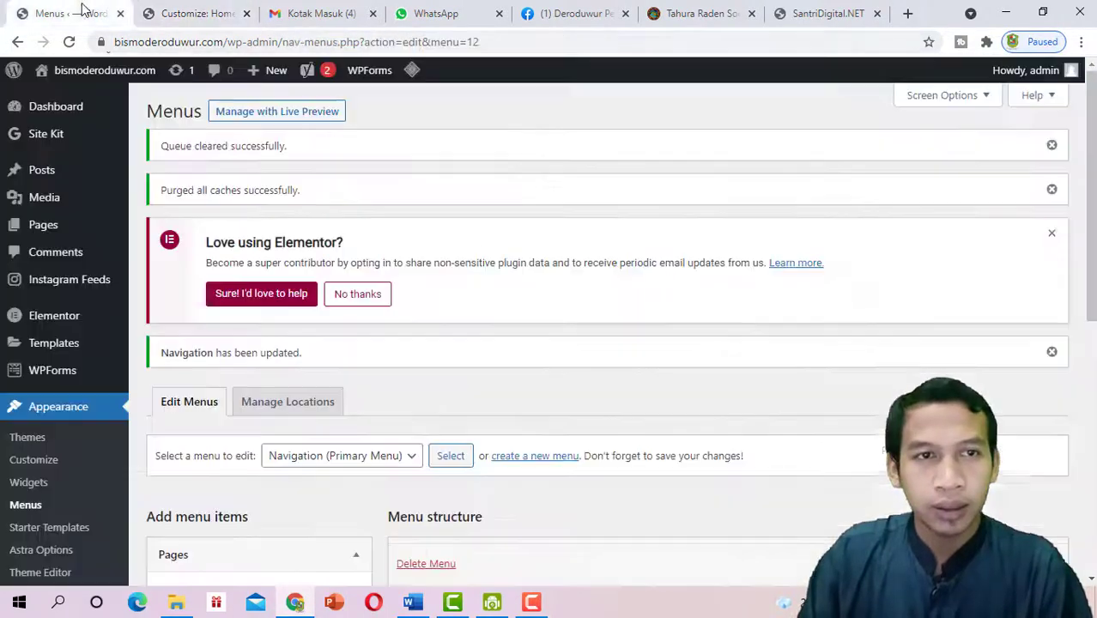
{"action": "mouse_move", "coordinate": [96, 88]}
{"action": "left_click", "coordinate": [56, 100]}
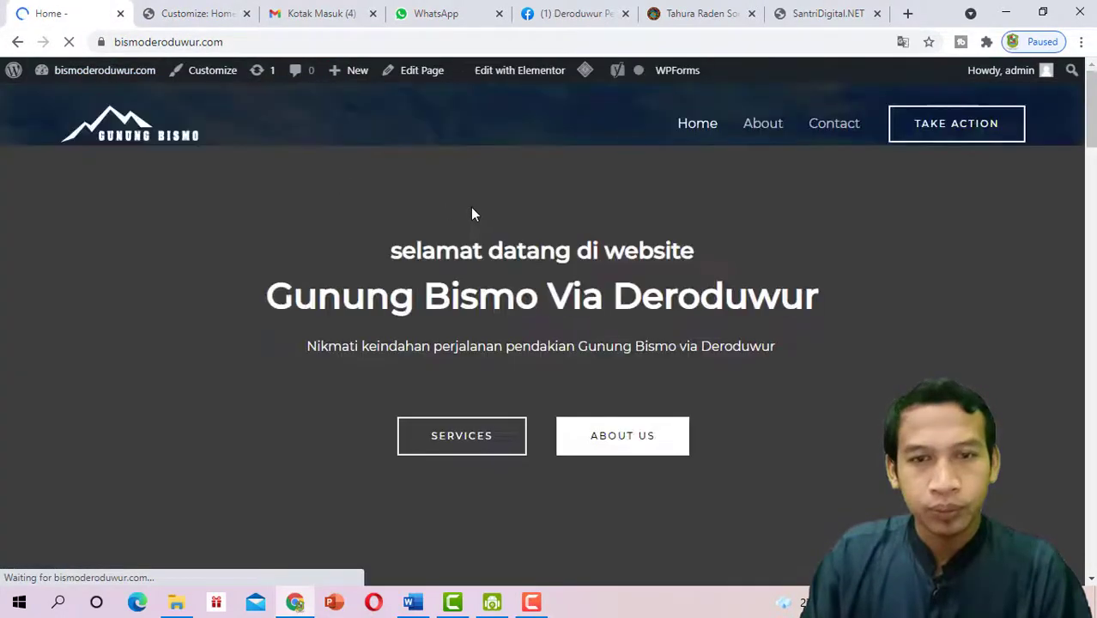
{"action": "scroll", "coordinate": [480, 223], "scroll_direction": "down", "scroll_amount": 4}
{"action": "scroll", "coordinate": [311, 463], "scroll_direction": "down", "scroll_amount": 3}
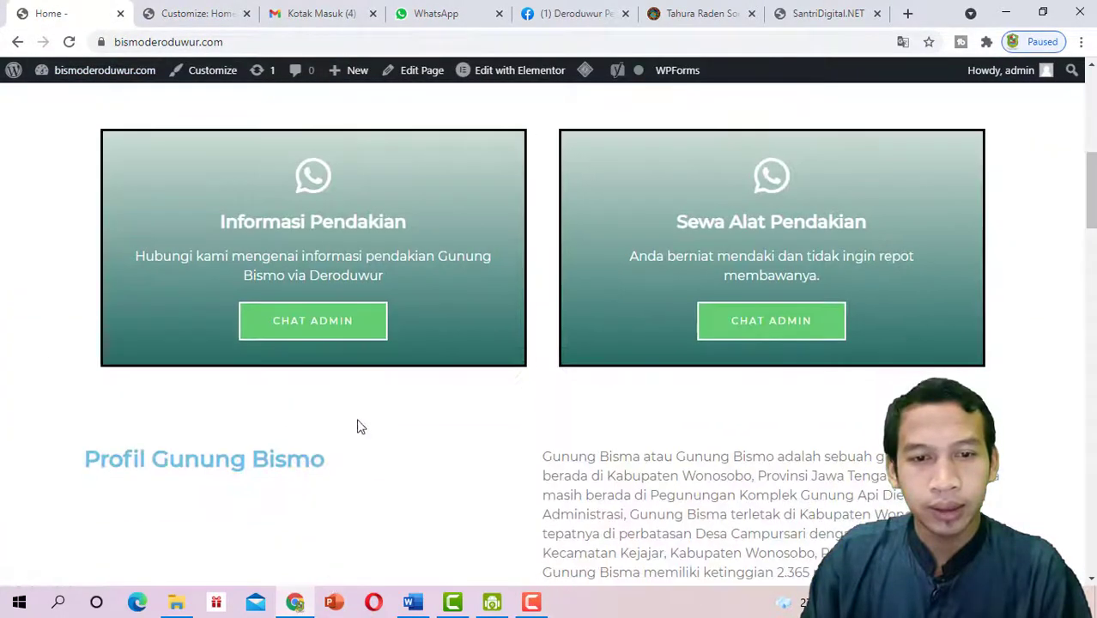
{"action": "left_click", "coordinate": [328, 322]}
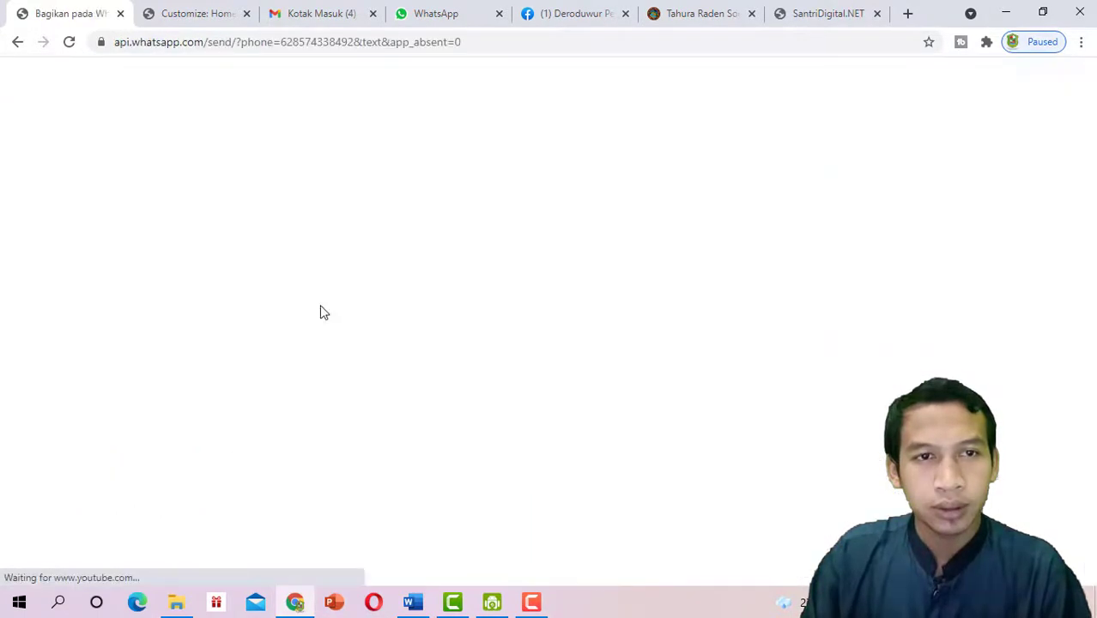
{"action": "left_click", "coordinate": [177, 49]}
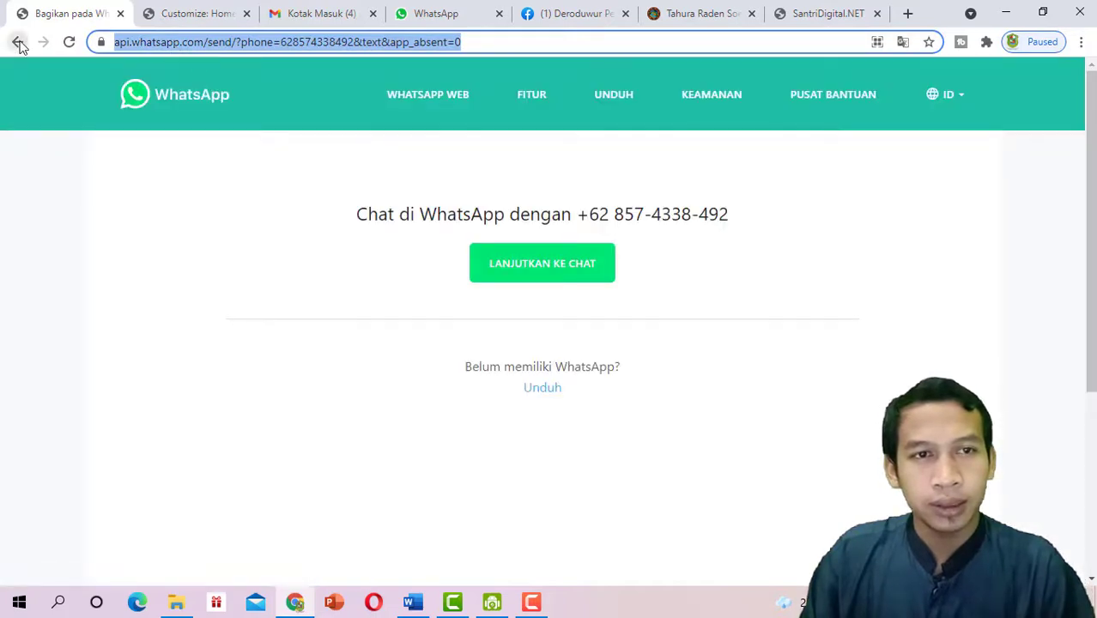
Return to the theme customizer and publish the header button changes
{"action": "left_click", "coordinate": [194, 14]}
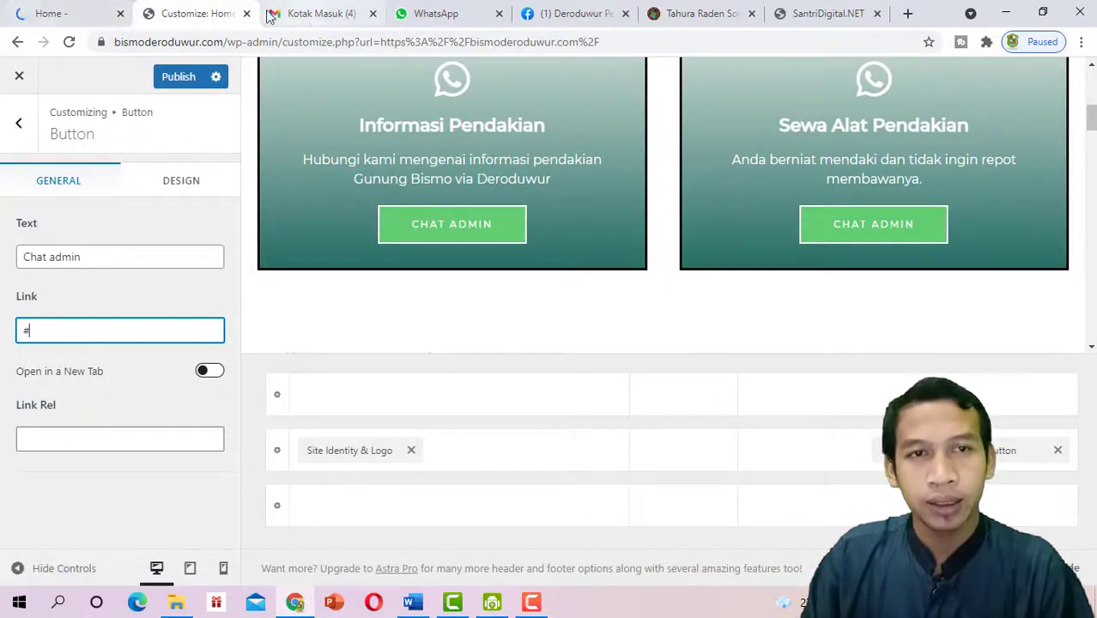
{"action": "left_click", "coordinate": [90, 11]}
{"action": "left_click", "coordinate": [184, 9]}
{"action": "scroll", "coordinate": [362, 299], "scroll_direction": "up", "scroll_amount": 5}
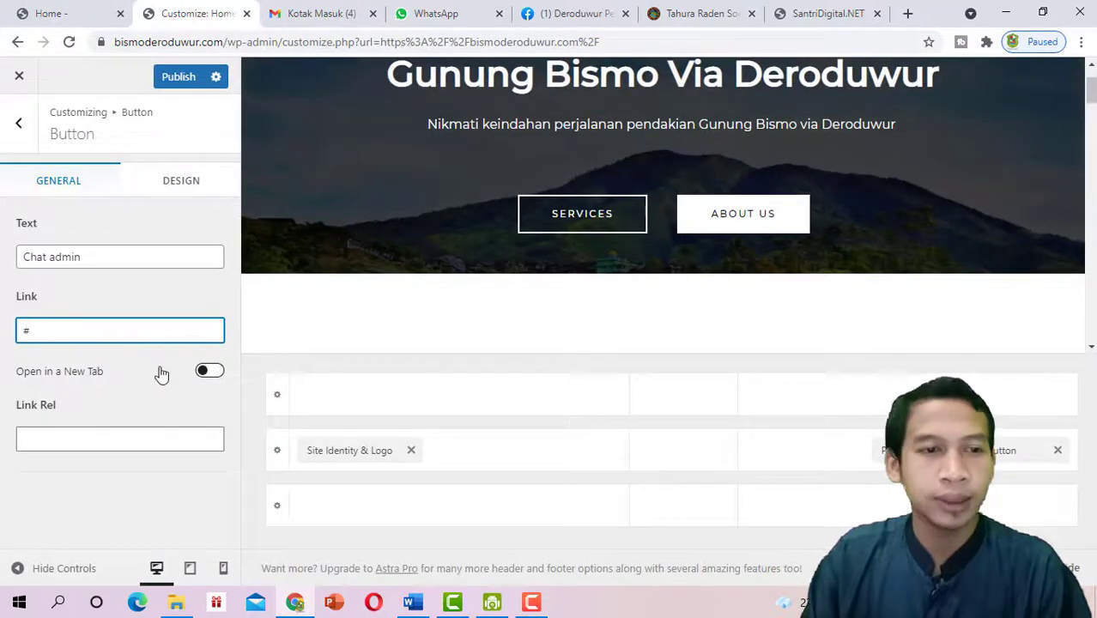
{"action": "left_click", "coordinate": [175, 79]}
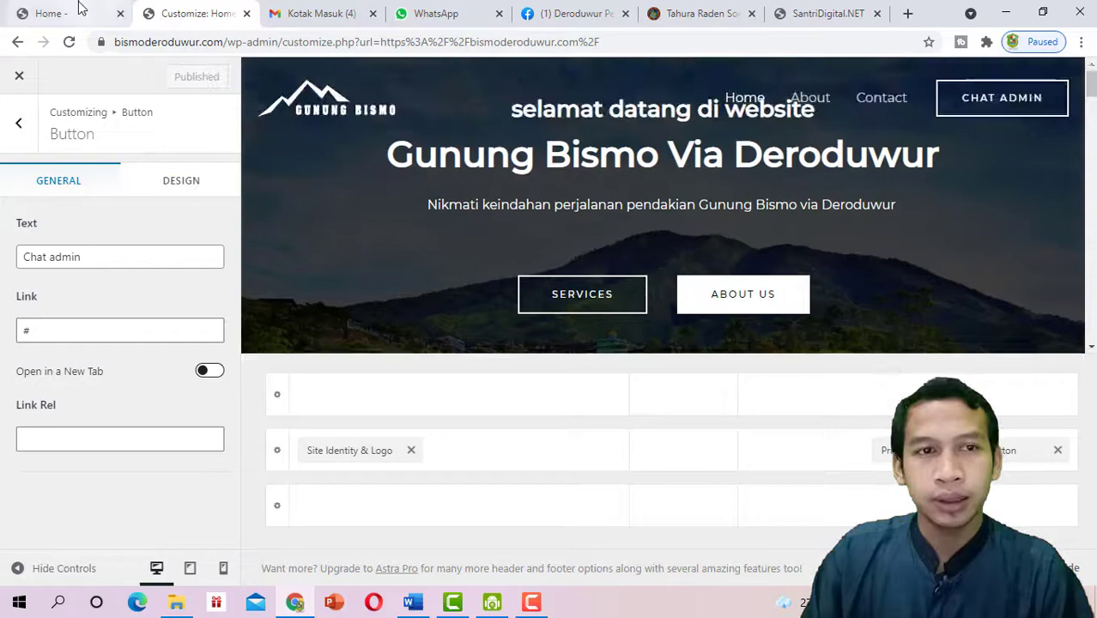
Reload the live Home page and check the header button and navigation
{"action": "left_click", "coordinate": [86, 12]}
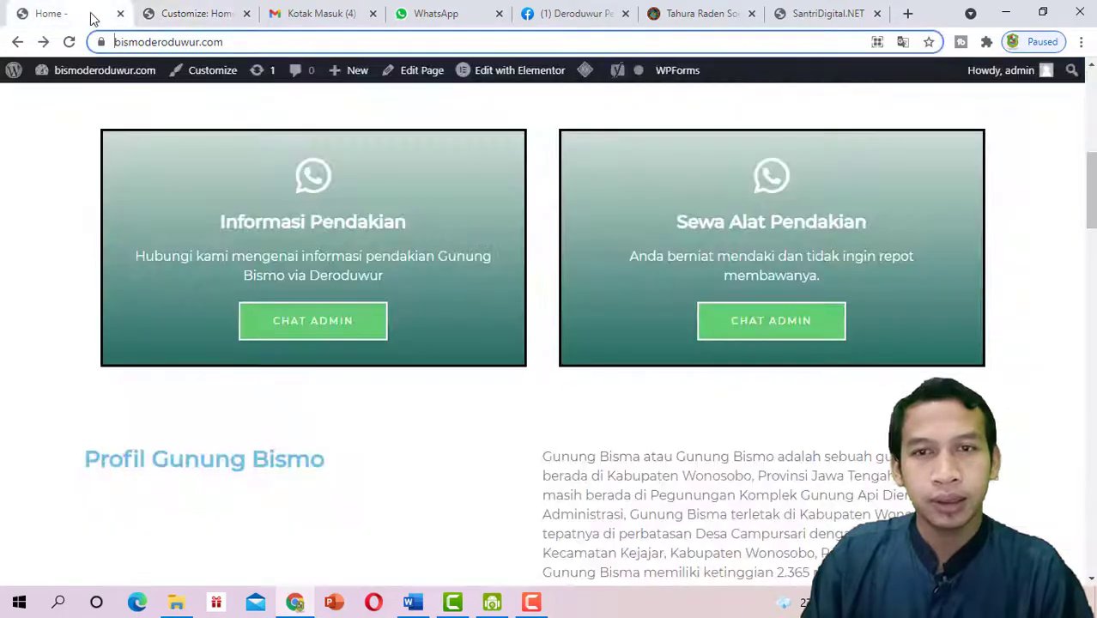
{"action": "scroll", "coordinate": [908, 317], "scroll_direction": "up", "scroll_amount": 7}
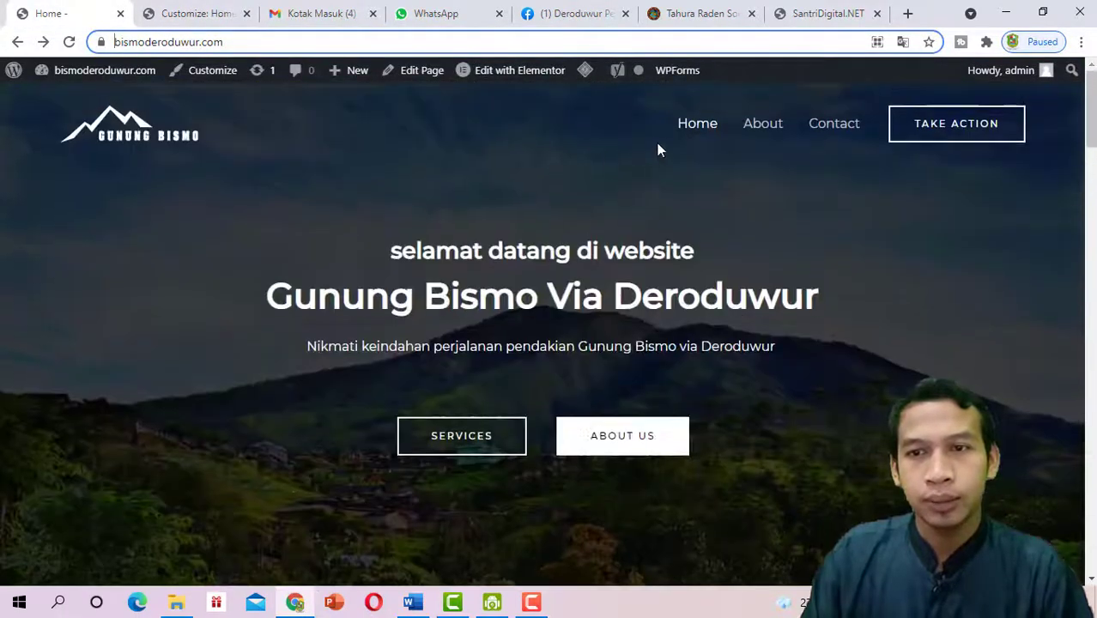
{"action": "left_click", "coordinate": [704, 141]}
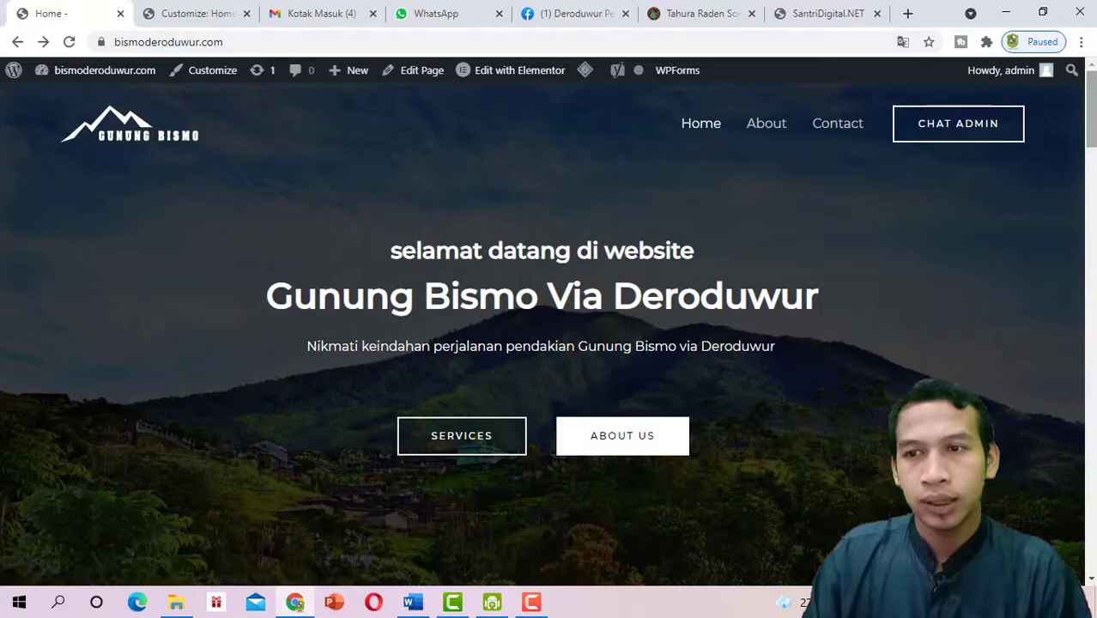
{"action": "mouse_move", "coordinate": [1091, 124]}
{"action": "left_mouse_down"}
{"action": "mouse_move", "coordinate": [1091, 551]}
{"action": "mouse_move", "coordinate": [1092, 124]}
{"action": "left_mouse_up"}
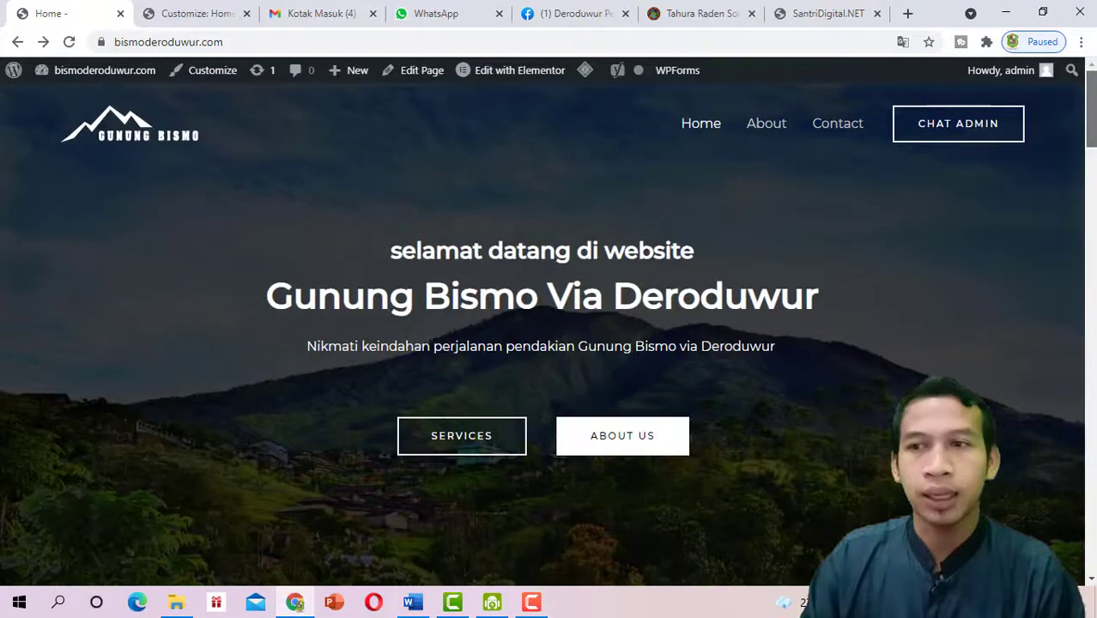
{"action": "scroll", "coordinate": [1065, 105], "scroll_direction": "down", "scroll_amount": 3}
{"action": "scroll", "coordinate": [1065, 104], "scroll_direction": "up", "scroll_amount": 3}
{"action": "scroll", "coordinate": [698, 214], "scroll_direction": "down", "scroll_amount": 1}
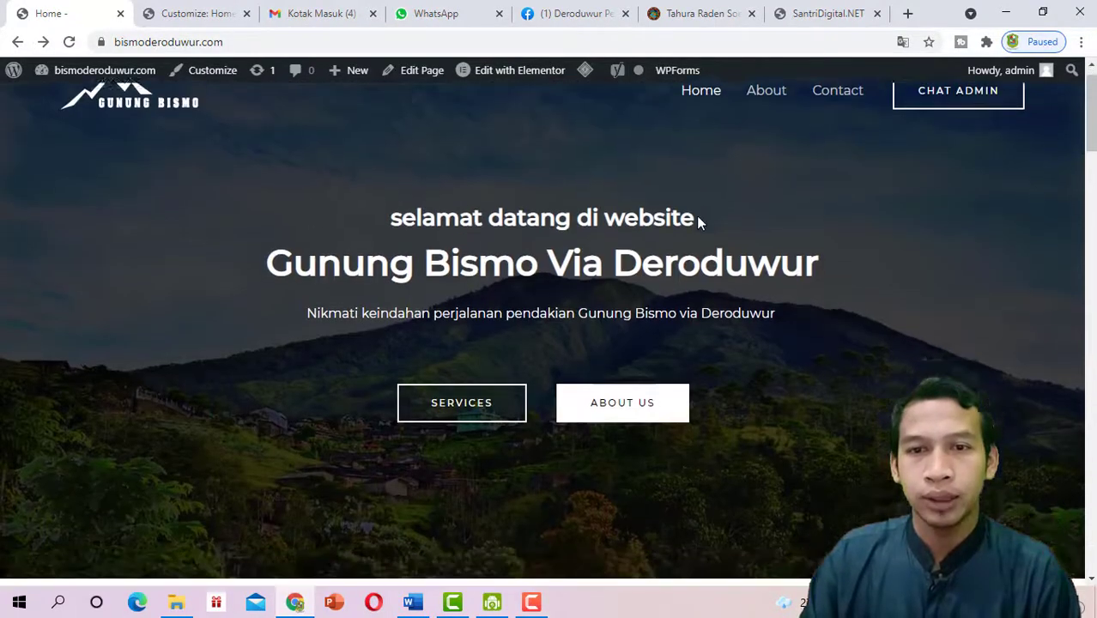
{"action": "mouse_move", "coordinate": [1095, 129]}
{"action": "left_mouse_down"}
{"action": "mouse_move", "coordinate": [1093, 204]}
{"action": "mouse_move", "coordinate": [1095, 118]}
{"action": "left_mouse_up"}
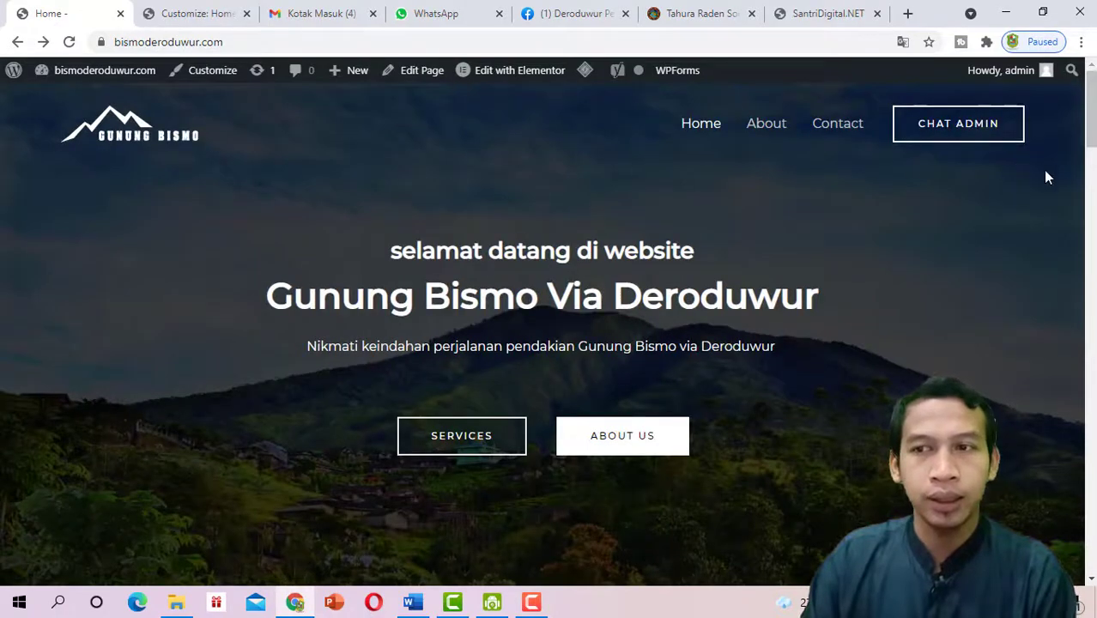
Review the Home page's gallery, videos and footer, and test the button in the Informasi Pendakian banner
{"action": "scroll", "coordinate": [640, 321], "scroll_direction": "down", "scroll_amount": 15}
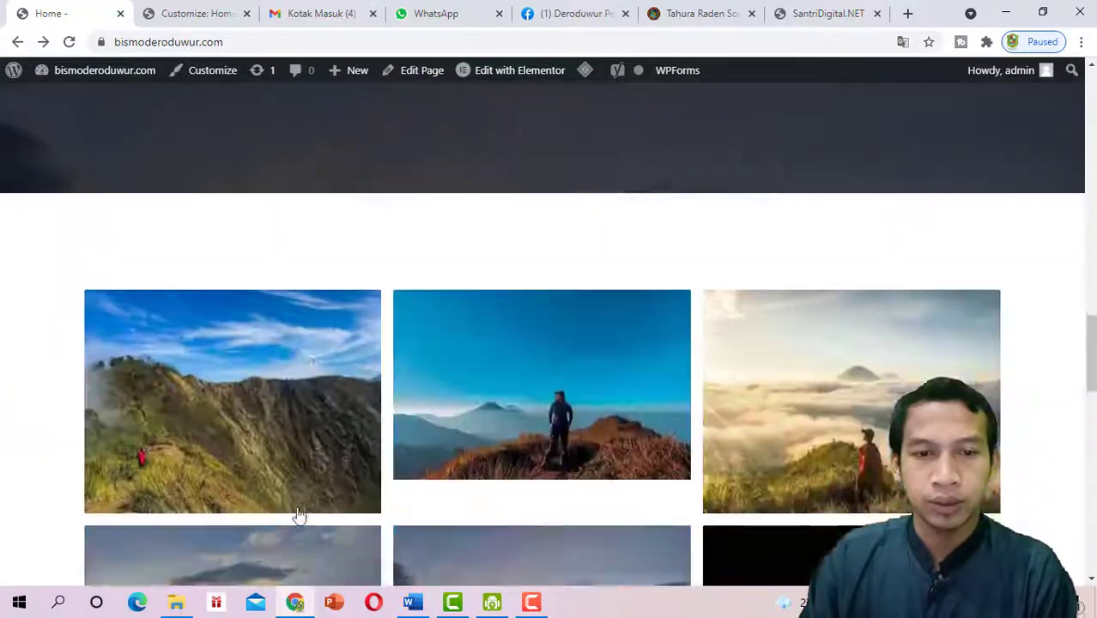
{"action": "scroll", "coordinate": [298, 515], "scroll_direction": "down", "scroll_amount": 12}
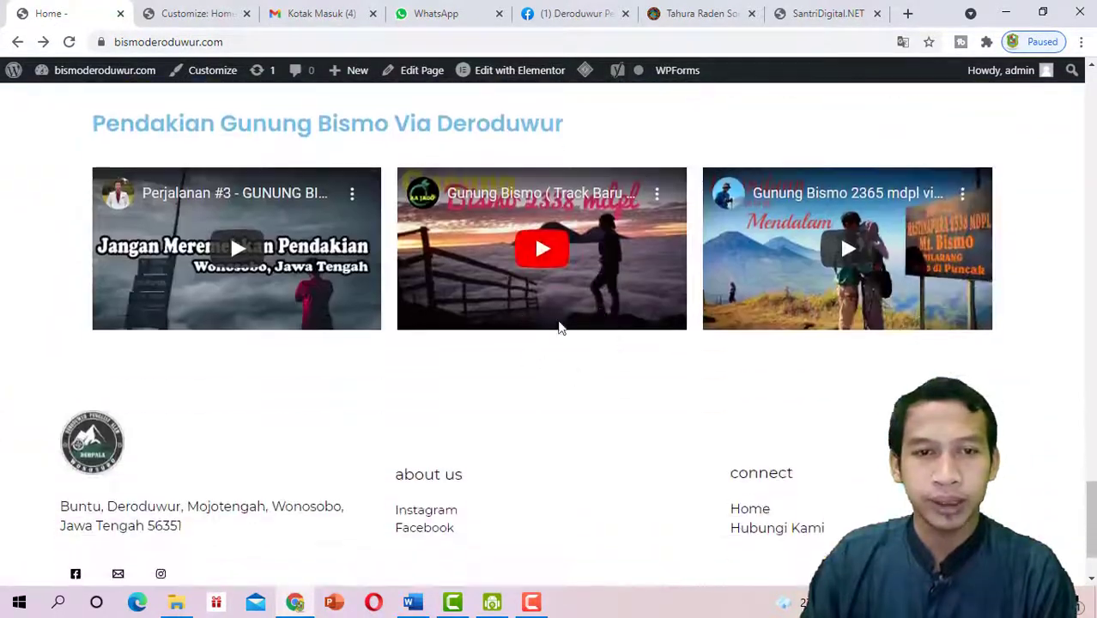
{"action": "scroll", "coordinate": [601, 323], "scroll_direction": "down", "scroll_amount": 1}
{"action": "scroll", "coordinate": [997, 309], "scroll_direction": "up", "scroll_amount": 2}
{"action": "left_click_drag", "start_coordinate": [1092, 482], "coordinate": [1094, 406]}
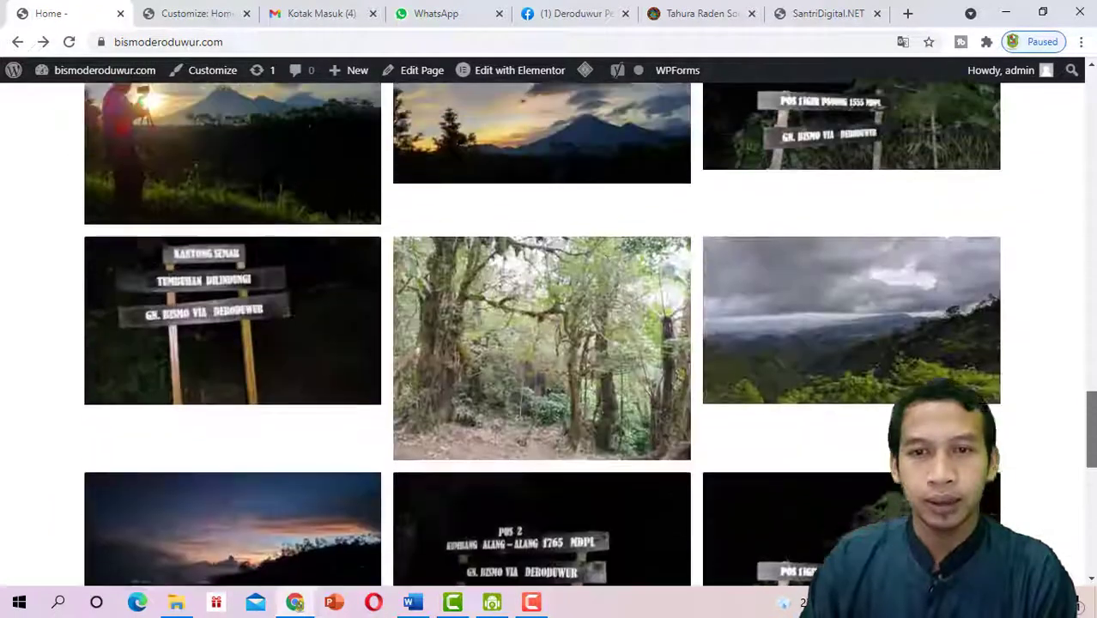
{"action": "scroll", "coordinate": [526, 401], "scroll_direction": "up", "scroll_amount": 10}
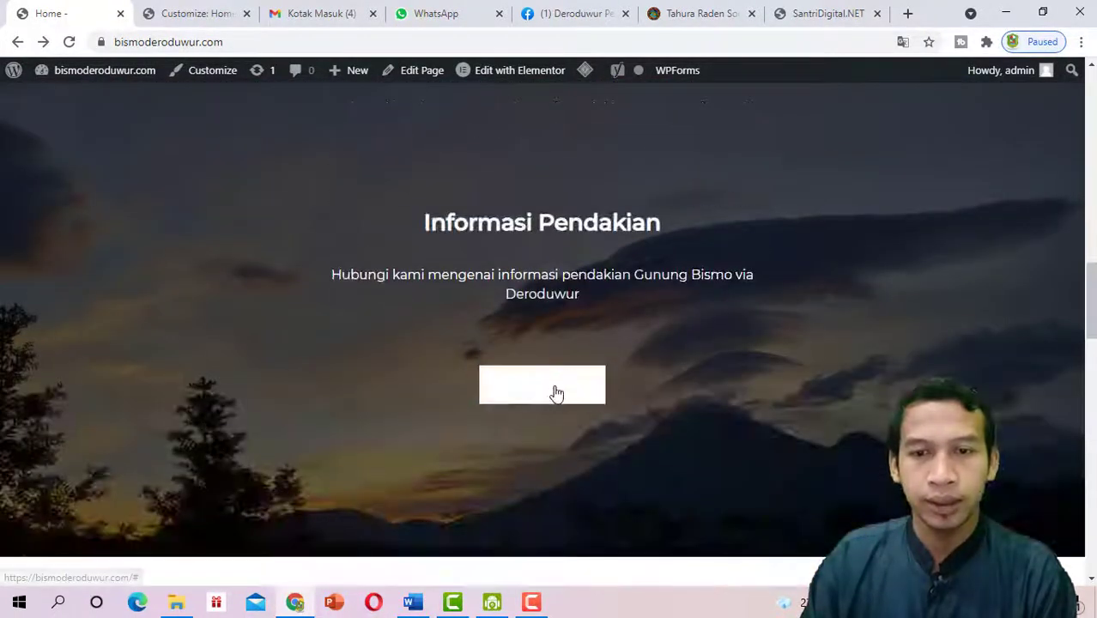
{"action": "left_click", "coordinate": [556, 394]}
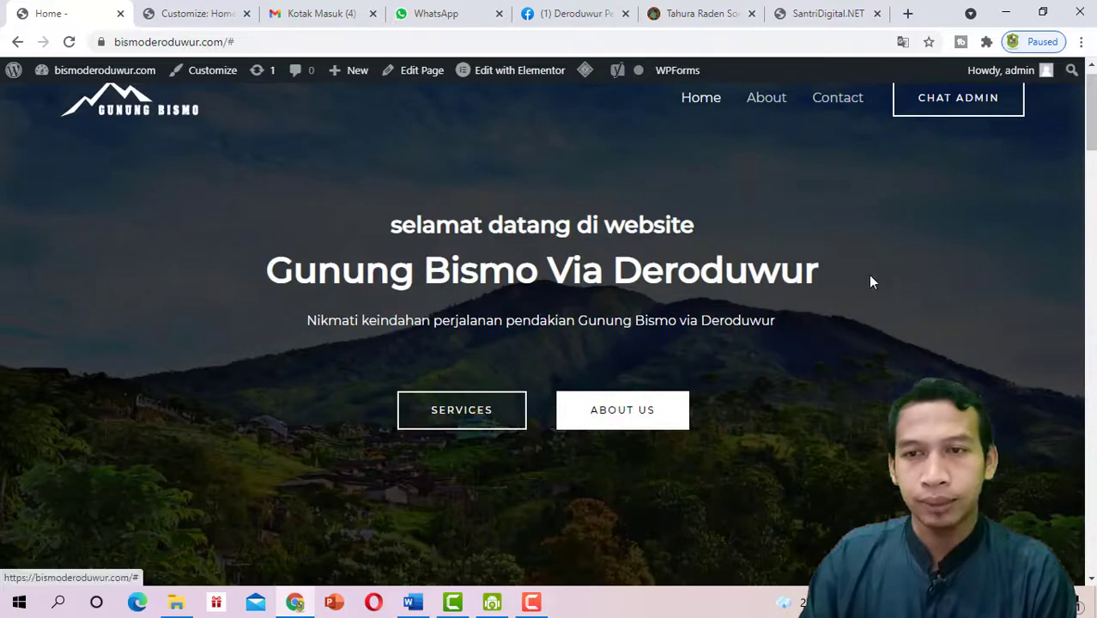
Look over the whole Home page once more from the header to the footer
{"action": "scroll", "coordinate": [870, 281], "scroll_direction": "down", "scroll_amount": 2}
{"action": "scroll", "coordinate": [919, 286], "scroll_direction": "up", "scroll_amount": 3}
{"action": "scroll", "coordinate": [839, 360], "scroll_direction": "down", "scroll_amount": 20}
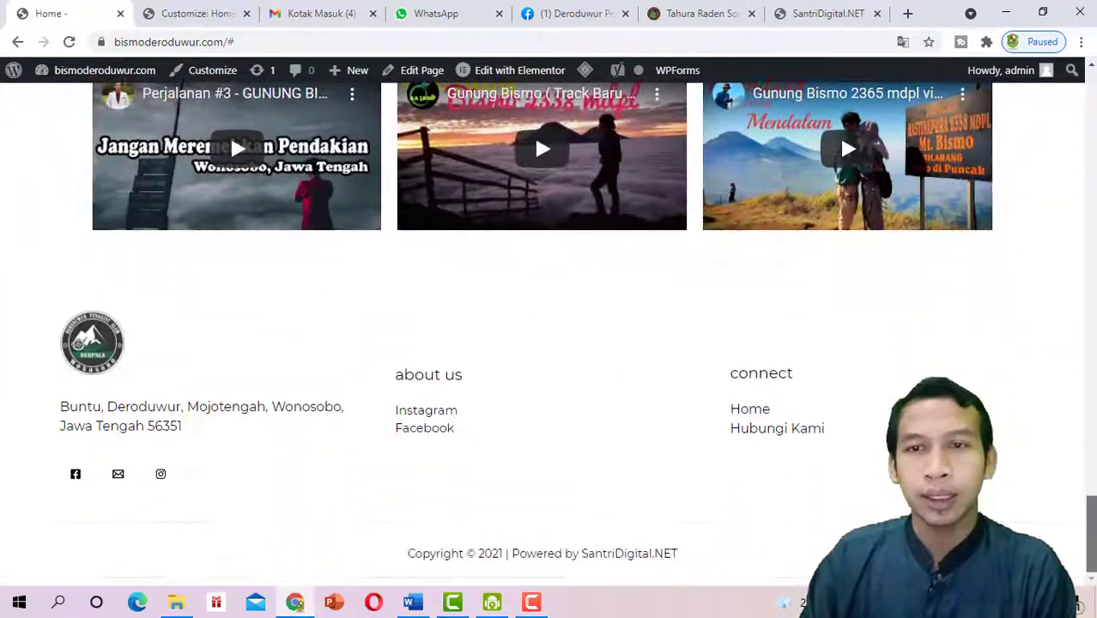
{"action": "scroll", "coordinate": [839, 133], "scroll_direction": "up", "scroll_amount": 15}
{"action": "scroll", "coordinate": [548, 335], "scroll_direction": "up", "scroll_amount": 6}
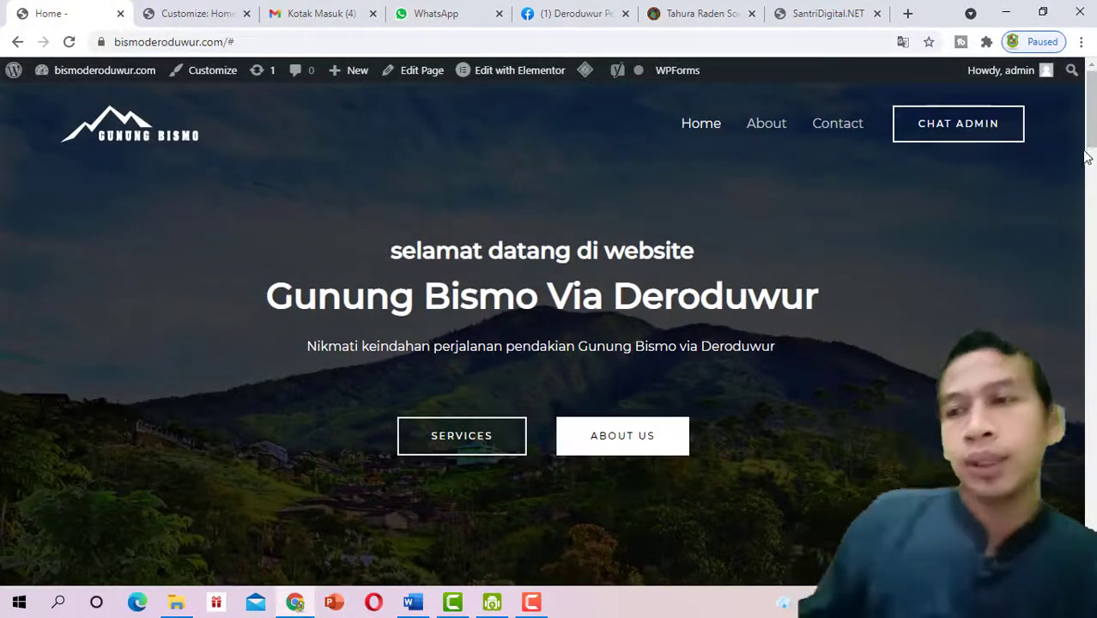
{"action": "left_click_drag", "start_coordinate": [1092, 137], "coordinate": [1081, 575]}
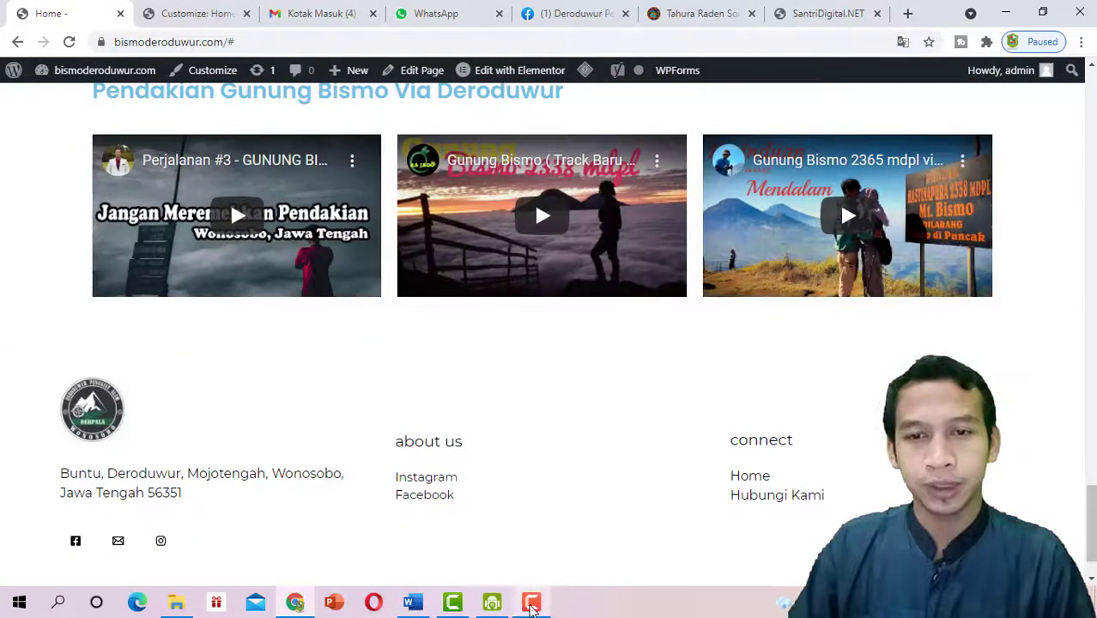
{"action": "mouse_move", "coordinate": [532, 606]}
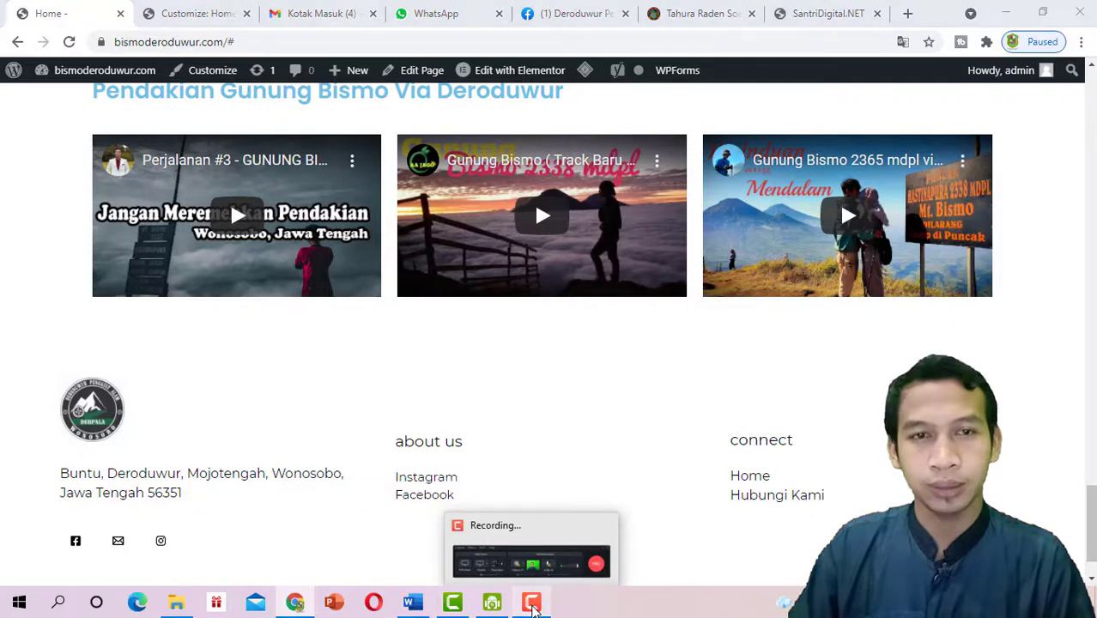
{"action": "left_click", "coordinate": [532, 606]}
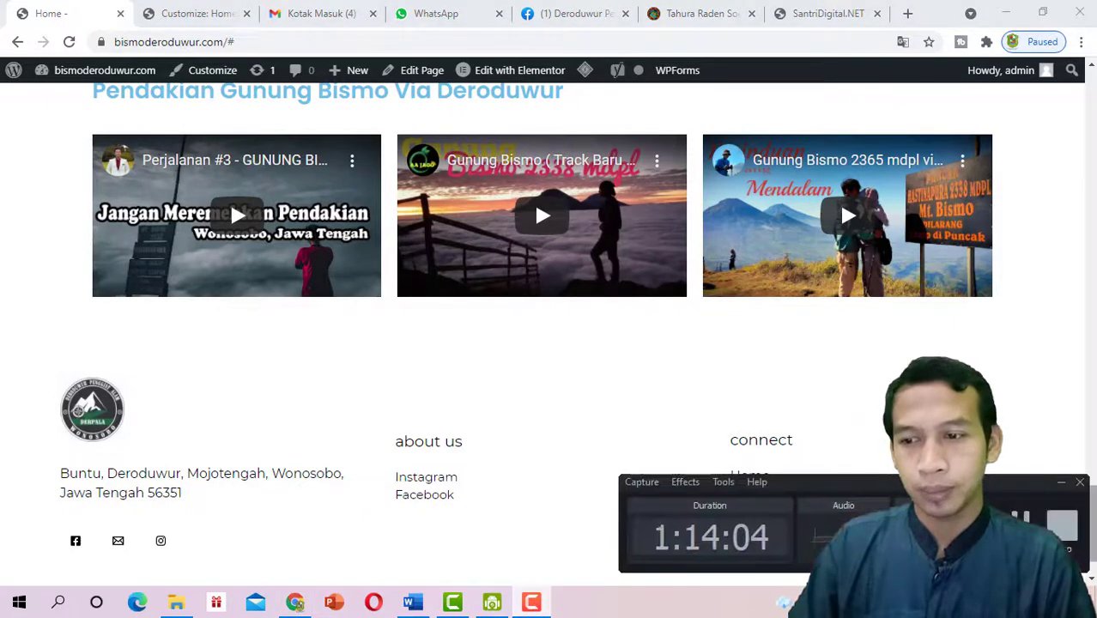